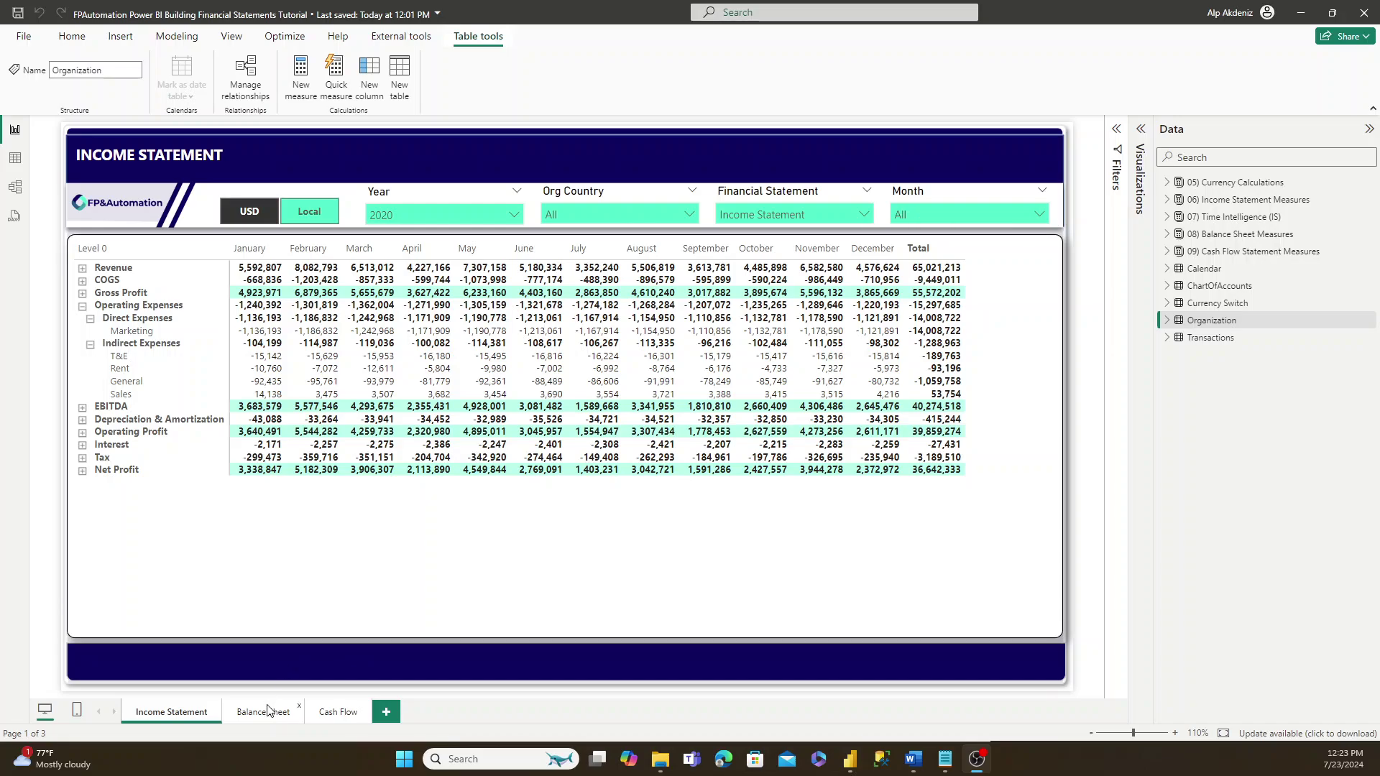
- Review the finished Income Statement, Balance Sheet and Cash Flow pages, comparing January cash with the cash ending balance
left_click(270, 712)
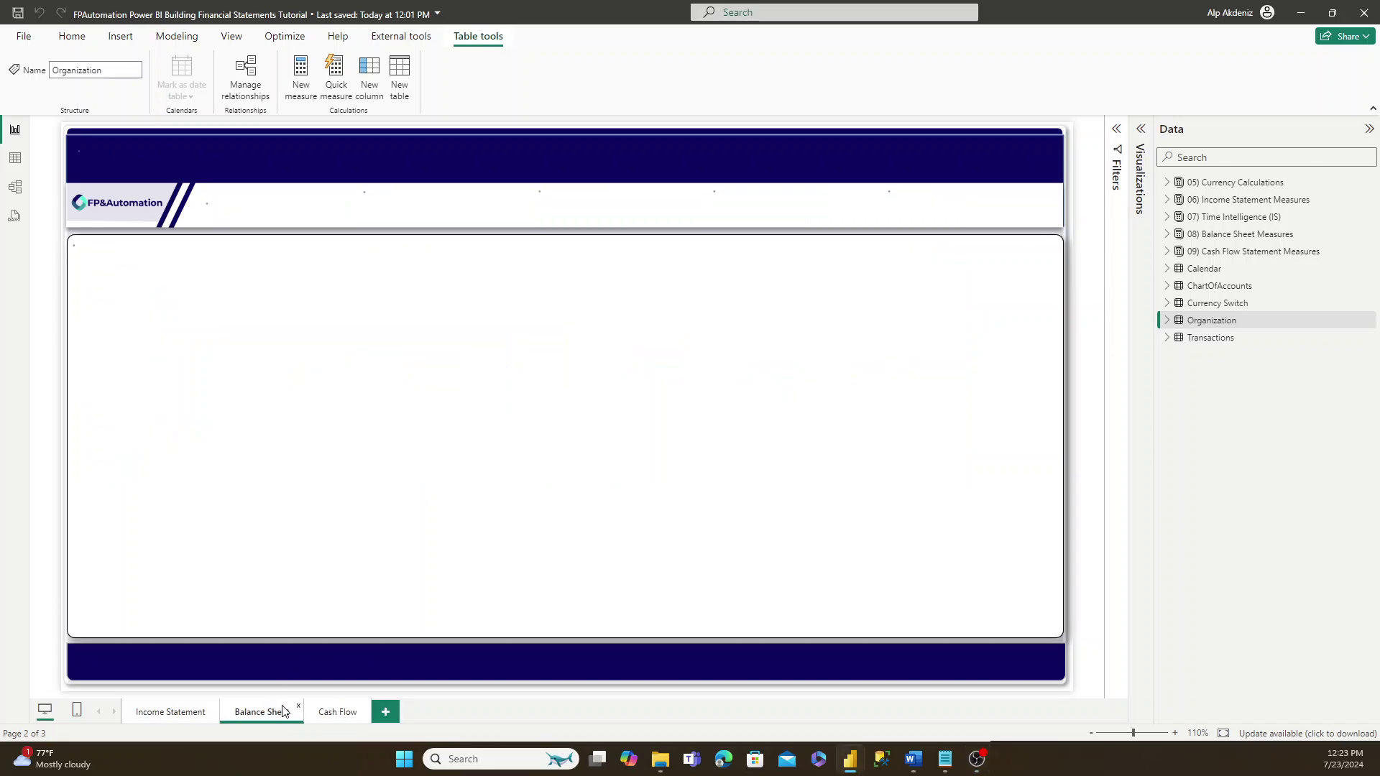
left_click(343, 711)
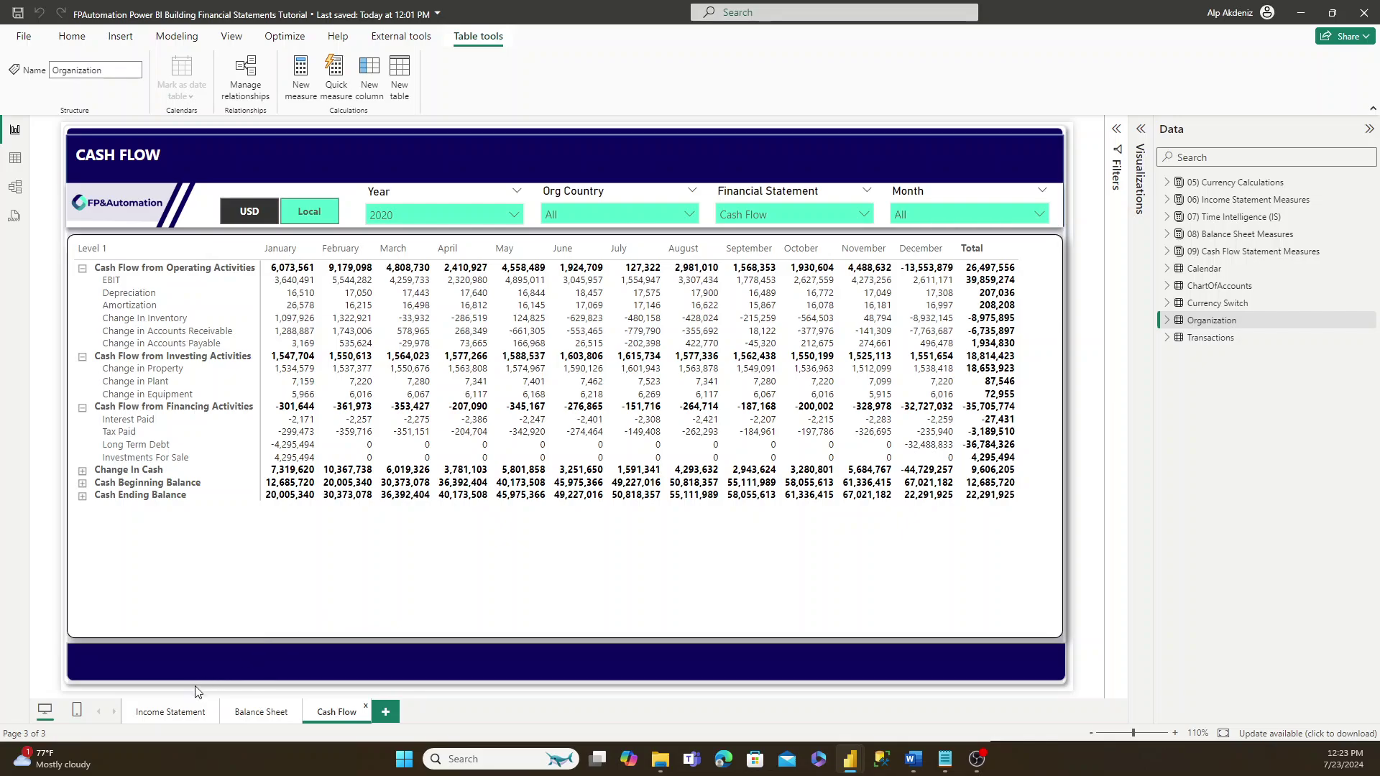
left_click(169, 712)
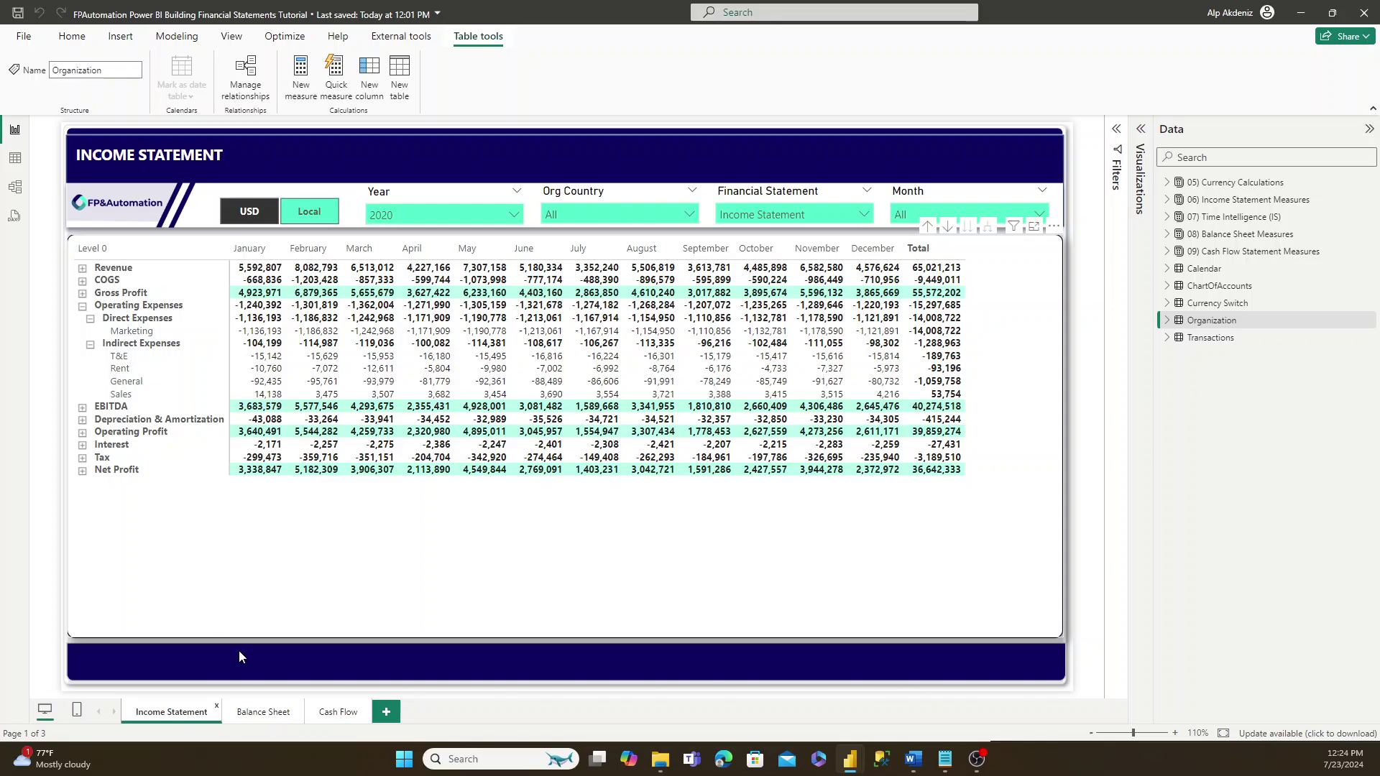
left_click(270, 711)
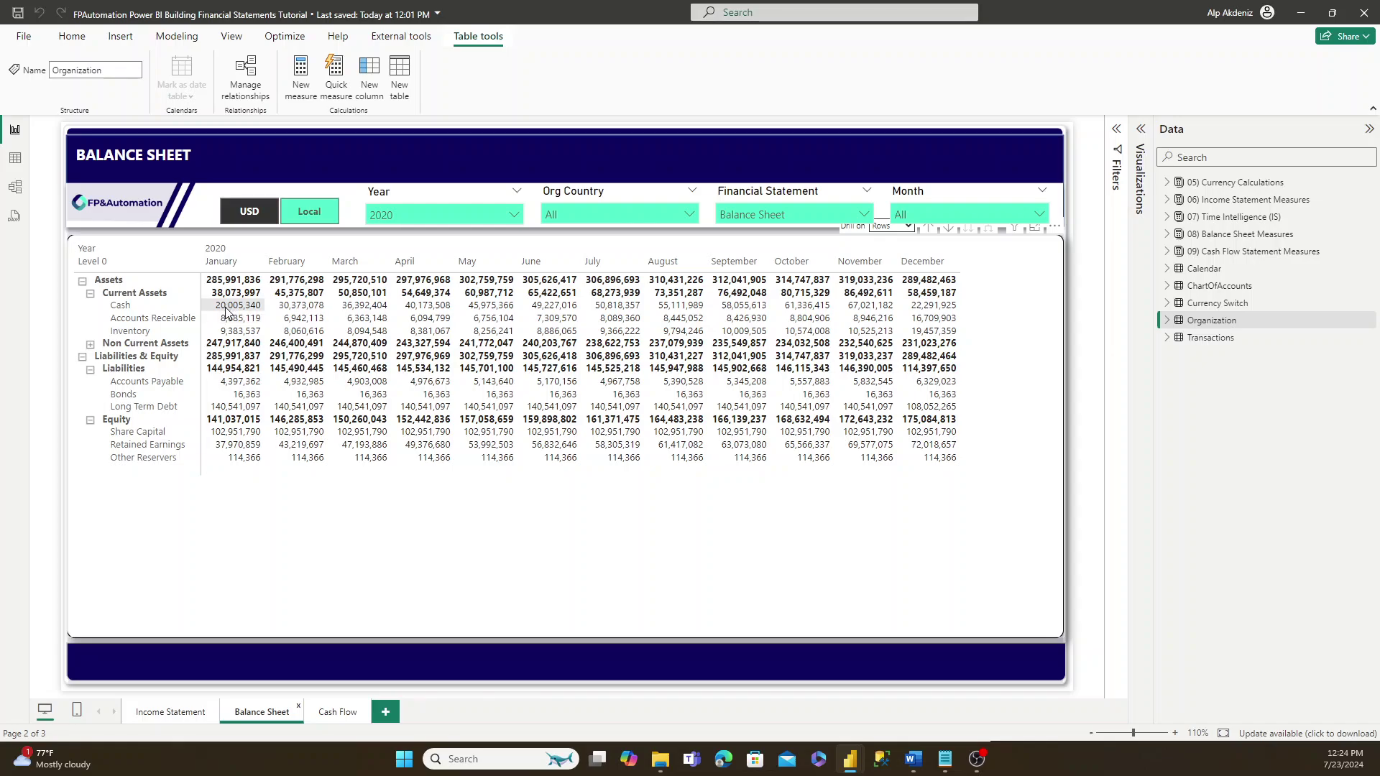
left_click(333, 715)
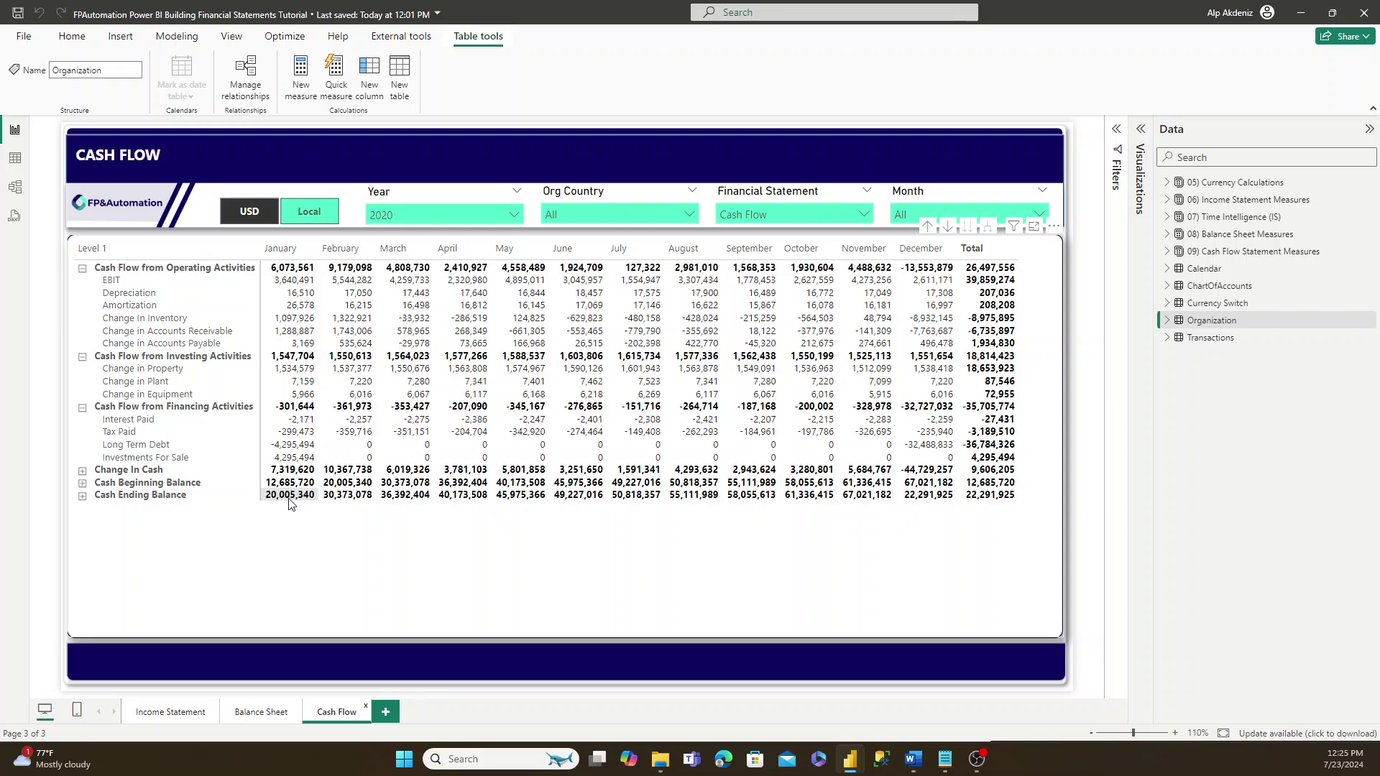
left_click(279, 710)
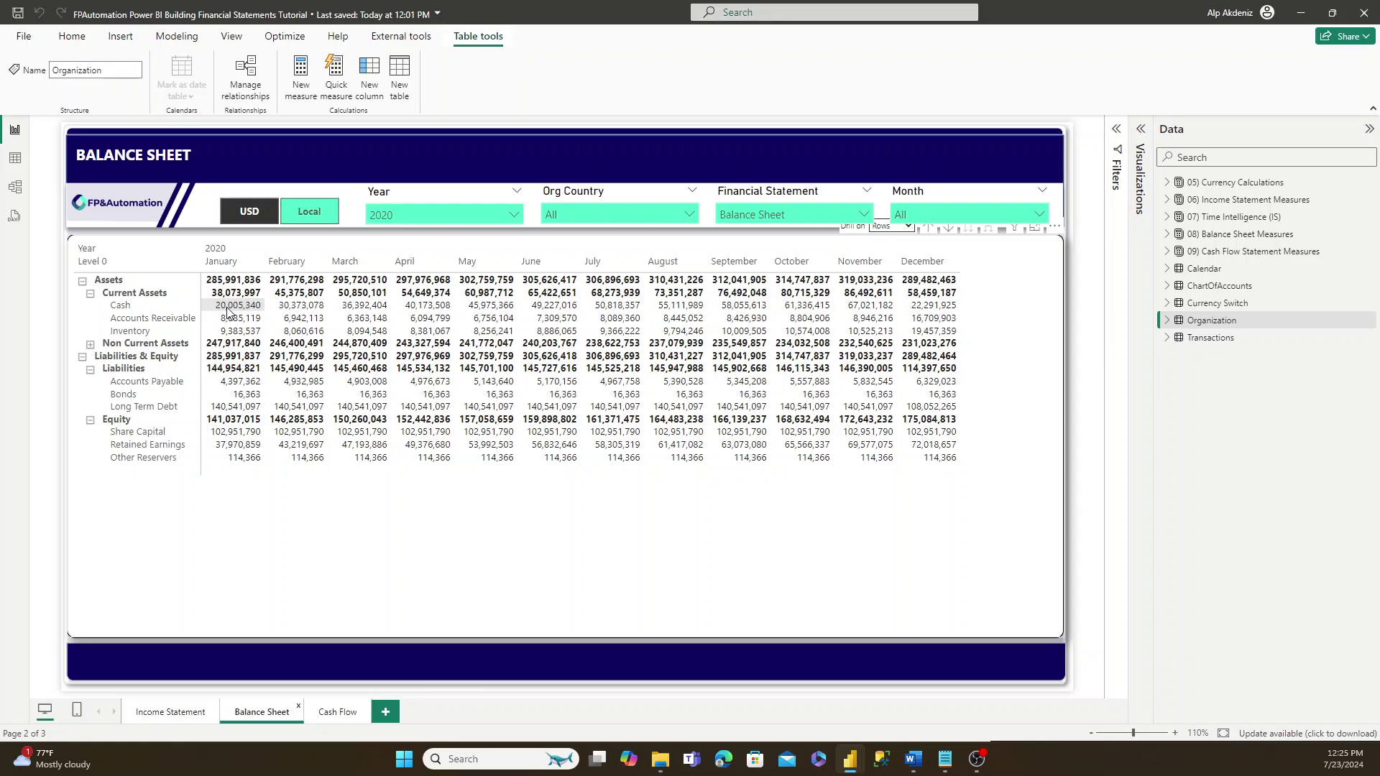
left_click(339, 713)
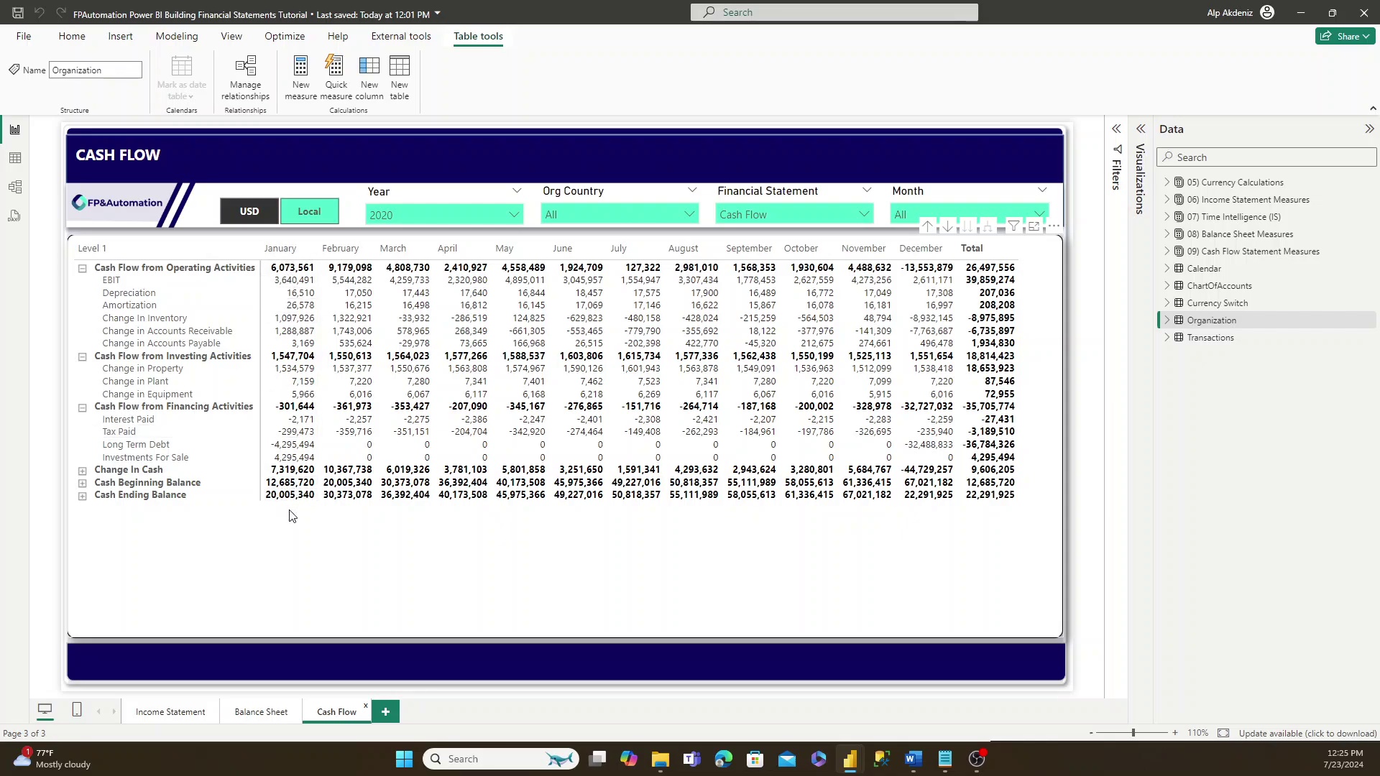
left_click(180, 712)
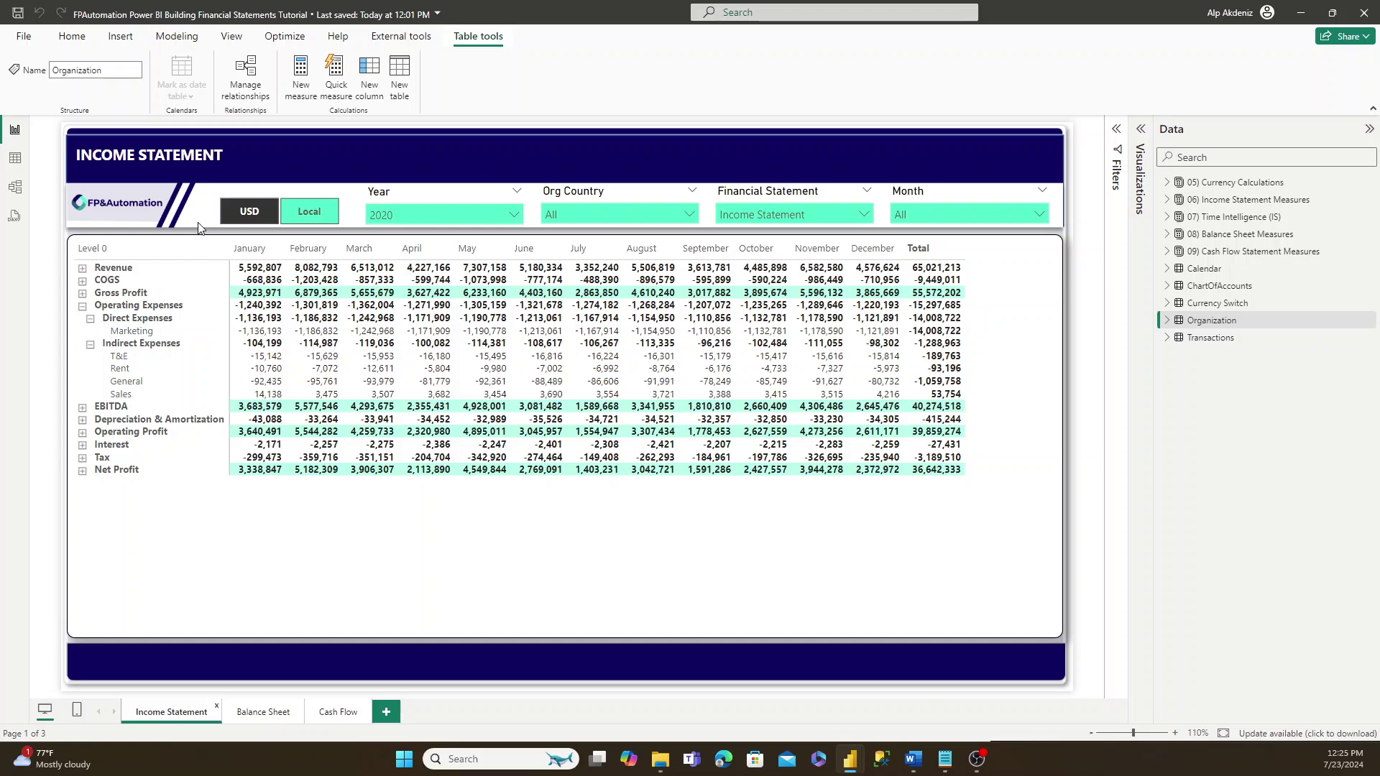
- Show the income statement in local currency, return it to USD and deselect the currency slicer
left_click(239, 219)
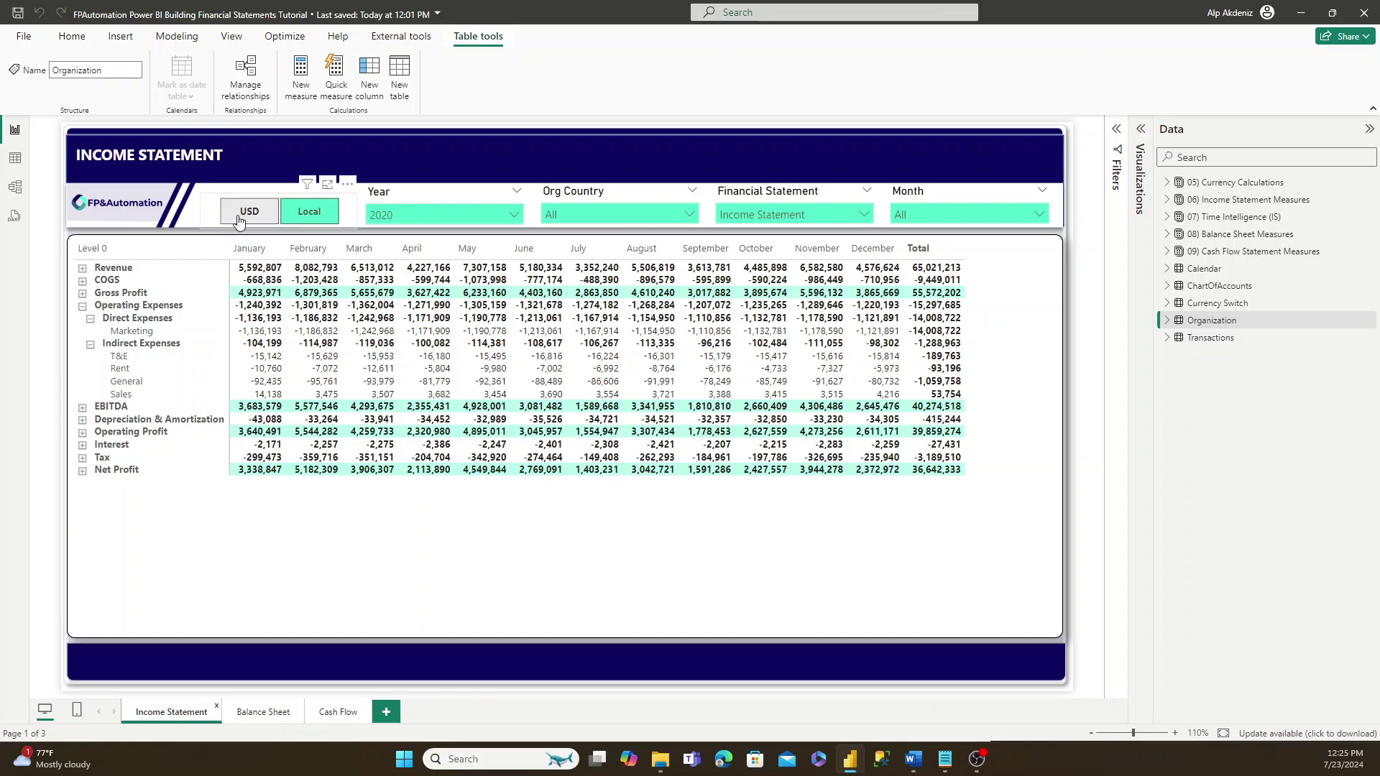
left_click(251, 220)
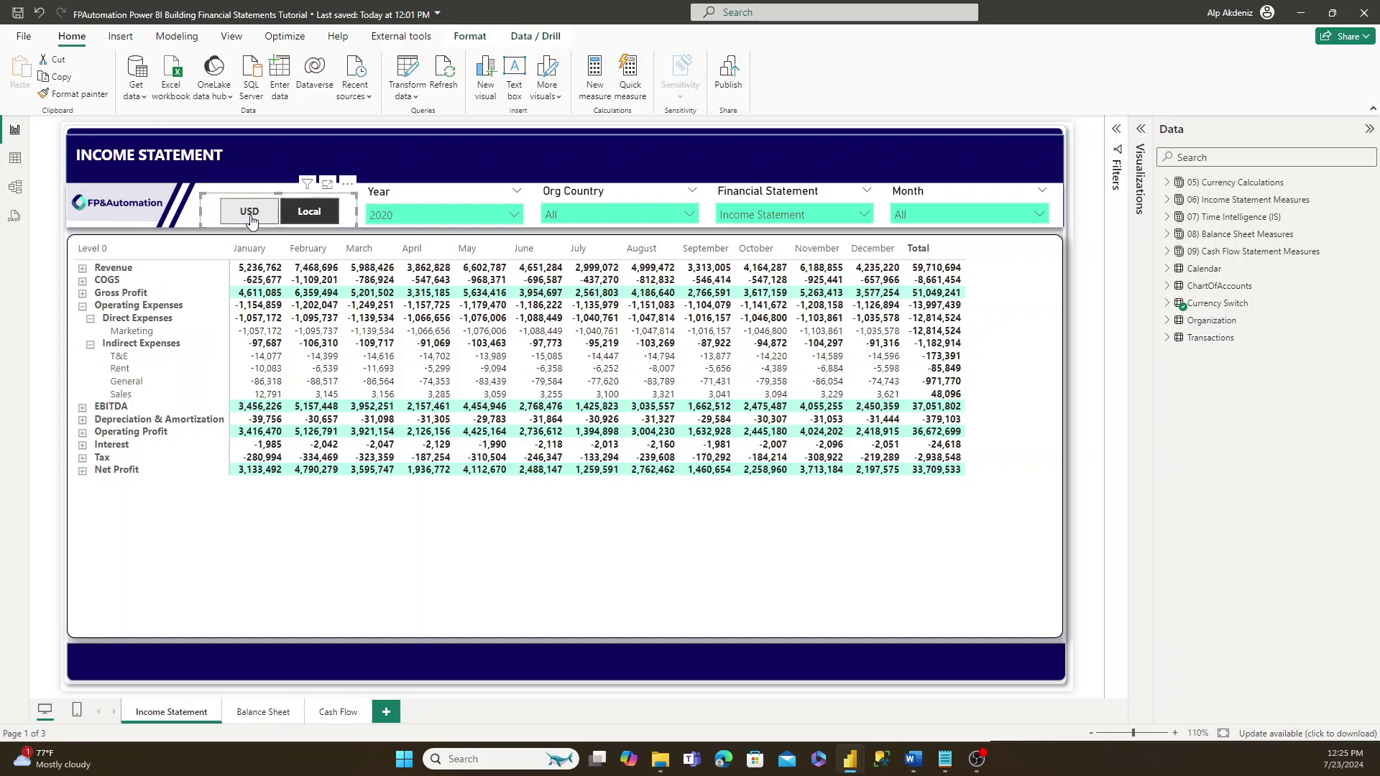
left_click(250, 221)
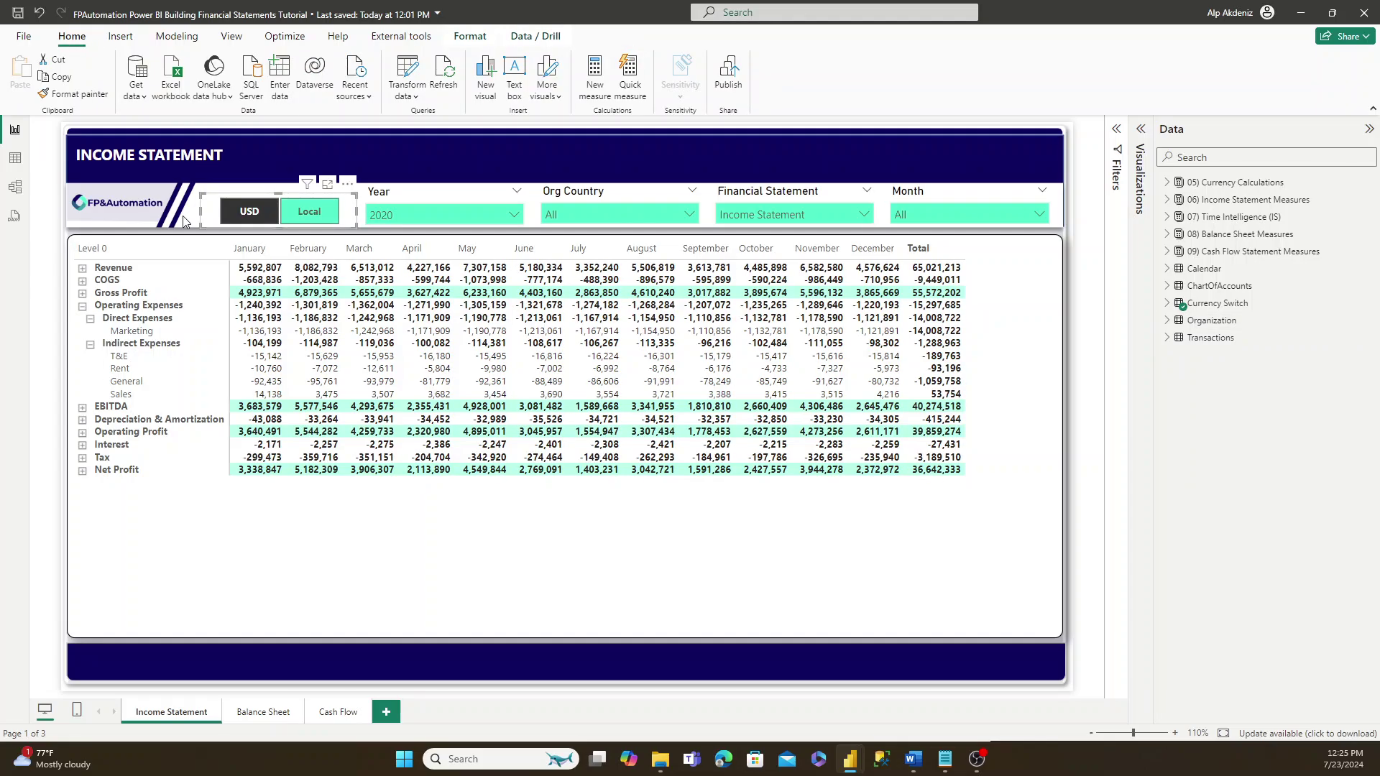
left_click(182, 216)
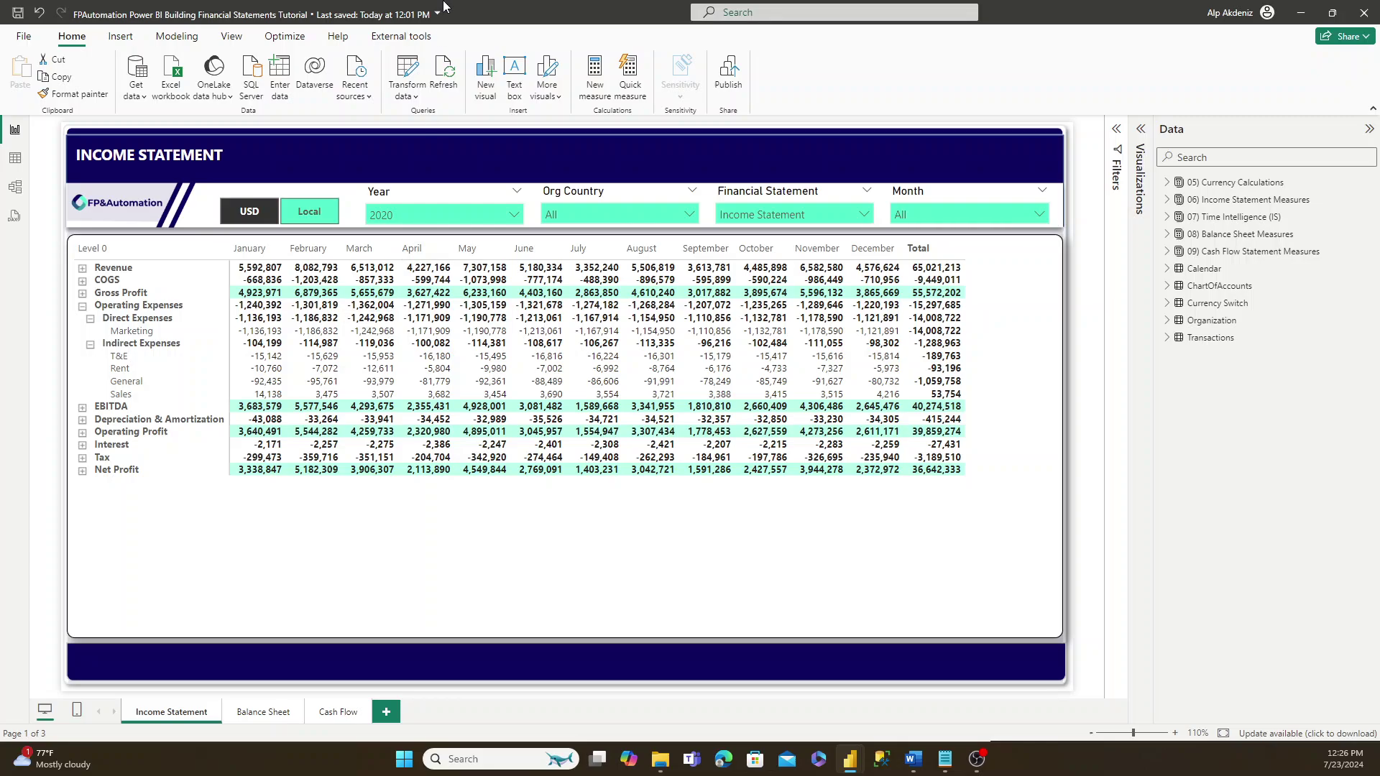
- Bring up the Starting version of the report file and examine the relationships between its tables in the model view
left_click_drag(439, 13, 4, 90)
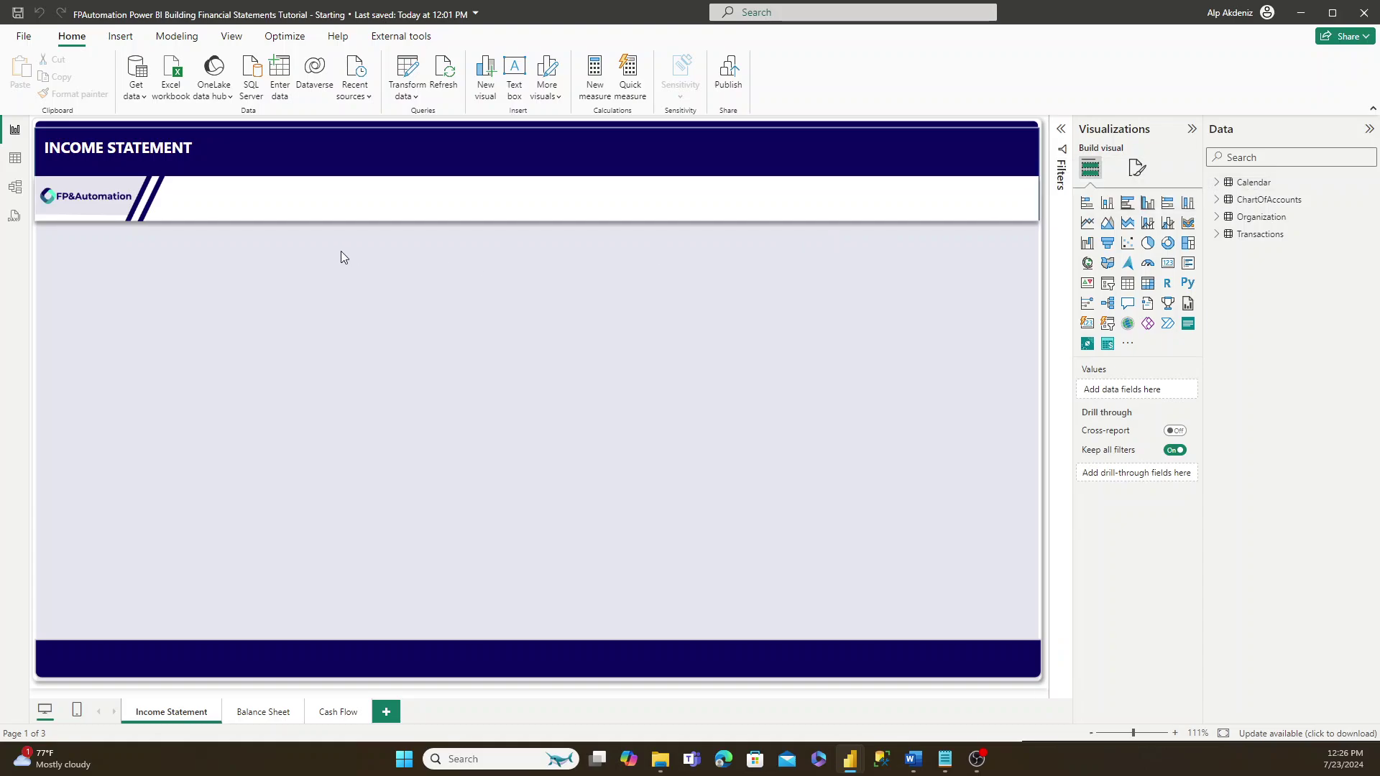
left_click(15, 187)
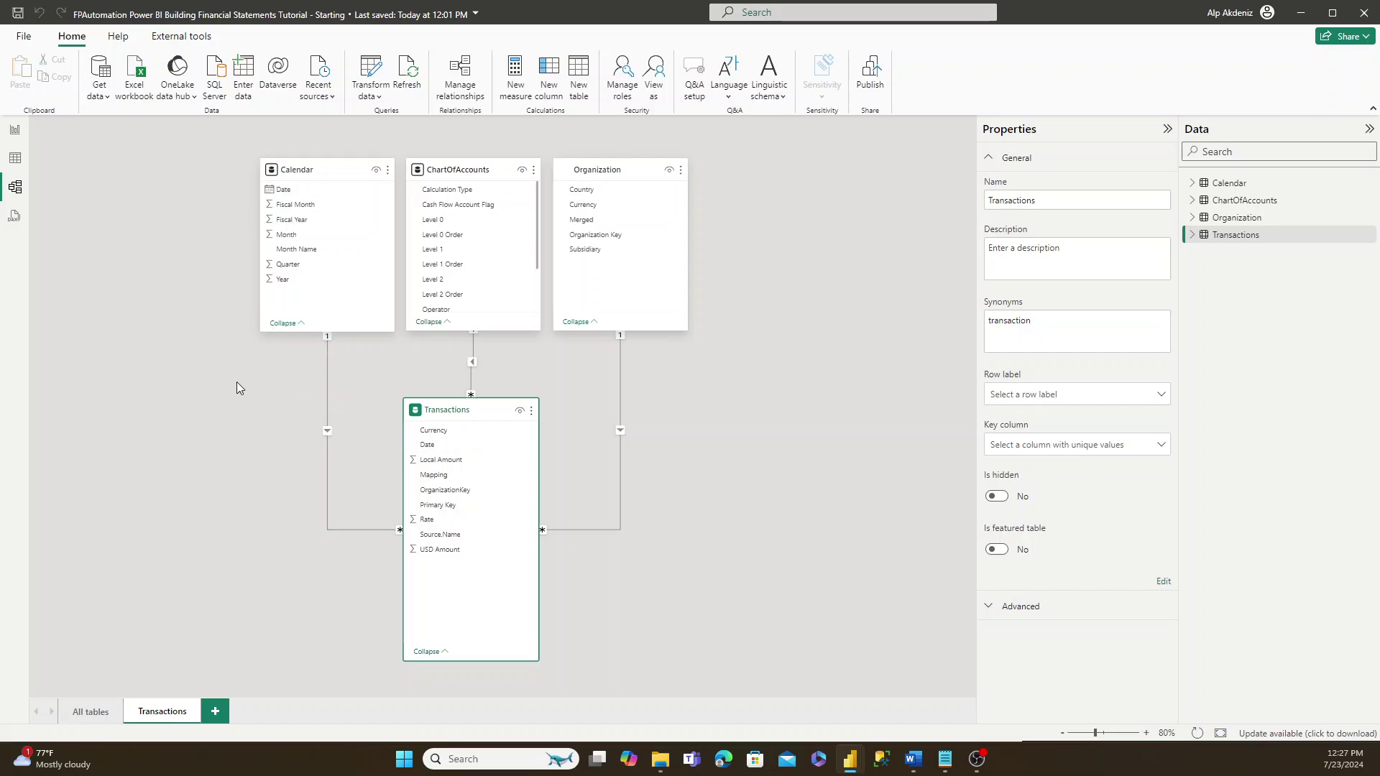
- Open the Calendar table in table view and check which column Month Name is sorted by
left_click(19, 166)
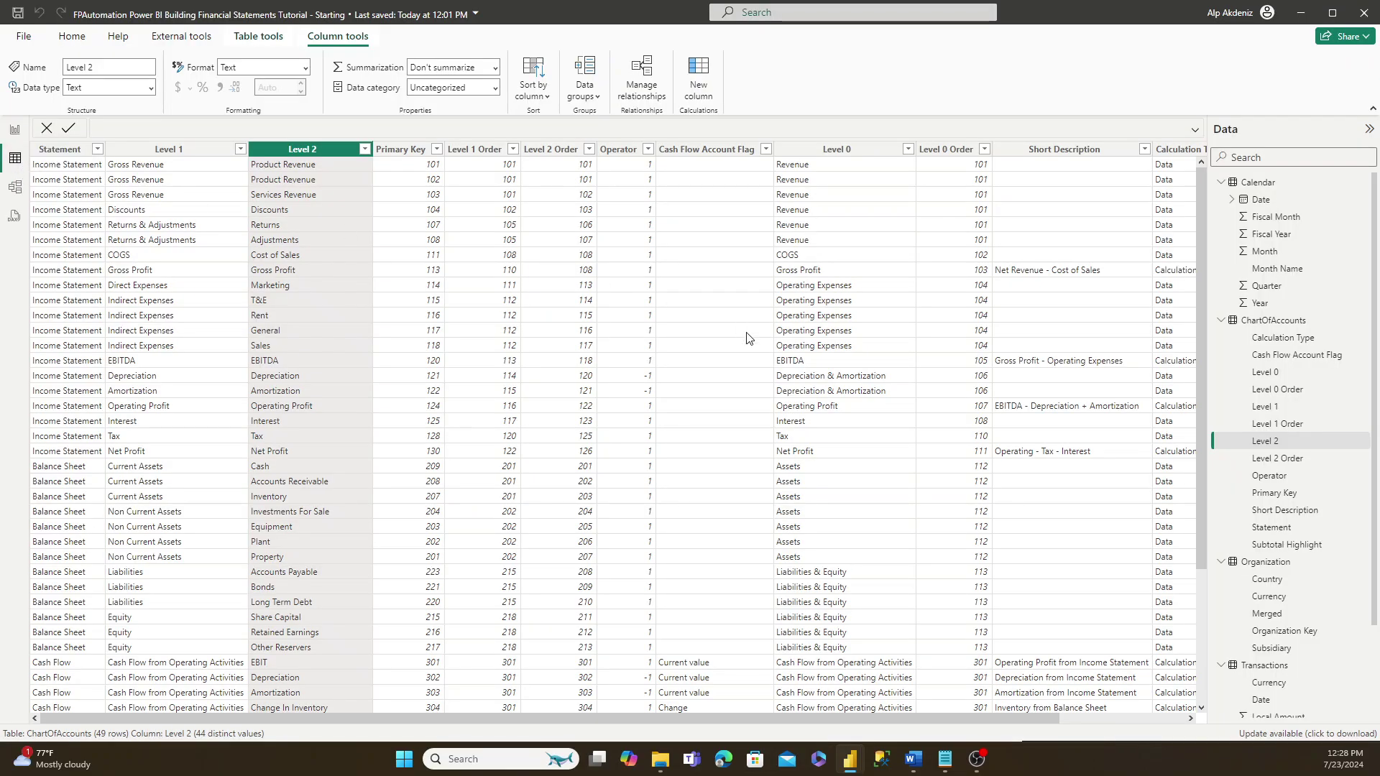
left_click(1233, 183)
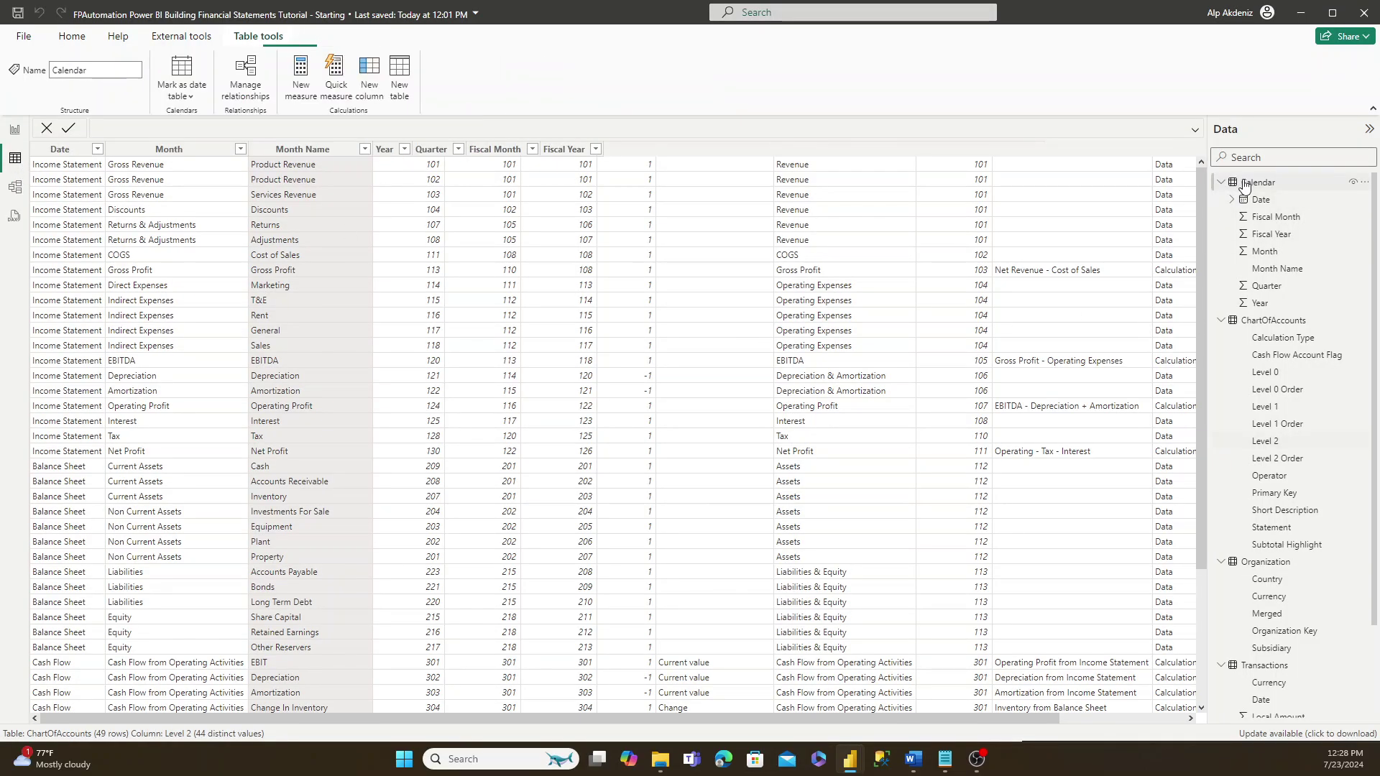
left_click(1221, 320)
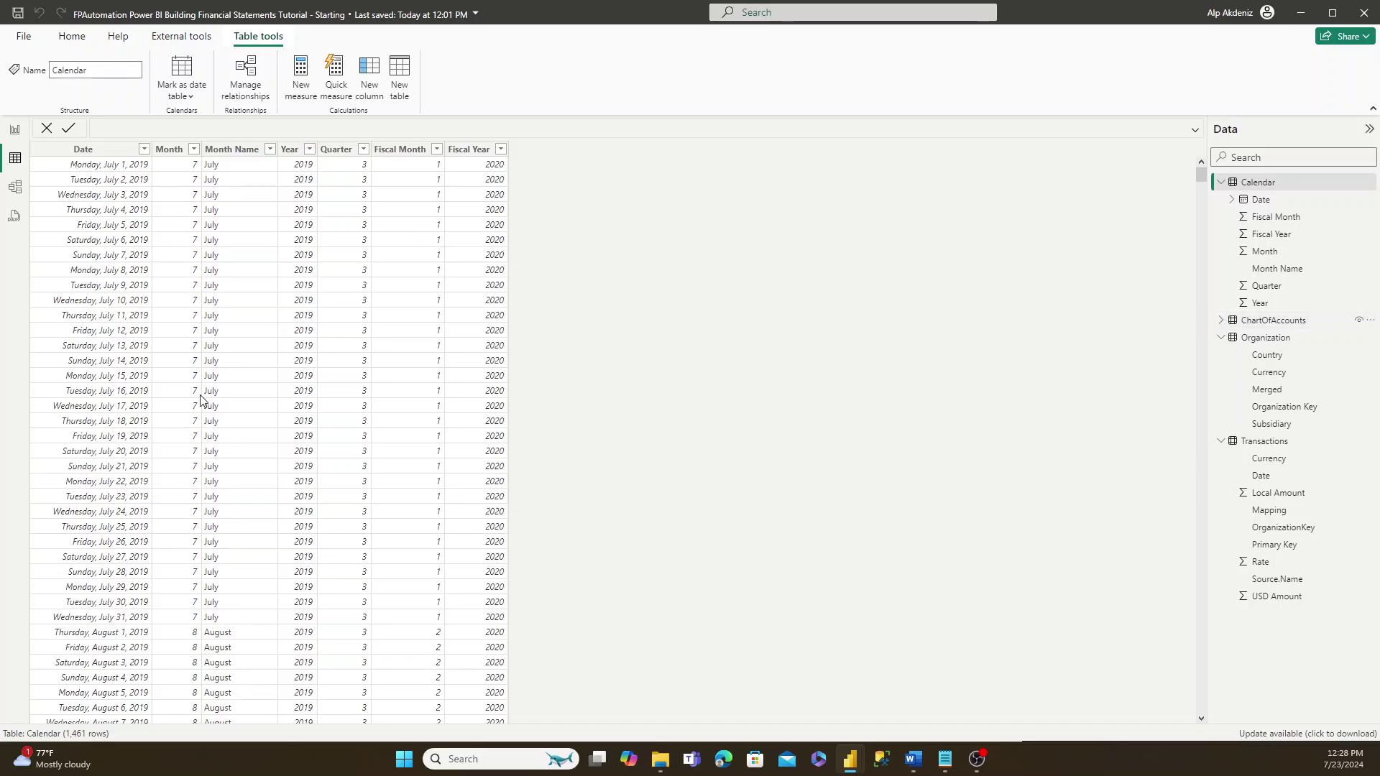
left_click(230, 150)
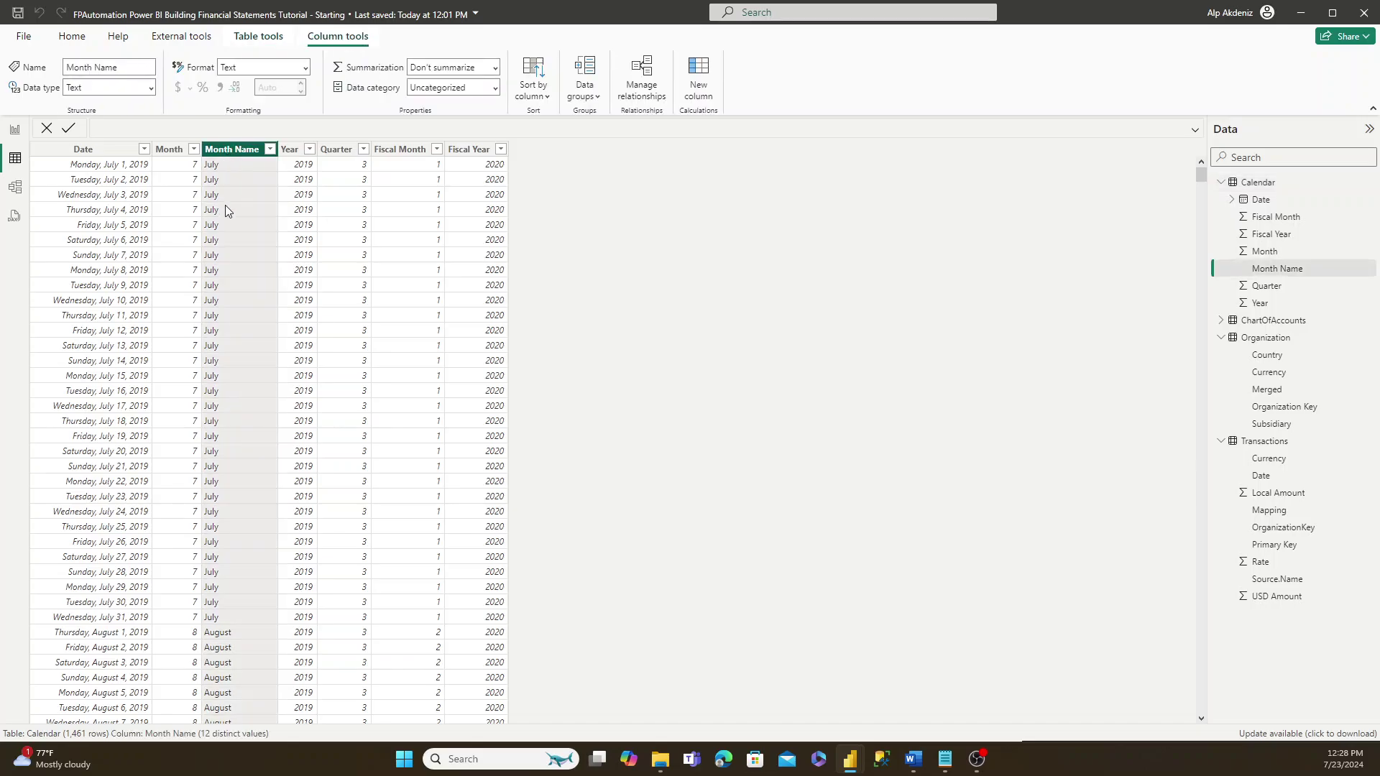
left_click(531, 94)
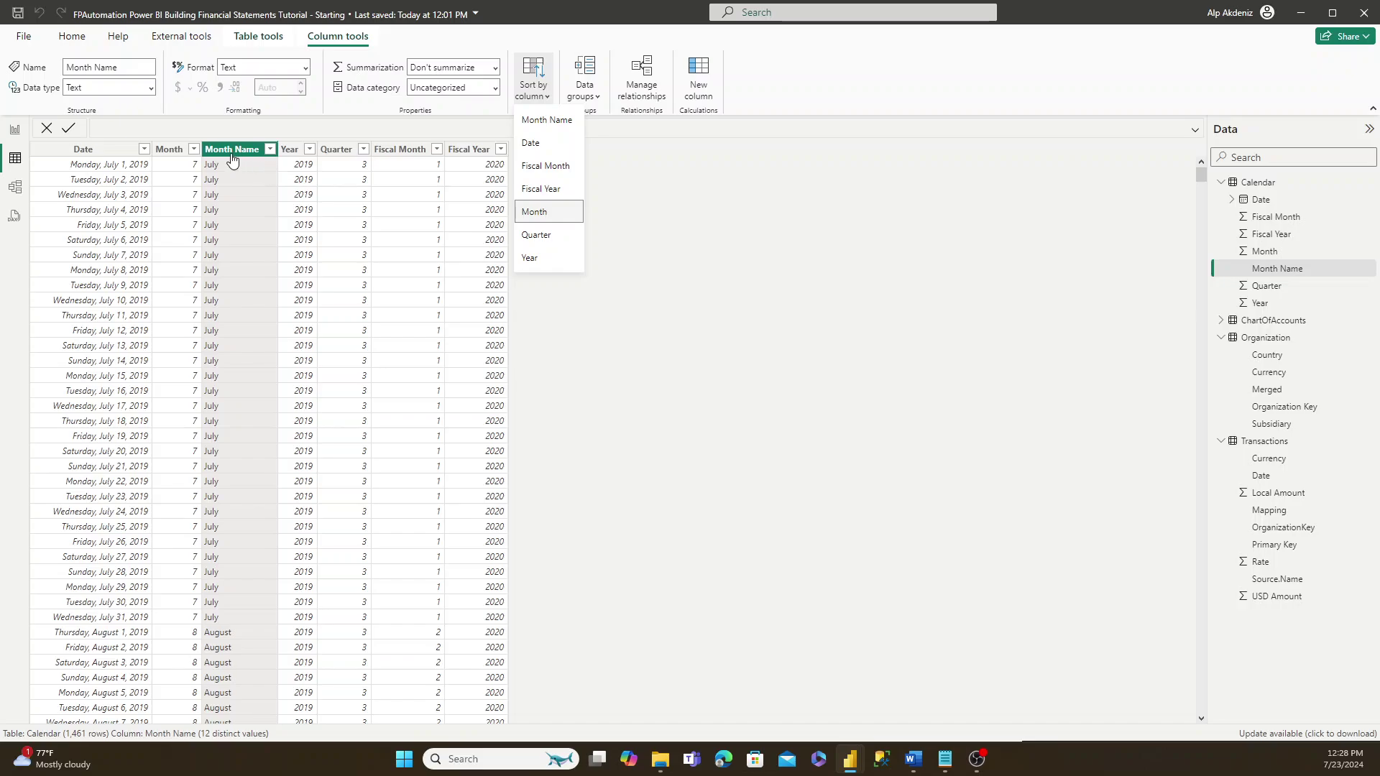
- Sort the Calendar table ascending by Month and compare its months with the fiscal months, collapsing its field list when done
left_click(194, 150)
left_click(217, 165)
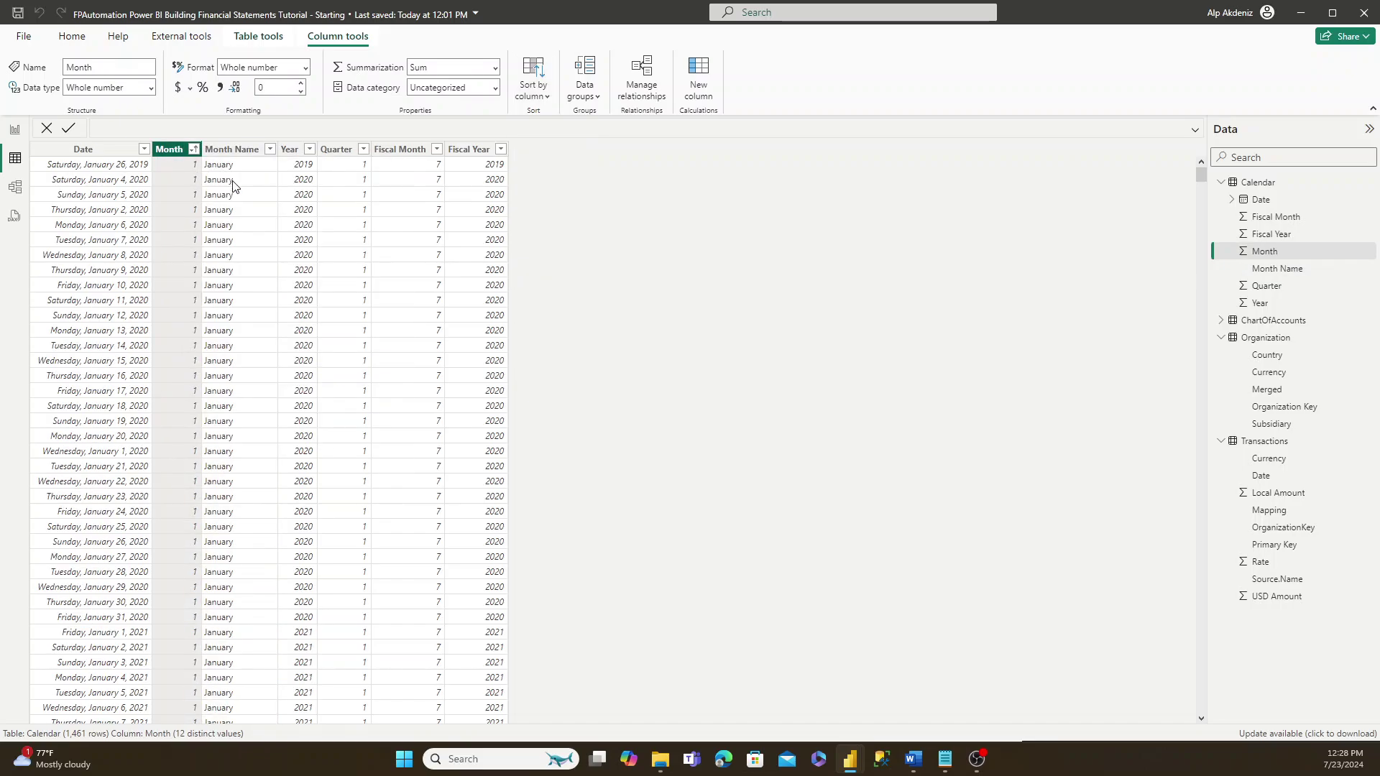
scroll(245, 220, "down", 10)
scroll(245, 220, "down", 20)
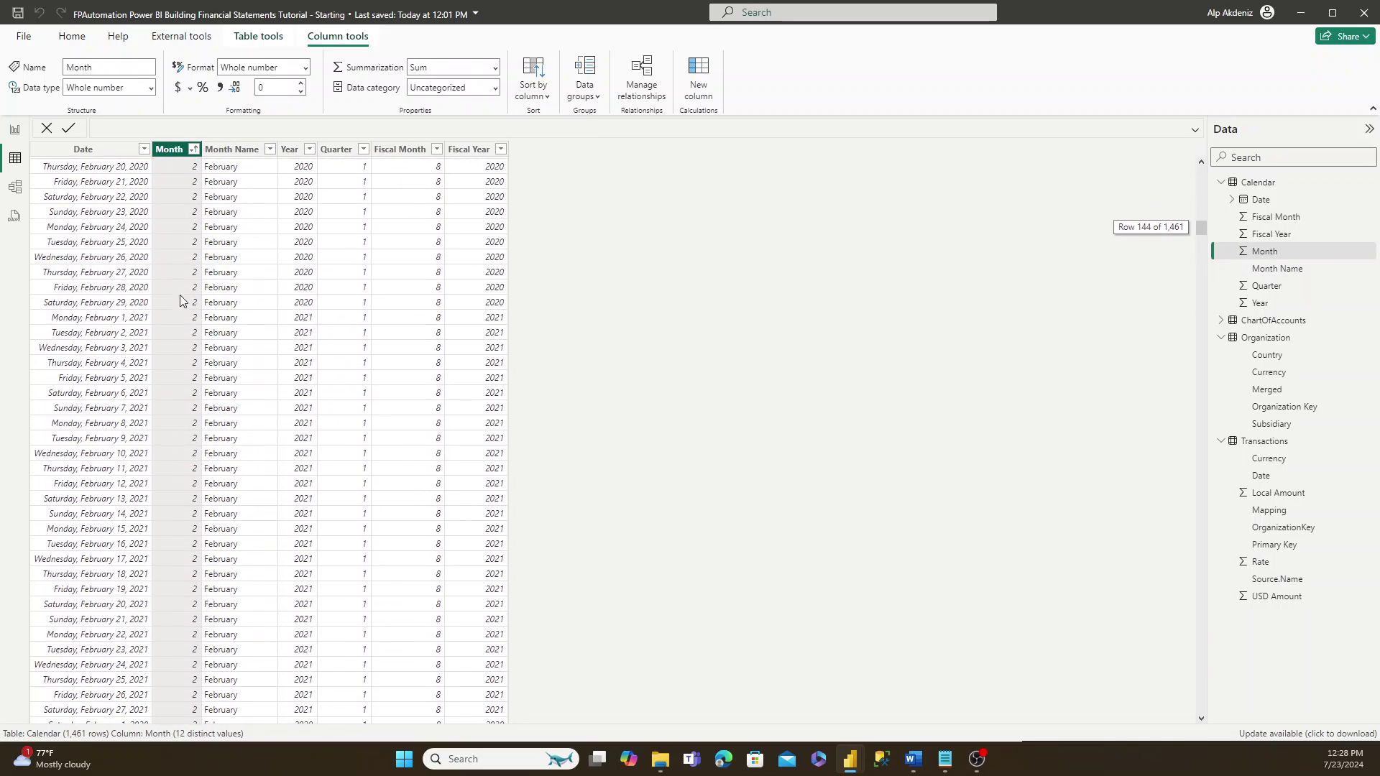
scroll(295, 222, "up", 11)
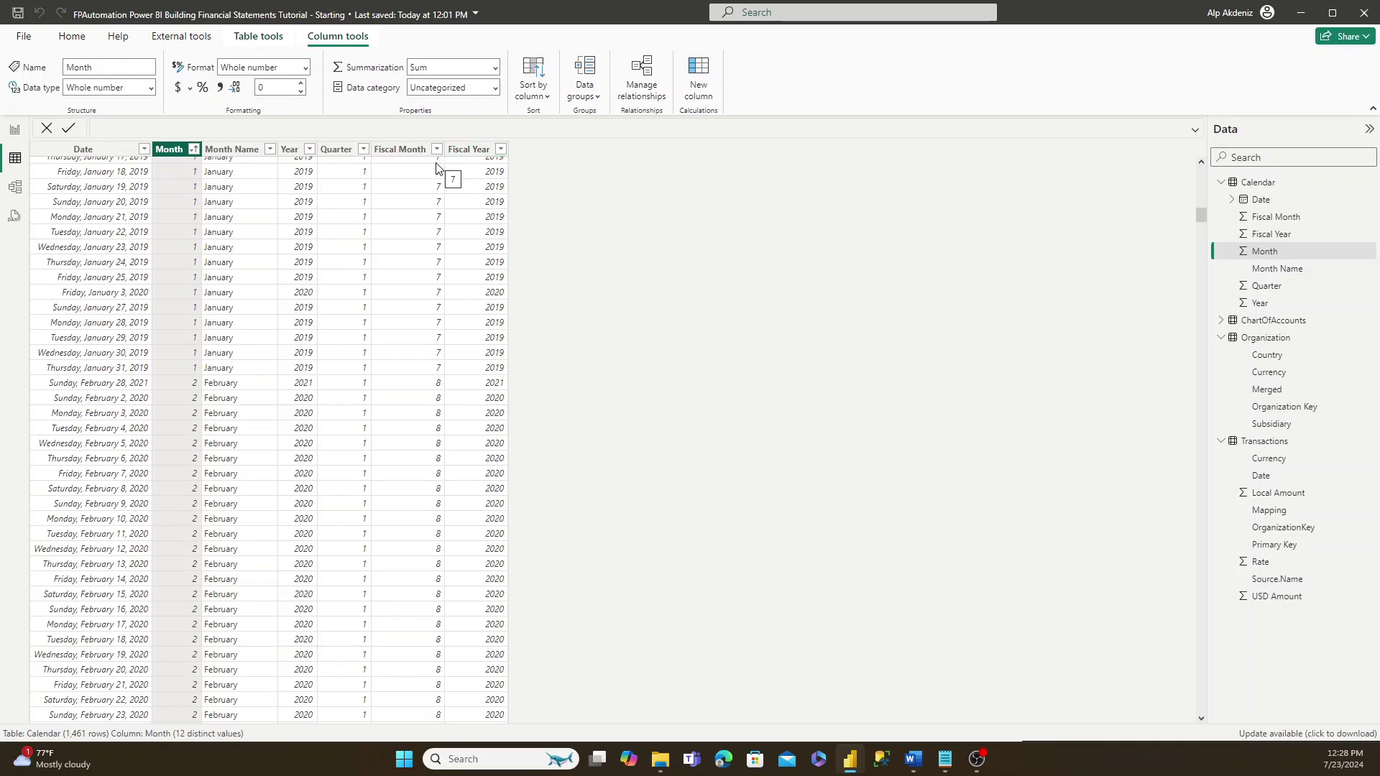
scroll(427, 251, "up", 12)
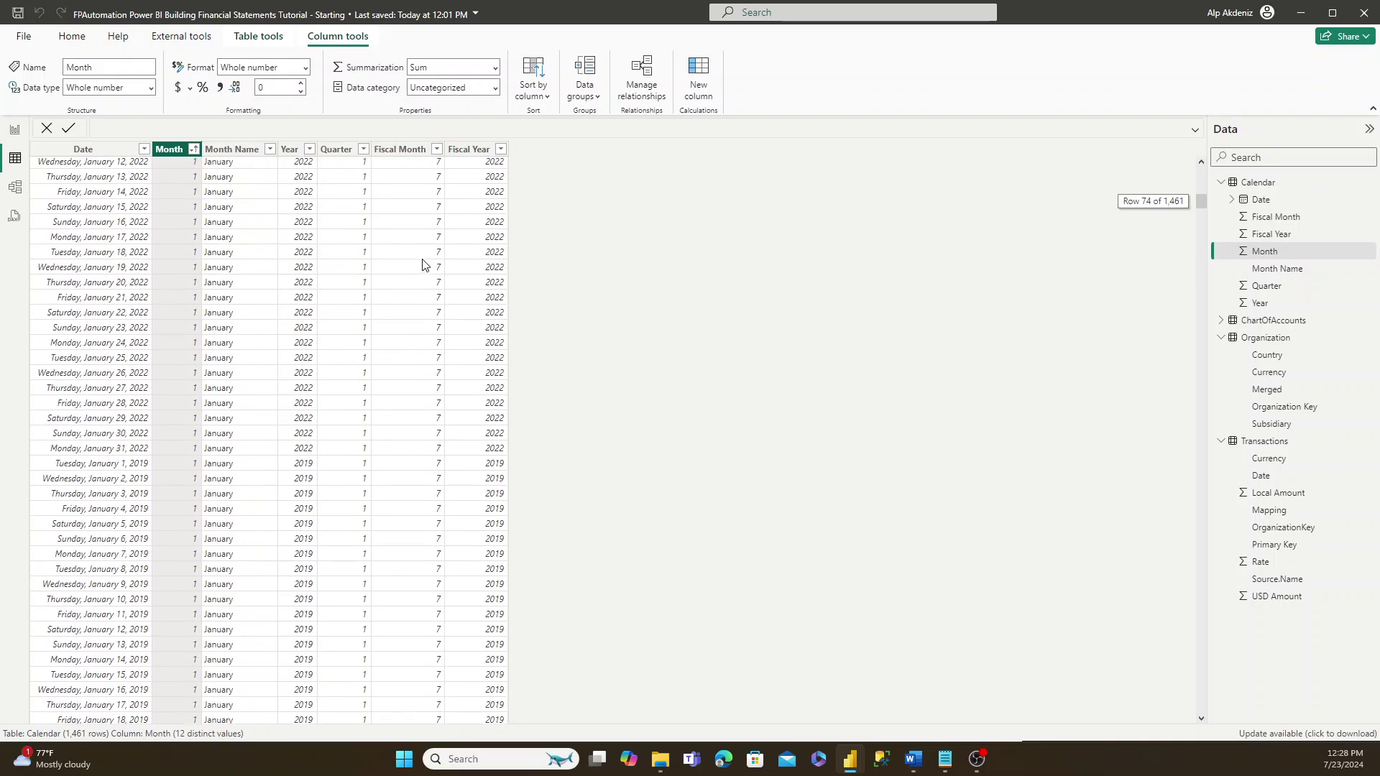
scroll(424, 263, "up", 20)
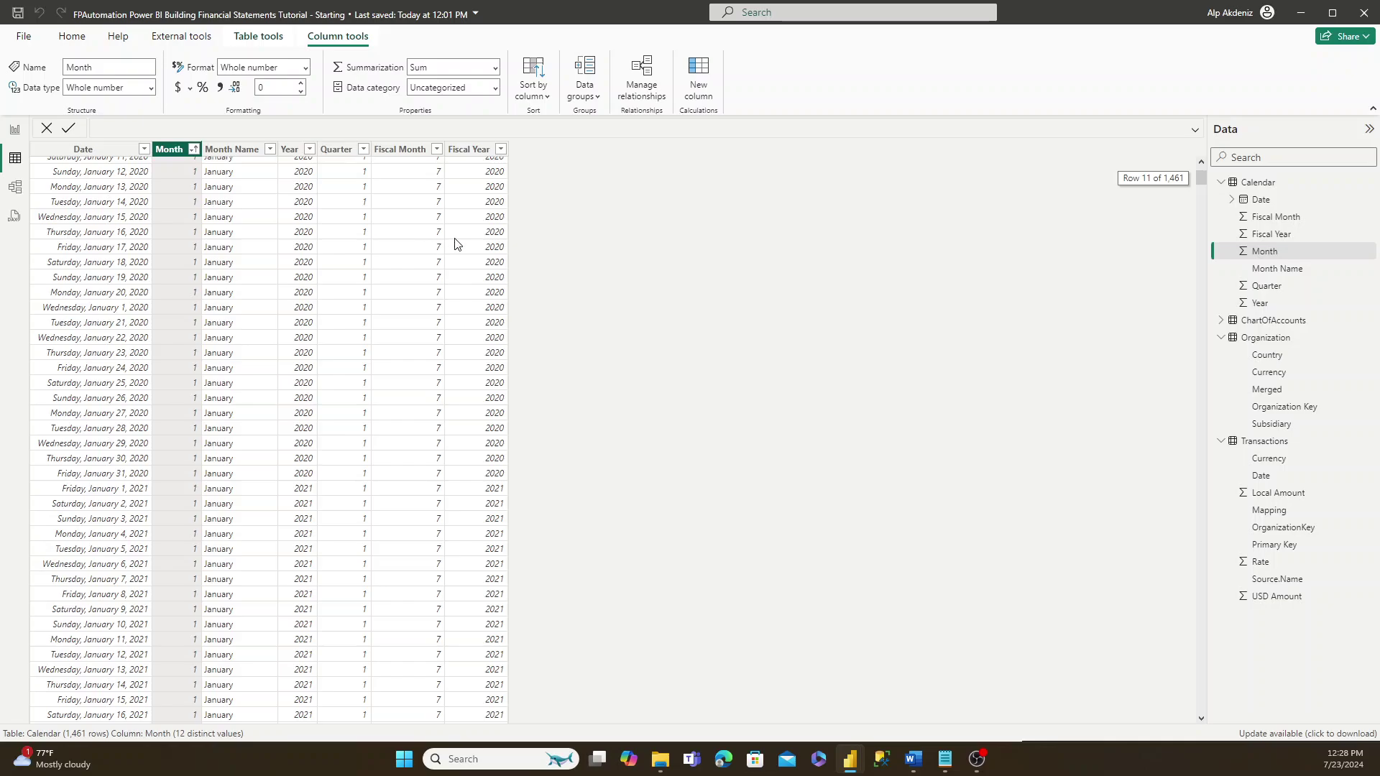
left_click(1222, 183)
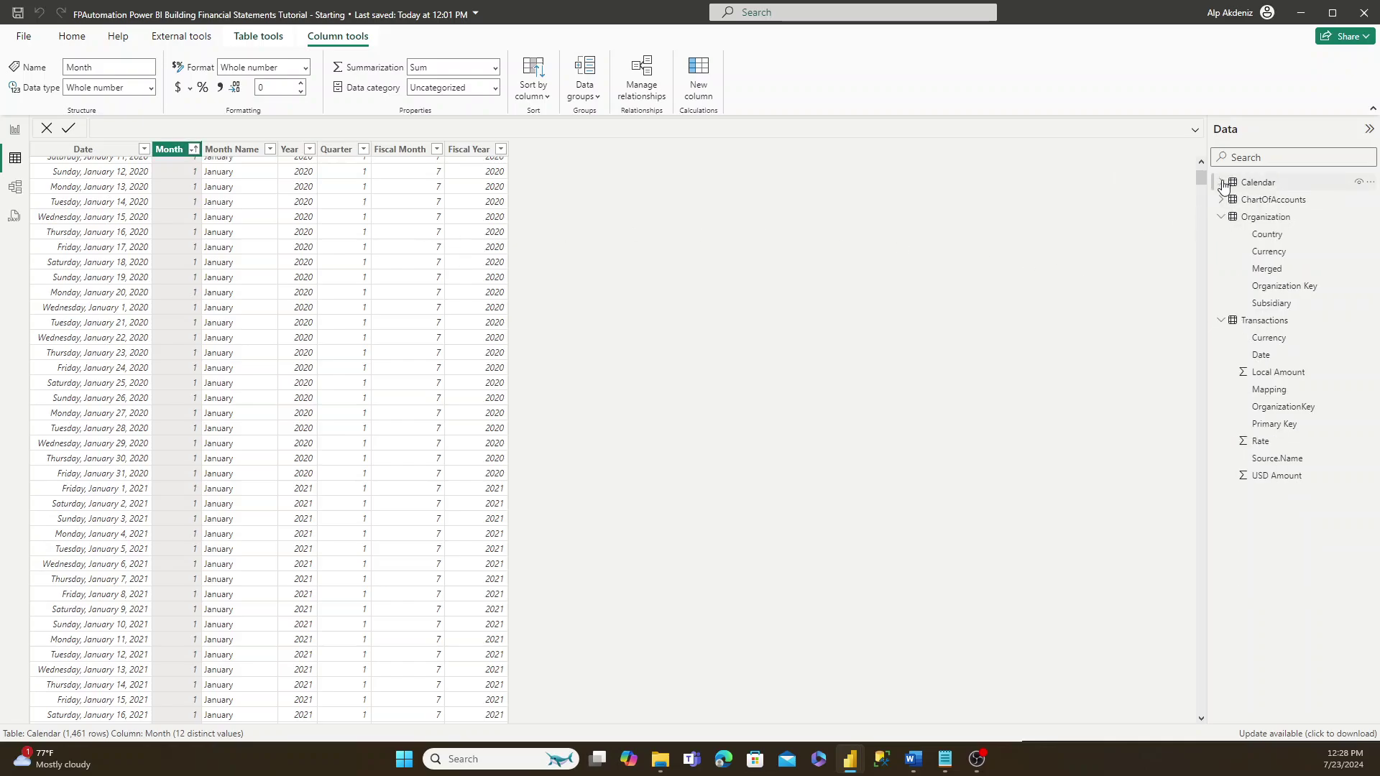
- Examine the Organization table, and the Local Amount, USD Amount and Rate columns of the Transactions table
left_click(1264, 218)
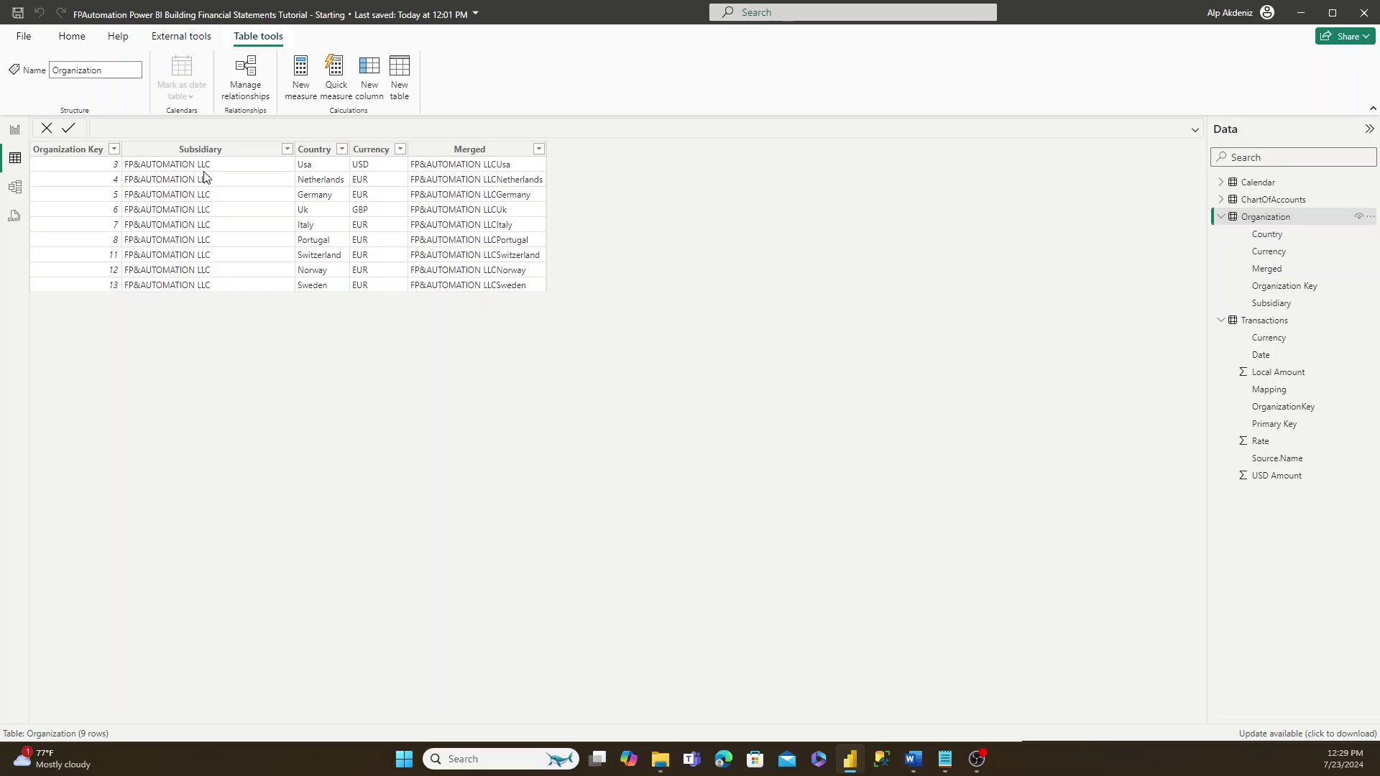
left_click(1235, 321)
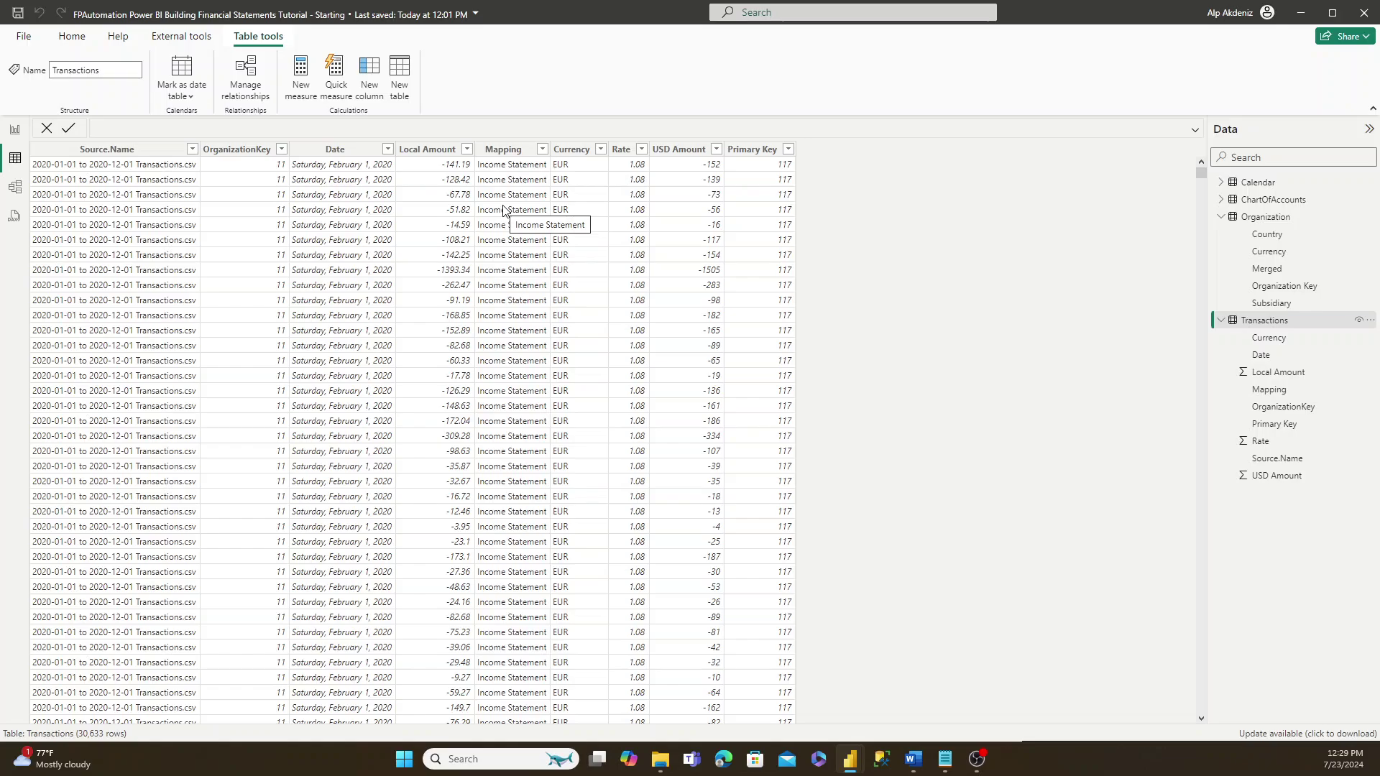
left_click(456, 151)
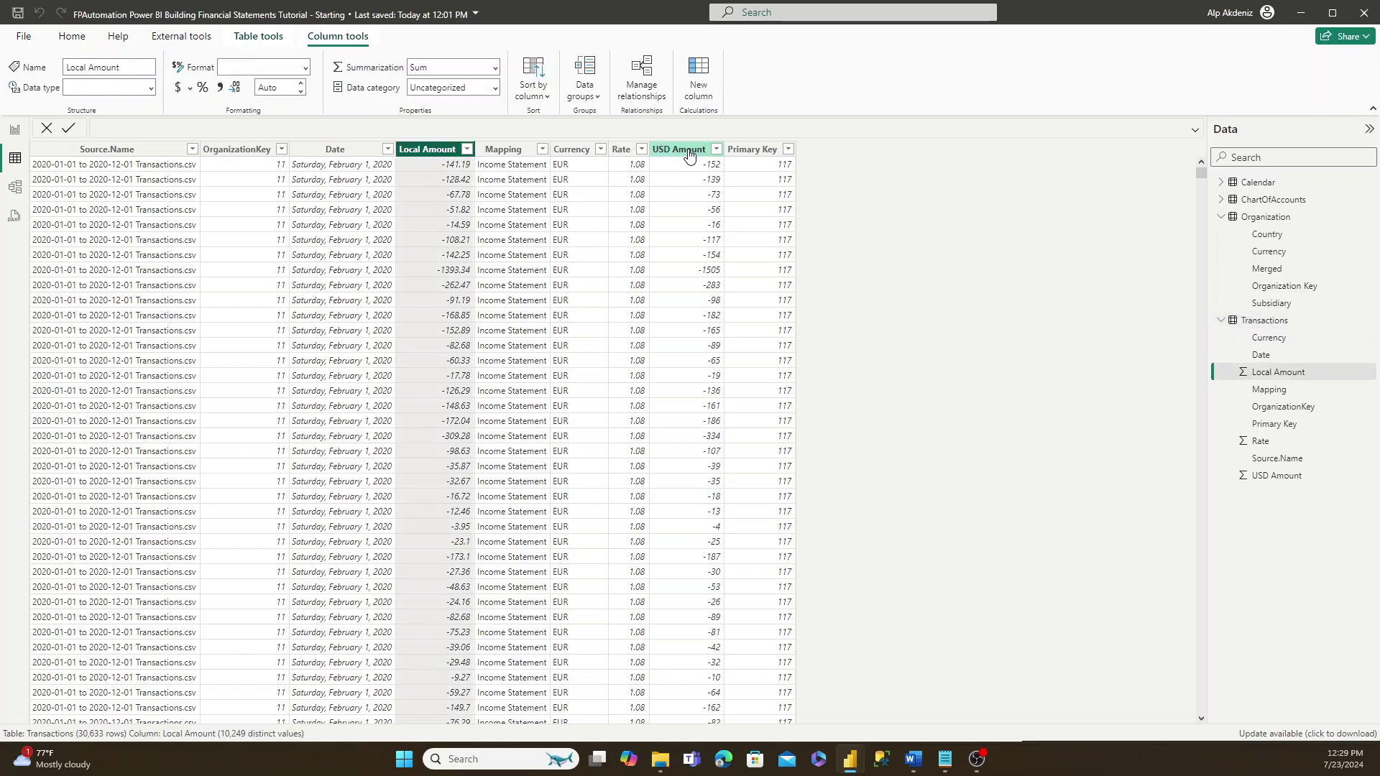
key("Right")
key("Right")
key("Right")
key("Right")
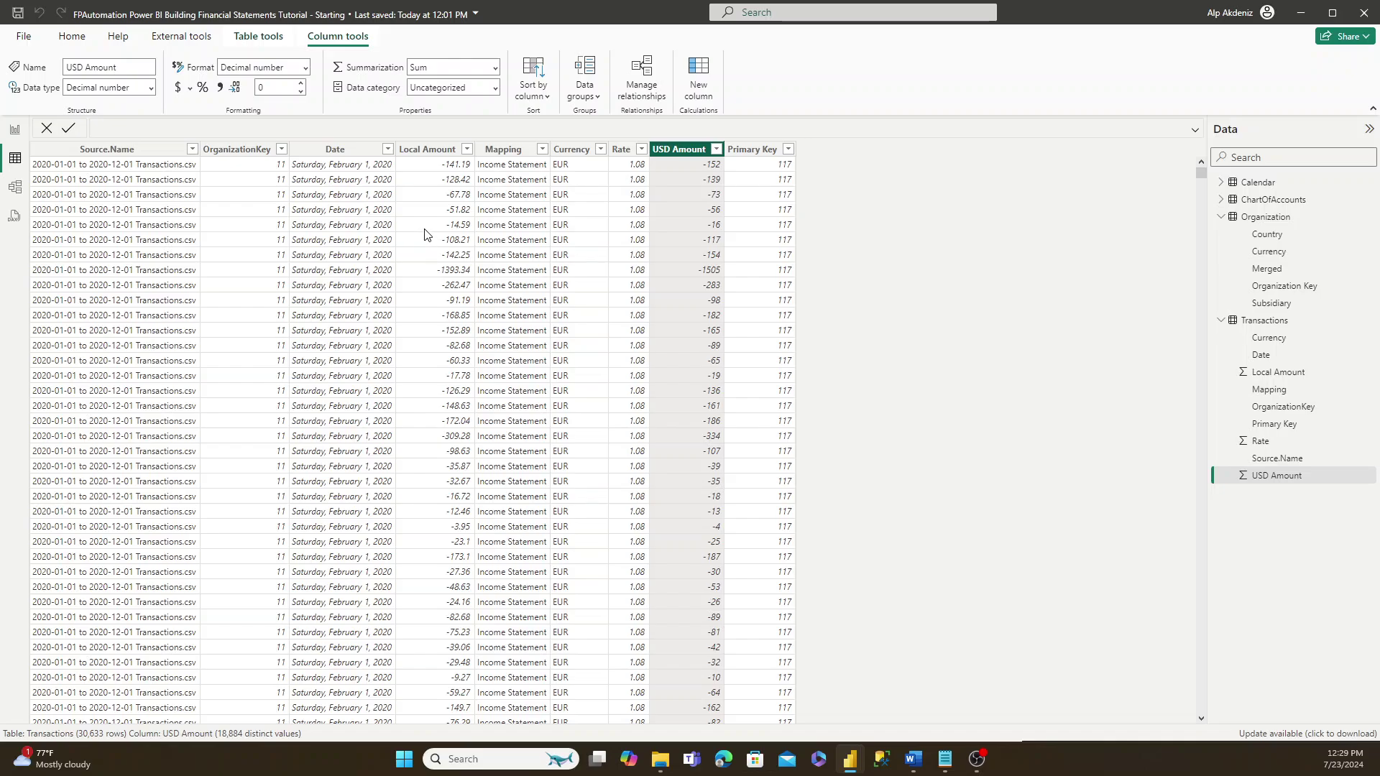
left_click(621, 148)
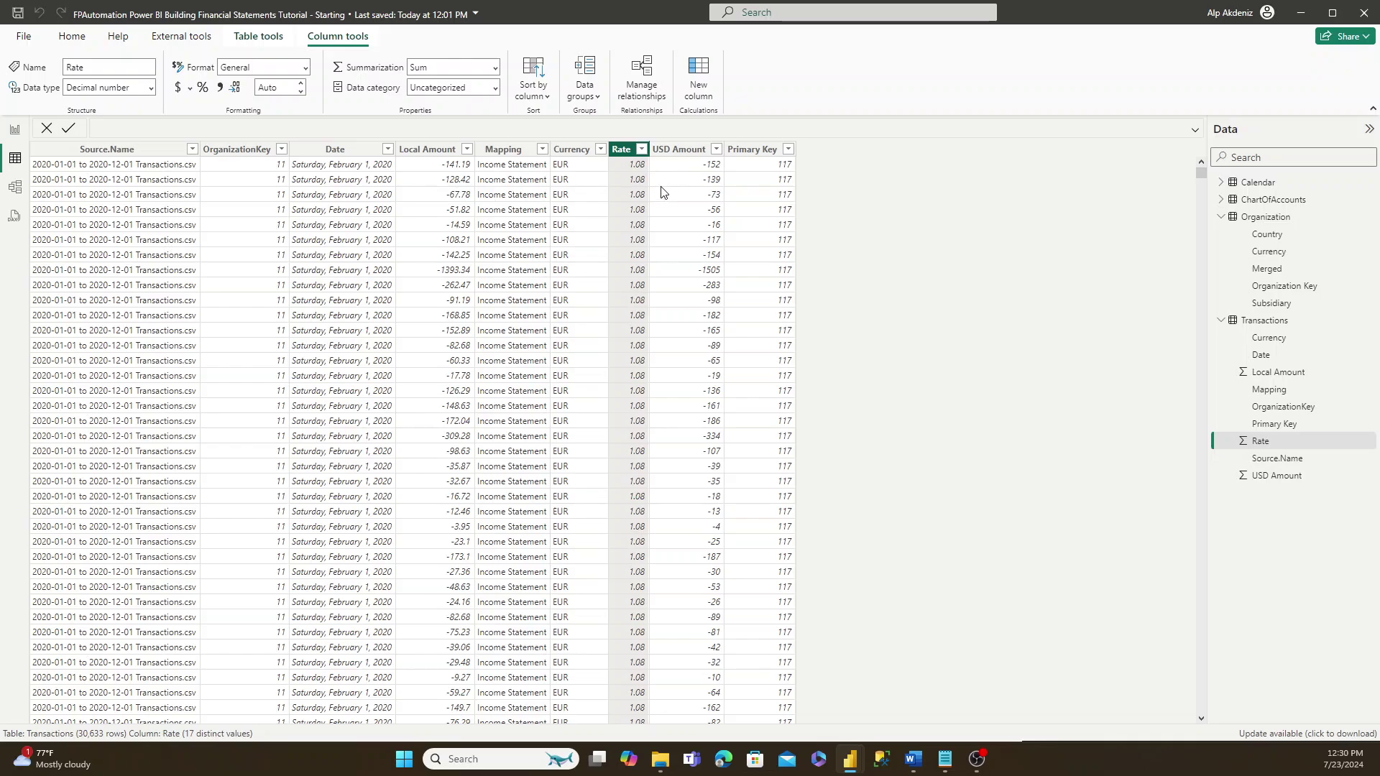
- Inspect the Primary Key column and the distinct Mapping values in the Transactions table without applying a filter
left_click(755, 150)
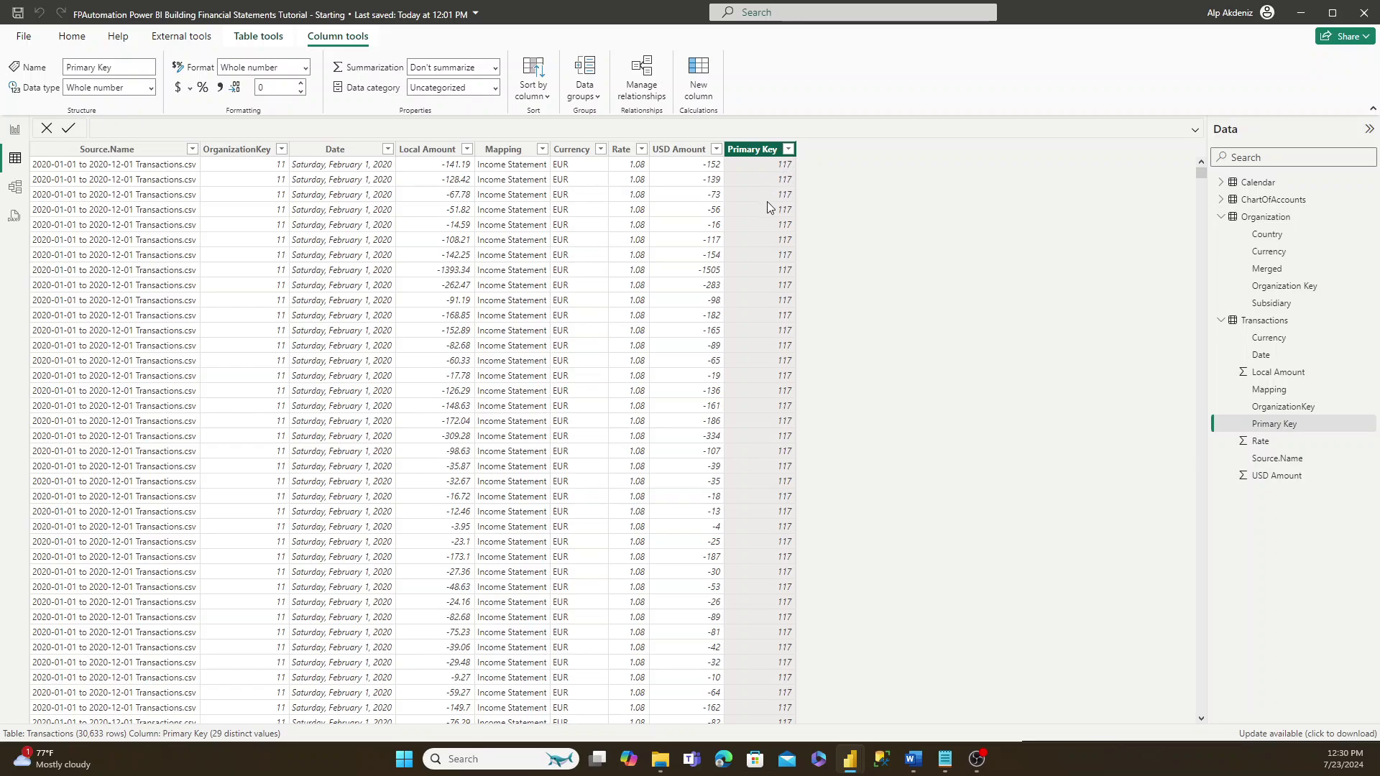
left_click(530, 150)
left_click(543, 149)
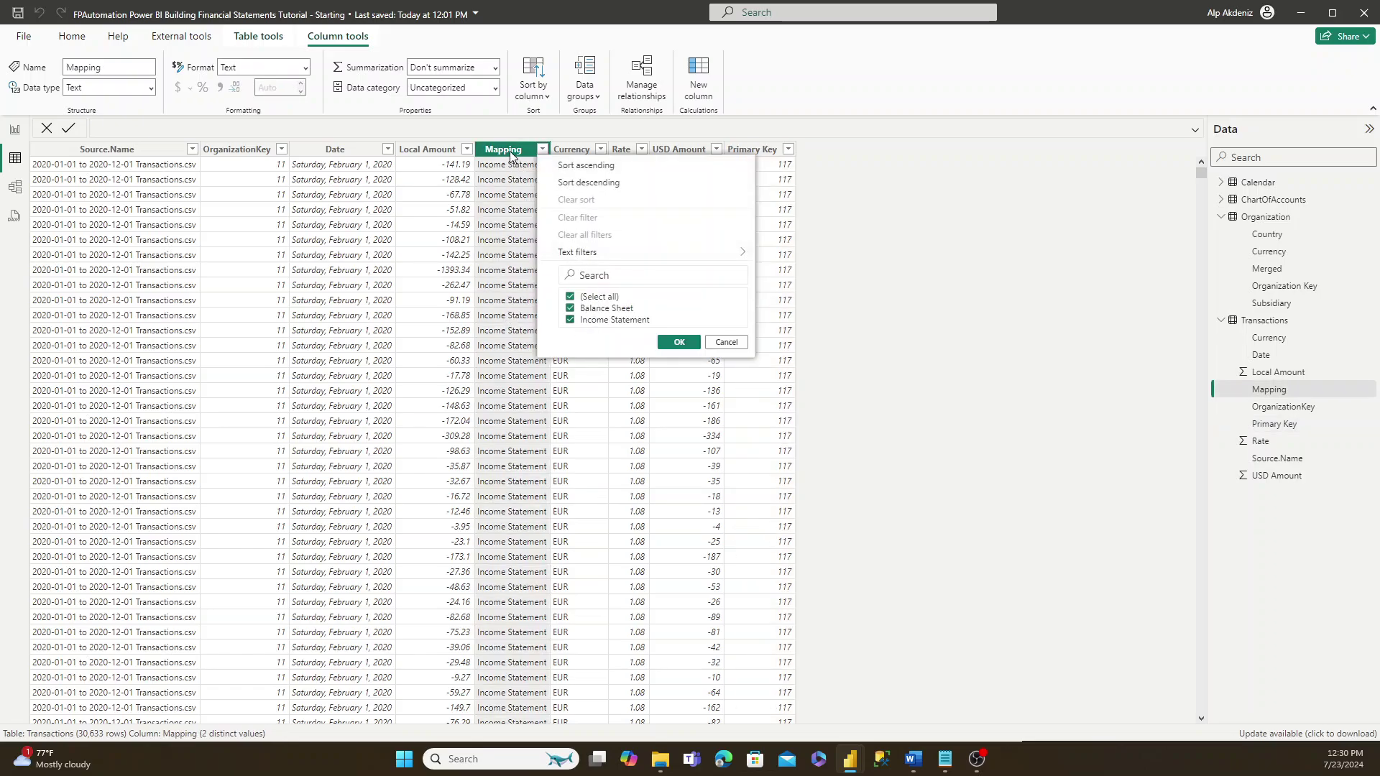
left_click(725, 338)
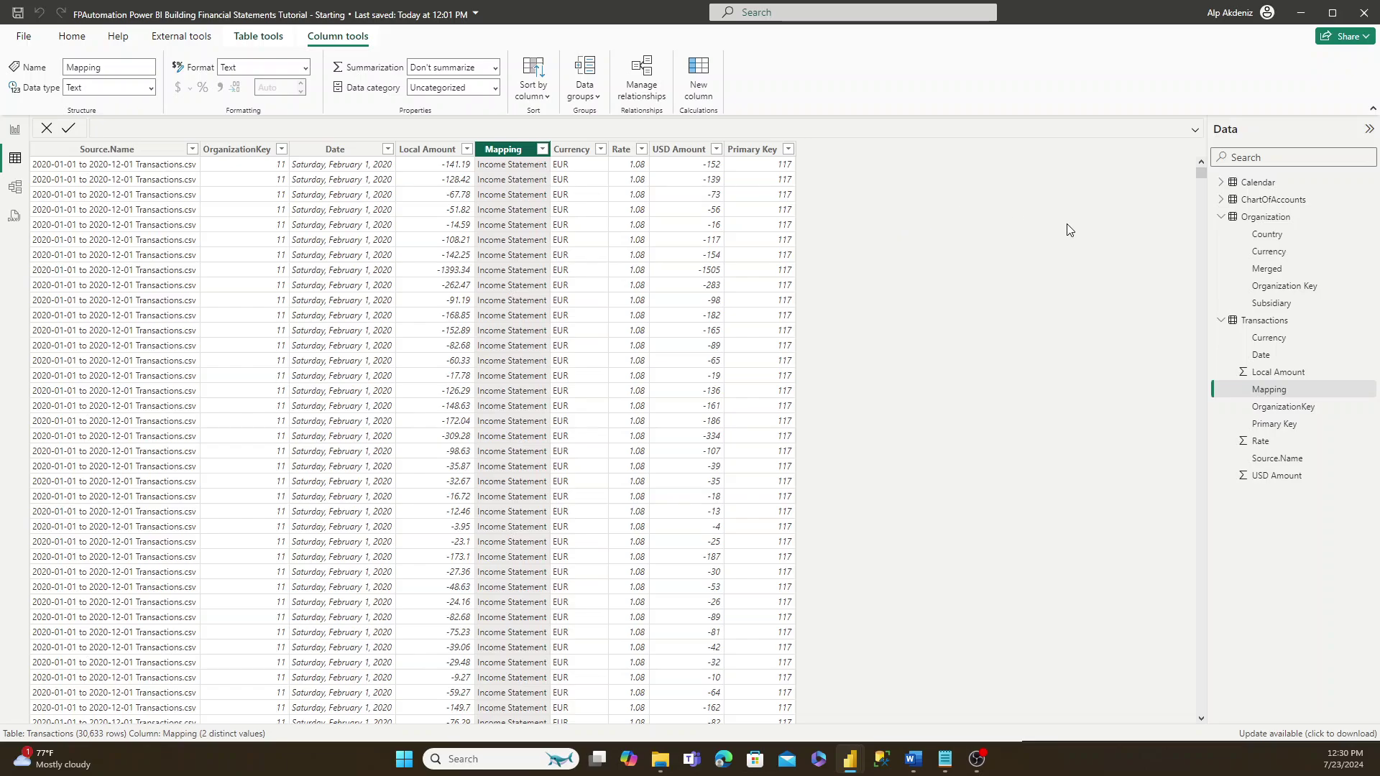
- Open the ChartOfAccounts table and examine its Primary Key column
left_click(1261, 200)
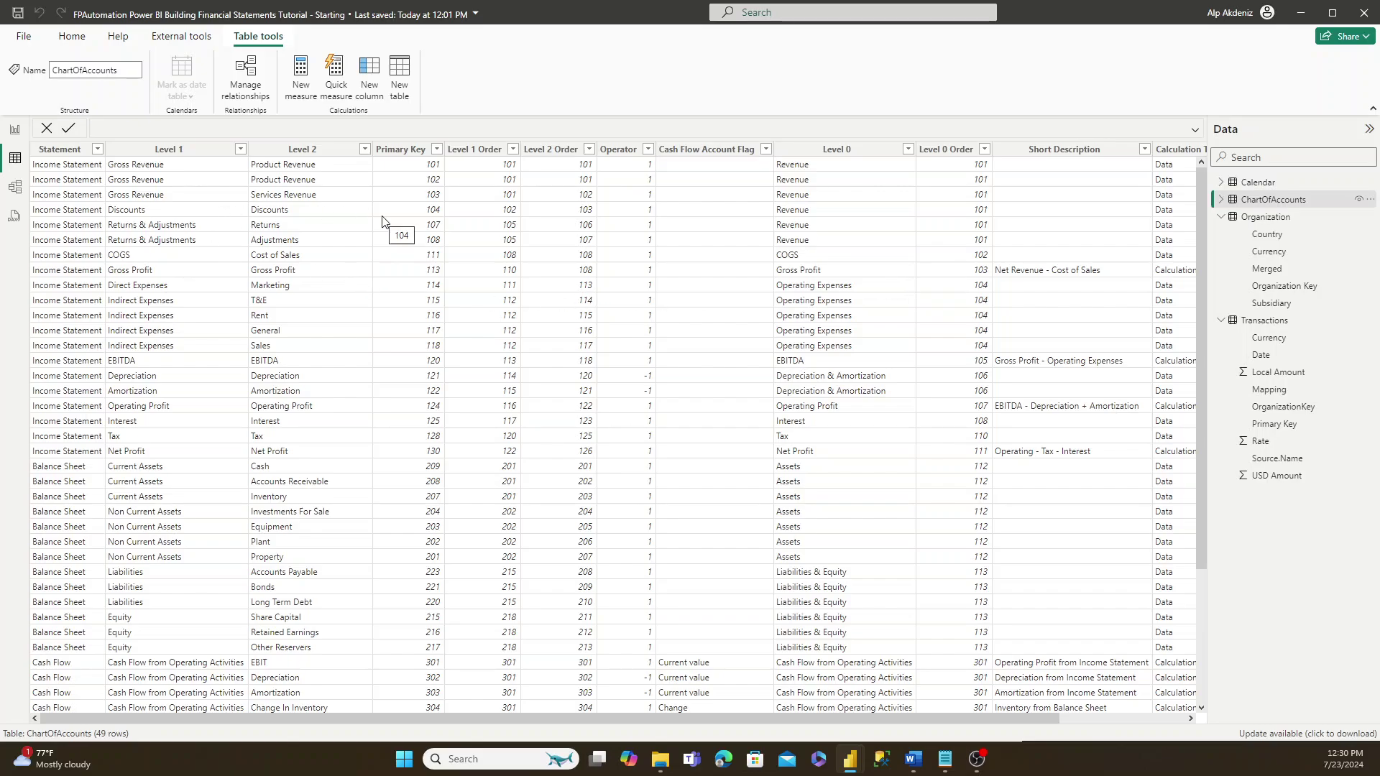
left_click(419, 150)
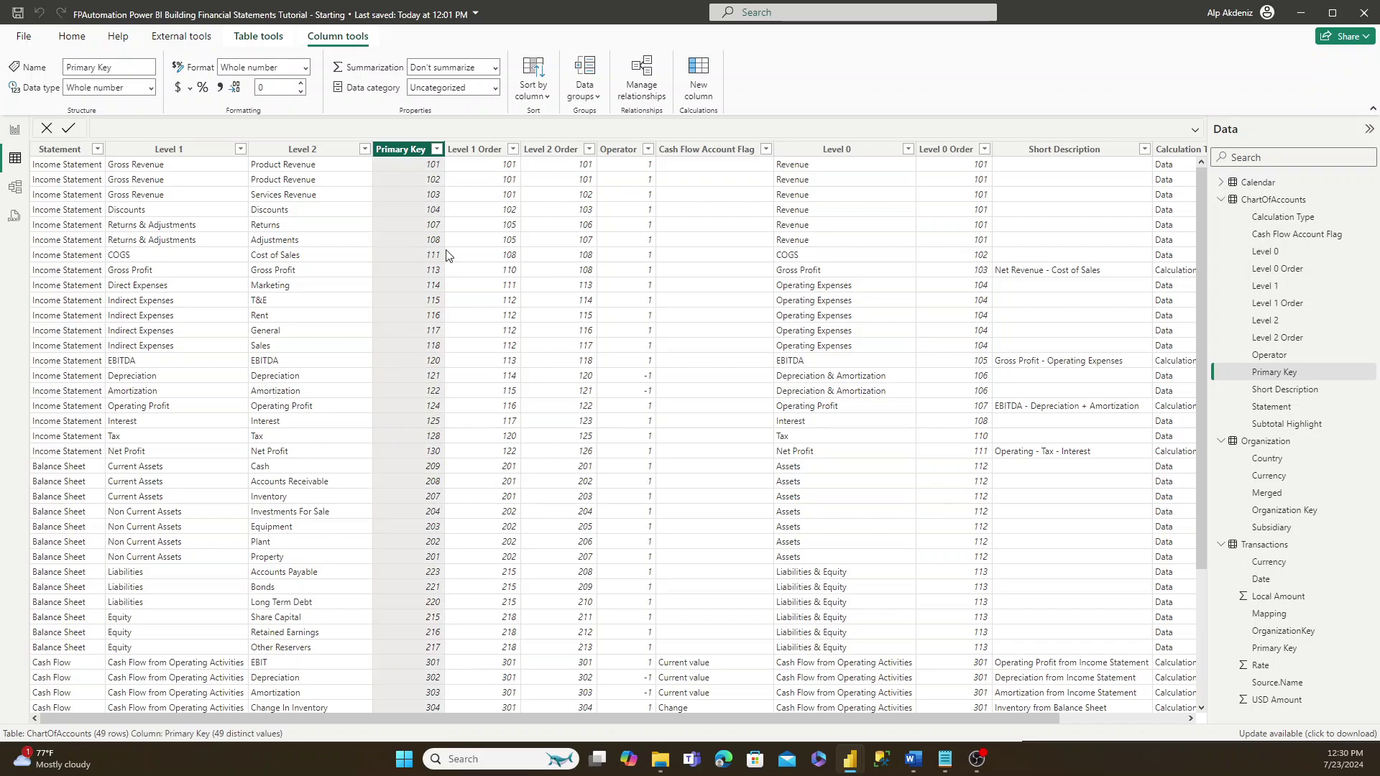
- Set the Level 2 column of the ChartOfAccounts table to sort by Level 2 Order
scroll(428, 191, "down", 4)
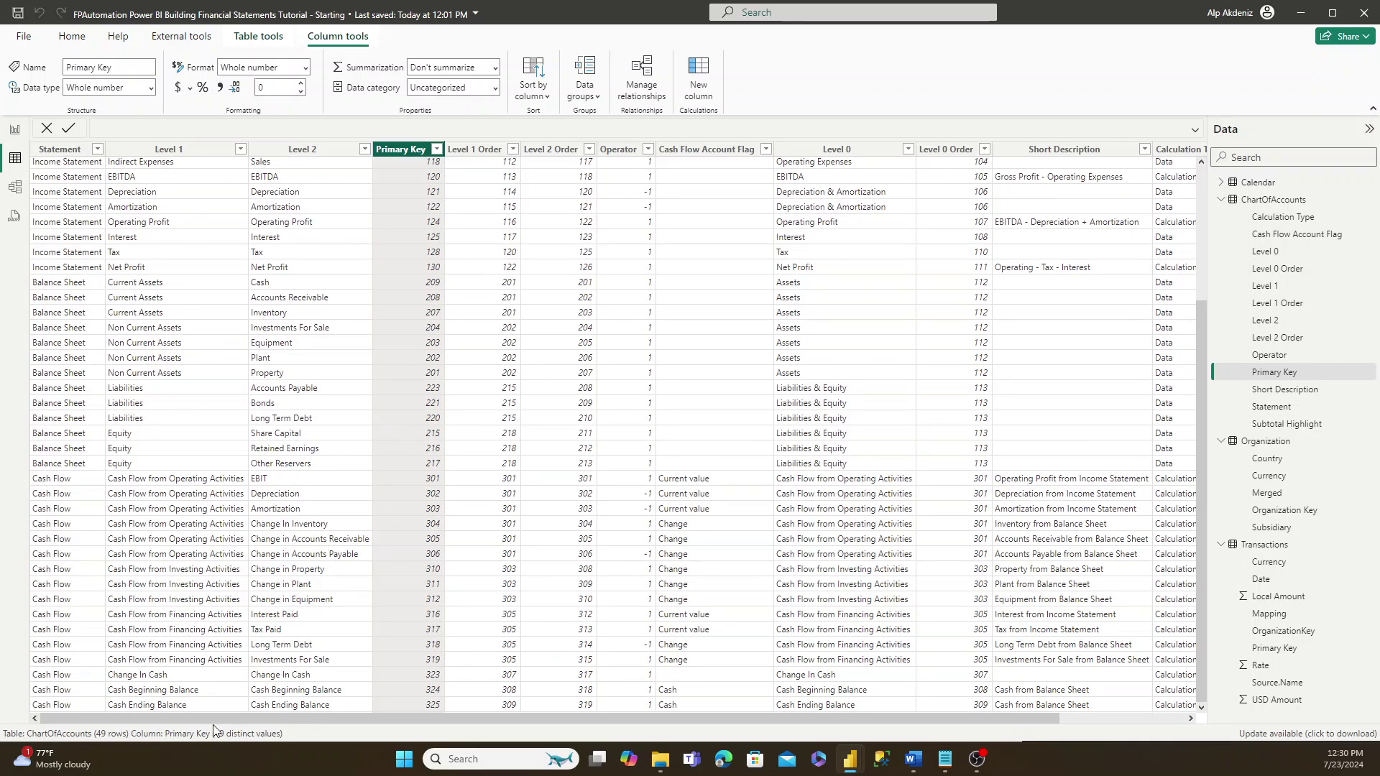
scroll(435, 510, "up", 4)
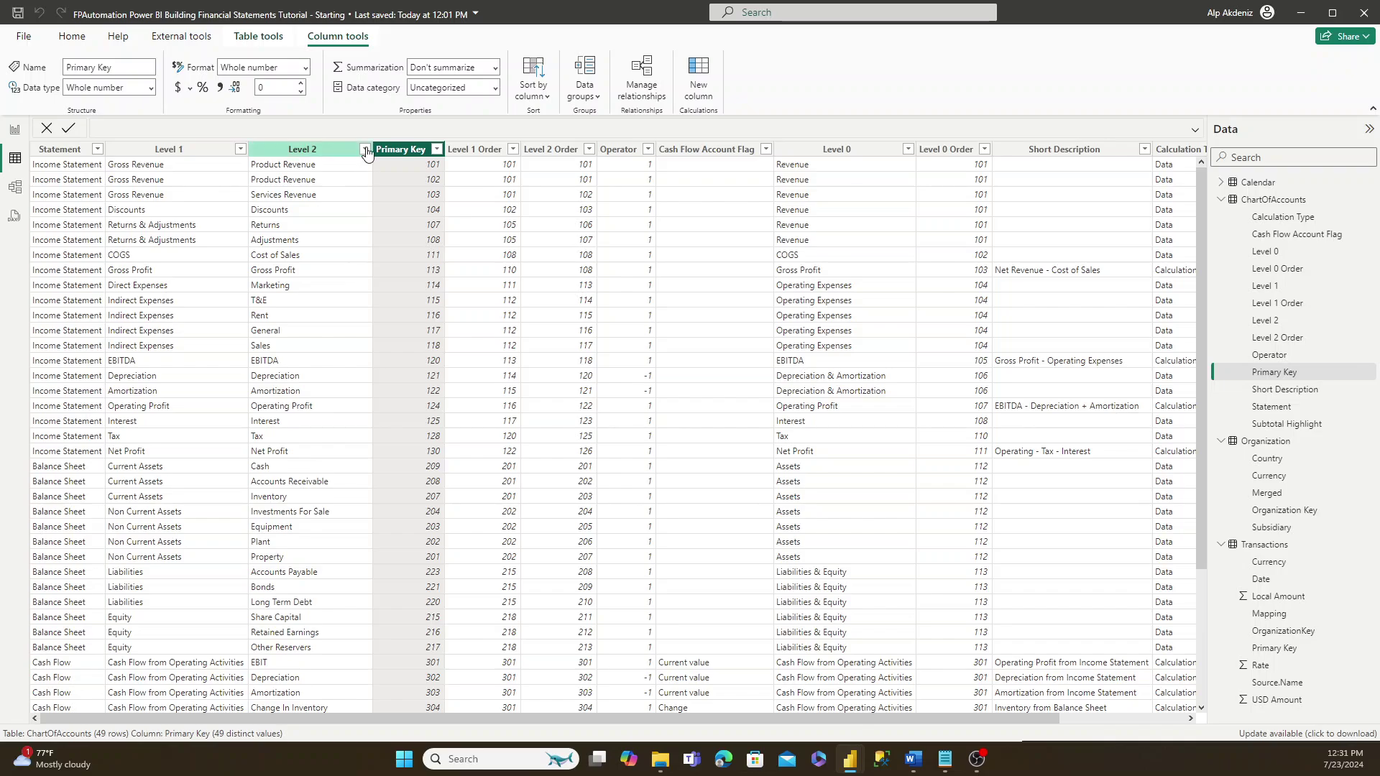
left_click(318, 151)
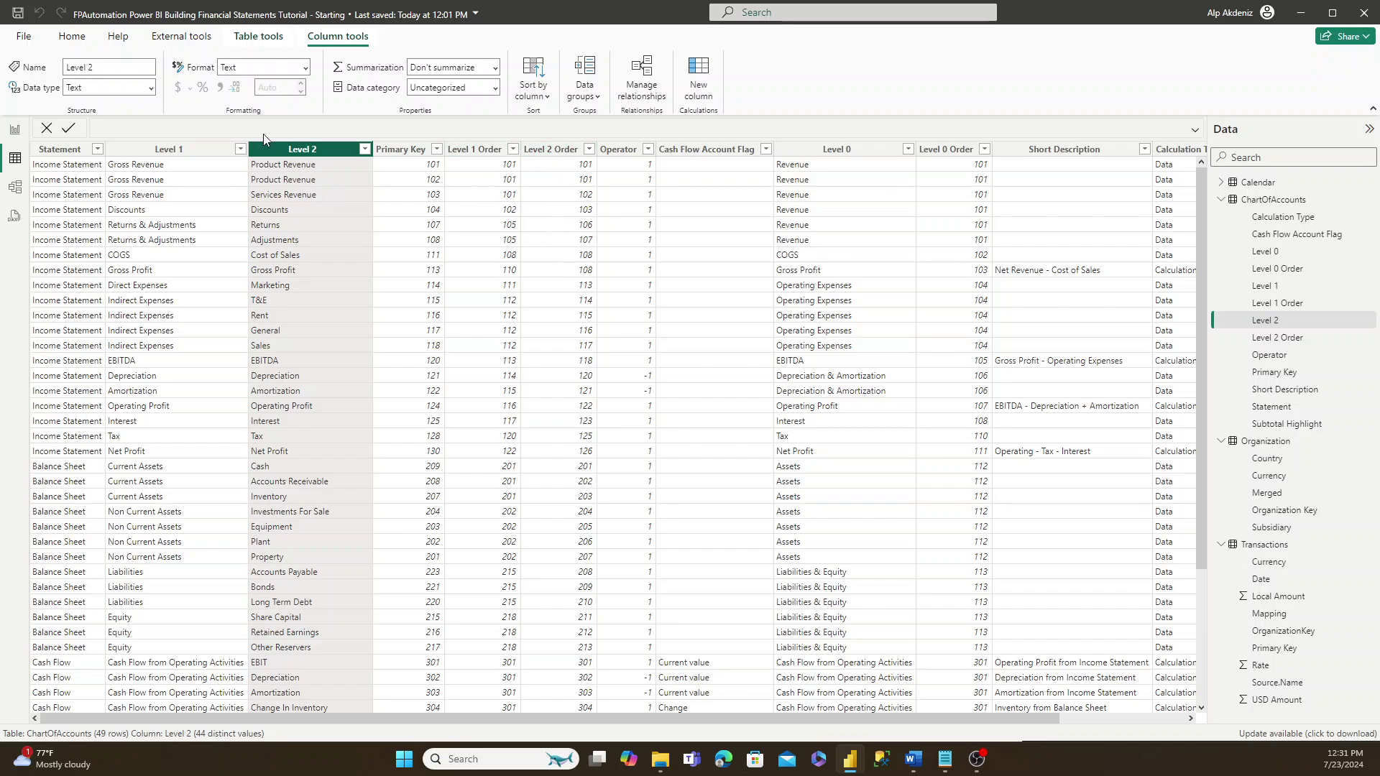
left_click(535, 86)
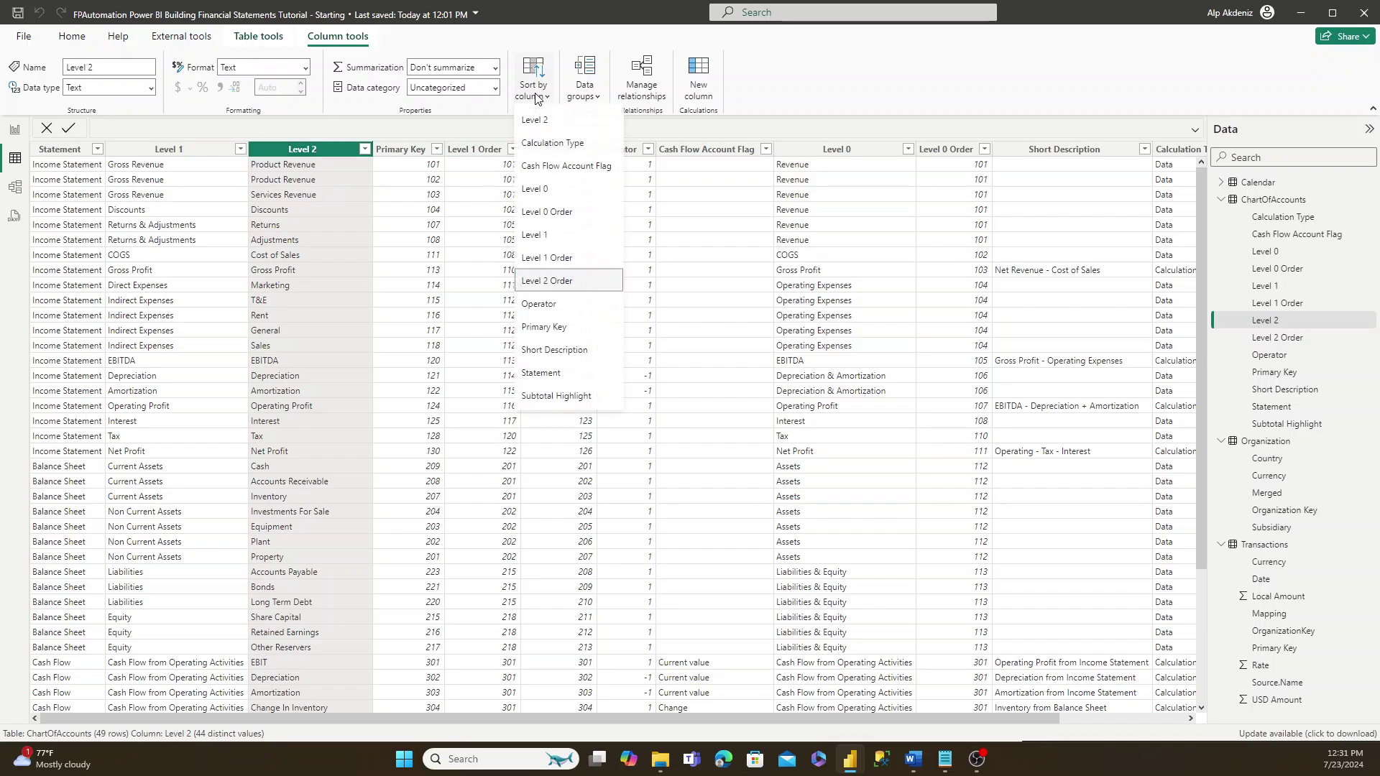
left_click(547, 282)
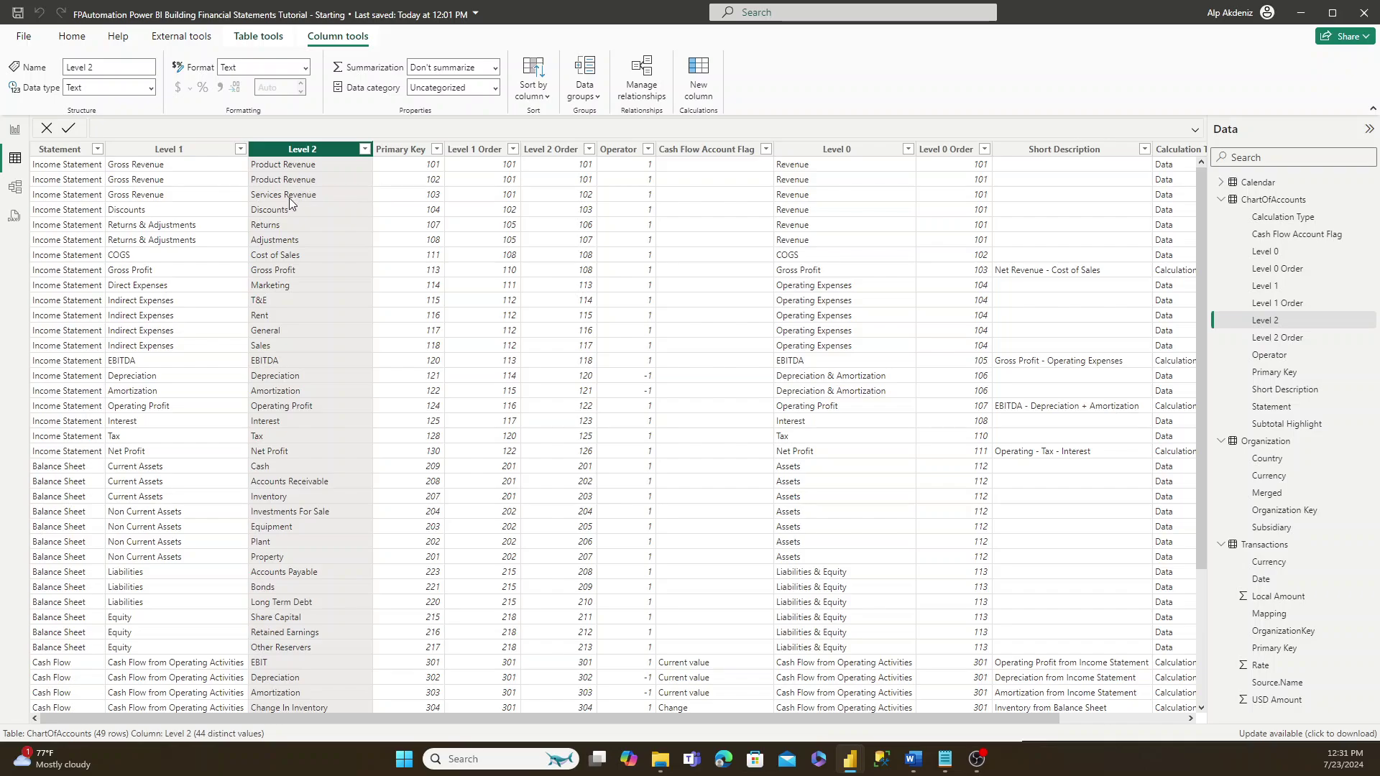
- Examine the Level 1, Operator, Short Description, Calculation Type and Subtotal Highlight columns of the ChartOfAccounts table
left_click(178, 149)
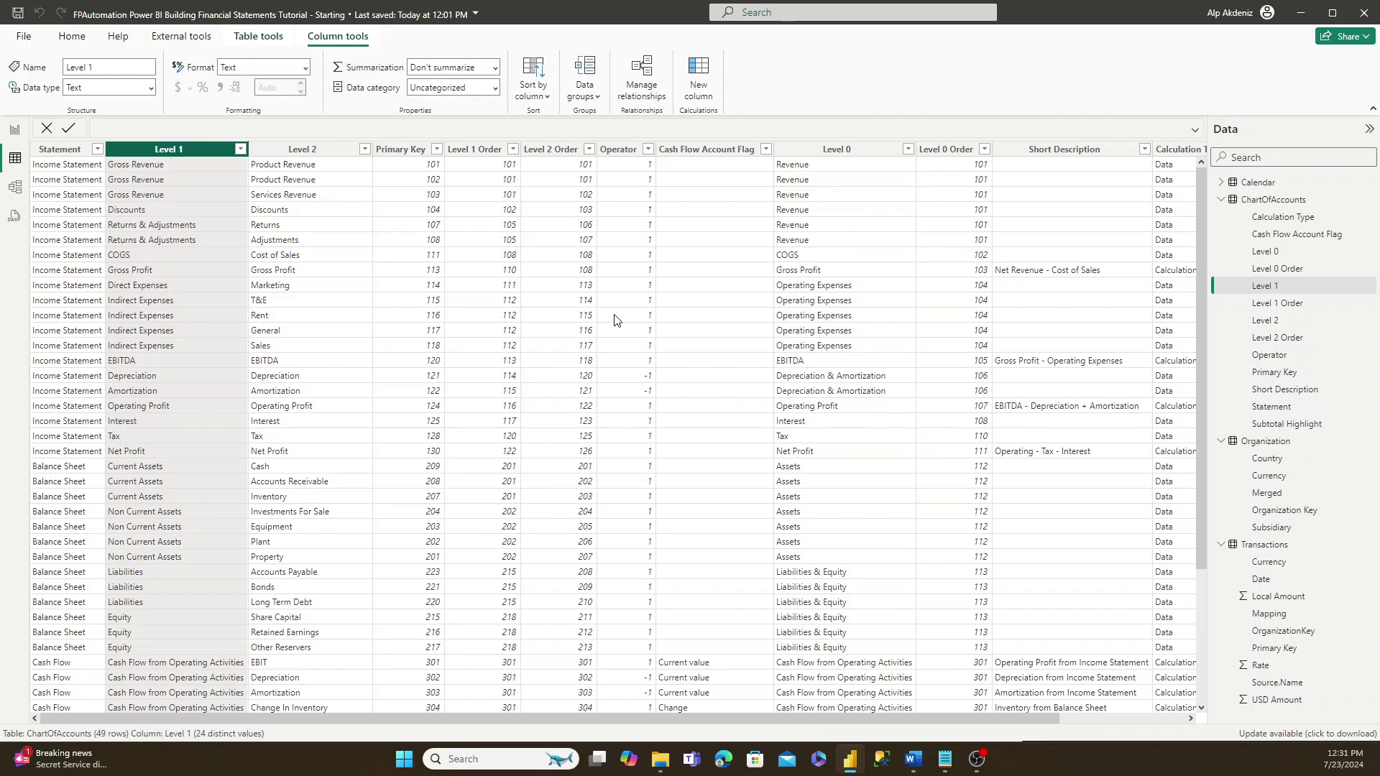
left_click(627, 151)
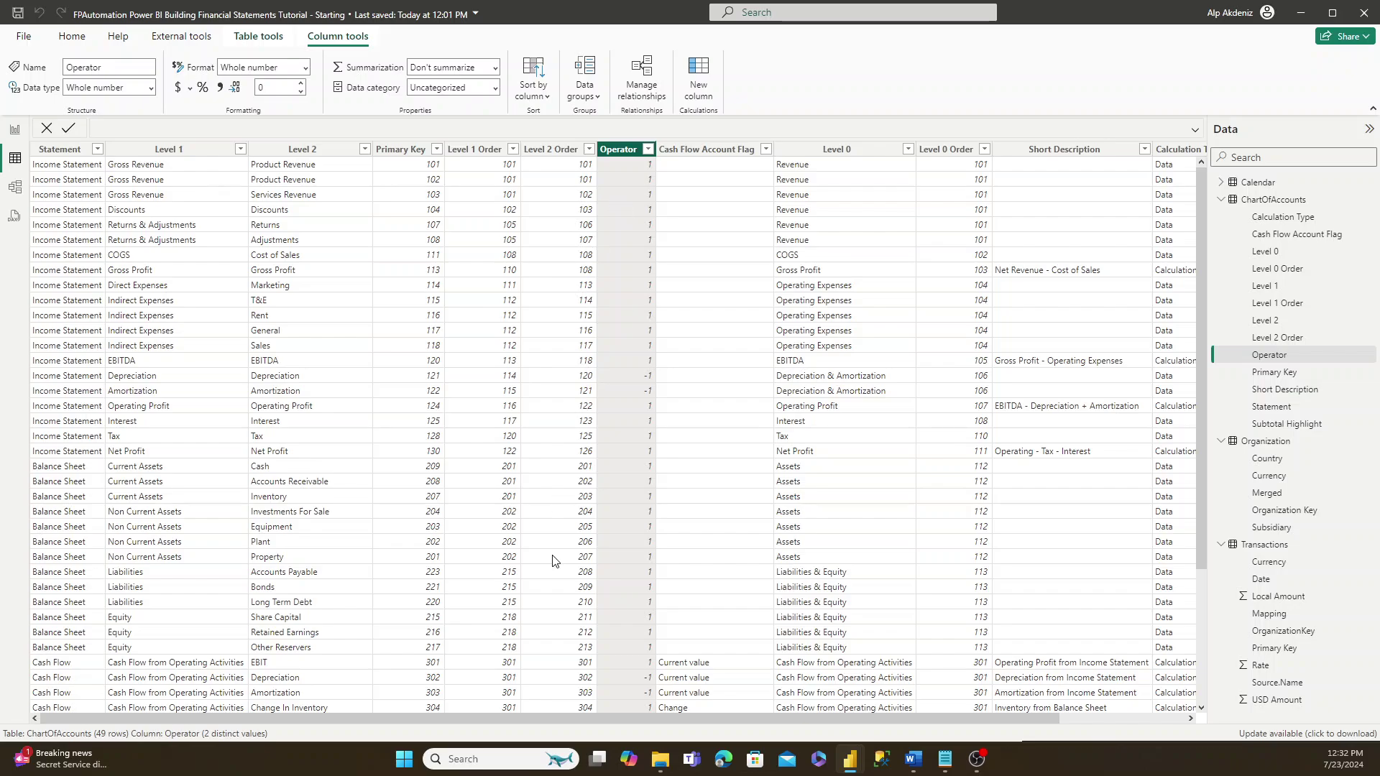
left_click_drag(490, 720, 618, 720)
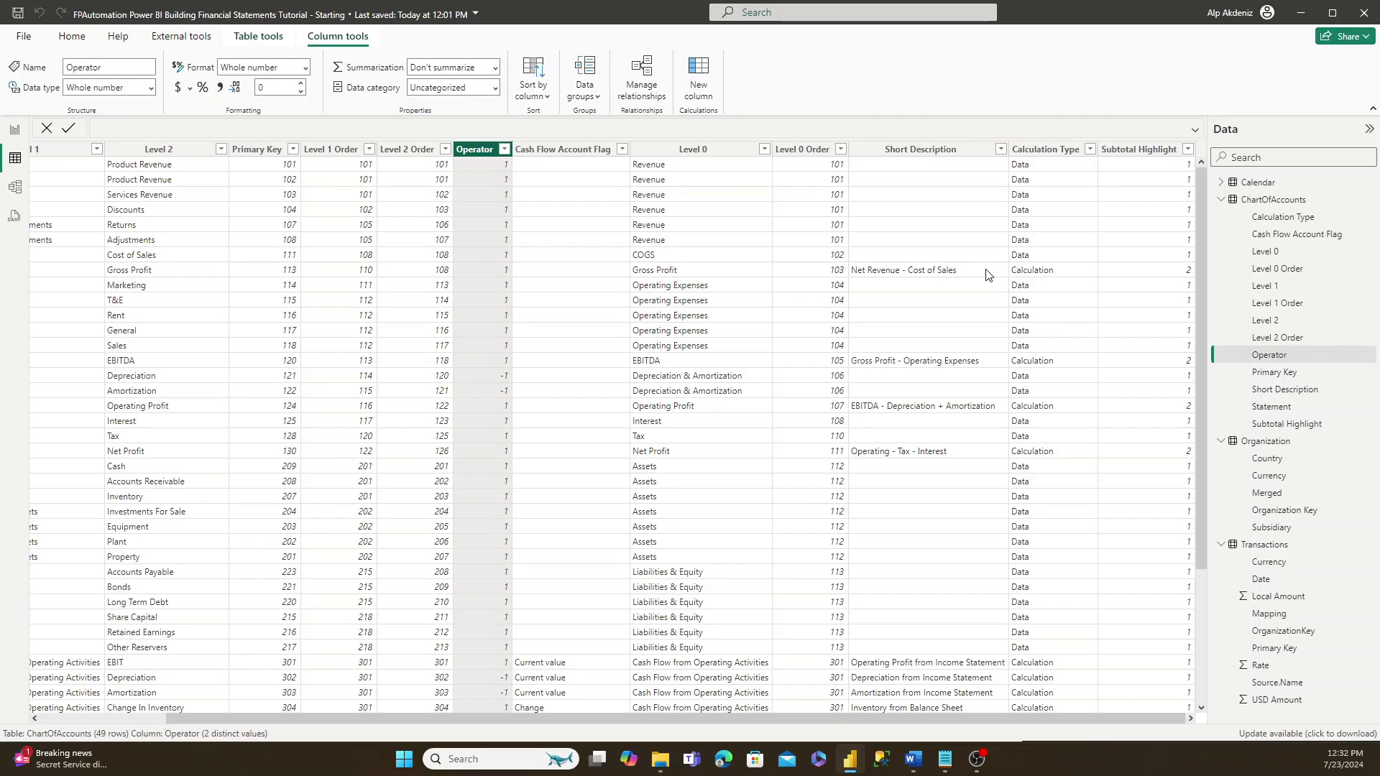
scroll(921, 279, "down", 4)
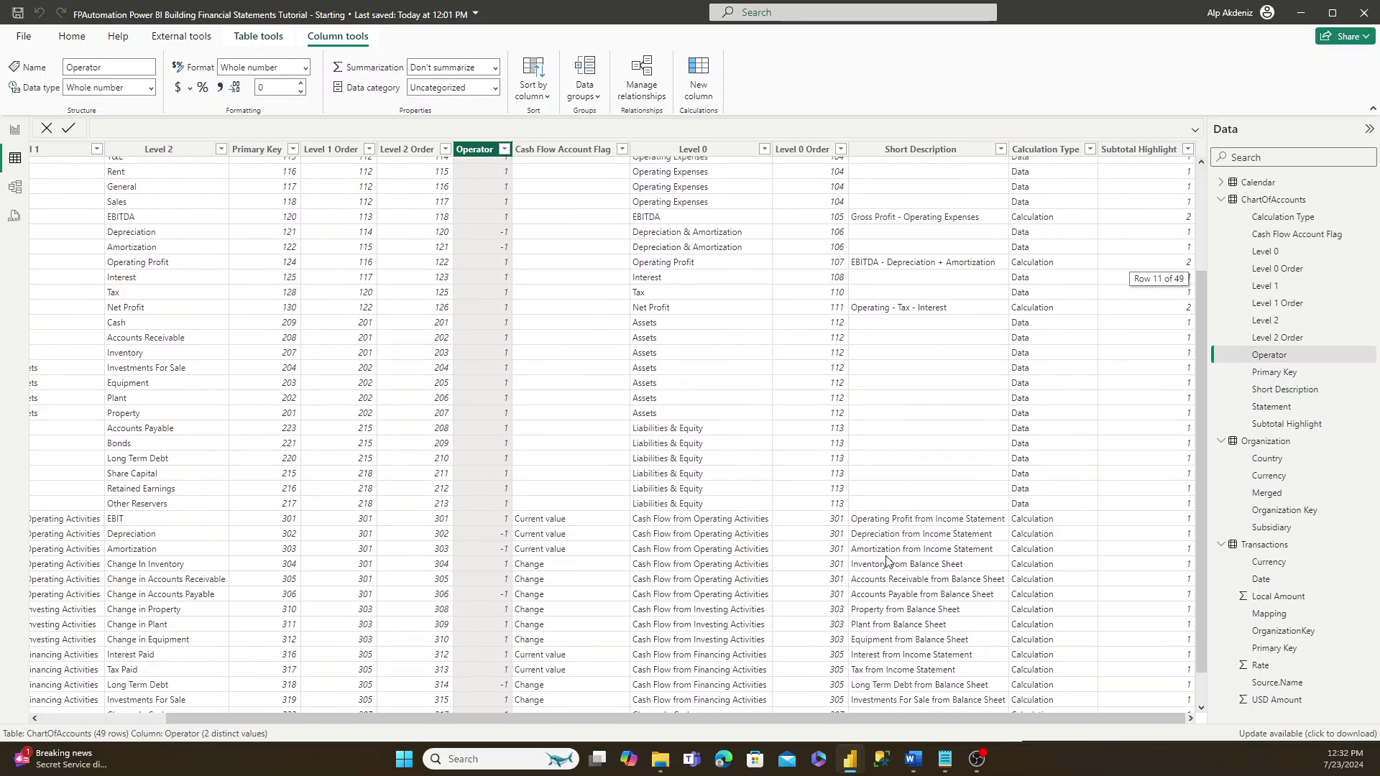
scroll(904, 535, "up", 4)
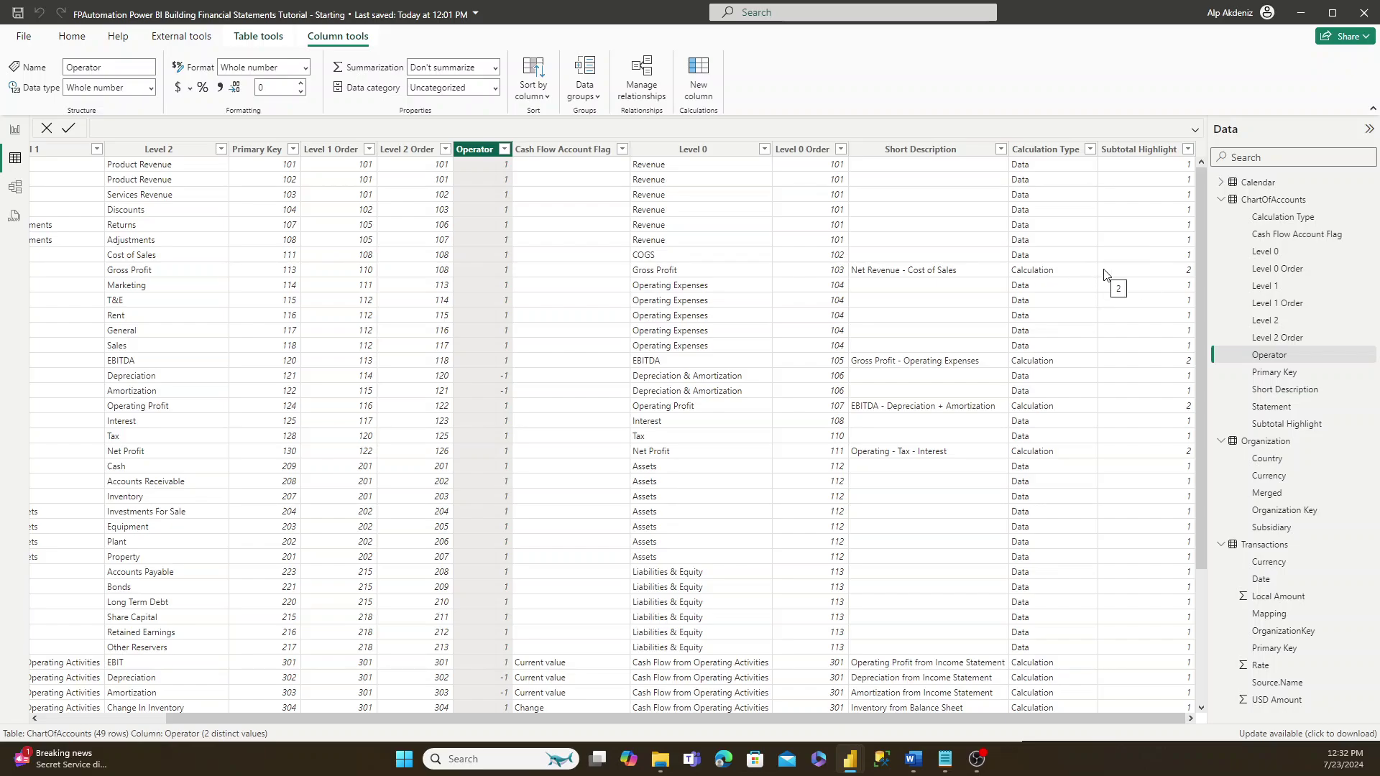
- Inspect the distinct Statement values of the ChartOfAccounts table without applying a filter, and collapse its field list
left_click_drag(834, 718, 503, 711)
left_click(97, 148)
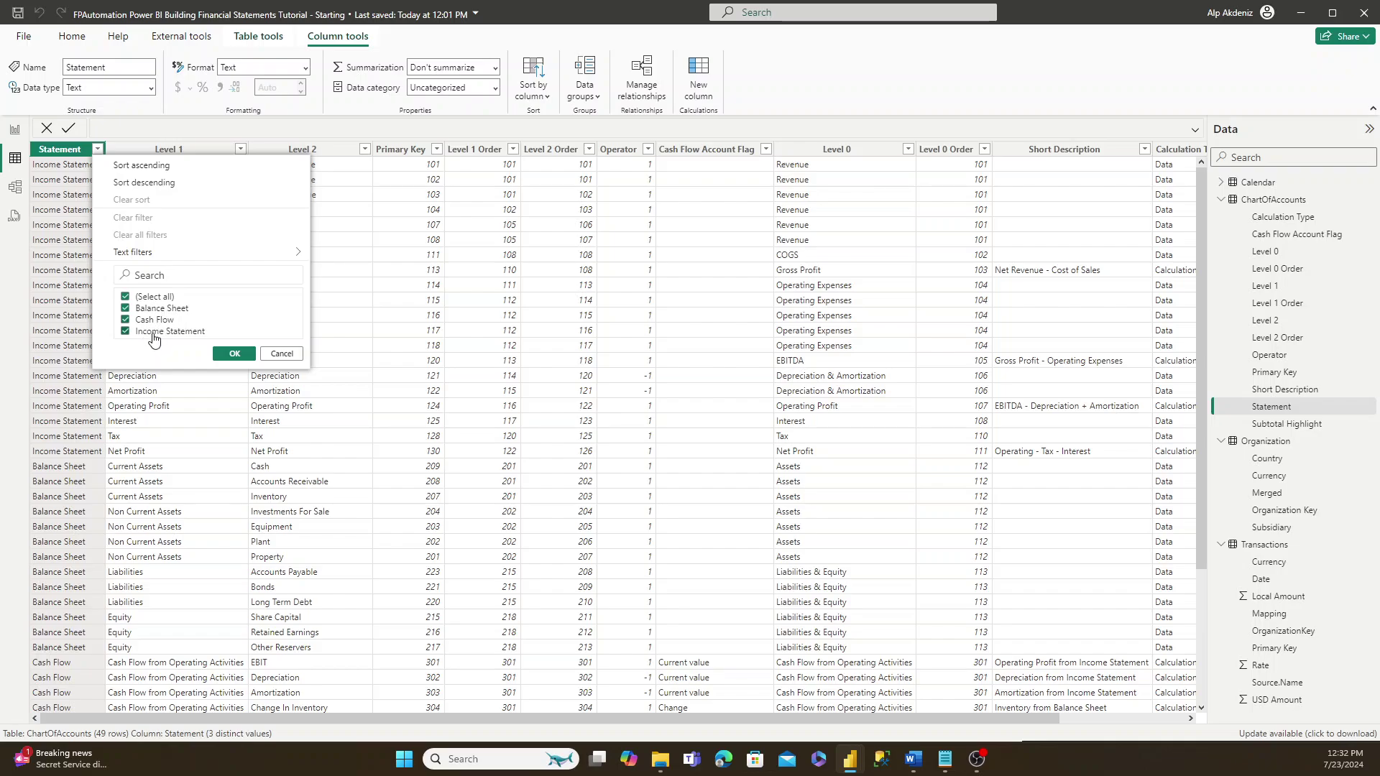
left_click(61, 149)
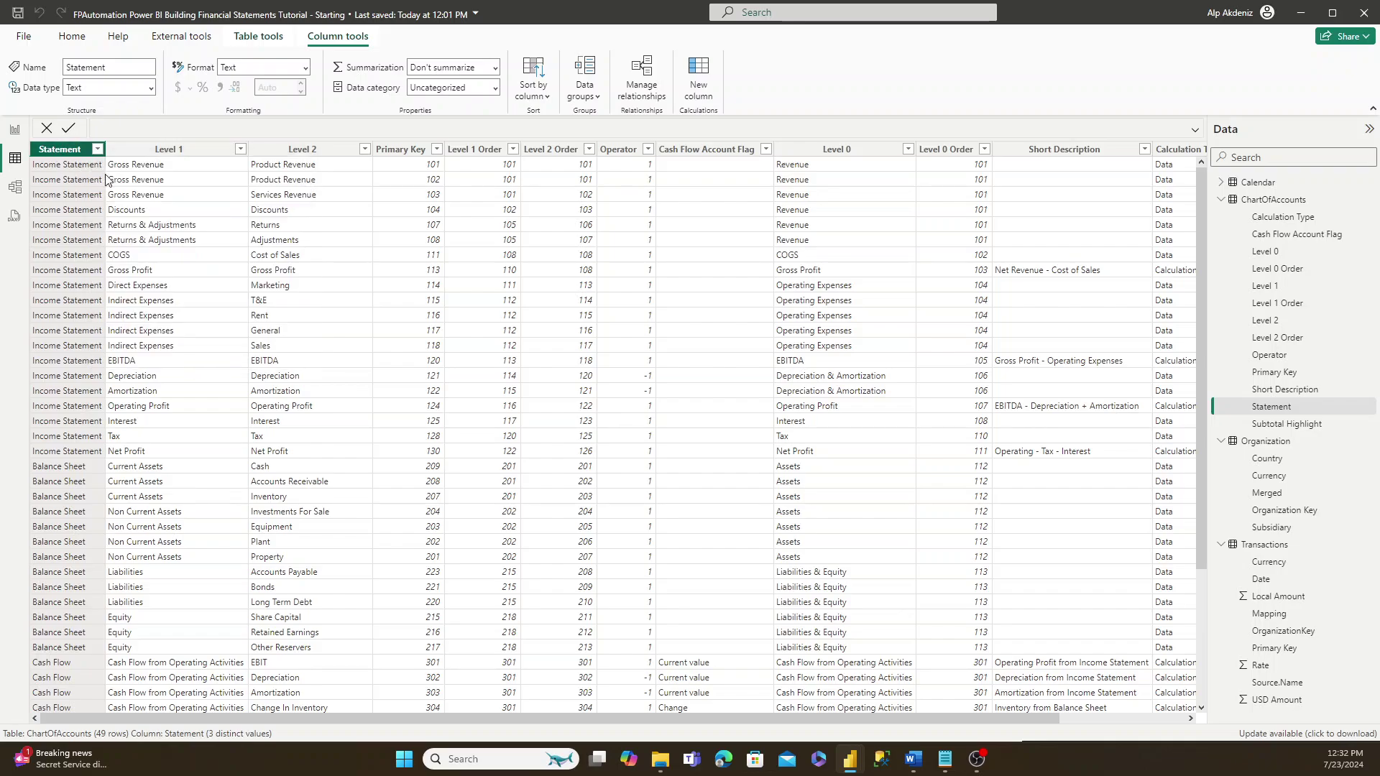
left_click(1220, 202)
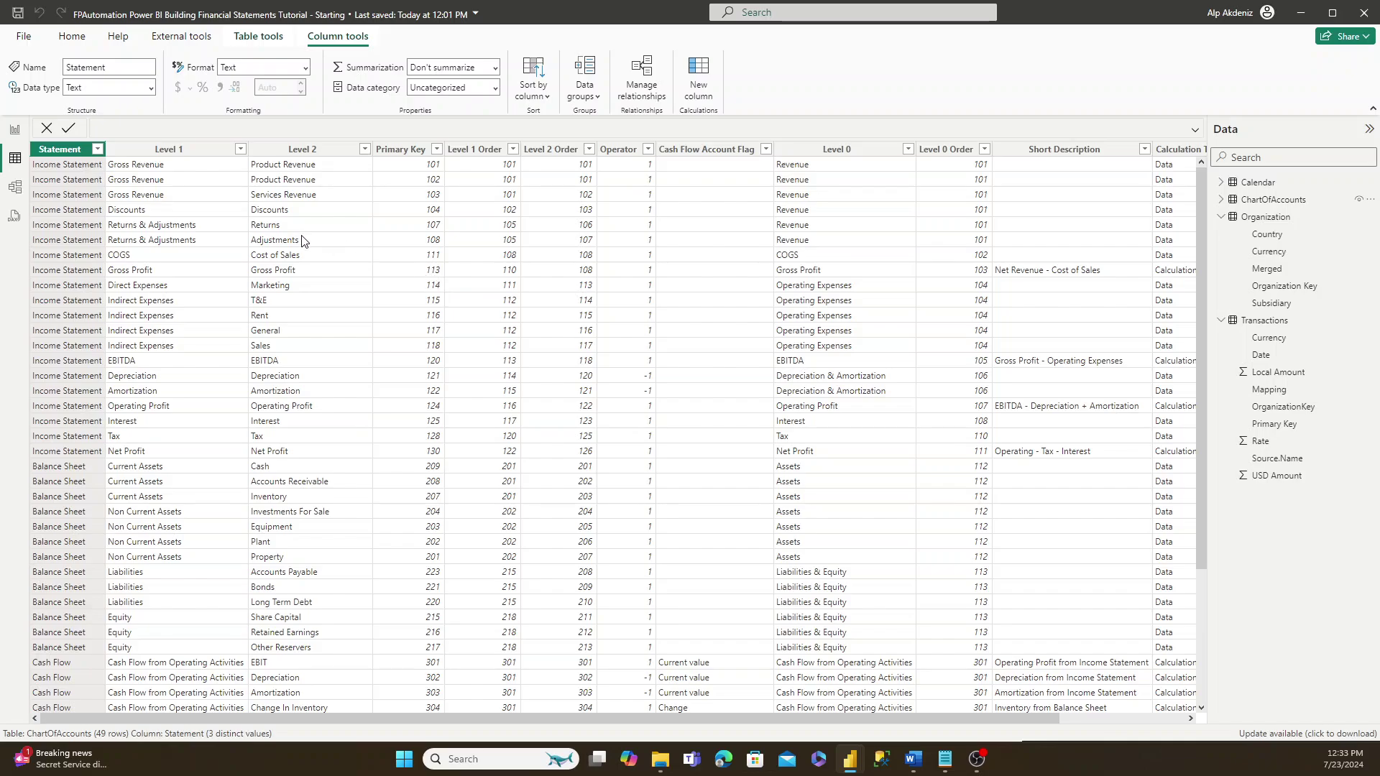
- Return to the report page and start a manually entered table, naming both the table and its column Currency Switch
left_click(17, 135)
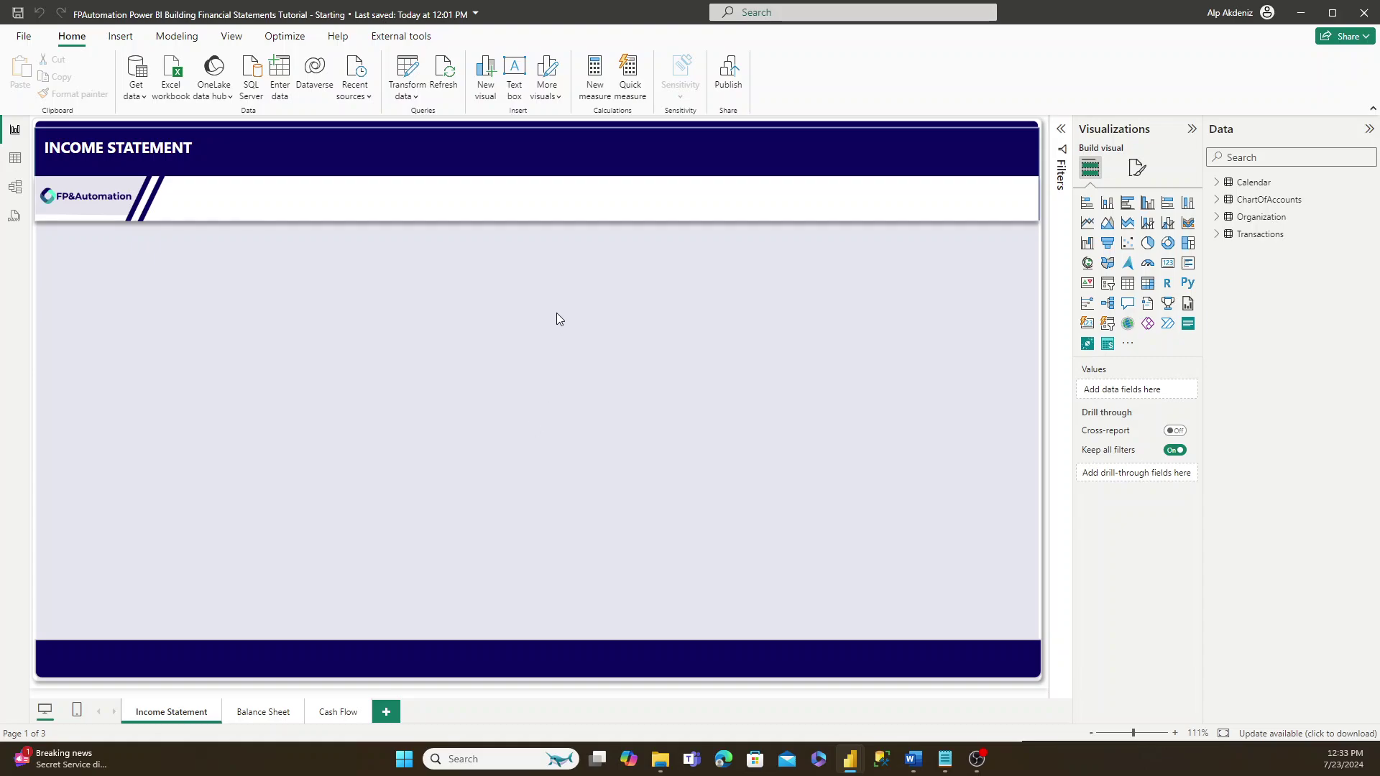
left_click(282, 101)
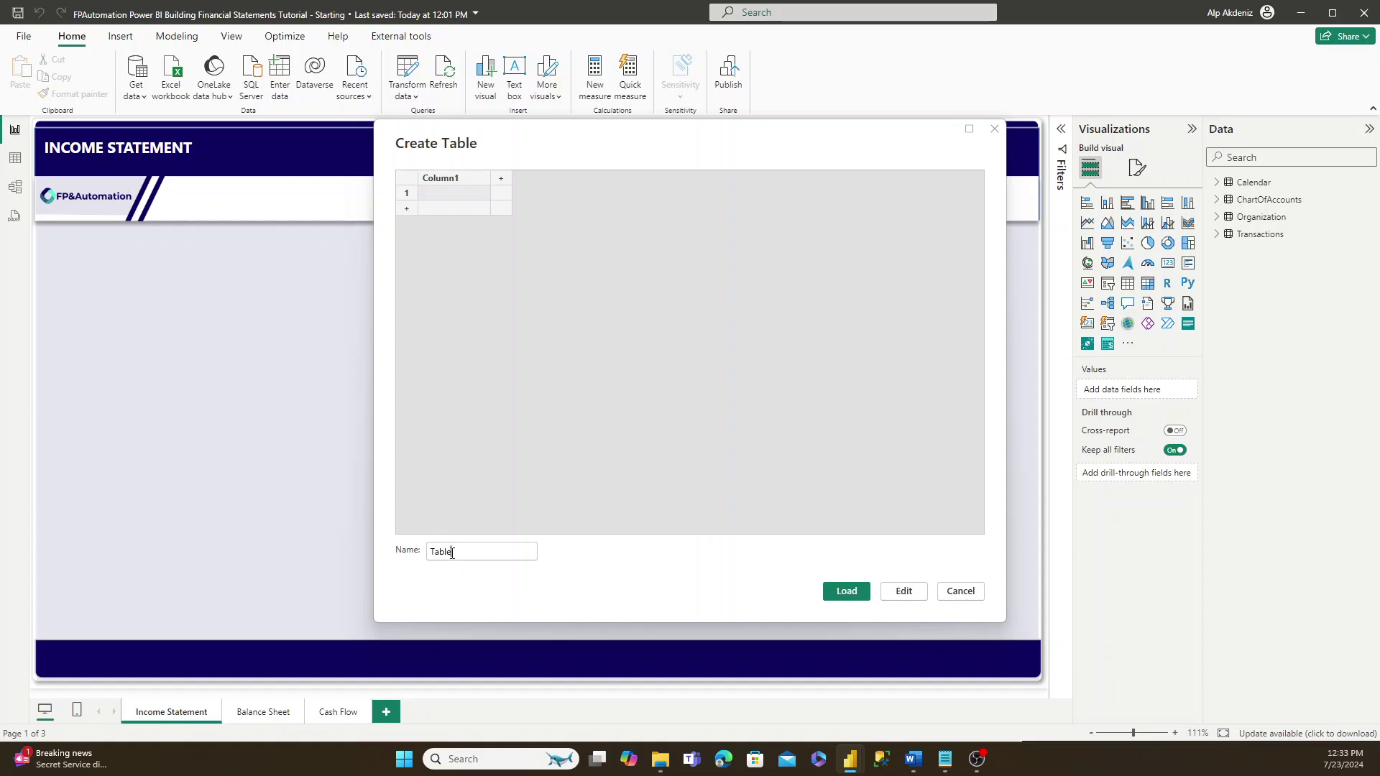
double_click(452, 552)
type("Currency Sw")
double_click(451, 175)
key("BackSpace")
type("Currency Switch")
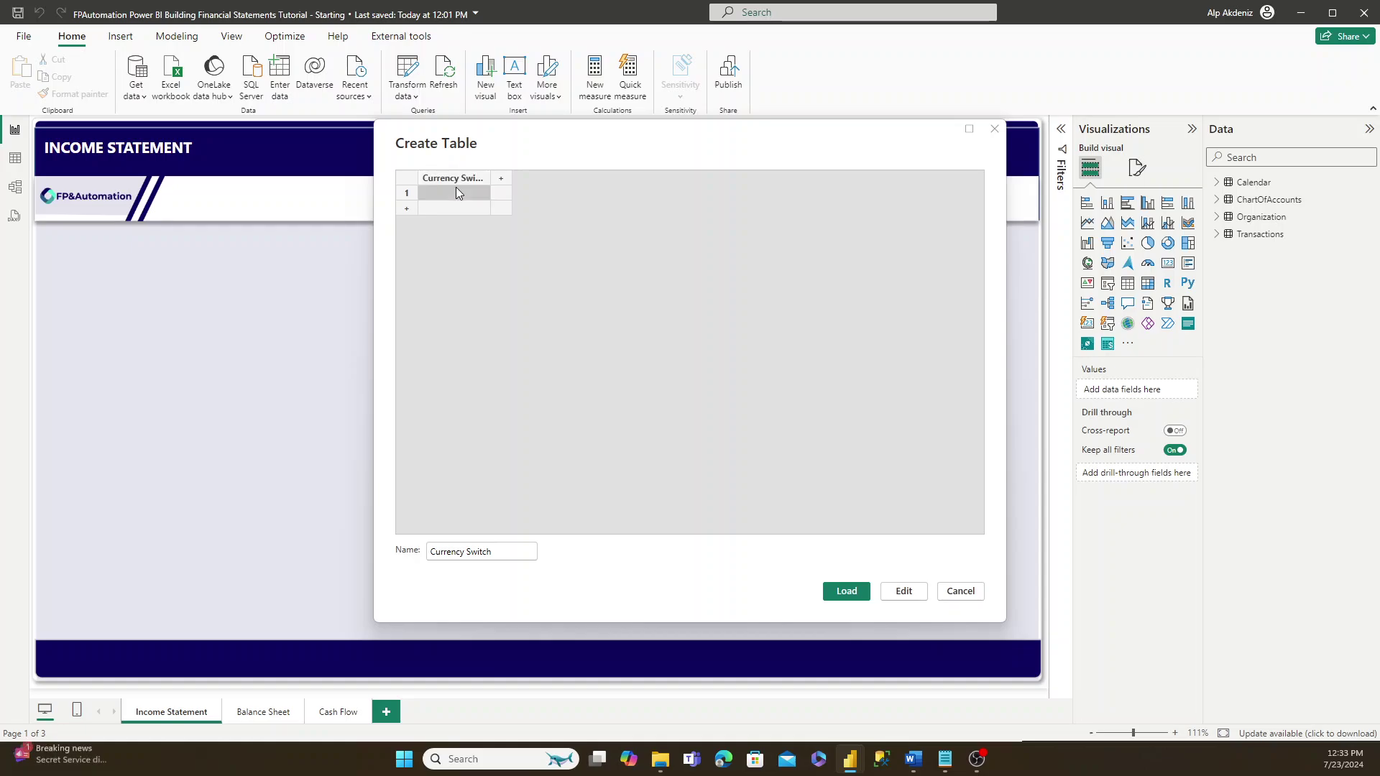
- Enter USD and Local as the two rows of the Currency Switch table and load it into the model
type("USD")
left_click(446, 210)
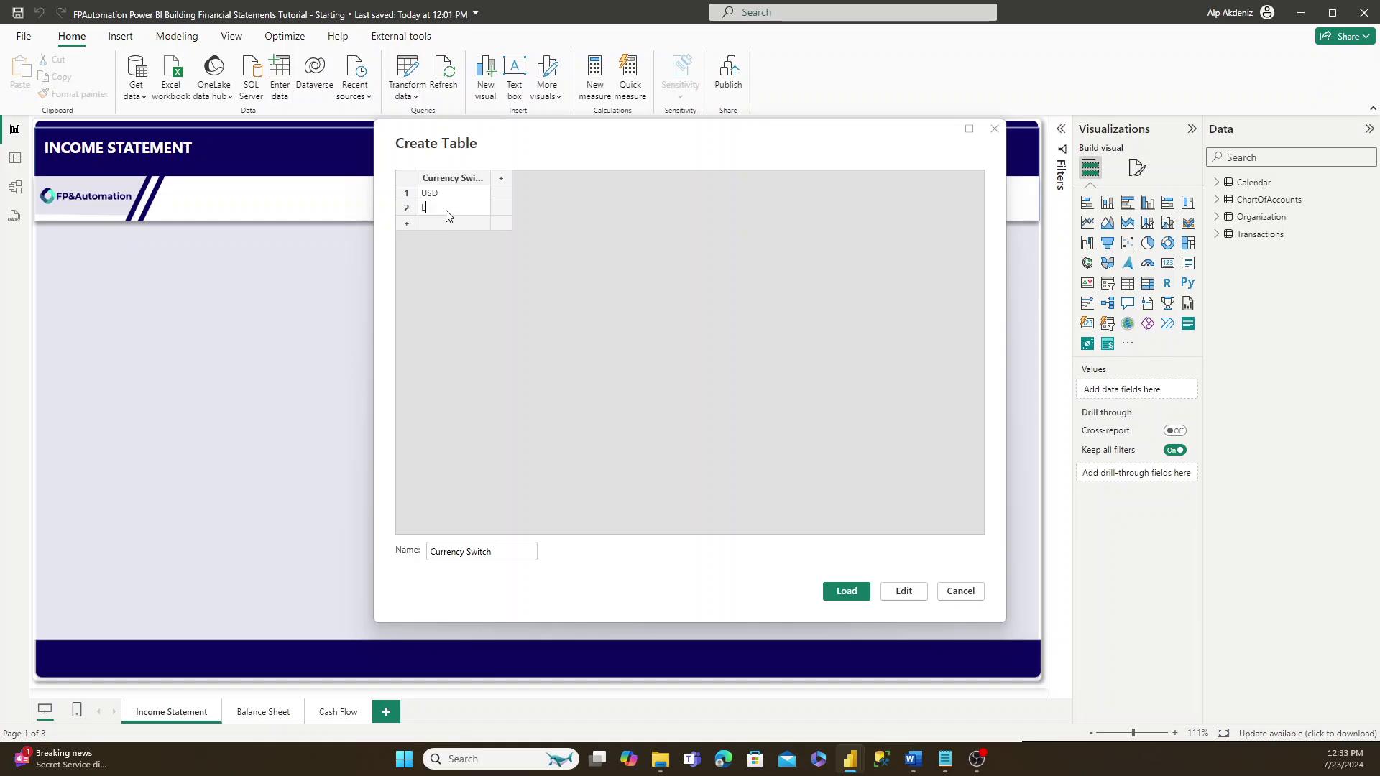
type("LOCAL")
type("ocal")
left_click(846, 591)
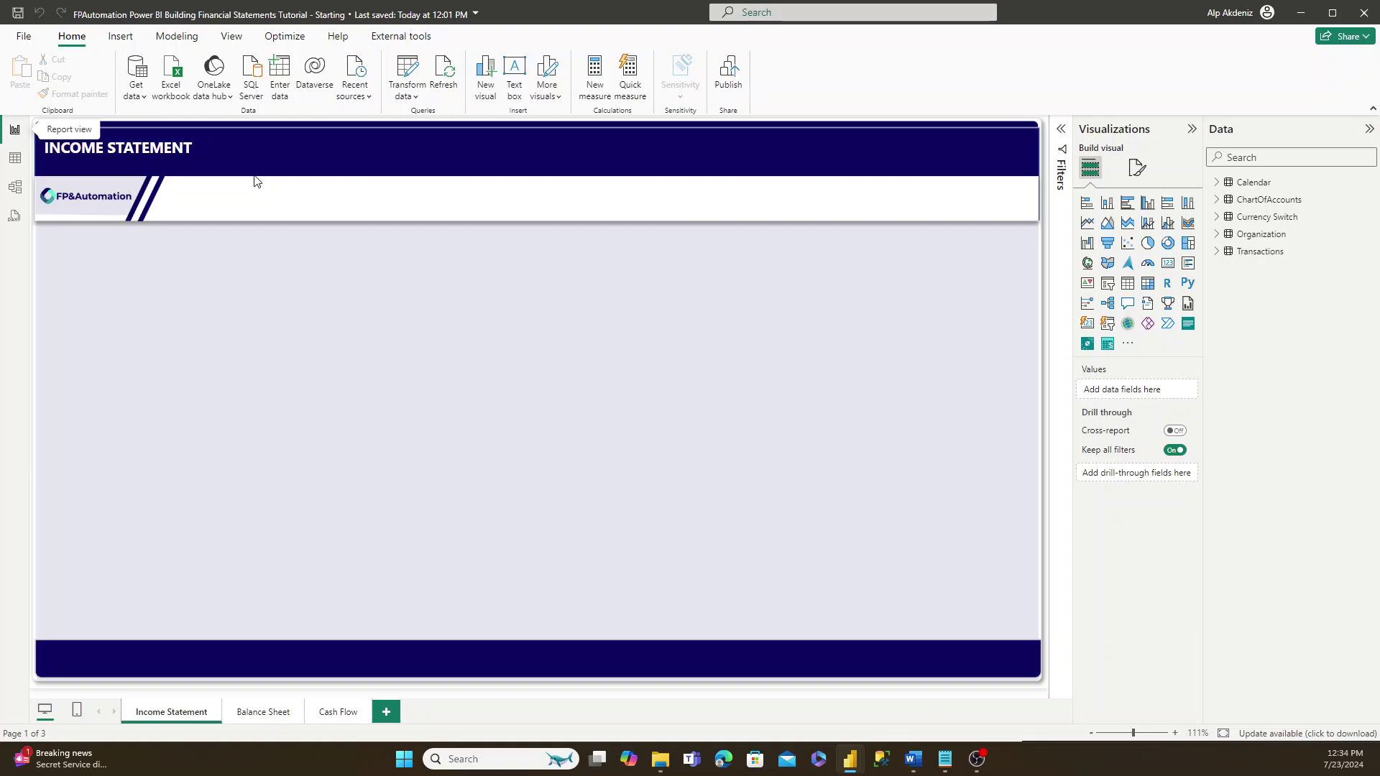
- Create an empty table named Currency Calculations and load it into the model
left_click(287, 81)
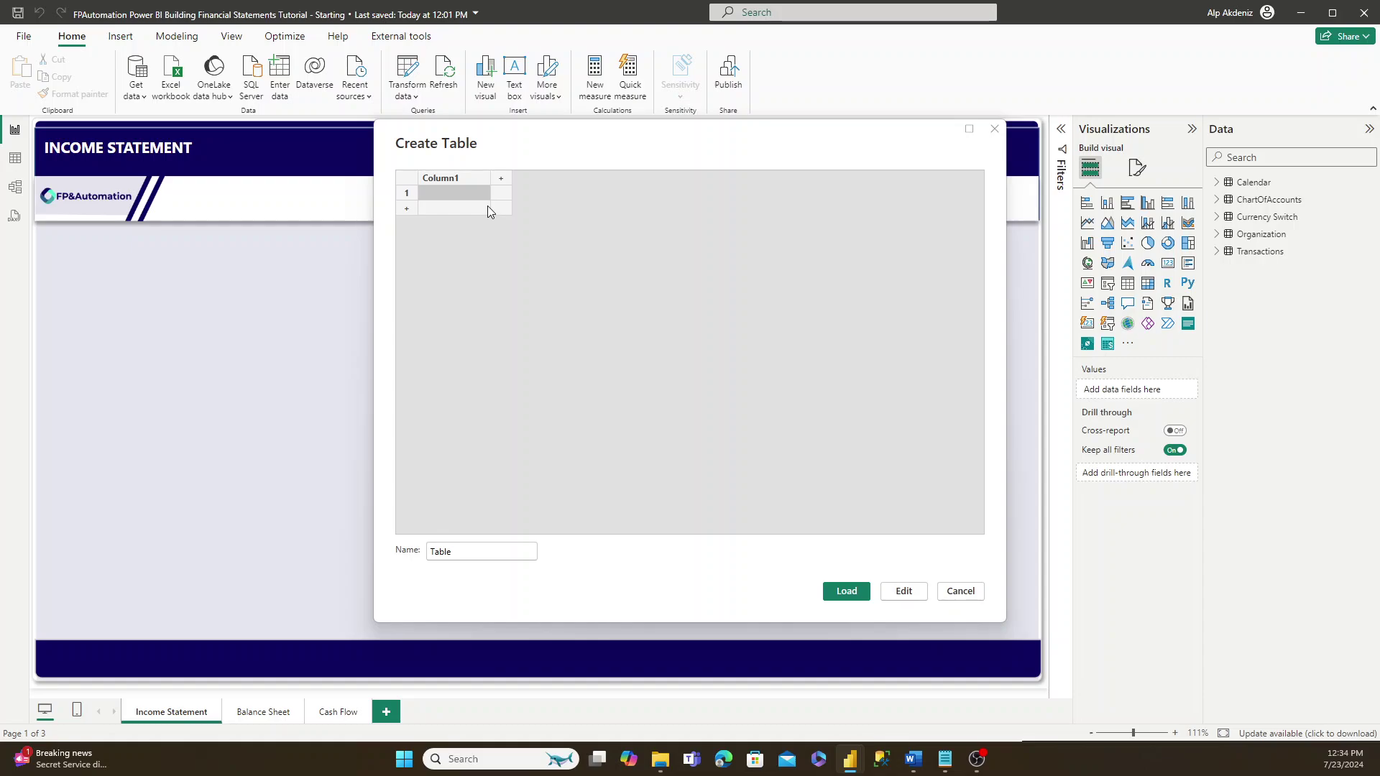
double_click(454, 550)
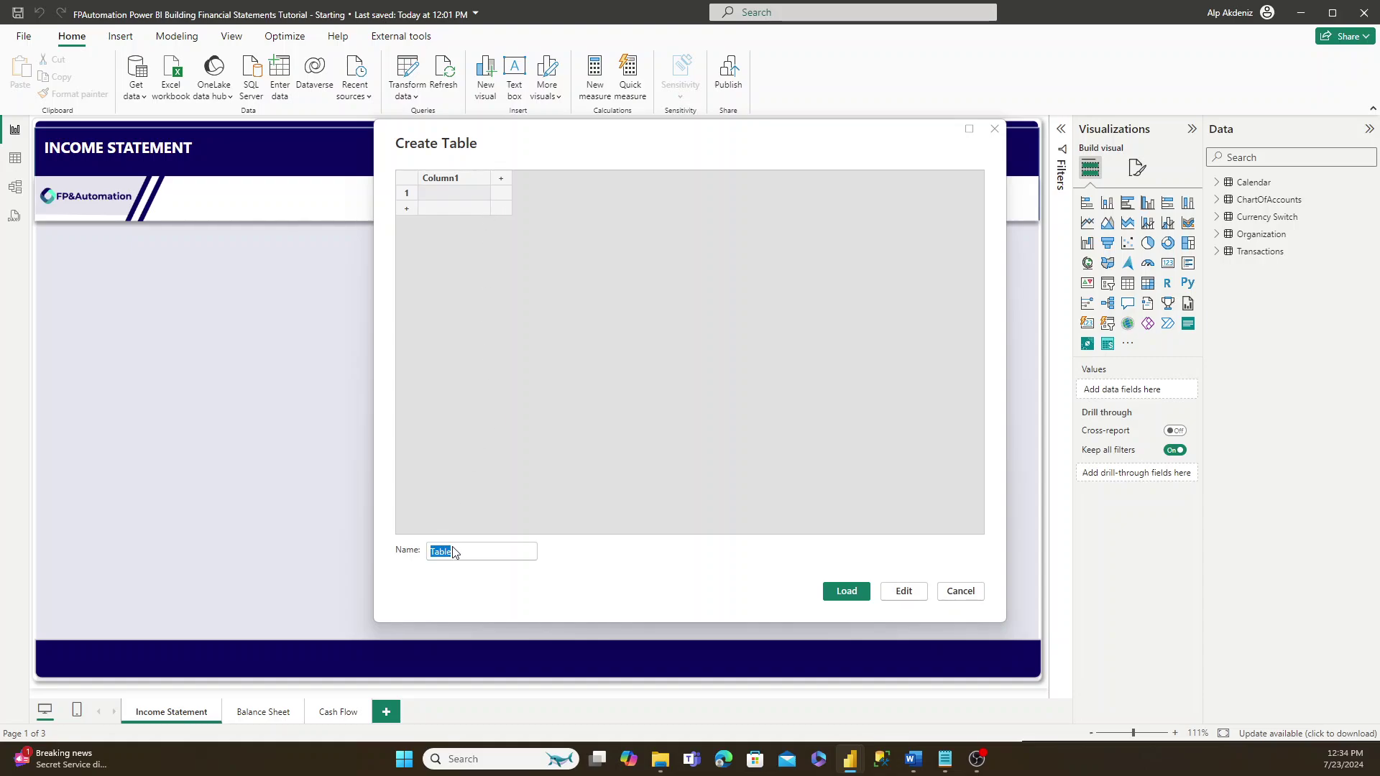
type("Currency Calculations")
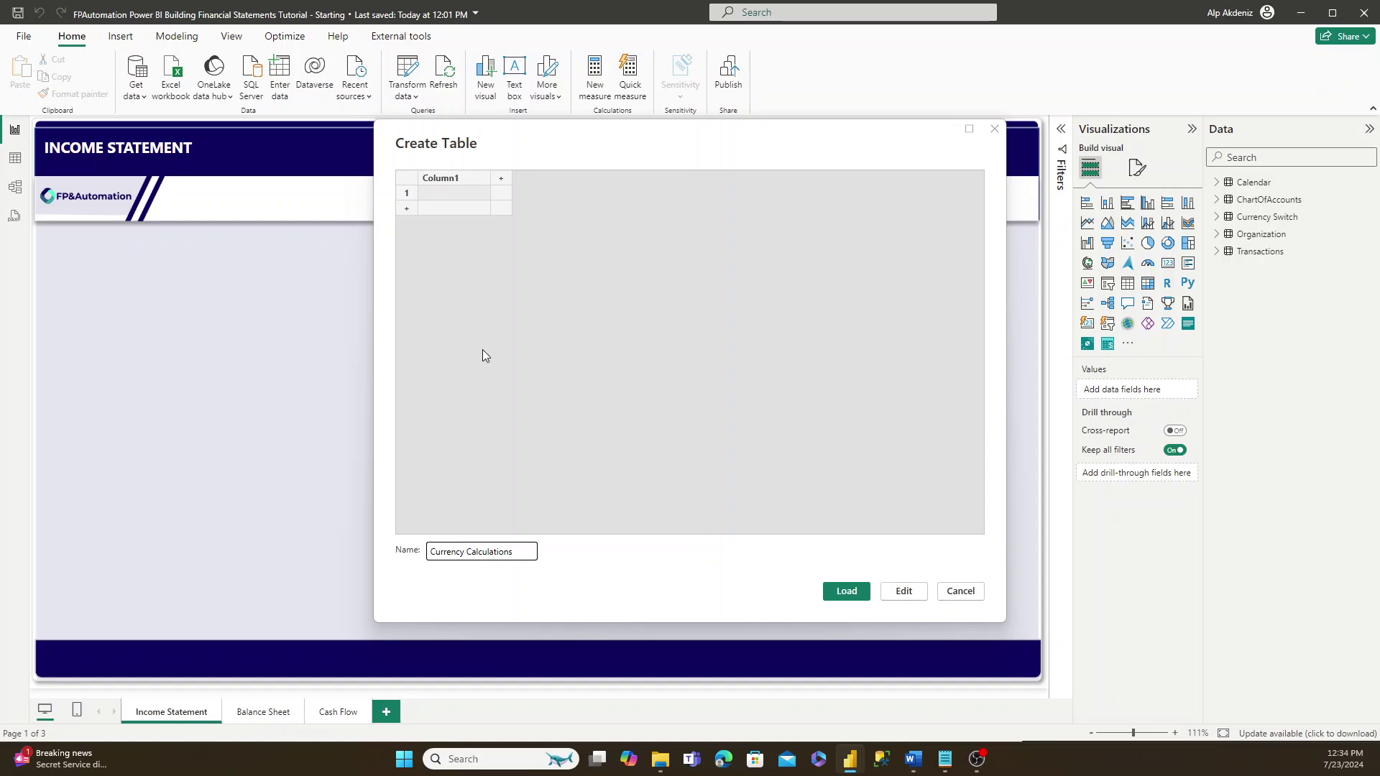
left_click(854, 590)
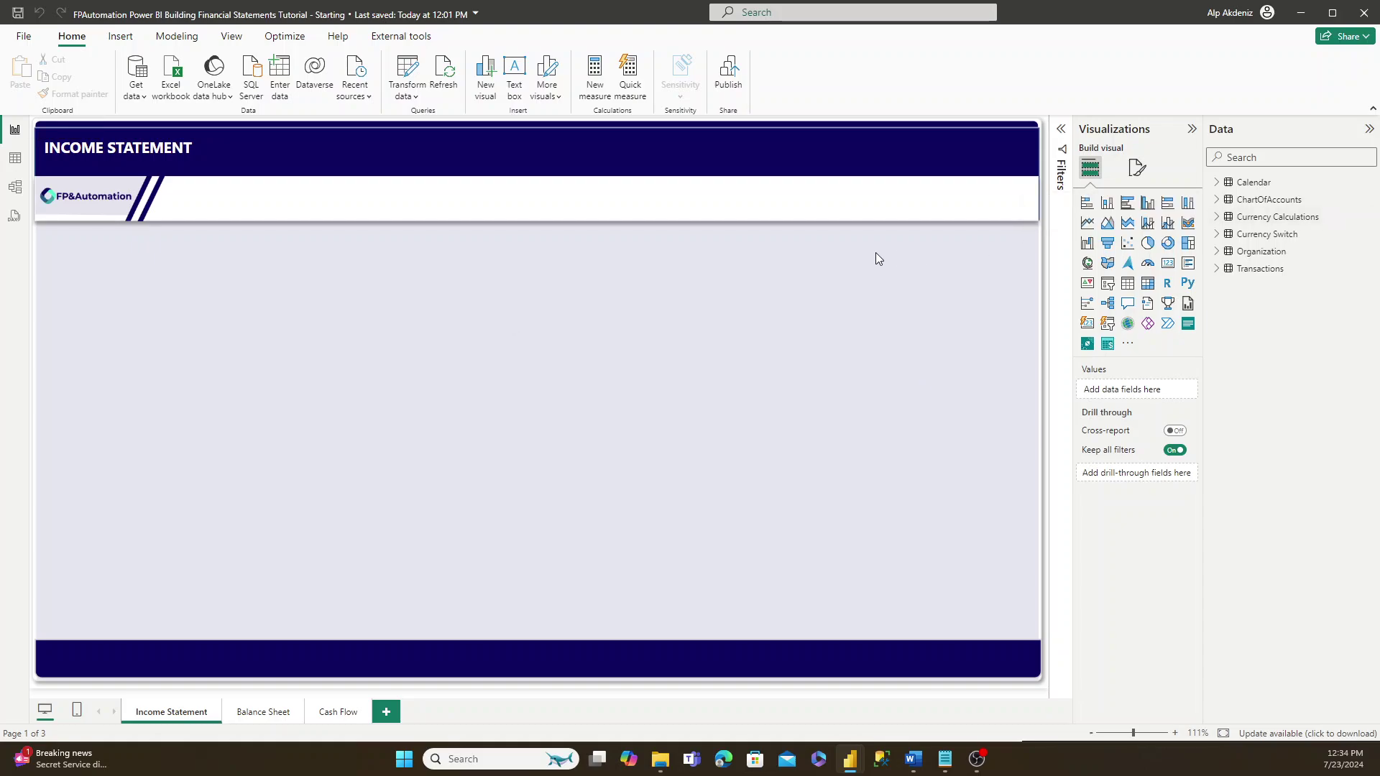
- Add a slicer beside the logo on the Income Statement page, assign the Currency Switch field and size it to show both options
left_click(1109, 290)
left_click_drag(292, 266, 376, 207)
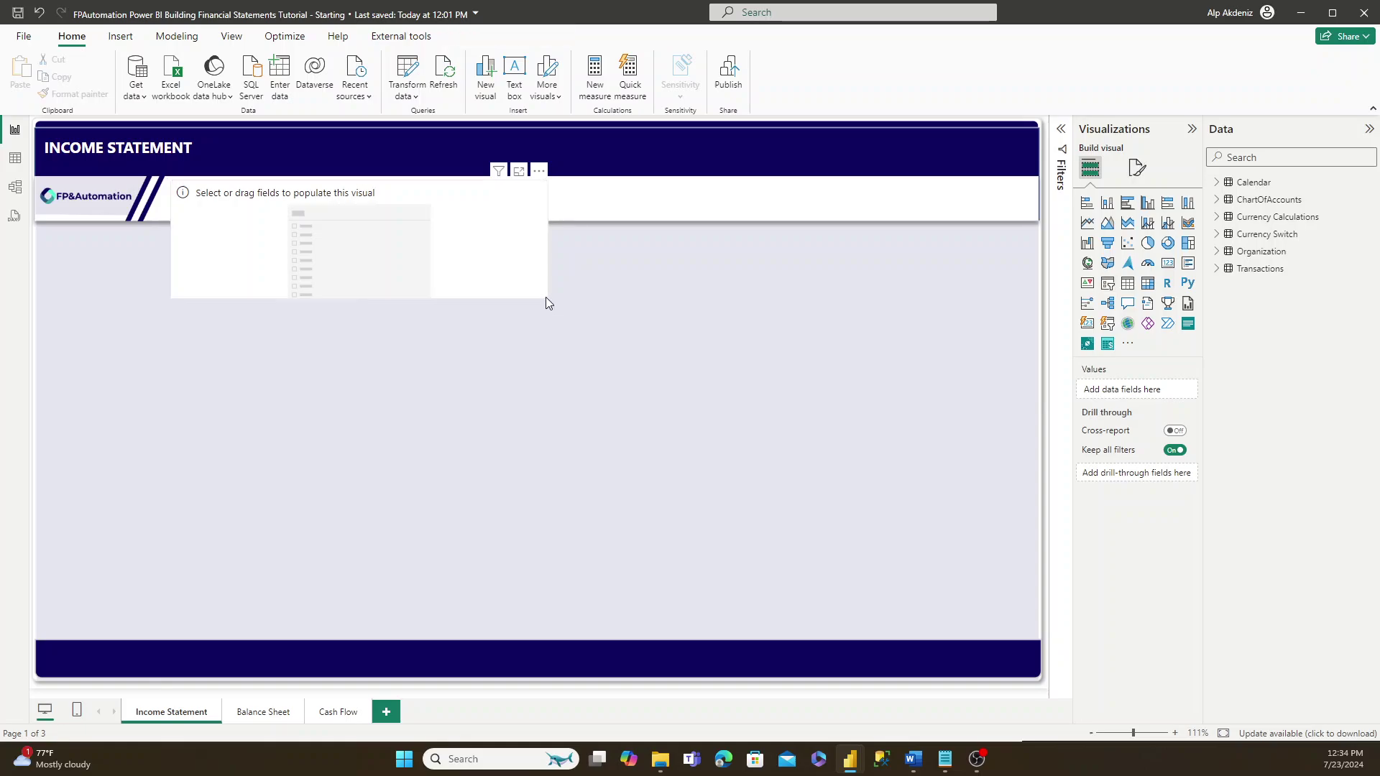
left_click_drag(546, 297, 305, 215)
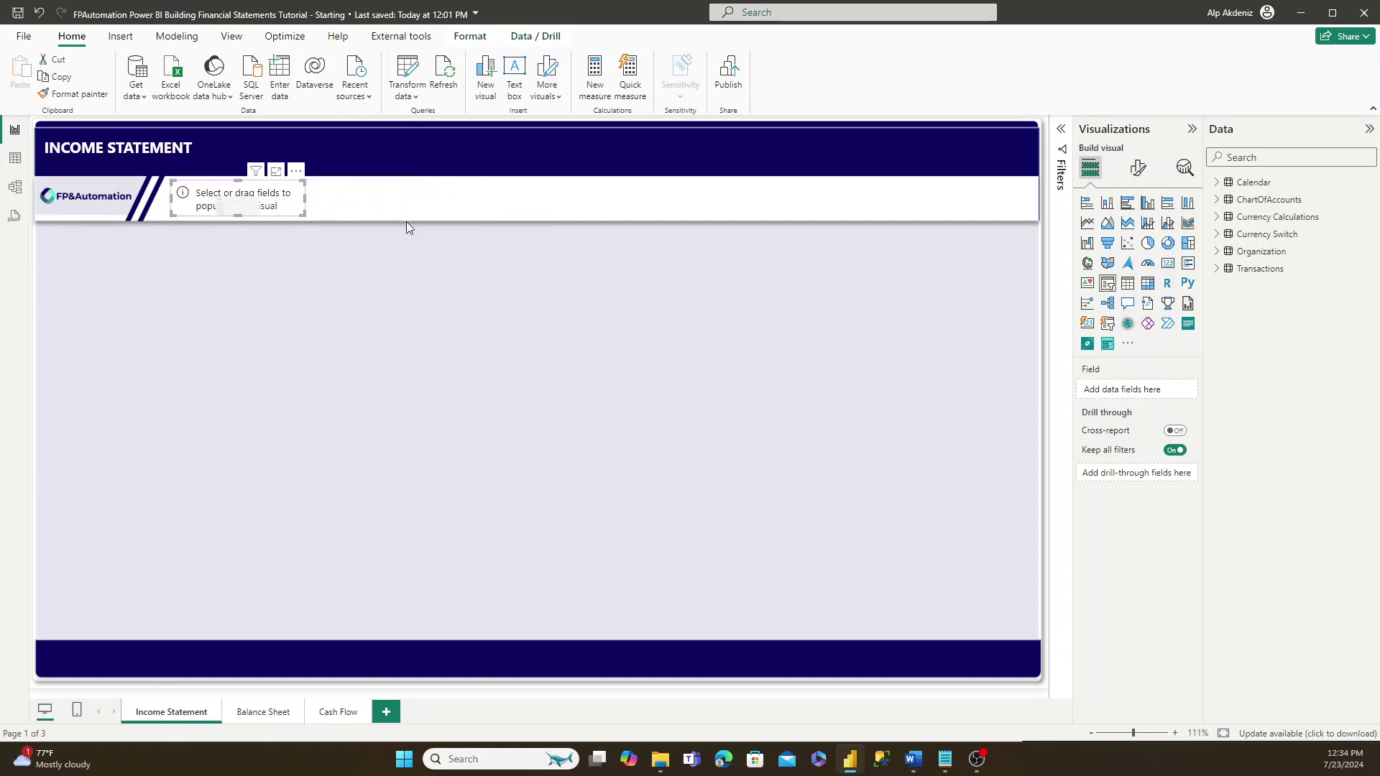
left_click(1258, 239)
left_click_drag(1271, 253, 1136, 388)
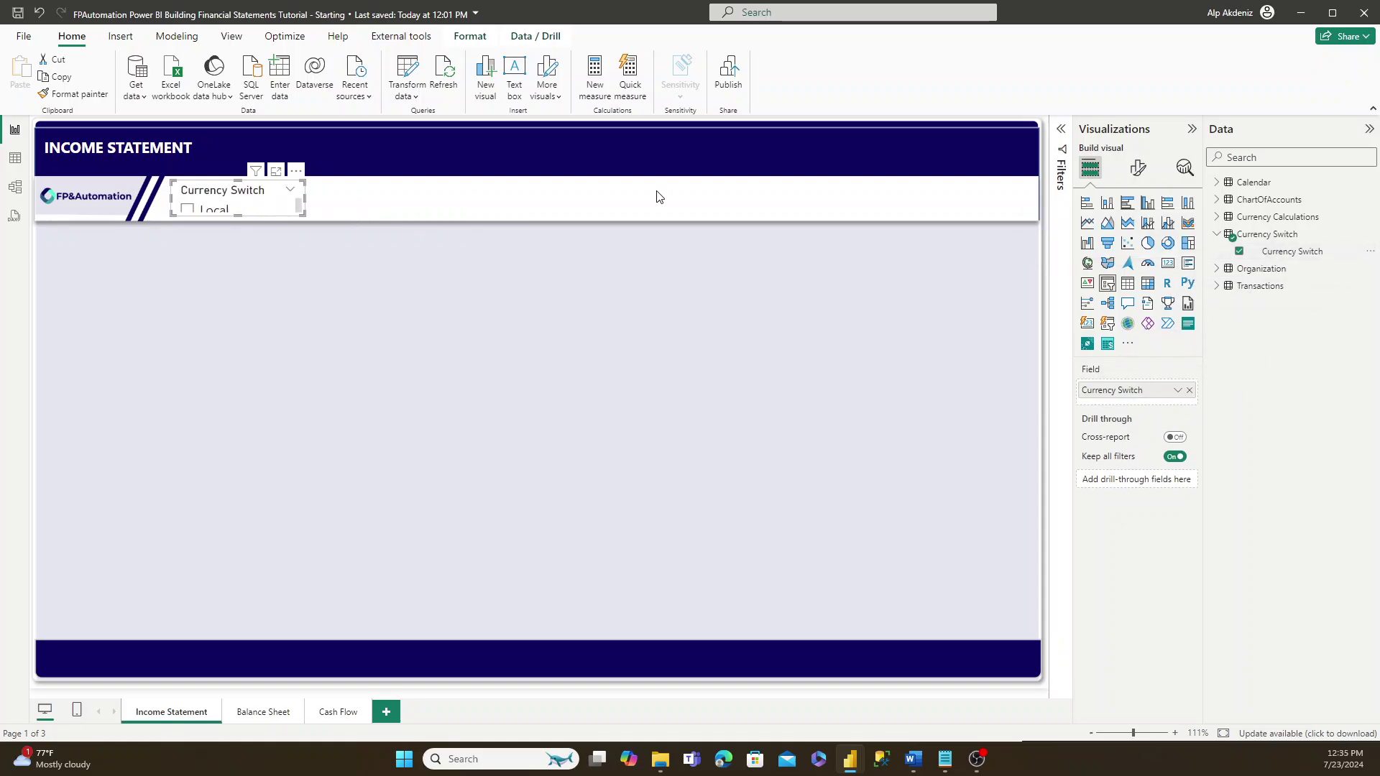
left_click_drag(303, 216, 308, 264)
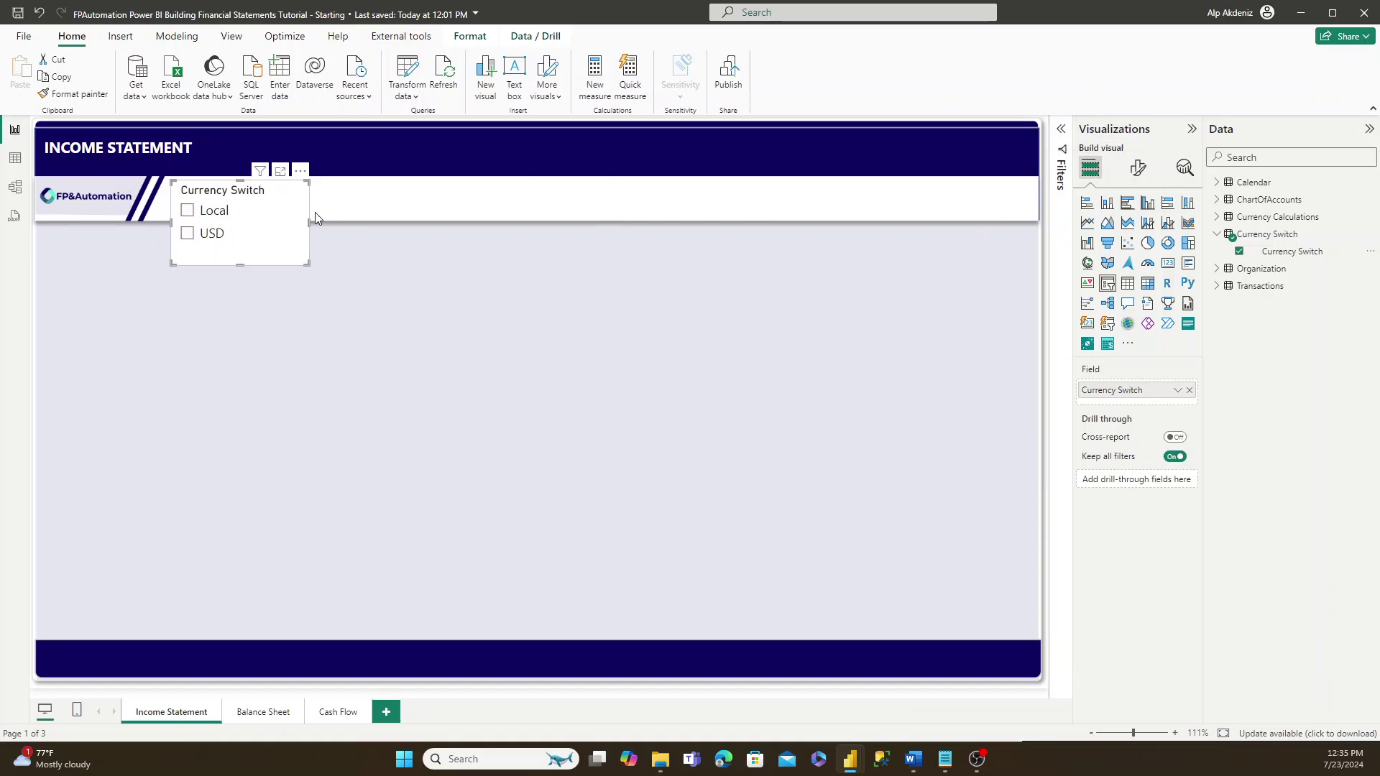
- Change the currency slicer to the Tile style without a slicer header and resize it to fit the white header band
left_click(1137, 173)
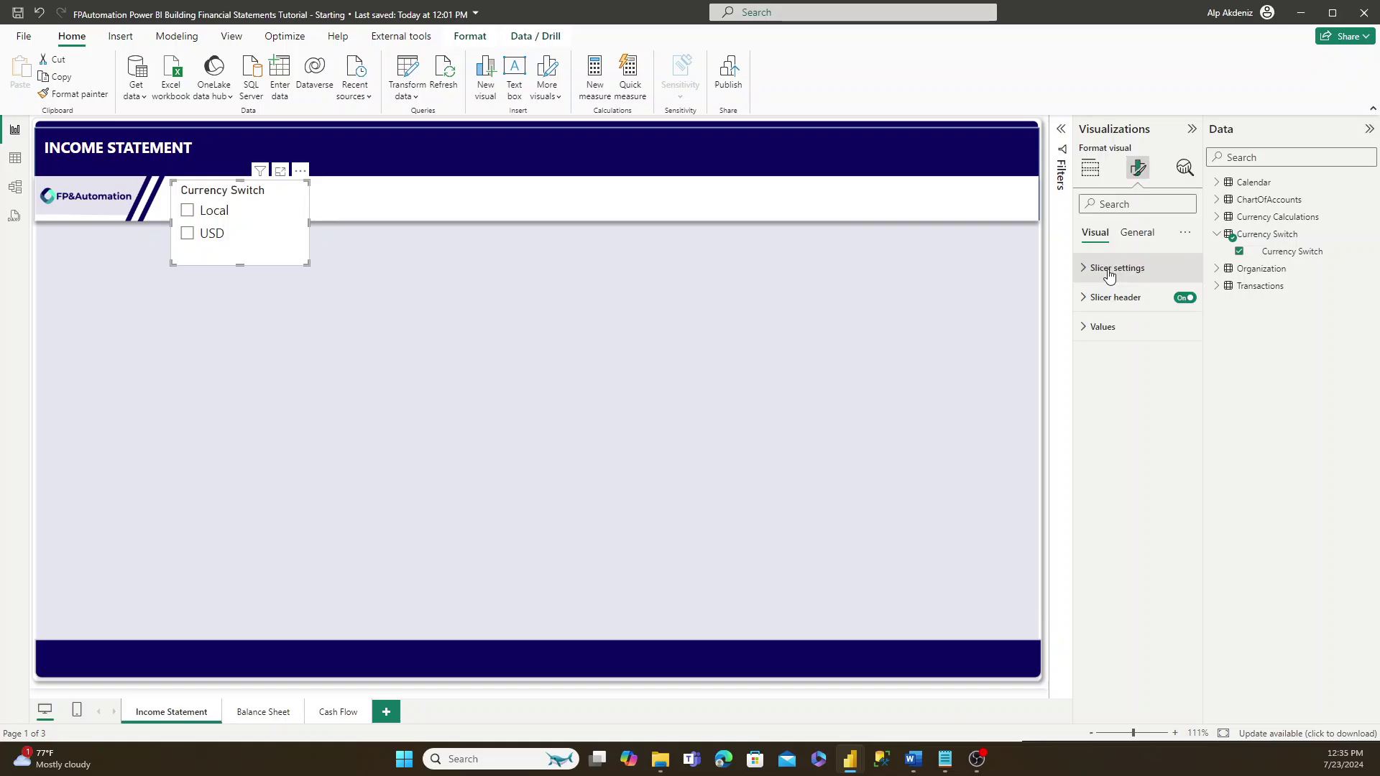
left_click(1107, 270)
left_click(1111, 340)
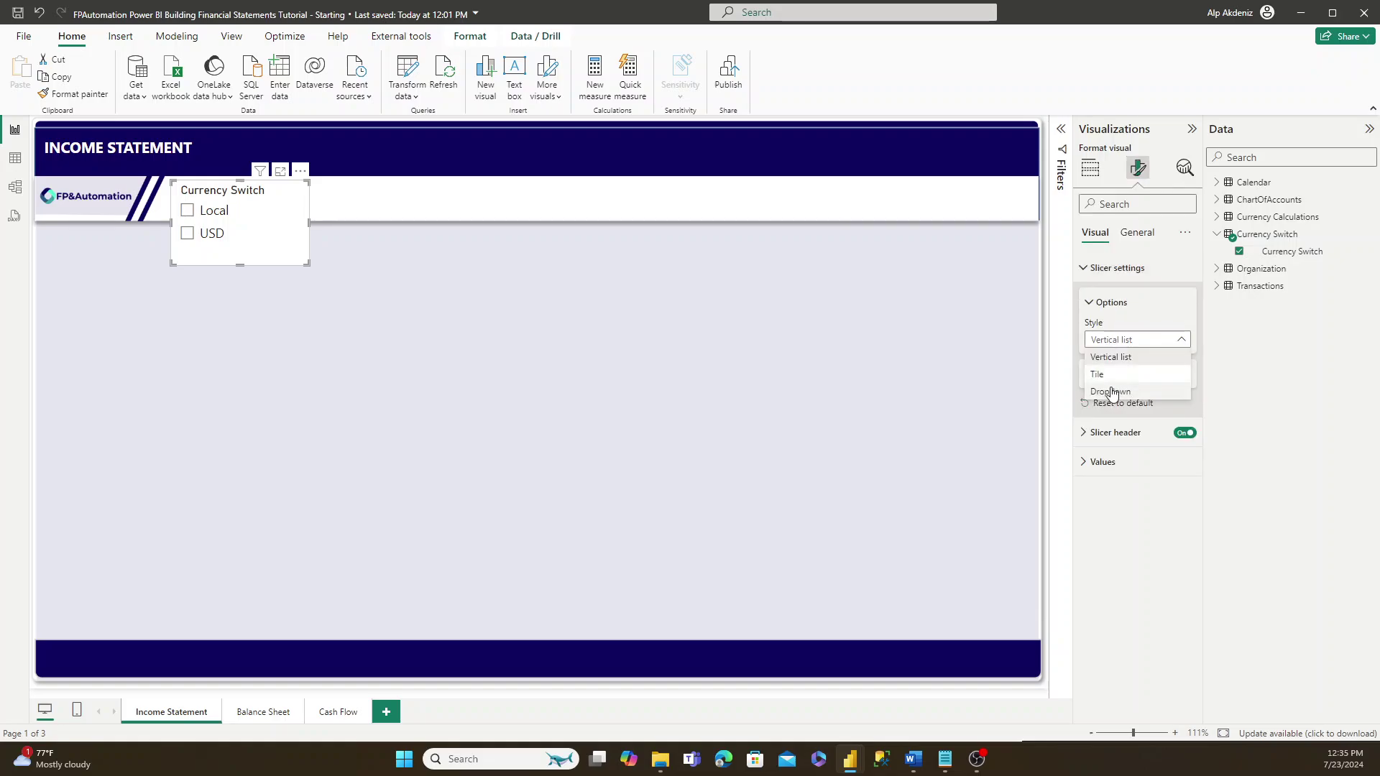
left_click(1105, 377)
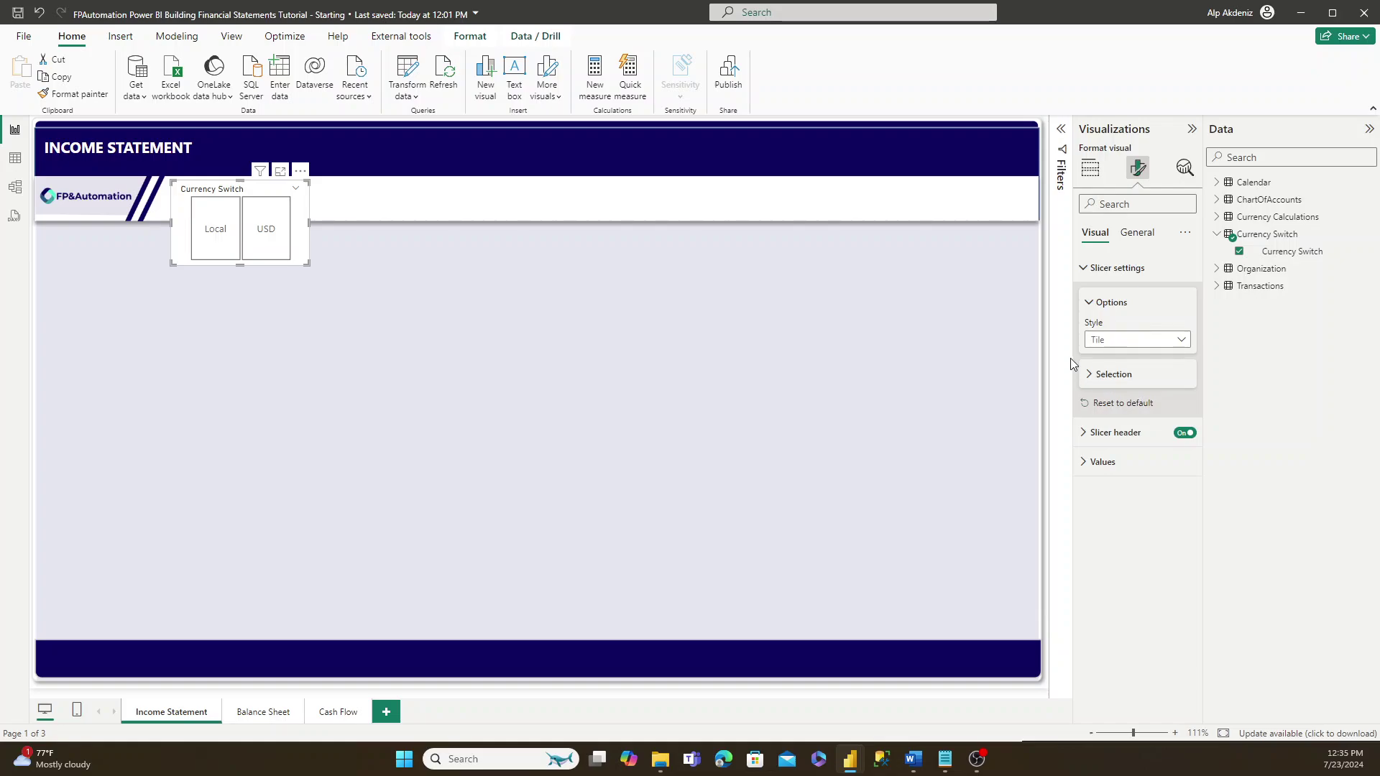
left_click_drag(307, 264, 318, 214)
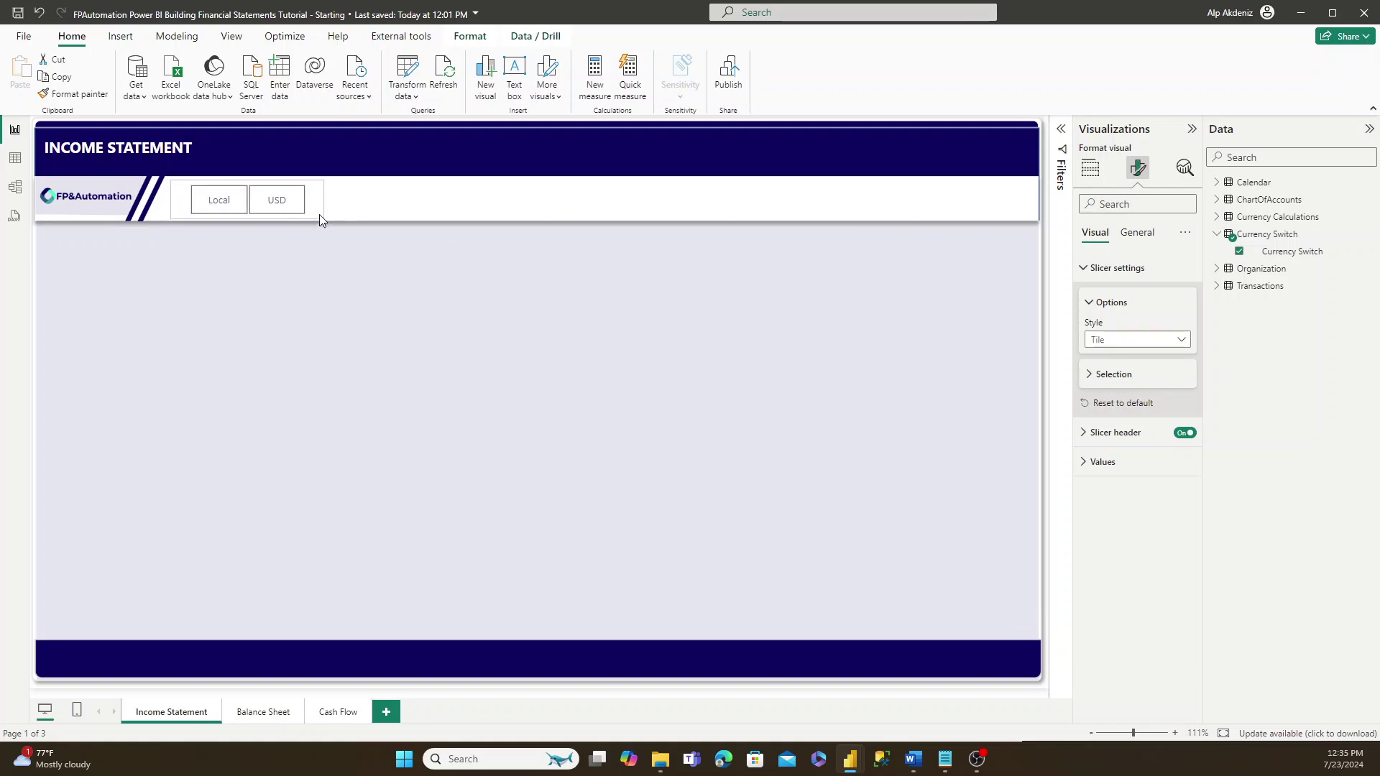
left_click(1181, 433)
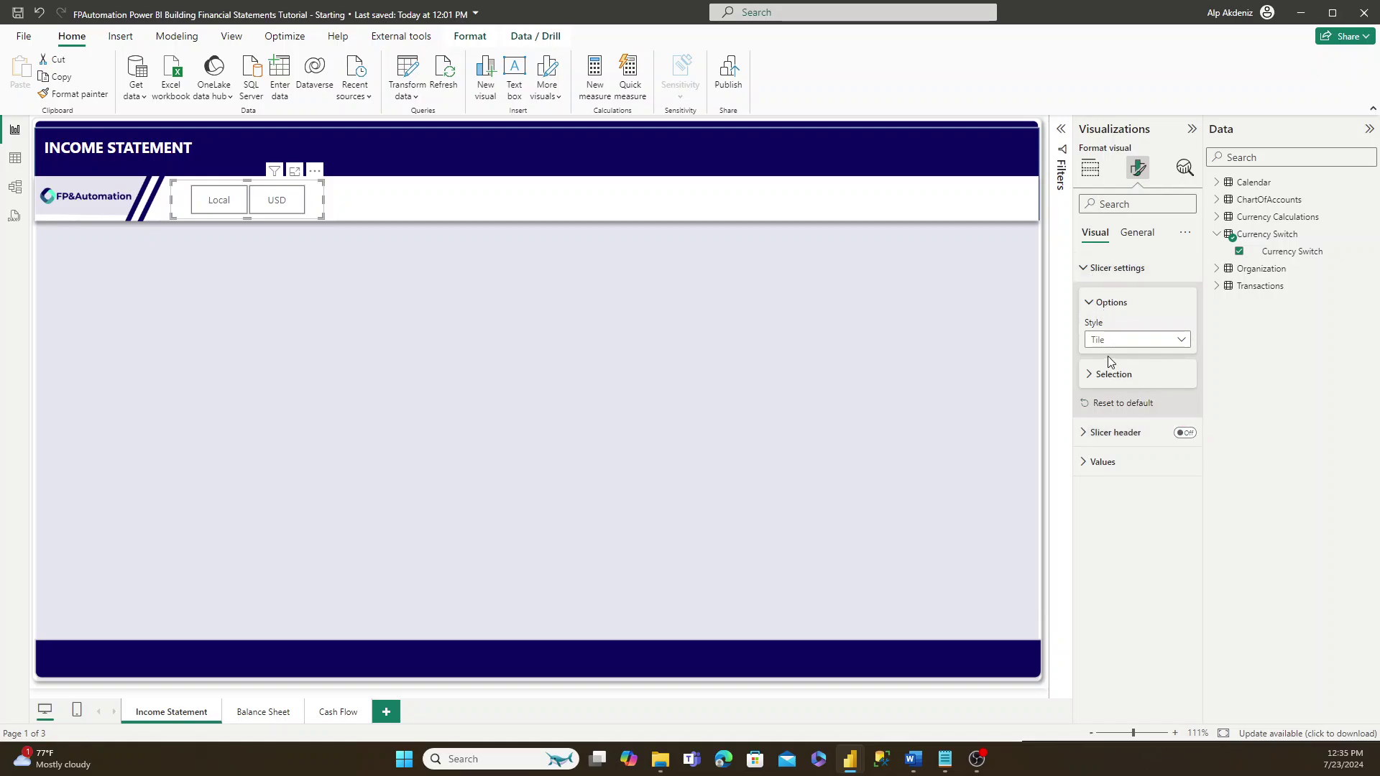
- Turn on single select for the currency slicer
left_click(1107, 376)
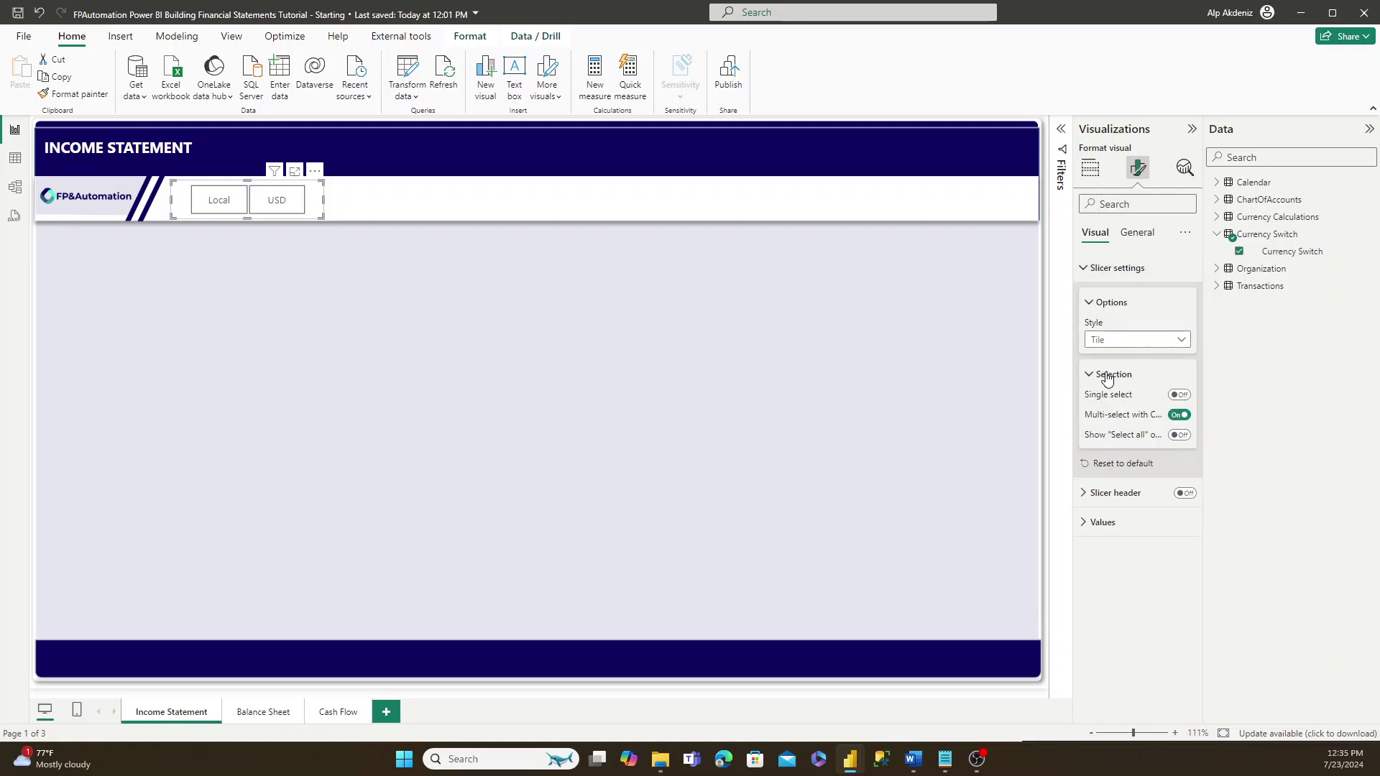
left_click(1177, 396)
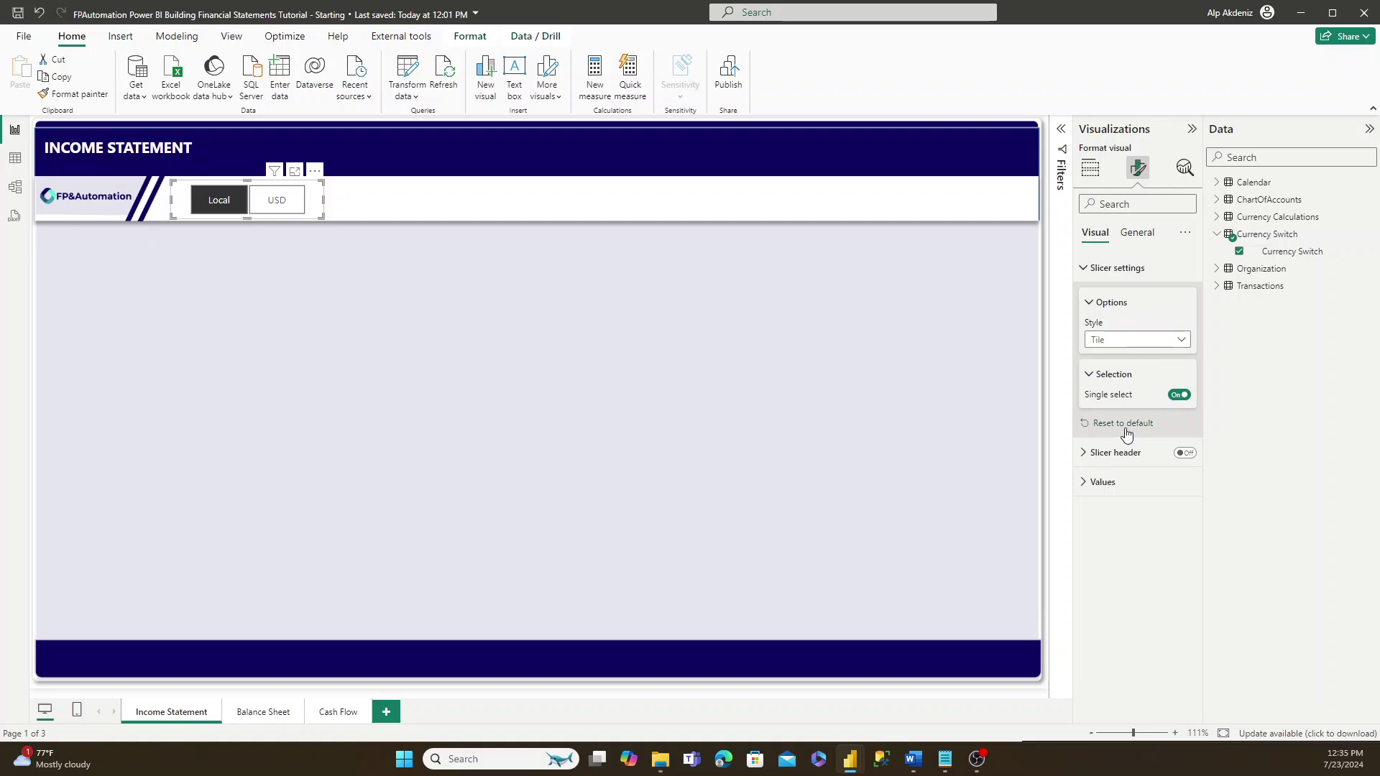
left_click(1107, 269)
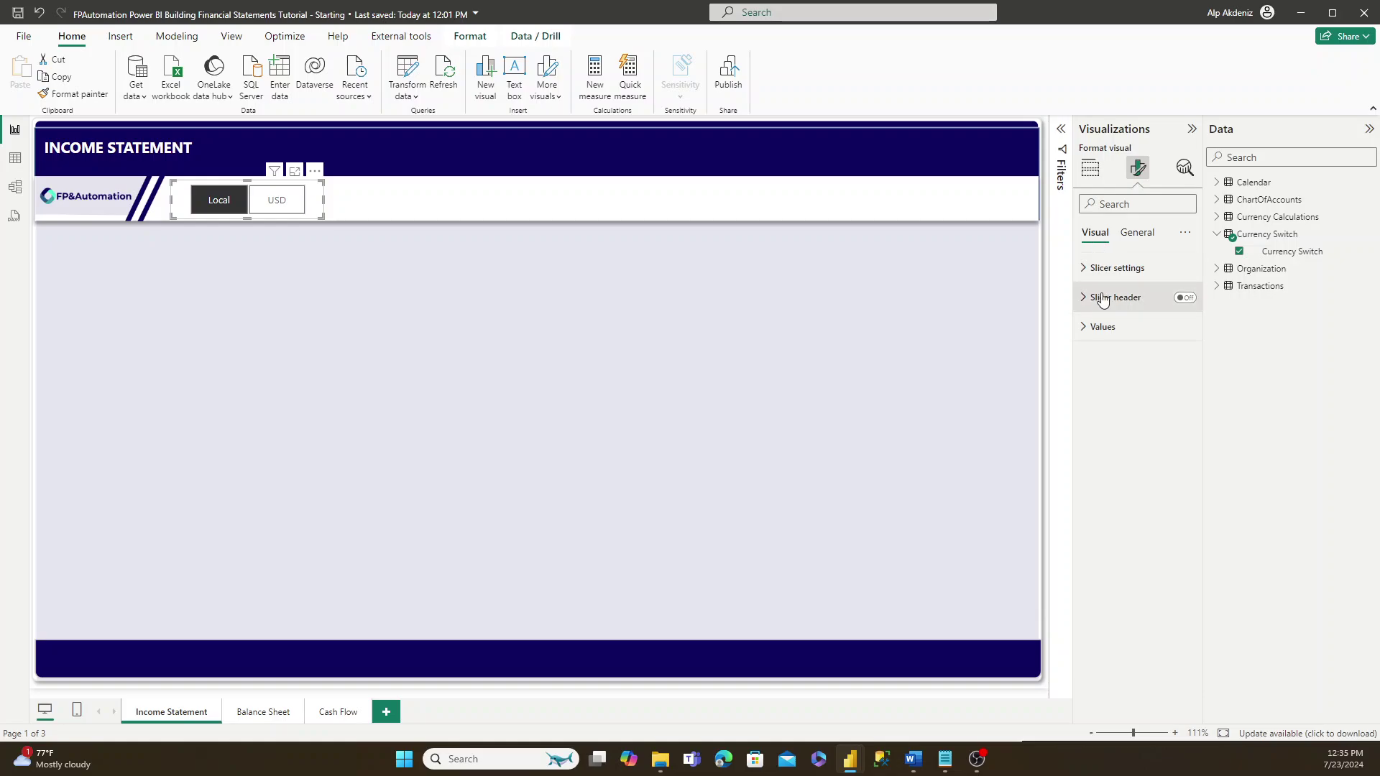
- Format the currency slicer's values with a mint green background and bold black text
left_click(1100, 327)
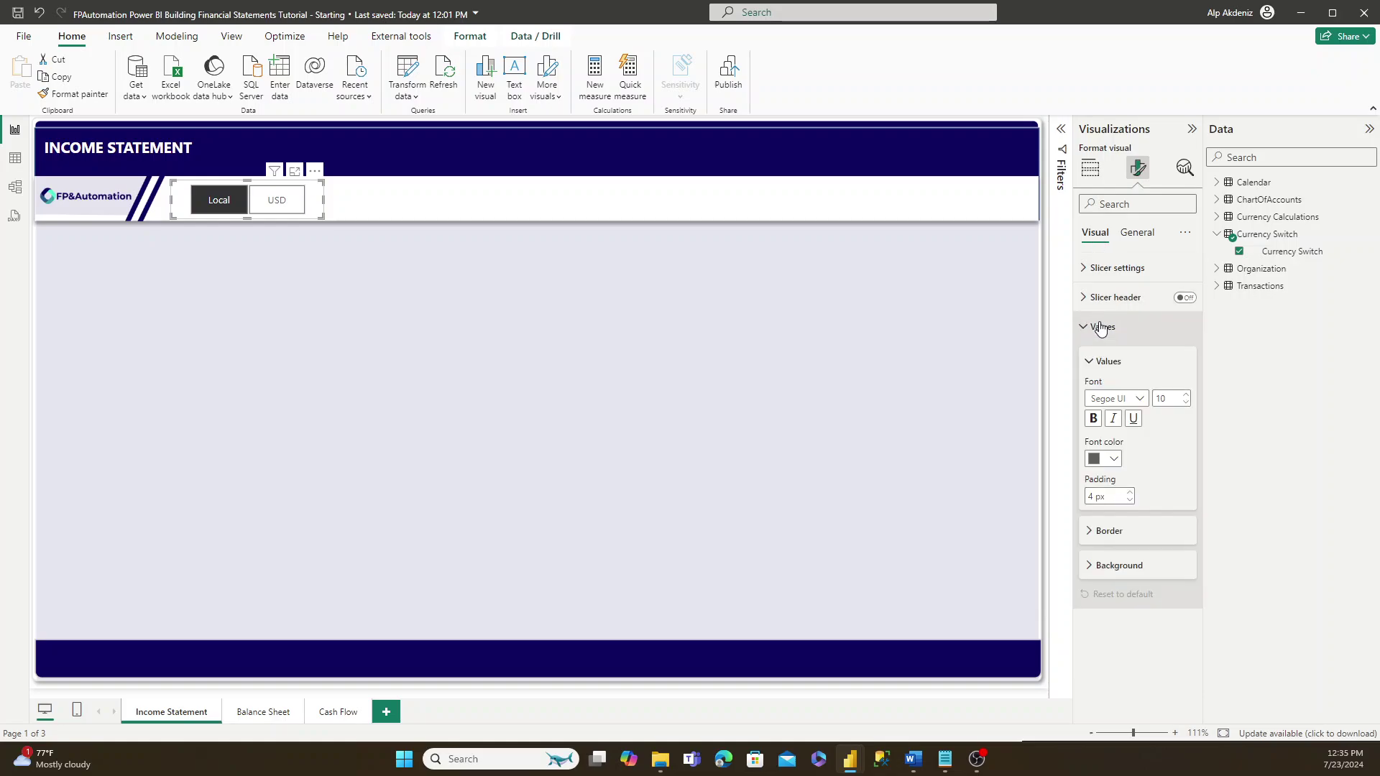
left_click(1118, 564)
left_click(1111, 602)
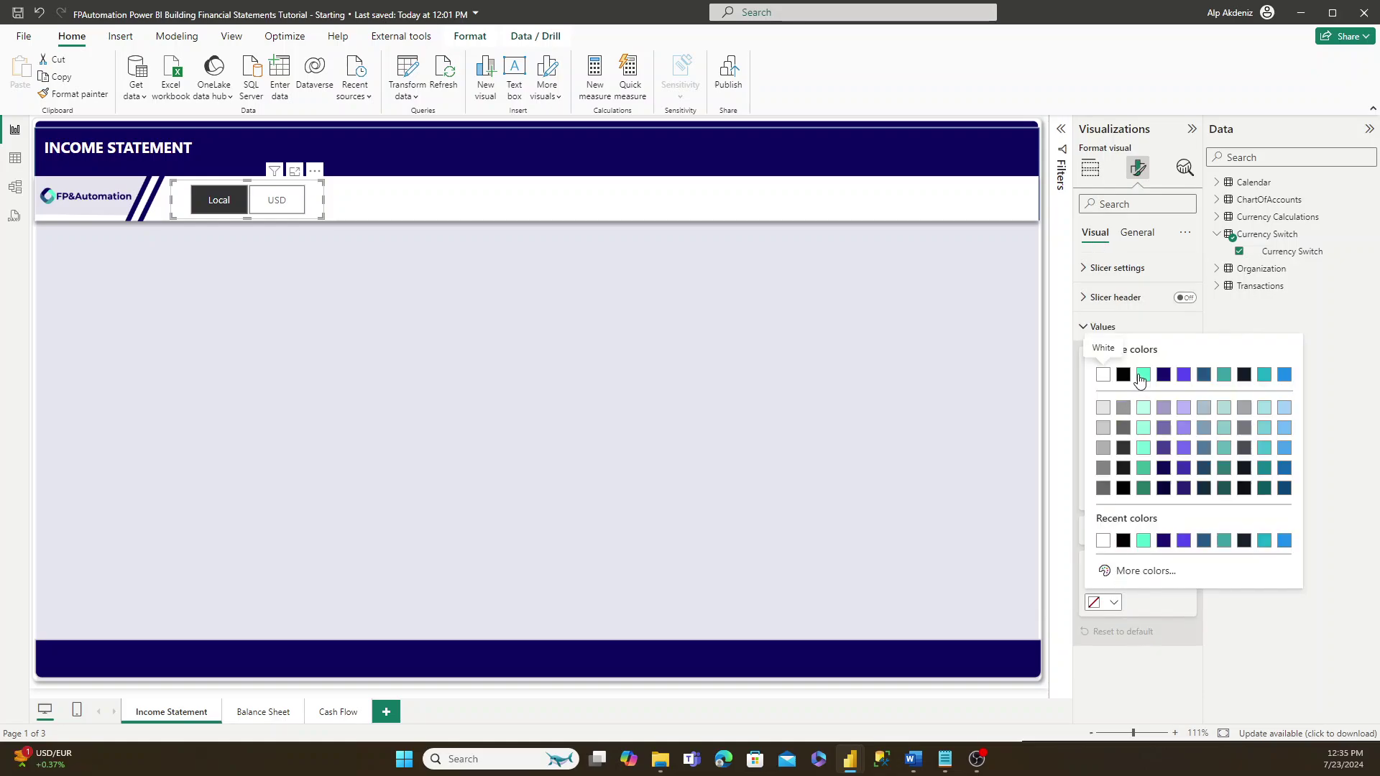
left_click(1143, 374)
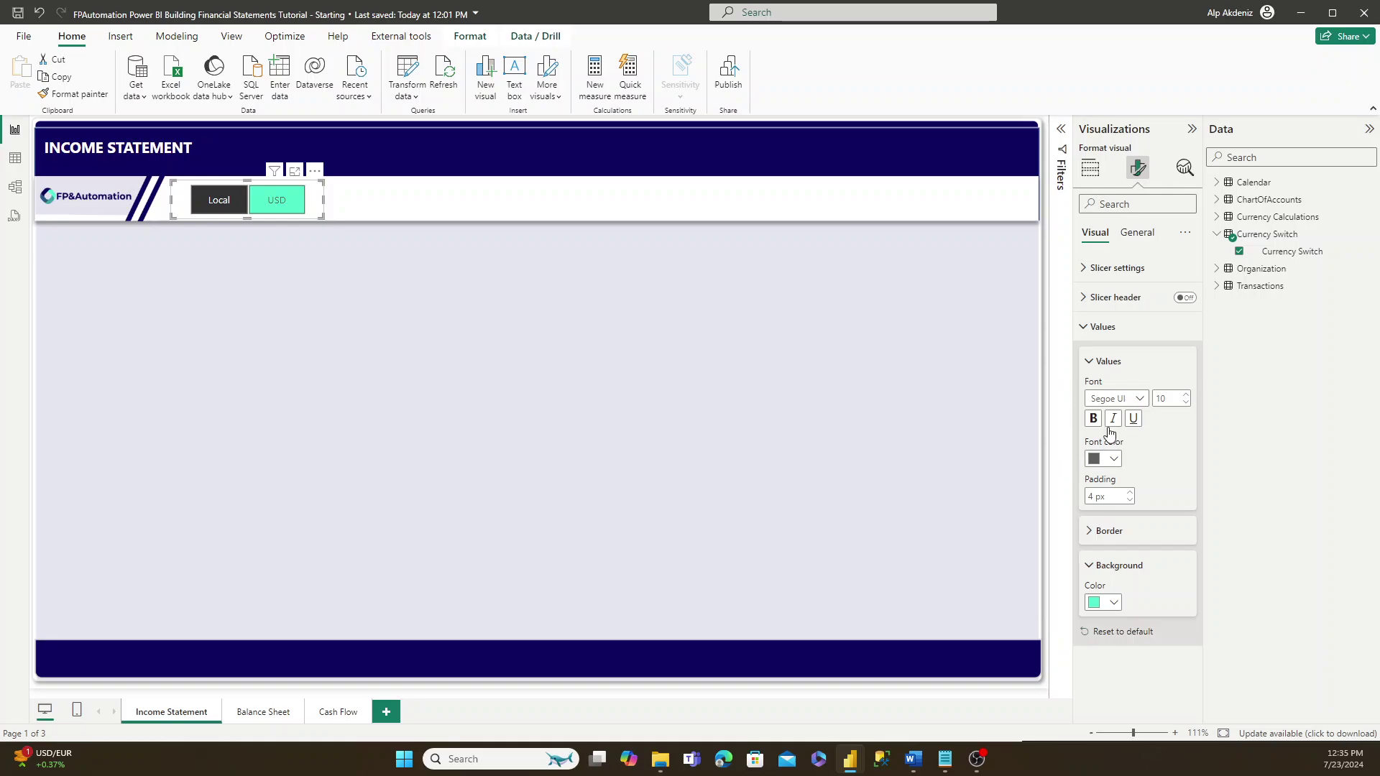
left_click(1093, 419)
left_click(1113, 459)
left_click(1119, 508)
left_click(538, 286)
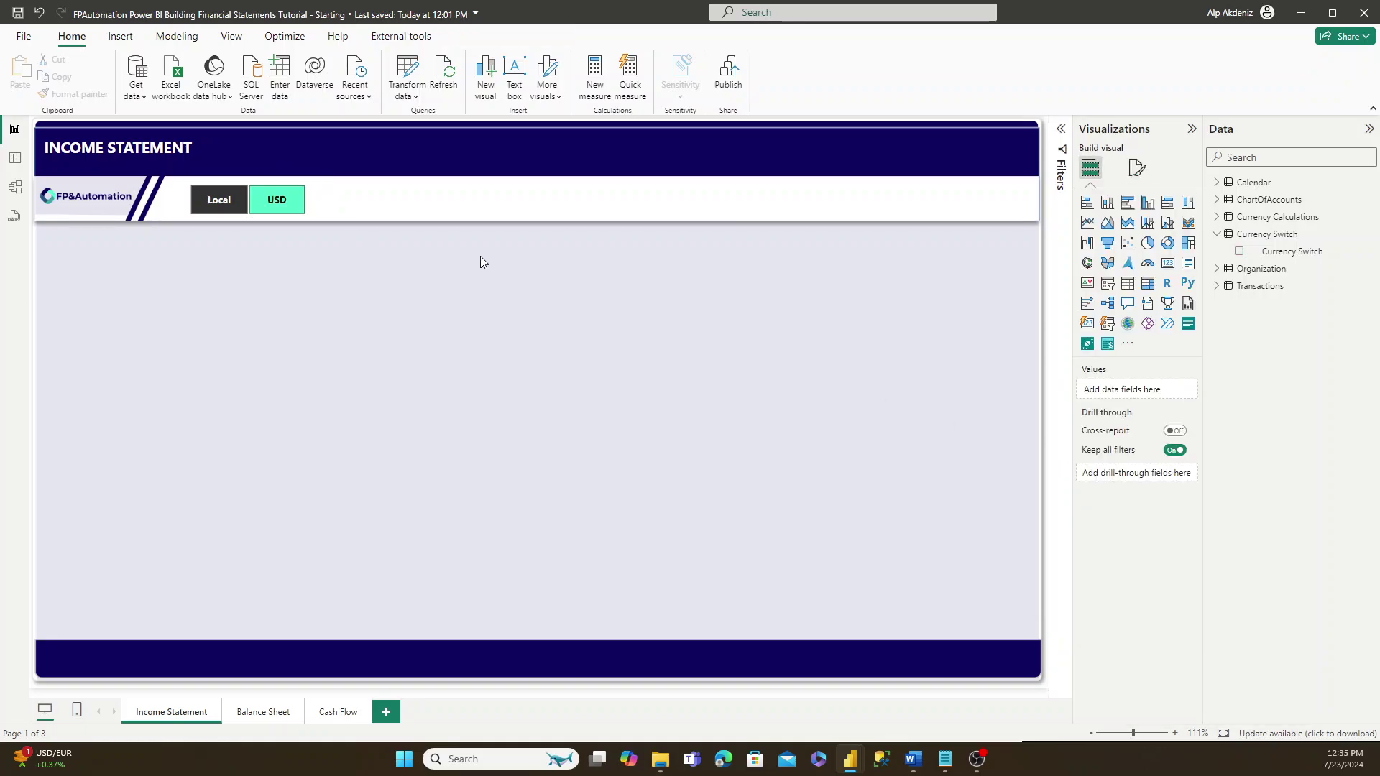
- Duplicate the currency slicer, place the copy beside the original and replace its field with Year from the Calendar table
left_click(317, 206)
key("ctrl+c")
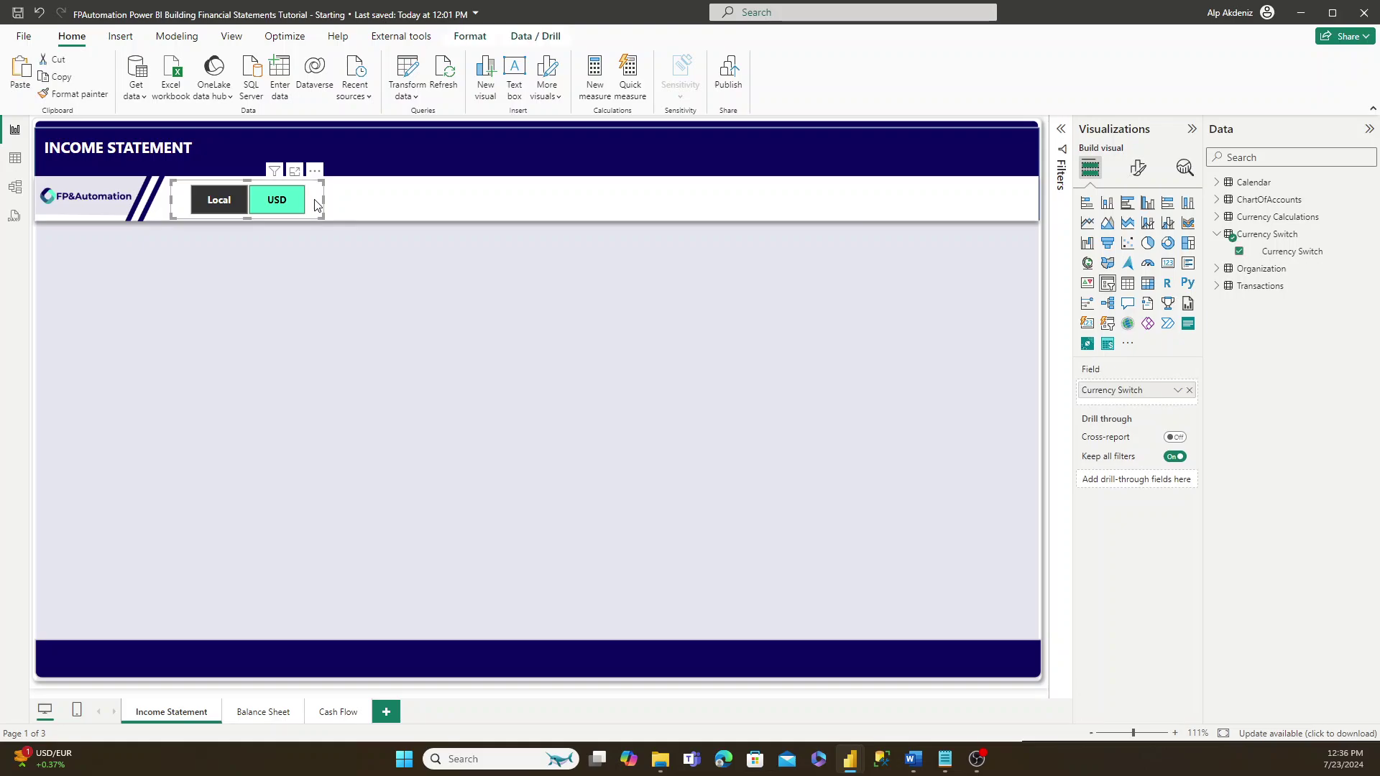
left_click(369, 209)
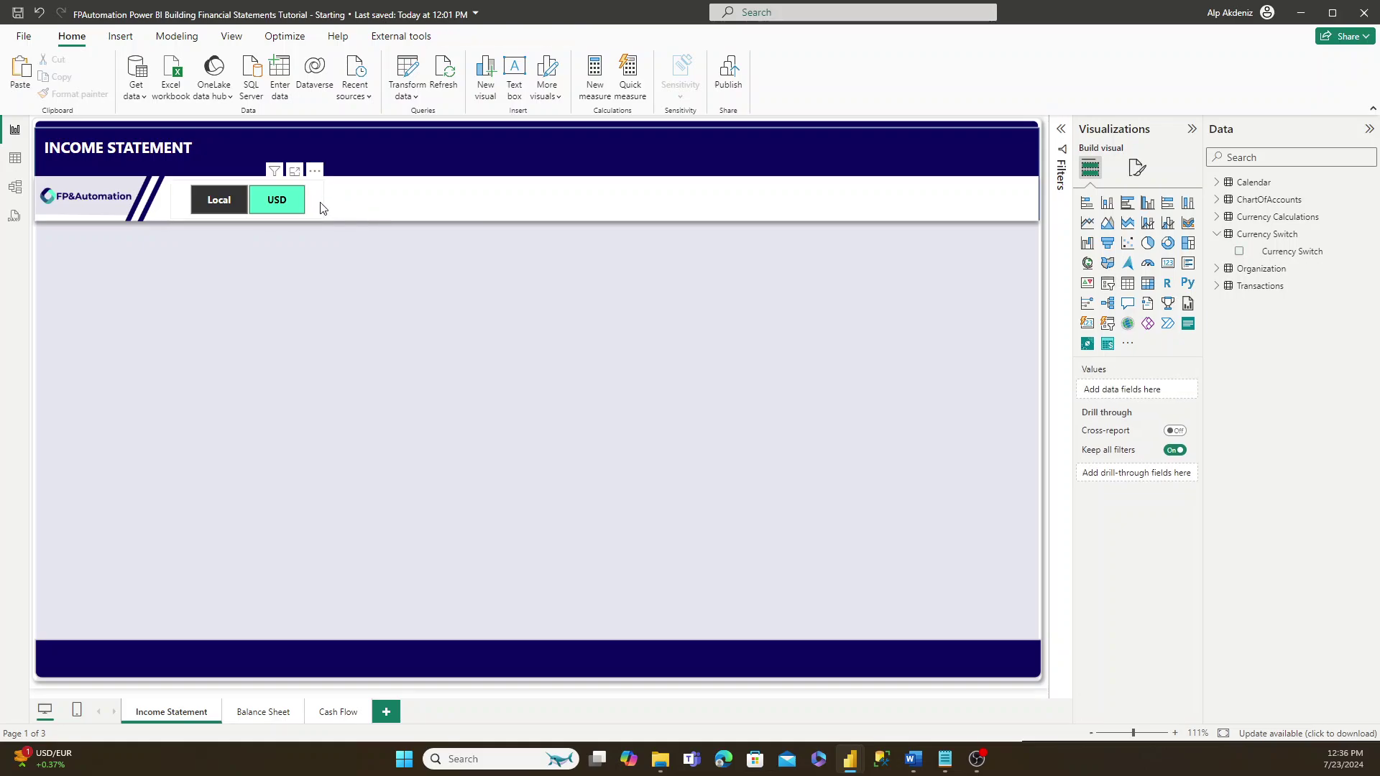
left_click(317, 207)
key("ctrl+v")
left_click_drag(317, 206, 488, 201)
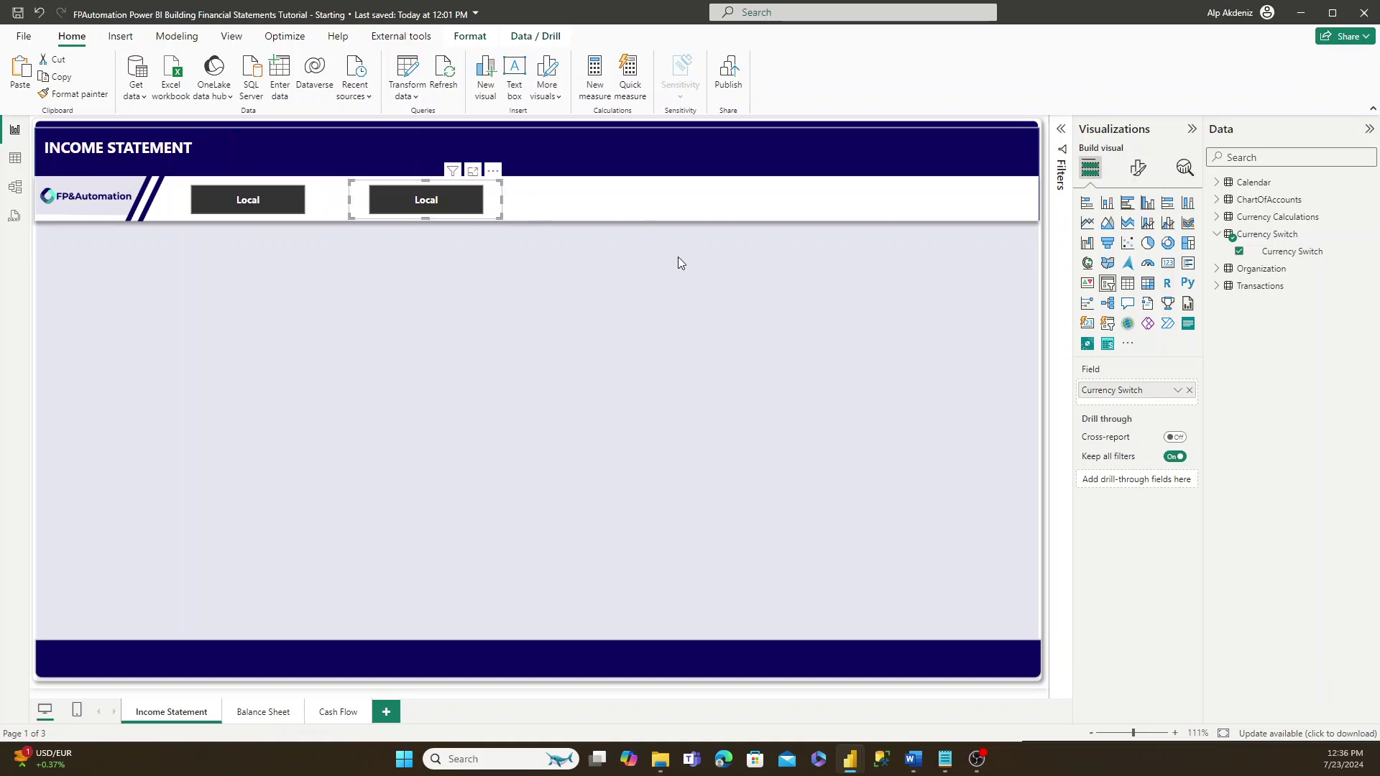
left_click(1218, 183)
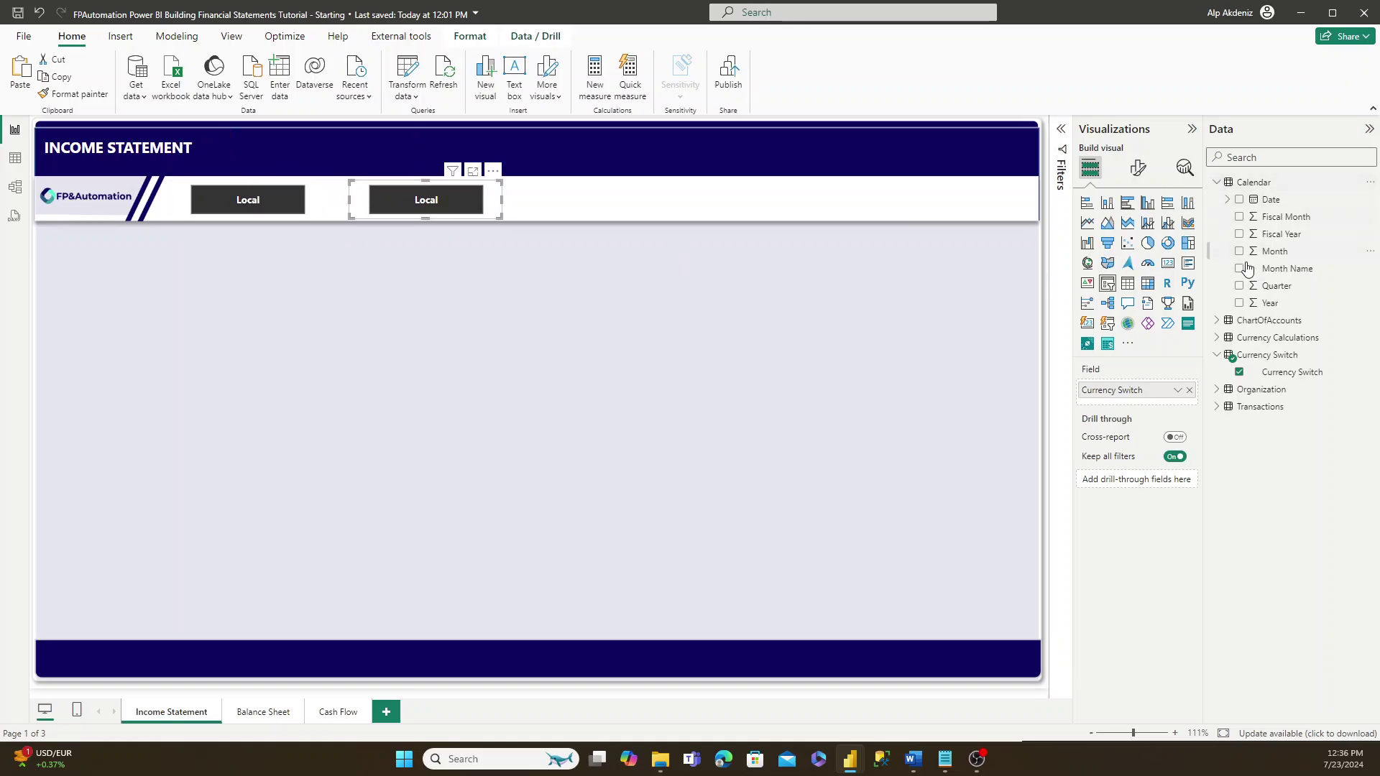
left_click_drag(1161, 392, 1159, 395)
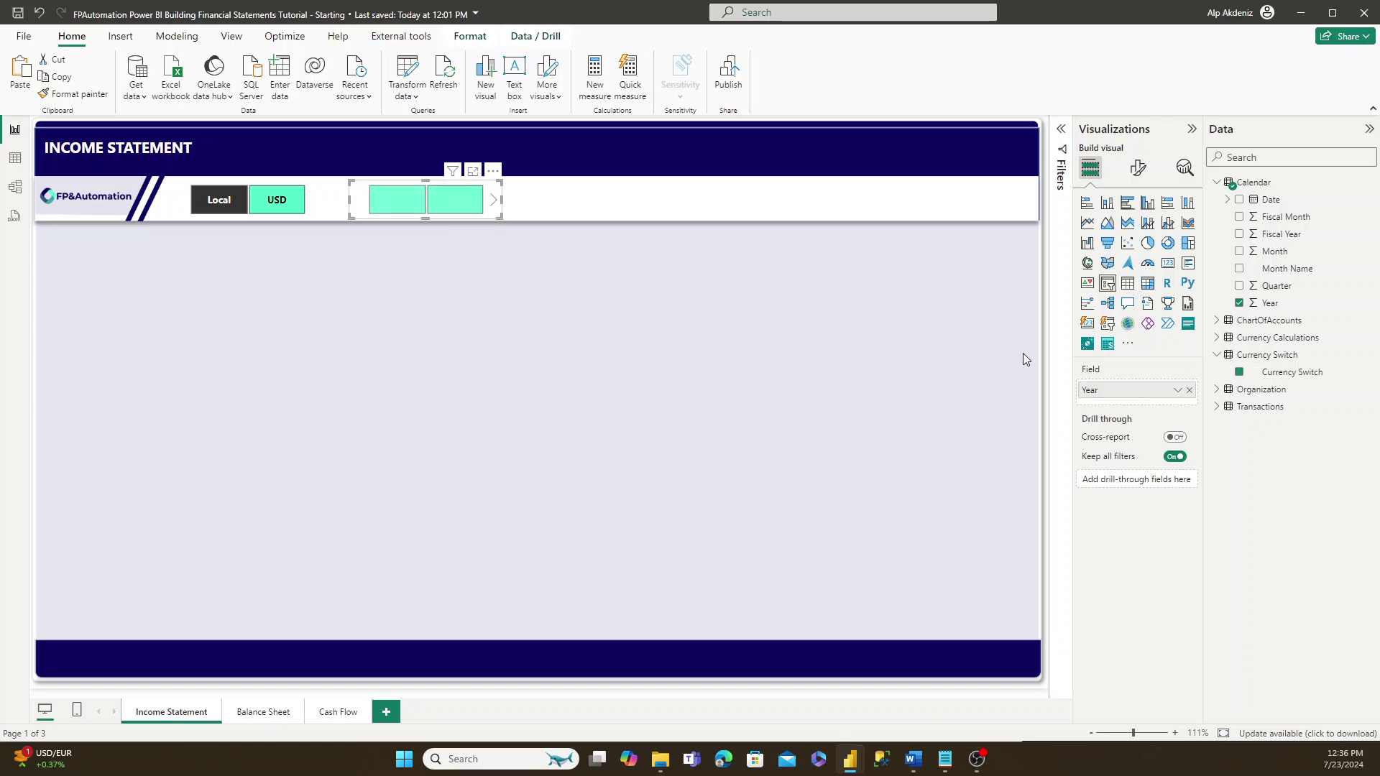
- Change the year slicer's style from tiles to Dropdown
left_click(1136, 169)
left_click(1117, 268)
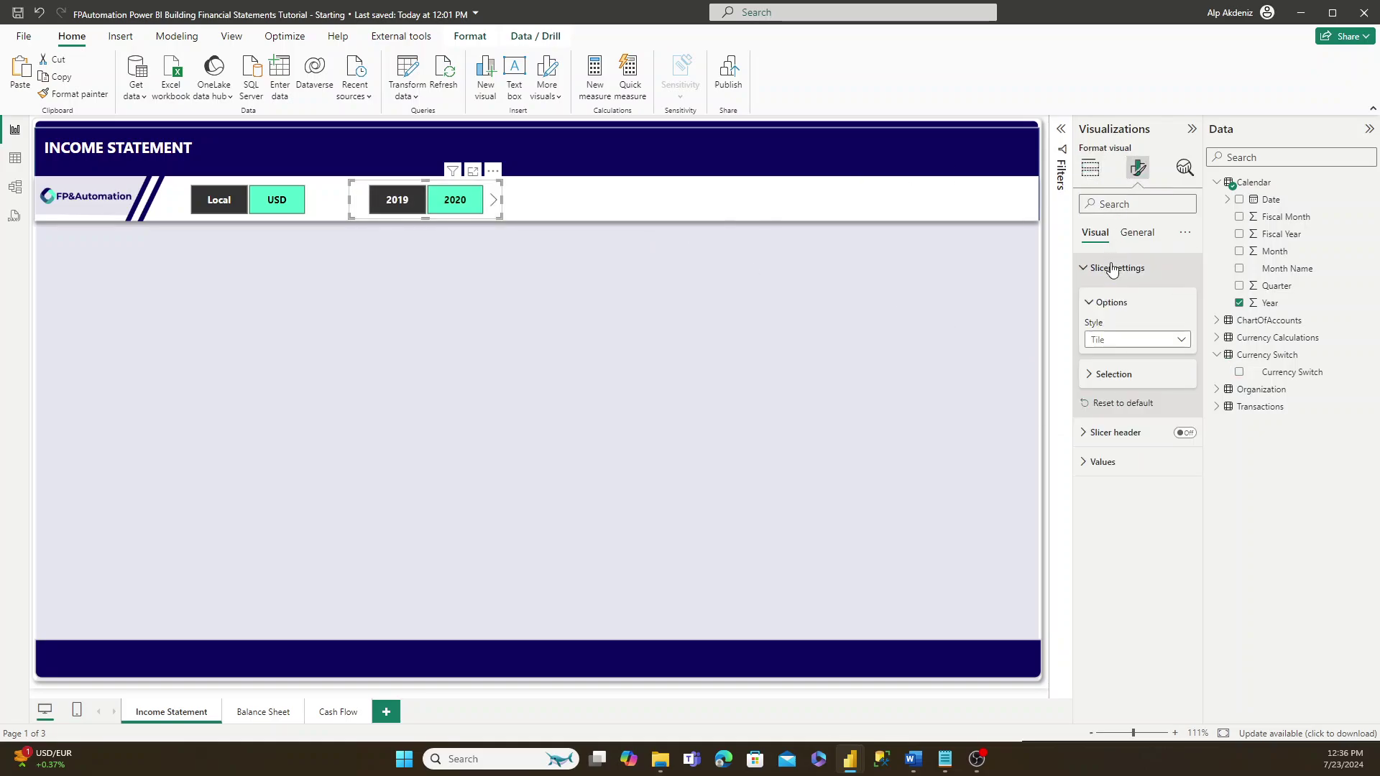
left_click(1122, 339)
left_click(1114, 390)
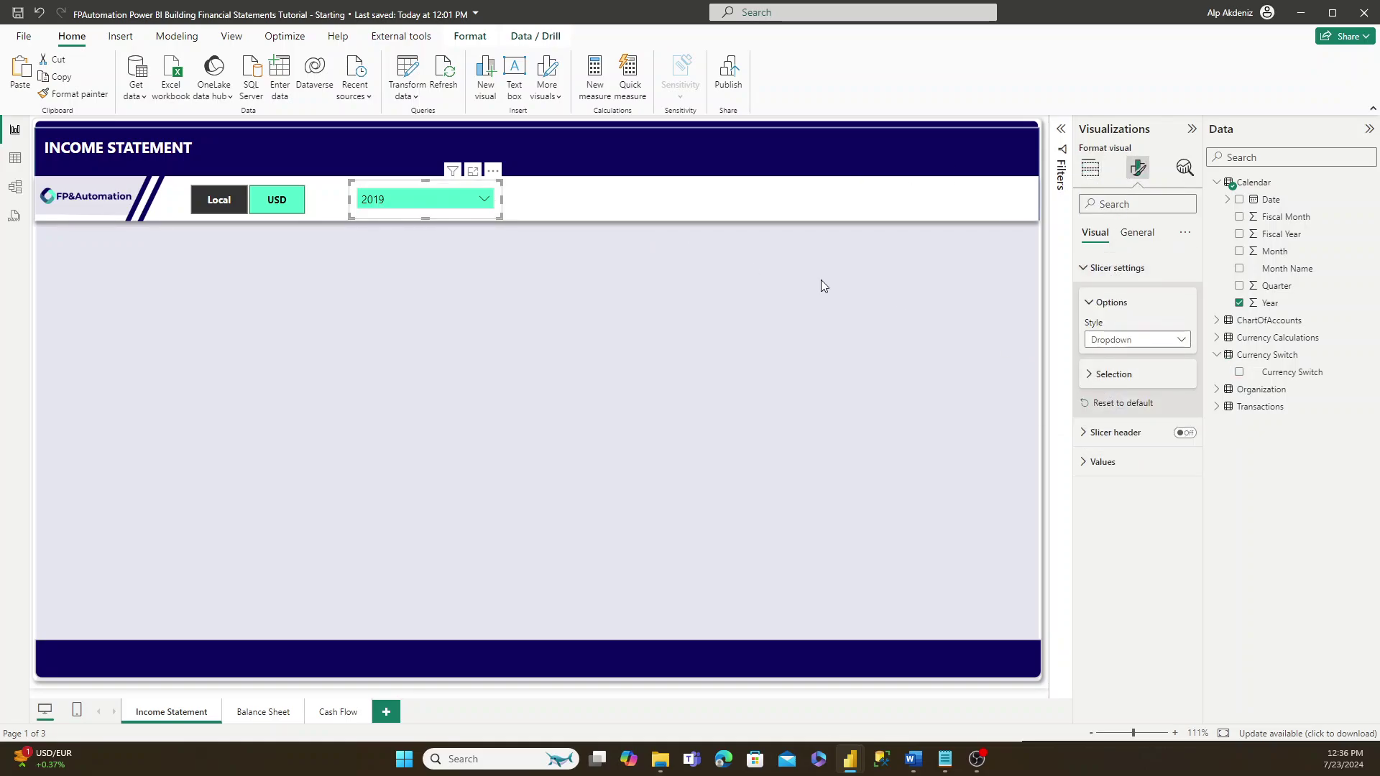
left_click(1121, 268)
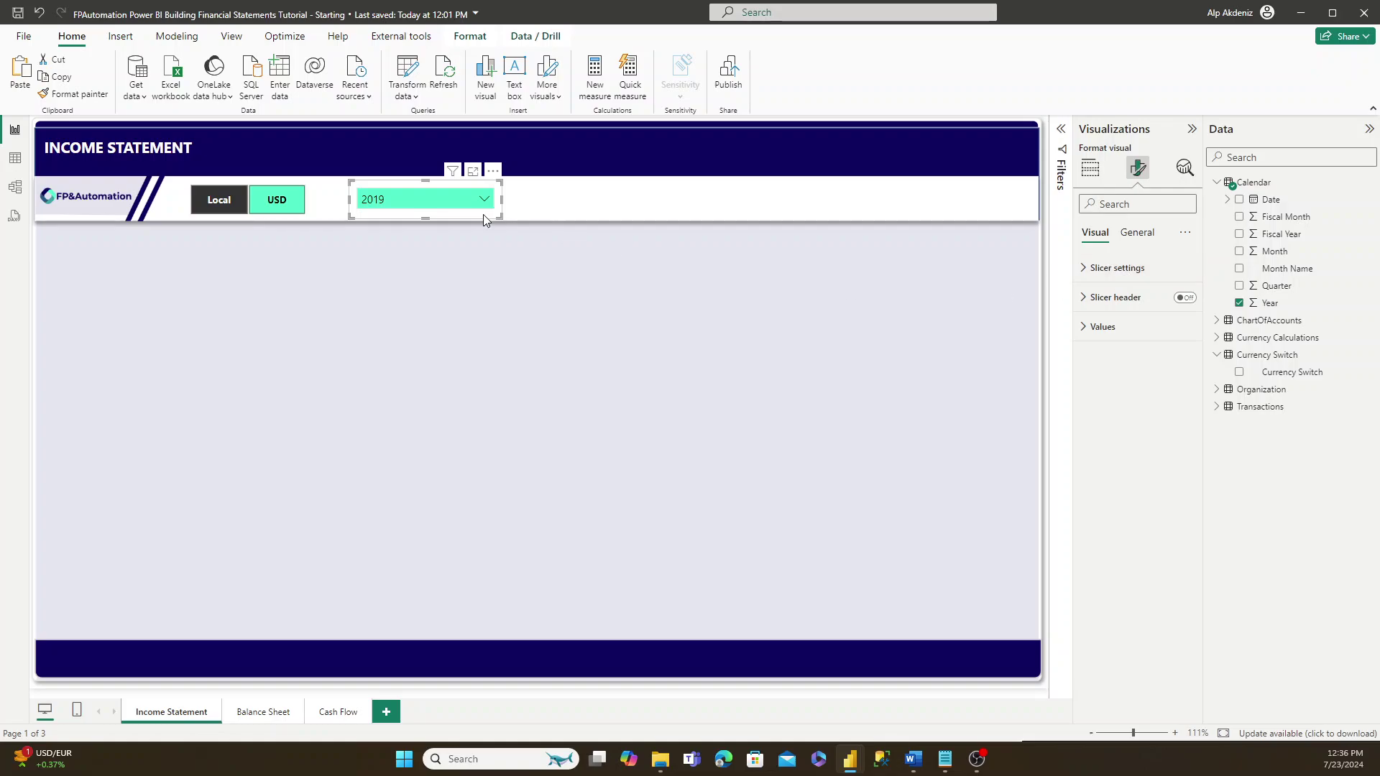
- Make the year slicer slightly taller, show its slicer header and align it vertically with the currency slicer
left_click_drag(423, 216, 424, 231)
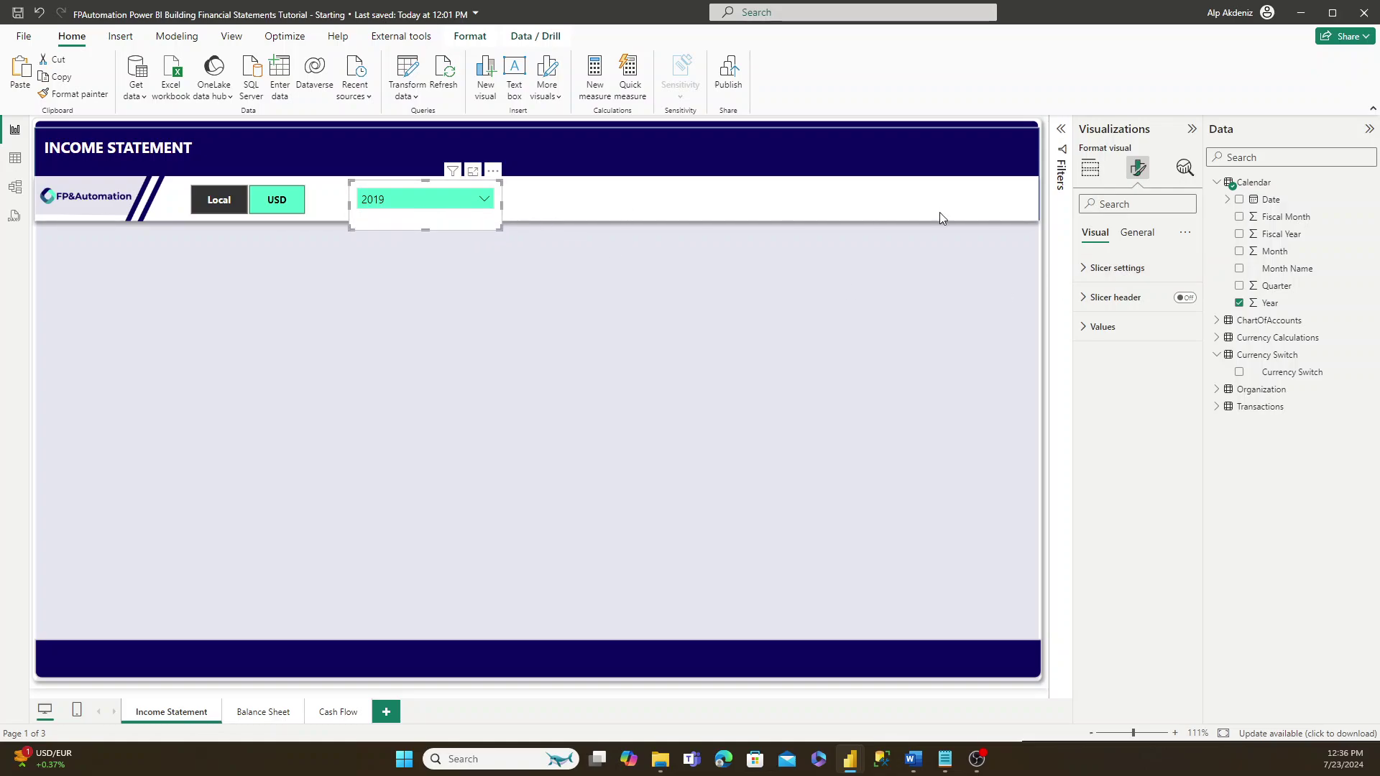
left_click(1184, 298)
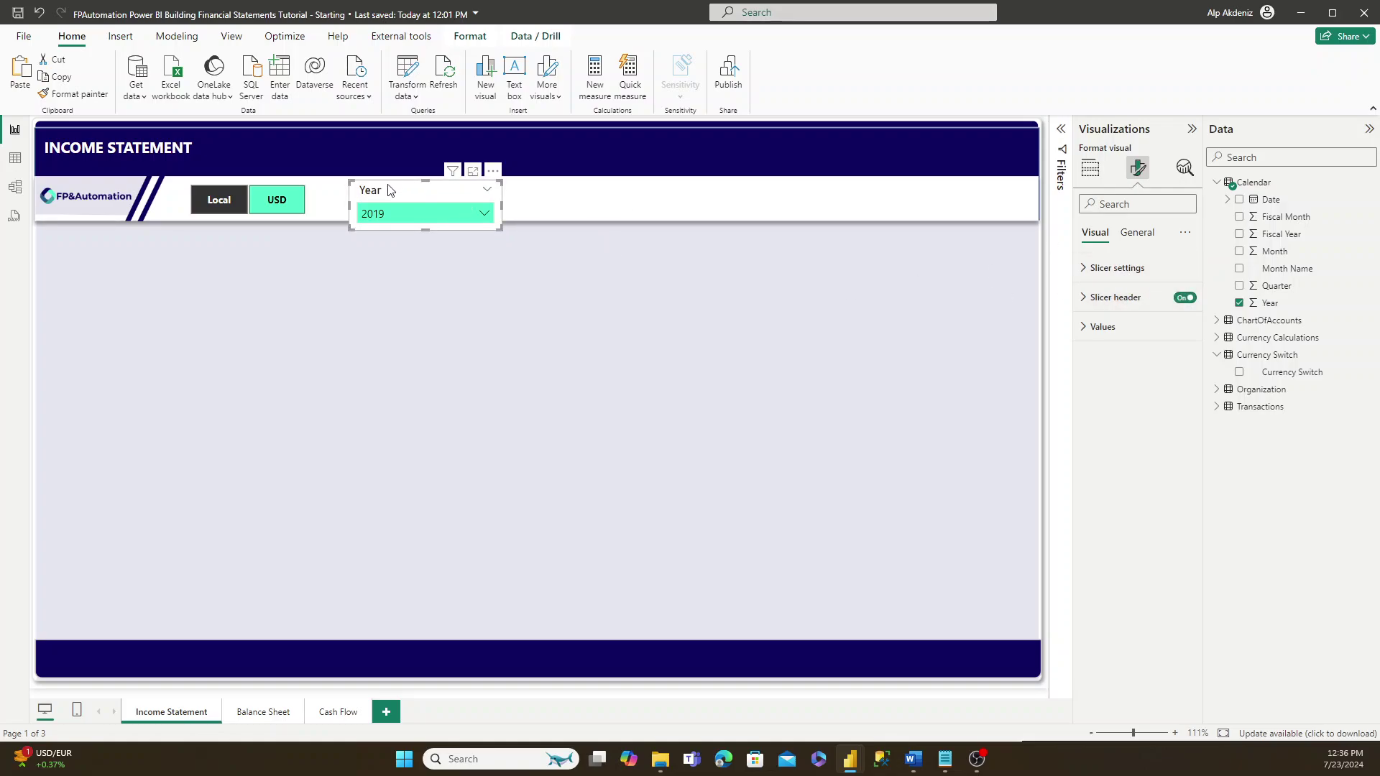
left_click_drag(388, 190, 382, 184)
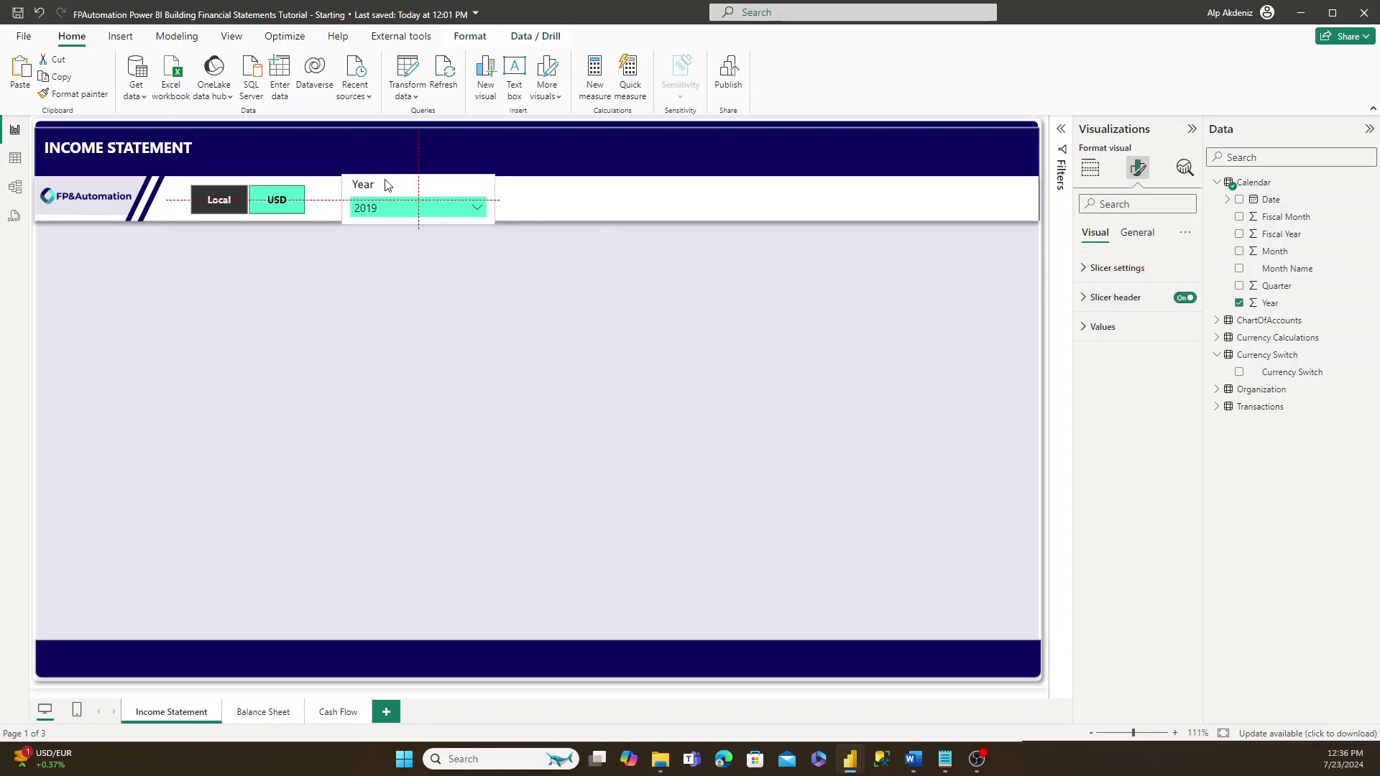
- Turn off the year slicer's background effect and move it slightly closer to the currency slicer
left_click(1133, 237)
left_click(1120, 326)
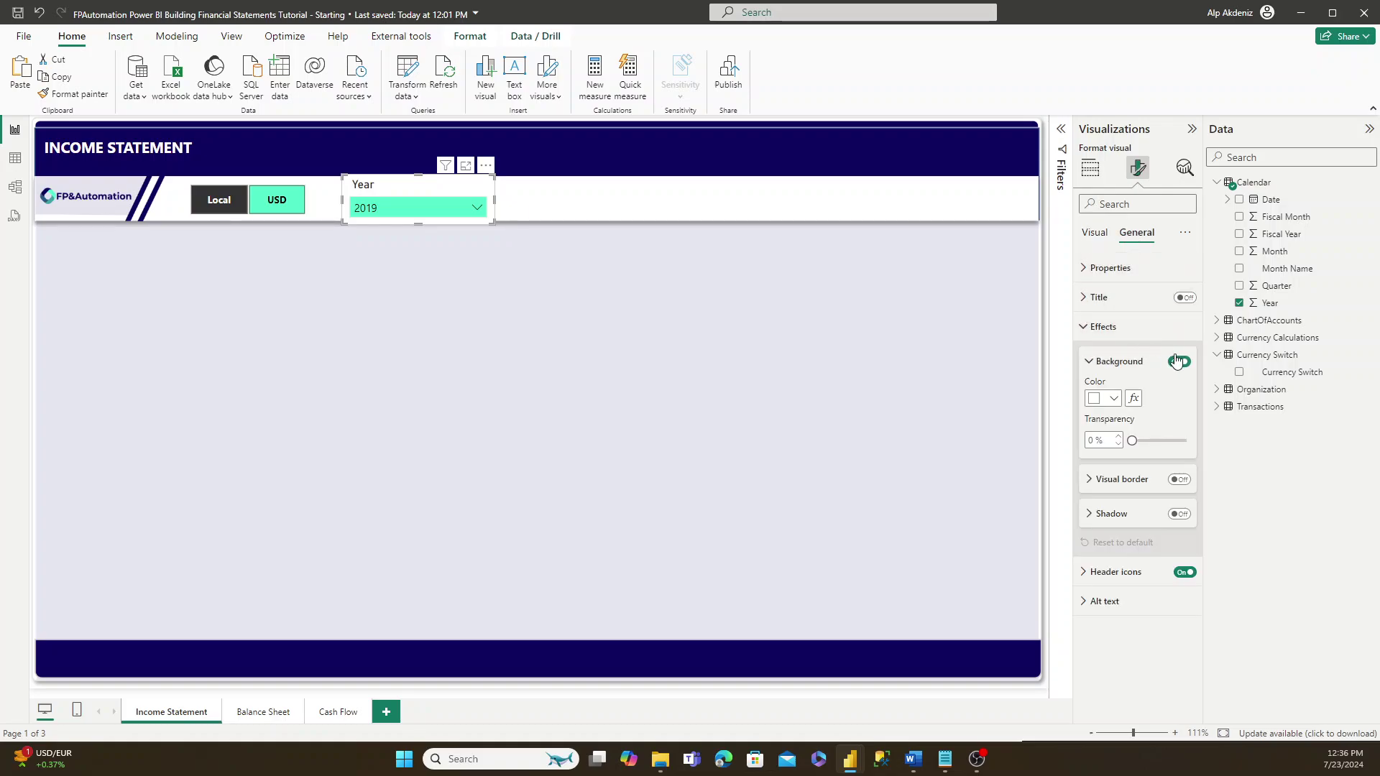
left_click(1179, 362)
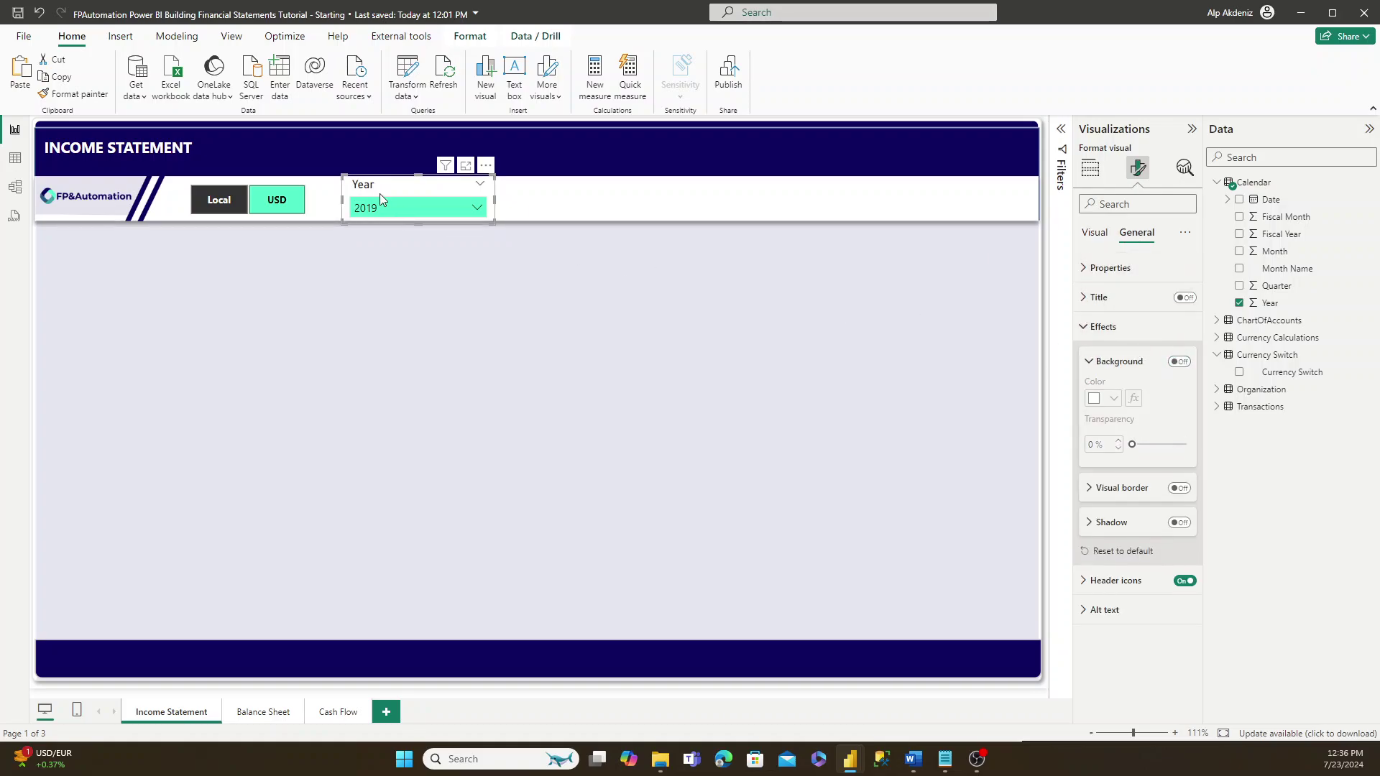
left_click_drag(379, 192, 368, 191)
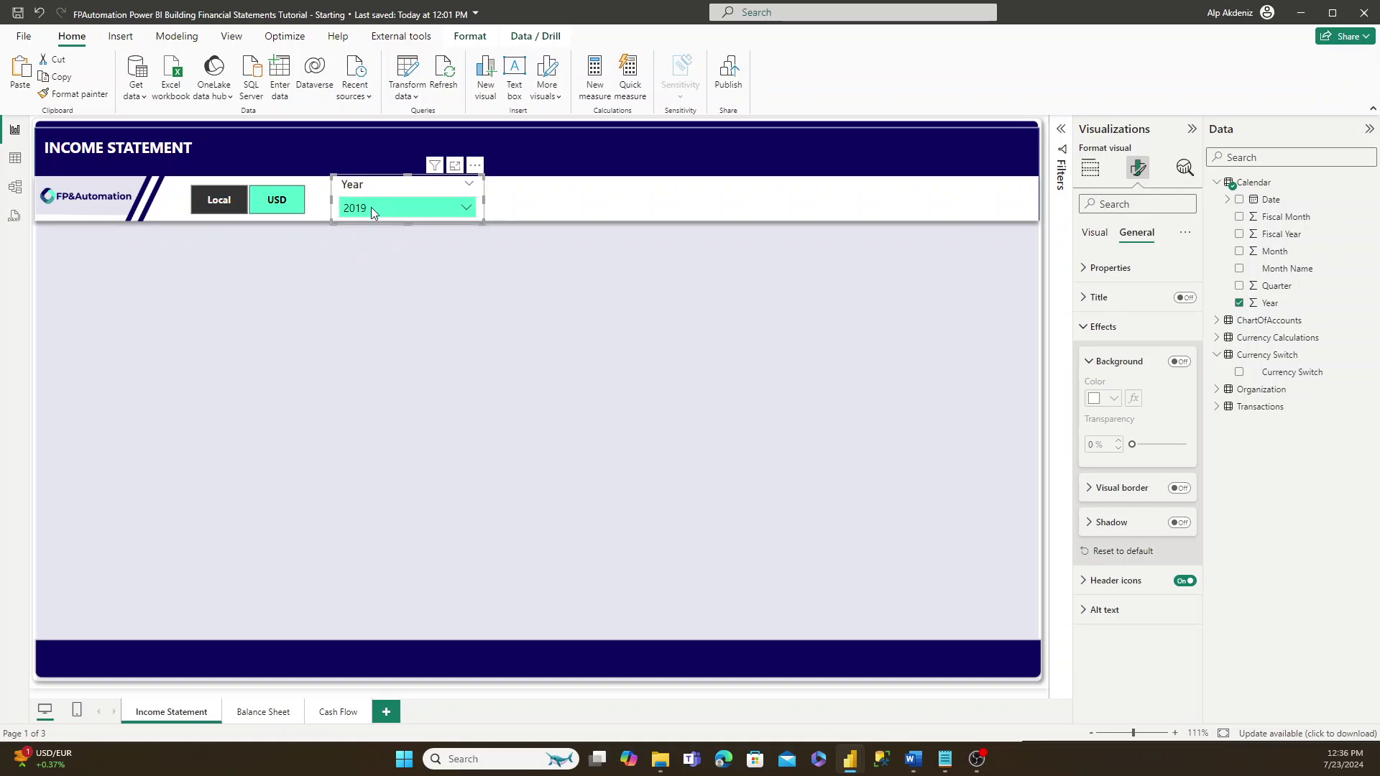
- Duplicate the year slicer, place the copy beside it and replace its Year field with Country from the Organization table
key("ctrl+c")
key("ctrl+v")
left_click_drag(377, 196, 529, 191)
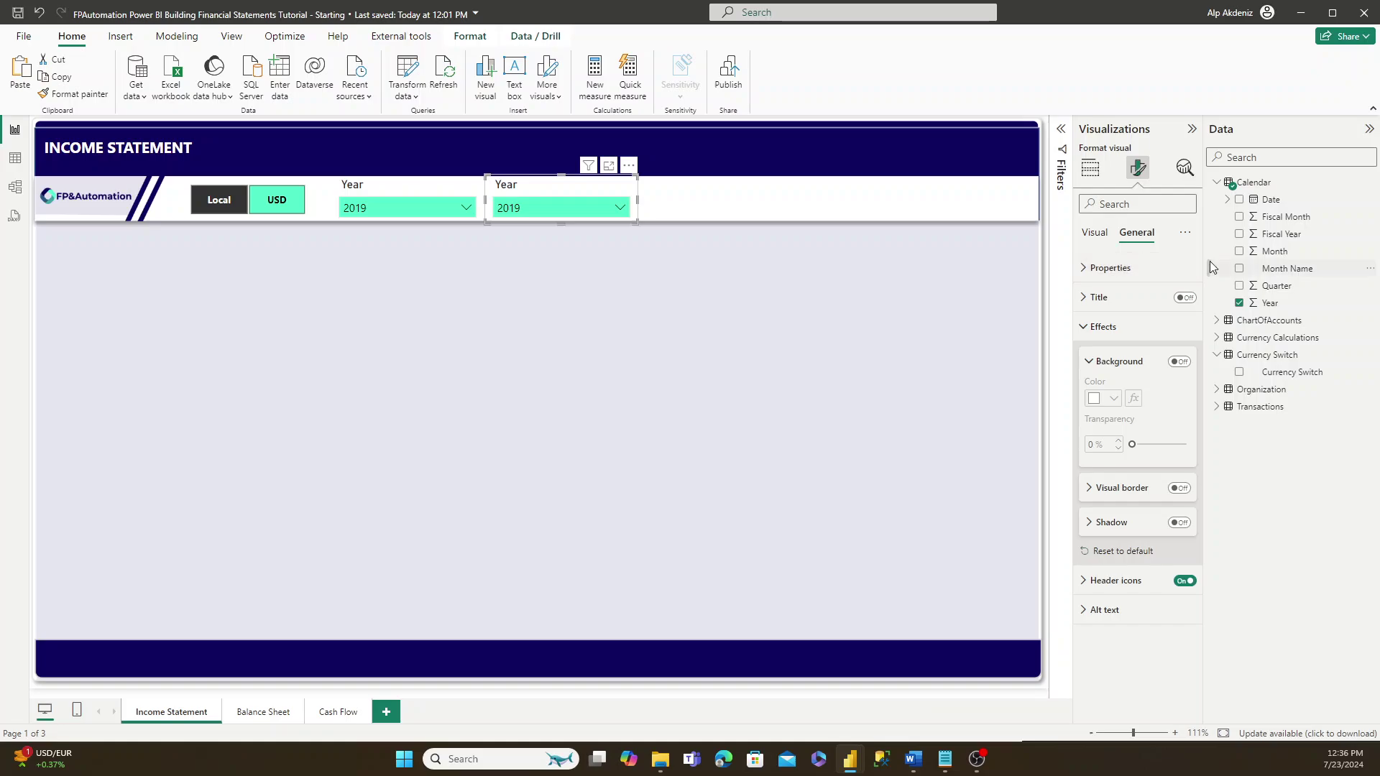
left_click(1217, 389)
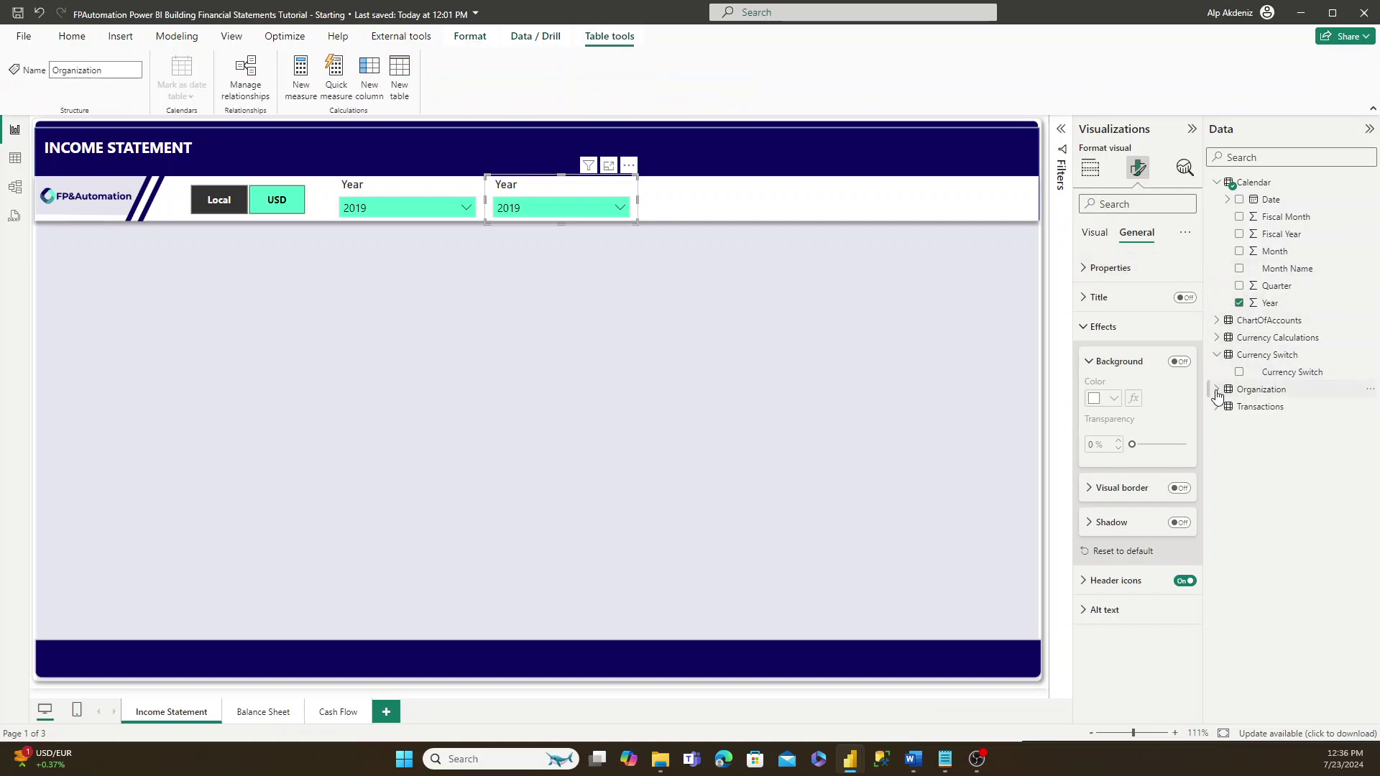
left_click(1091, 168)
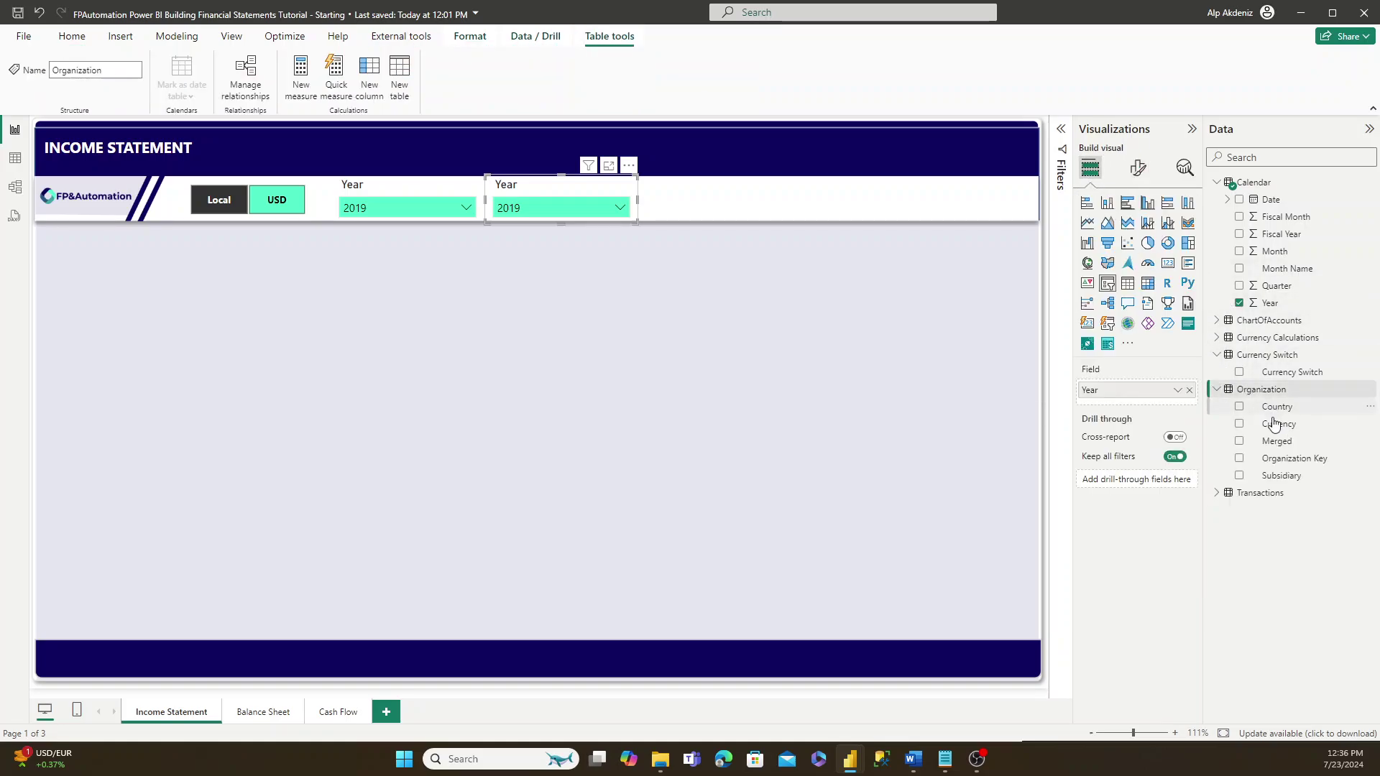
left_click_drag(1277, 407, 1147, 389)
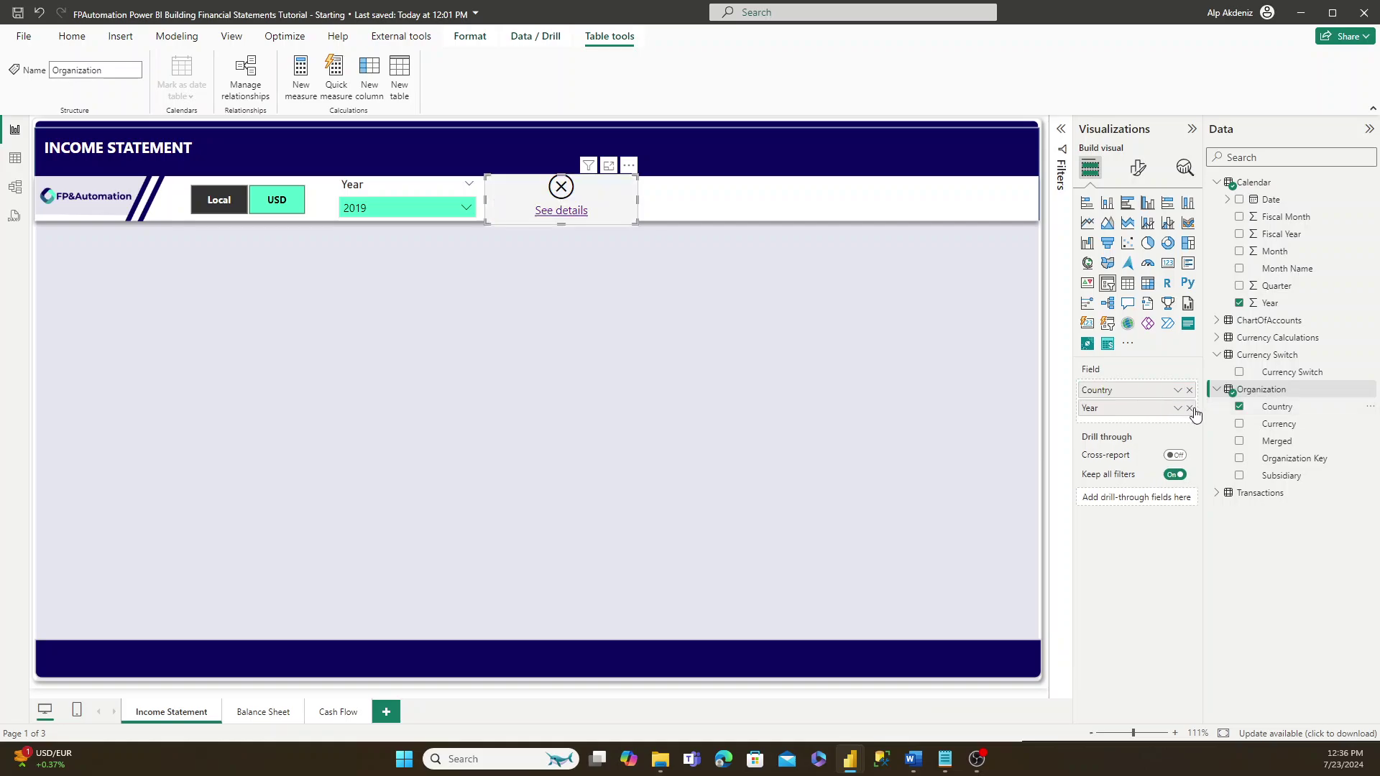
left_click(570, 202)
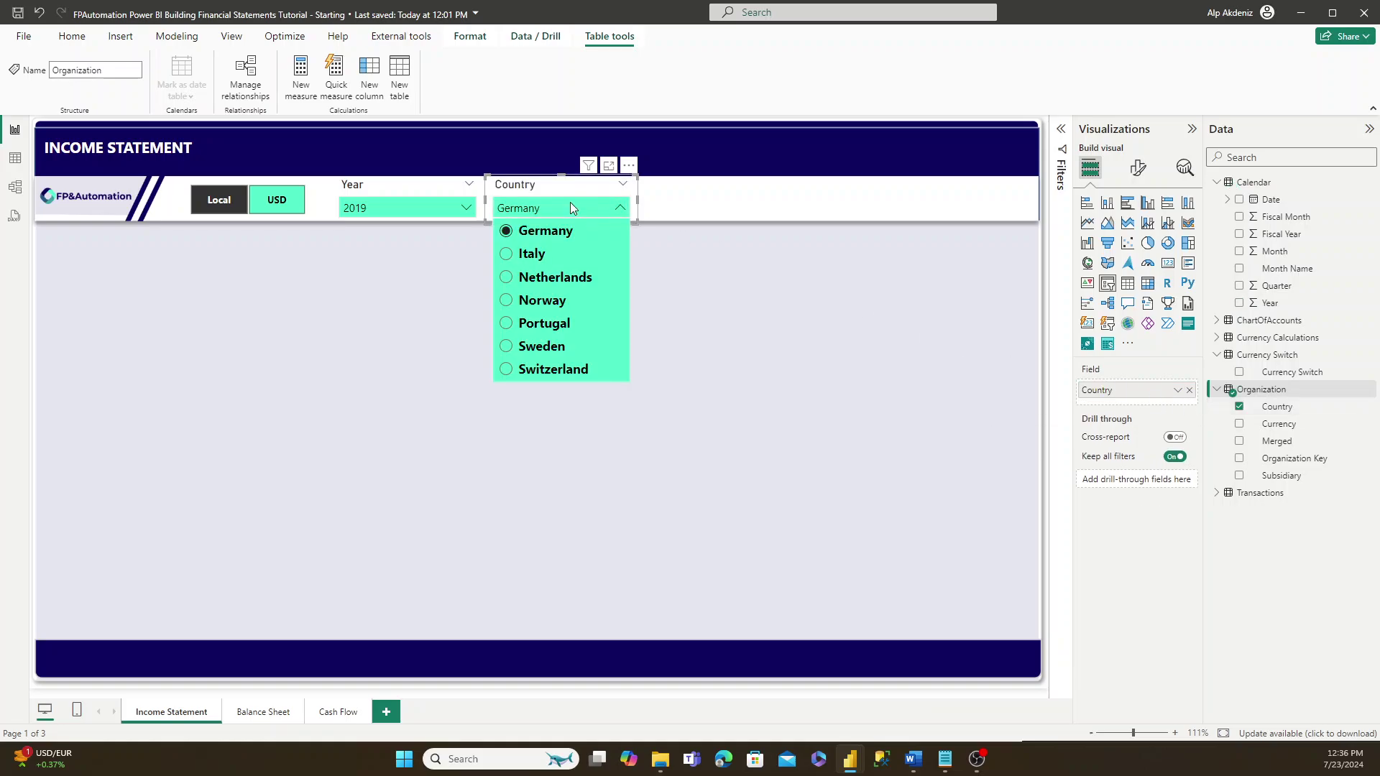
- Turn off single select for the year slicer and choose 2020 in it
left_click(433, 191)
left_click(1138, 168)
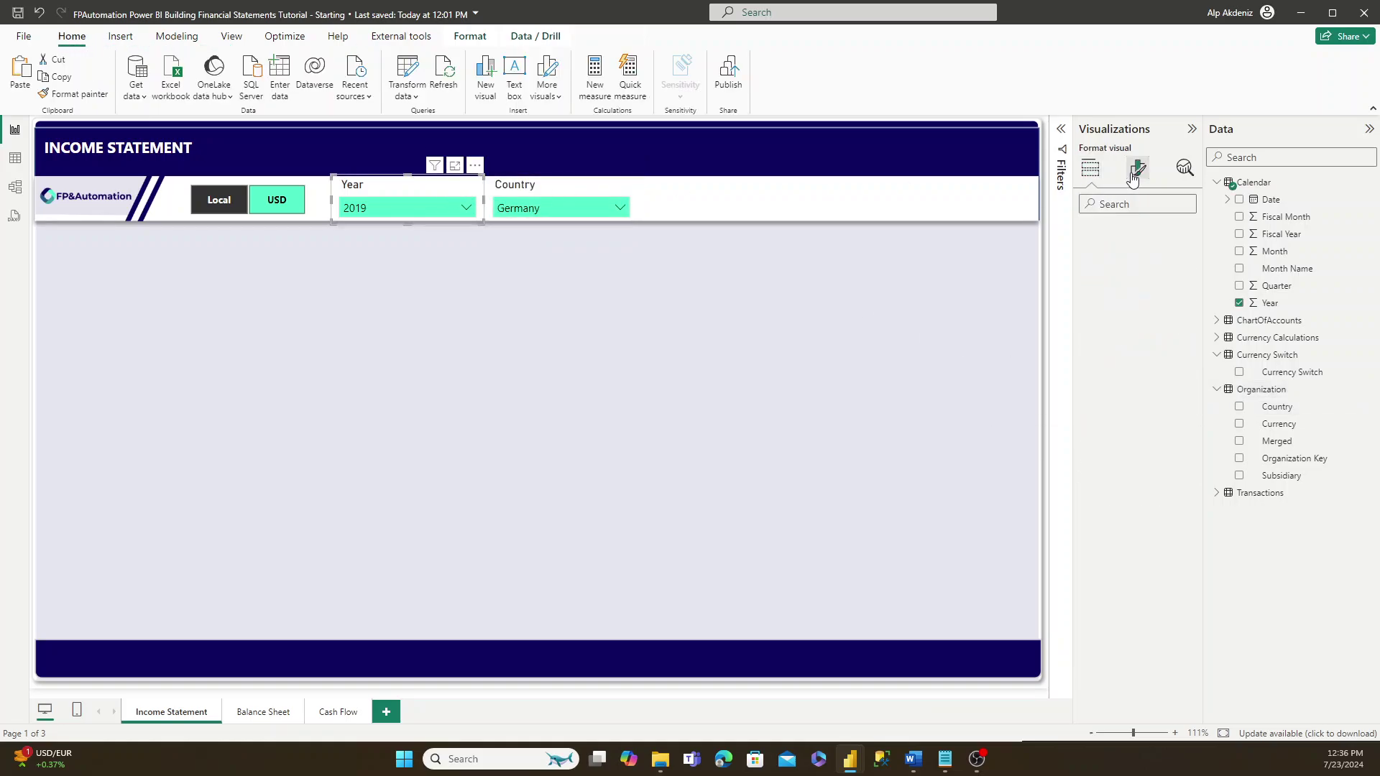
left_click(448, 206)
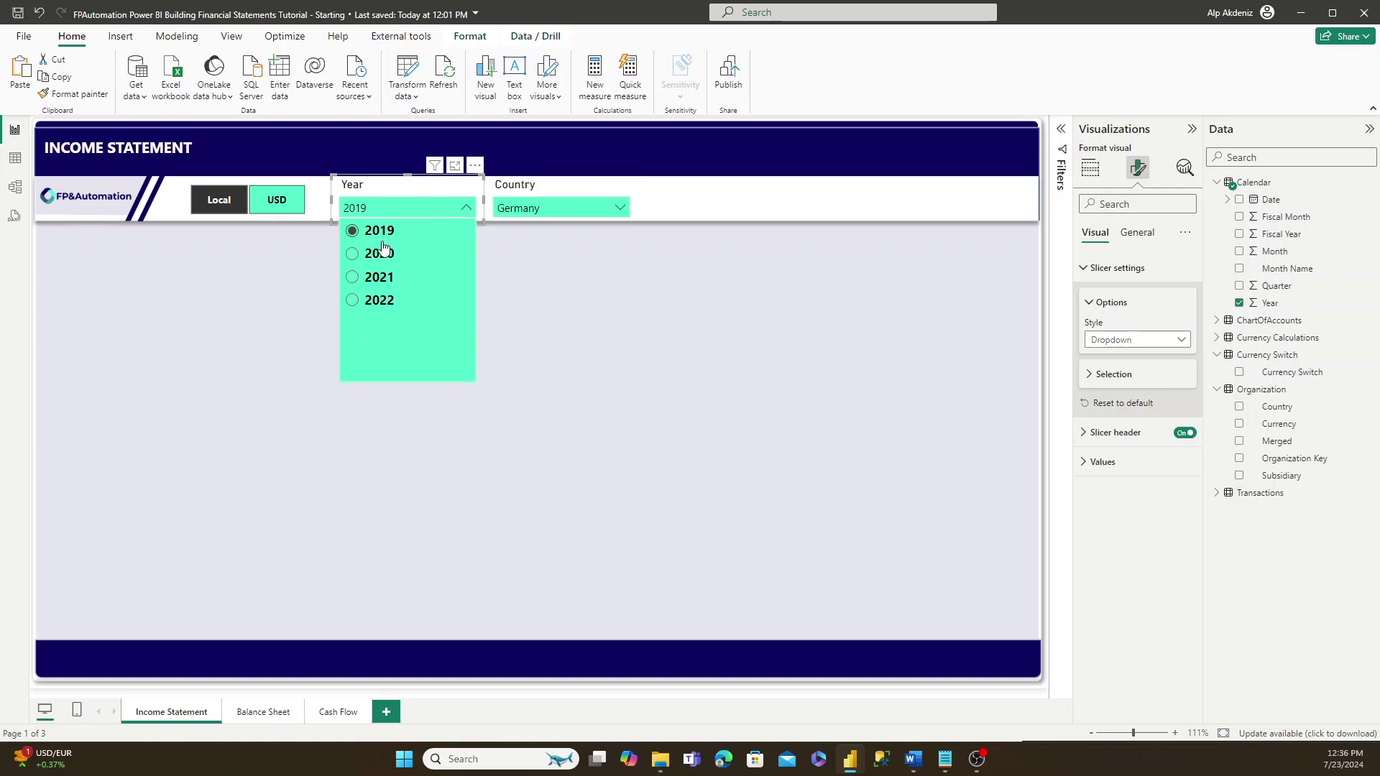
left_click(1108, 370)
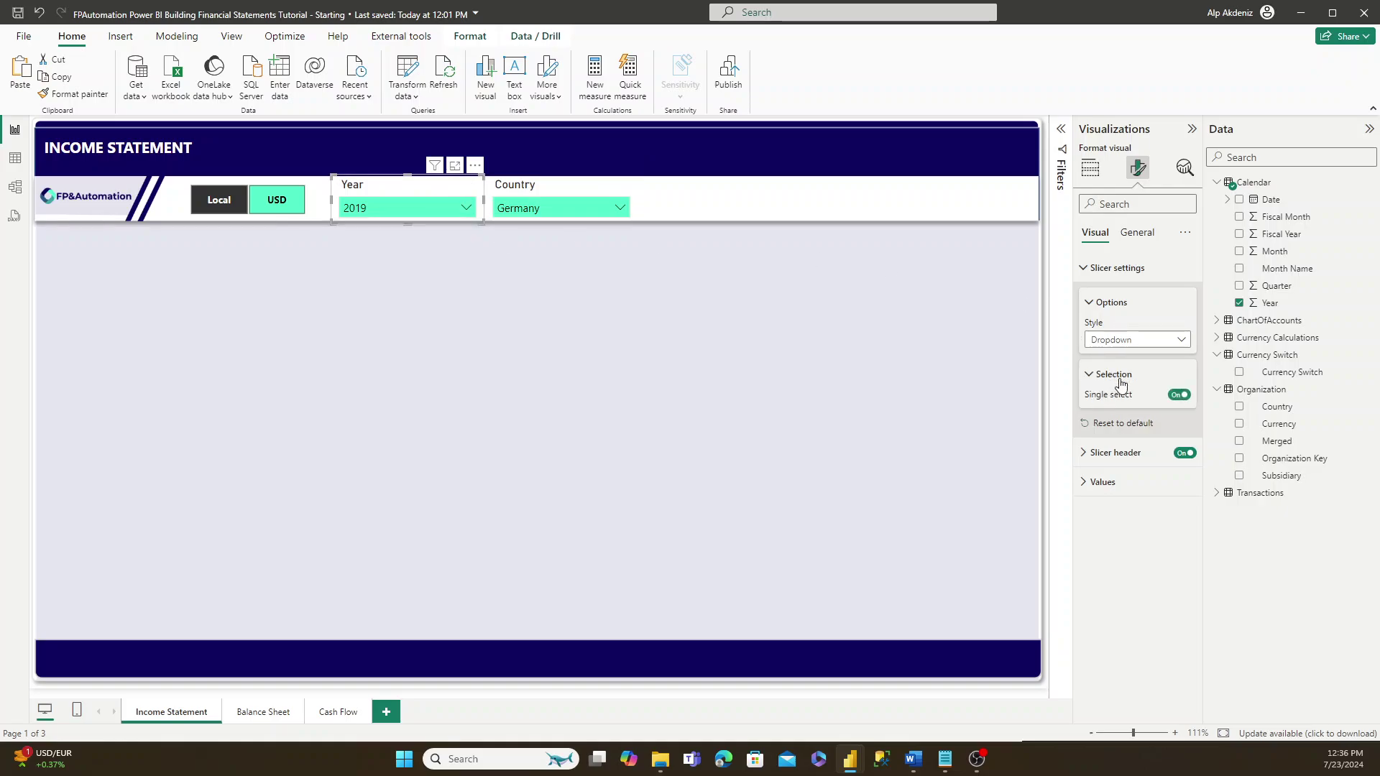
left_click(1178, 395)
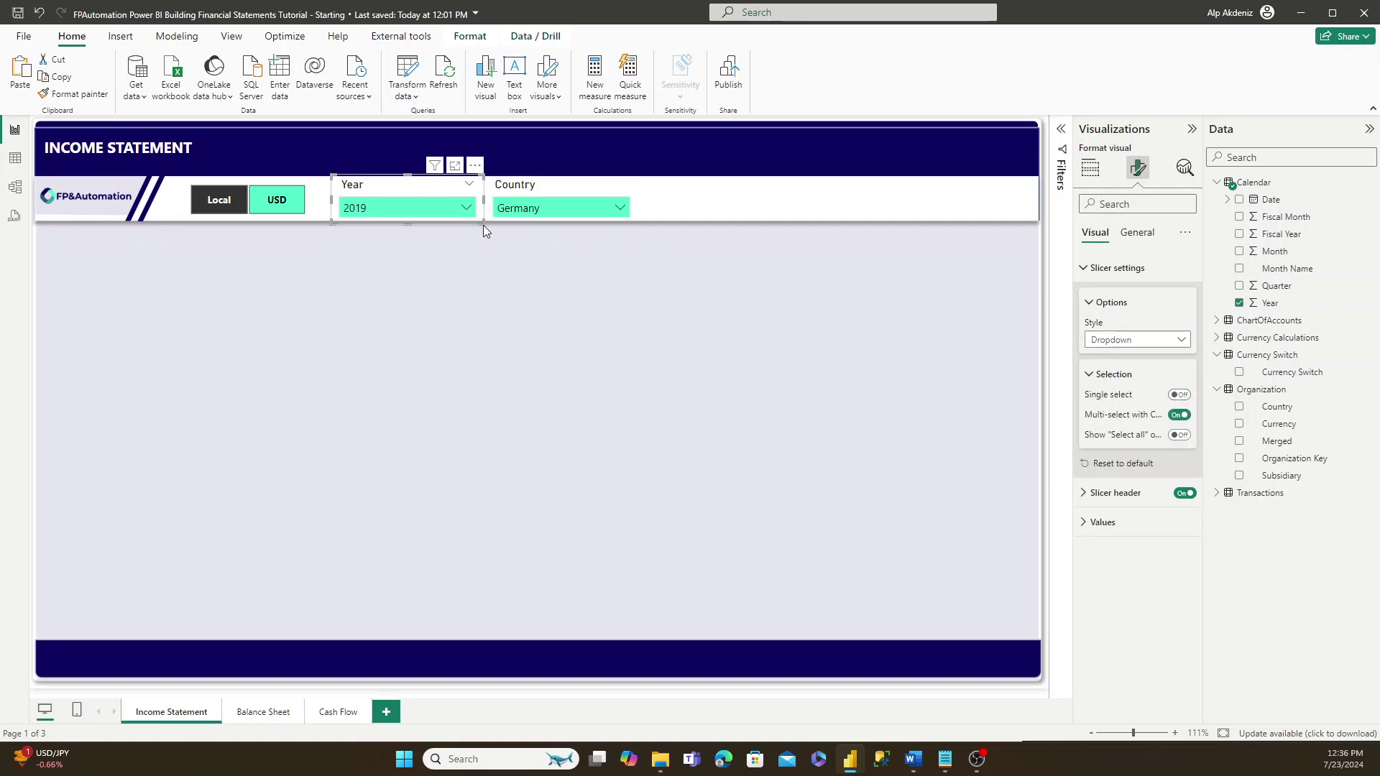
left_click(403, 209)
left_click(377, 249)
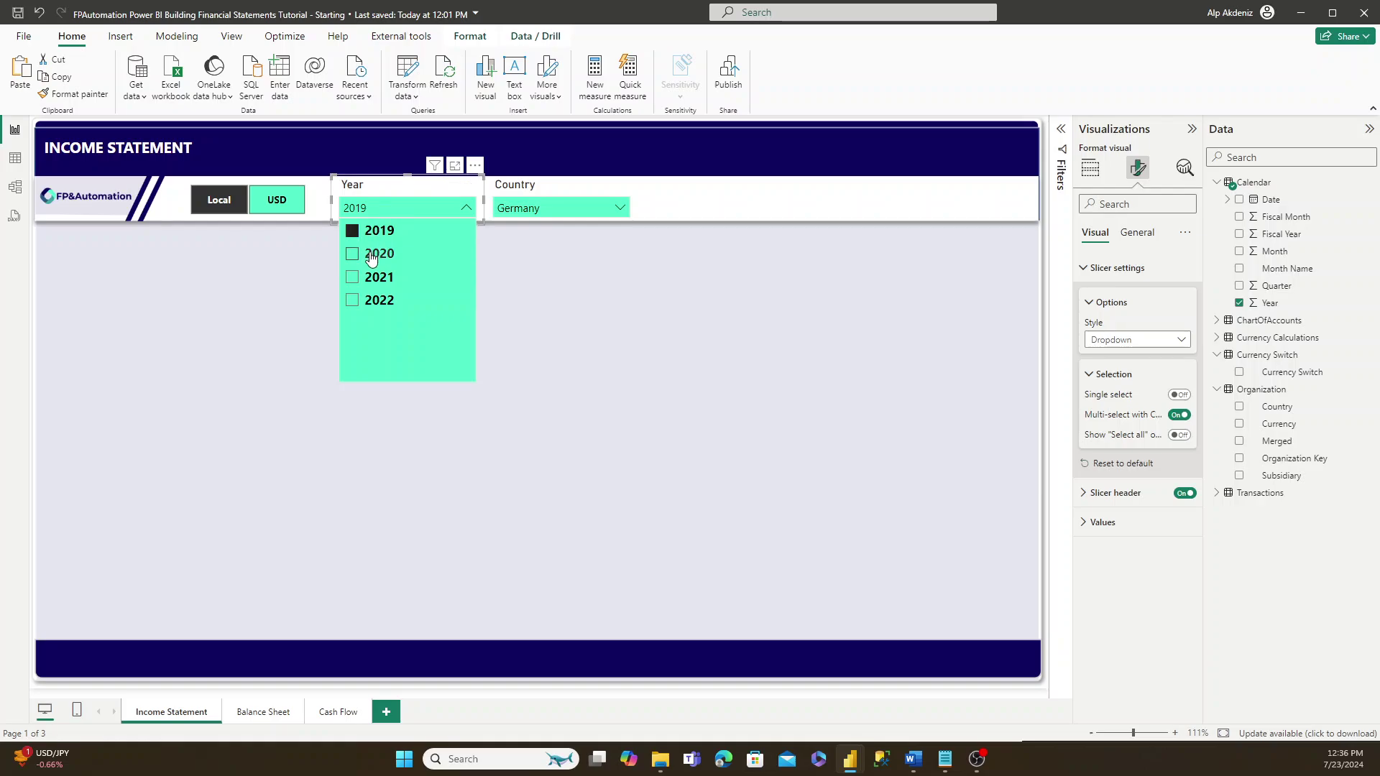
- Turn off single select for the country slicer and clear its Germany selection
left_click(542, 190)
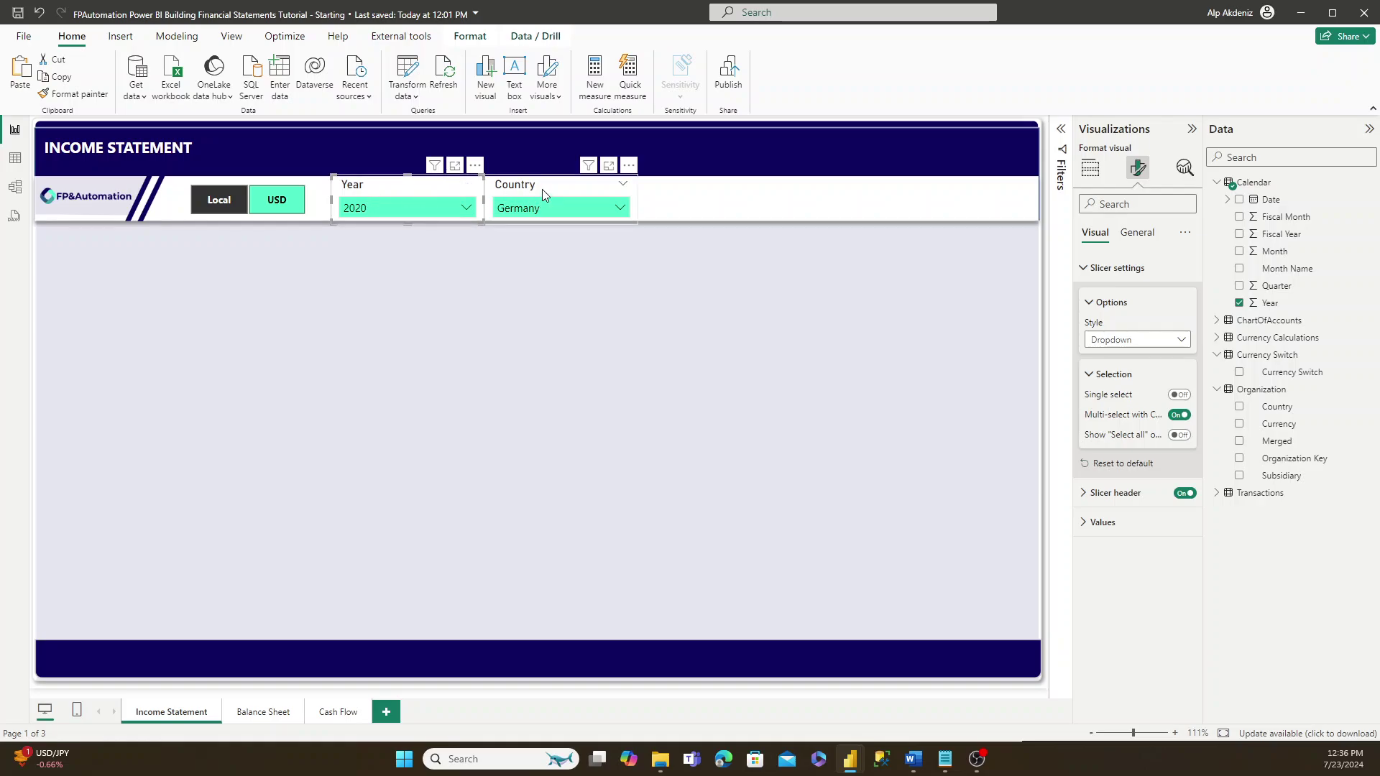
left_click(1179, 394)
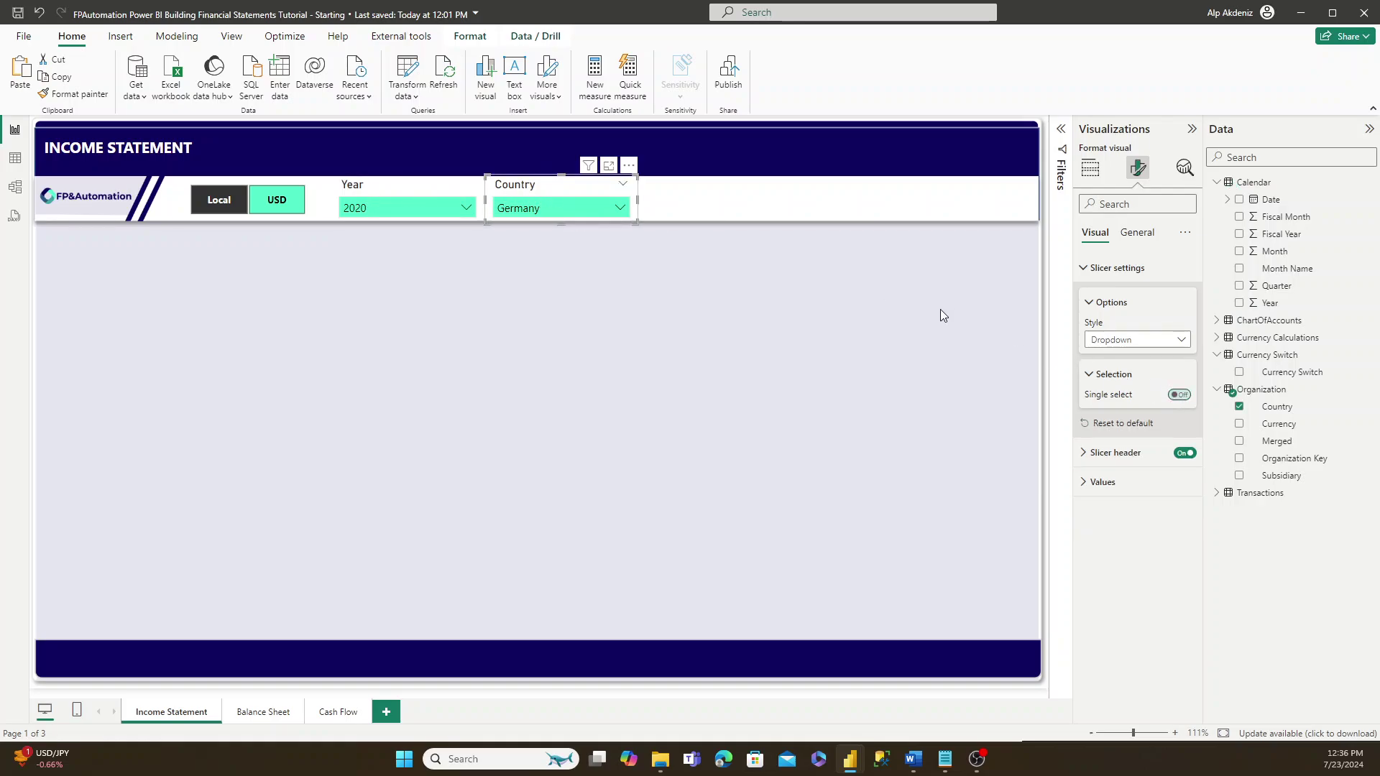
left_click(560, 208)
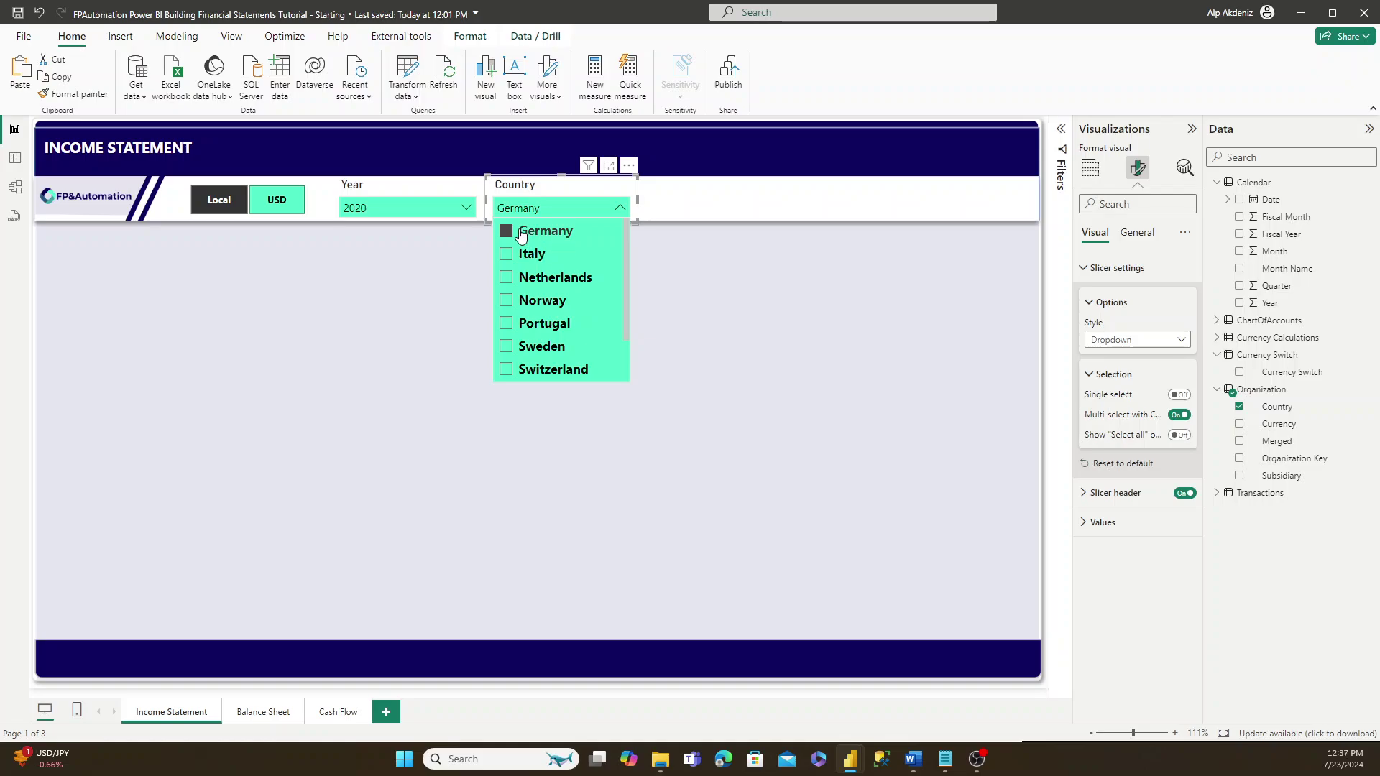
left_click(520, 232)
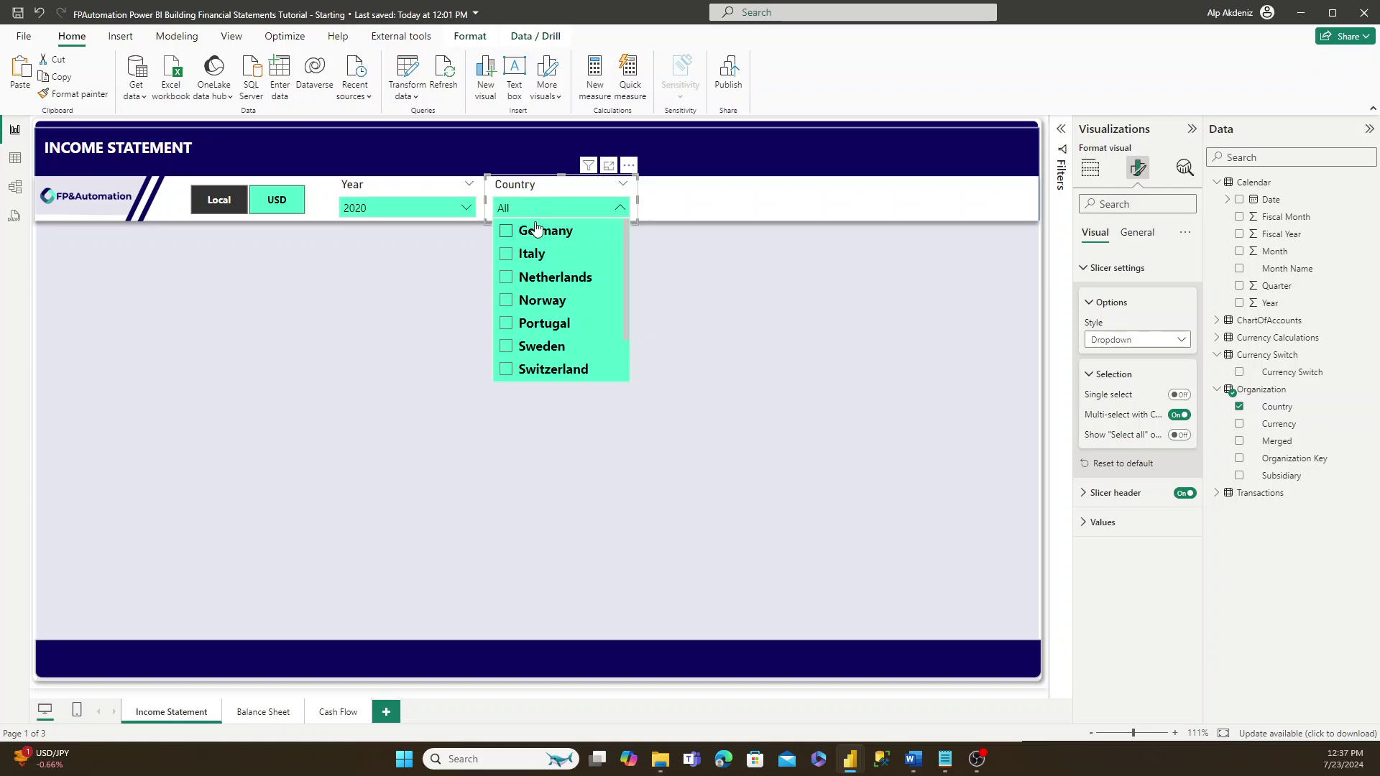
- Turn on the "Select all" option for the country slicer and check it in the slicer's list
left_click(1179, 435)
left_click(570, 210)
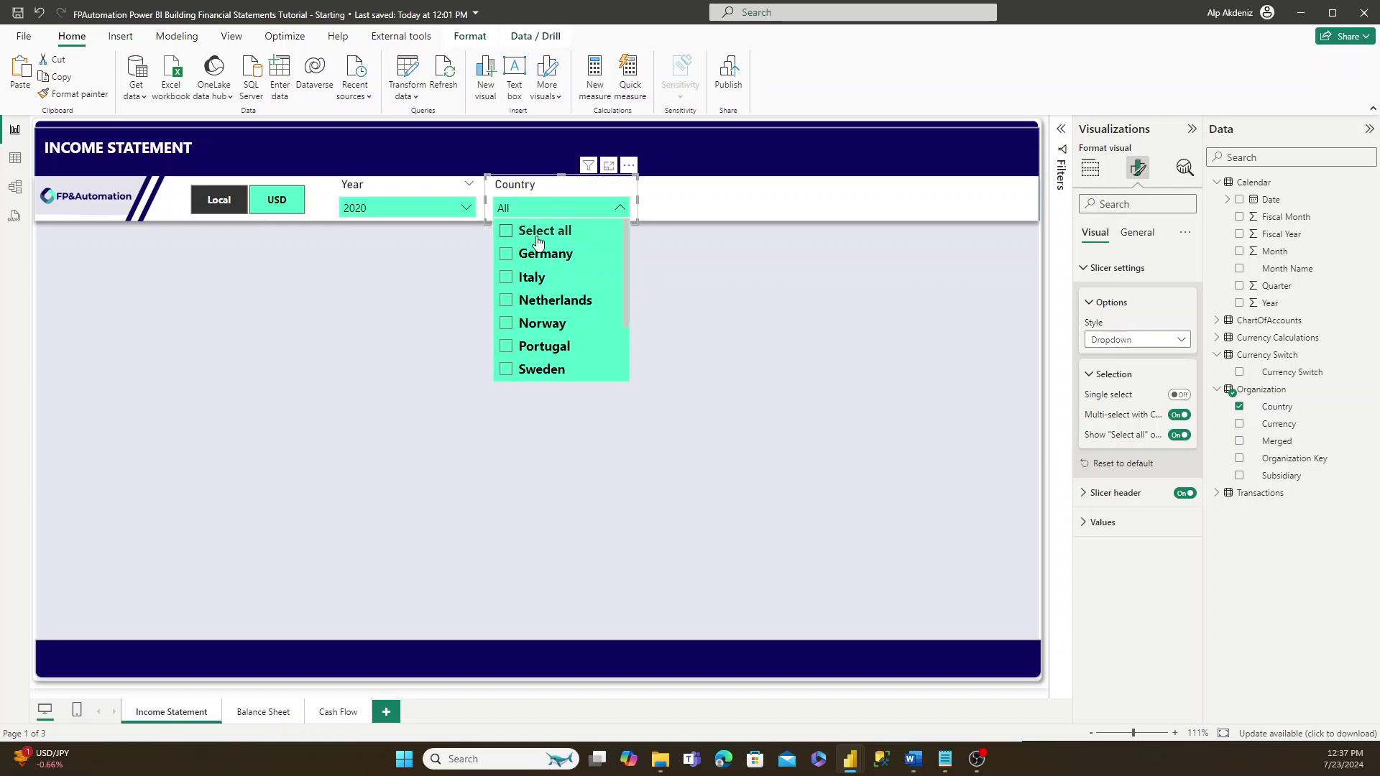
scroll(538, 242, "down", 1)
scroll(538, 241, "up", 1)
left_click(541, 186)
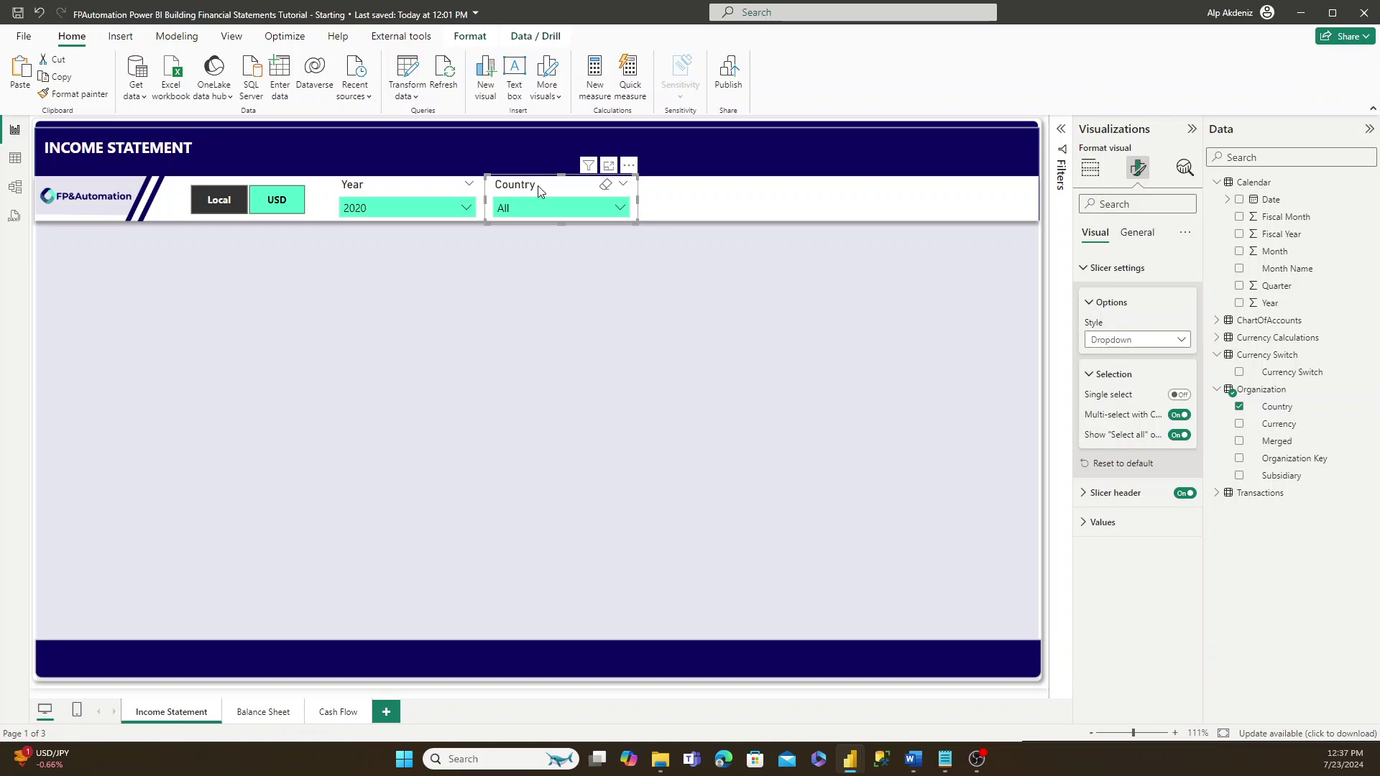
- Duplicate the country slicer, place the copy beside it and replace its Country field with Month Name from the Calendar table
key("ctrl+c")
key("ctrl+v")
left_click_drag(537, 186, 678, 185)
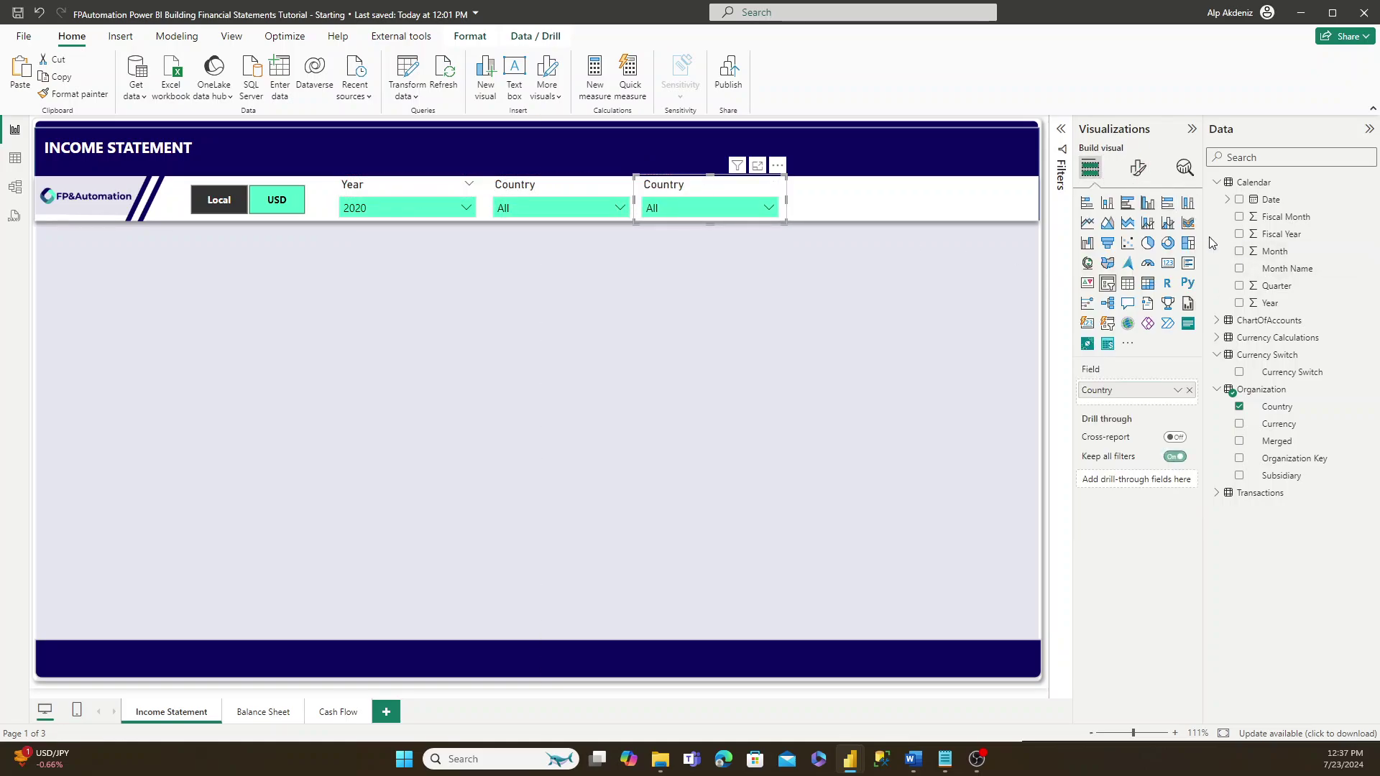
left_click_drag(1265, 269, 1150, 385)
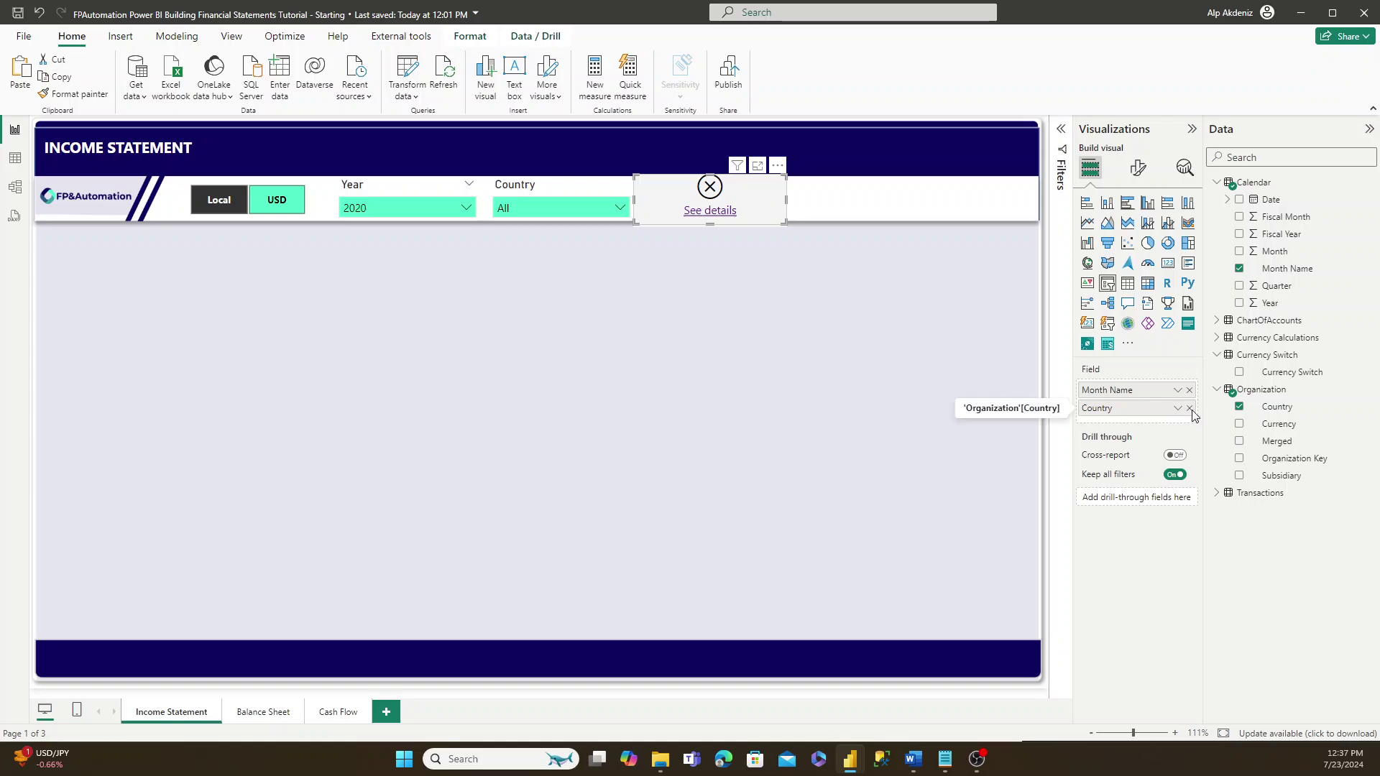
left_click(1189, 409)
left_click(721, 207)
scroll(692, 283, "down", 3)
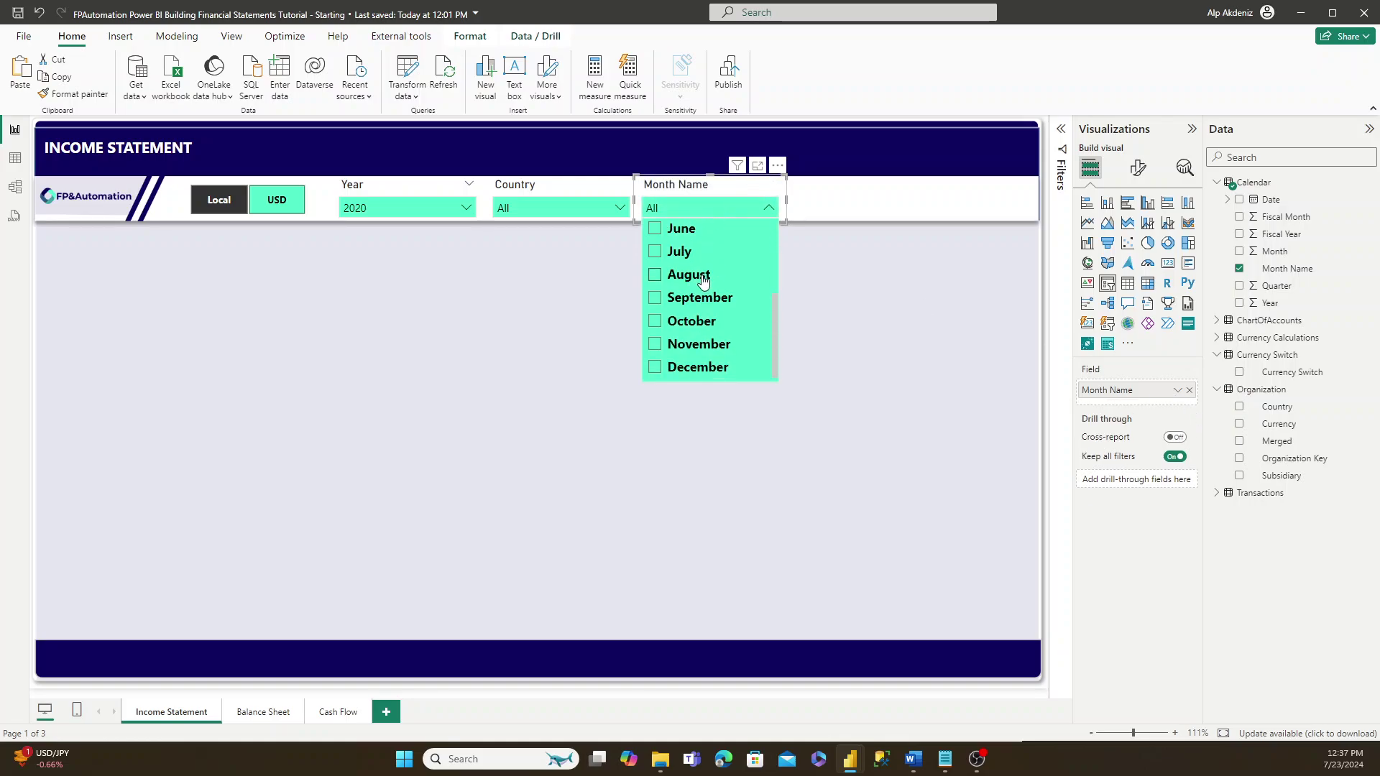
scroll(693, 283, "up", 3)
left_click(683, 185)
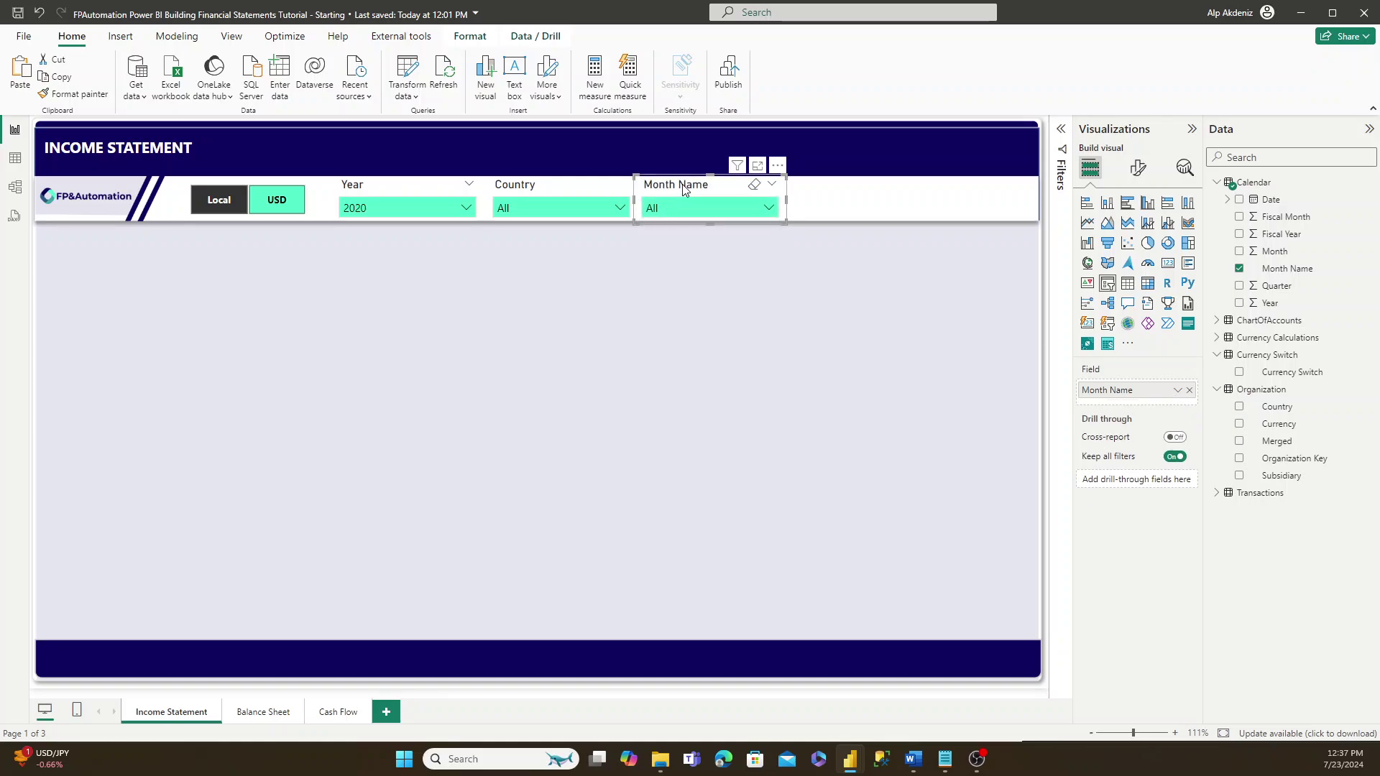
- Duplicate the Month Name slicer, place the copy beside it and replace its field with Statement from the ChartOfAccounts table
key("ctrl+c")
key("ctrl+v")
left_click_drag(675, 187, 822, 188)
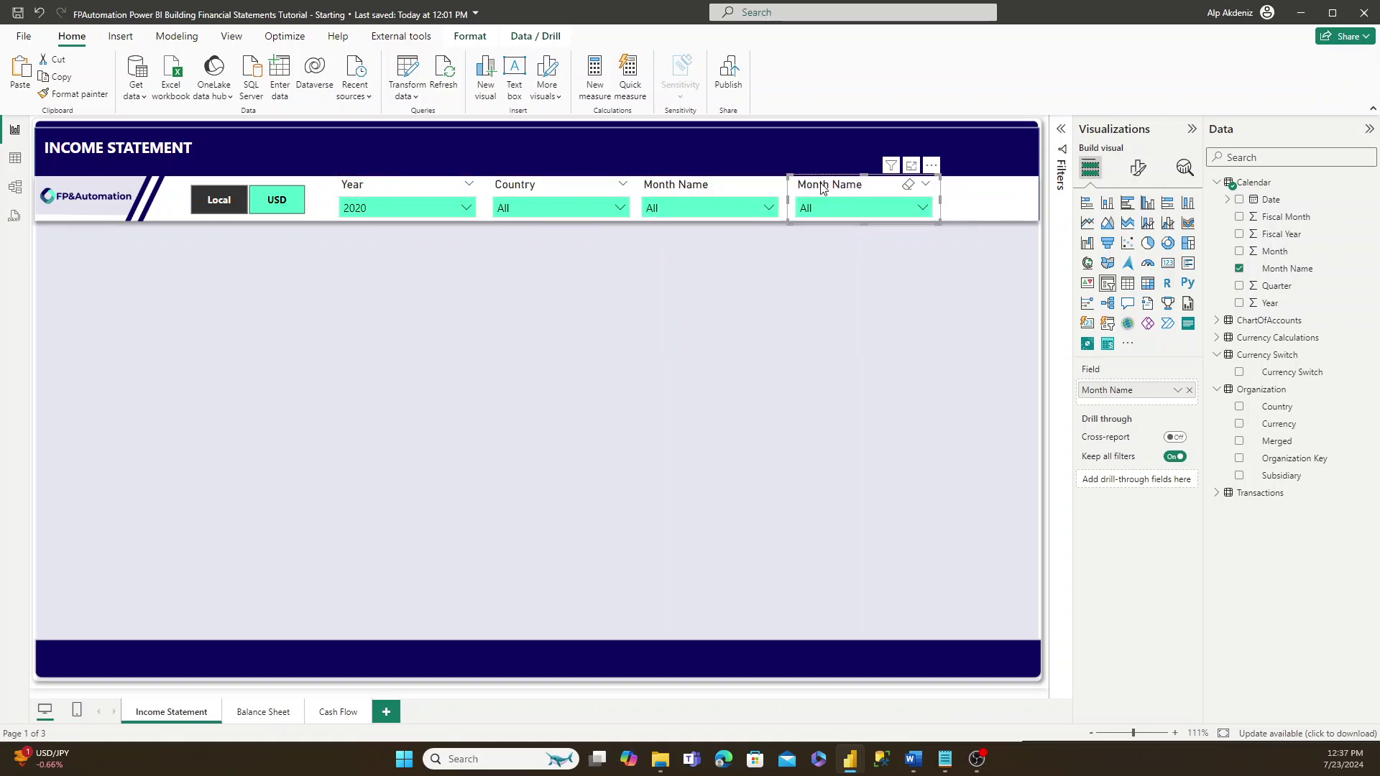
left_click(1219, 321)
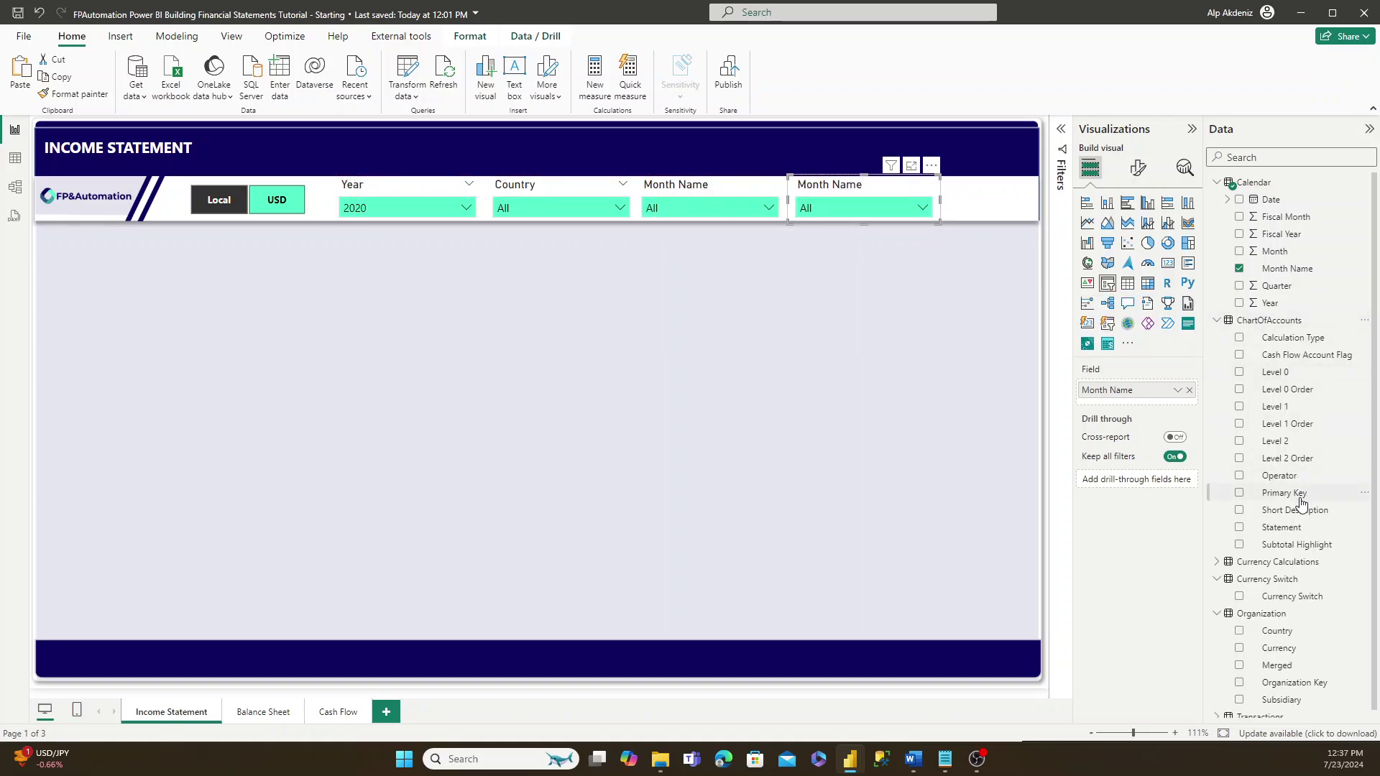
left_click_drag(1289, 534, 1157, 392)
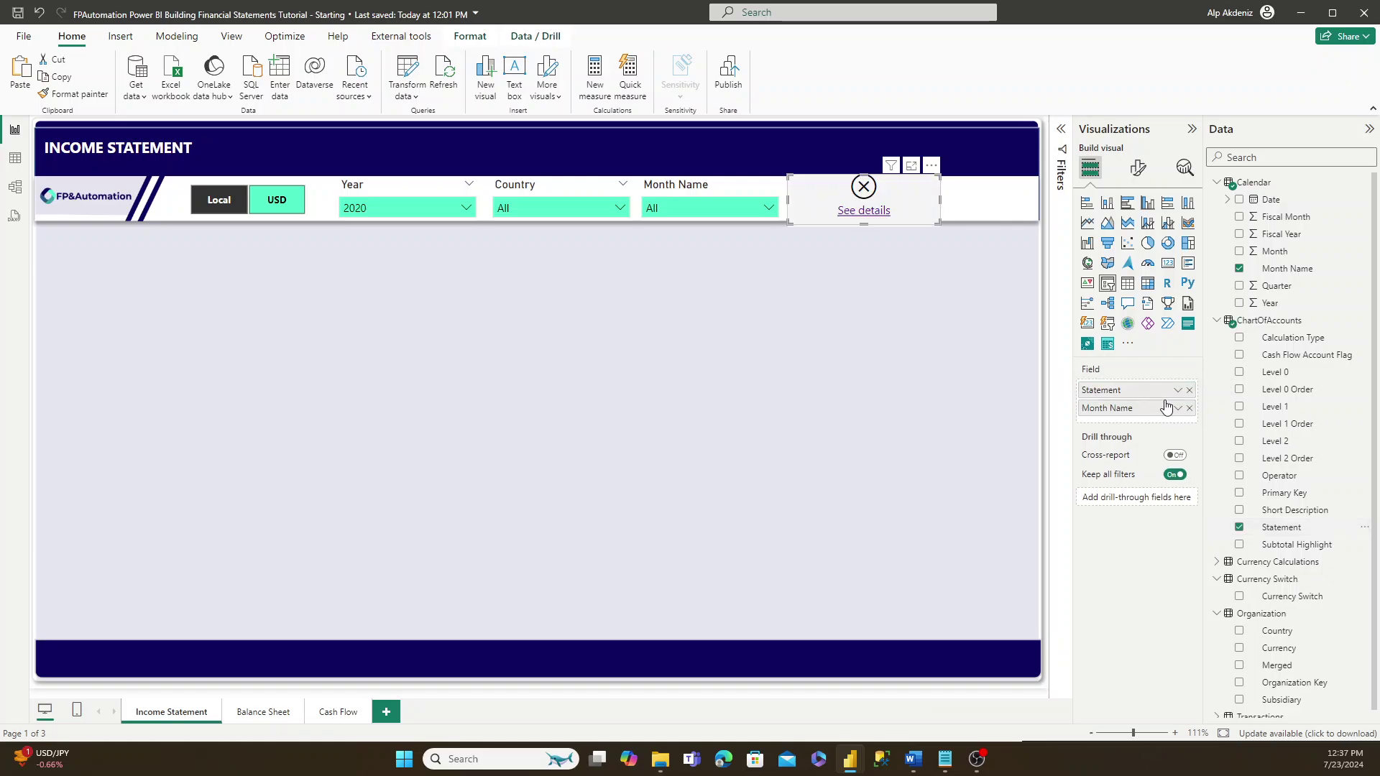
left_click(1190, 405)
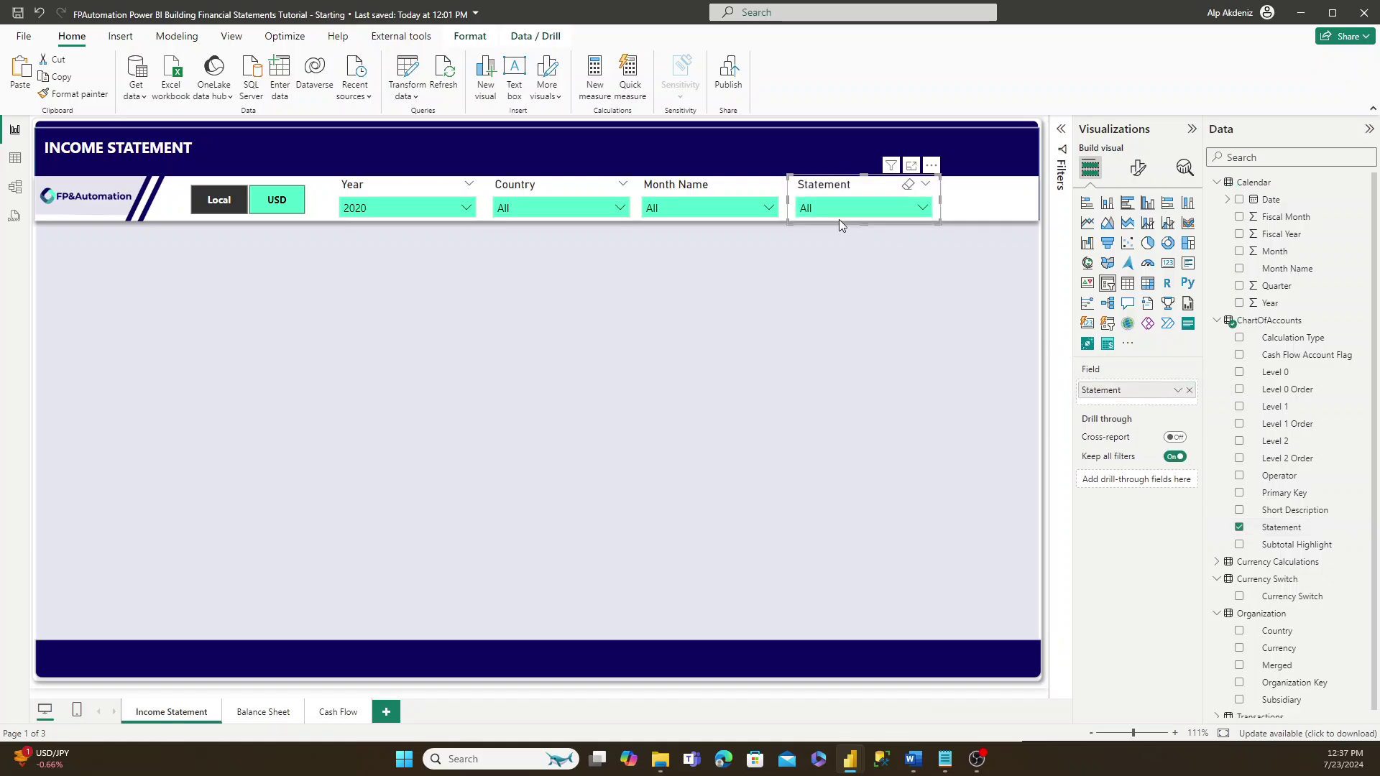
- Change the Statement slicer's header title to "Financial Statement"
left_click(1137, 167)
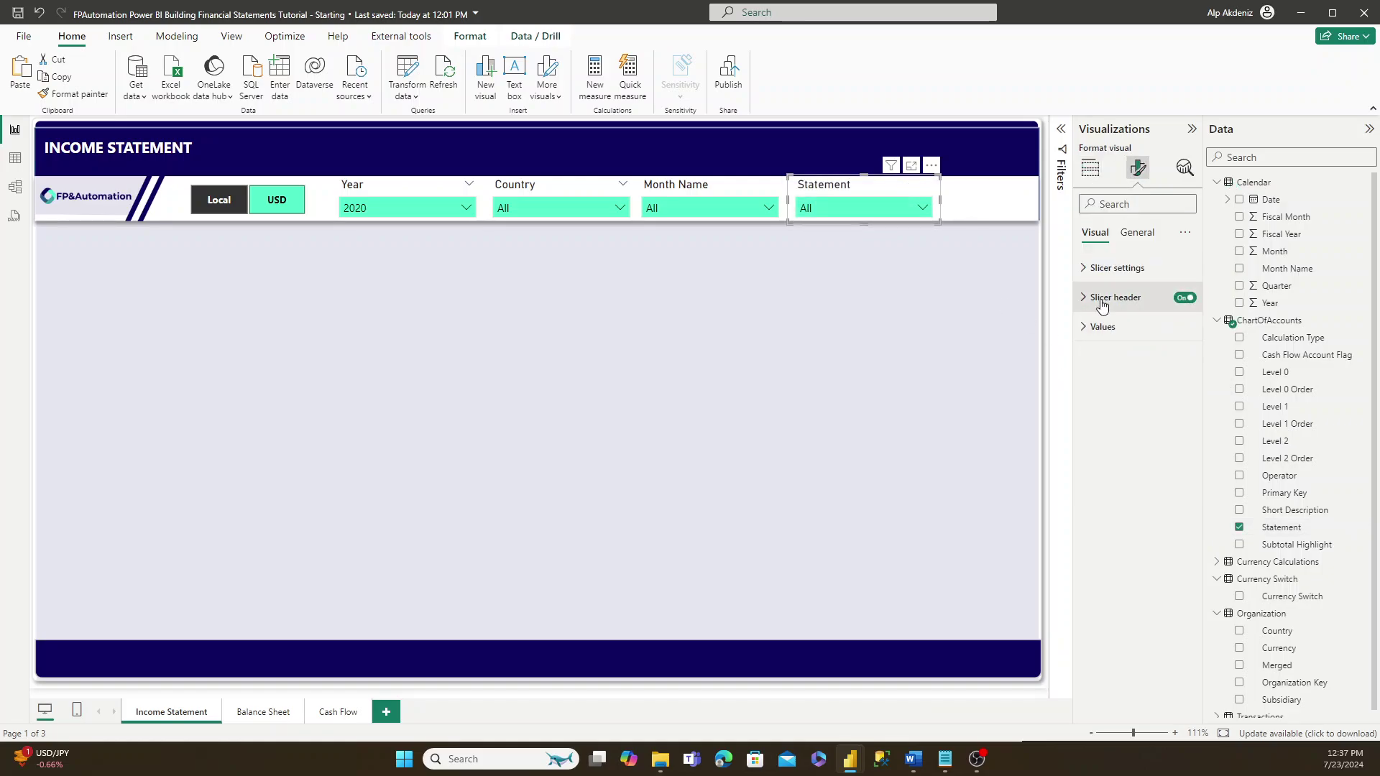
left_click(1103, 299)
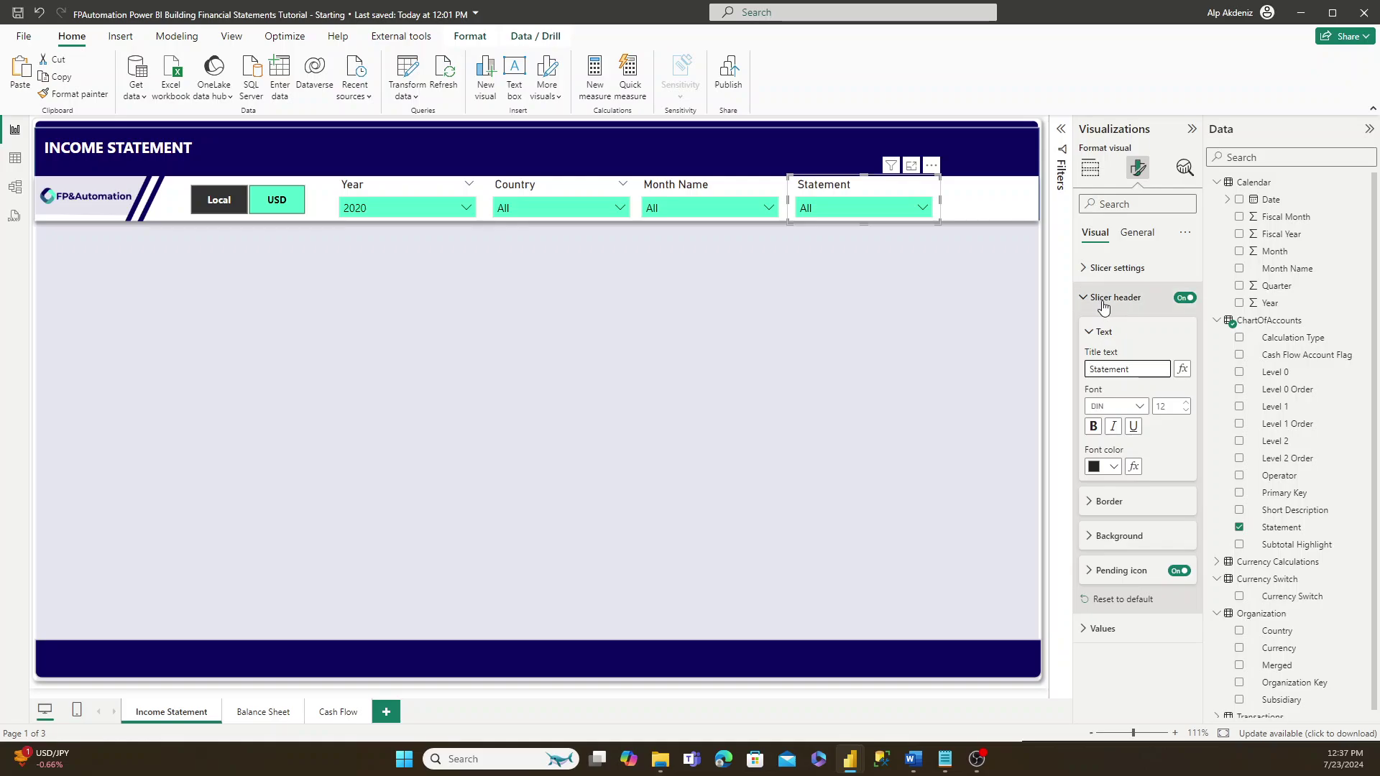
left_click(1093, 364)
type("Financial")
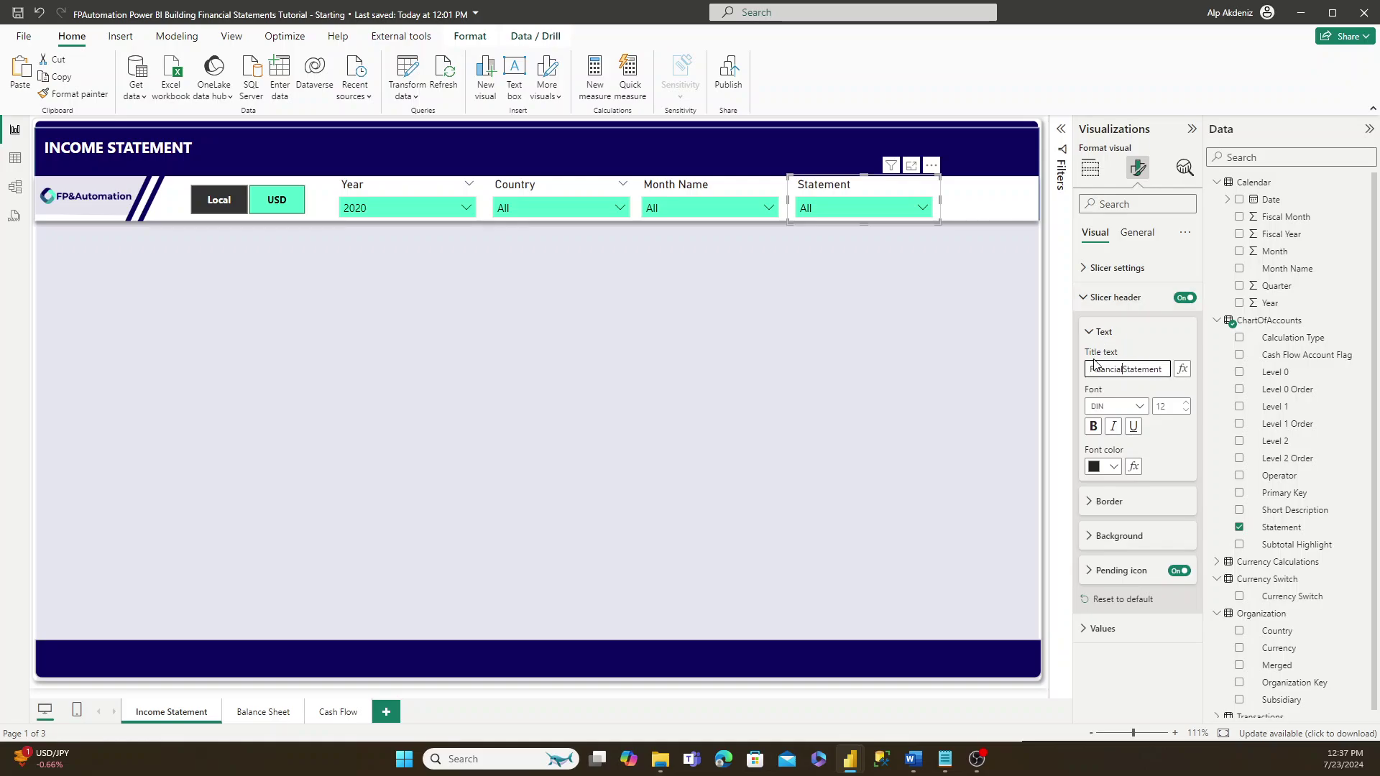
key("Return")
- Turn on single select for the Financial Statement slicer and choose Income Statement in it
left_click(1114, 268)
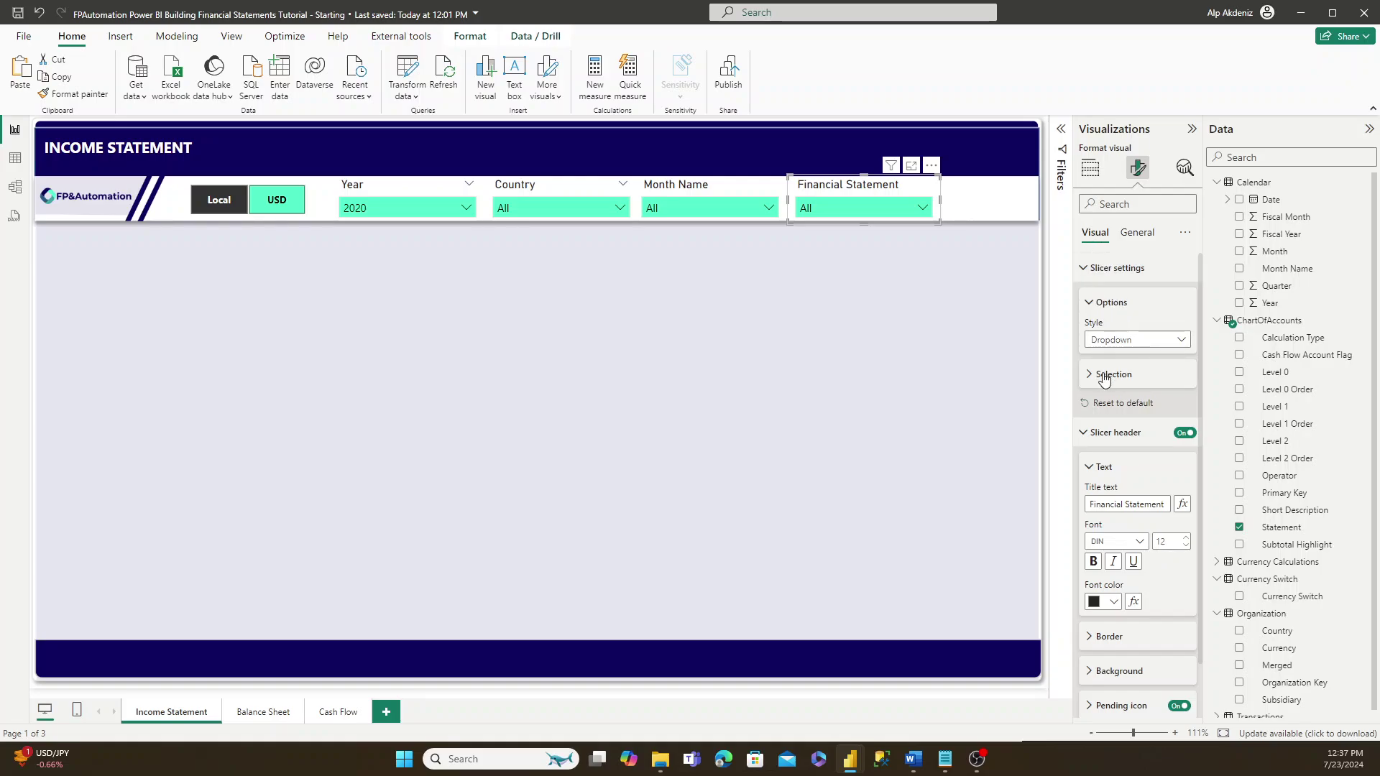
left_click(1110, 340)
left_click(1110, 341)
left_click(1110, 377)
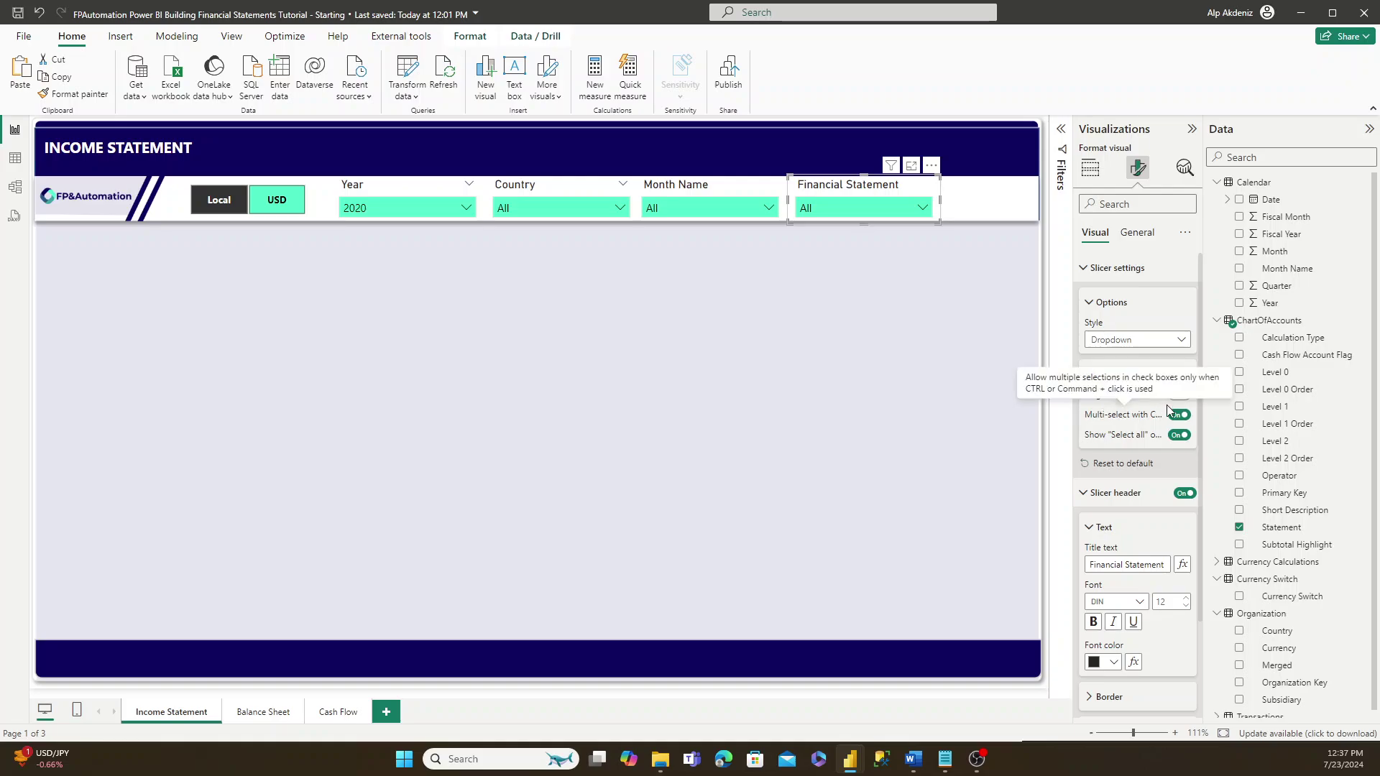
left_click(1179, 395)
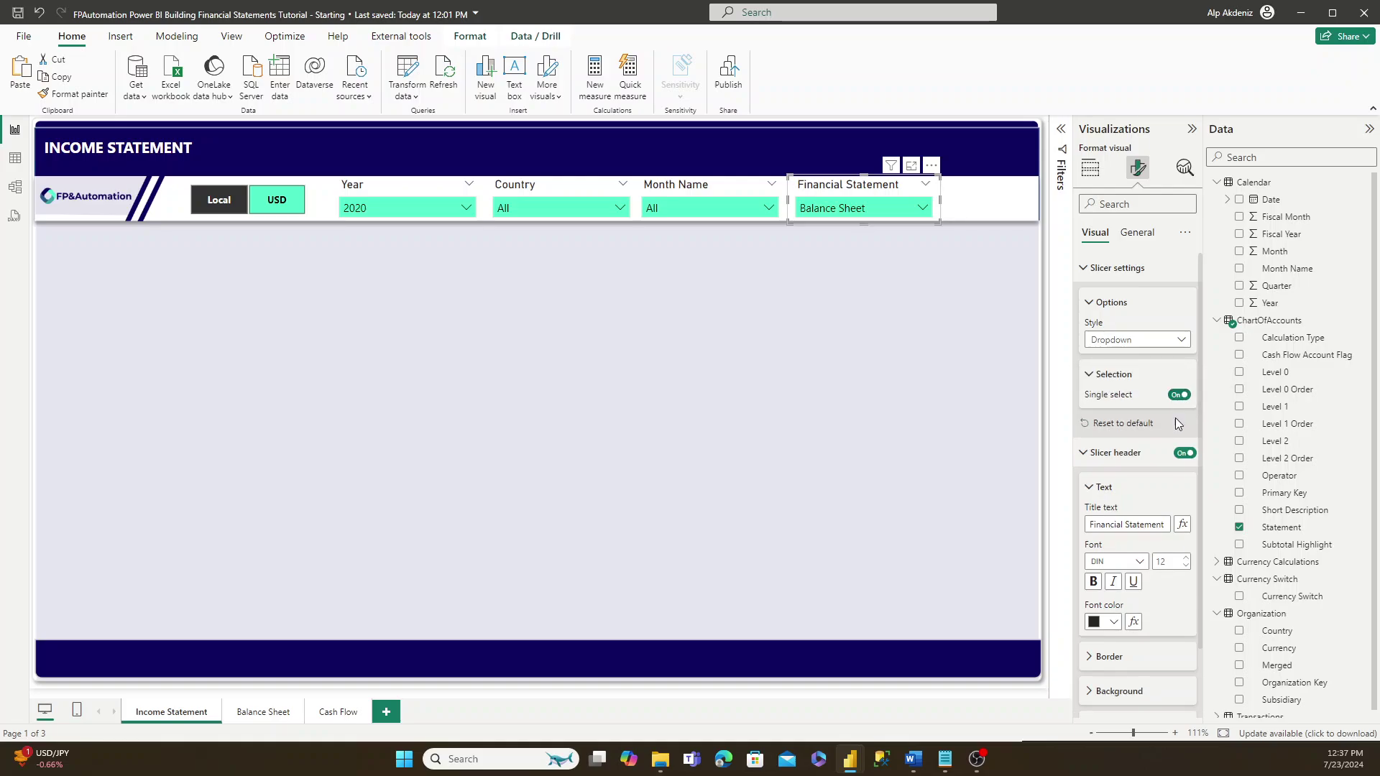
left_click(845, 210)
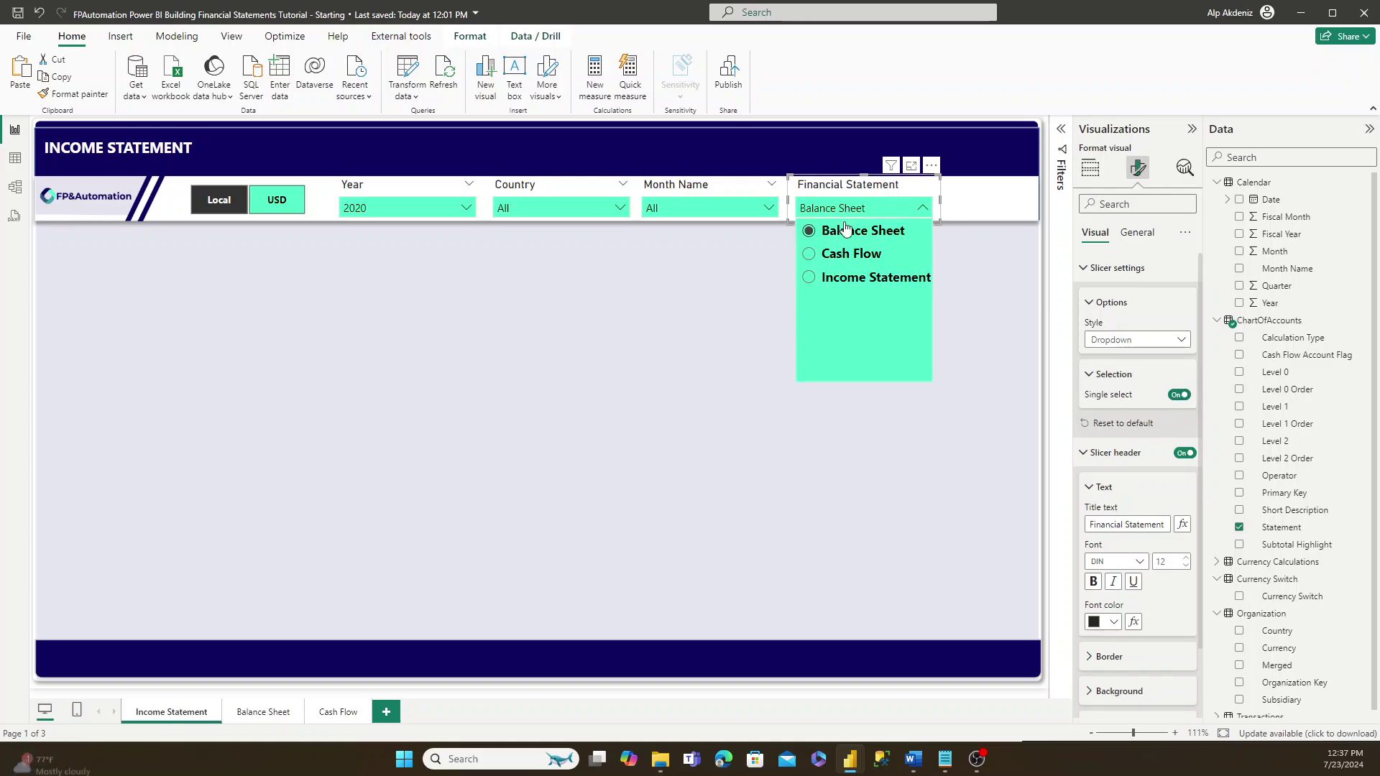
left_click(834, 277)
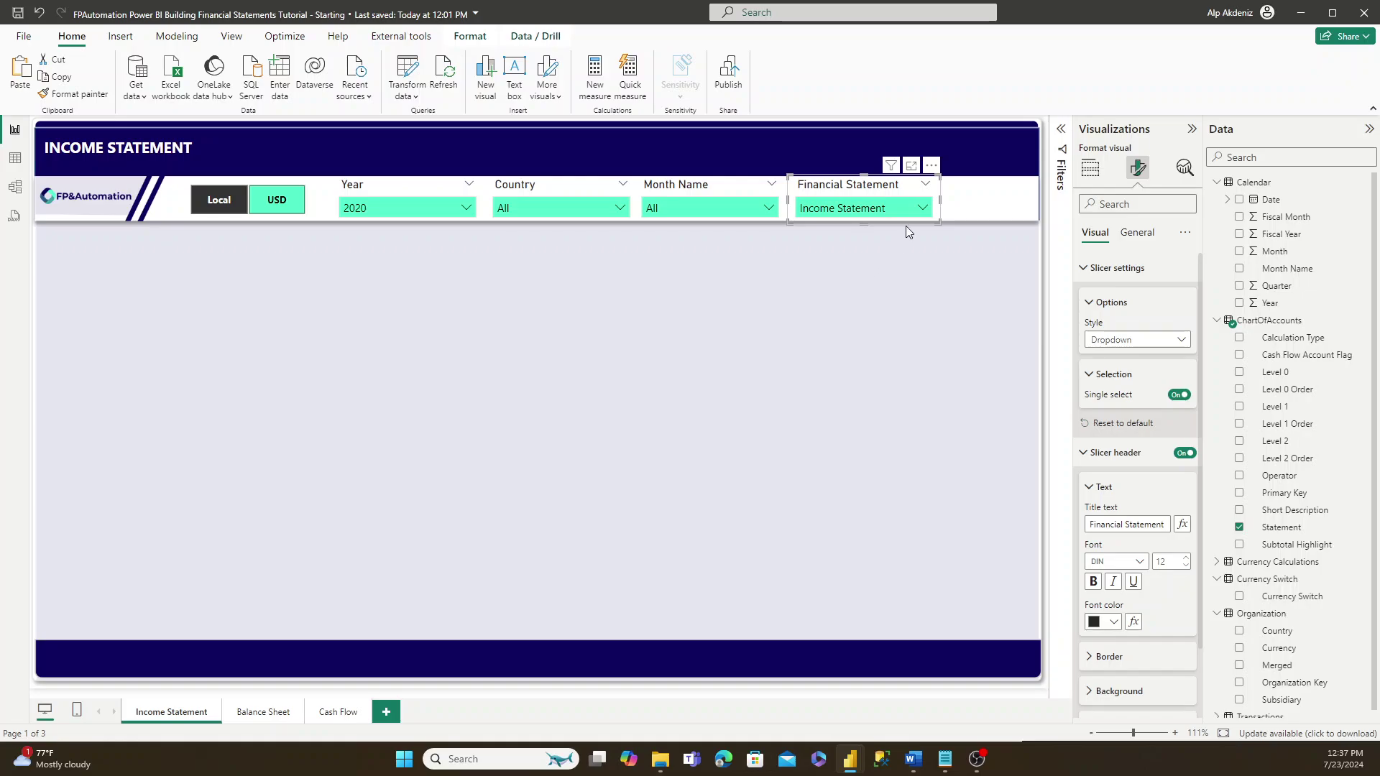
left_click(1058, 170)
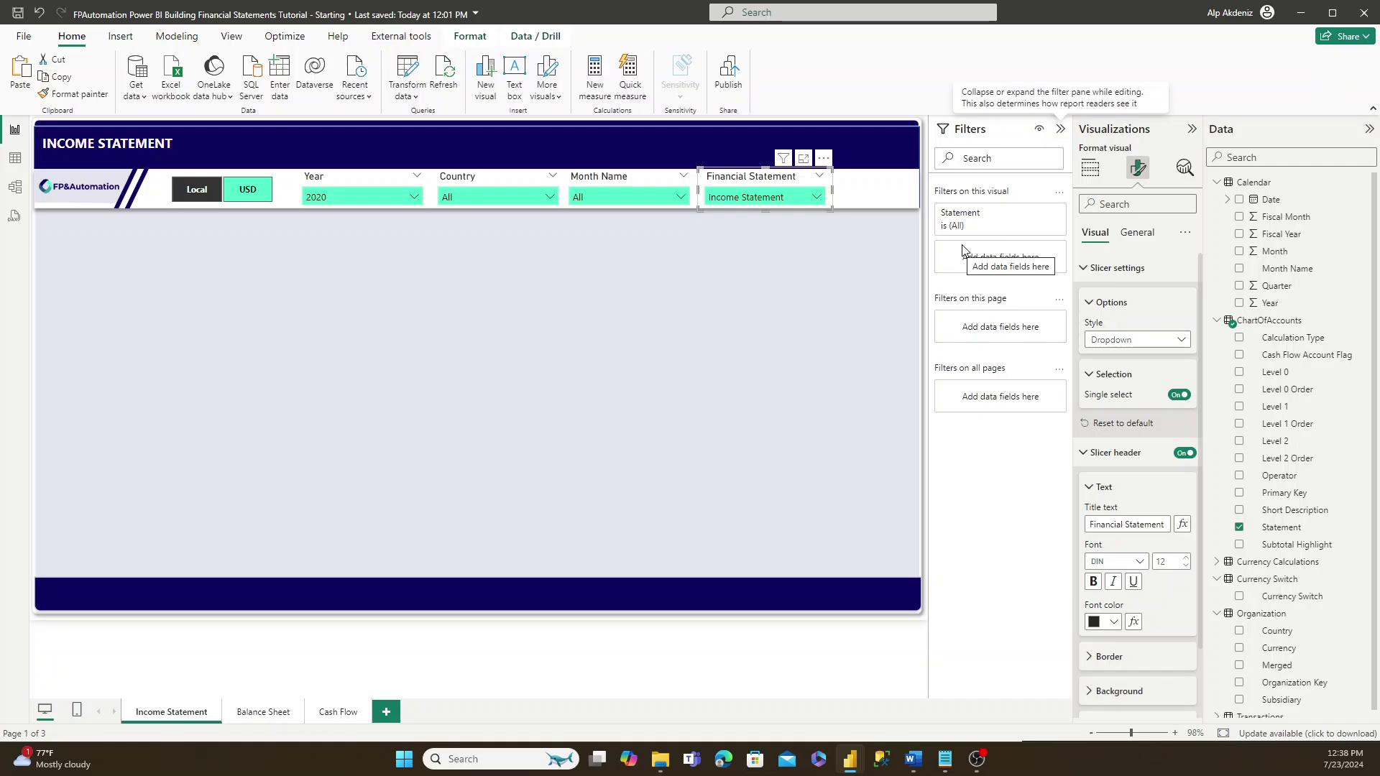
left_click(756, 197)
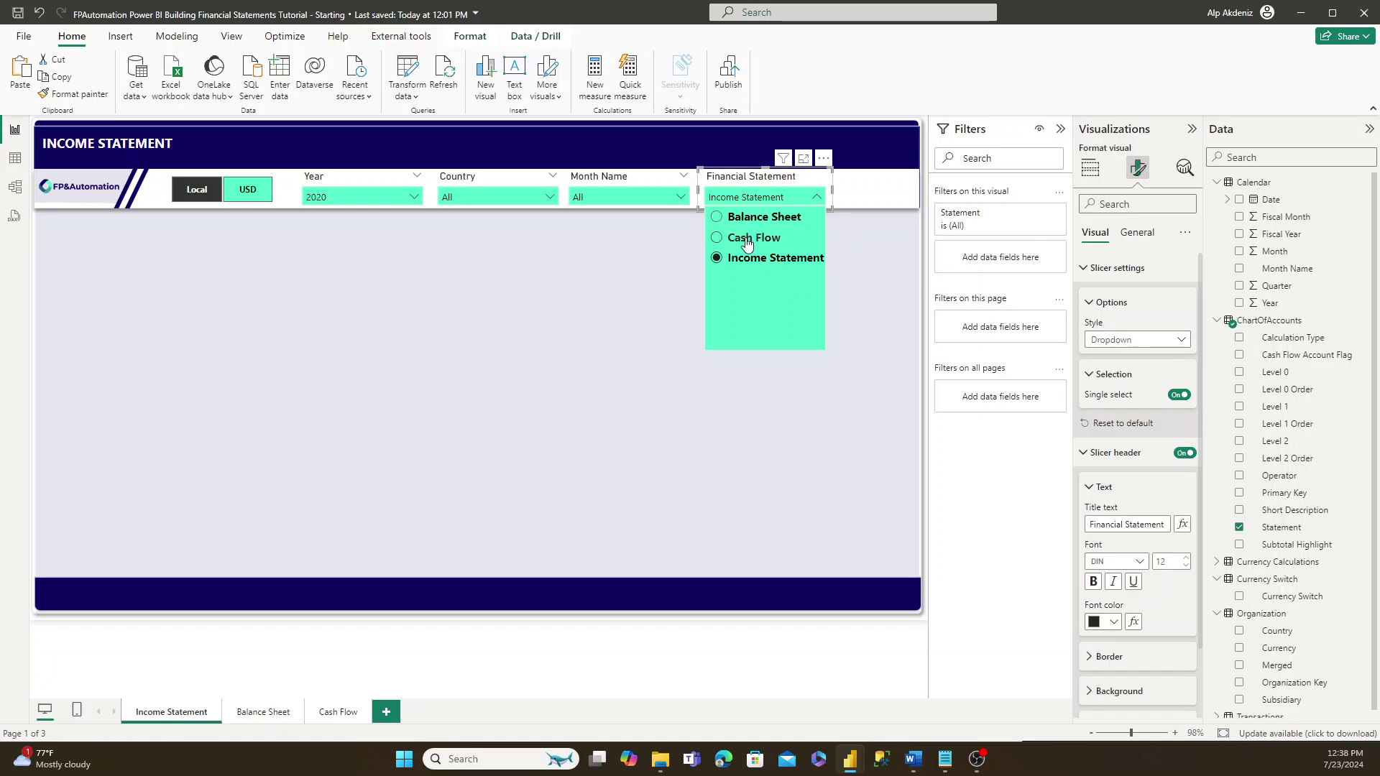
left_click(757, 199)
left_click(1059, 129)
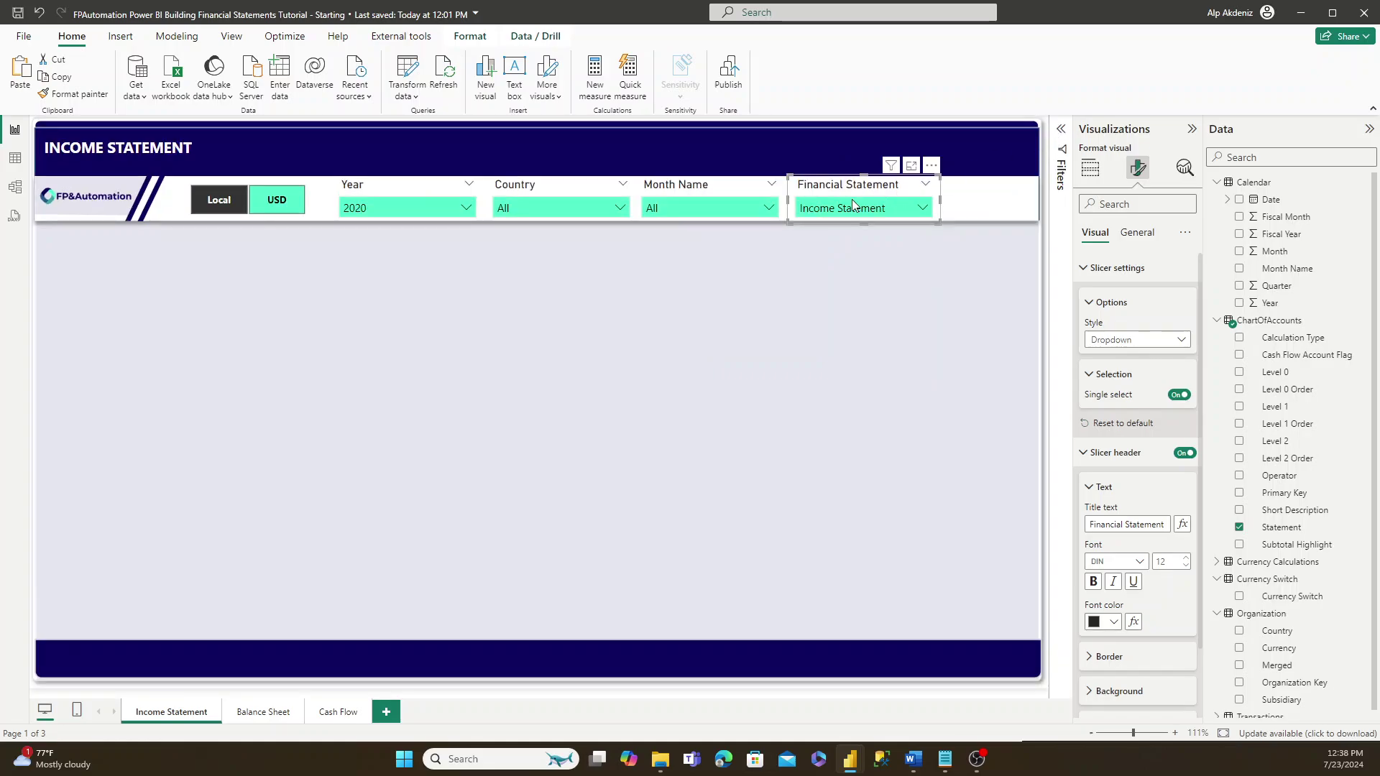
left_click(1061, 131)
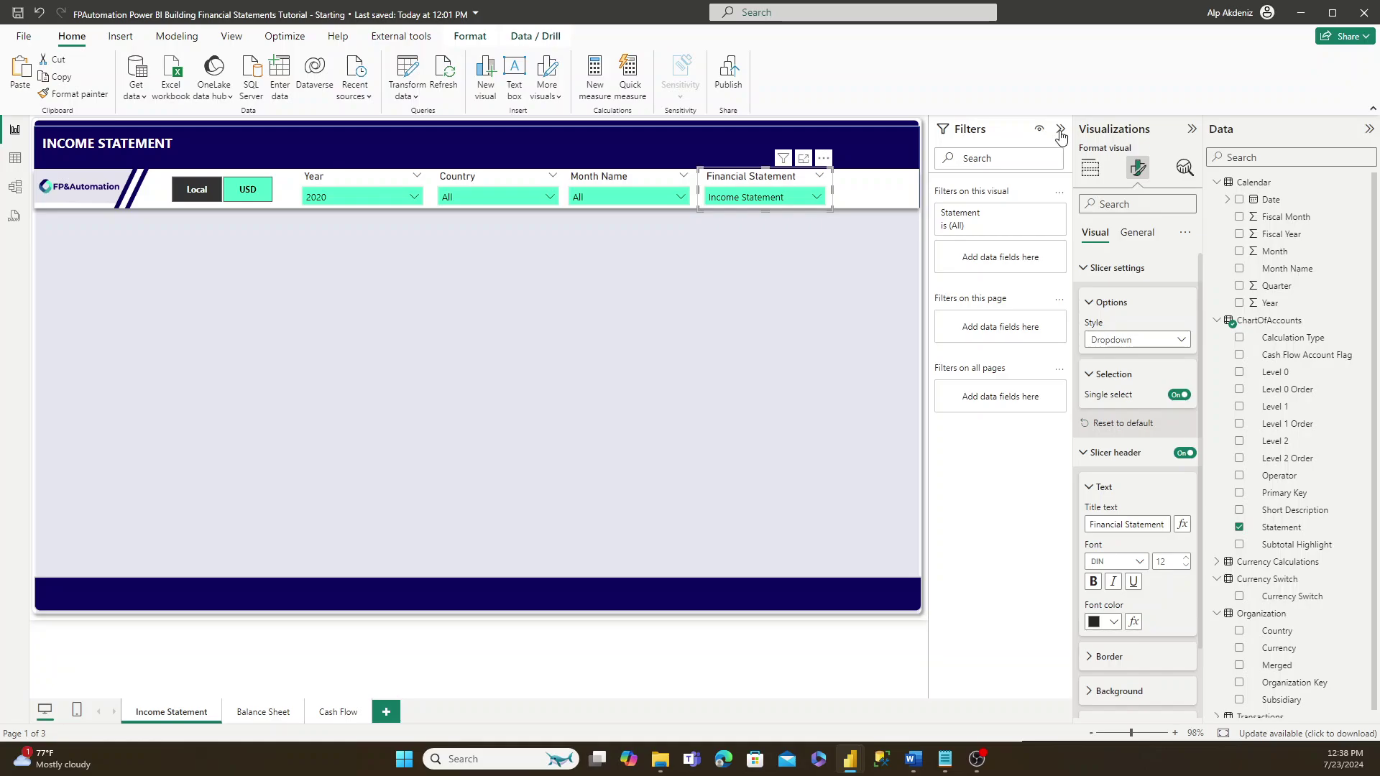
left_click(1060, 131)
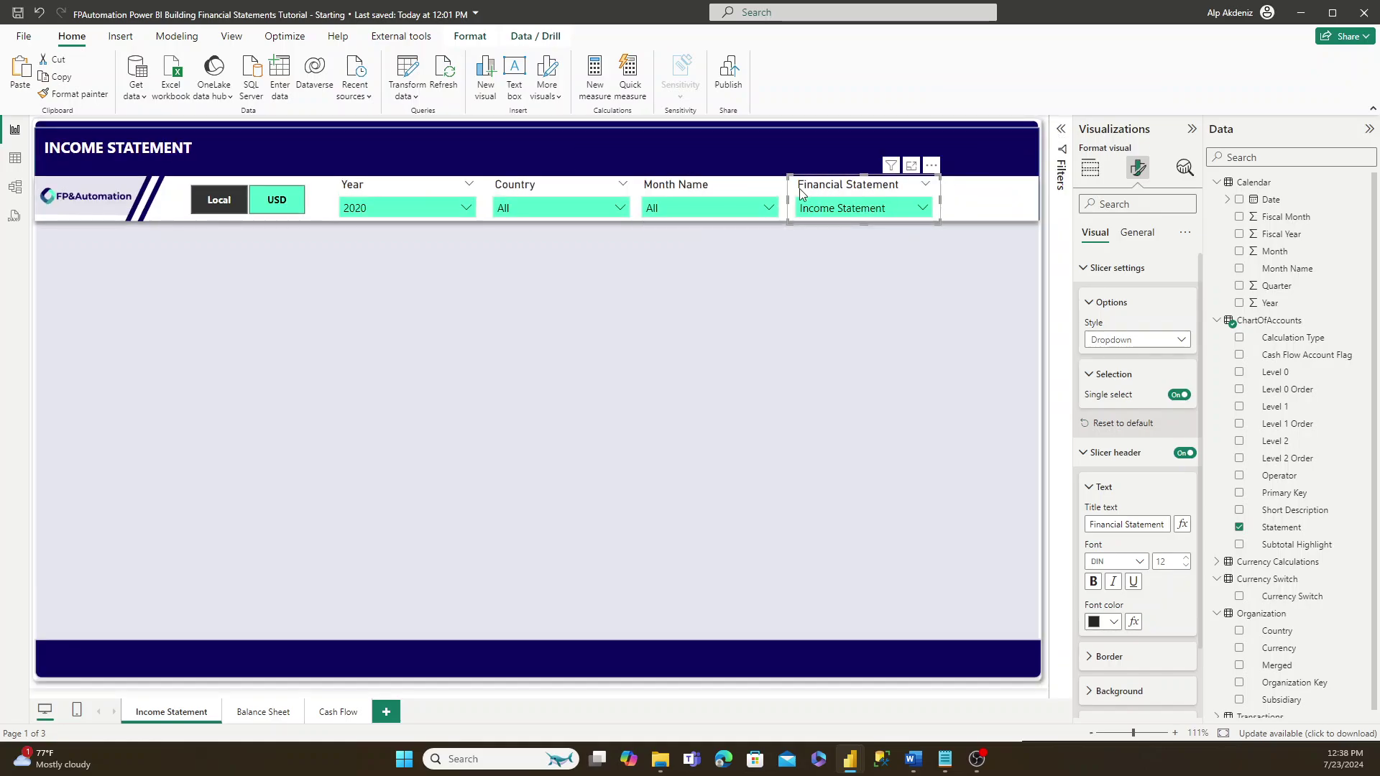
- Deselect the slicer, collapse the open tables in the data list, and expand only Currency Calculations and Transactions
left_click(713, 289)
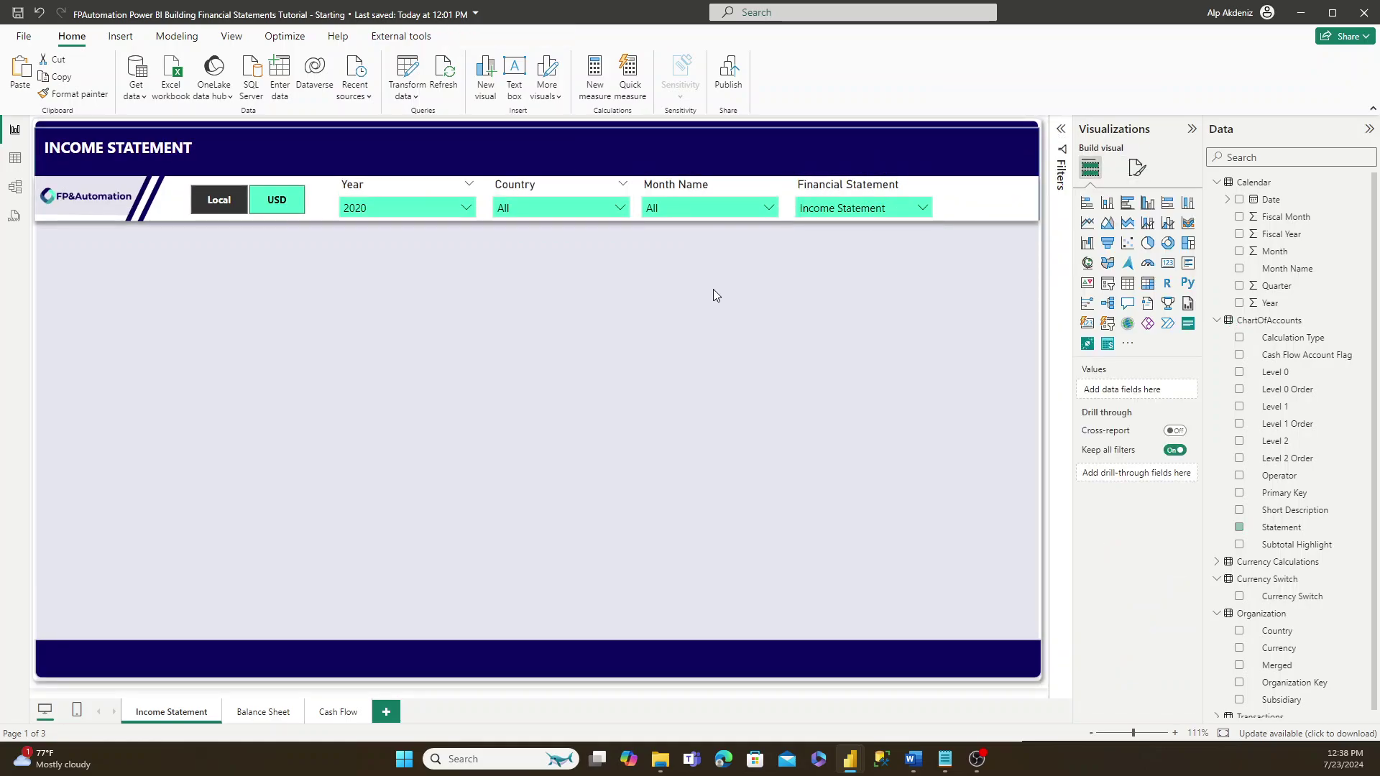
left_click(1217, 320)
left_click(1217, 182)
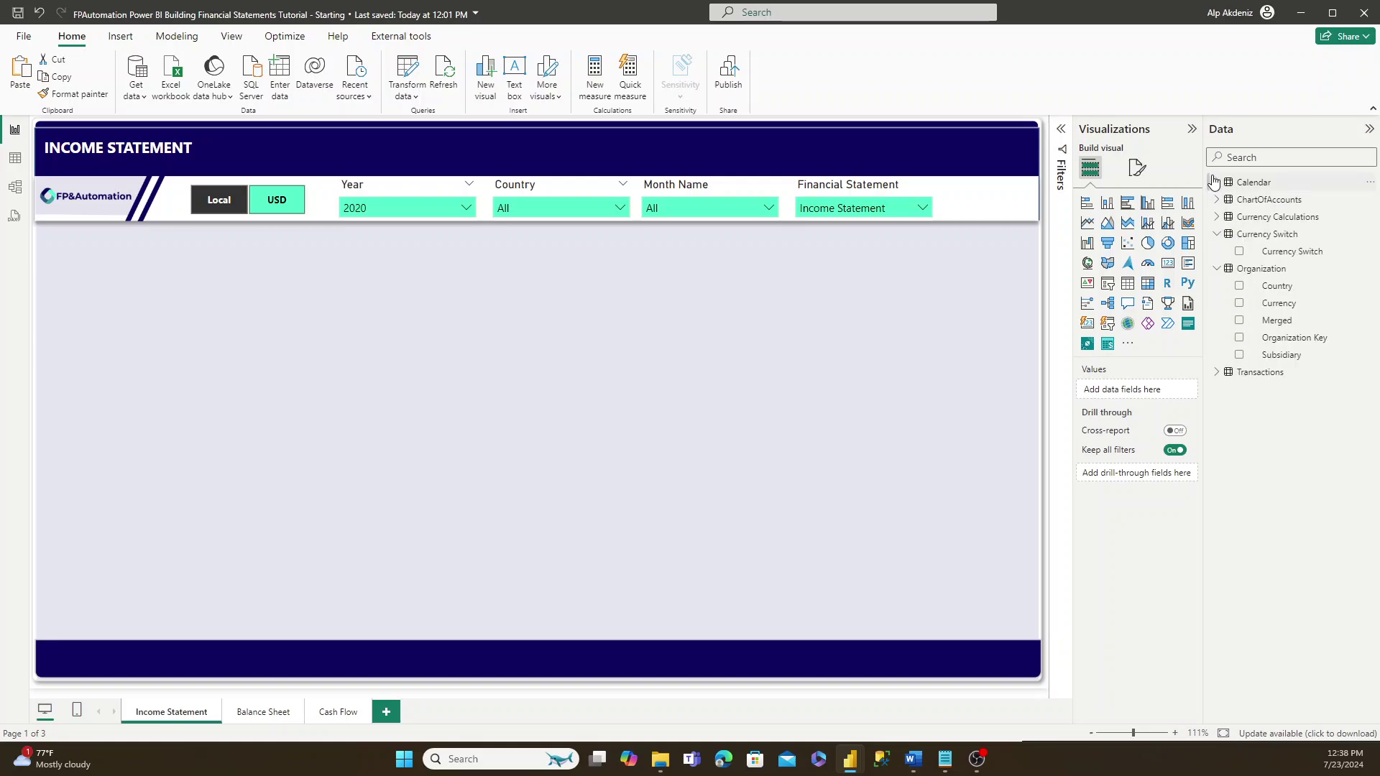
left_click(1217, 234)
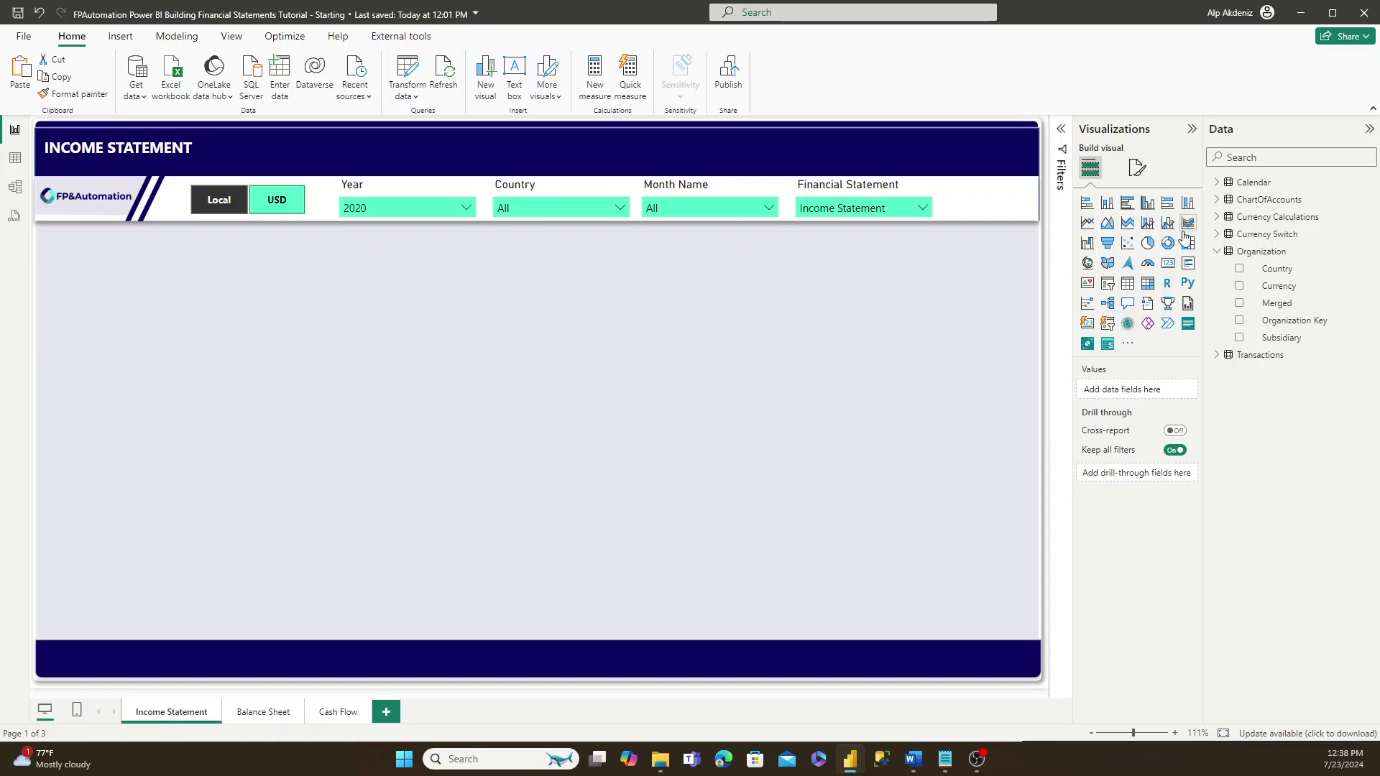
left_click(1218, 251)
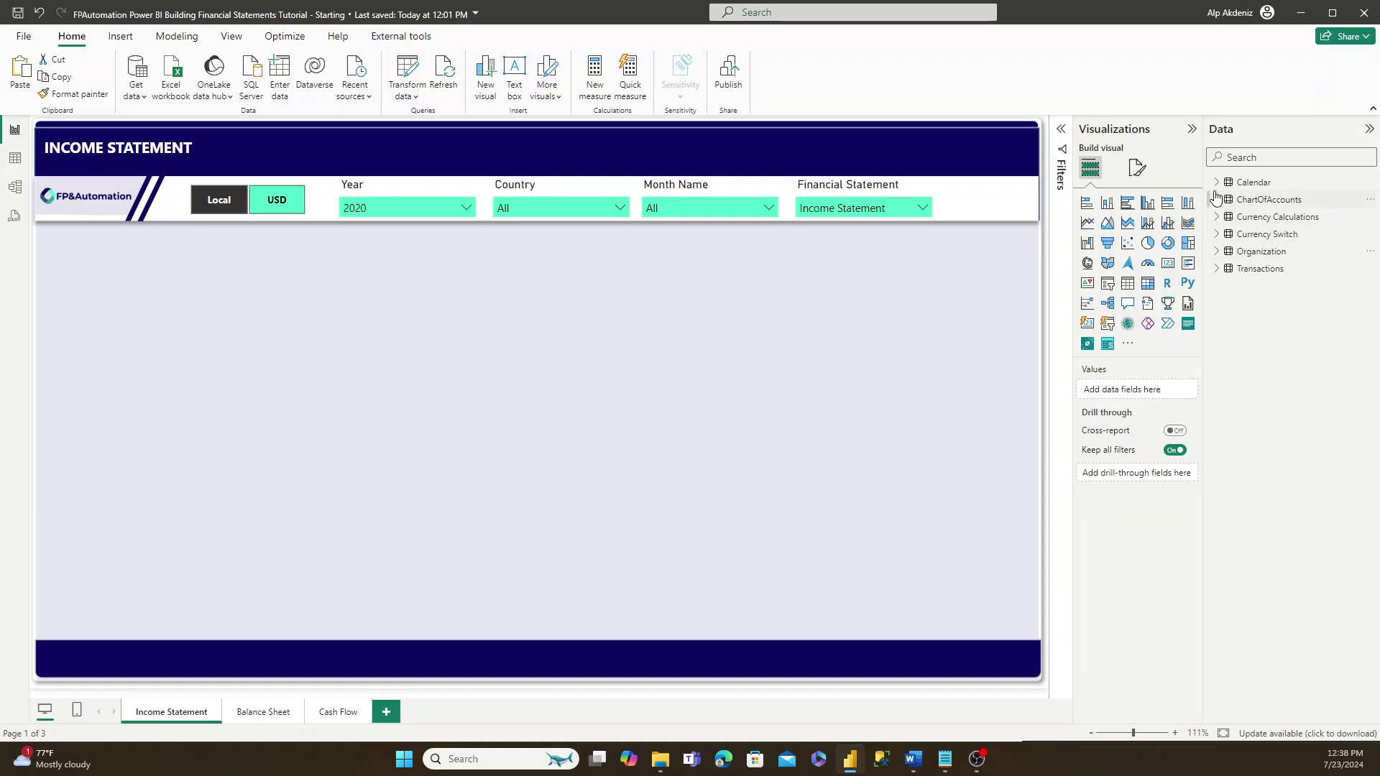
left_click(1217, 216)
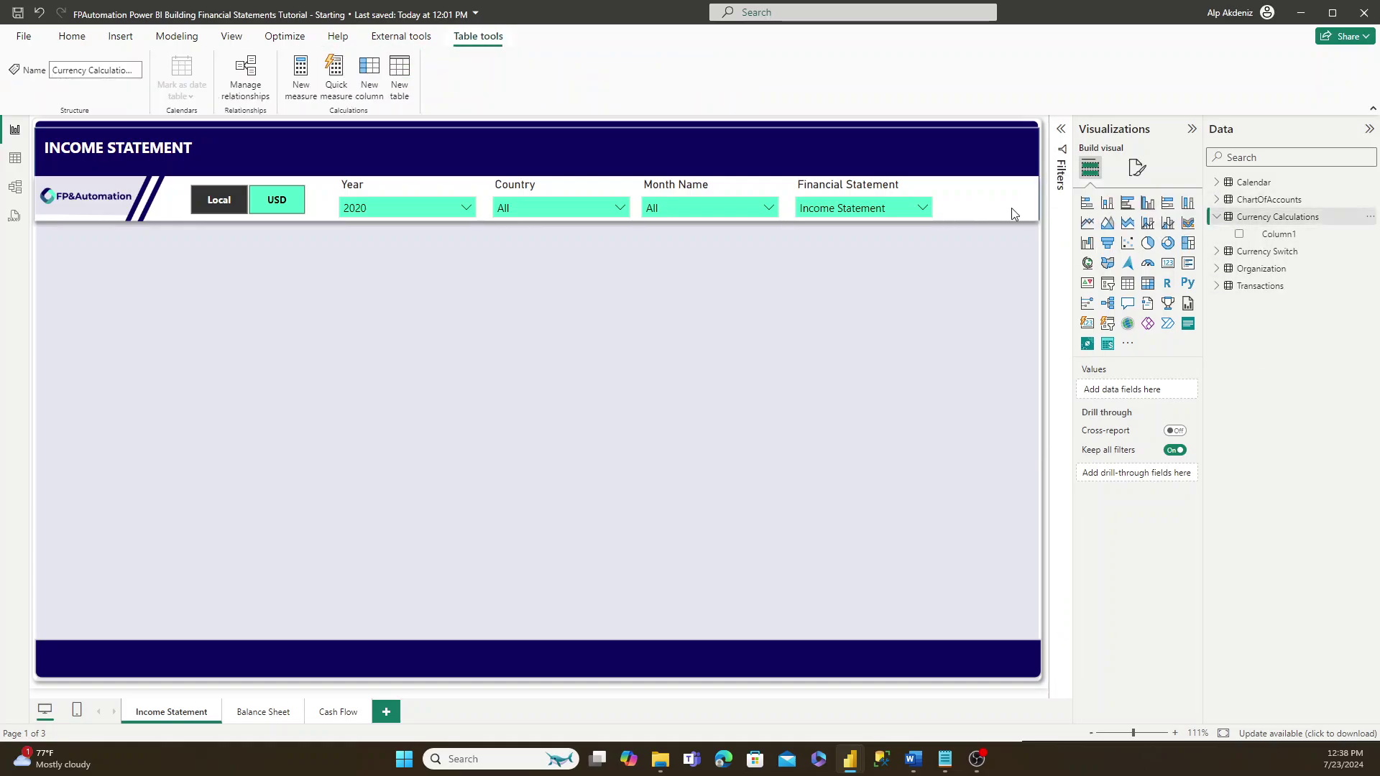
left_click(1218, 285)
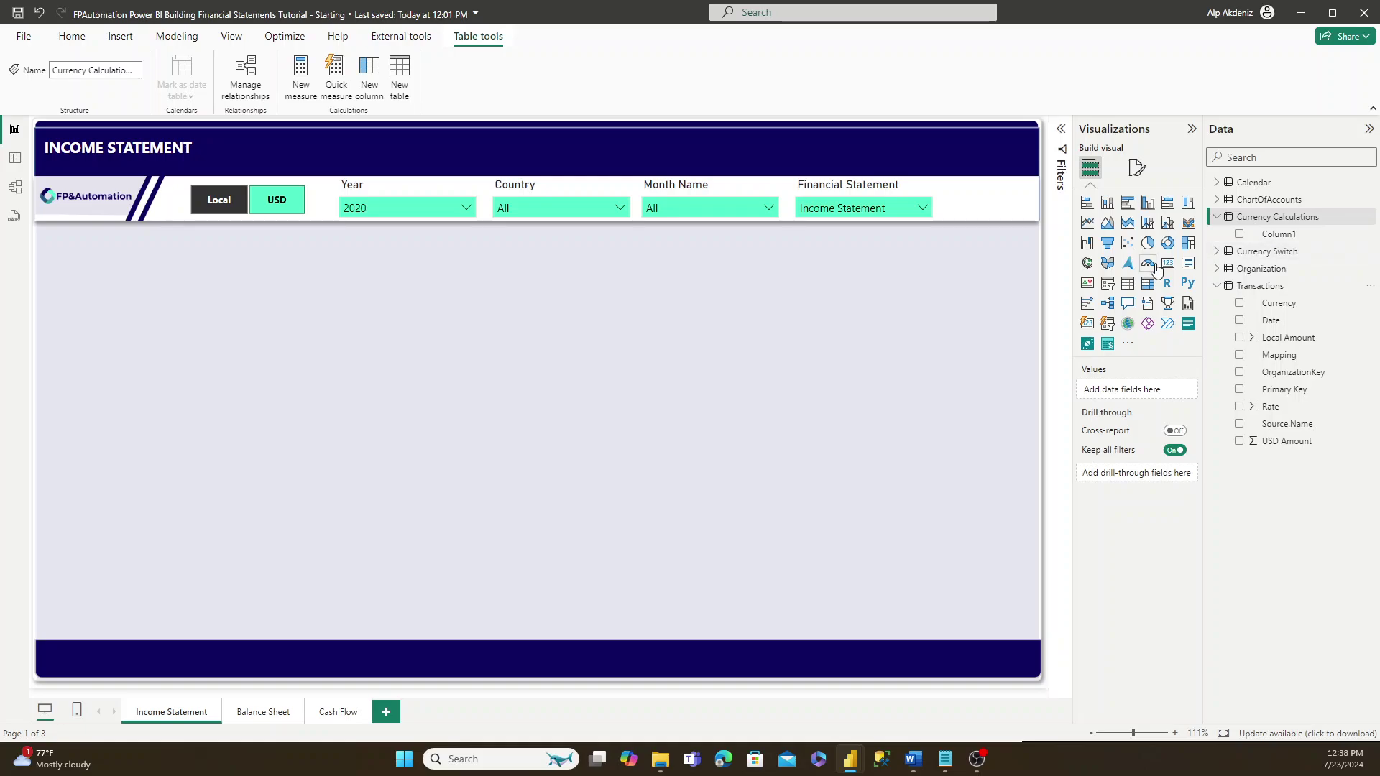
- Create a measure in the Currency Calculations table: Local Amount = SUM(Transactions[Local Amount])
left_click(1270, 241)
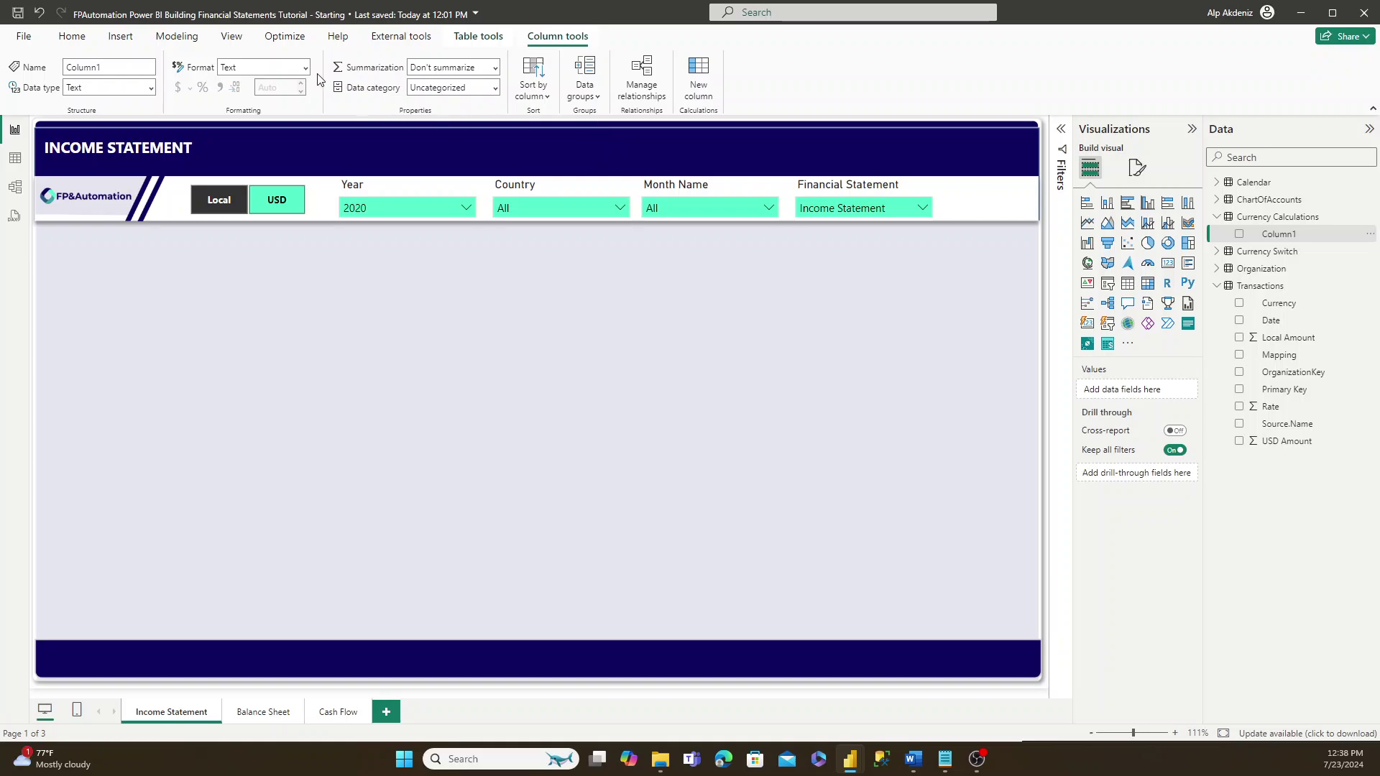
left_click(177, 37)
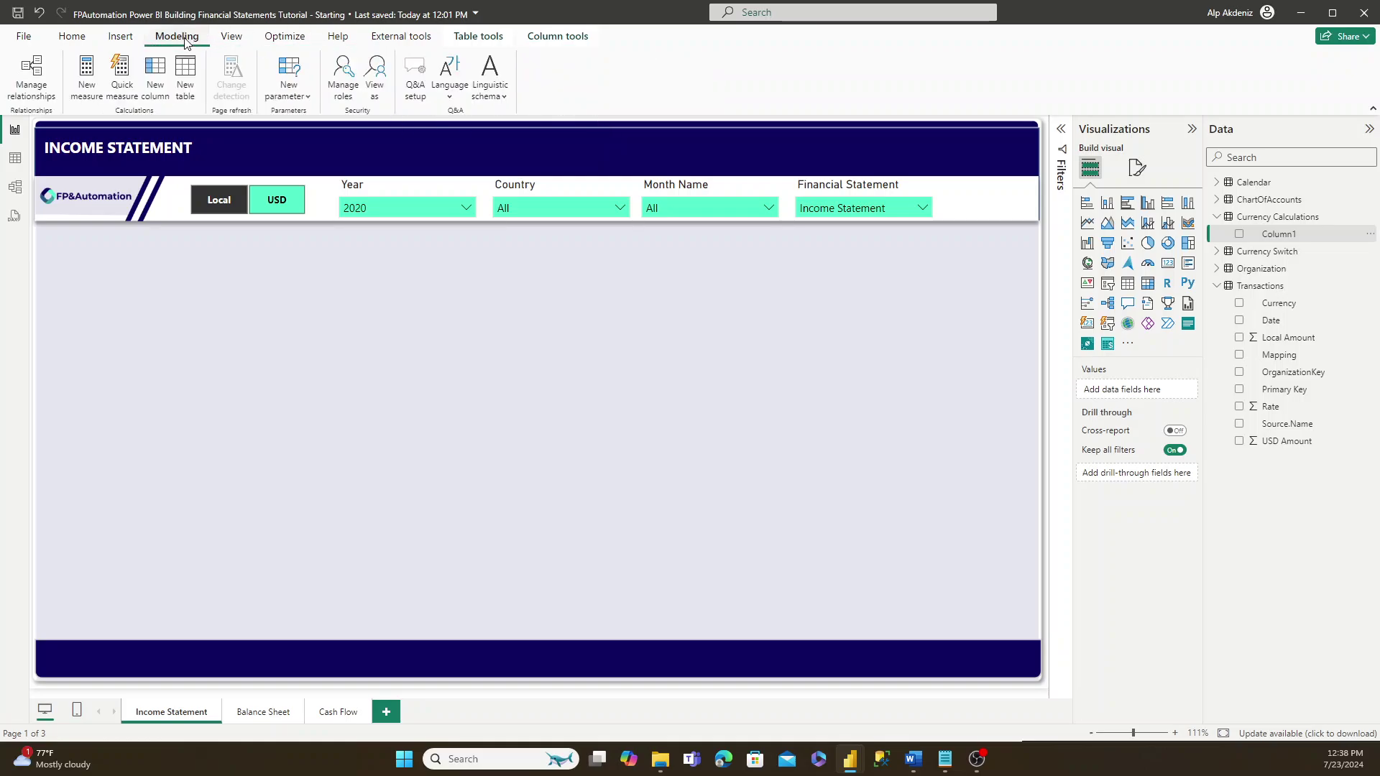
right_click(1253, 218)
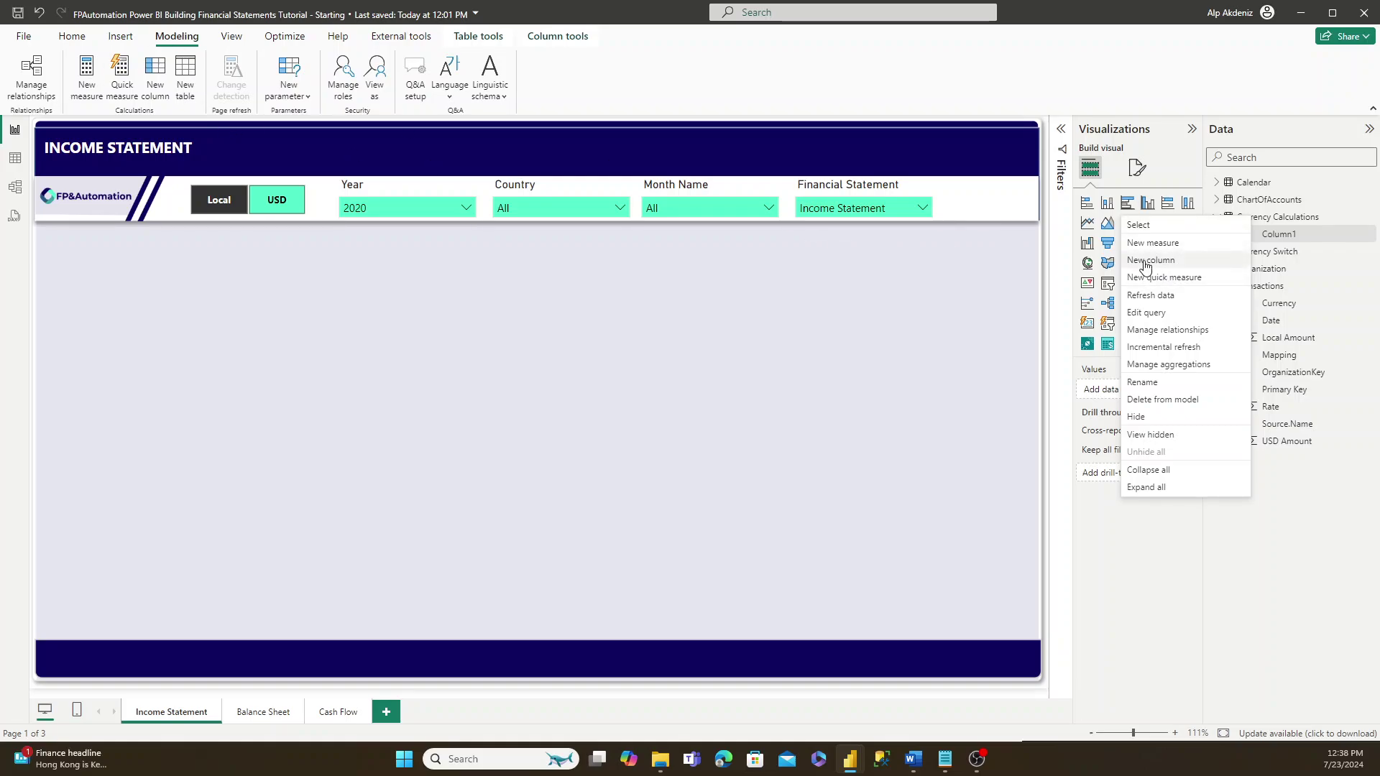
key("Escape")
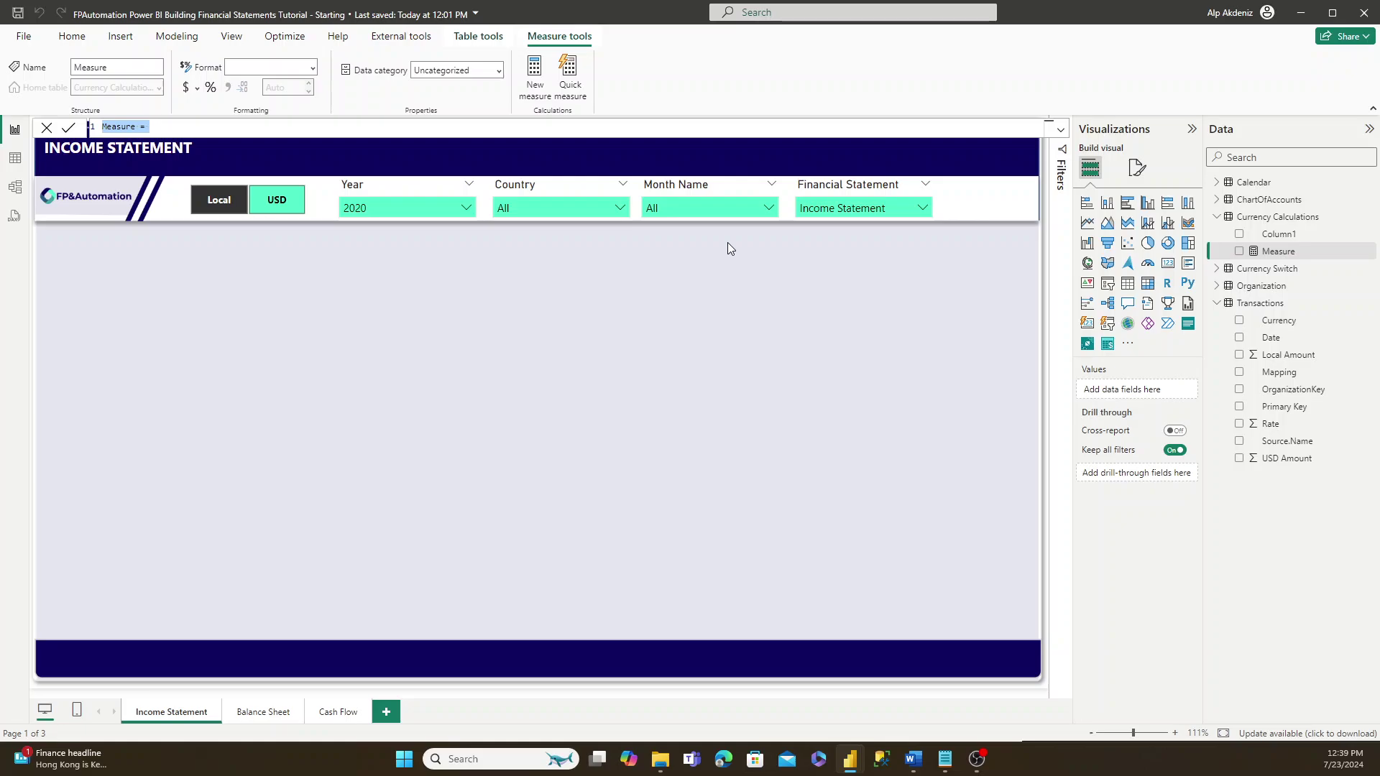
scroll(513, 125, "up", 3, "ctrl")
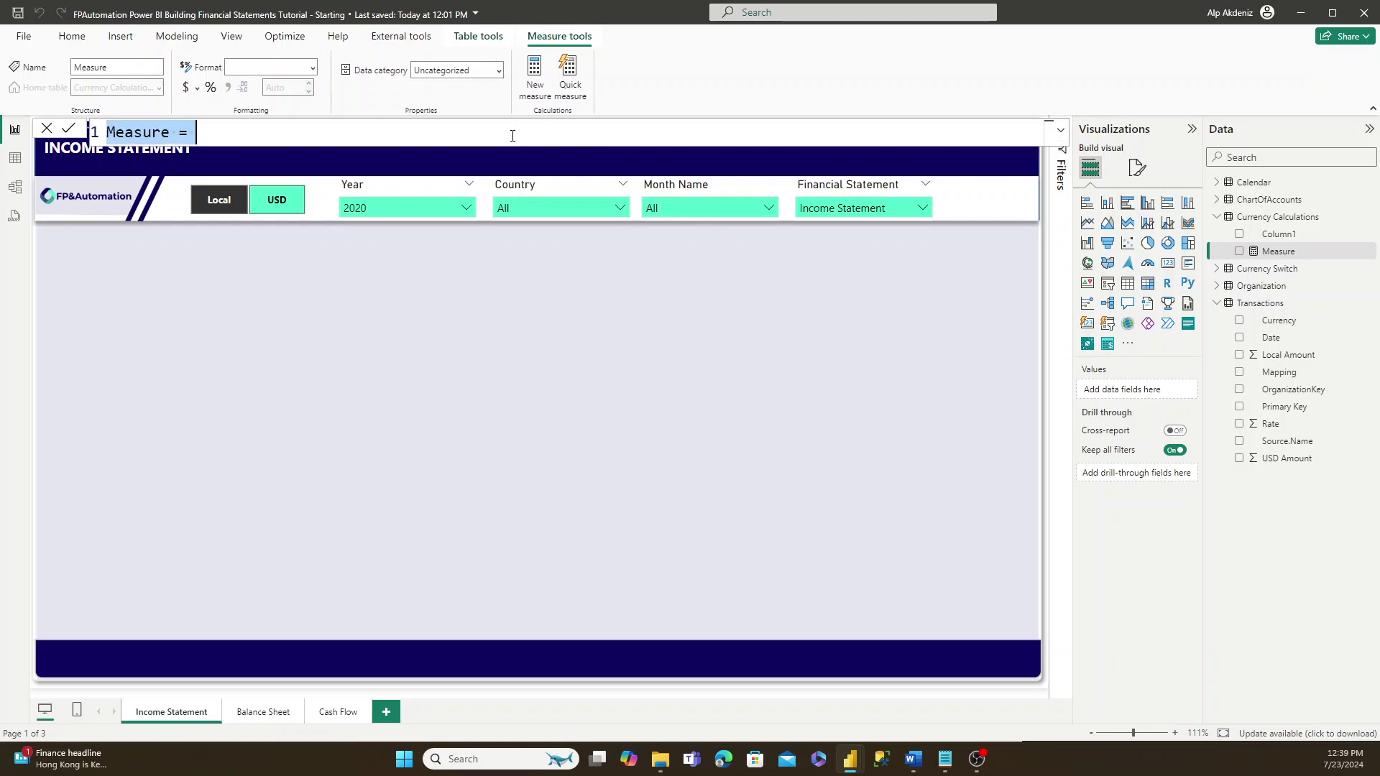
type("Local Amo")
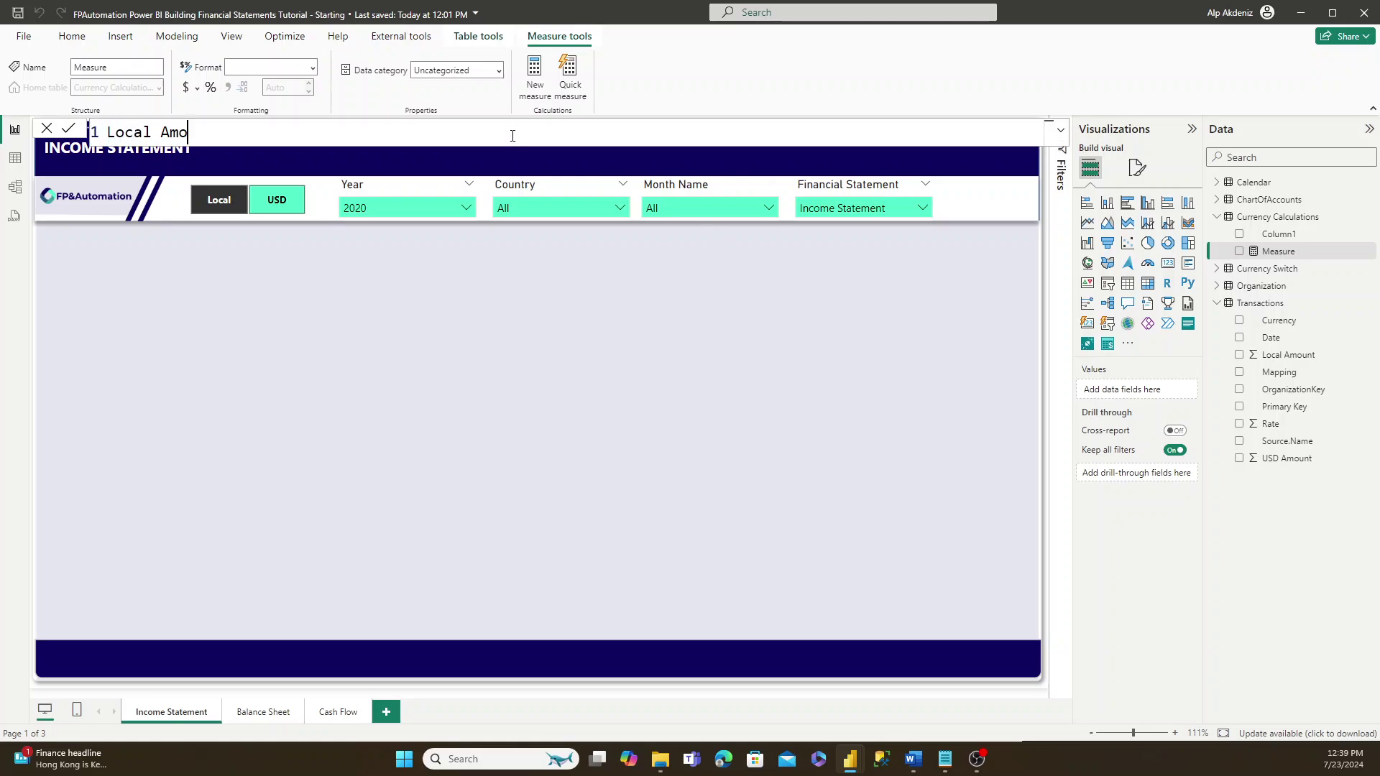
type("unt = SUM(Transactions[")
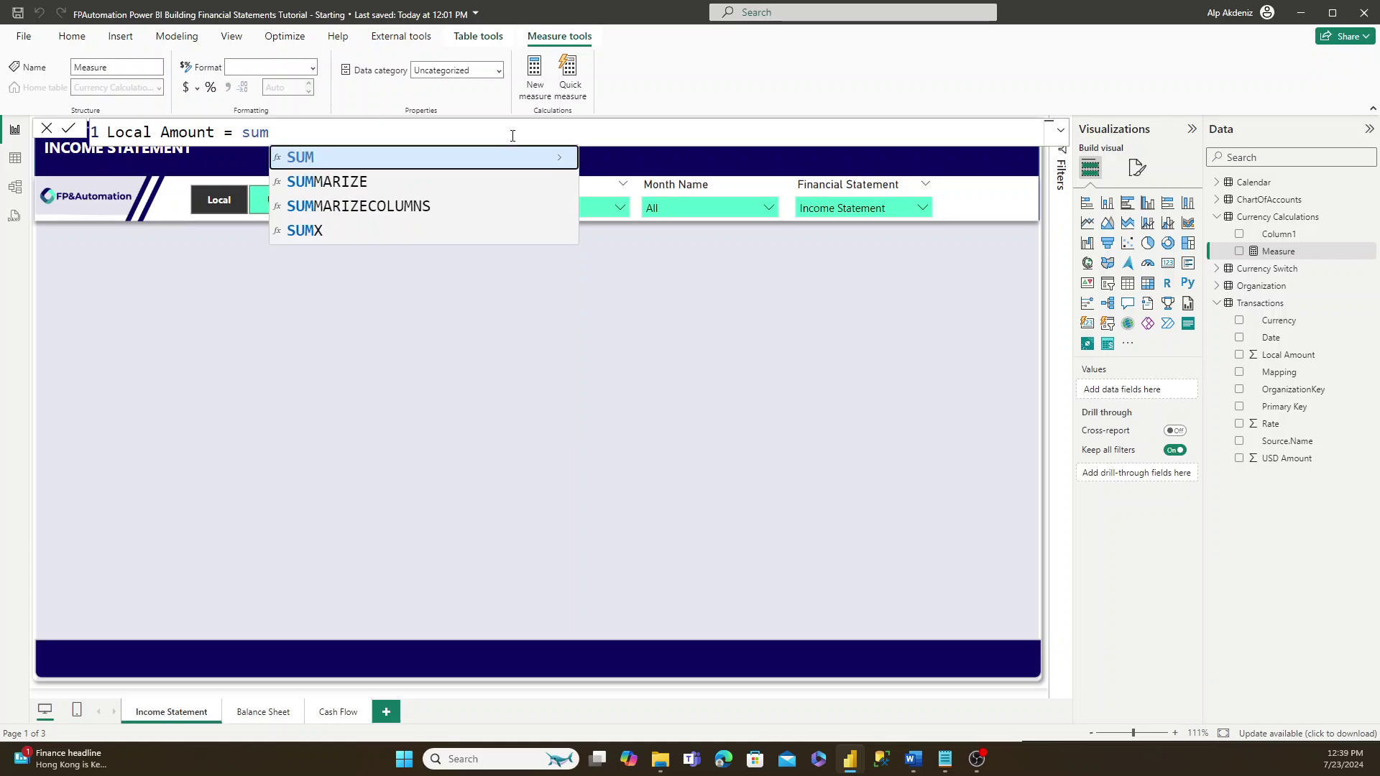
type("Local")
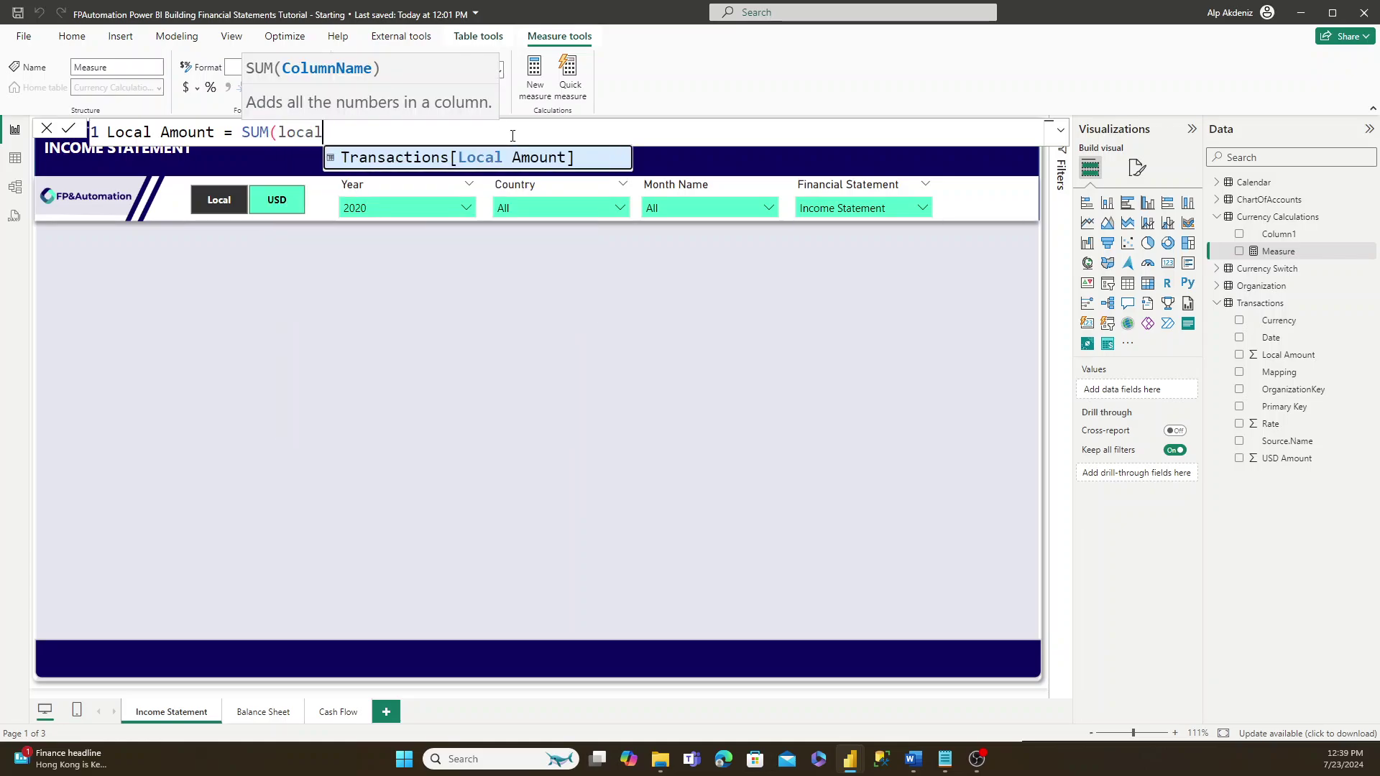
key("Tab")
type(")")
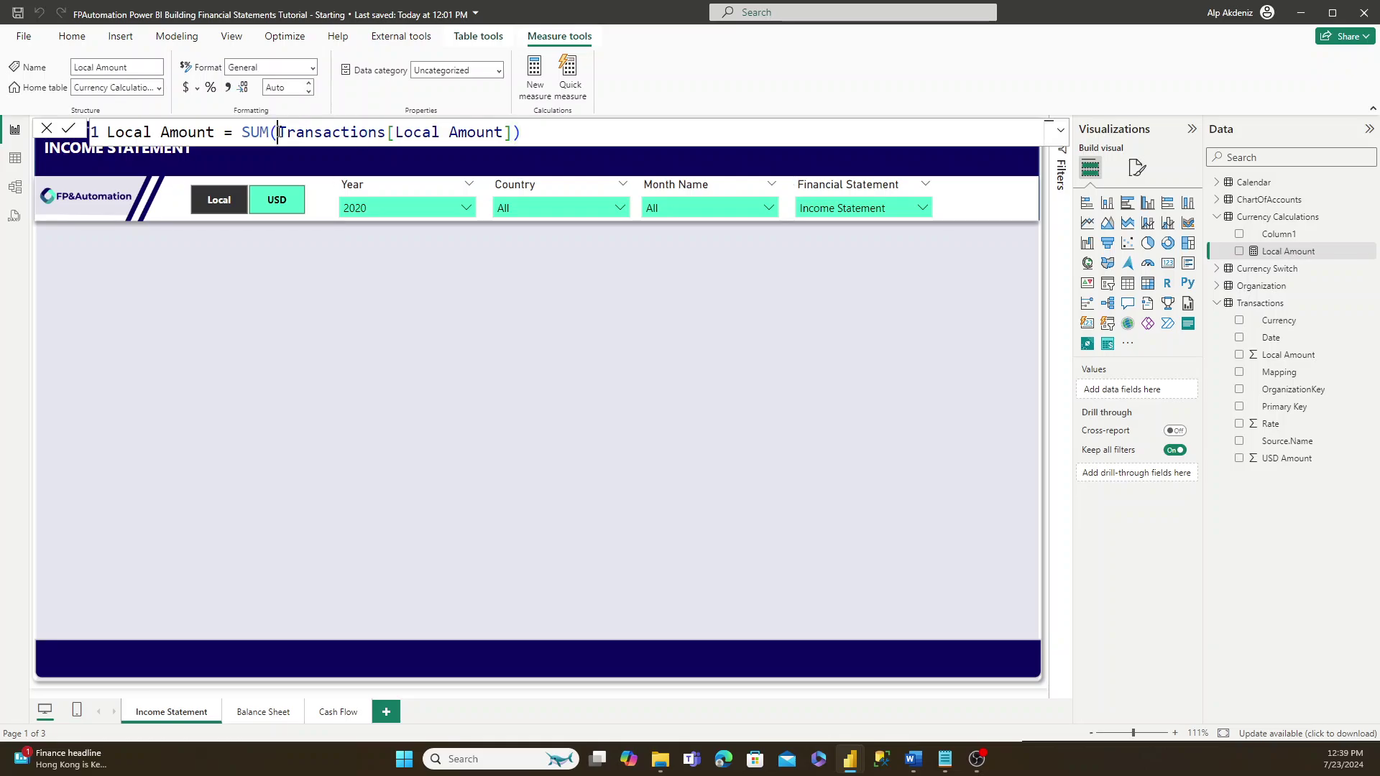
- Copy the Local Amount formula into a new Currency Calculations measure and name that measure USD Amount
left_click_drag(278, 132, 512, 137)
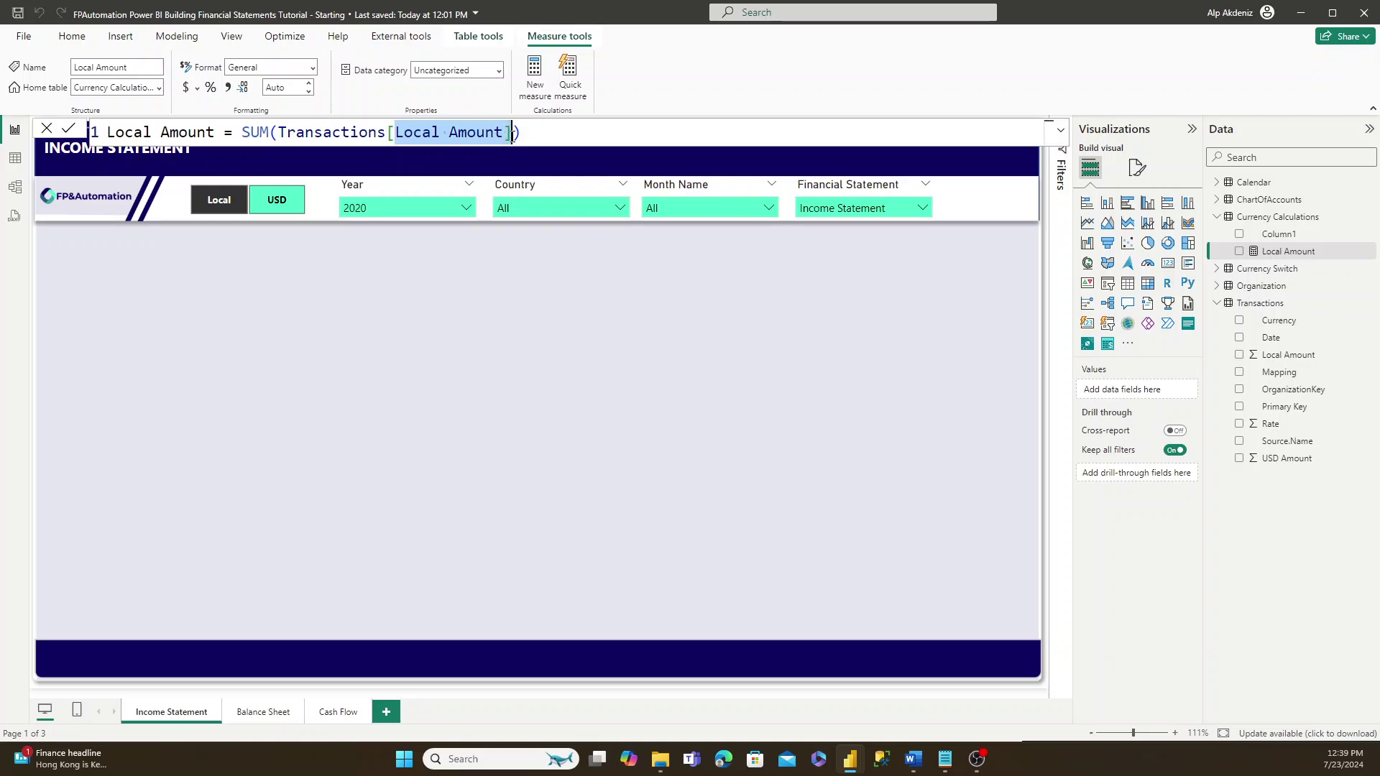
left_click(519, 133)
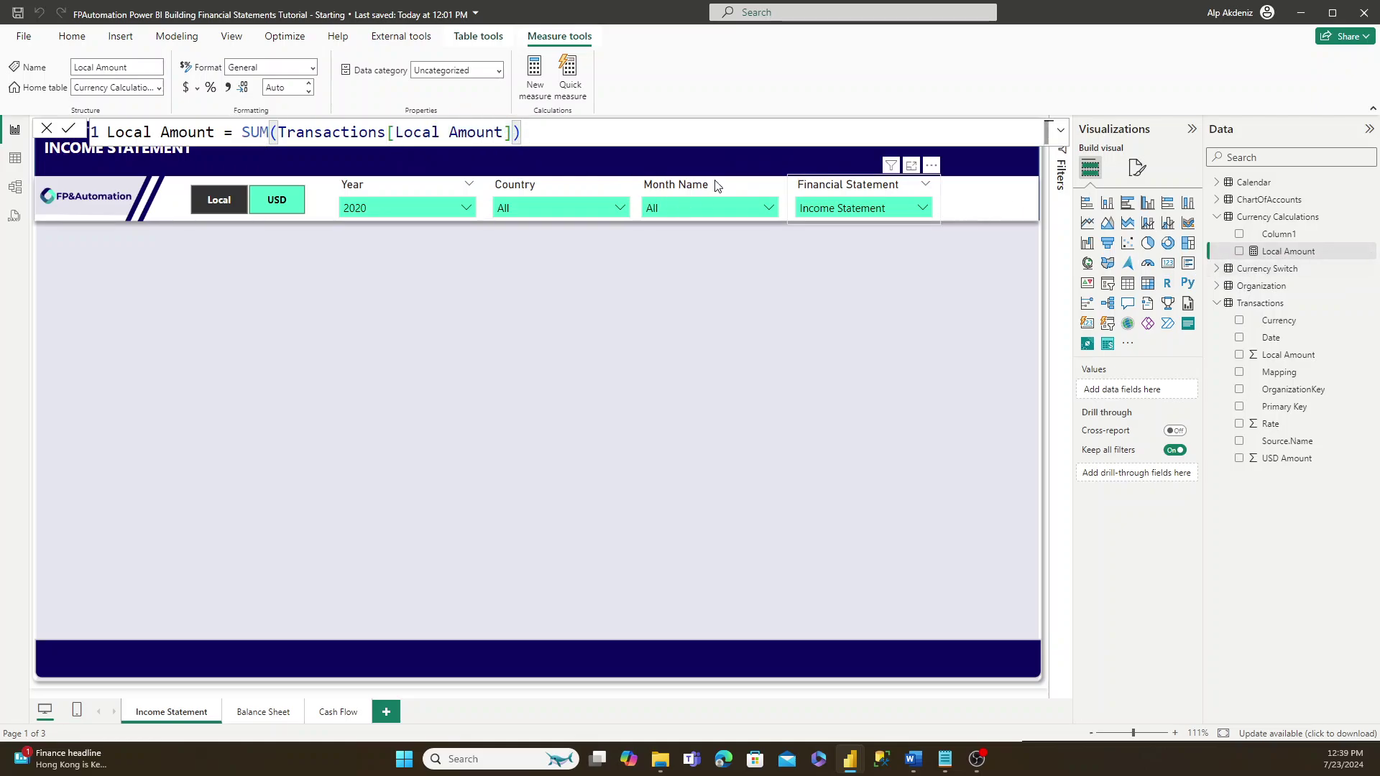
left_click_drag(533, 133, 110, 137)
key("ctrl+c")
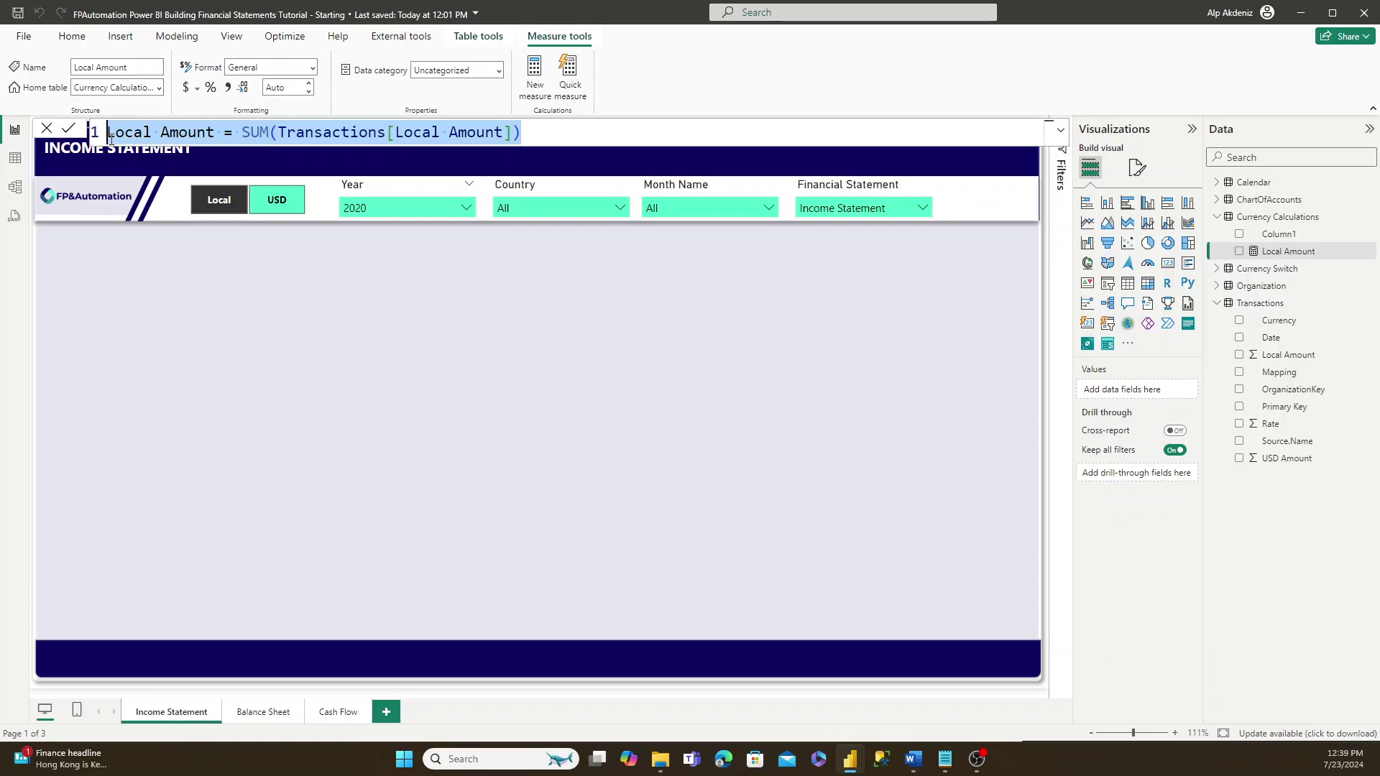
left_click(512, 261)
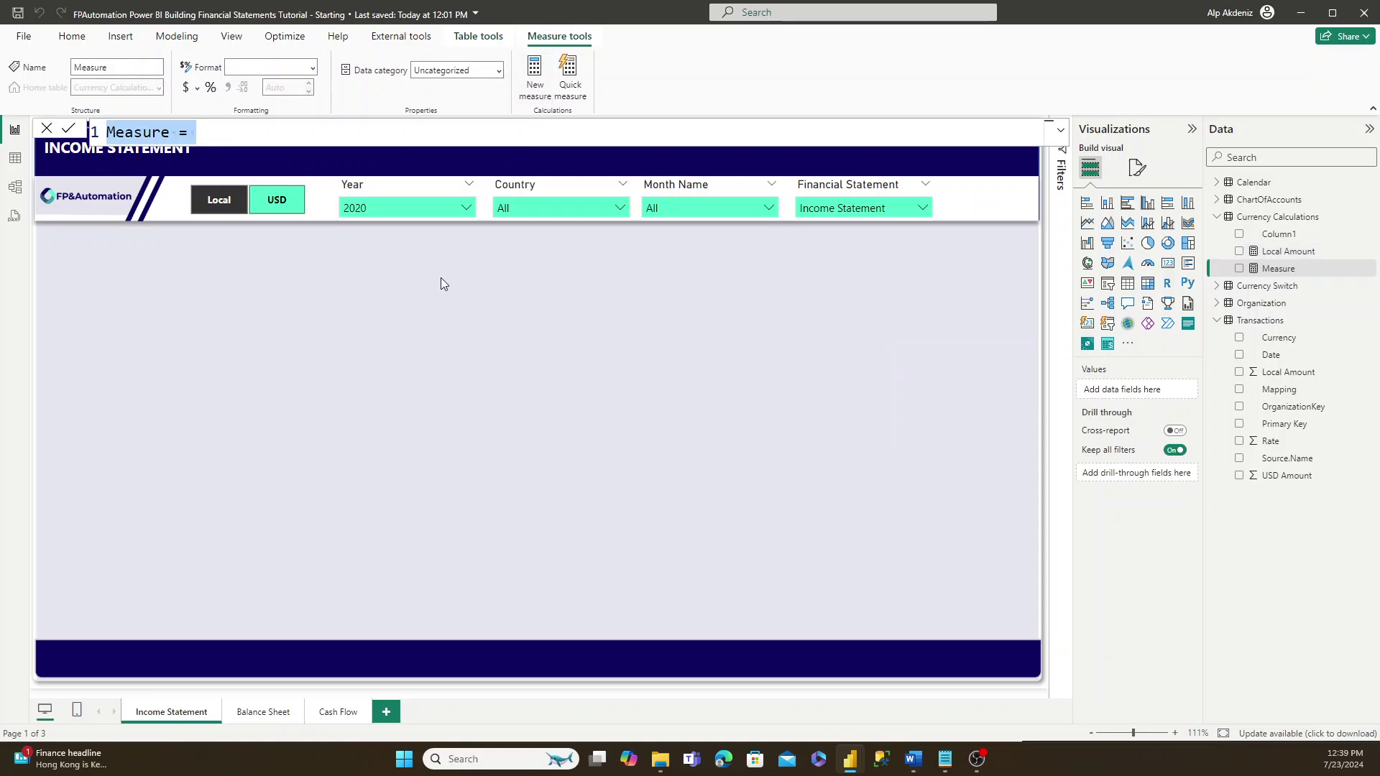
key("ctrl+v")
key("Home")
key("ctrl+shift+Right")
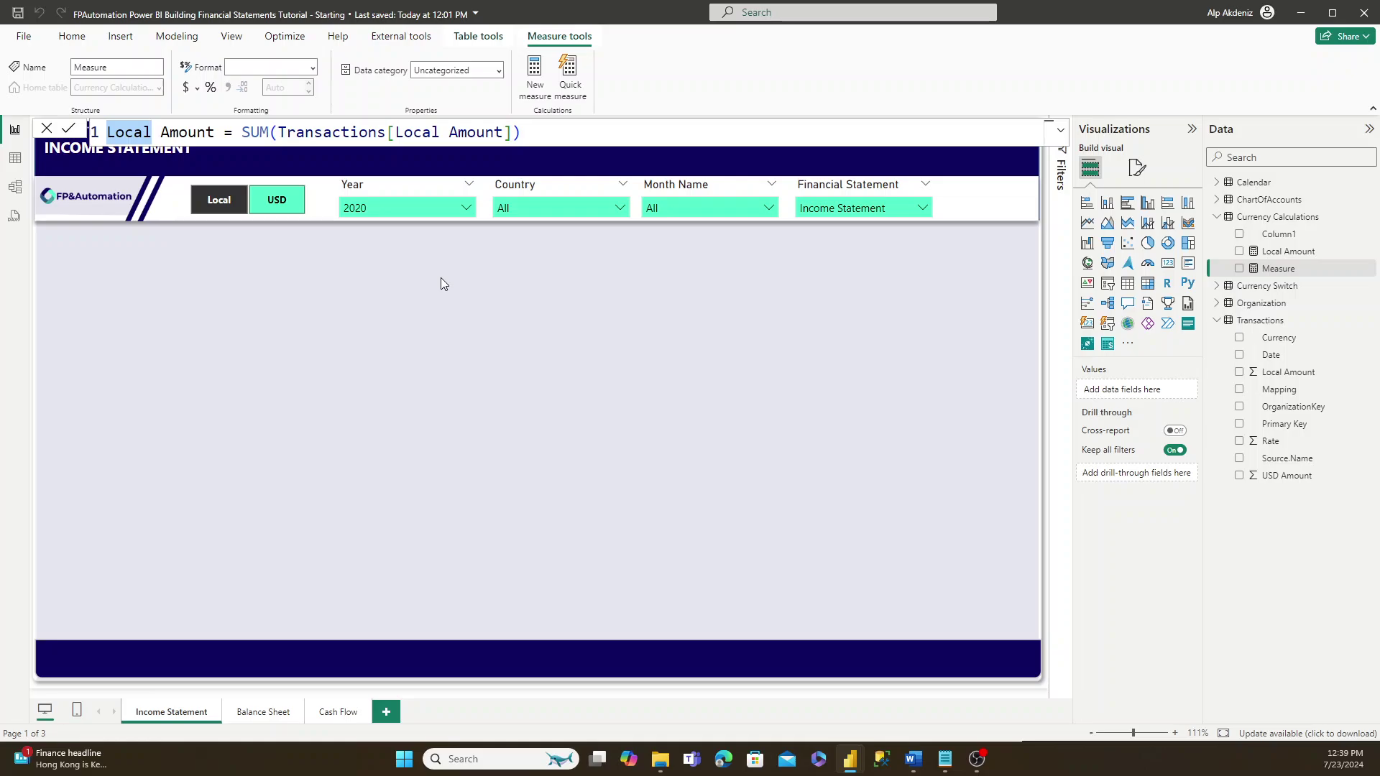
type("USD")
- Change the column summed in the USD Amount measure to Transactions[USD Amount] and commit the formula
key("ctrl+Right")
key("ctrl+Right")
key("ctrl+Right")
key("ctrl+Right")
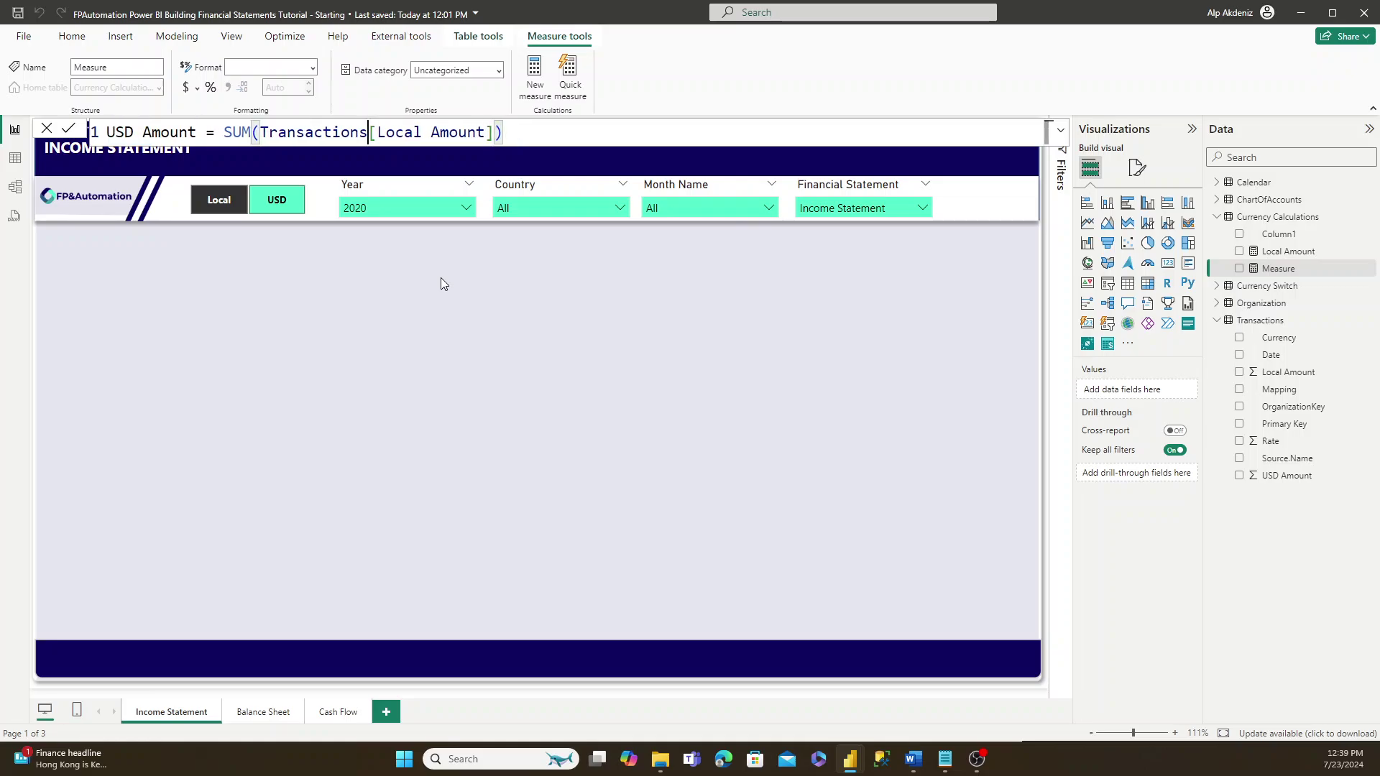
key("ctrl+shift+Right")
key("ctrl+shift+Right")
type("usd")
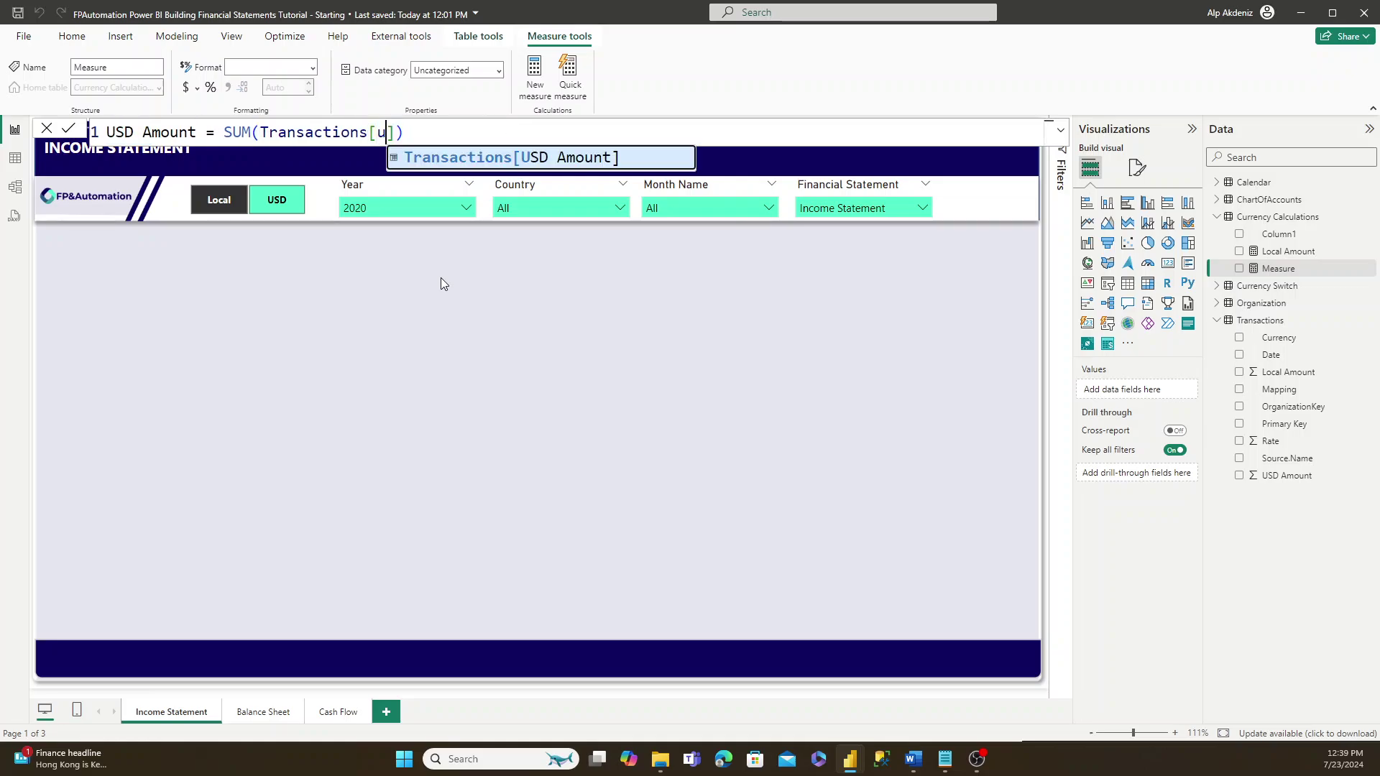
key("Tab")
key("End")
key("Return")
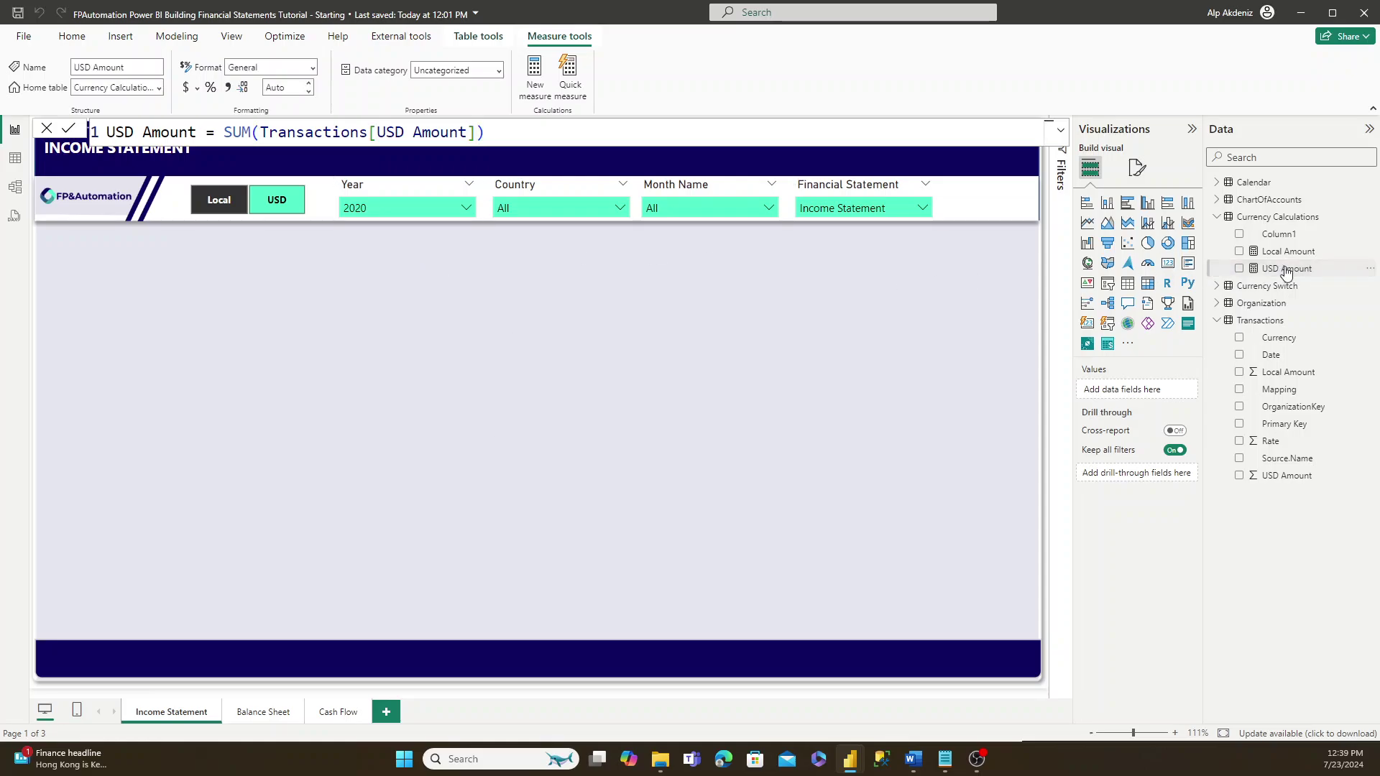
- Add a matrix filling the empty area below the slicers, with the Local Amount and USD Amount measures as its values
left_click(878, 291)
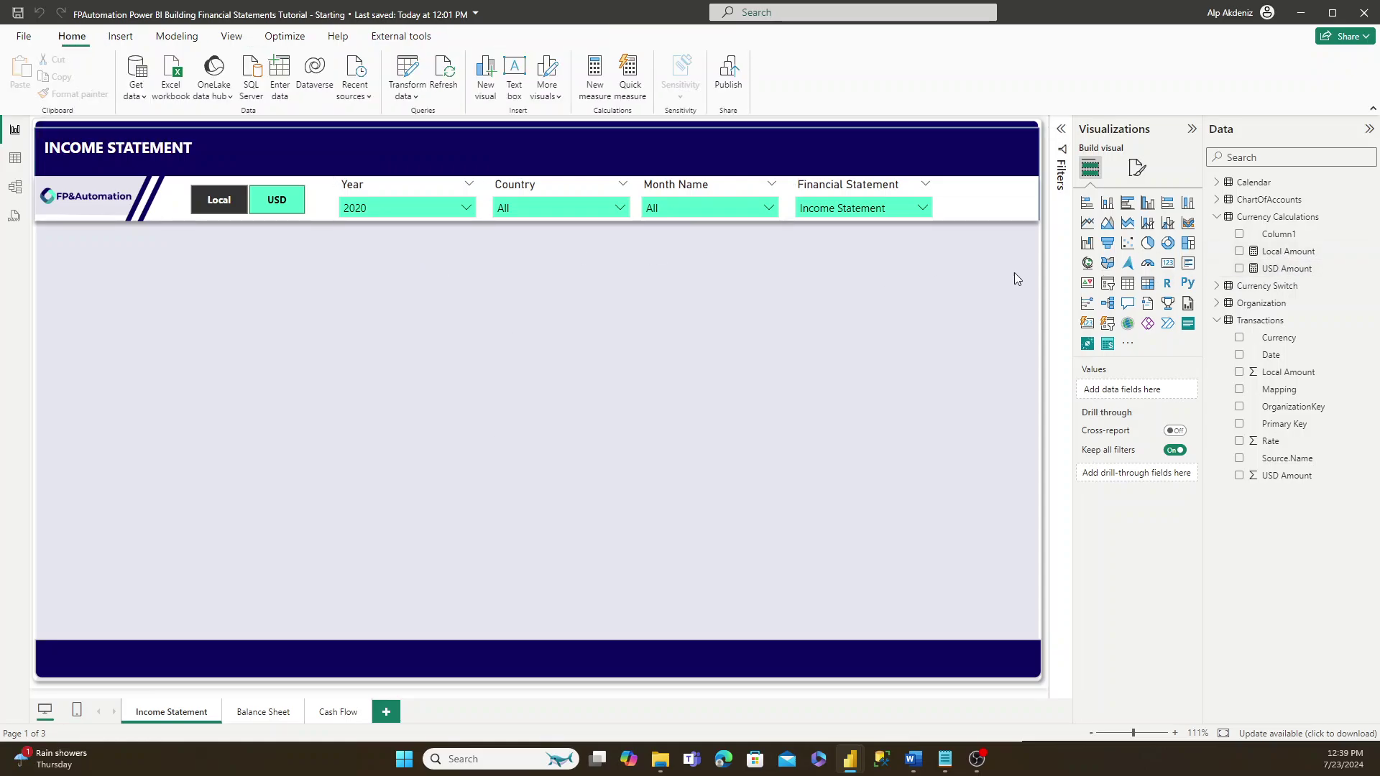
left_click(1130, 285)
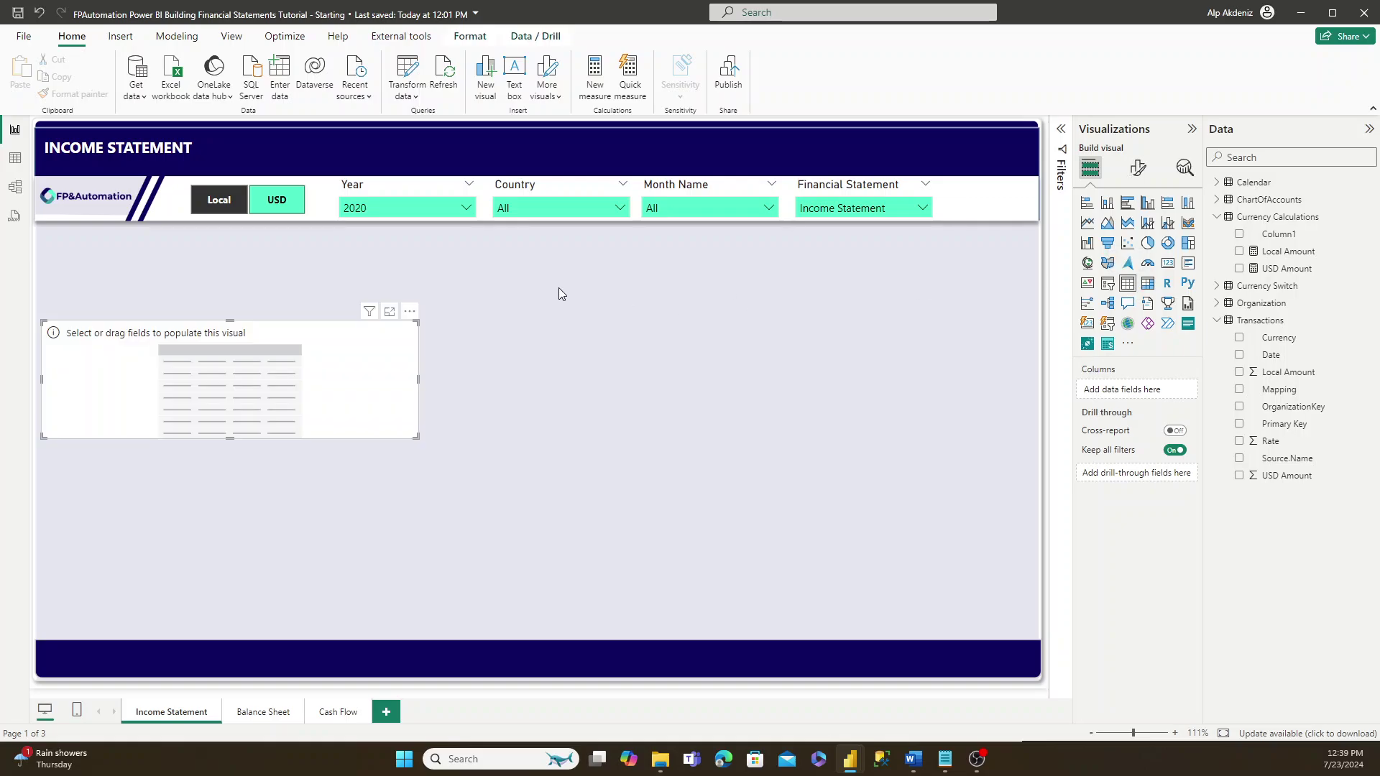
left_click_drag(219, 351, 221, 272)
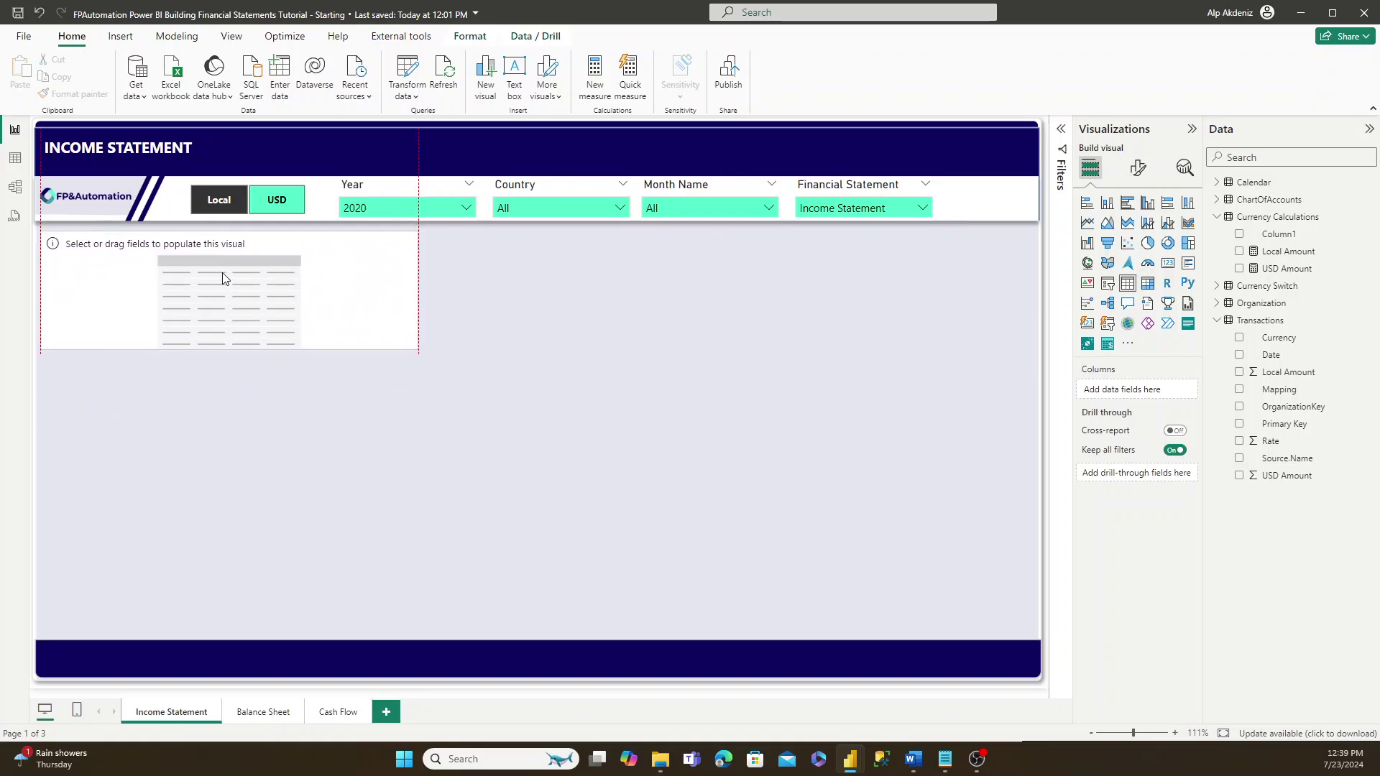
left_click(1149, 284)
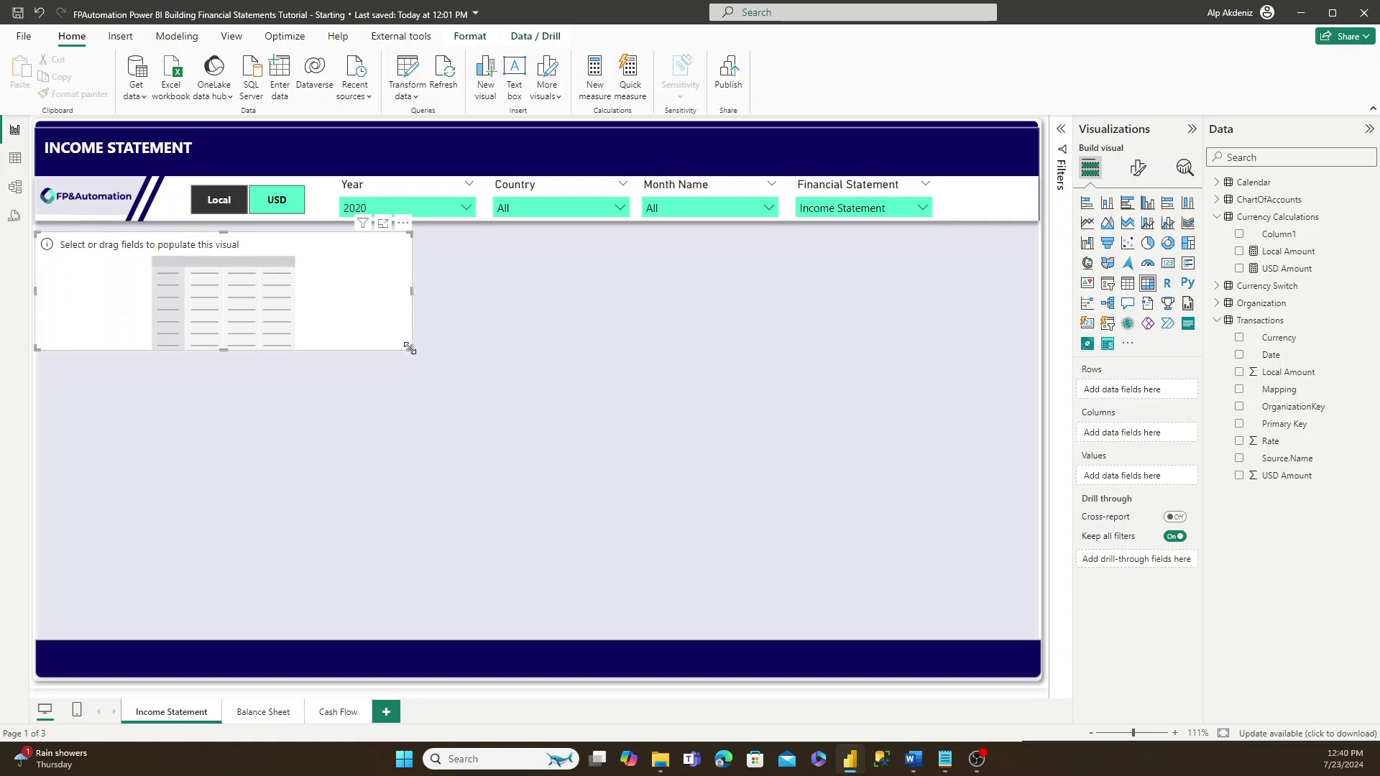
left_click_drag(411, 349, 1026, 630)
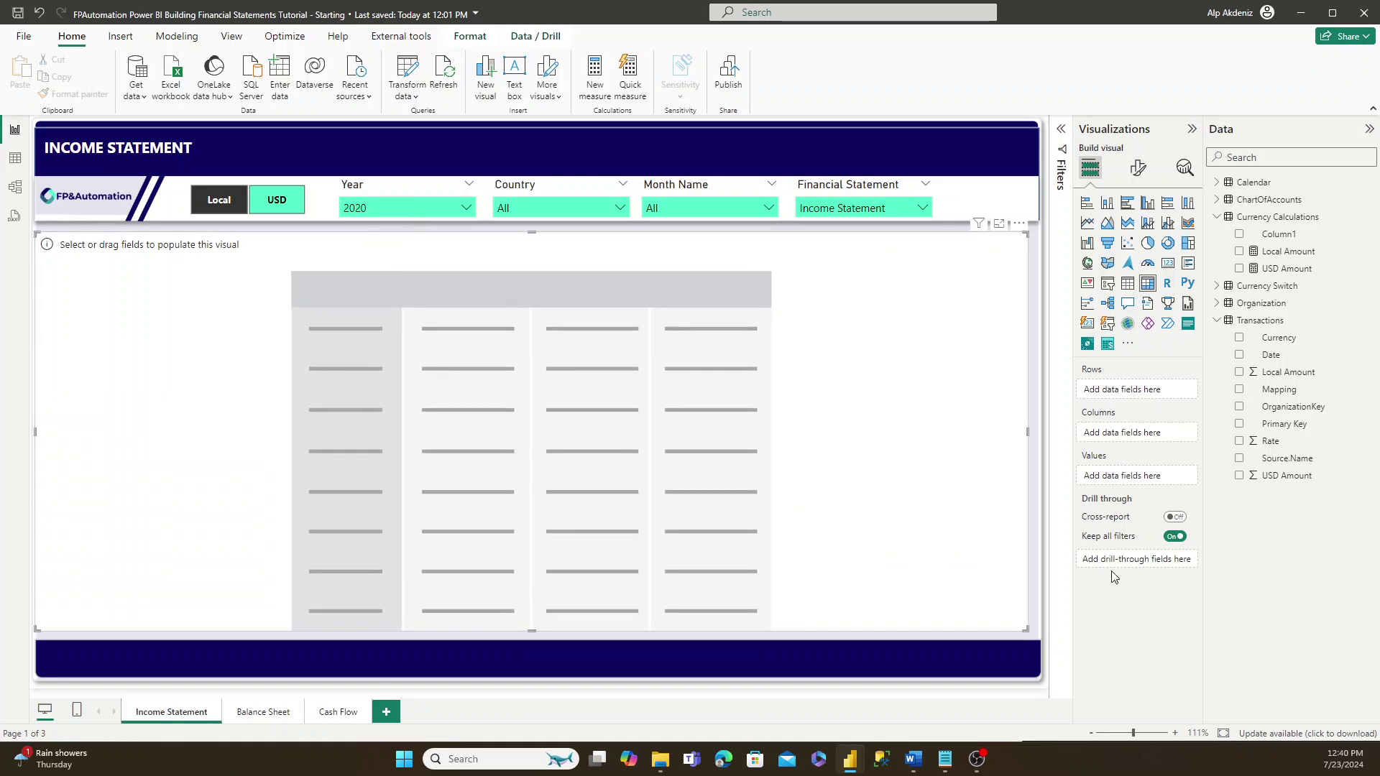
left_click(1240, 252)
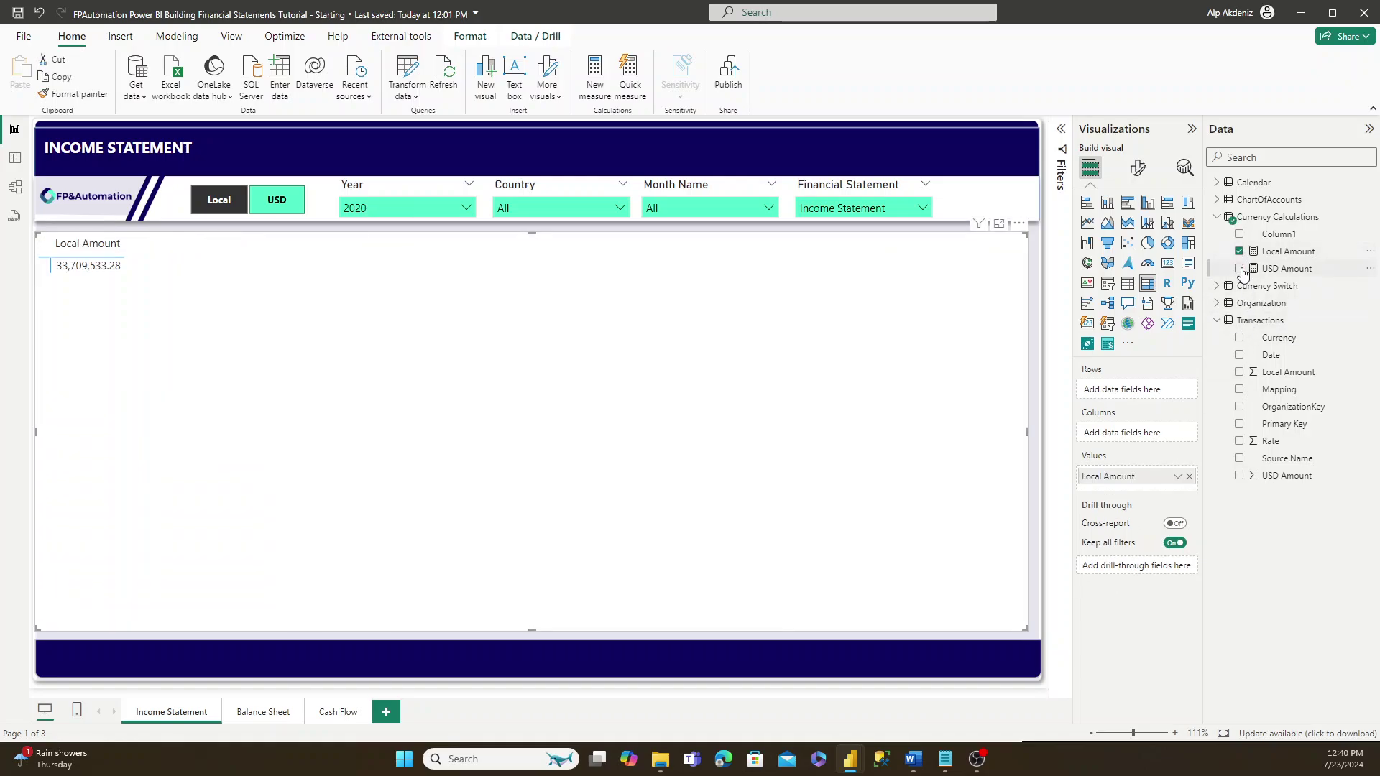
left_click(1239, 268)
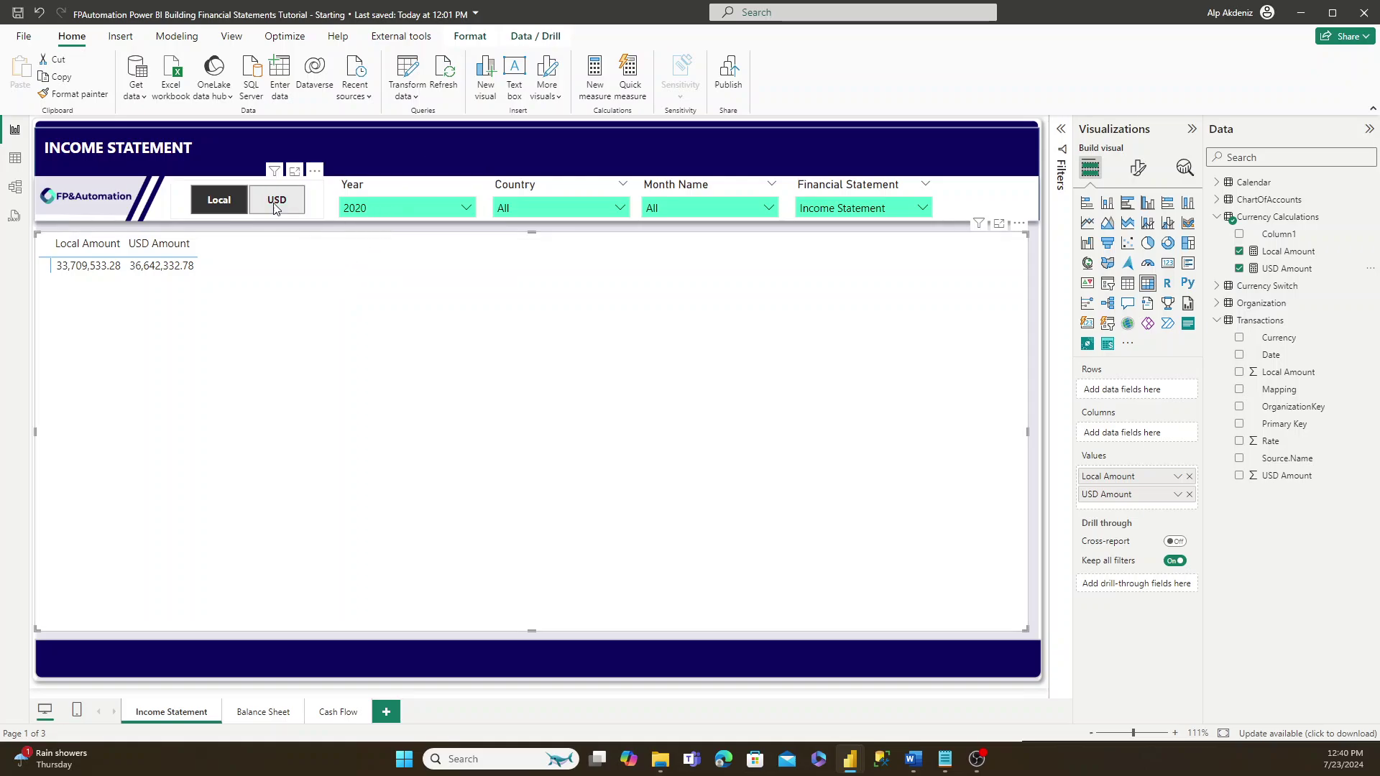
- Check the matrix amounts for Germany and Italy with the Country slicer, ending with all countries selected
left_click(504, 209)
left_click(528, 255)
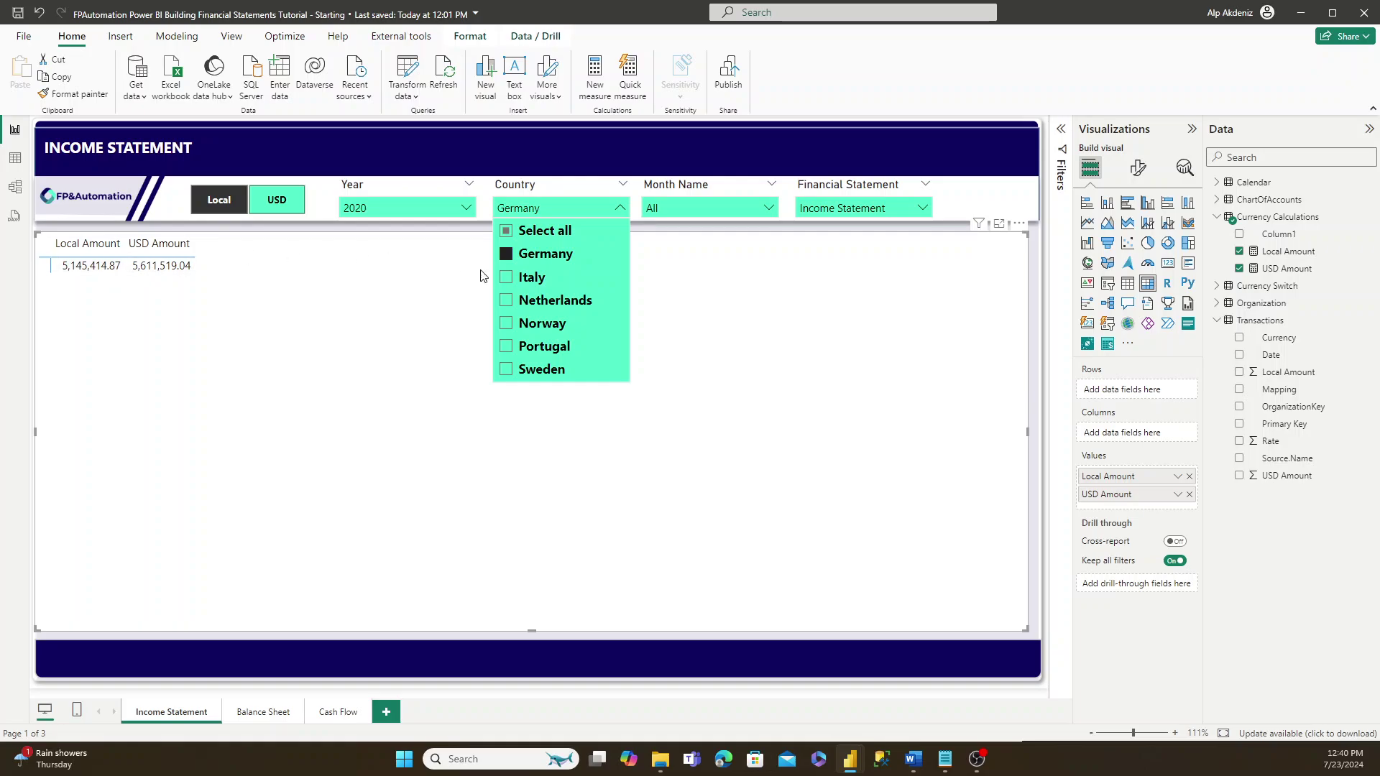
left_click(514, 279)
left_click(517, 277)
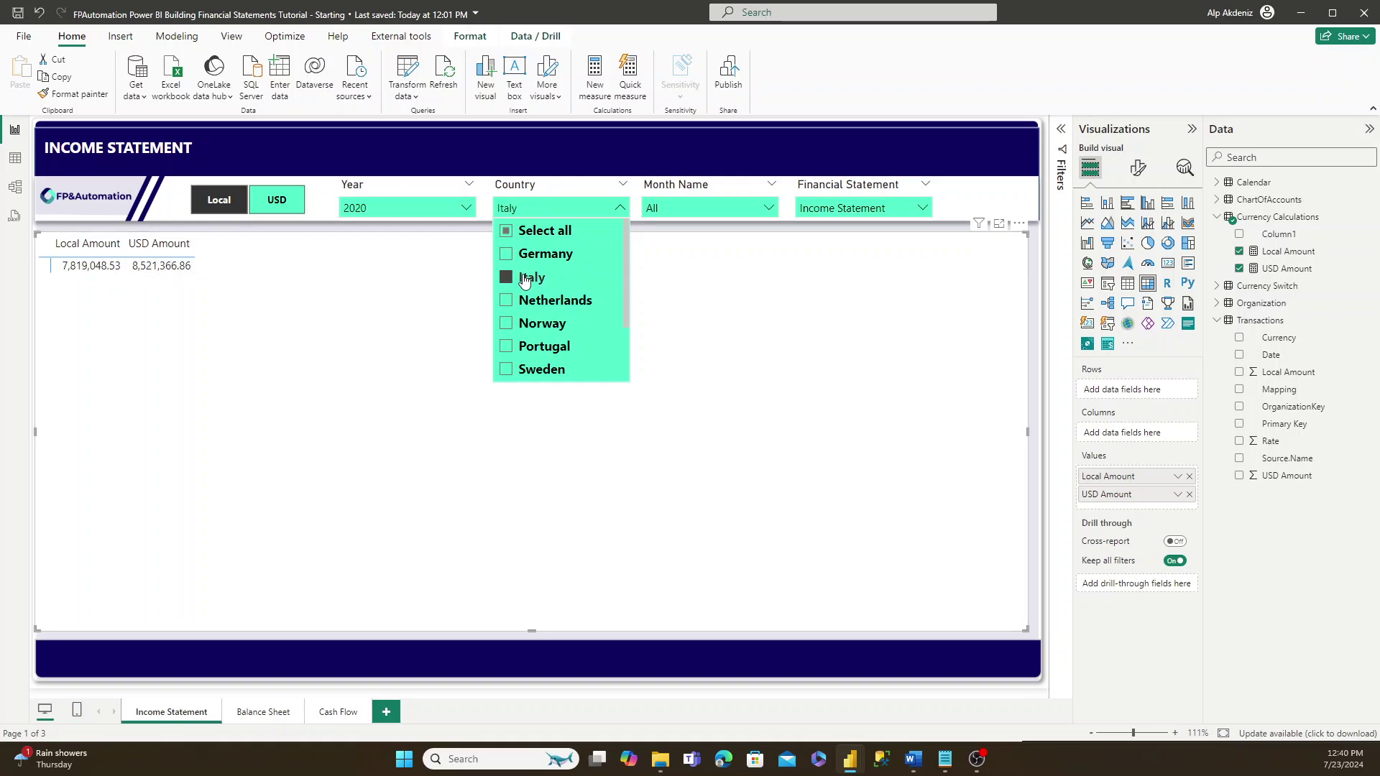
left_click(517, 208)
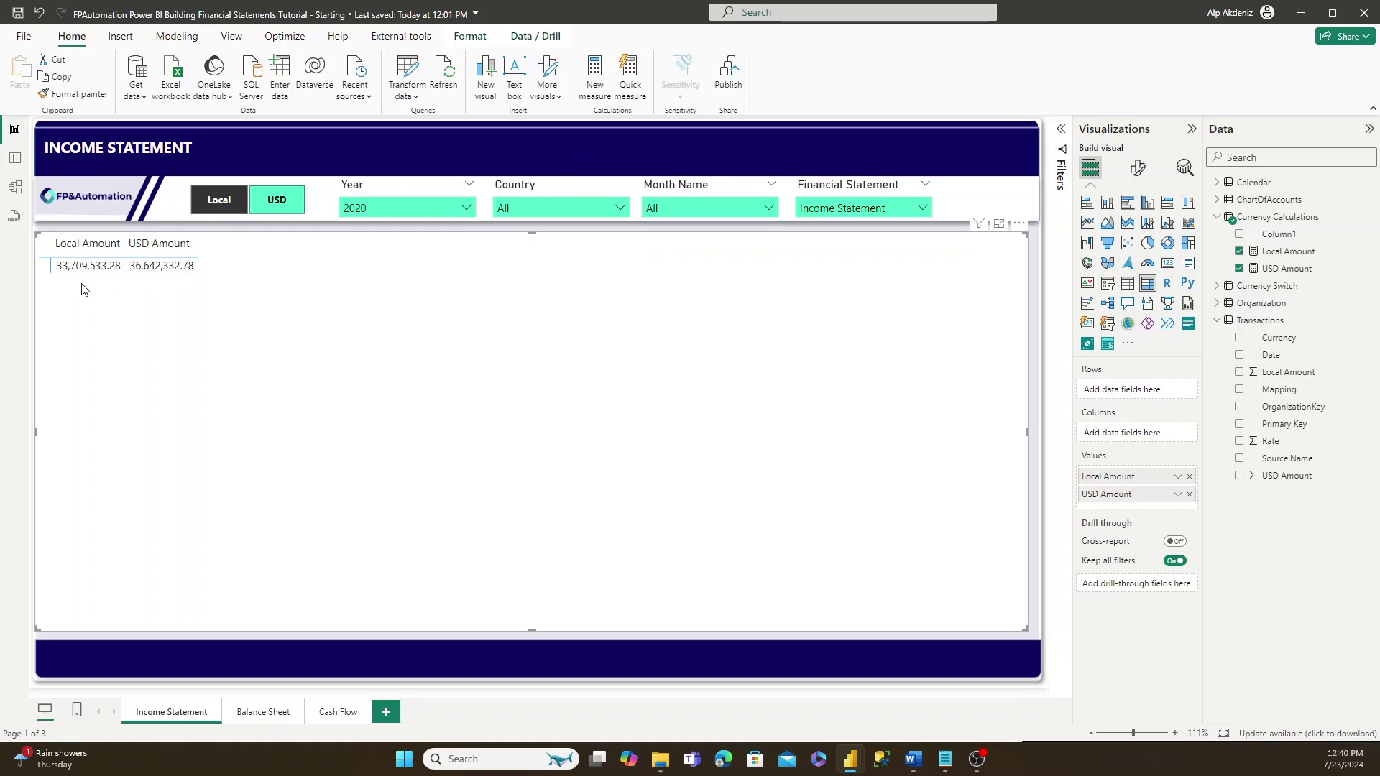
- Check how the matrix reacts to the currency switch by toggling between USD and Local, ending on Local
left_click(215, 207)
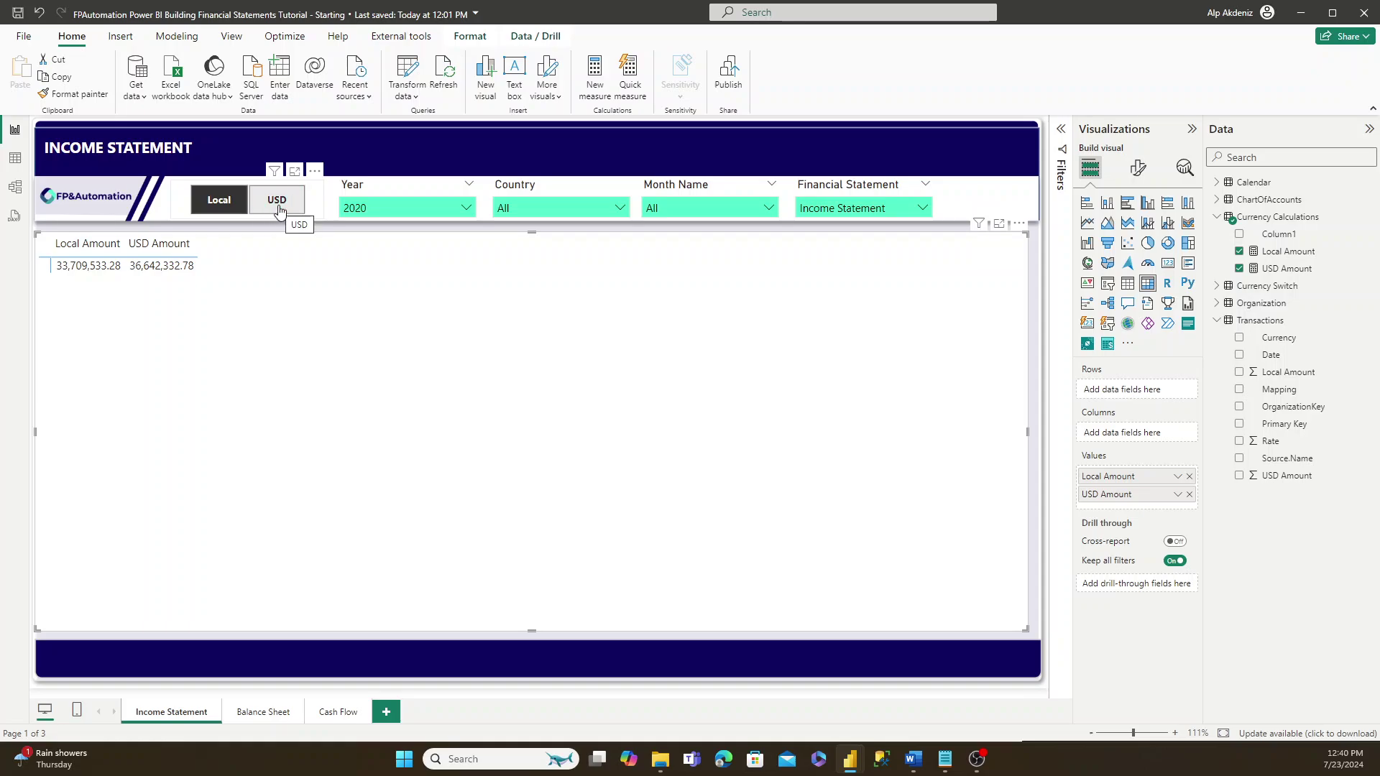
left_click(279, 210)
left_click(279, 208)
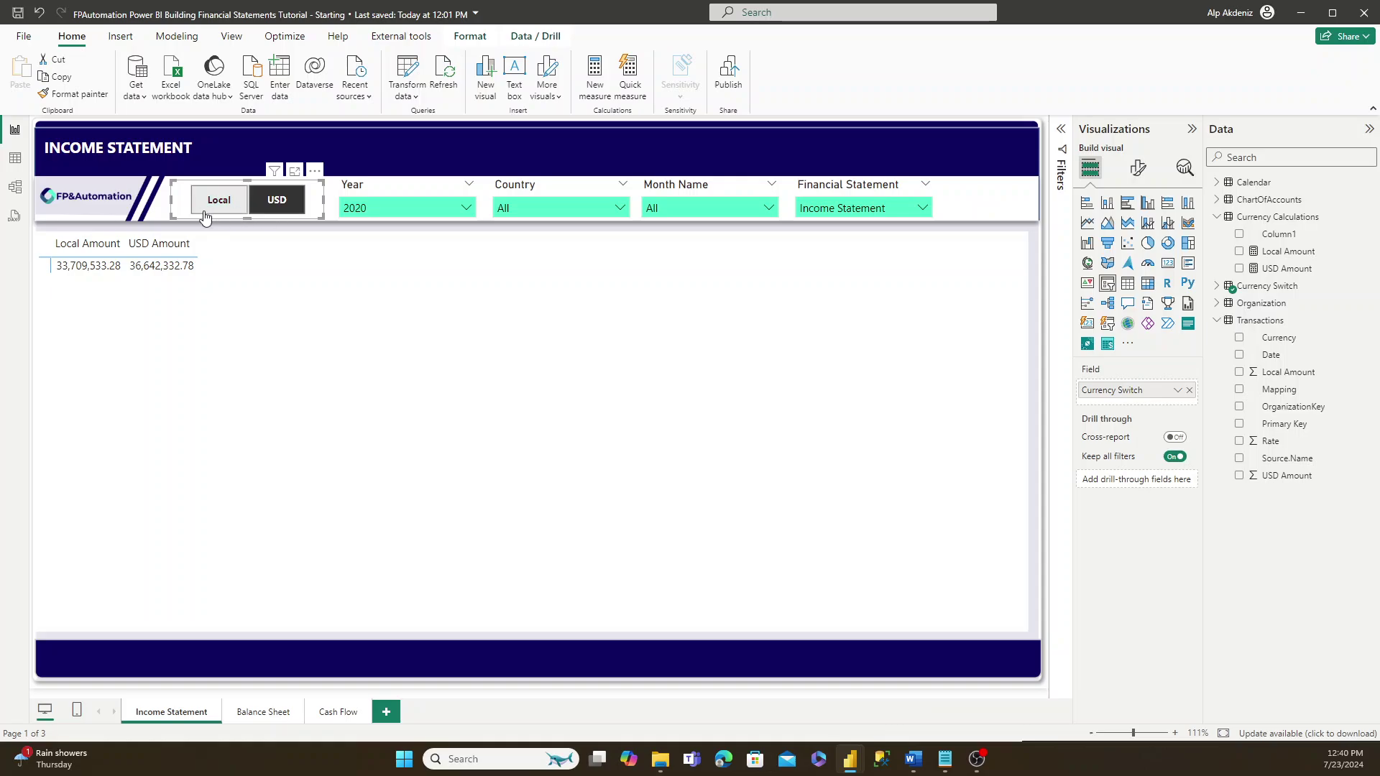
left_click(205, 215)
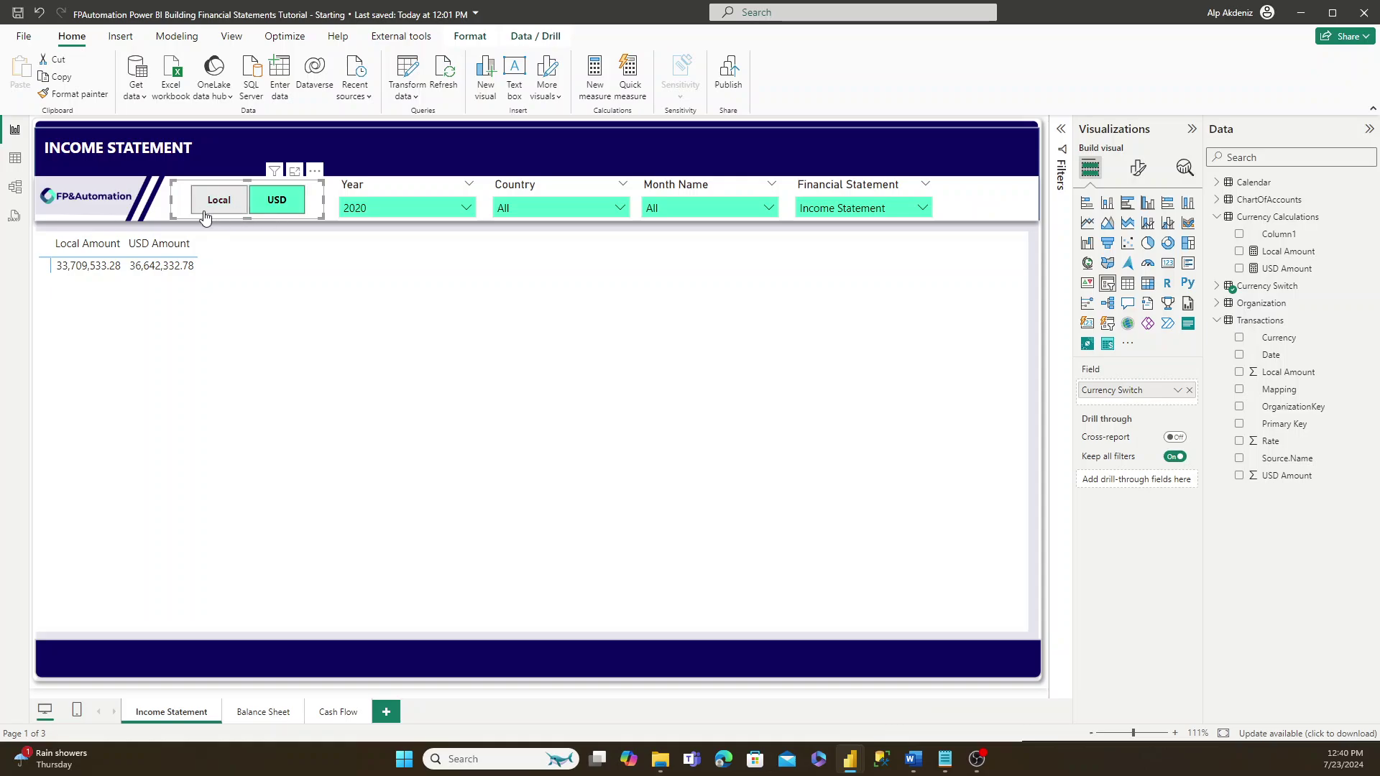
left_click(263, 214)
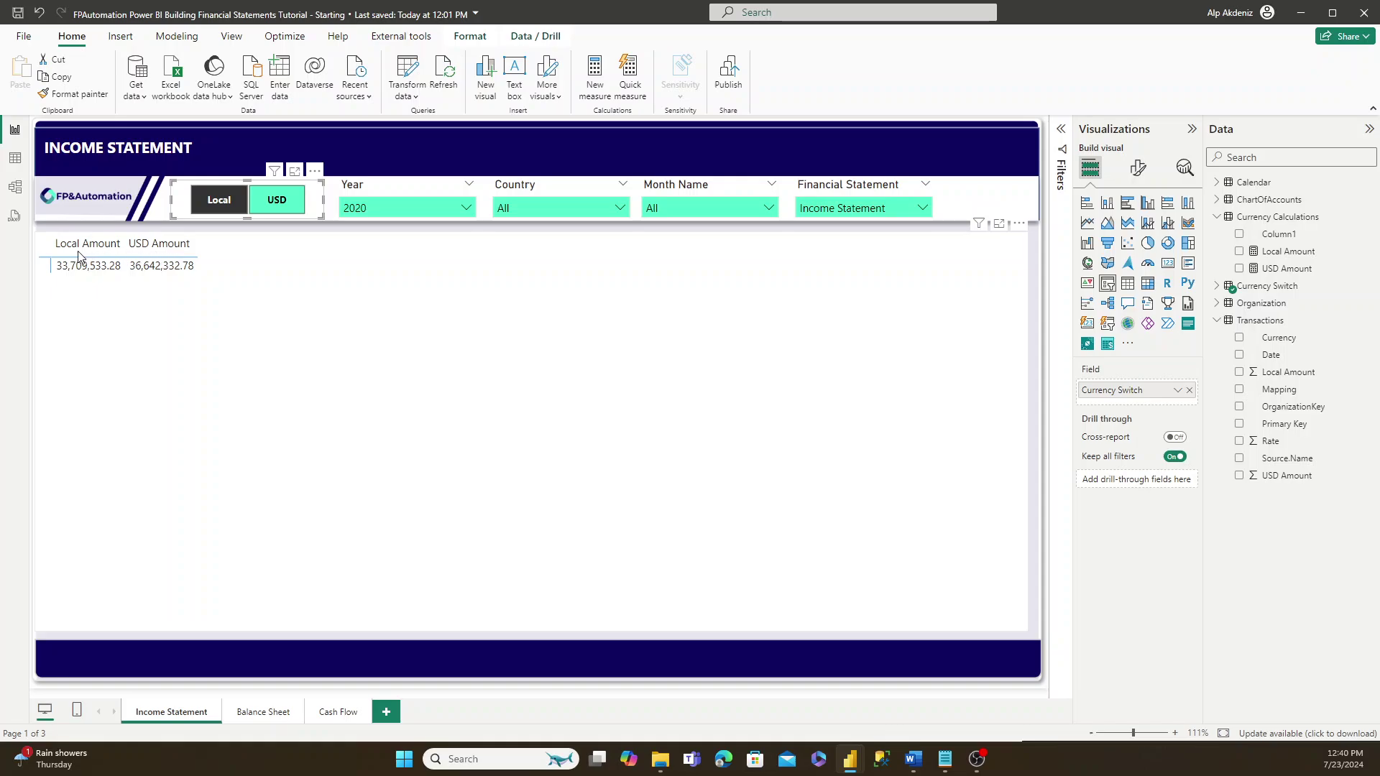
- Hide Column1 of the Currency Calculations table and collapse the Transactions table in the data list
left_click(1282, 235)
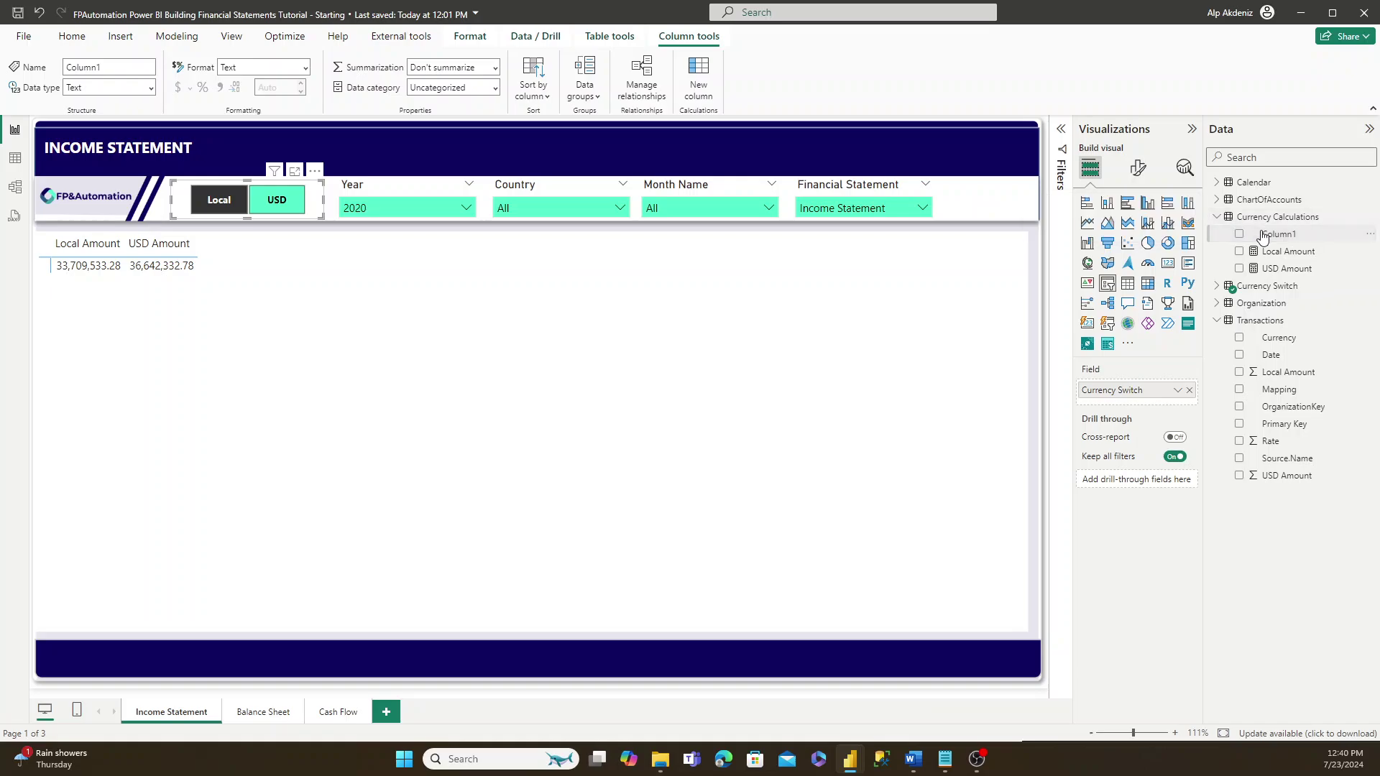
right_click(1259, 234)
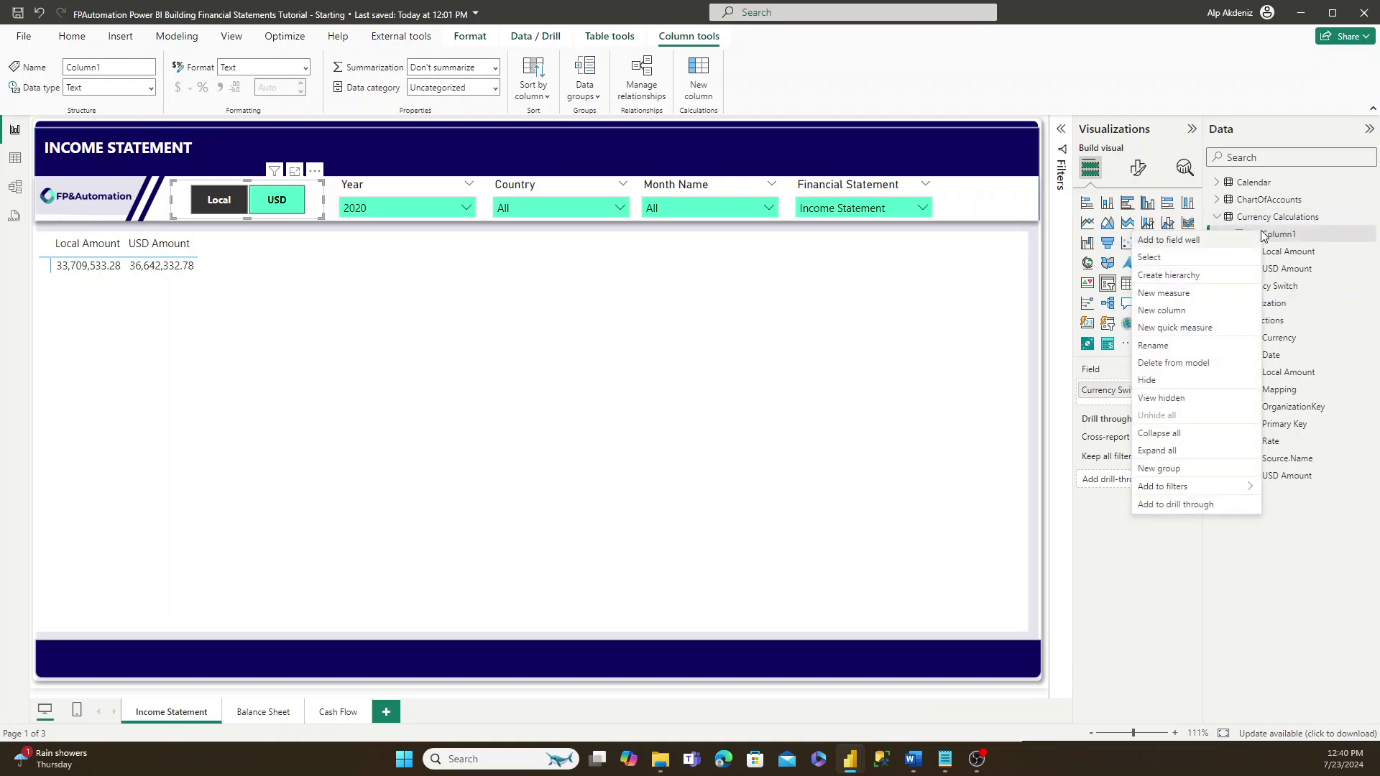
left_click(1160, 380)
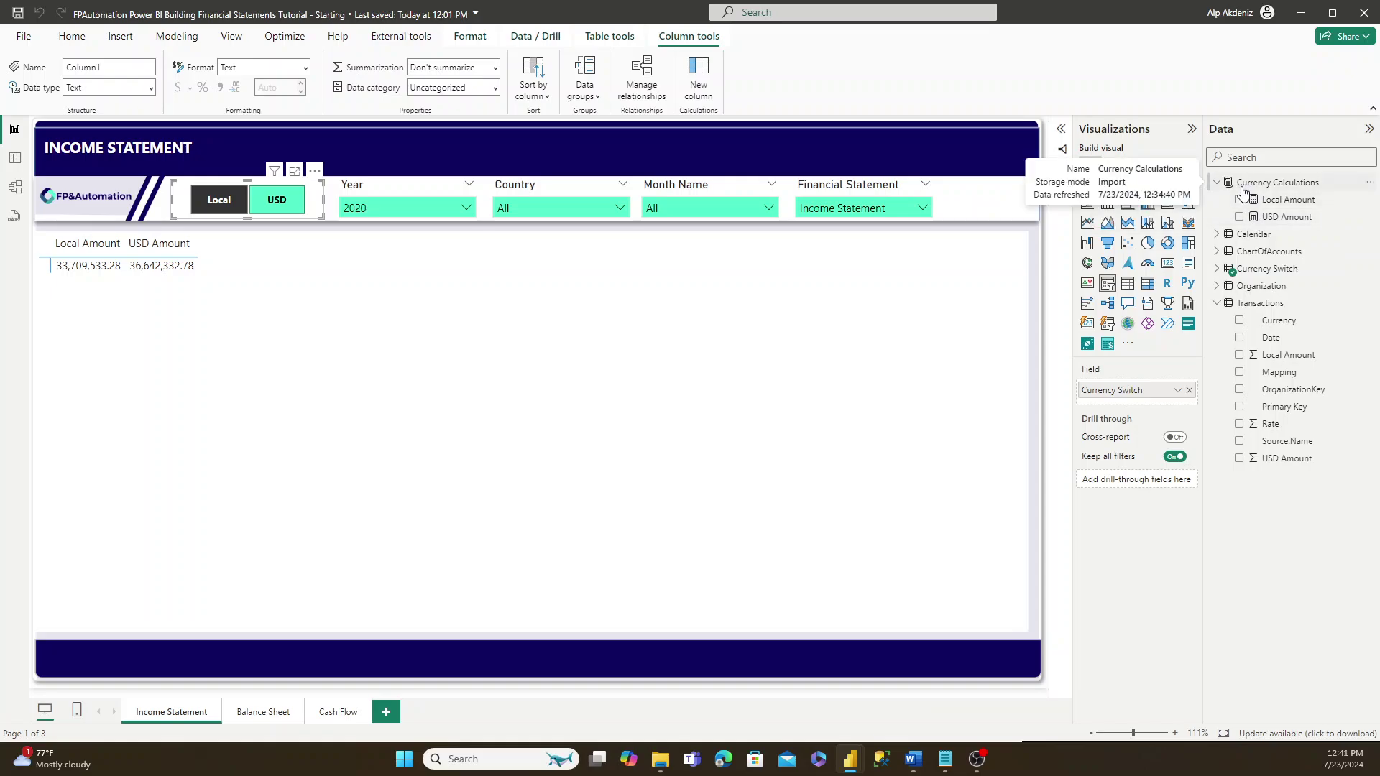
left_click(1217, 302)
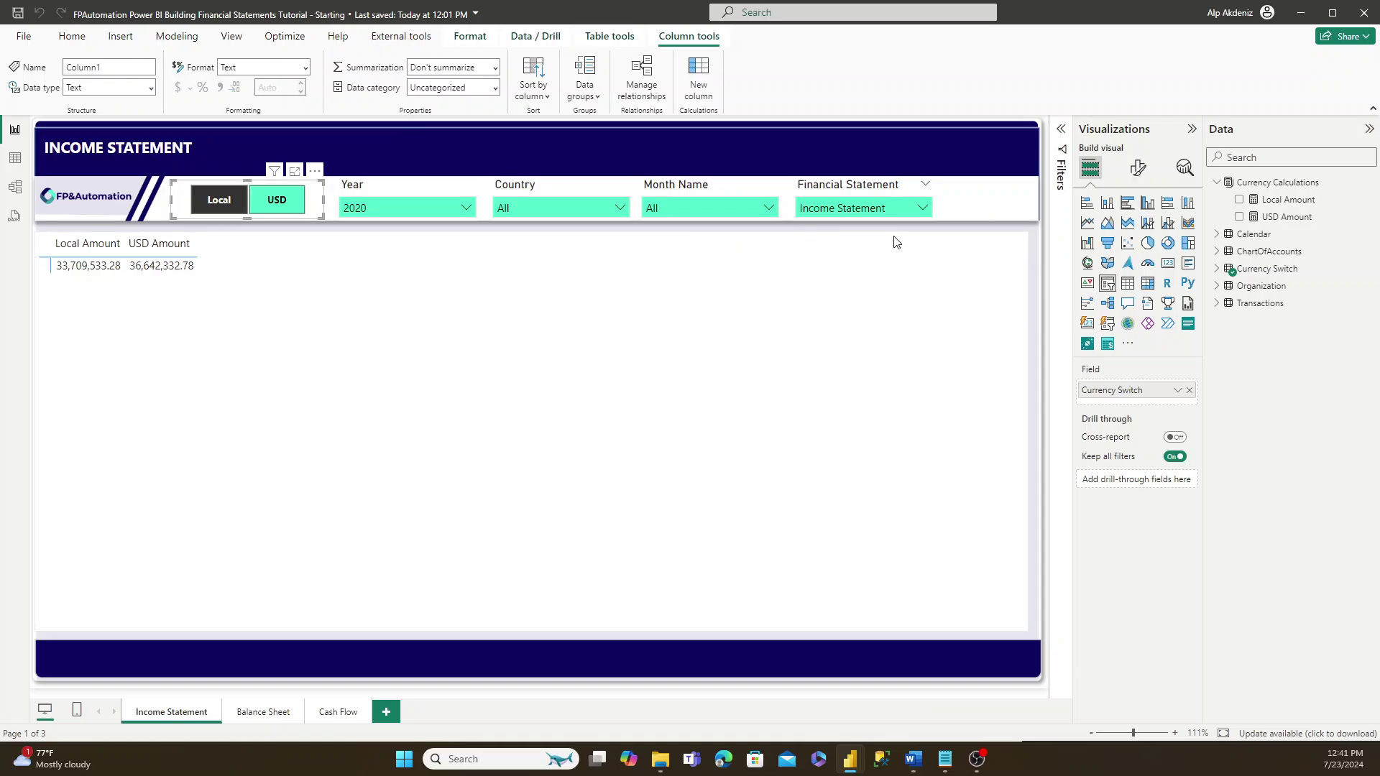
- Create a Currency Switch measure in the Currency Calculations table that returns USD Amount or Local Amount through SWITCH, with USD as the default selection
left_click(1281, 206)
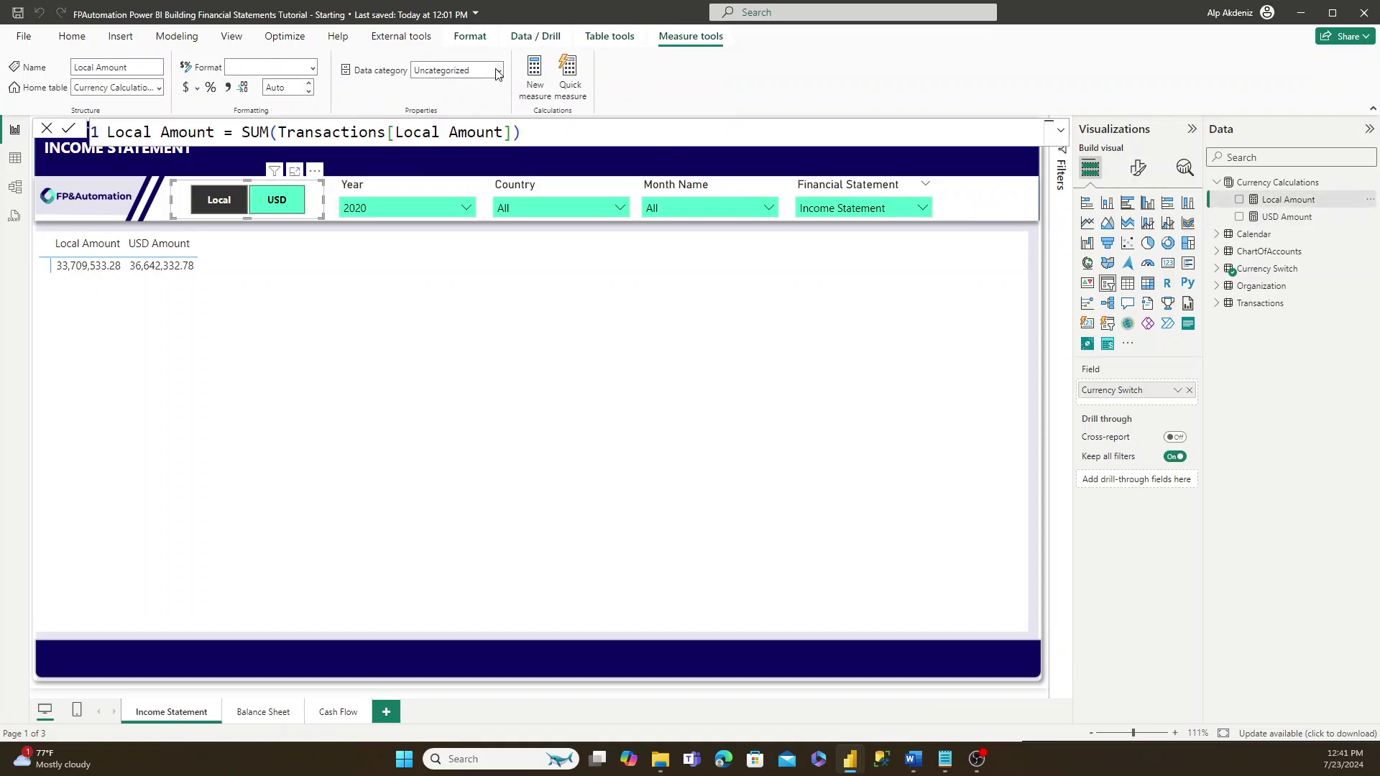
left_click(535, 101)
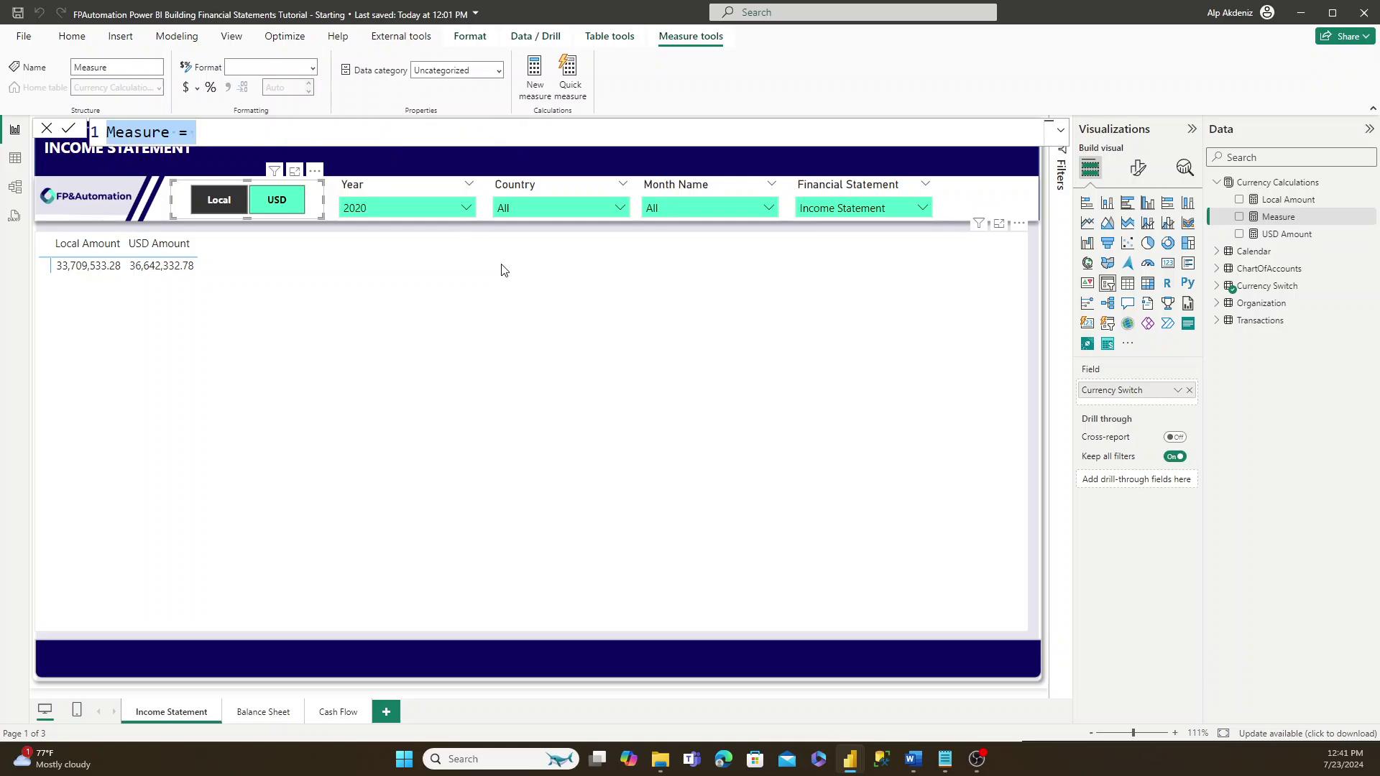
type("Currency Switch = VAR CurrencySelection = SELECTEDVALUE('Currency Switch'[Local USD Switch],\"USD\") RETURN SWITCH( TRUE(),     CurrencySelection = \"USD\", [USD Amount],     CurrencySelection = \"Local\", [Local Amount] )")
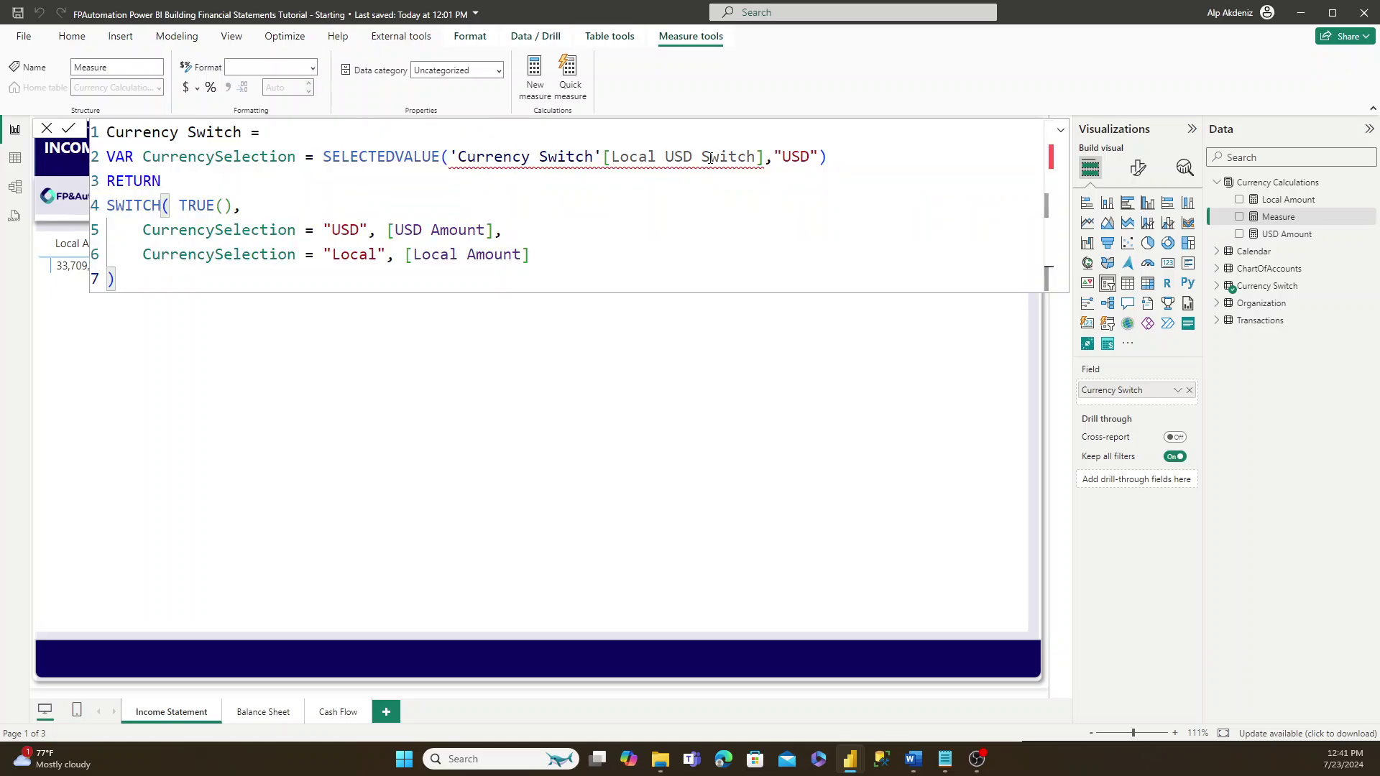
- Correct the column reference inside SELECTEDVALUE to 'Currency Switch'[Currency Switch]
left_click(764, 157)
key("Left")
key("ctrl+shift+Left")
key("ctrl+shift+Left")
key("ctrl+shift+Left")
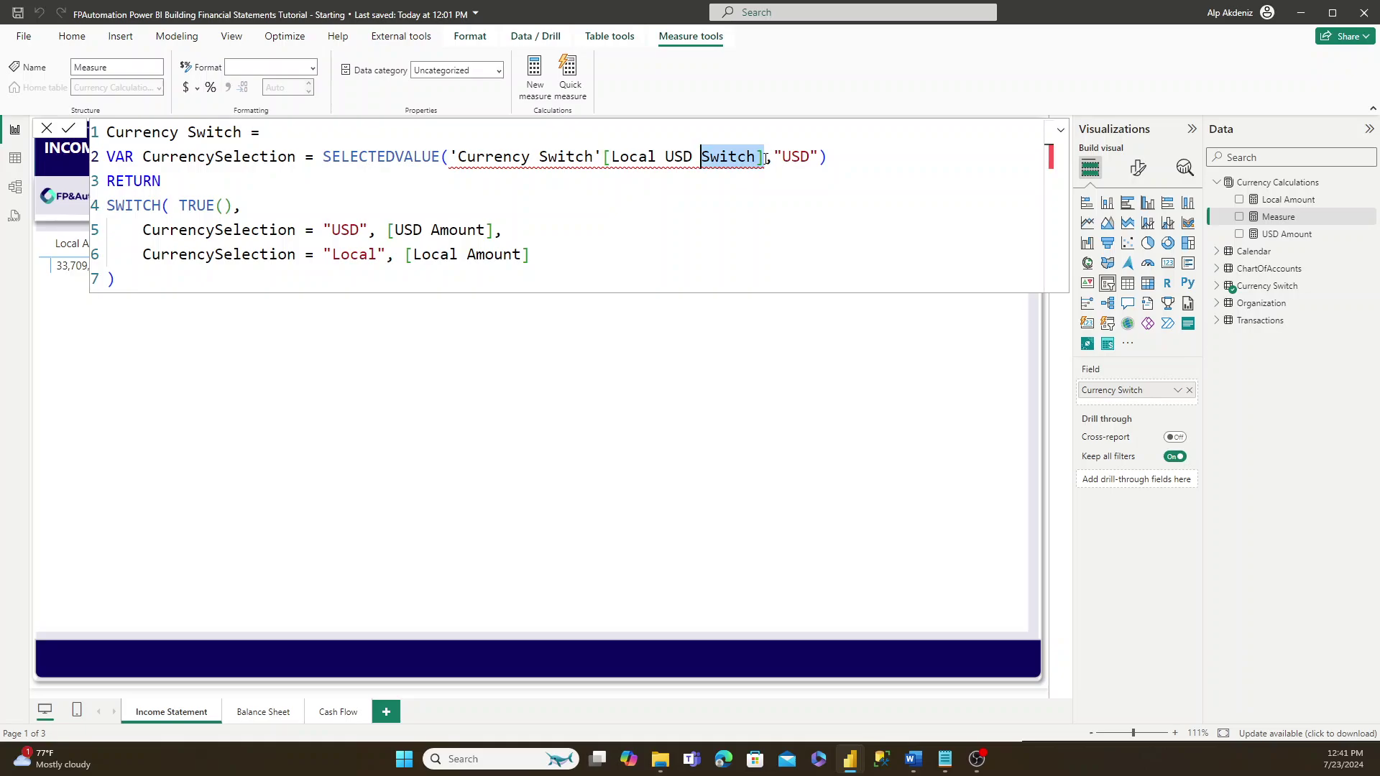
type("cr")
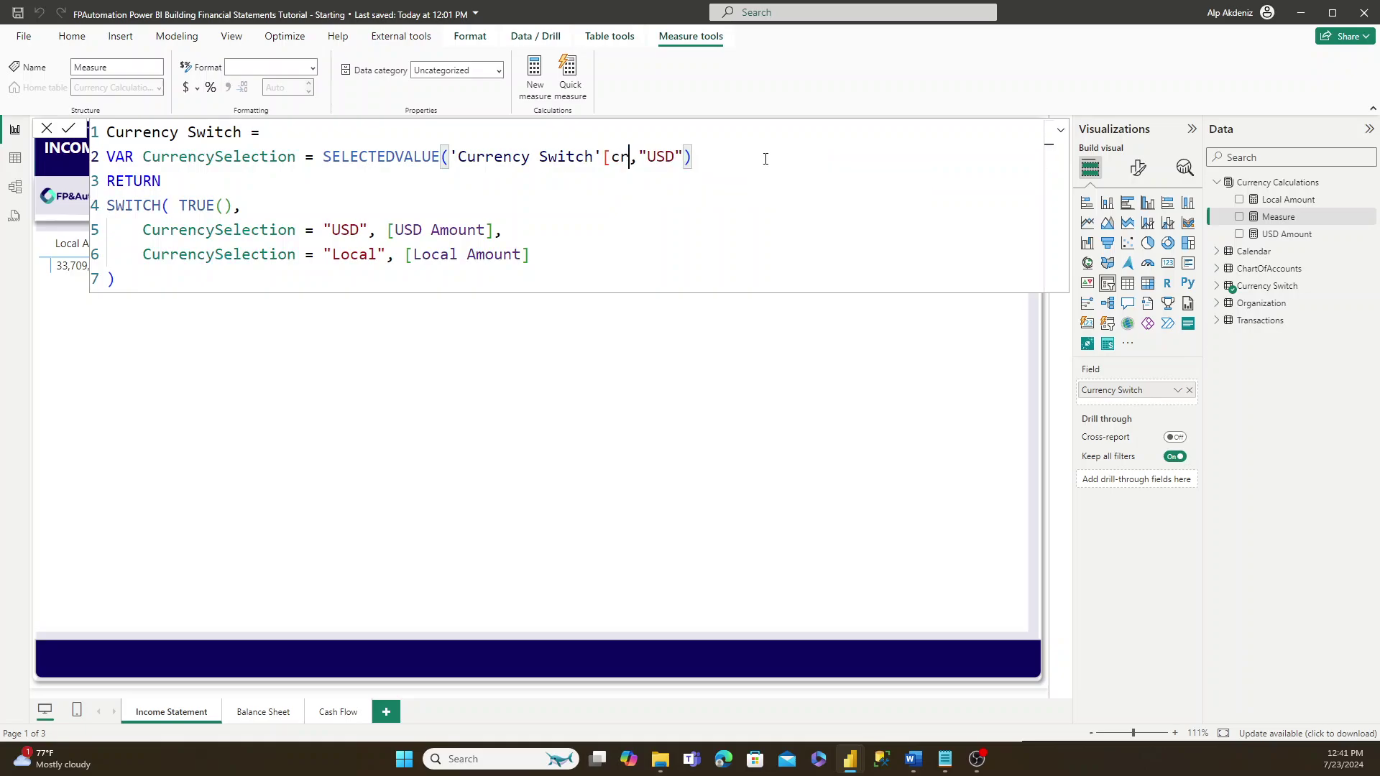
key("Tab")
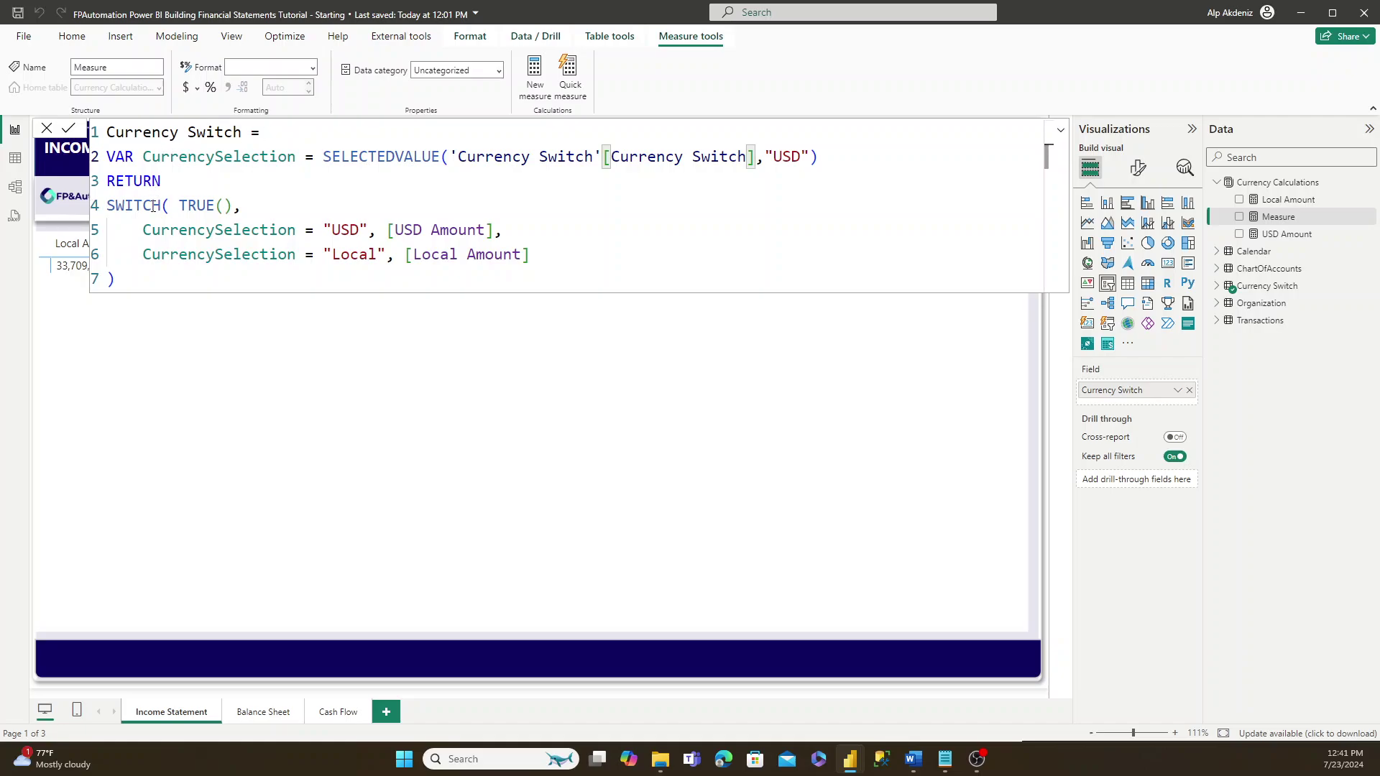
left_click_drag(389, 232, 498, 234)
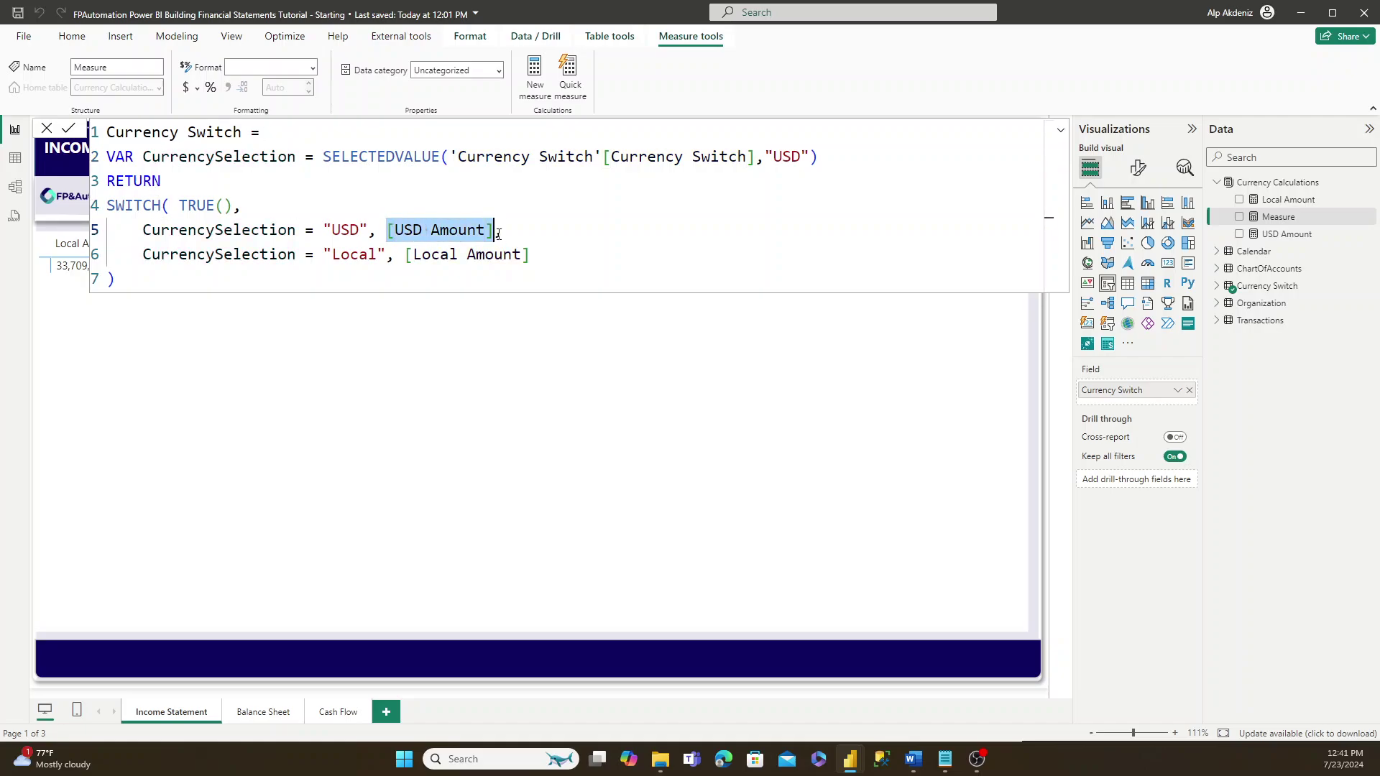
left_click_drag(406, 256, 535, 256)
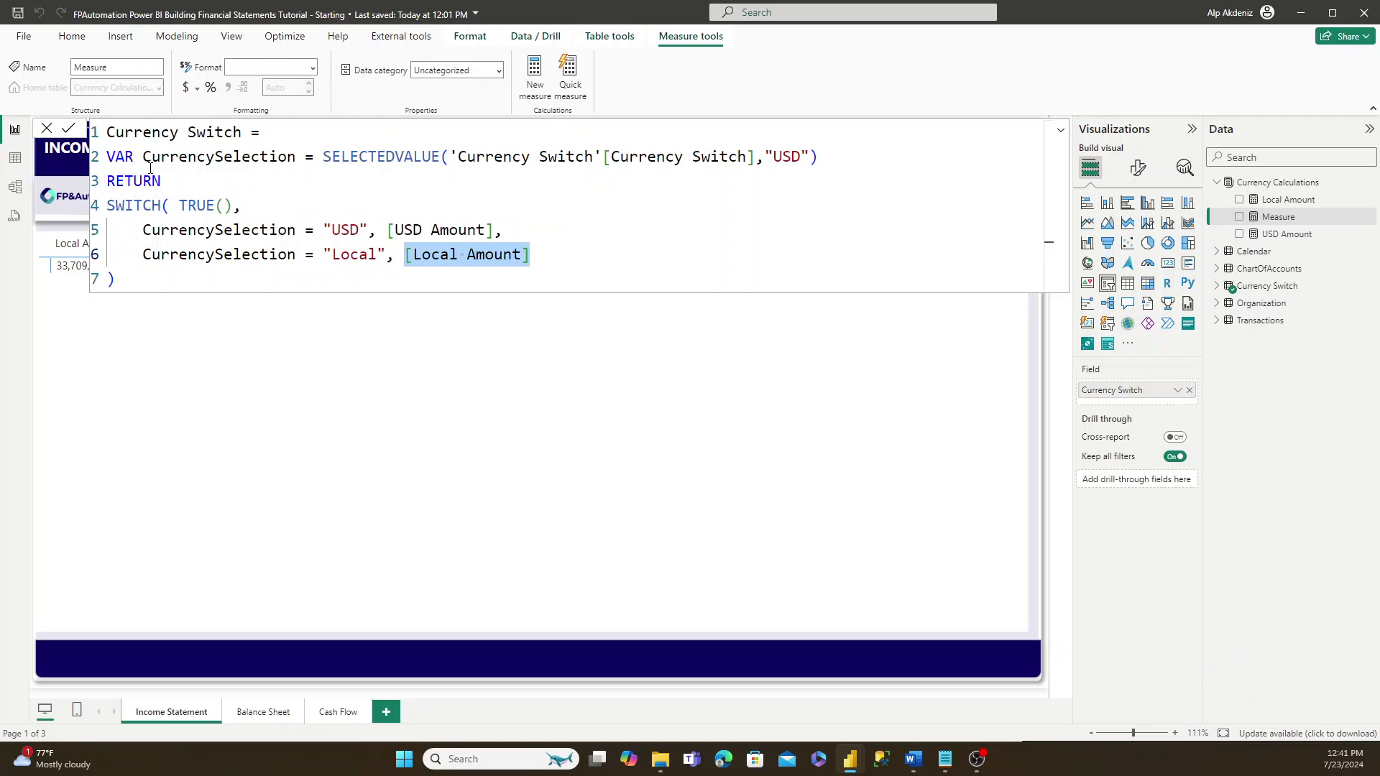
left_click(117, 158)
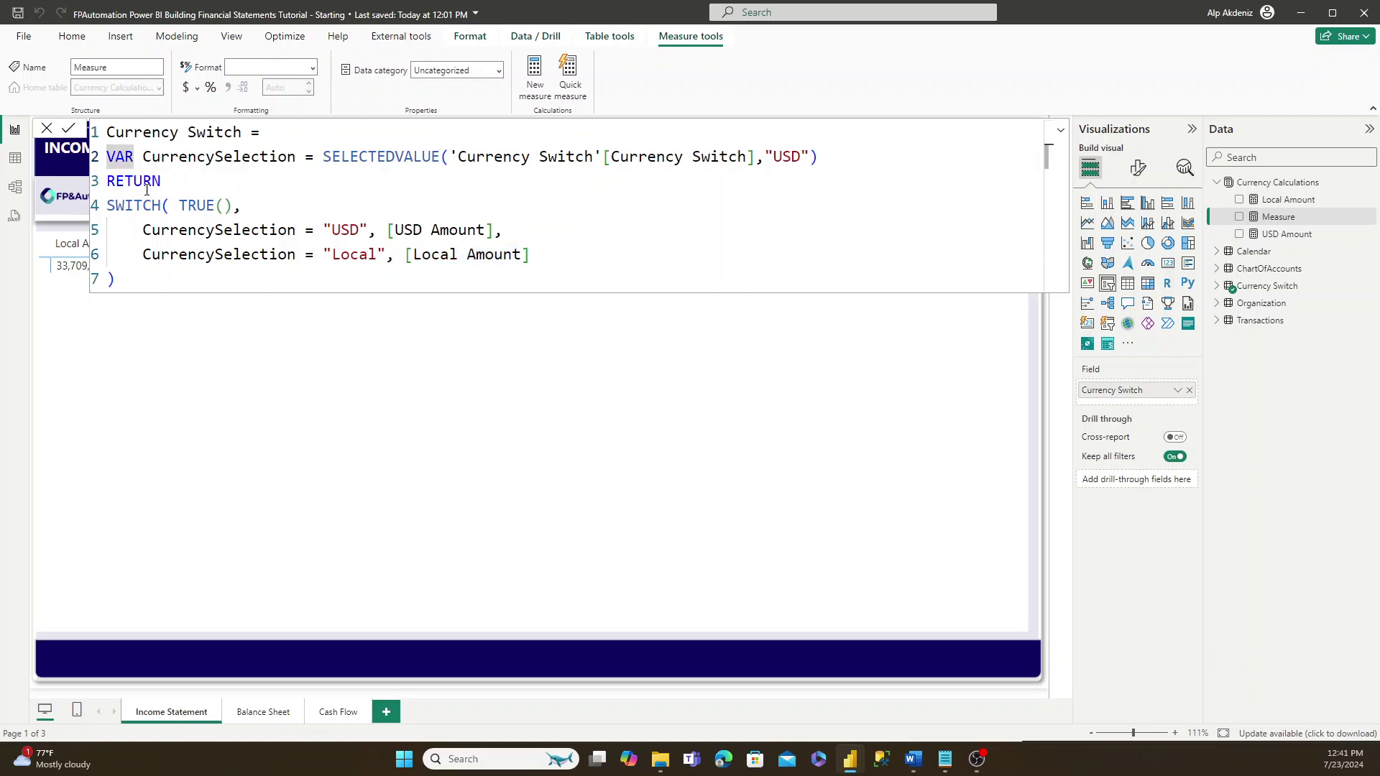
- Comment out the whole SWITCH block of the Currency Switch measure with /* and */
left_click(110, 207)
type("/*")
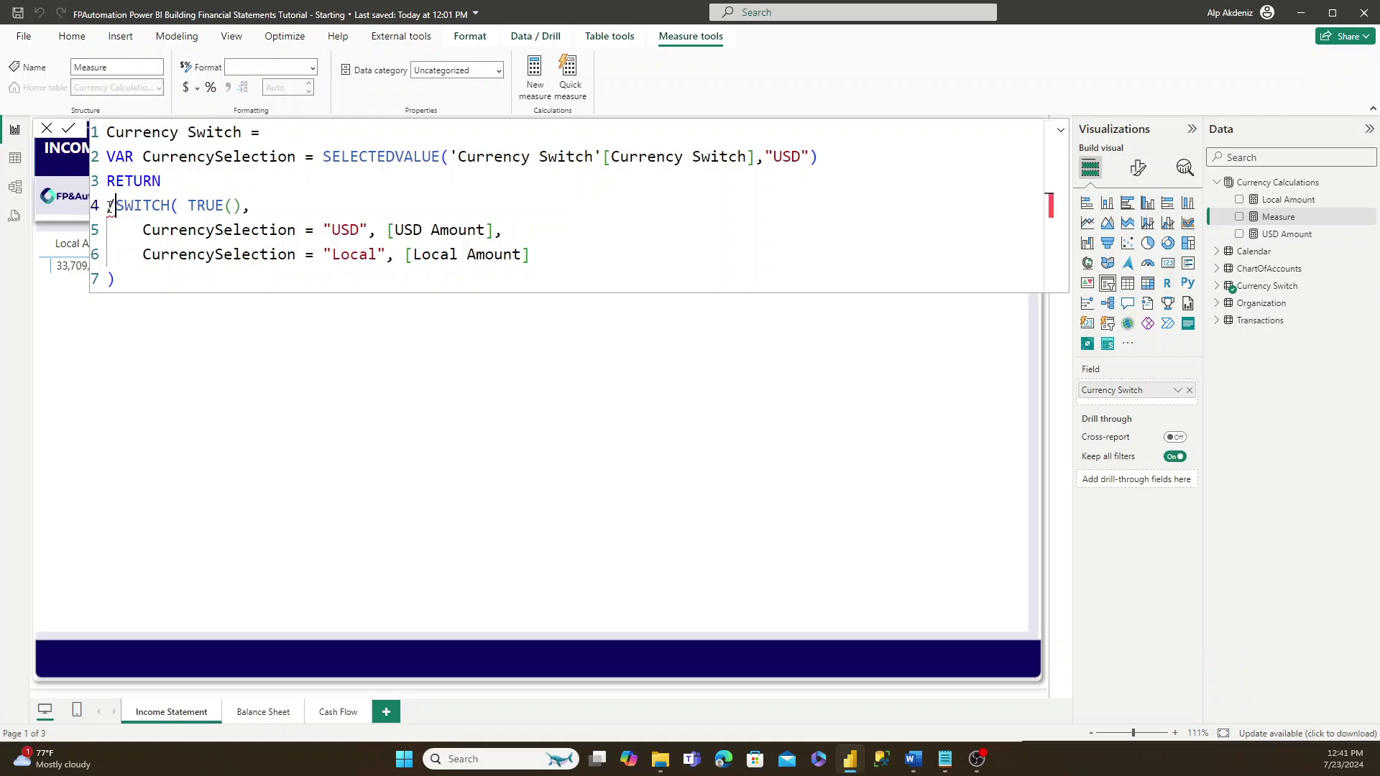
key("Down")
key("Down")
key("Down")
type("*/")
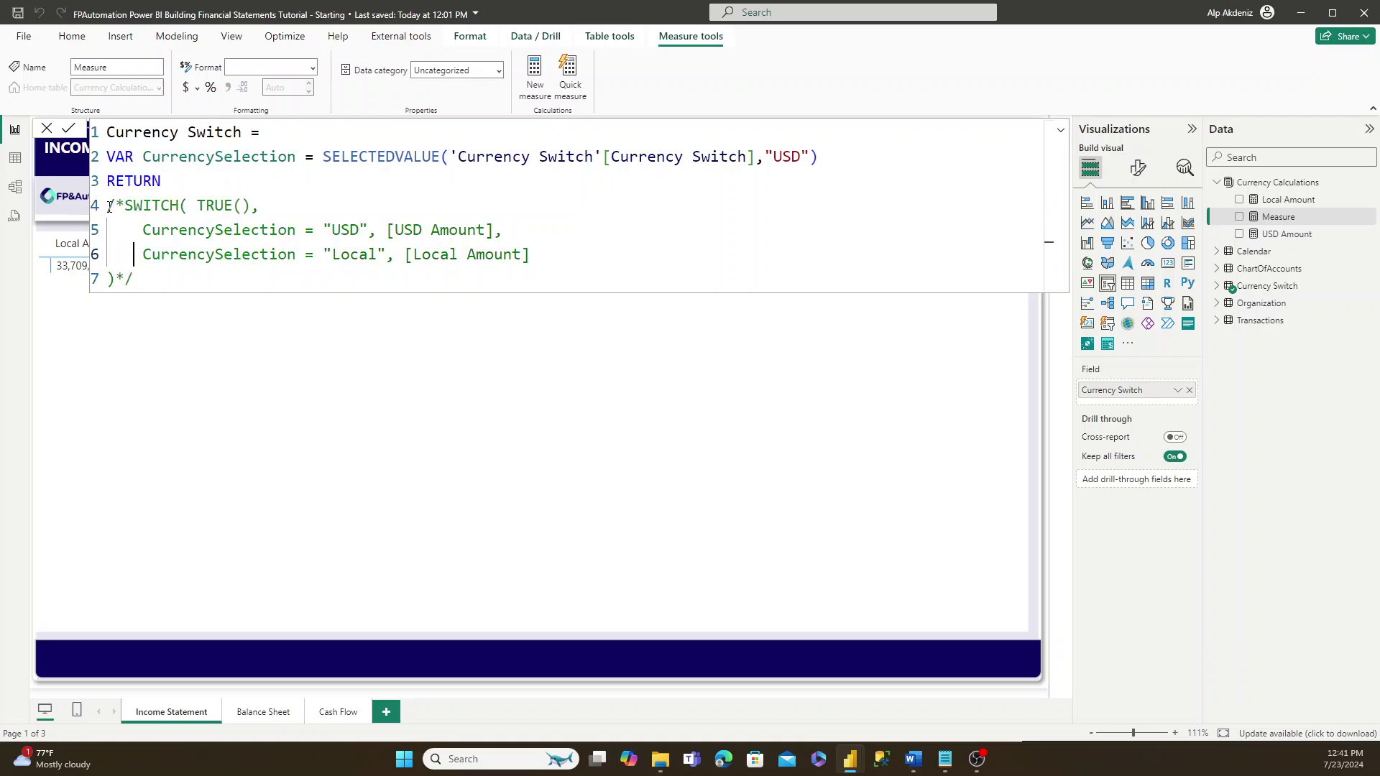
- Make the measure return the CurrencySelection variable on a new line after RETURN
key("Up")
key("Up")
key("Up")
key("Up")
key("End")
key("Return")
type("currenc")
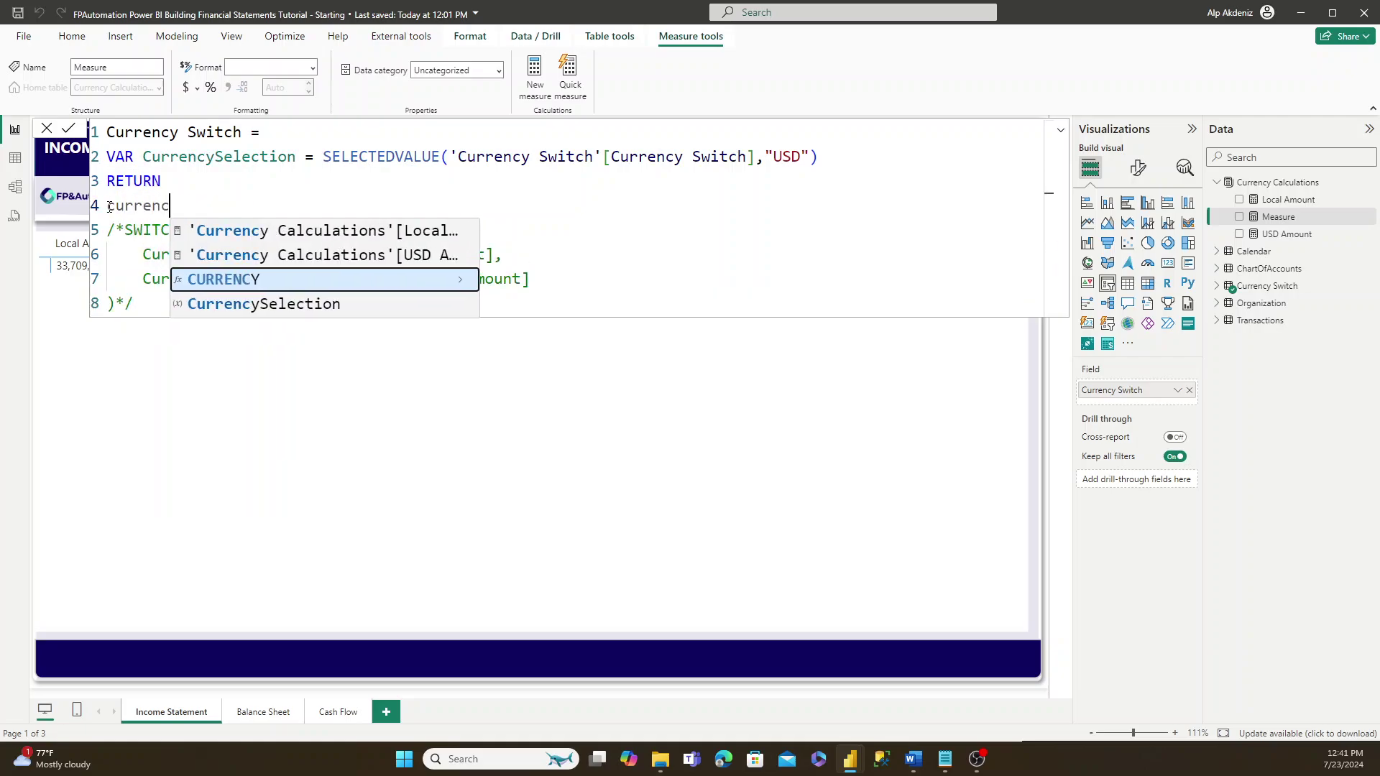
key("Down")
key("Tab")
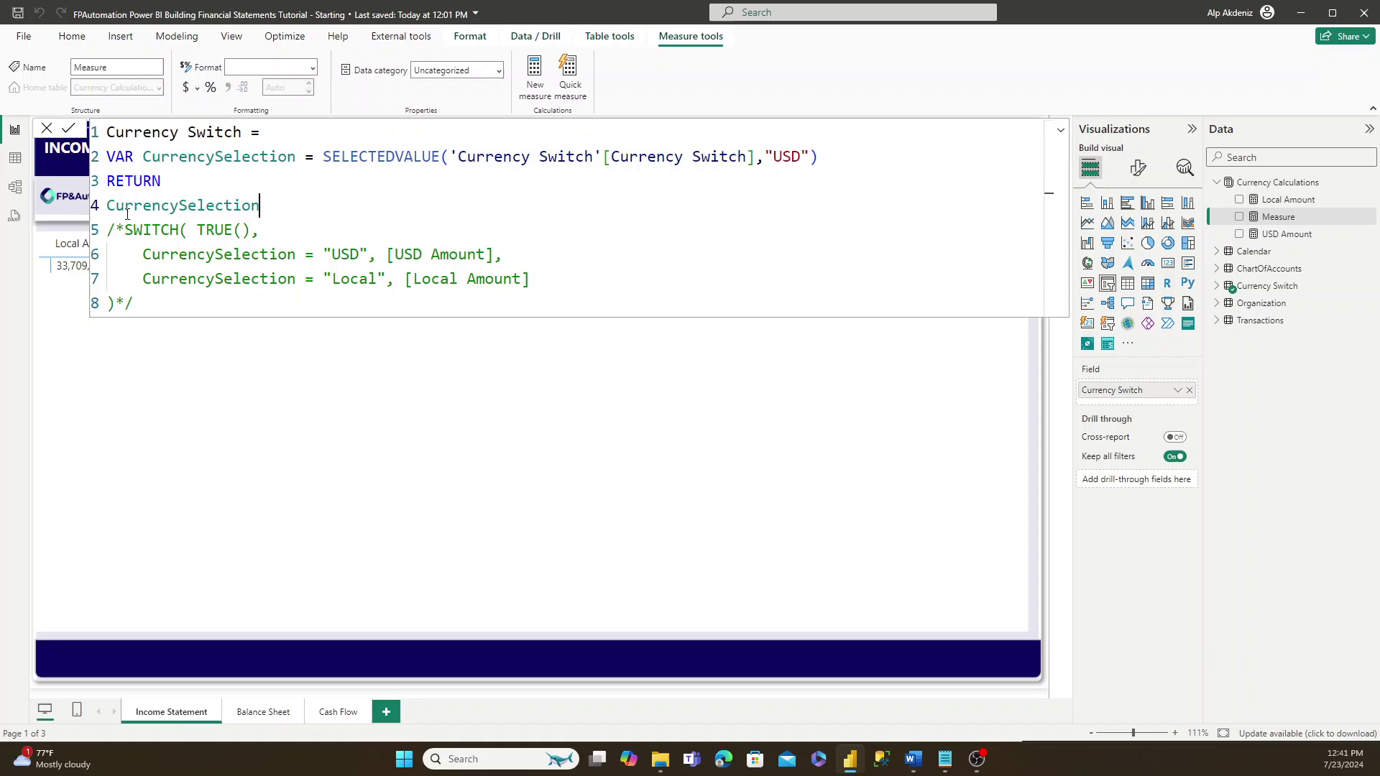
- Examine the CurrencySelection variable's SELECTEDVALUE expression, including its column argument and the "USD" alternate result
left_click(180, 162)
left_click_drag(144, 157, 297, 159)
left_click_drag(323, 157, 818, 159)
left_click_drag(322, 157, 602, 163)
left_click(603, 163)
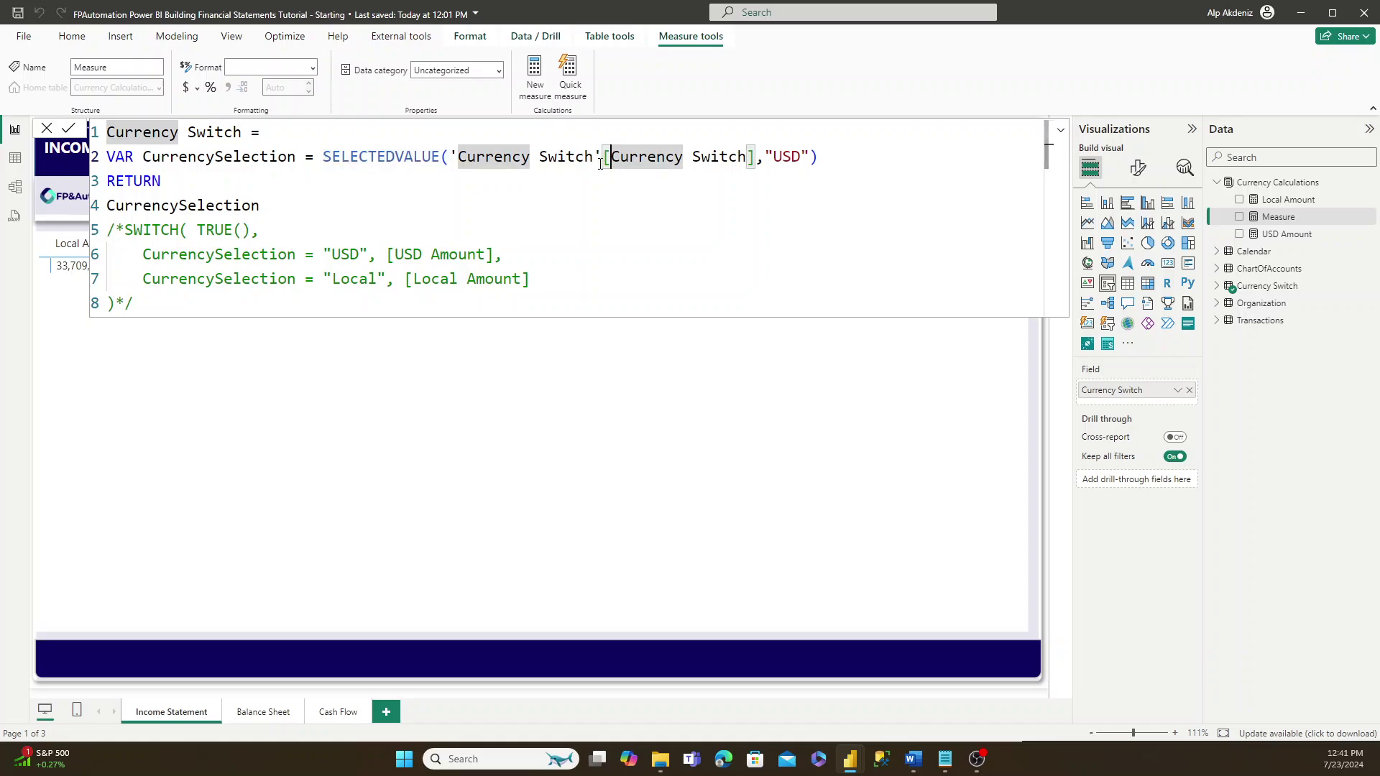
left_click_drag(458, 158, 756, 157)
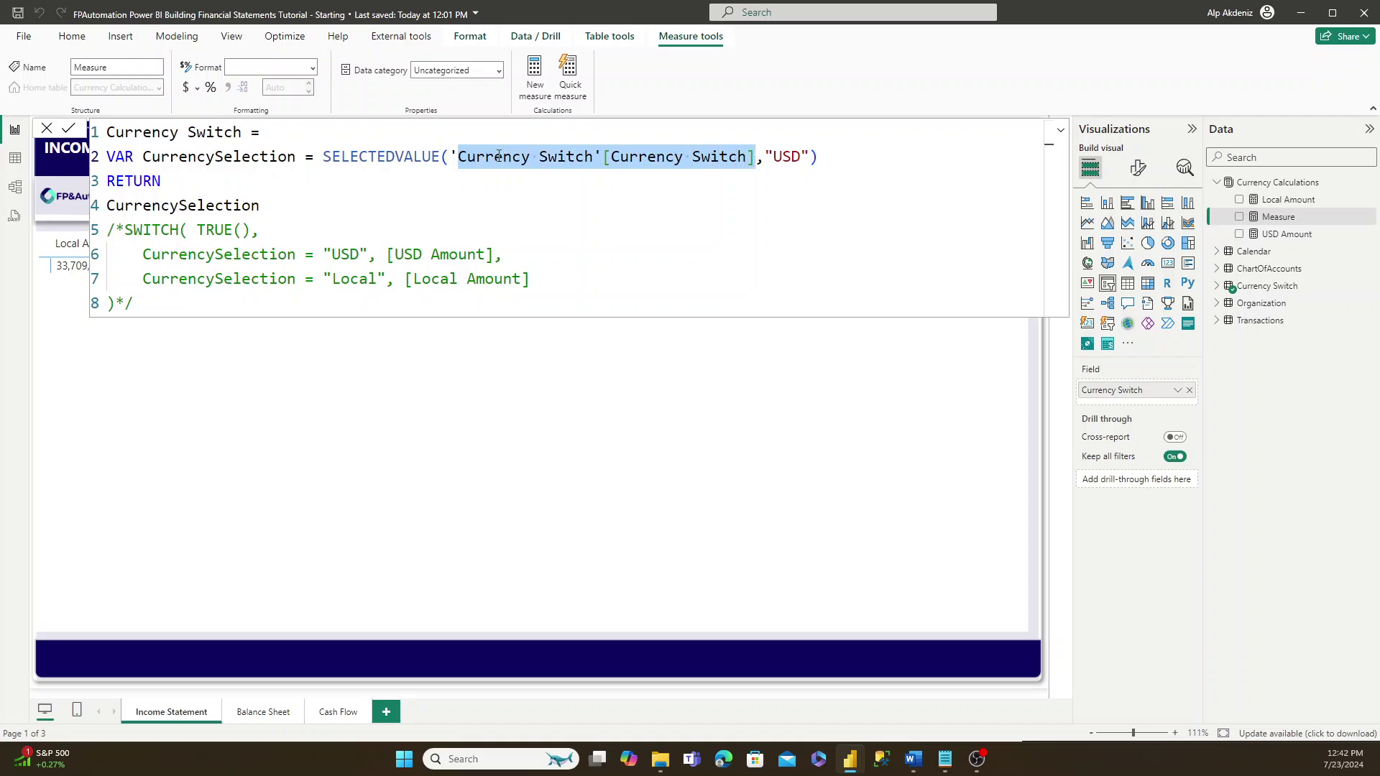
left_click(637, 158)
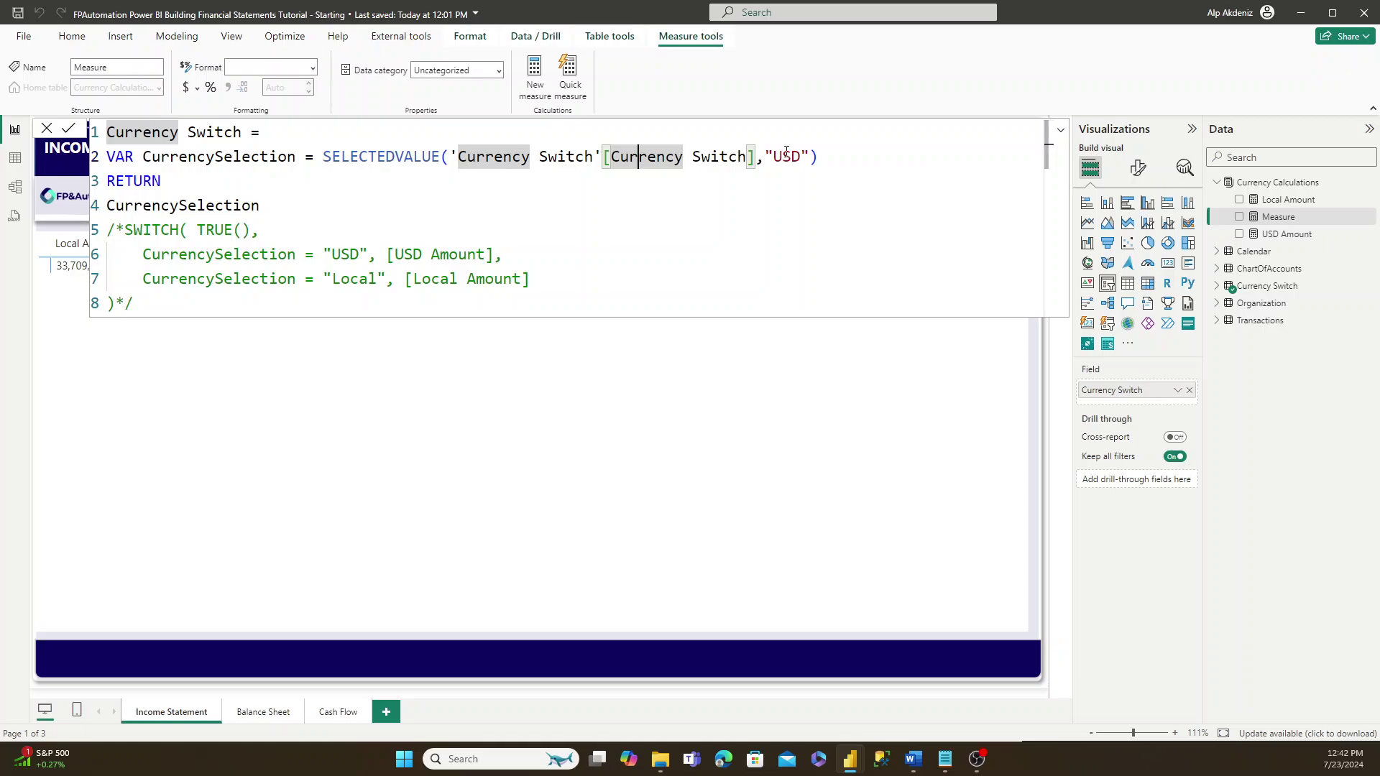
left_click_drag(766, 156, 809, 156)
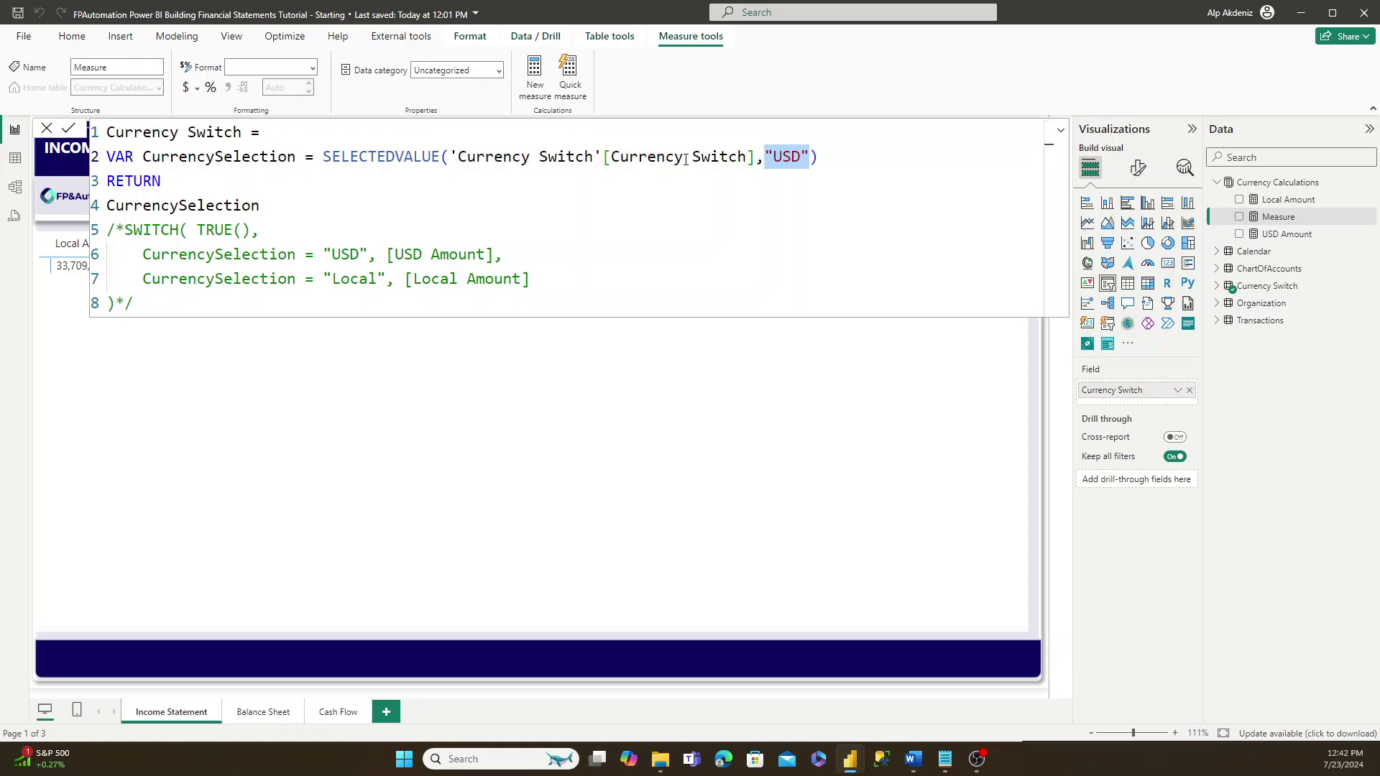
left_click(428, 185)
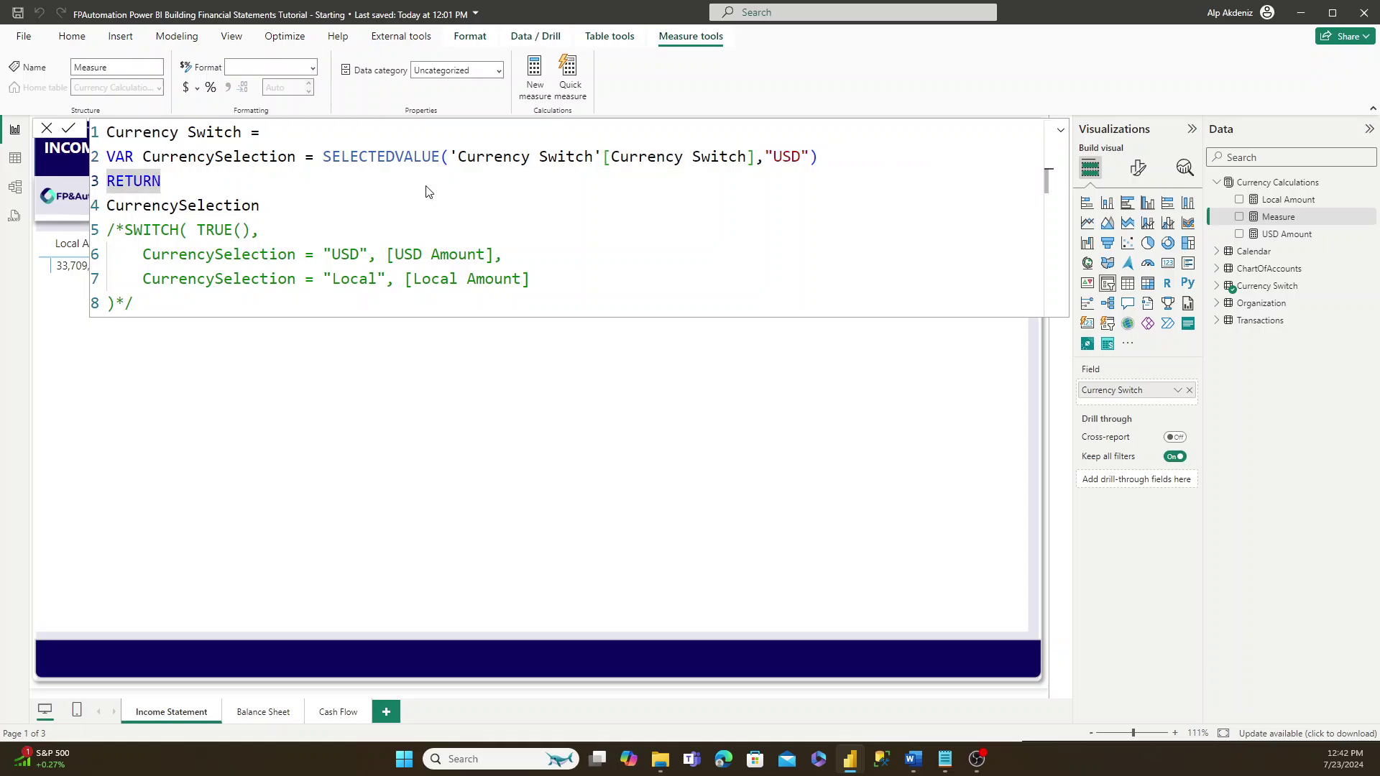
- Commit the Currency Switch measure and add it to the matrix values beside Local Amount and USD Amount
key("Return")
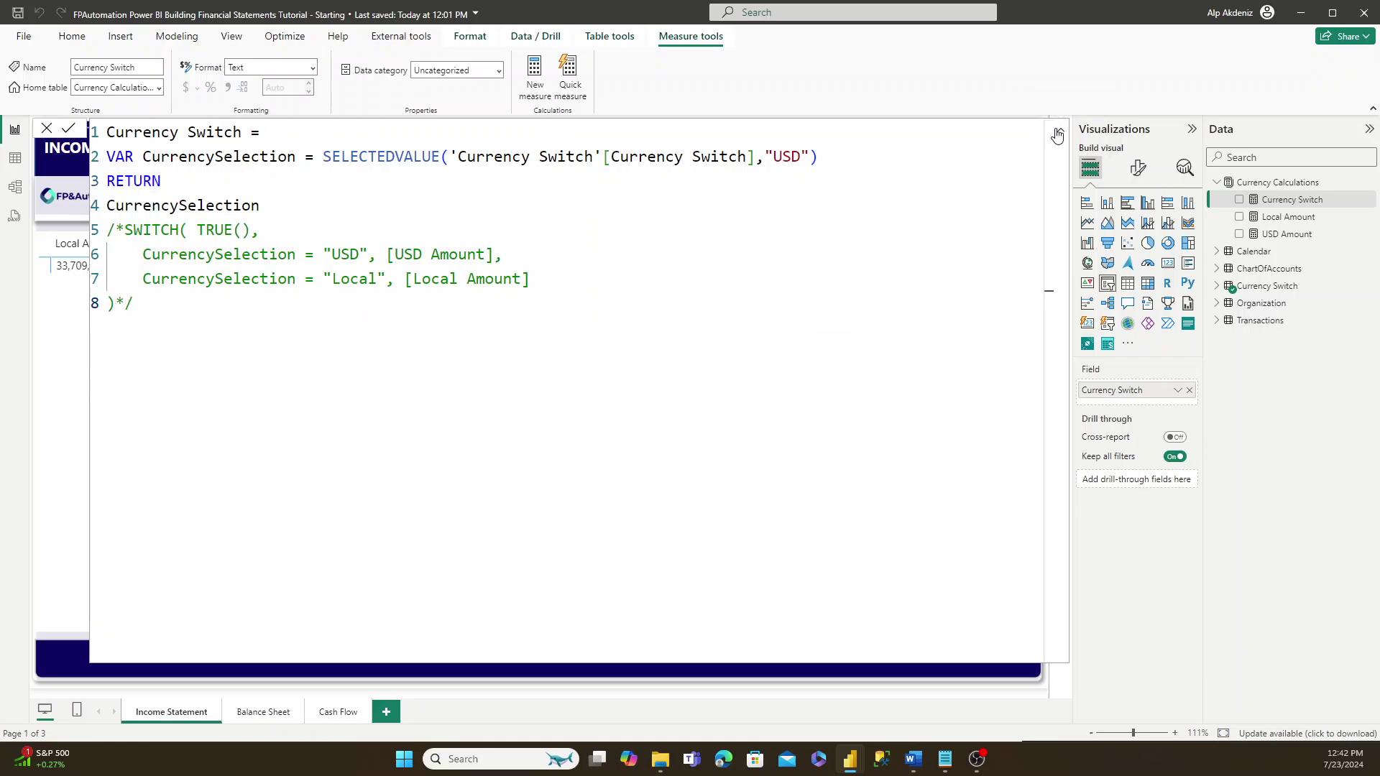
left_click(1058, 133)
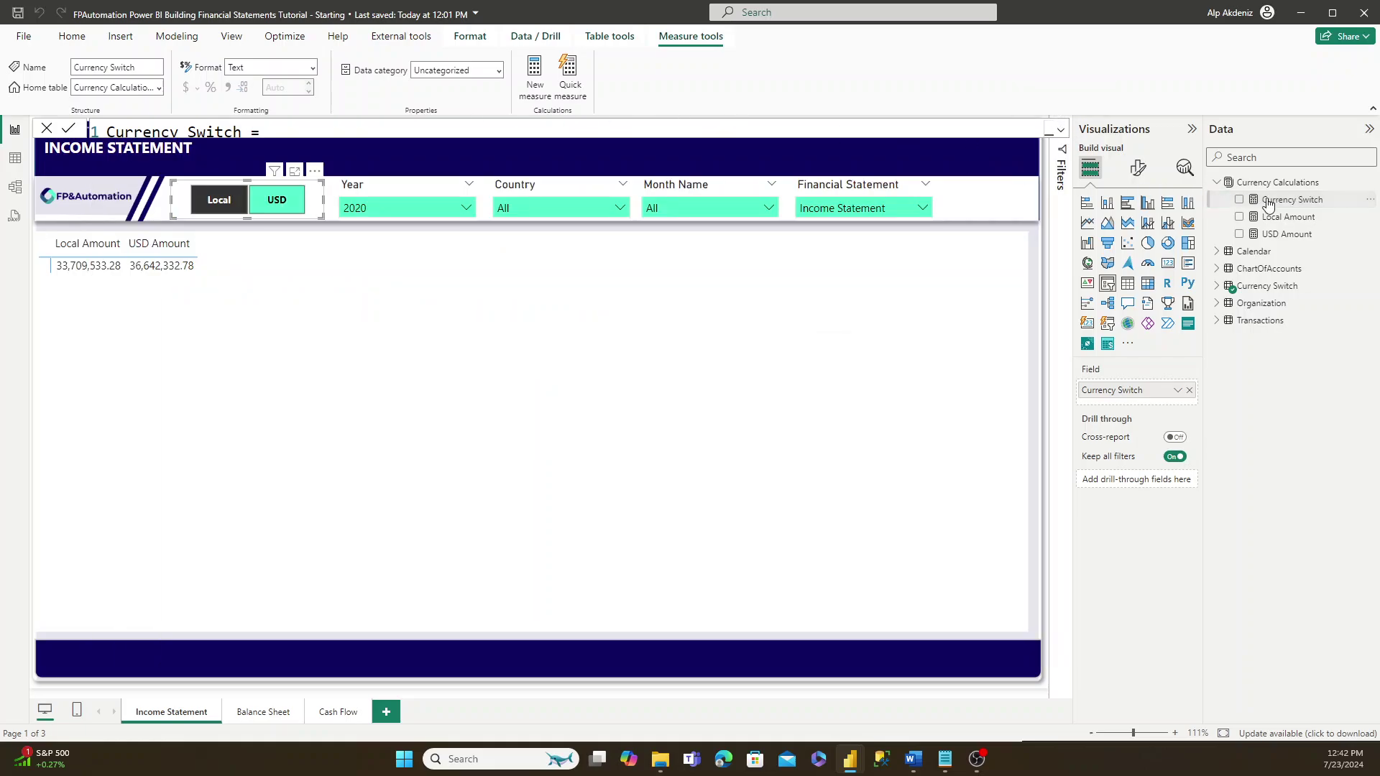
left_click_drag(1268, 203, 278, 285)
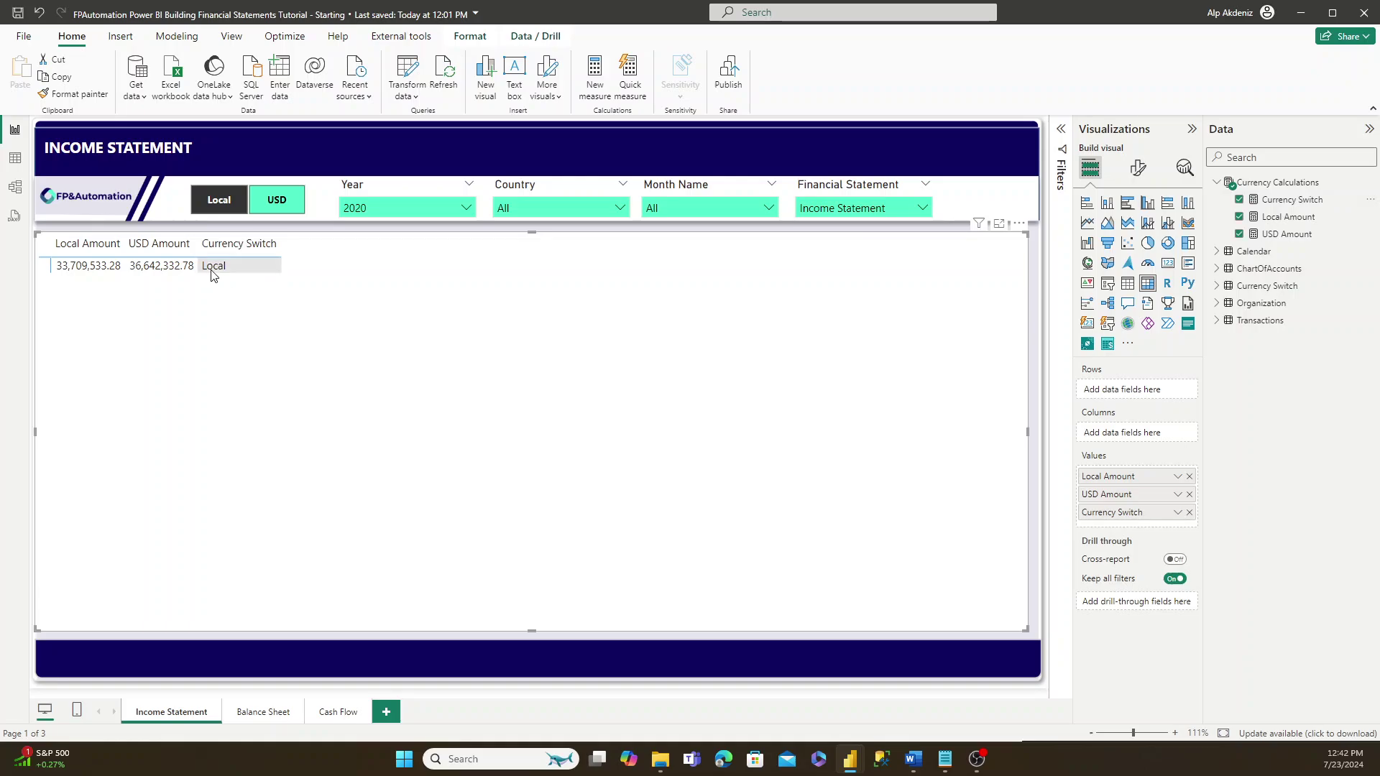
- Check the Currency Switch column in the matrix by toggling the slicer between USD and Local, ending on Local
left_click(276, 201)
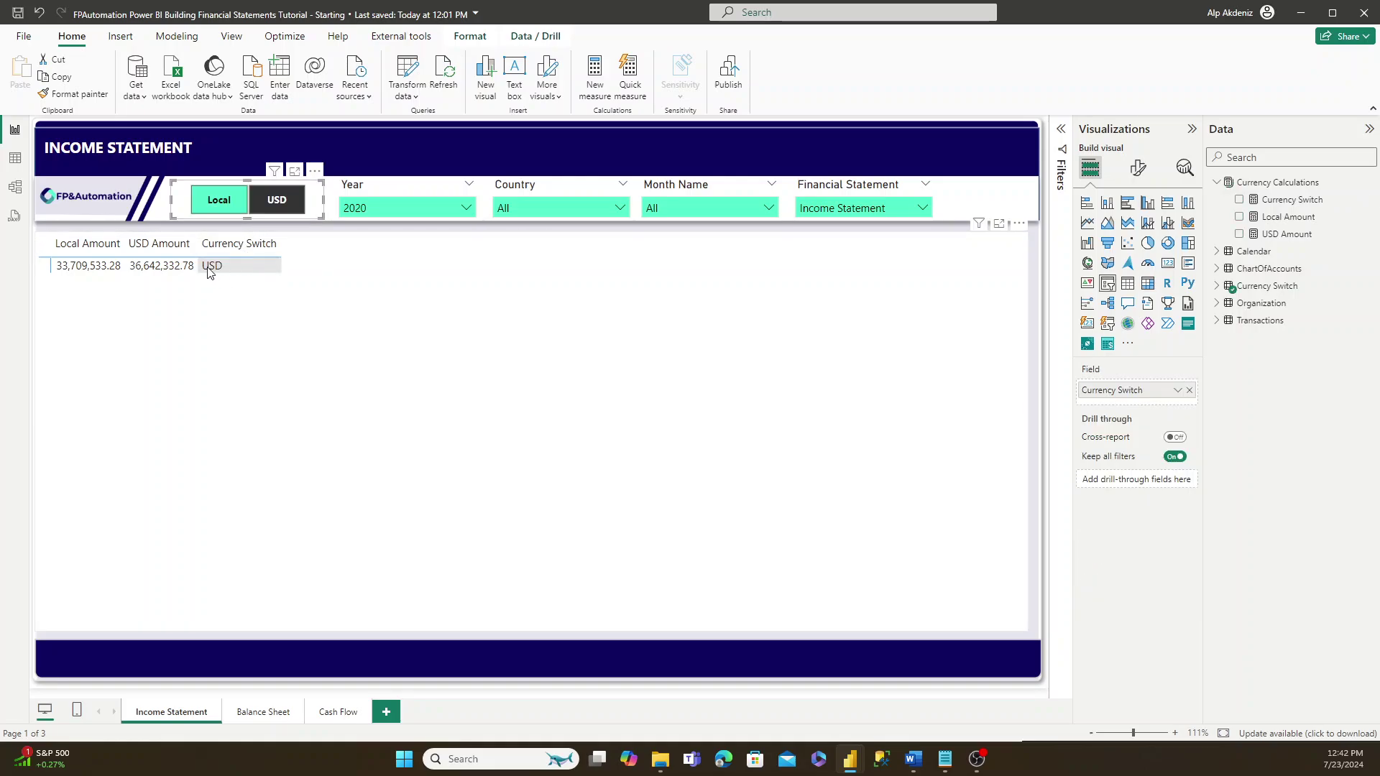
left_click(219, 205)
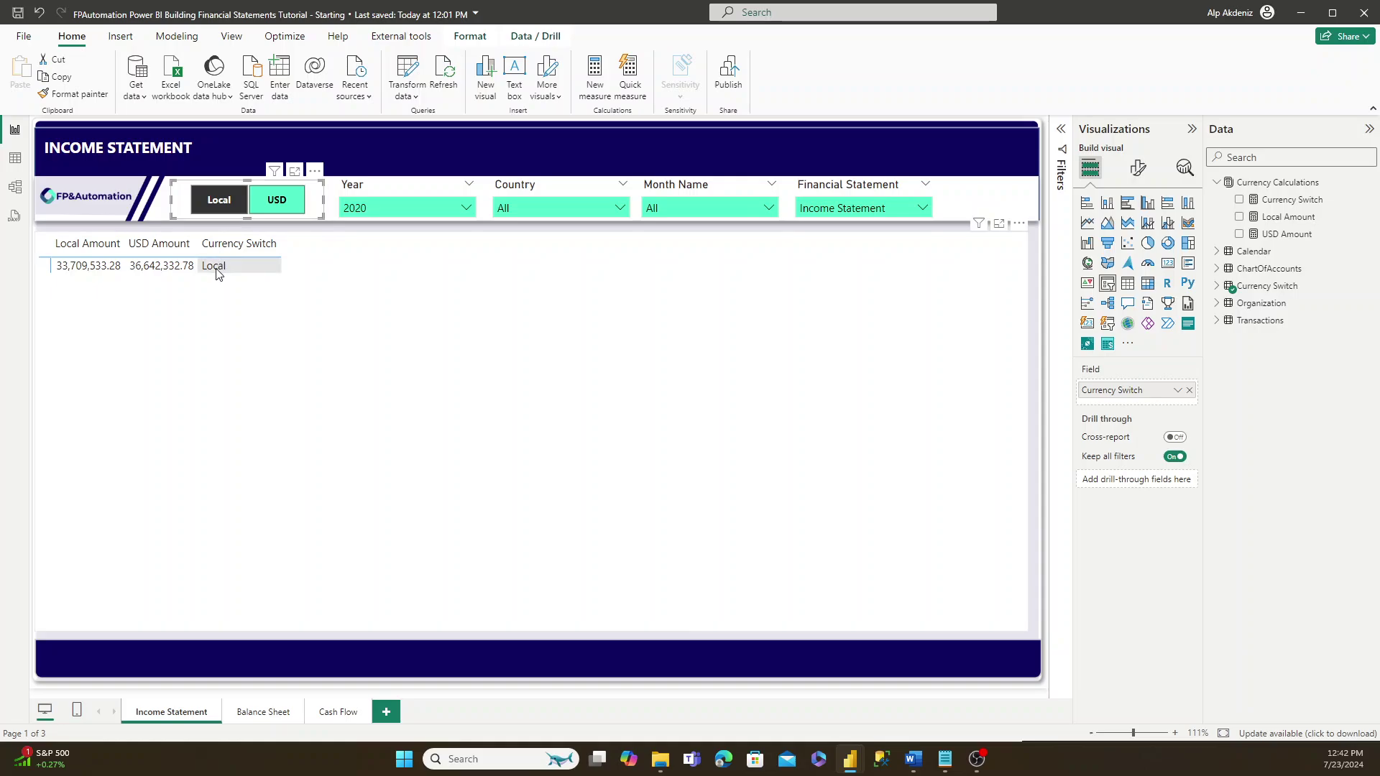
left_click(266, 205)
left_click(222, 209)
- Reopen the full Currency Switch measure formula and remove the CurrencySelection return expression after RETURN
left_click(1287, 205)
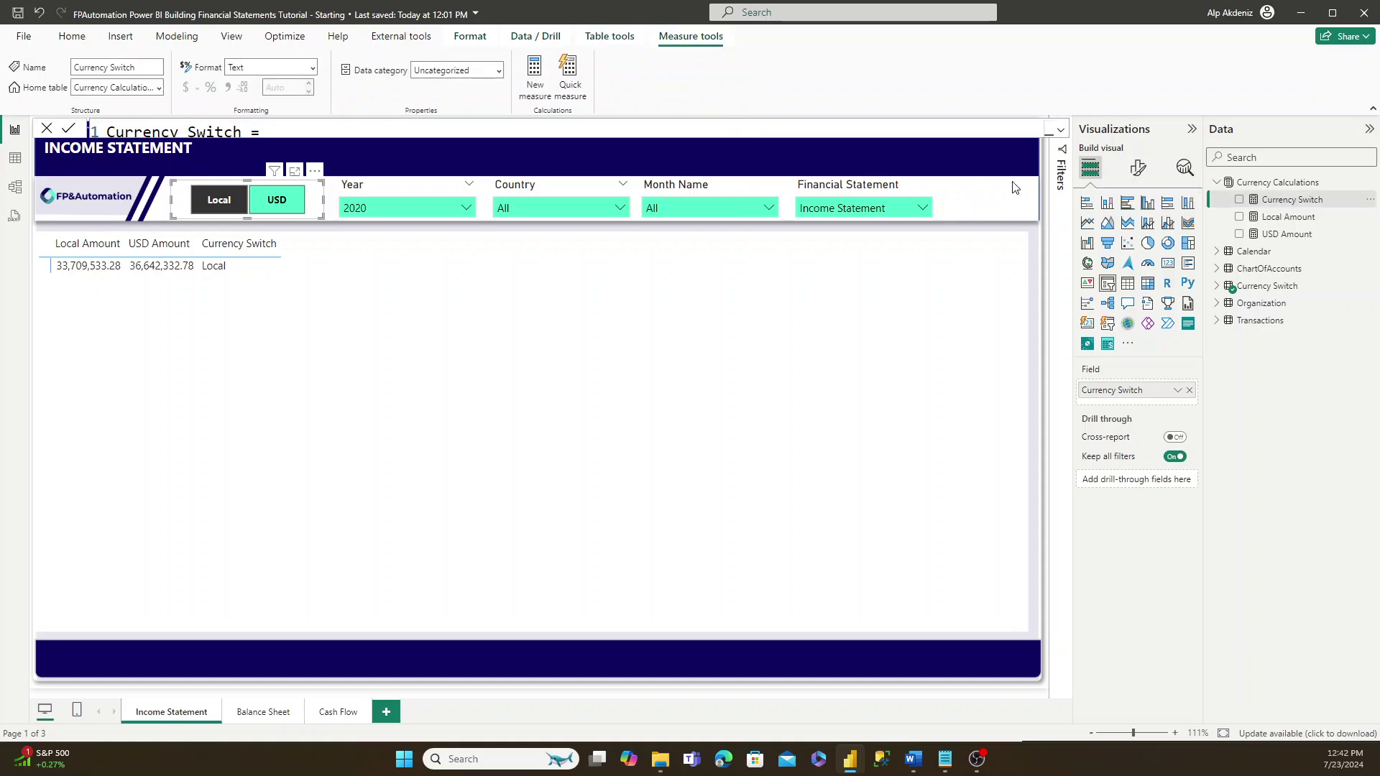
left_click(1059, 132)
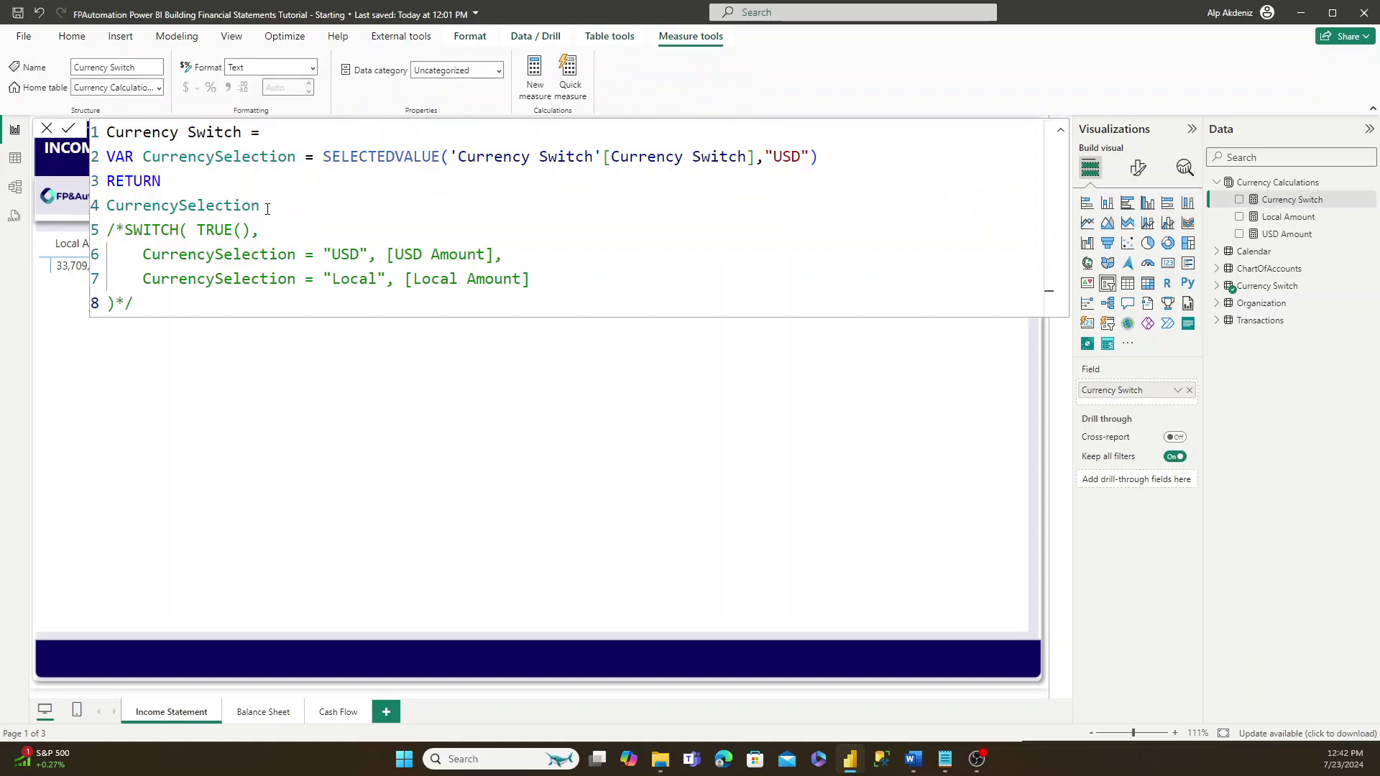
left_click_drag(268, 209, 106, 207)
key("BackSpace")
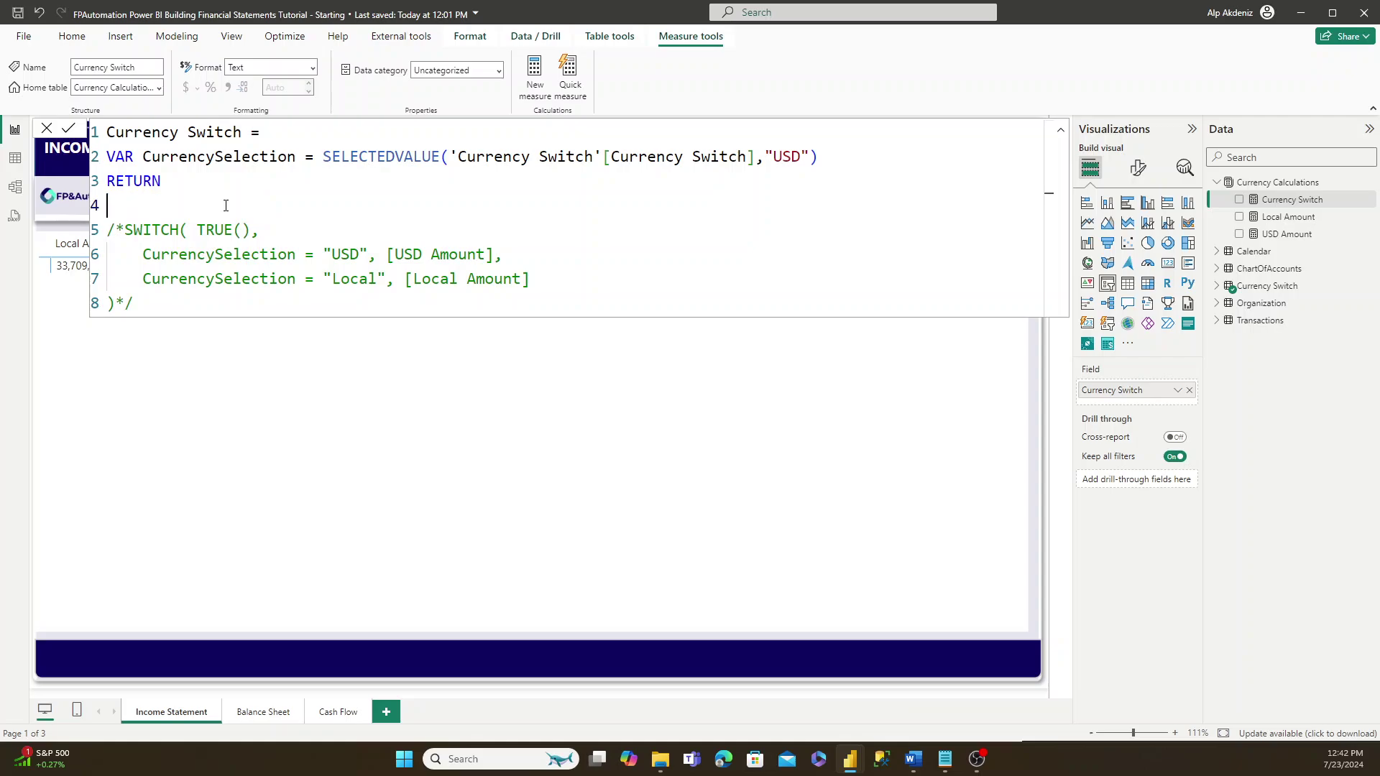
- Reactivate the SWITCH block by deleting its /* and */ comment marks and the empty line above it
key("Down")
key("shift+Right")
key("shift+Right")
key("Delete")
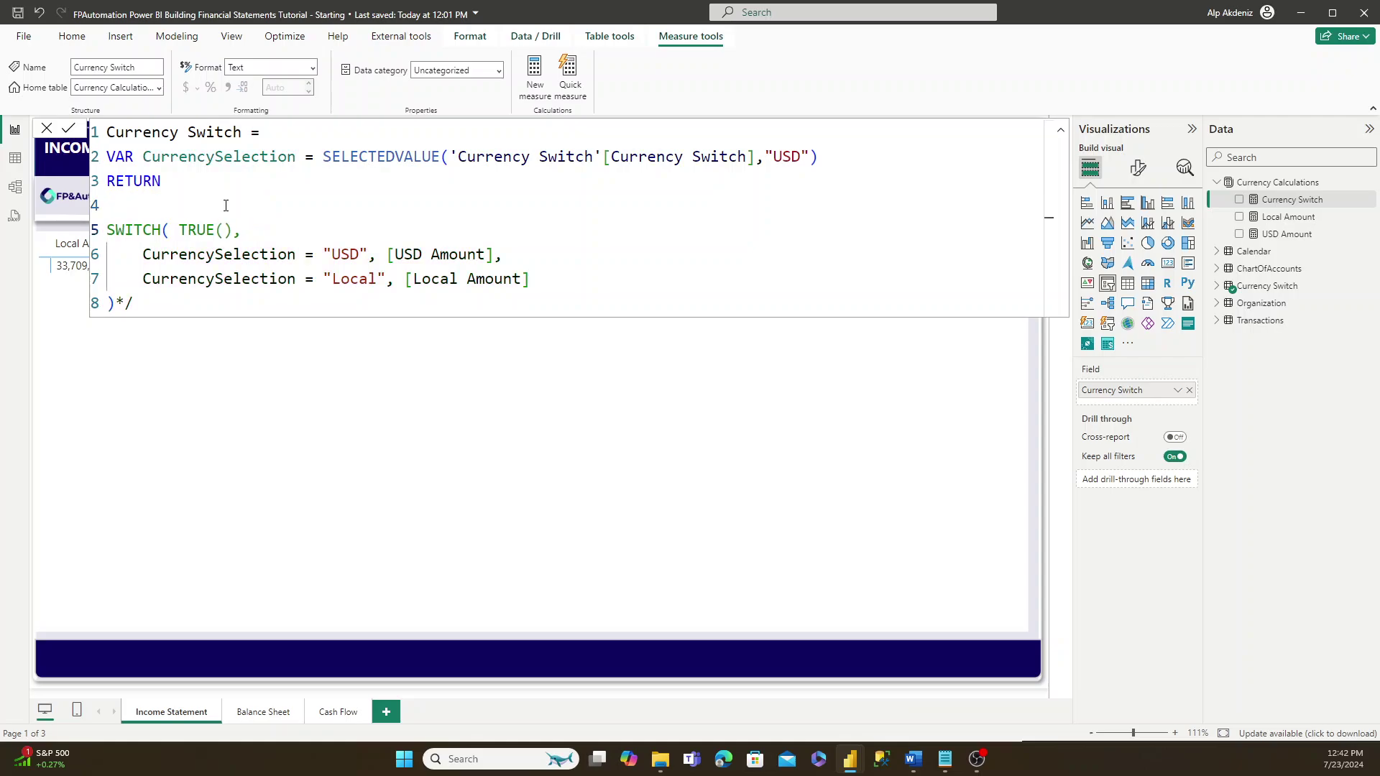
key("BackSpace")
key("Down")
key("Down")
key("Down")
key("End")
key("shift+Left")
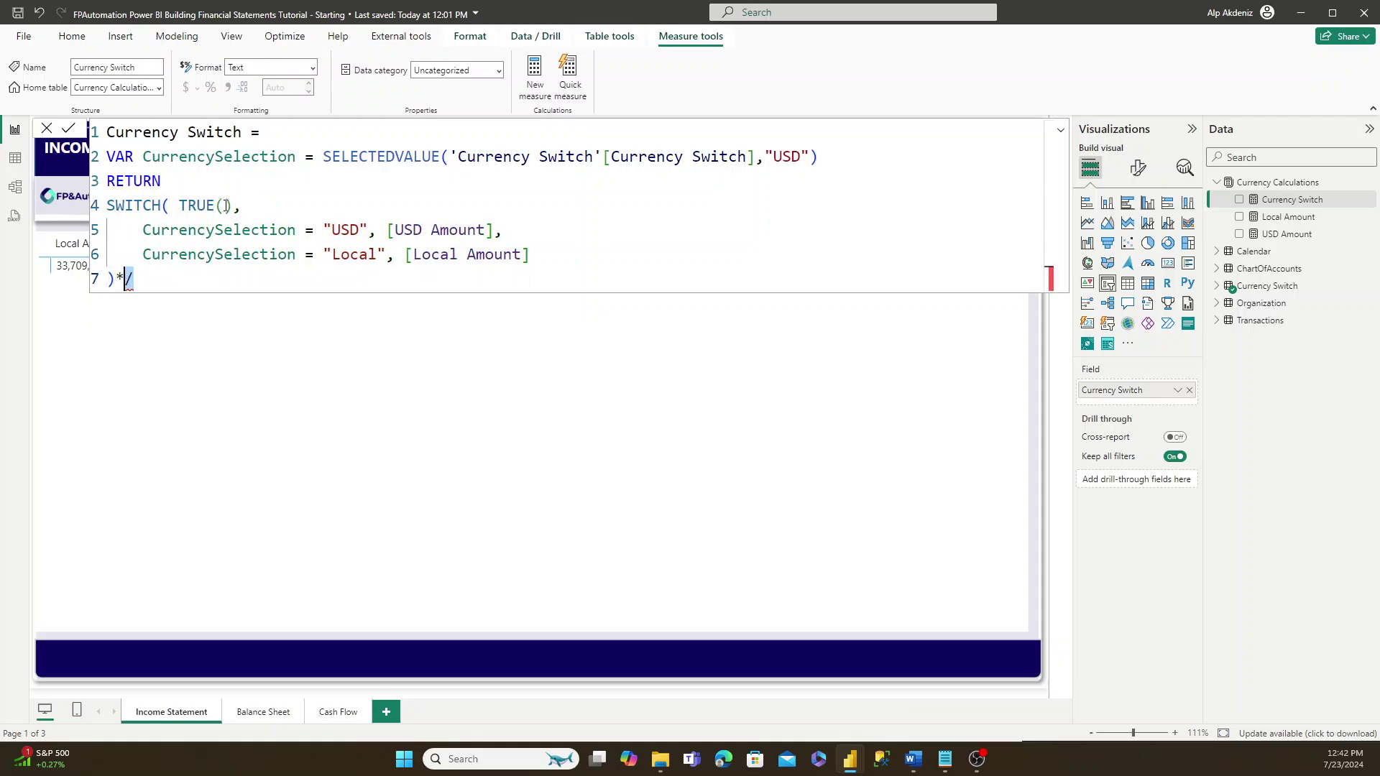
key("shift+Left")
key("BackSpace")
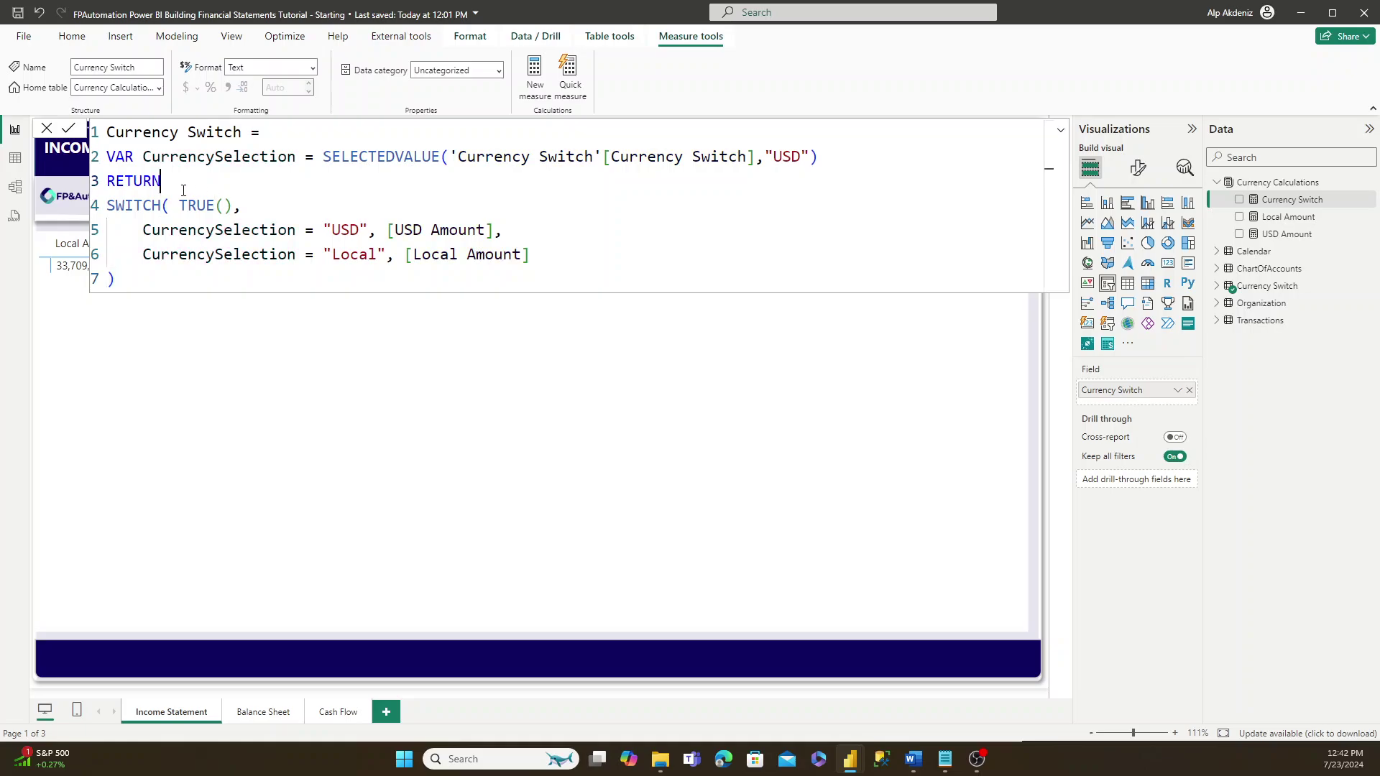
- Examine the SWITCH block of the Currency Switch measure: the TRUE() expression, the CurrencySelection conditions and the amounts returned for USD and Local
left_click_drag(108, 207, 223, 213)
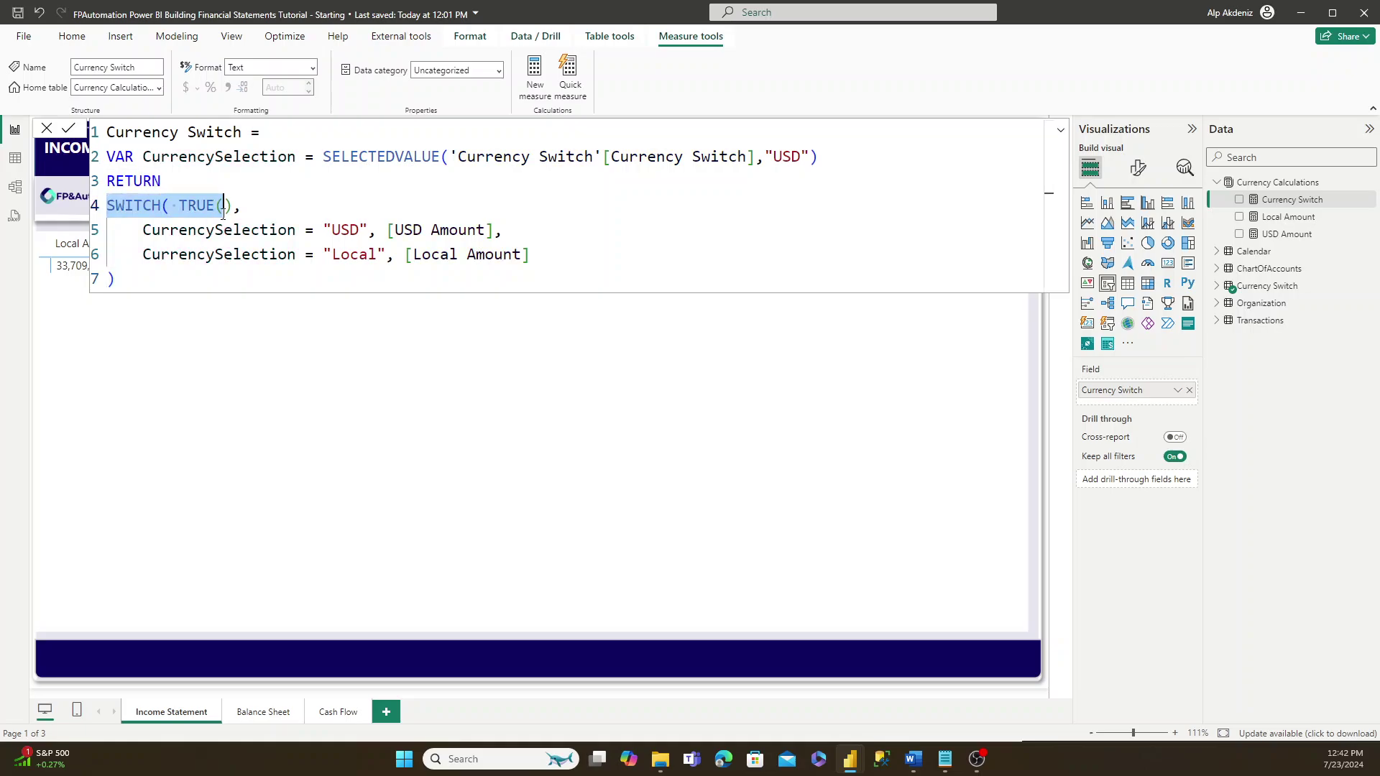
left_click(217, 213)
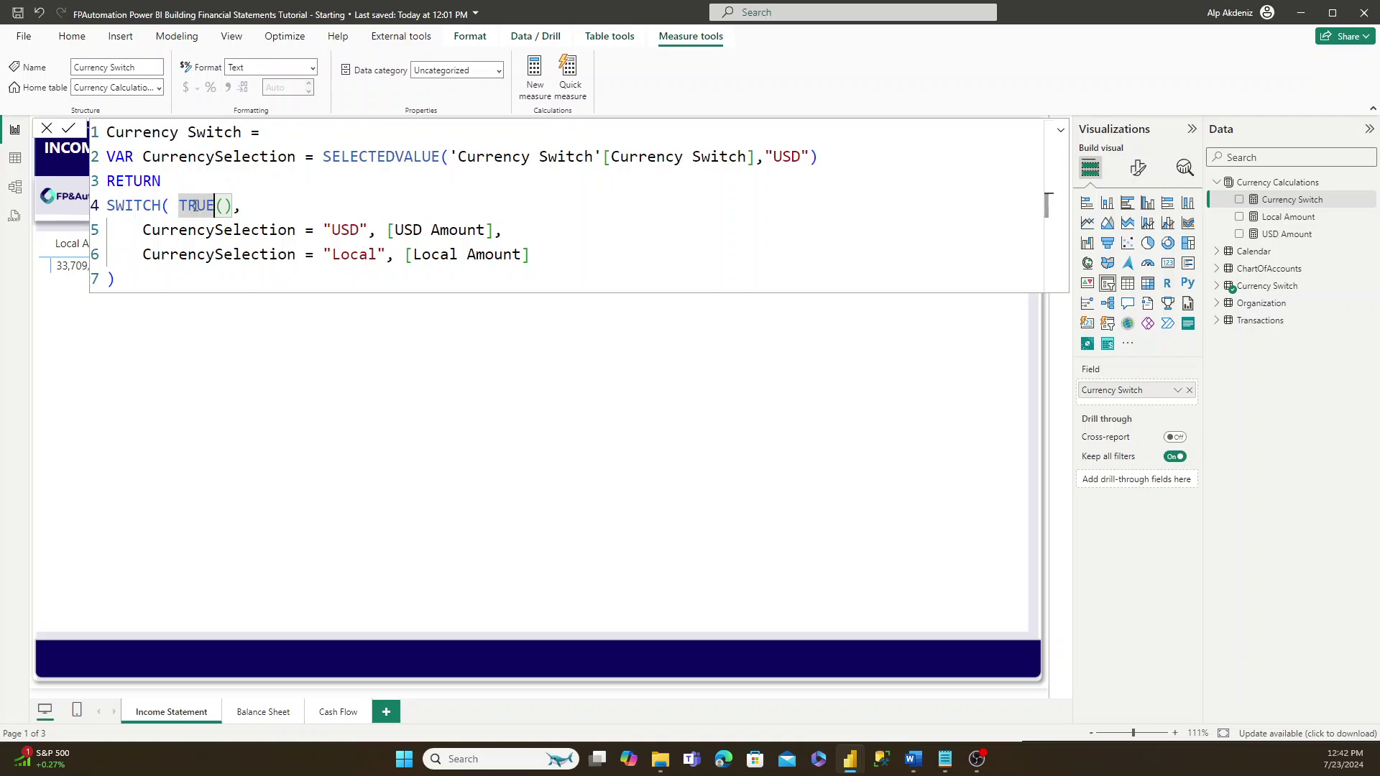
left_click_drag(217, 207, 181, 210)
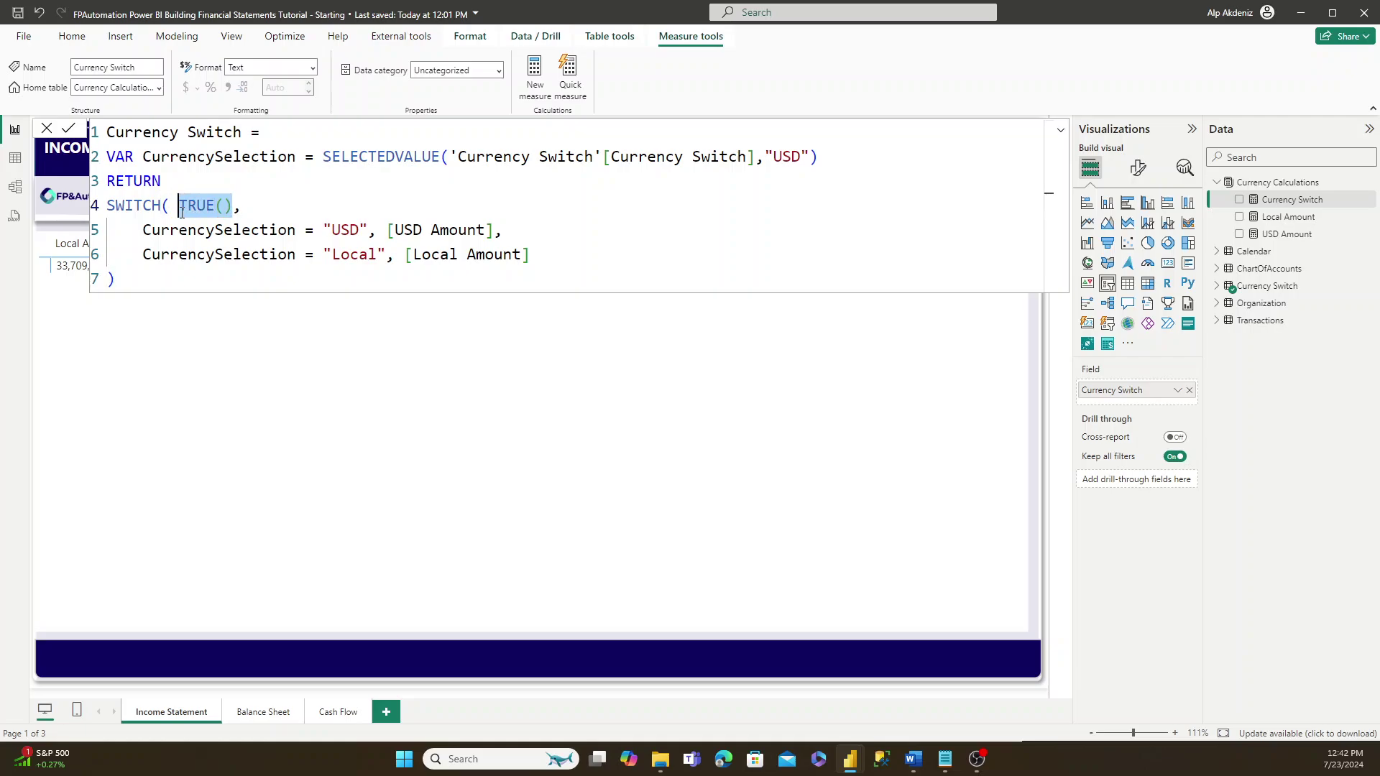
left_click(139, 229)
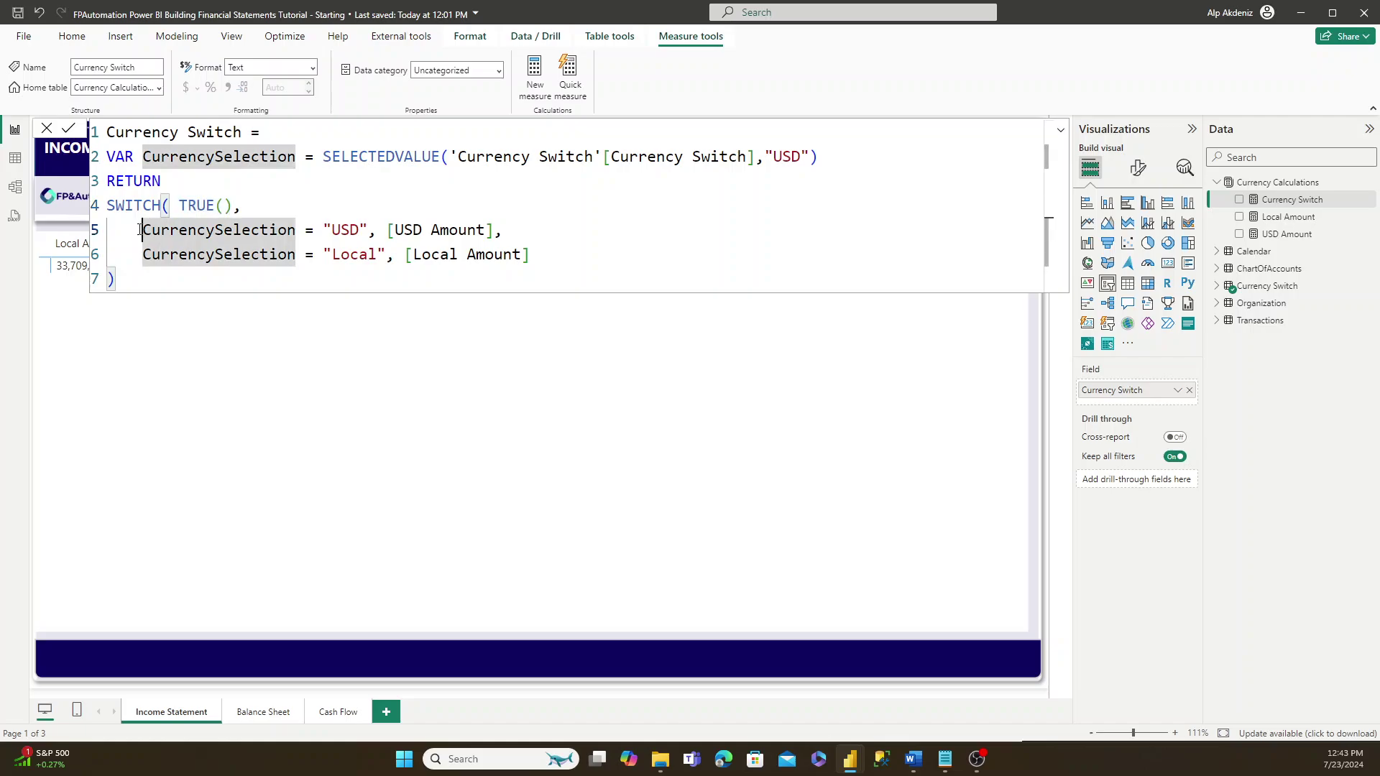
left_click(192, 159)
left_click(334, 229)
left_click(386, 230)
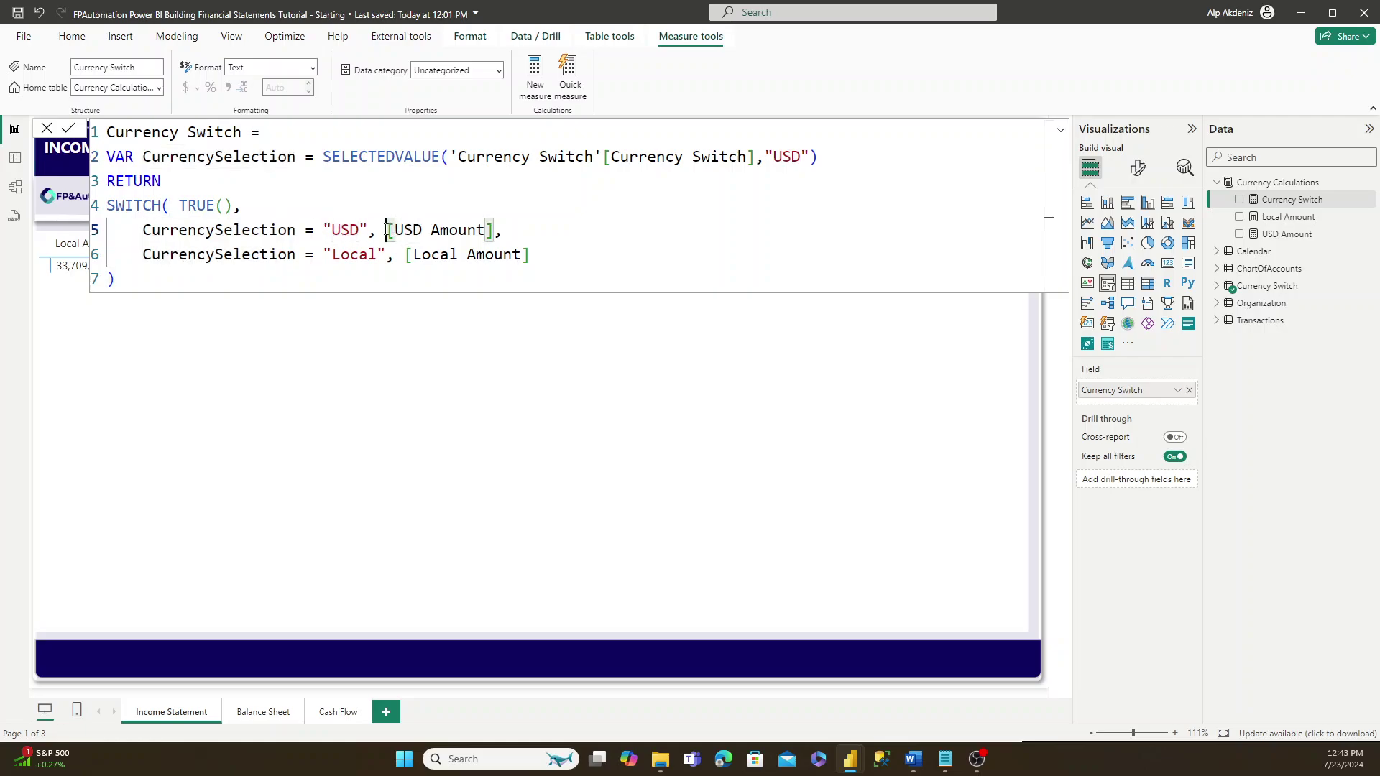
left_click_drag(387, 229, 504, 230)
left_click(323, 230)
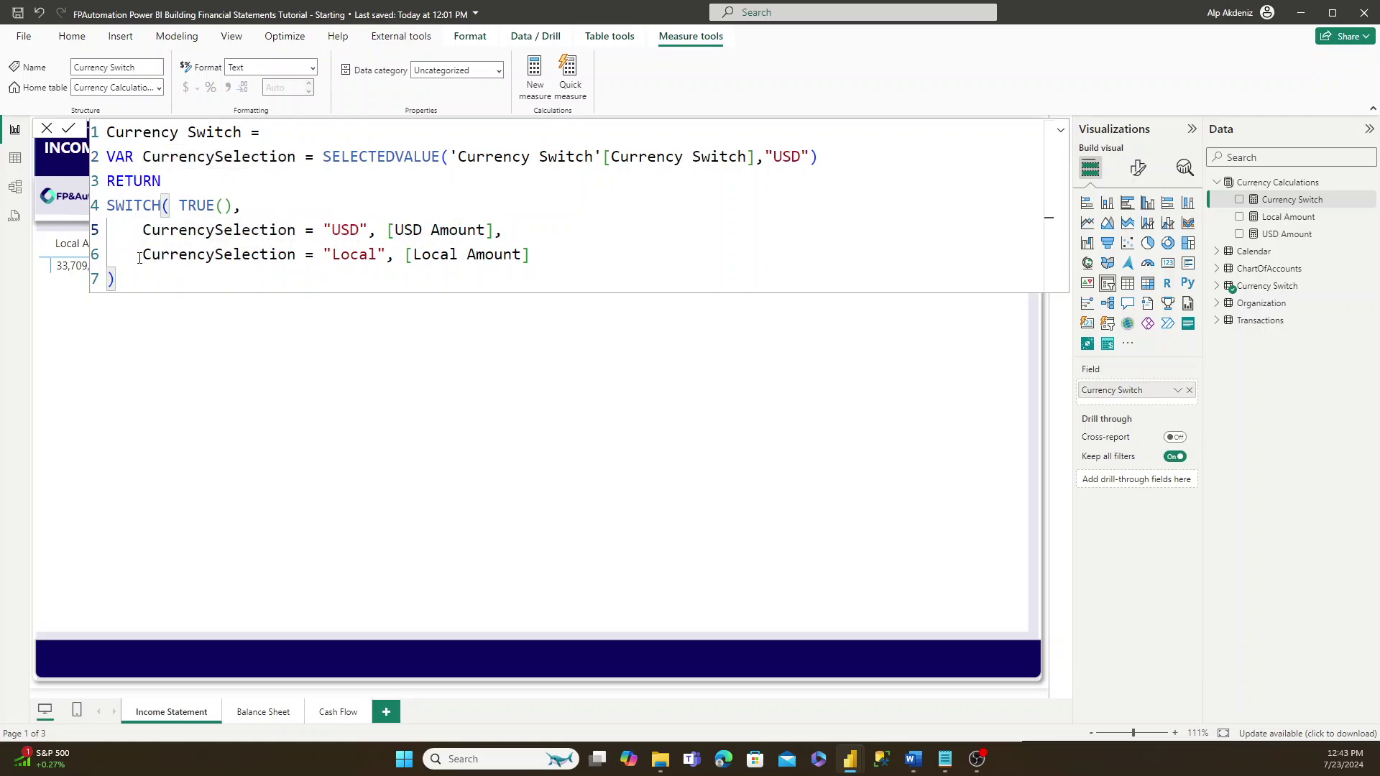
left_click_drag(140, 258, 536, 254)
left_click(544, 255)
type(",")
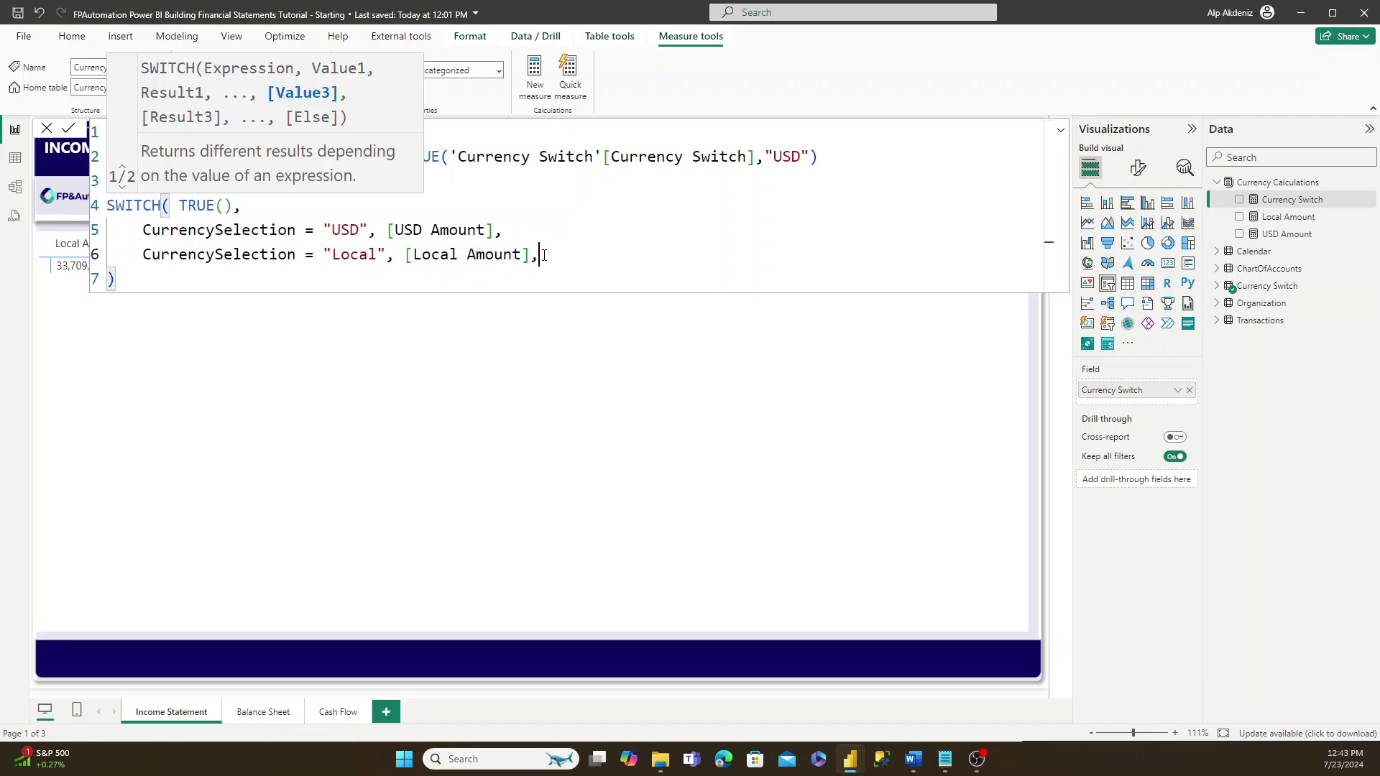
key("shift+Return")
type("0")
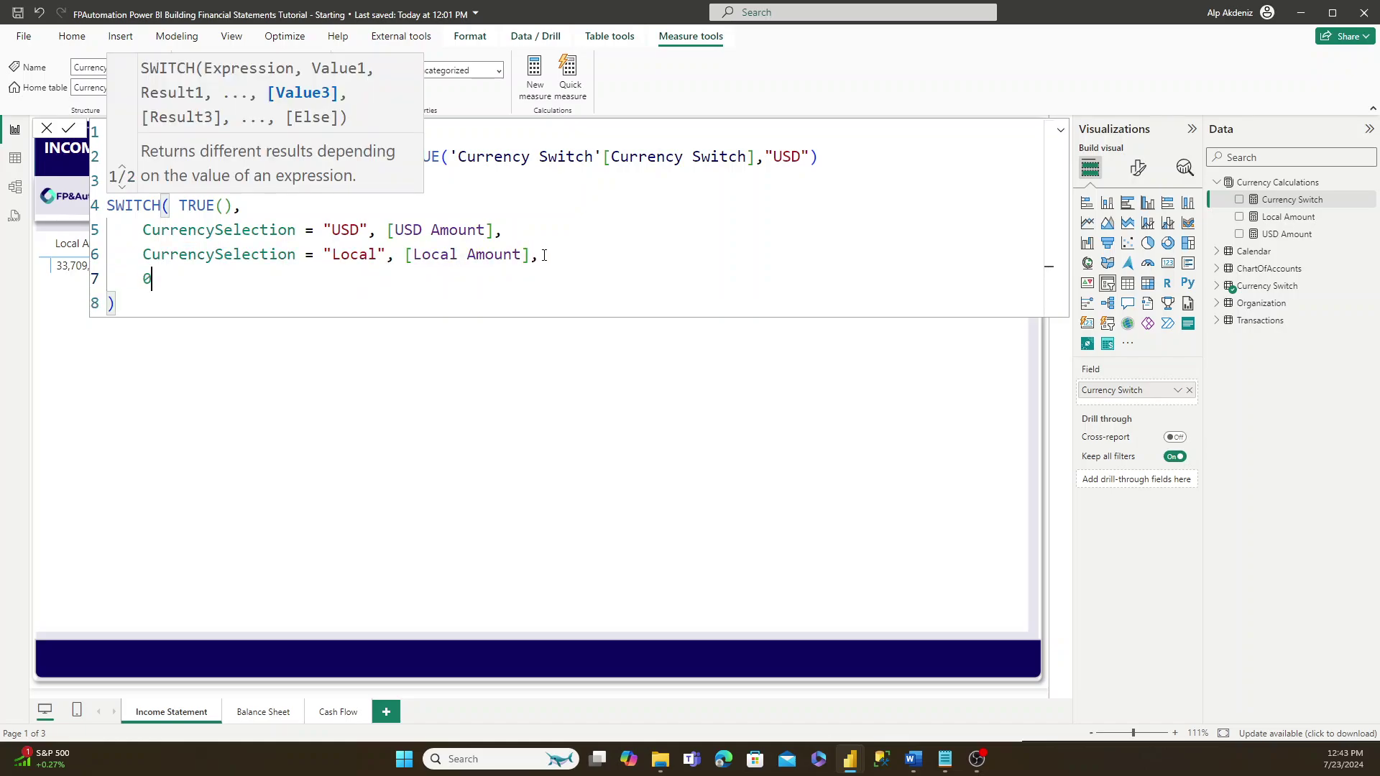
key("BackSpace")
key("BackSpace")
key("BackSpace")
key("BackSpace")
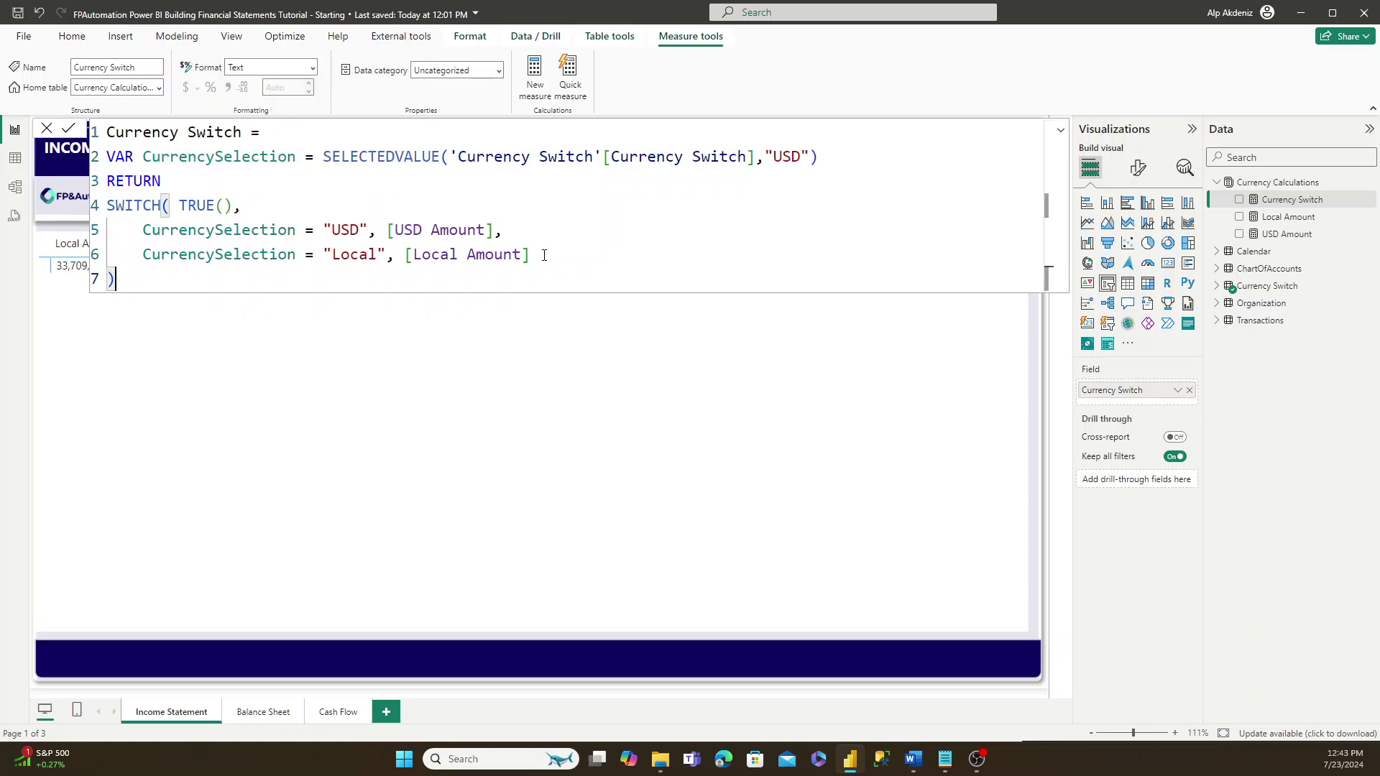
- Commit the Currency Switch measure, format it as a decimal number with thousands separator and 0 decimal places, and collapse the formula editor
key("Return")
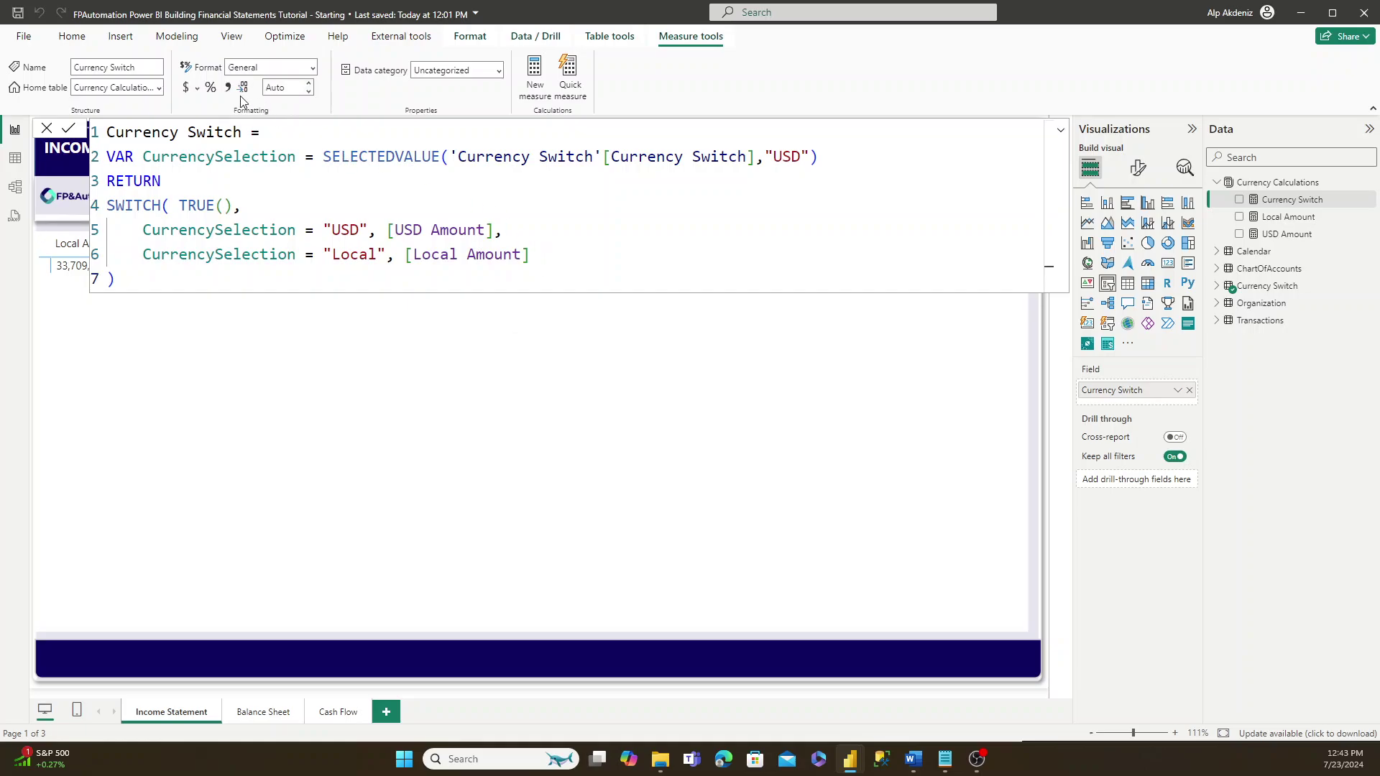
left_click(283, 93)
type("2")
key("Return")
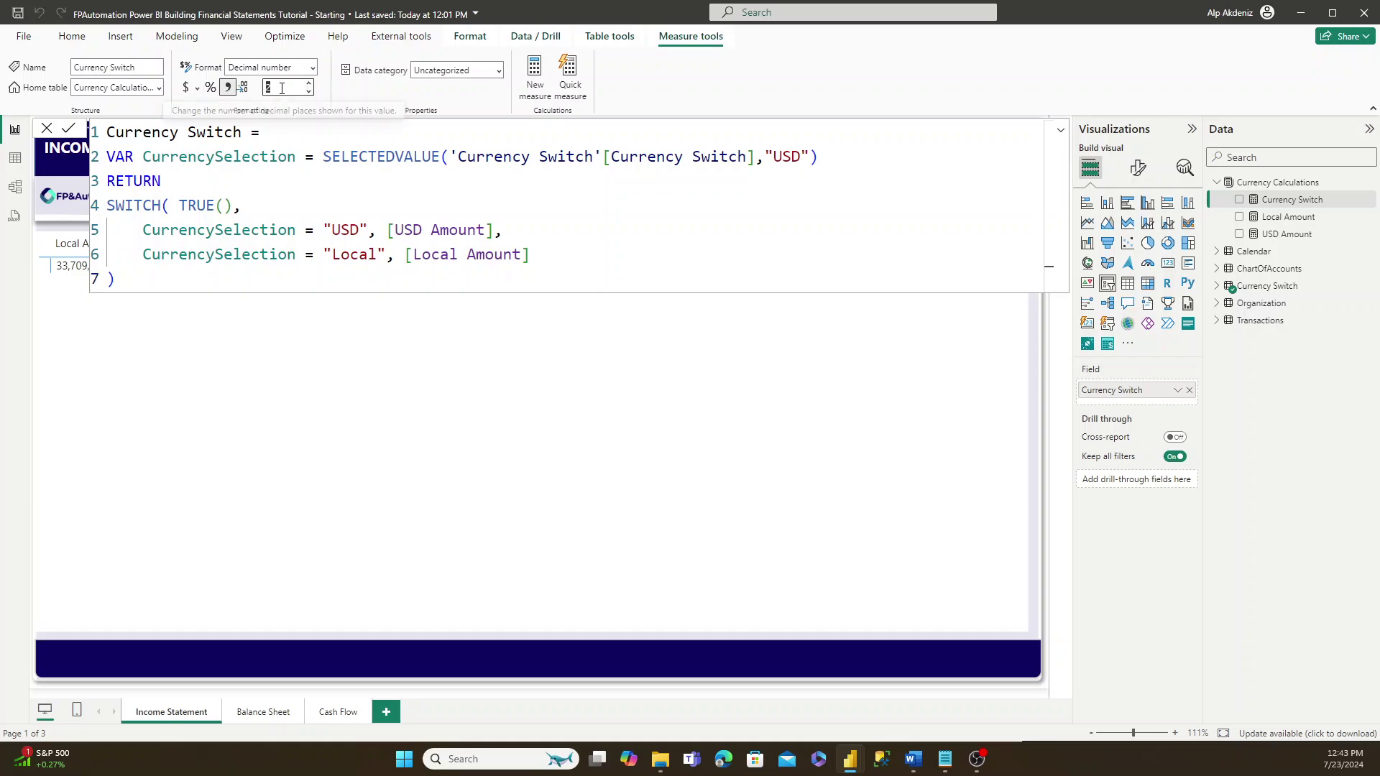
left_click(1060, 130)
left_click(1060, 130)
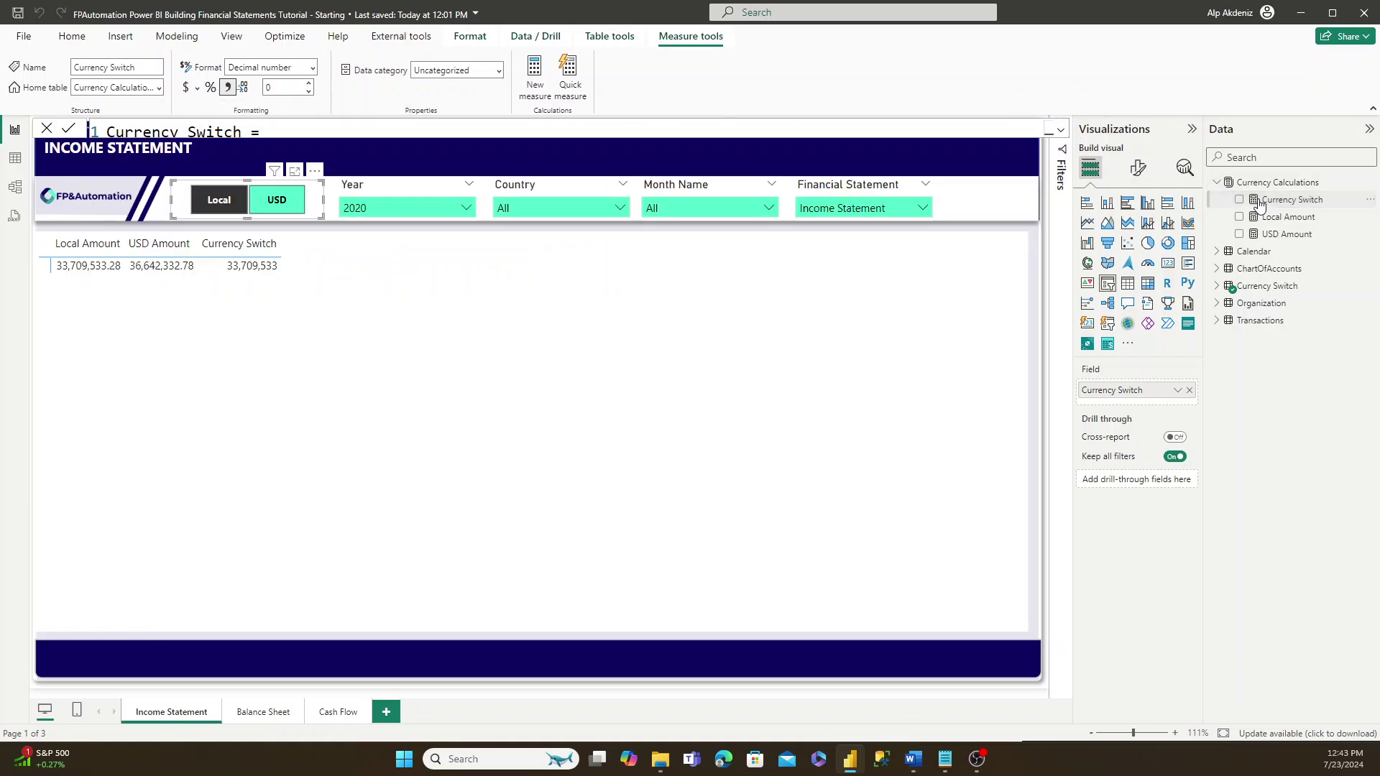
- Check the matrix's Currency Switch amounts against Local Amount and USD Amount by toggling the currency slicer, ending on USD
left_click_drag(1257, 203, 528, 274)
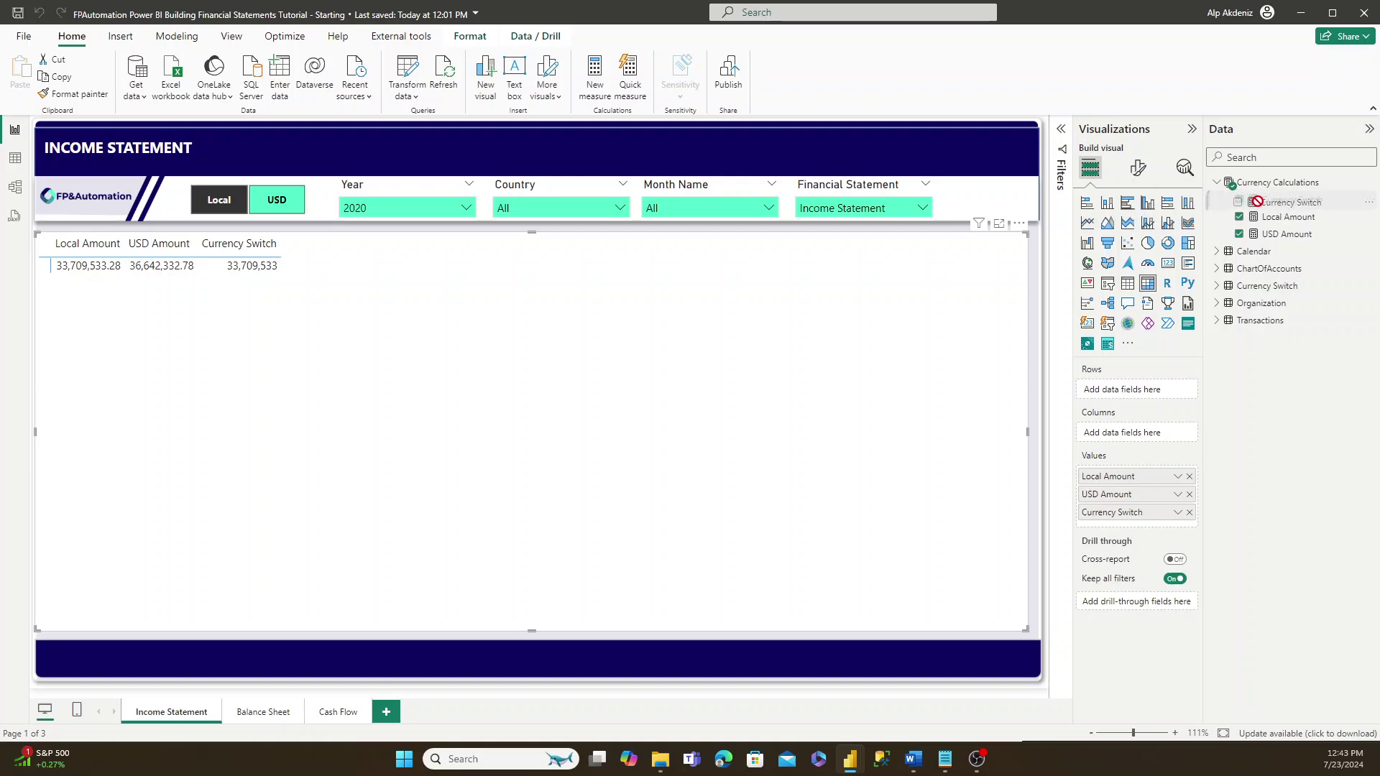
left_click(279, 203)
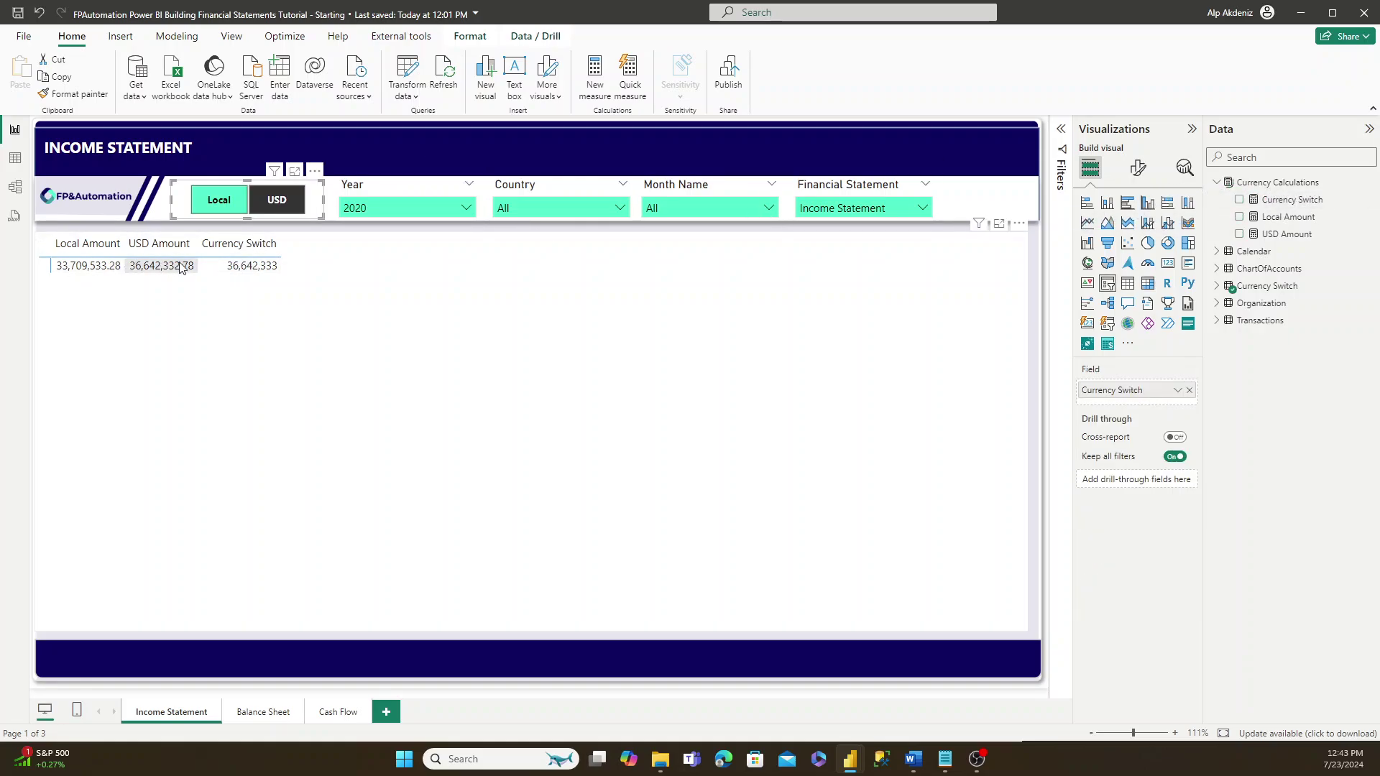
left_click(232, 208)
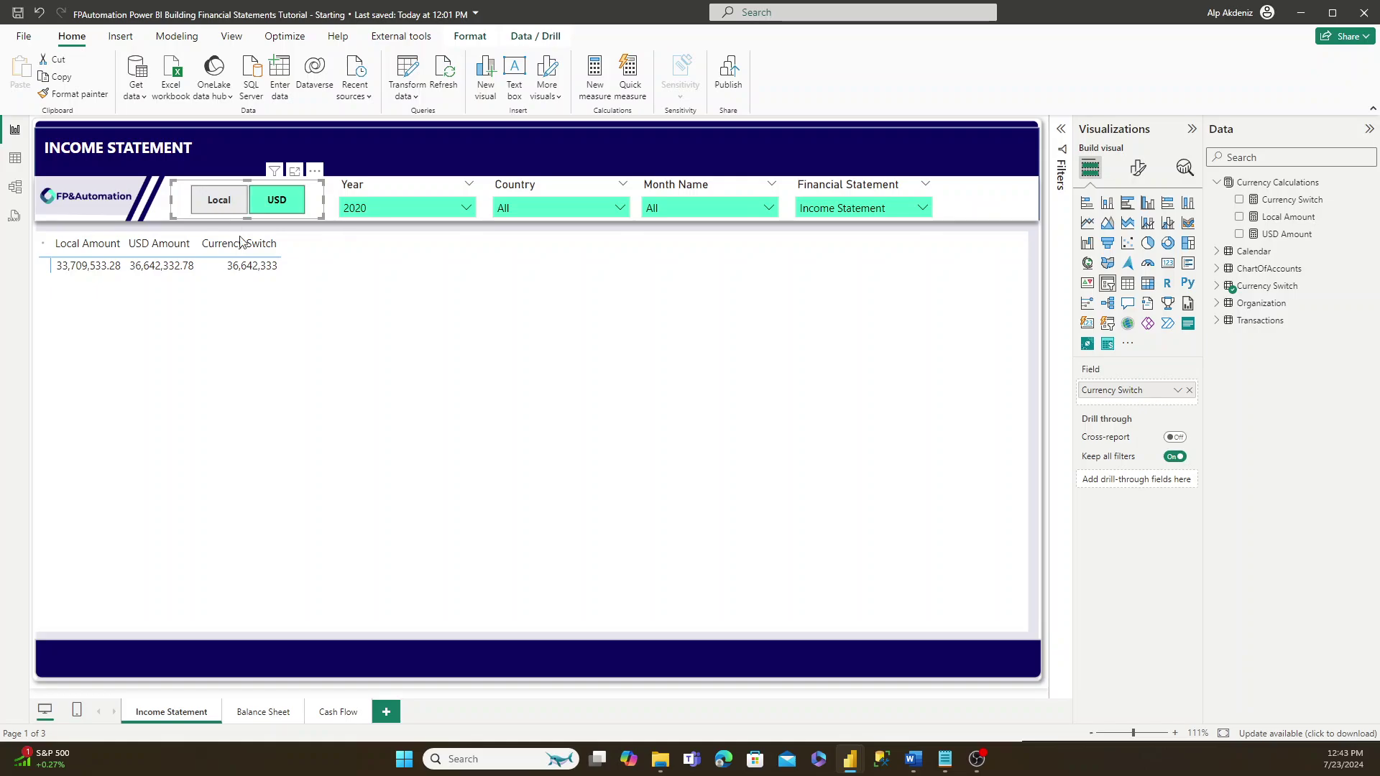
left_click(276, 203)
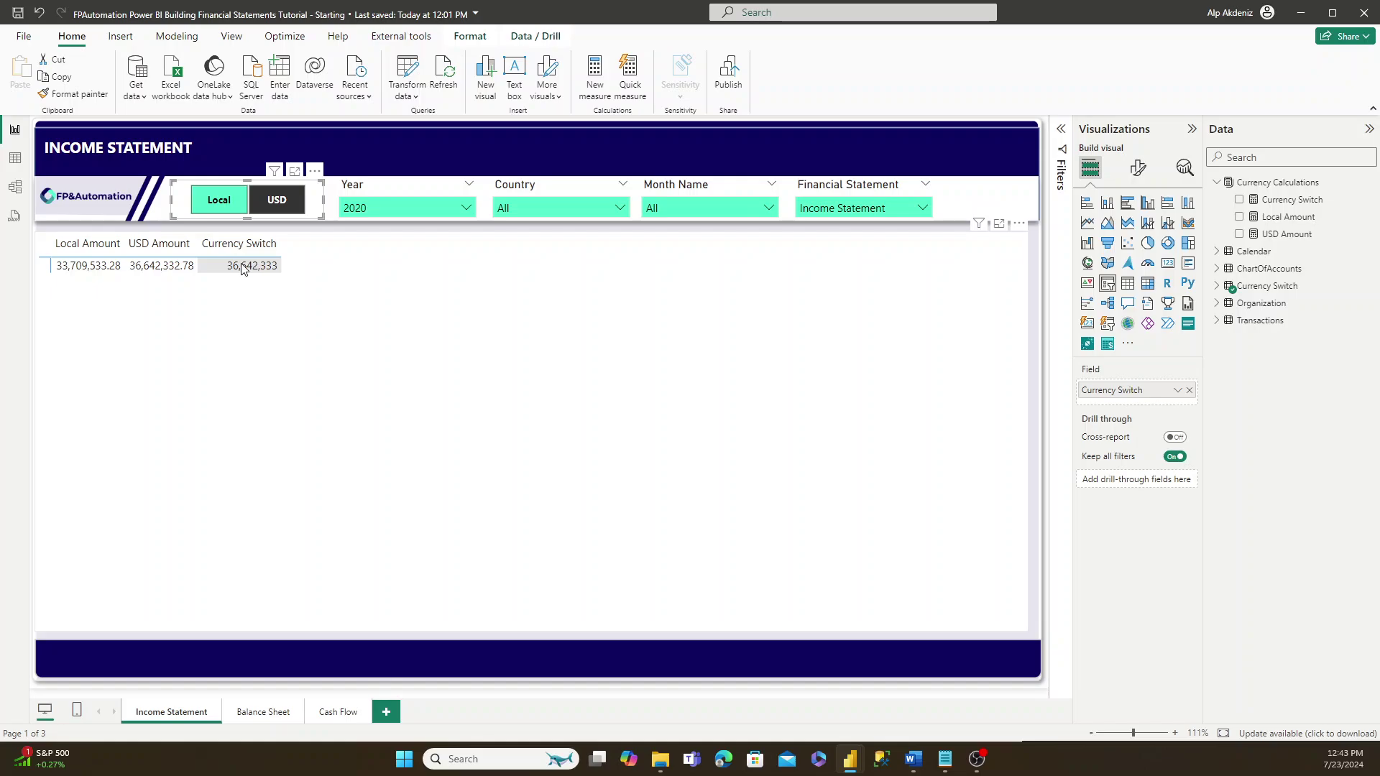
left_click(276, 205)
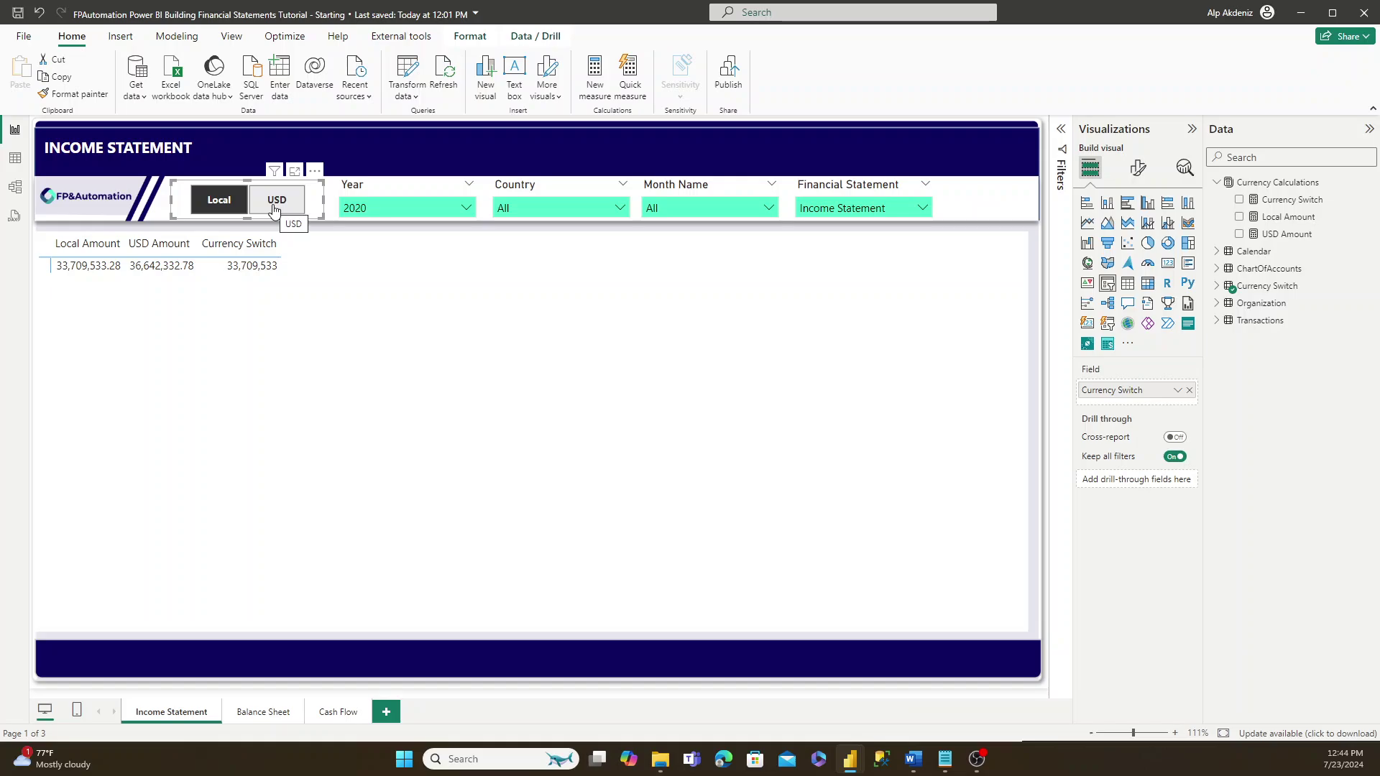
left_click(274, 205)
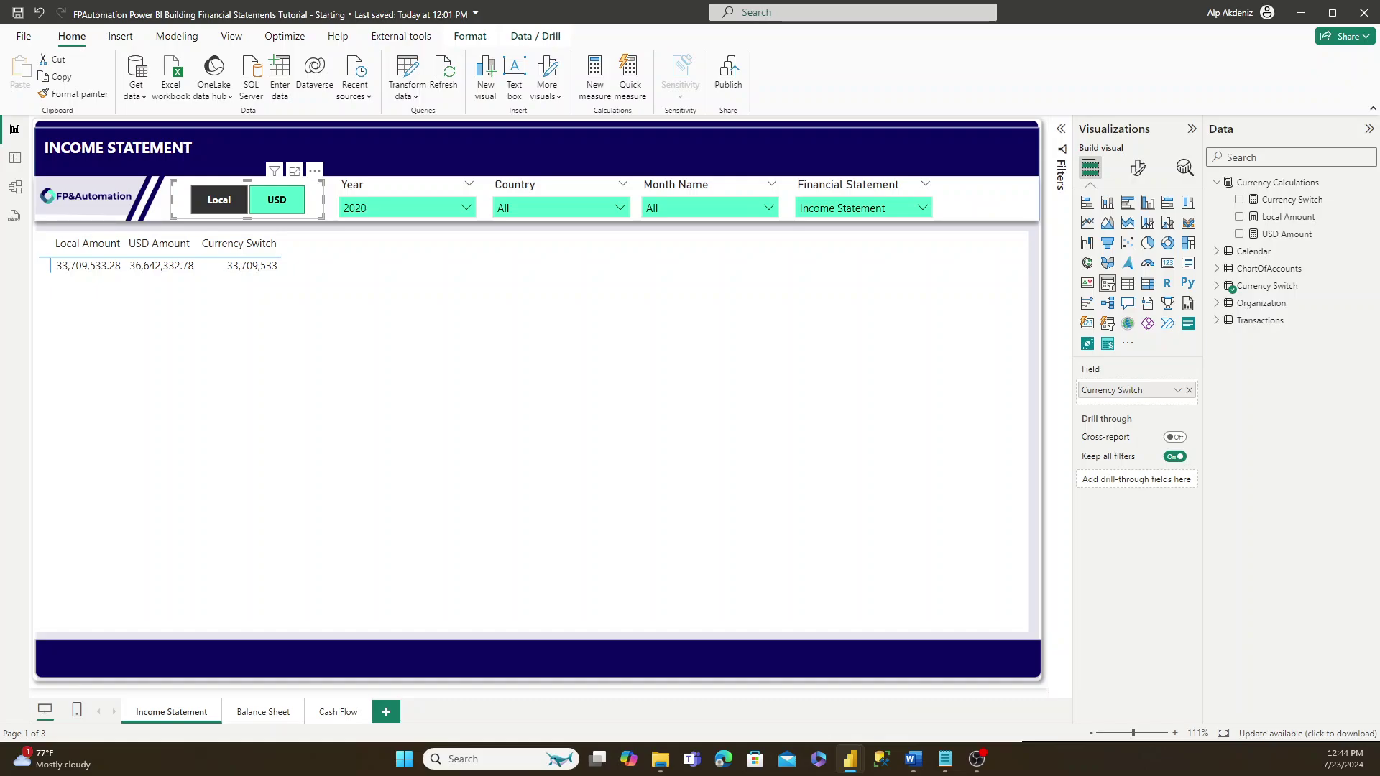
left_click(270, 207)
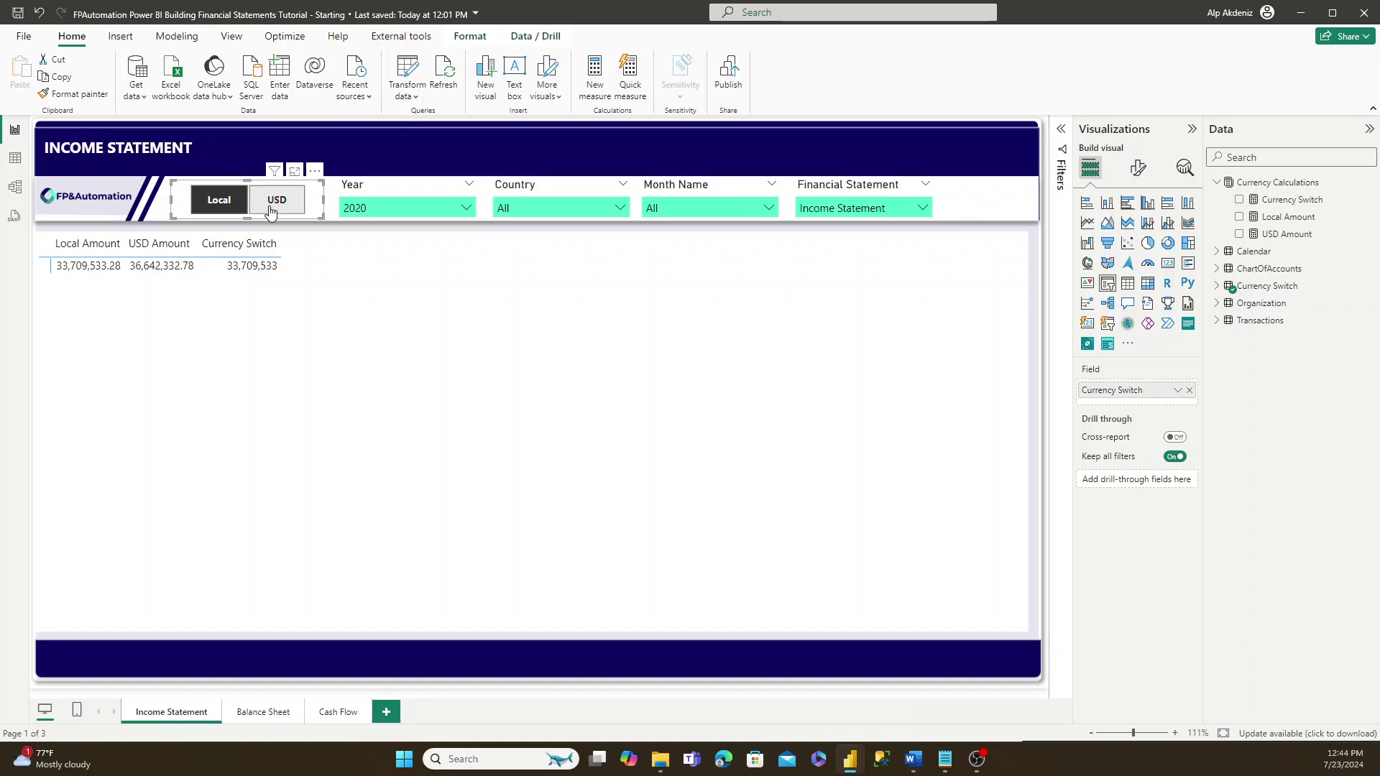
left_click(270, 208)
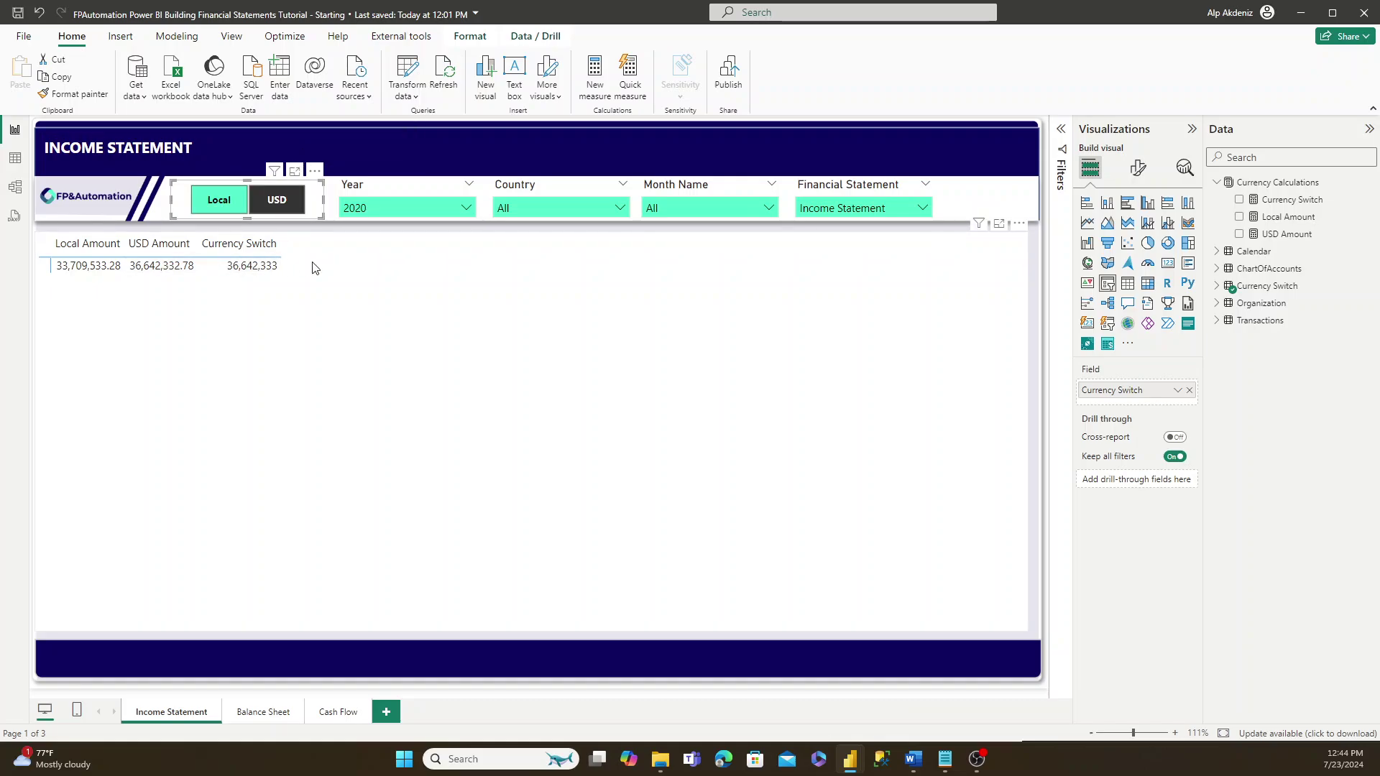
- Create an empty table named Income Statement Measures, load it into the model and save the report
left_click(502, 282)
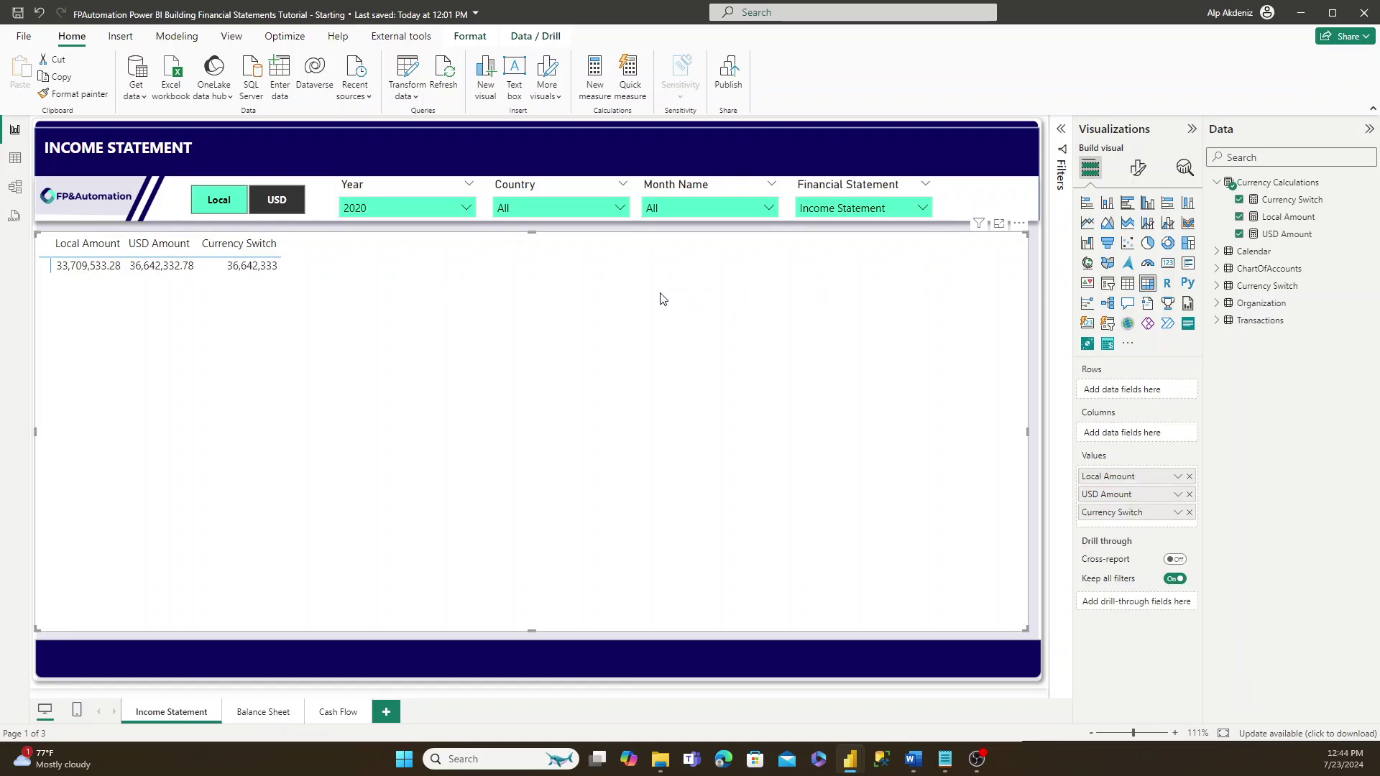
left_click(1216, 183)
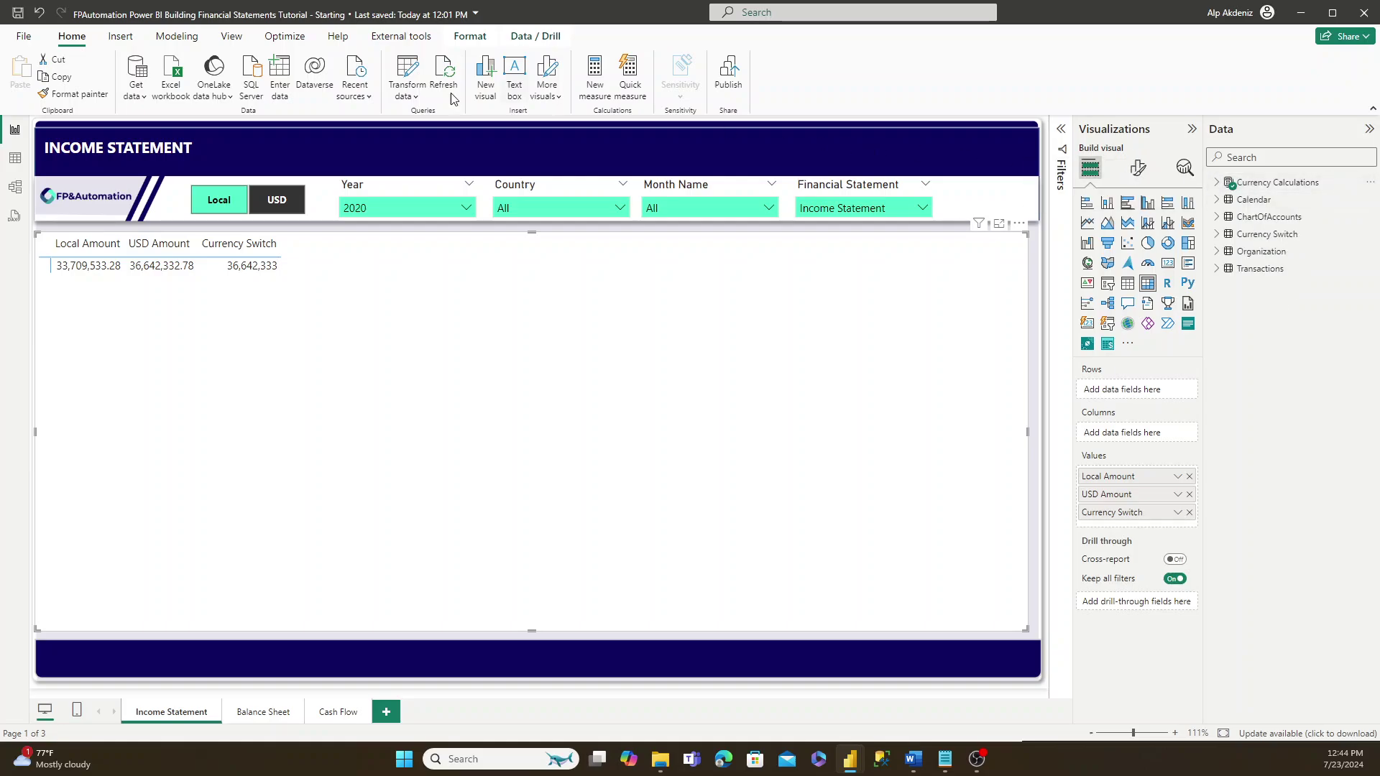
left_click(283, 85)
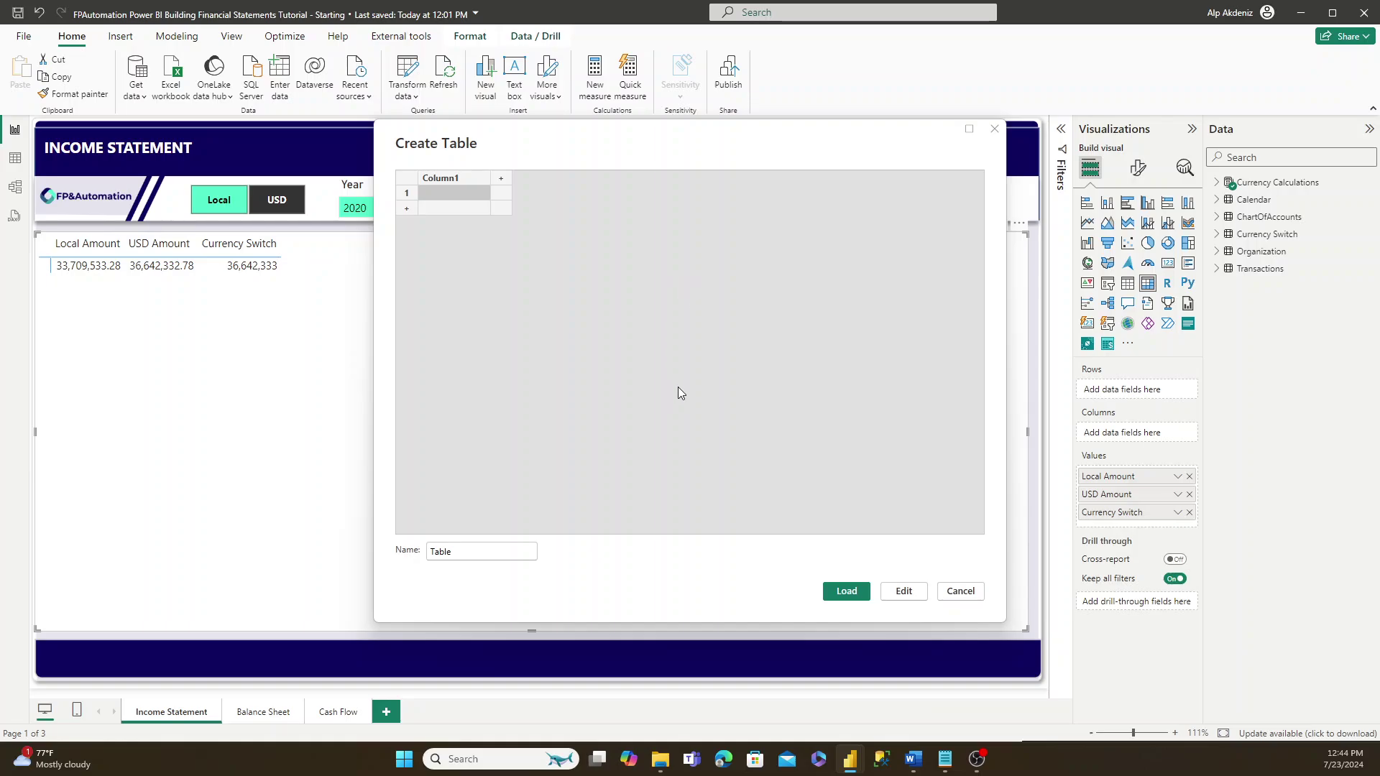
double_click(478, 551)
key("BackSpace")
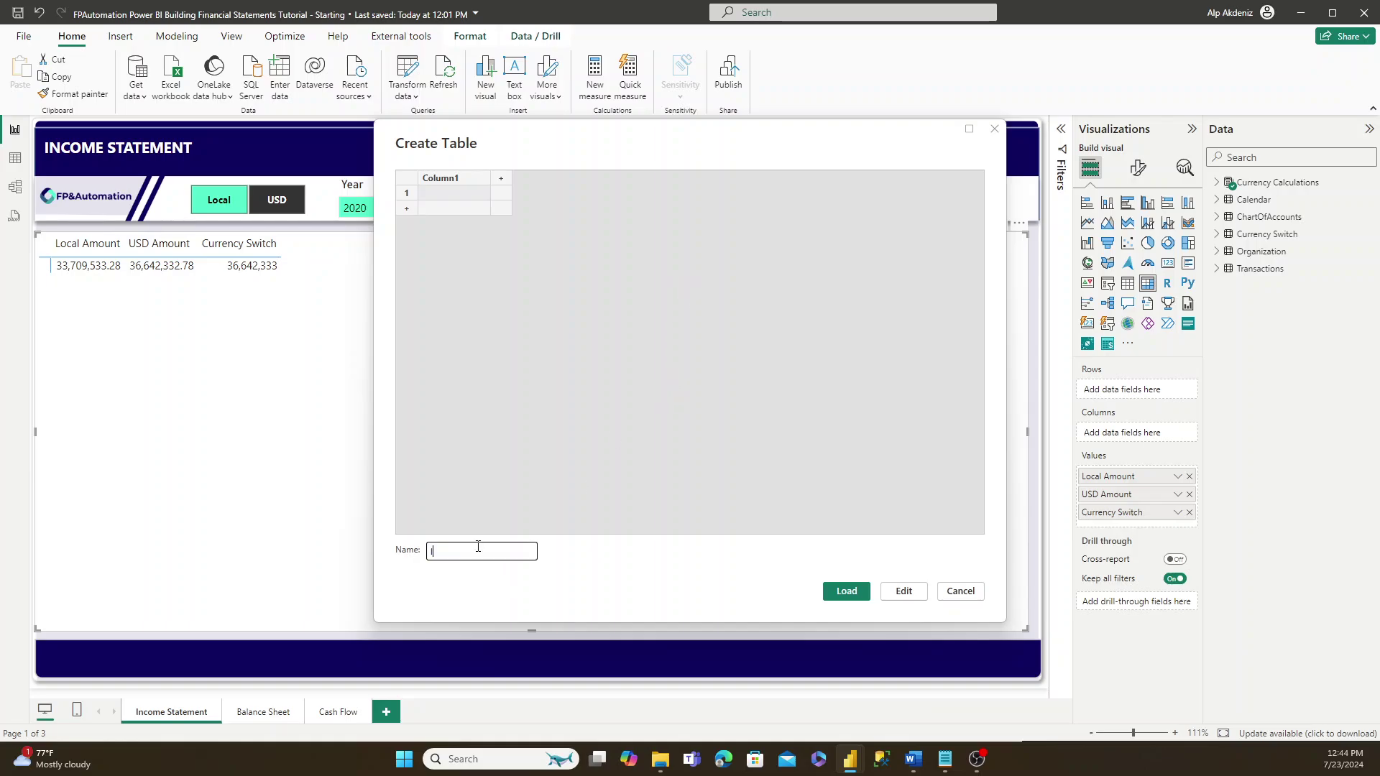
type("Income Statement Measures")
left_click(842, 591)
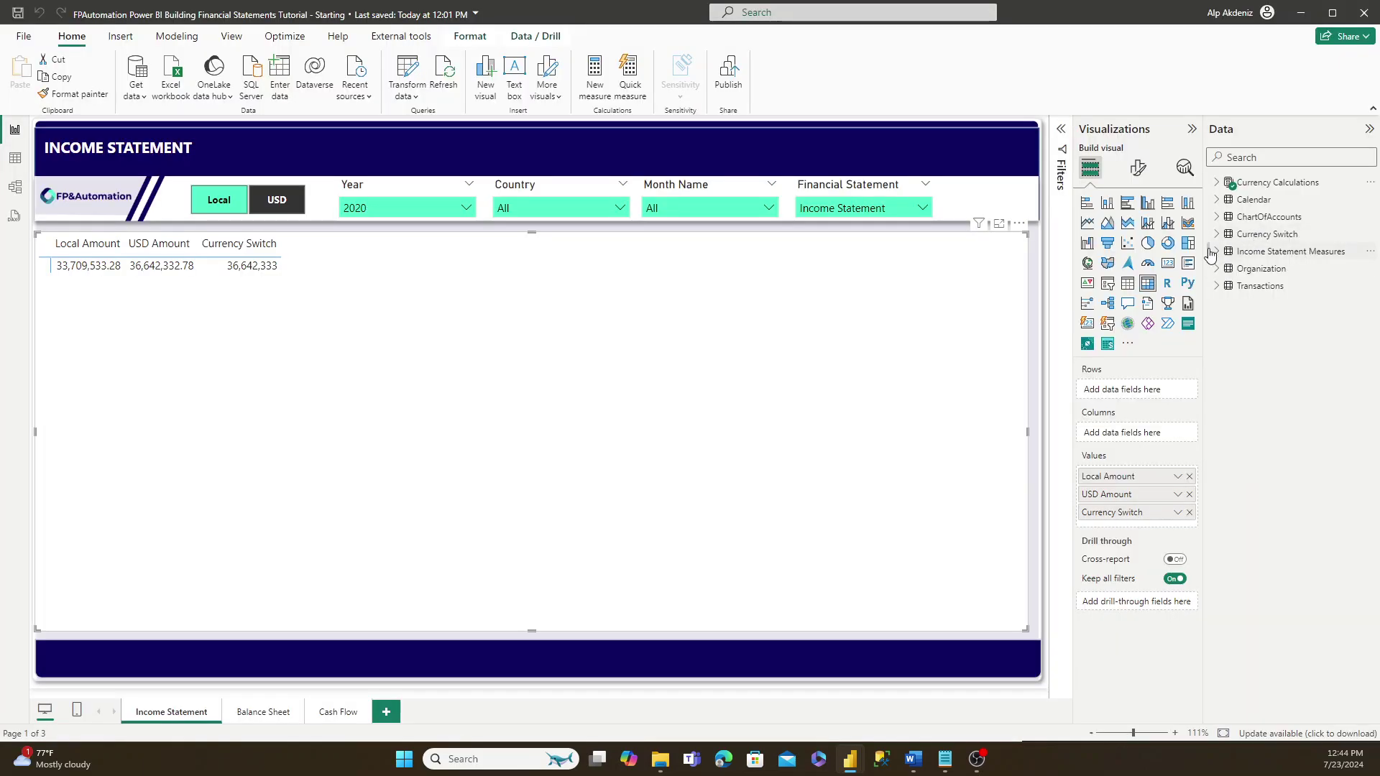
left_click(1217, 251)
left_click(1216, 253)
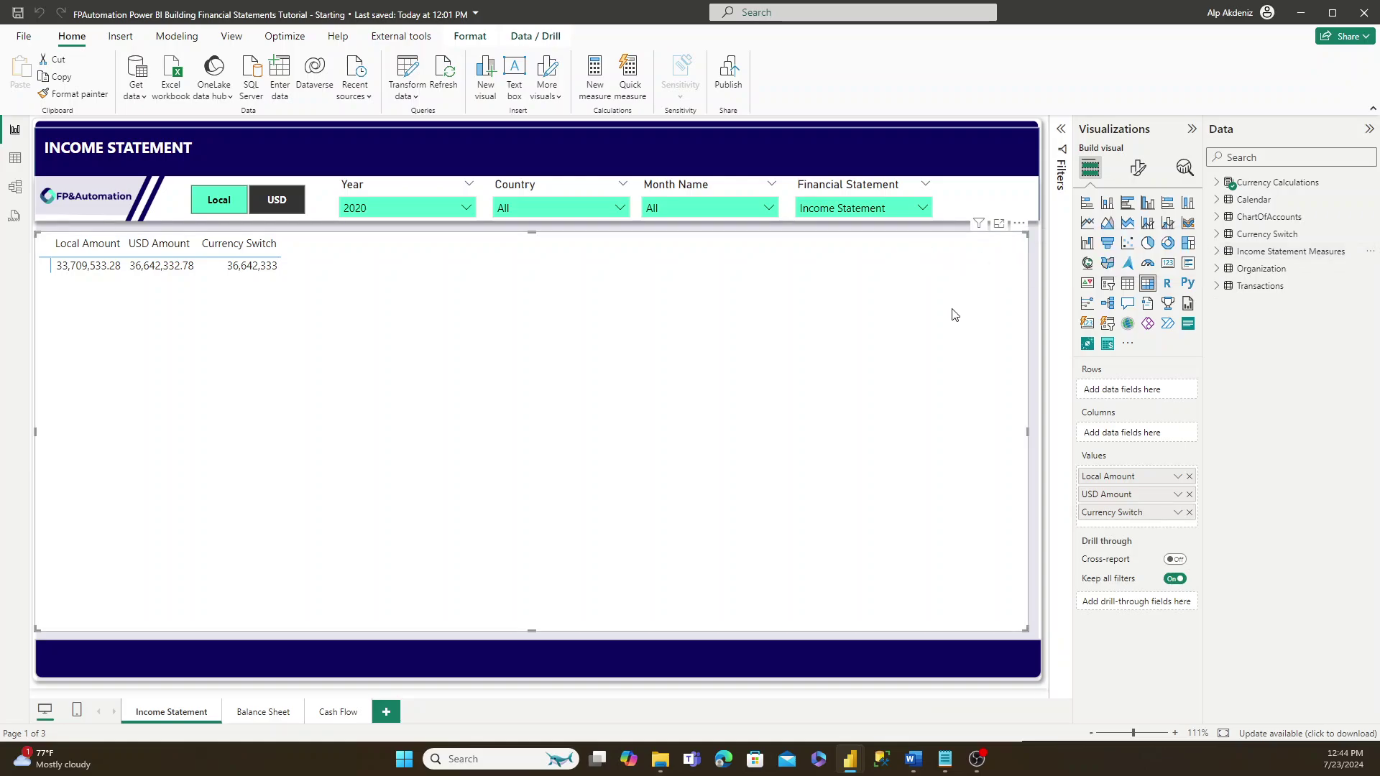
left_click(1087, 285)
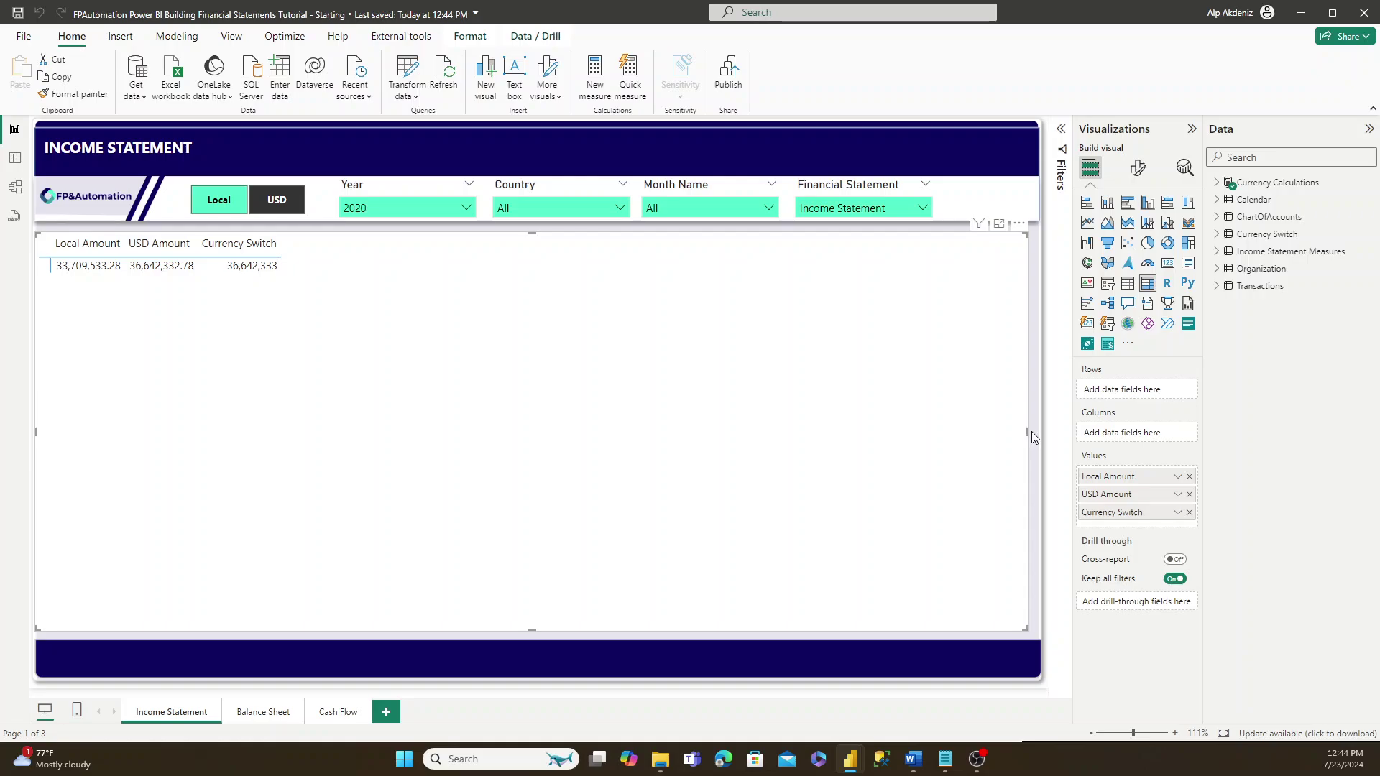
- Widen the matrix slightly toward the page's right edge and add Level 0 from ChartOfAccounts to its rows
left_click_drag(1029, 432, 1035, 432)
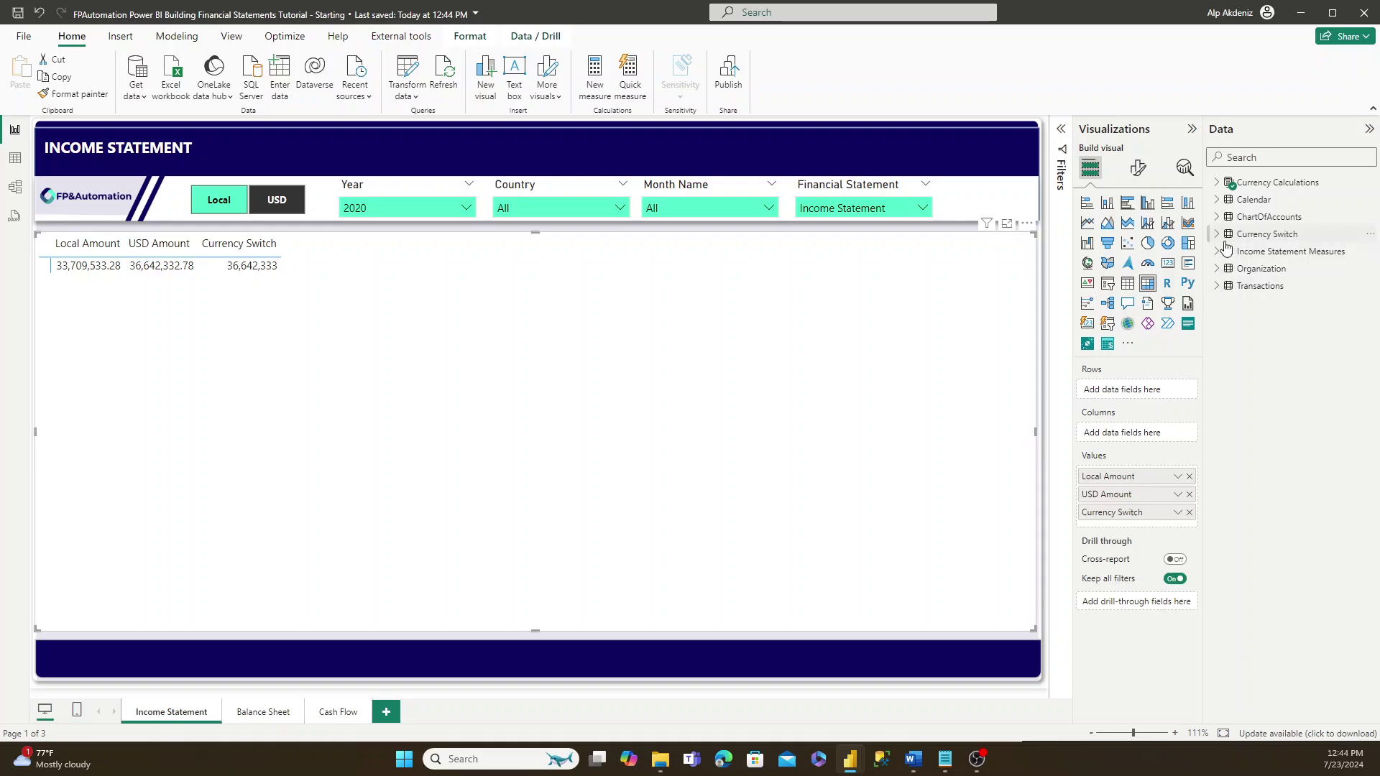
left_click(1218, 218)
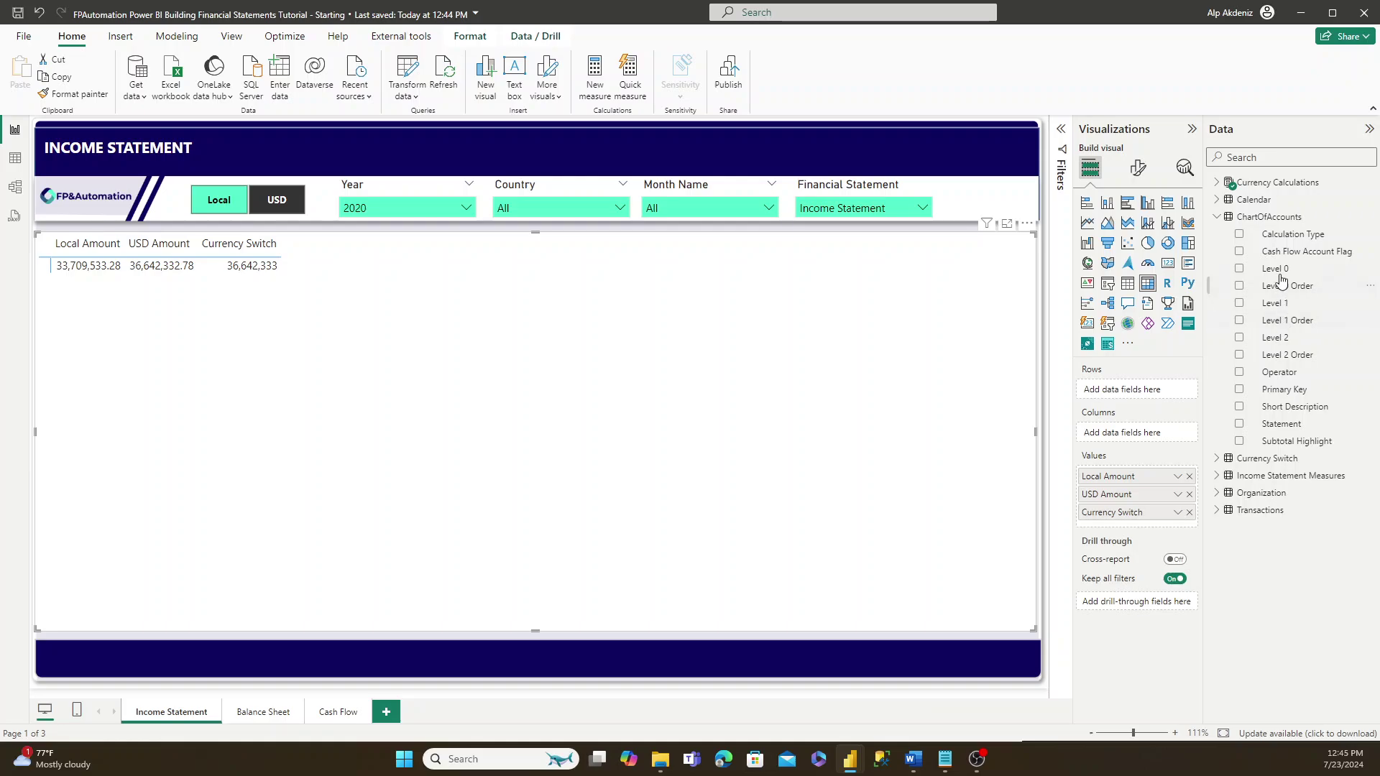
left_click_drag(1275, 268, 1143, 388)
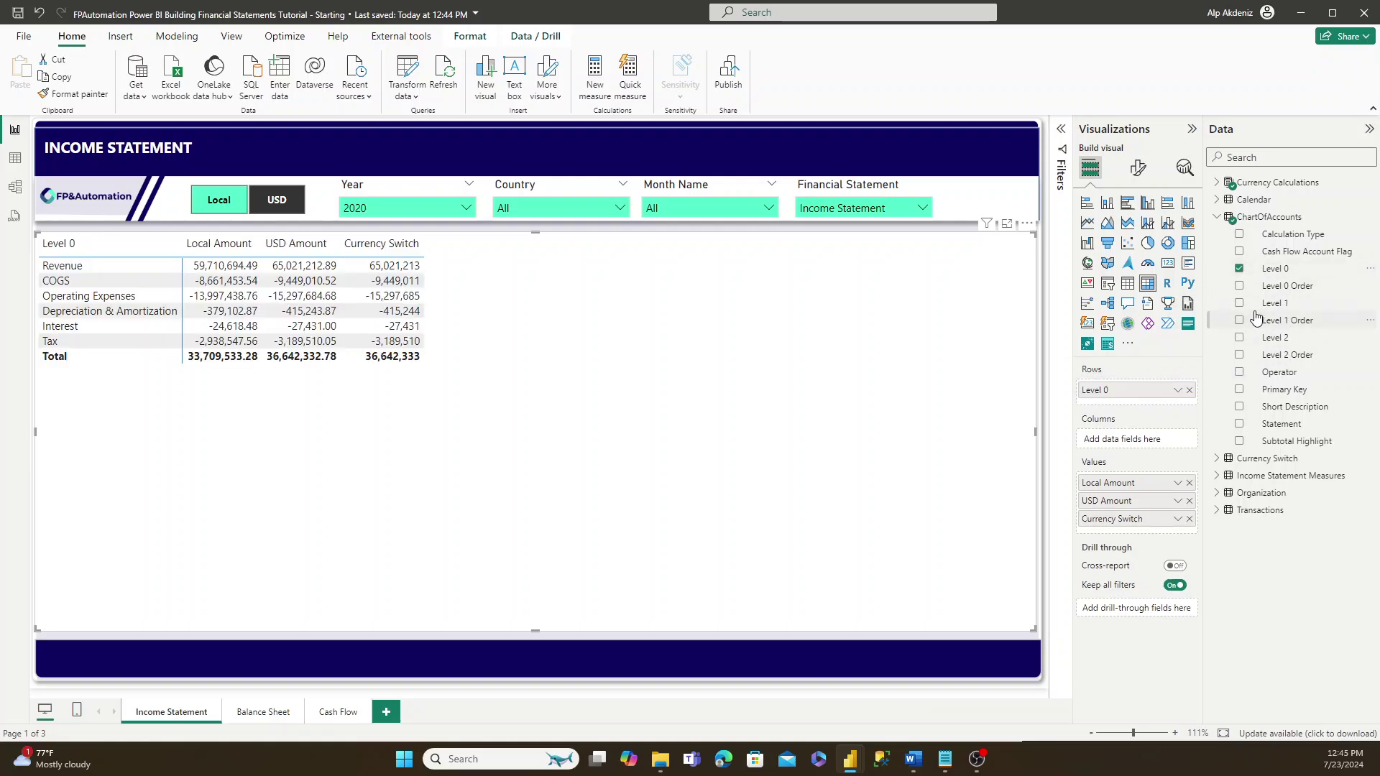
- Check which column the Level 0 field is sorted by, leaving the sort setting as it is
mouse_move(1273, 303)
left_mouse_down()
mouse_move(1187, 323)
mouse_move(1123, 404)
mouse_move(1272, 279)
mouse_move(1273, 303)
left_mouse_up()
left_click(1273, 280)
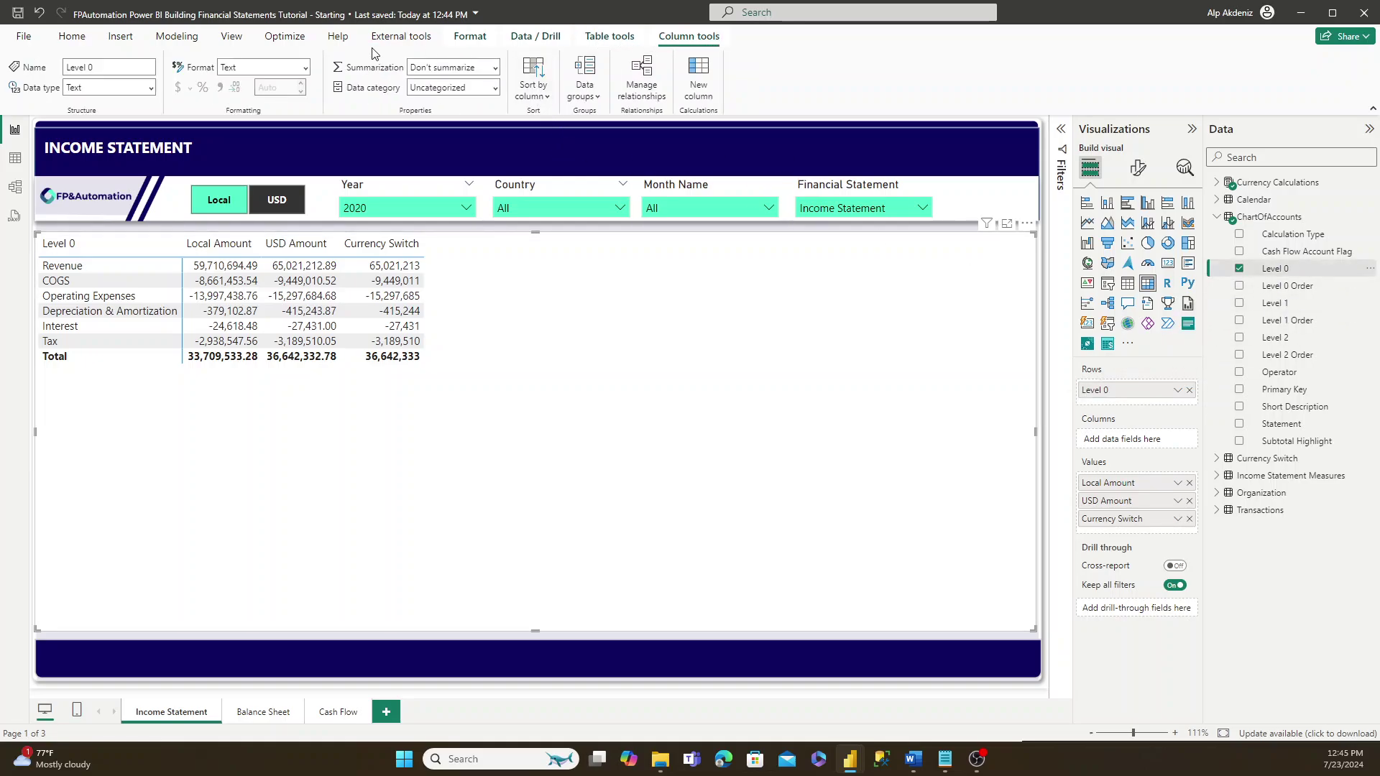
left_click(540, 92)
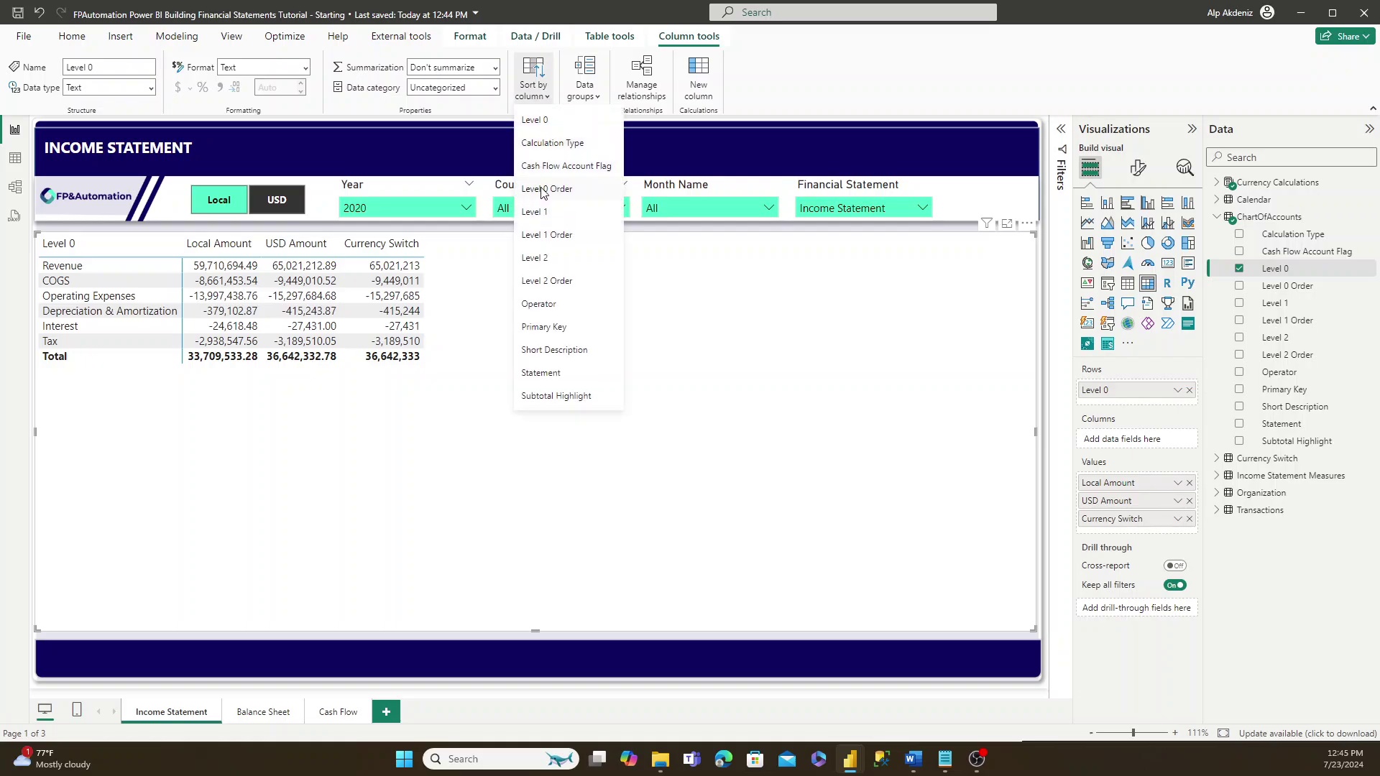
left_click(459, 295)
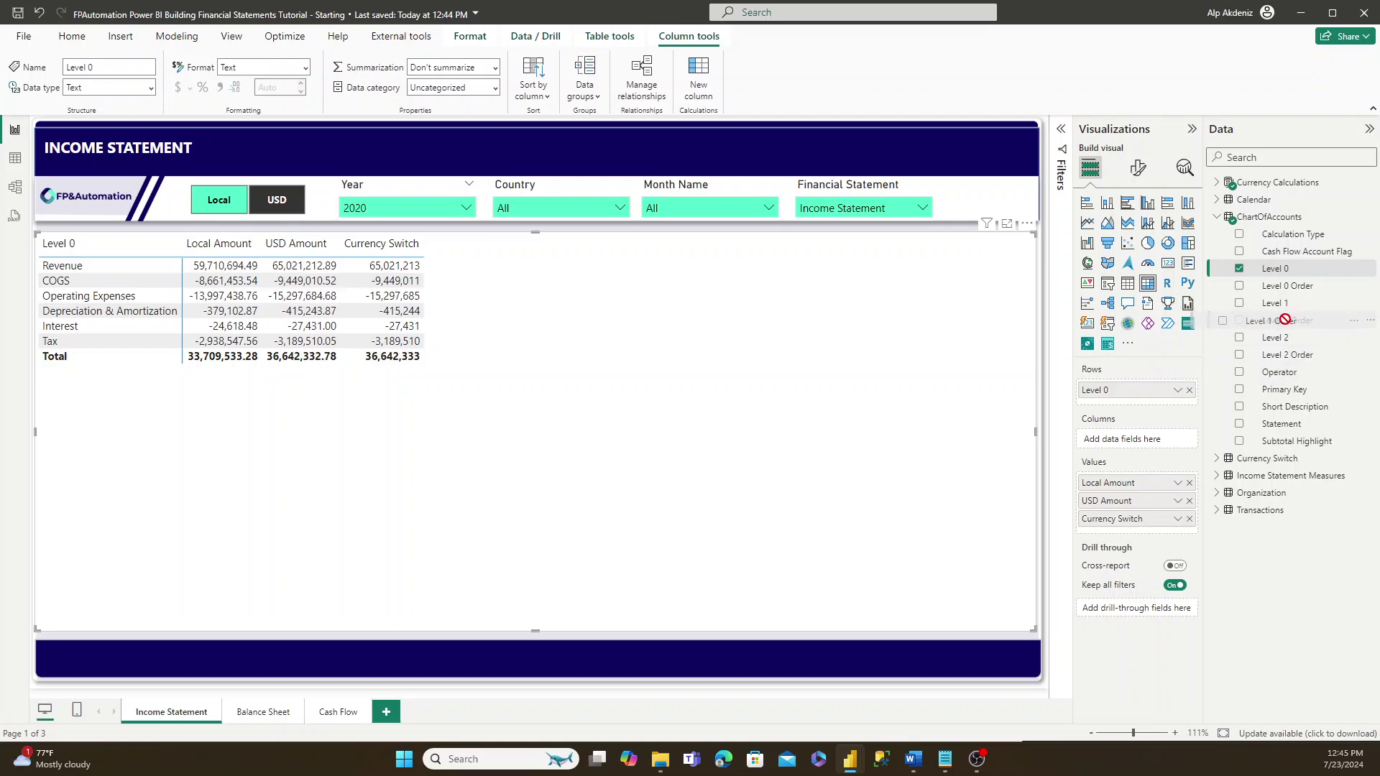
- Add Level 1 and Level 2 from ChartOfAccounts to the matrix rows beneath Level 0
left_click_drag(1279, 303, 1125, 407)
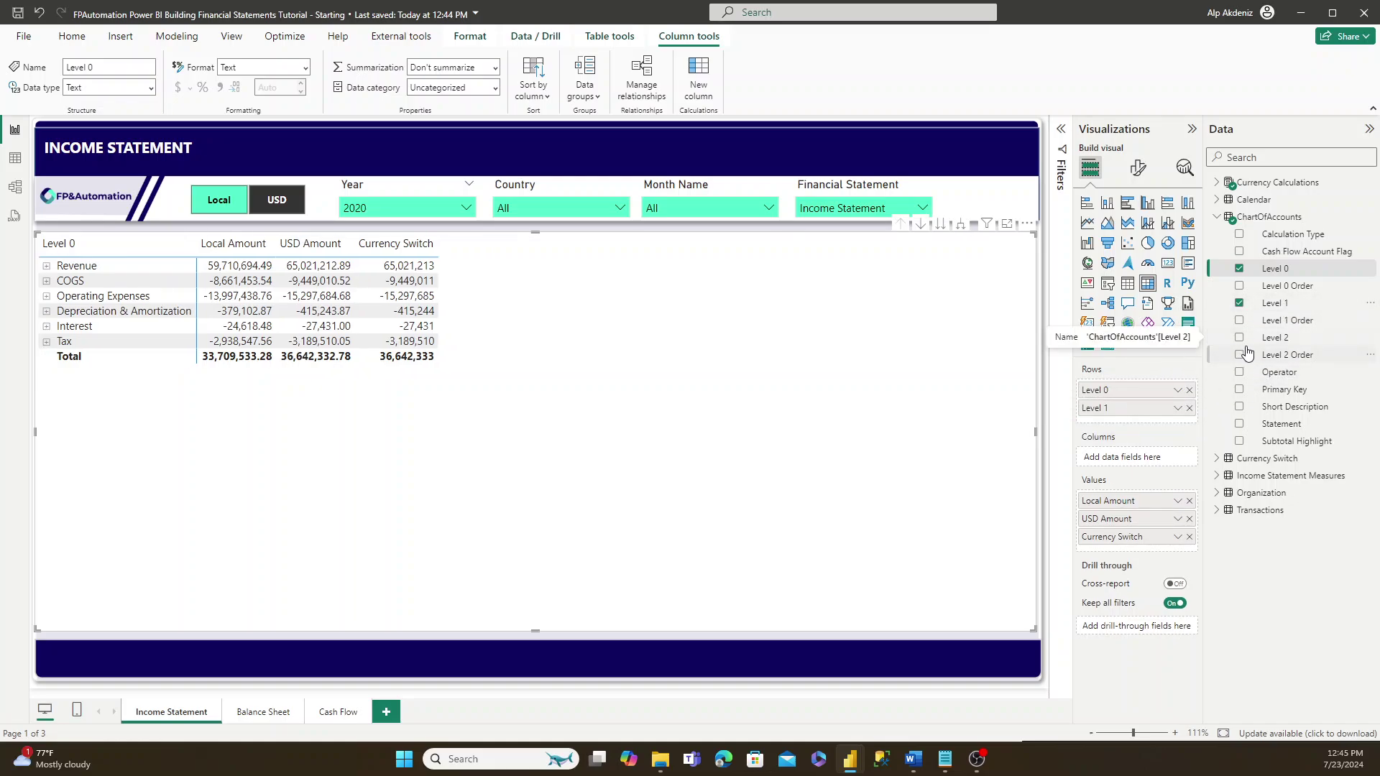
left_click_drag(1267, 343, 1152, 418)
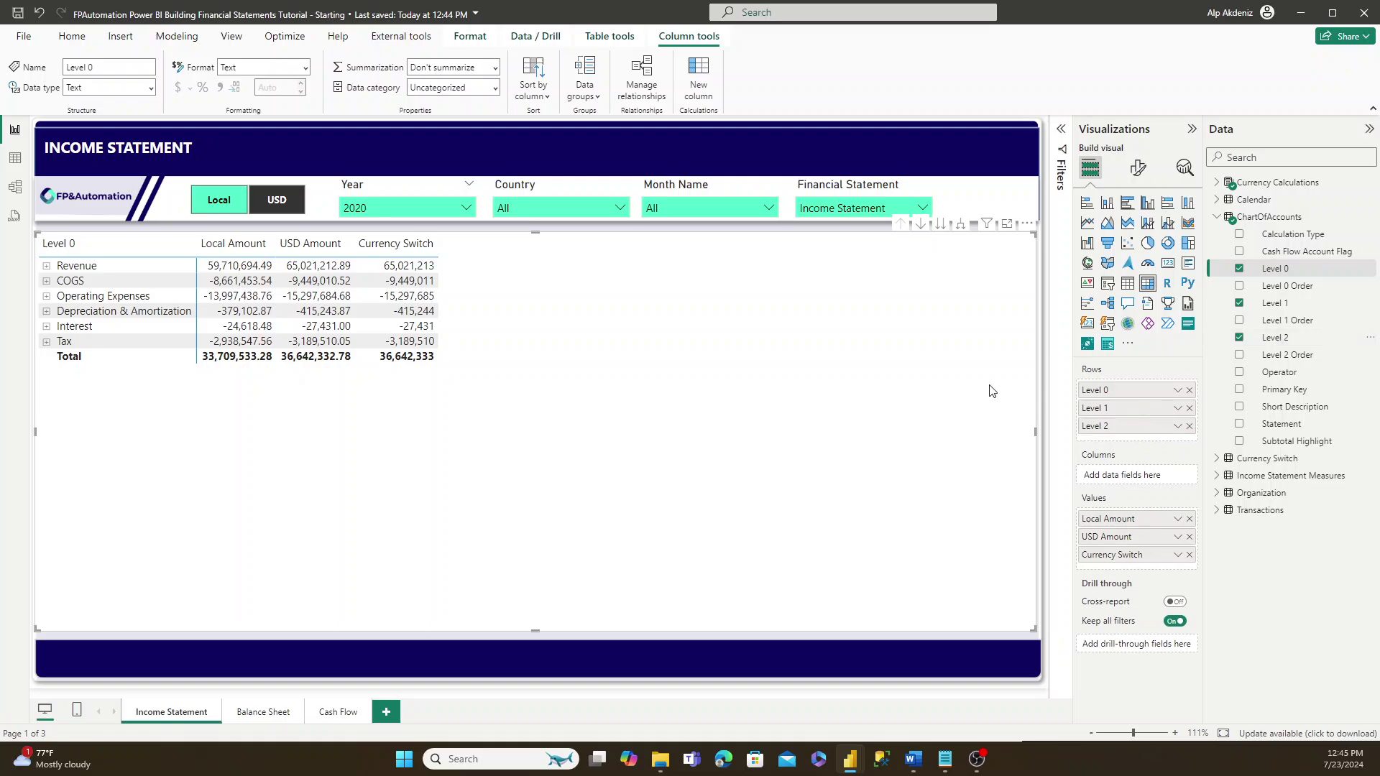
- Expand Operating Expenses in the matrix, including its Direct Expenses and Indirect Expenses subgroups
left_click(46, 295)
left_click(54, 311)
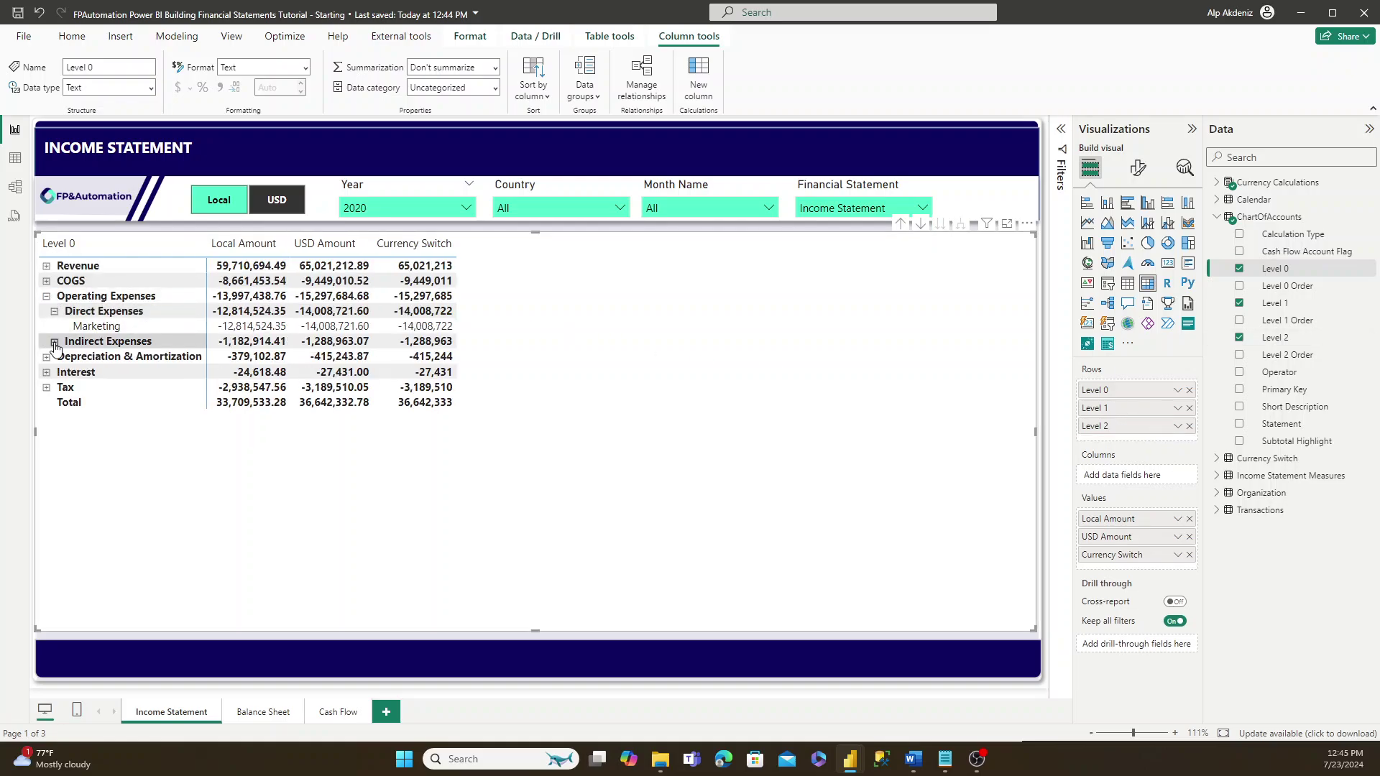
left_click(54, 342)
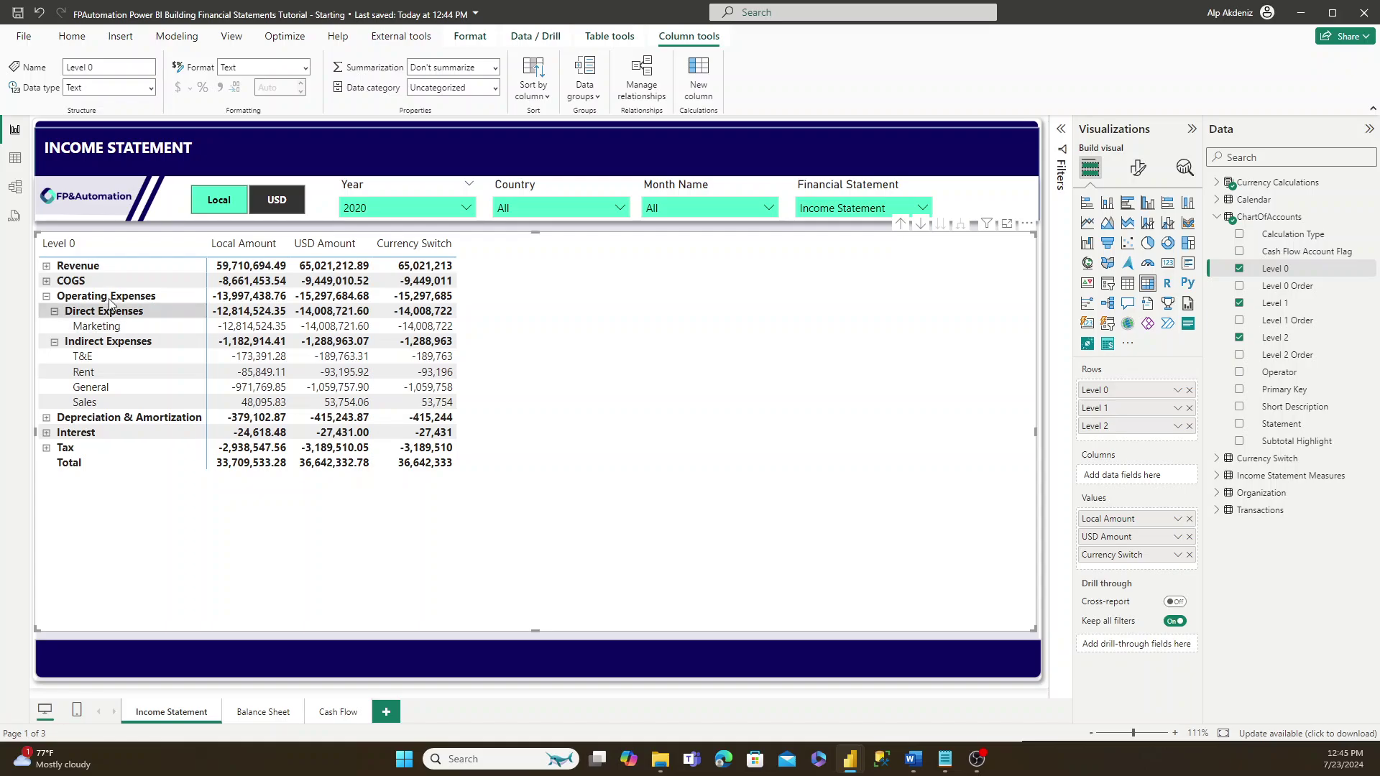
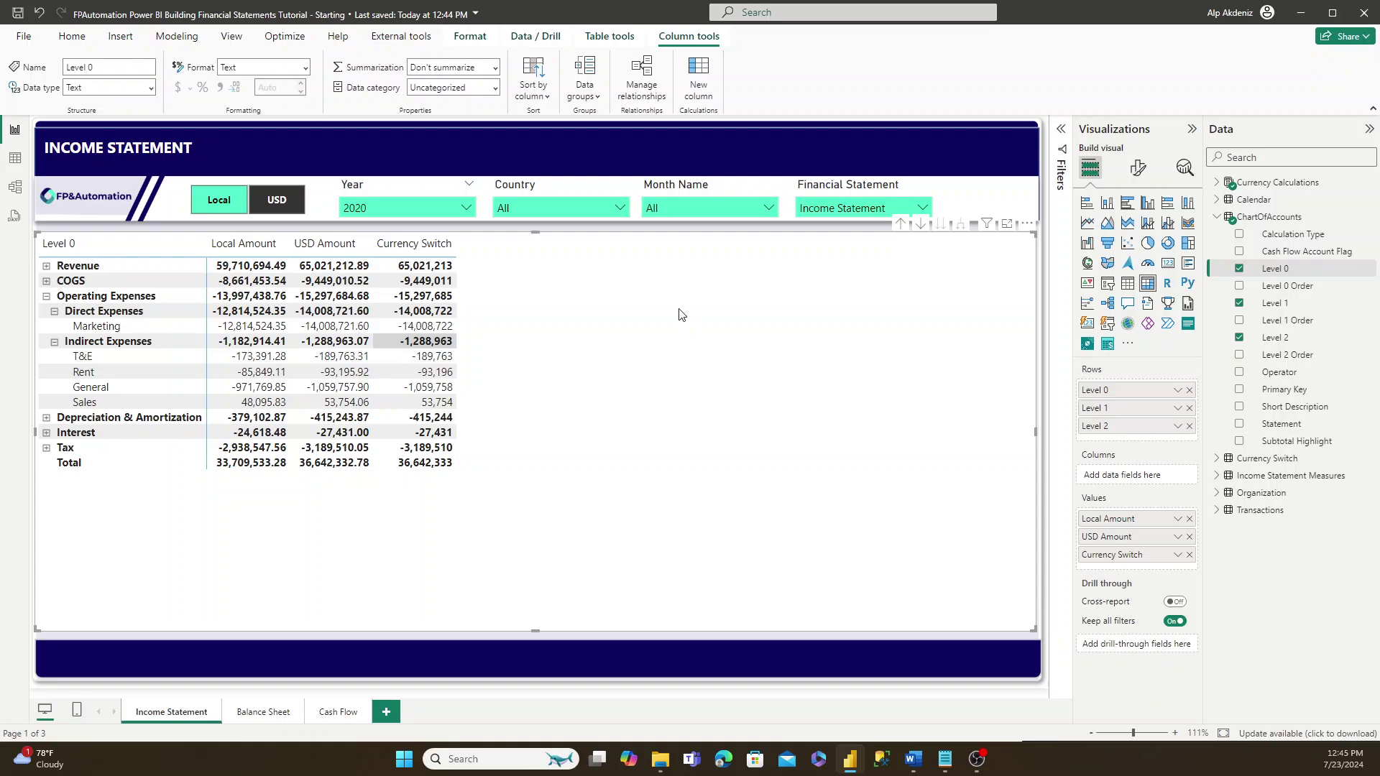
- In Income Statement Measures, write a new measure named Revenue that calculates [Currency Switch] over ALL(ChartOfAccounts) filtered to Level 0 = "Revenue"
left_click(1218, 217)
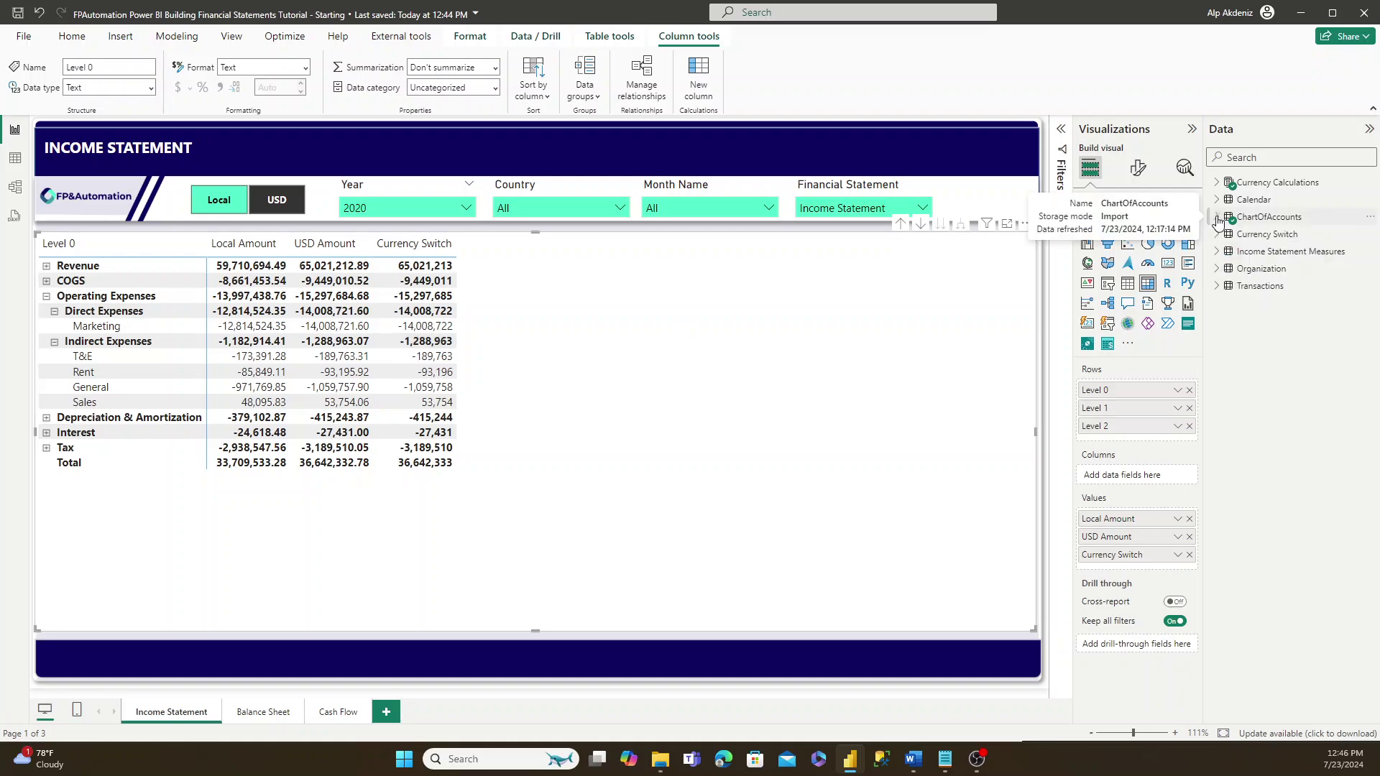
left_click(1217, 251)
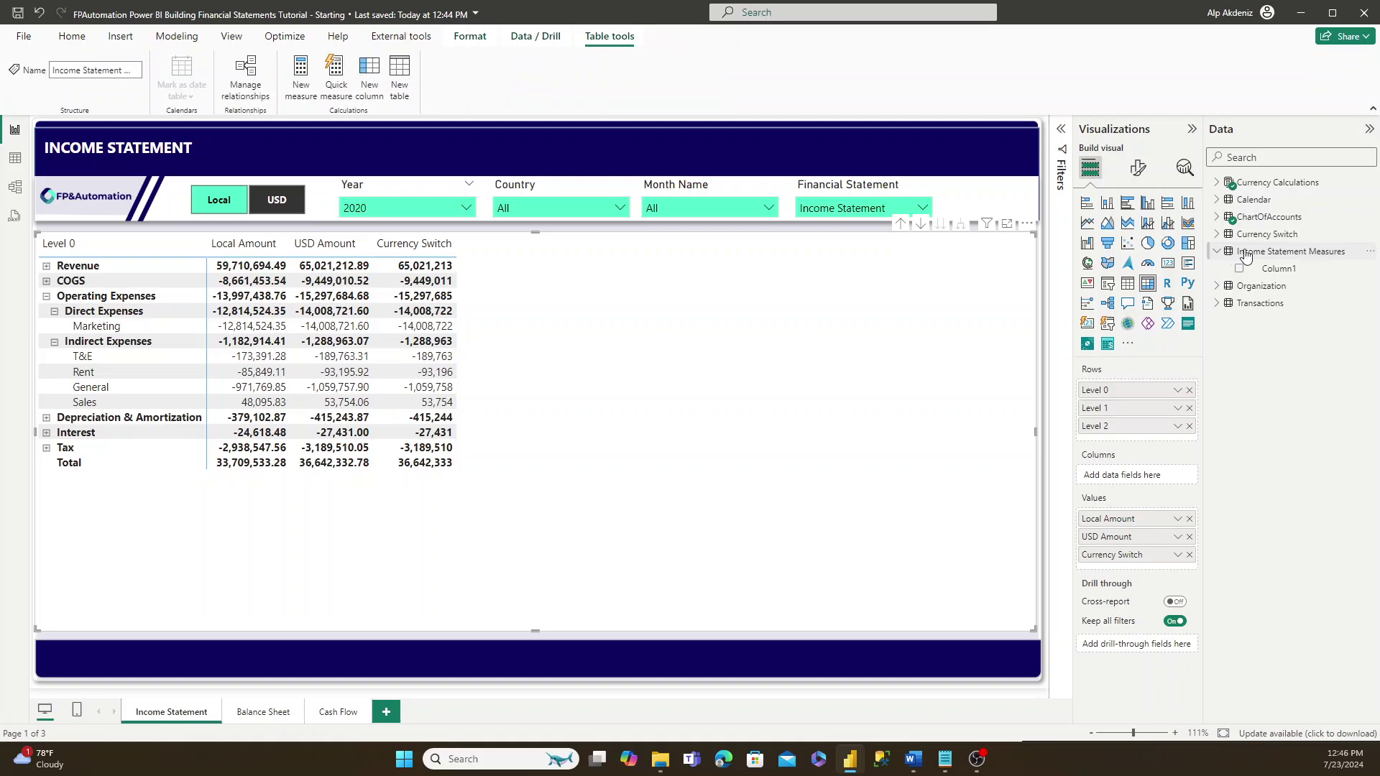
right_click(1245, 255)
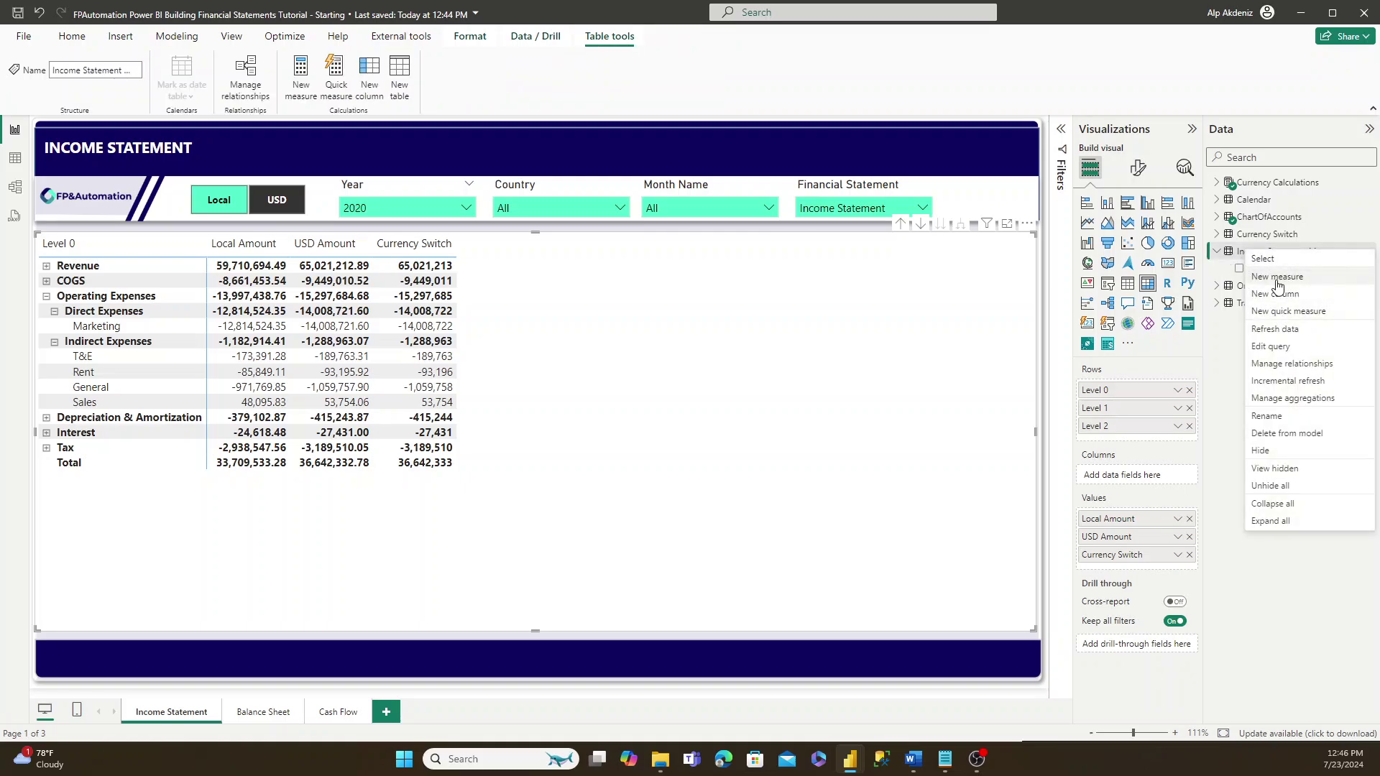
key("Escape")
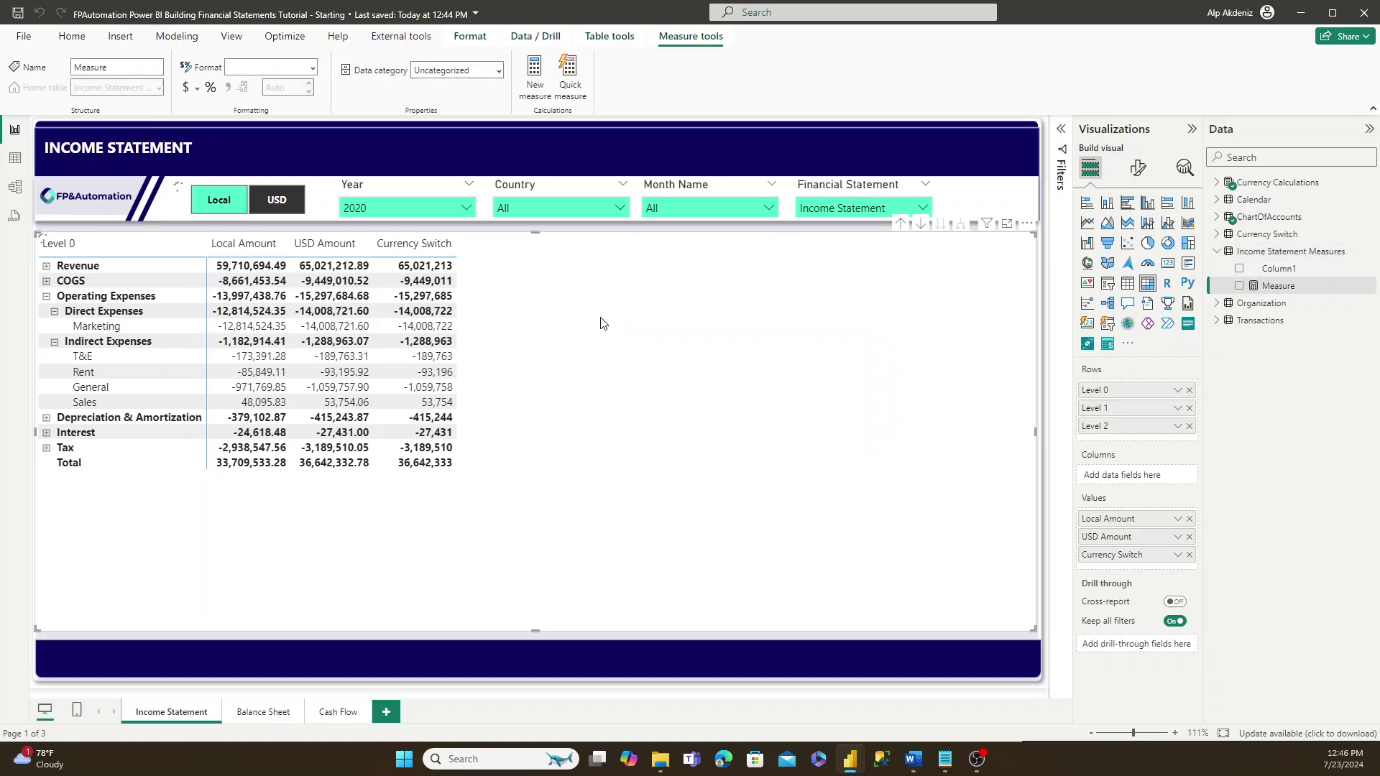
type("Revenue =")
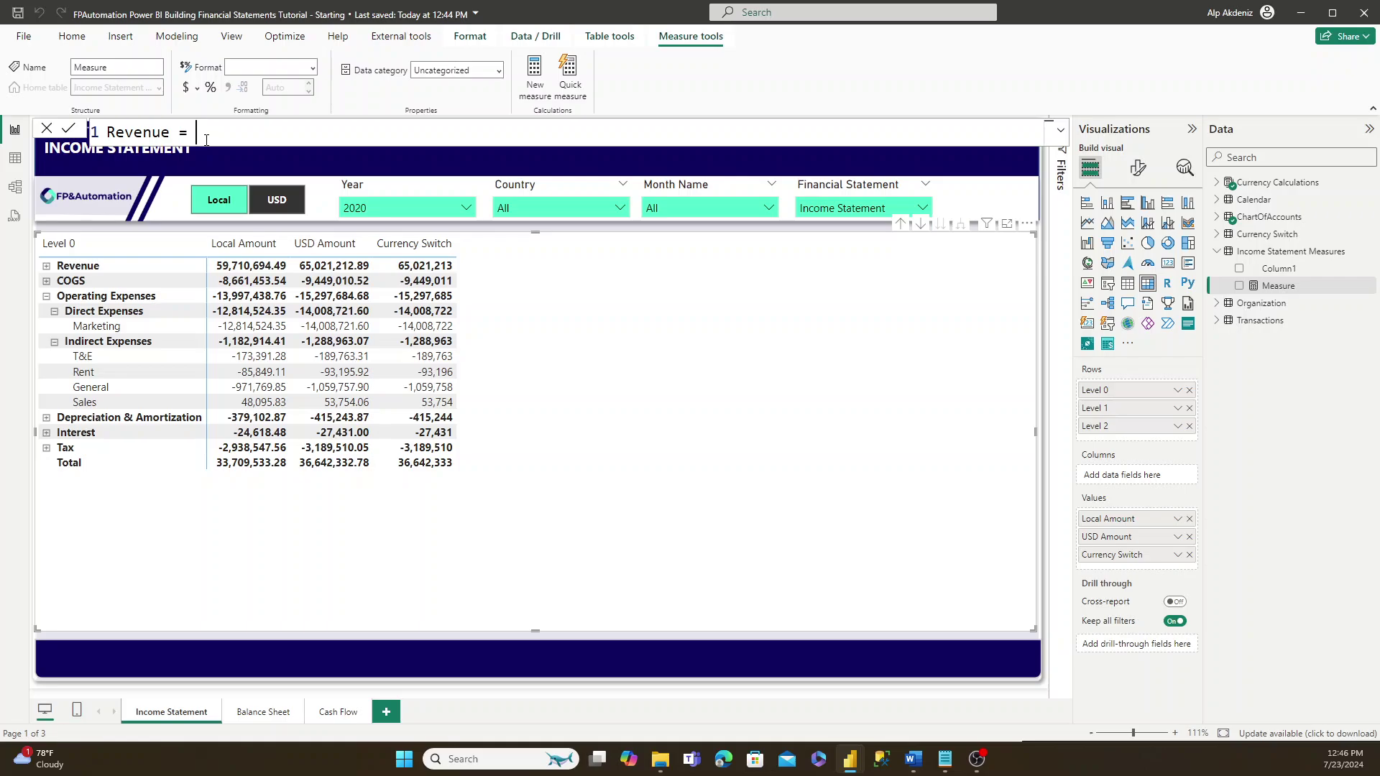
left_click_drag(106, 133, 206, 139)
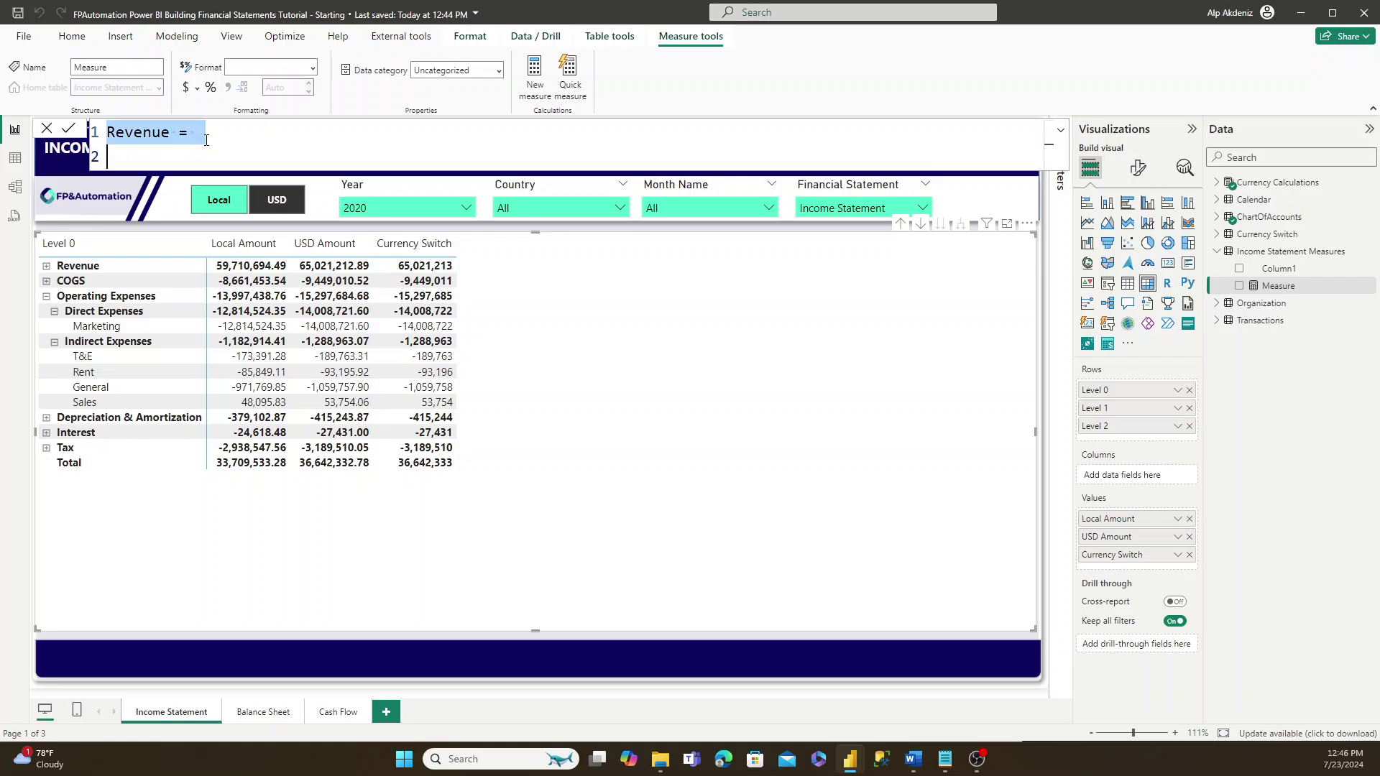
type("CALCULATE(     [Currency Switch],     FILTER(         ALL(ChartOfAccounts),         ChartOfAccounts[Level 0] = \"Revenue\"     ) )")
key("ctrl+z")
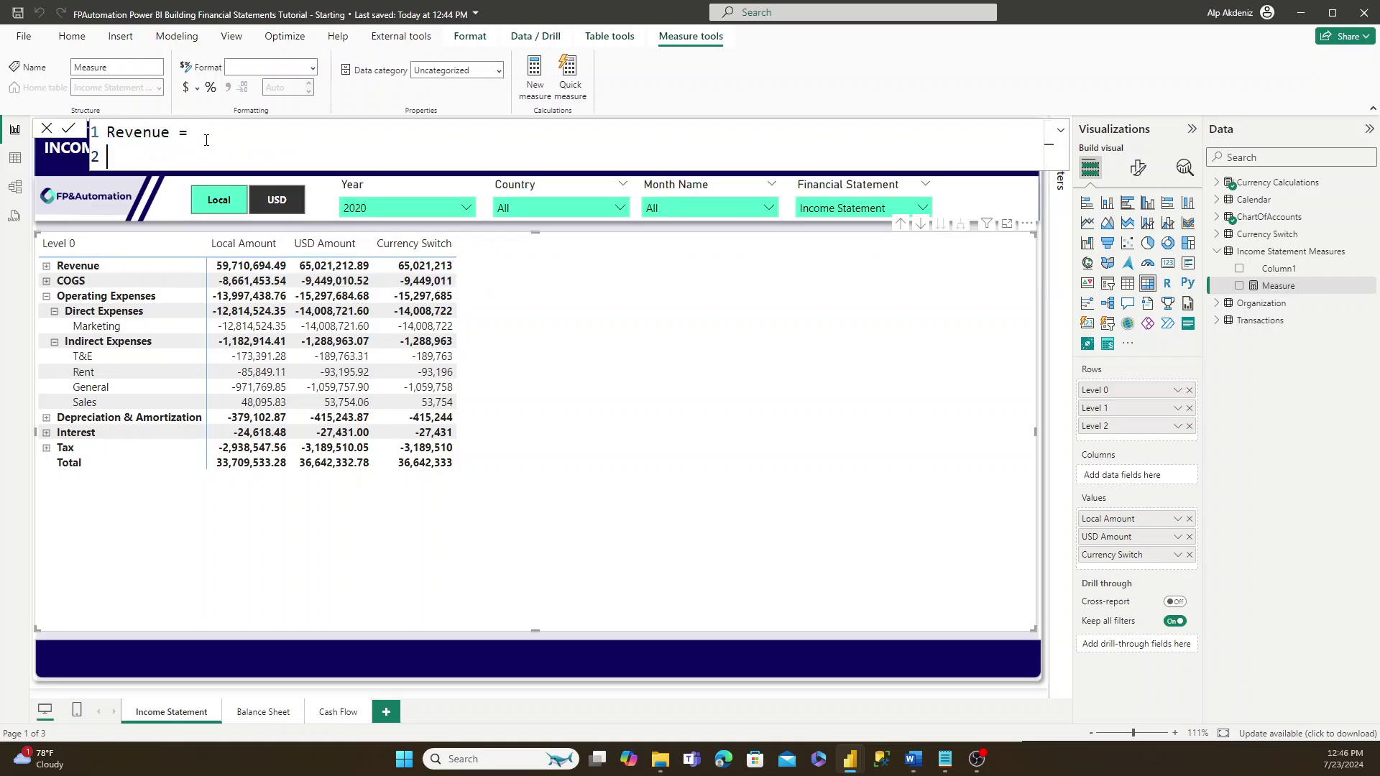
type("CALCULATE(     [Currency Switch],     FILTER(         ALL(ChartOfAccounts),         ChartOfAccounts[Level 0] = \"Revenue\"     ) )")
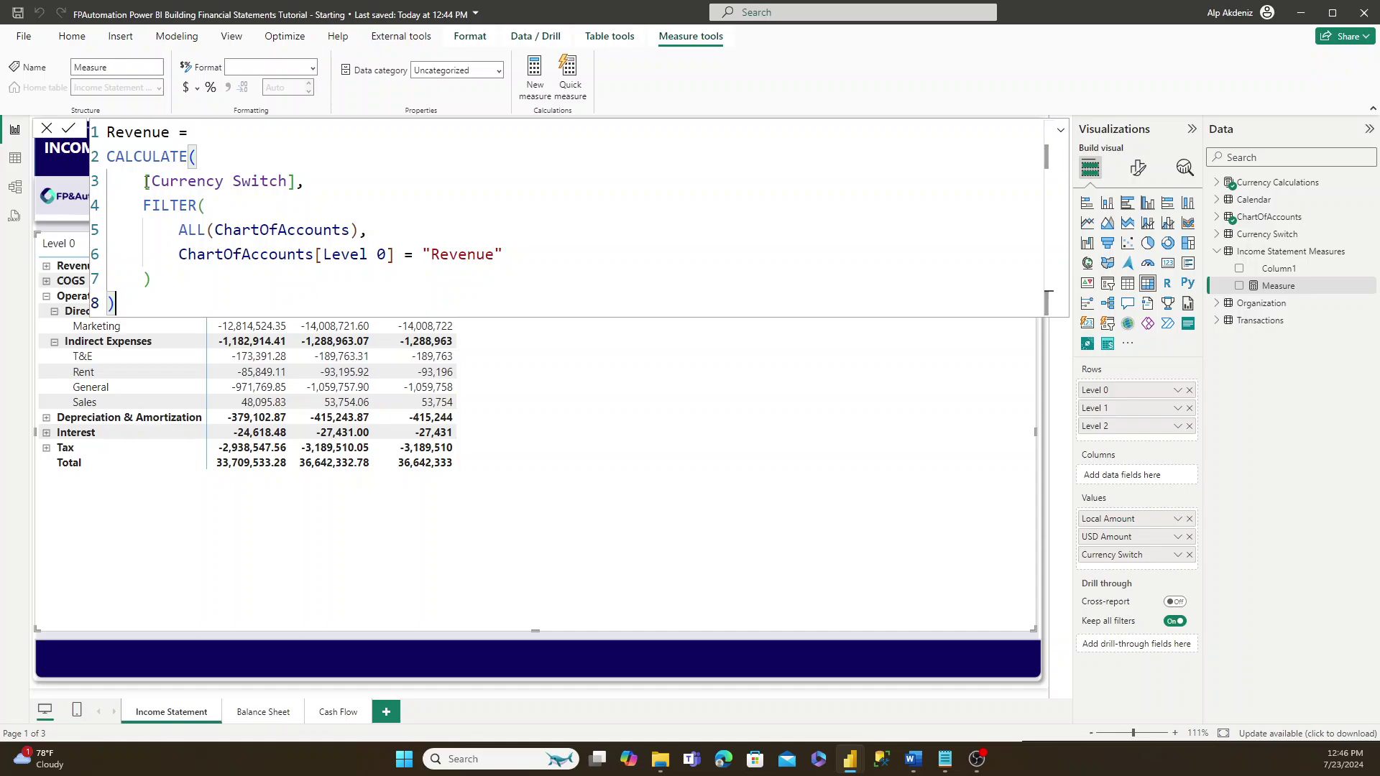
- Review the Revenue formula's Currency Switch expression and its ChartOfAccounts filter, and commit the measure
left_click_drag(144, 182, 296, 182)
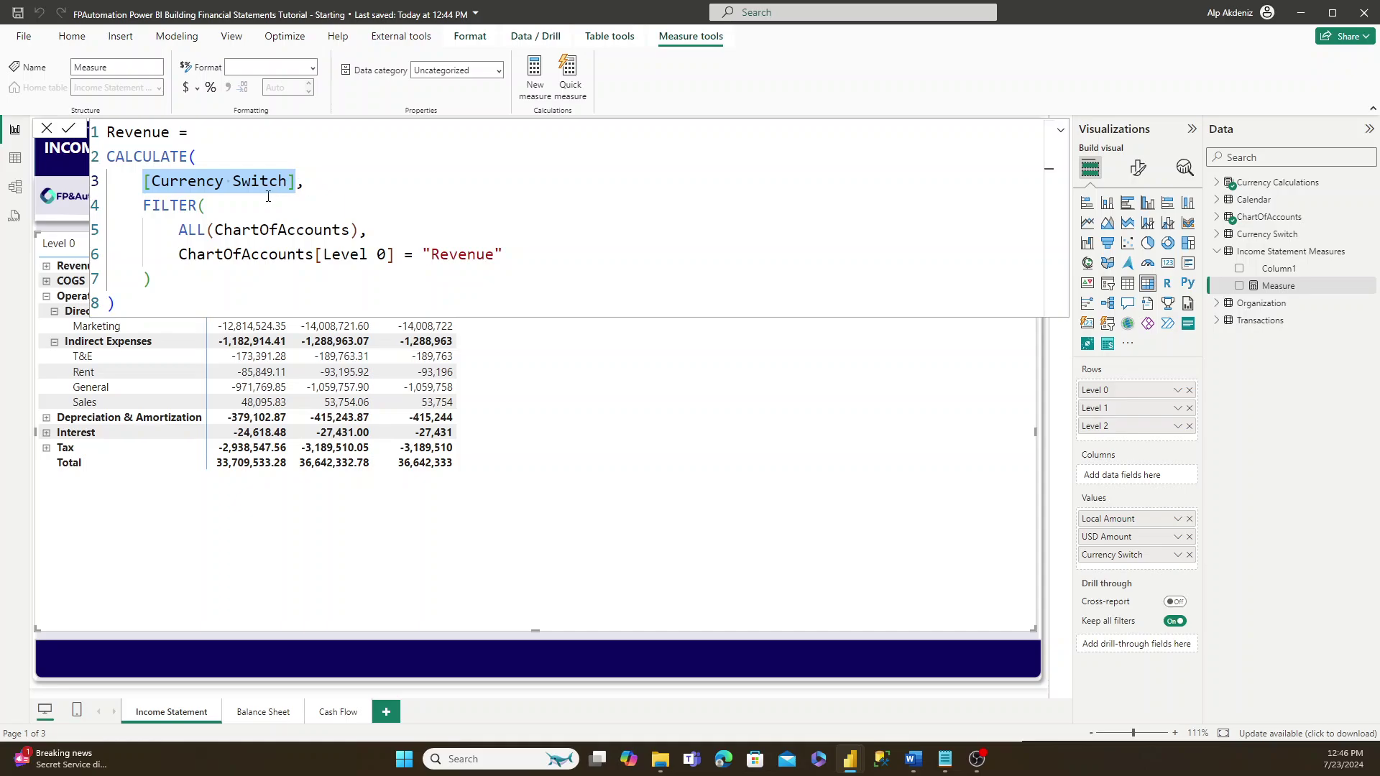
left_click_drag(143, 207, 358, 231)
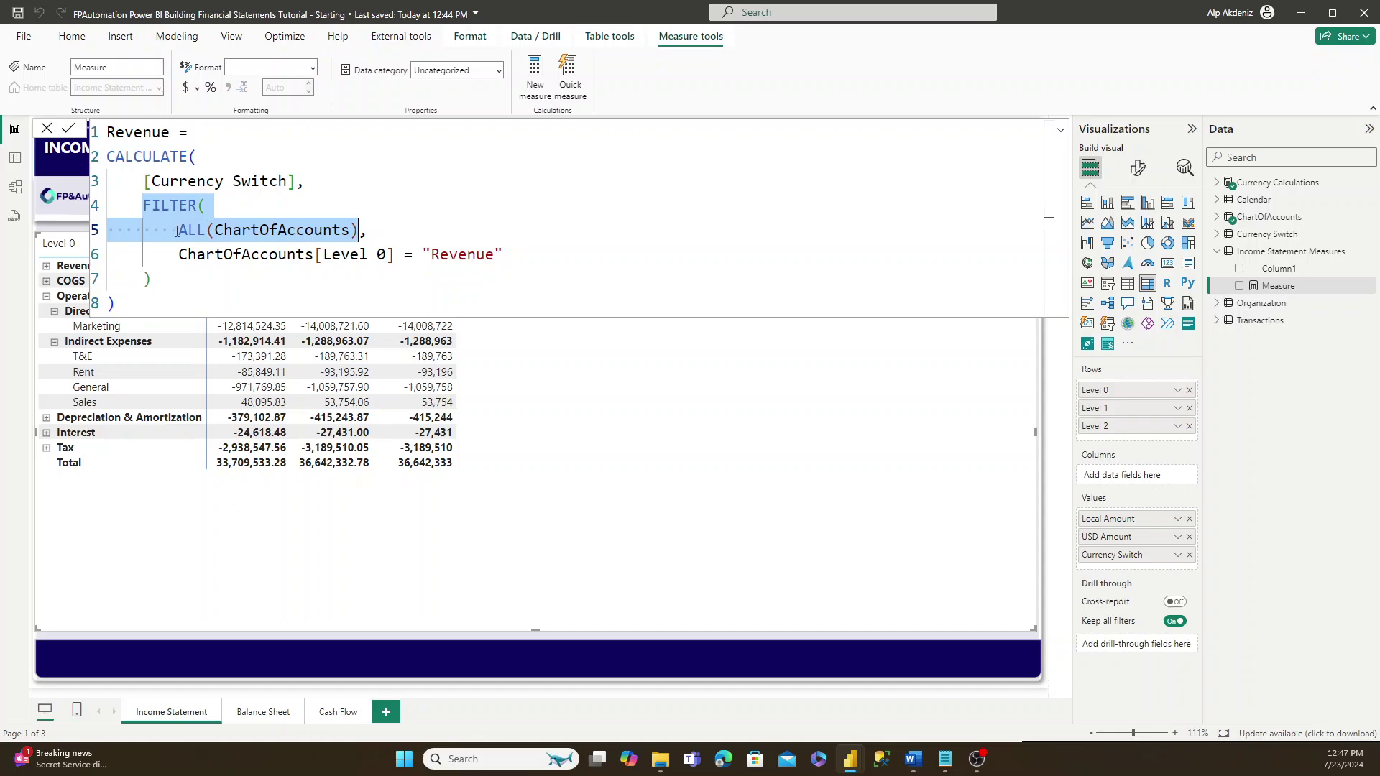
left_click_drag(179, 231, 360, 232)
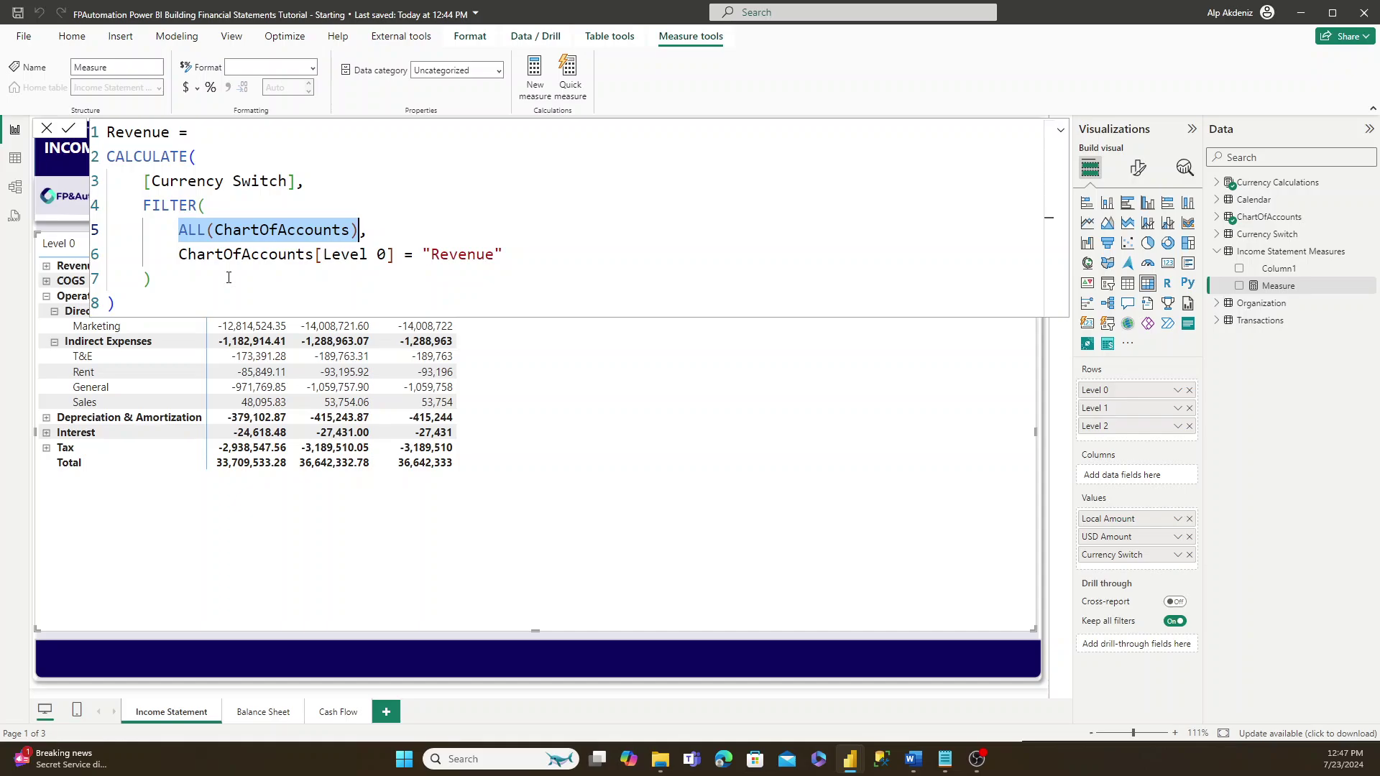
left_click_drag(181, 263, 508, 261)
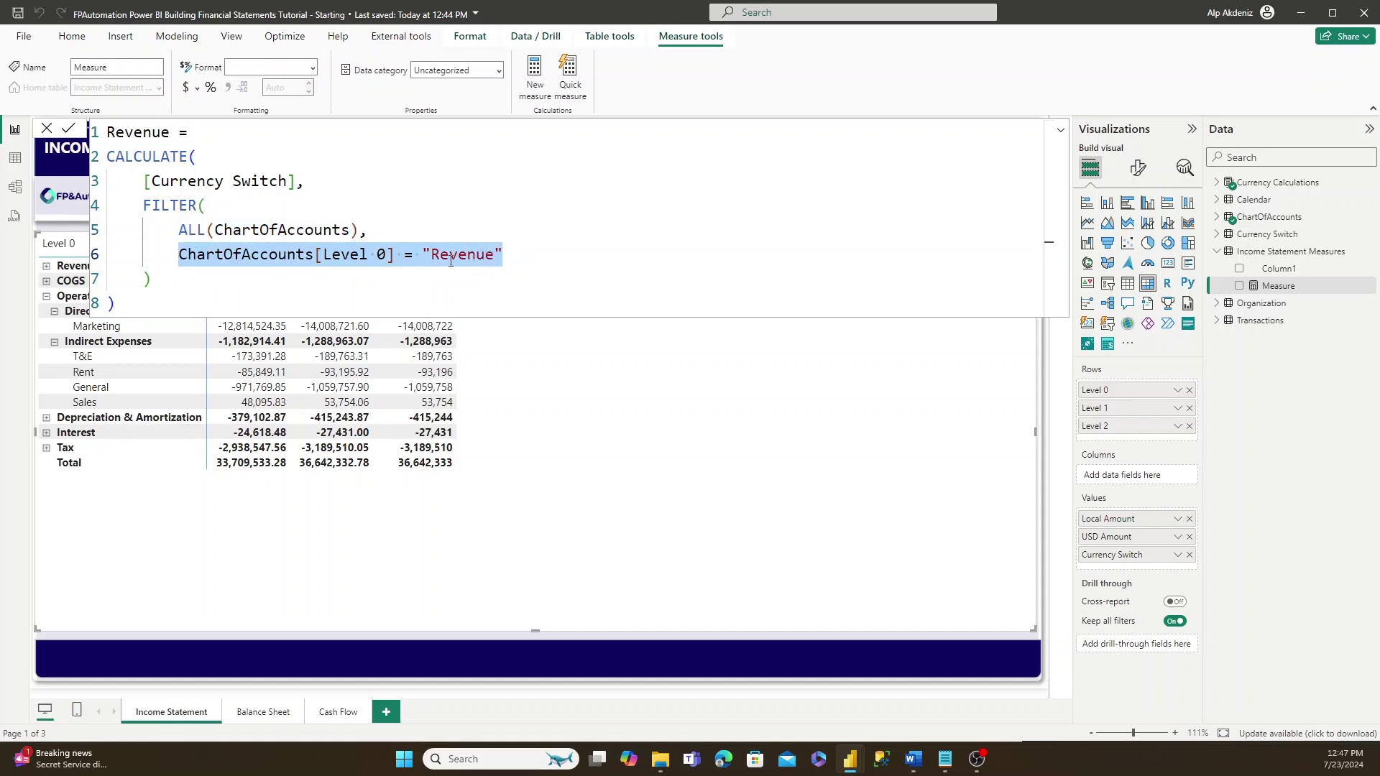
left_click(389, 304)
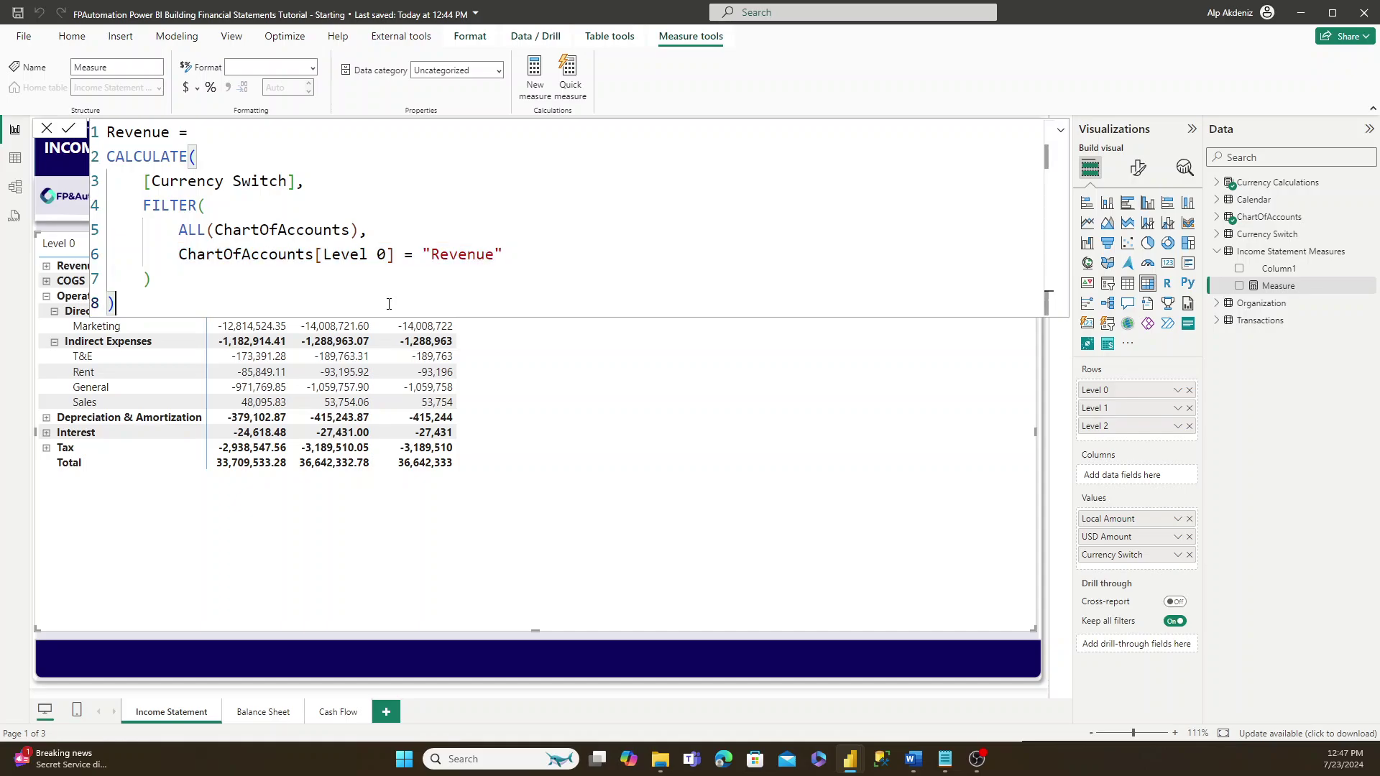
key("Return")
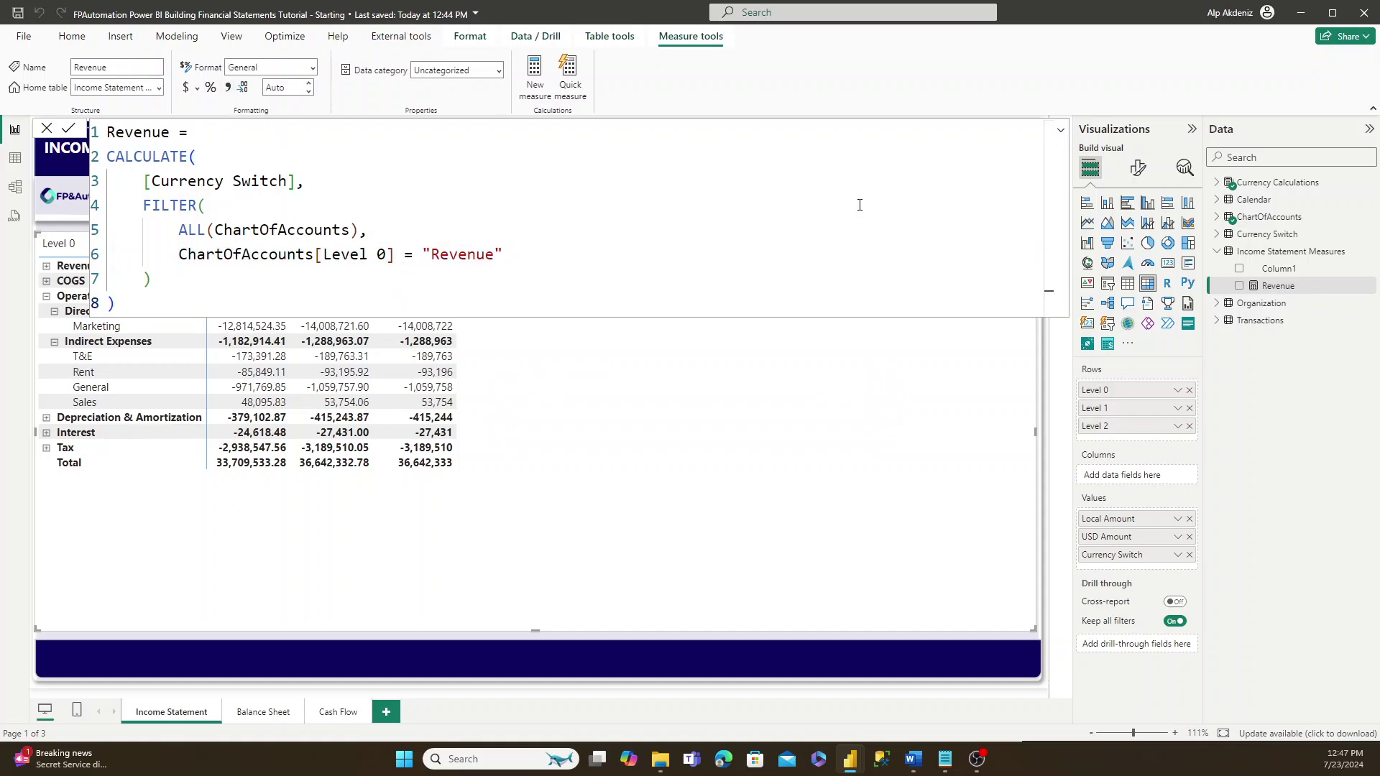
left_click(1057, 131)
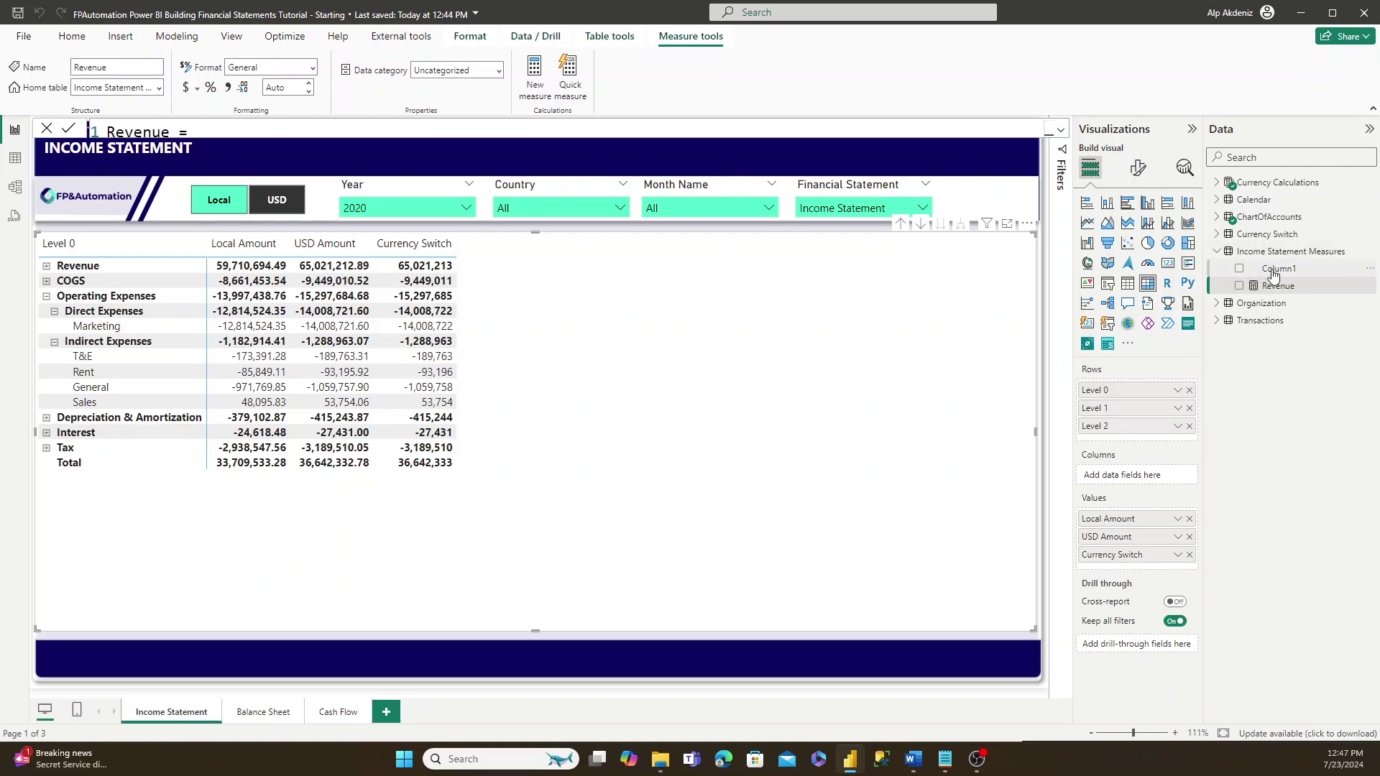
- Hide Column1 in Income Statement Measures and add the Revenue measure to the matrix values
right_click(1272, 277)
left_click(1286, 269)
right_click(1288, 269)
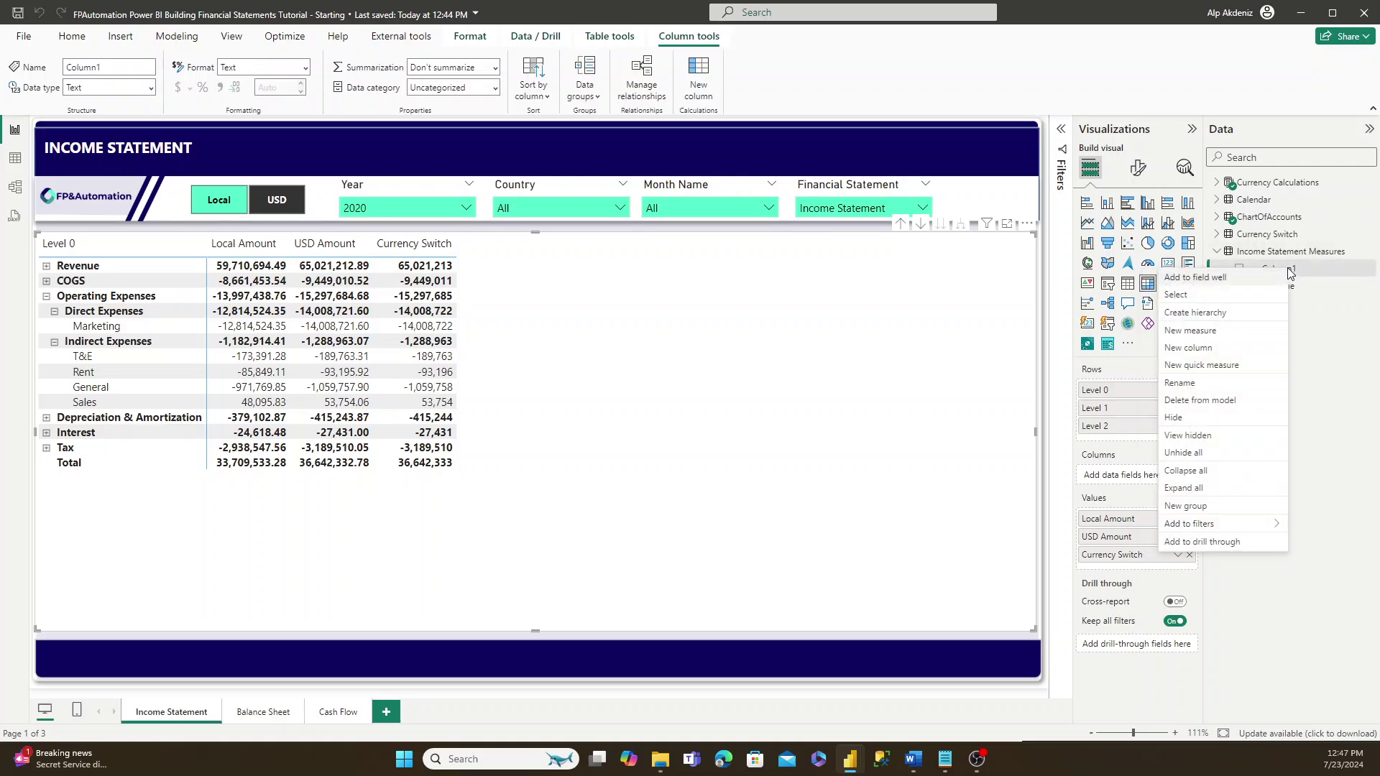
left_click(1194, 417)
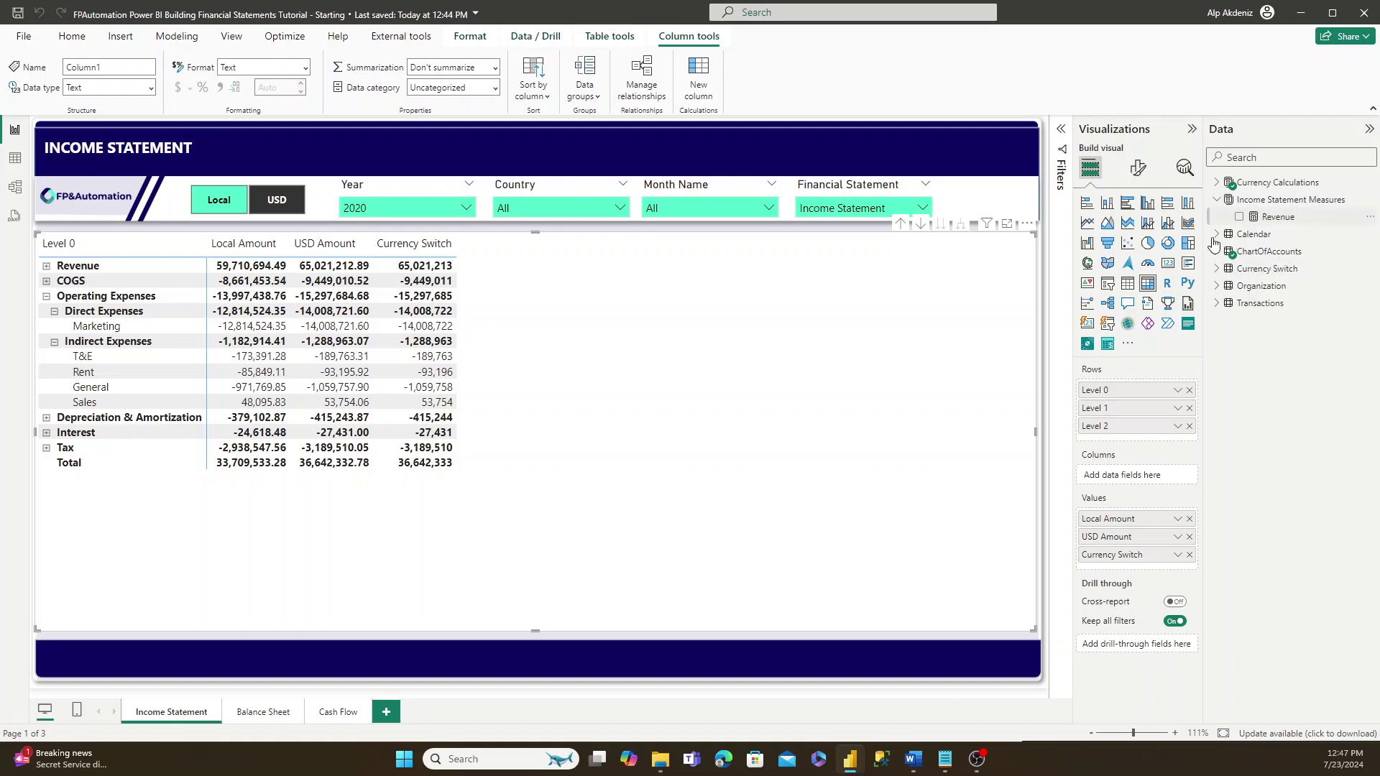
left_click_drag(781, 335, 781, 336)
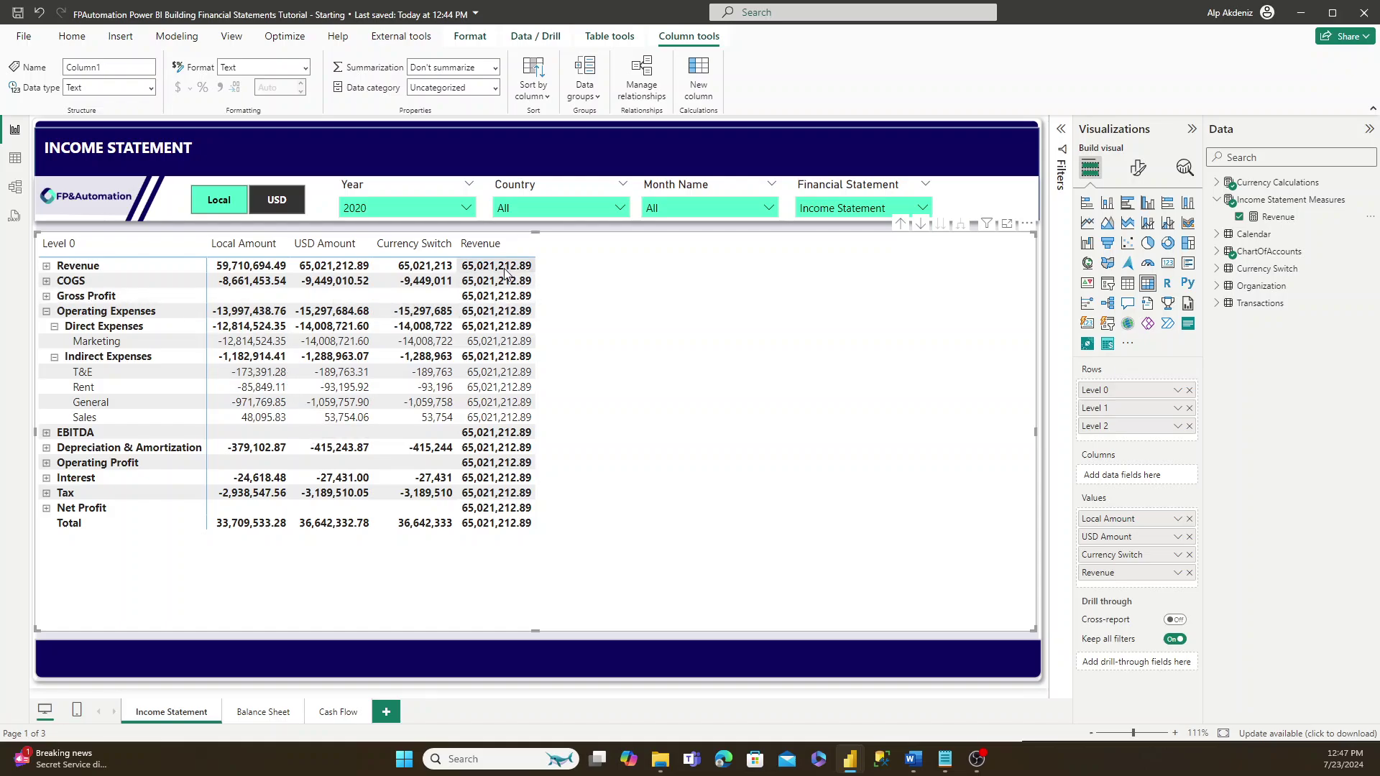
- Copy the whole Revenue formula into a new measure in Income Statement Measures and name it COGS
left_click(1268, 217)
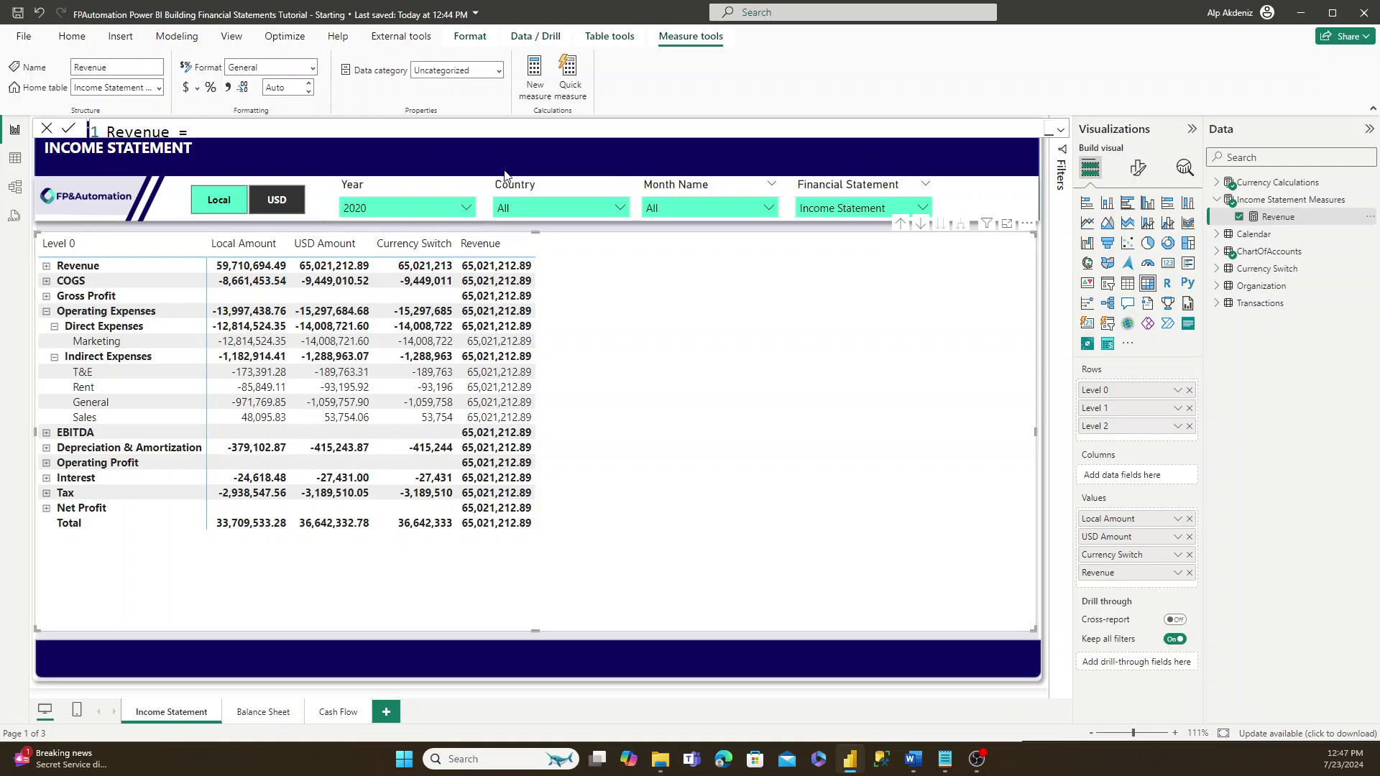
left_click(1061, 131)
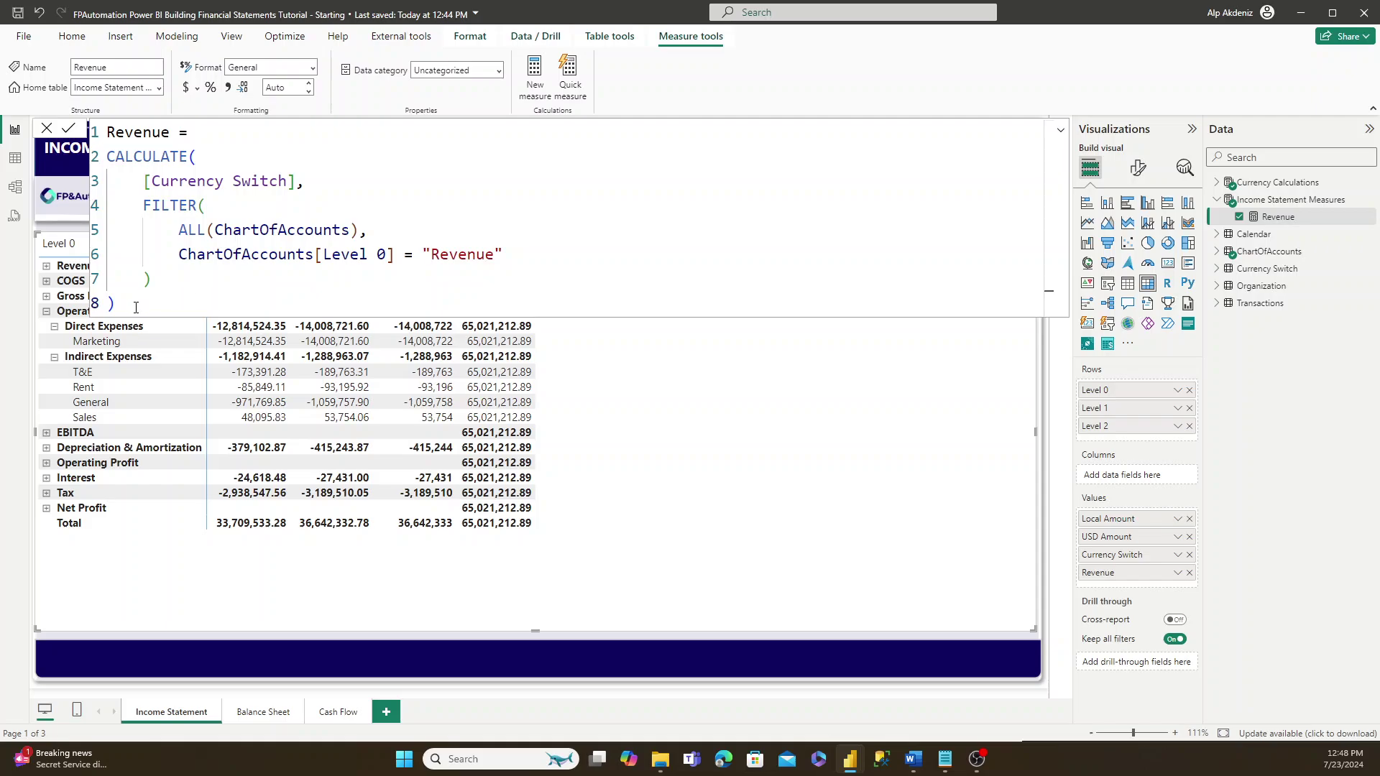
left_click_drag(135, 308, 106, 135)
key("ctrl+c")
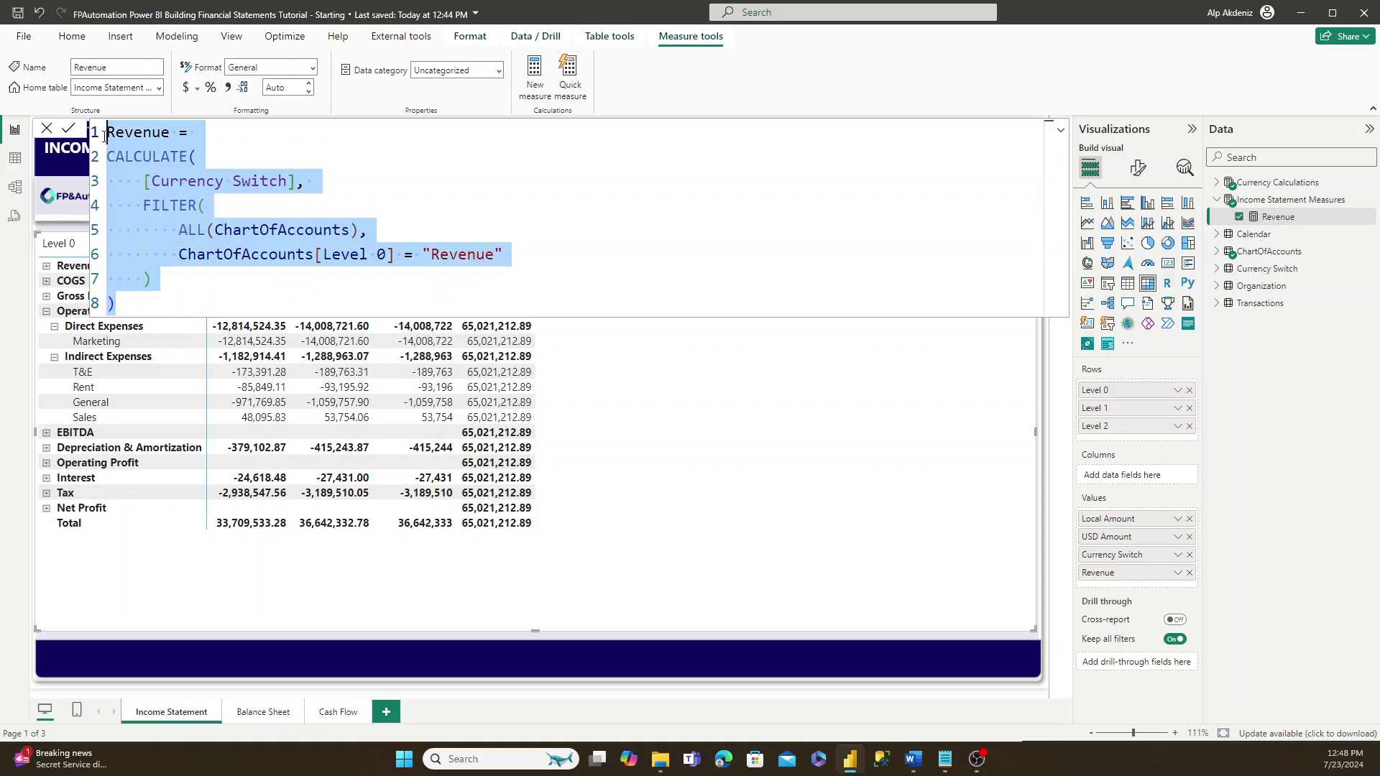
left_click(528, 103)
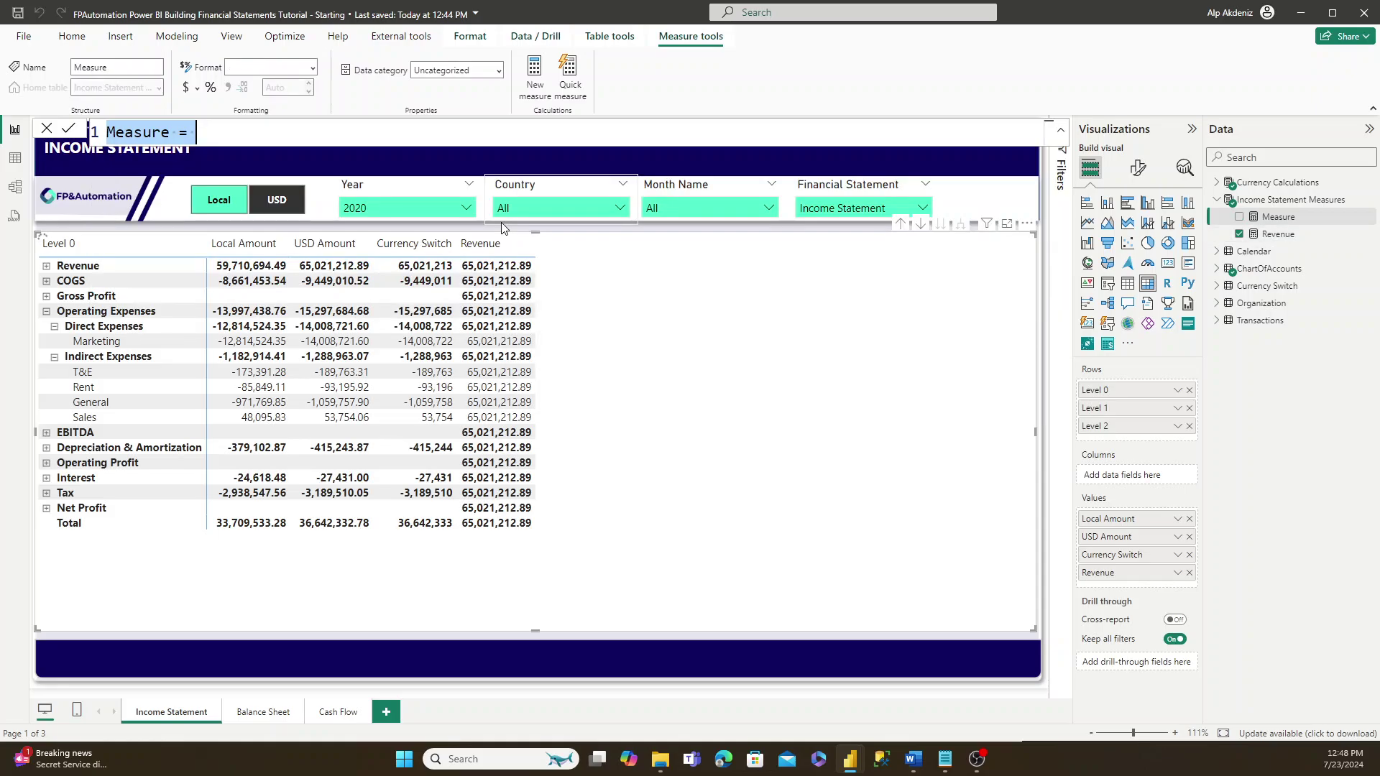
key("ctrl+v")
key("ctrl+Home")
key("ctrl+shift+Right")
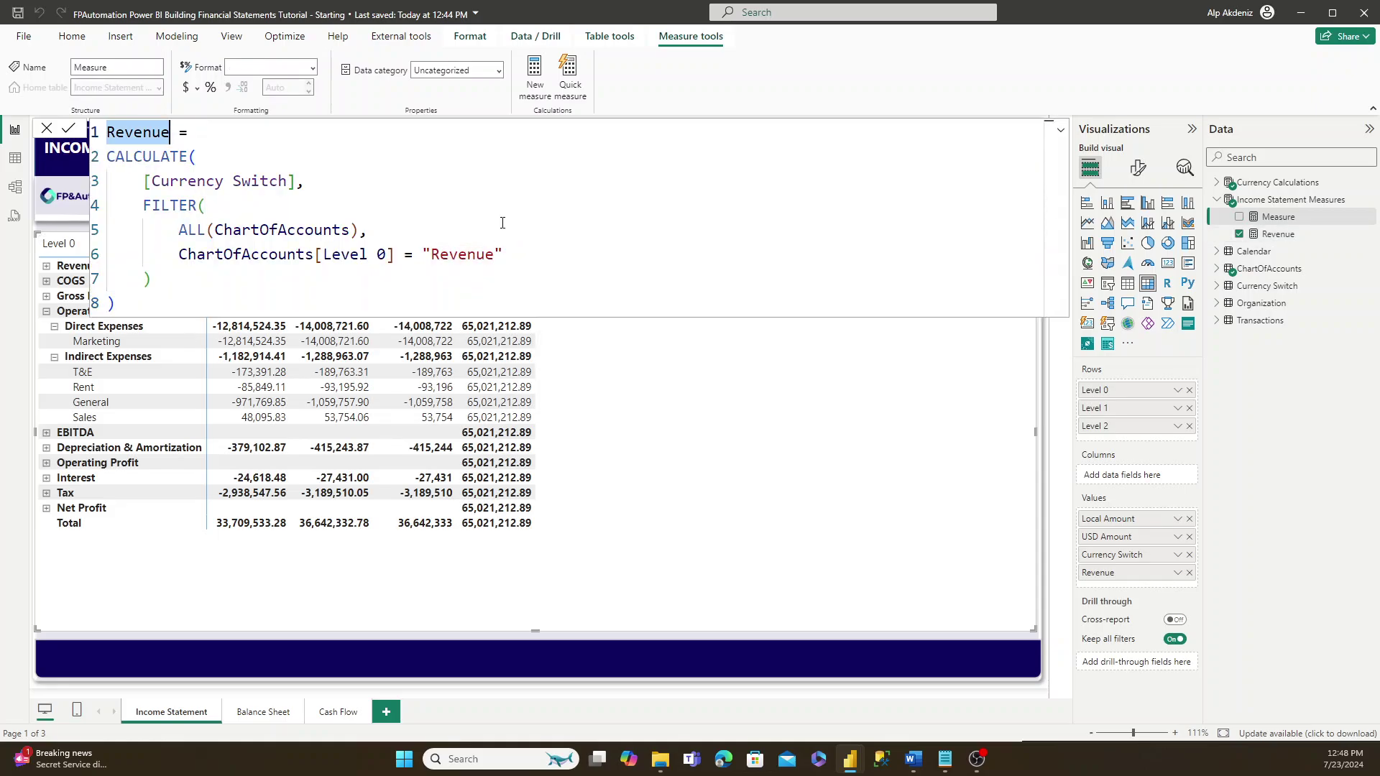
type("COGS")
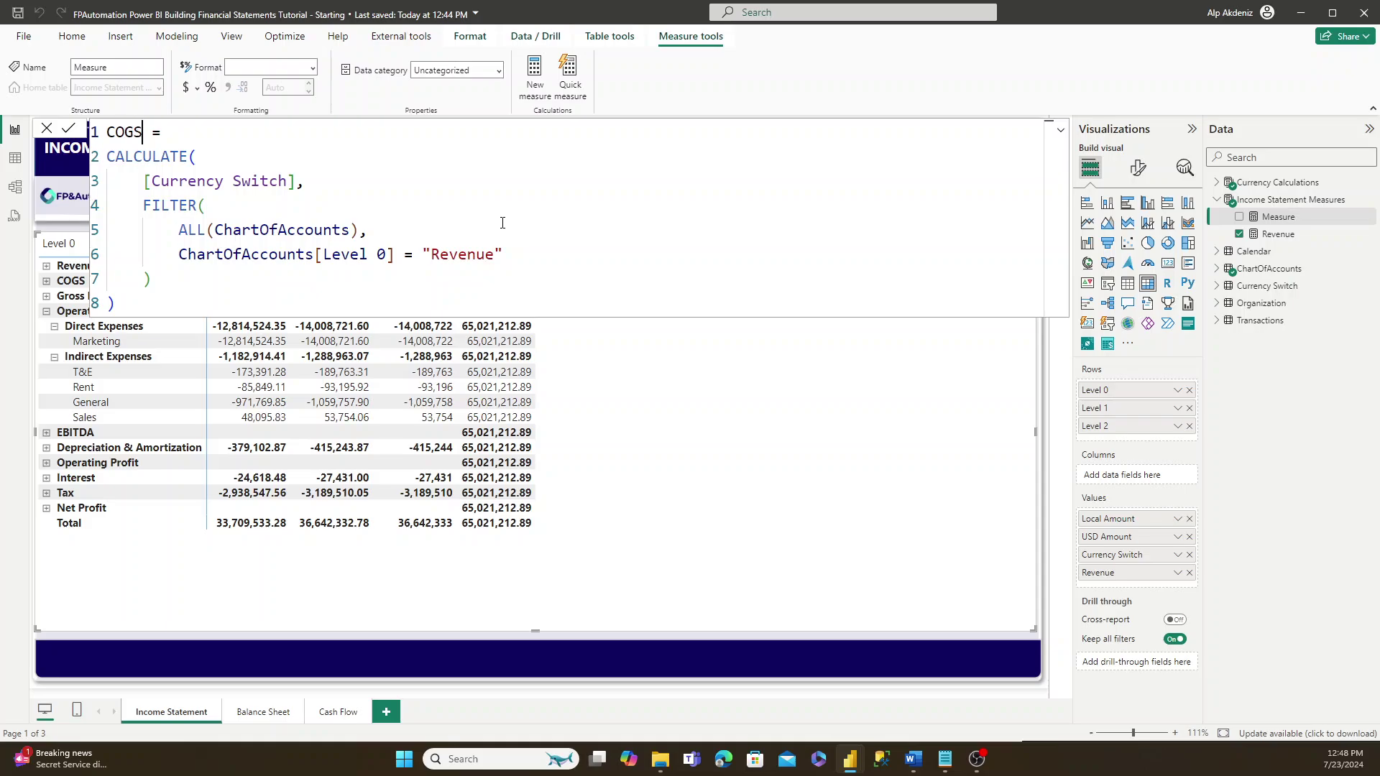
- Complete the COGS measure with the Level 0 filter set to "COGS", and add it to the matrix values
key("Down")
key("Down")
key("Down")
key("Down")
key("Down")
key("ctrl+Right")
key("ctrl+Right")
key("ctrl+Right")
key("ctrl+Right")
key("ctrl+Right")
key("ctrl+Right")
key("ctrl+Right")
key("ctrl+shift+Left")
type("COGS")
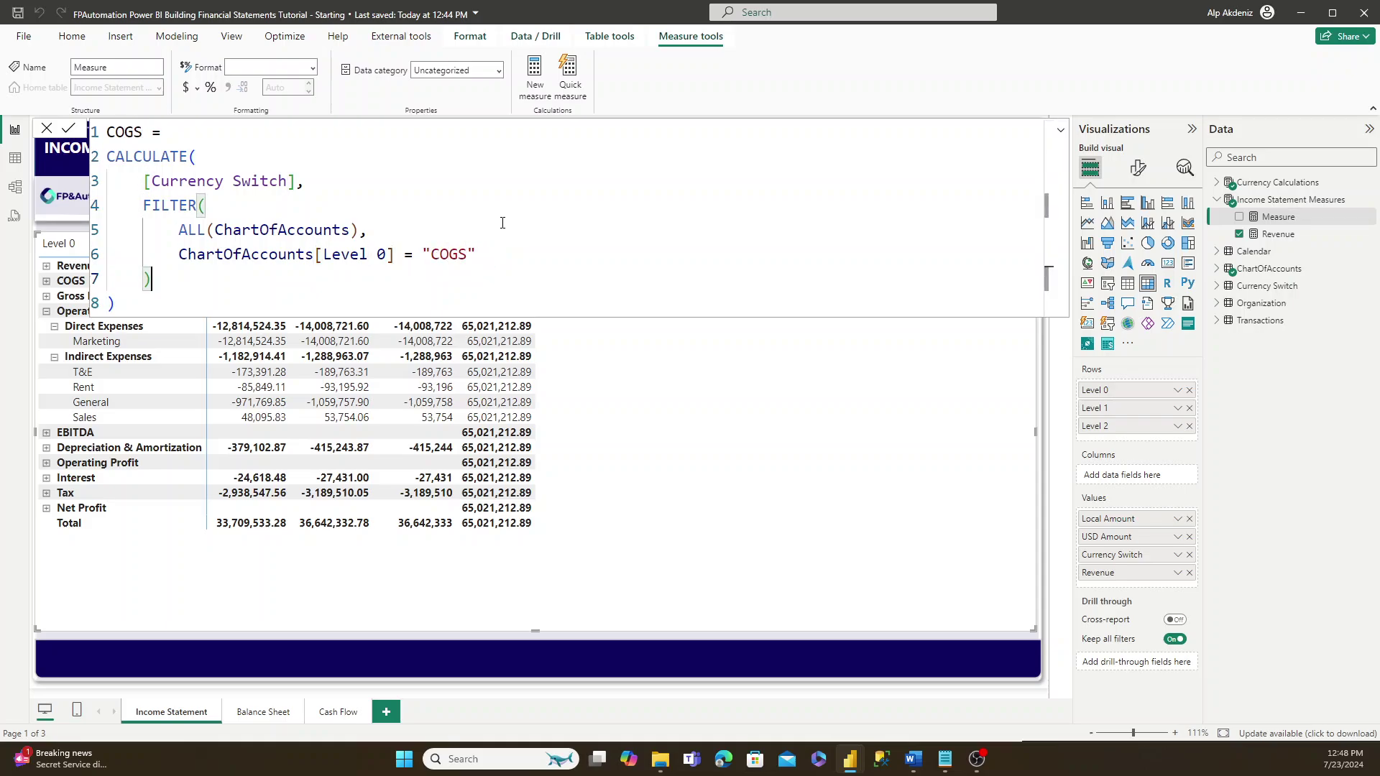
key("ctrl+End")
key("Return")
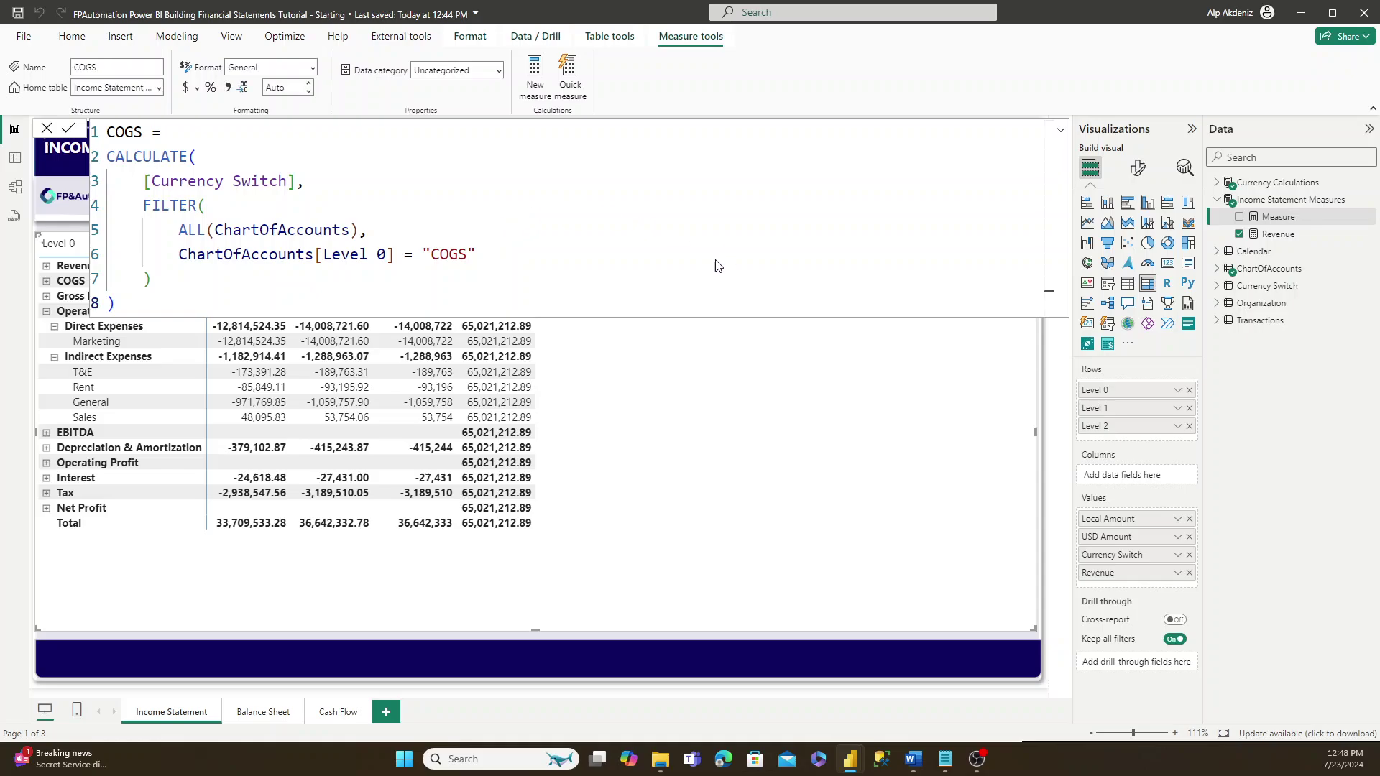
left_click(1060, 130)
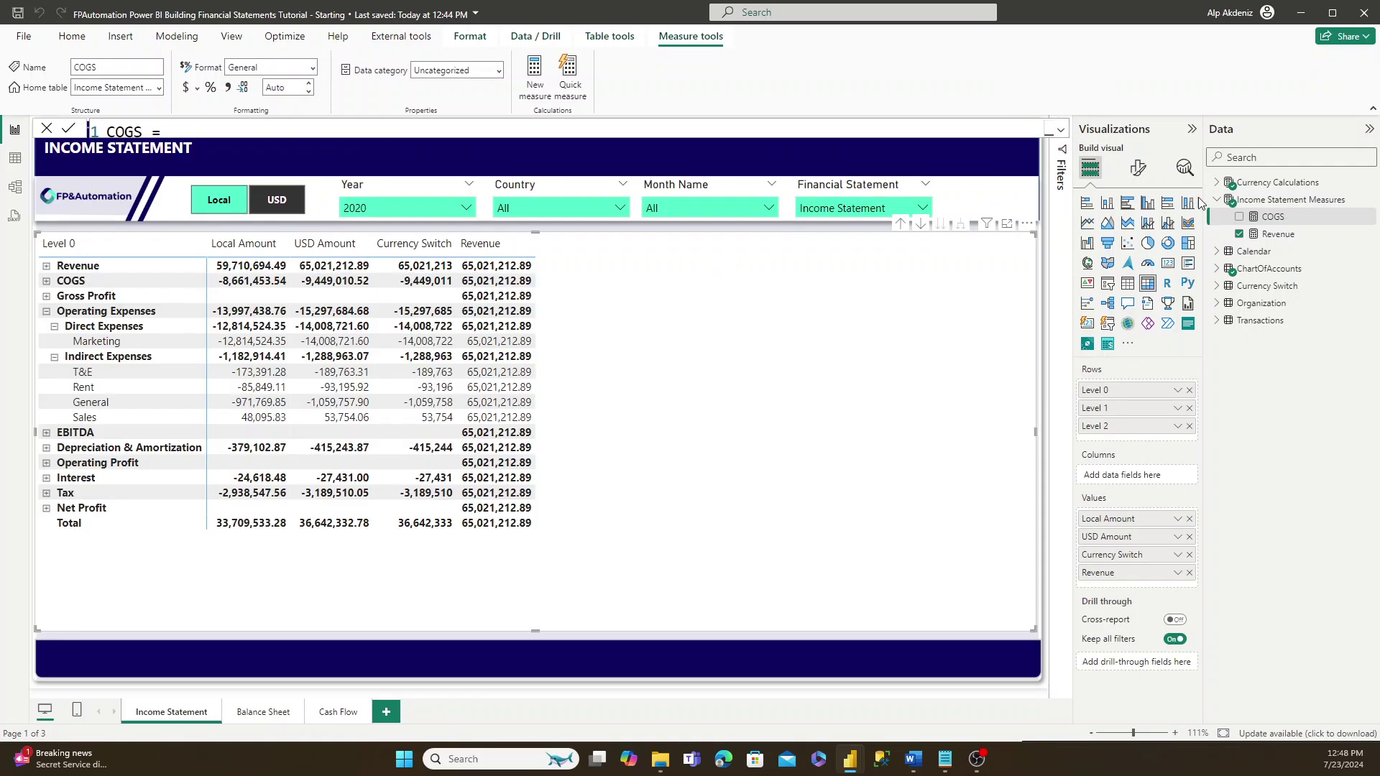
left_click_drag(1251, 217, 683, 308)
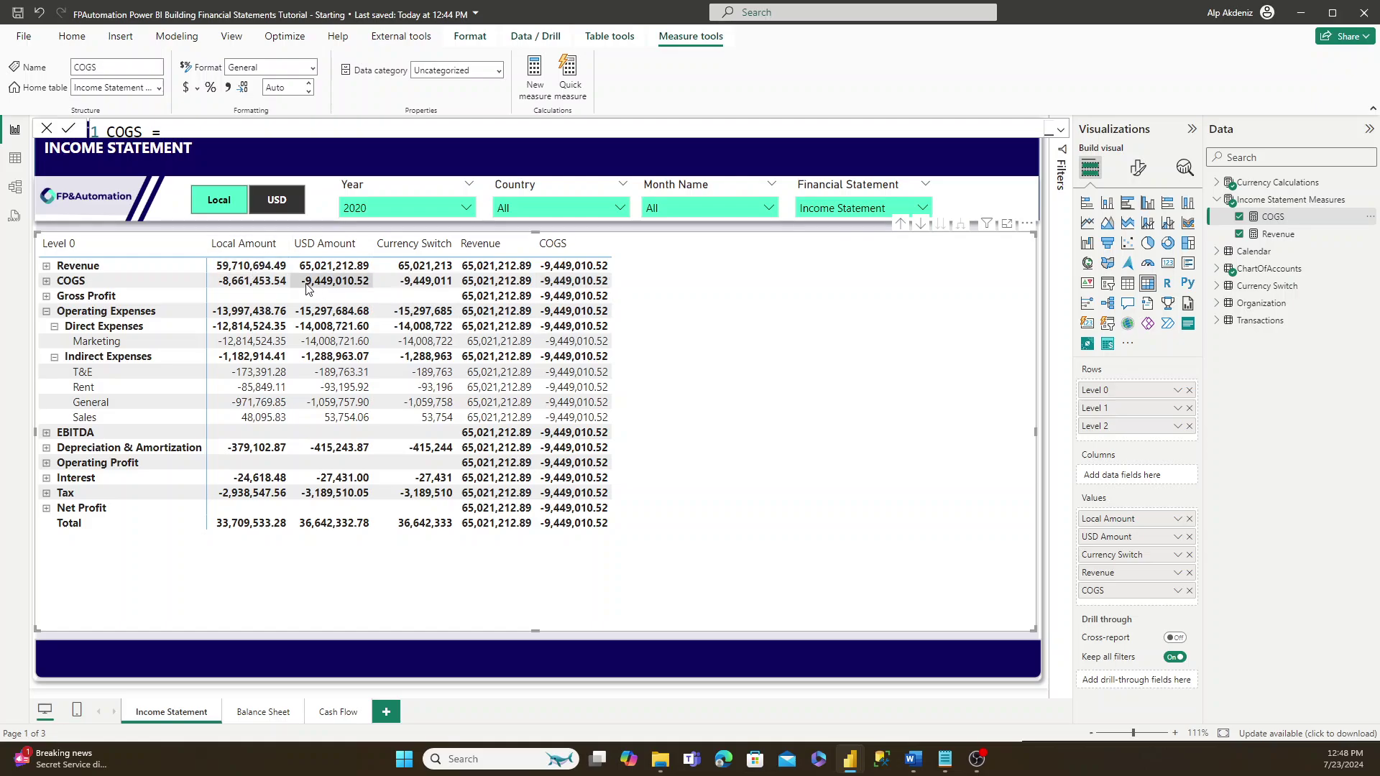
- Switch the currency slicer to Local and back to USD to check the Revenue and COGS amounts
left_click(232, 207)
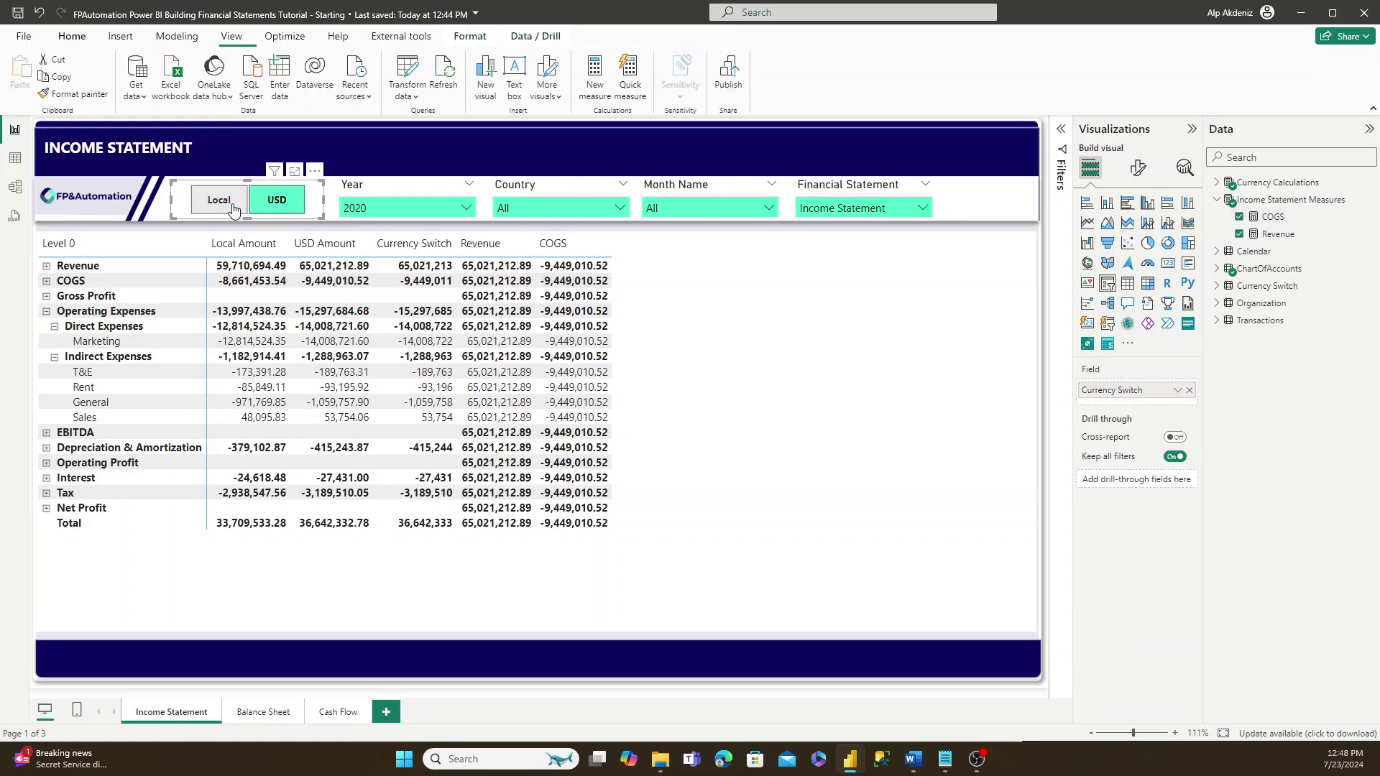
left_click(233, 206)
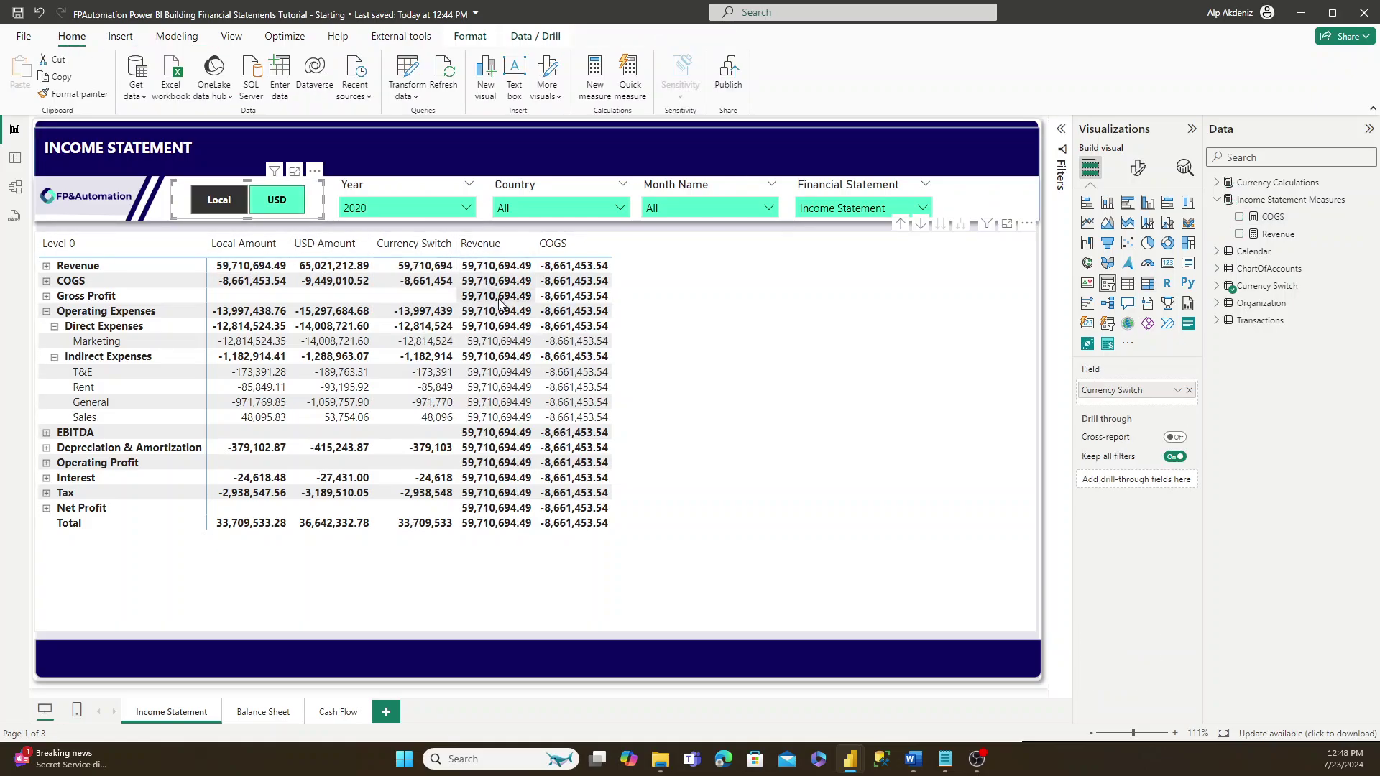
left_click(256, 204)
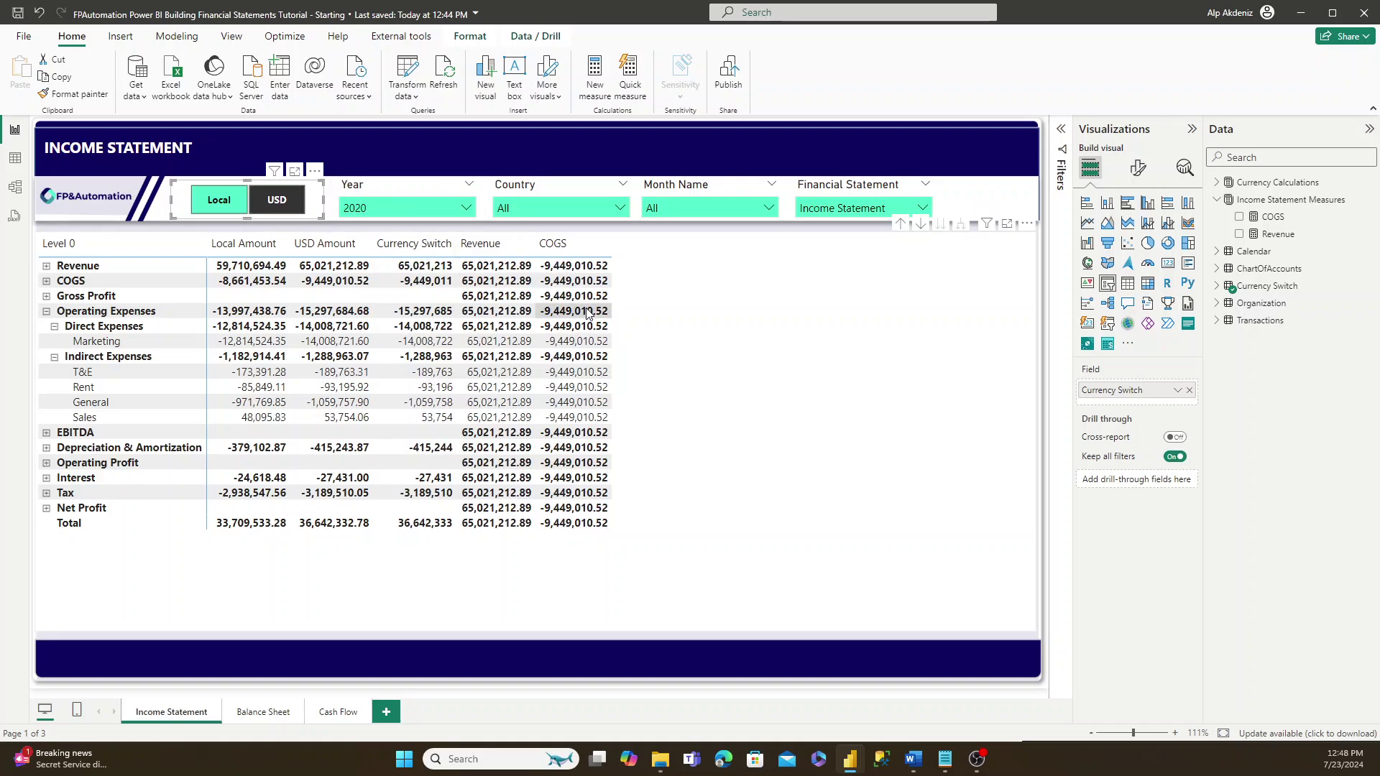
- Create a measure named Gross Profit in Income Statement Measures with the formula [Revenue] - [COGS]
left_click(789, 351)
left_click(1278, 234)
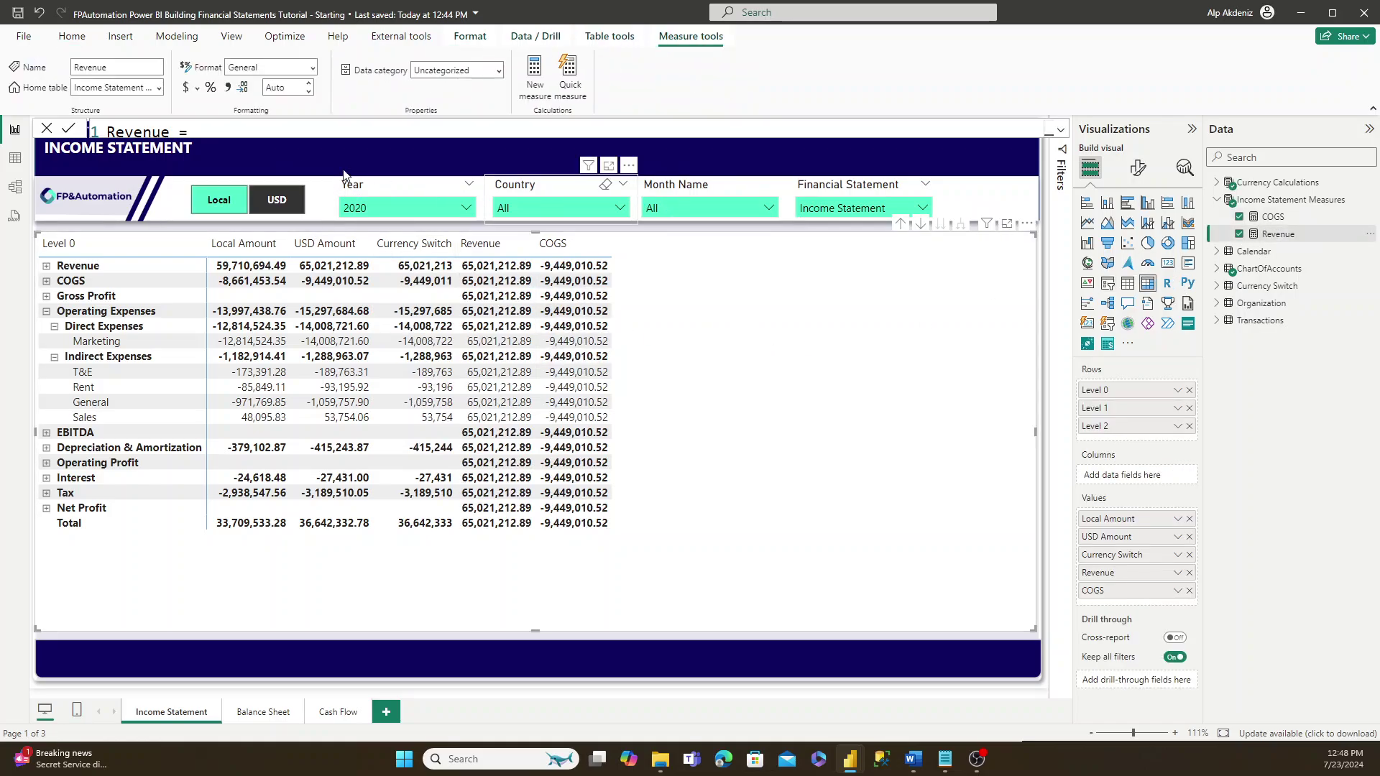
left_click(1062, 131)
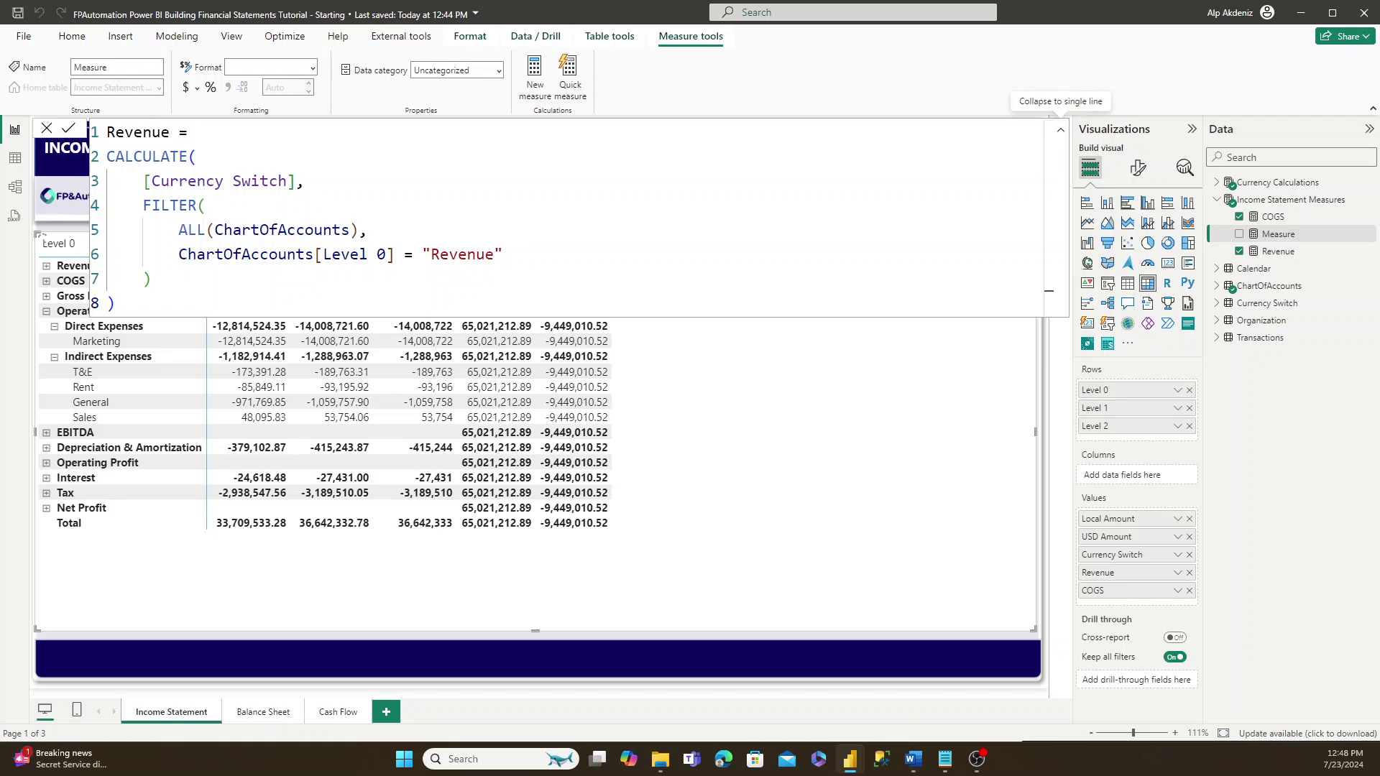
left_click(1060, 130)
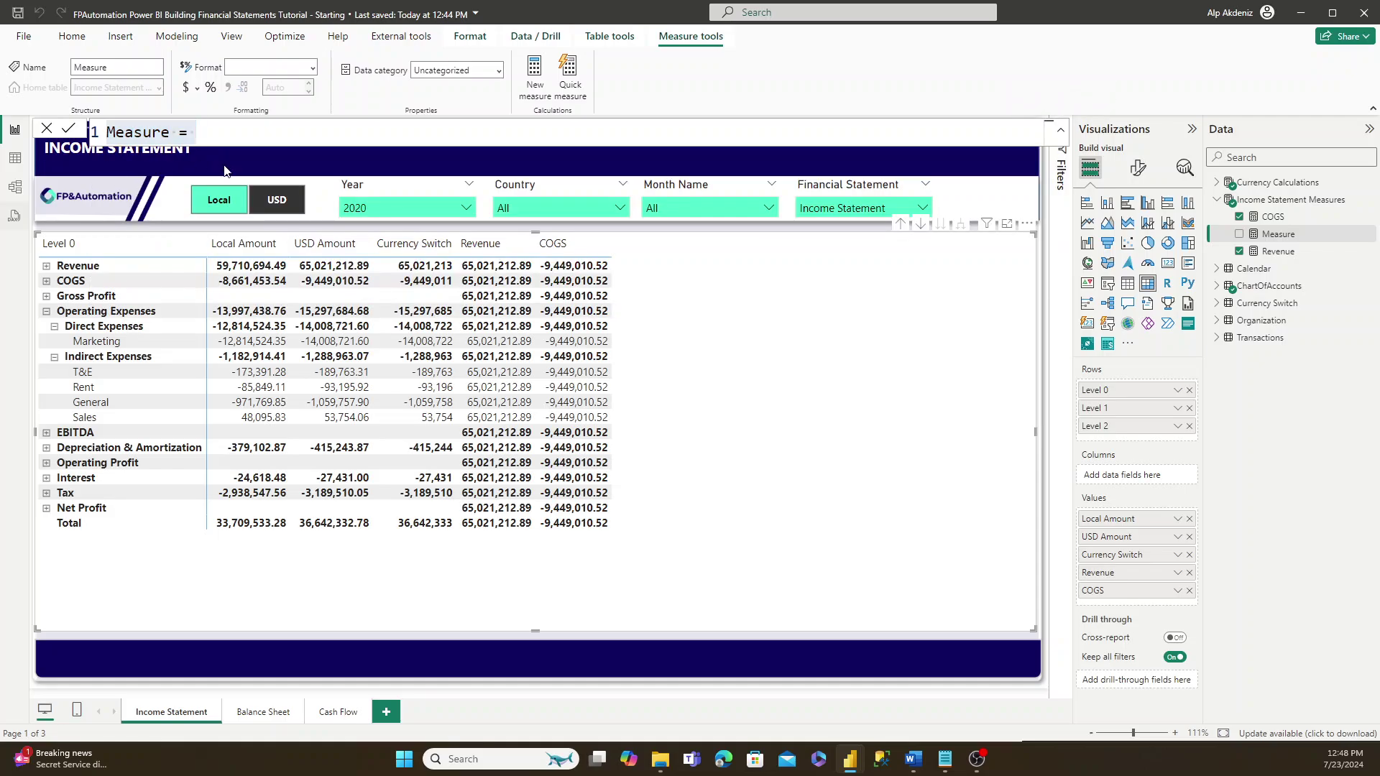
triple_click(190, 132)
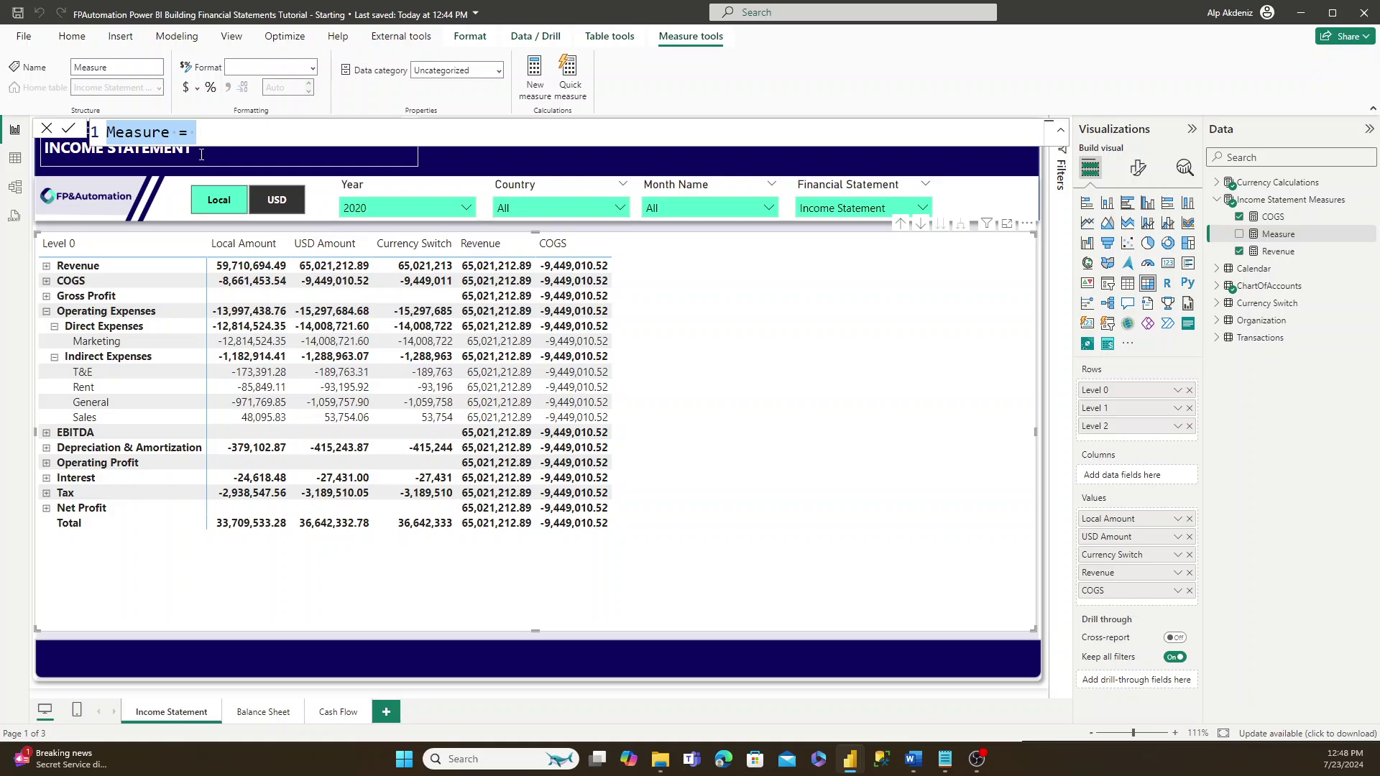
type("Gross Profit")
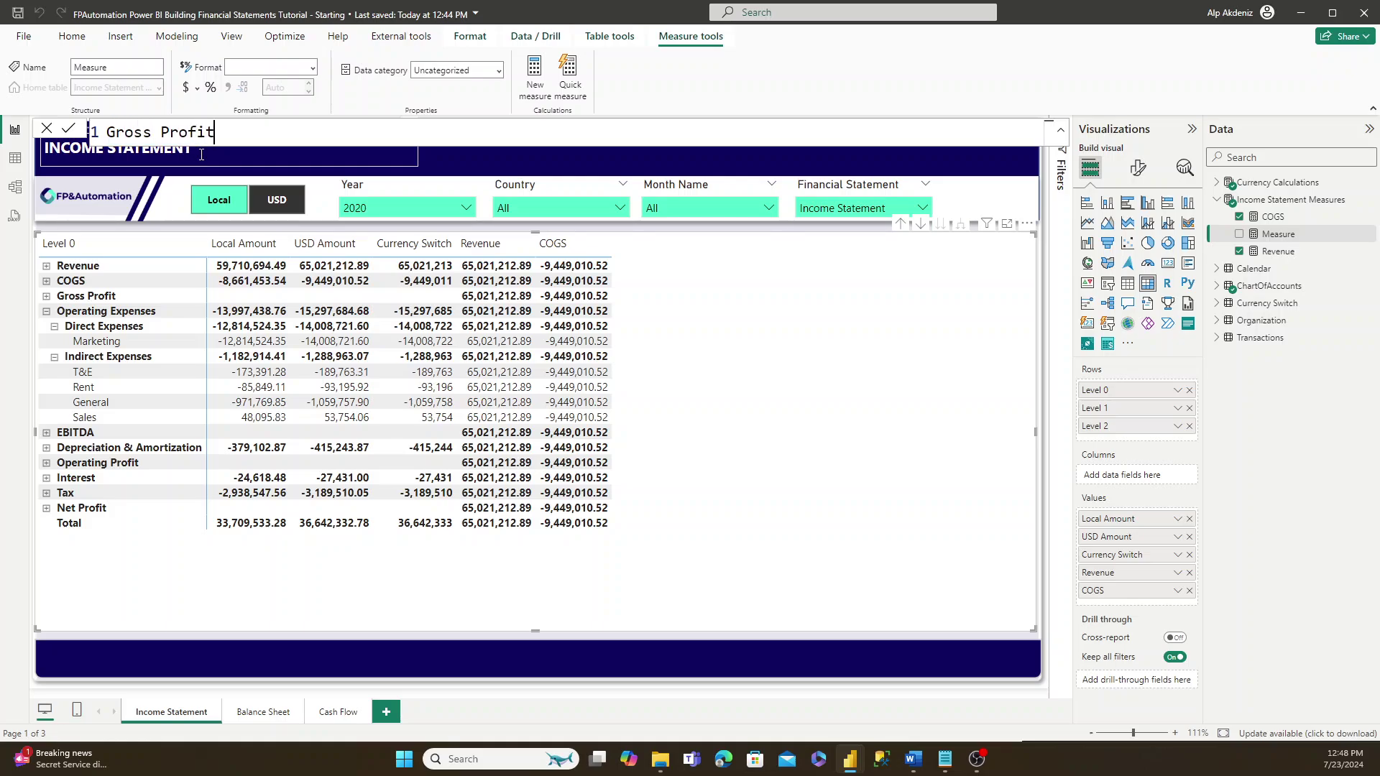
type(" = revenue")
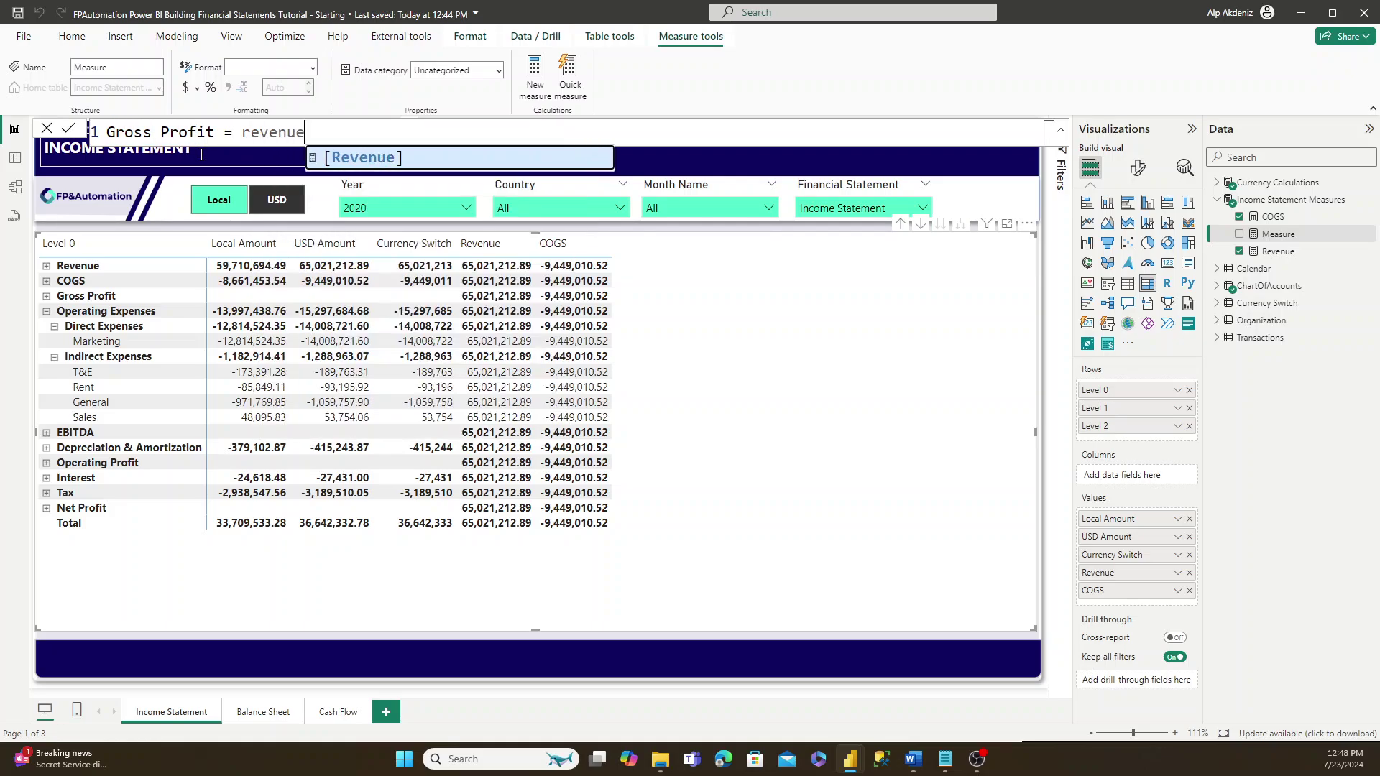
key("Tab")
type("- cogs")
key("Tab")
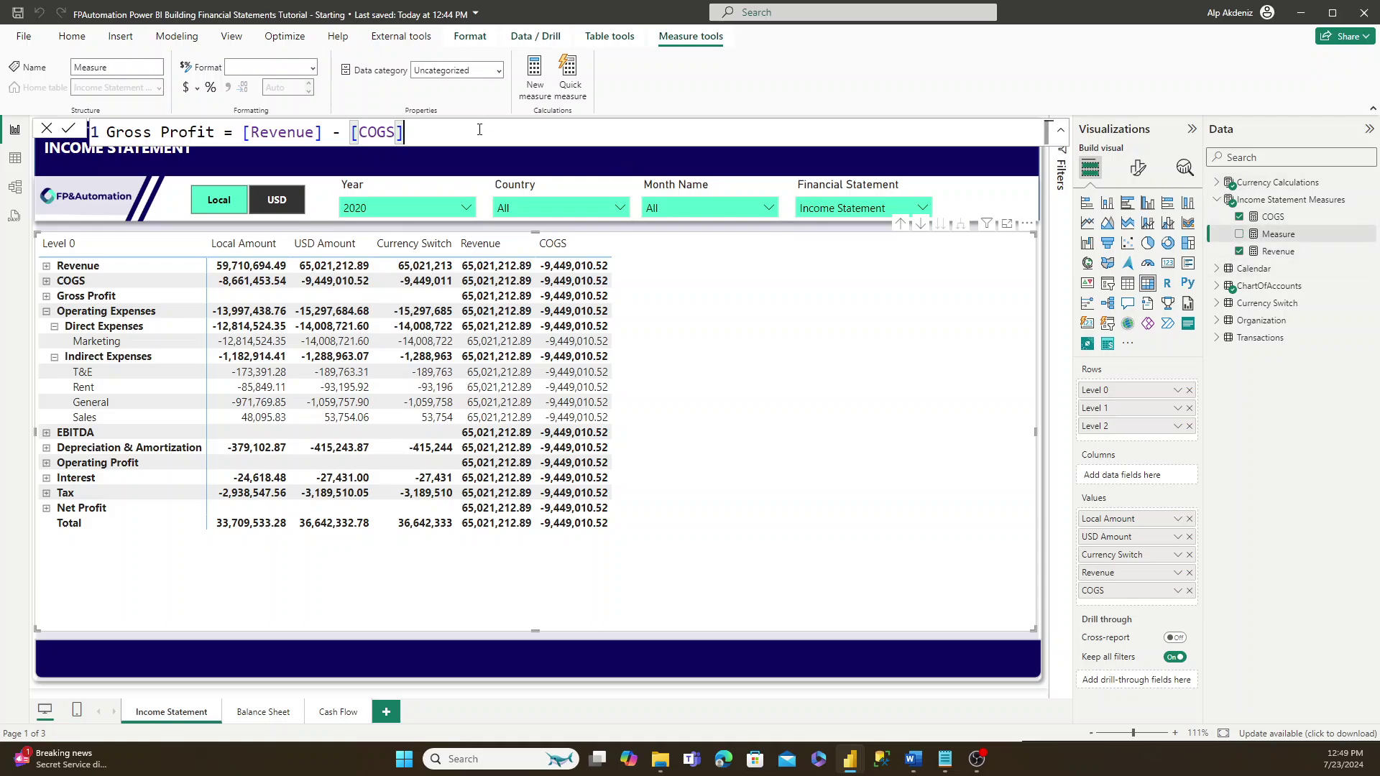
key("Return")
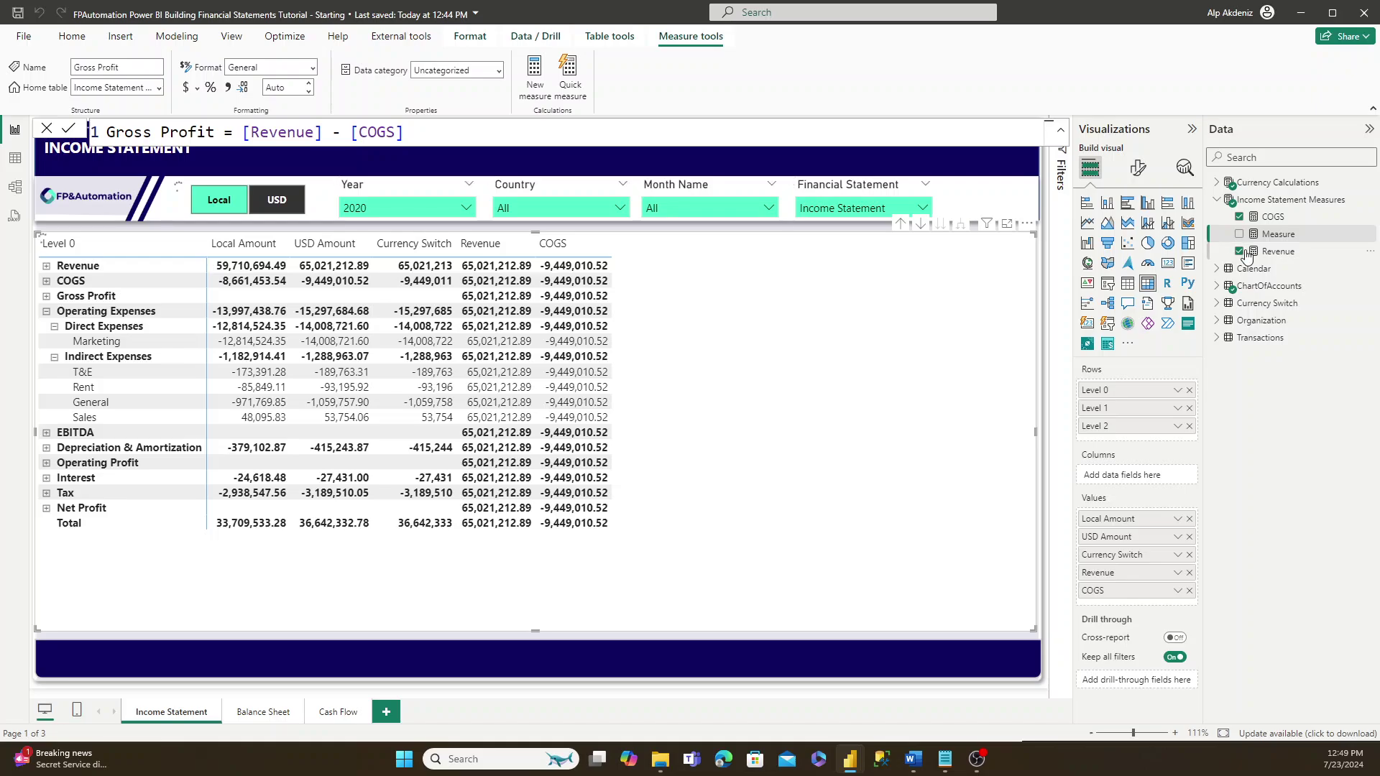
- Add Gross Profit to the matrix values and change its formula to [Revenue] + [COGS]
left_click_drag(1283, 234, 659, 346)
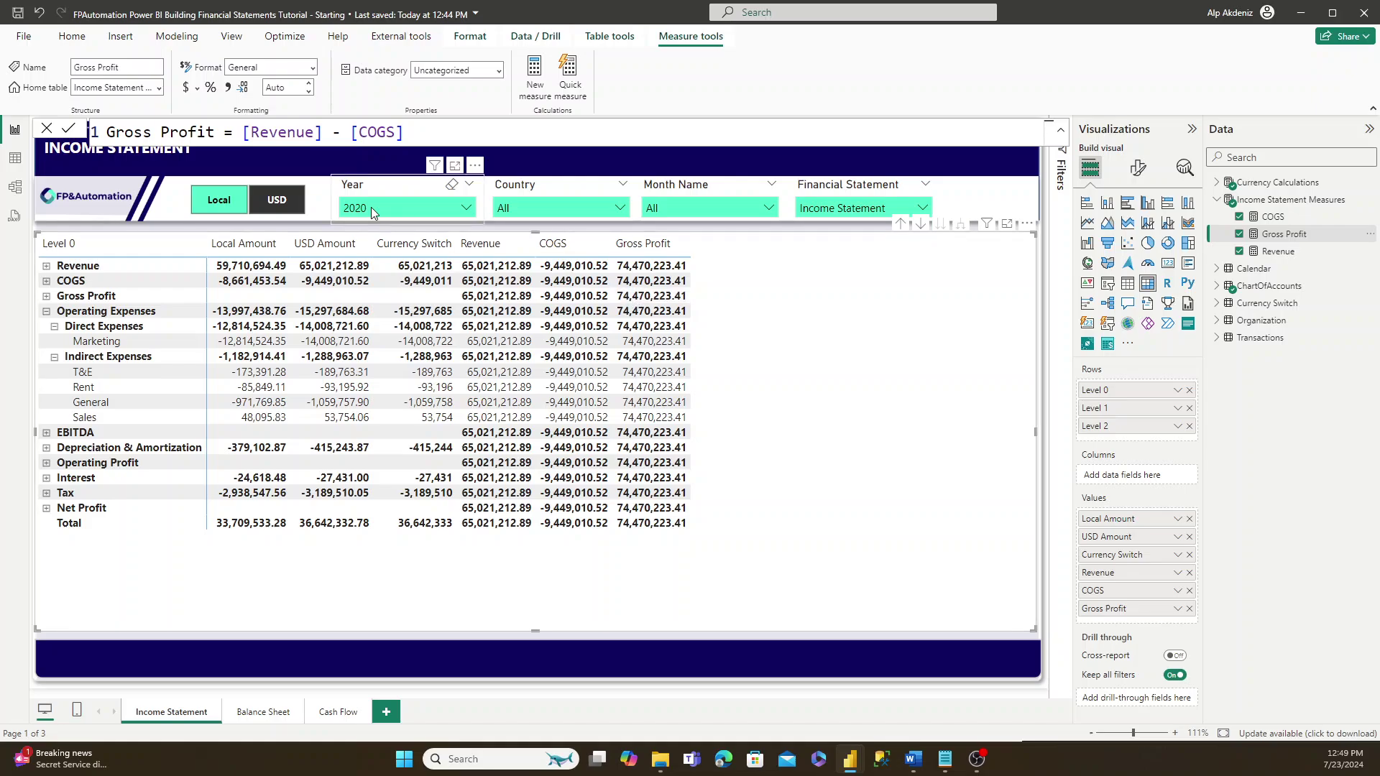
left_click(340, 135)
key("BackSpace")
type("+")
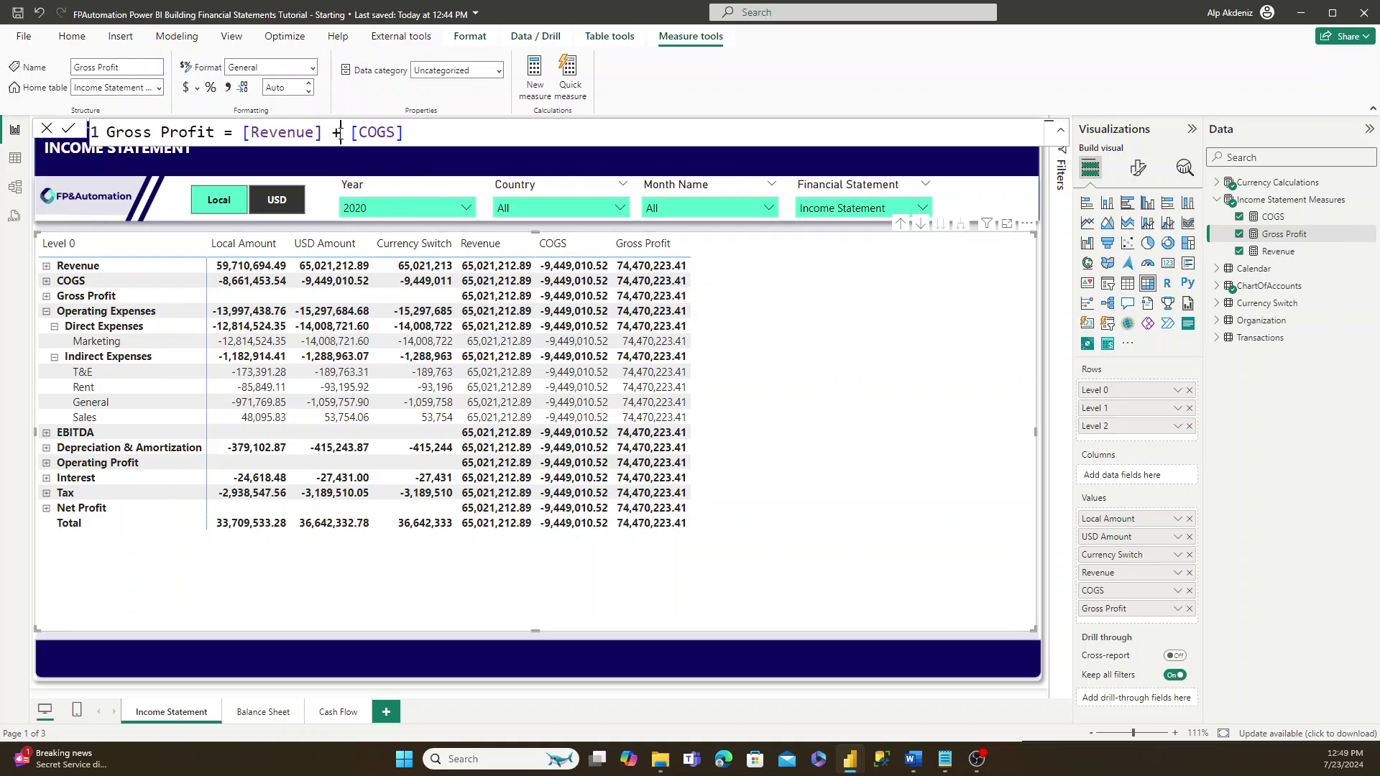
key("Return")
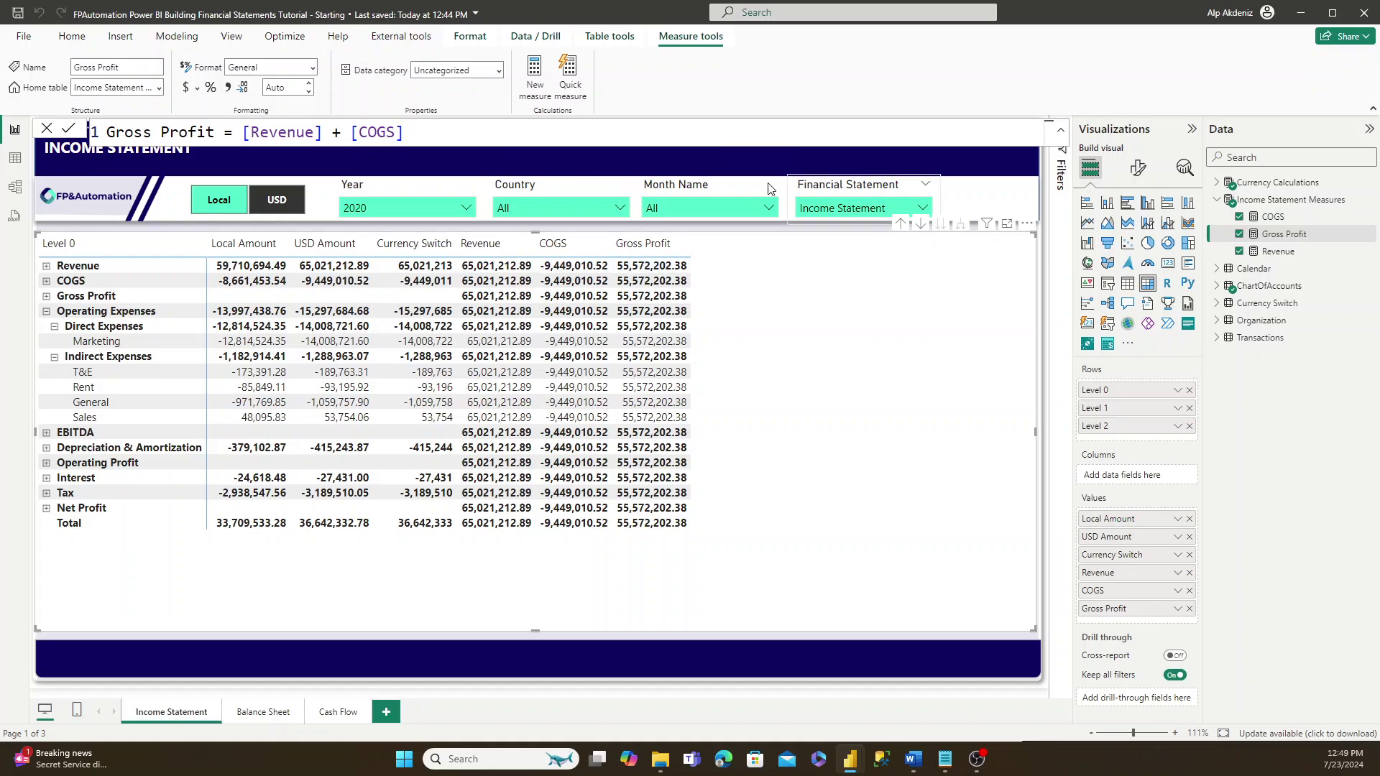
- Copy the whole COGS formula into a new measure in Income Statement Measures and name it Operating Expenses
left_click(1273, 217)
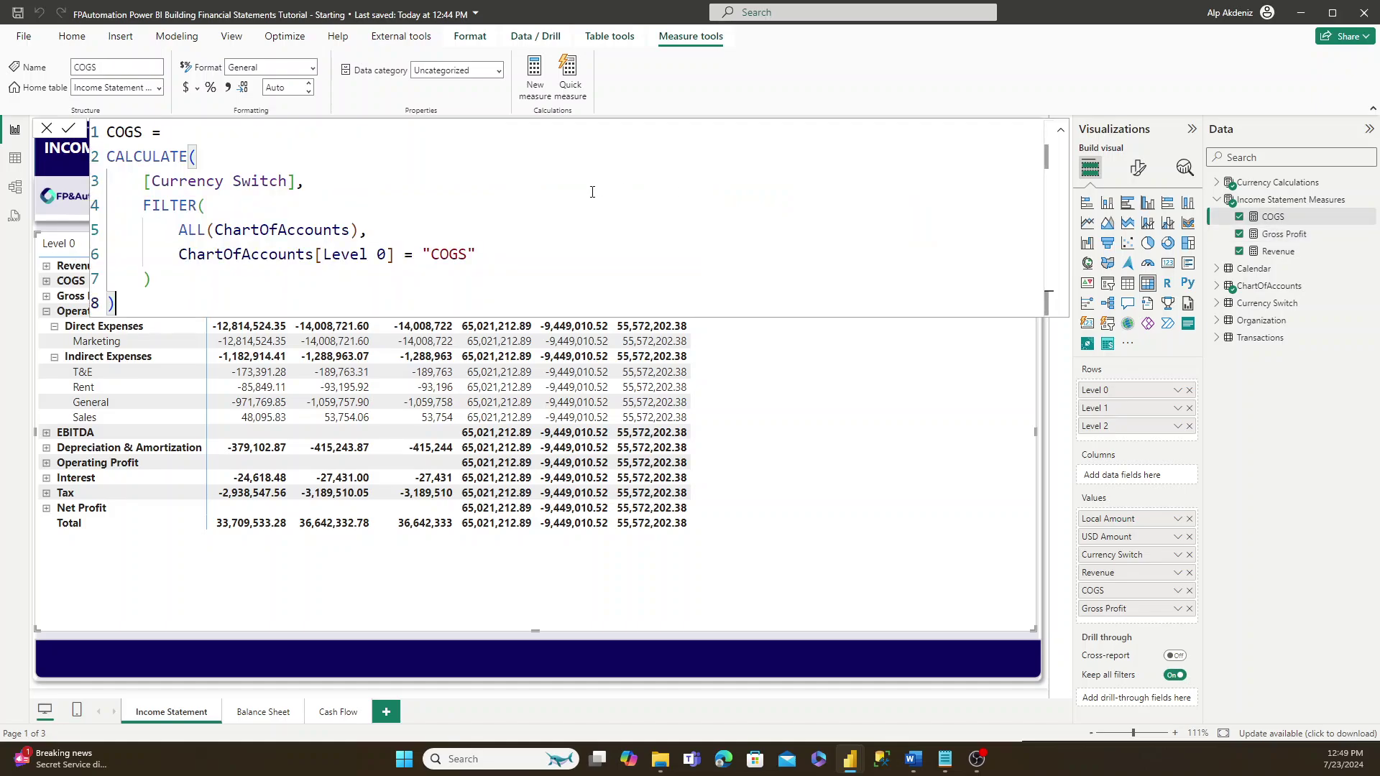
left_click_drag(153, 298, 106, 127)
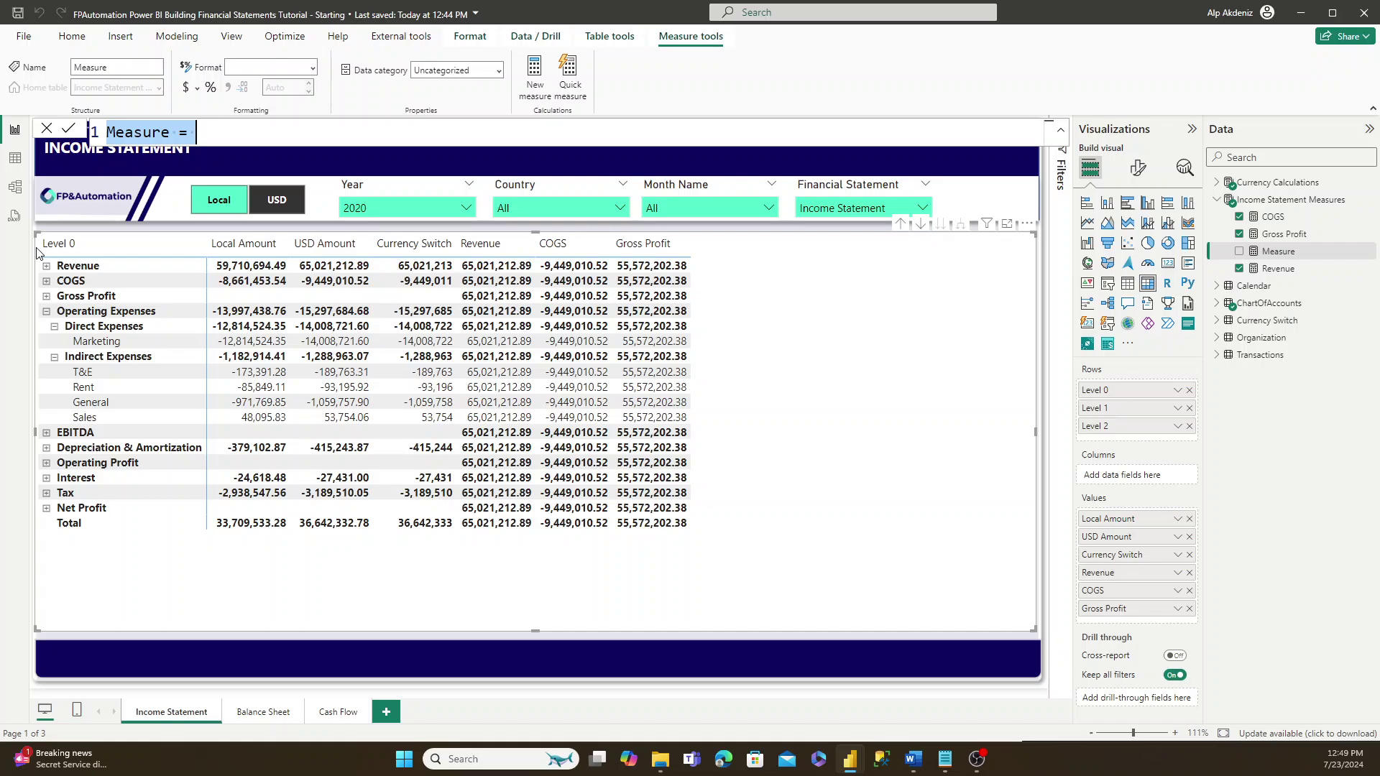
type("COGS = CALCULATE(     [Currency Switch],     FILTER(         ALL(ChartOfAccounts),         ChartOfAccounts[Level 0] = \"COGS\"     ) )")
key("ctrl+Home")
key("ctrl+shift+Right")
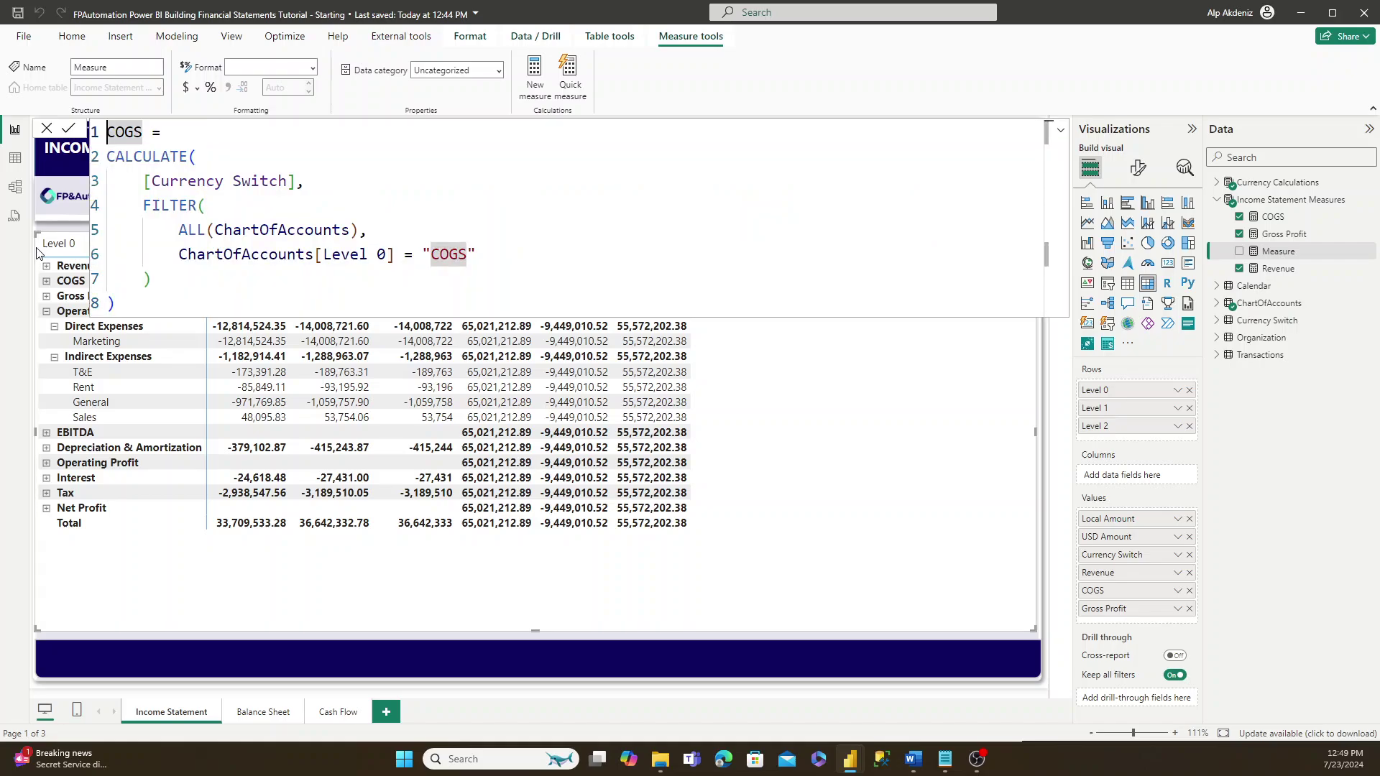
type("Operati")
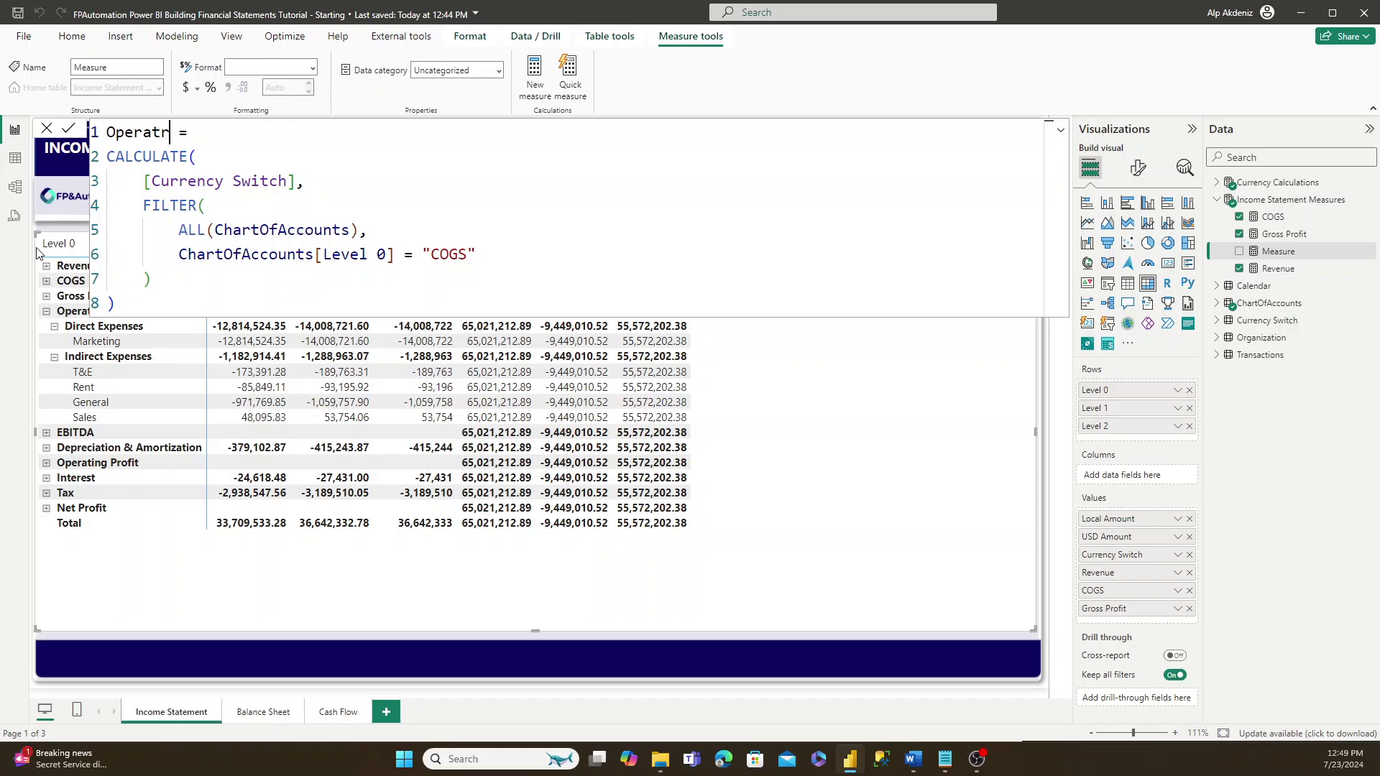
key("BackSpace")
key("BackSpace")
type("ting Expenses")
- Complete the Operating Expenses measure with the Level 0 filter set to "Operating Expenses", and add it to the matrix values
key("Down")
key("Down")
key("Down")
key("Down")
key("Down")
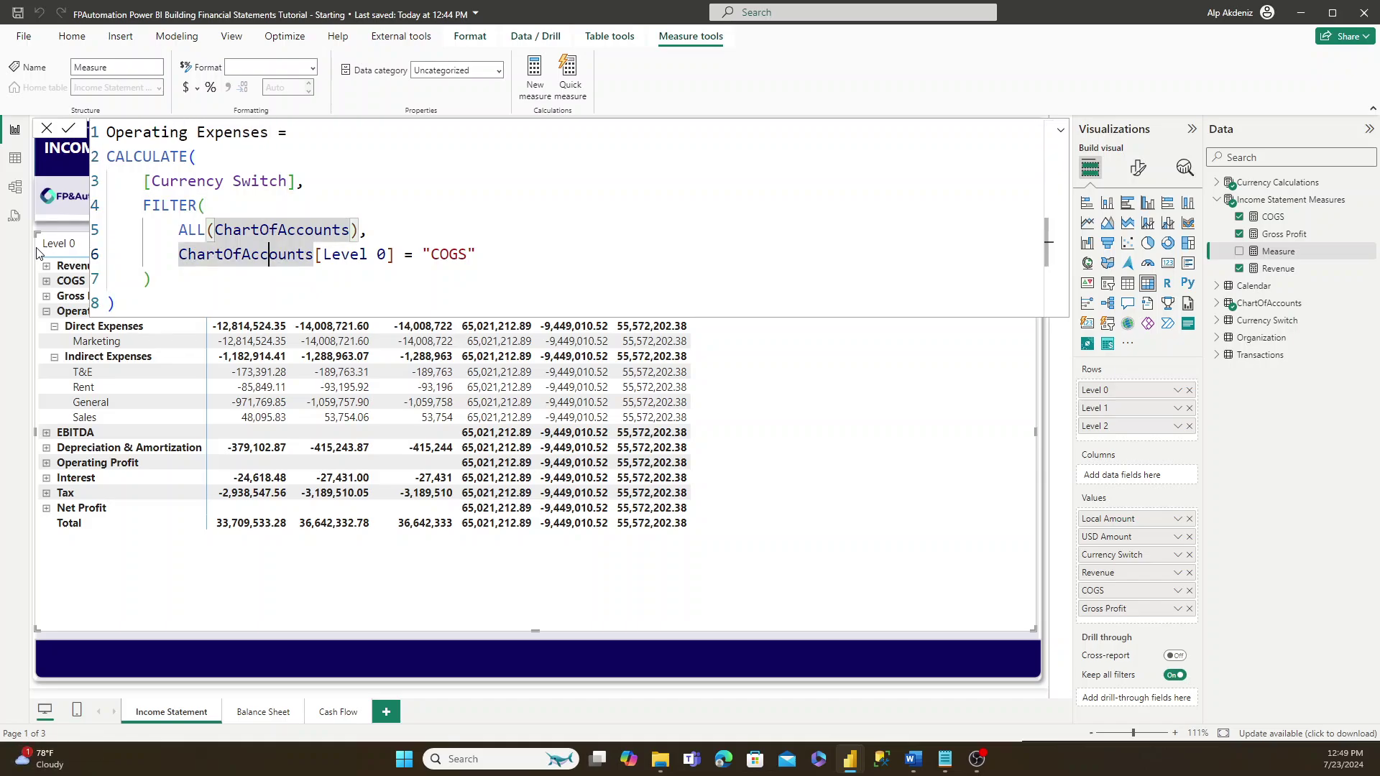
key("Right")
key("Right")
key("Right")
key("Right")
key("Right")
key("Right")
key("Right")
key("Right")
key("Right")
key("Right")
key("Right")
key("Right")
key("Right")
key("Right")
key("Right")
key("Right")
key("Right")
key("Right")
key("Right")
key("Right")
key("Right")
key("Right")
key("Right")
key("ctrl+shift+Right")
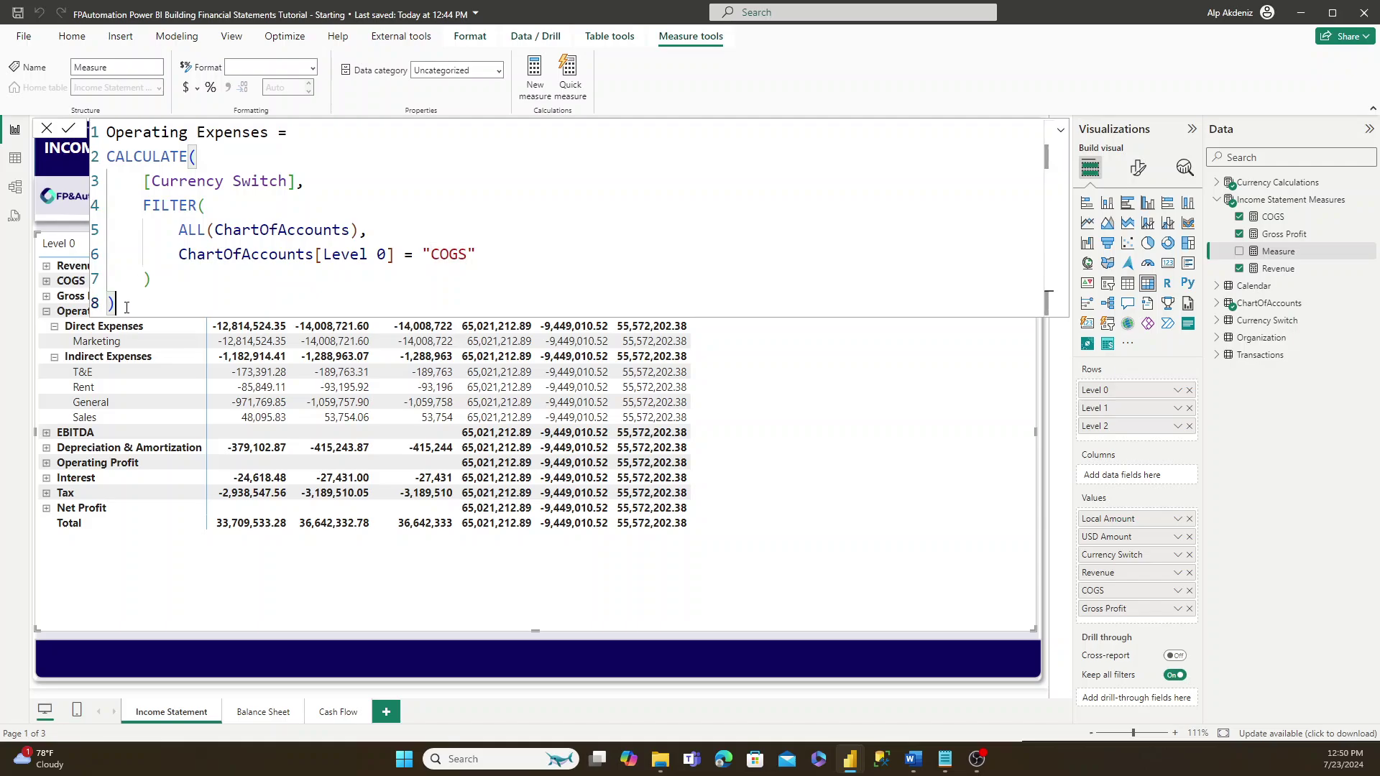
left_click_drag(126, 308, 105, 136)
type("Operating Expenses = CALCULATE(     [Currency Switch],     FILTER(         ALL(ChartOfAccounts),         ChartOfAccounts[Level 0] = \"Operating Expenses\"     ) )")
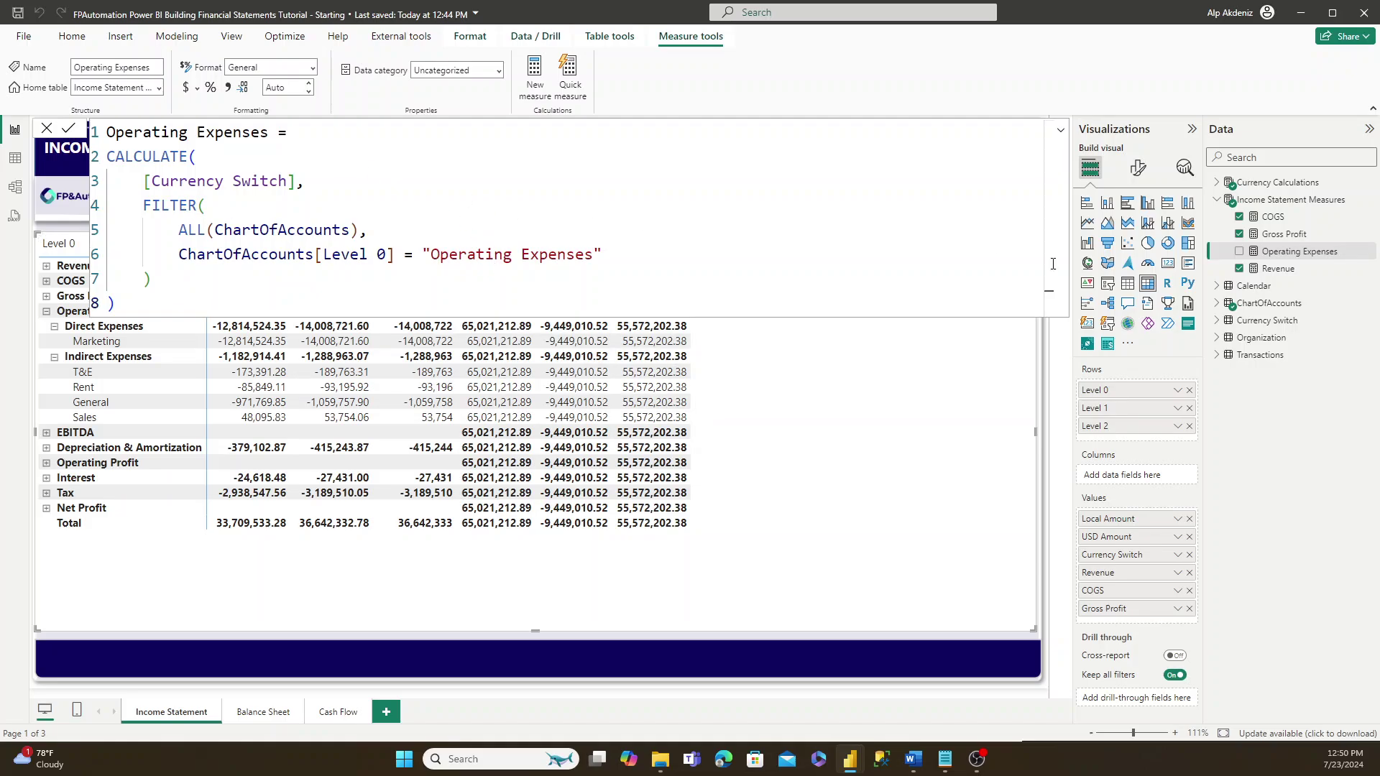
left_click_drag(1293, 252, 729, 518)
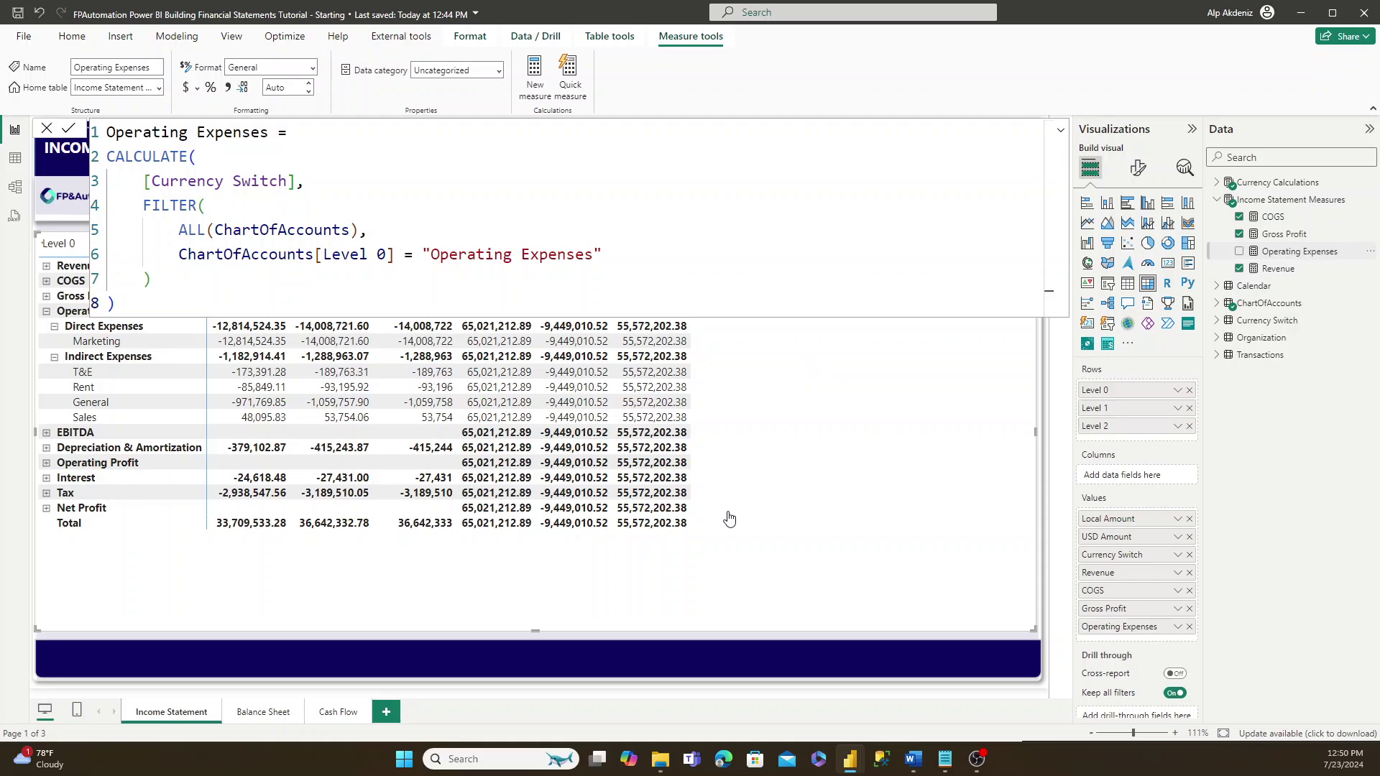
left_click(740, 642)
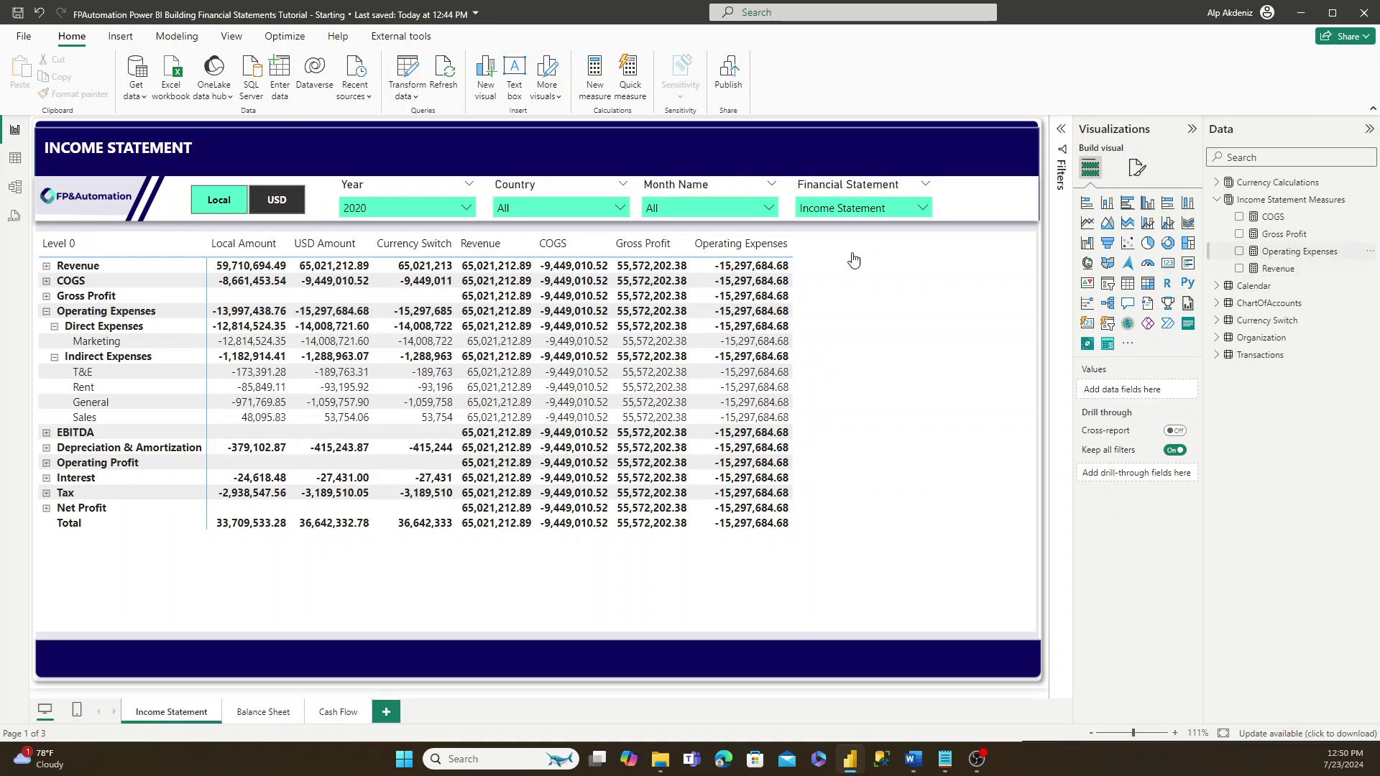
- Create an EBITDA measure in Income Statement Measures as [Gross Profit] + [Operating Expenses], and add it to the matrix values
left_click(1300, 251)
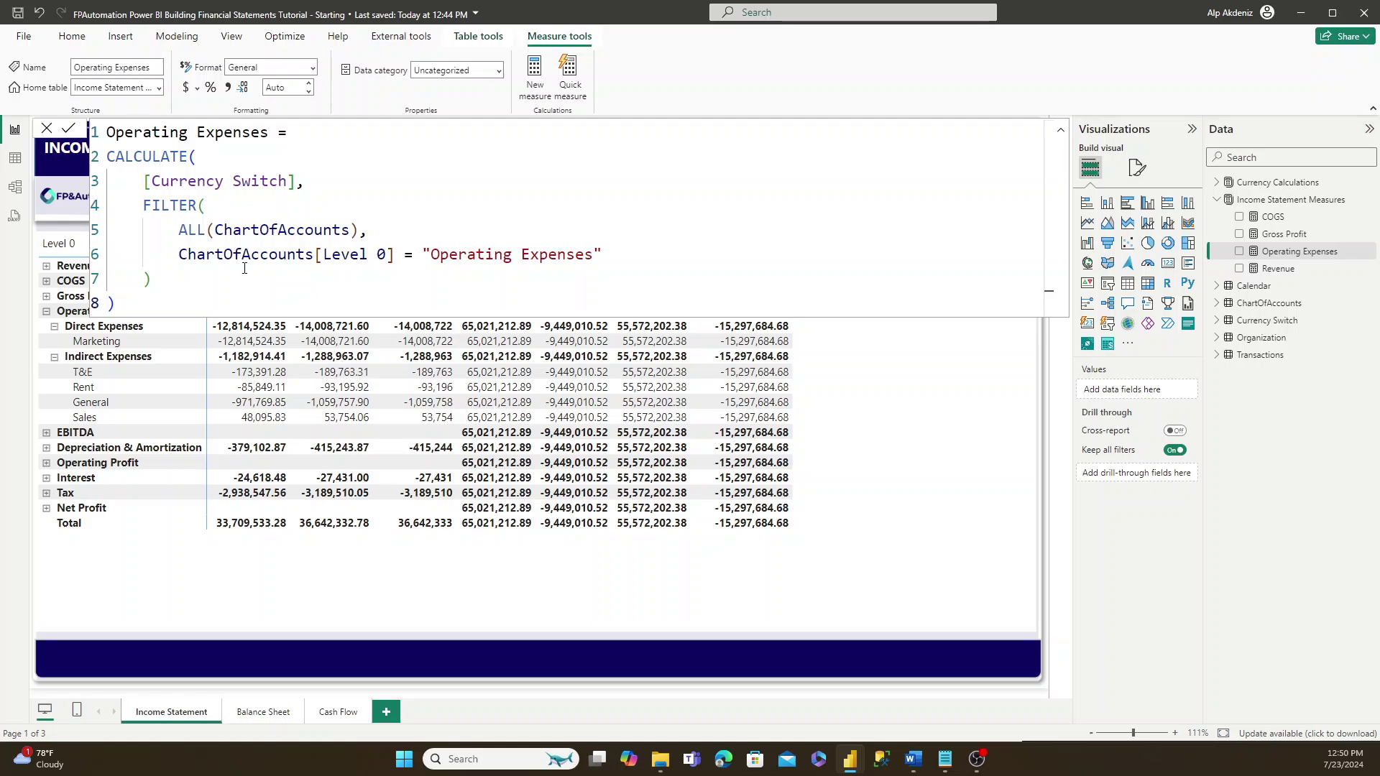
left_click(1282, 269)
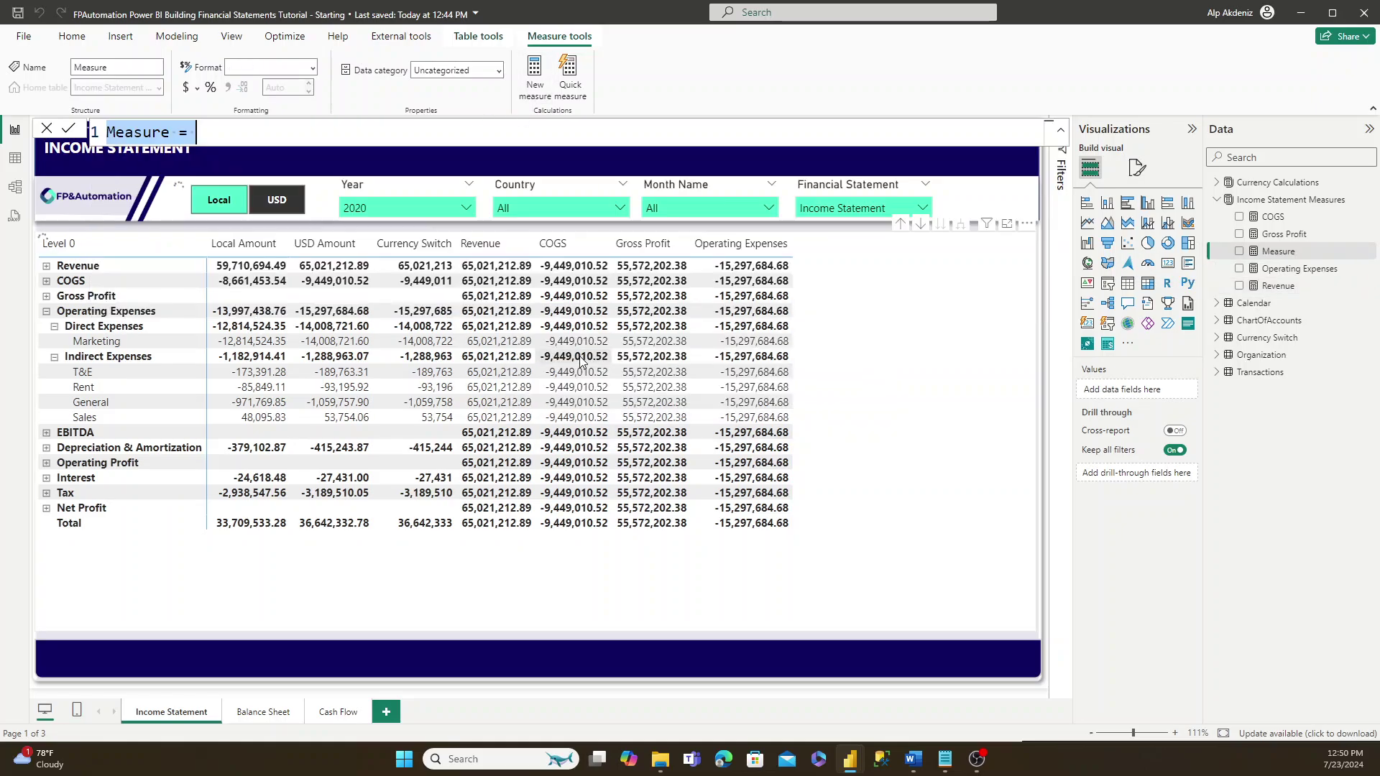
type("EBITDA = [Gross Profit] + [Operating Expenses]")
key("ctrl+Home")
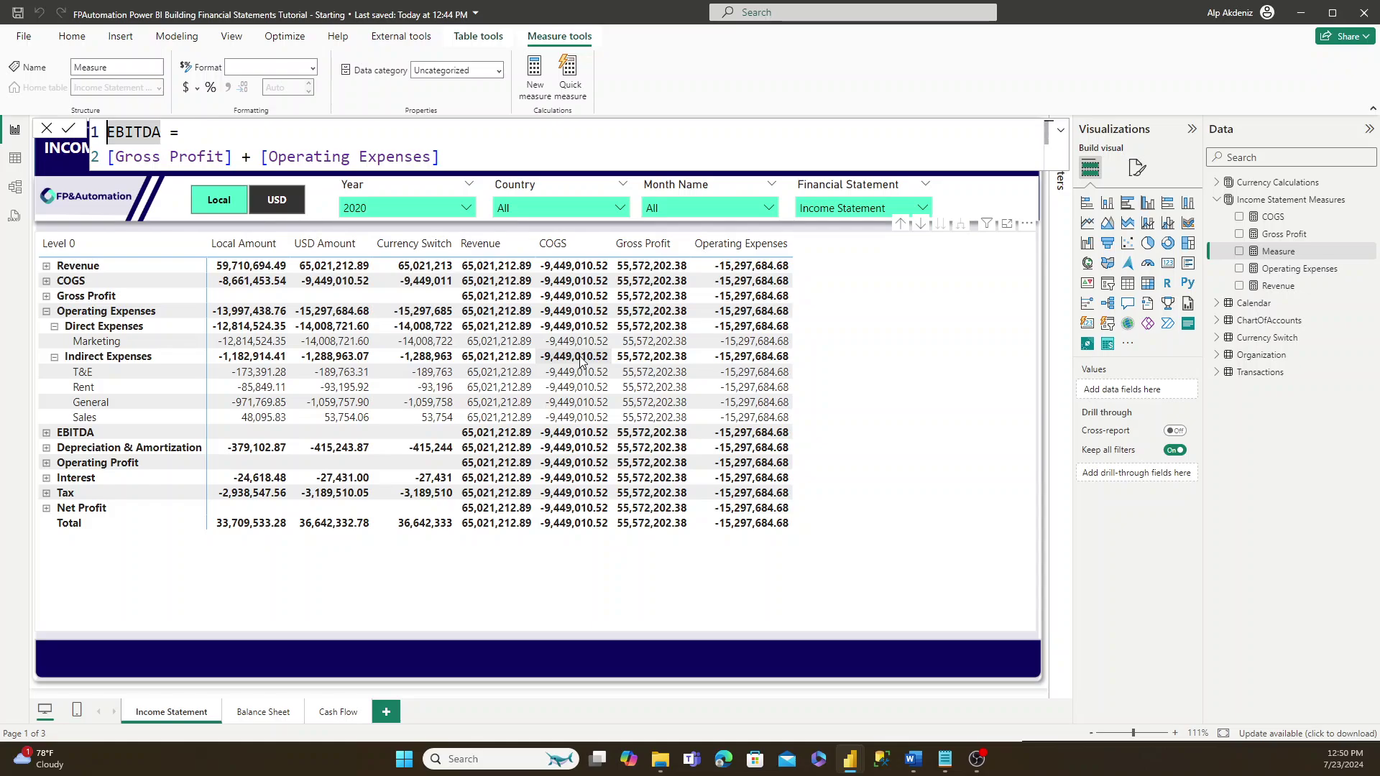
key("ctrl+End")
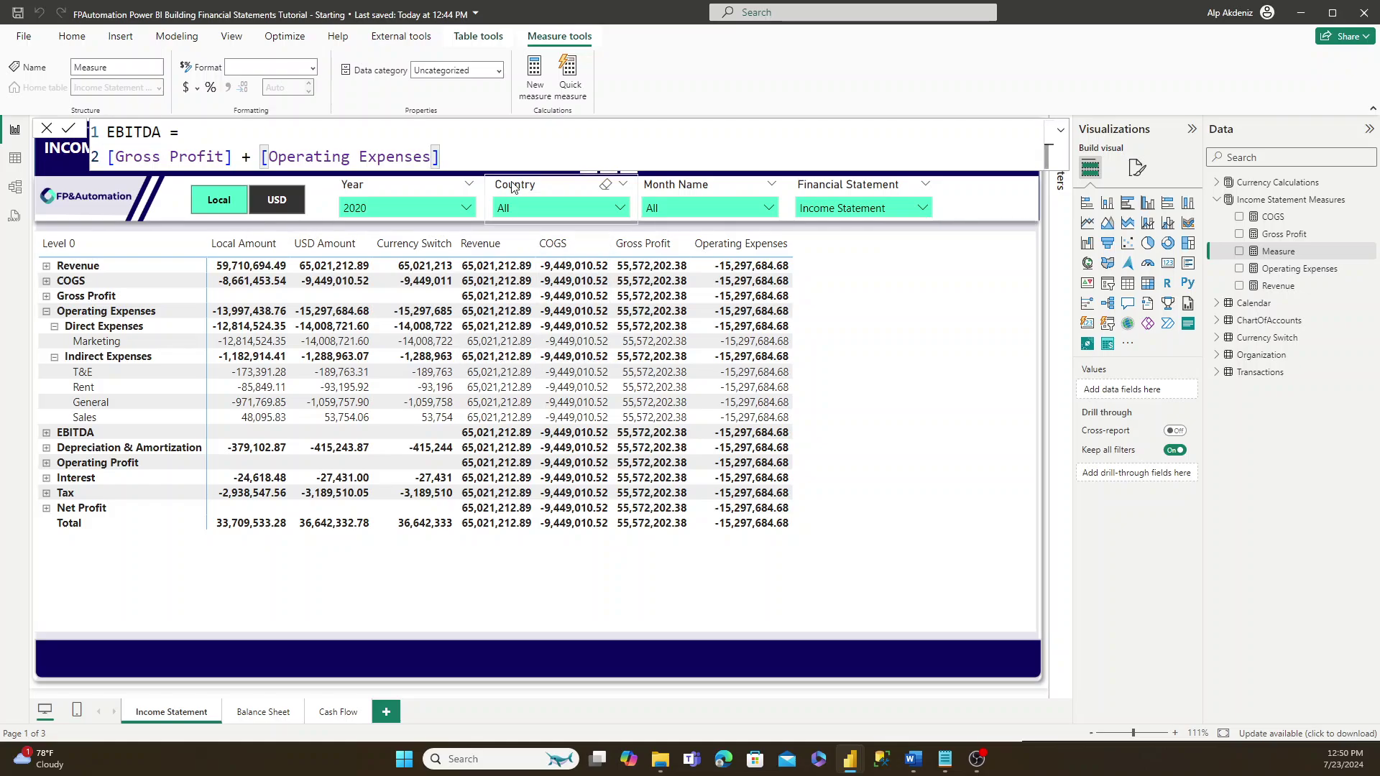
key("Return")
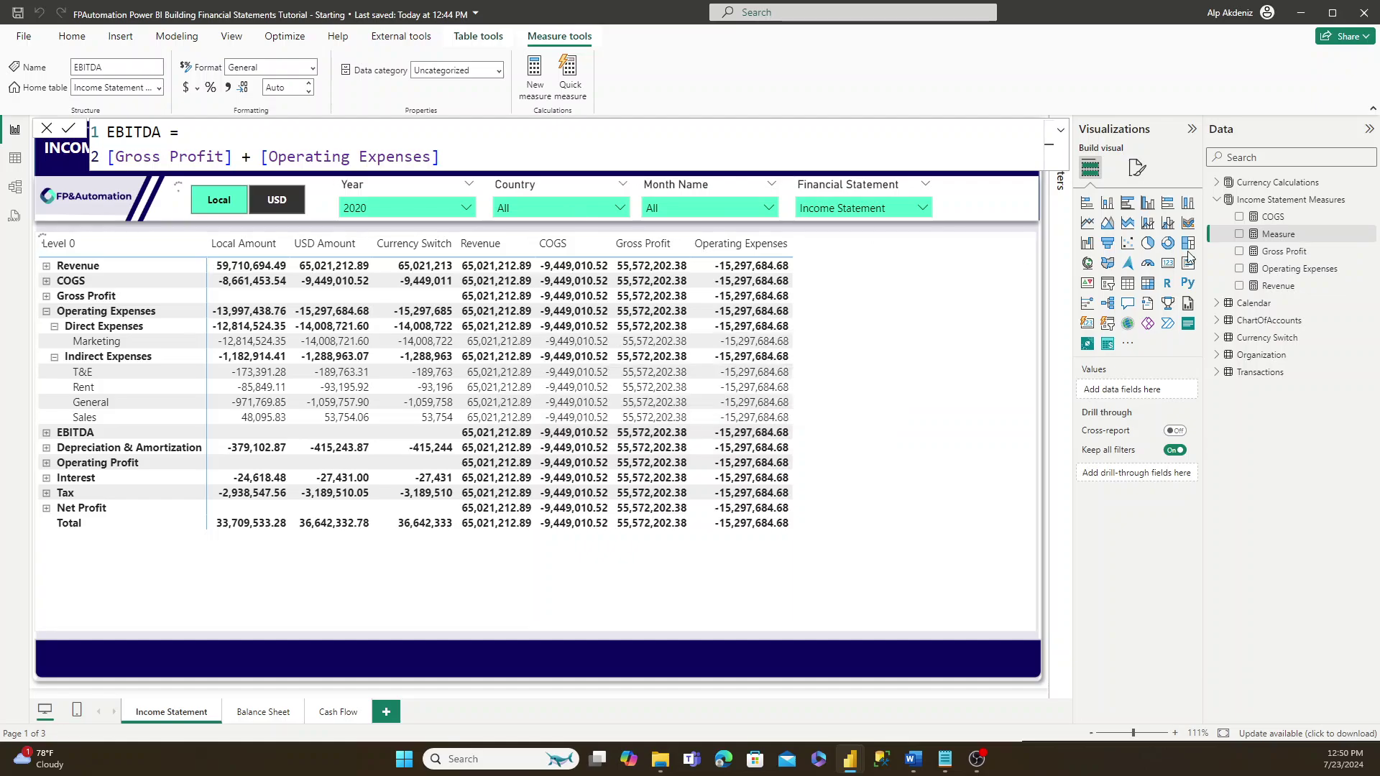
left_click_drag(1290, 236, 914, 320)
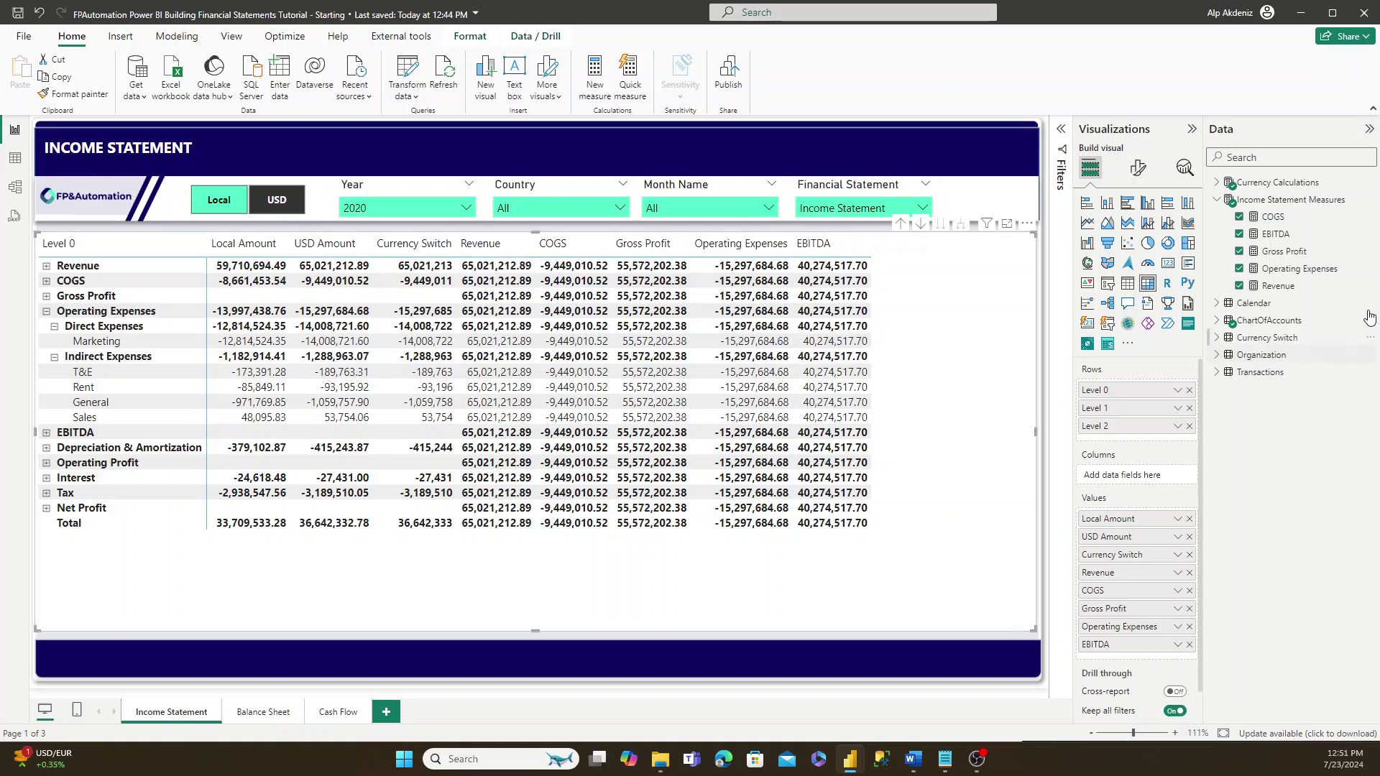
- Create a Depreciation measure that calculates [Currency Switch] over all ChartOfAccounts rows where Level 1 equals "Depreciation"
left_click(1284, 252)
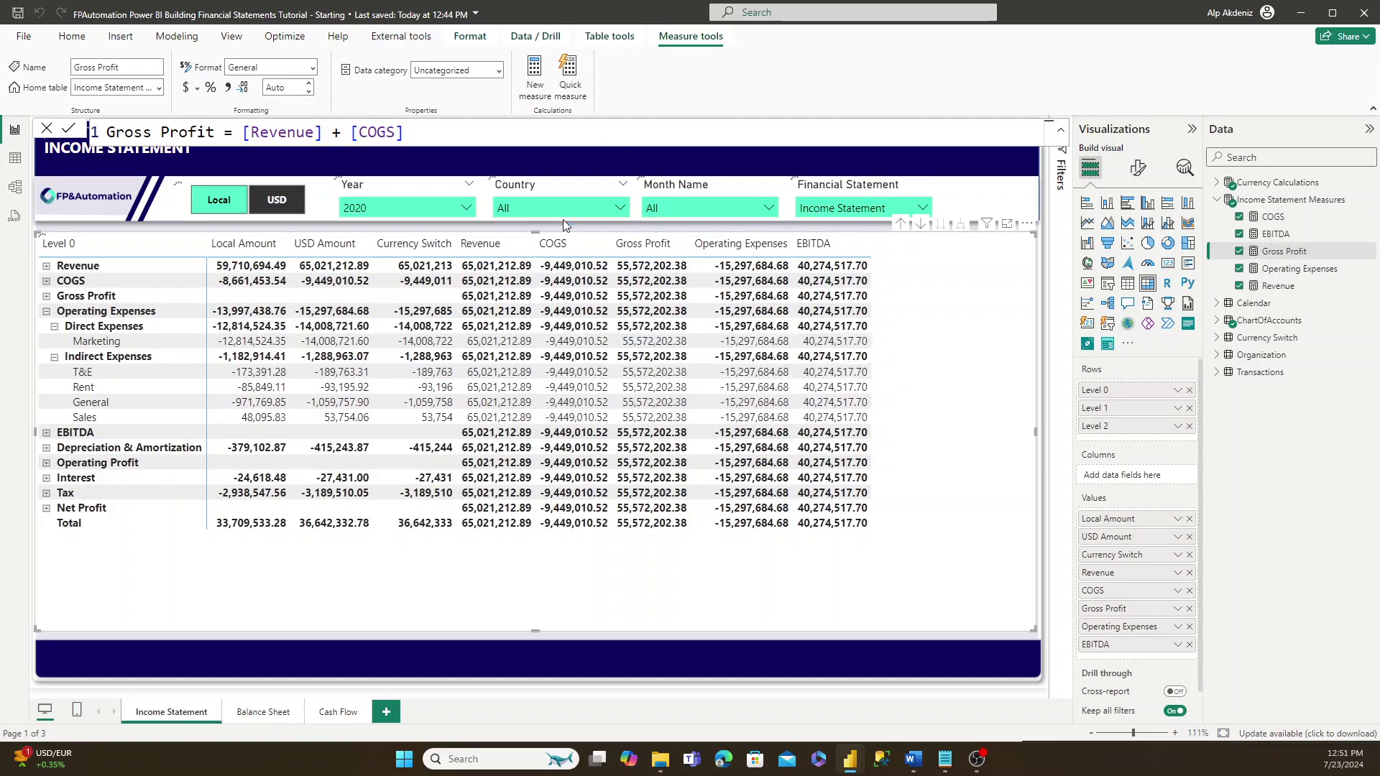
key("ctrl+a")
type("Depreciation = CALCULATE(     [Currency Switch],     FILTER(         ALL(ChartOfAccounts),         ChartOfAccounts[Level 1] = \"Depreciation\"     ) )")
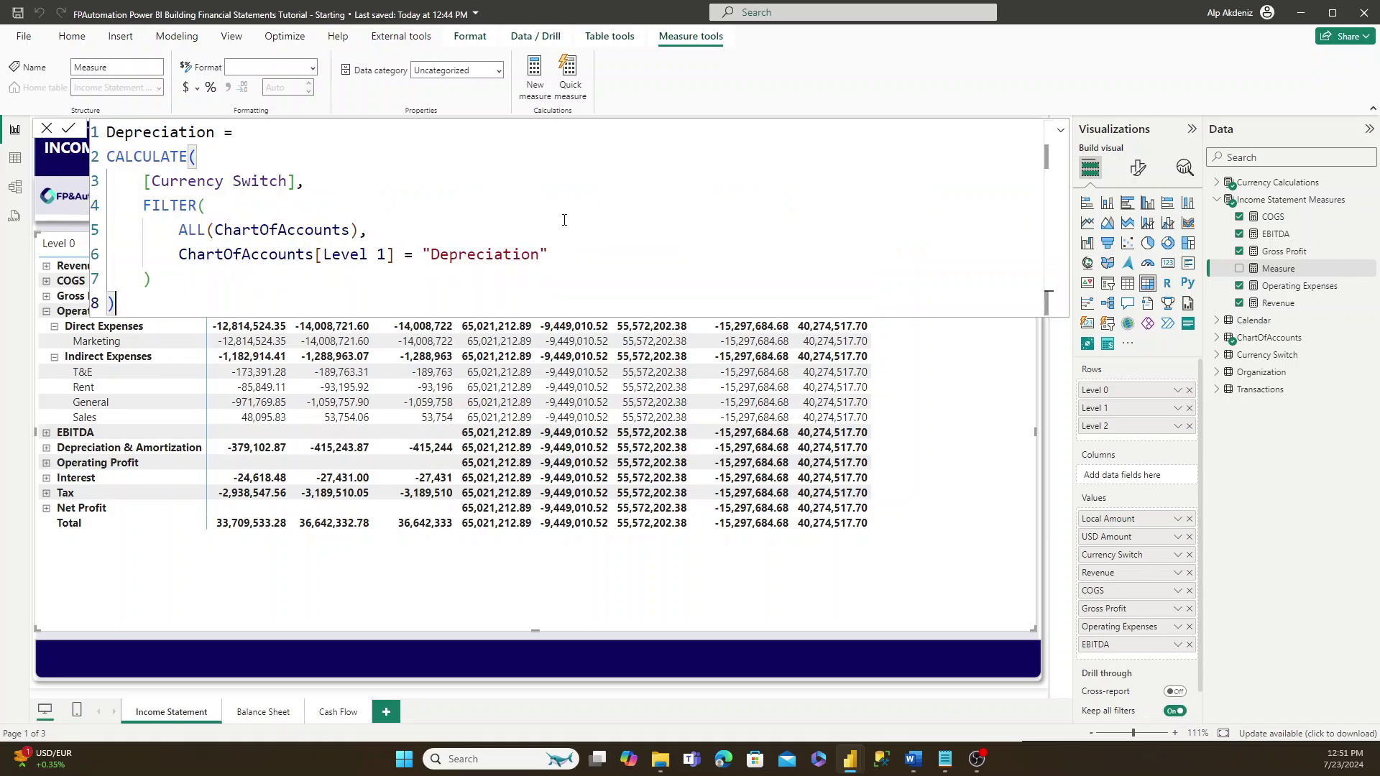
key("ctrl+Home")
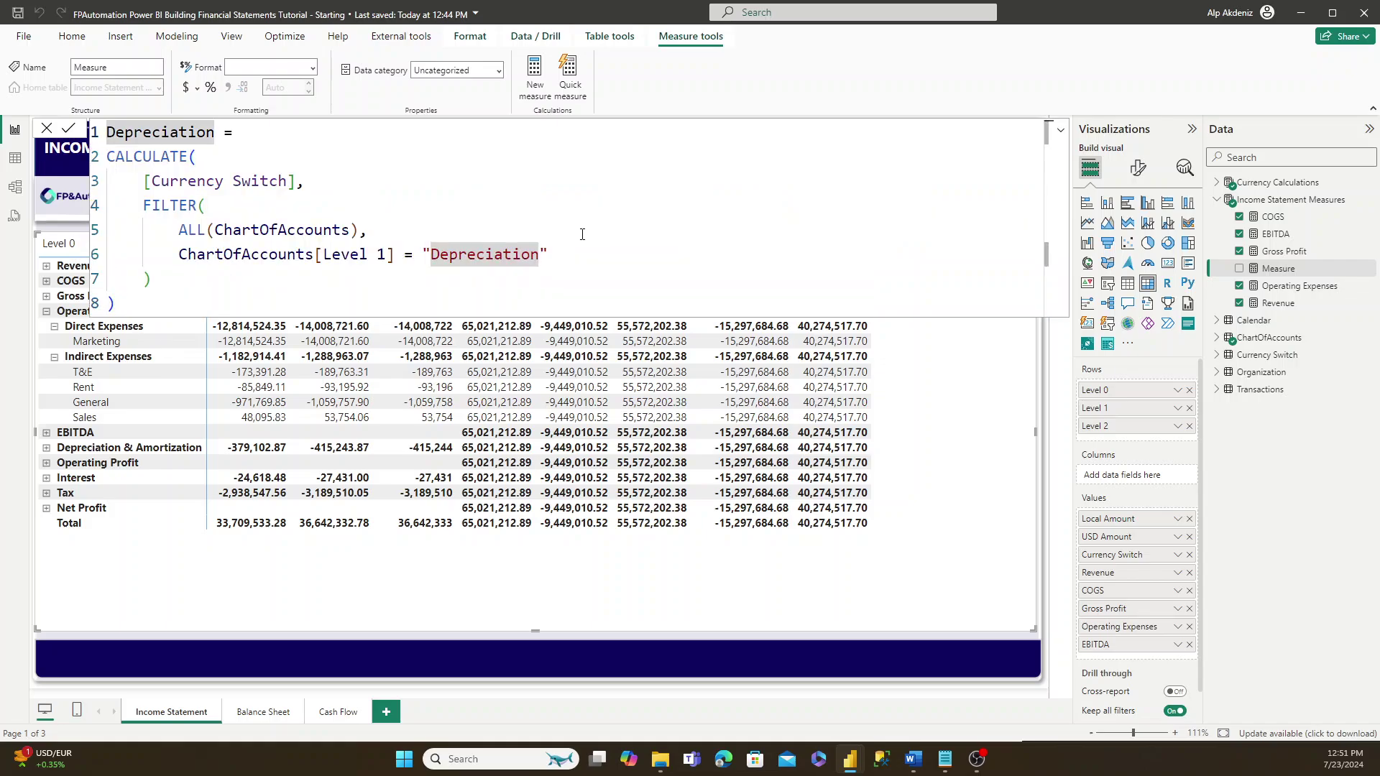
key("Return")
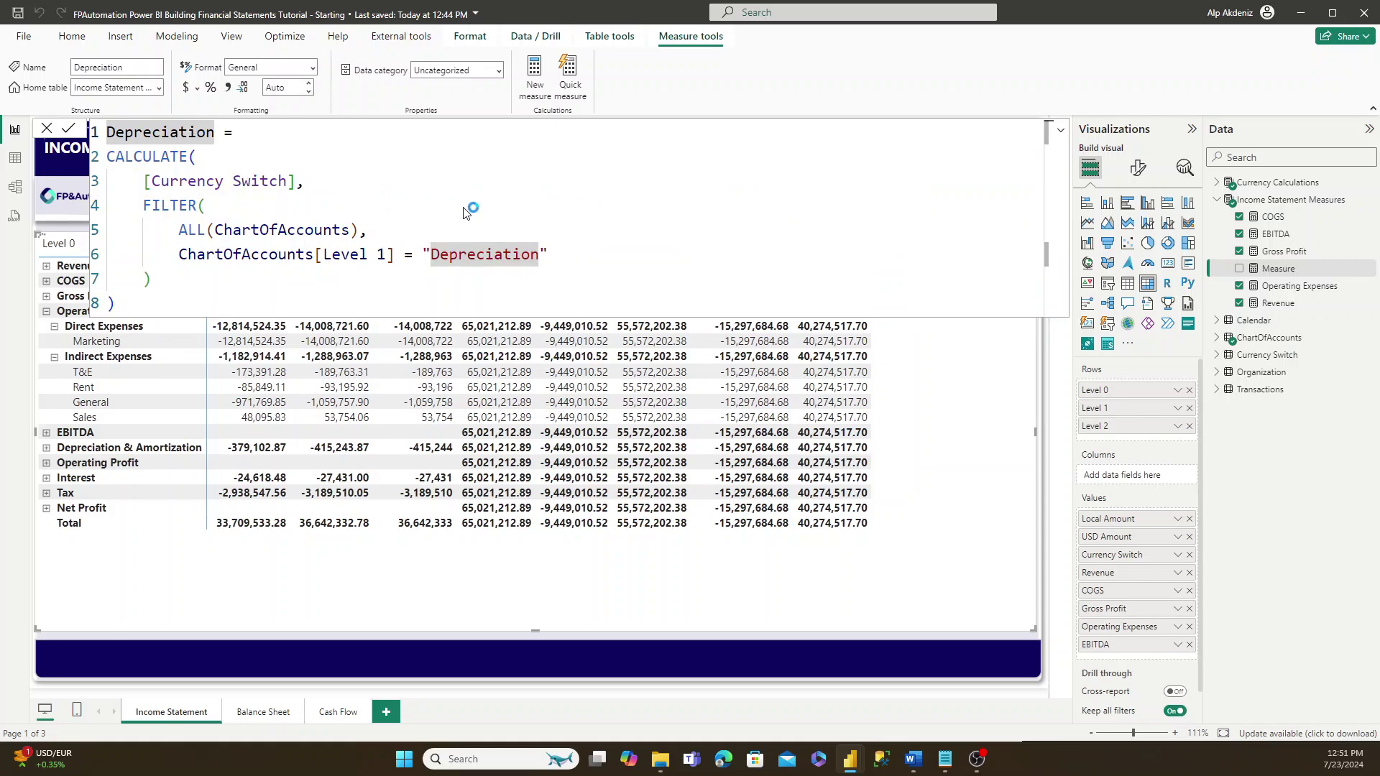
- Create an Amortization measure with the same CALCULATE and FILTER structure as Depreciation, filtering Level 1 to "Amortization"
left_click(535, 90)
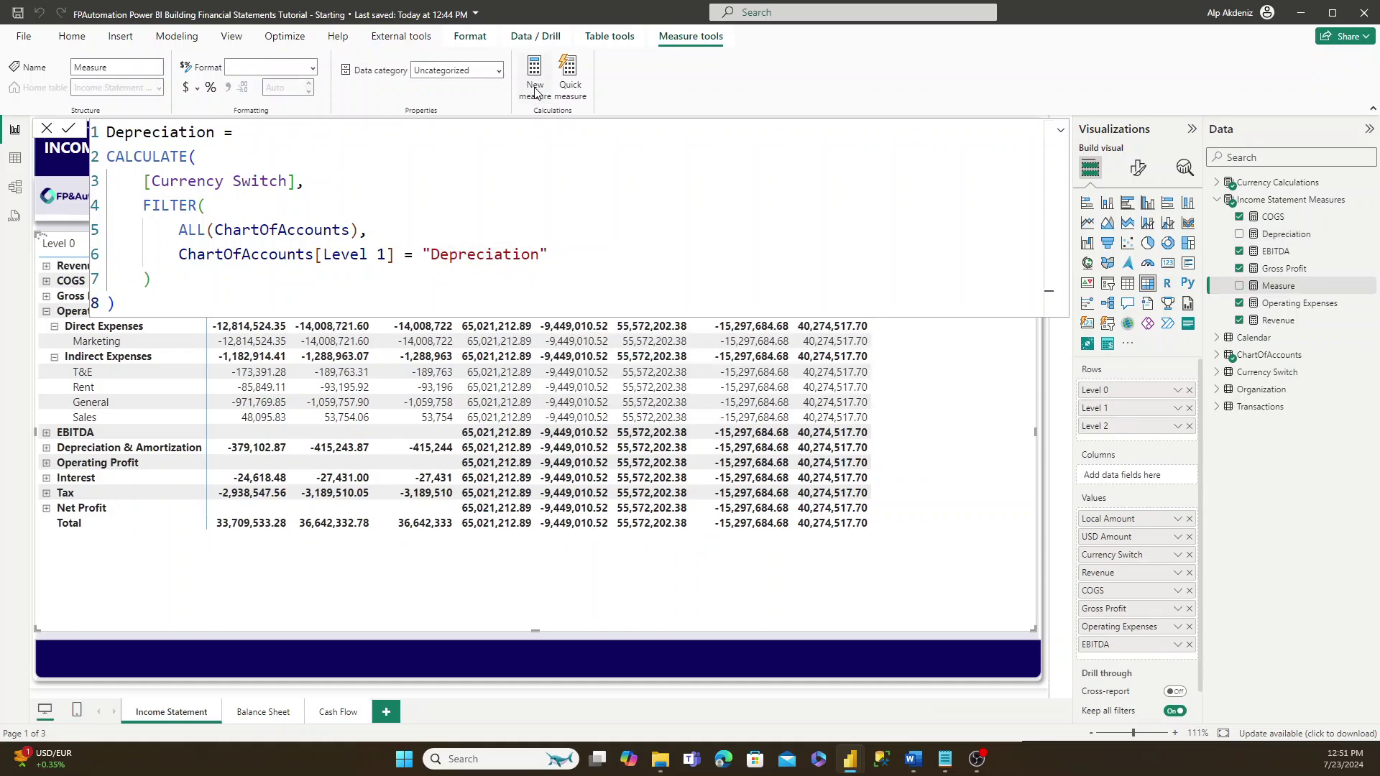
key("ctrl+Home")
key("ctrl+shift+Right")
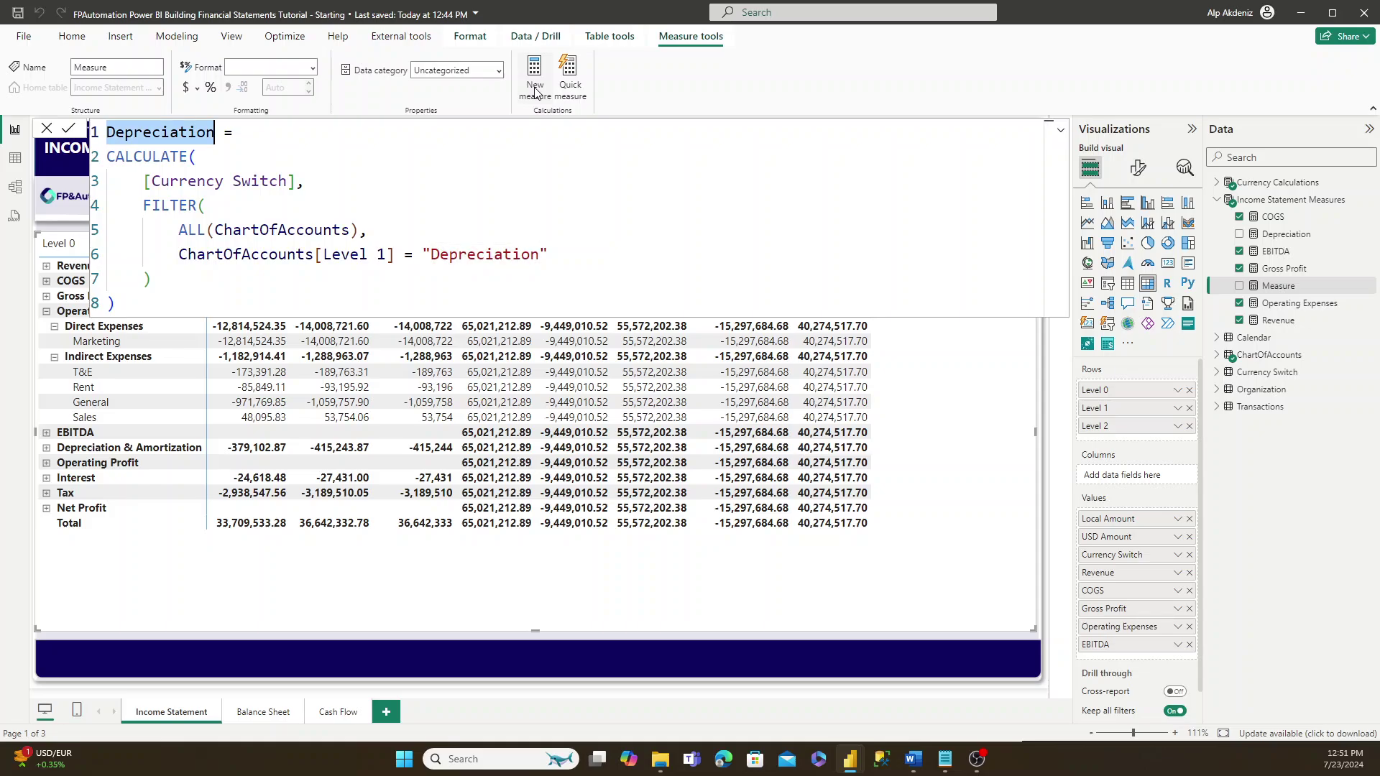
key("alt+Tab")
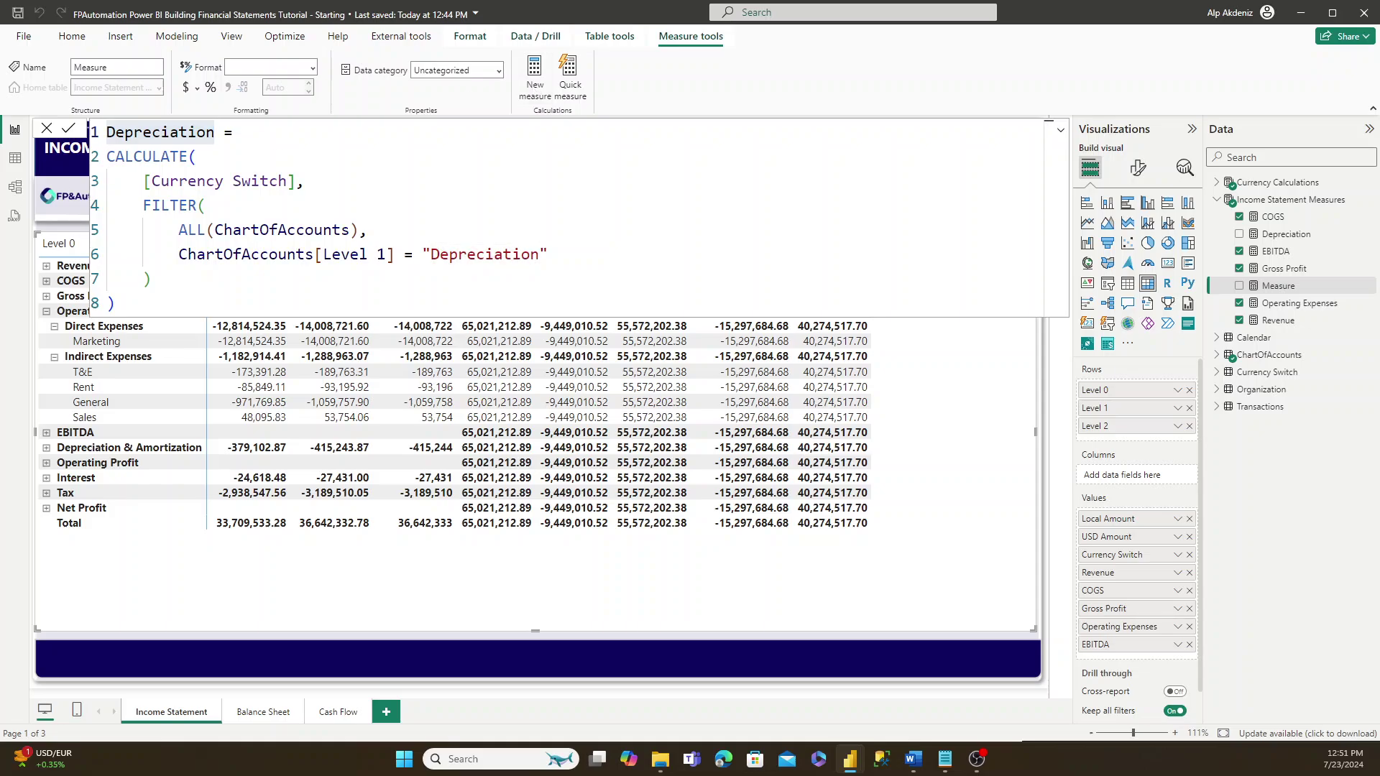
key("alt+Tab")
key("ctrl+a")
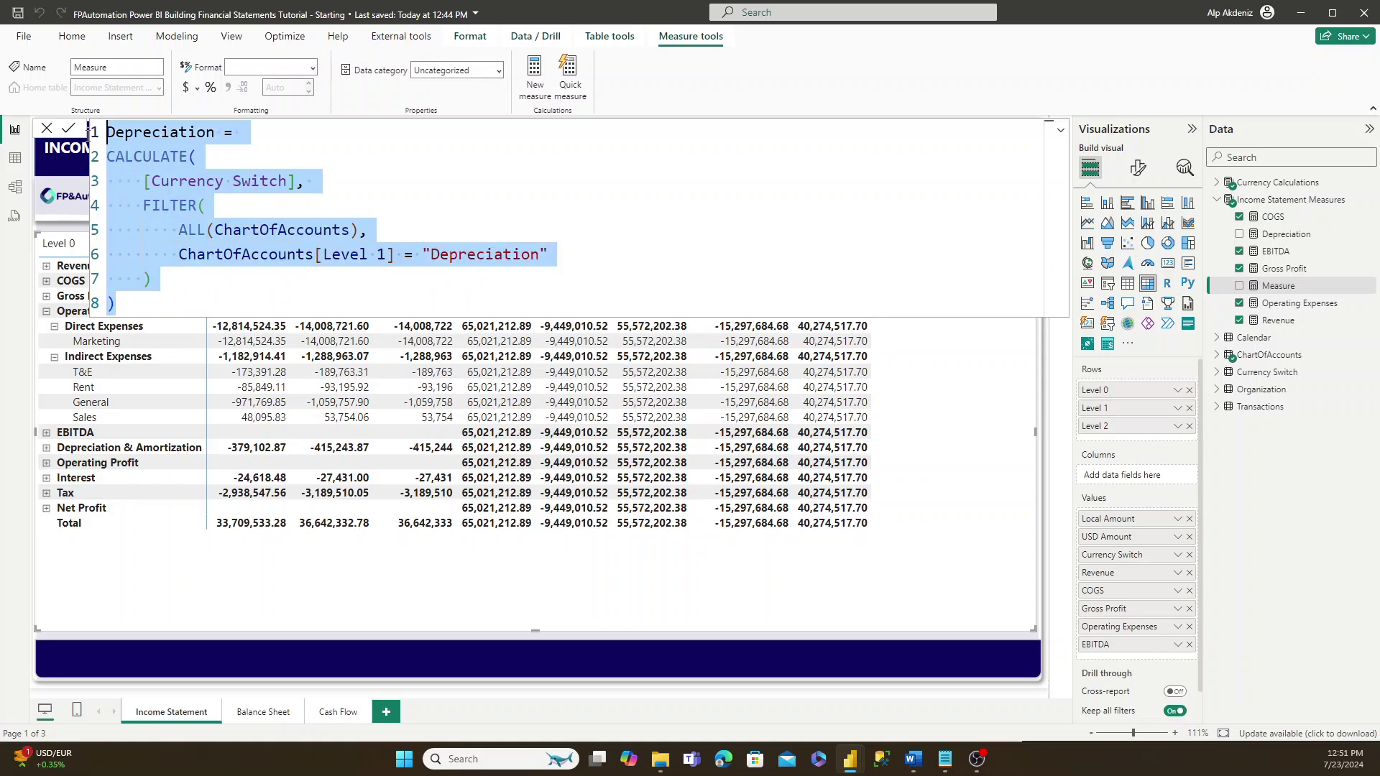
type("Amortization = CALCULATE(     [Currency Switch],     FILTER(         ALL(ChartOfAccounts),         ChartOfAccounts[Level 1] = \"Amortization\"     ) )")
key("Return")
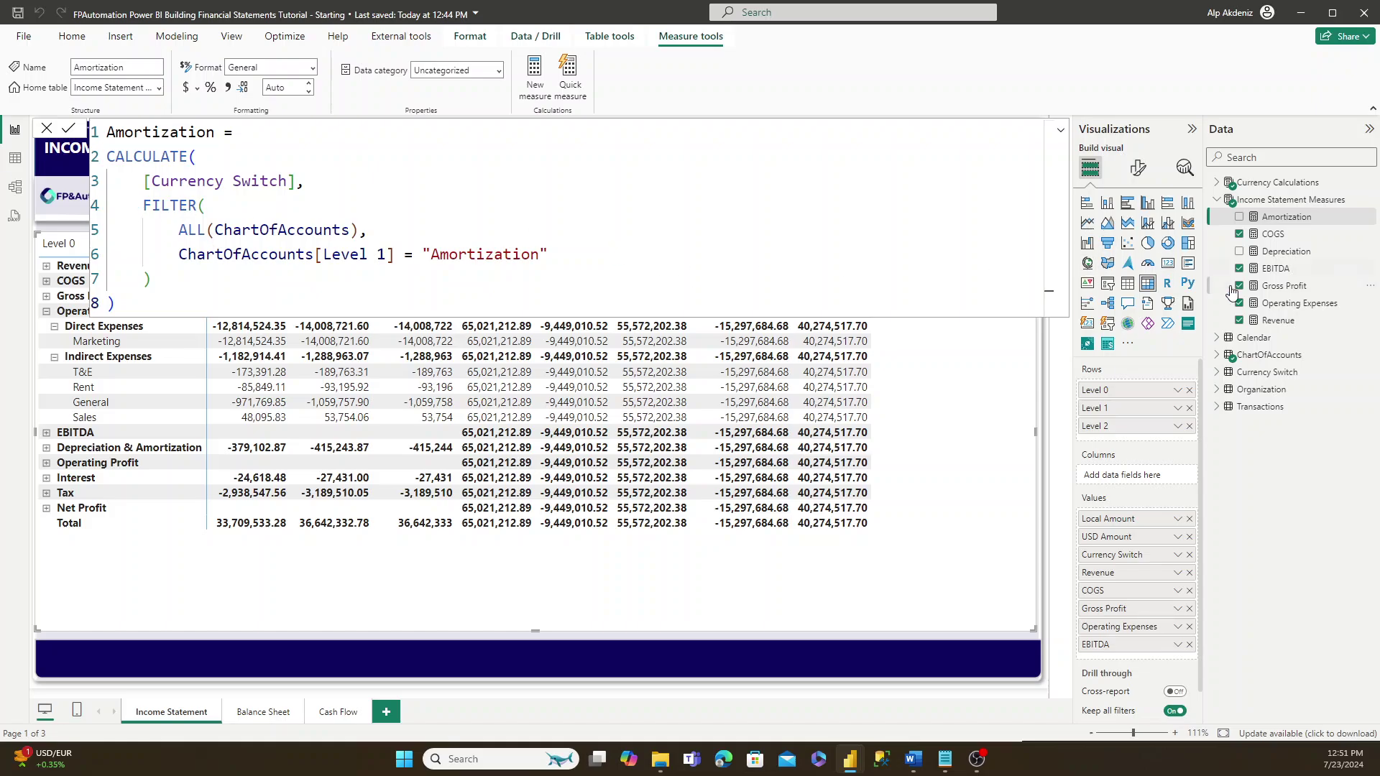
- Create an Operating Profit measure in Income Statement Measures as [EBITDA] + [Depreciation] + [Amortization]
left_click(1261, 286)
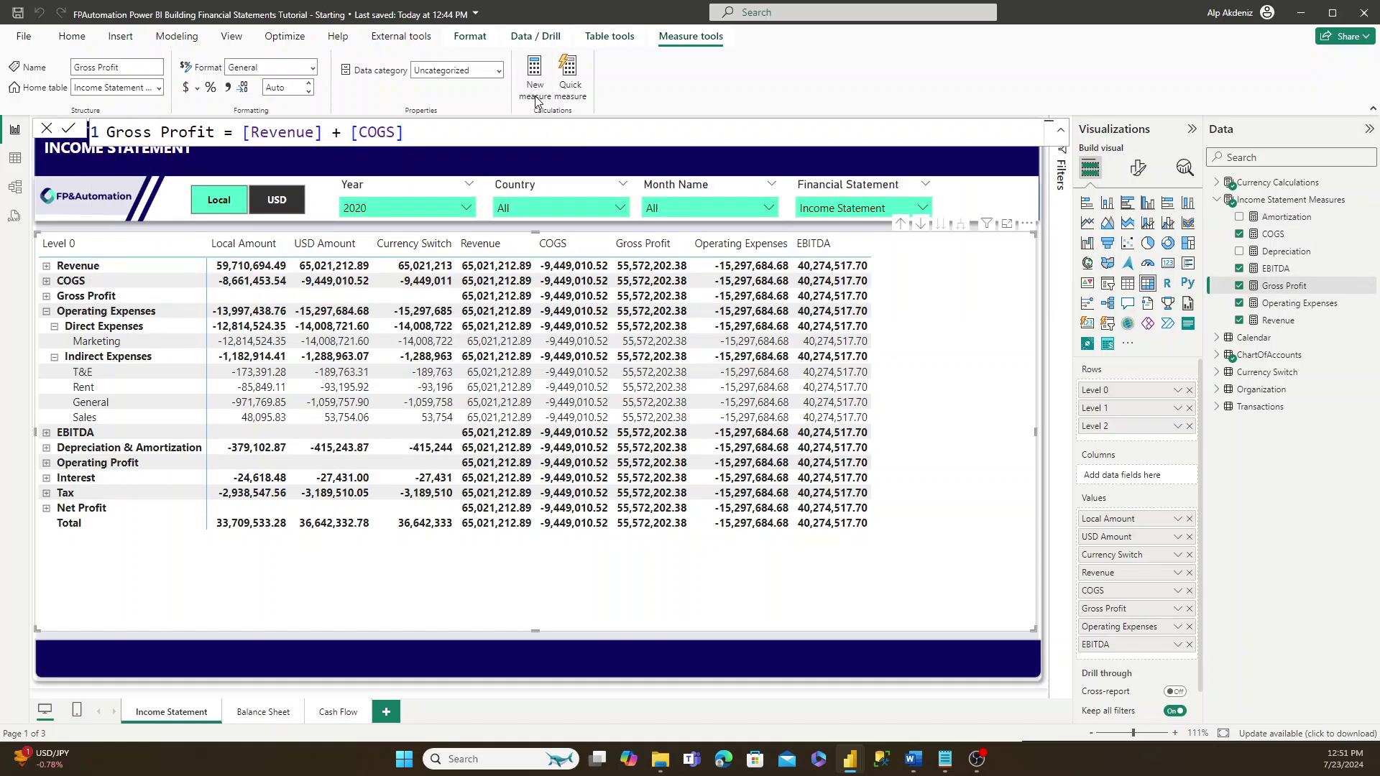
left_click(535, 101)
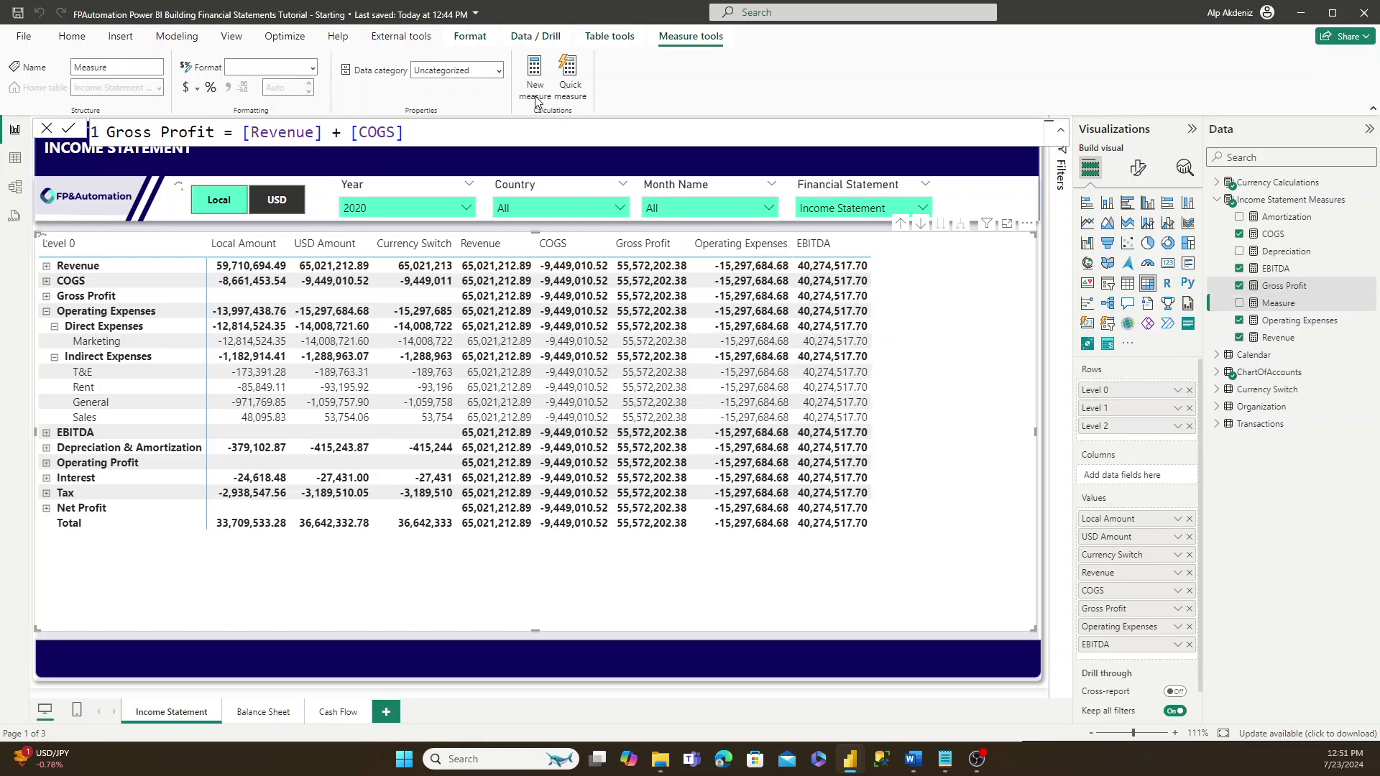
type("Operating Profit = [EBITDA] + [Depreciation] + [Amortization]")
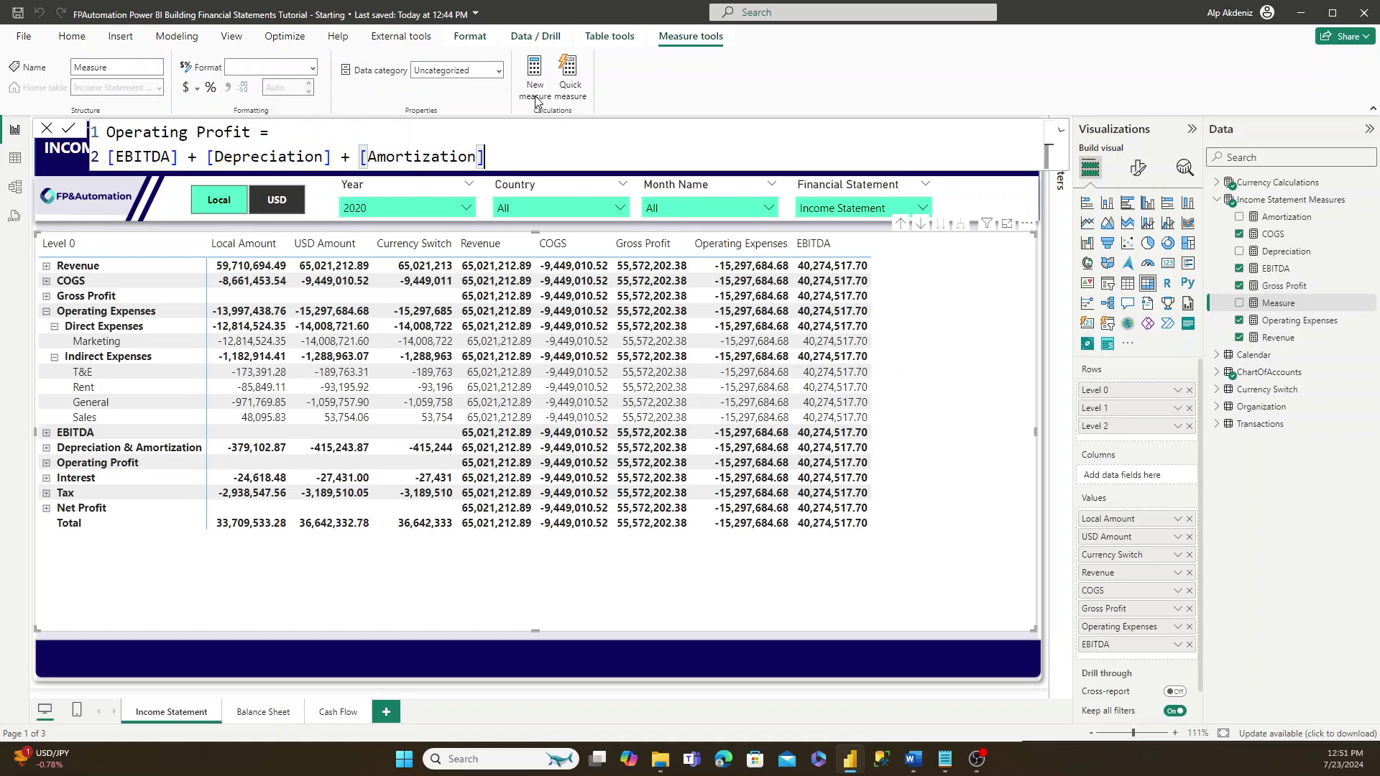
key("ctrl+Home")
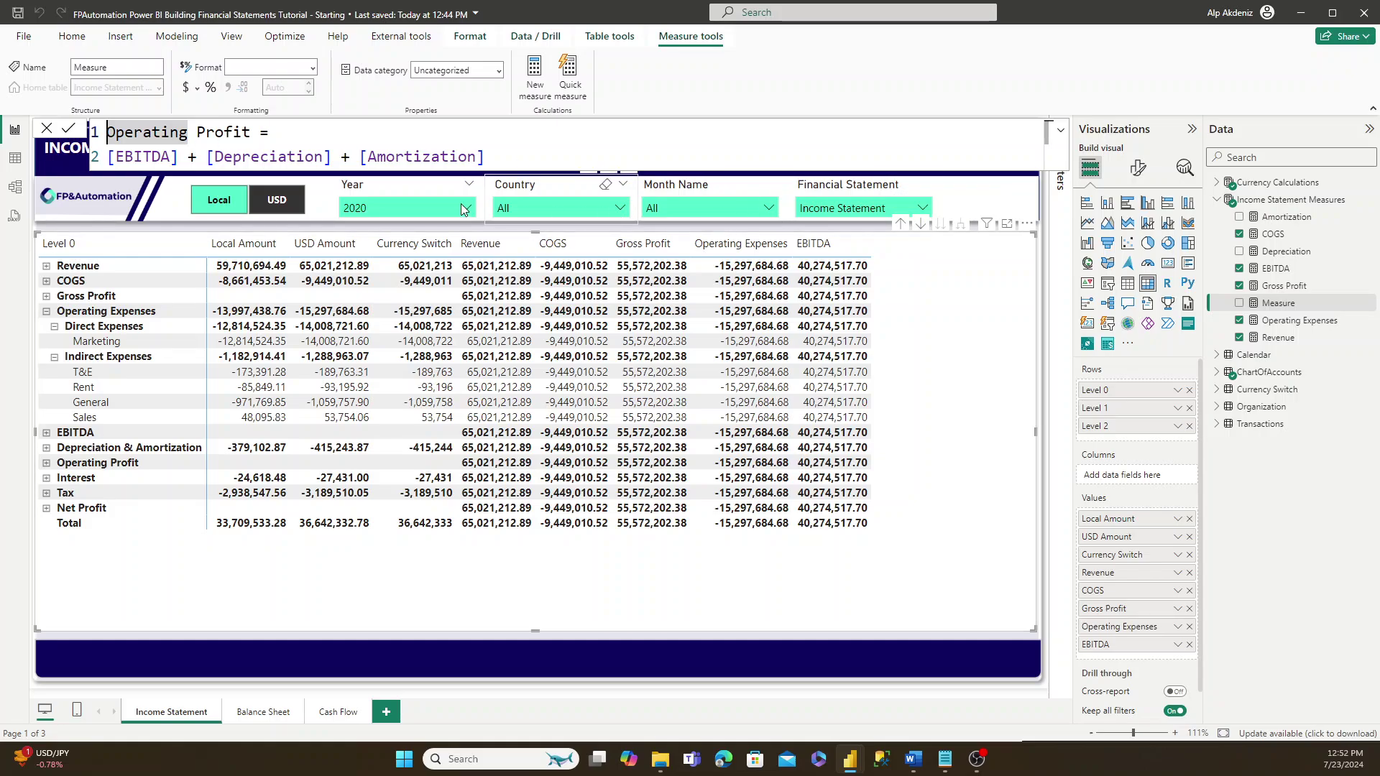
left_click(301, 159)
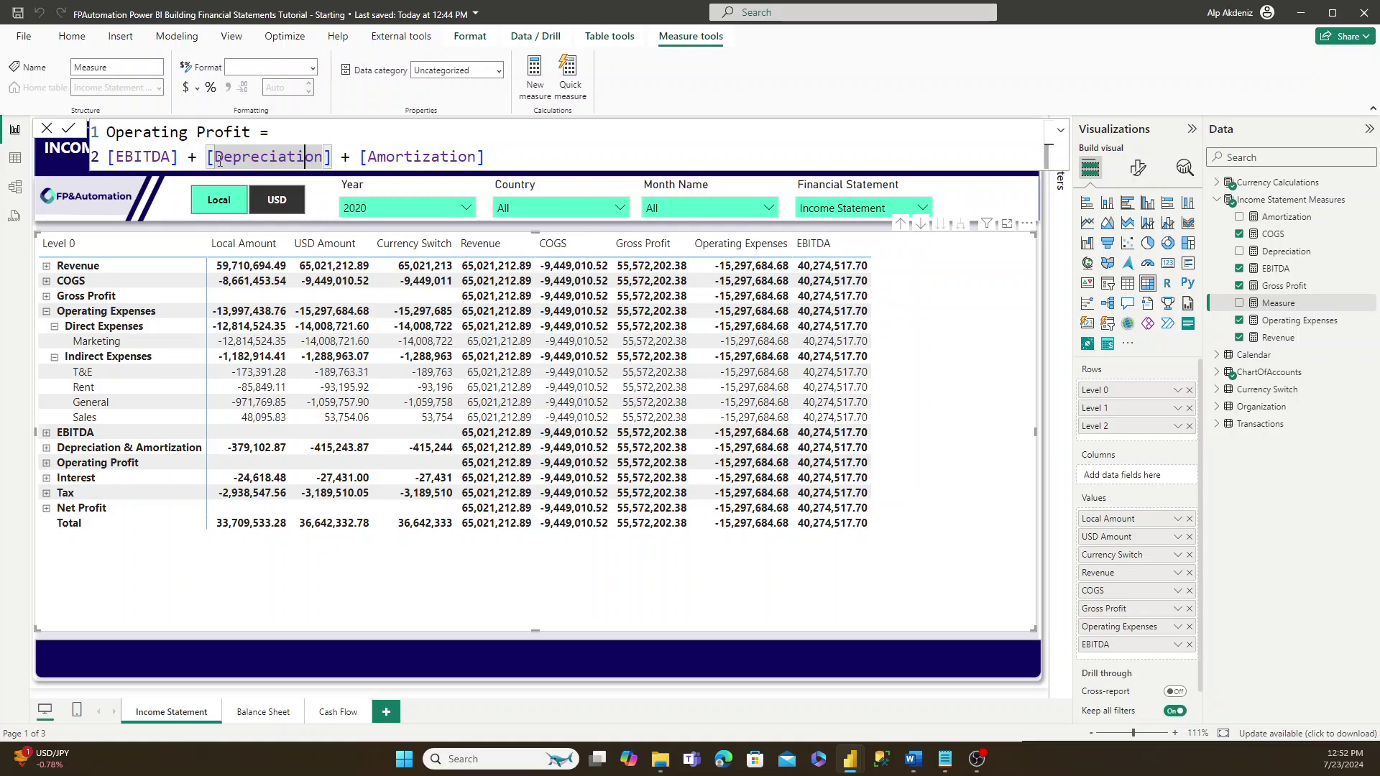
key("Return")
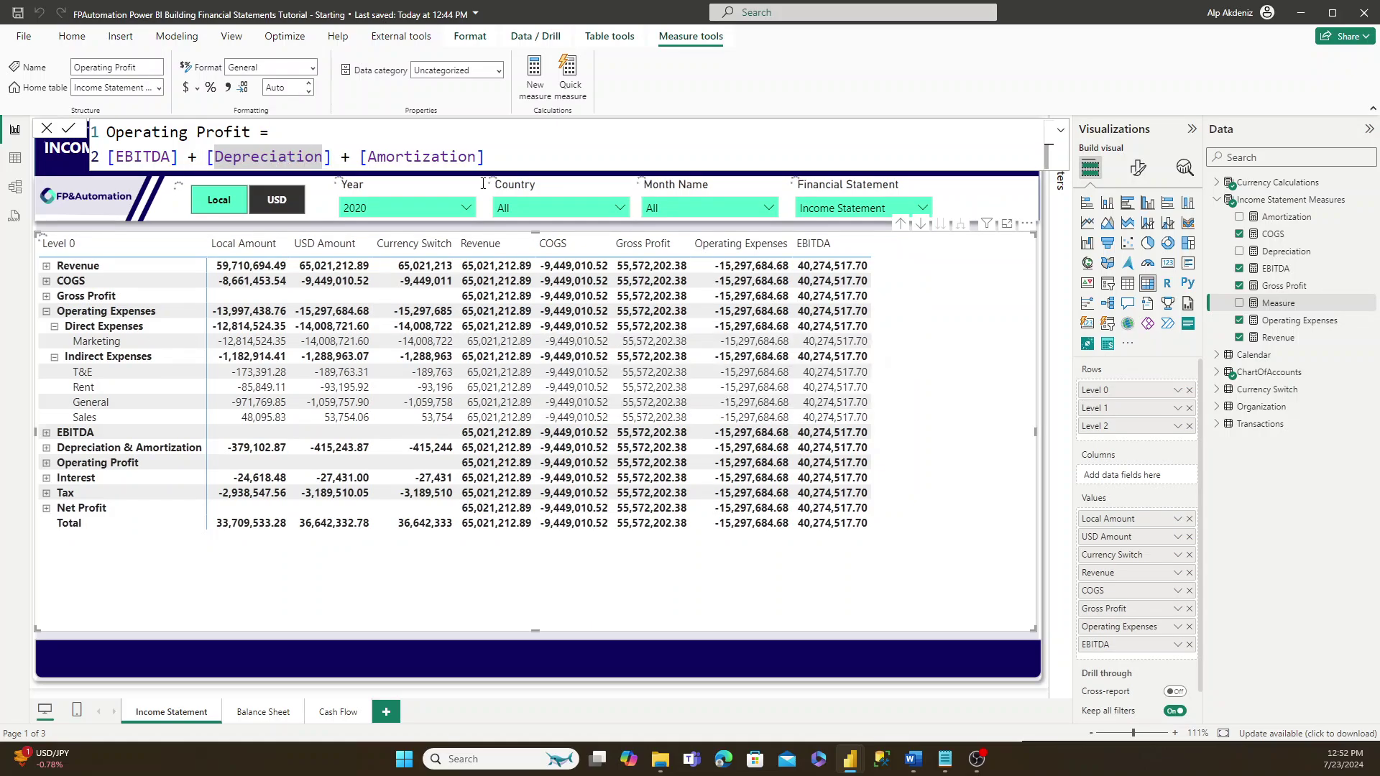
- Add Operating Profit to the matrix values, and place Depreciation and Amortization between EBITDA and Operating Profit
left_click_drag(1262, 321, 920, 273)
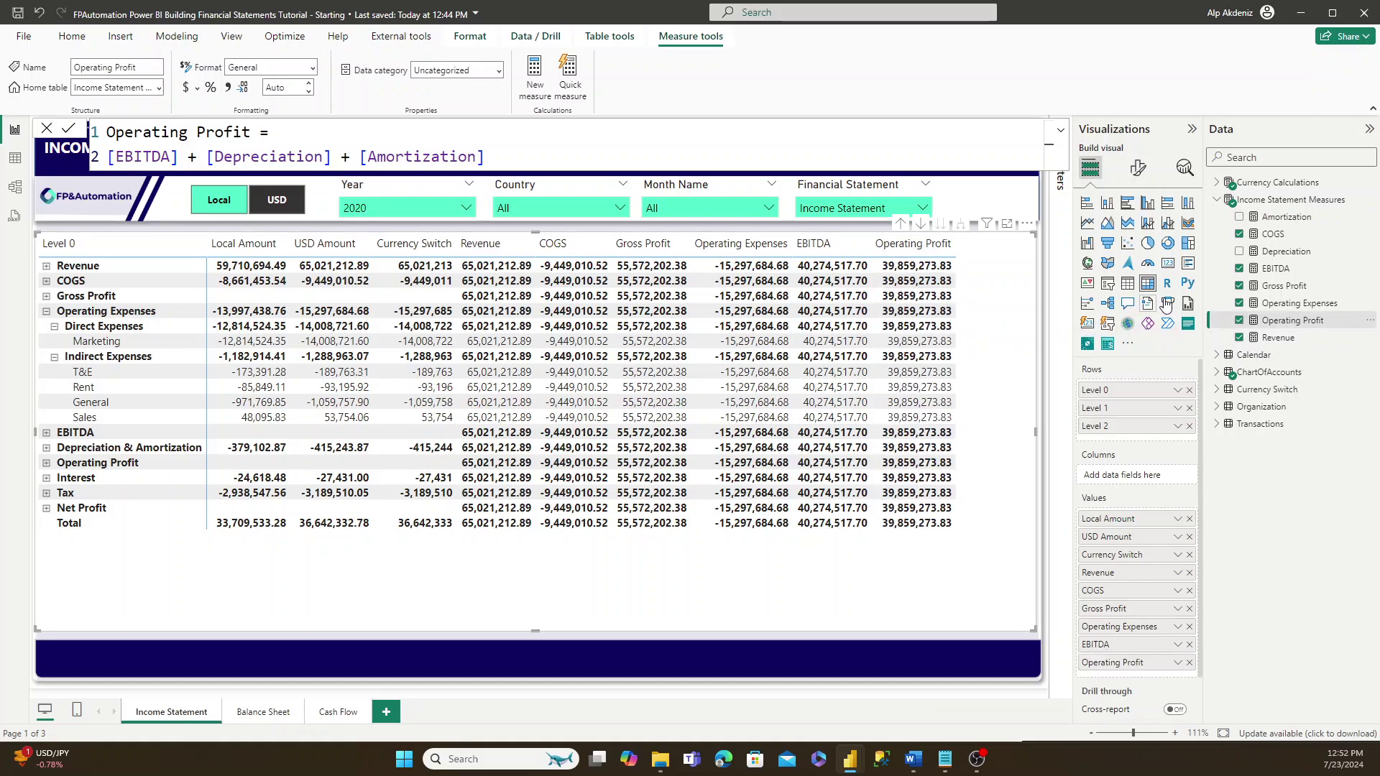
left_click_drag(1257, 253, 1139, 658)
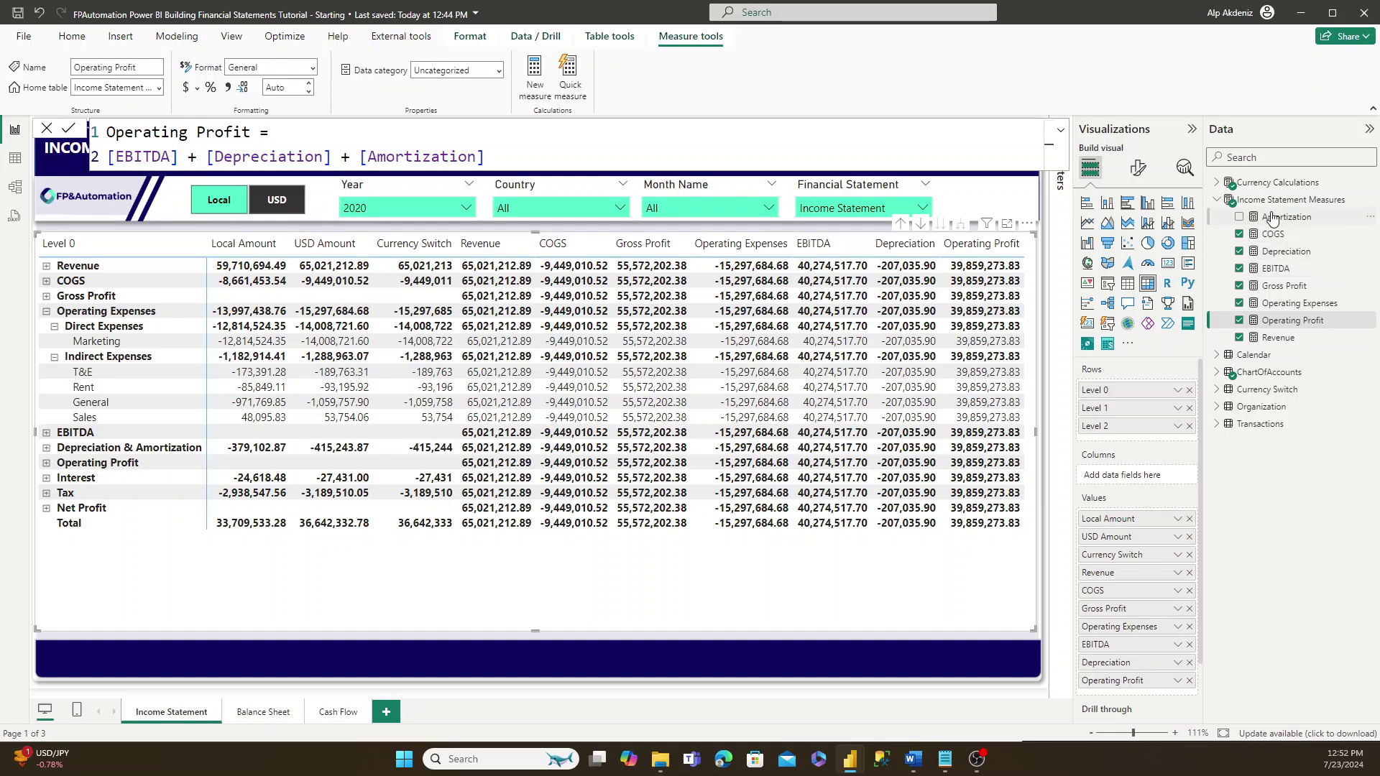
left_click_drag(1271, 217, 1150, 679)
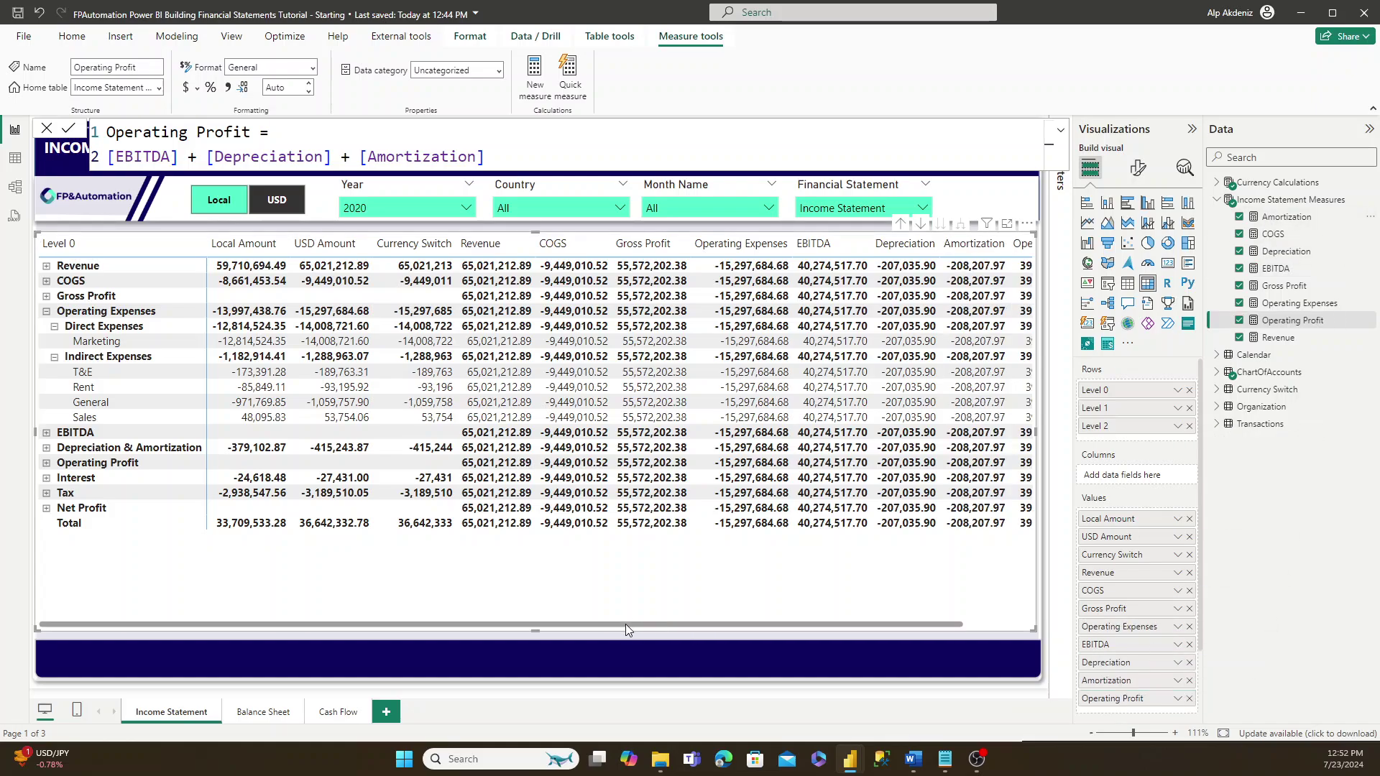
left_click_drag(625, 624, 726, 623)
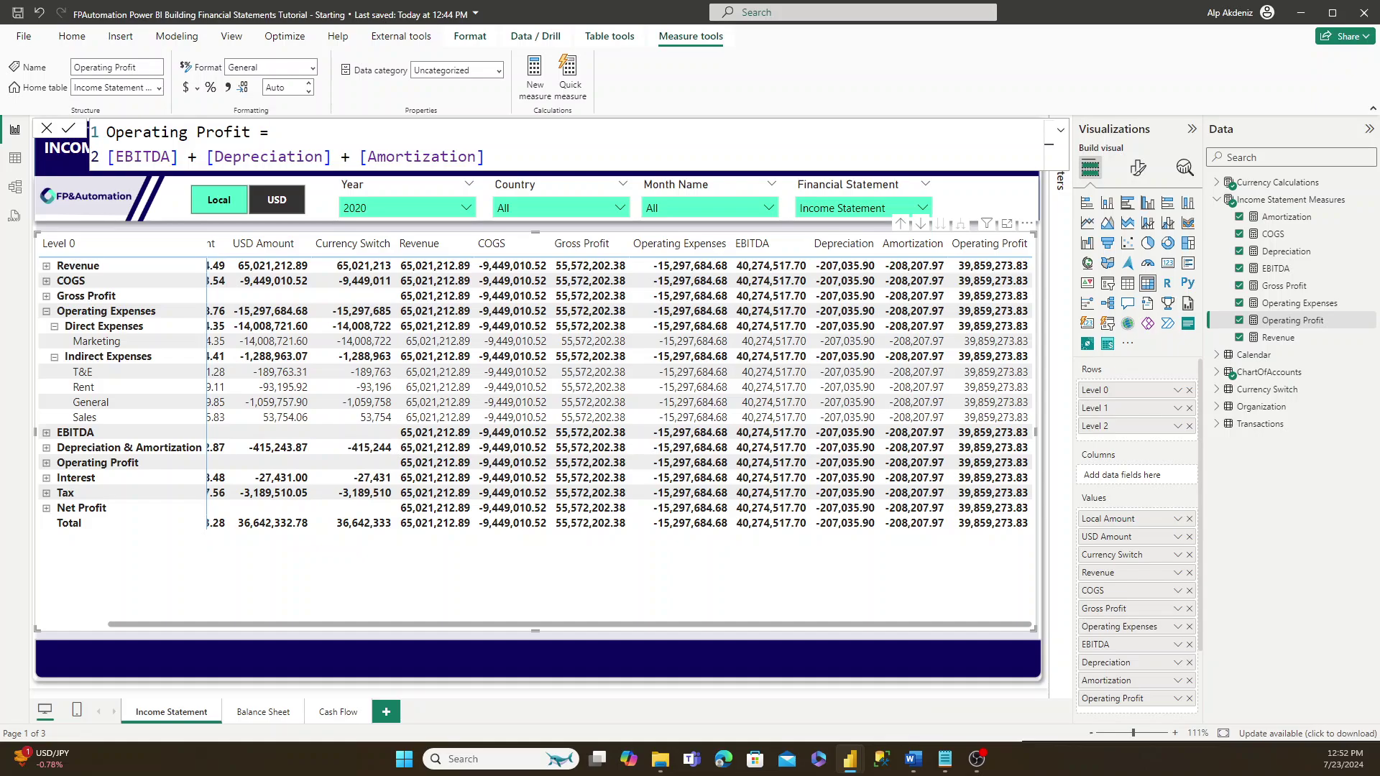
- Create a Tax measure that calculates [Currency Switch] over all ChartOfAccounts rows where Level 1 equals "Tax"
left_click(1286, 303)
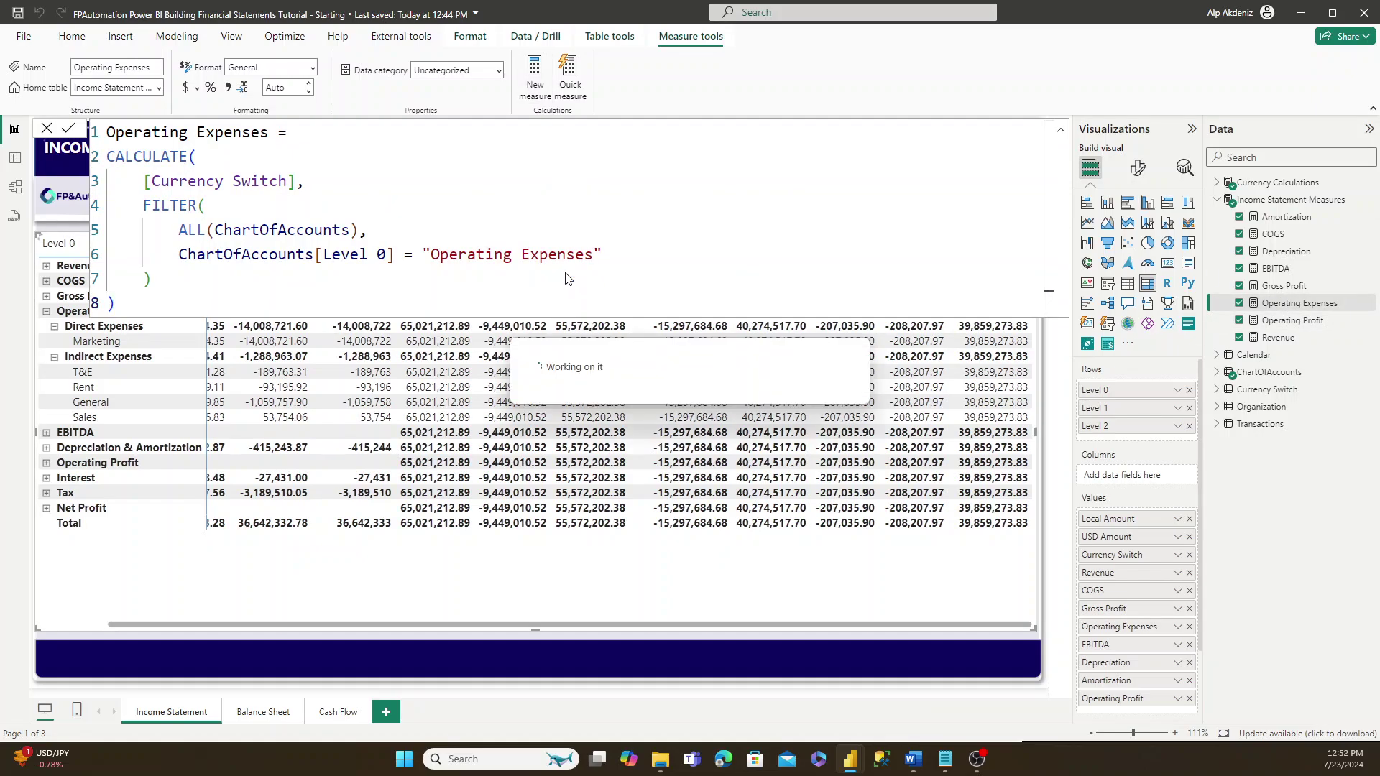
type("Tax = CALCULATE(     [Currency Switch],     FILTER(         ALL(ChartOfAccounts),         ChartOfAccounts[Level 1] = \"Tax\"     ) )")
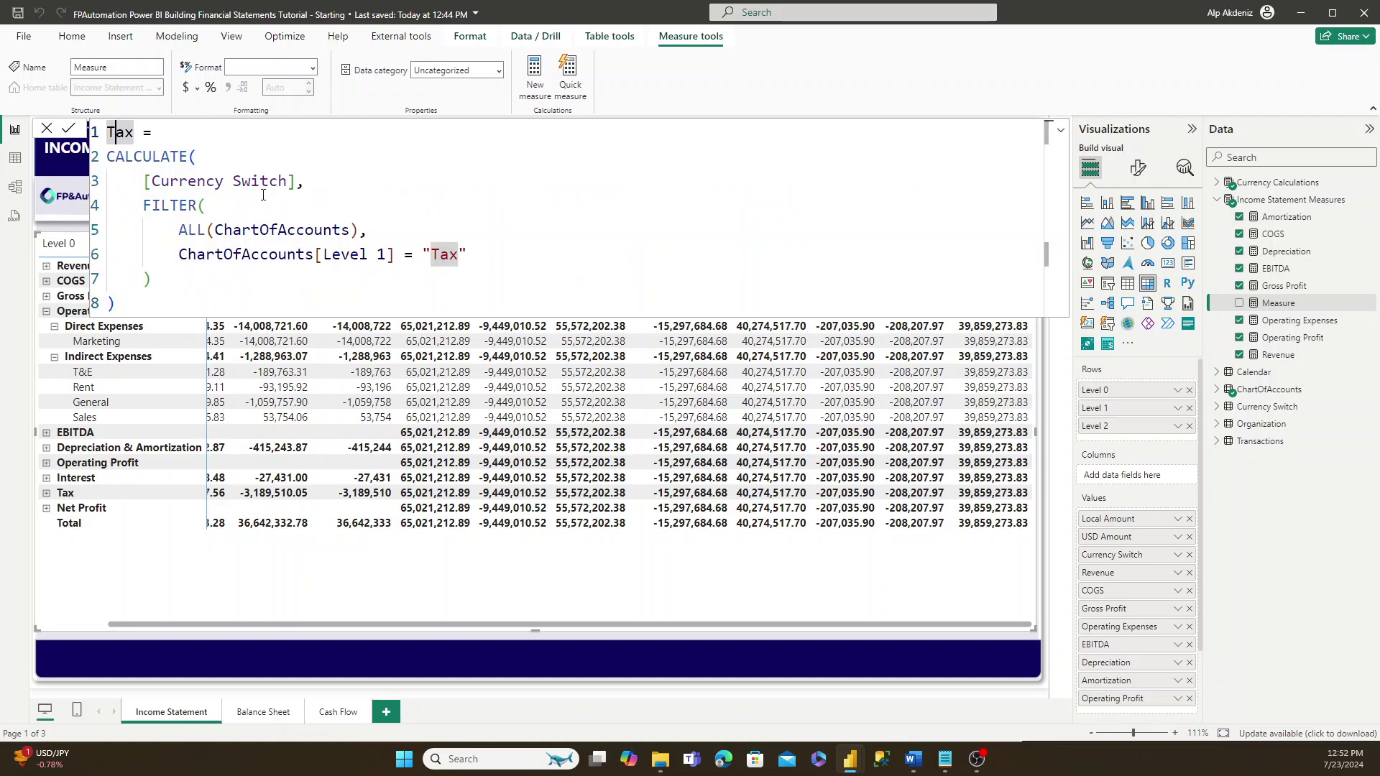
left_click(317, 255)
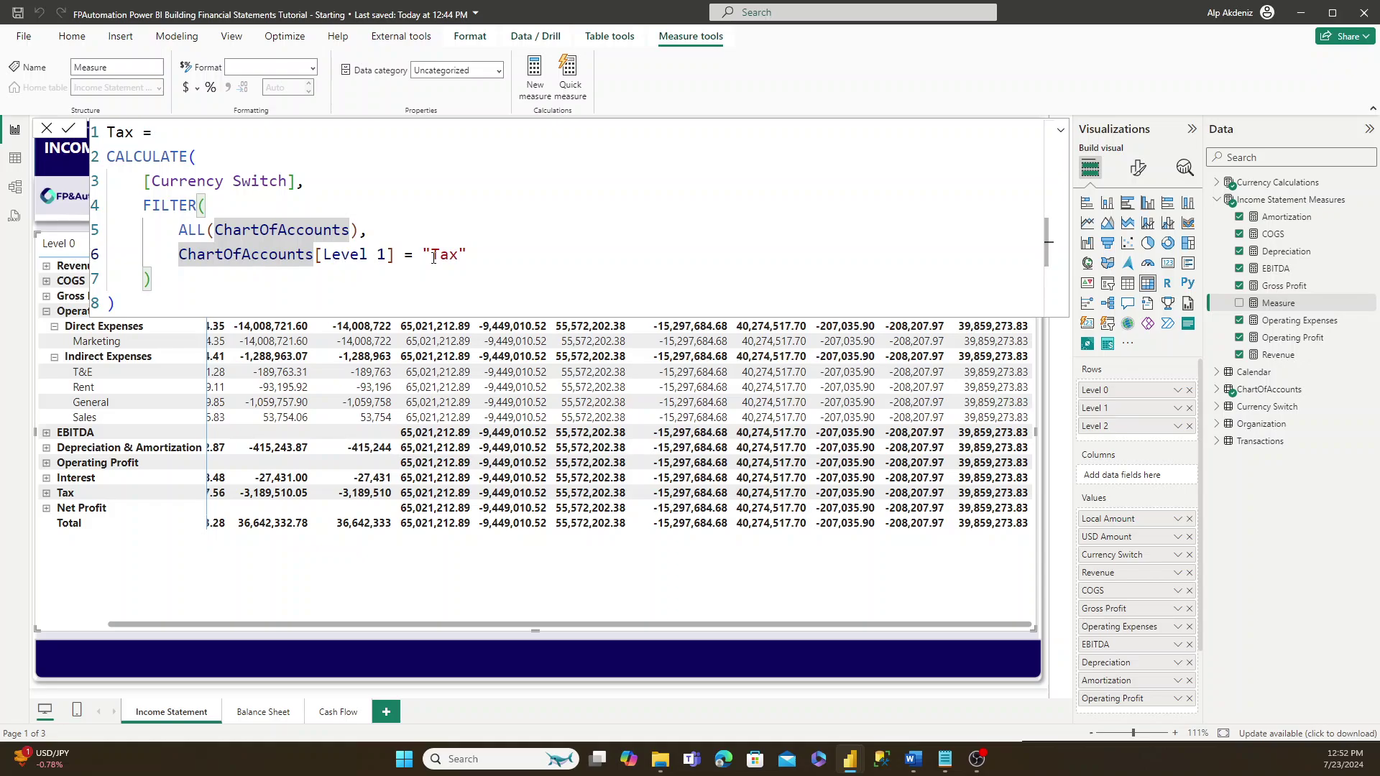
key("Return")
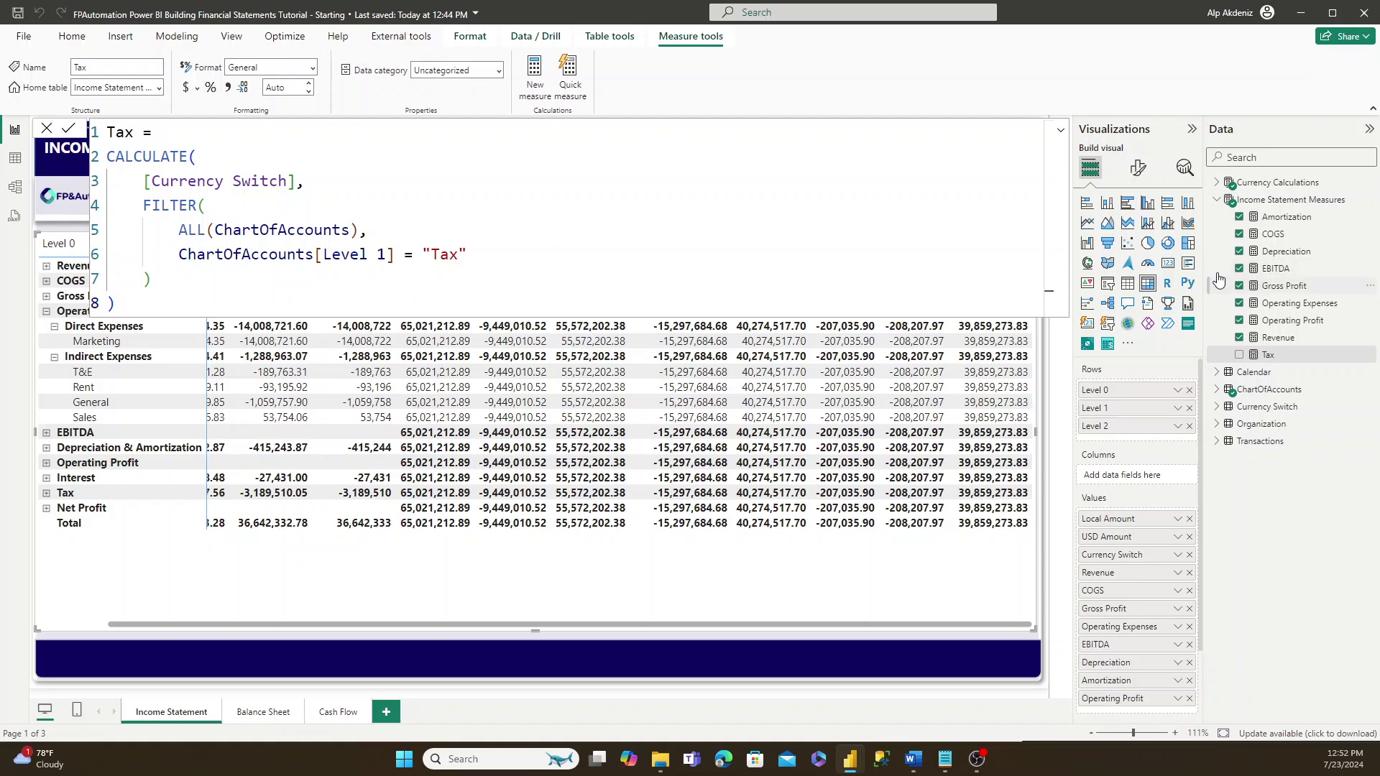
- Create an Interest measure that calculates [Currency Switch] over all ChartOfAccounts rows where Level 1 equals "Interest"
left_click(1266, 286)
left_click(532, 101)
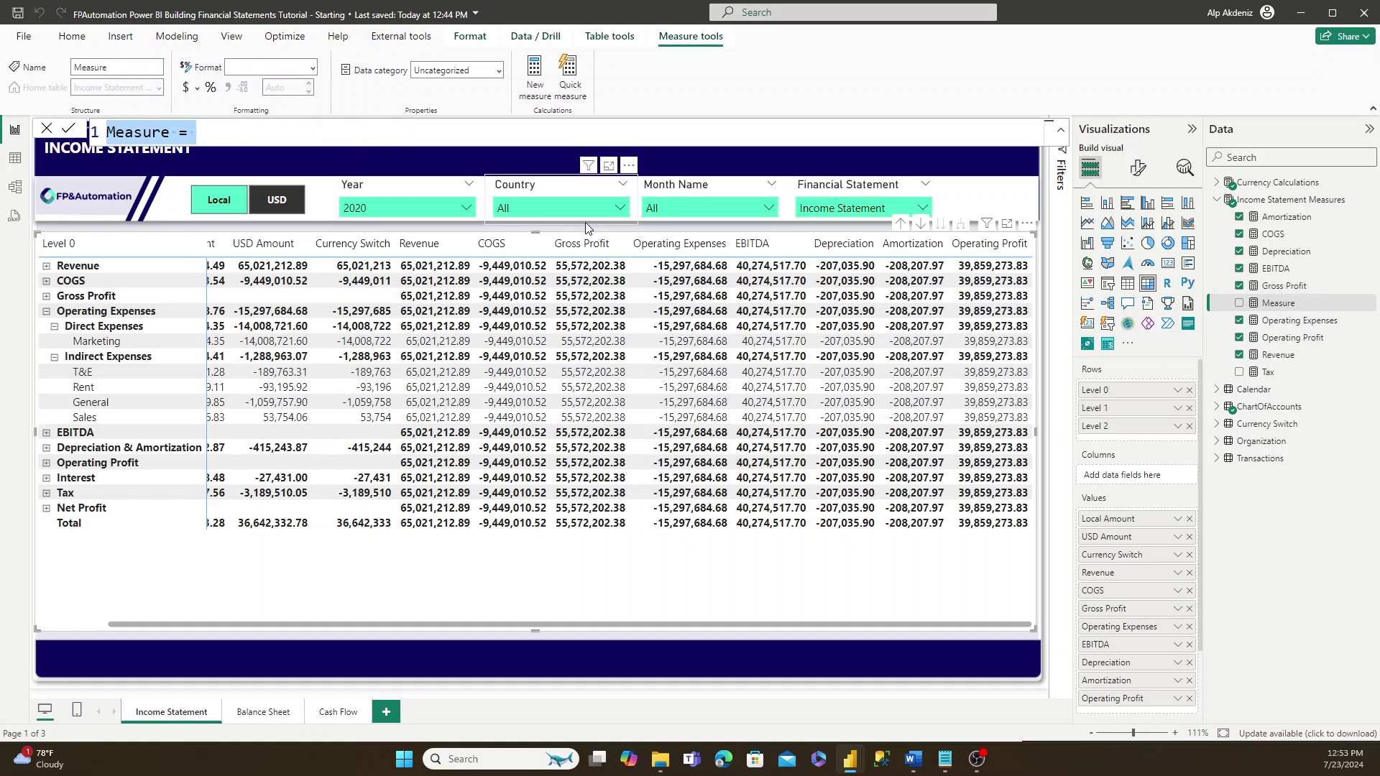
type("Interest = CALCULATE(     [Currency Switch],     FILTER(         ALL(ChartOfAccounts),         ChartOfAccounts[Level 1] = \"Interest\"     ) )")
key("Return")
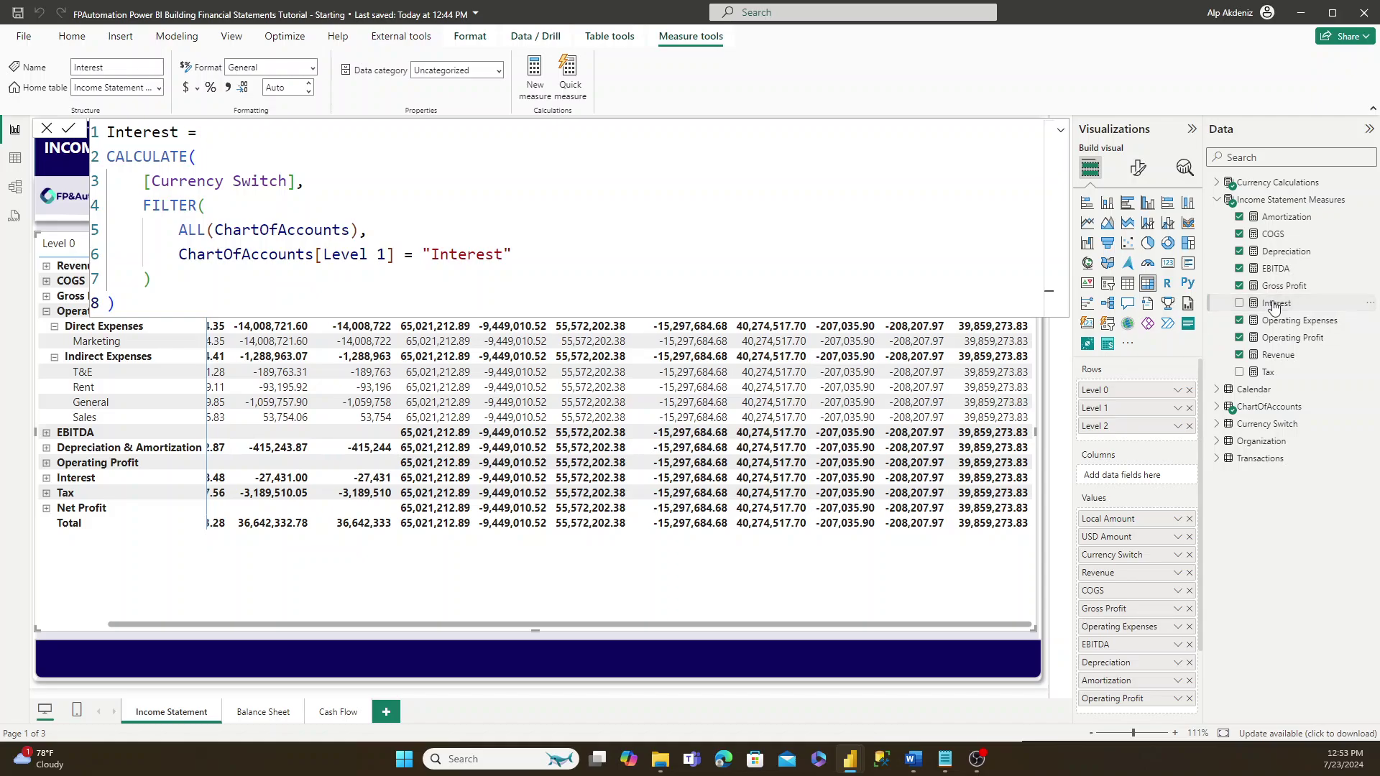
- Create a Net Profit measure in Income Statement Measures as [Operating Profit] + [Interest] + [Tax]
left_click(534, 98)
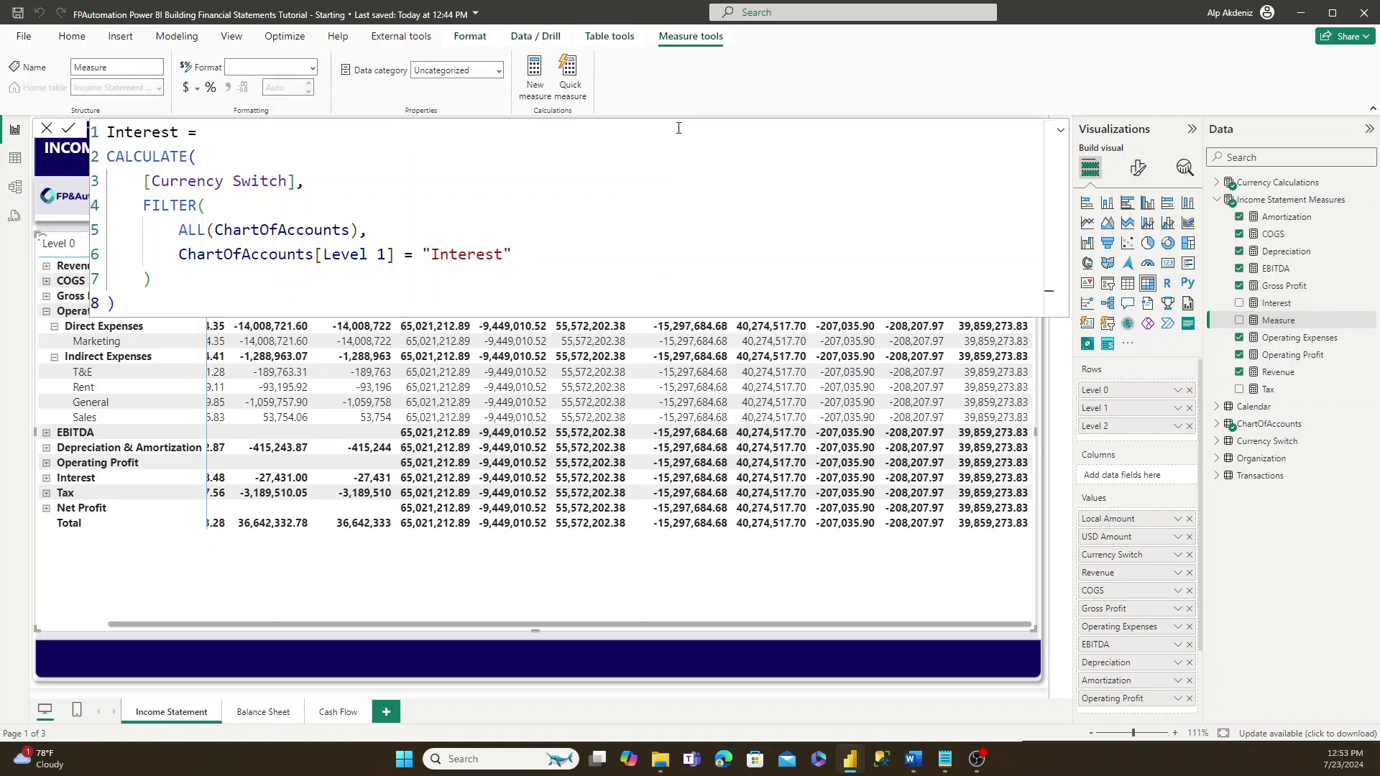
key("ctrl+a")
type("Net Profit =  [Operating Profit] + [Interest] + [Tax]")
key("Return")
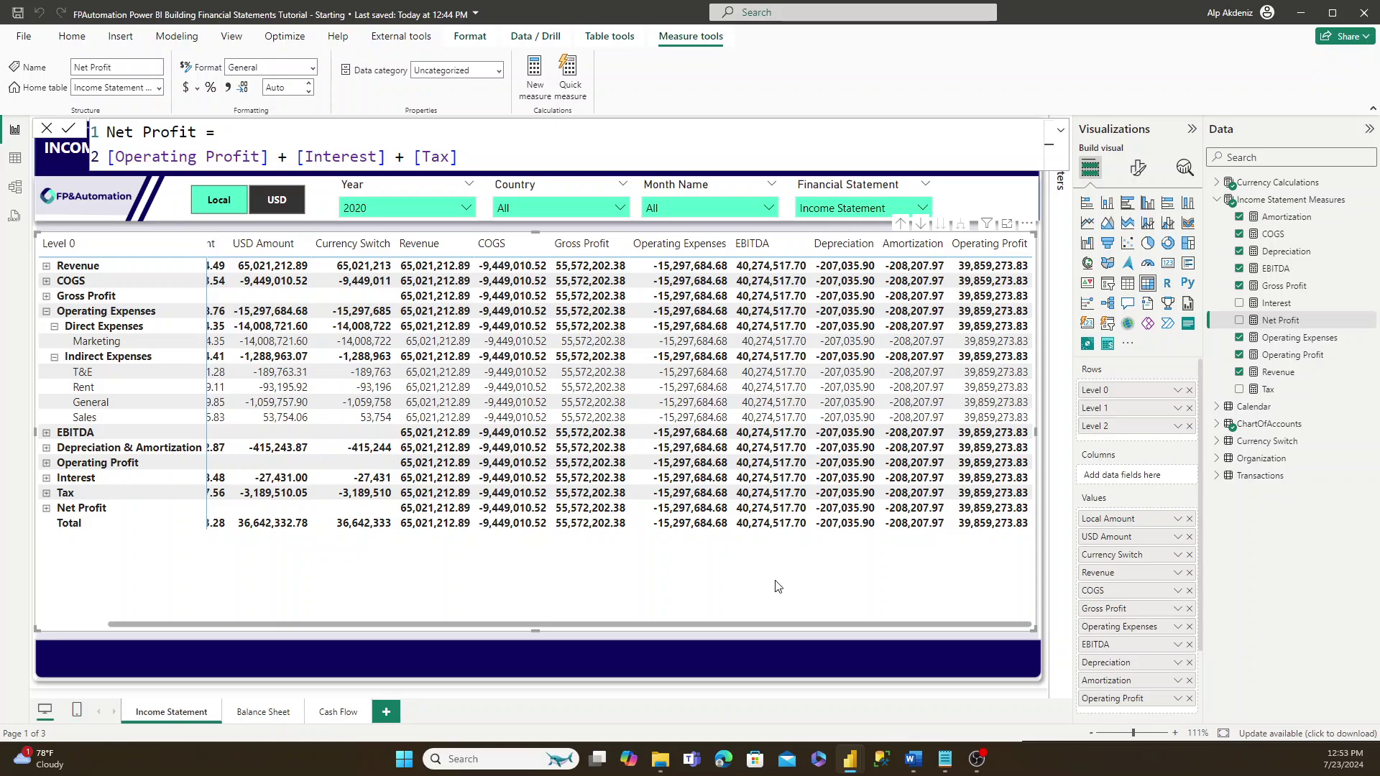
- Add Net Profit to the matrix values, and place Interest and Tax between Operating Profit and Net Profit
left_click(1239, 321)
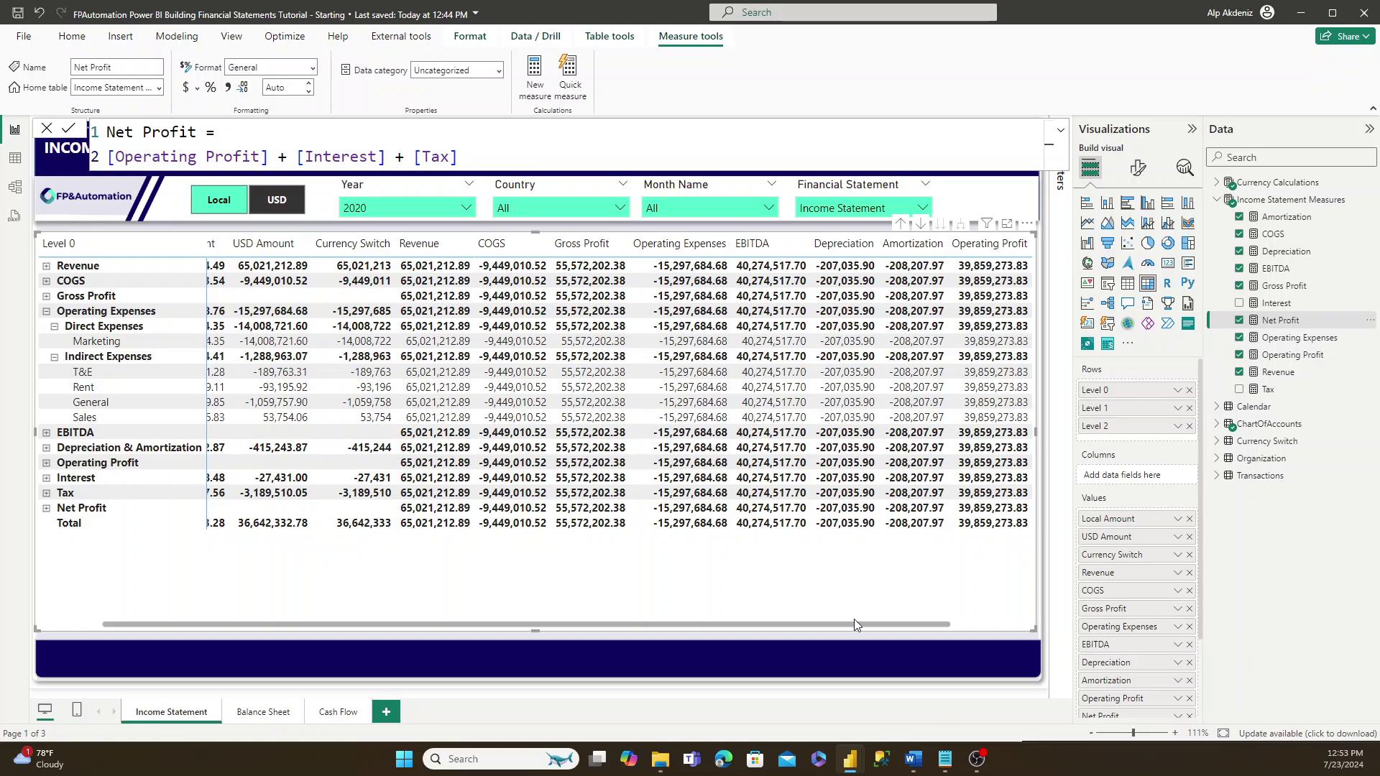
left_click_drag(854, 623, 957, 622)
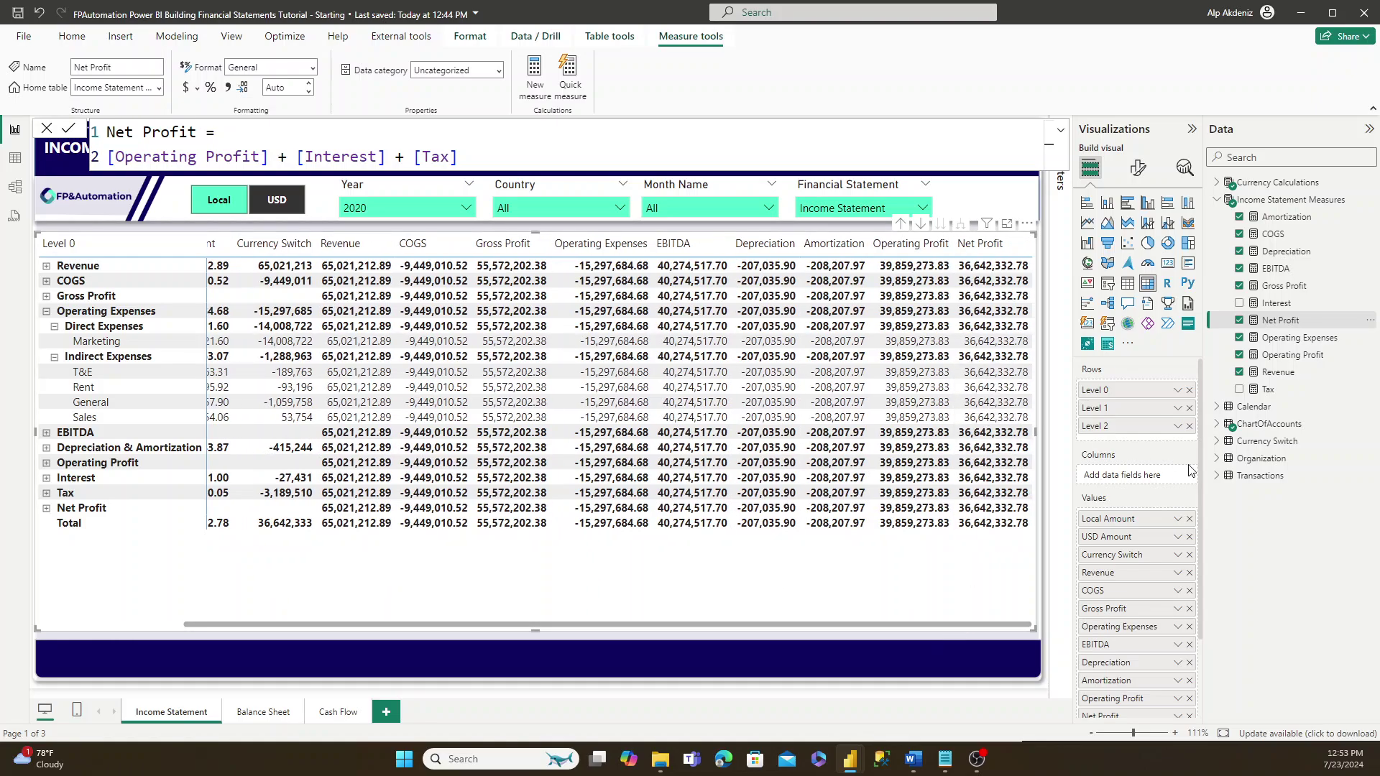
left_click_drag(1274, 304, 1100, 708)
left_click_drag(1270, 389, 1121, 607)
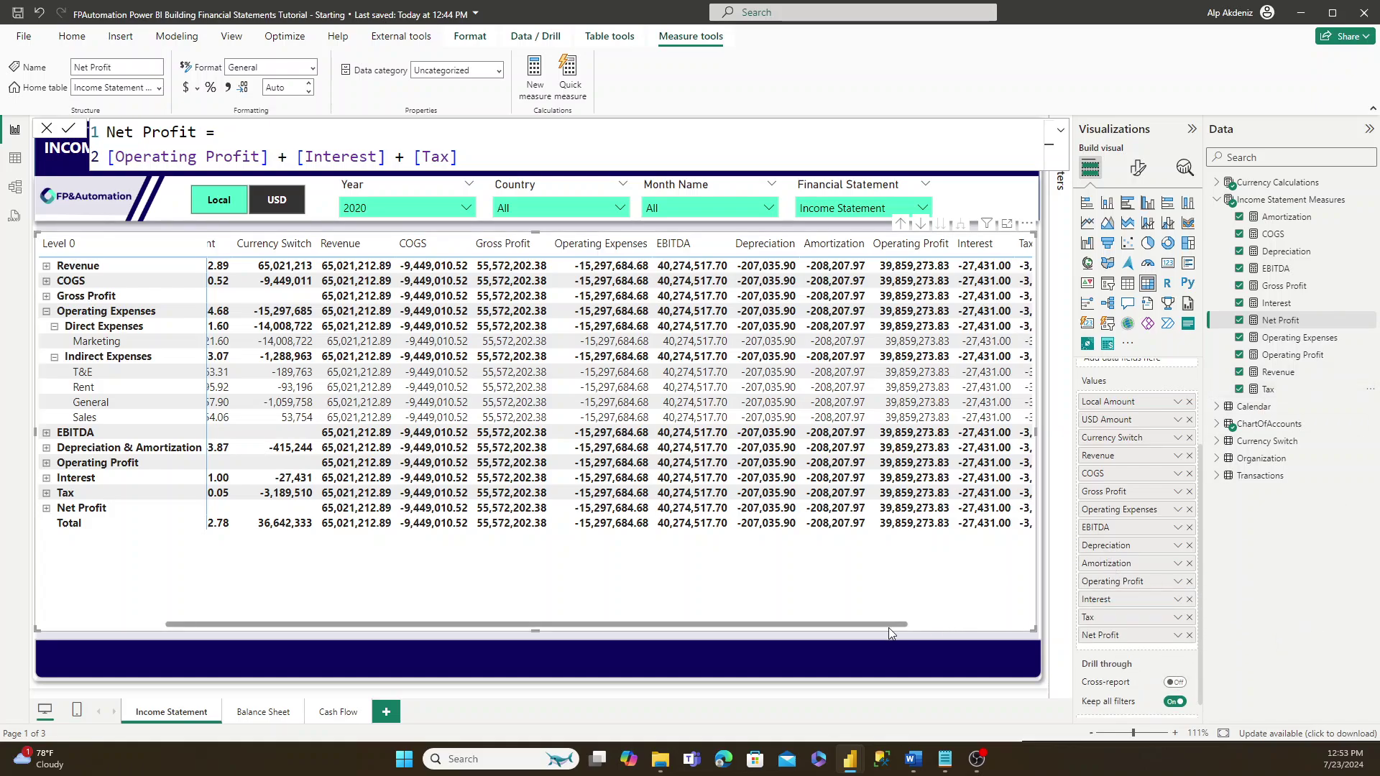
left_click_drag(889, 625, 1014, 625)
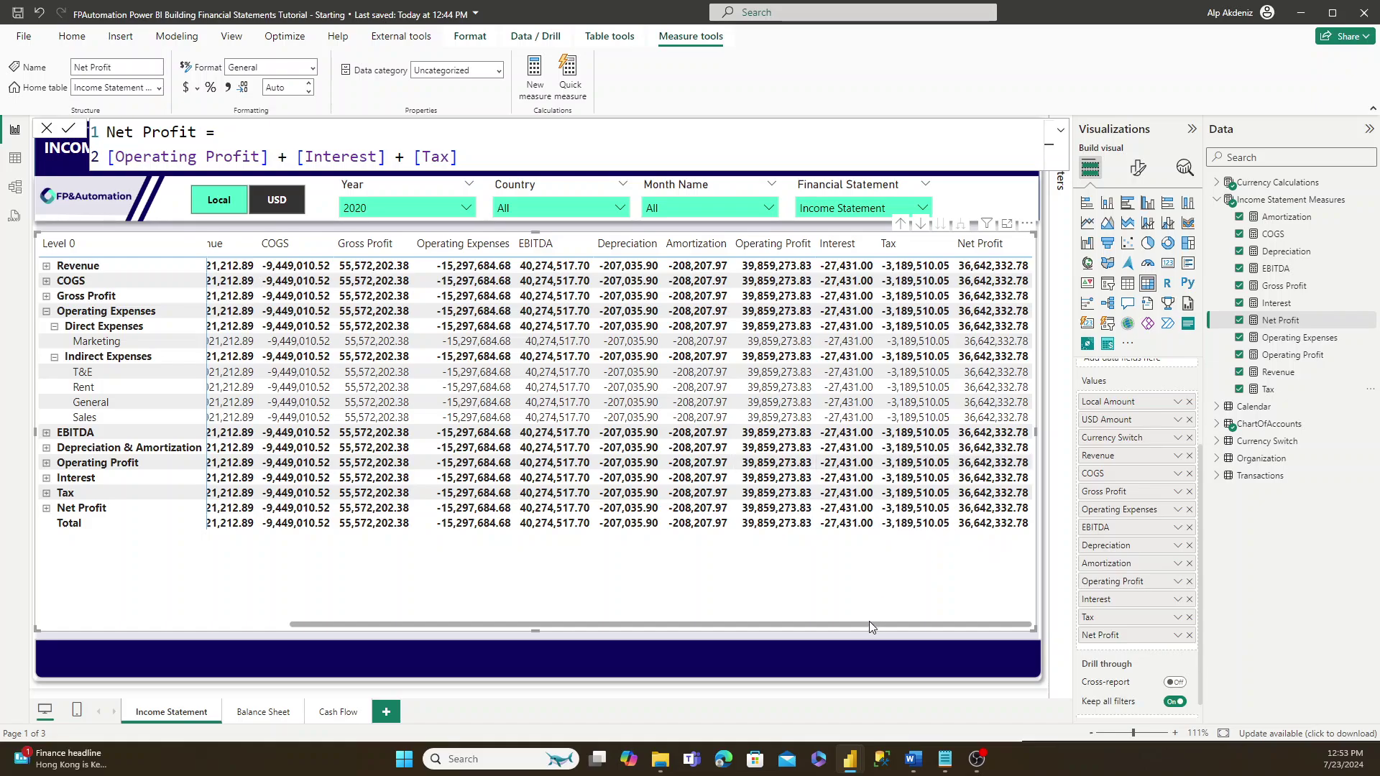
- Filter the Year slicer to 2021 to check the measure columns, and set it back to 2020
left_click(437, 209)
left_click(383, 285)
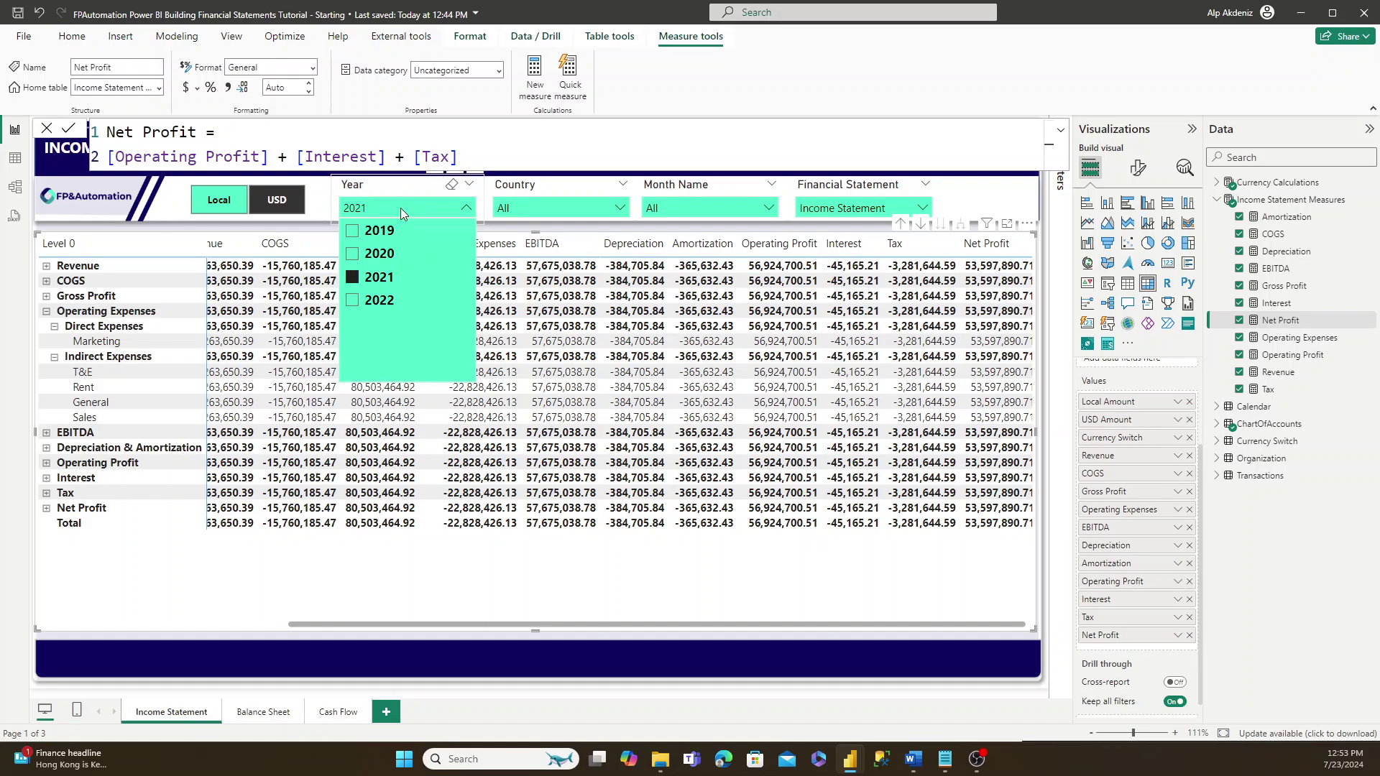
left_click(368, 254)
left_click(380, 197)
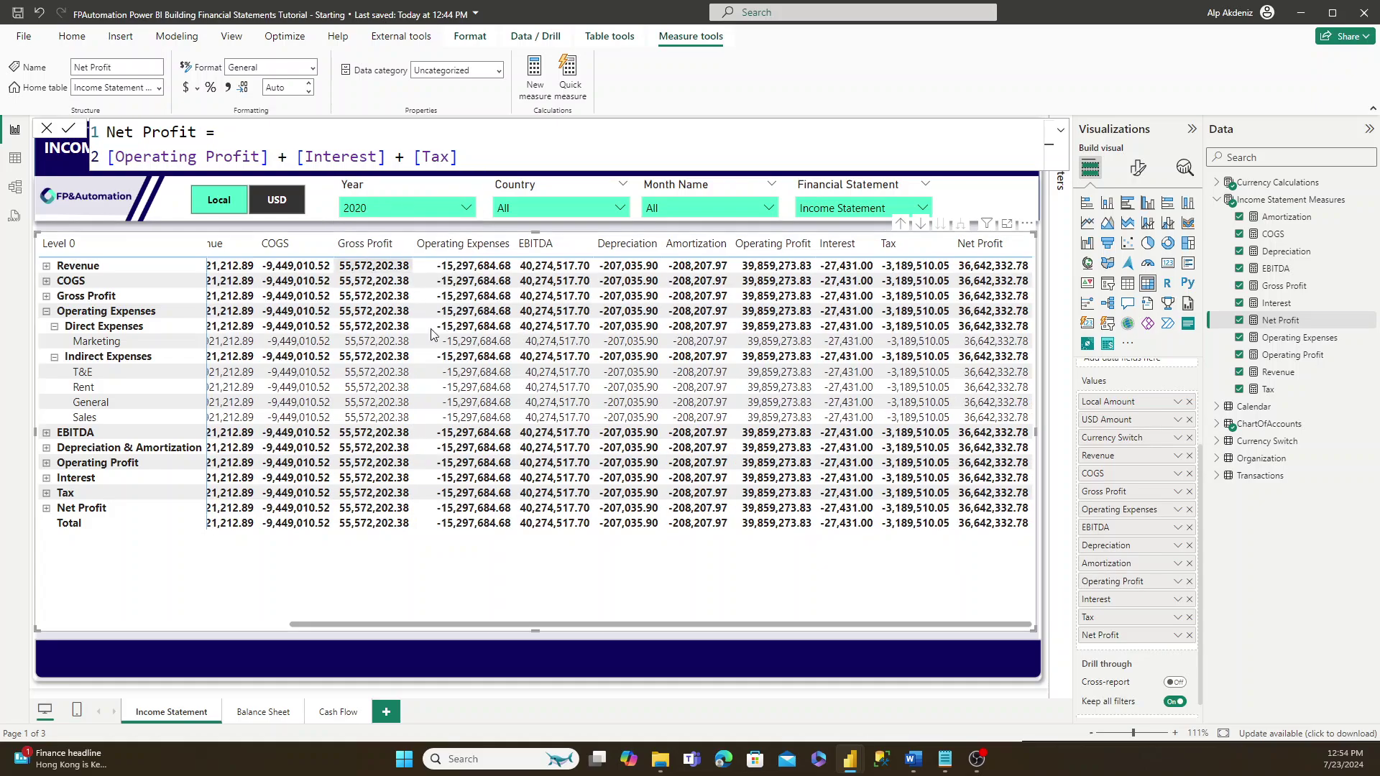
- Switch the currency slicer to Local and back to USD while checking the matrix's amount columns
left_click_drag(503, 624, 299, 602)
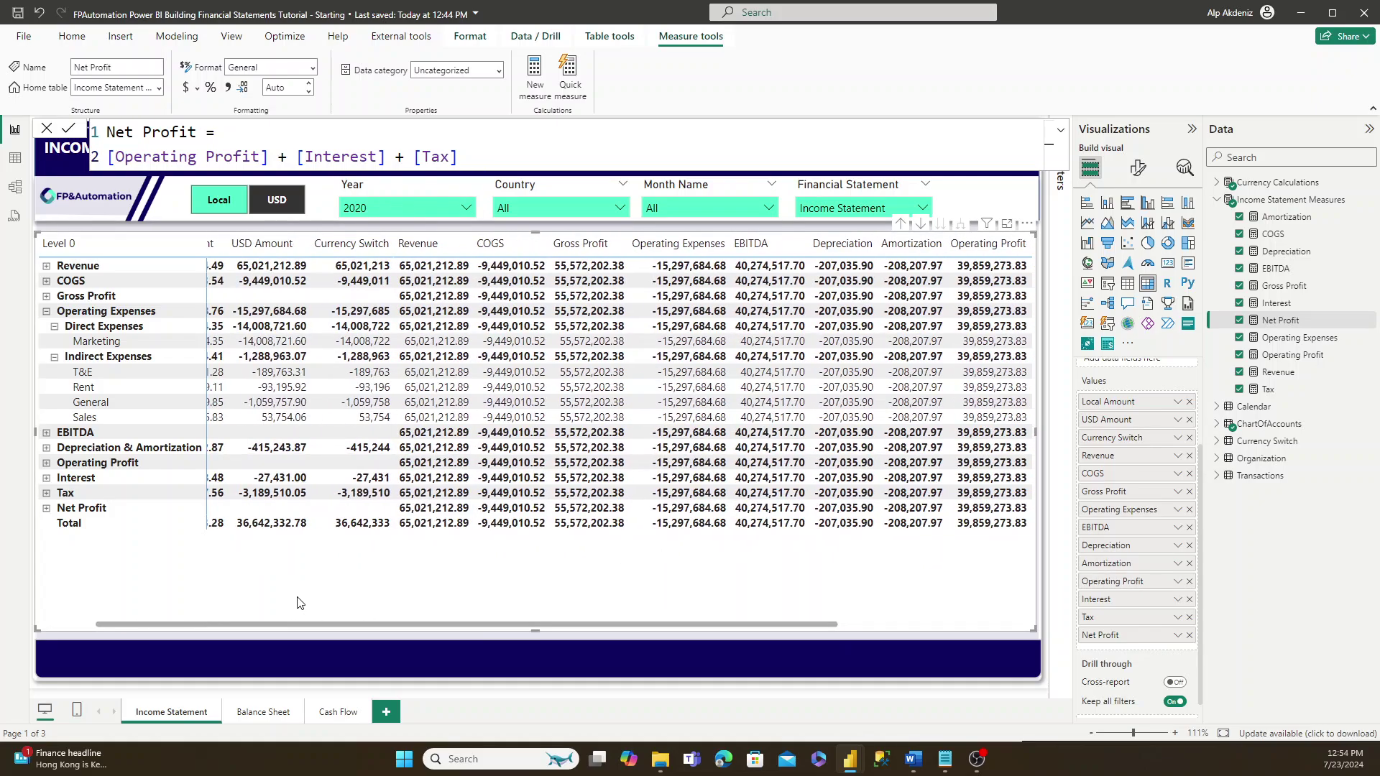
left_click(227, 207)
left_click(280, 209)
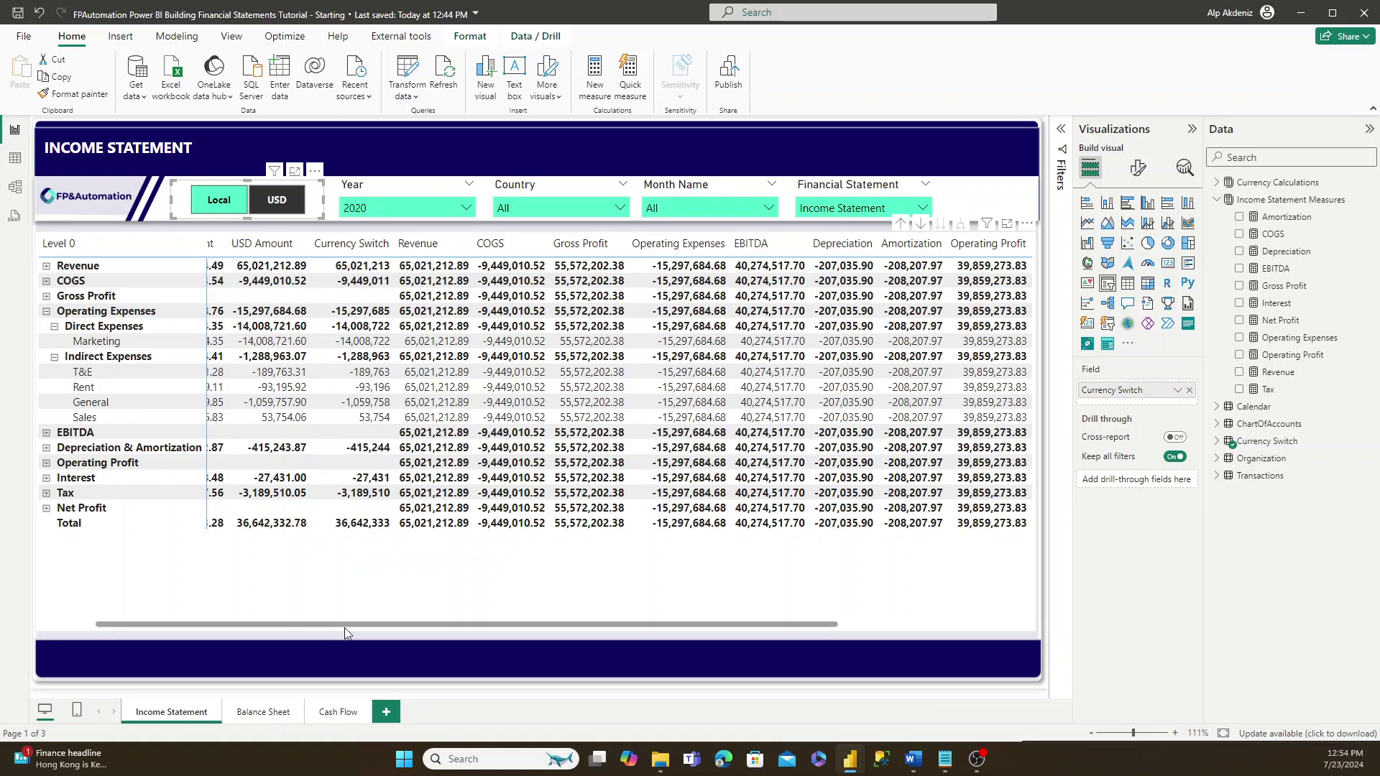
left_click_drag(333, 622, 276, 622)
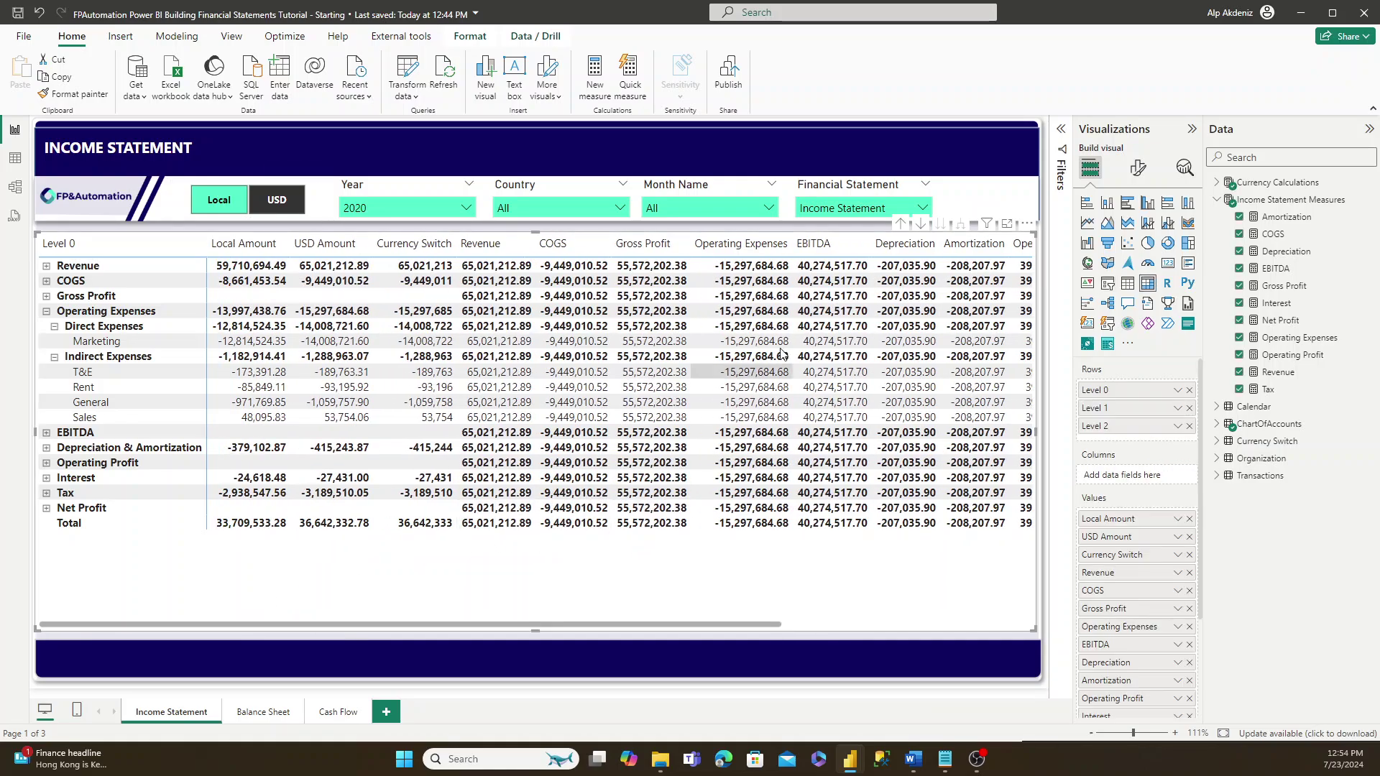
- Review the Interest and EBITDA measures, collapsing the formula bar to see the matrix in full
left_click(1271, 308)
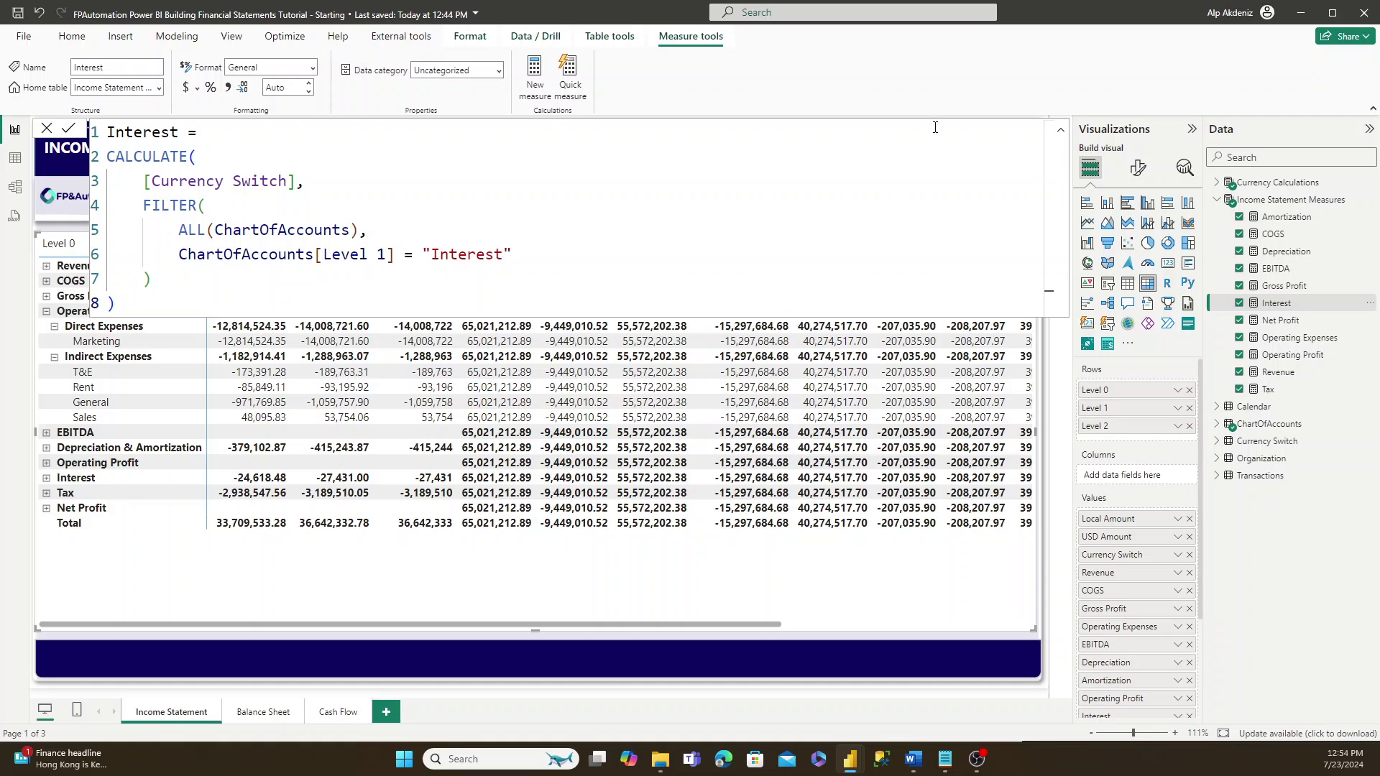
left_click(1059, 133)
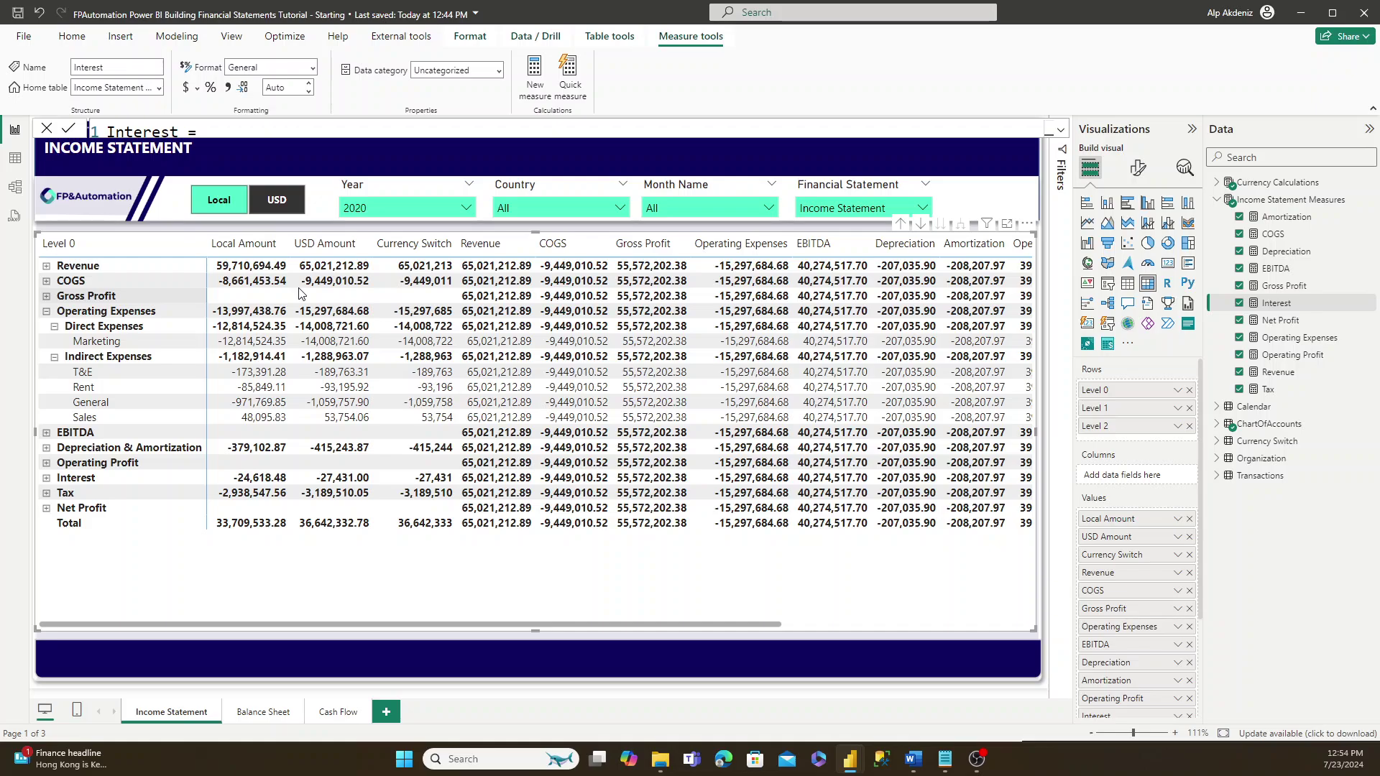
left_click(1276, 268)
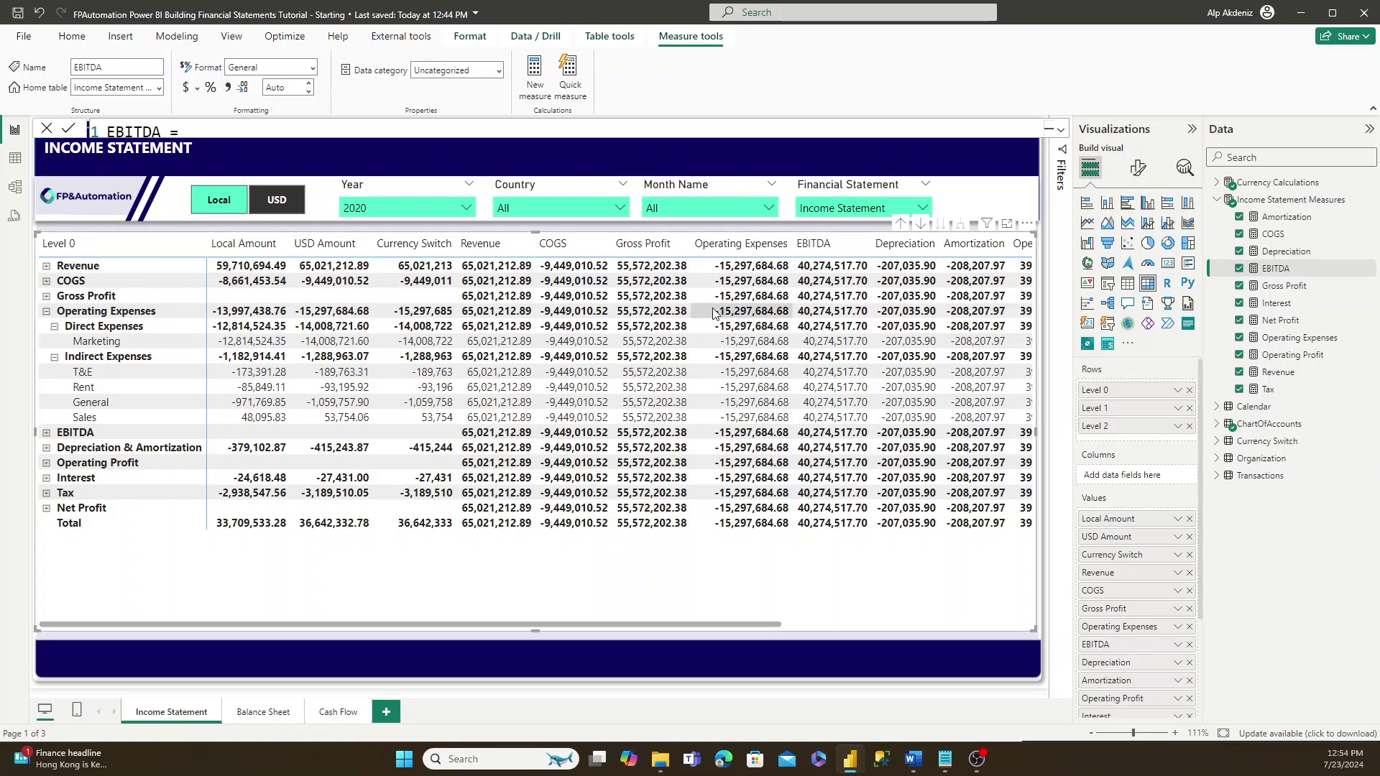
left_click(1285, 251)
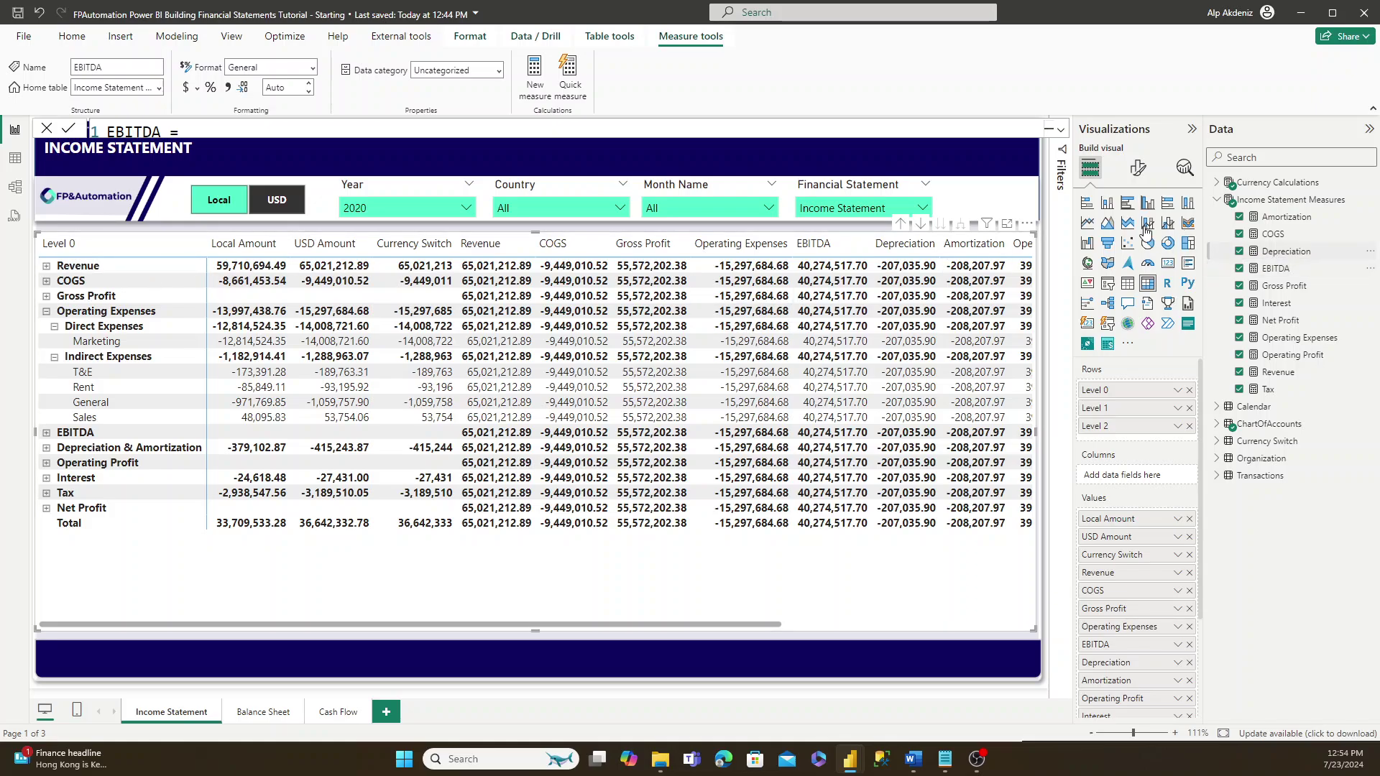
- Write a new measure Actuals that uses SWITCH on ChartOfAccounts[Level 0] to return Gross Profit, EBITDA, Operating Profit or Net Profit, otherwise Currency Switch
left_click(535, 87)
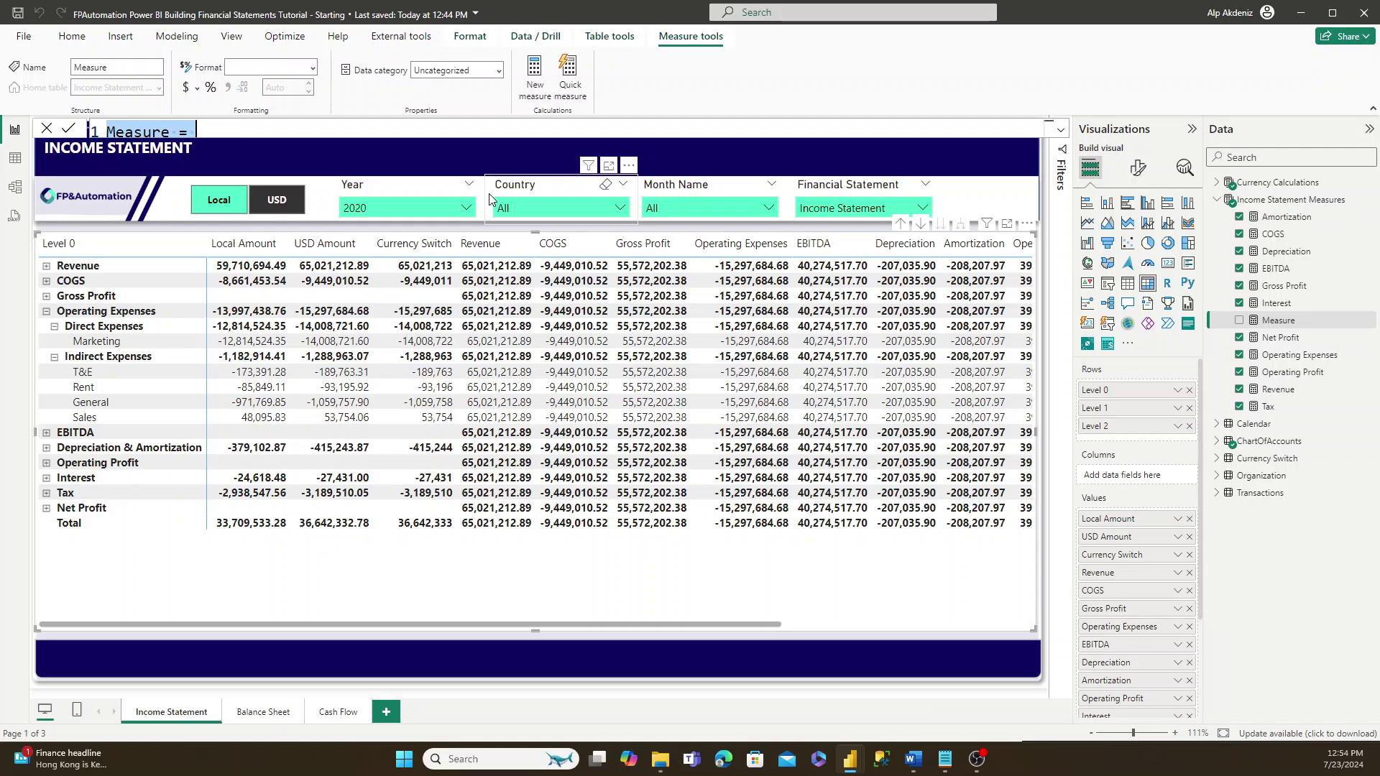
type("Actuals = VAR Level0 = SELECTEDVALUE(ChartOfAccounts[Level 0]) RETURN SWITCH( TRUE(),     Level0 = \"Gross Profit\", [Gross Profit],     Level0 = \"EBITDA\", [EBITDA],     Level0 = \"Operating Profit\", [Operating Profit],     Level0 = \"Net Profit\", [Net Profit],     [Currency Switch] )")
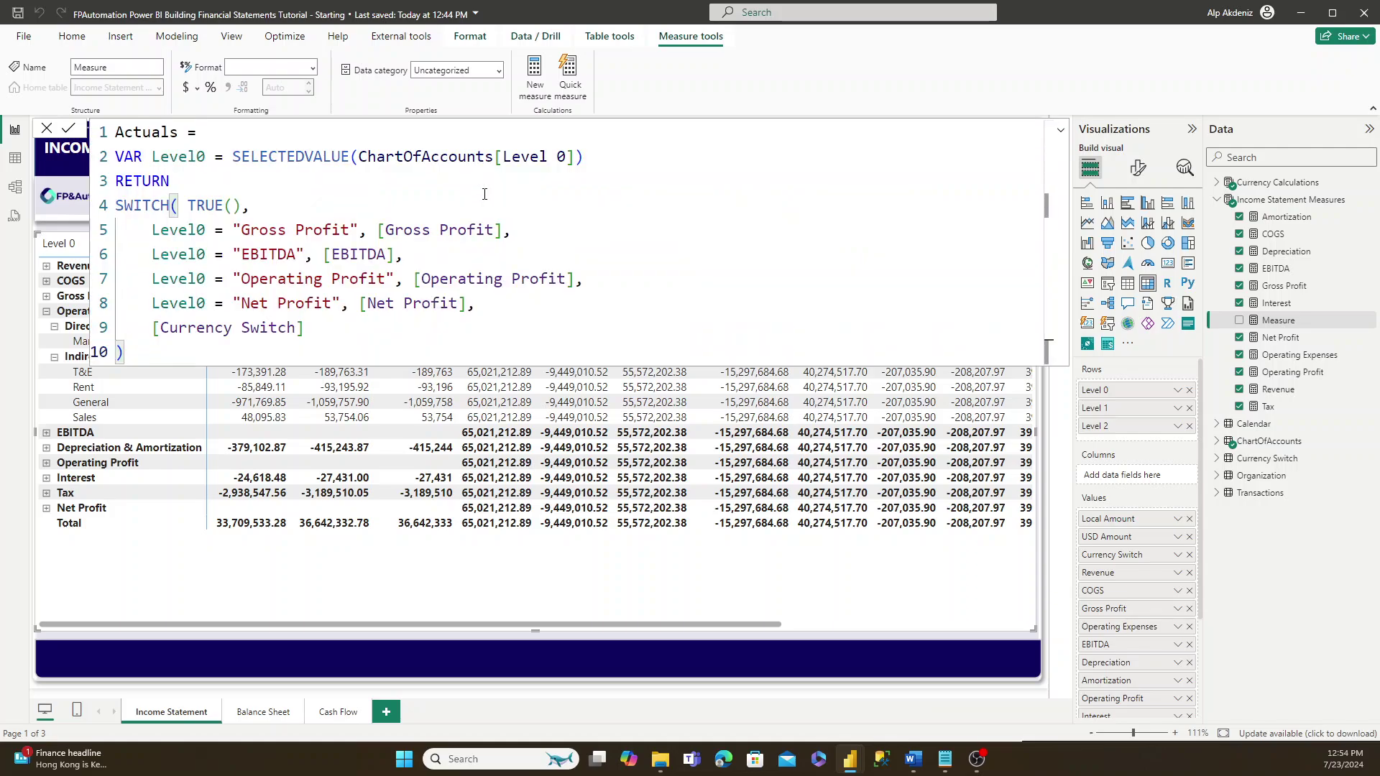
key("ctrl+Home")
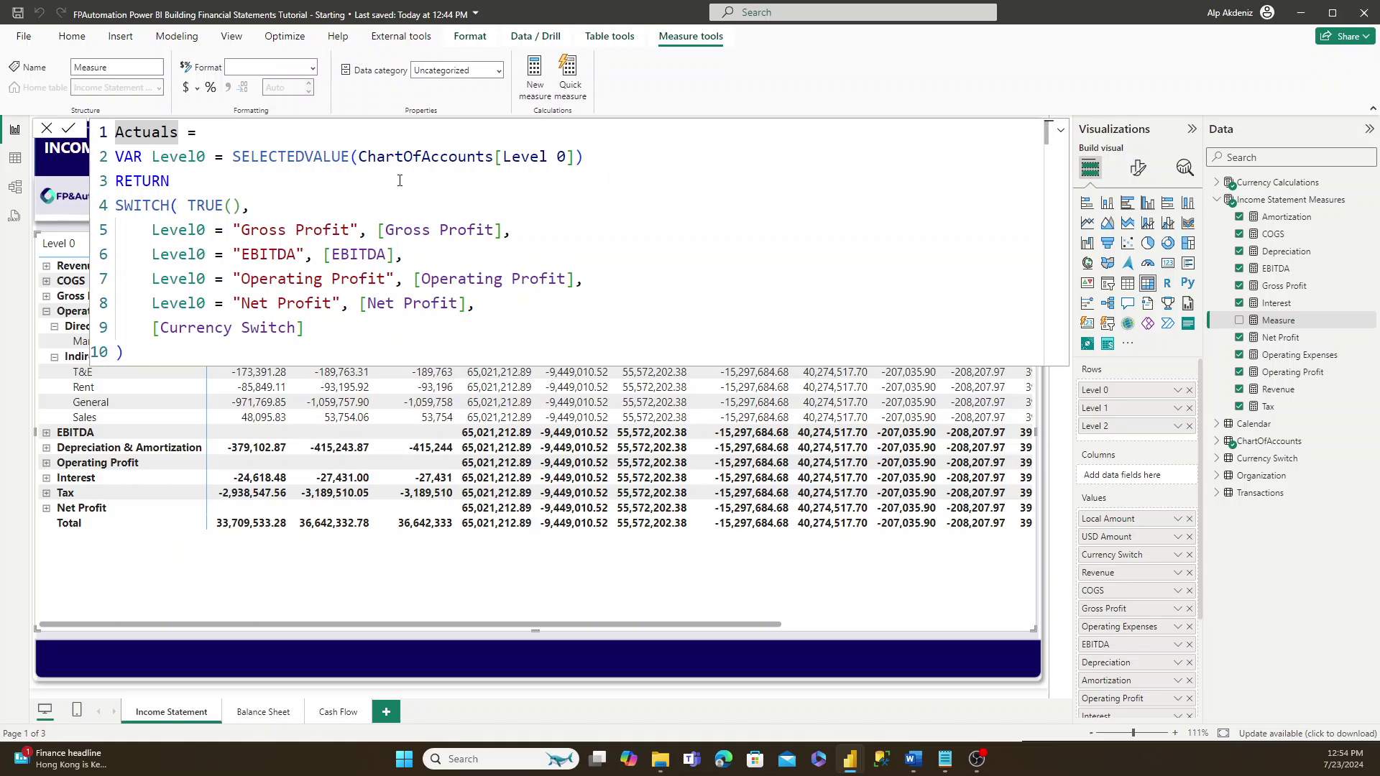
left_click(286, 157)
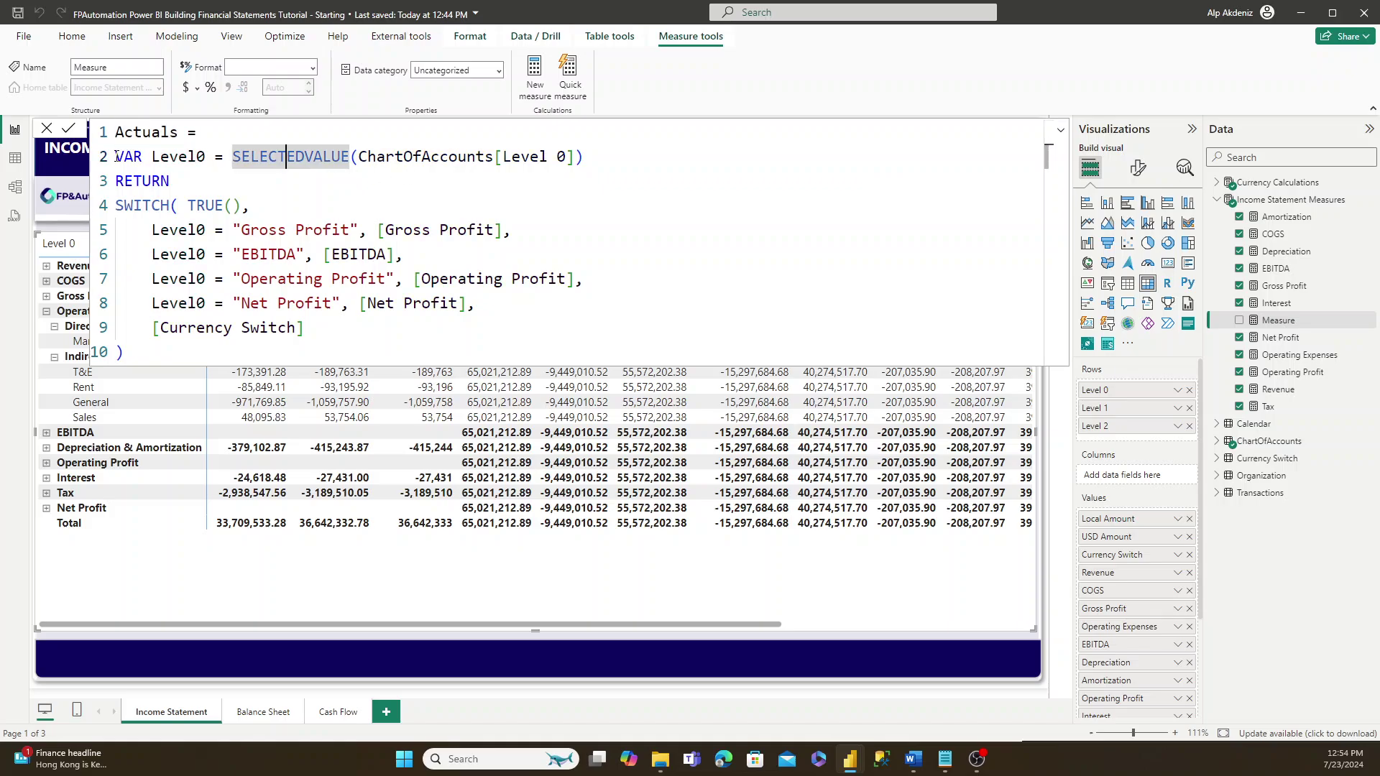
left_click(151, 160)
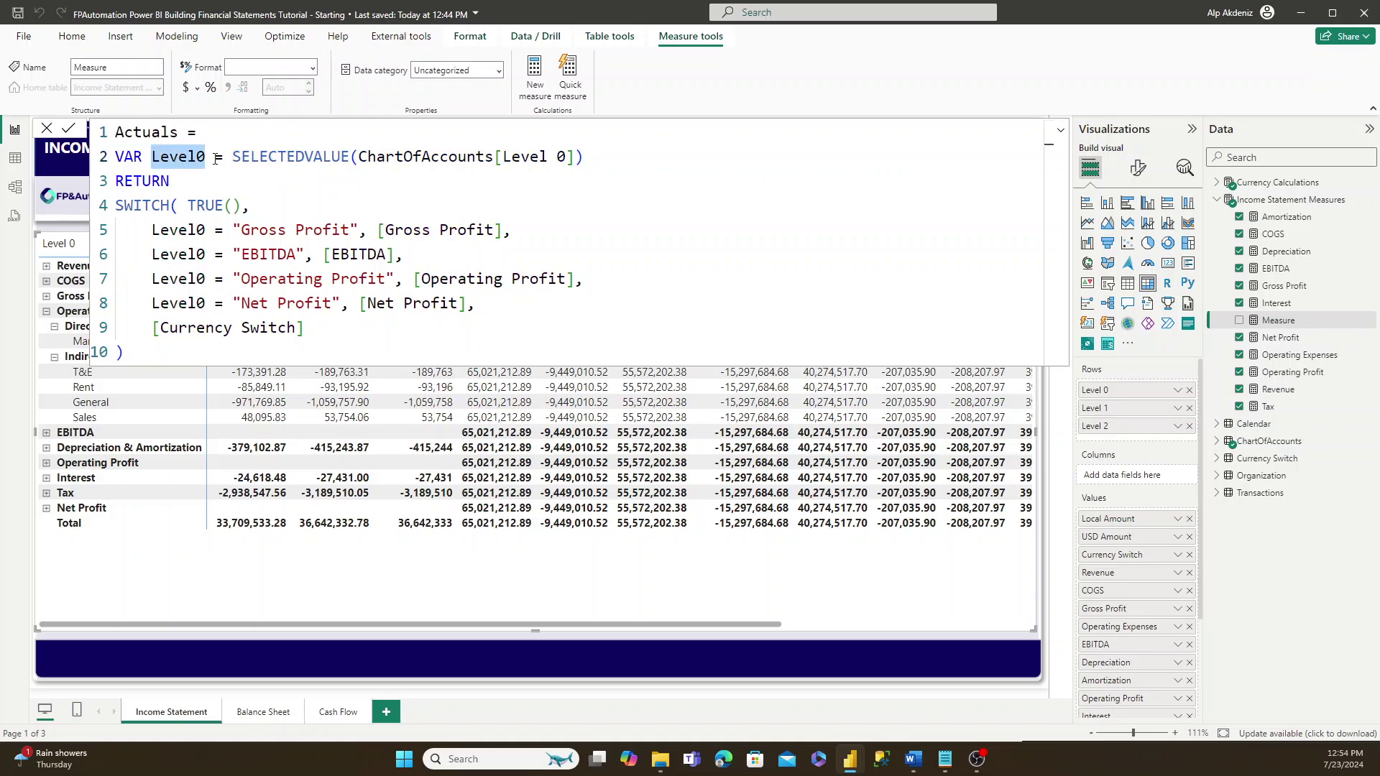
left_click_drag(232, 156, 591, 161)
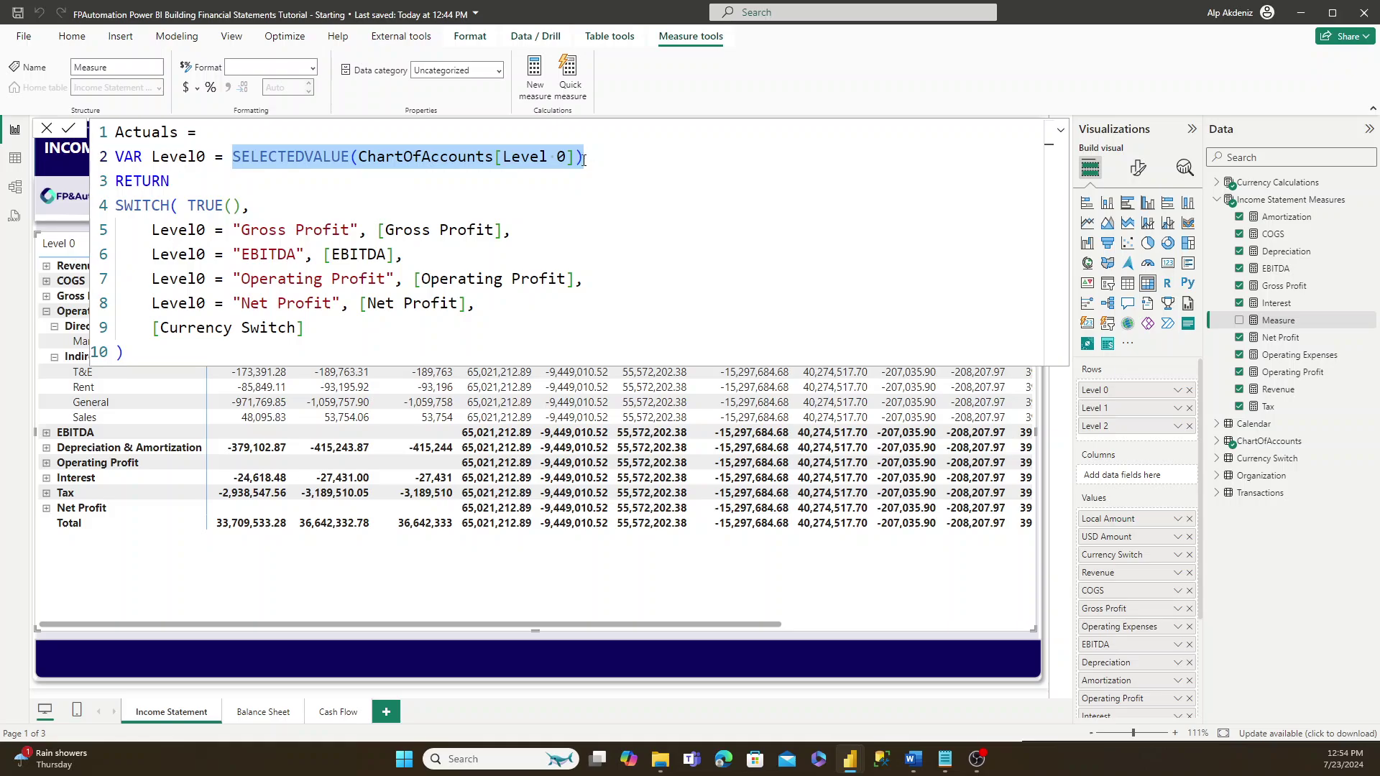
left_click(365, 152)
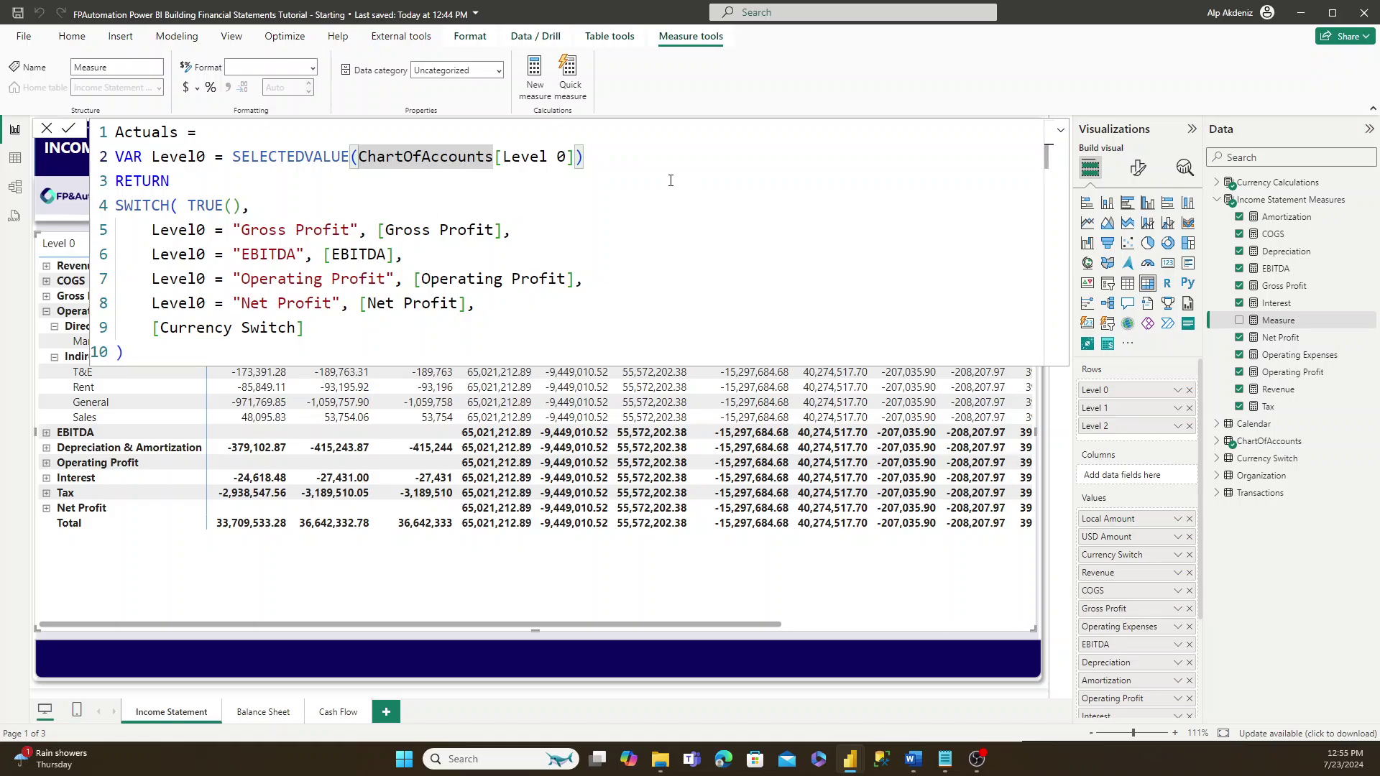
- Comment out the whole SWITCH block in the Actuals formula with /* and */
left_click(117, 206)
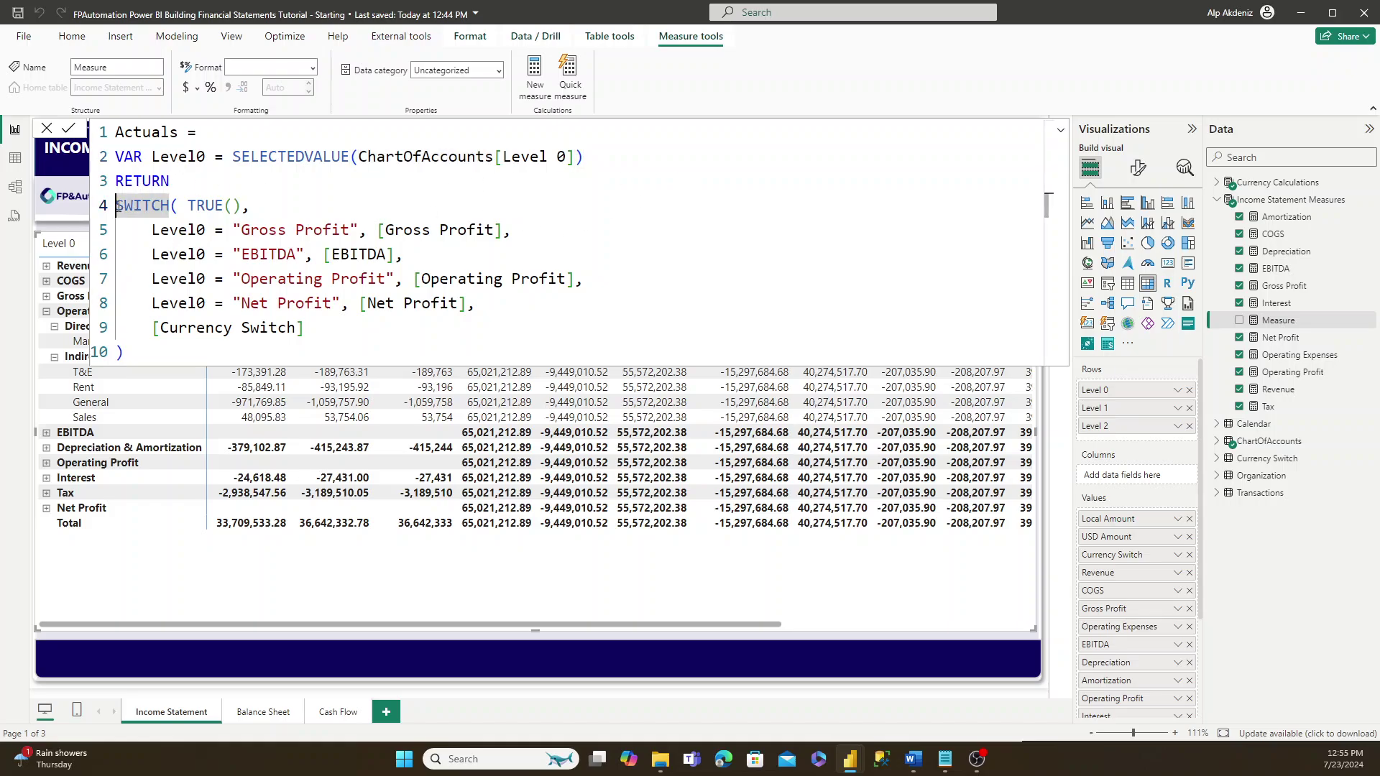
type("/*")
key("Down")
key("Down")
key("Down")
key("Down")
key("Down")
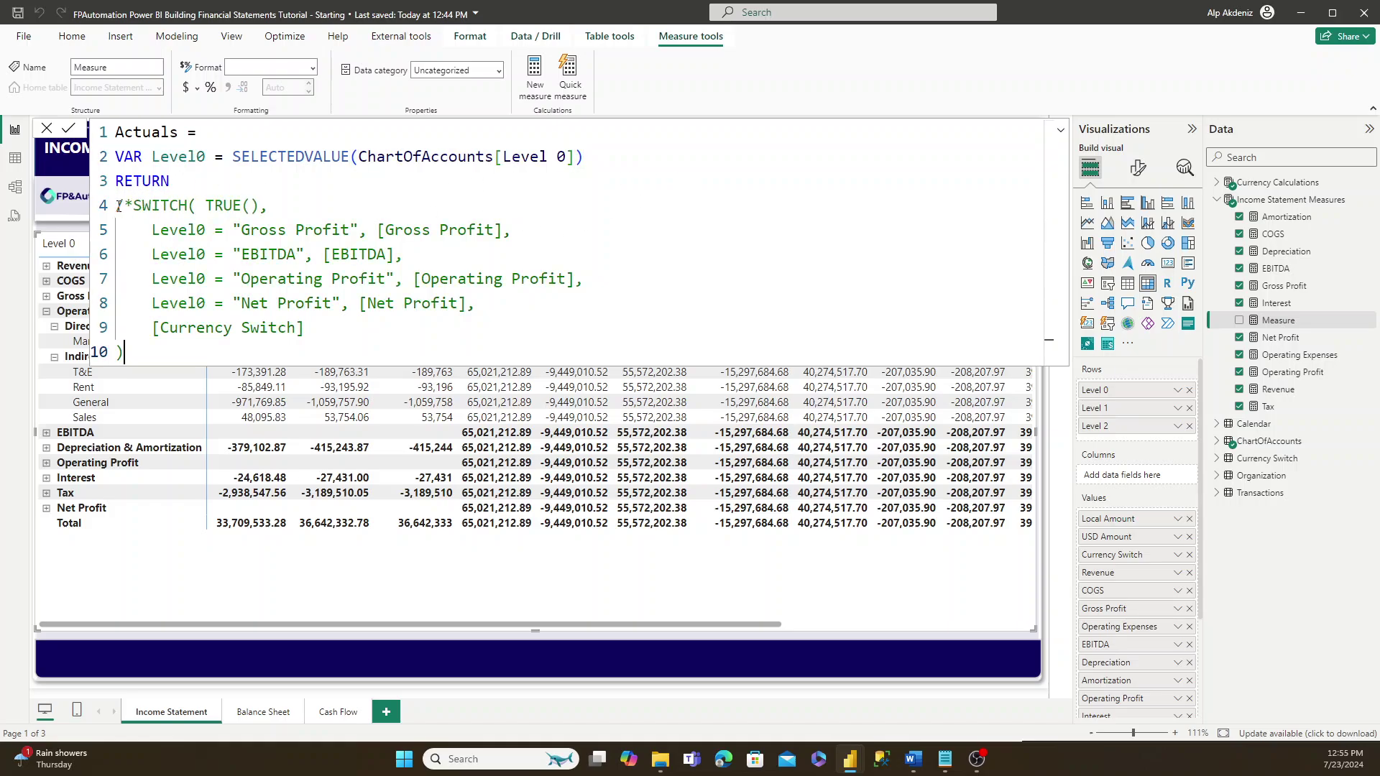
type("*/")
- Make the Actuals measure return the Level0 variable on a new line below RETURN, and commit the formula
key("Up")
key("Up")
key("Up")
key("Up")
key("Up")
key("Up")
key("Up")
key("Home")
key("shift+End")
key("End")
key("Return")
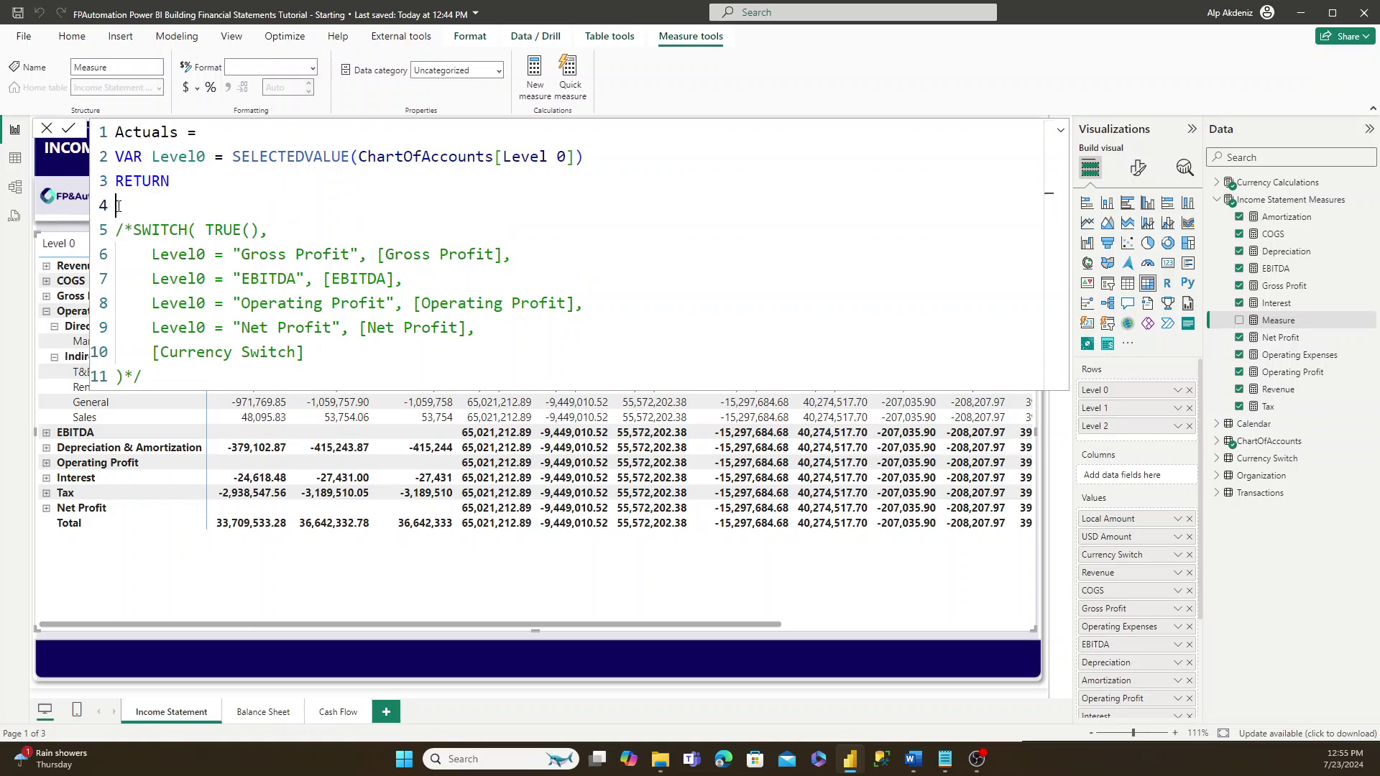
type("l")
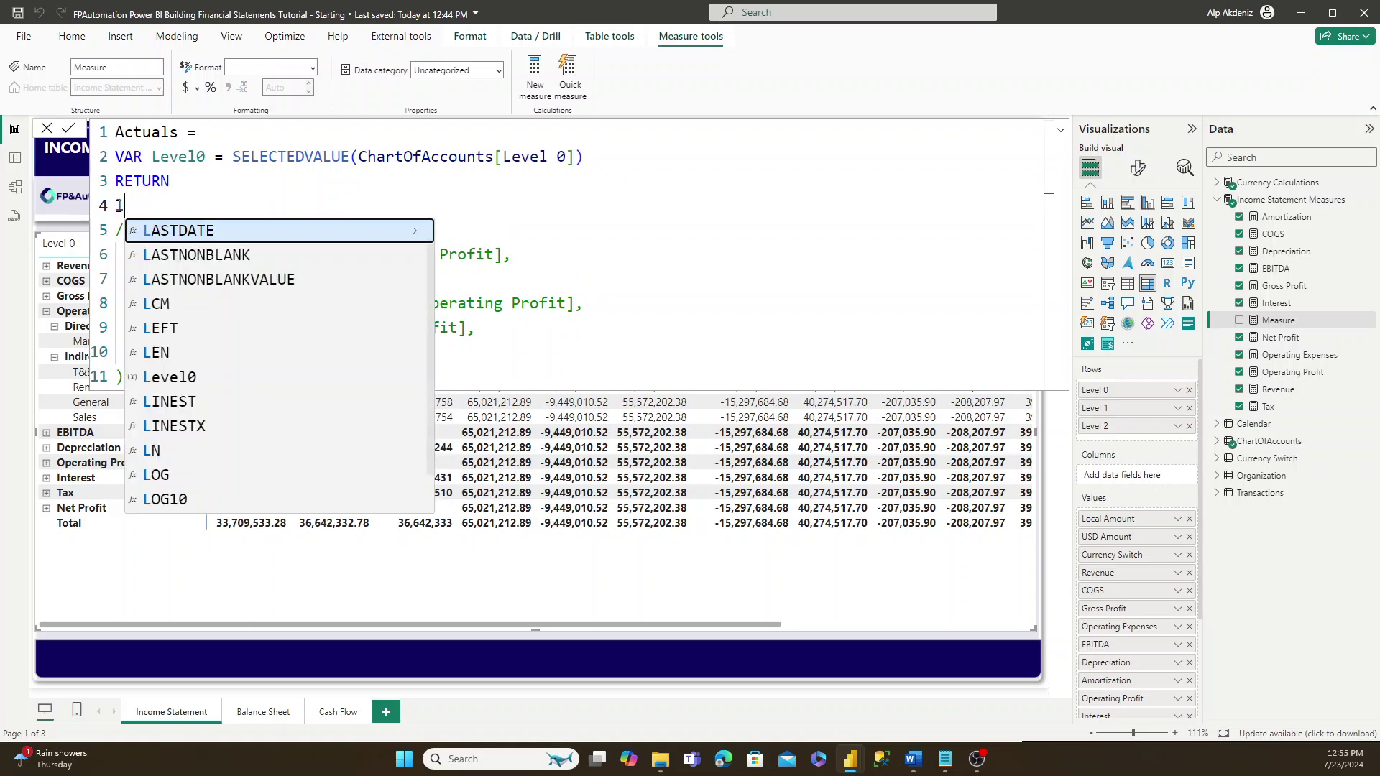
type("evel0")
key("Tab")
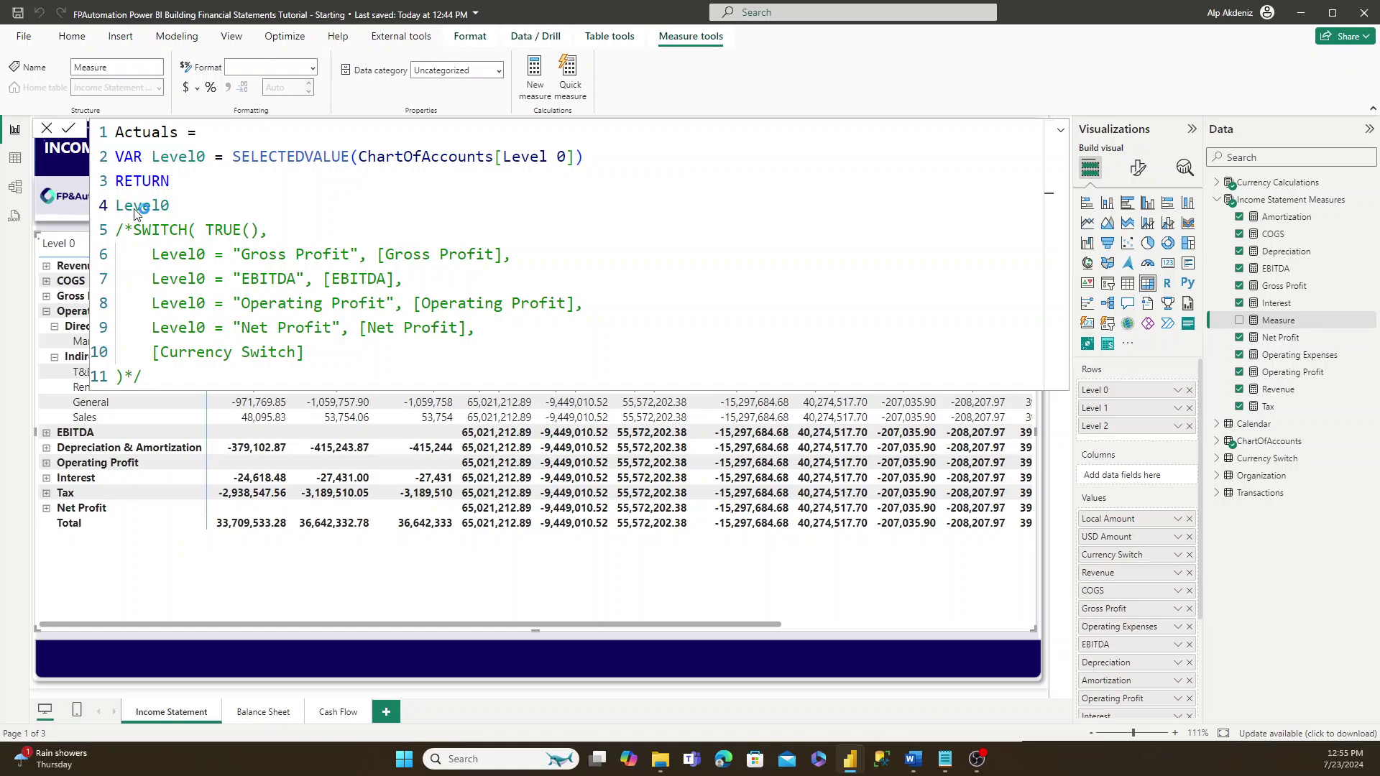
key("Return")
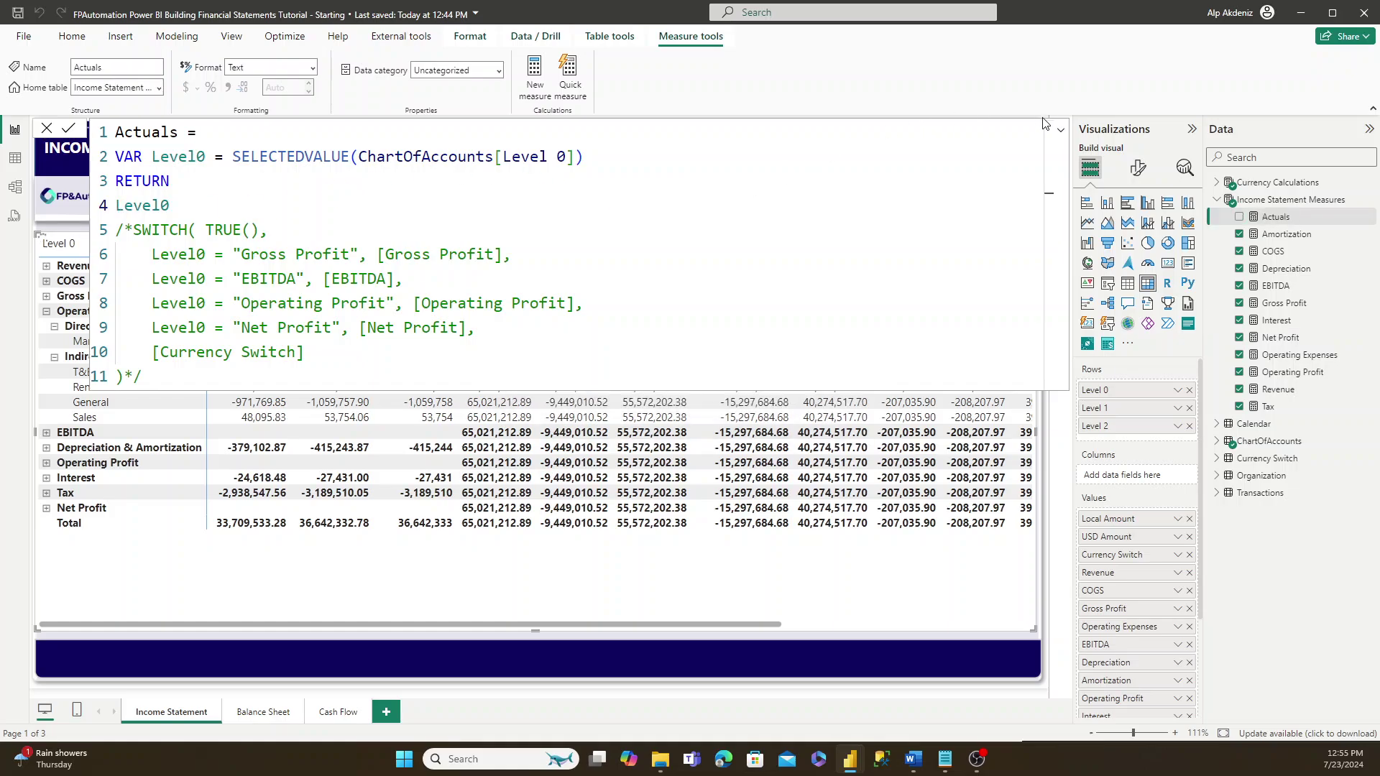
- Add Actuals as the first value of the income statement matrix, and compare its output with the measure's formula
left_click(1060, 131)
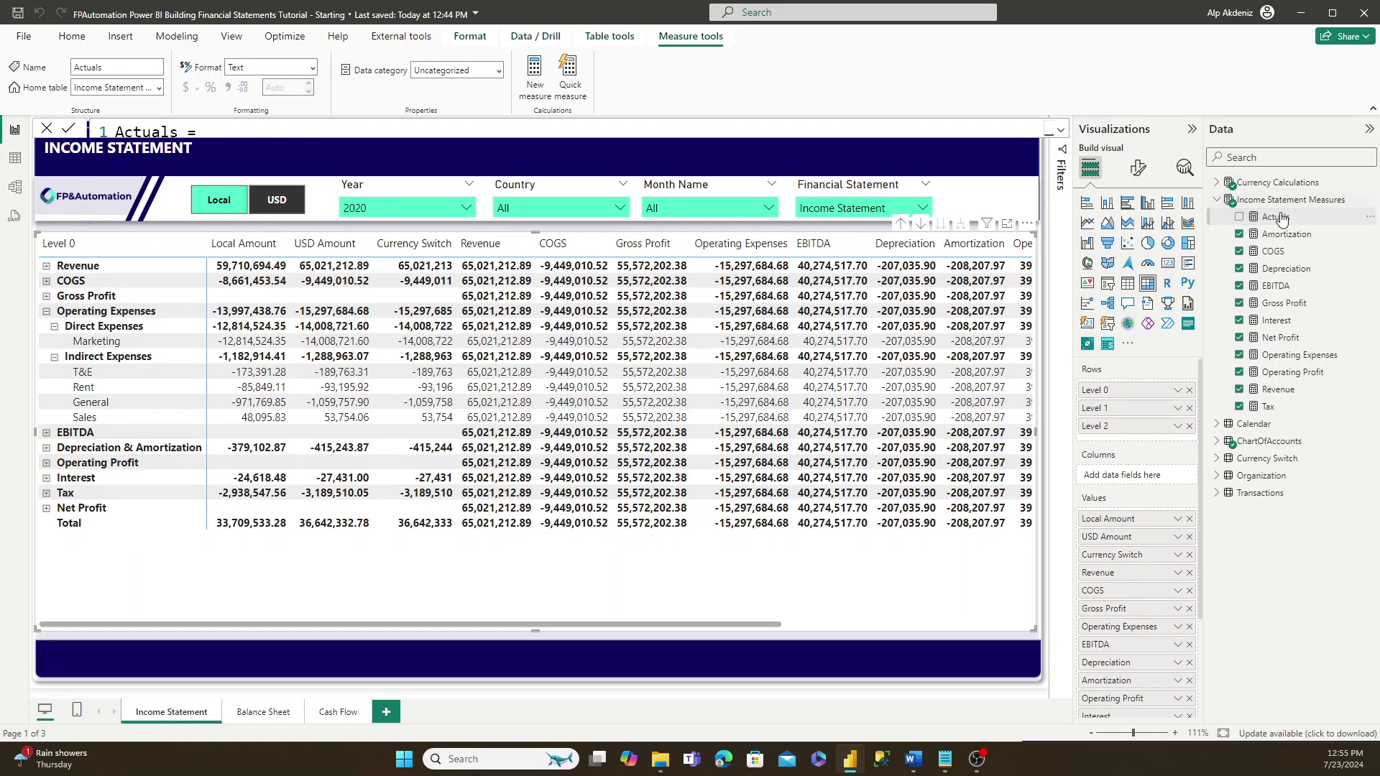
left_click_drag(1281, 218, 1150, 516)
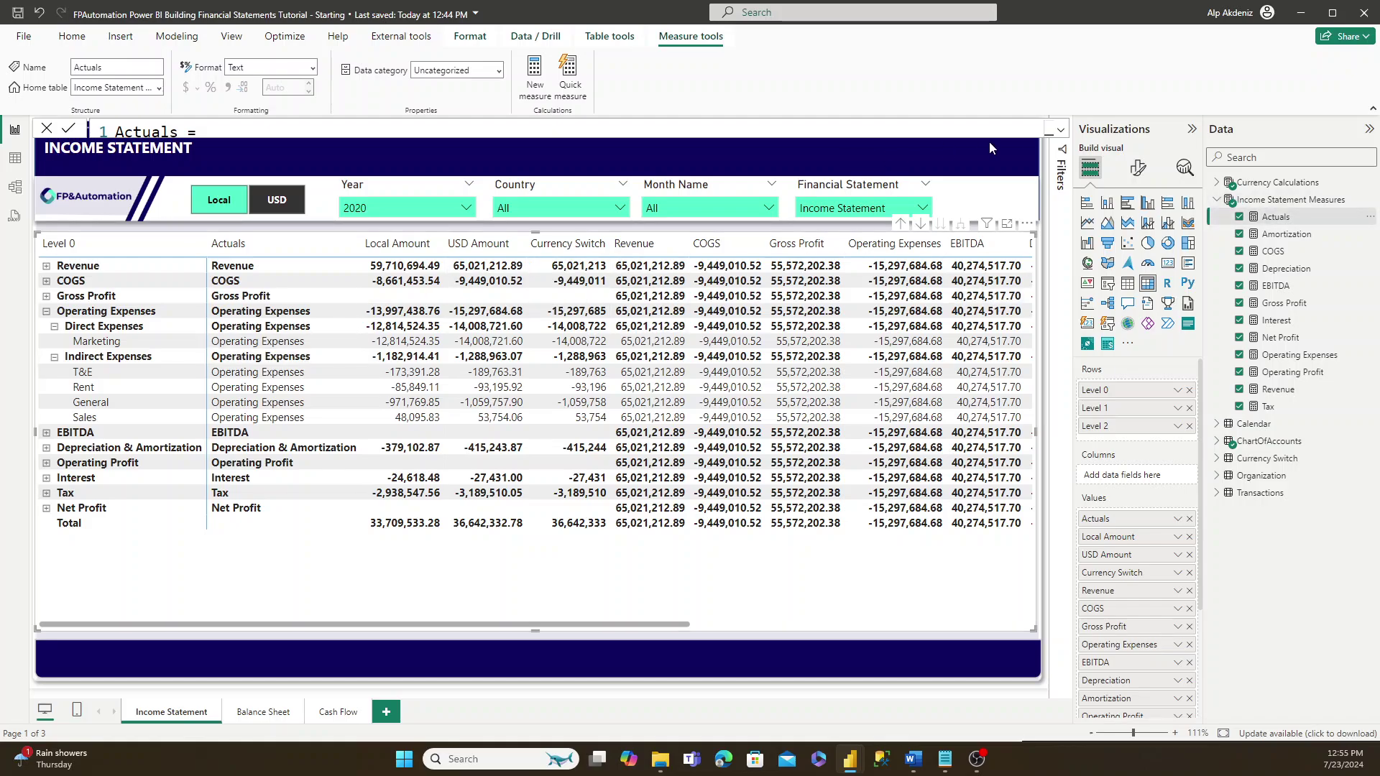
left_click(1061, 131)
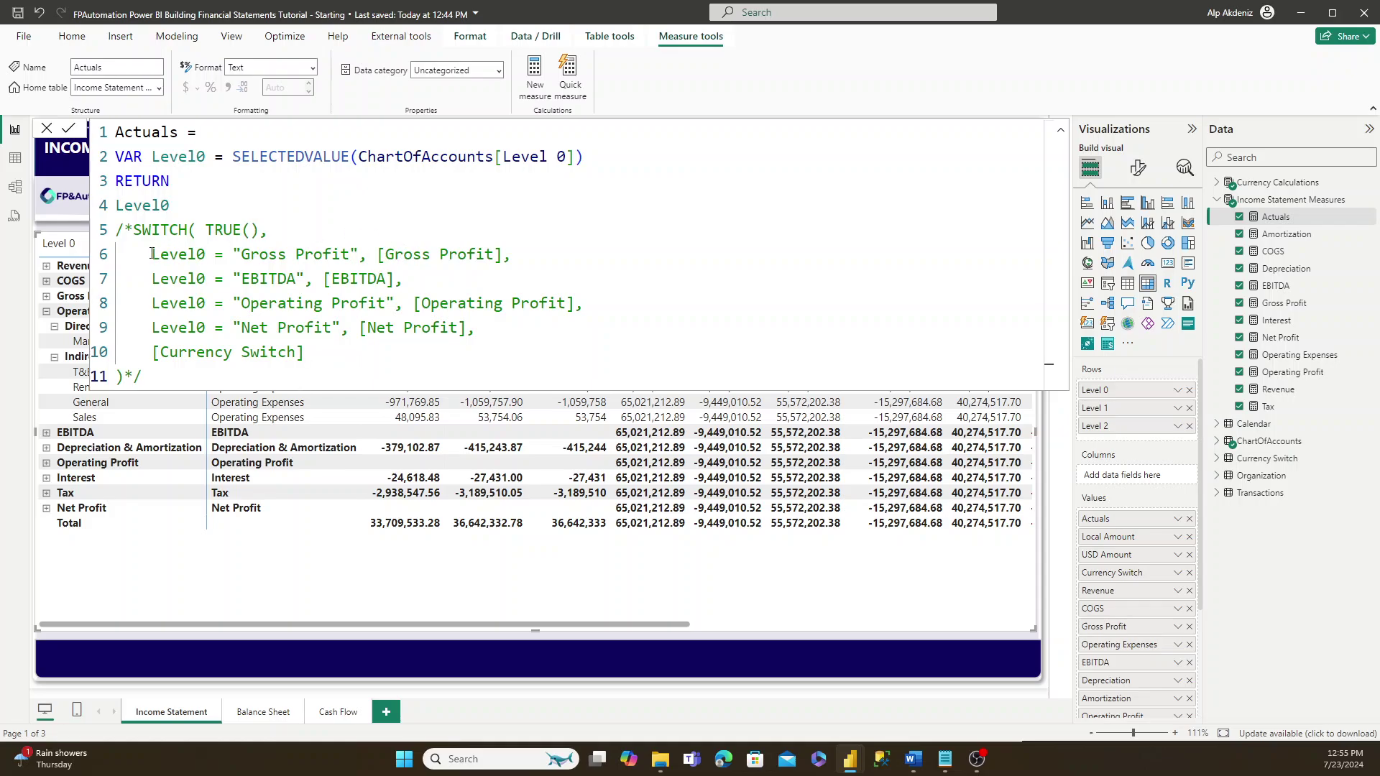
left_click(1061, 131)
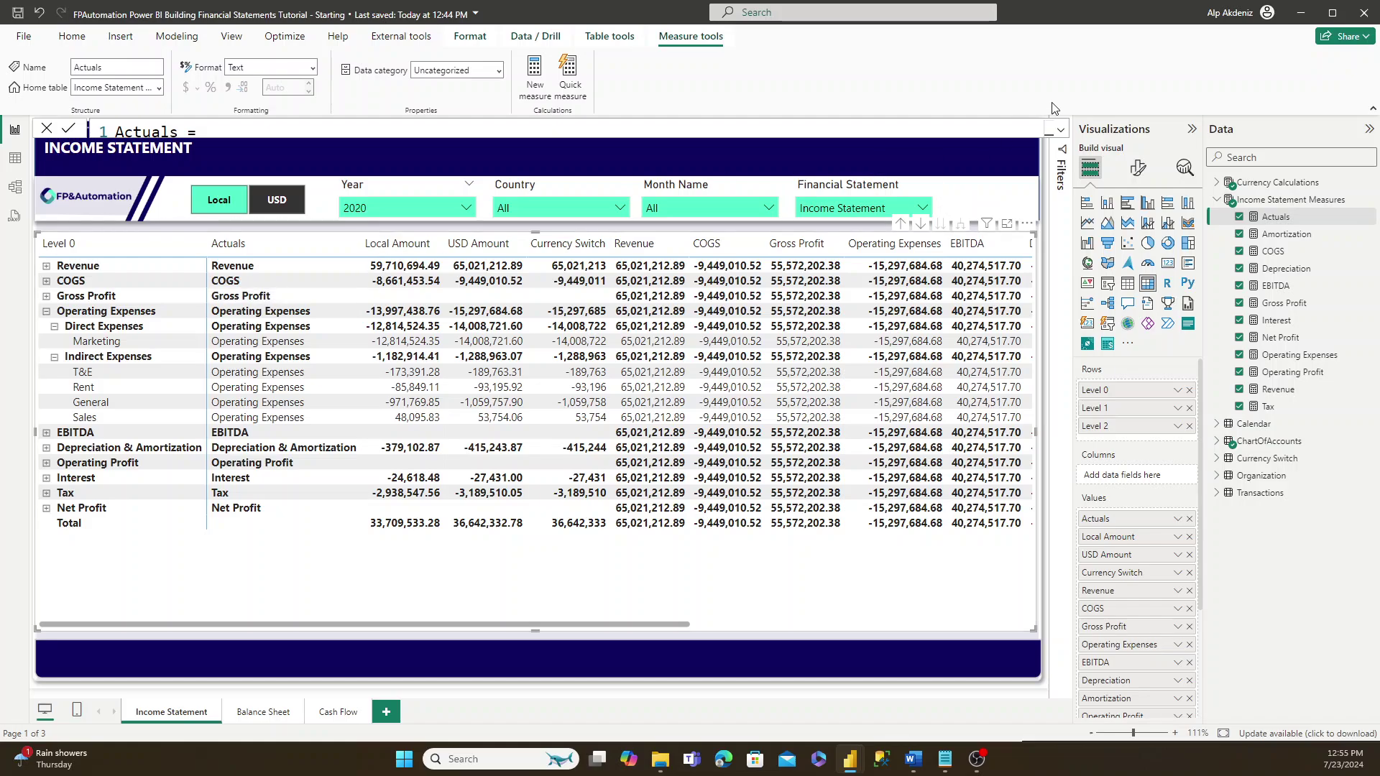
left_click(1061, 131)
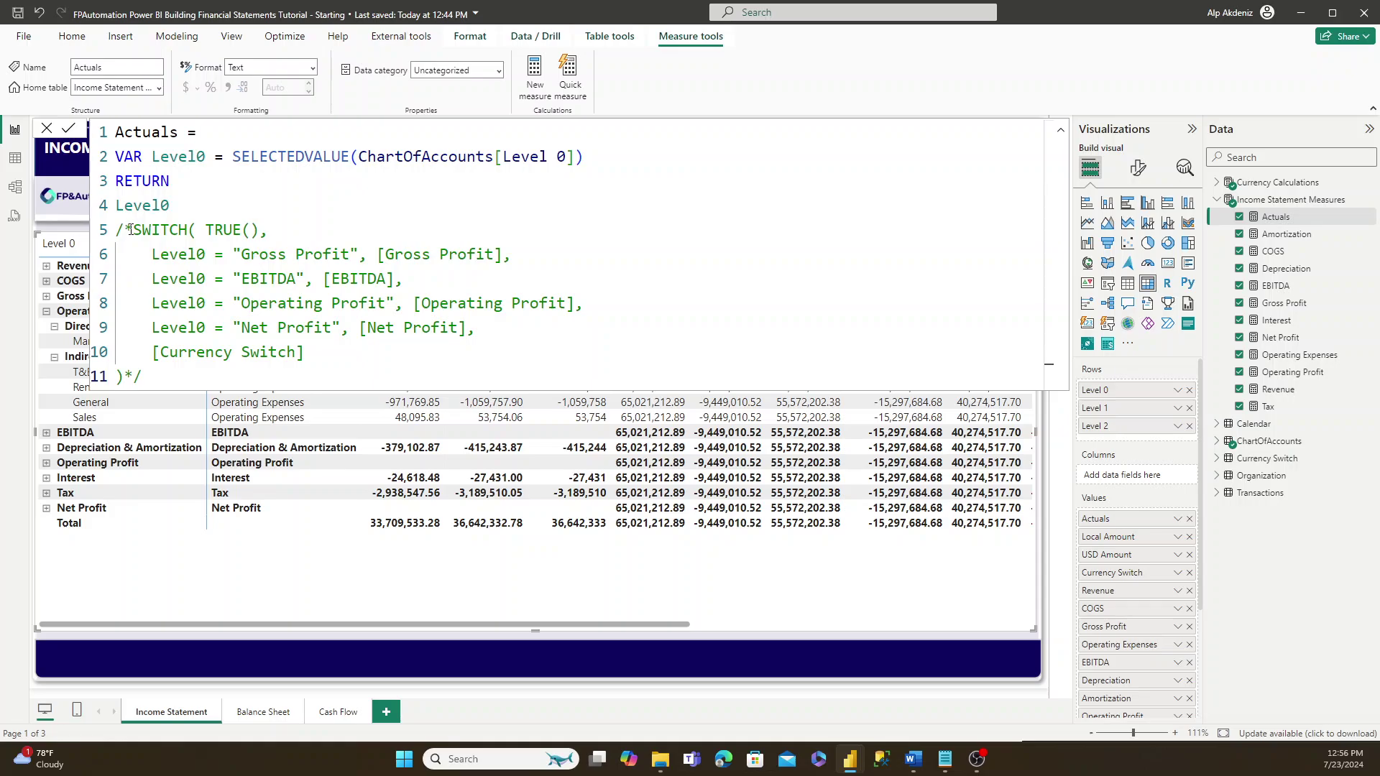
- Remove the Level0 return line and the comment markers so that the SWITCH block is active in Actuals
left_click_drag(131, 229, 117, 206)
key("Delete")
key("ctrl+End")
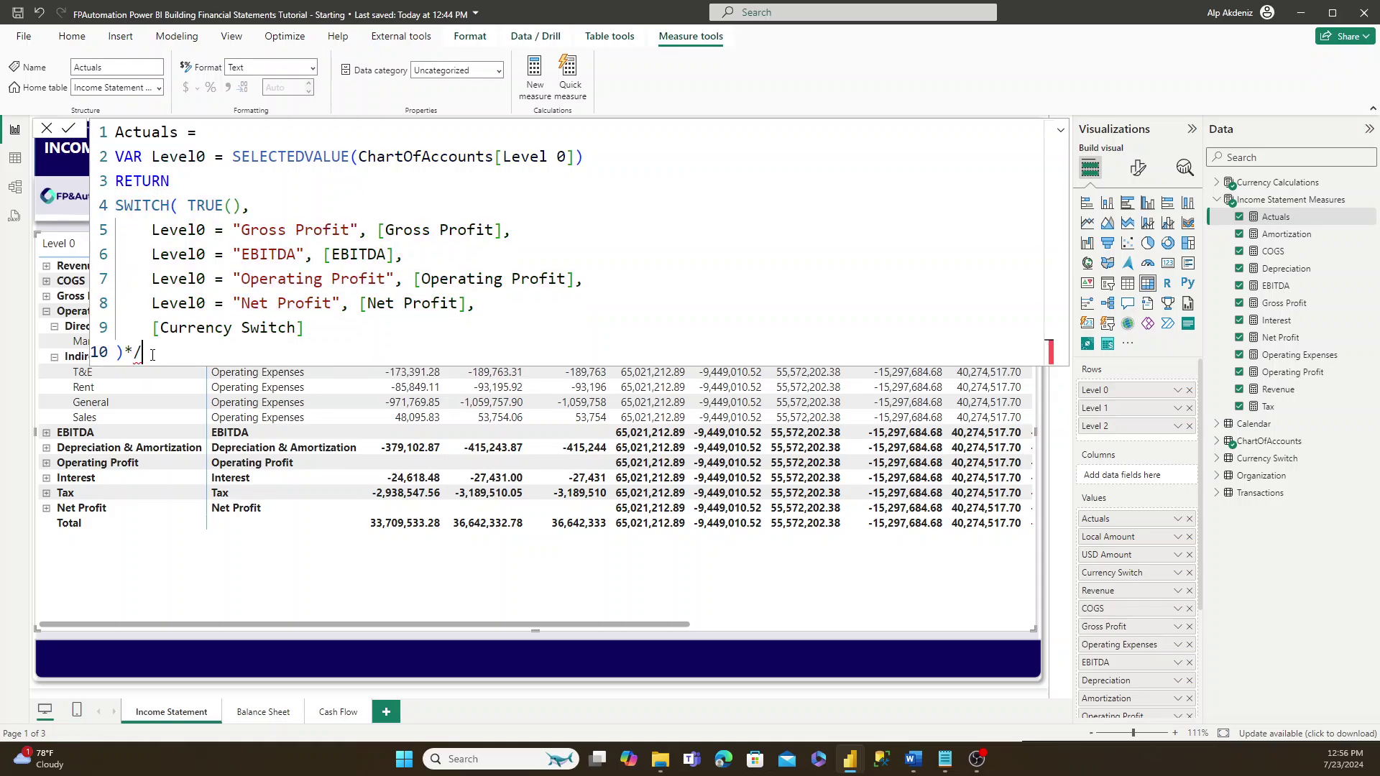
key("BackSpace")
key("BackSpace")
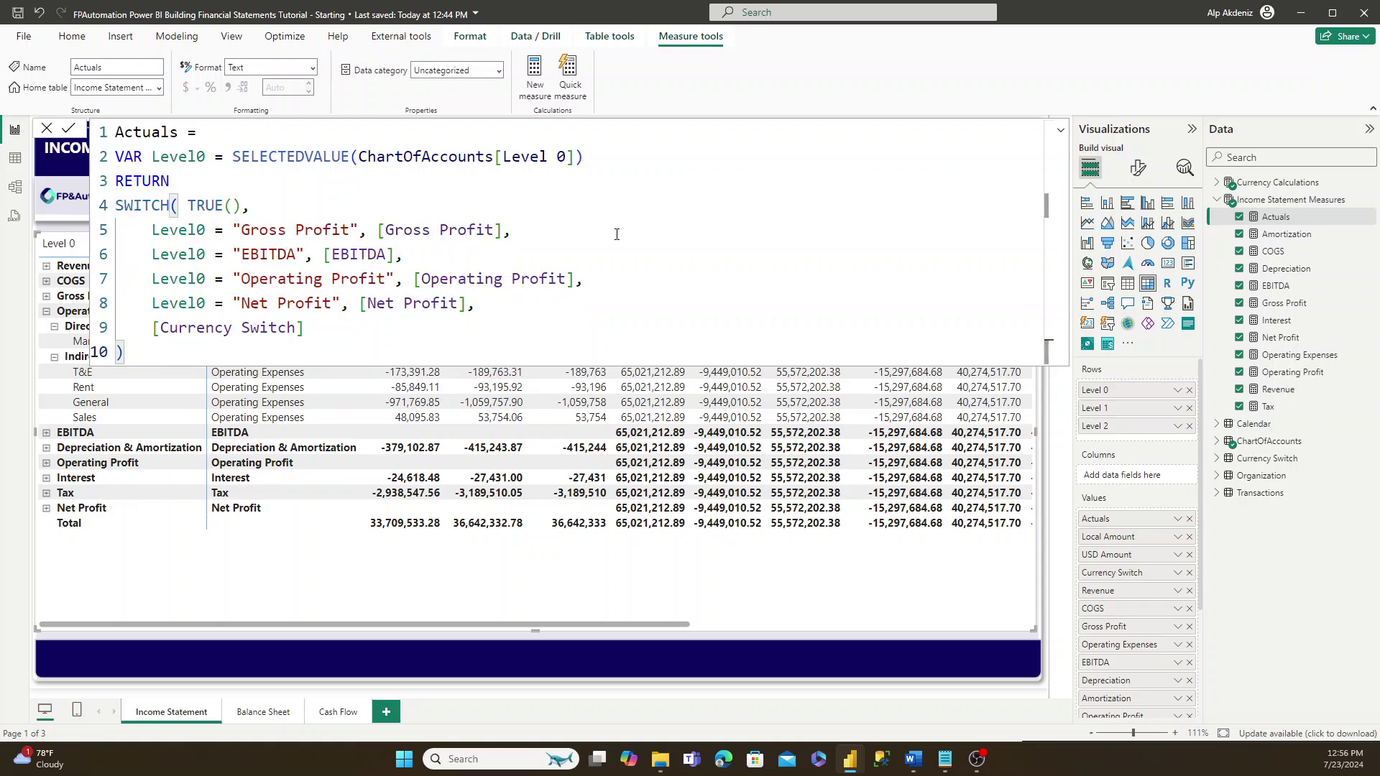
- Review the four profit conditions and the Currency Switch fallback in the Actuals formula against the matrix, and commit the measure
left_click(1060, 130)
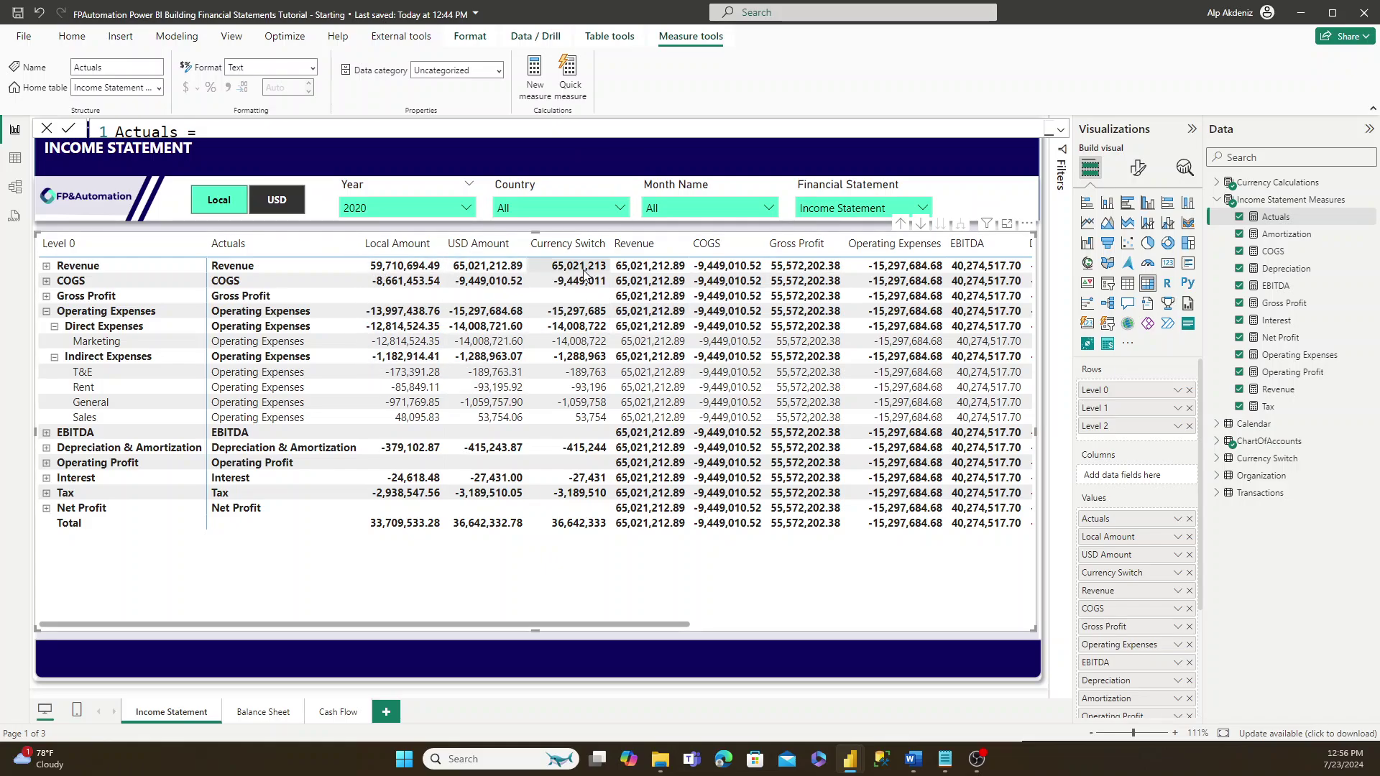
left_click(1060, 130)
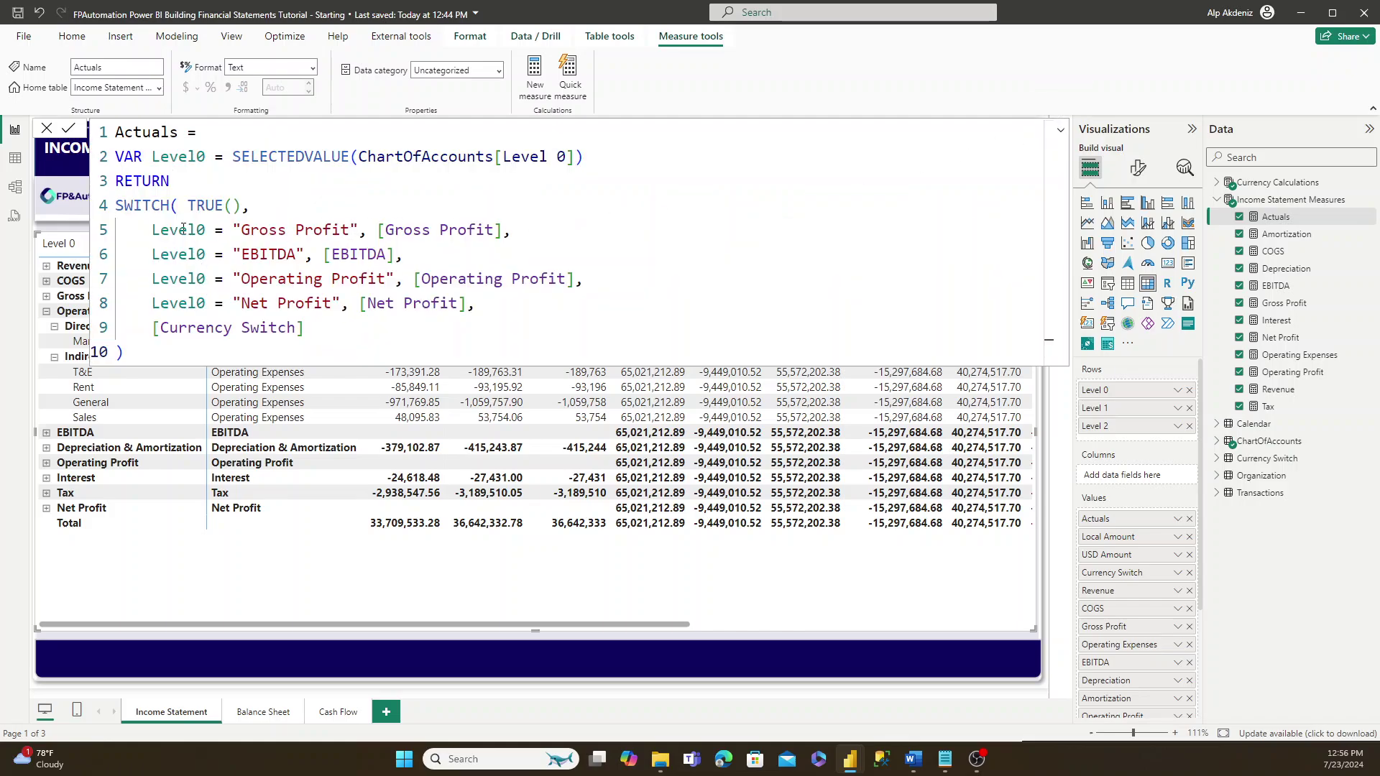
left_click_drag(153, 230, 475, 302)
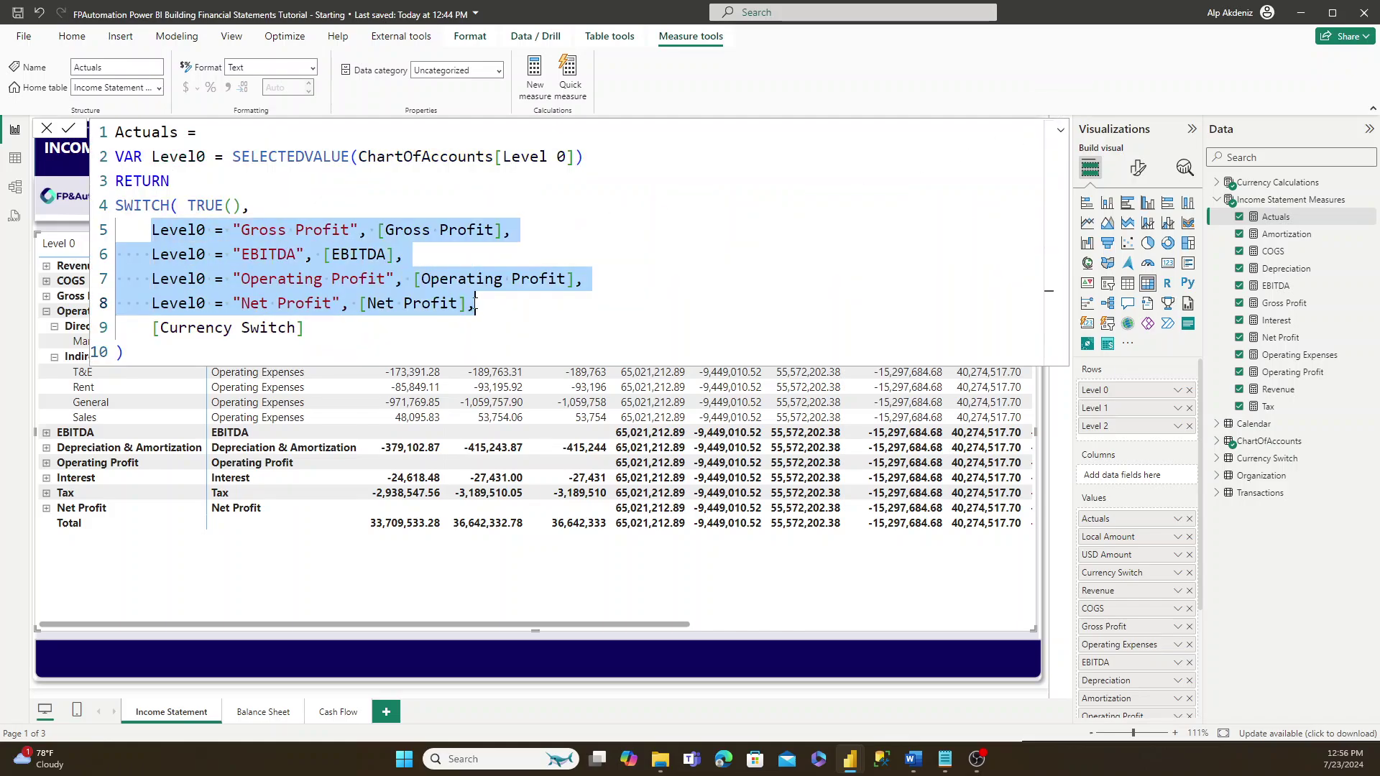
left_click(366, 328)
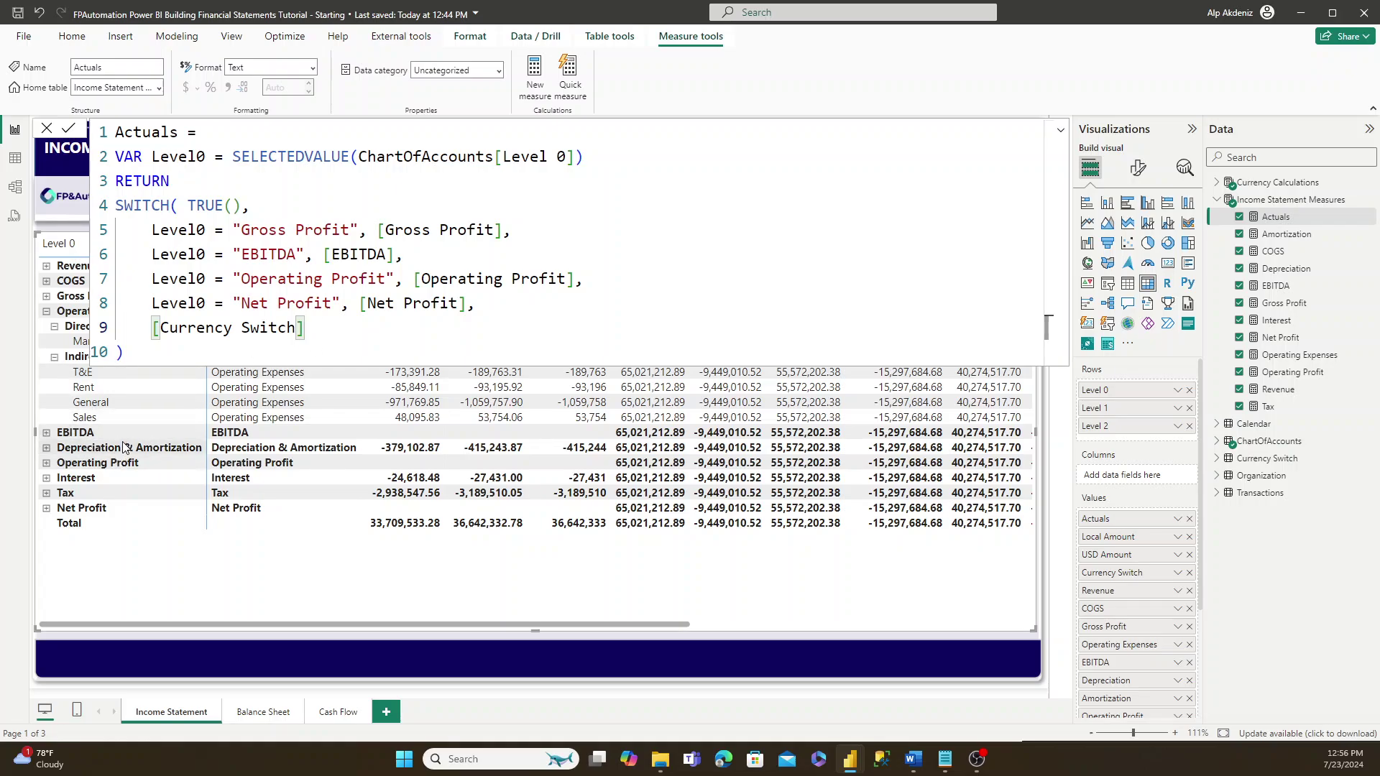
left_click_drag(302, 329, 153, 327)
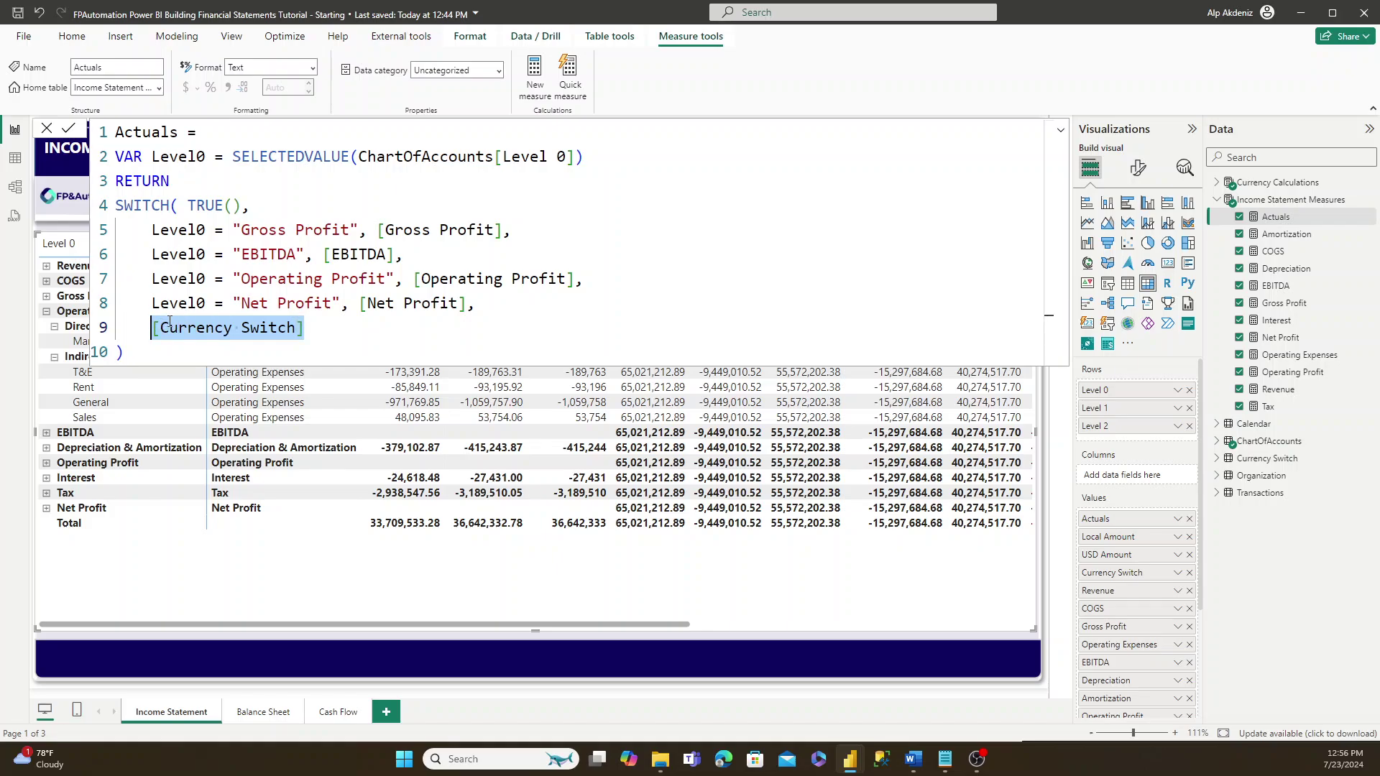
left_click(170, 322)
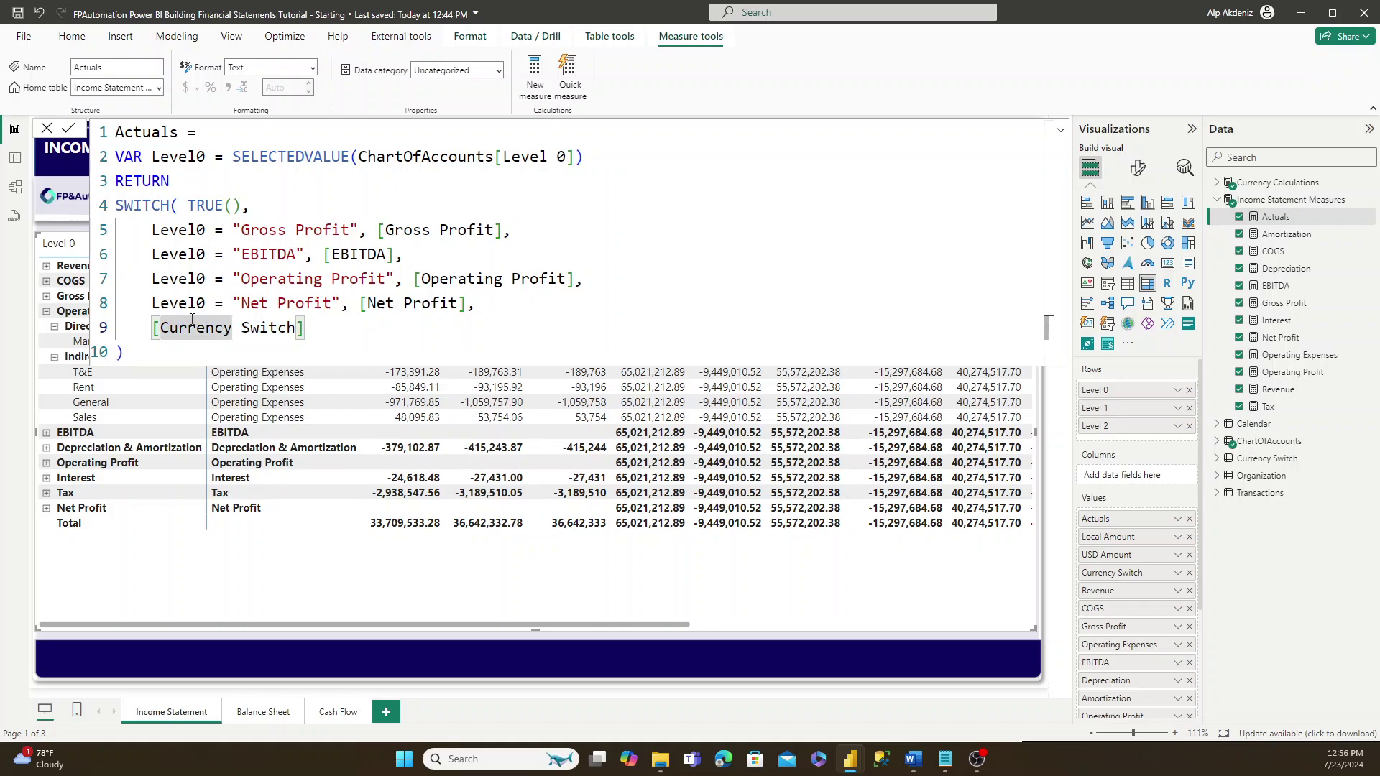
key("Return")
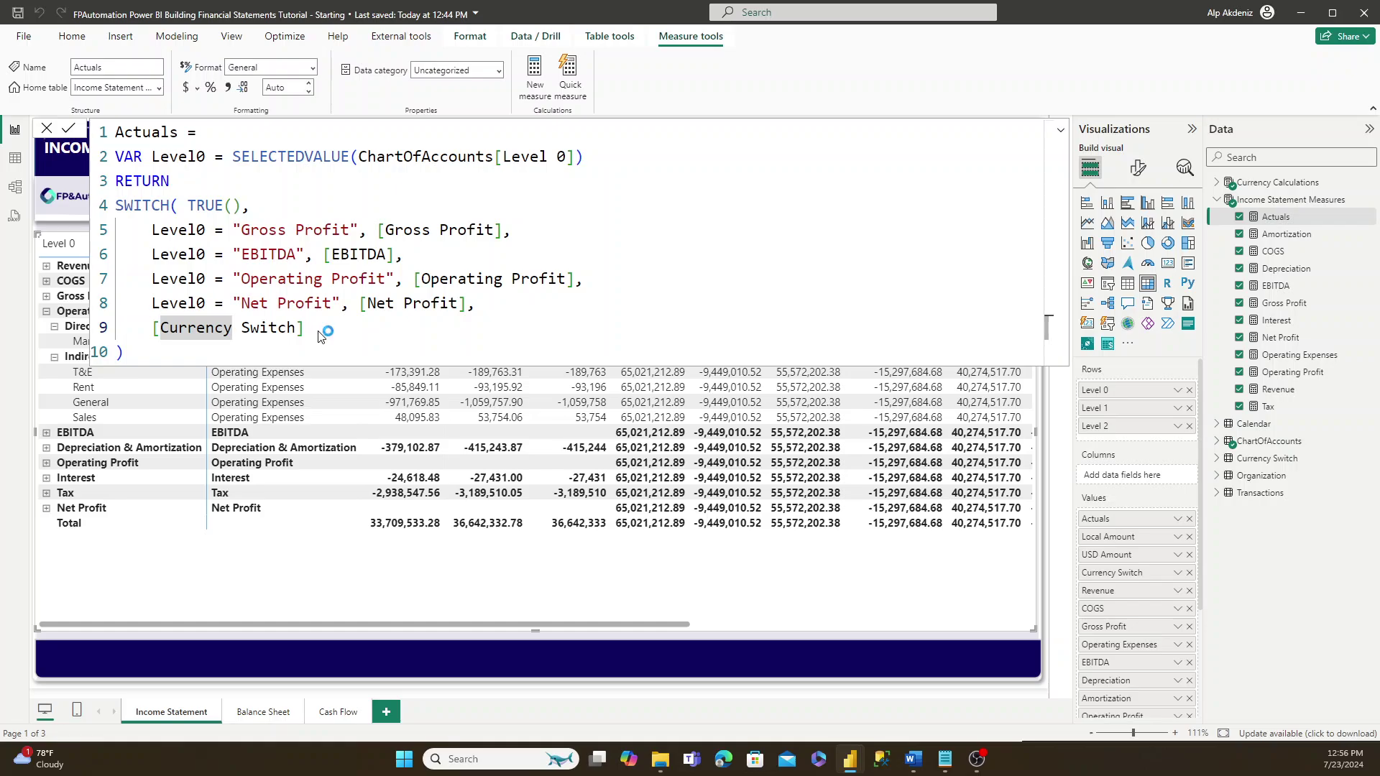
- Format the Actuals measure with a thousands separator and 0 decimal places
left_click(228, 88)
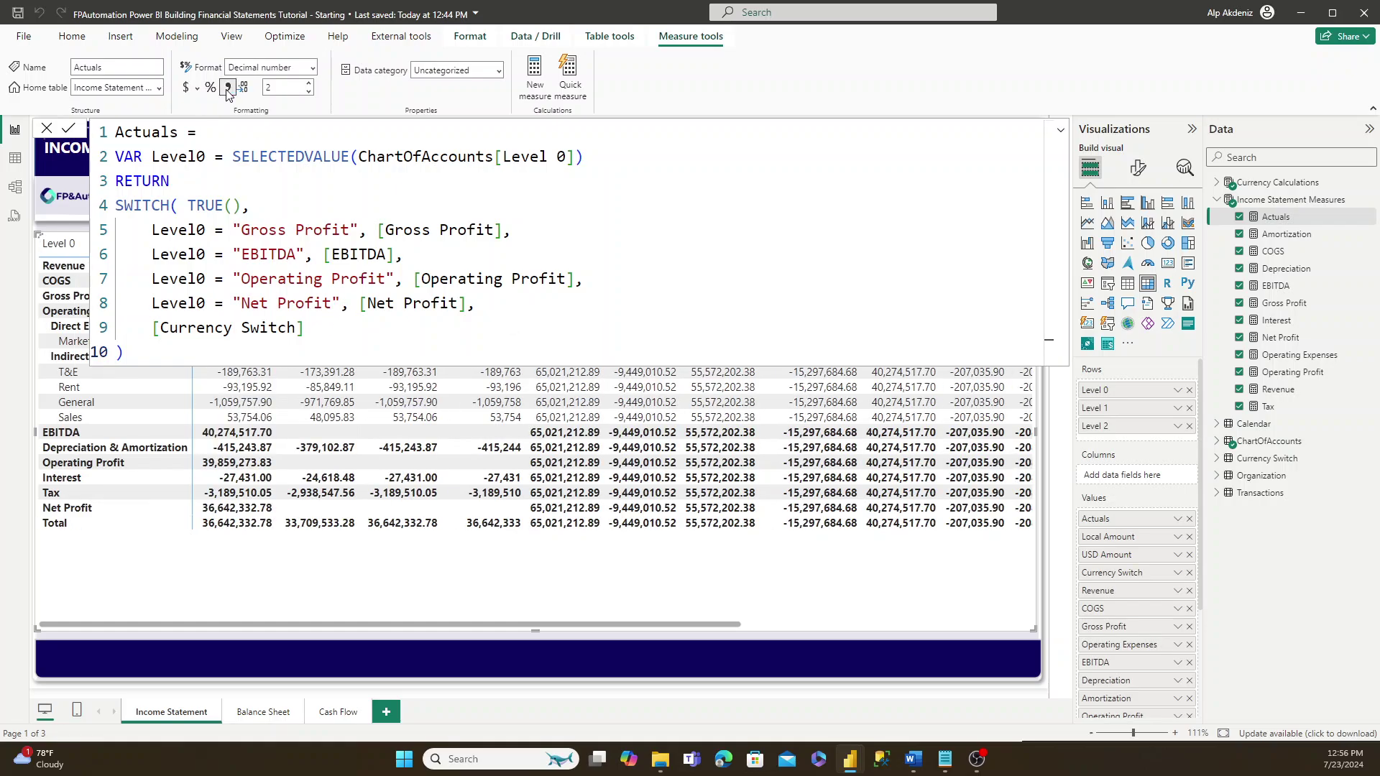
left_click(283, 84)
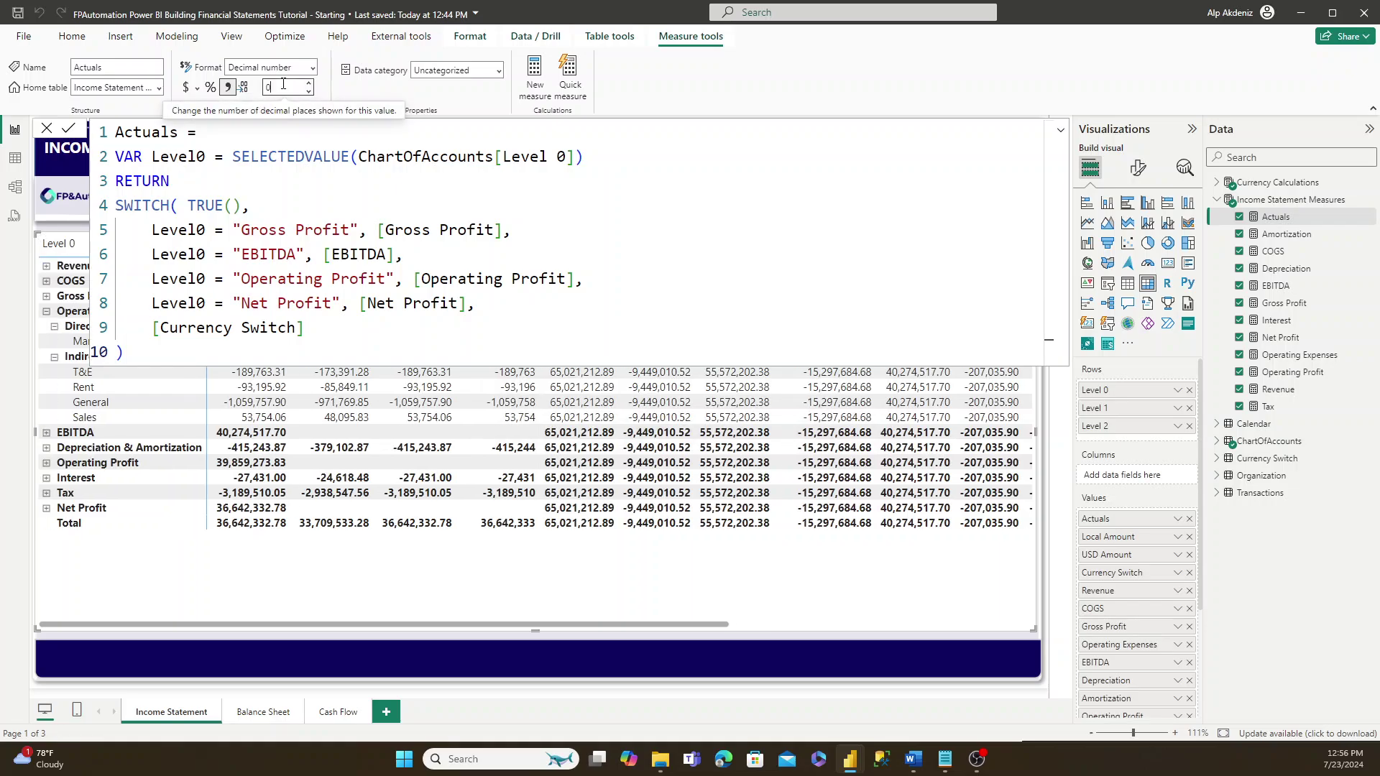
key("BackSpace")
type("0")
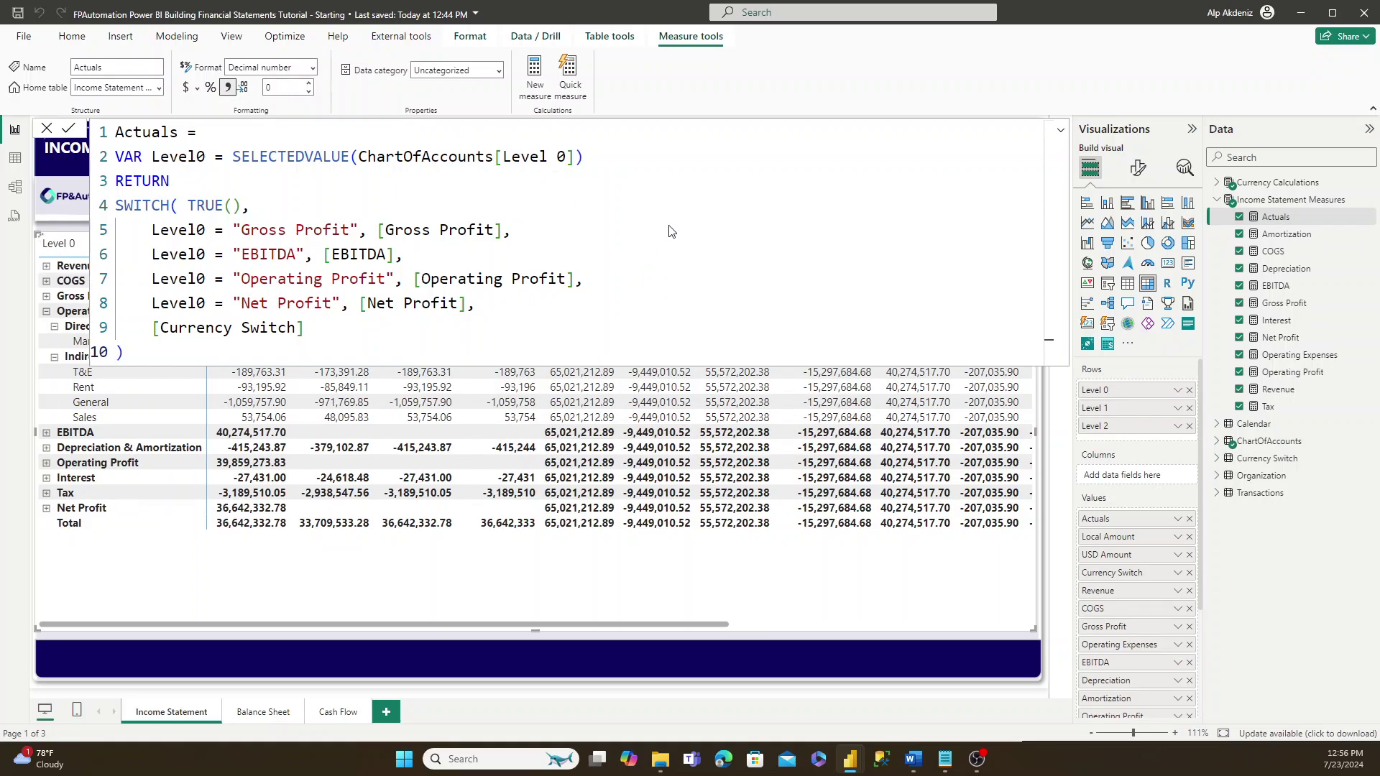
key("Return")
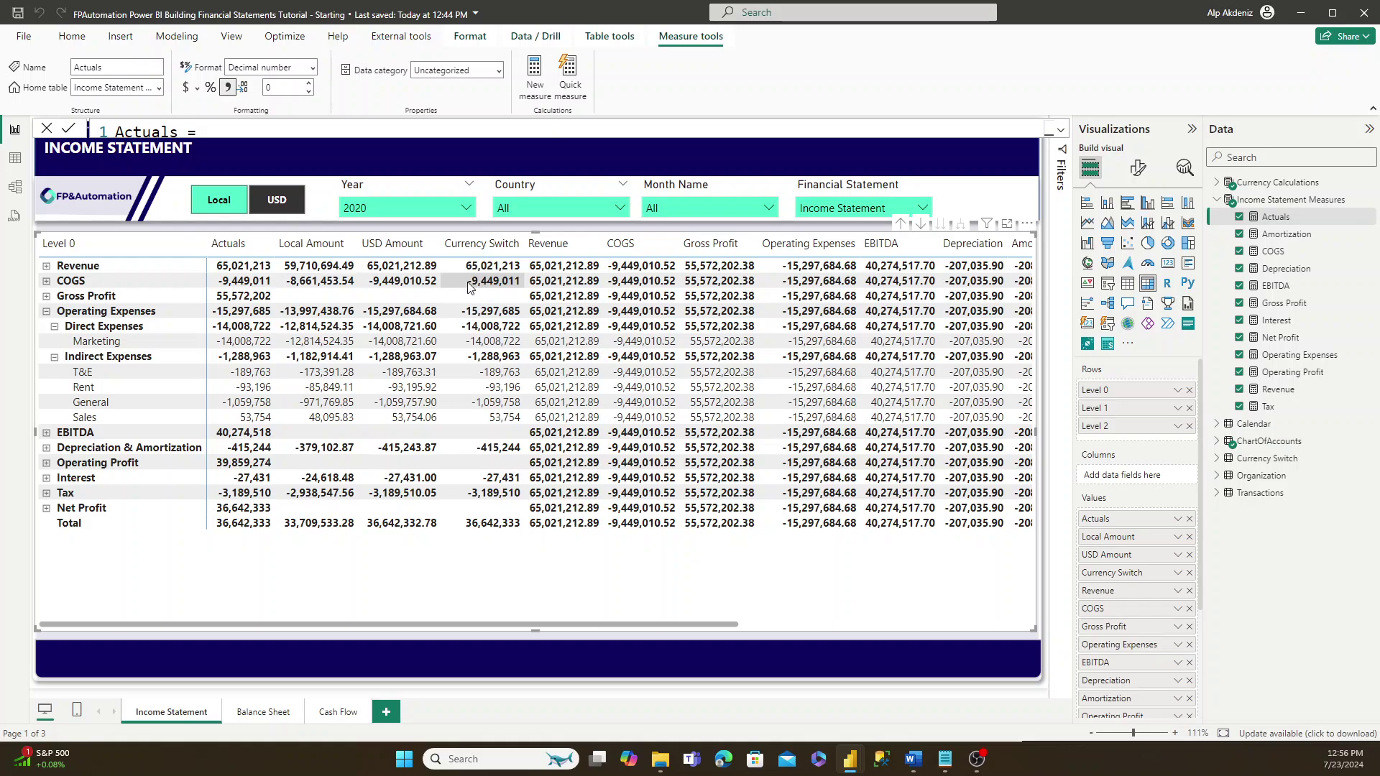
- Switch the currency slicer to Local and back to USD while checking the Actuals column, and select the matrix
left_click(219, 201)
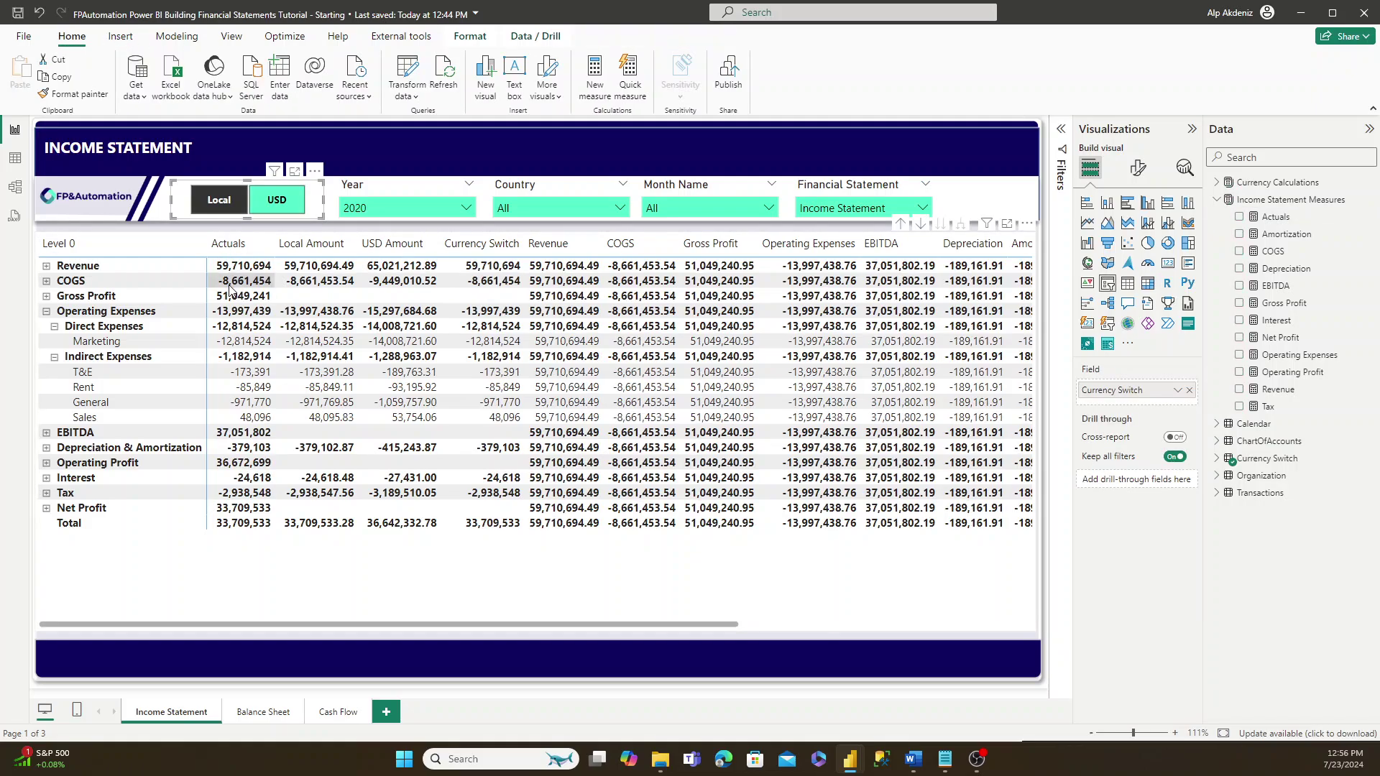
left_click(276, 202)
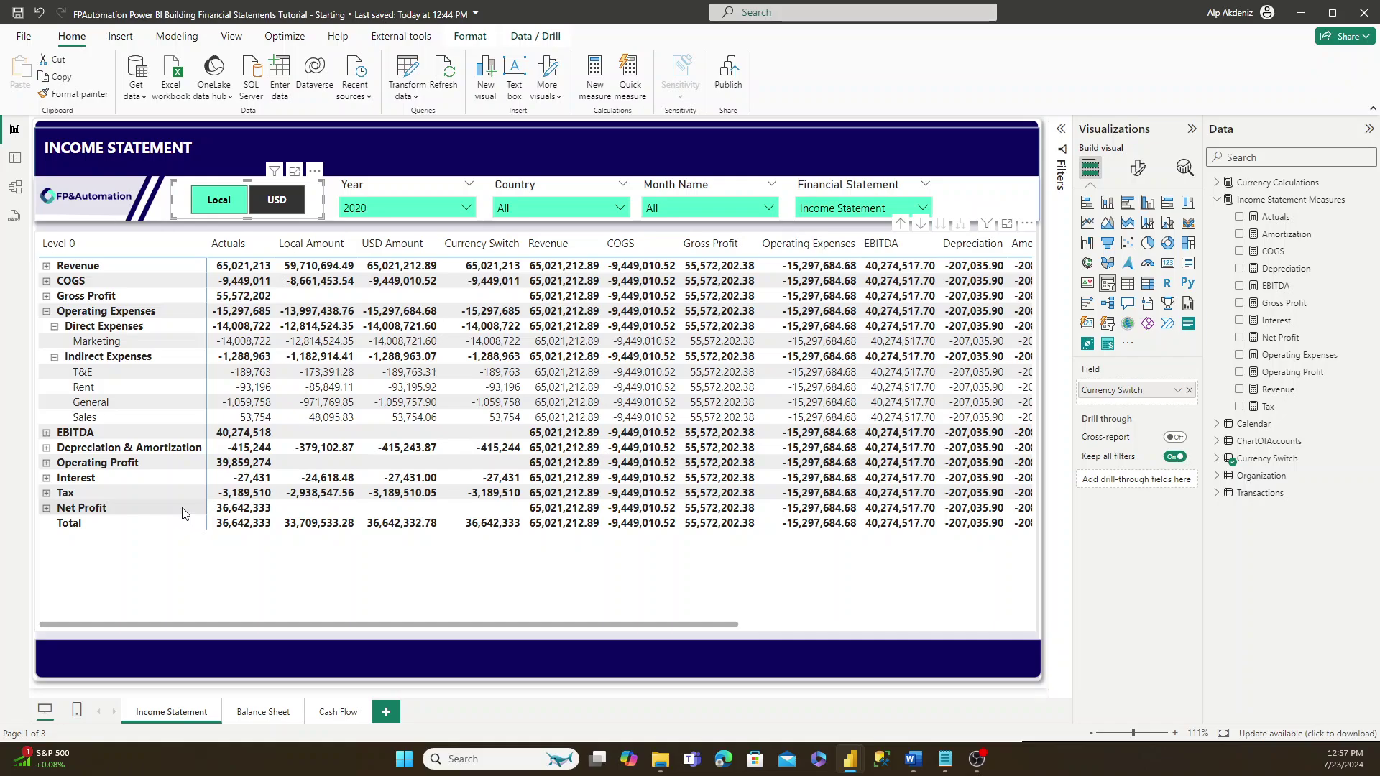
left_click(437, 501)
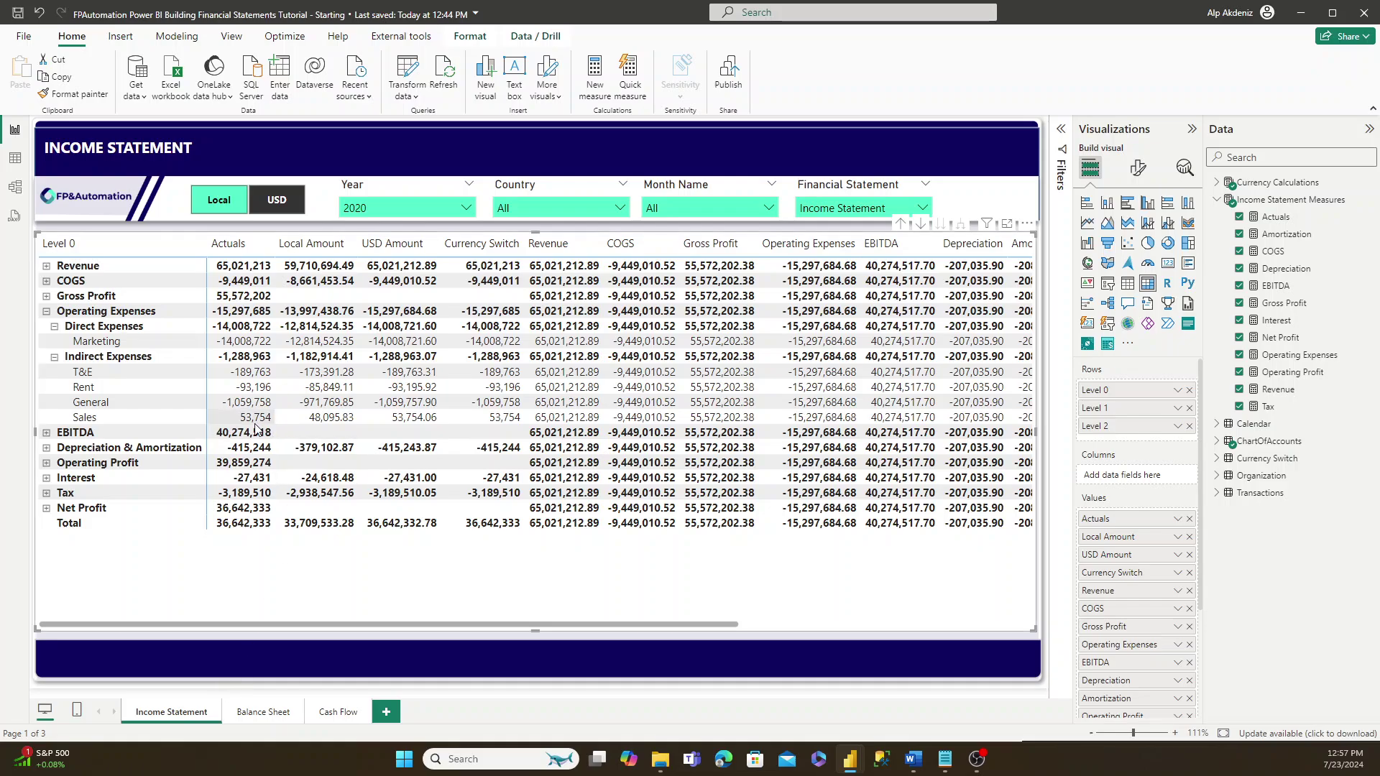
- Duplicate the Income Statement page and rename the copy to Working Page Income Statement
right_click(186, 714)
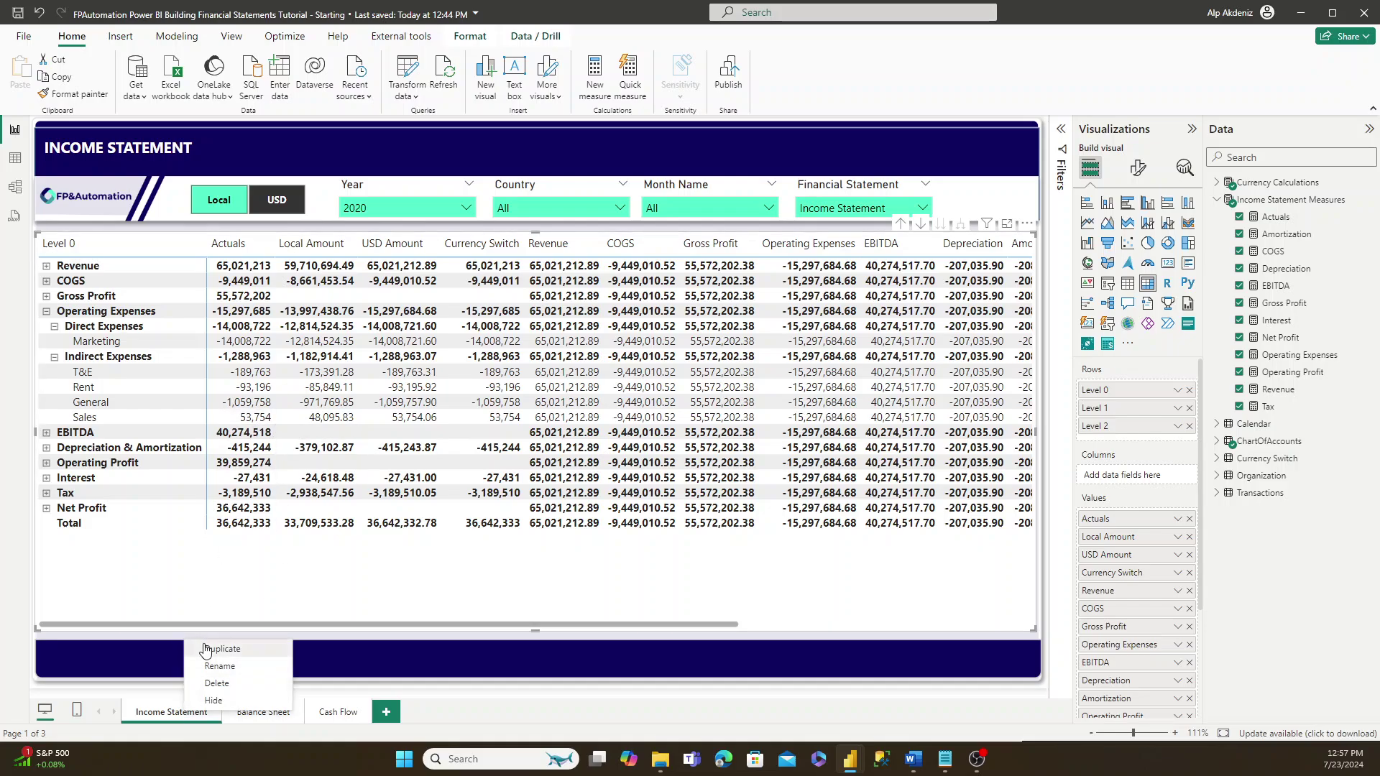
left_click(212, 654)
double_click(427, 712)
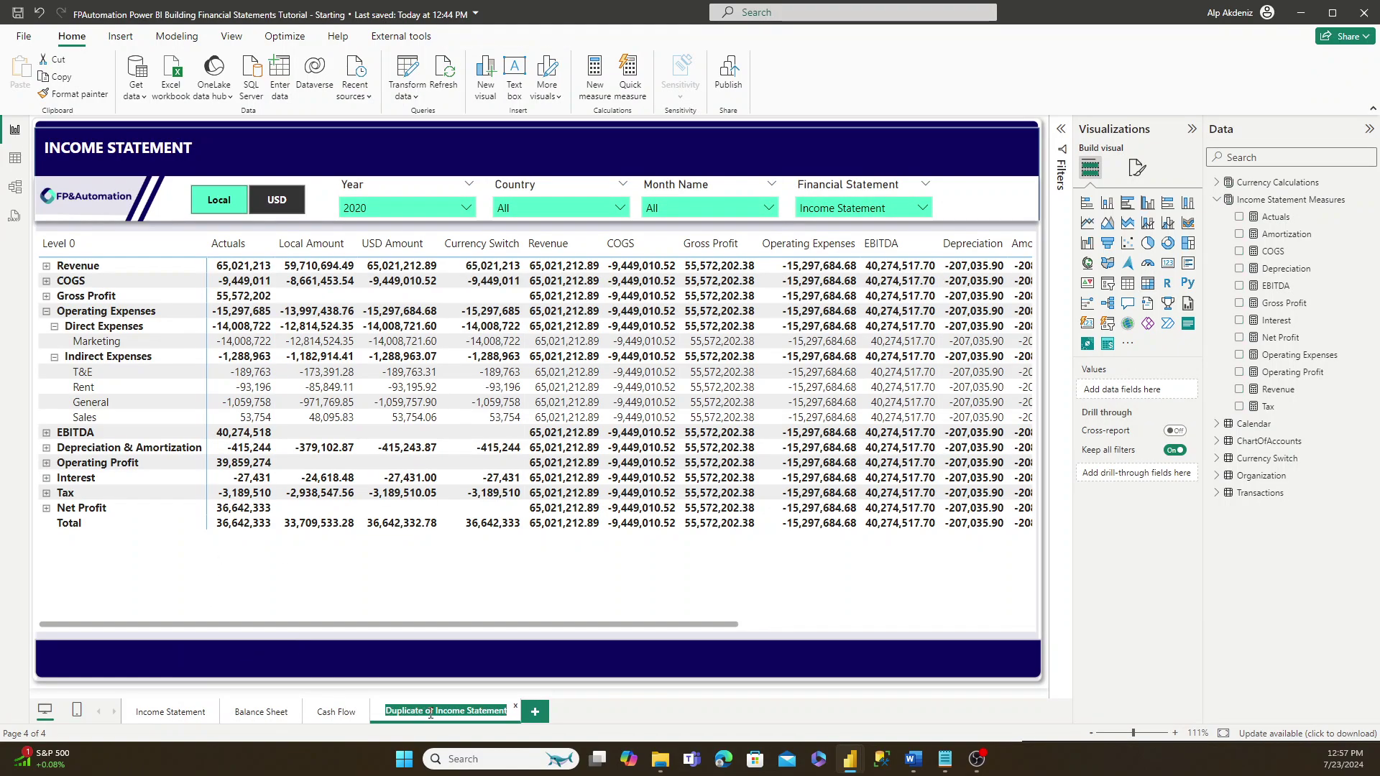
left_click(439, 712)
key("shift+Home")
type("Working Page")
key("Return")
- Hide the Working Page Income Statement page and return to the Income Statement page
right_click(418, 723)
left_click(447, 702)
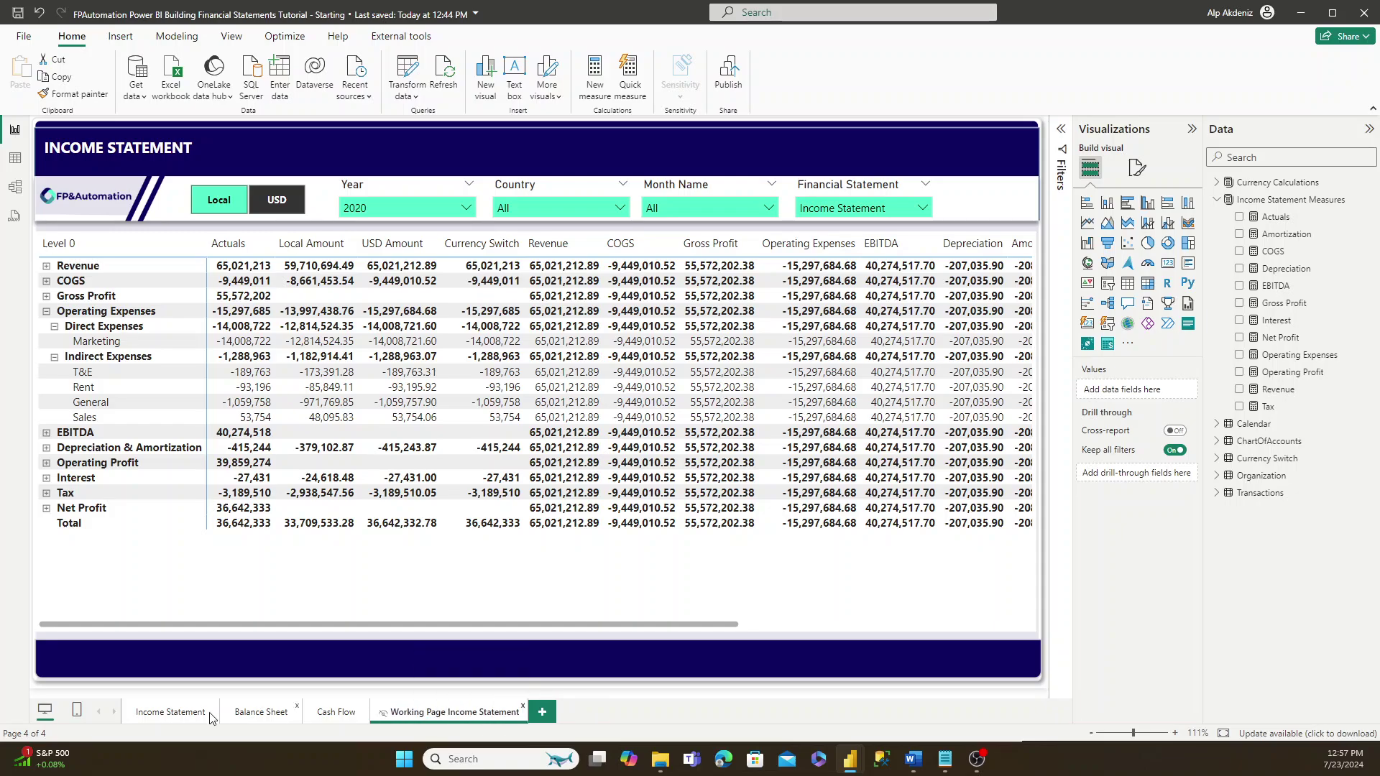
left_click(171, 713)
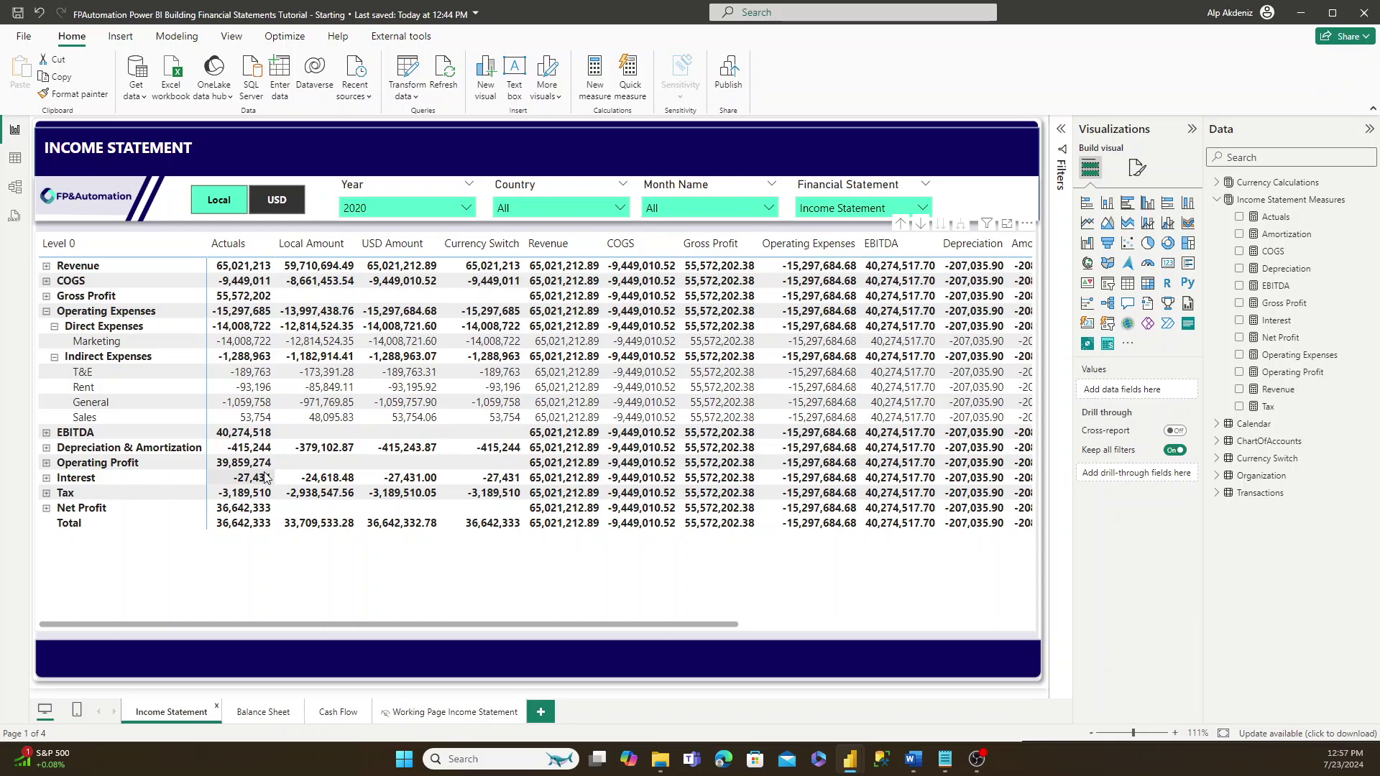
- Remove every value field except Actuals from the income statement matrix, from Local Amount through Net Profit
left_click(348, 524)
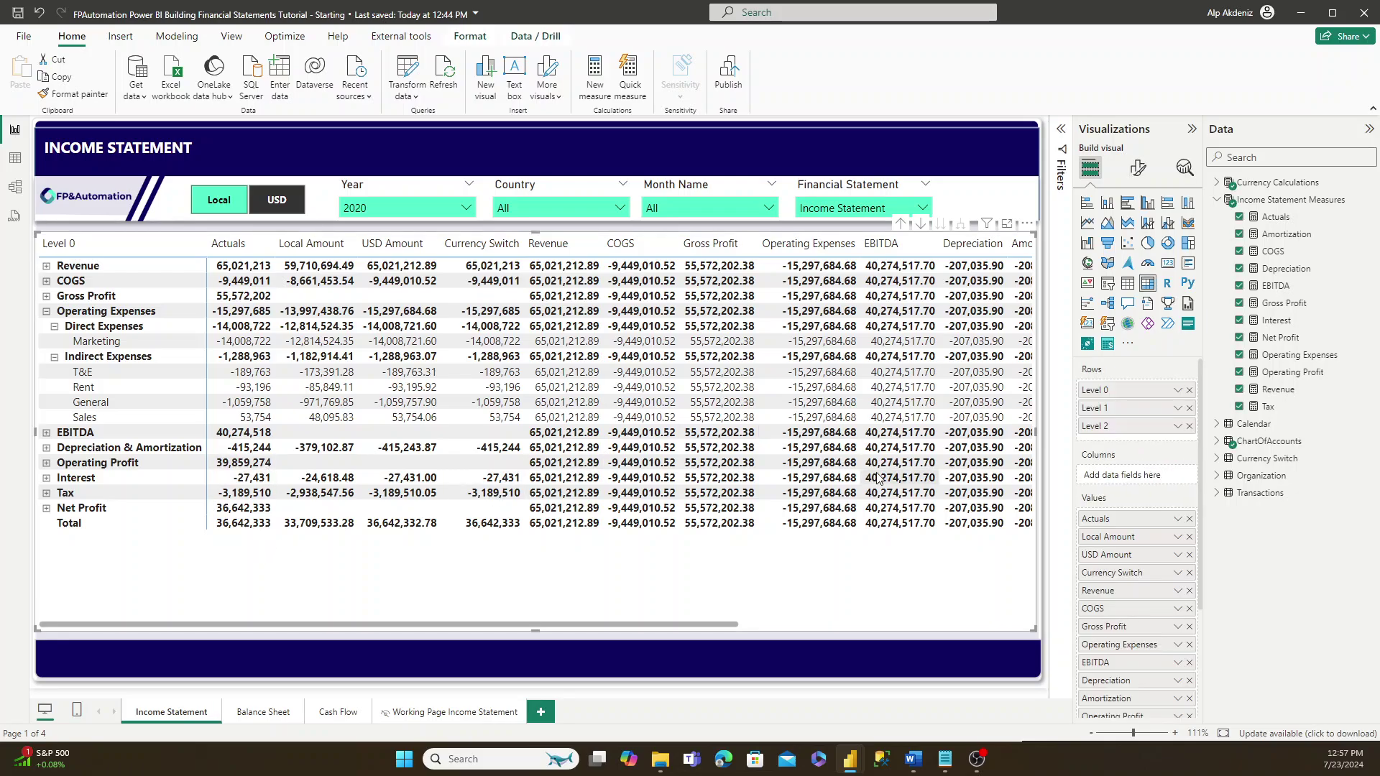
left_click(1190, 537)
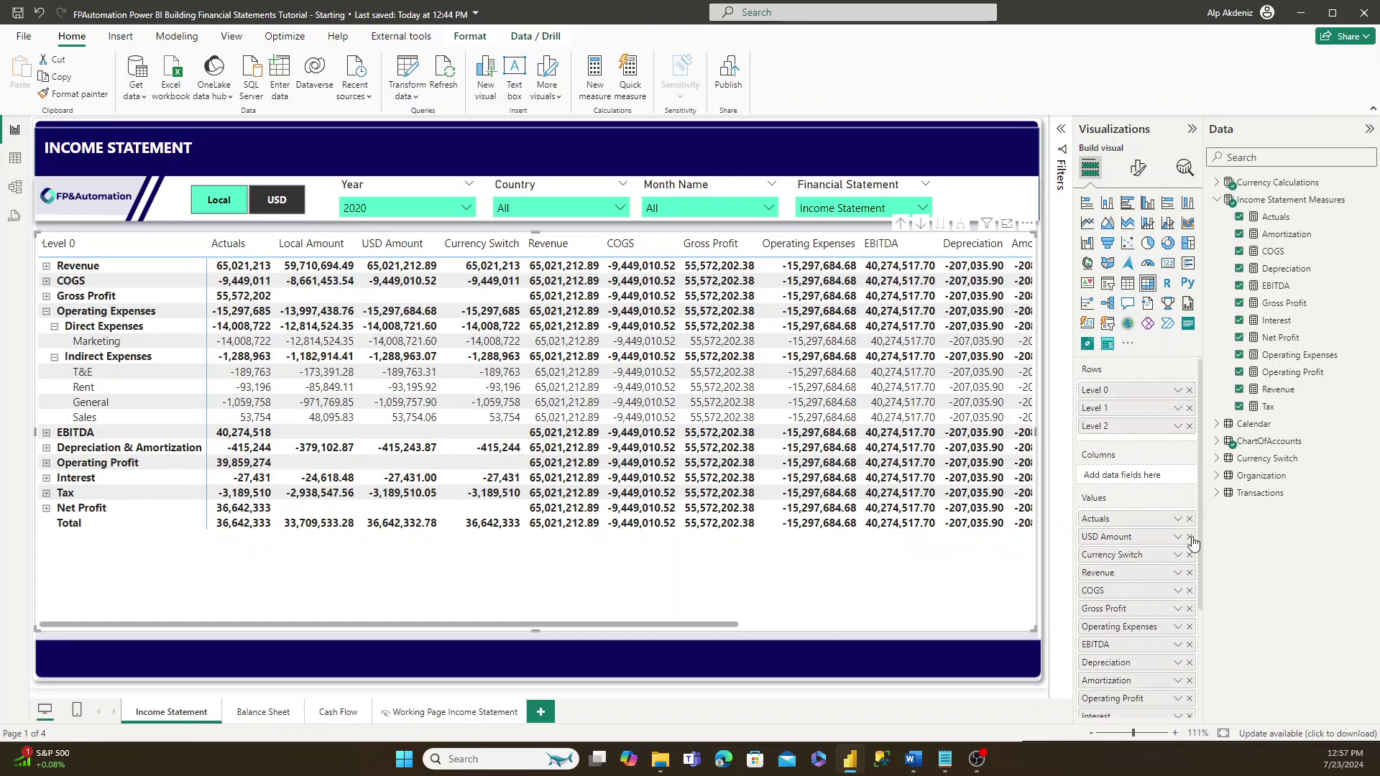
left_click(1189, 537)
left_click(1190, 537)
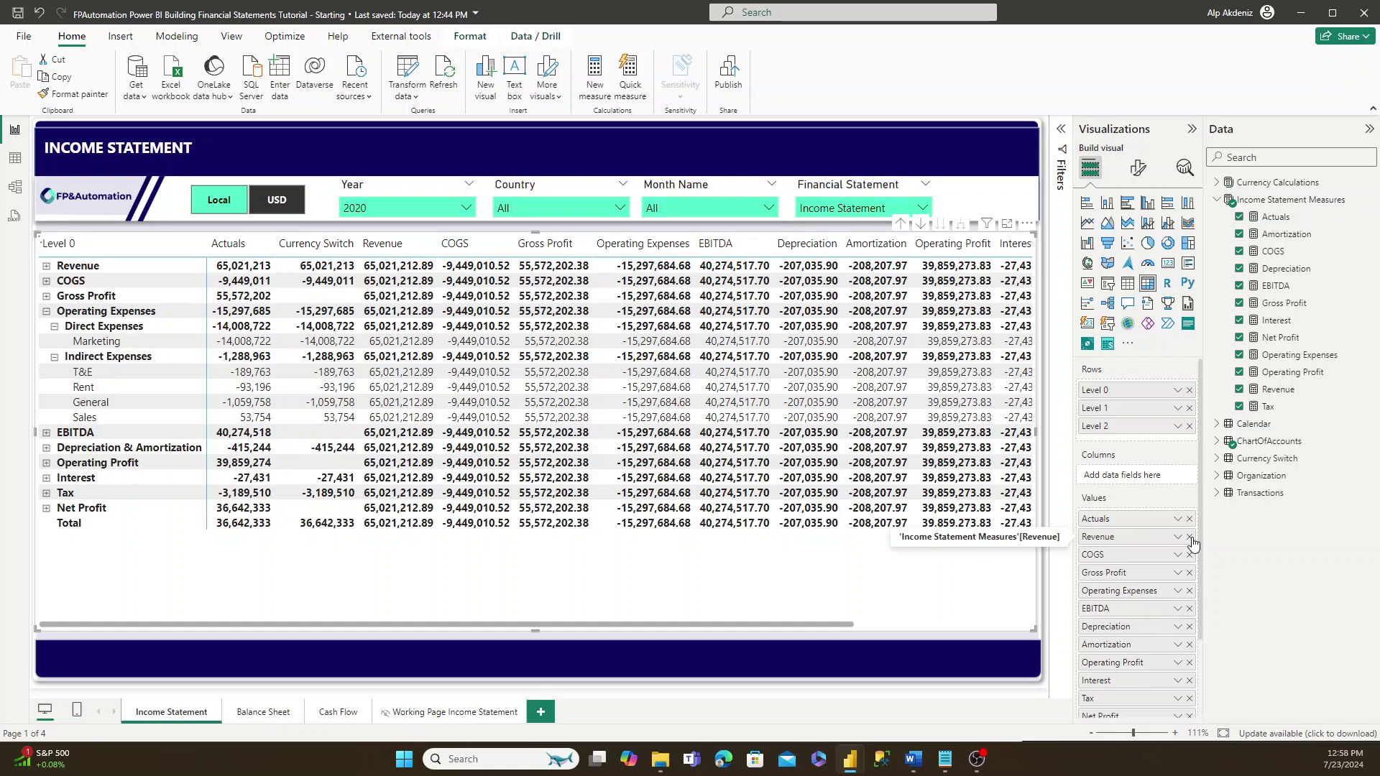
left_click(1189, 537)
left_click(1190, 537)
left_click(1189, 537)
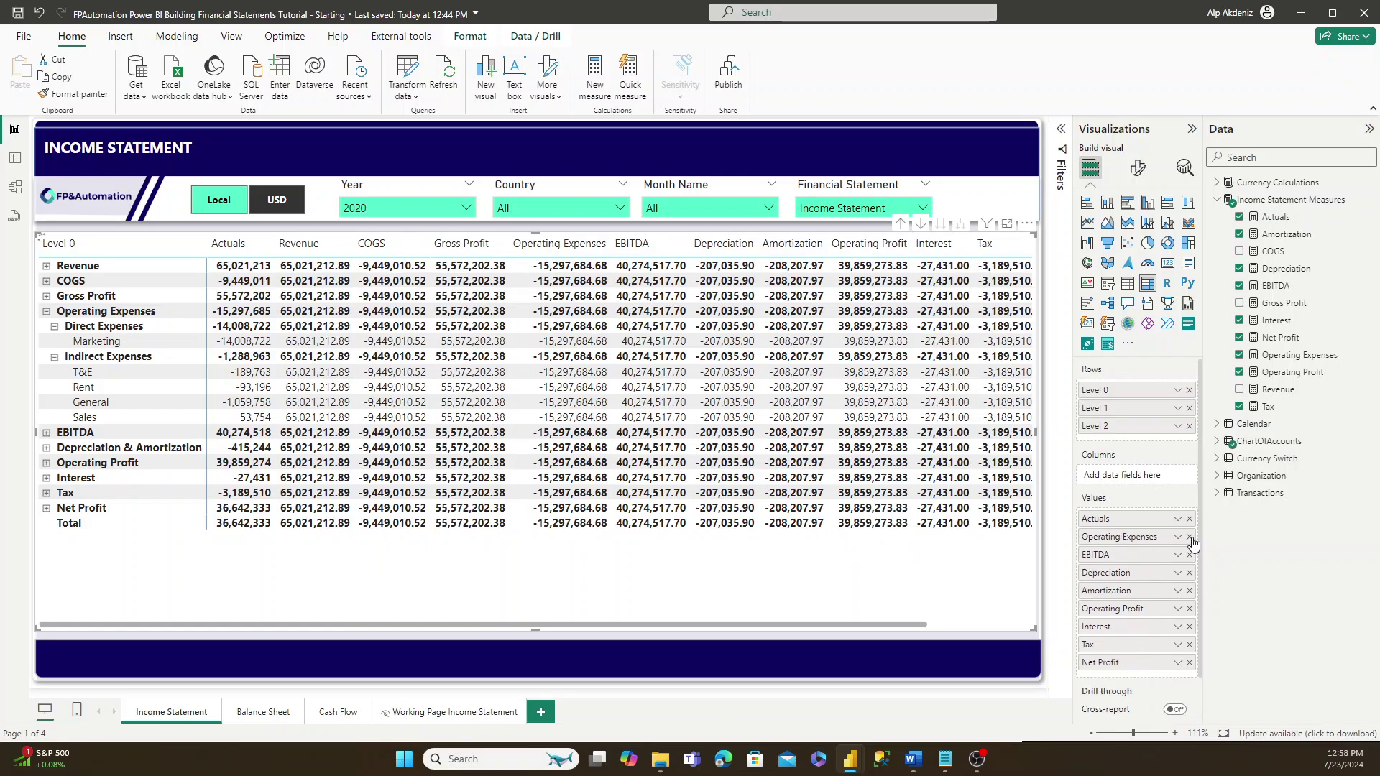
left_click(1189, 537)
left_click(1189, 537)
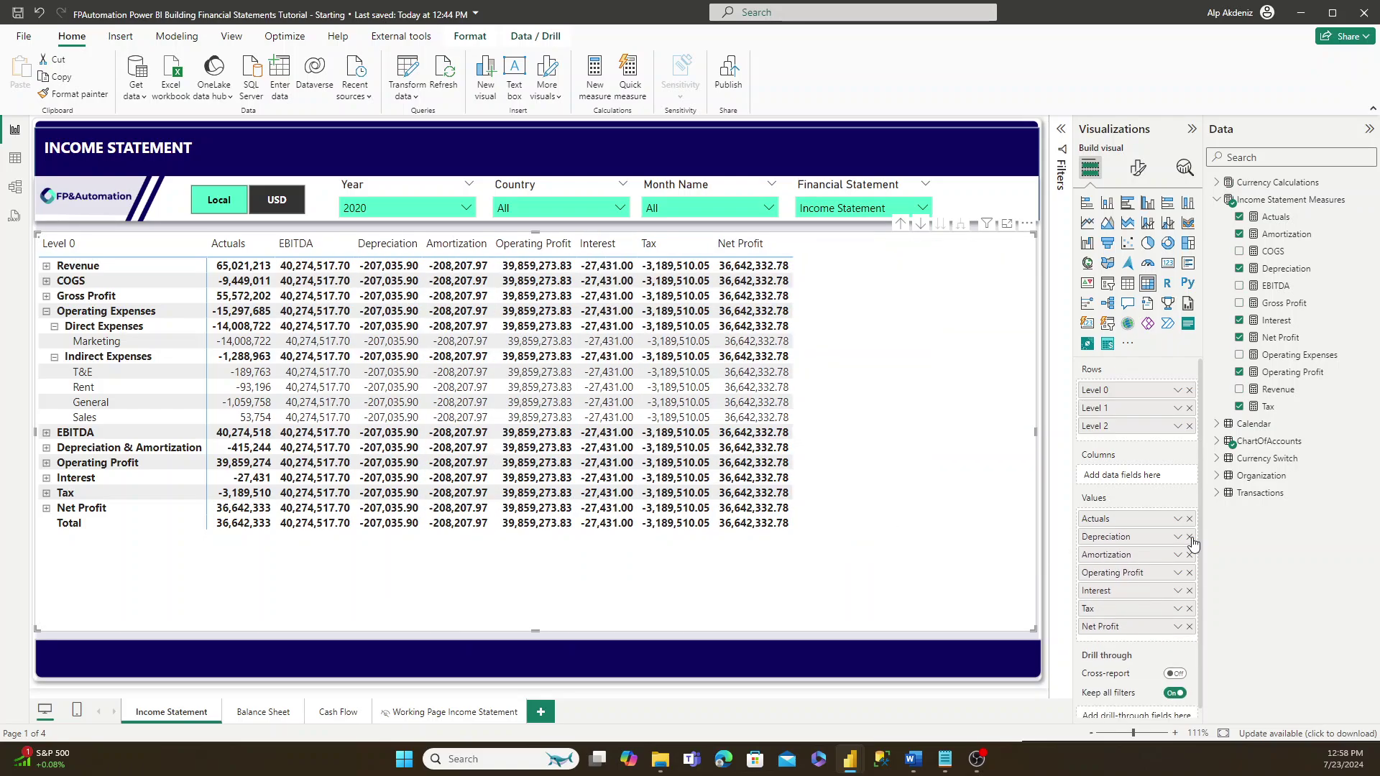
left_click(1189, 537)
left_click(1189, 537)
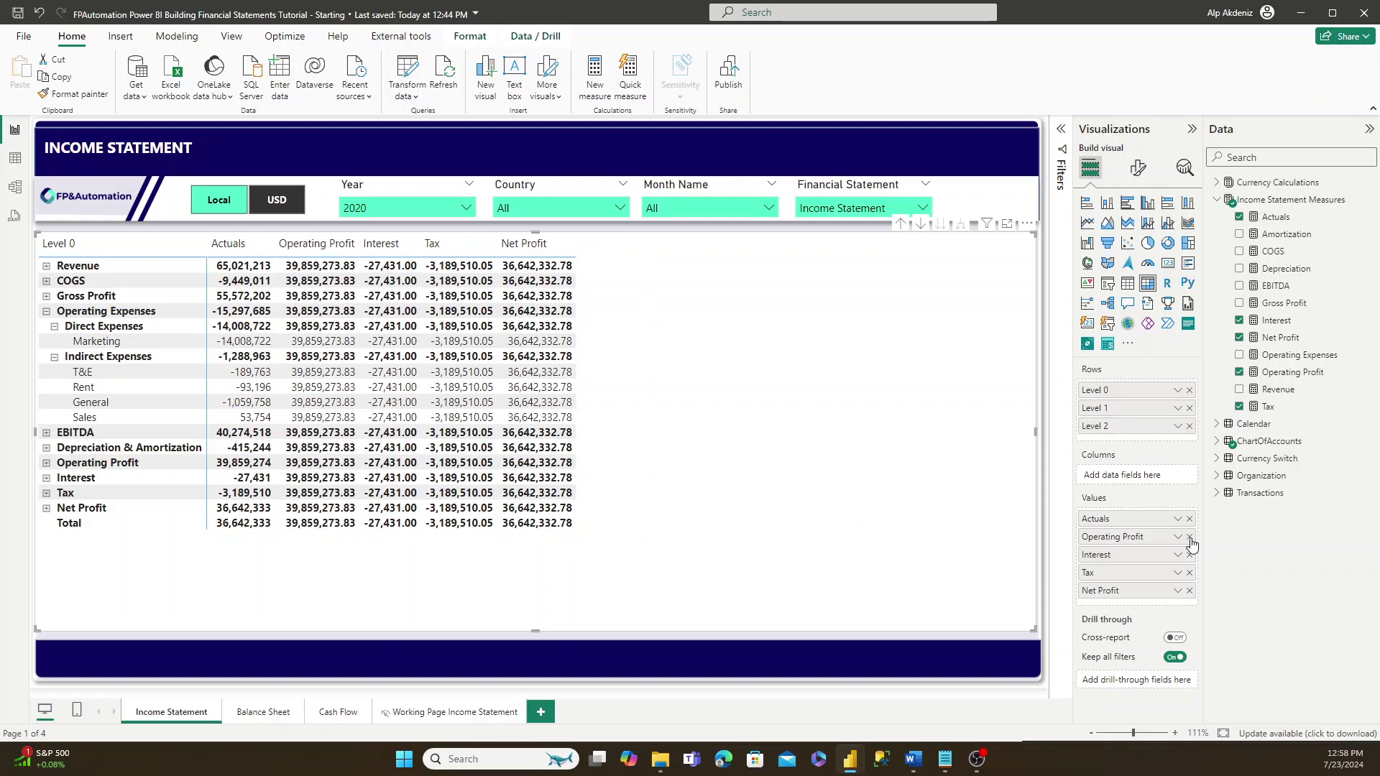
left_click(1190, 537)
left_click(1190, 537)
left_click(1189, 537)
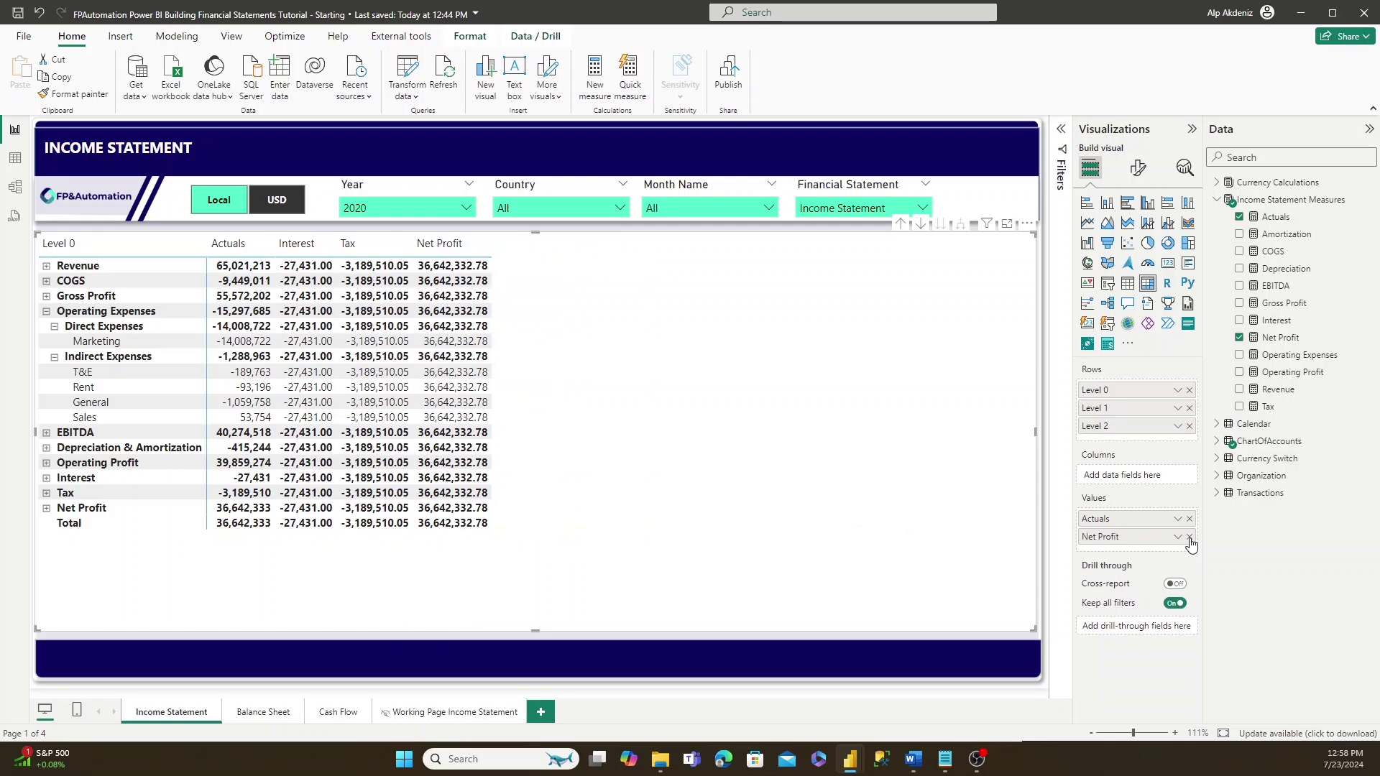
left_click(1189, 537)
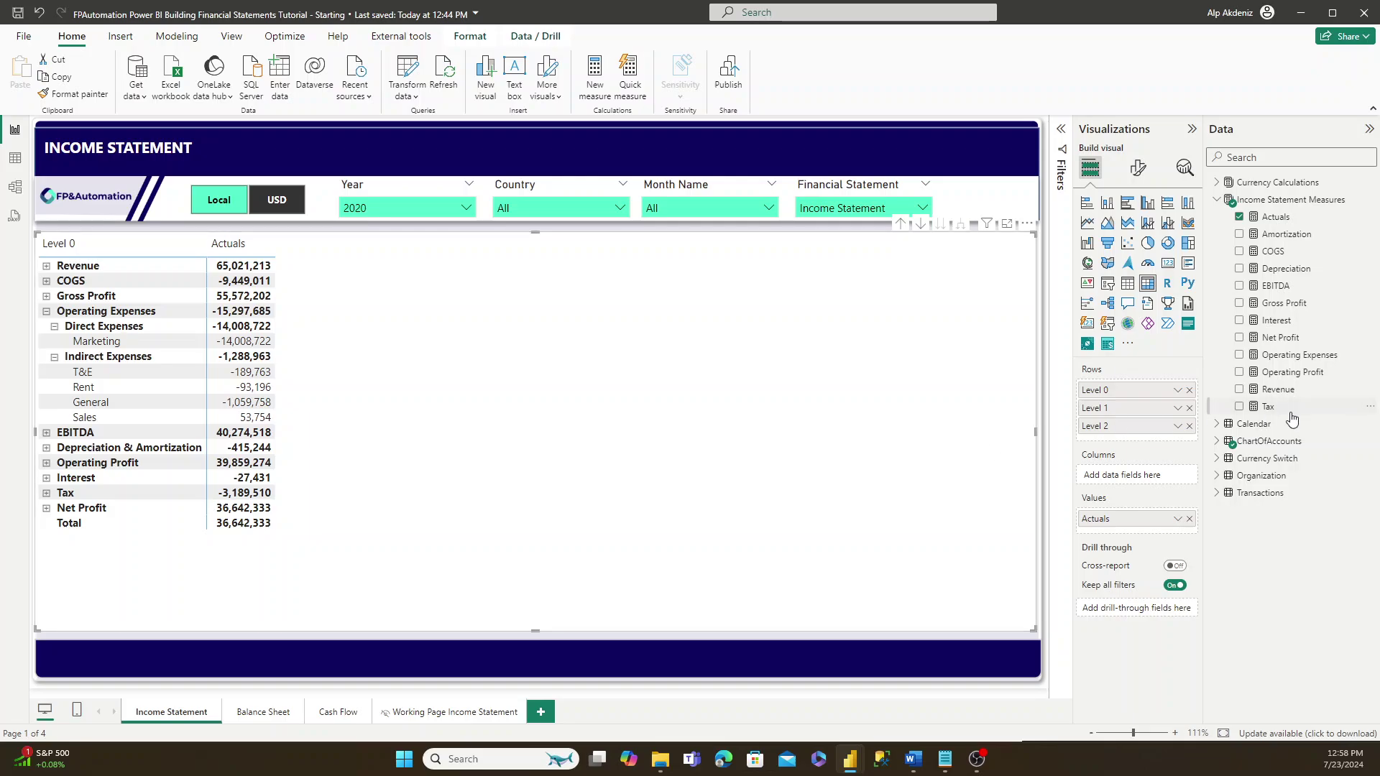
- Expand the Calendar table to show its date fields
left_click(1215, 427)
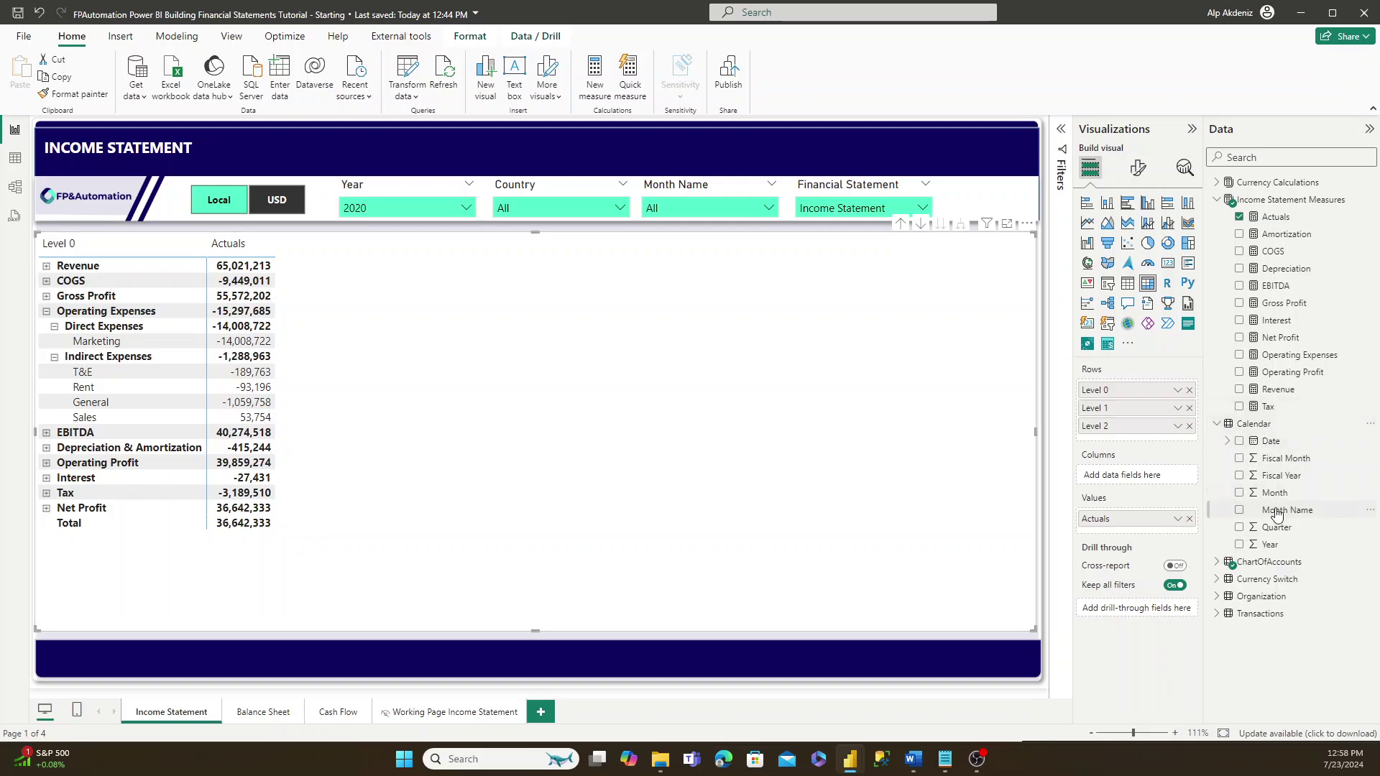
- Add Month Name to the income statement matrix columns and turn off the Level 0 row subtotal using per-row-level settings
left_click_drag(1276, 513, 1143, 476)
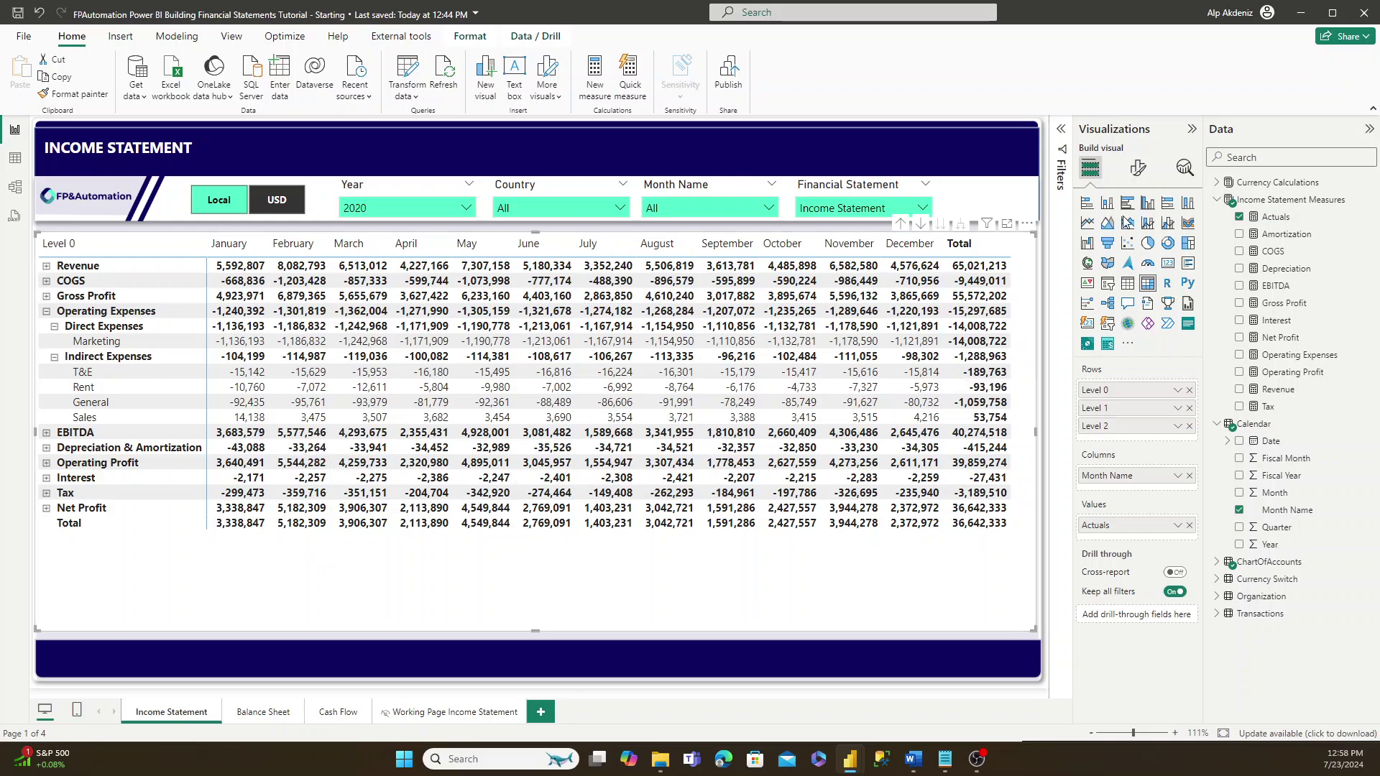
left_click(1138, 172)
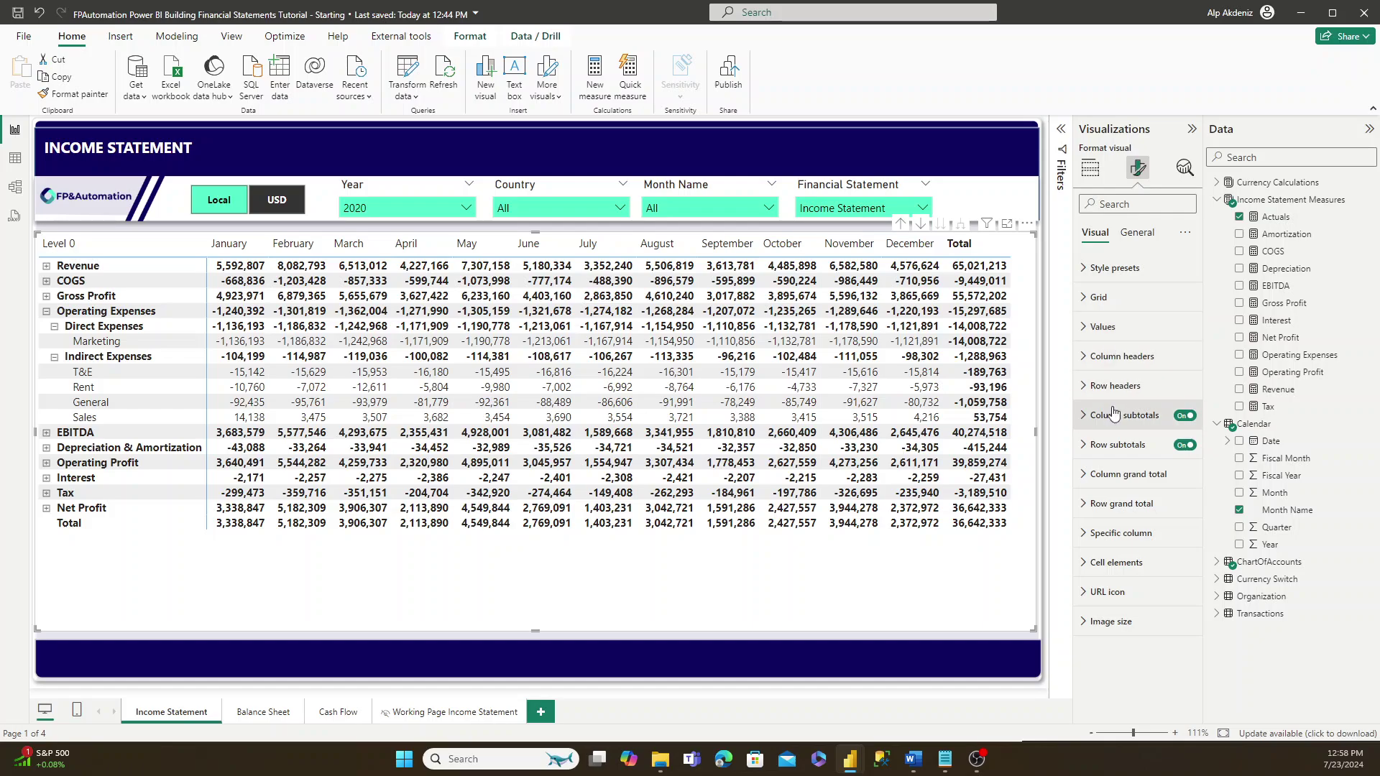
left_click(1112, 446)
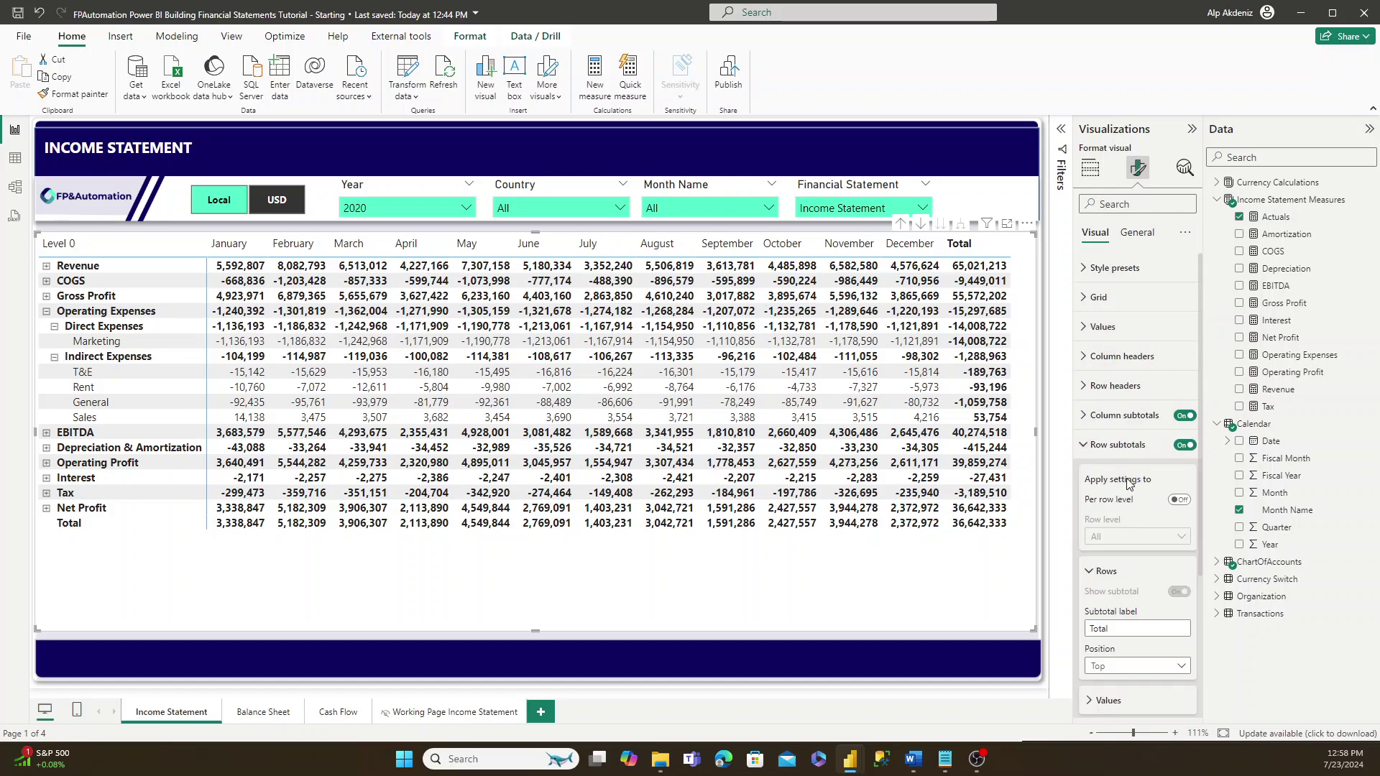
scroll(1150, 445, "down", 1)
left_click(1176, 429)
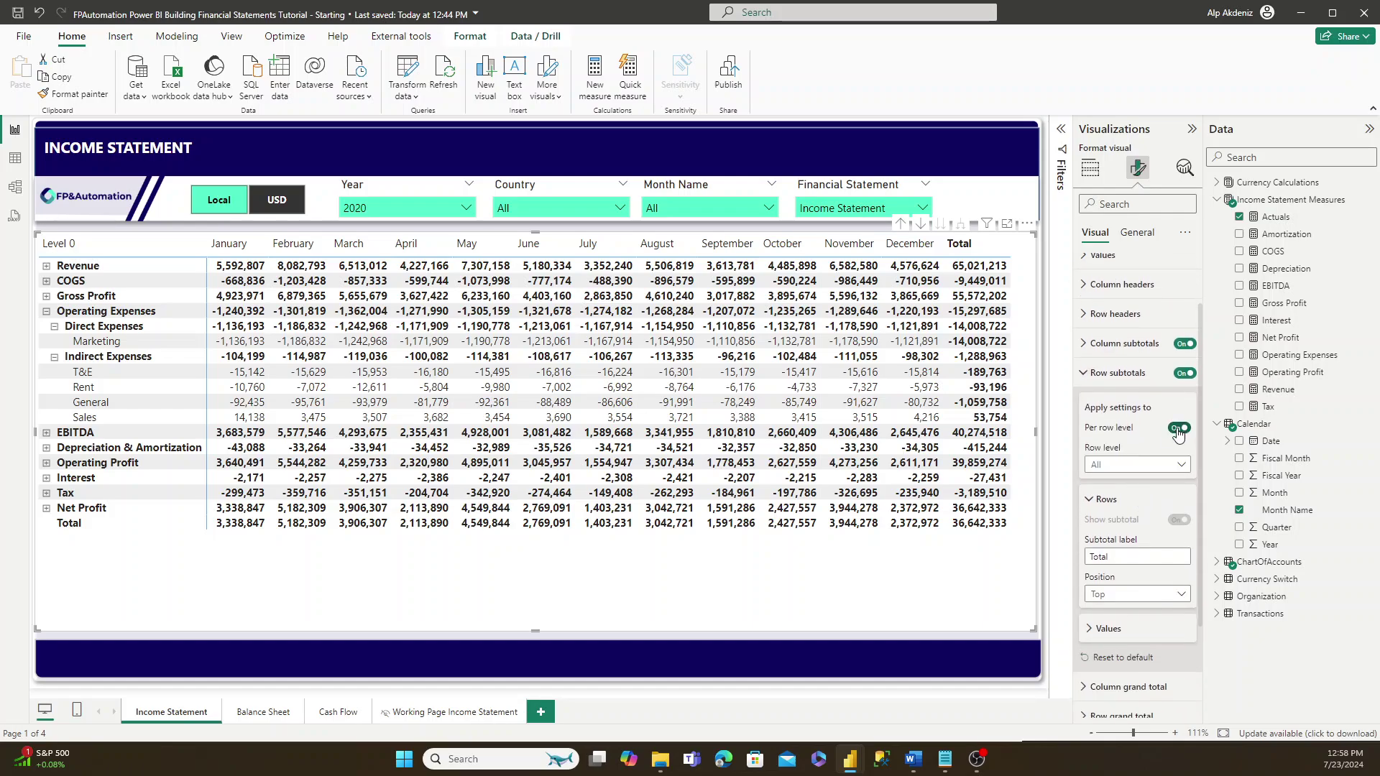
left_click(1147, 464)
left_click(1104, 499)
left_click(1179, 519)
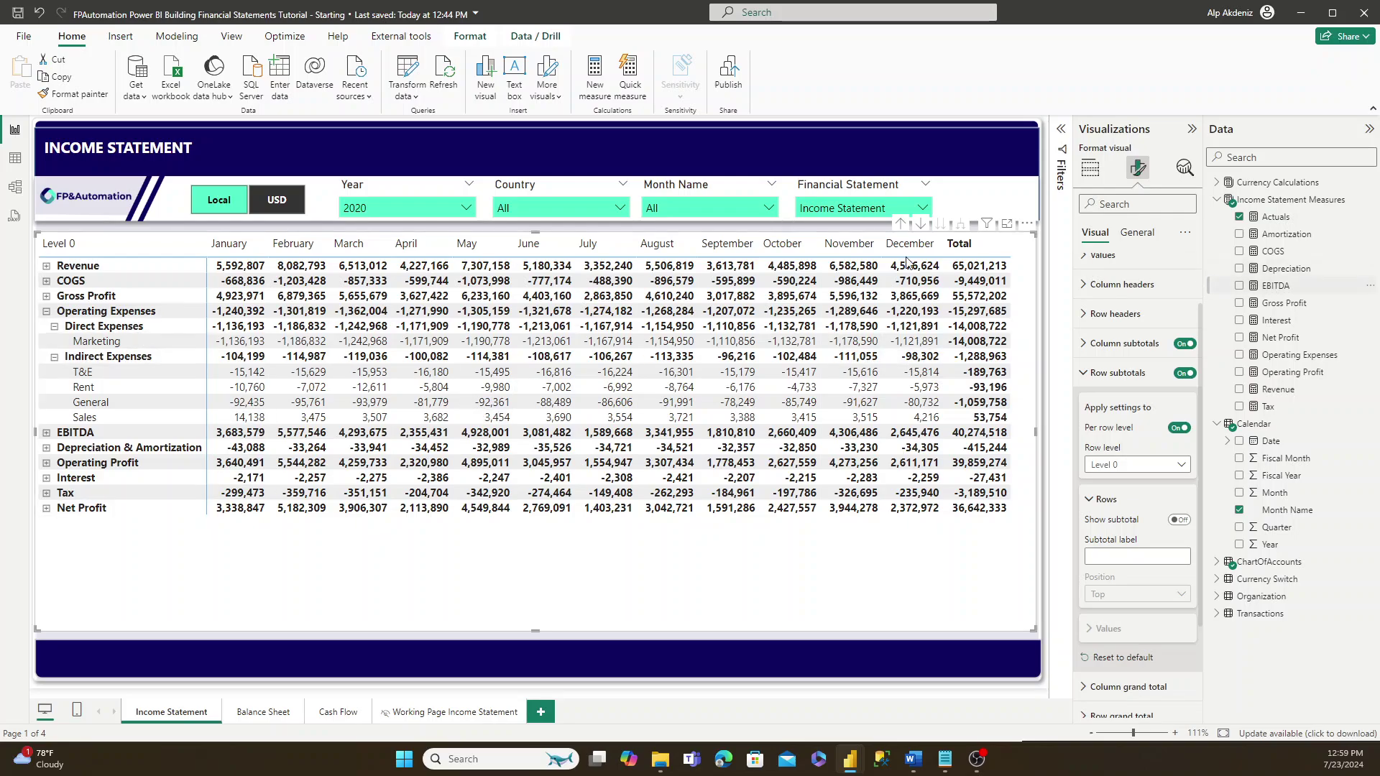
- Create the measure Income Statement Highlight = MAX(ChartOfAccounts[Subtotal Highlight]) in the Income Statement Measures table
left_click(1262, 287)
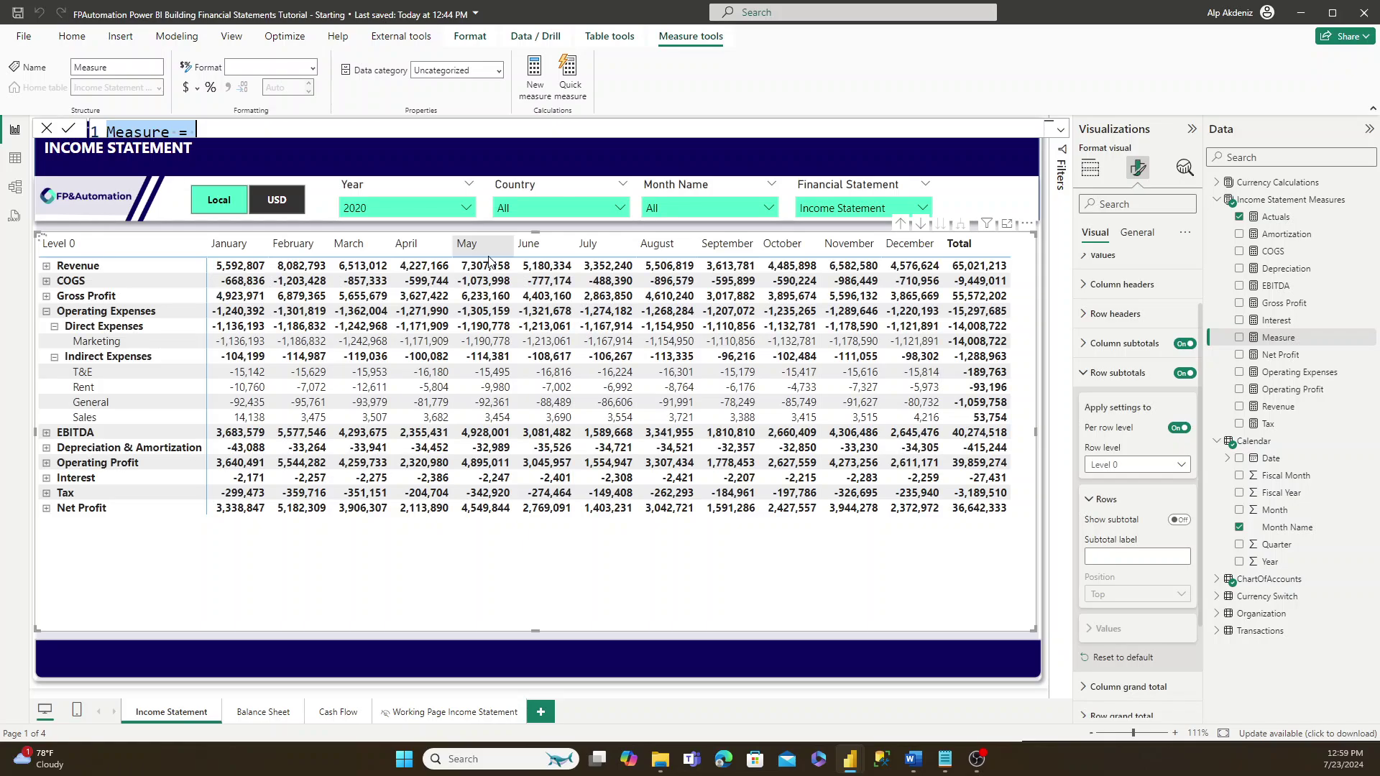
type("Income Statement Highlight = MAX(ChartOfAccounts[Subtotal Highlight])")
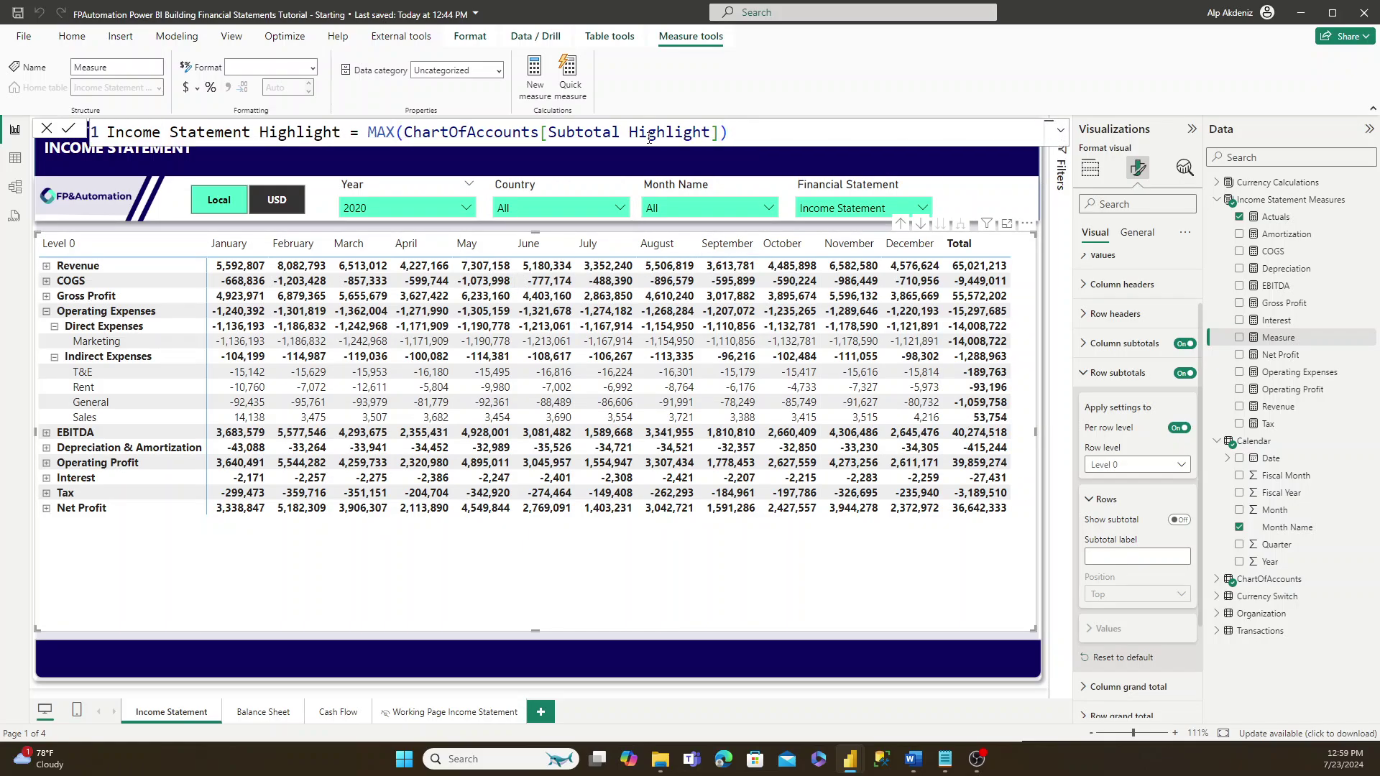
left_click_drag(368, 134, 638, 137)
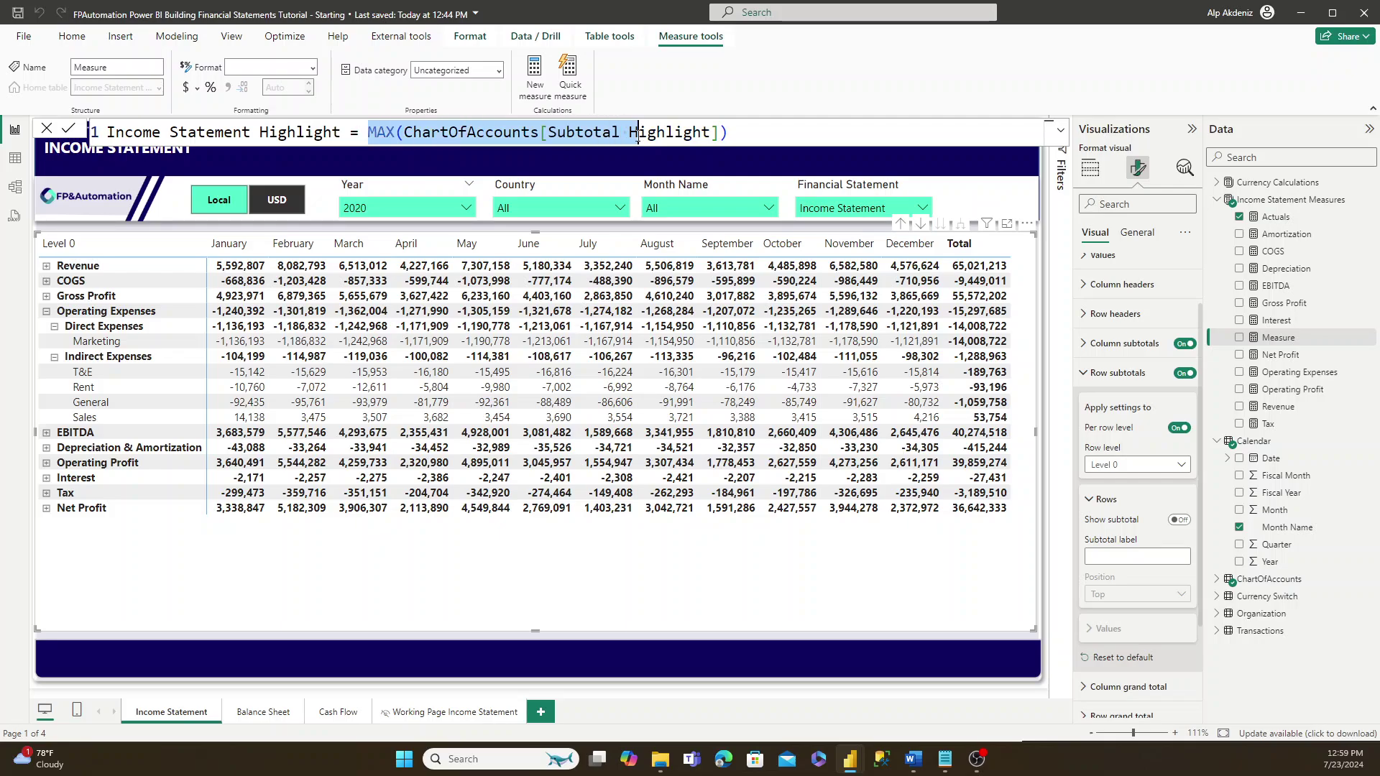
left_click(657, 135)
key("Return")
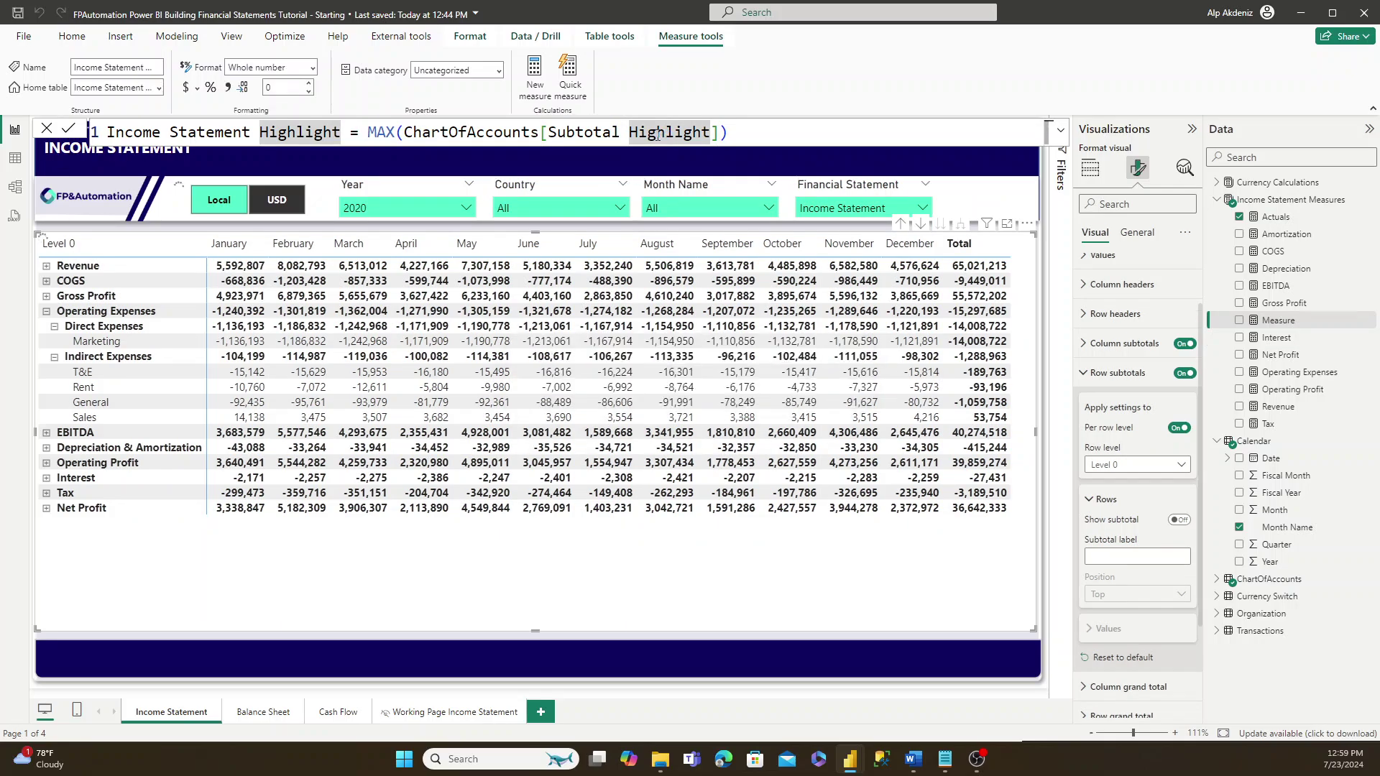
- Take Month Name out of the matrix columns and briefly show Income Statement Highlight as a value to check it per row
left_click(1091, 169)
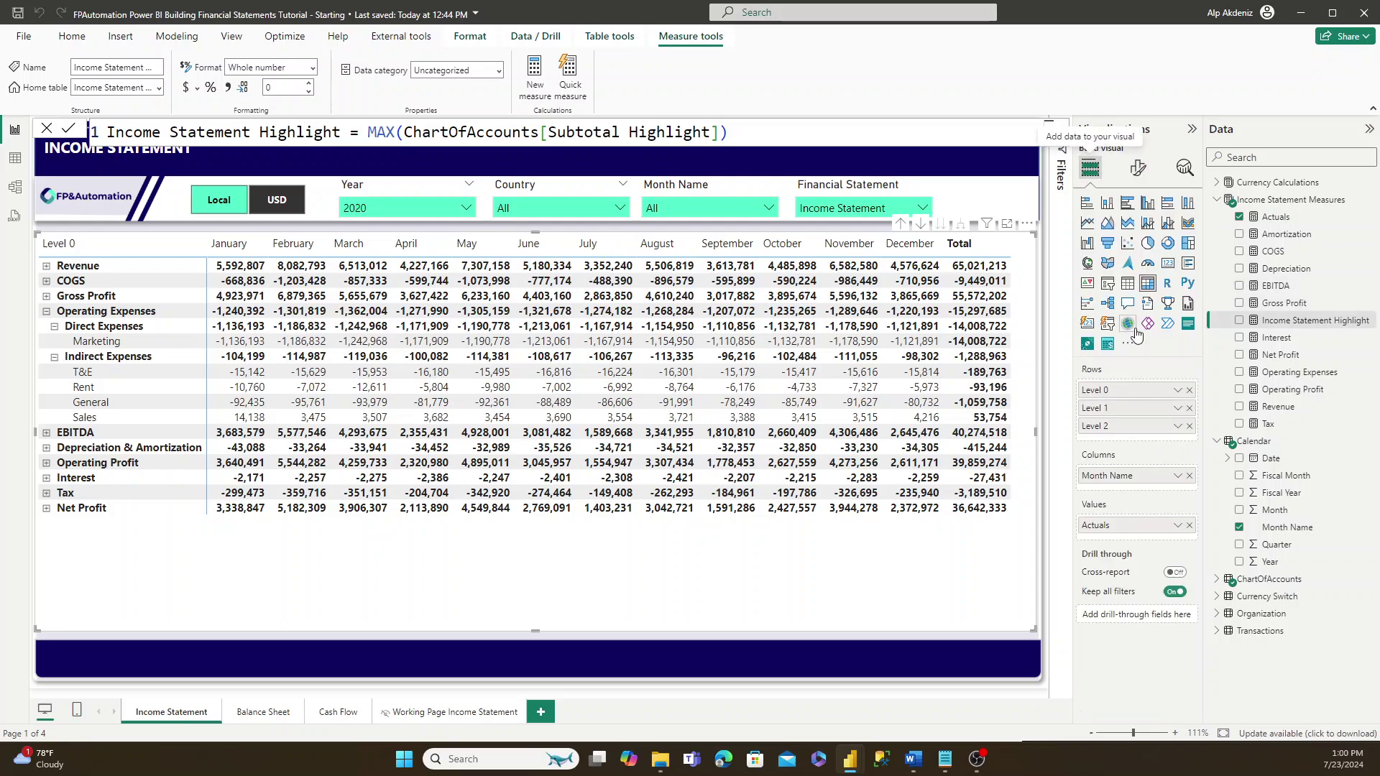
left_click(1190, 475)
left_click_drag(1311, 321, 1150, 534)
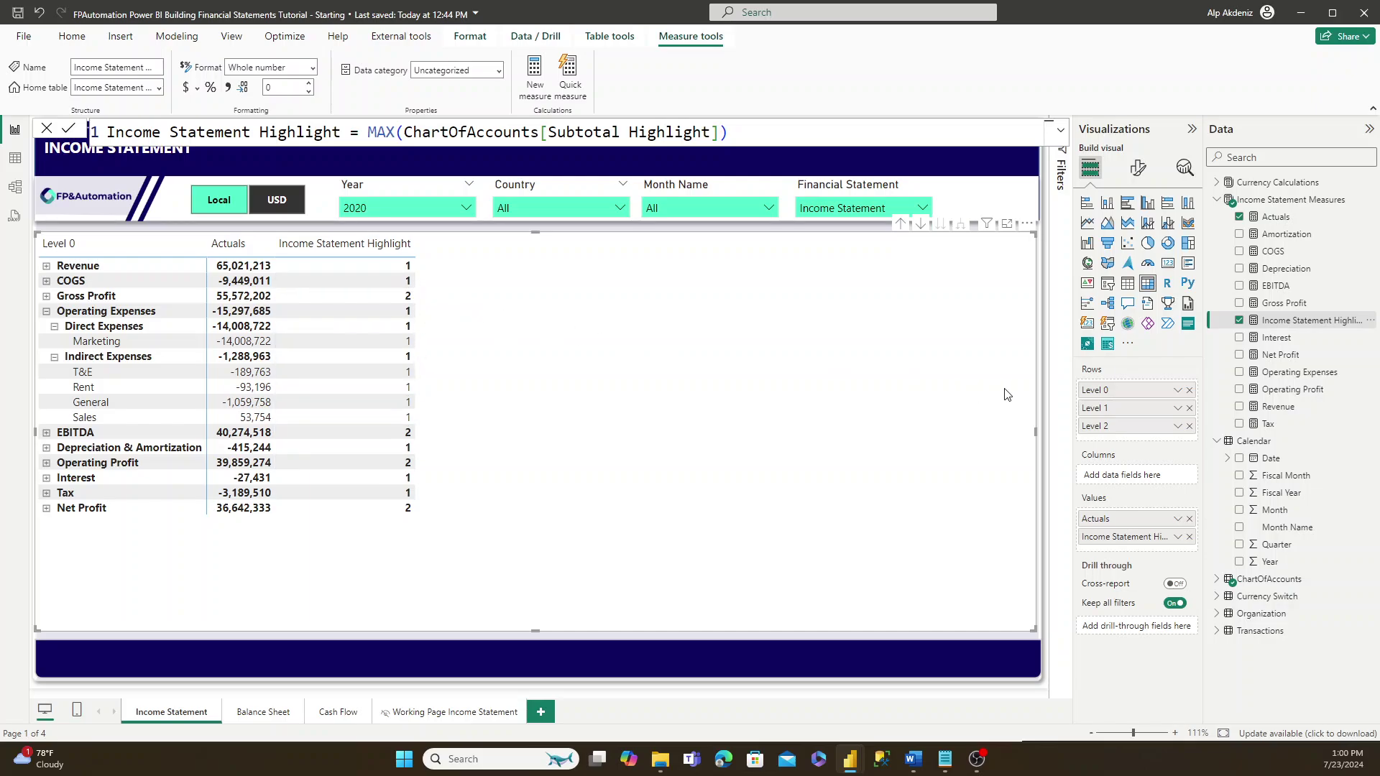
left_click(1190, 539)
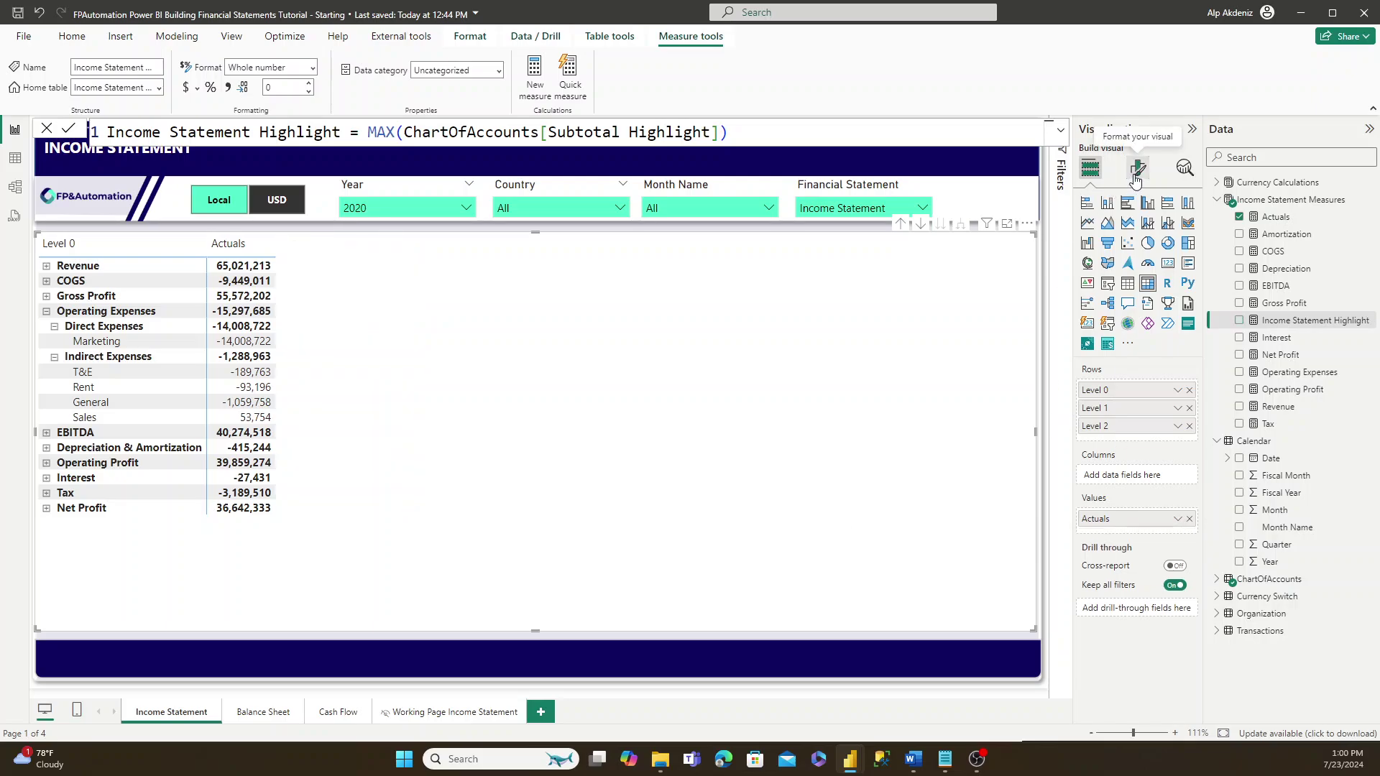
- Turn on conditional background color for the Actuals series in the matrix's cell elements
left_click(1135, 177)
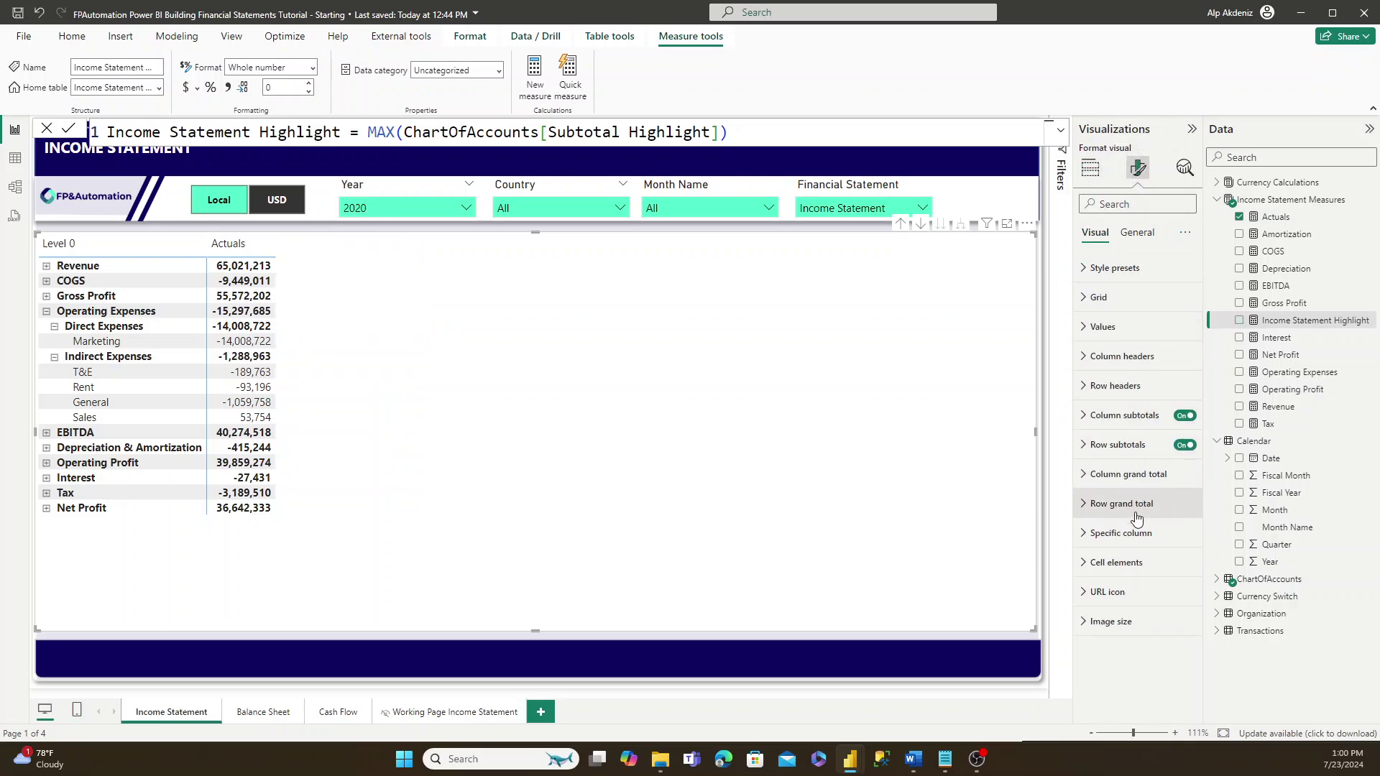
left_click(1125, 565)
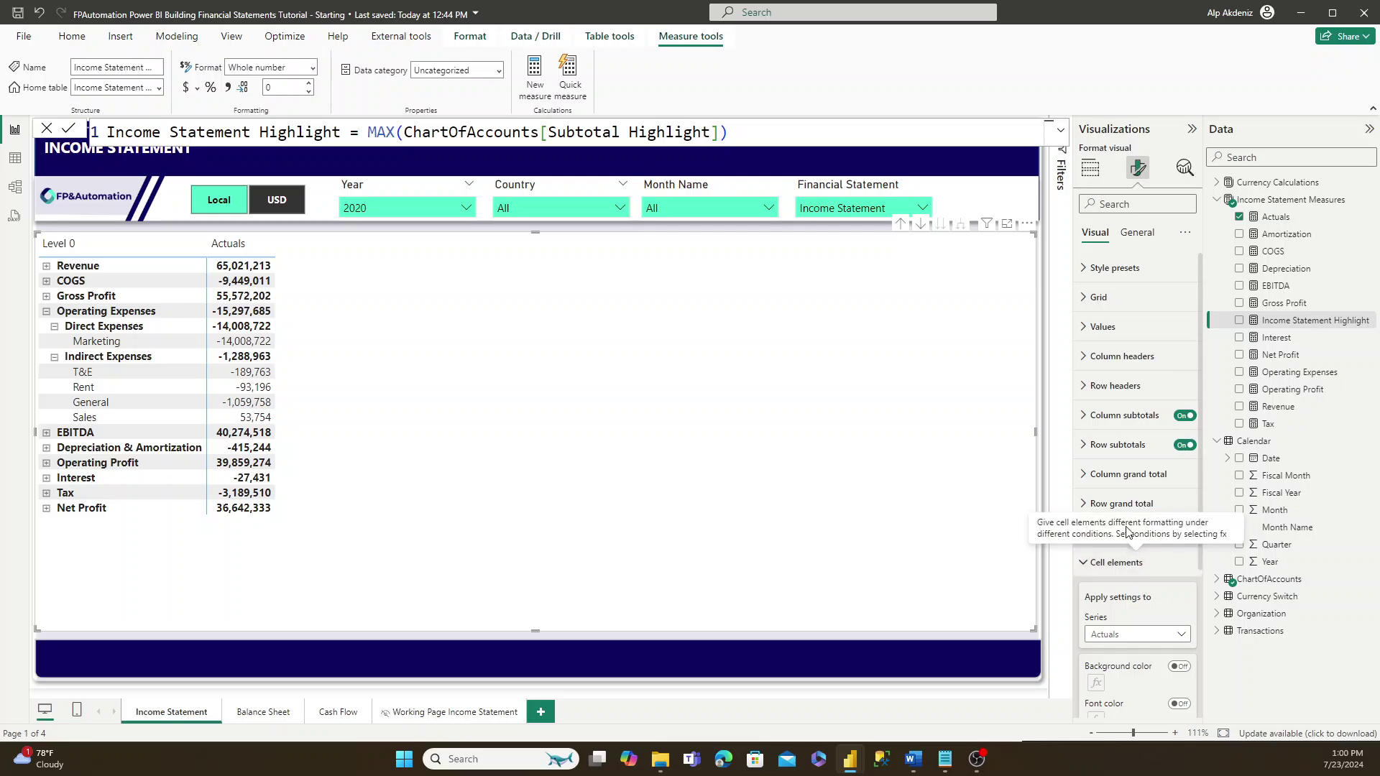
left_click(1122, 635)
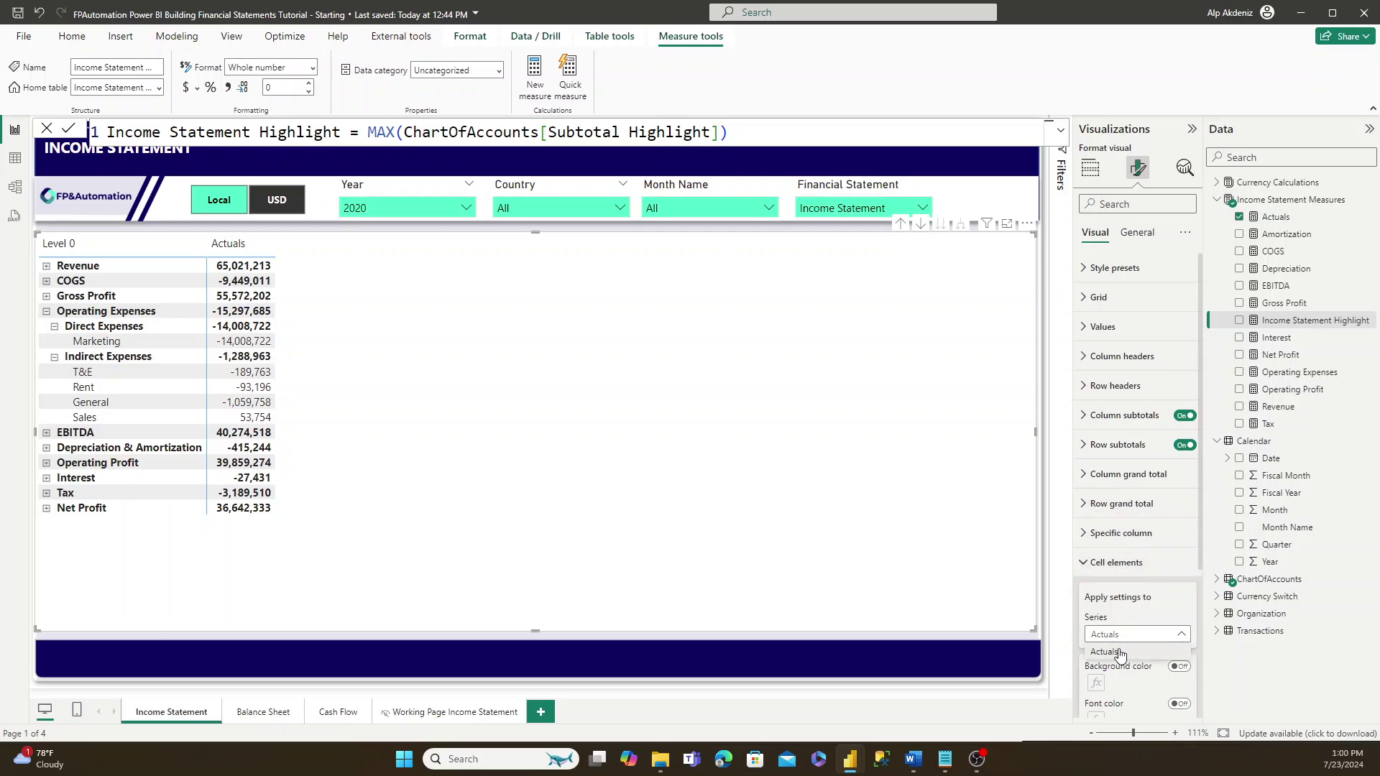
left_click(1134, 624)
scroll(1148, 606, "down", 2)
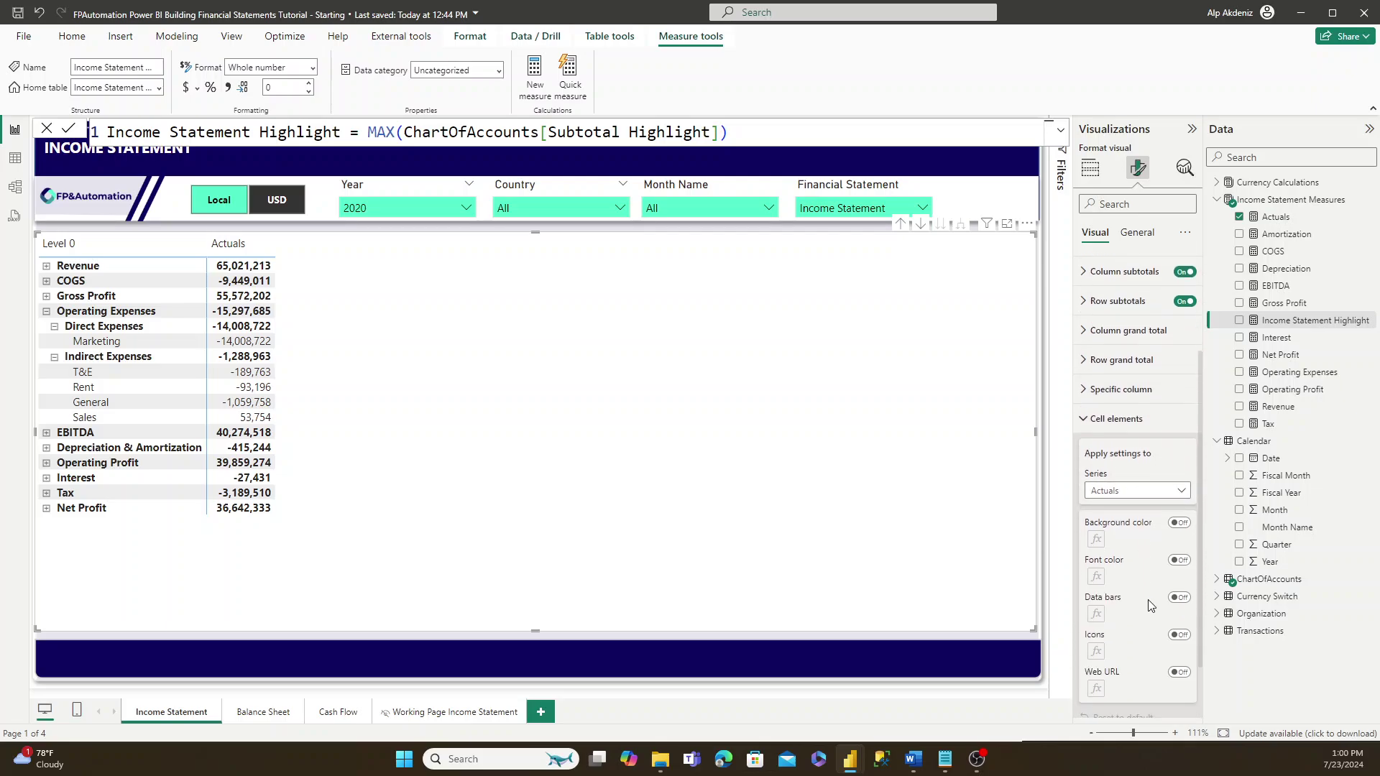
left_click(1180, 522)
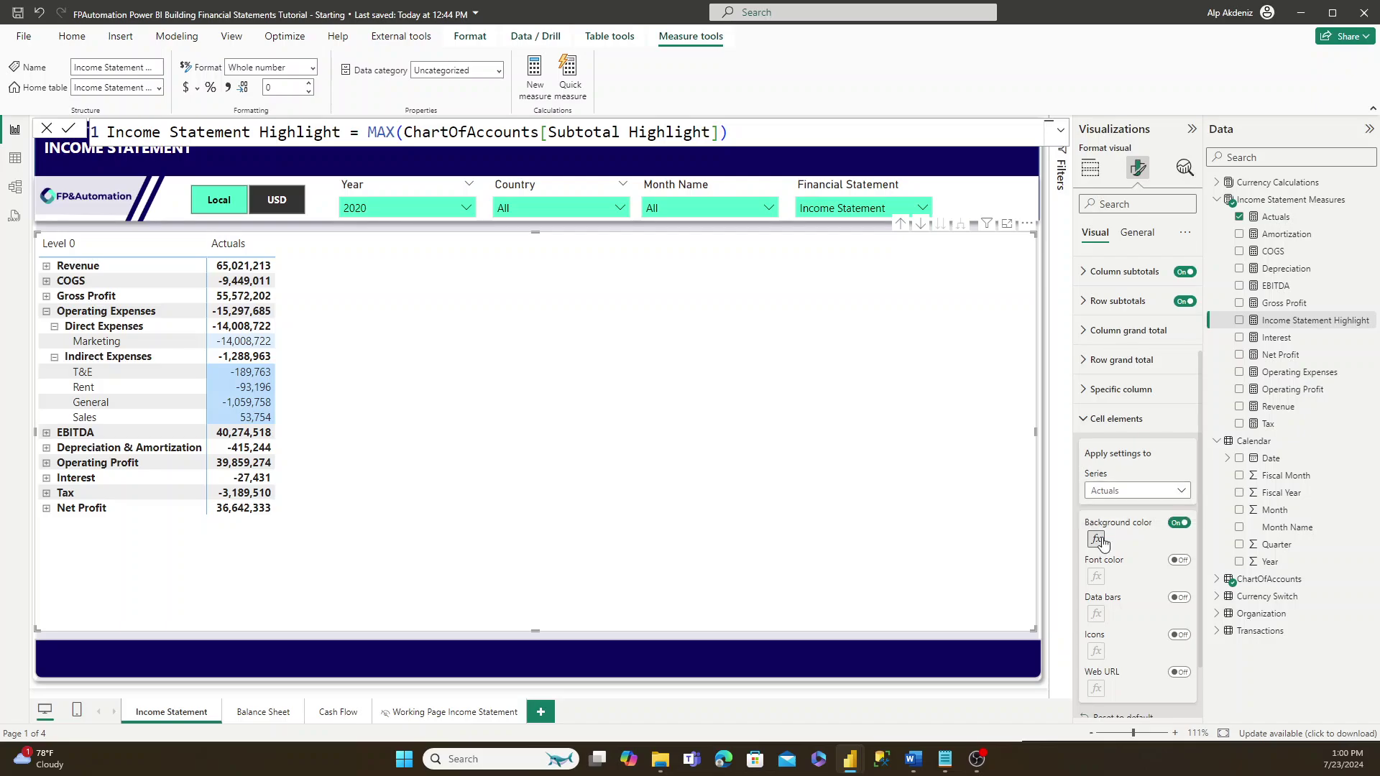
- Base the background color on the Income Statement Highlight measure and set the format style to Rules
left_click(1097, 539)
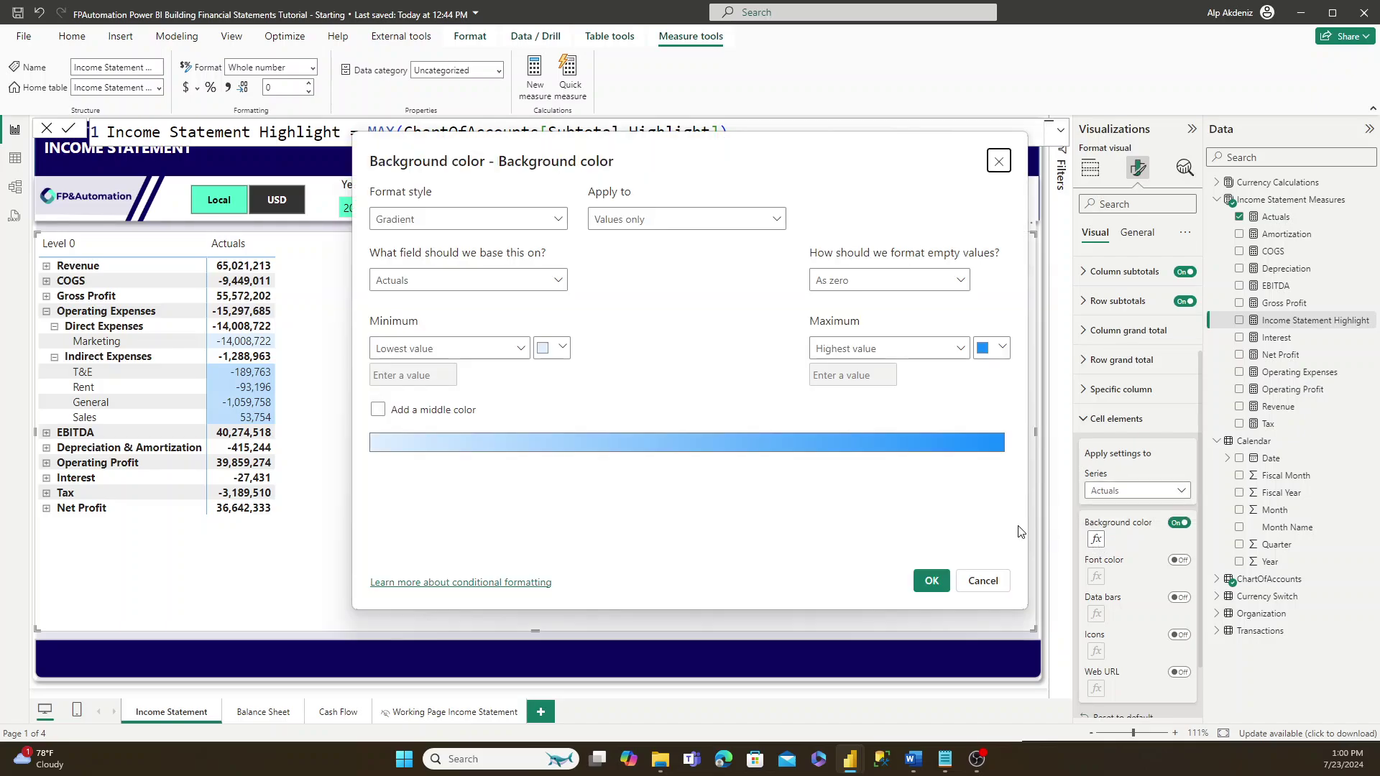
left_click(463, 280)
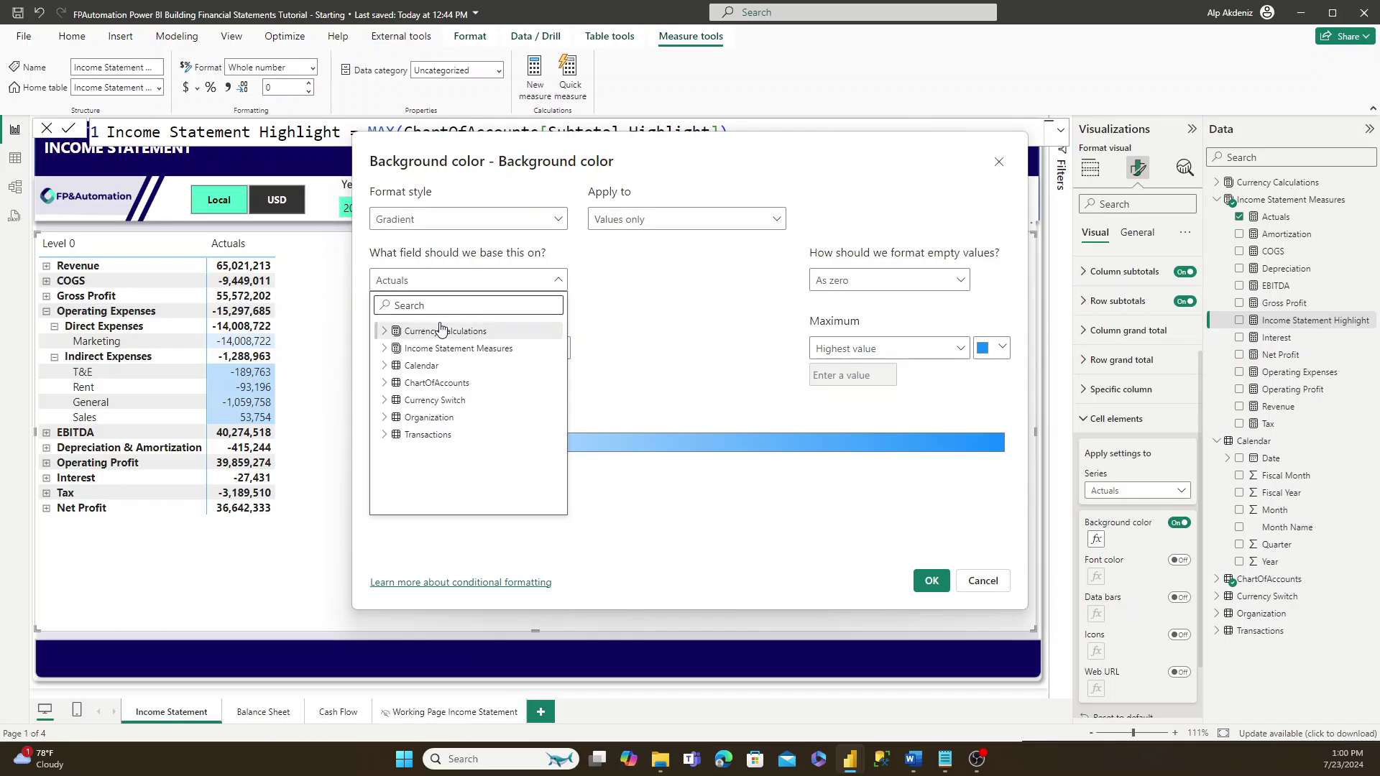
type("income stat")
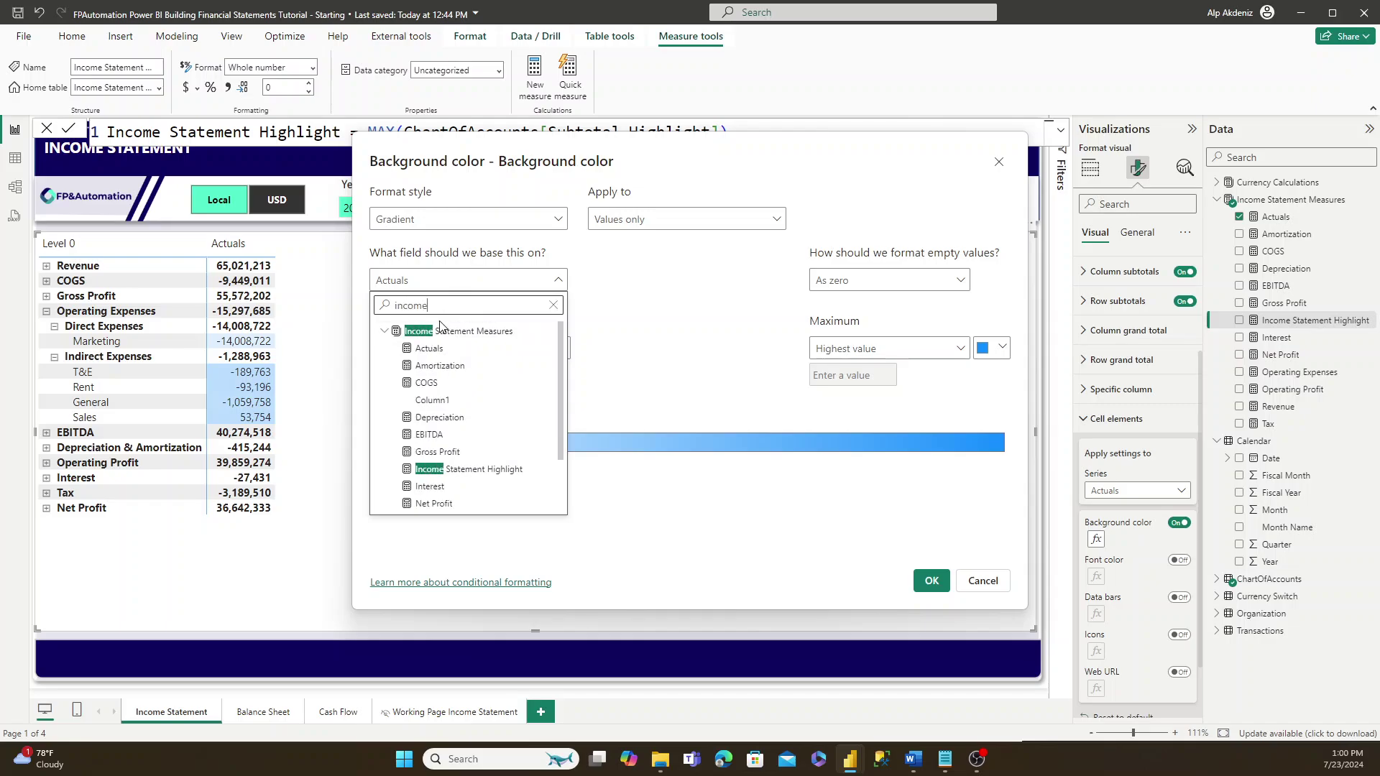
left_click(479, 469)
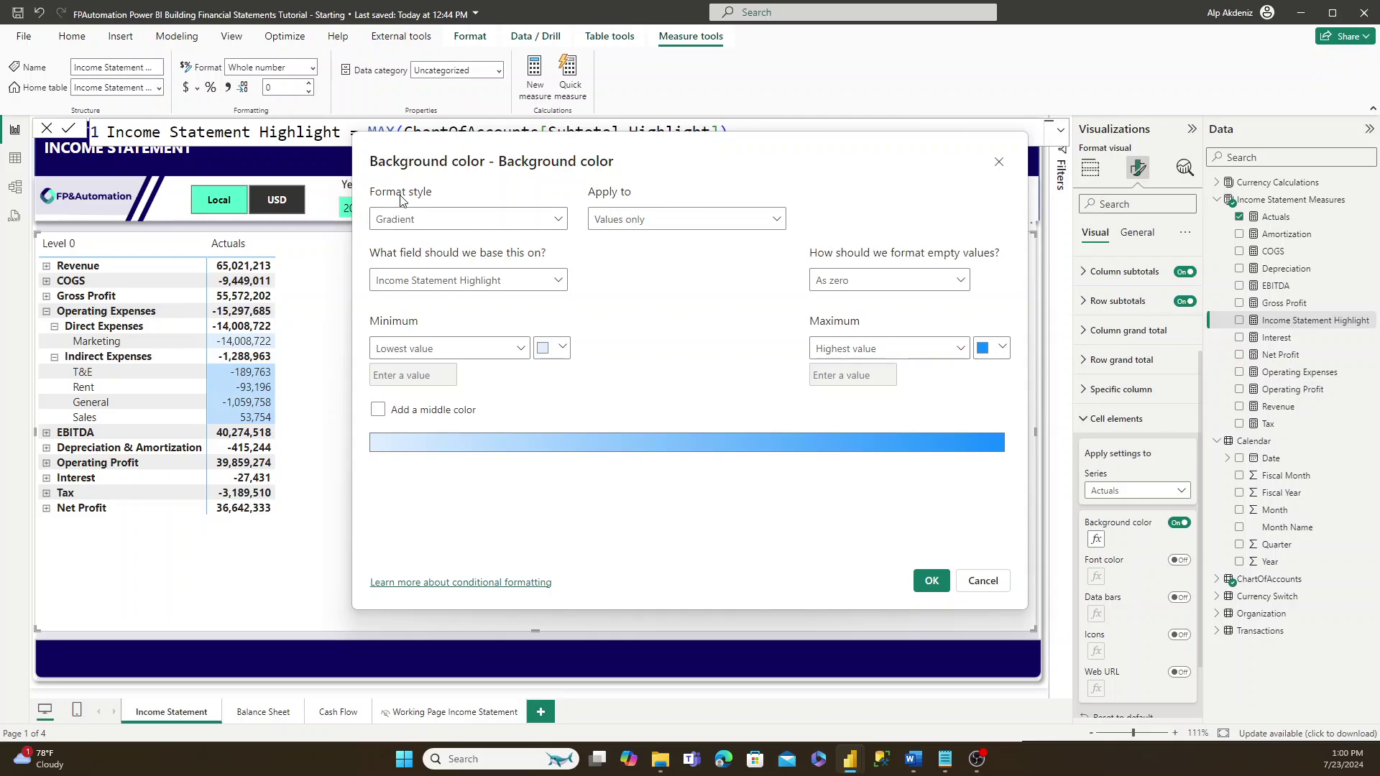
left_click(402, 219)
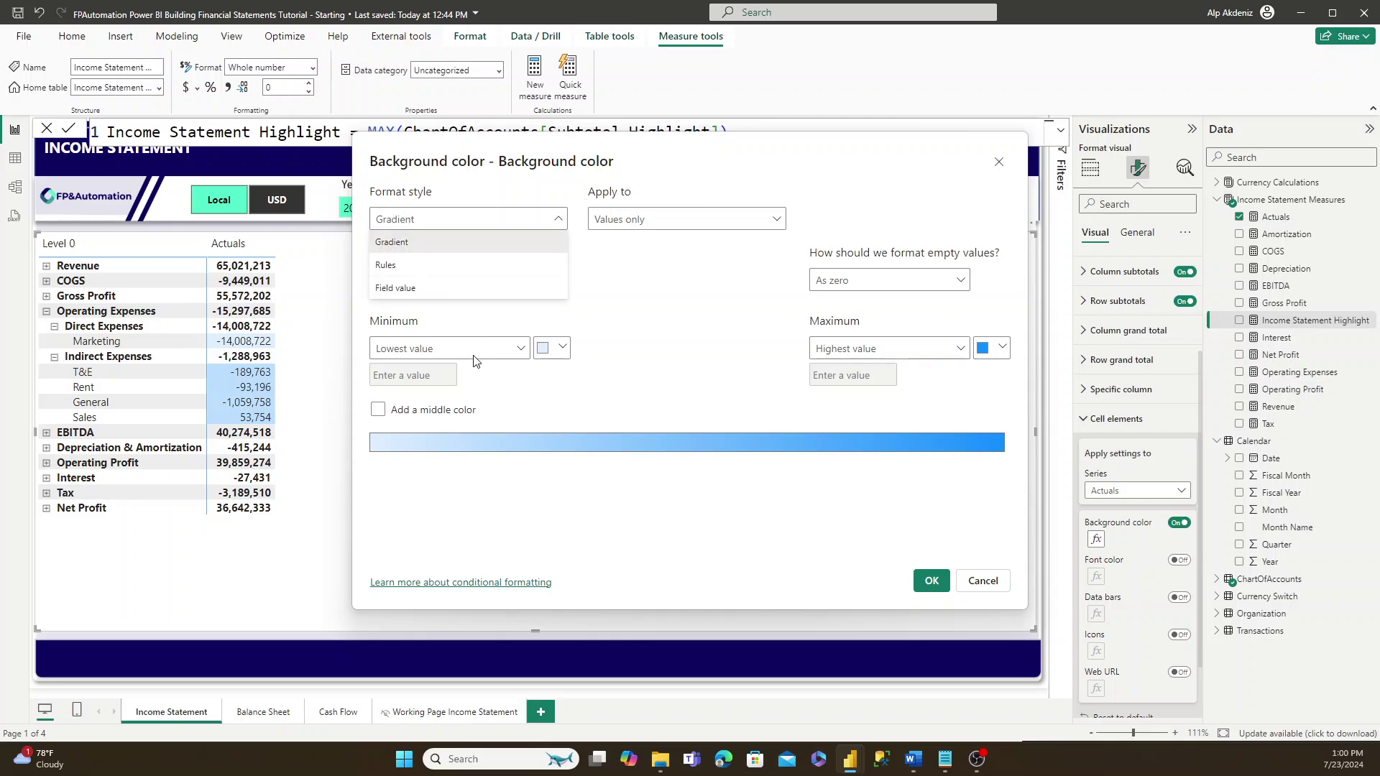
left_click(386, 267)
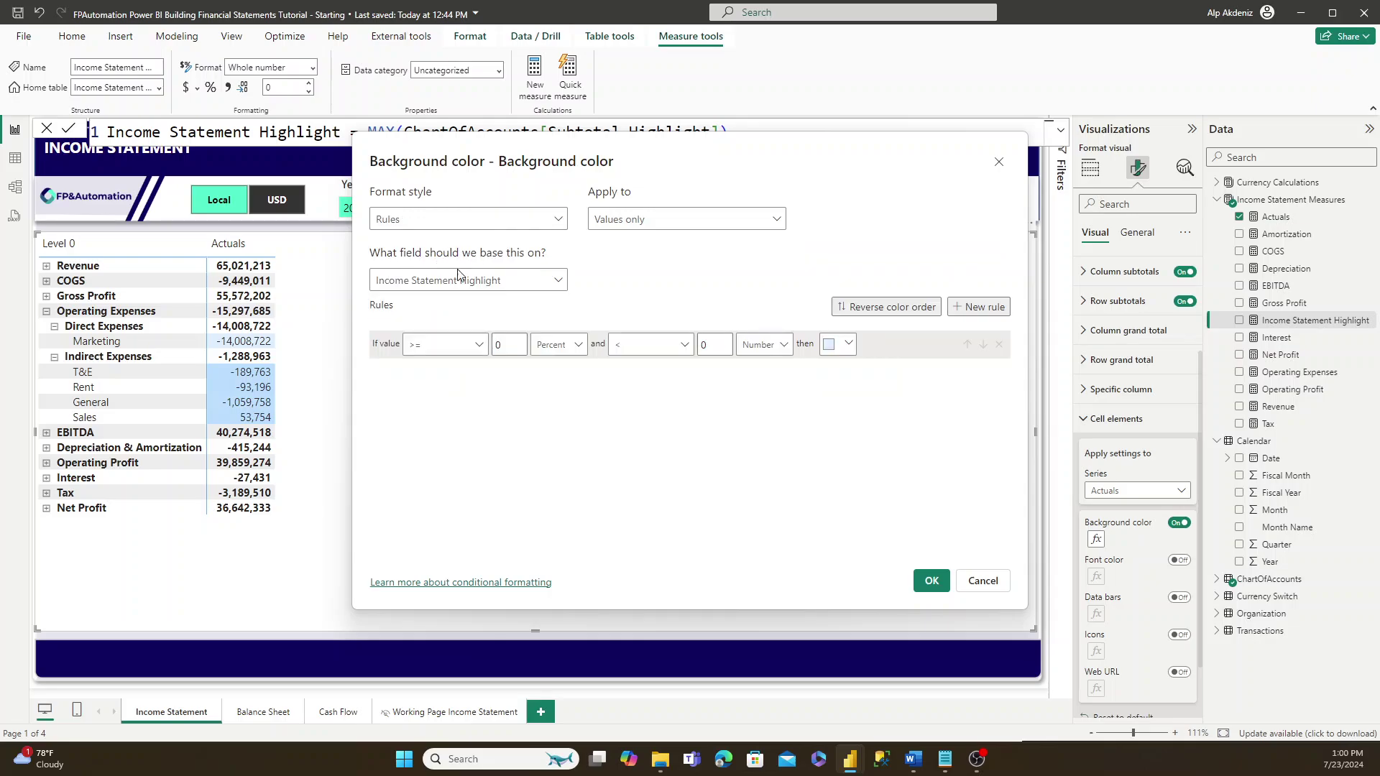
- Define the rule so that a value equal to the number 2 gets a light mint green background
left_click(430, 347)
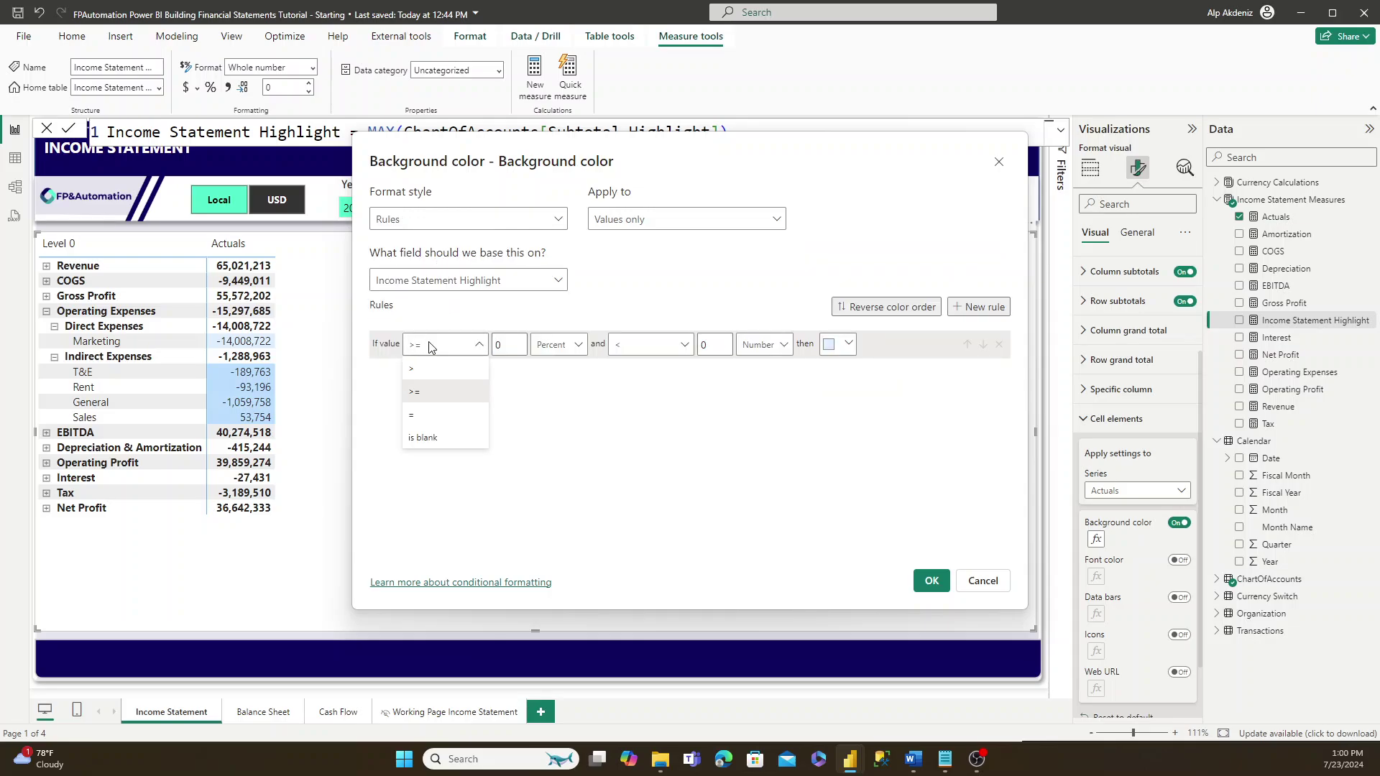
left_click(431, 414)
left_click(574, 352)
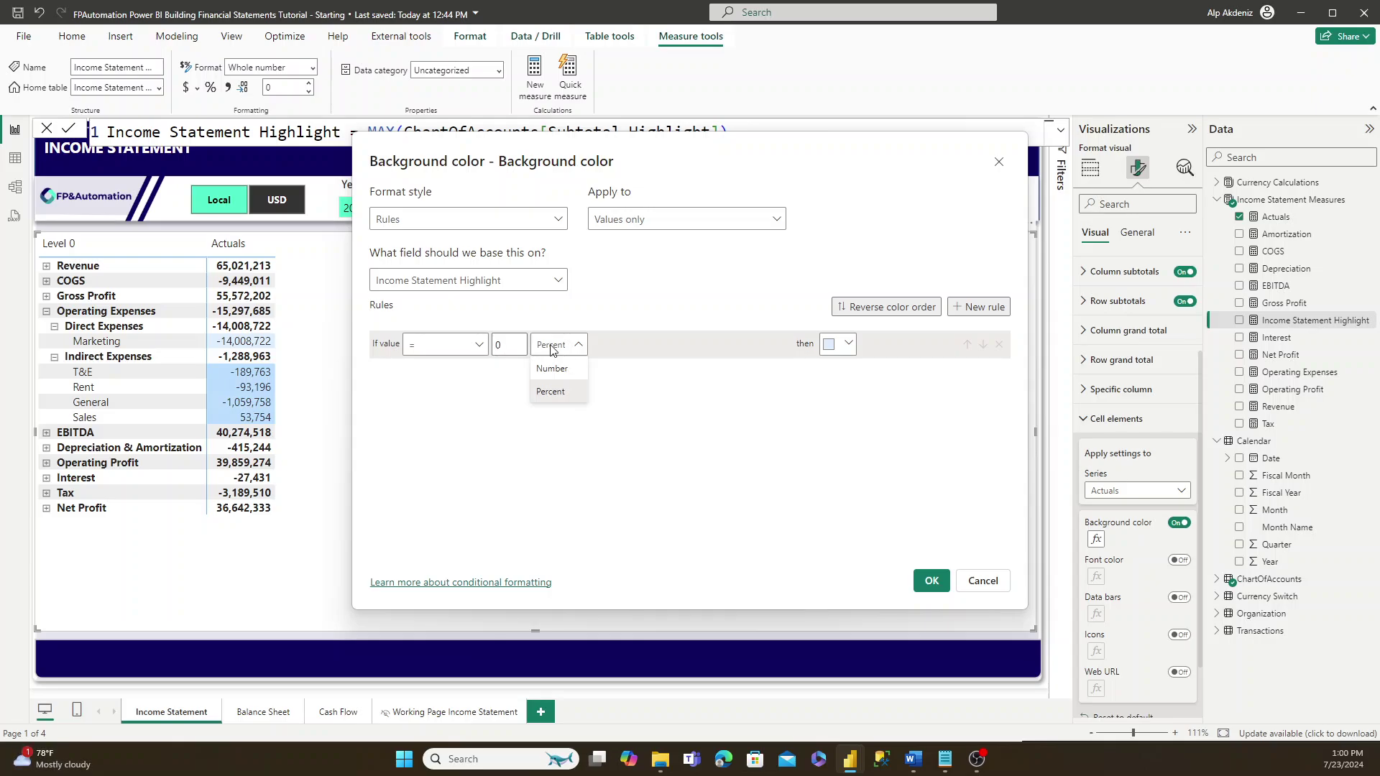
left_click(552, 368)
left_click(513, 350)
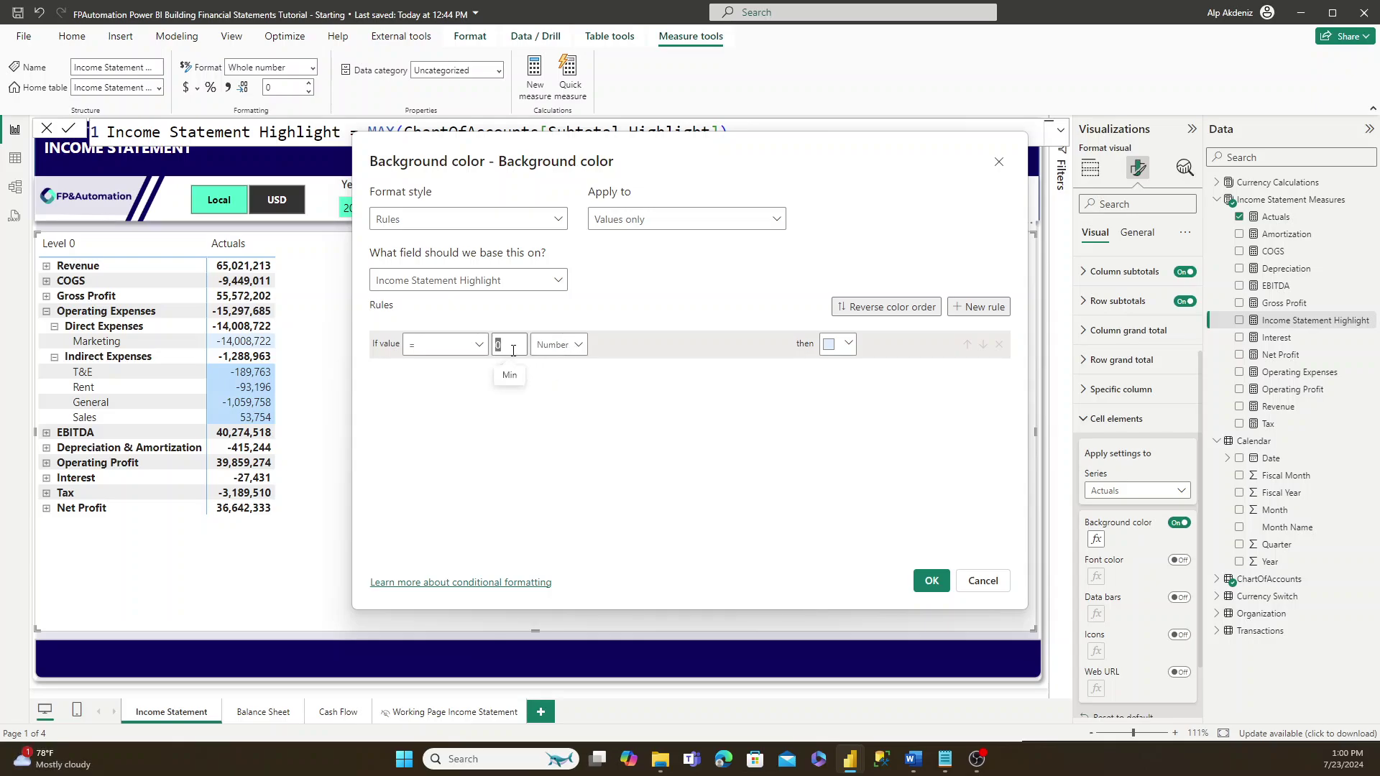
type("2")
left_click(843, 346)
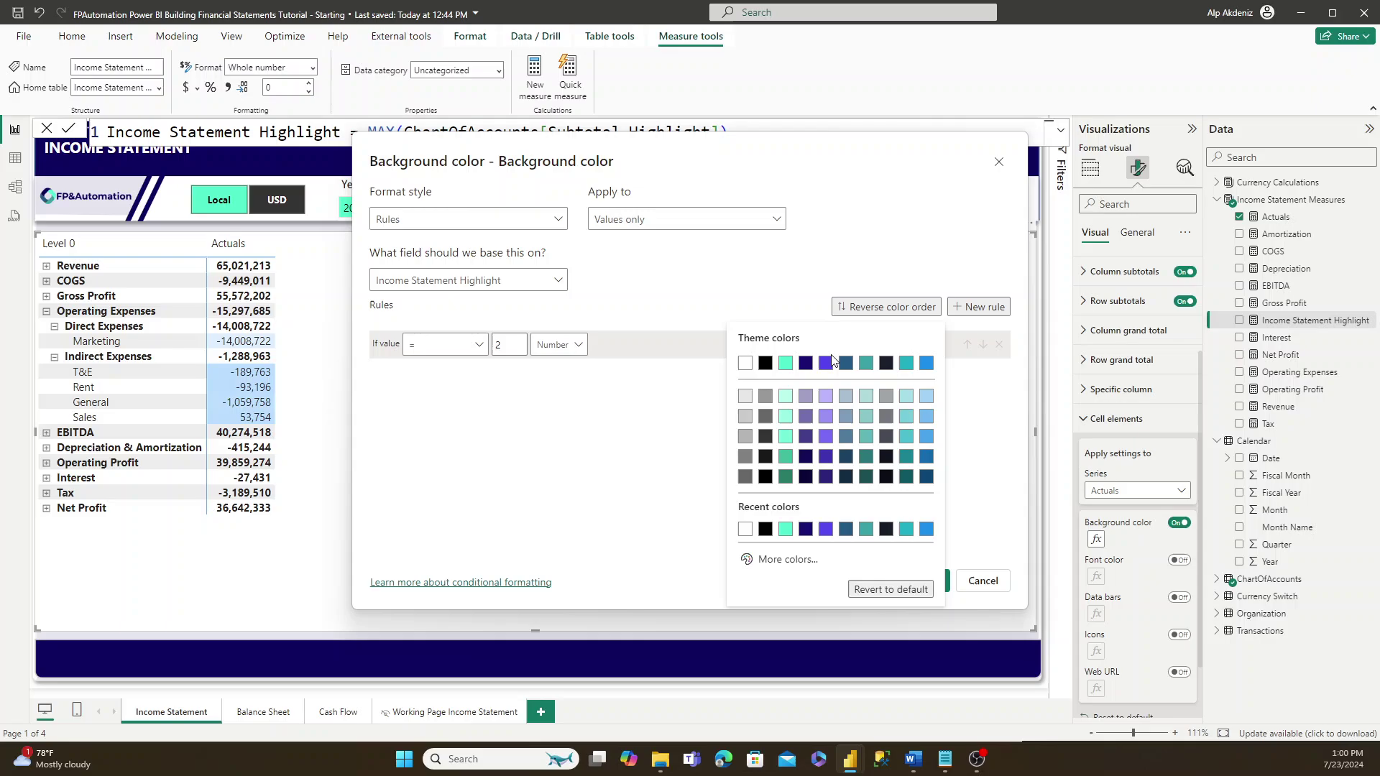
left_click(787, 401)
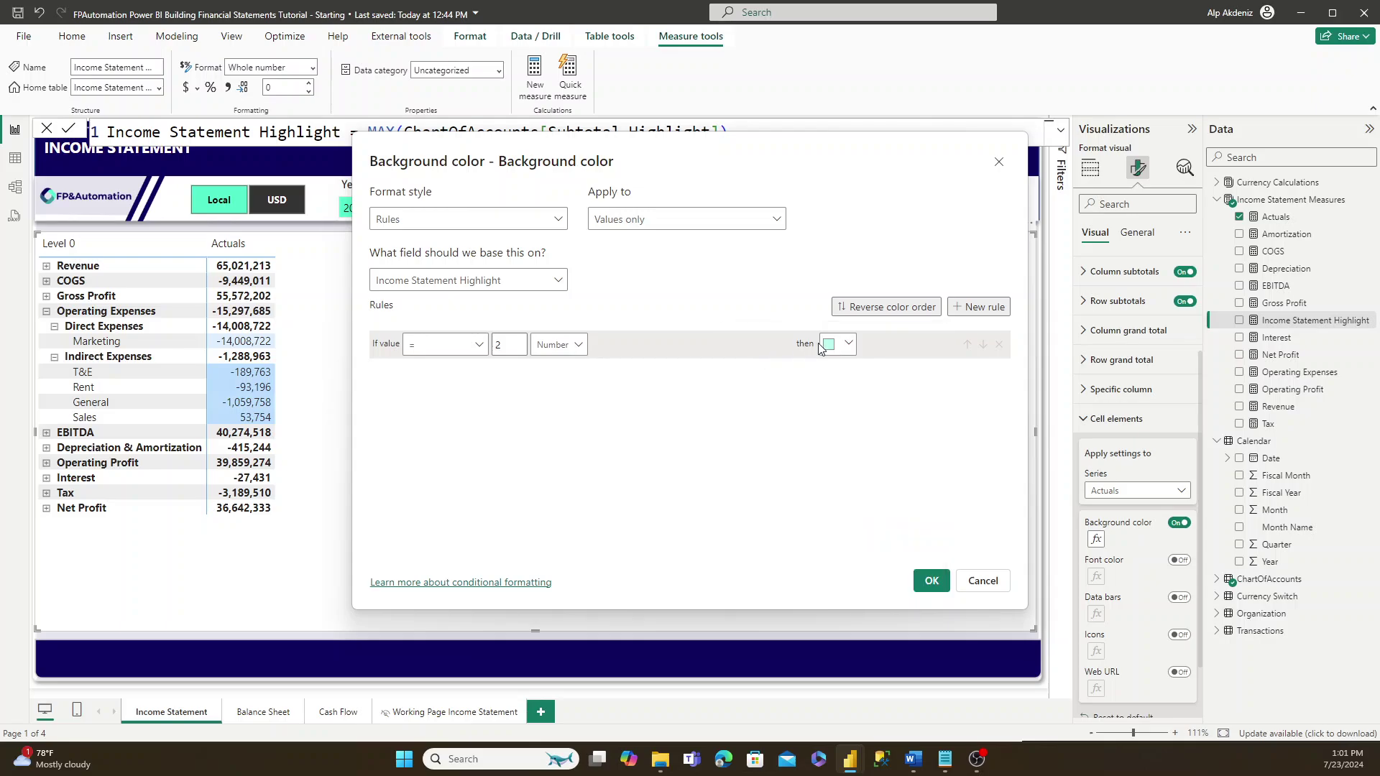
- Apply the background color rule to values and totals, and confirm the conditional formatting
left_click(684, 221)
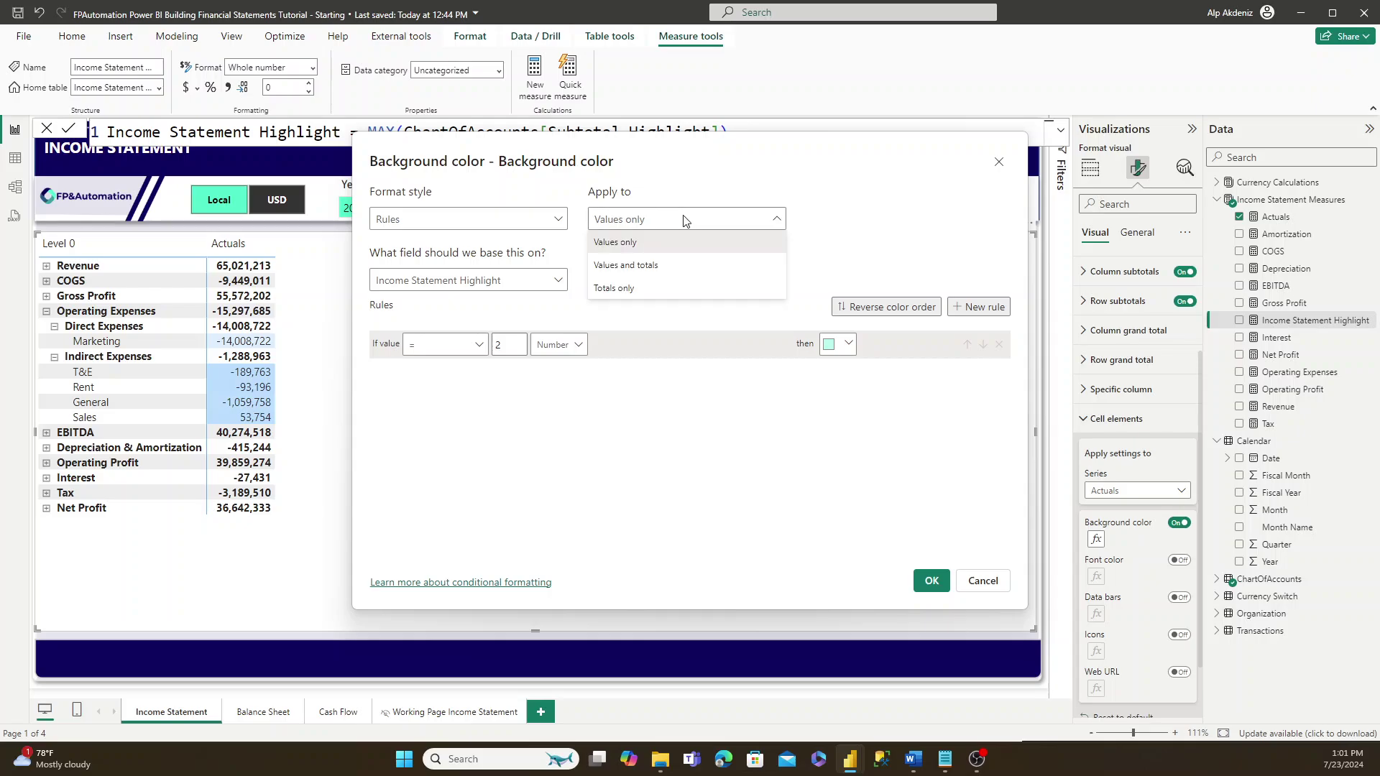
left_click(624, 268)
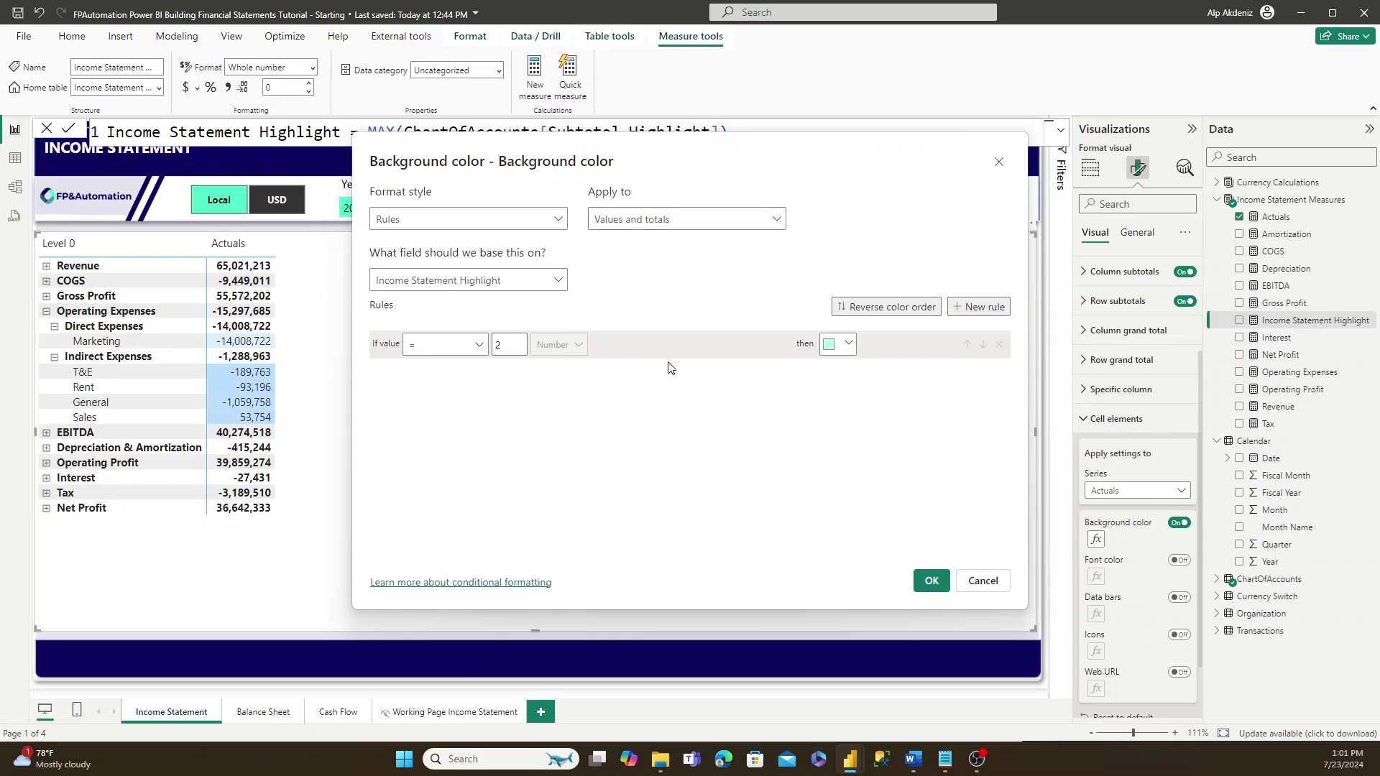
left_click(930, 583)
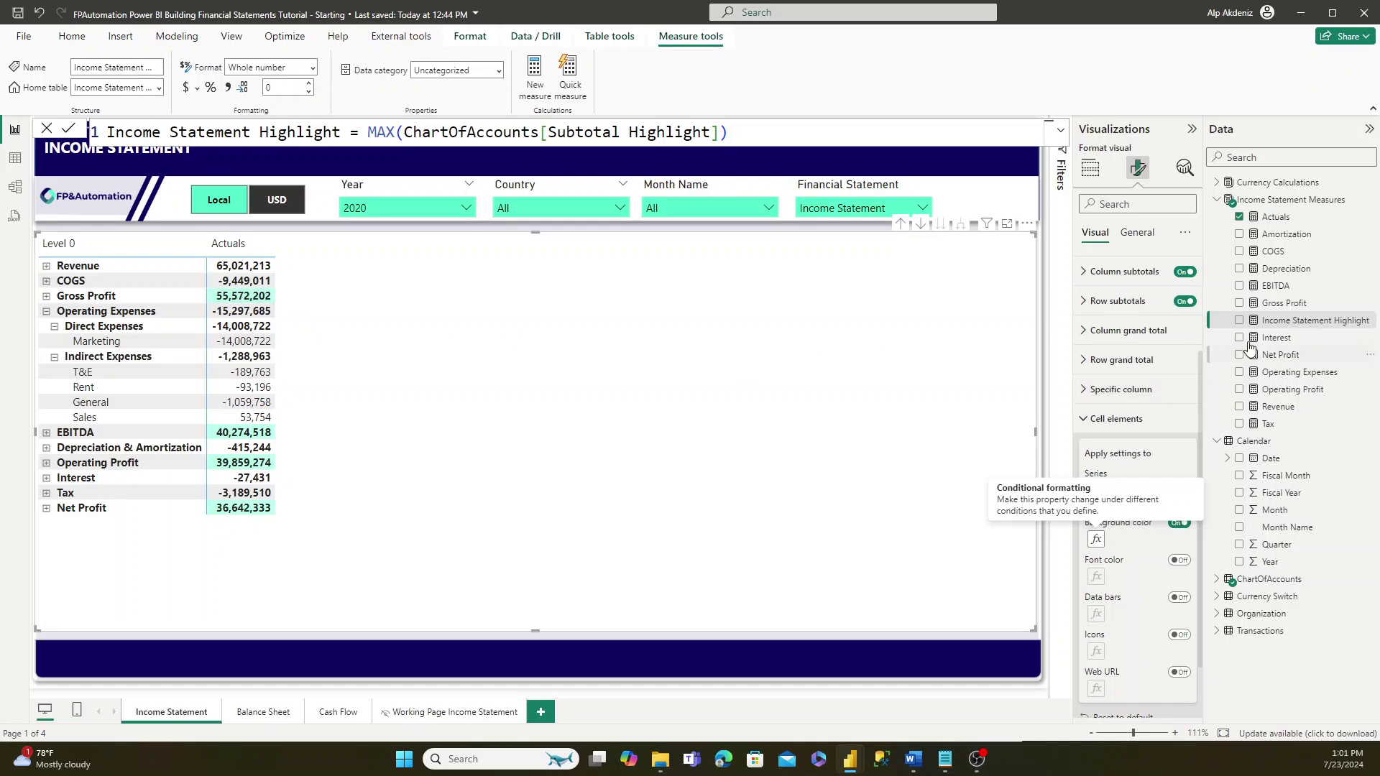
- Add Month Name from the Calendar table back to the matrix columns
left_click(1090, 168)
left_click_drag(1283, 528, 1142, 476)
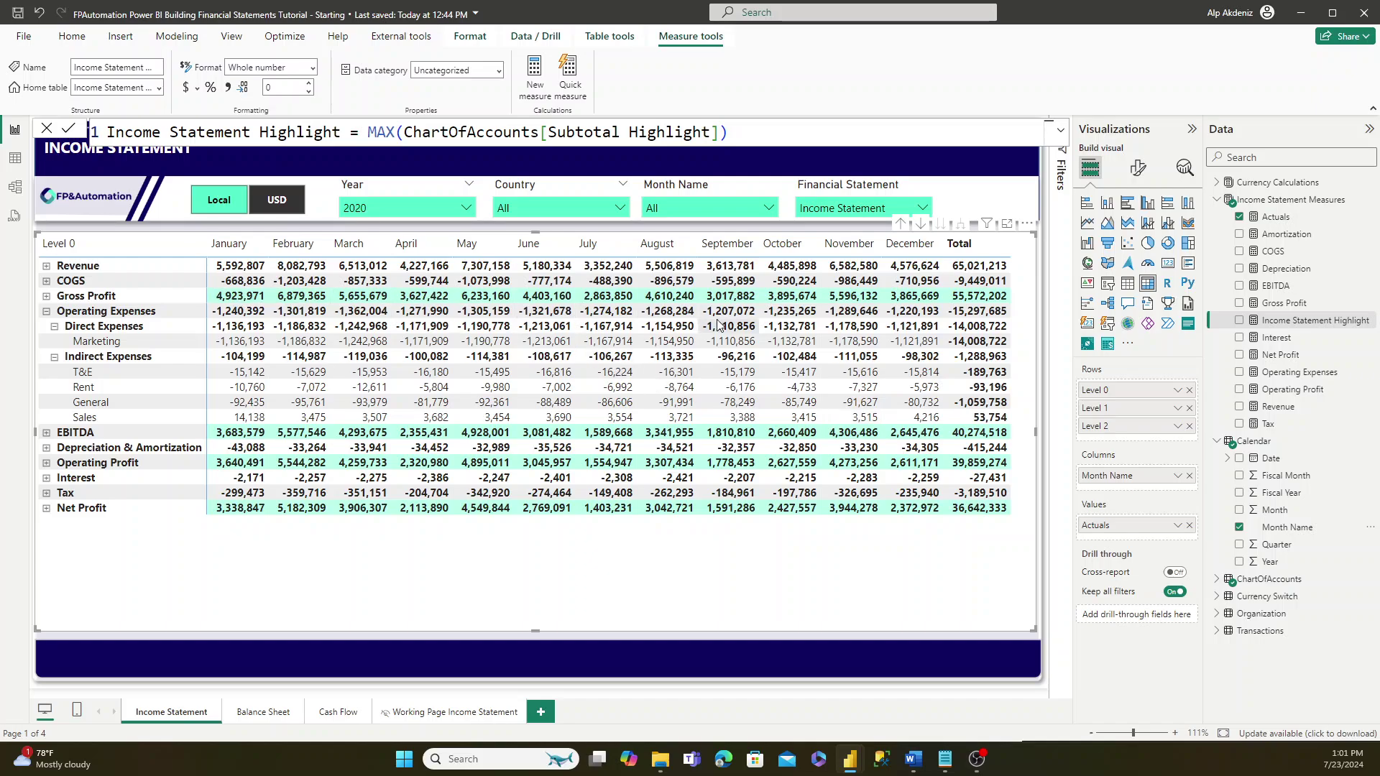
- Test the Month Name slicer by filtering to January and February, and clear the month selection
left_click(671, 209)
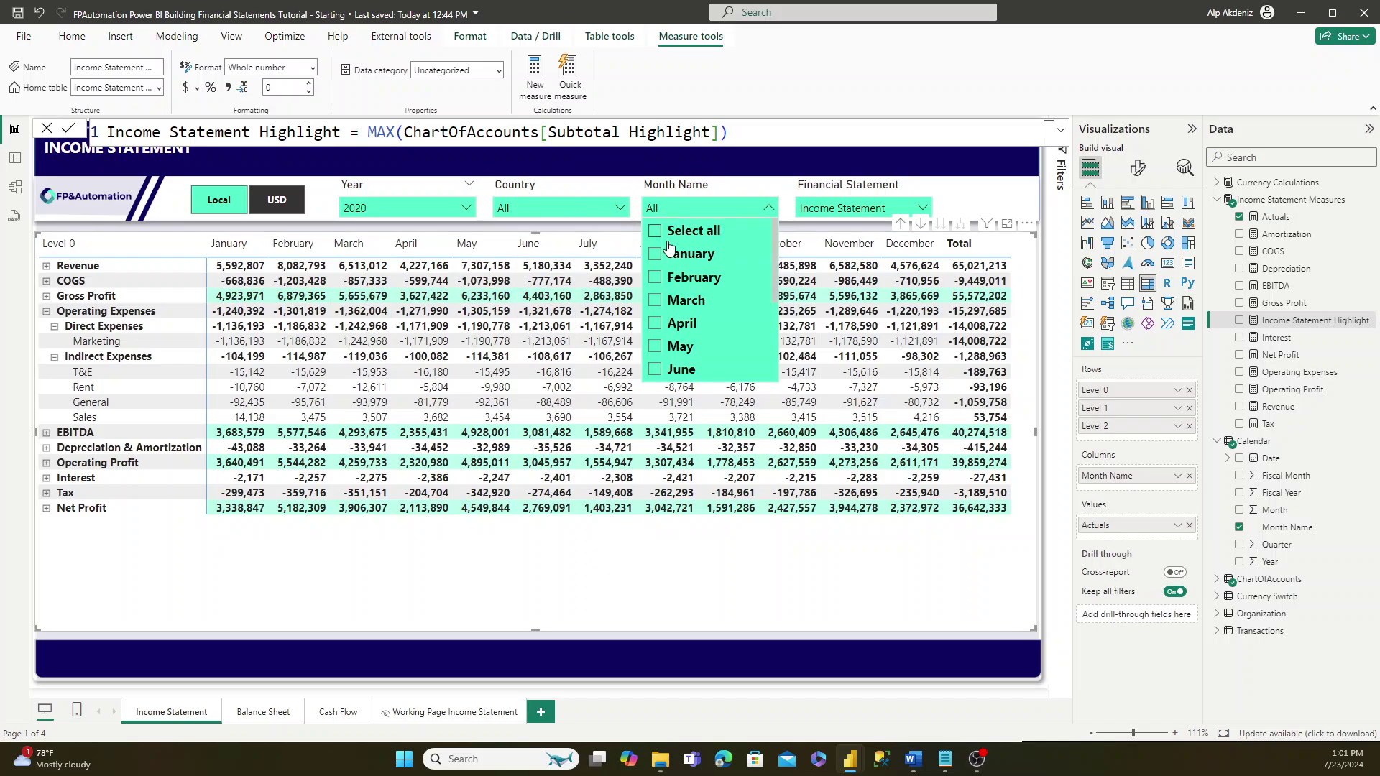
left_click(672, 254)
left_click(672, 278)
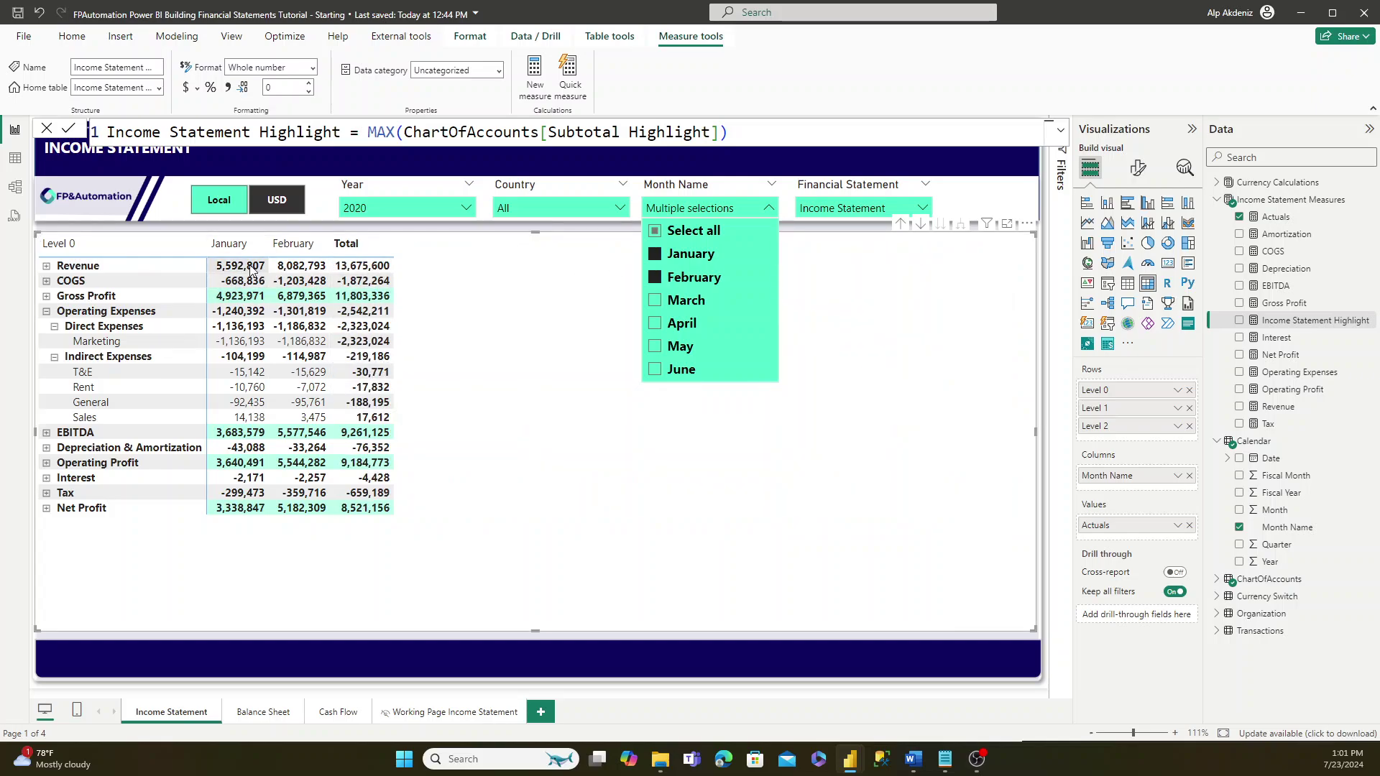
left_click(687, 256)
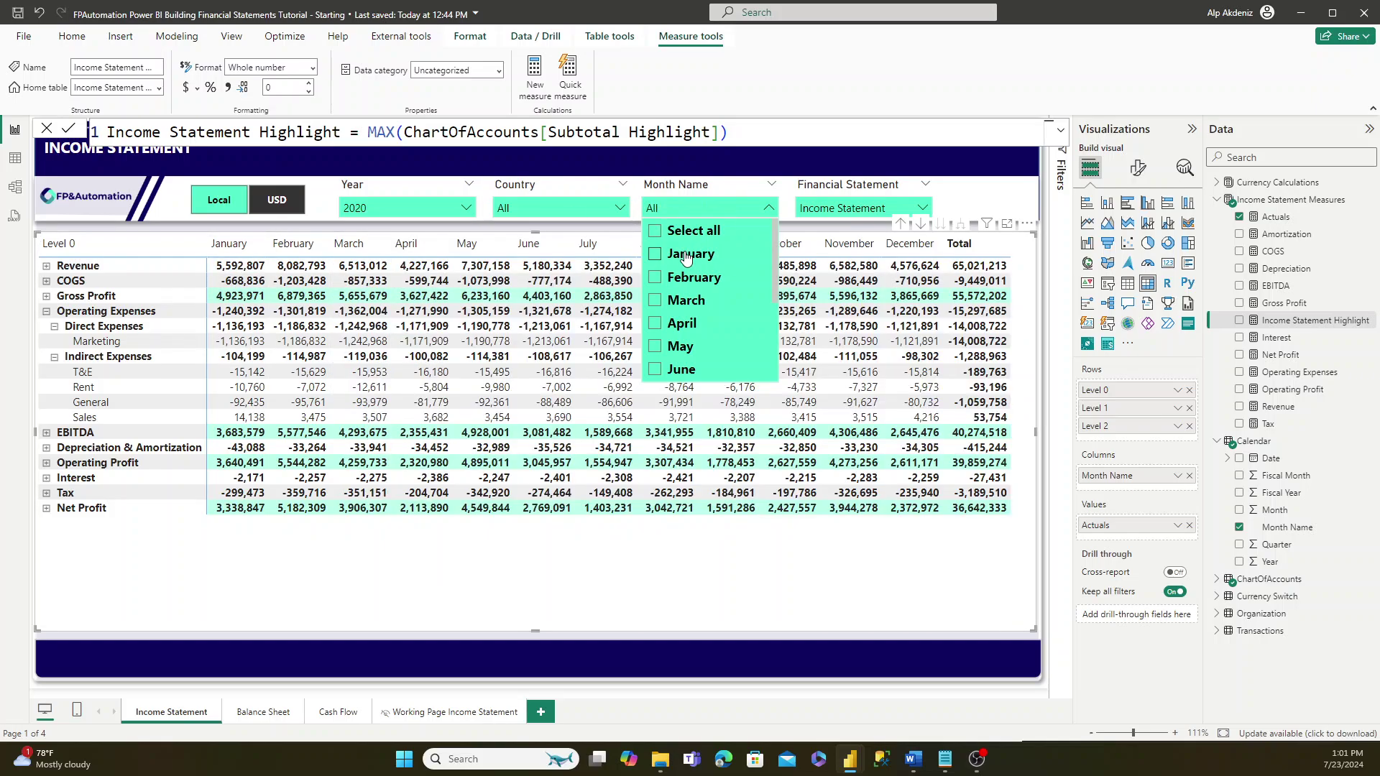
- Close the month list, deselect the matrix, and collapse the Income Statement Measures and Calendar tables in the data list
left_click(693, 192)
left_click(603, 172)
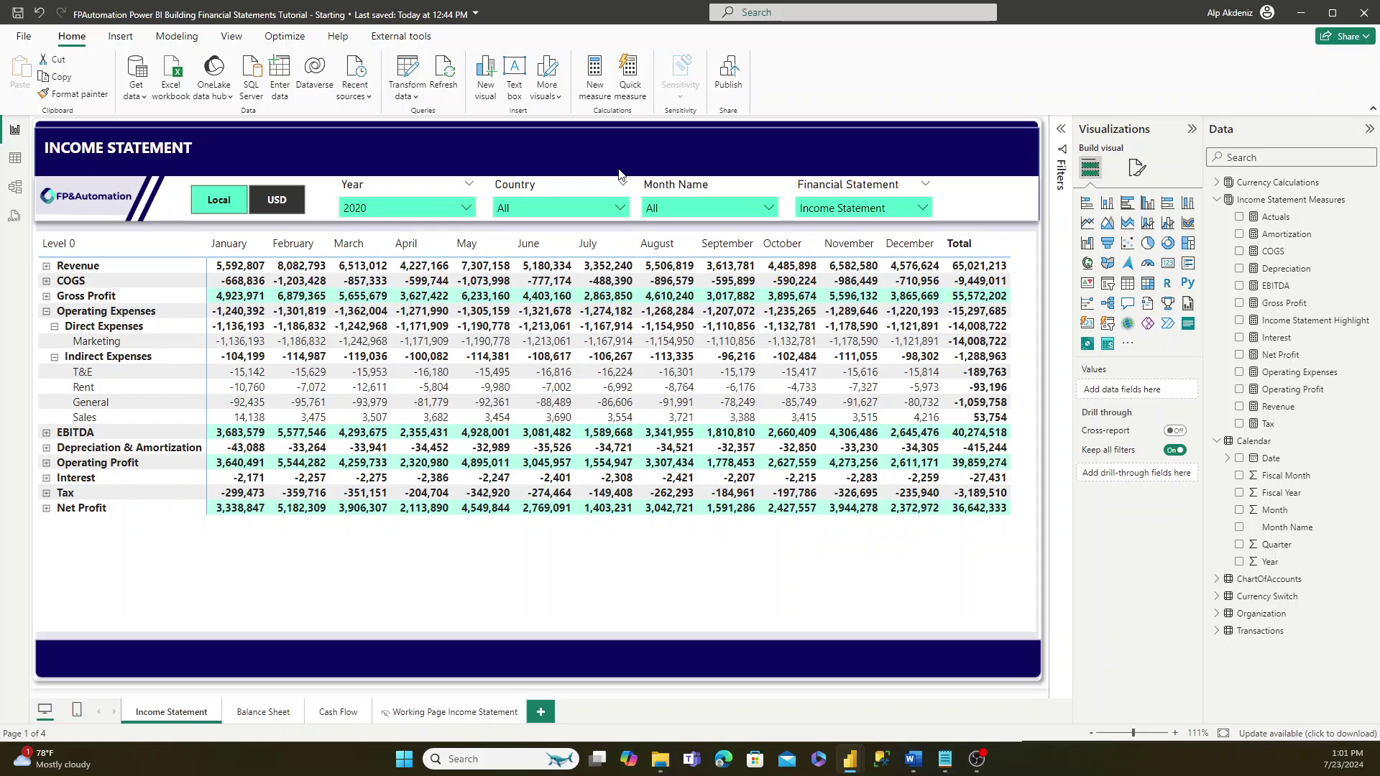
left_click(1217, 200)
left_click(1217, 217)
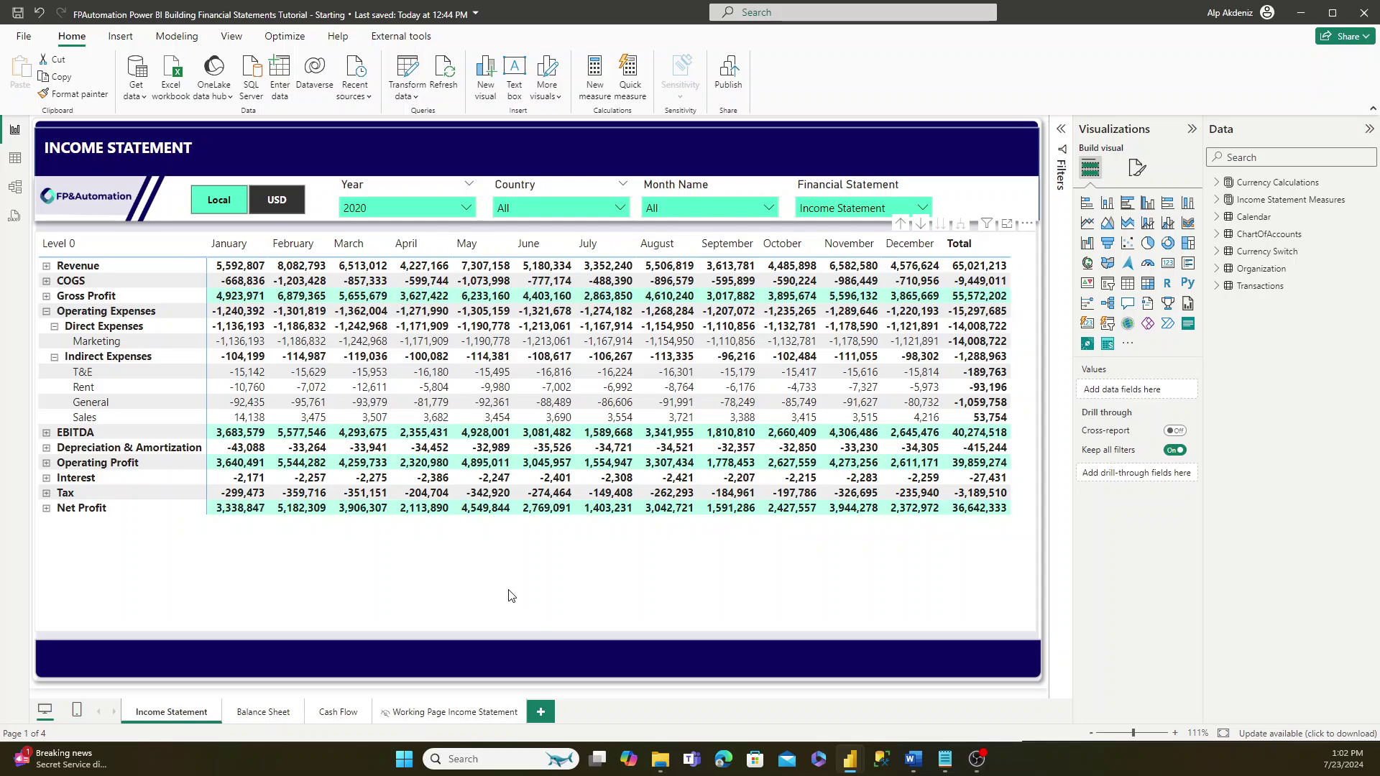
- Copy all visuals on the Income Statement page
left_click(467, 651)
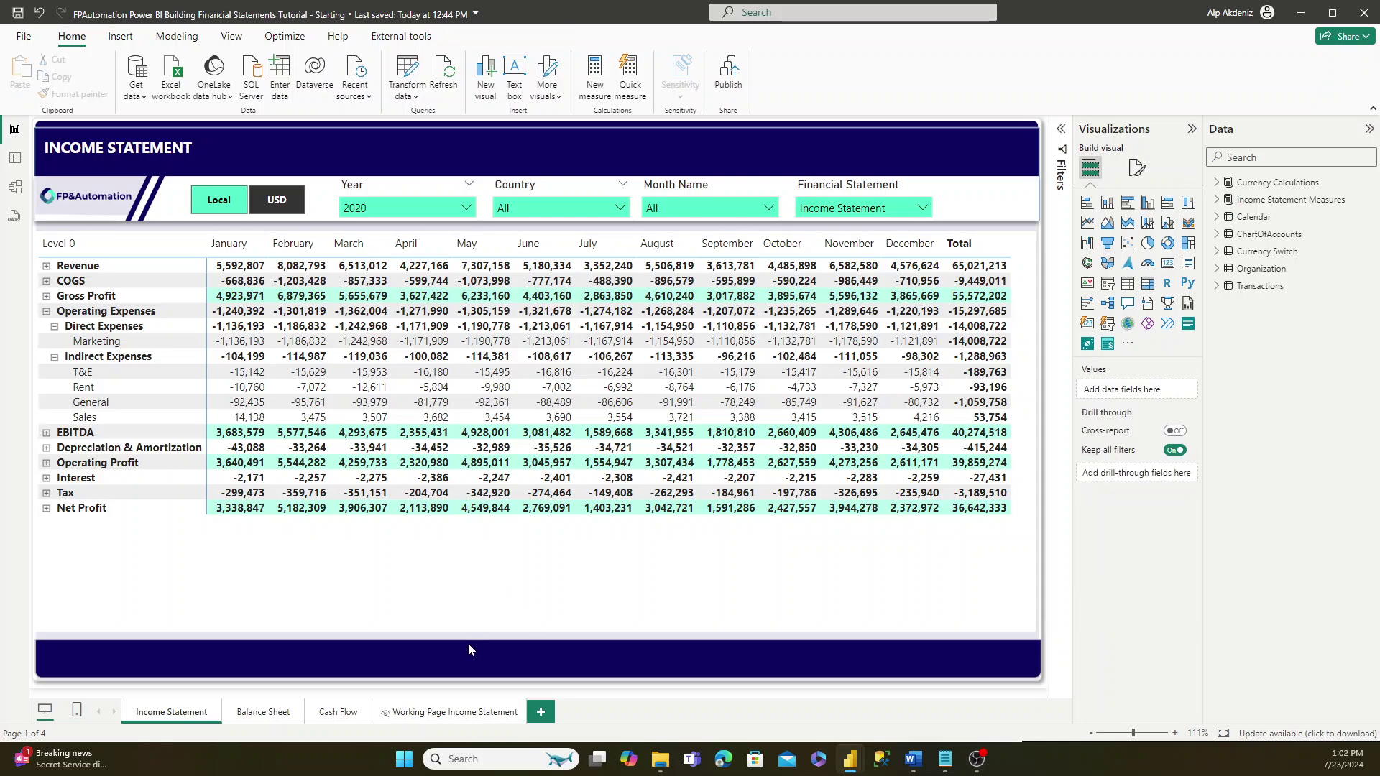
key("ctrl+a")
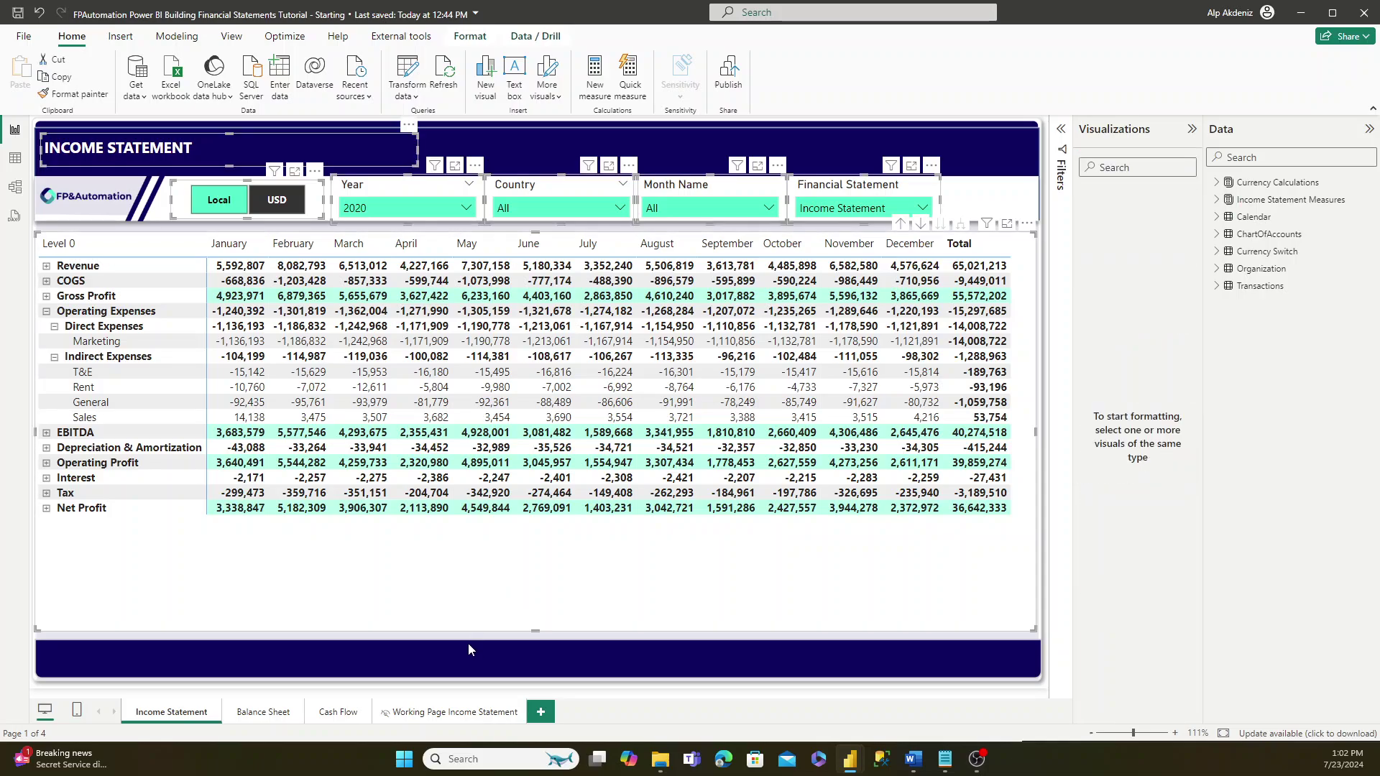
key("ctrl+c")
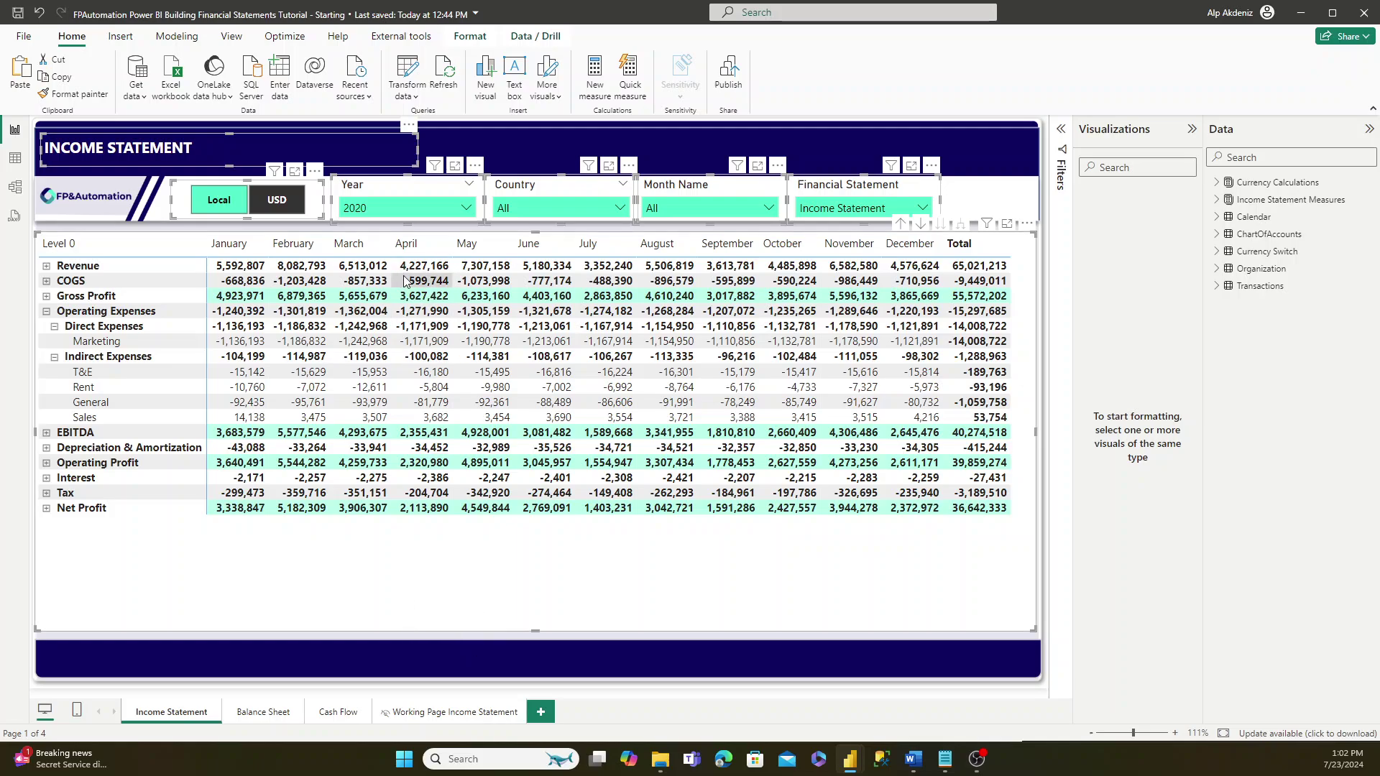
key("Escape")
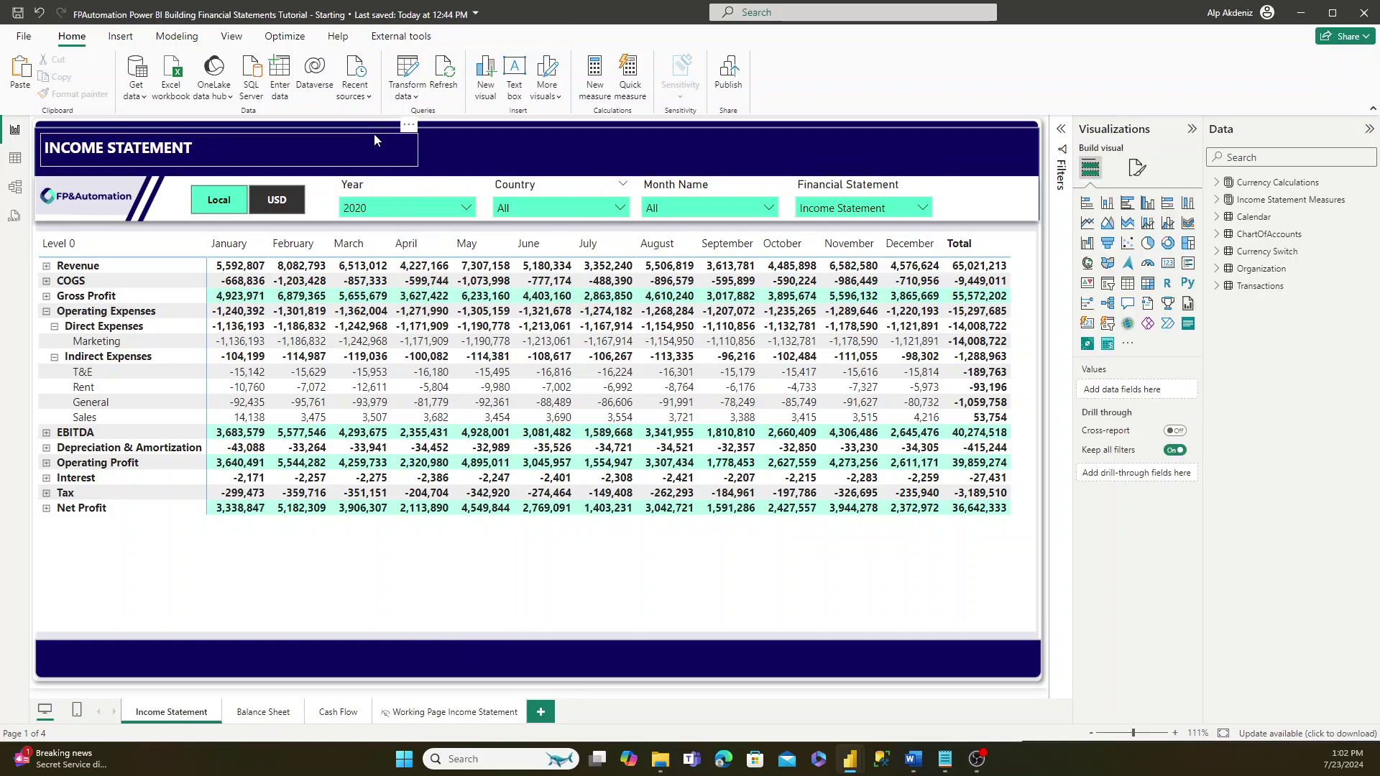
key("ctrl+a")
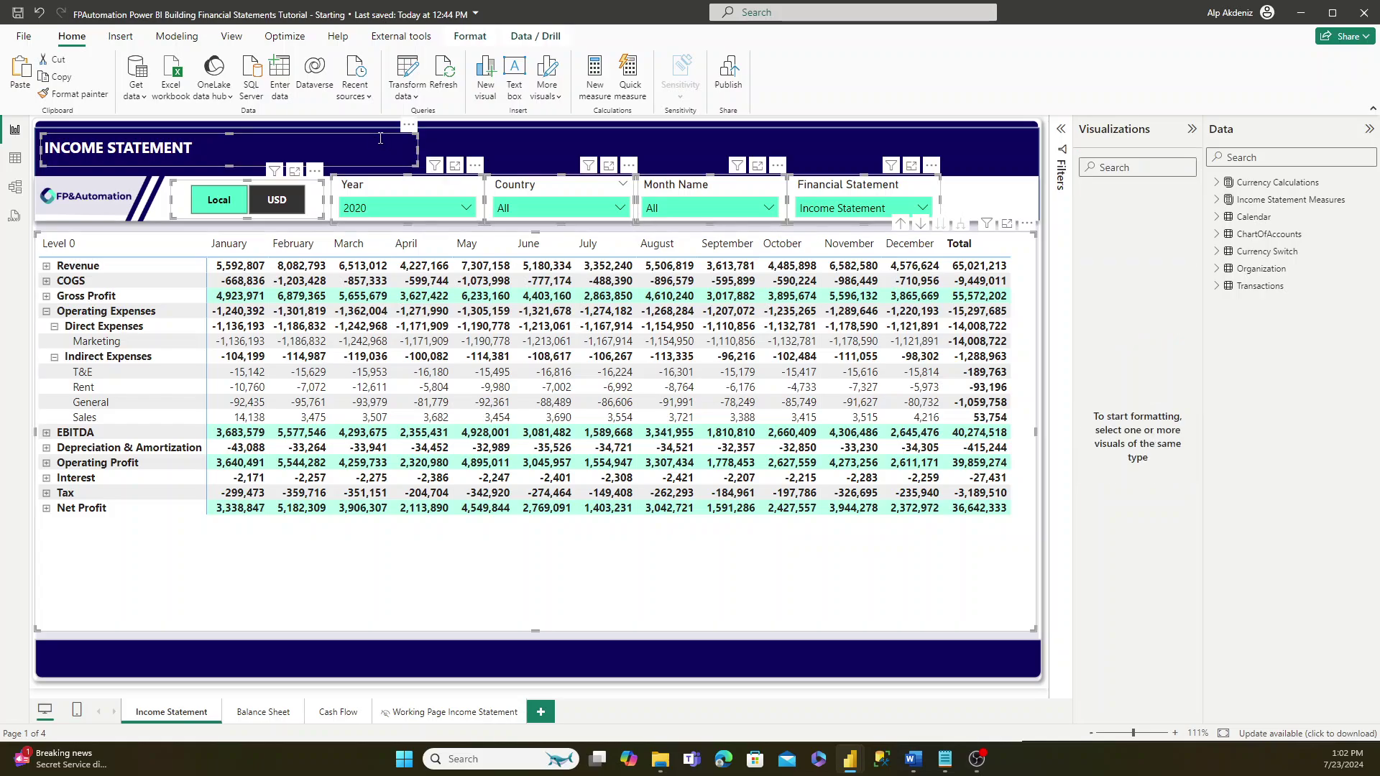
key("Escape")
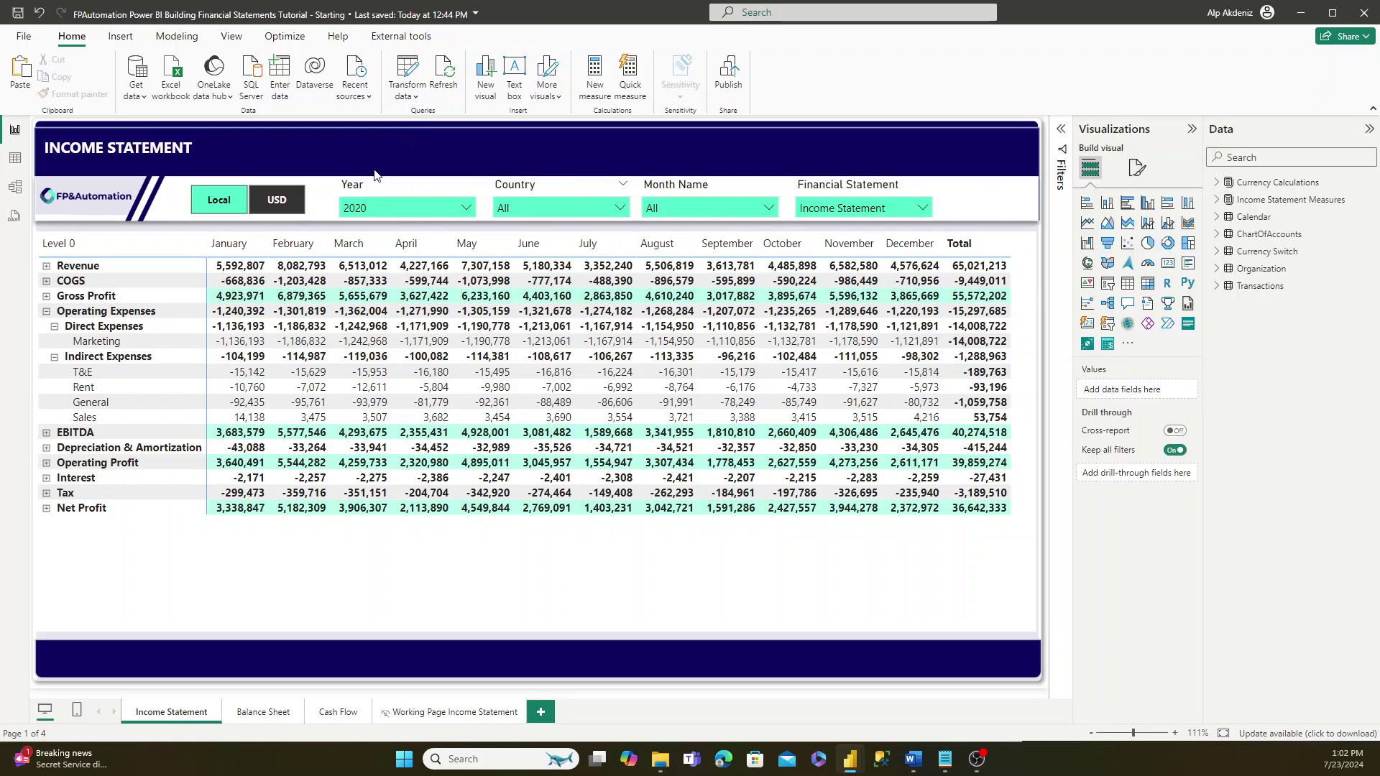
key("ctrl+a")
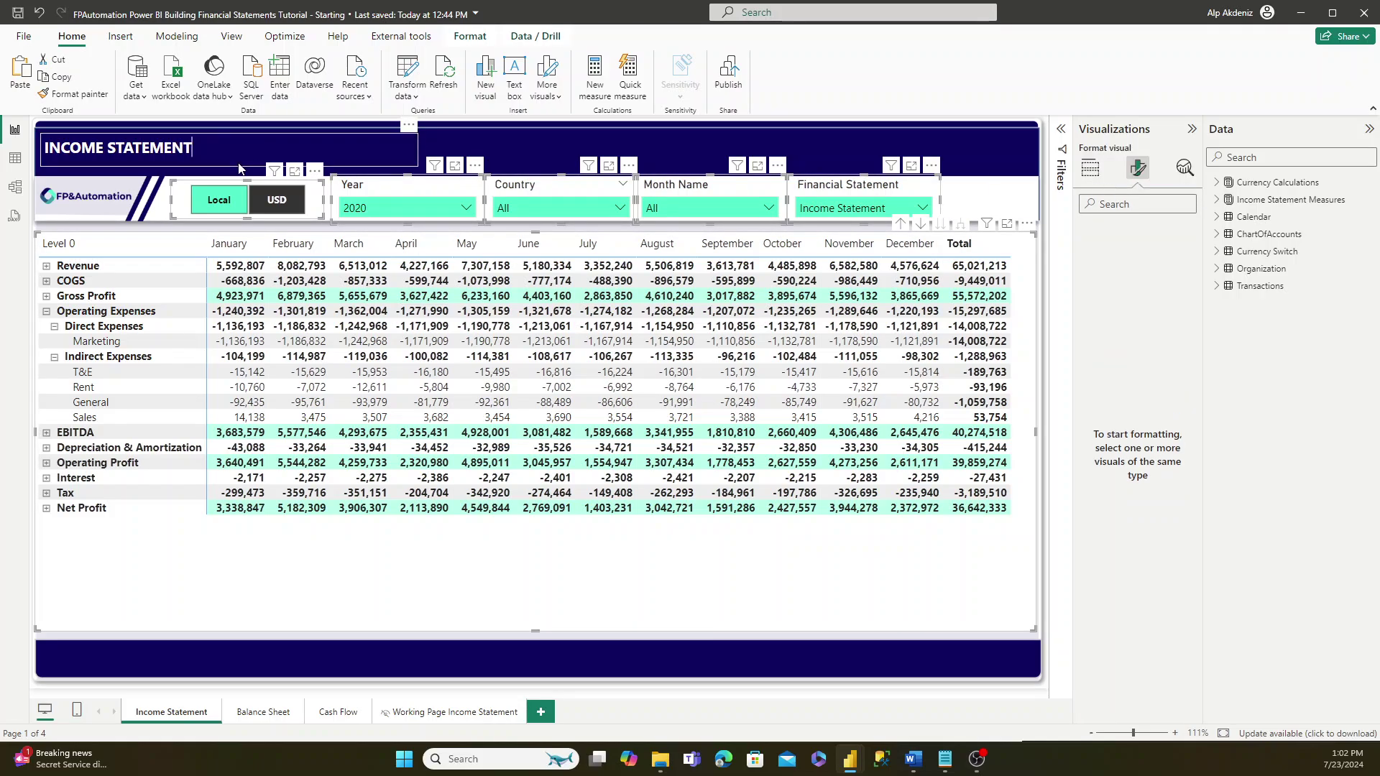
left_click(414, 166)
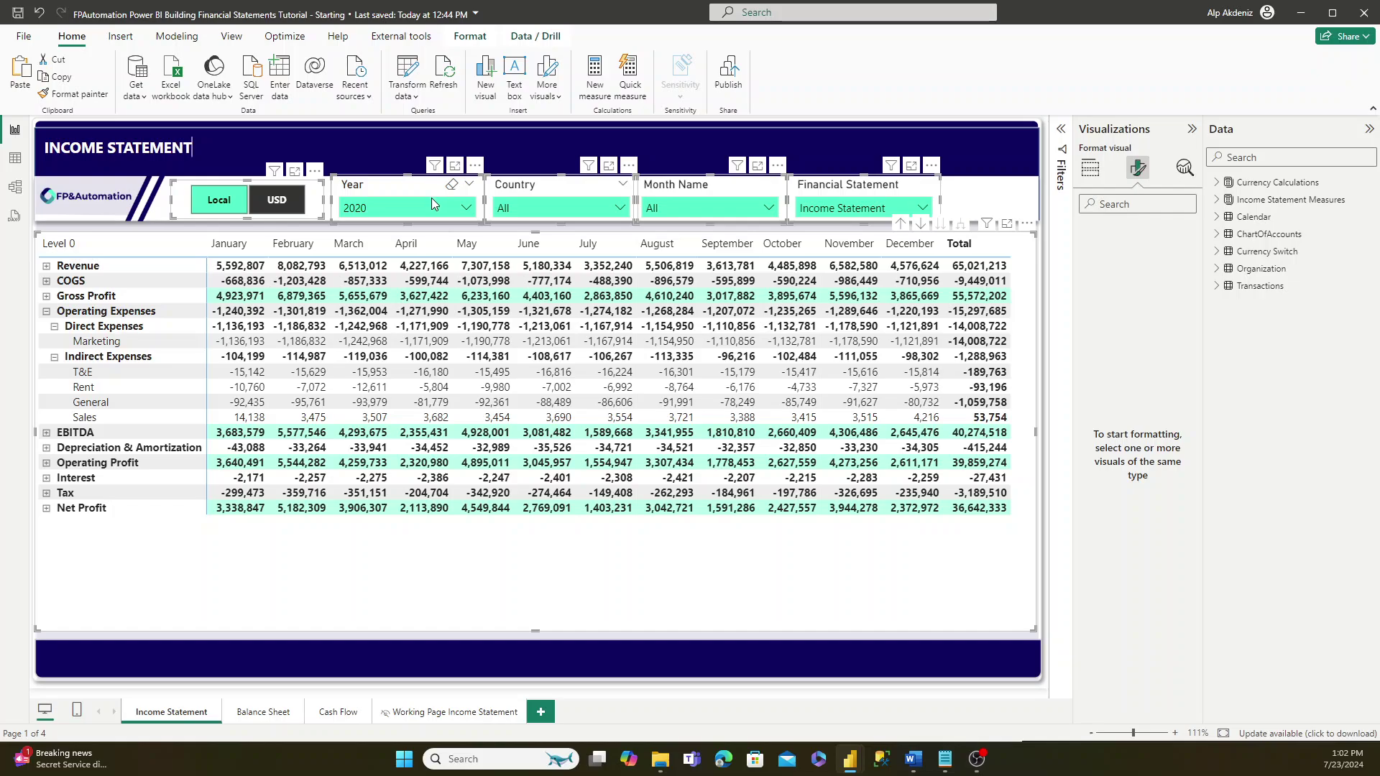
- Paste the copied visuals onto the Balance Sheet page without keeping them in sync with the originals
left_click(265, 712)
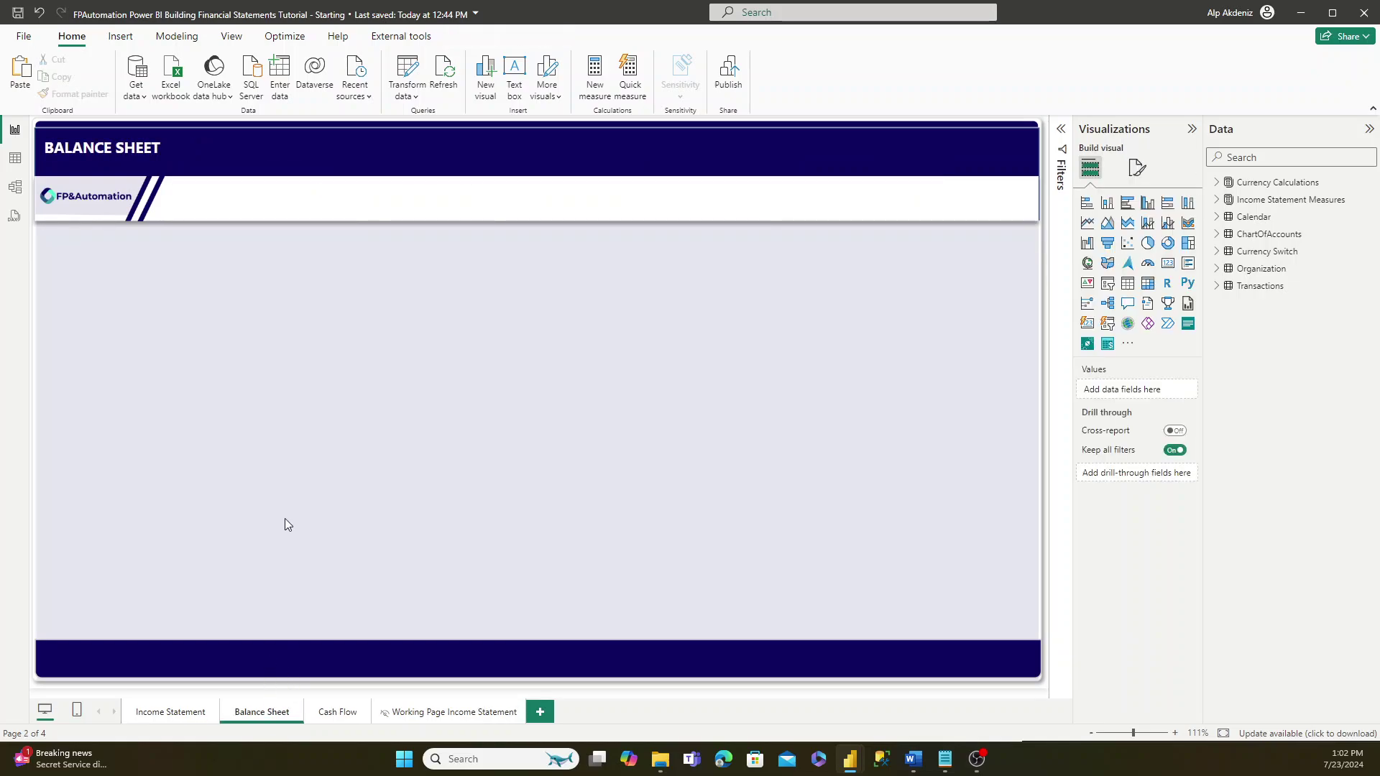
key("ctrl+v")
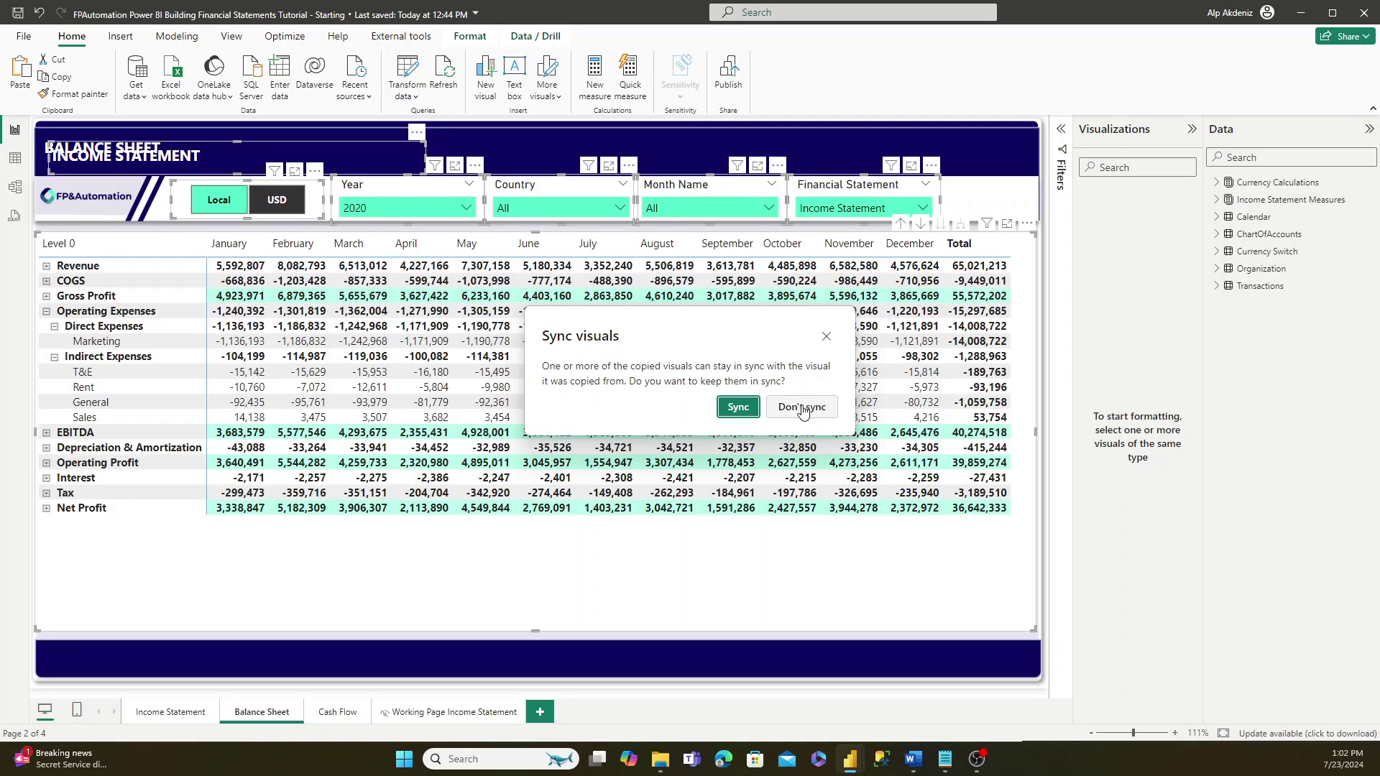
left_click(802, 408)
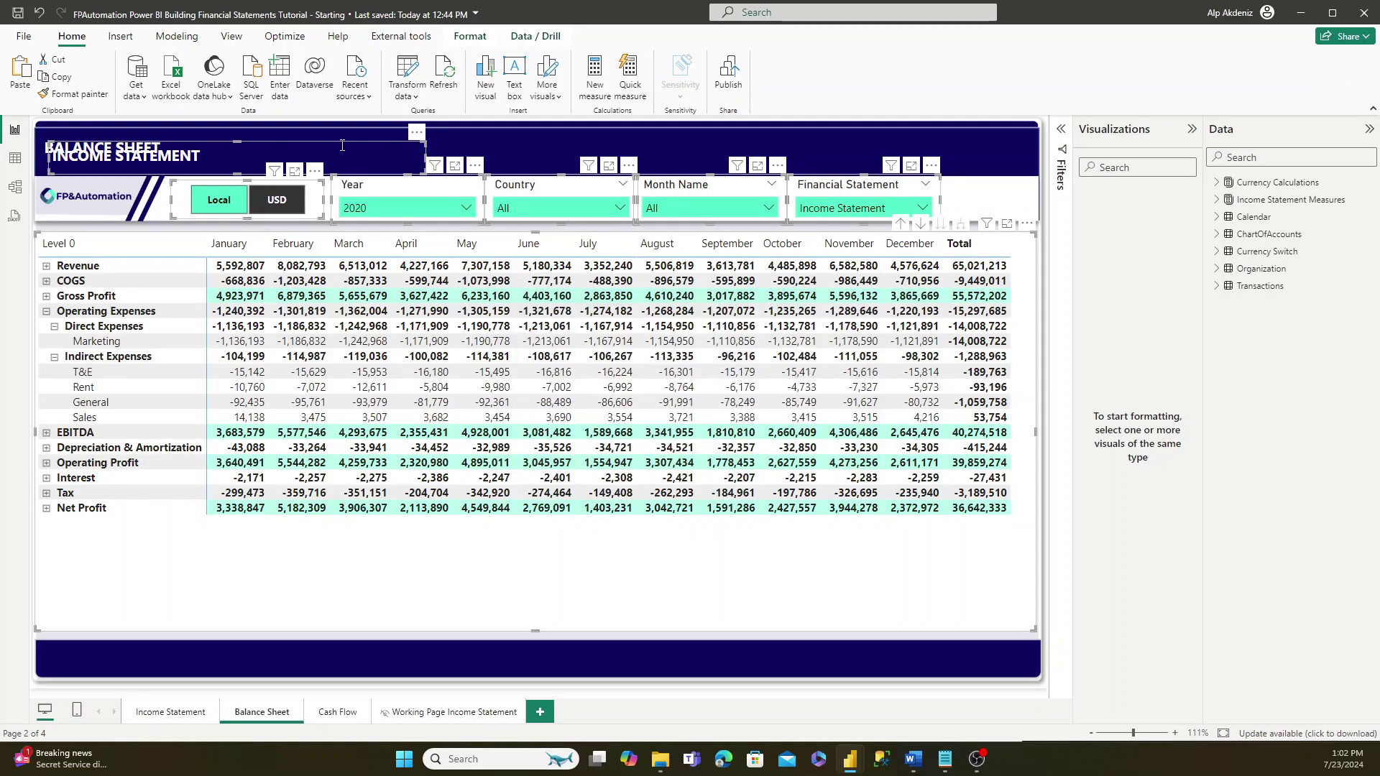
- Delete the pasted INCOME STATEMENT title that overlaps the page's own title
left_click(467, 141)
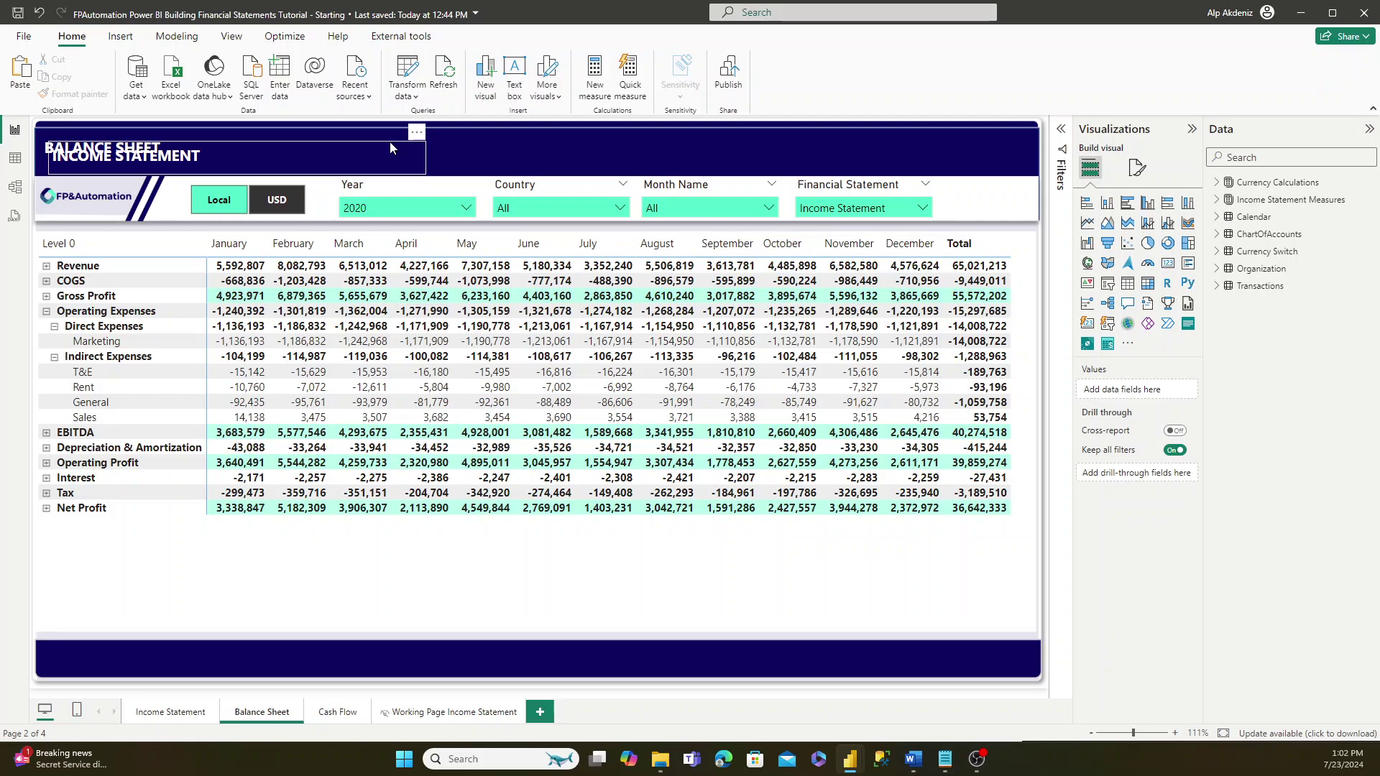
left_click(389, 147)
key("Delete")
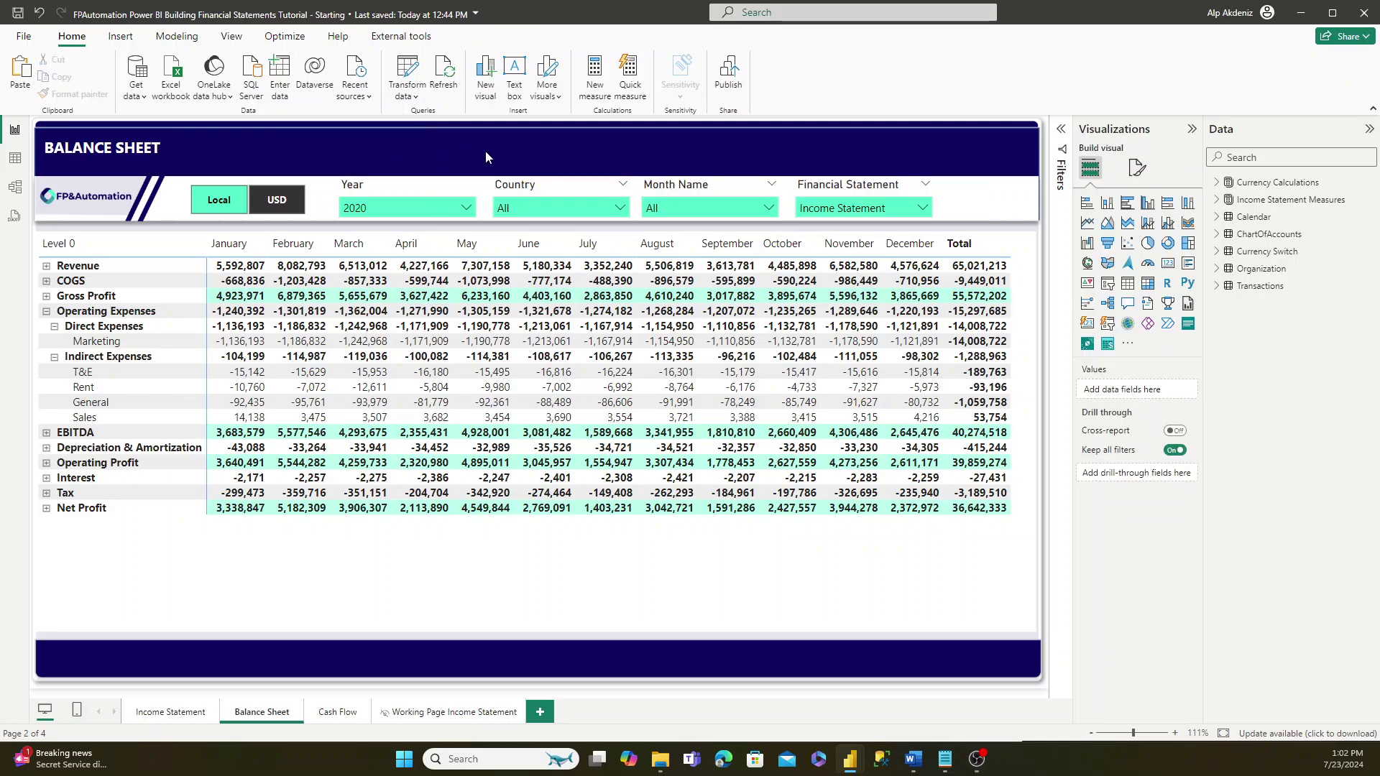
- Set the Financial Statement slicer to Balance Sheet and remove Actuals from the matrix values
left_click(815, 208)
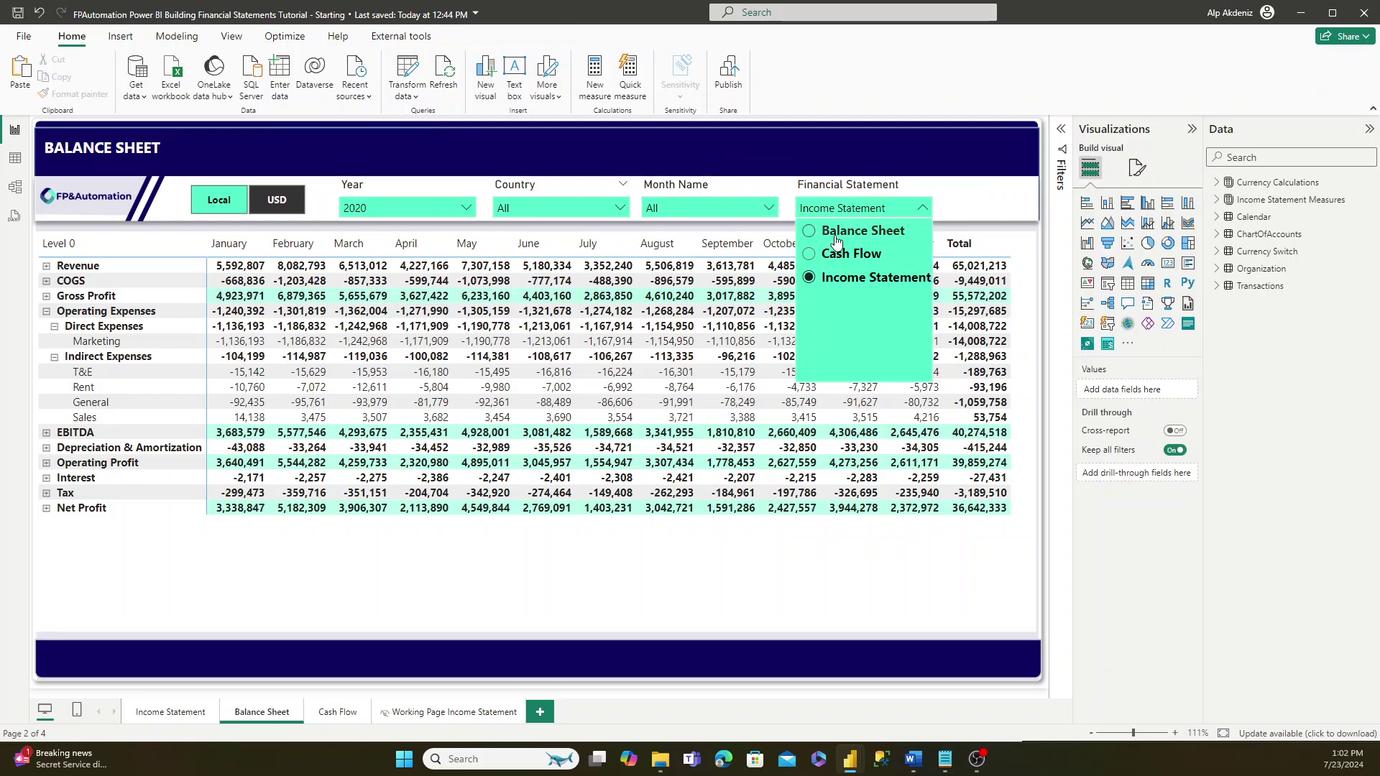
left_click(830, 229)
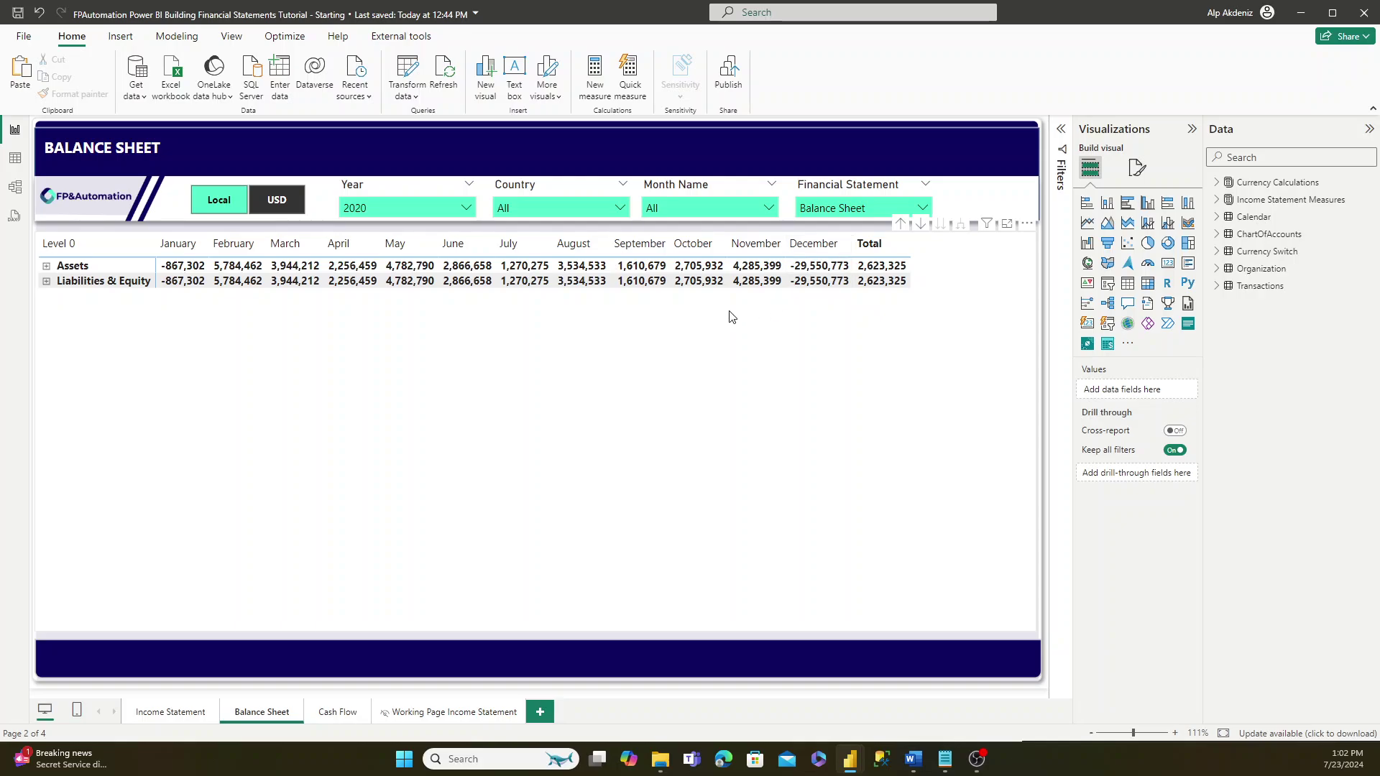
left_click(732, 315)
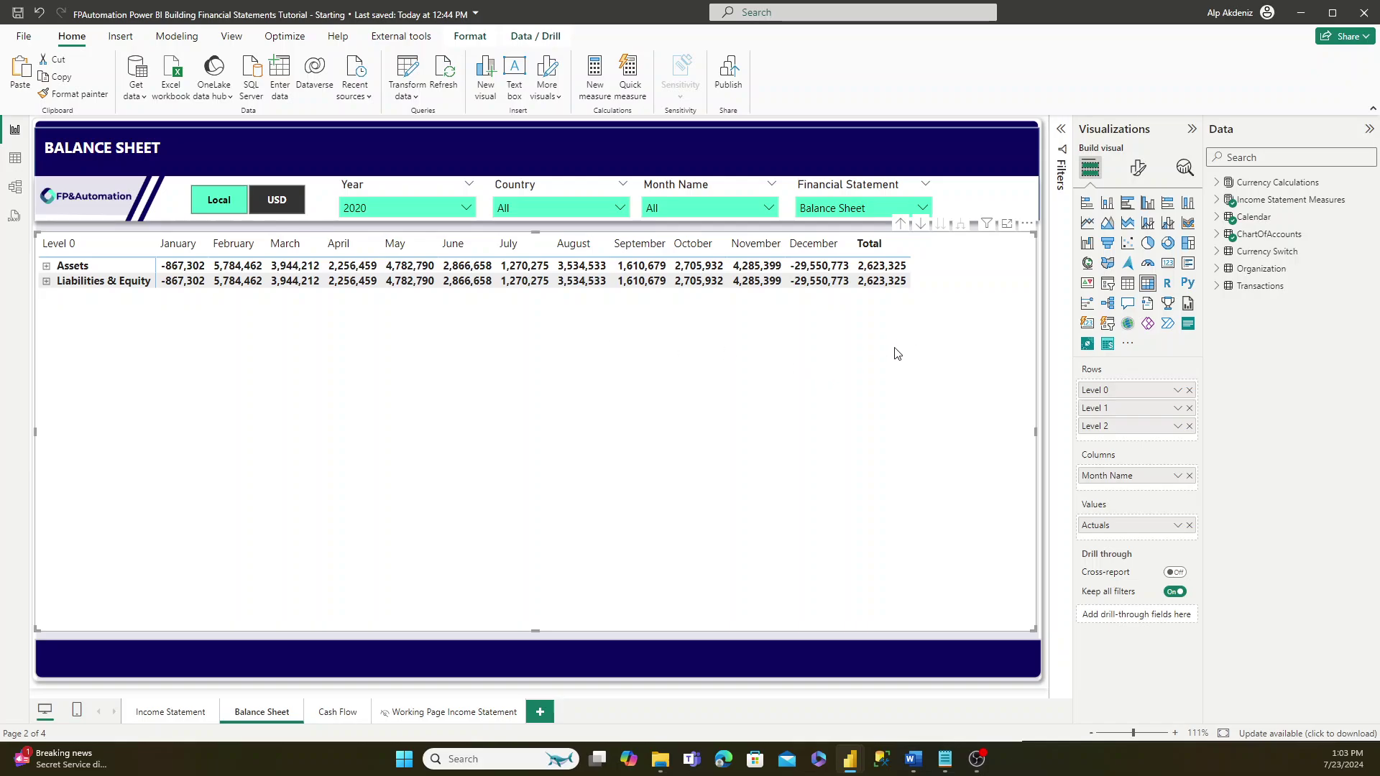
left_click(1190, 526)
left_click(1137, 168)
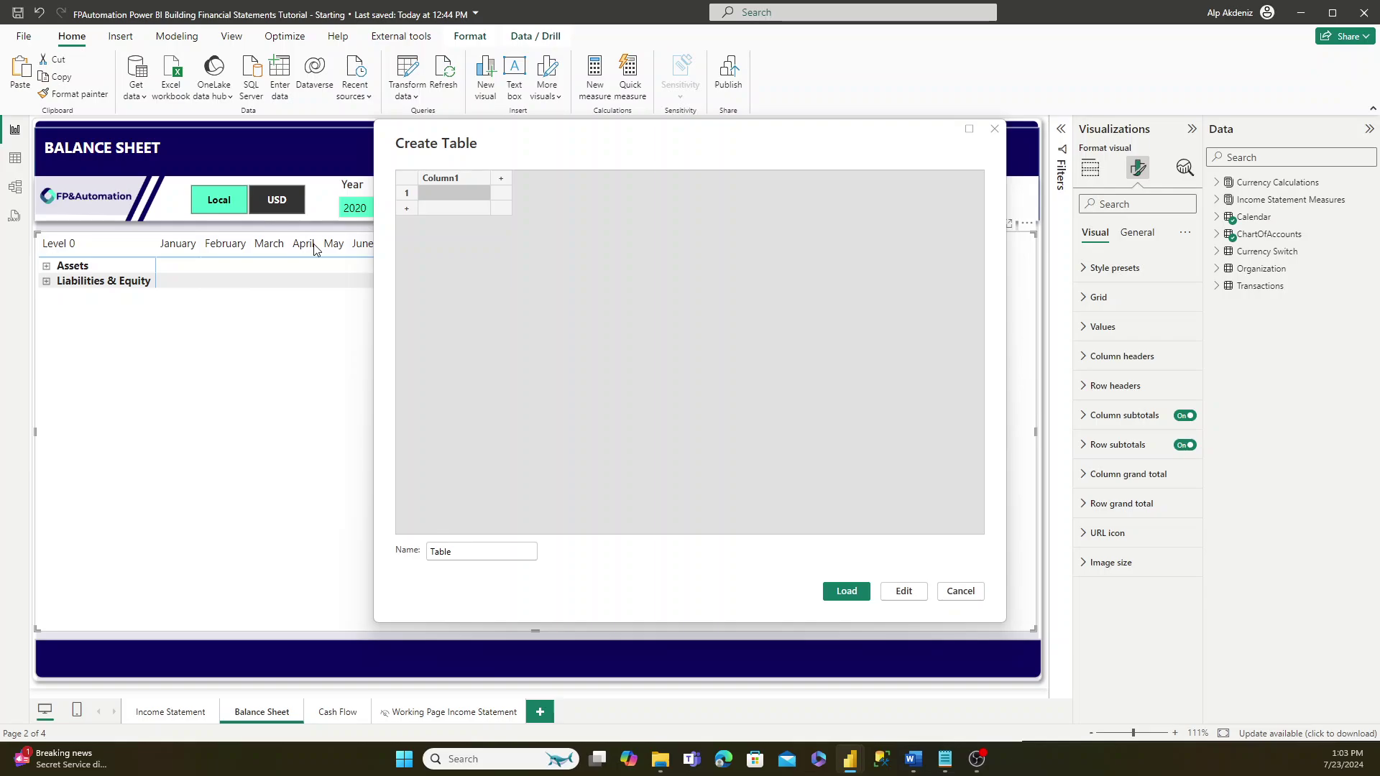
- Create and load an empty table named "Balance Sheet Measures"
double_click(484, 545)
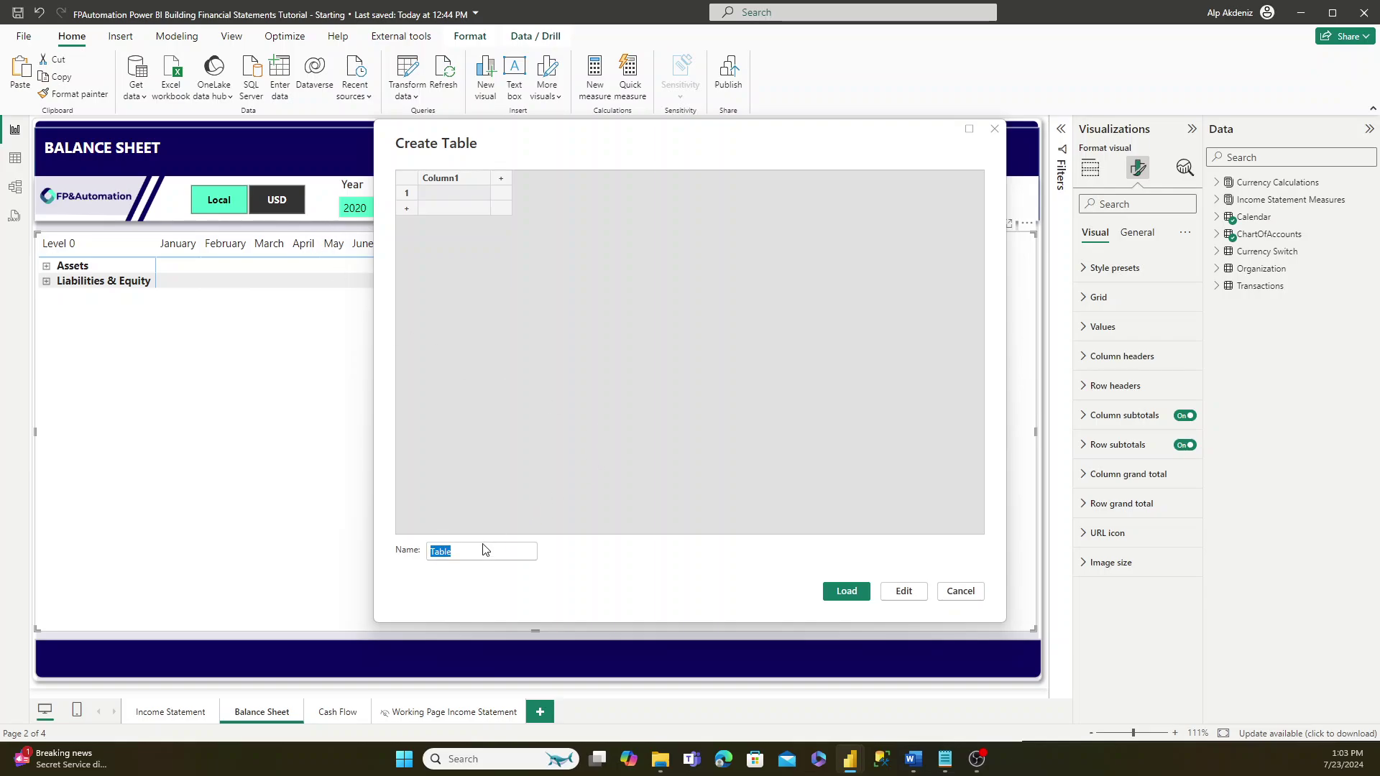
type("Balance")
type(" Sheet Mapping")
key("Return")
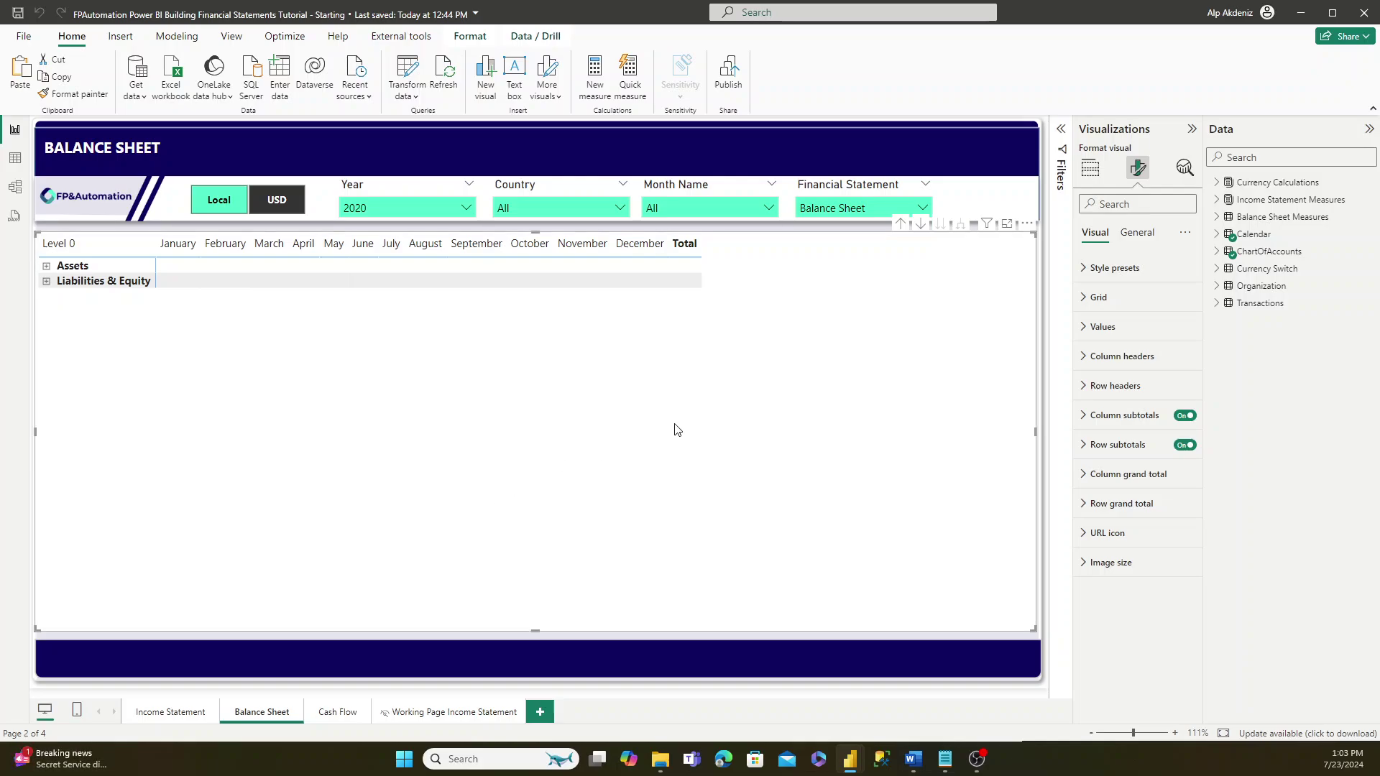
- In Balance Sheet Measures, create the measure Actuals Running Balance = CALCULATE([Currency Switch], FILTER(ALL('Calendar'), 'Calendar'[Date] <= MAX('Calendar'[Date])))
left_click(1215, 217)
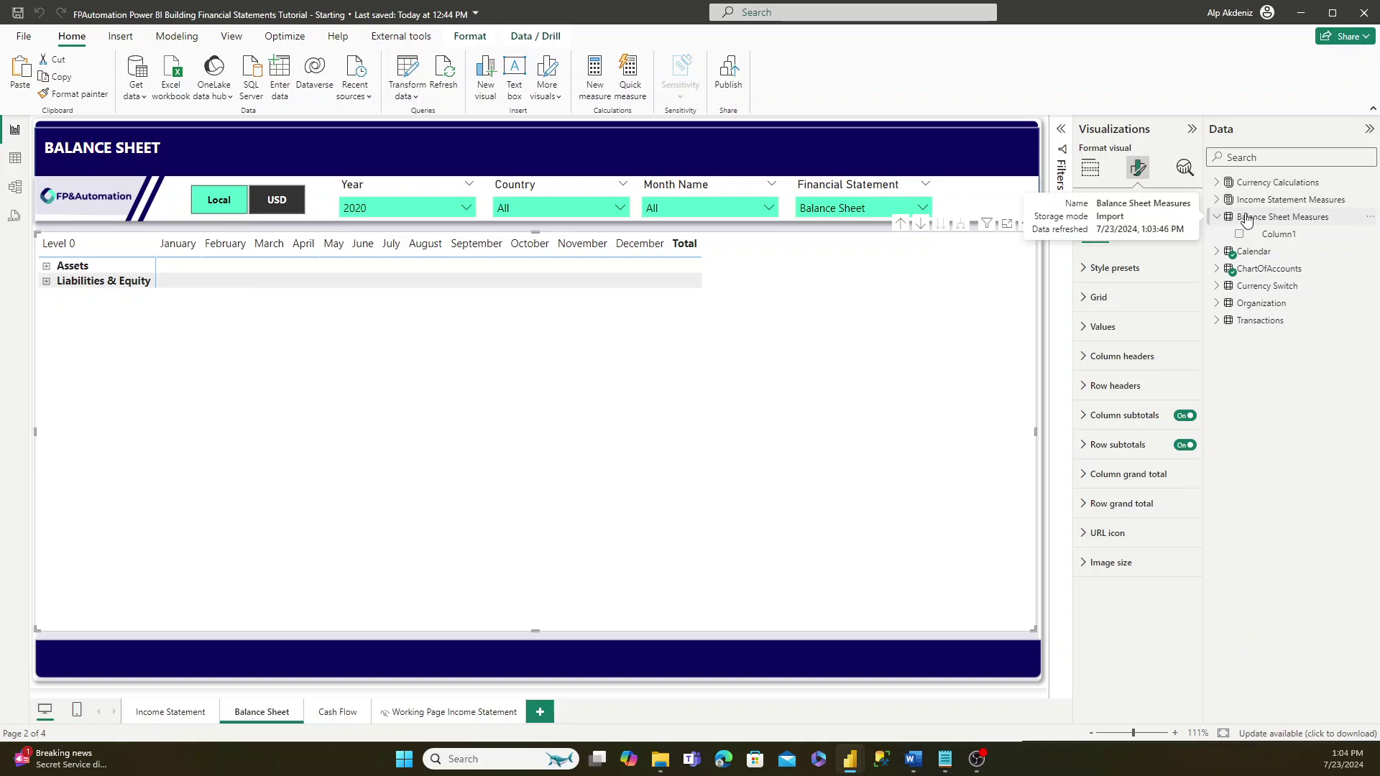
left_click(1247, 218)
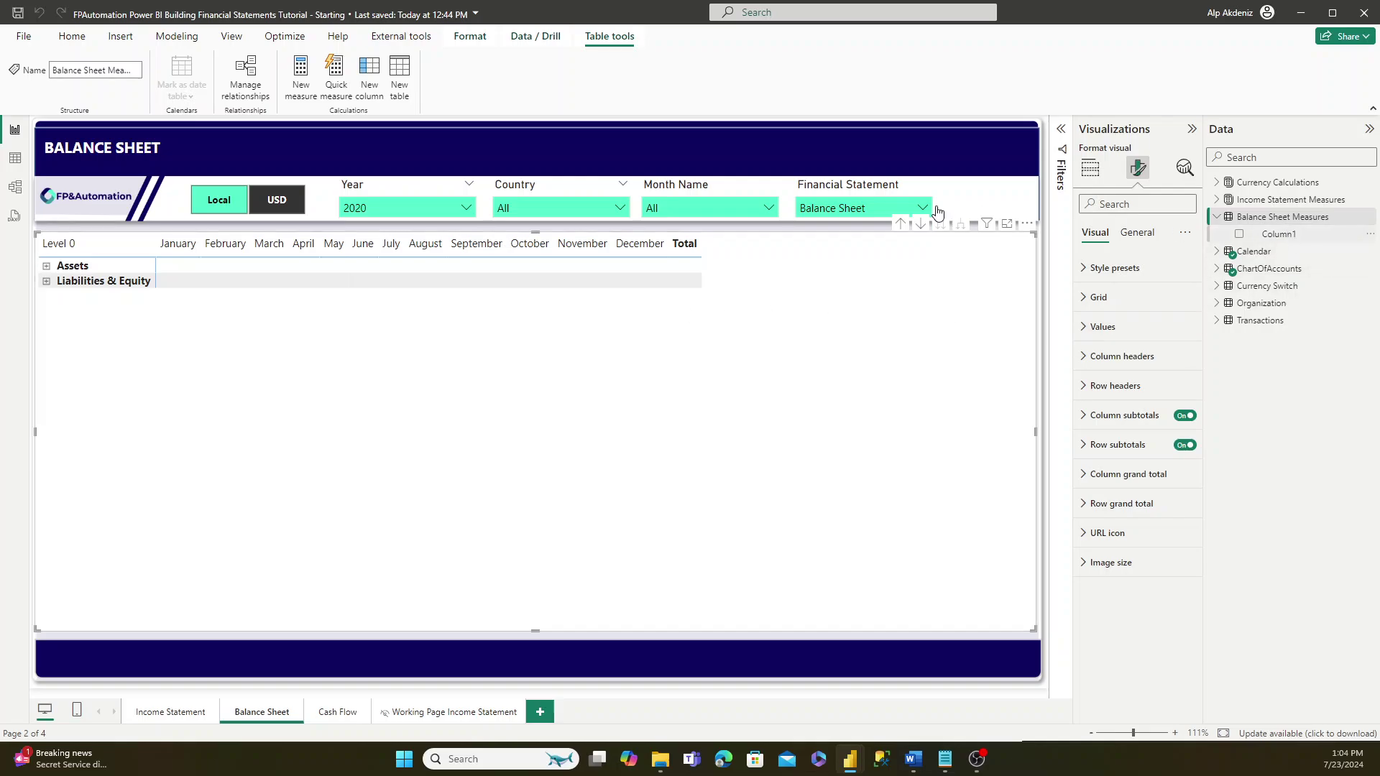
left_click(1286, 234)
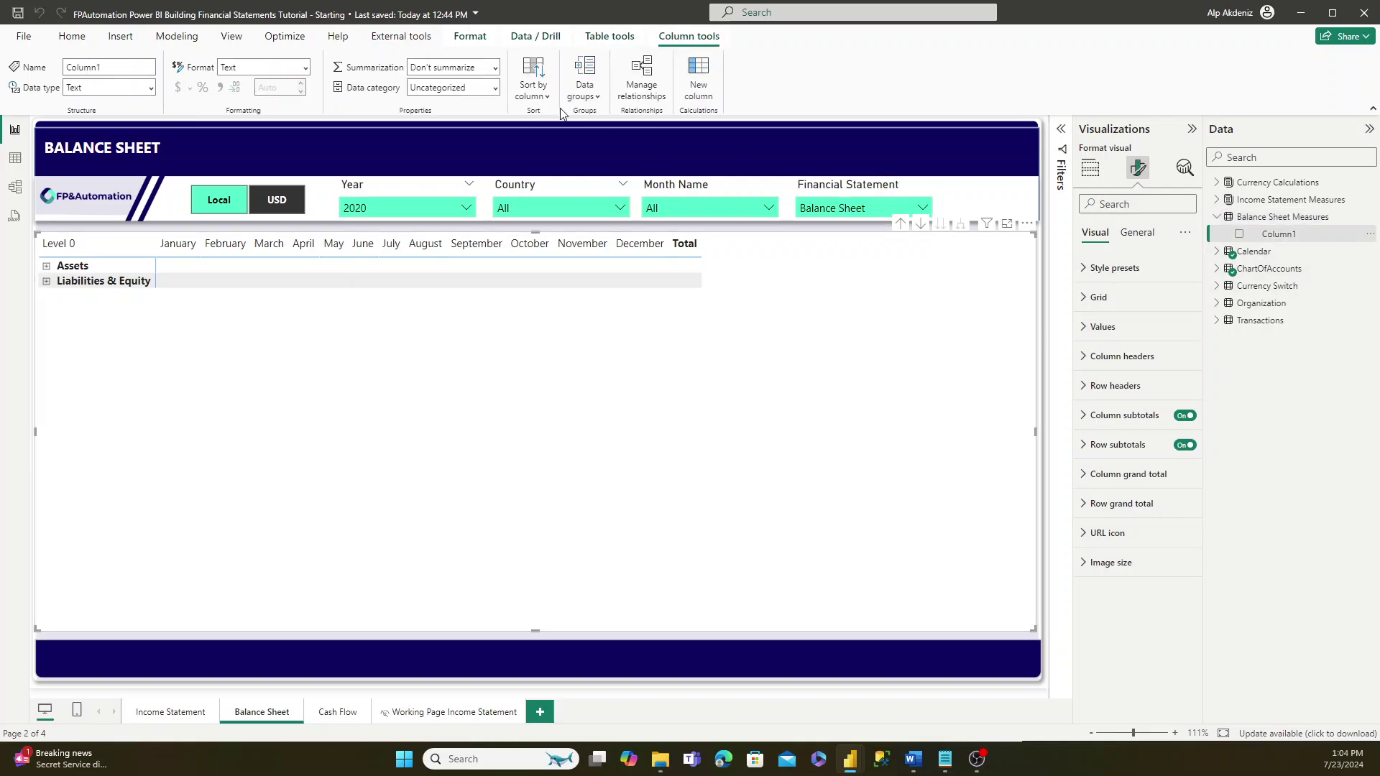
left_click(177, 36)
left_click(335, 97)
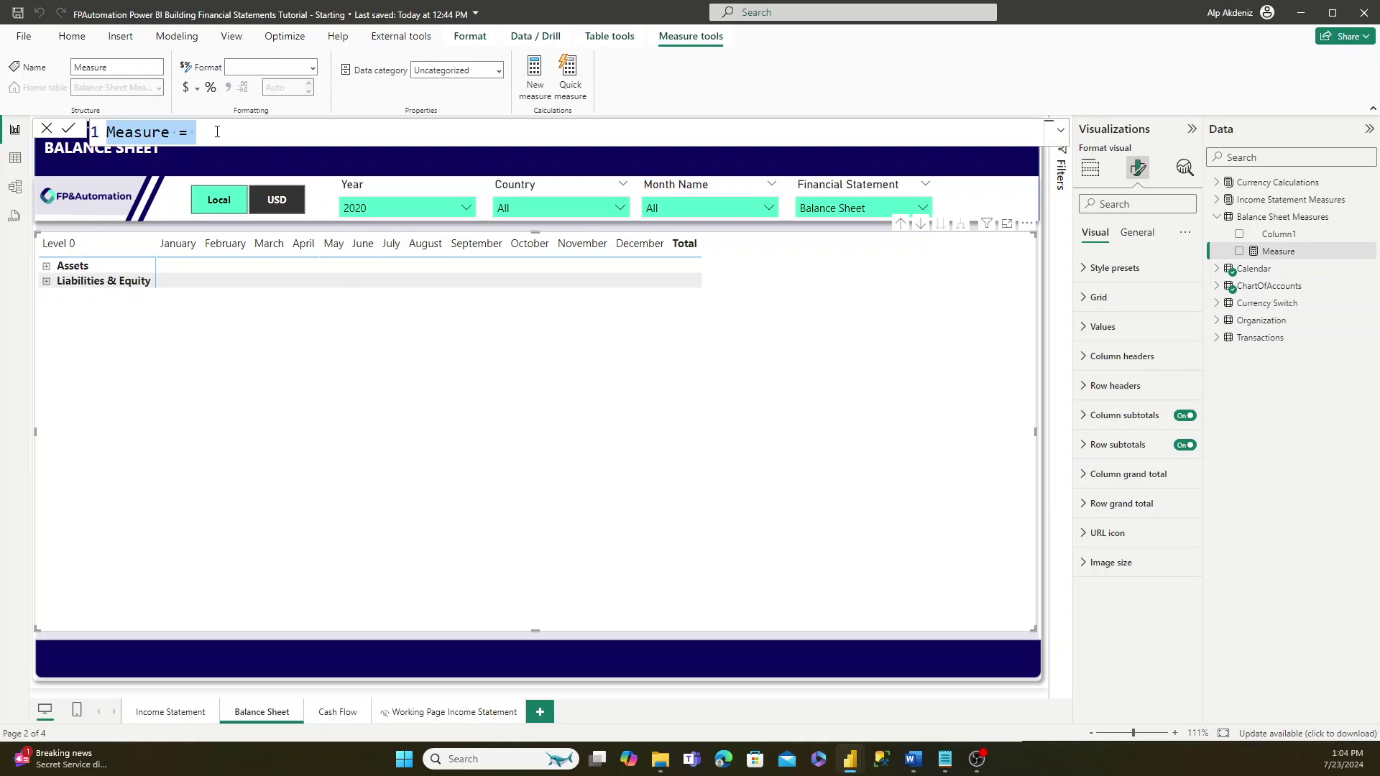
key("ctrl+a")
type("Actuals Running Balance = CALCULATE(     [Currency Switch],     FILTER( ALL('Calendar'),         'Calendar'[Date] <= MAX('Calendar'[Date])     ) )")
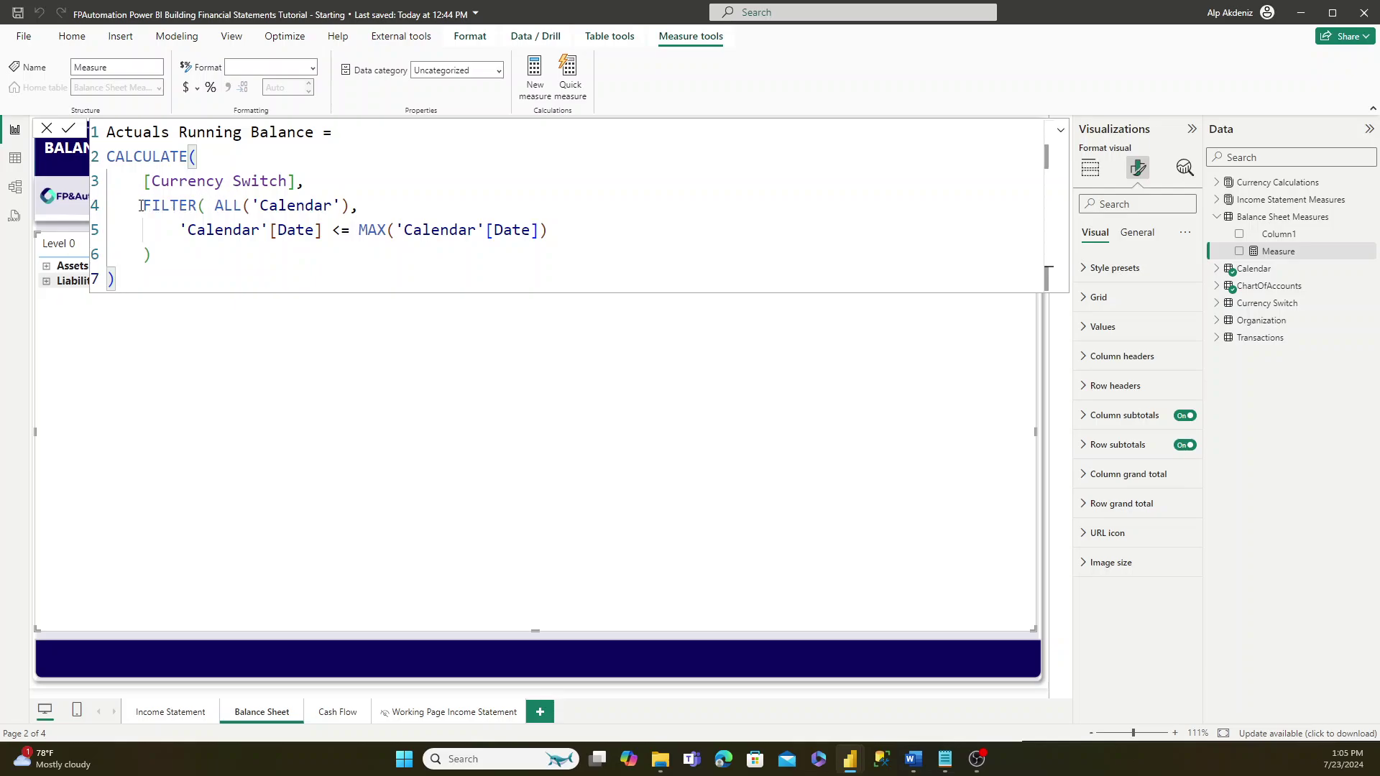
left_click_drag(141, 206, 152, 256)
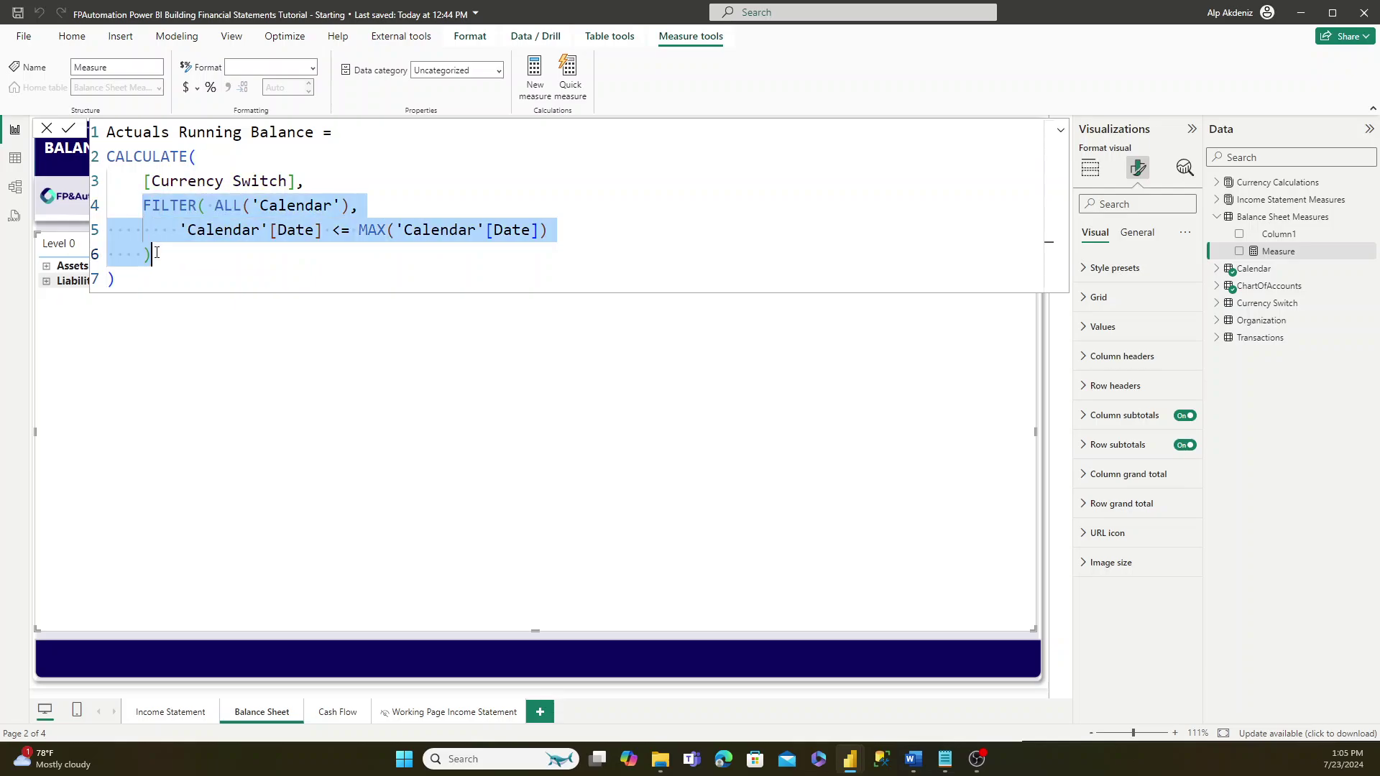
left_click(160, 220)
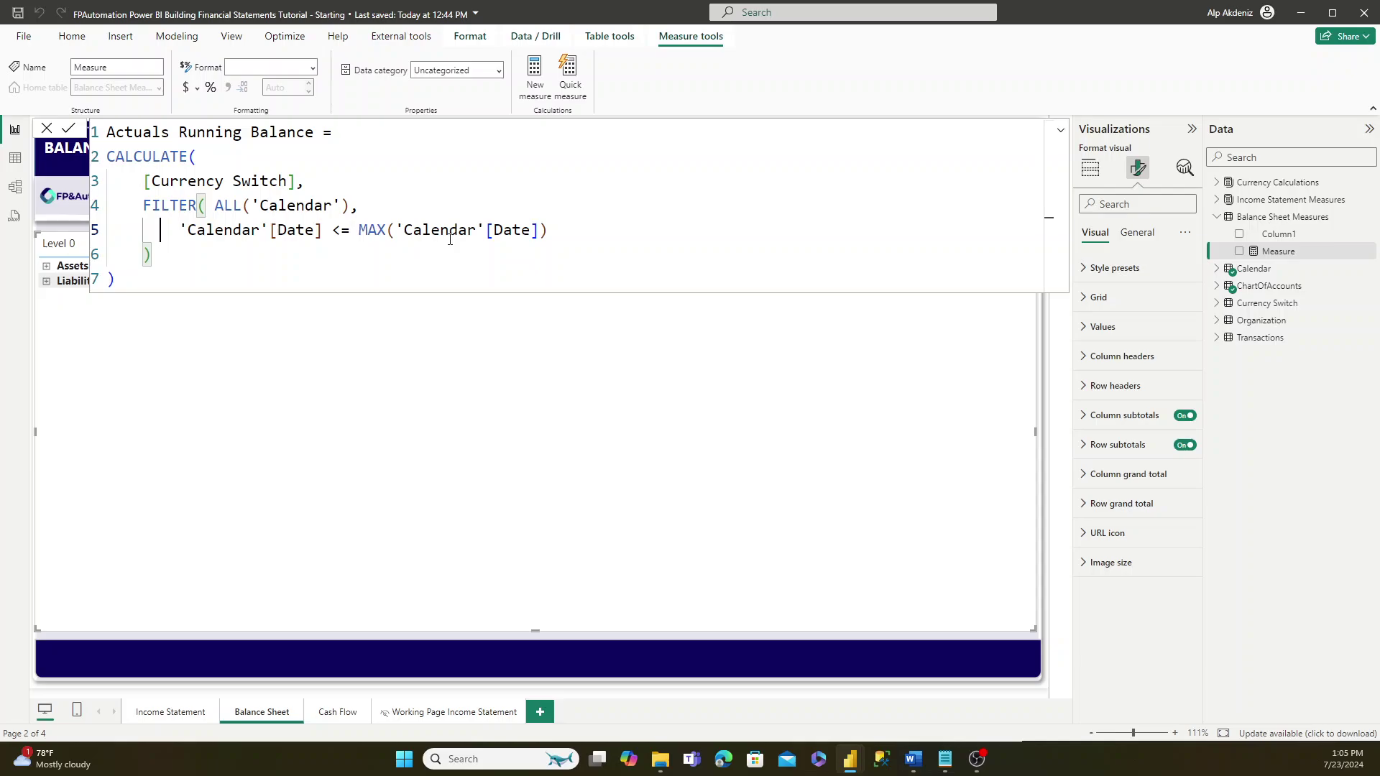
left_click(230, 281)
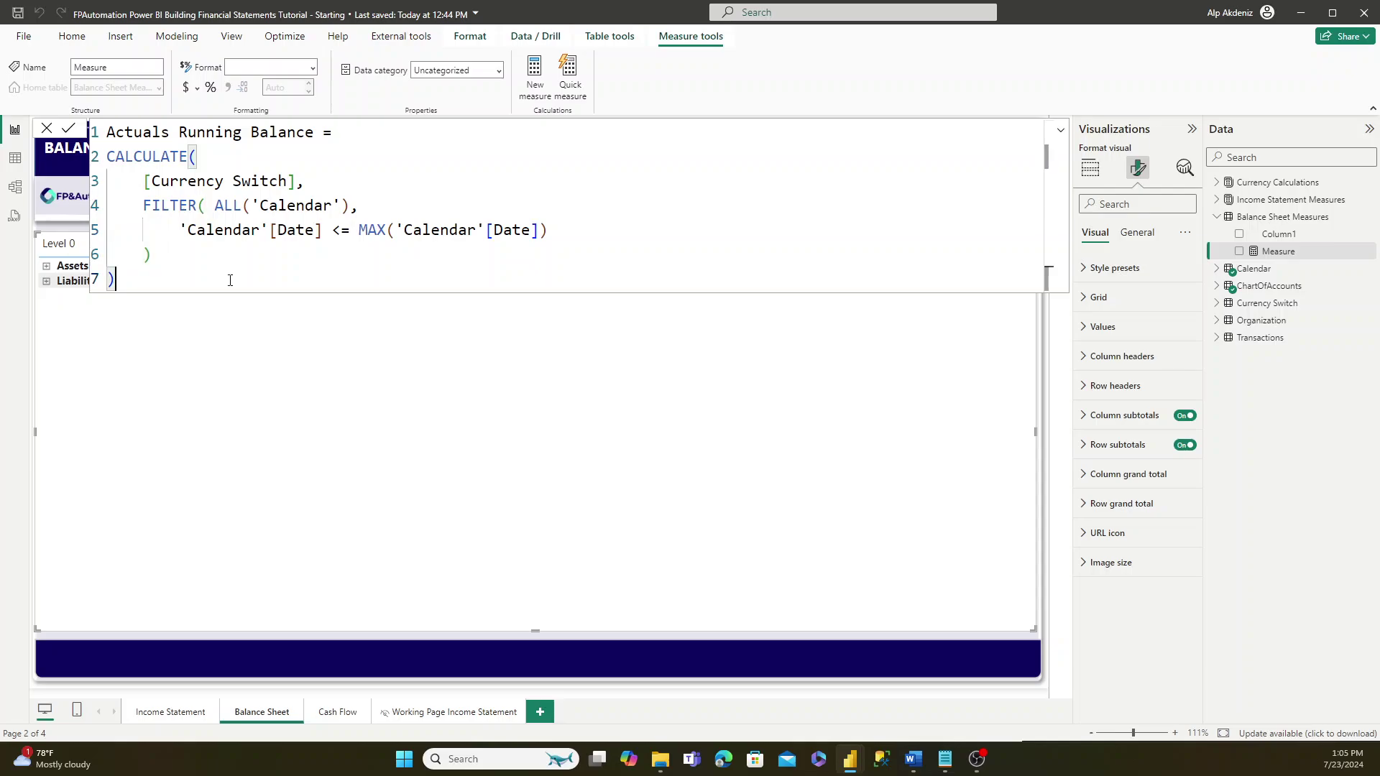
key("Return")
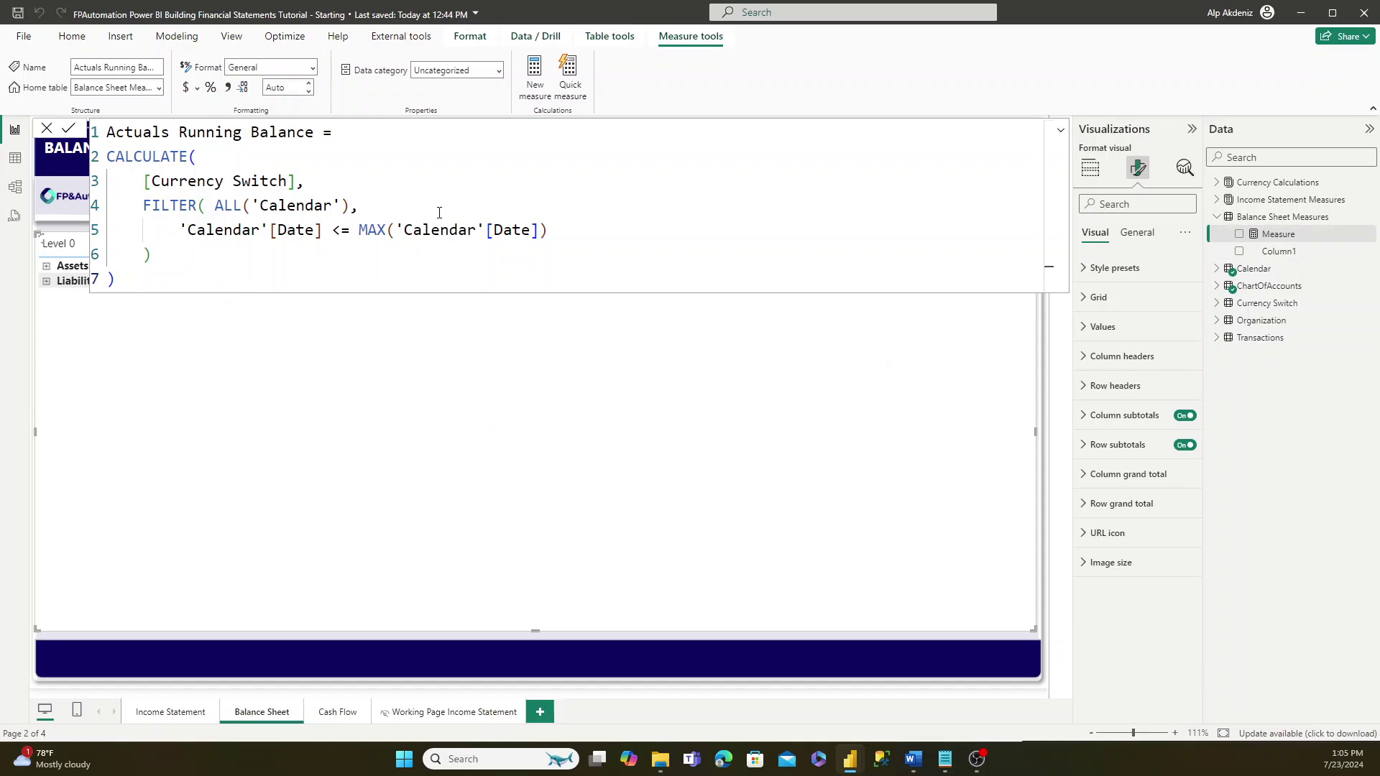
- Format the Actuals Running Balance measure as a decimal number with a thousands separator and 0 decimal places
left_click(280, 88)
type("0")
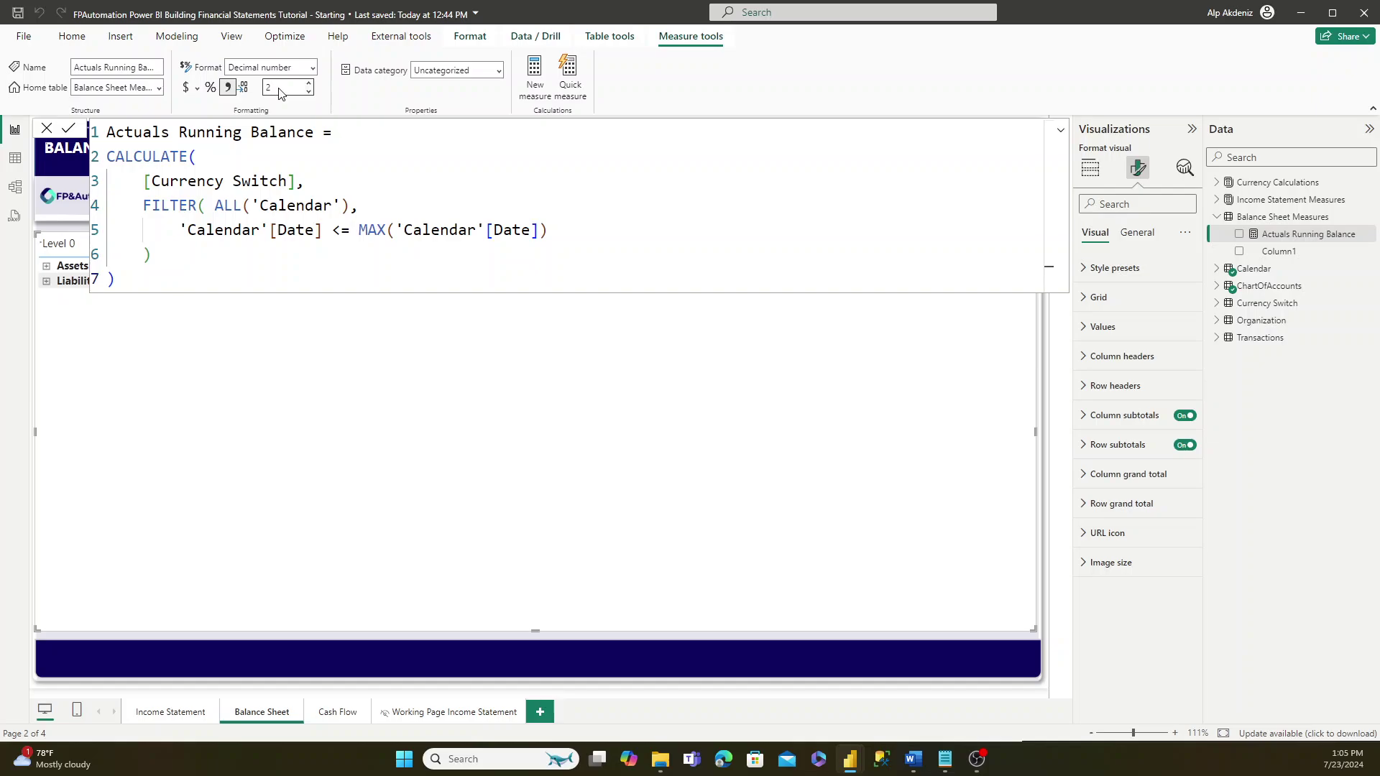
key("Return")
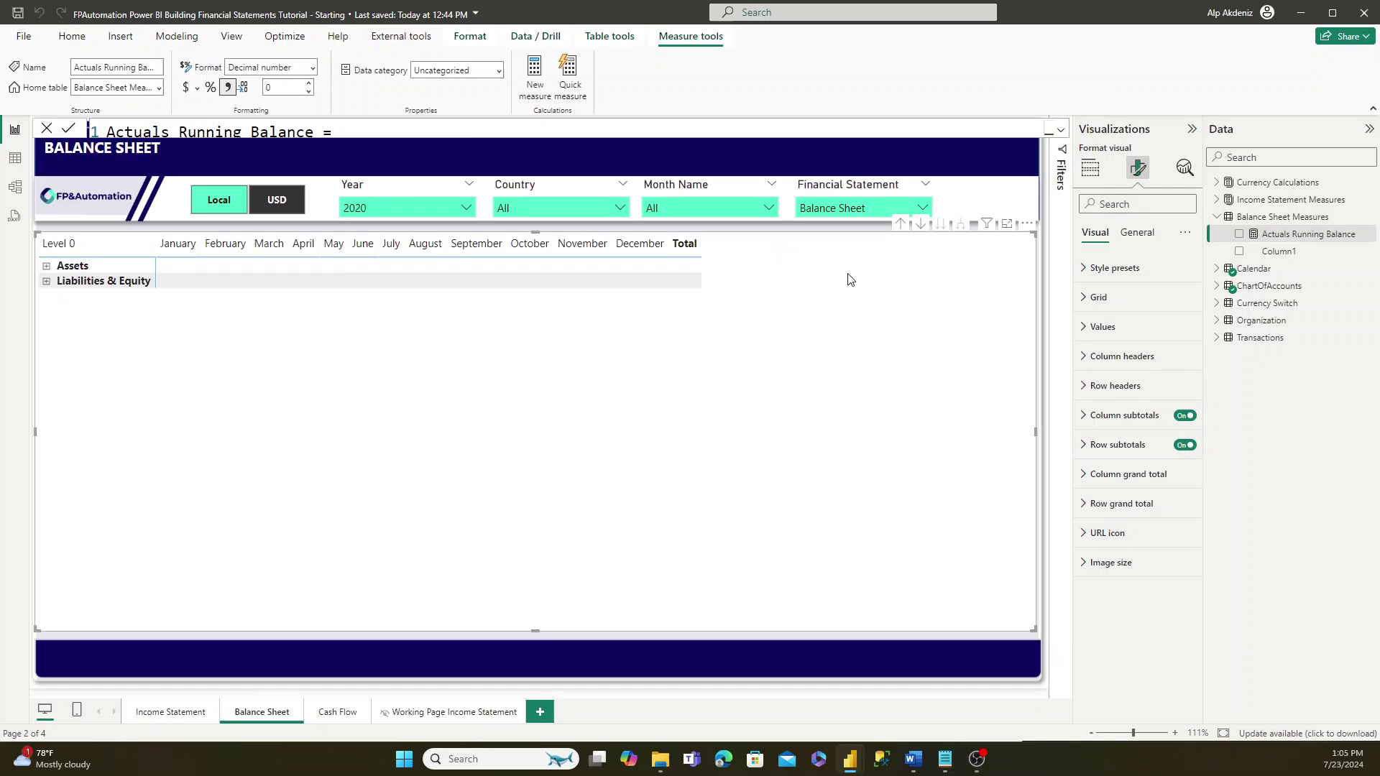
- Move Month Name from the matrix columns to the rows above Level 0, and add Year from Calendar above it
left_click(1090, 170)
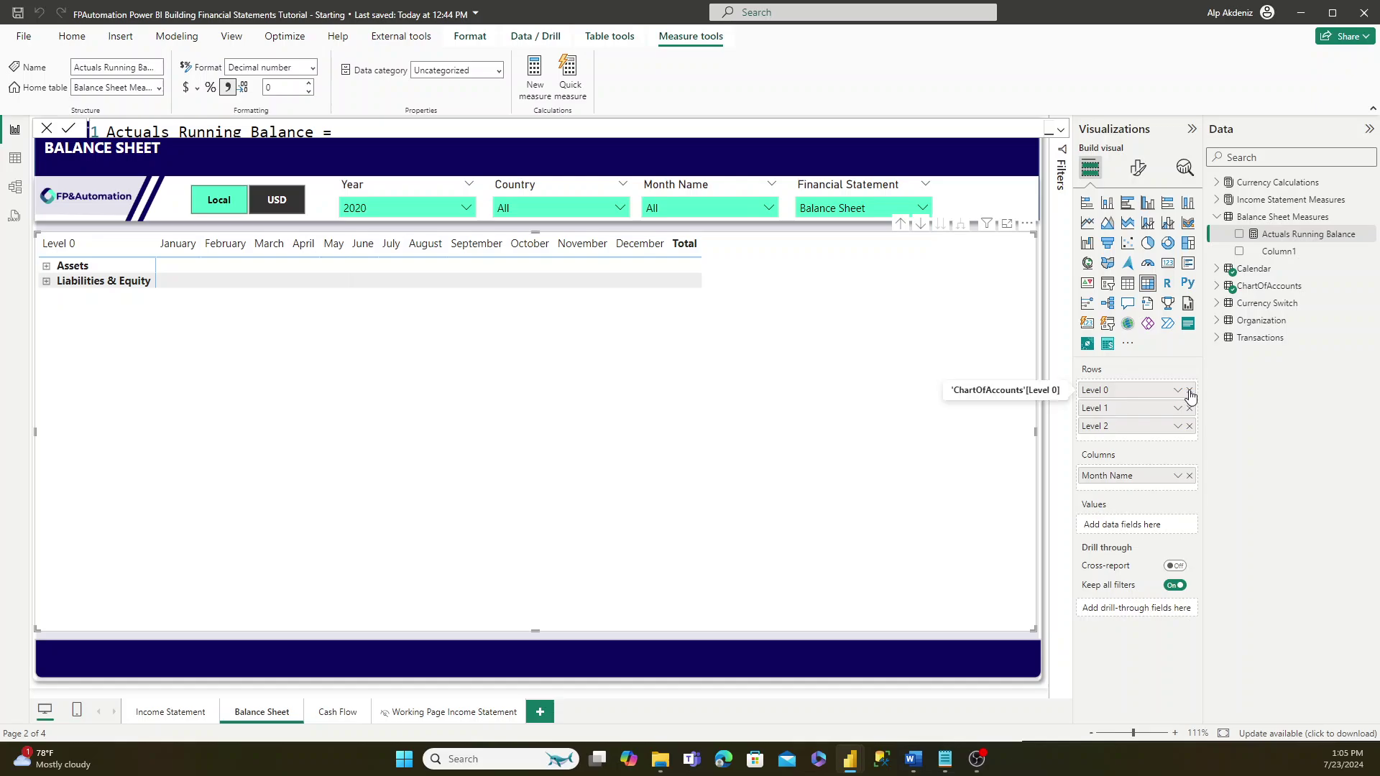
left_click(1217, 268)
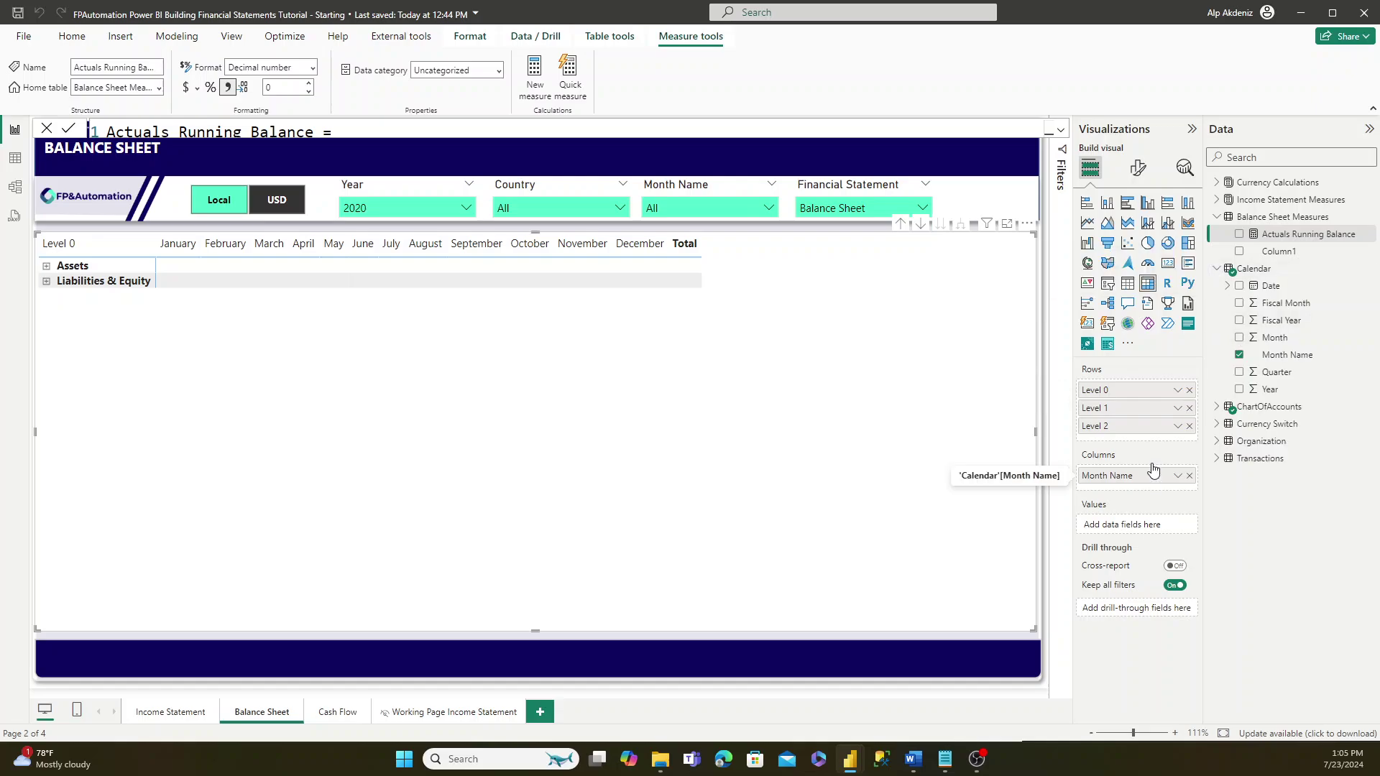
left_click_drag(1121, 476, 1150, 391)
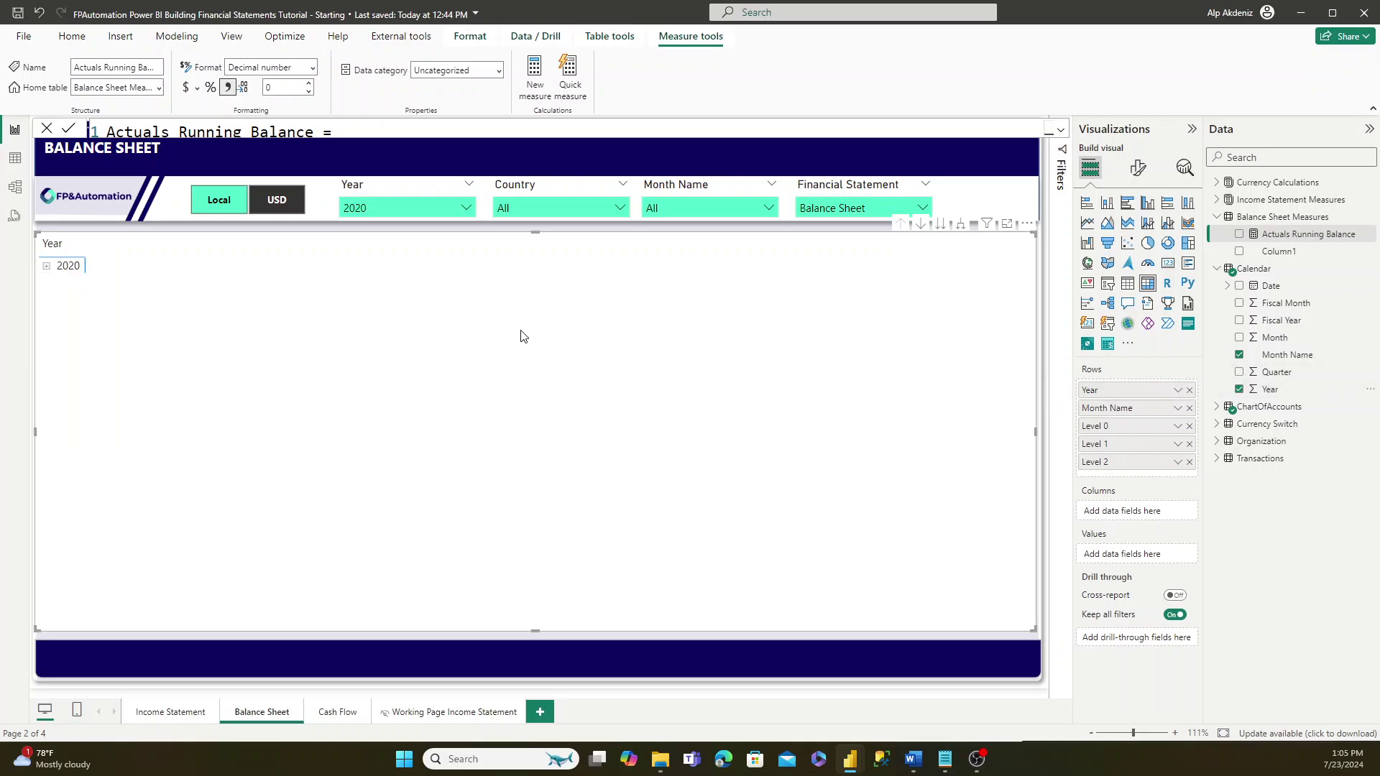
- Add 2019 to the Year slicer's 2020 selection and expand both years to months in the matrix
left_click(46, 267)
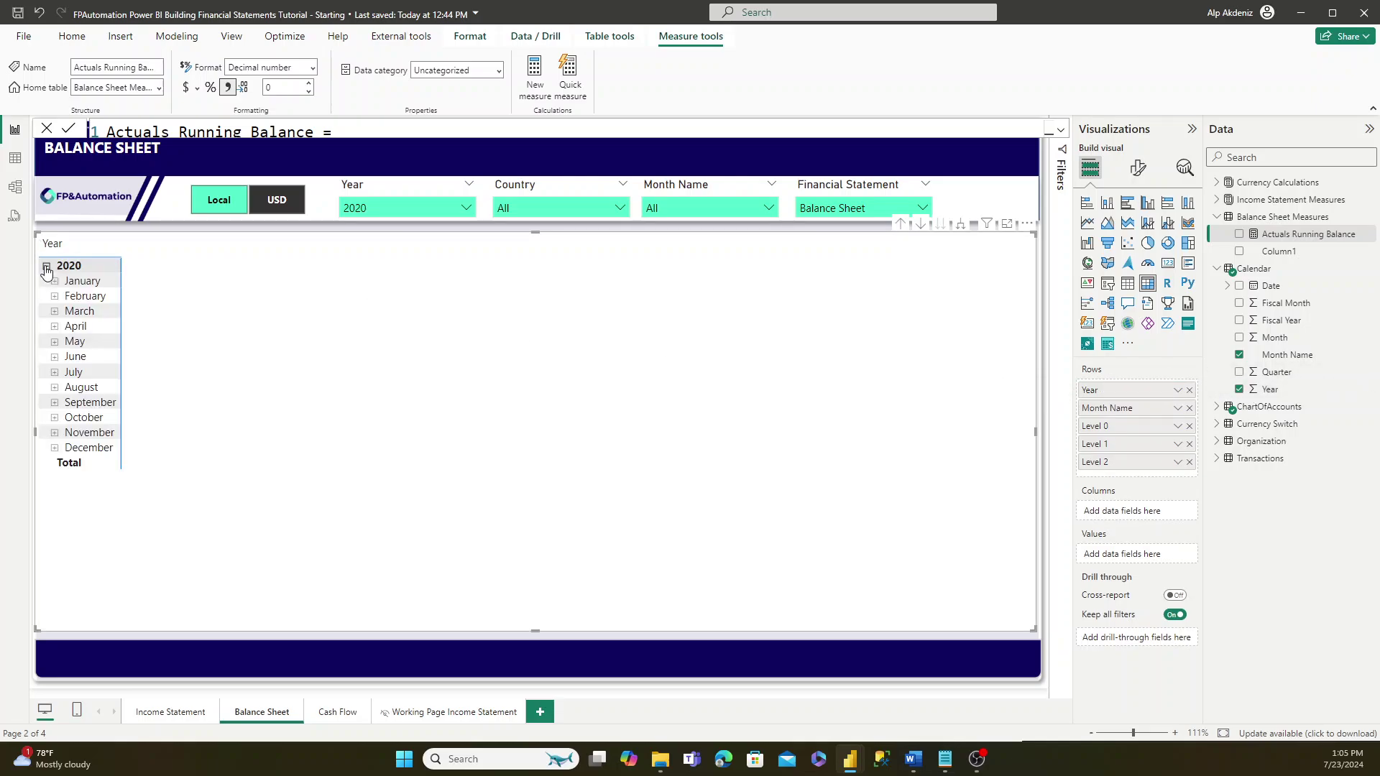
left_click(370, 209)
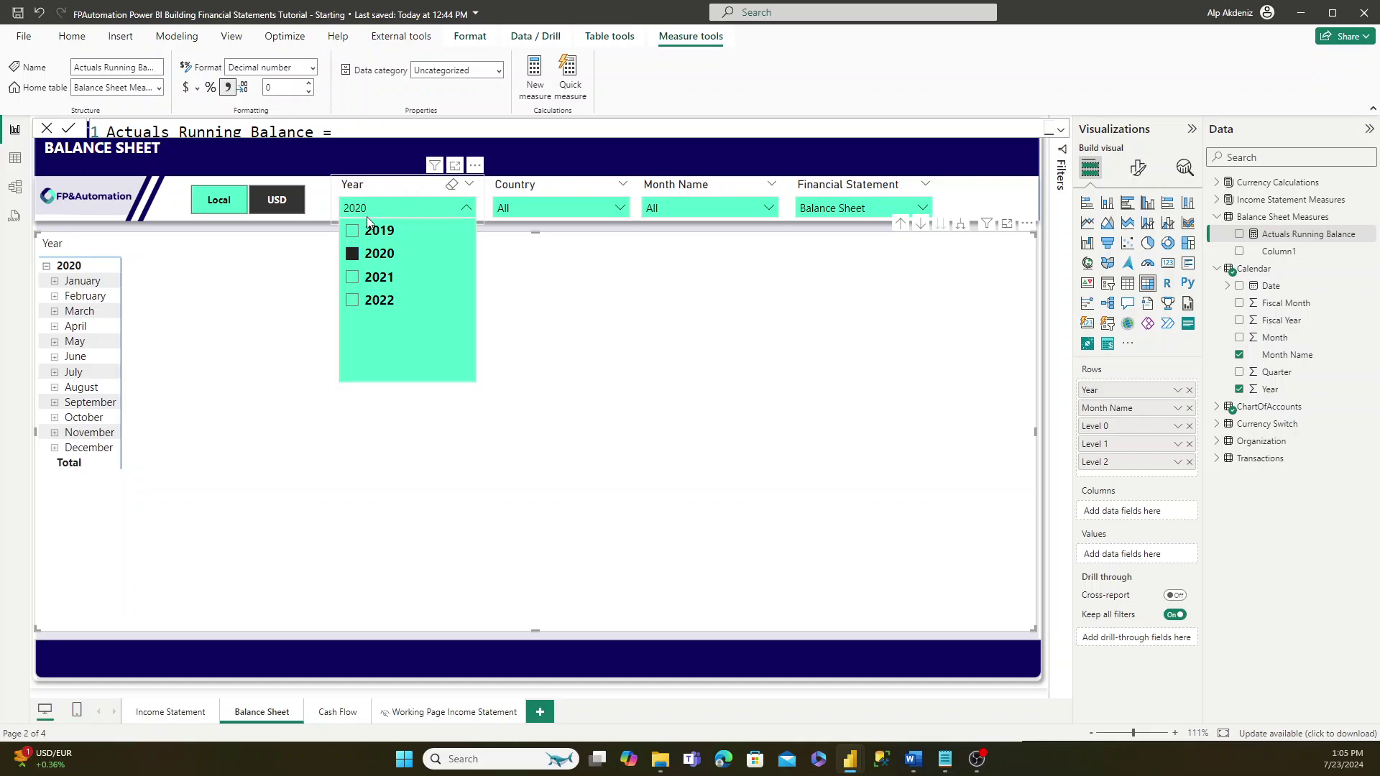
left_click(364, 230)
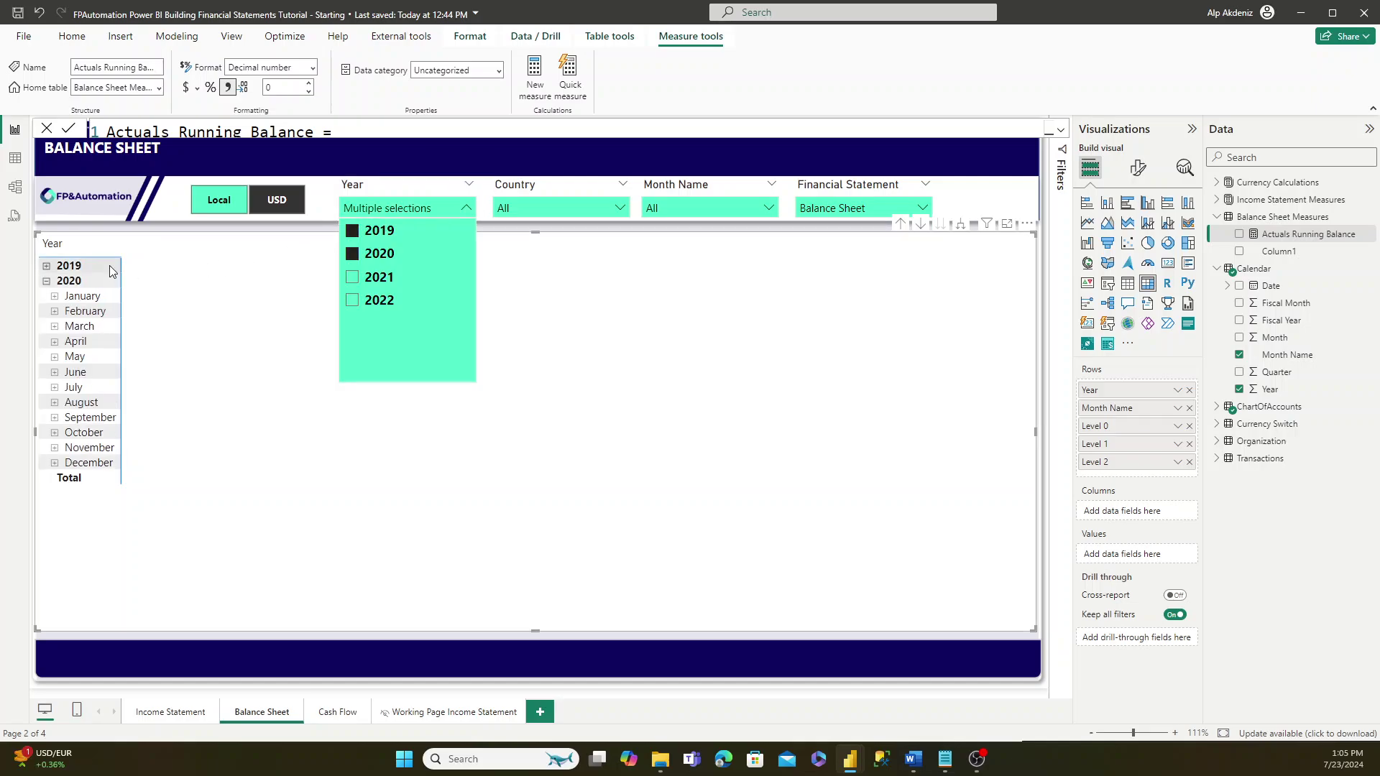
left_click(47, 267)
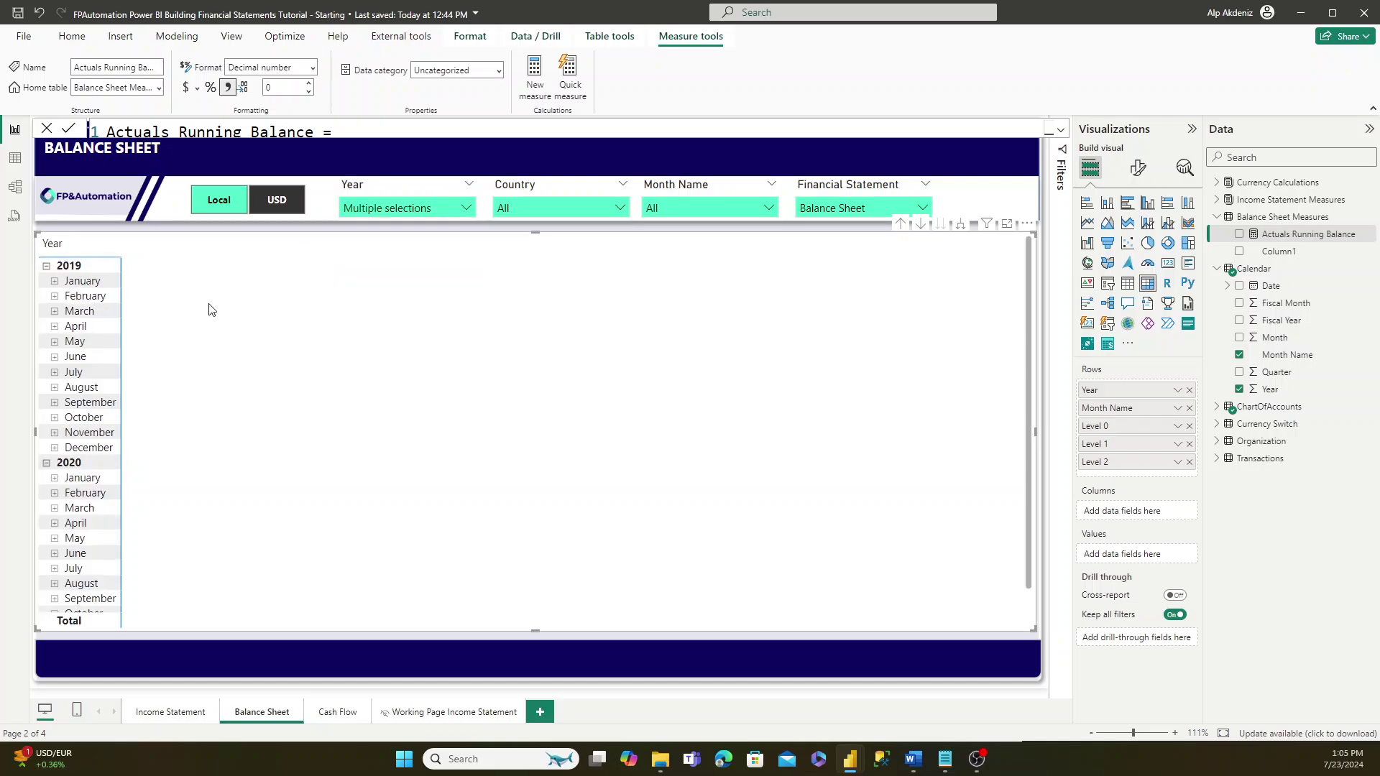
- Add the Currency Switch and Actuals Running Balance measures to the matrix values
left_click(1218, 216)
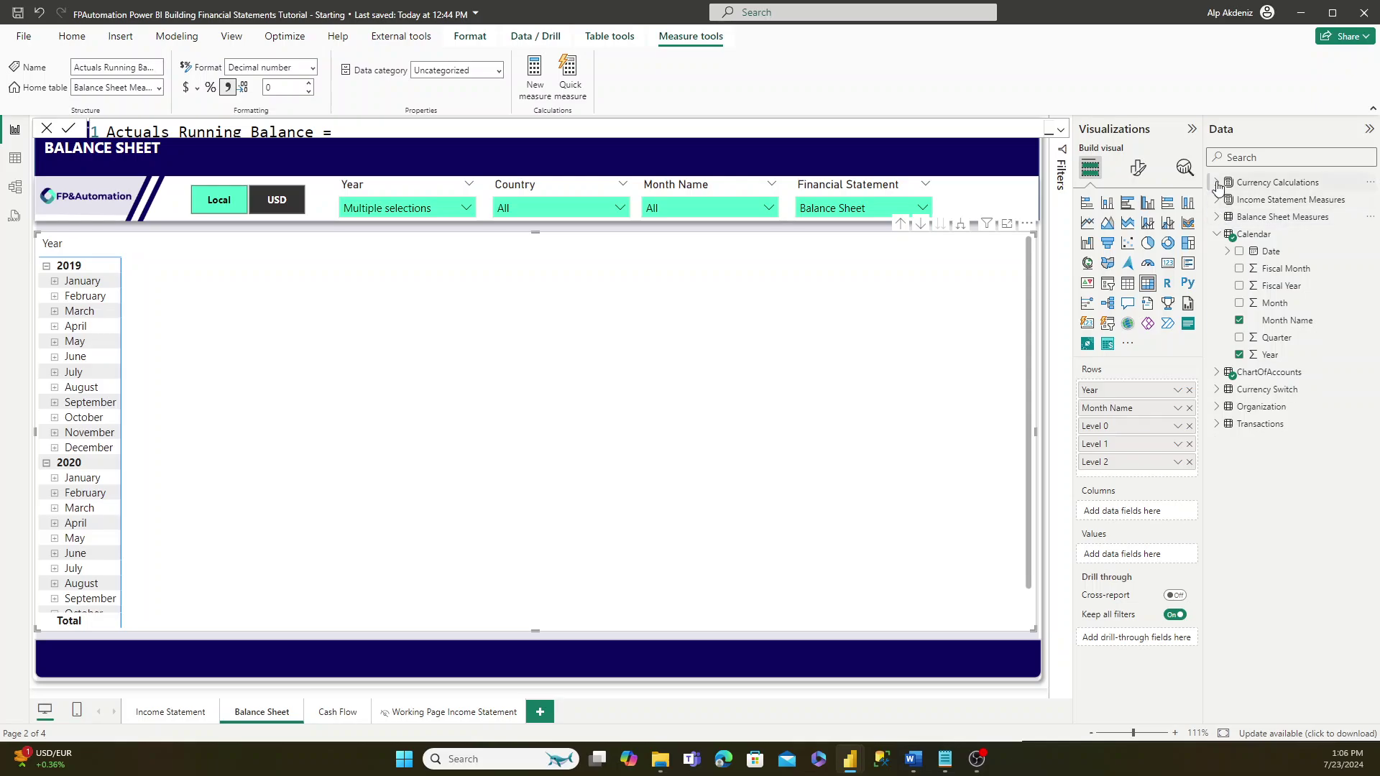
left_click(1217, 182)
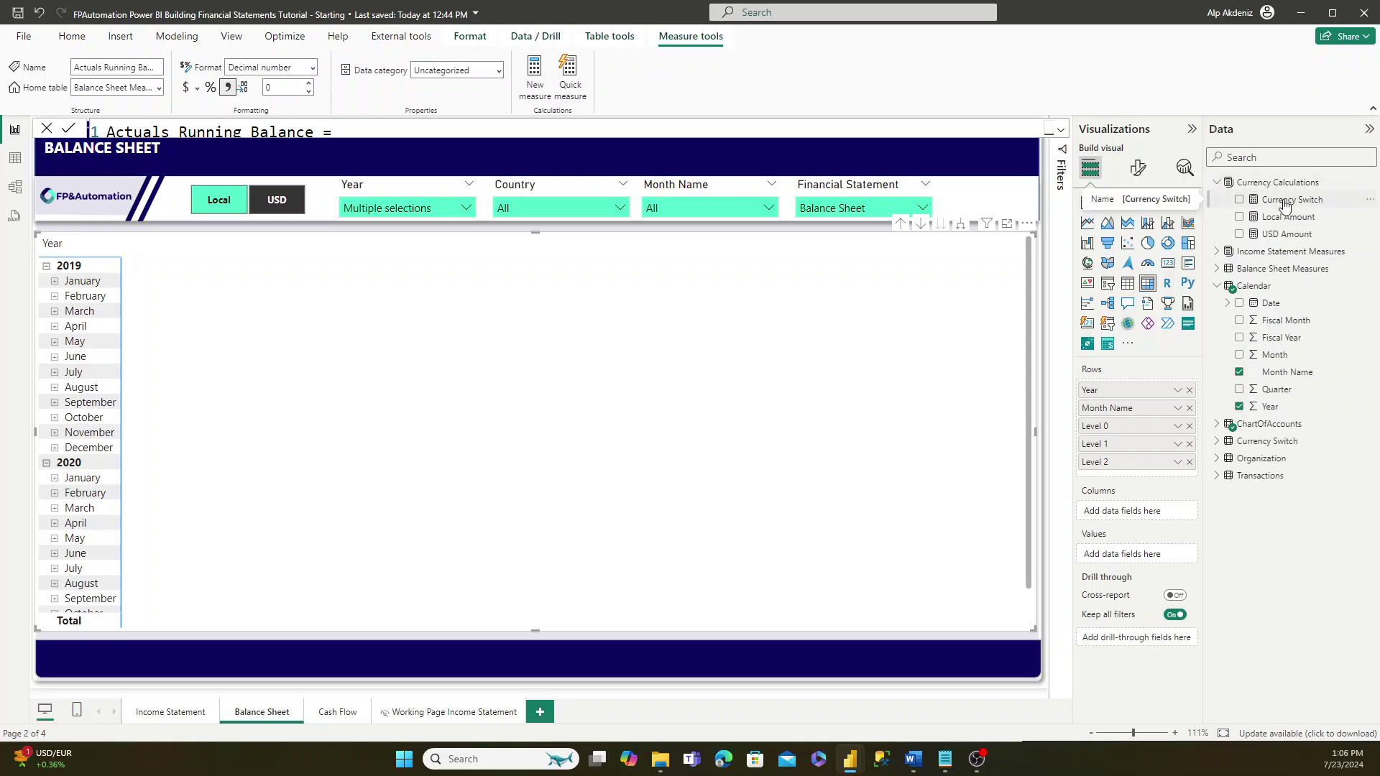
left_click_drag(1280, 202, 352, 339)
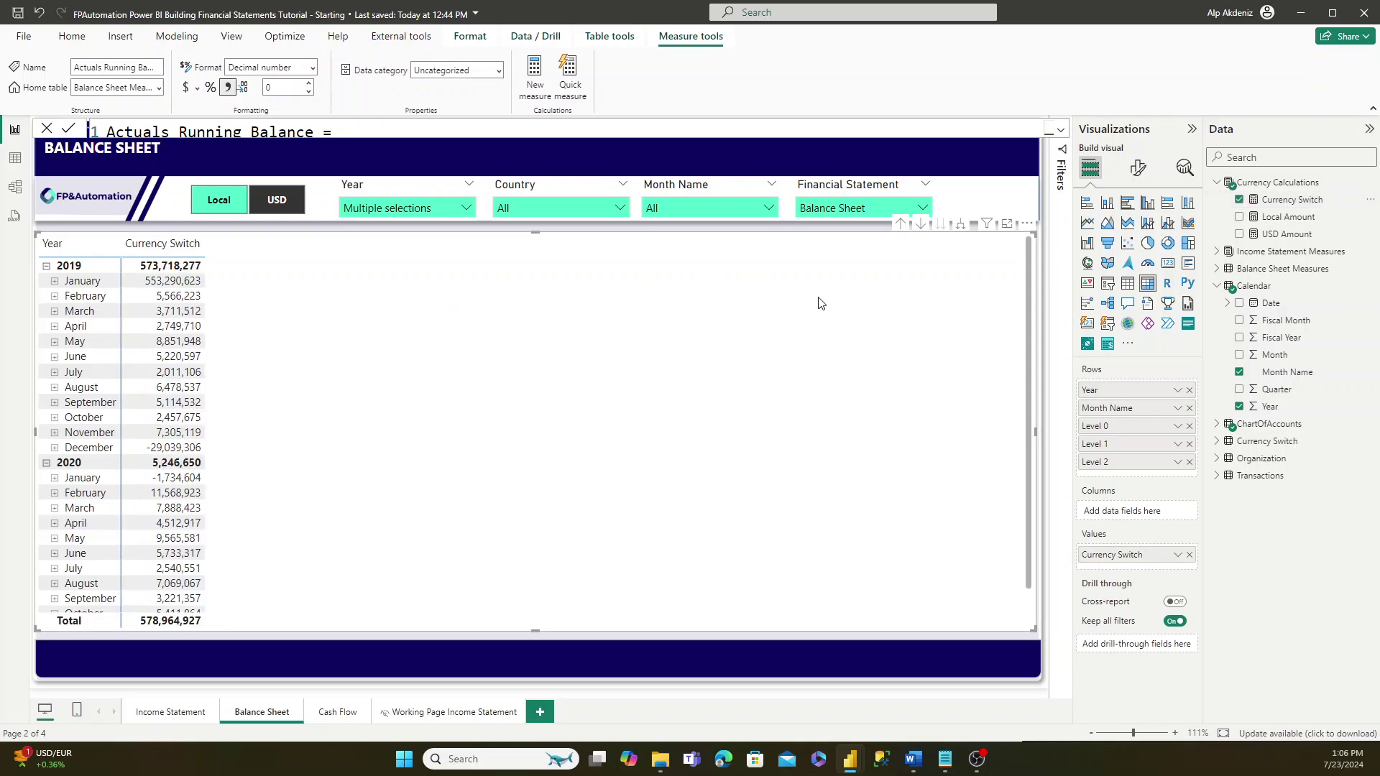
left_click(1217, 286)
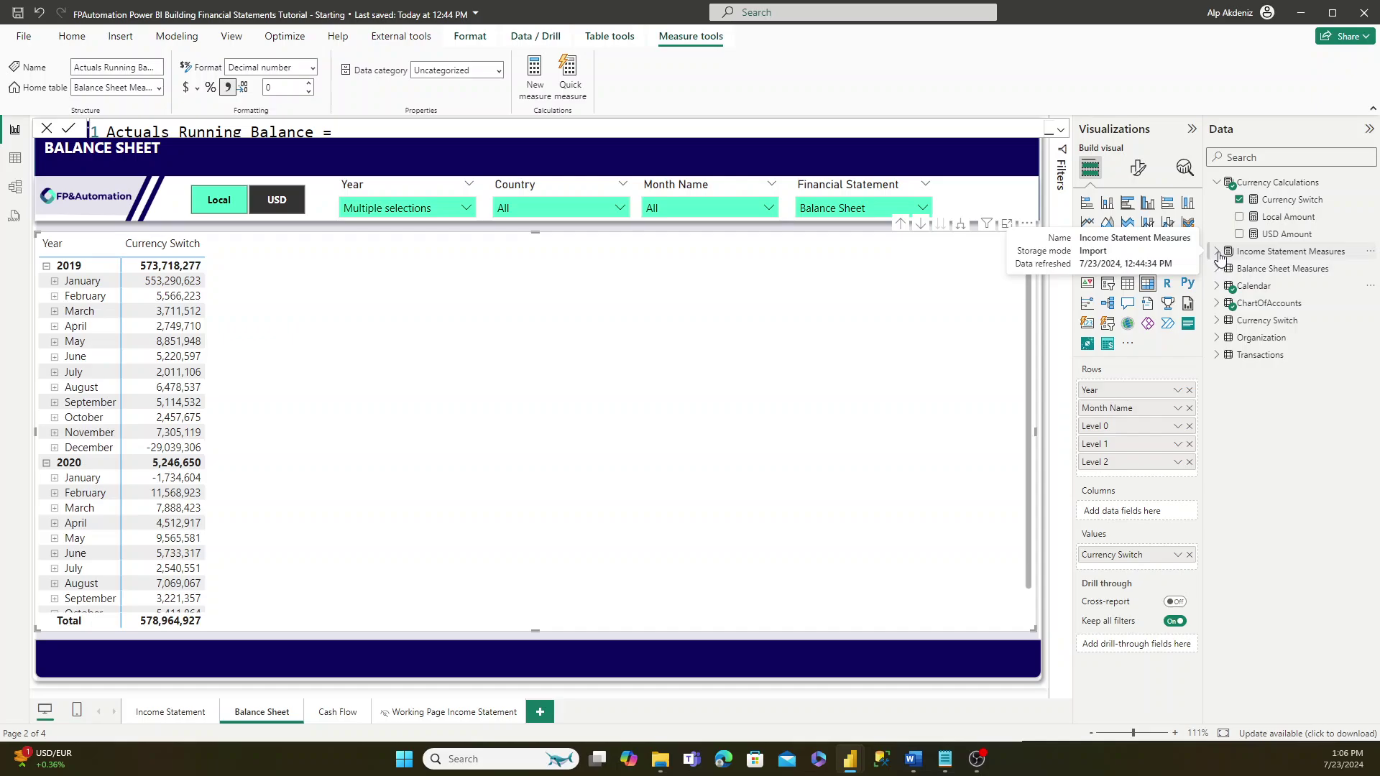
left_click(1217, 269)
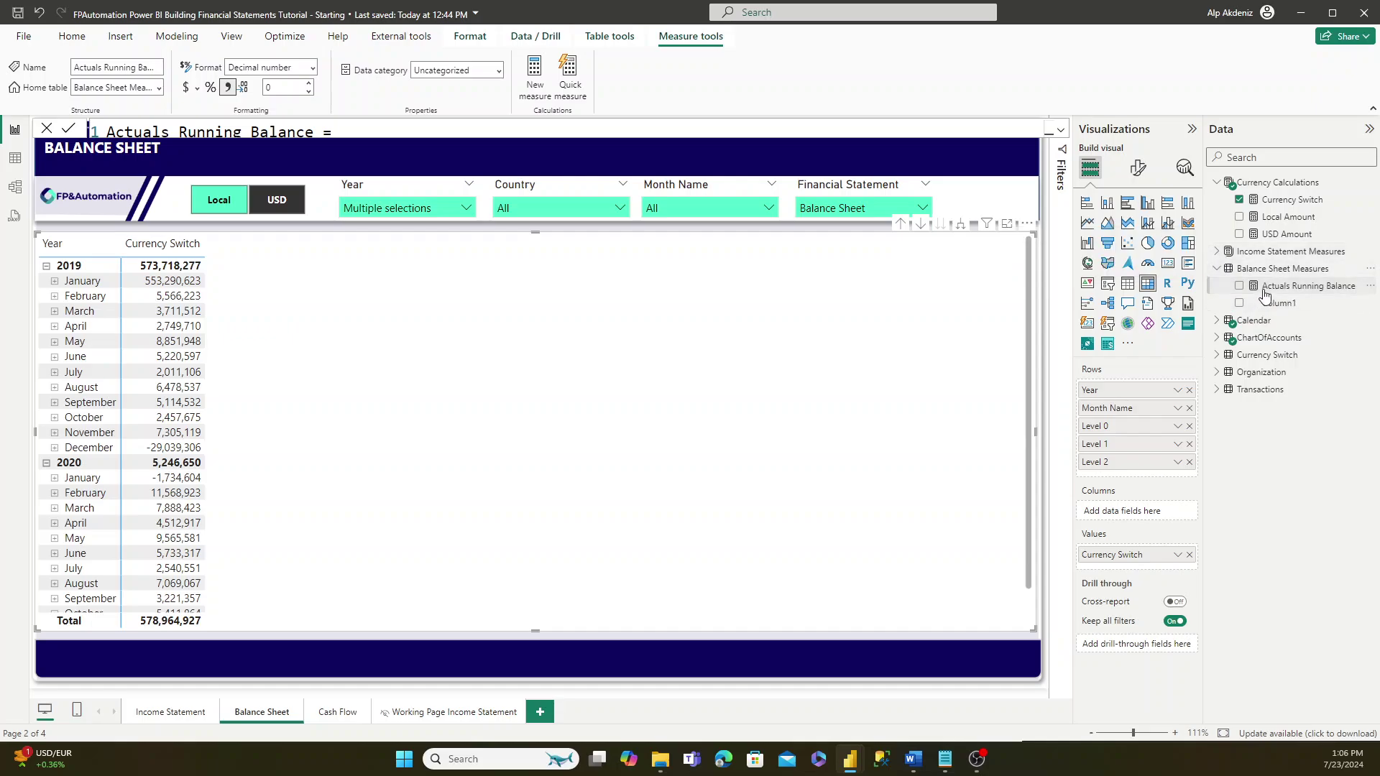
left_click_drag(1272, 288, 446, 314)
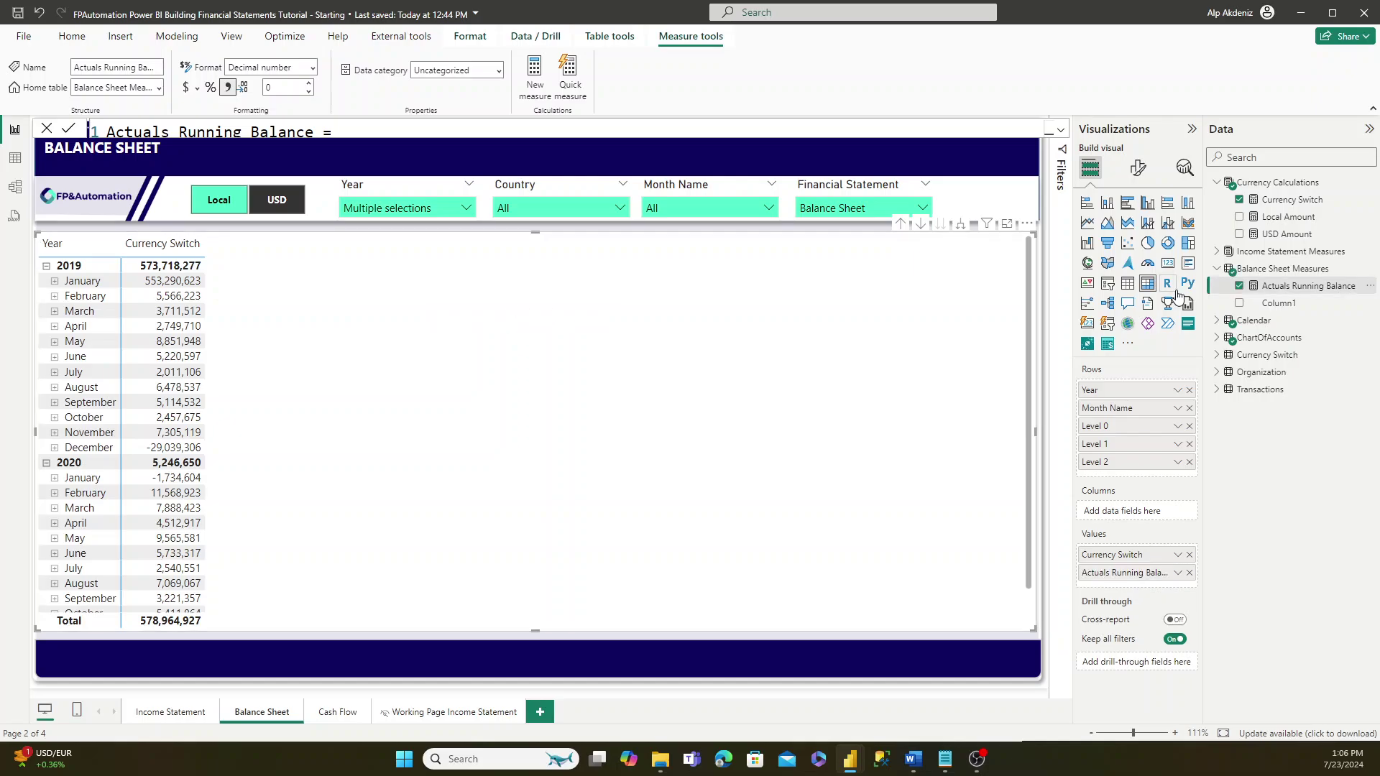
- Delete the placeholder column Column1 from the Balance Sheet Measures table
right_click(1279, 310)
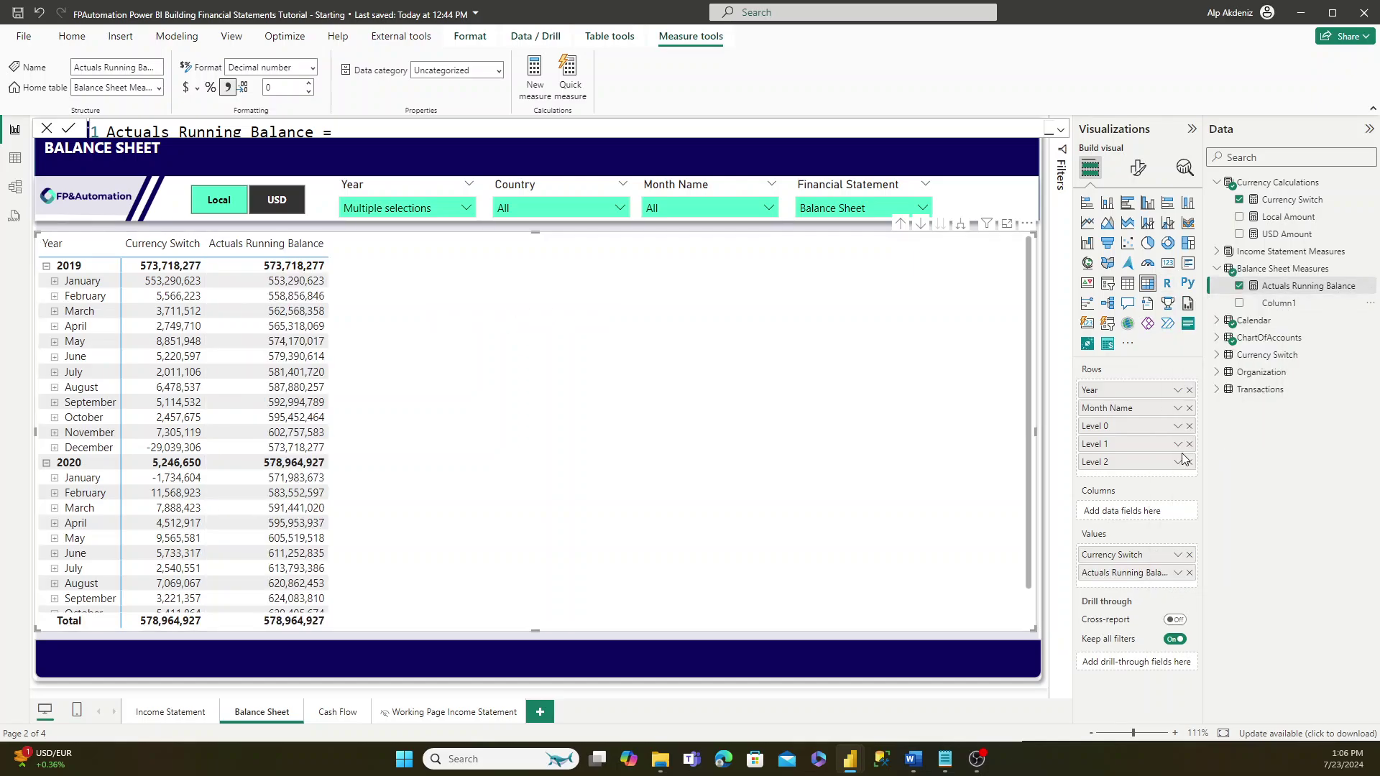
left_click(1207, 457)
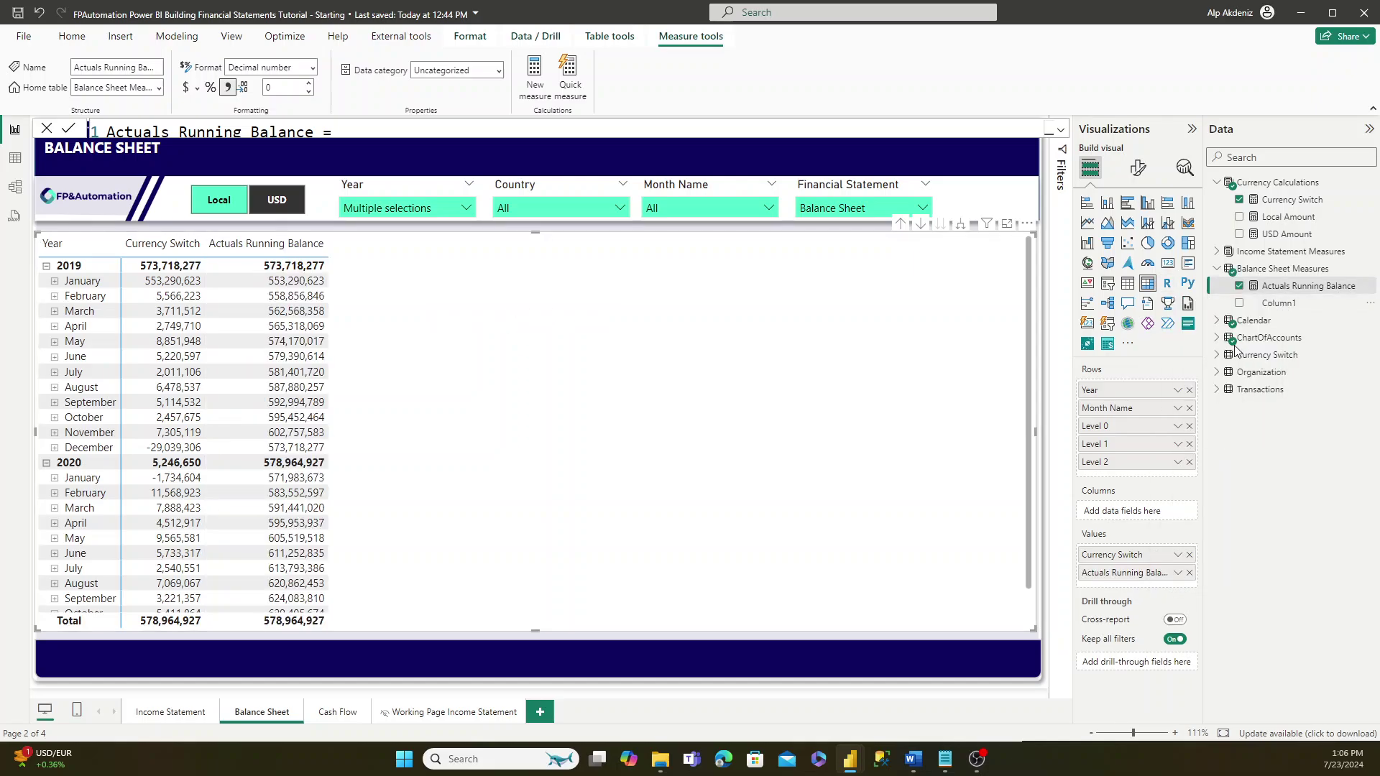
left_click(1238, 284)
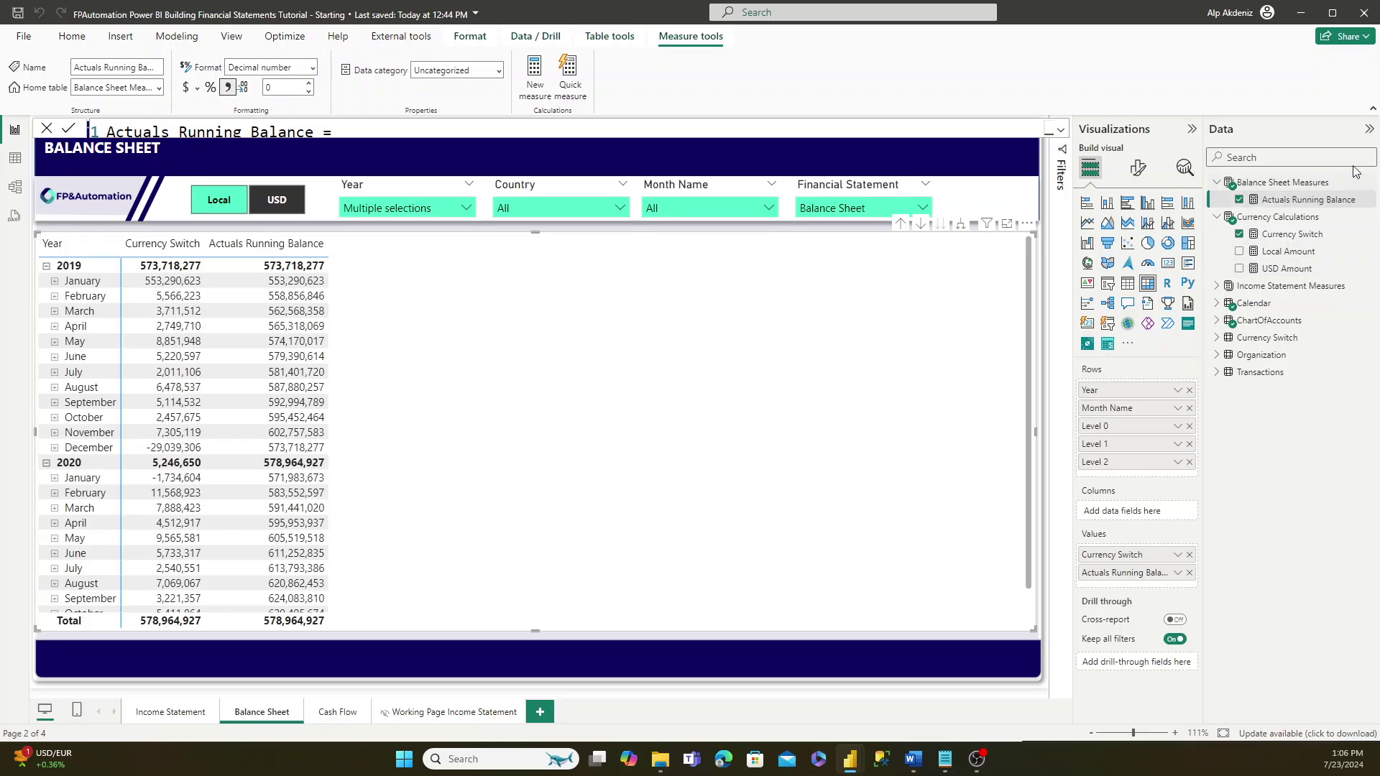
- Compare the monthly Currency Switch amounts with the Actuals Running Balance values in the matrix
left_click(1368, 131)
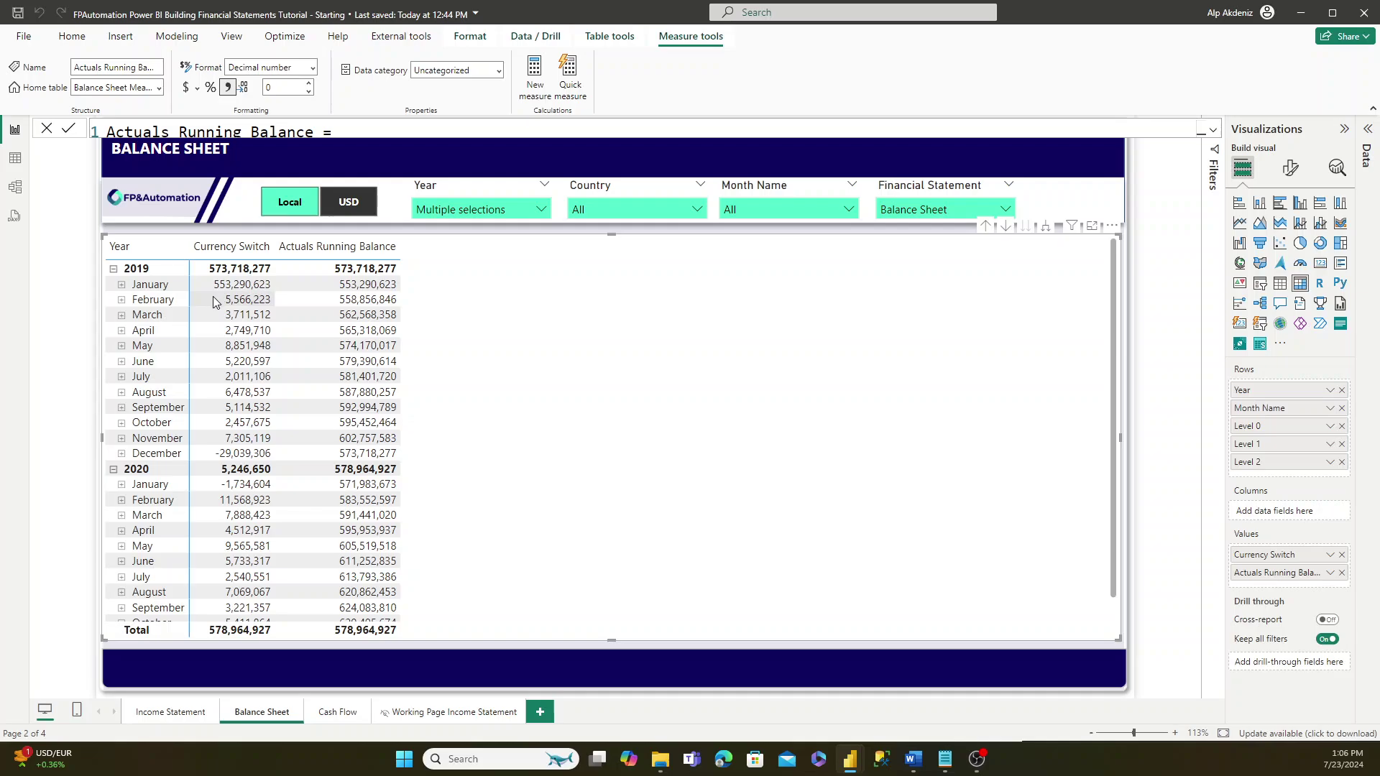
left_click(270, 203)
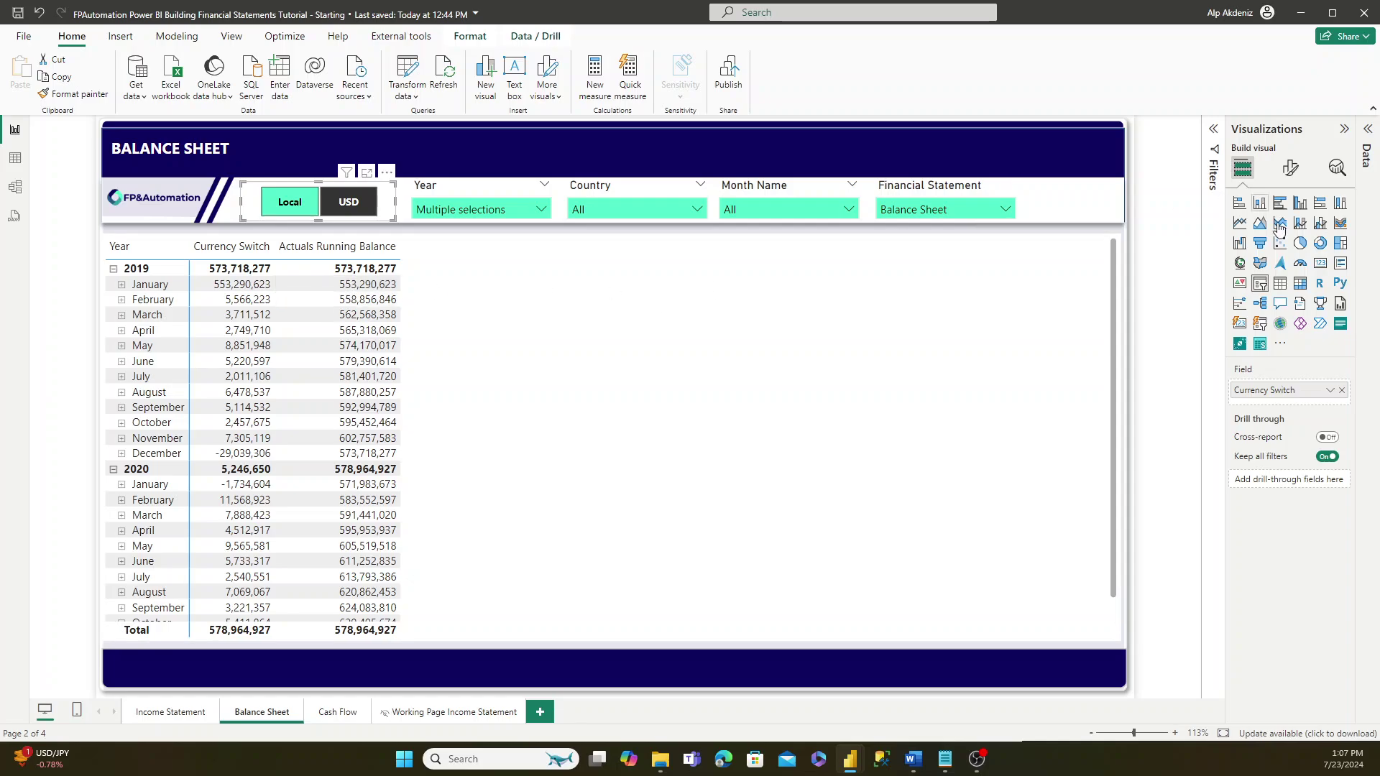
left_click(1369, 131)
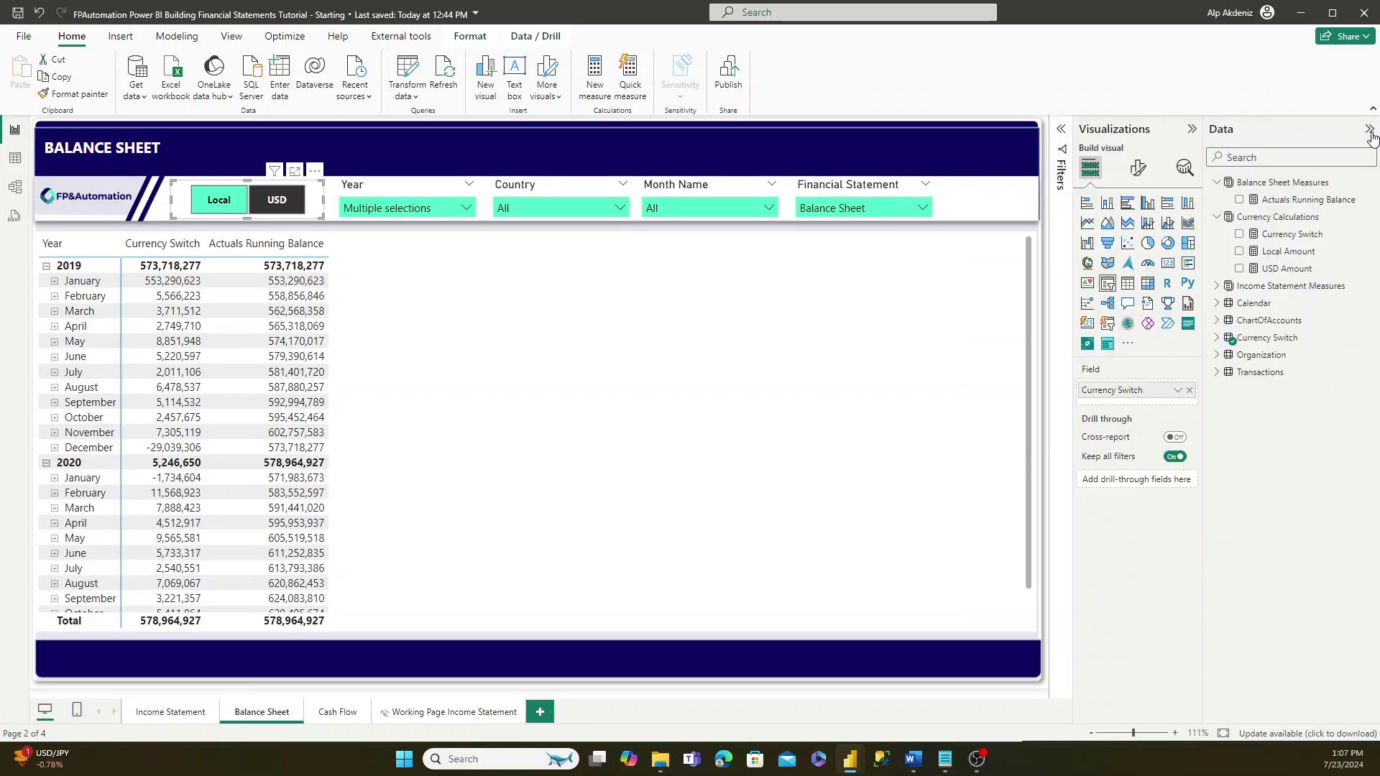
- Shrink the matrix to the lower part of the report page, leaving free space beneath the slicers
left_click(1265, 199)
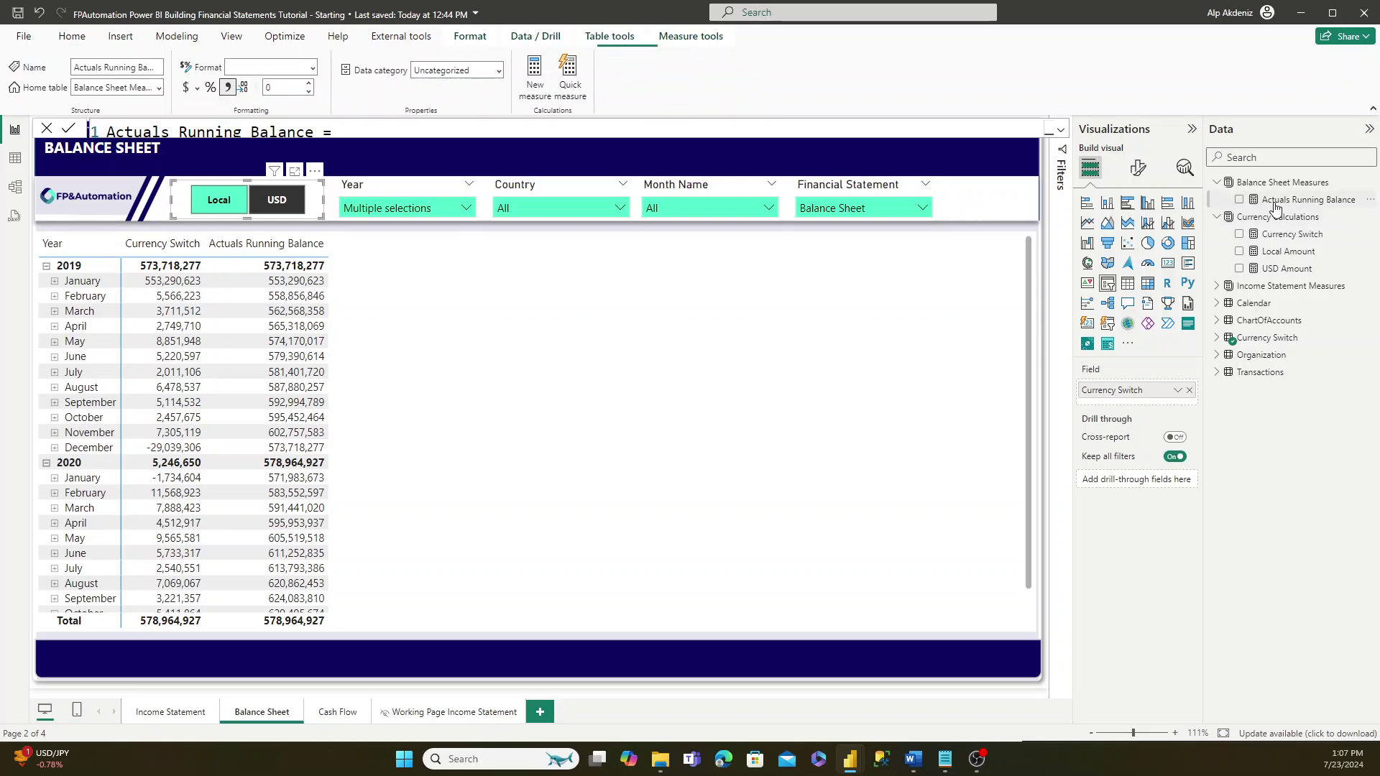
left_click(1060, 130)
left_click(794, 350)
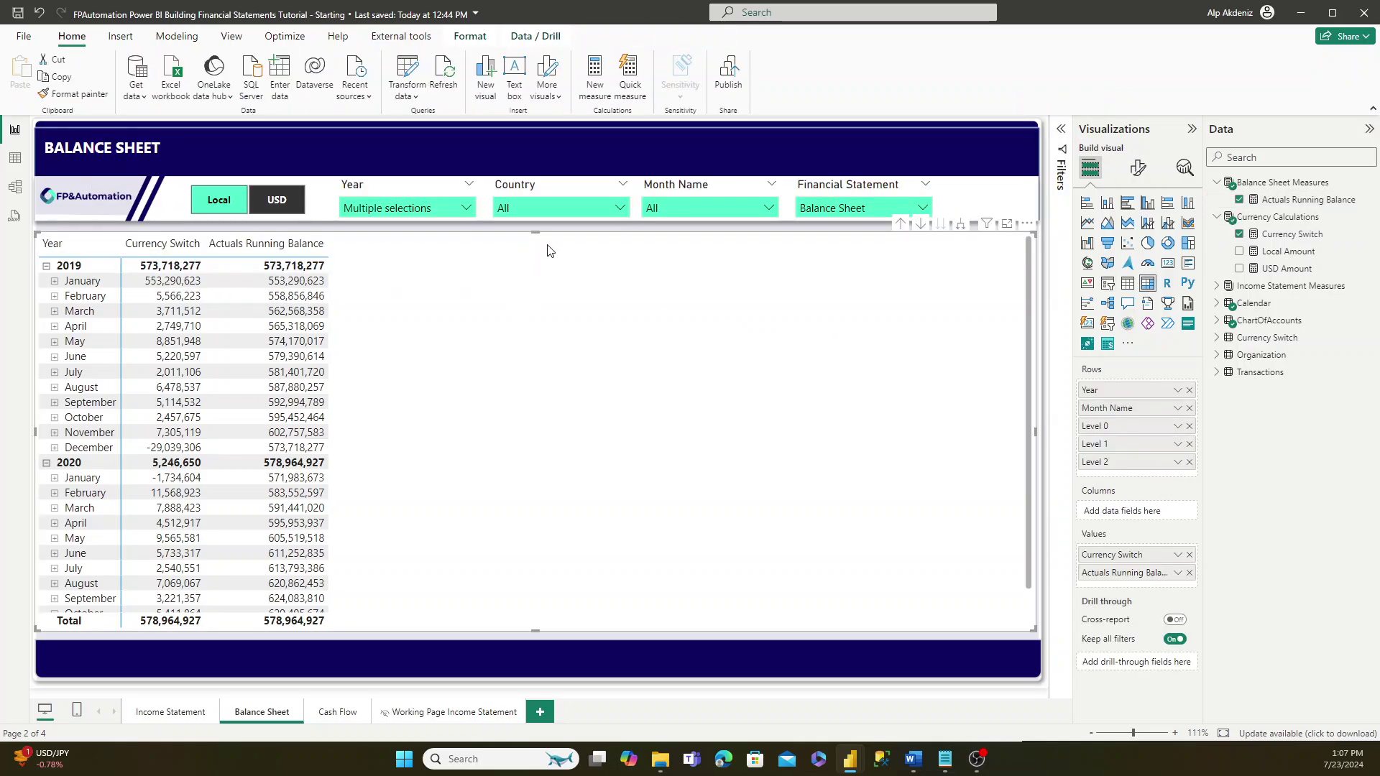
left_click_drag(548, 237, 540, 333)
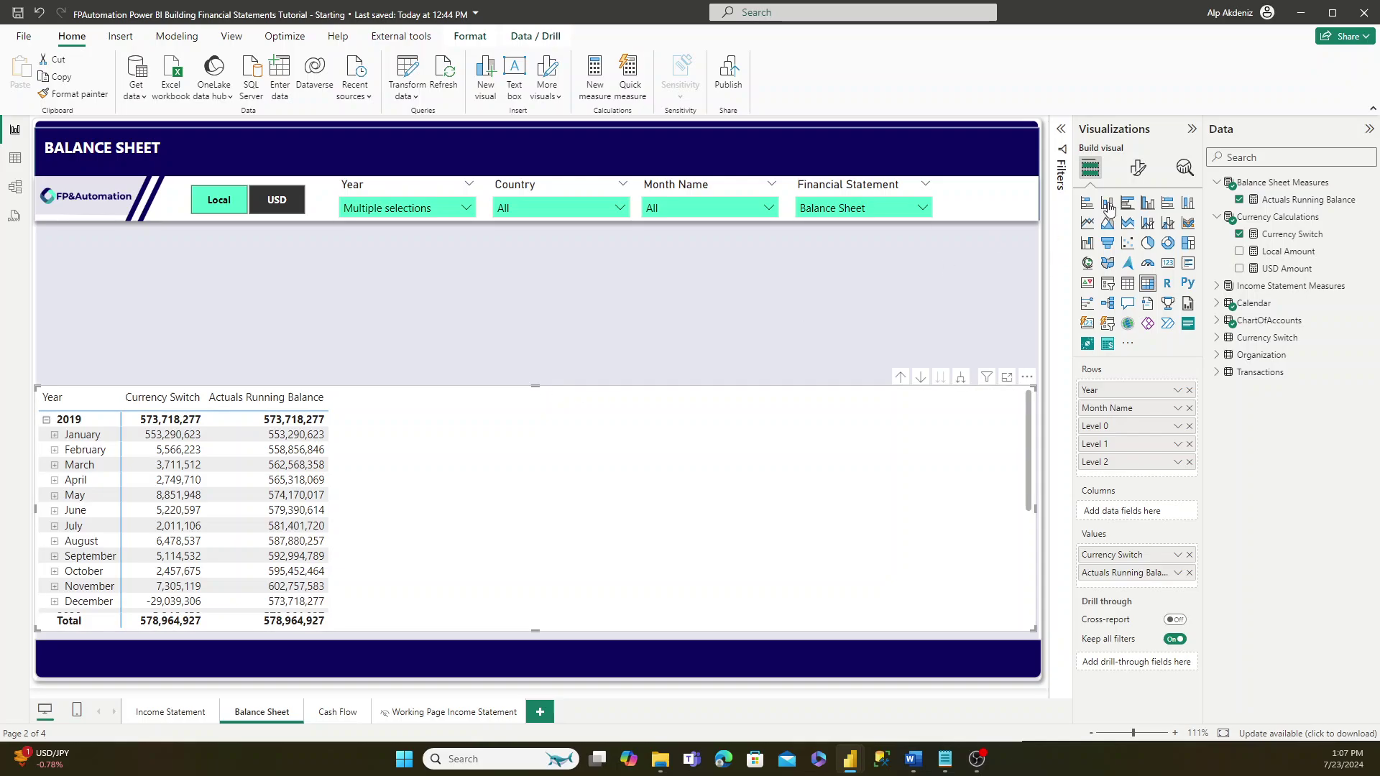
- Display the full Actuals Running Balance formula and examine its FILTER over ALL('Calendar') and its date condition
left_click(1265, 199)
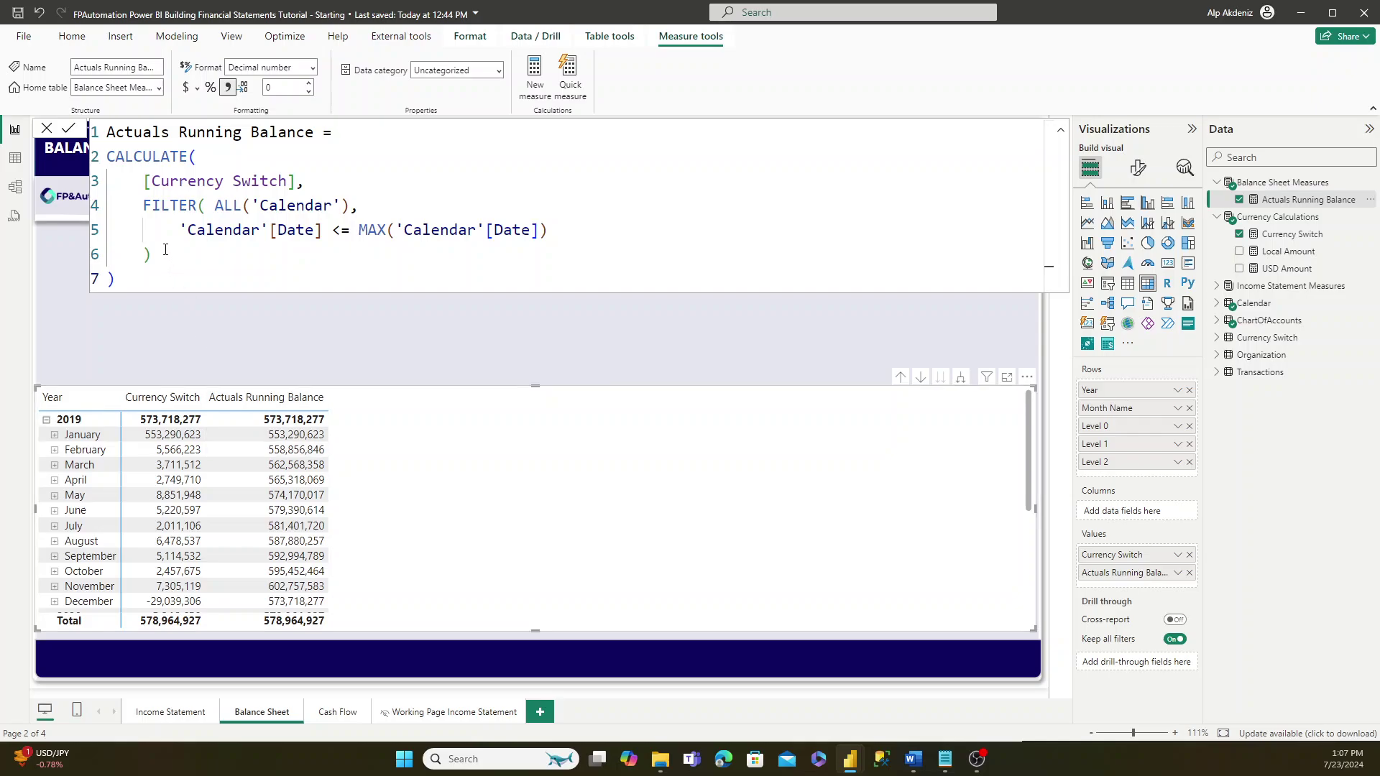
left_click_drag(142, 201, 332, 205)
left_click(335, 205)
left_click_drag(214, 205, 350, 207)
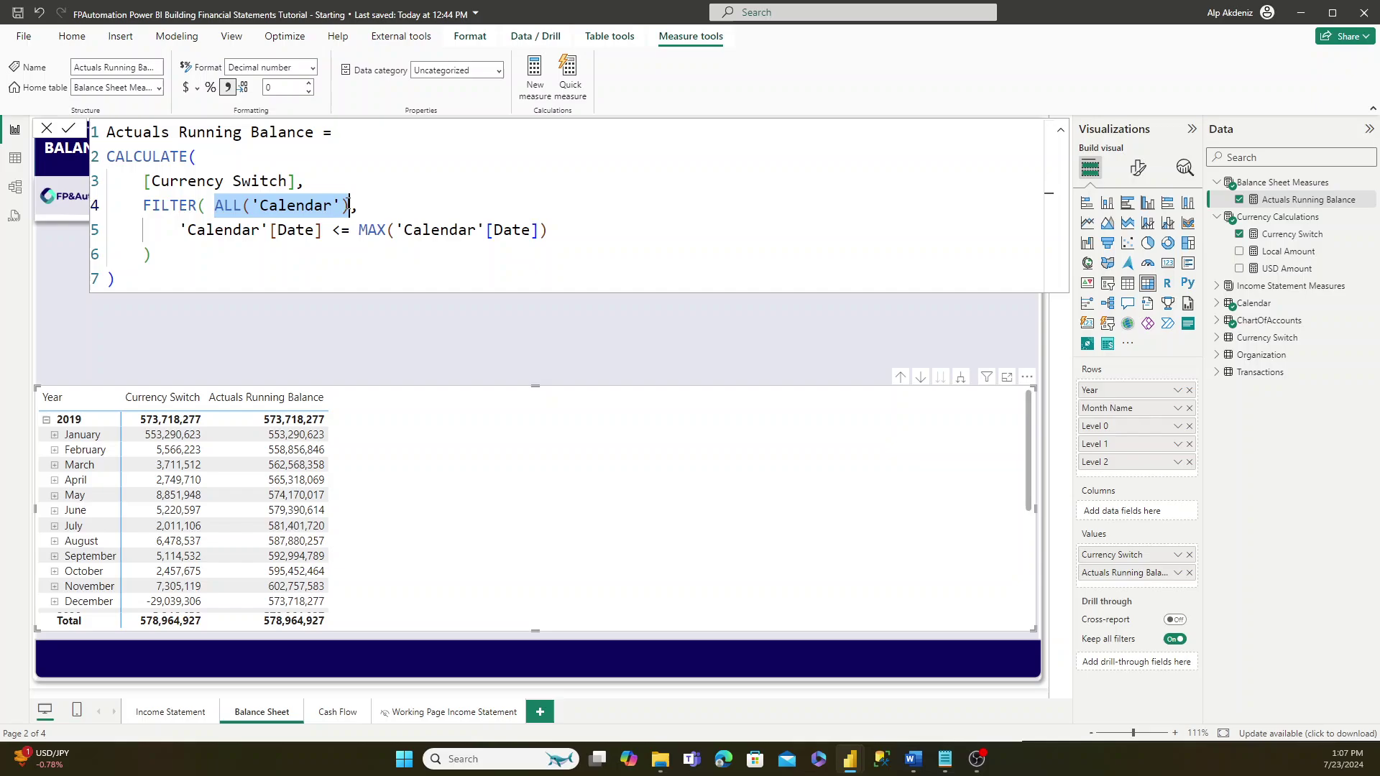
left_click(306, 205)
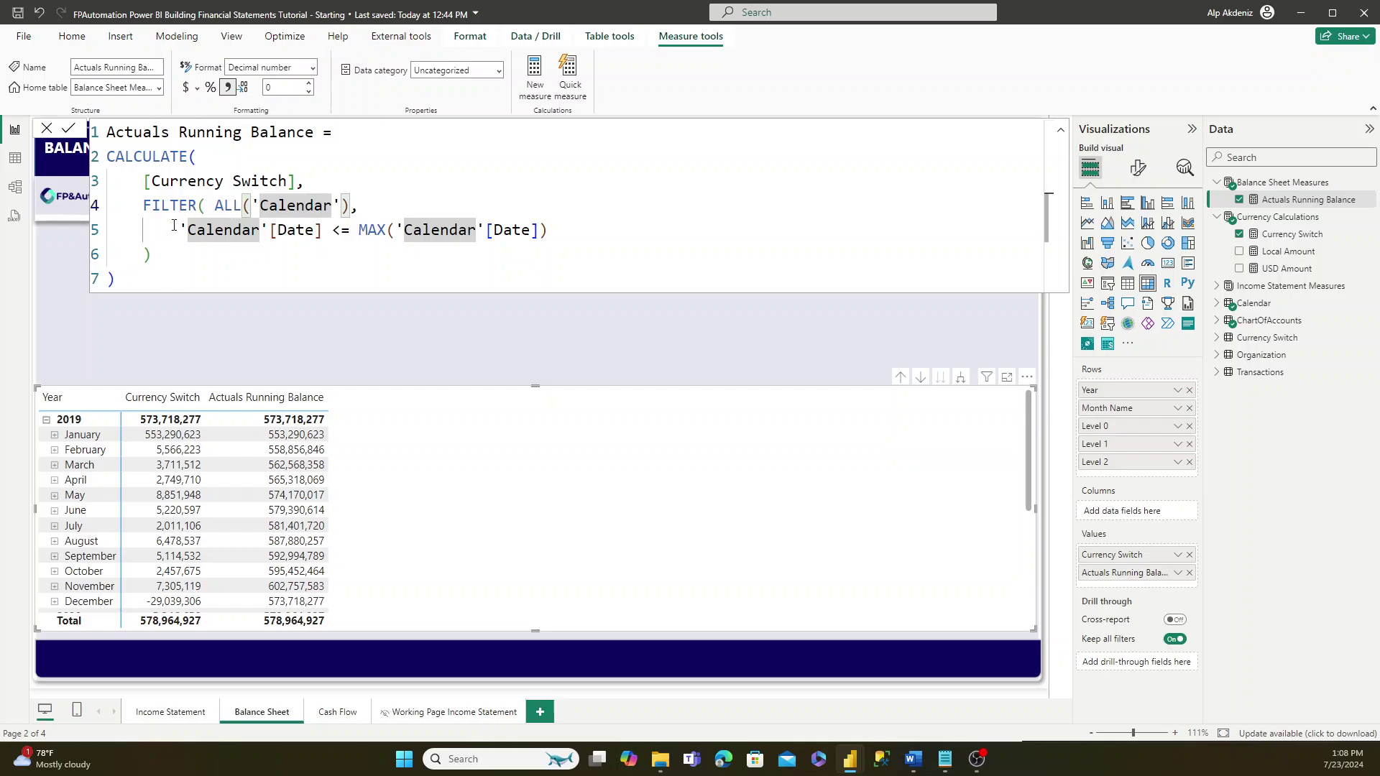
left_click_drag(178, 228, 557, 228)
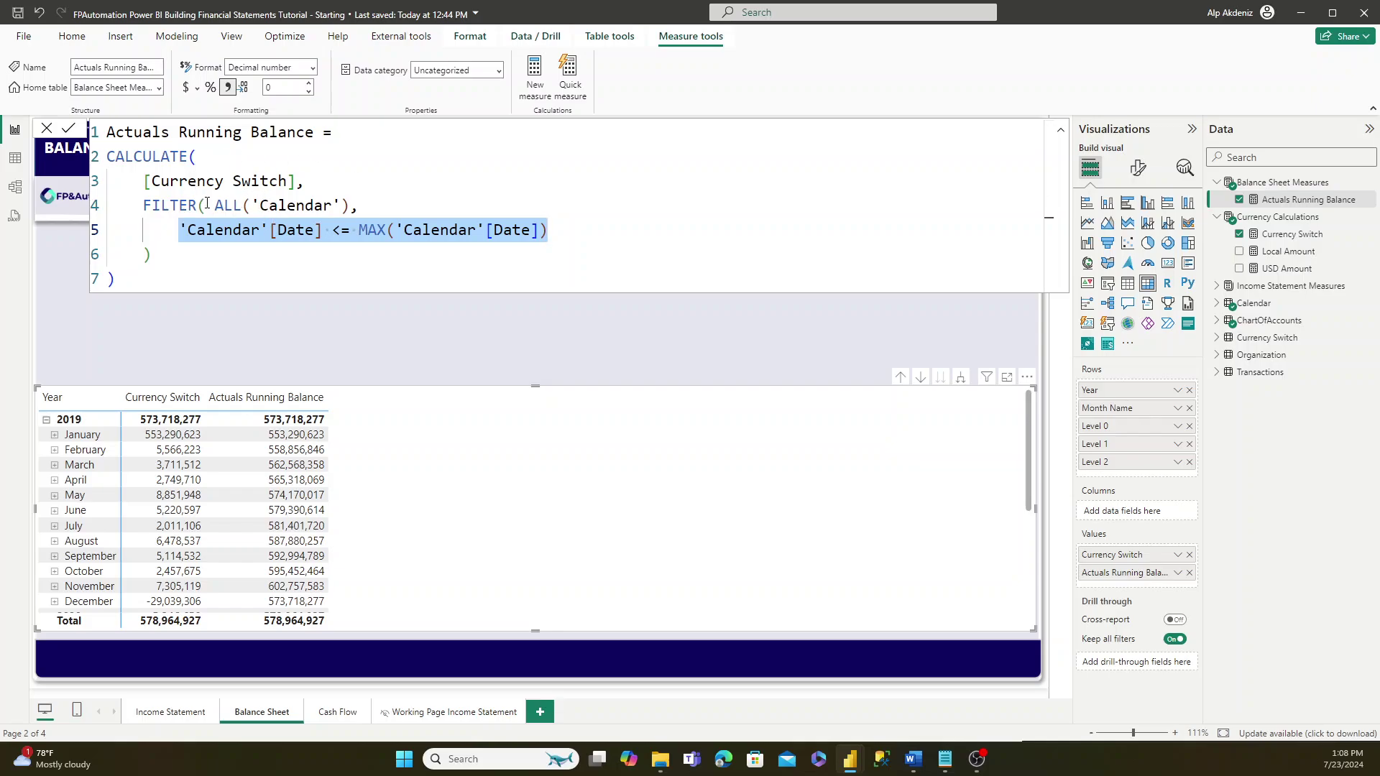
left_click_drag(207, 205, 342, 209)
left_click(303, 244)
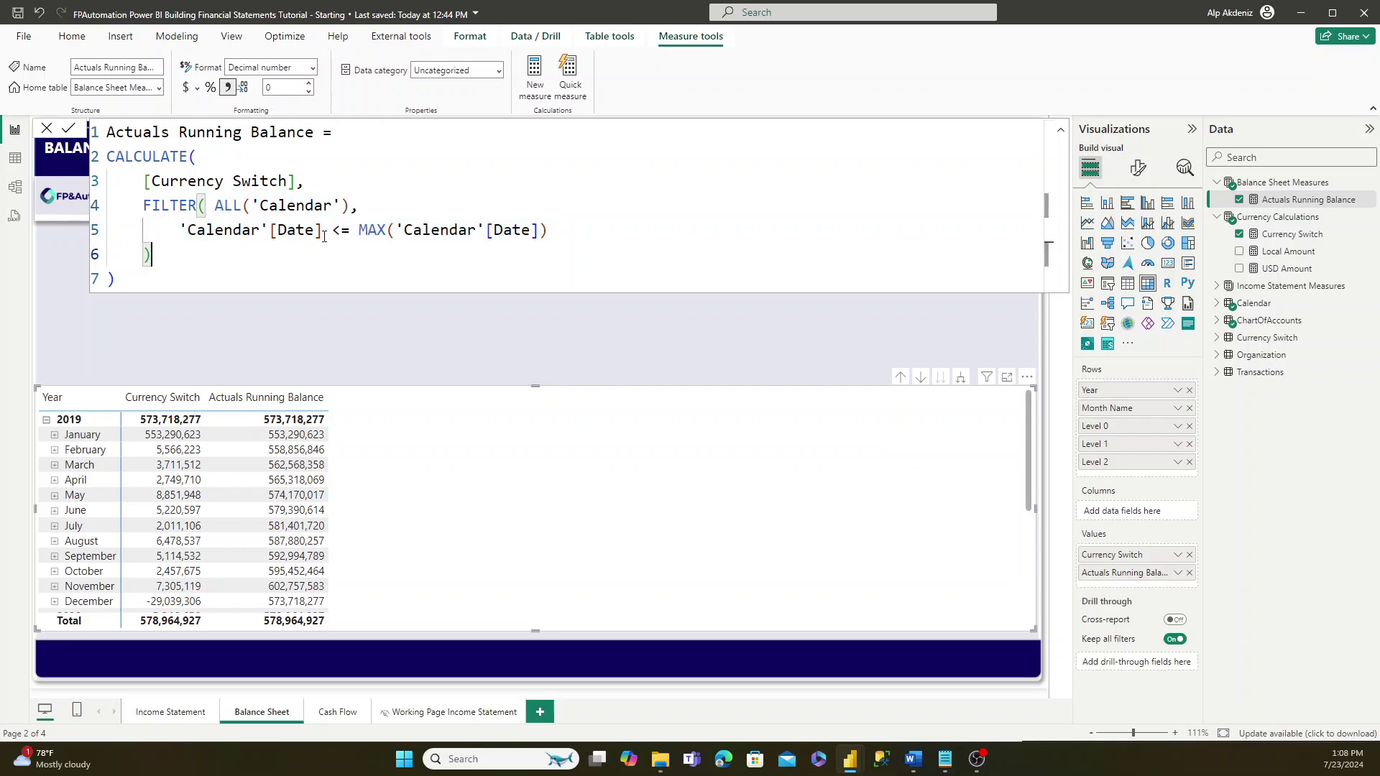
- Examine the MAX('Calendar'[Date]) part of the formula against the monthly running balances for 2019 and 2020 in the matrix
left_click_drag(375, 236, 550, 231)
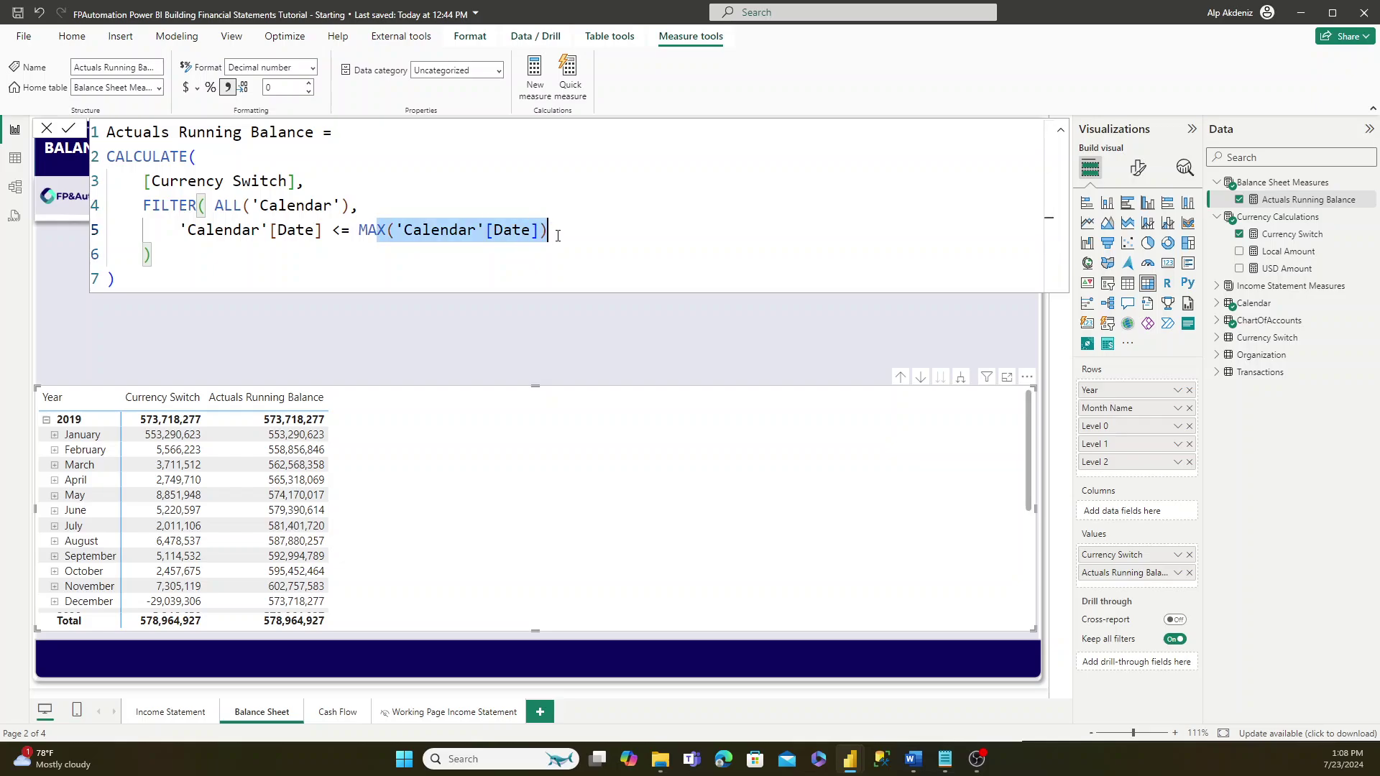
left_click(361, 230)
left_click_drag(362, 230, 546, 228)
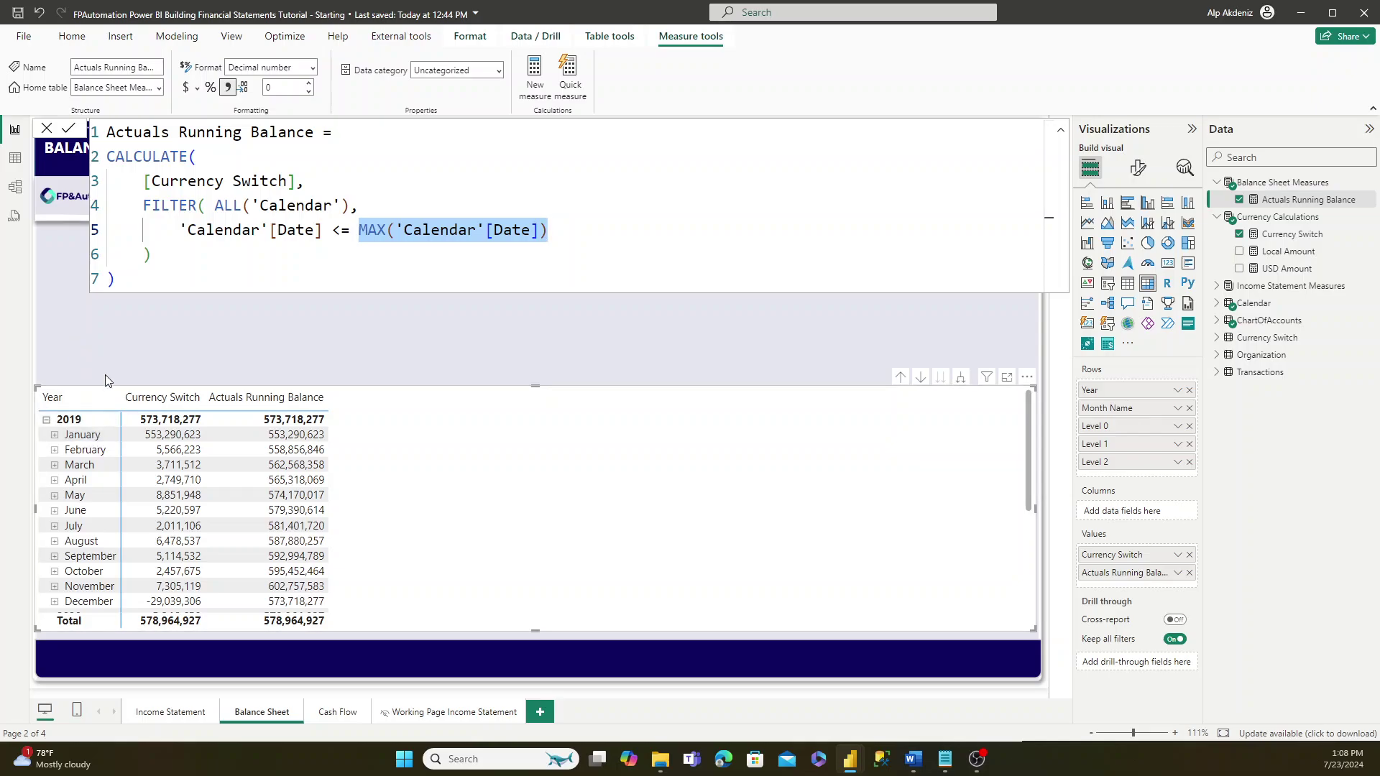
scroll(108, 460, "down", 3)
scroll(122, 464, "up", 3)
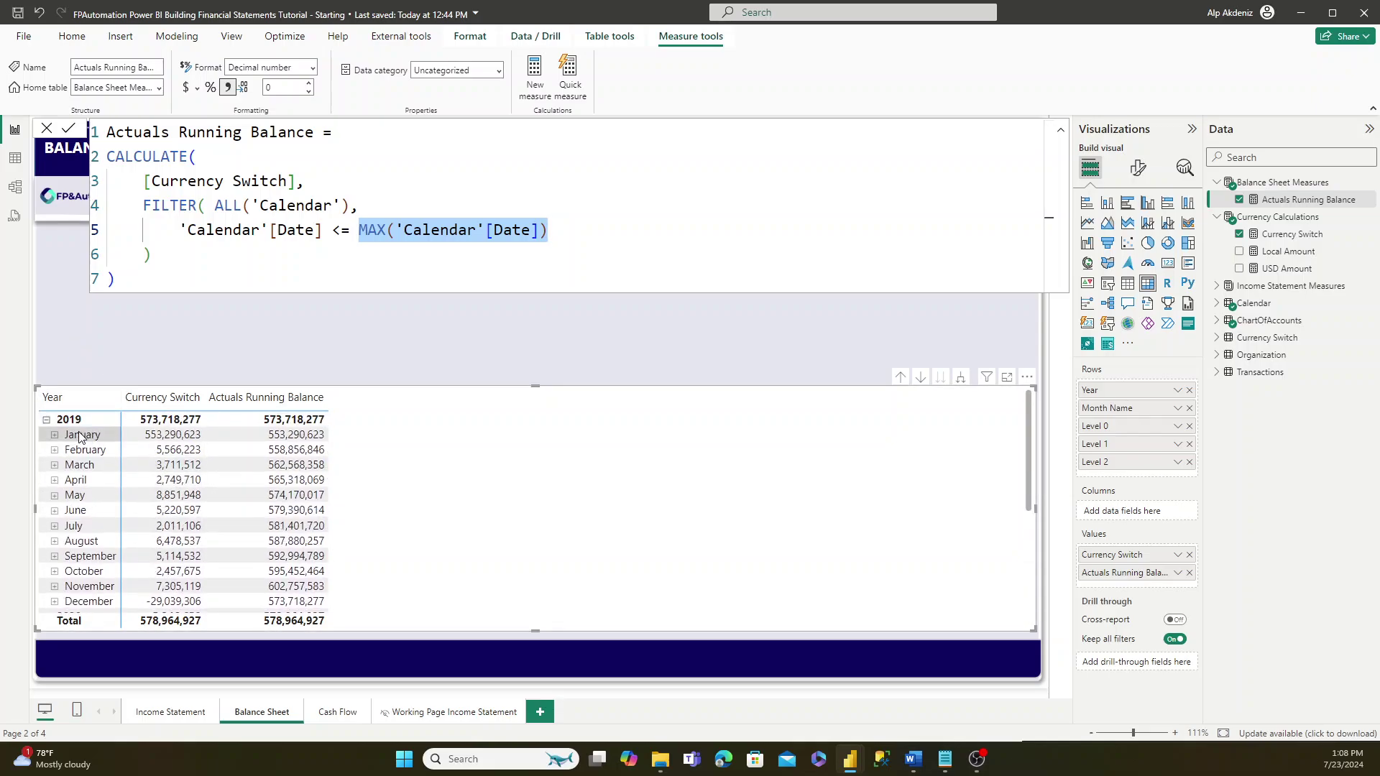
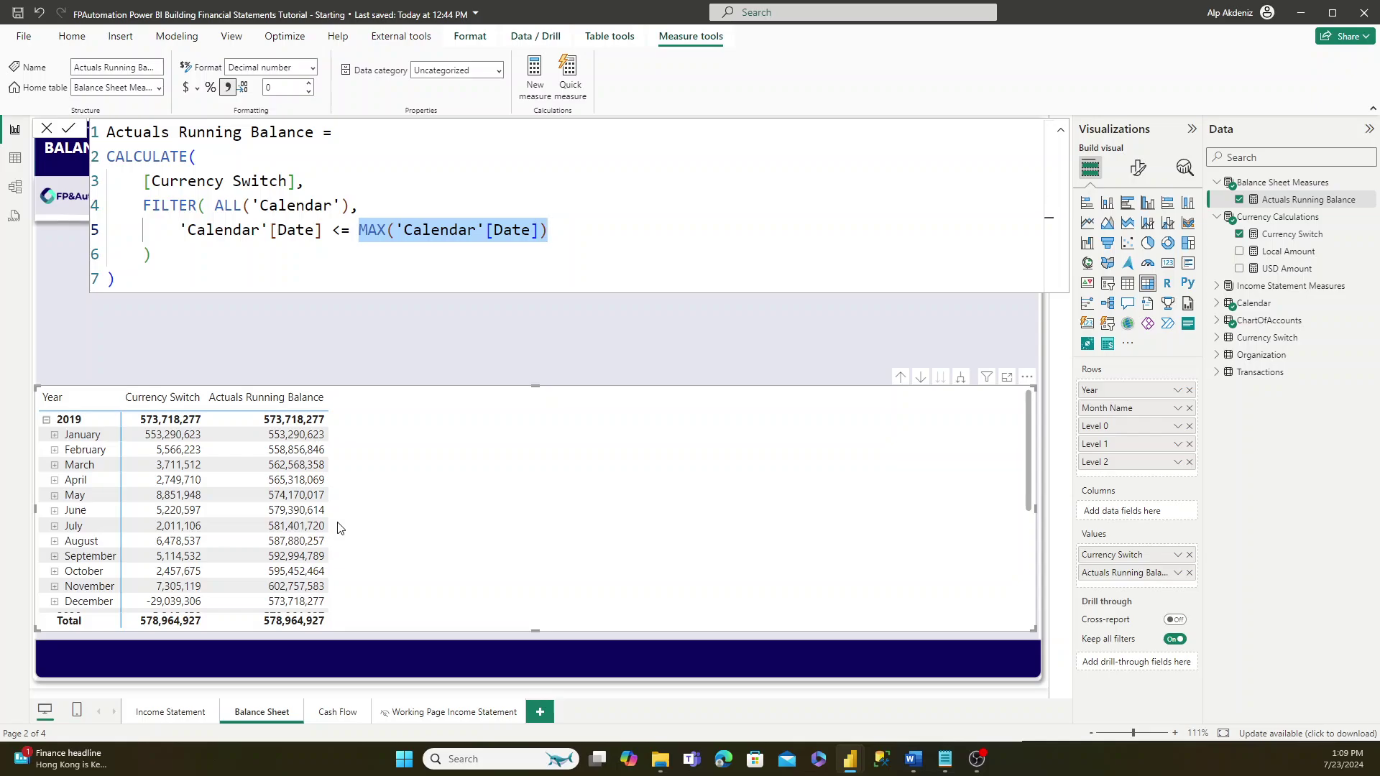
scroll(338, 525, "down", 3)
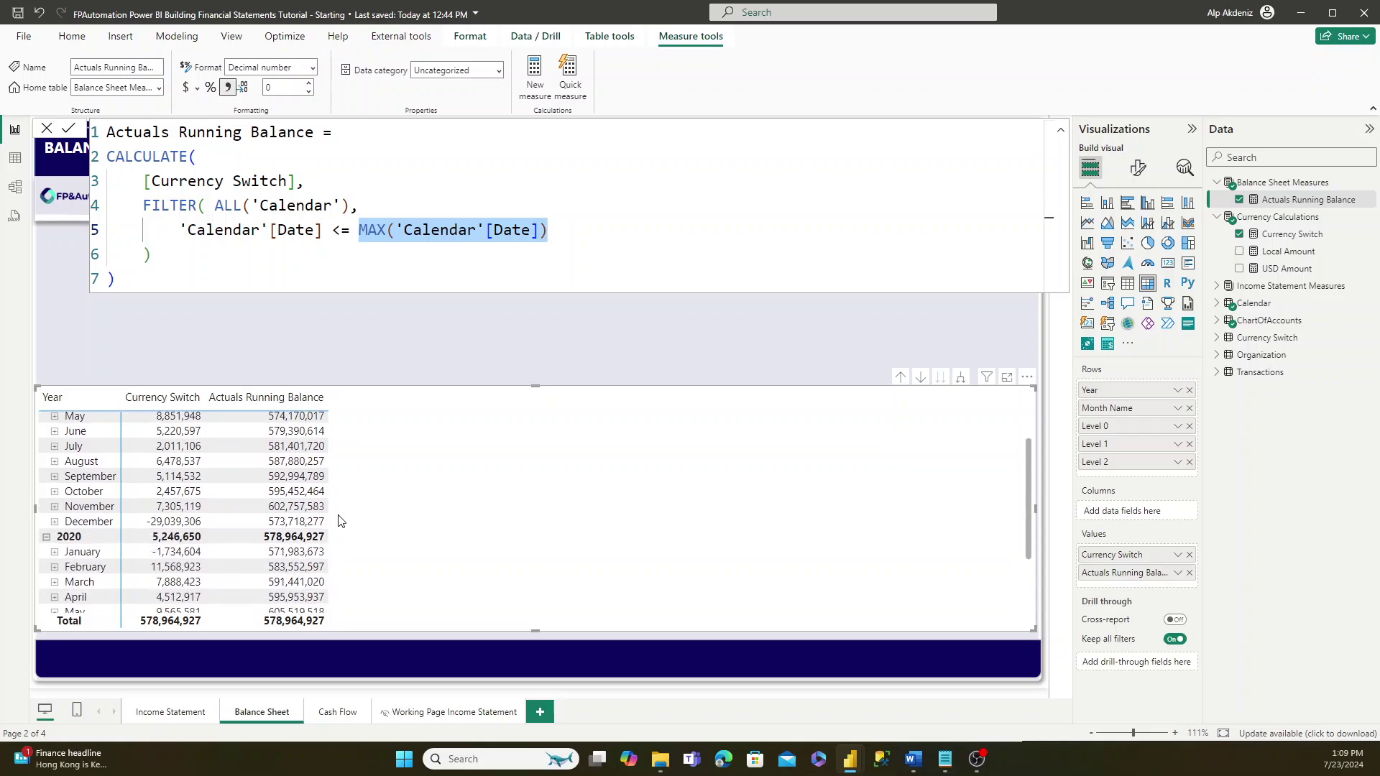
scroll(336, 521, "up", 3)
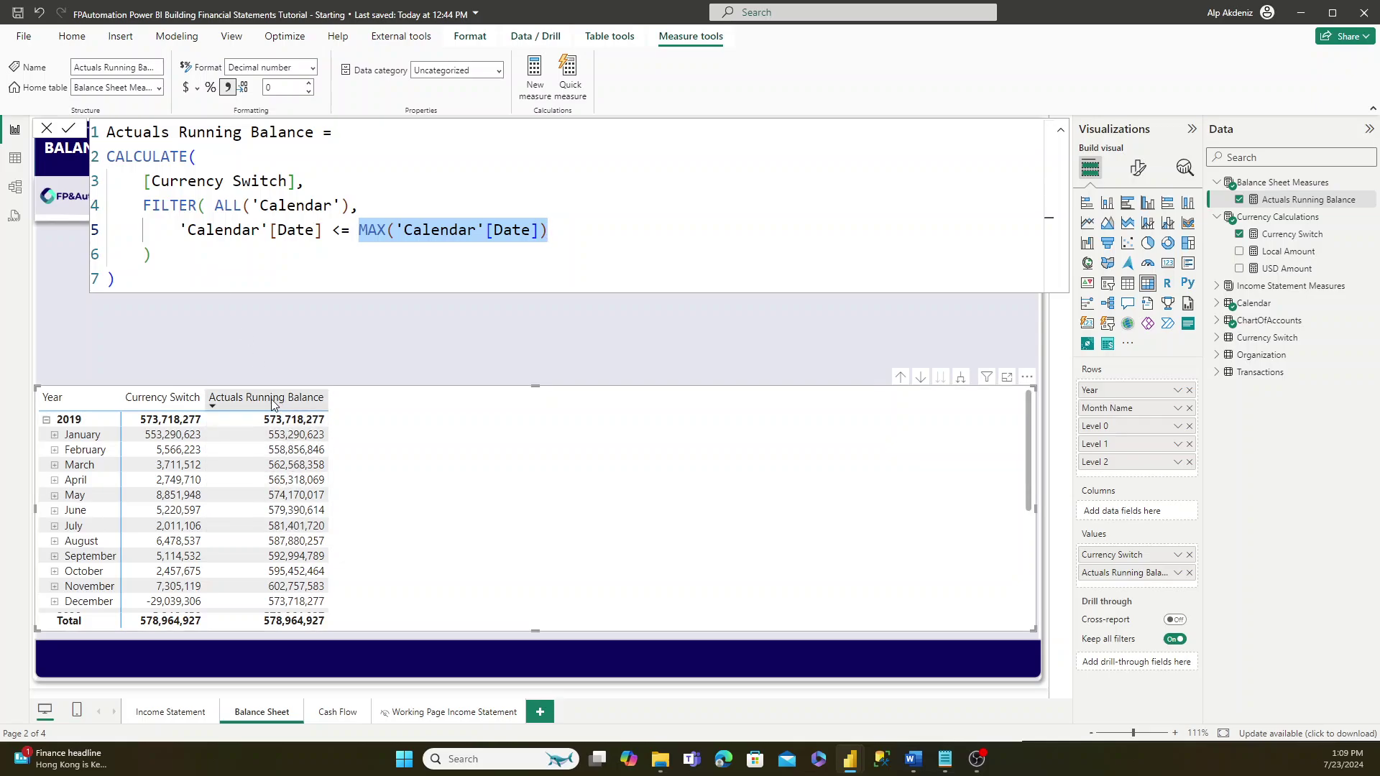
- Close the formula view and stretch the matrix back up to just beneath the slicers
left_click(245, 334)
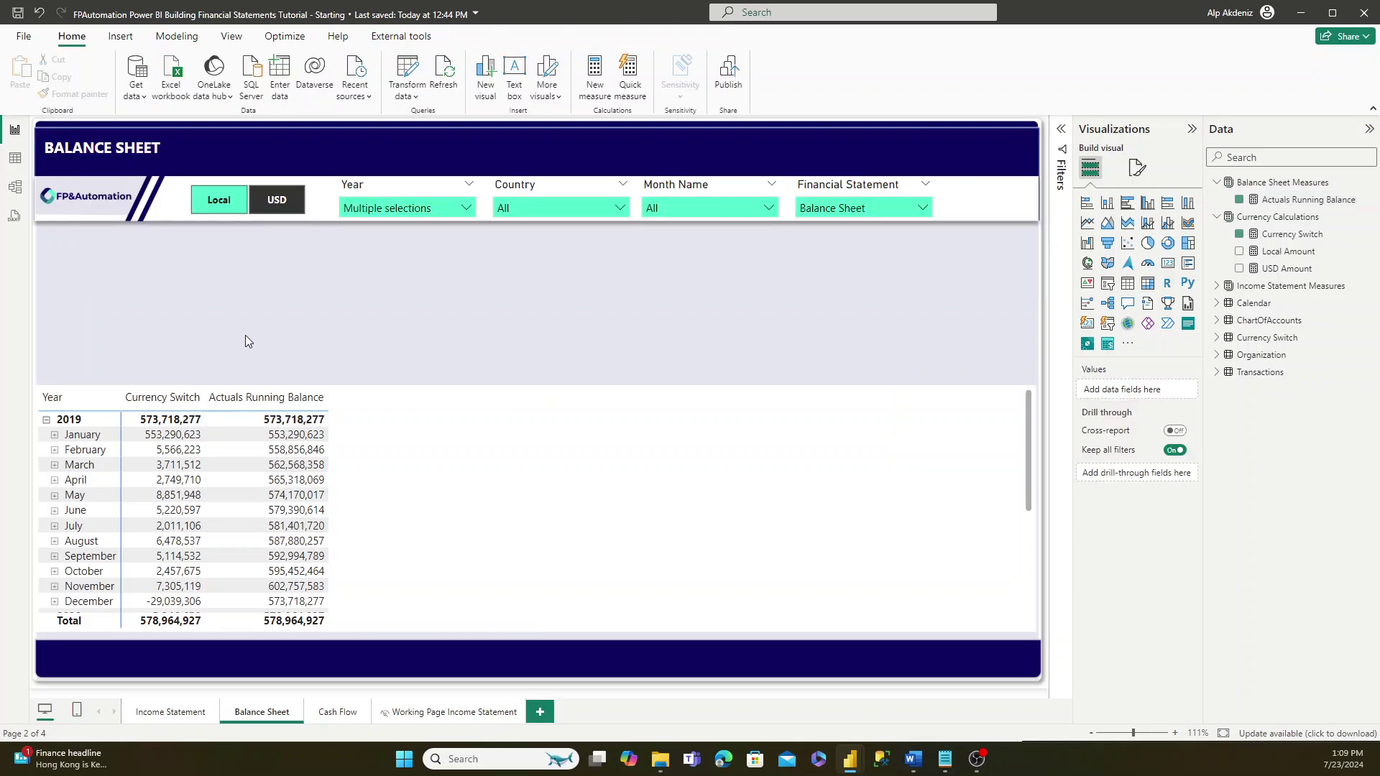
left_click(483, 400)
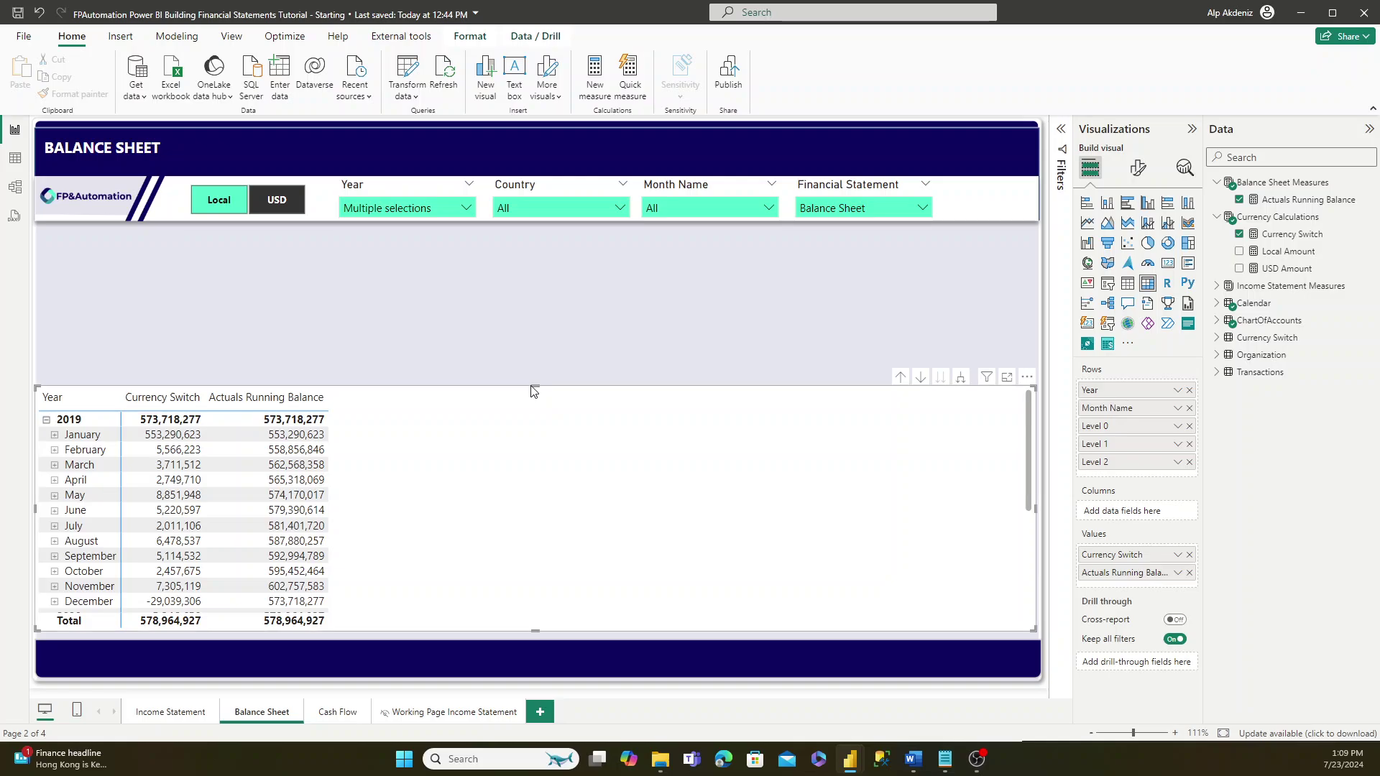
left_click_drag(554, 384, 530, 224)
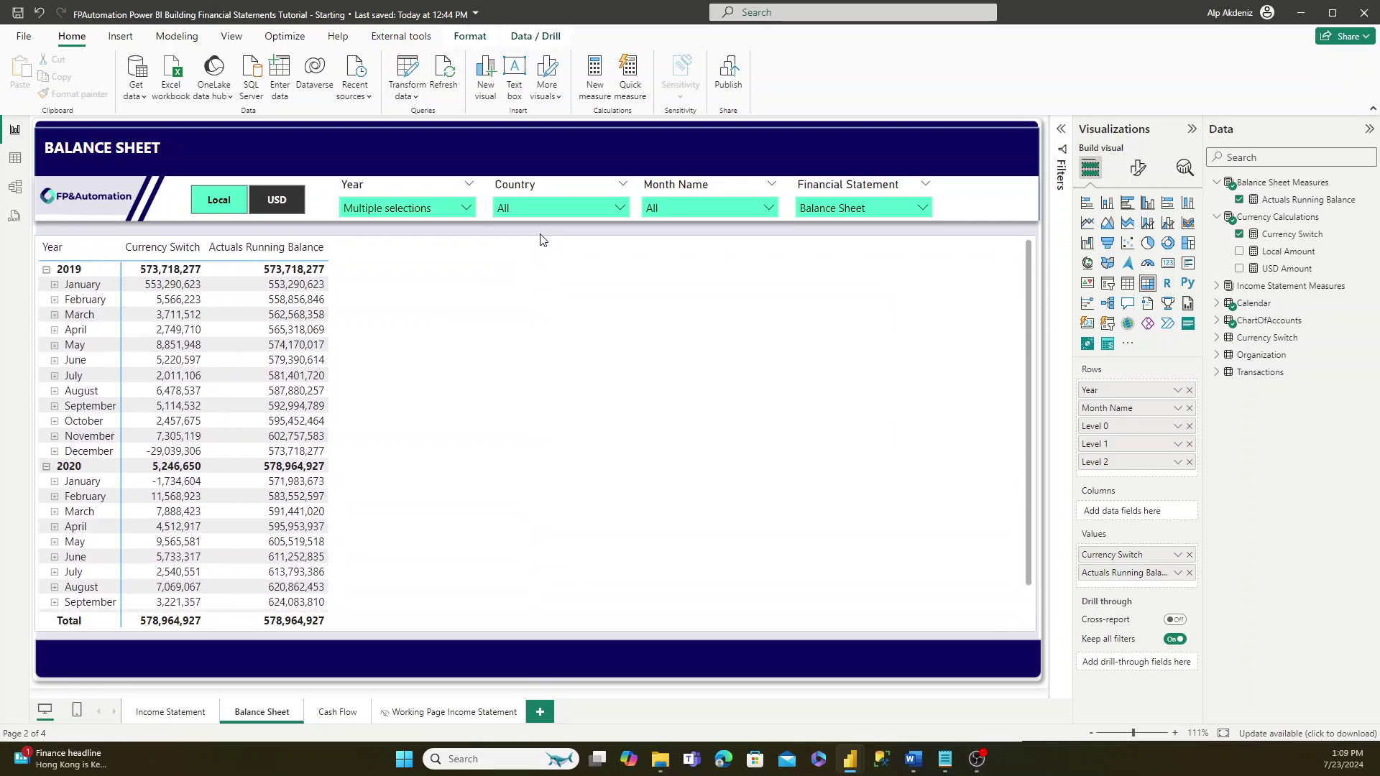
- Filter the Year slicer to 2020 only
left_click(439, 208)
left_click(380, 253)
left_click(380, 253)
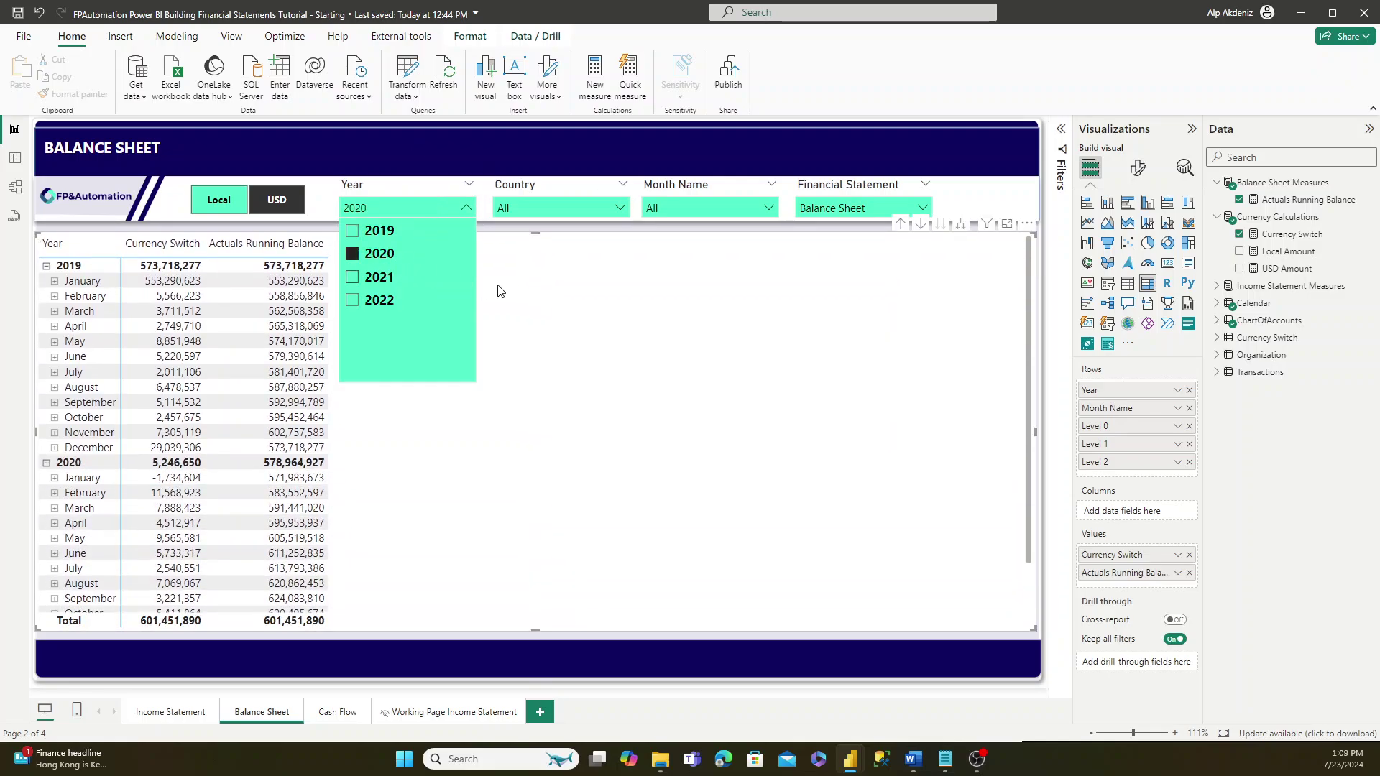
left_click(550, 302)
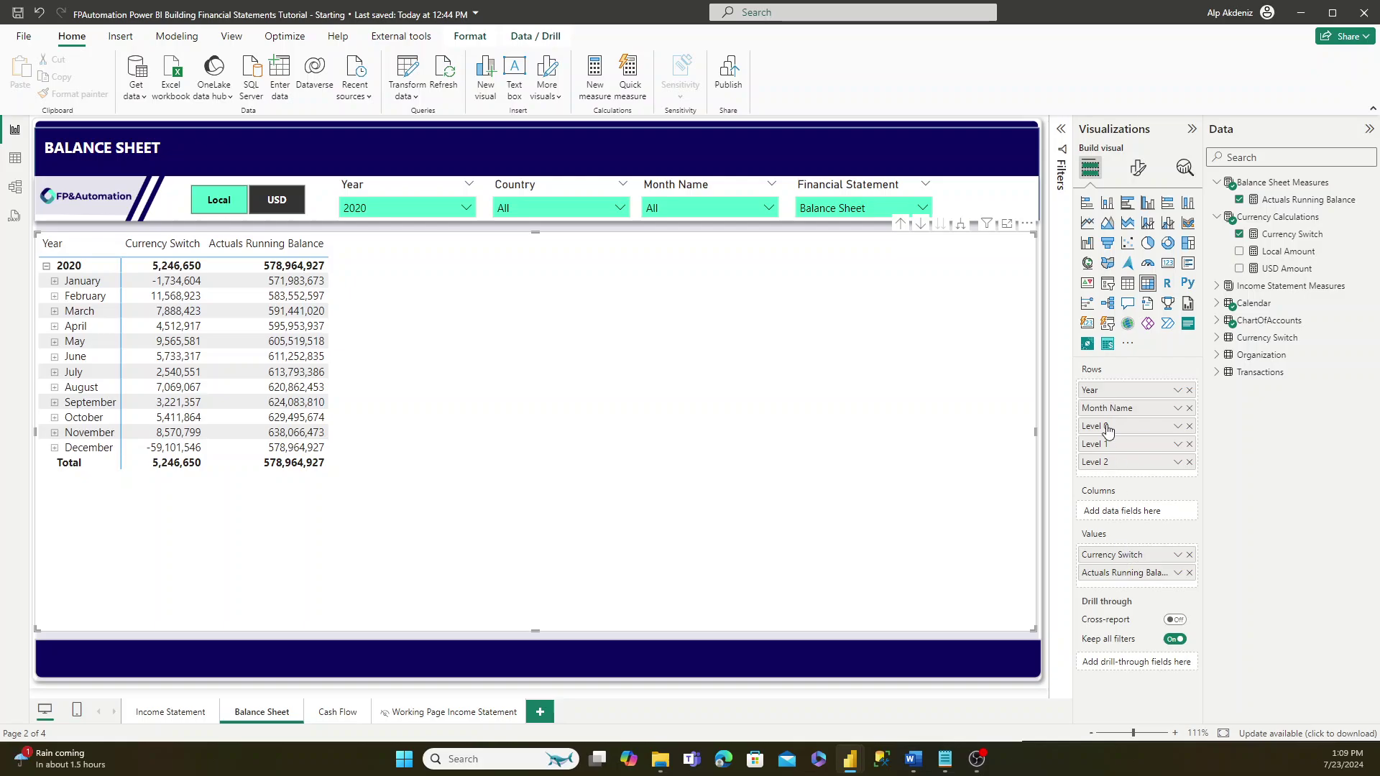
- Move Month Name to the matrix columns and remove the Year and Currency Switch fields, leaving Actuals Running Balance as the only value
left_click_drag(1109, 411, 1118, 499)
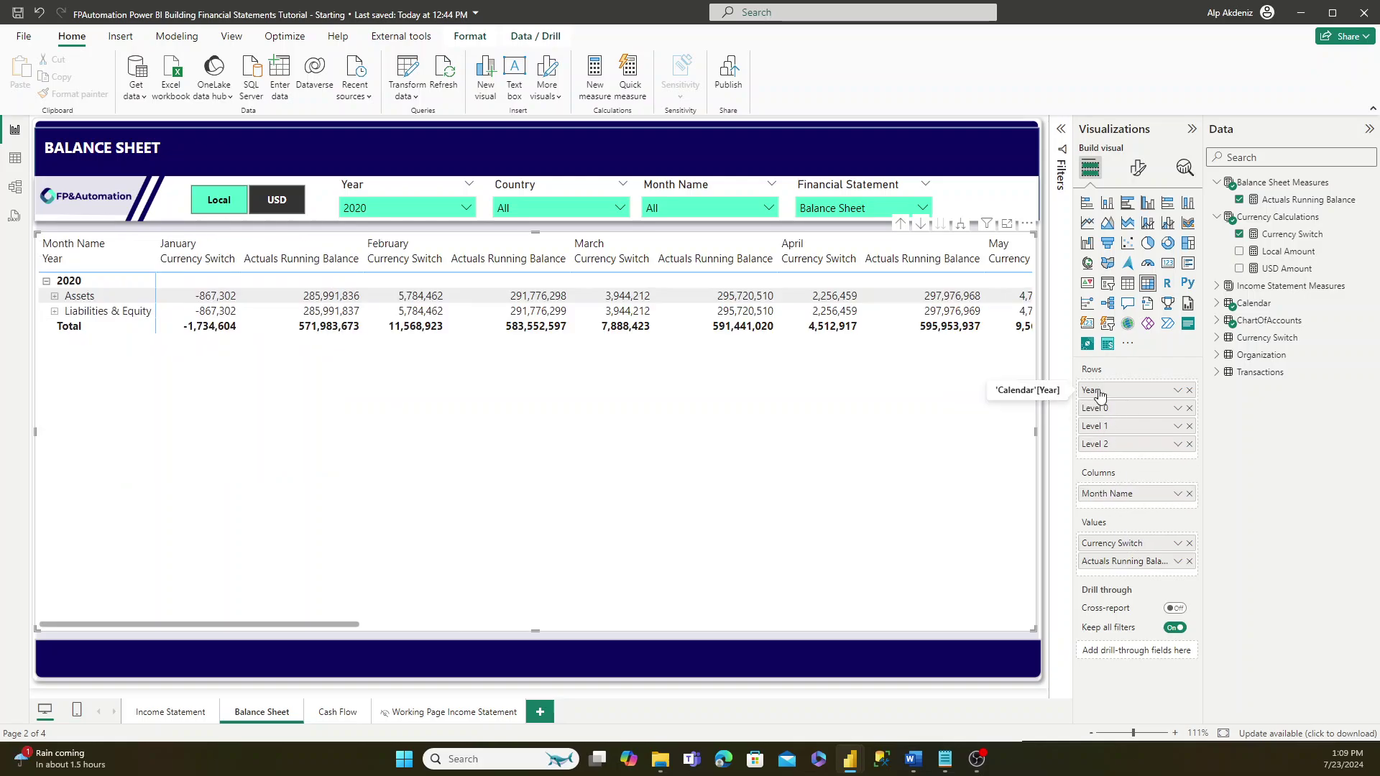
left_click_drag(1099, 396, 1125, 485)
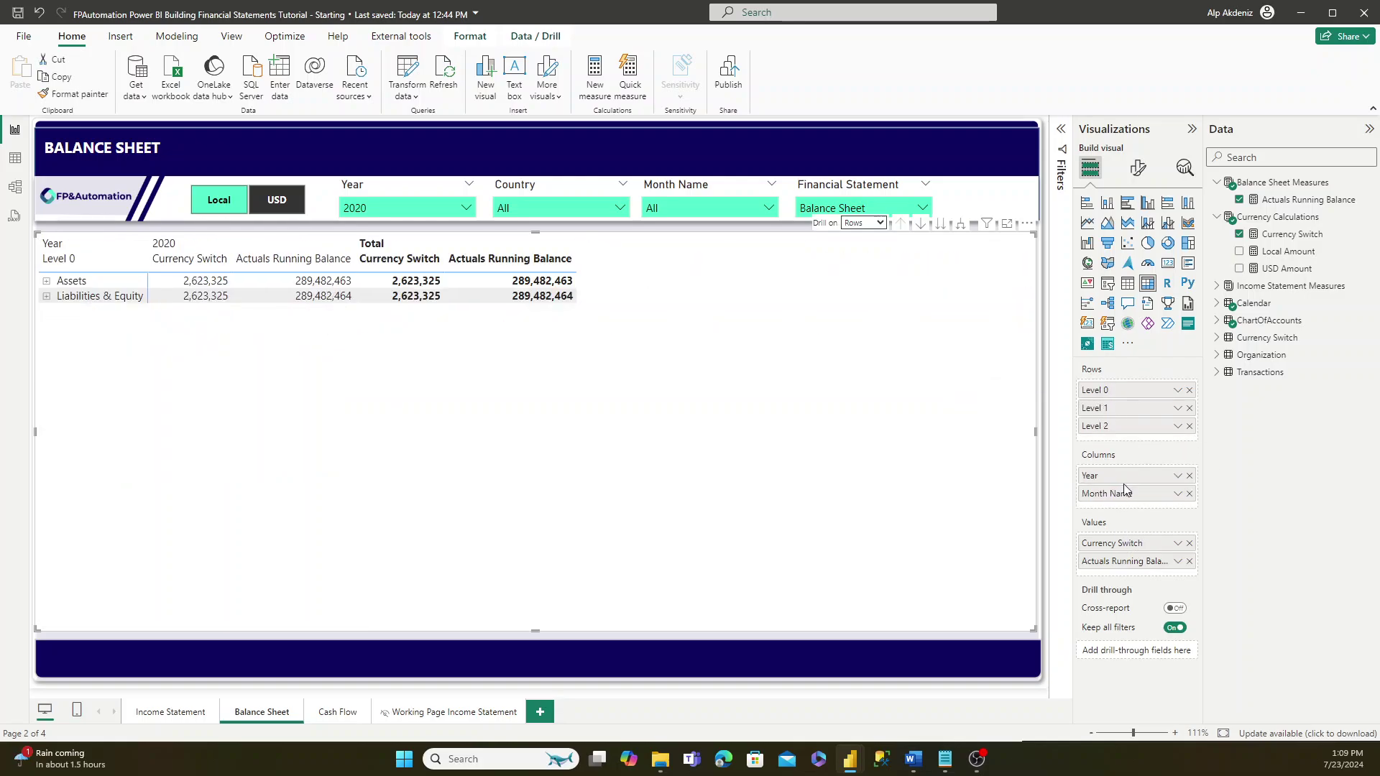
left_click(1189, 475)
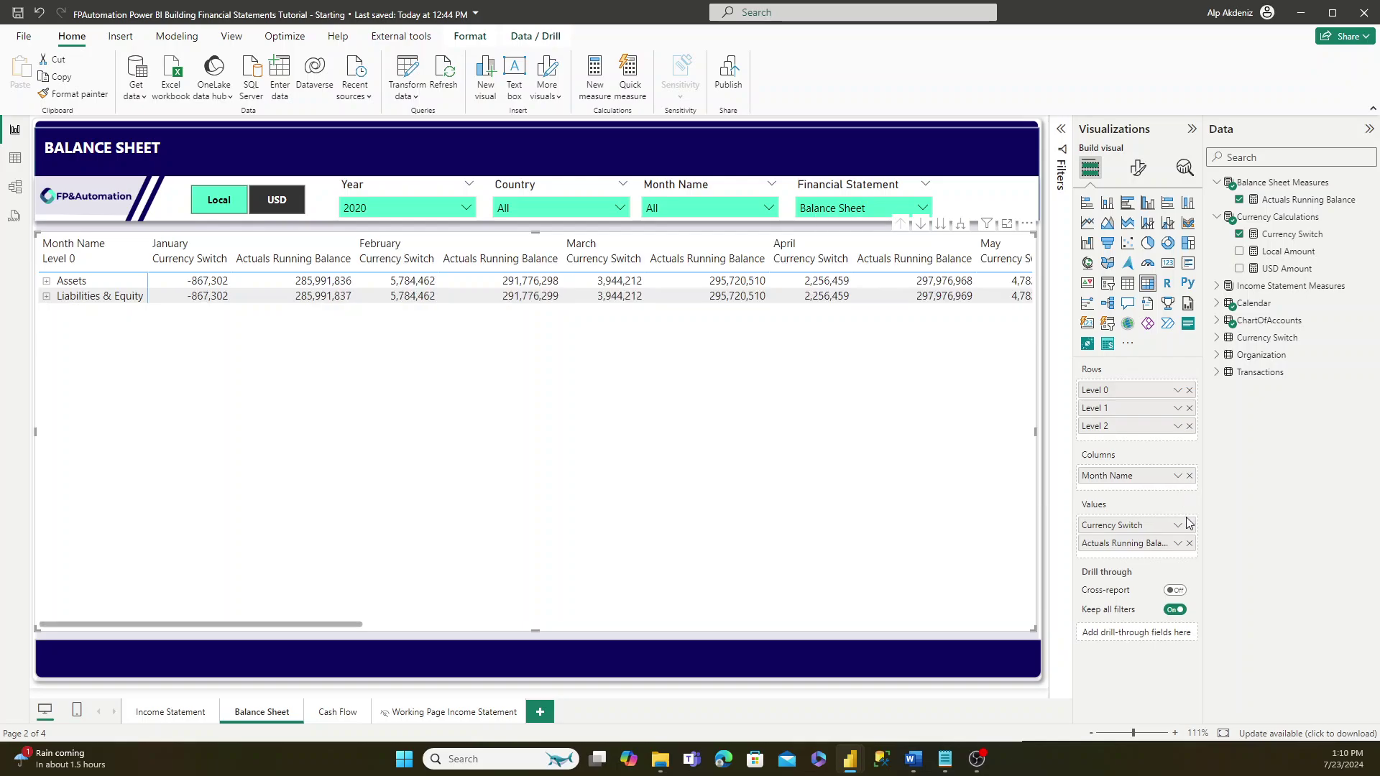
left_click(1189, 526)
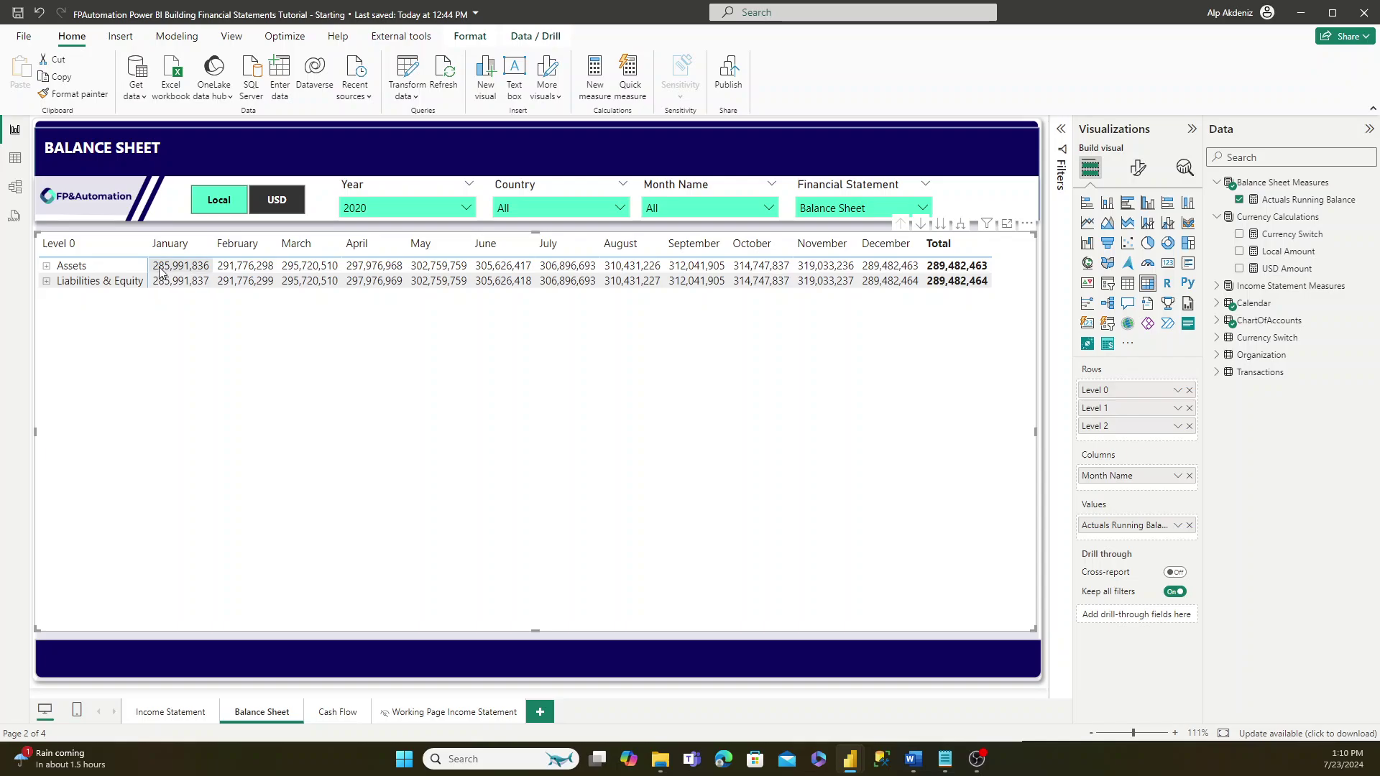
- Expand Assets and Liabilities & Equity down to the account level, including Current Assets, Non Current Assets, Liabilities and Equity
left_click(46, 266)
left_click(46, 311)
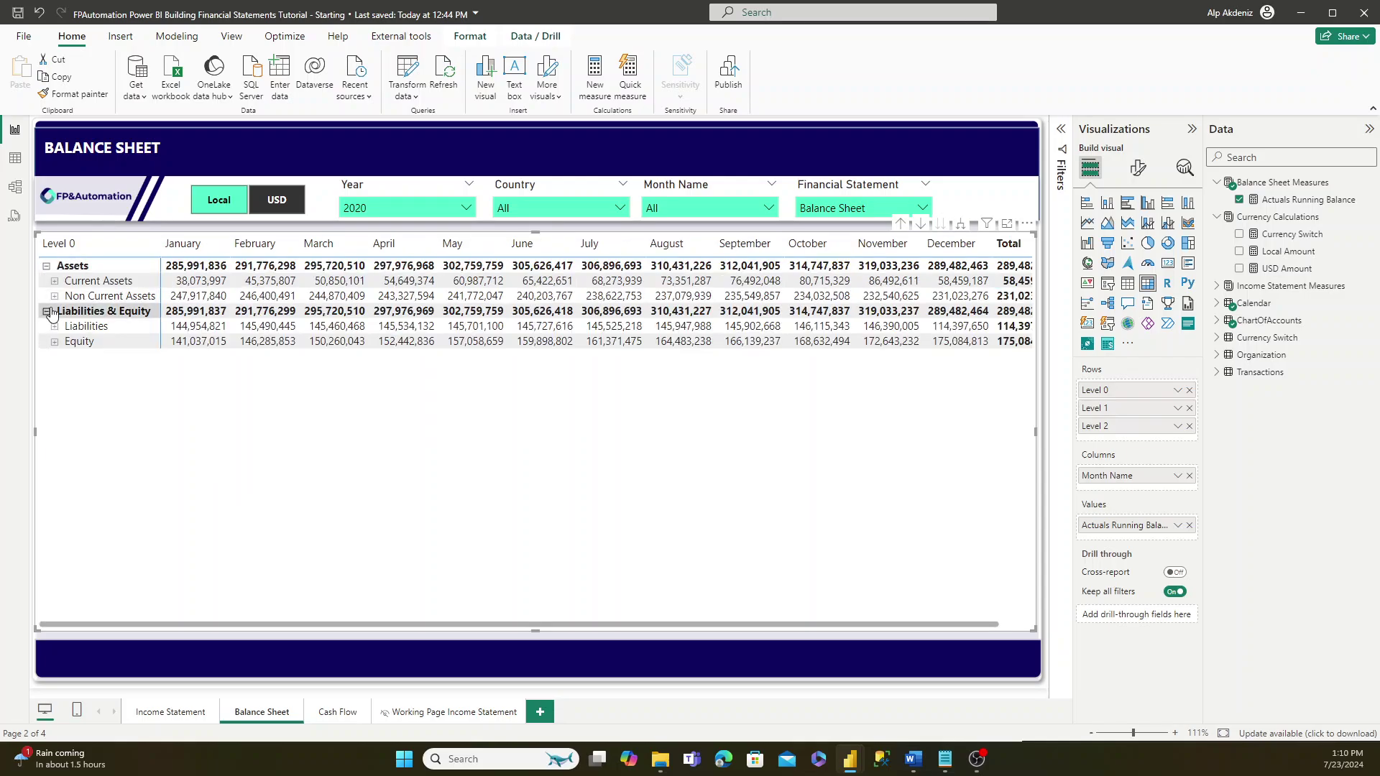
left_click(53, 280)
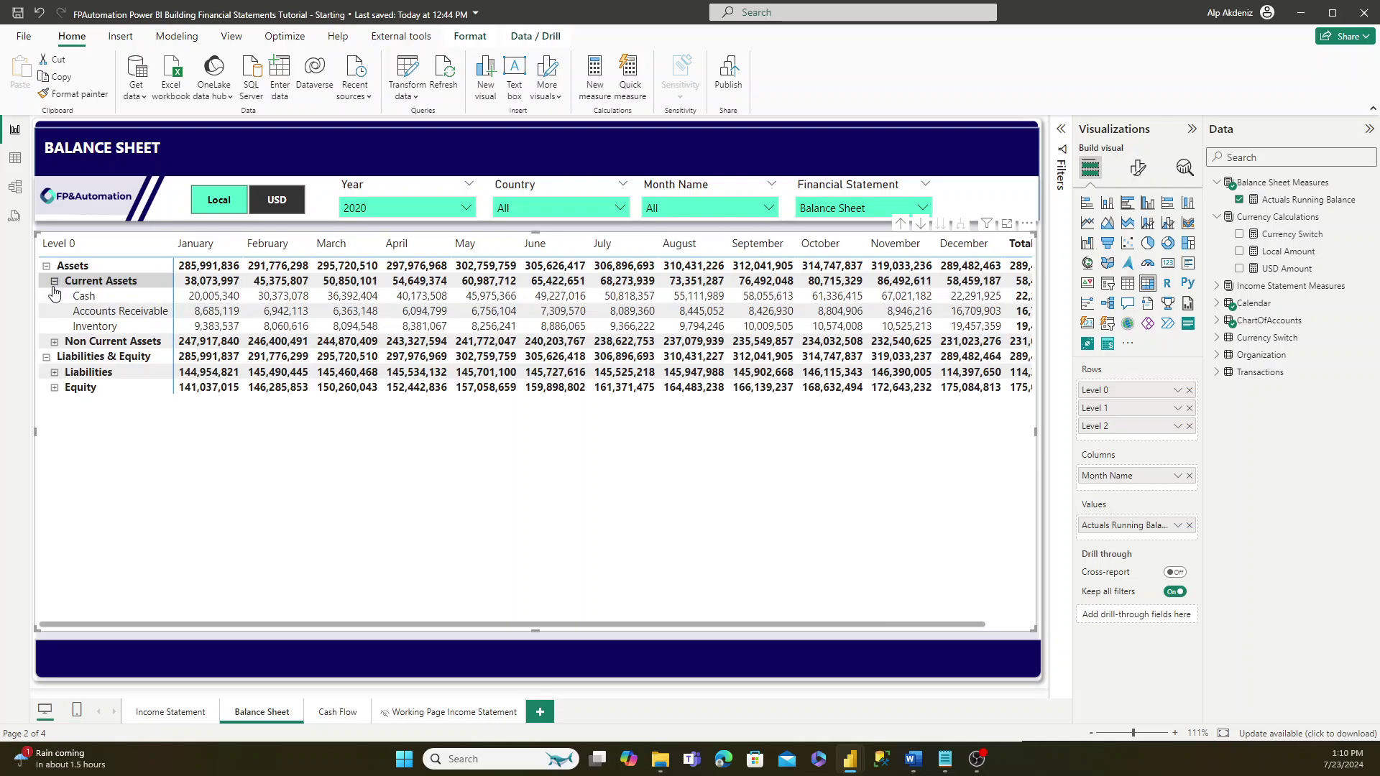
left_click(54, 342)
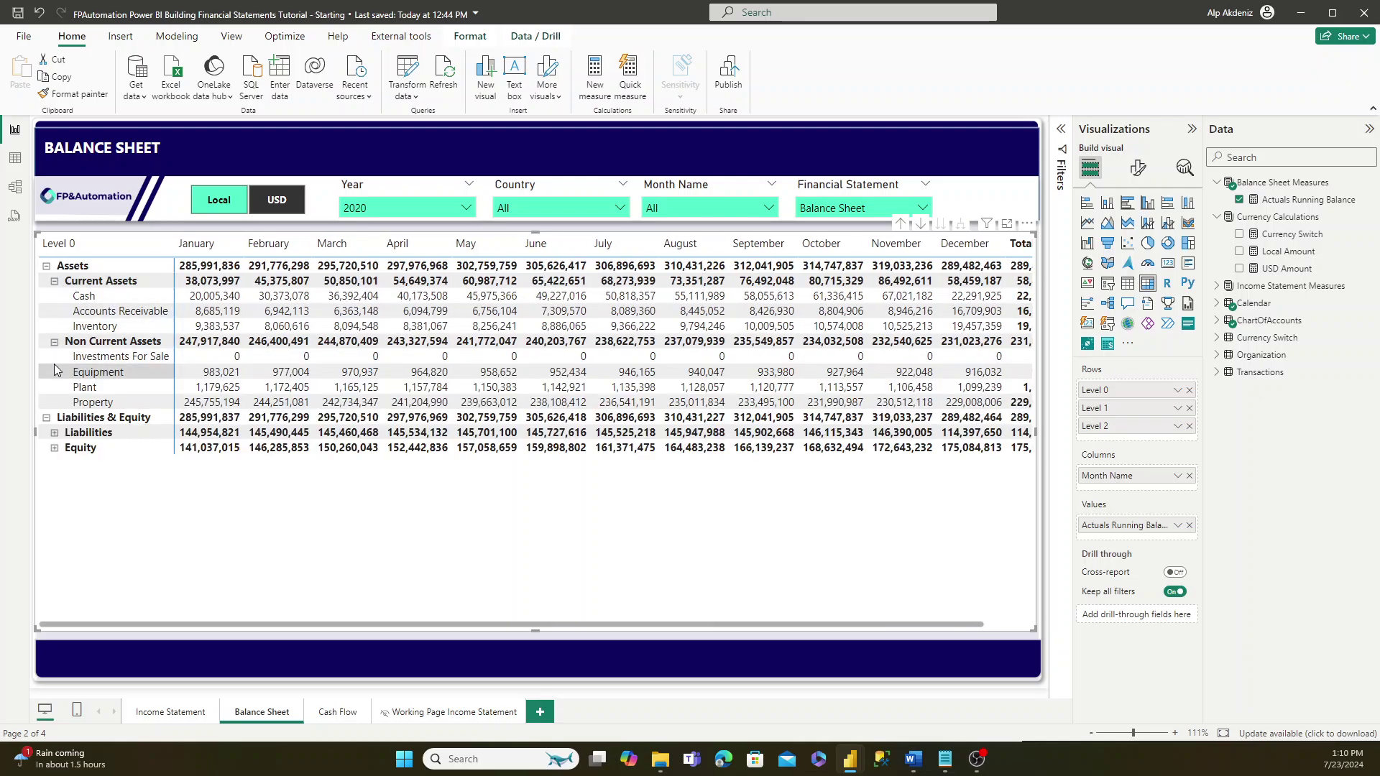
left_click(54, 433)
left_click(54, 494)
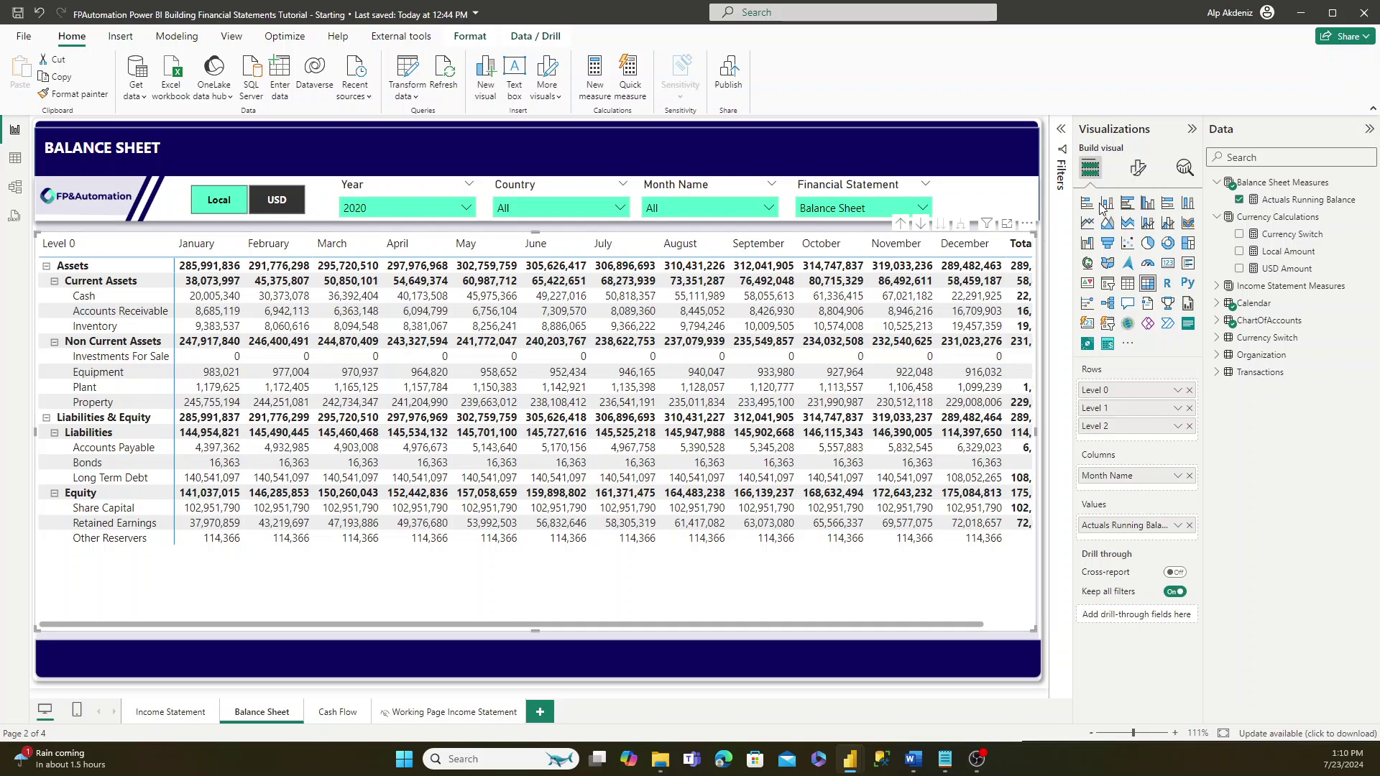
- Show the matrix's Level 0 row subtotal for inspection and turn it back off
left_click(1137, 175)
left_click(1118, 445)
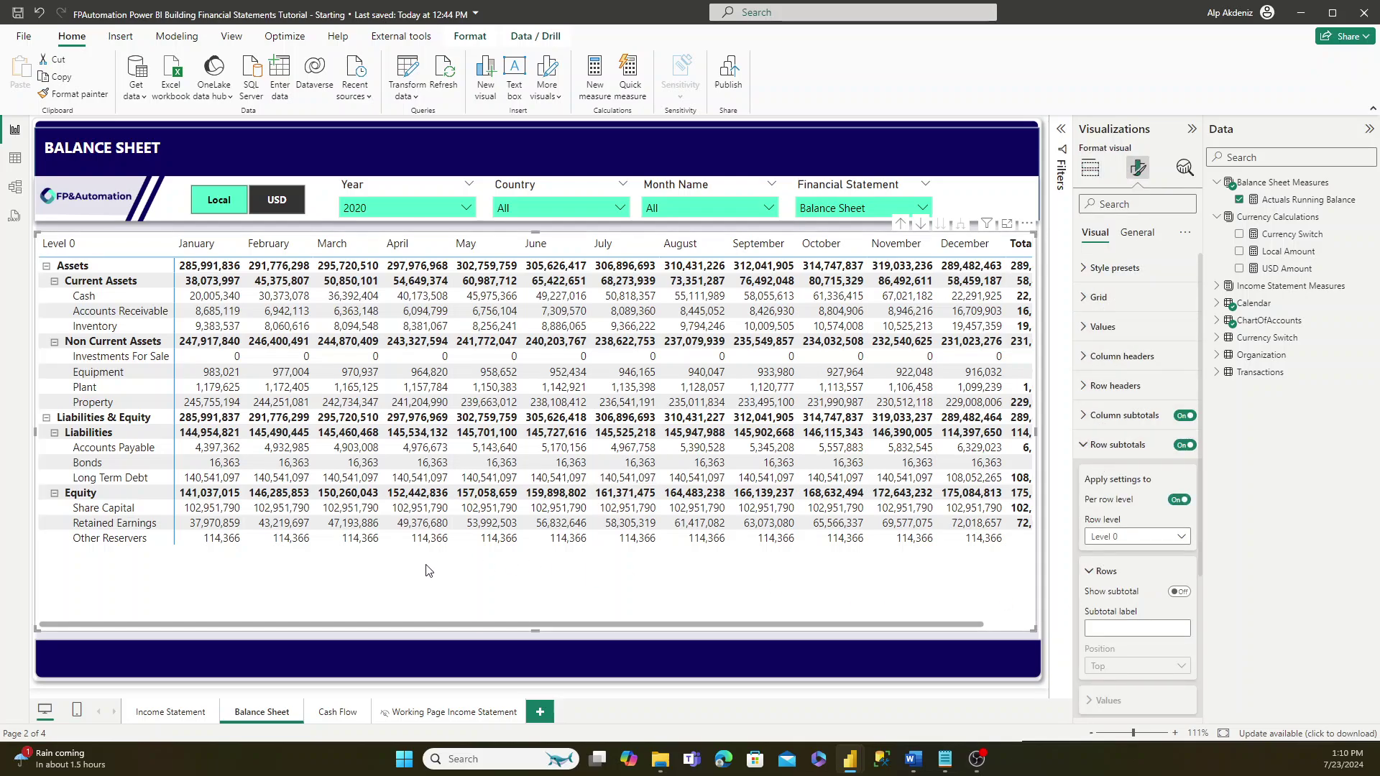
left_click(1179, 592)
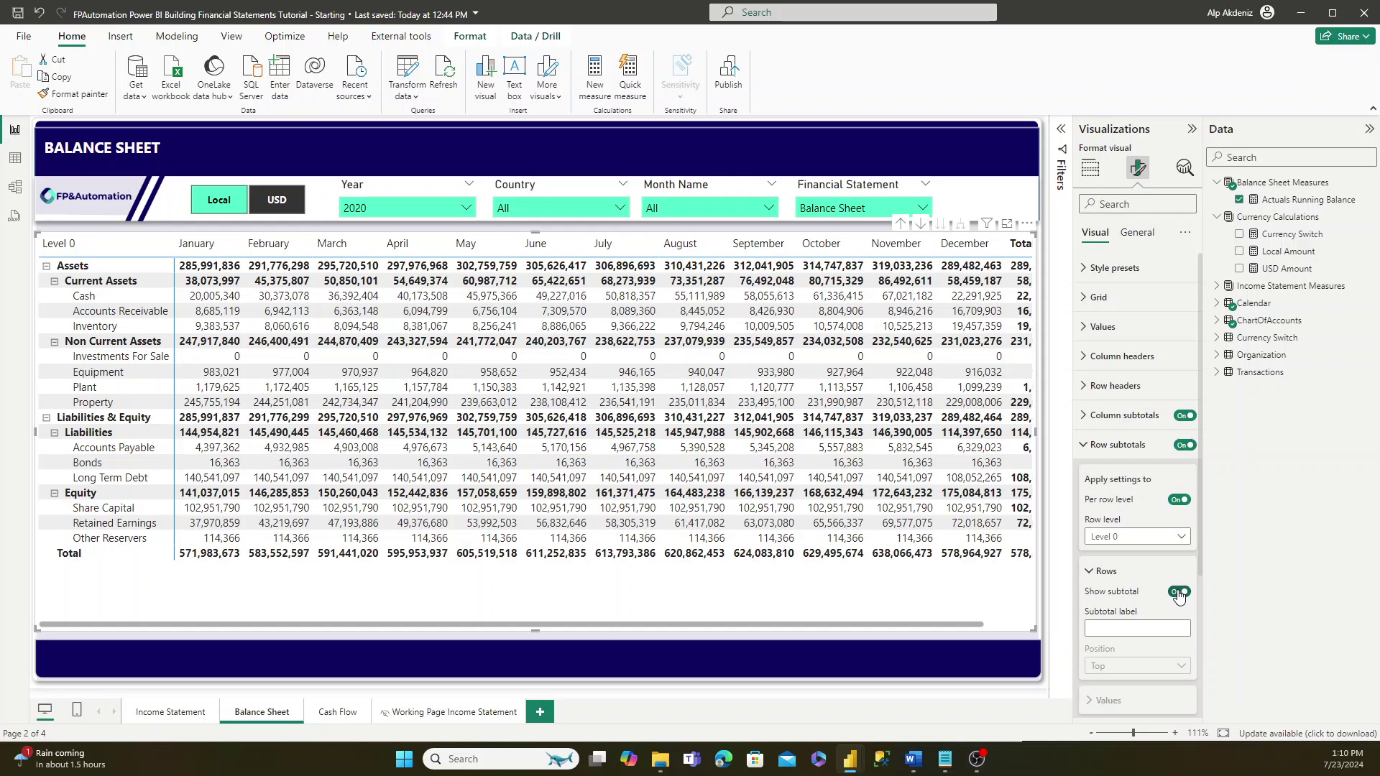
left_click(1179, 593)
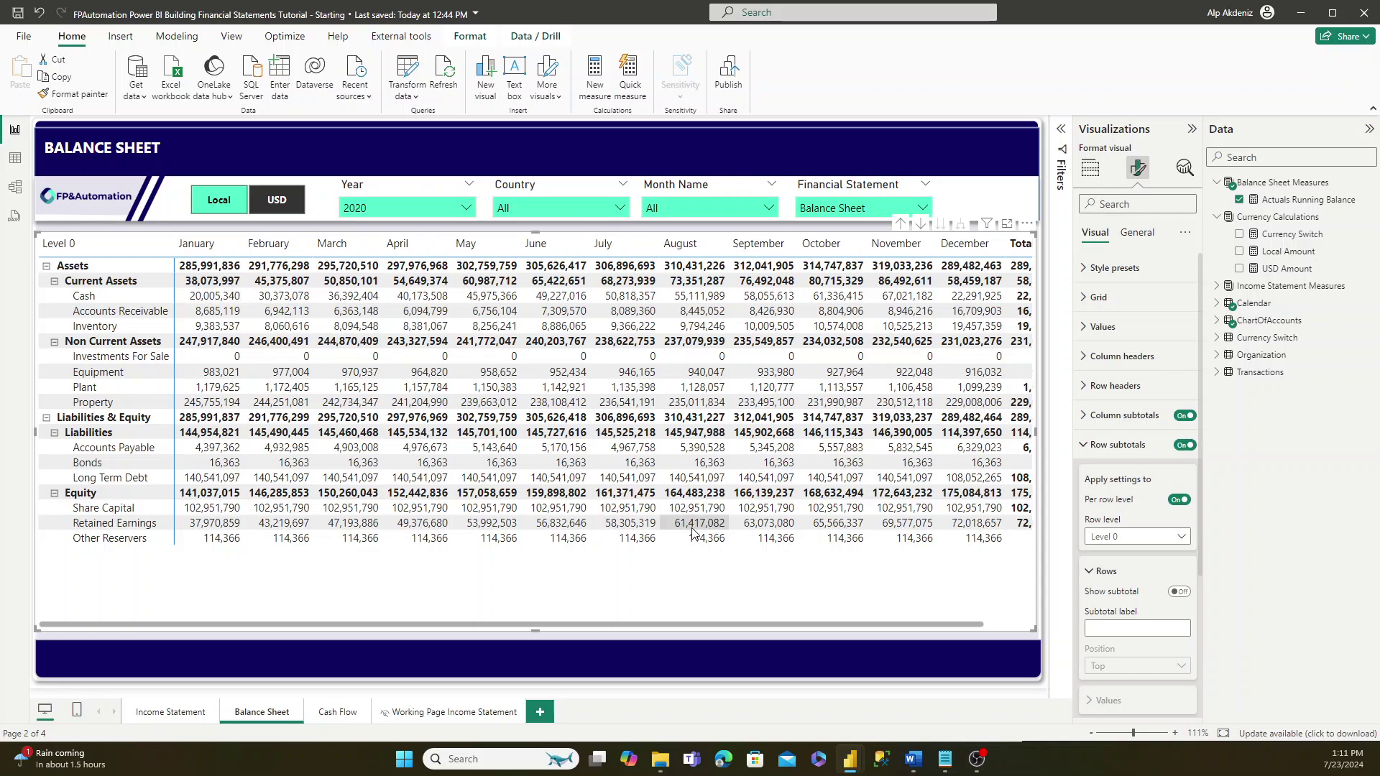
- Compare the Total column with December, switching the matrix's column subtotals off and back on
left_click_drag(740, 623, 808, 624)
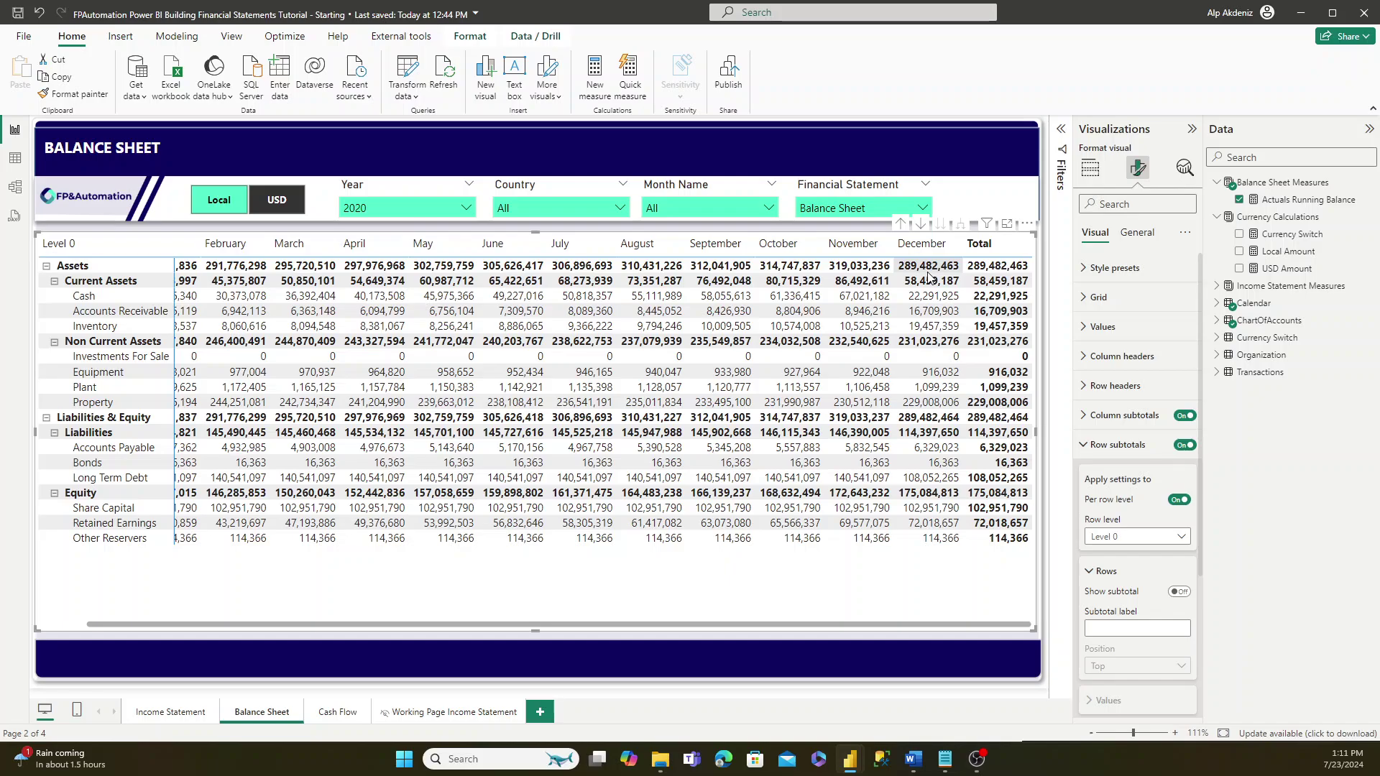
left_click(1182, 417)
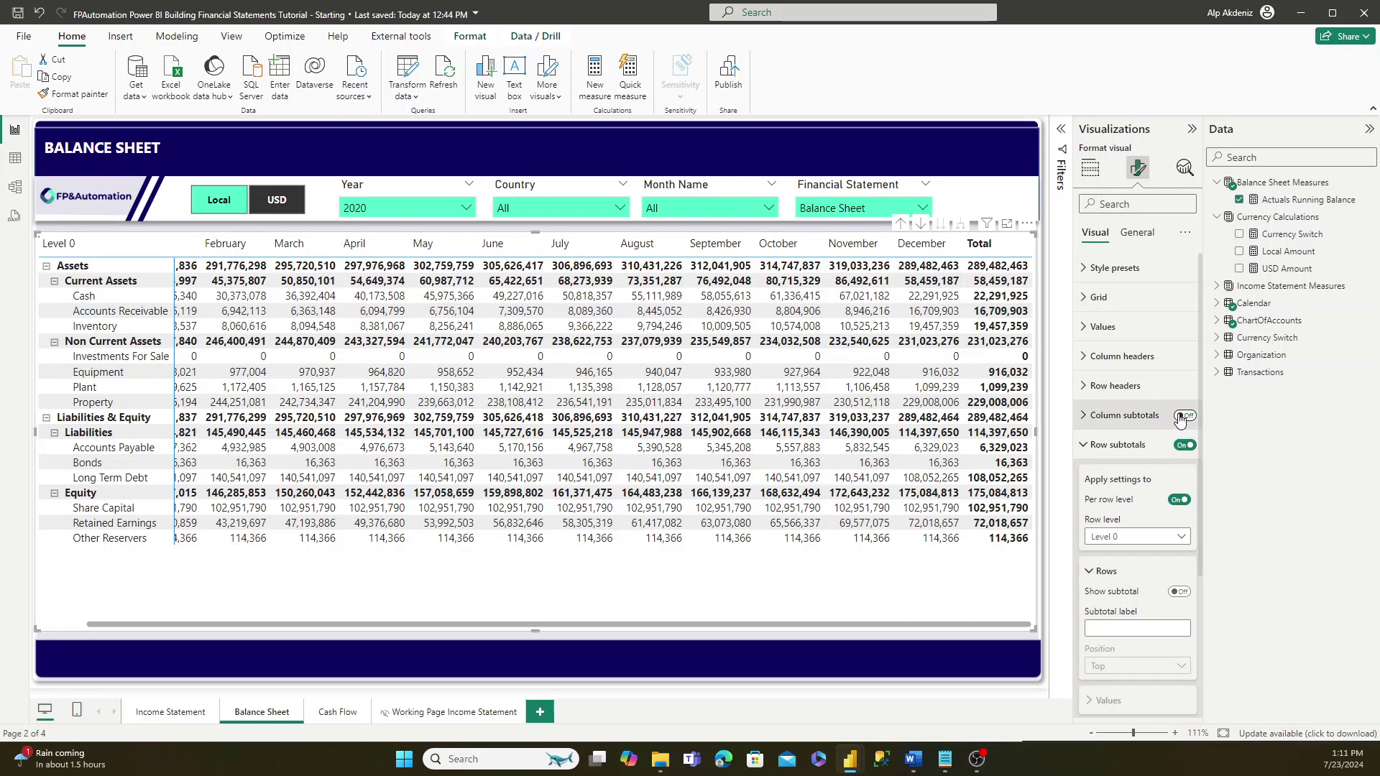
left_click(1182, 417)
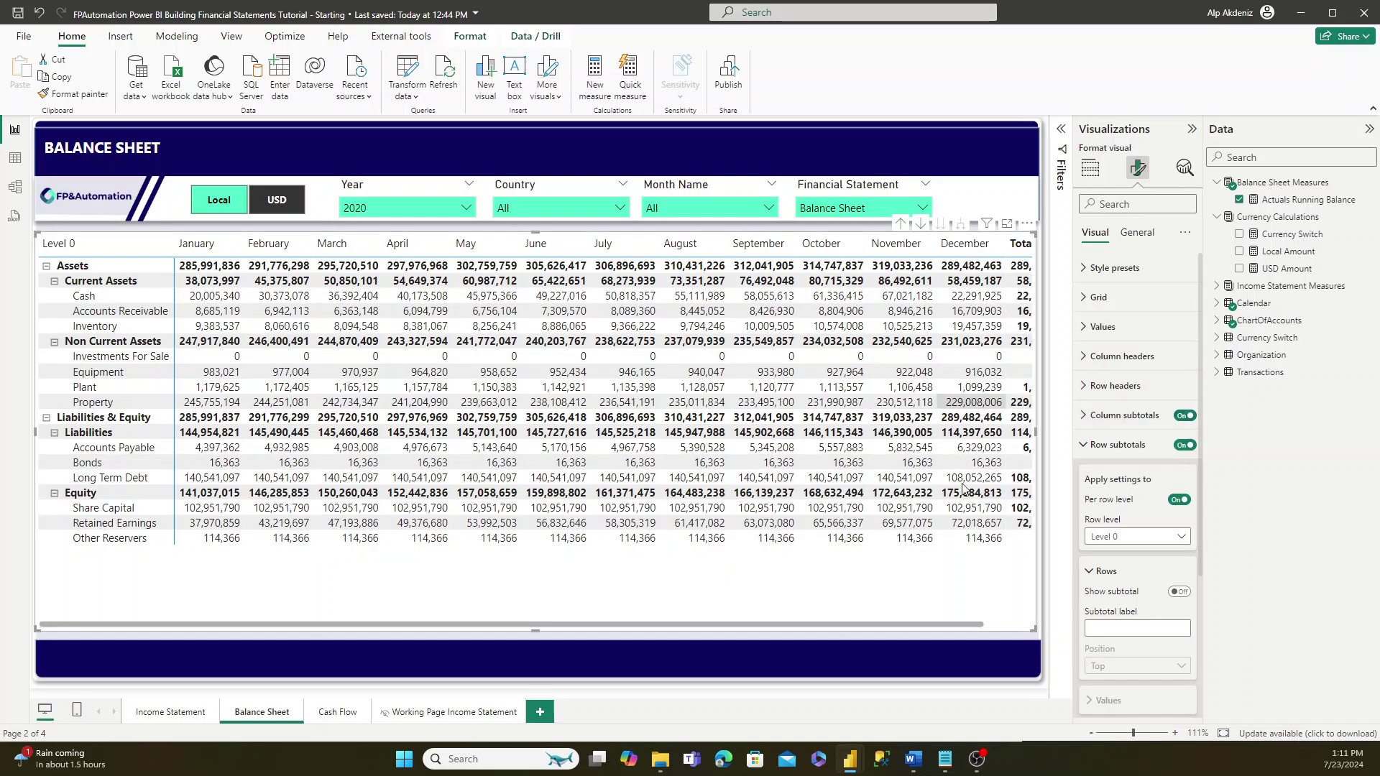
left_click_drag(961, 625, 1004, 624)
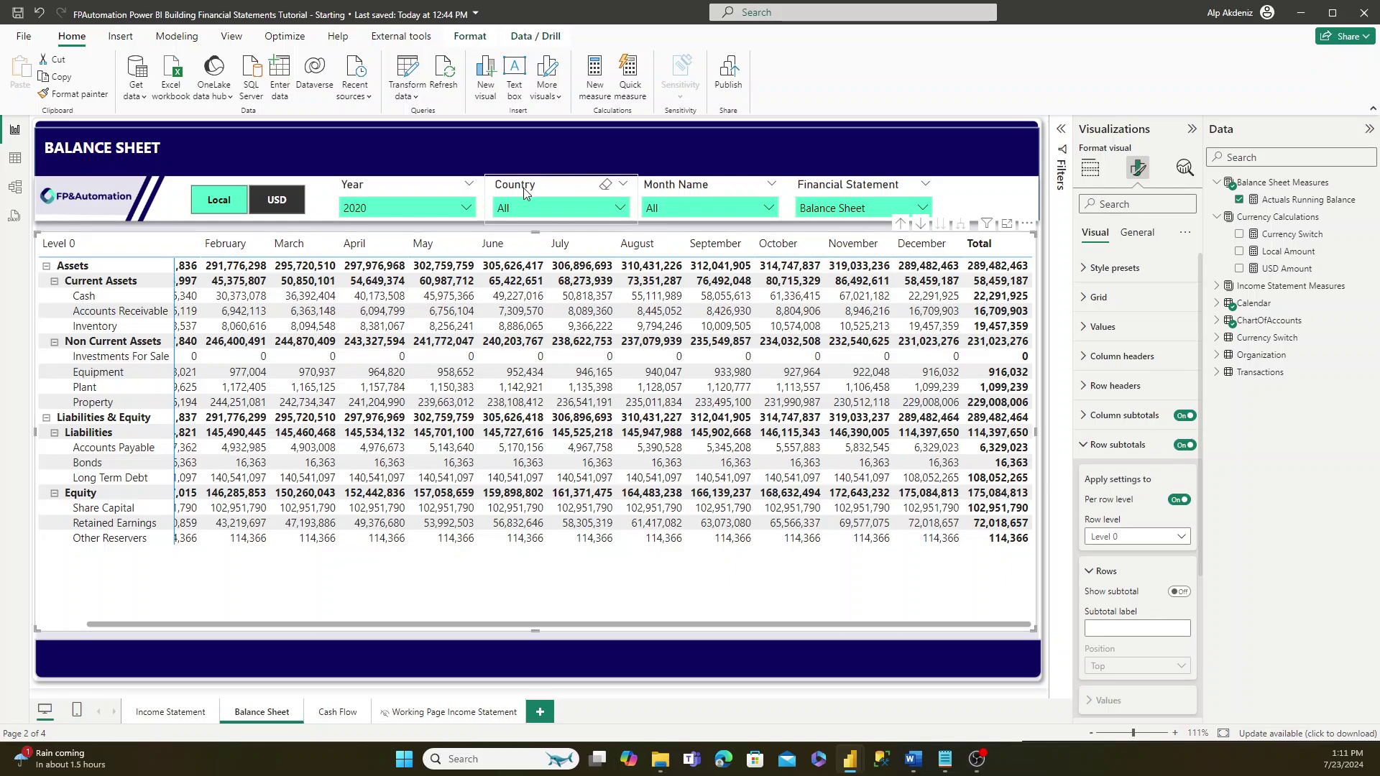
- Exclude December and November in the Month Name slicer to check how the Total column responds, and reset the slicer to all months
left_click(446, 211)
left_click(448, 211)
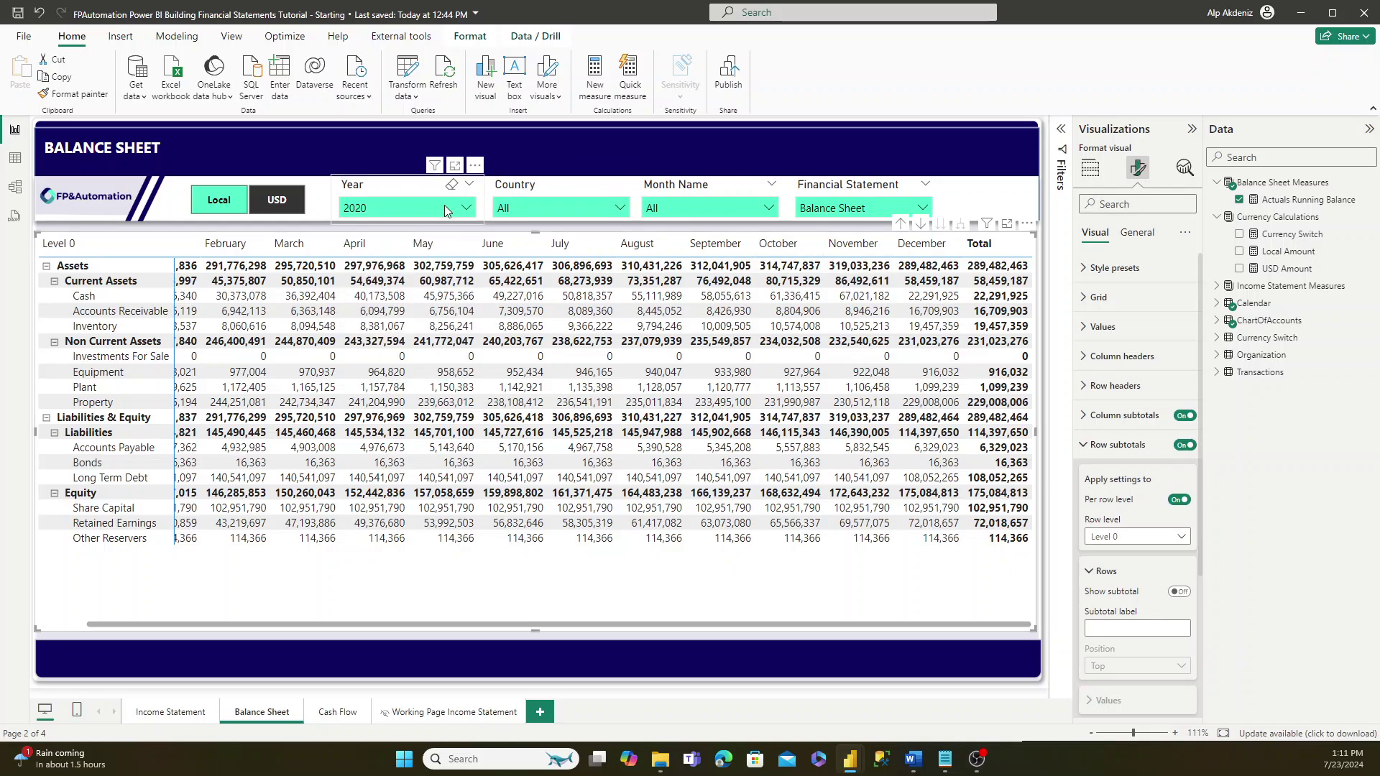
left_click(650, 210)
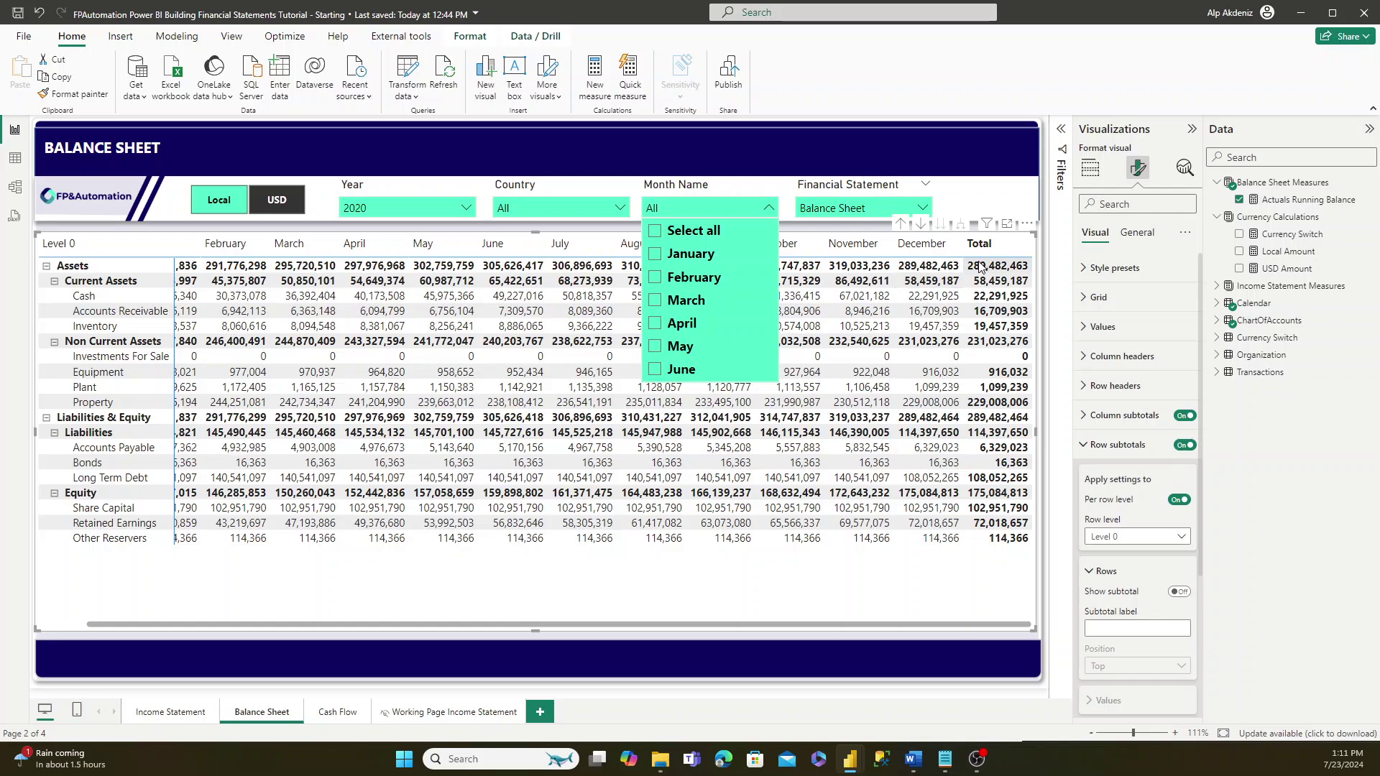
left_click(692, 231)
scroll(708, 302, "down", 3)
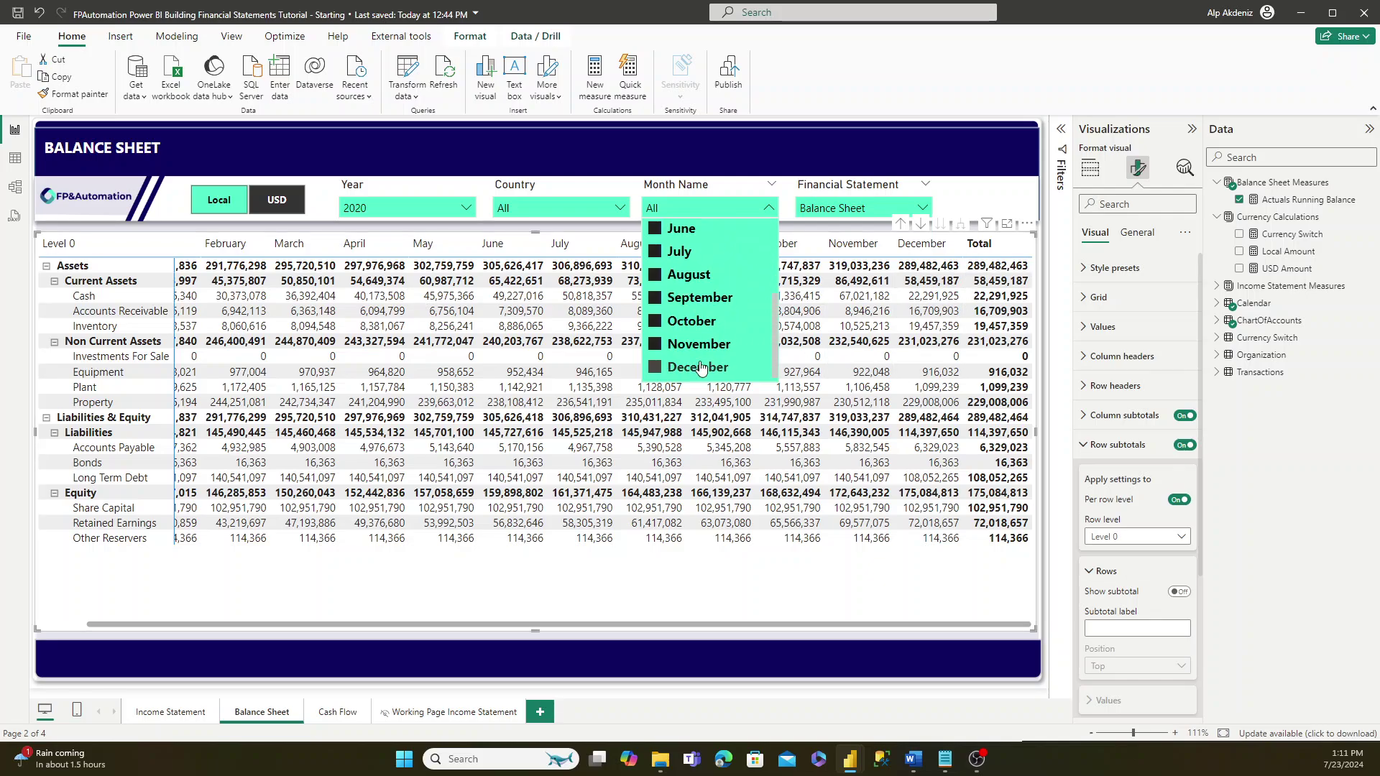
left_click(694, 368)
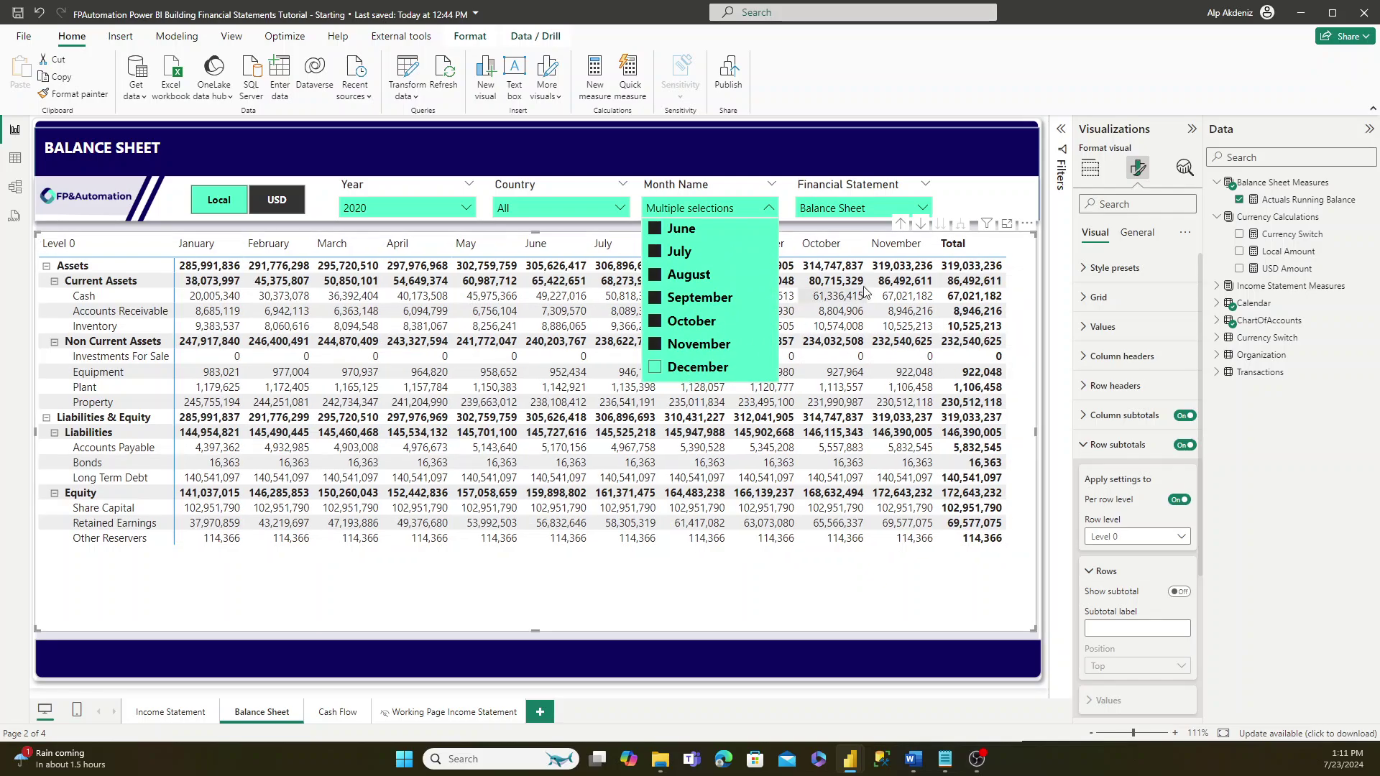
left_click(691, 344)
scroll(687, 288, "up", 3)
left_click(686, 230)
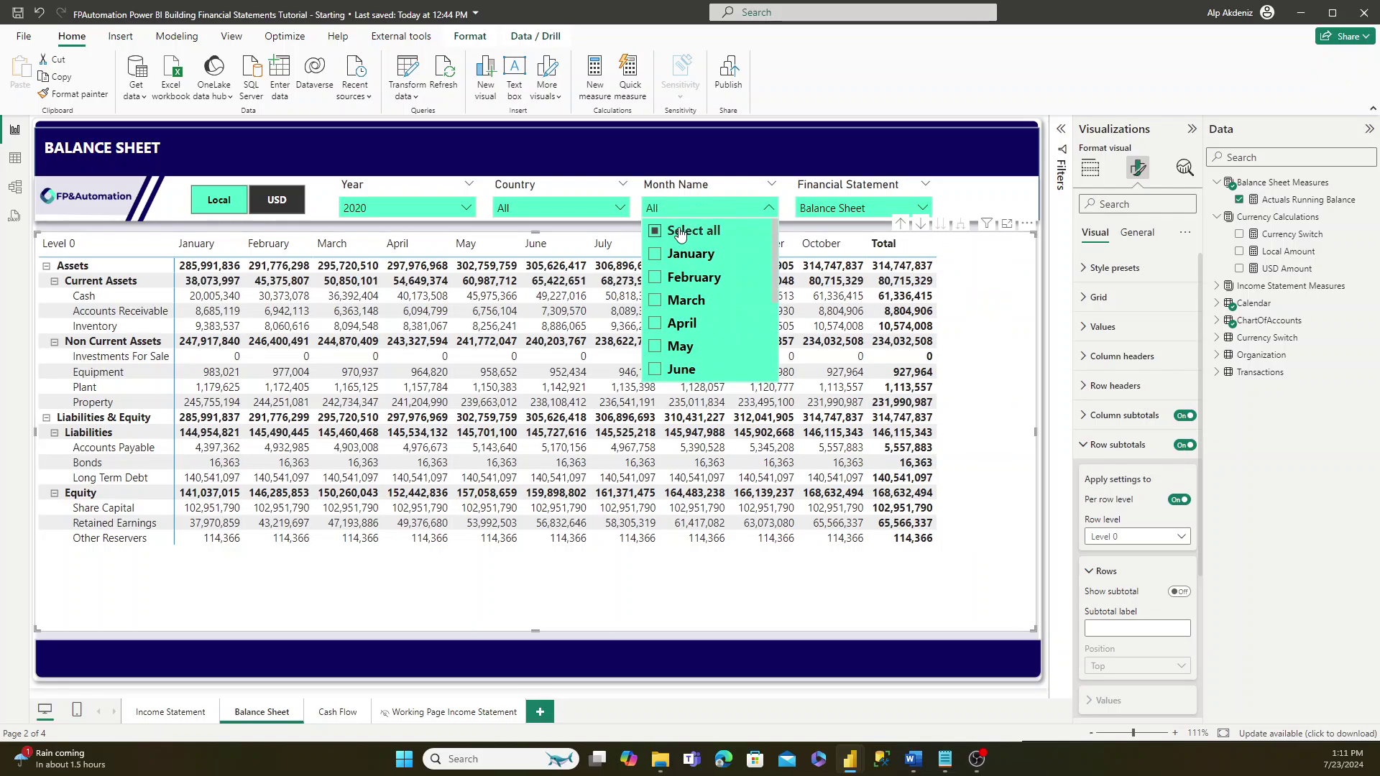
left_click(683, 207)
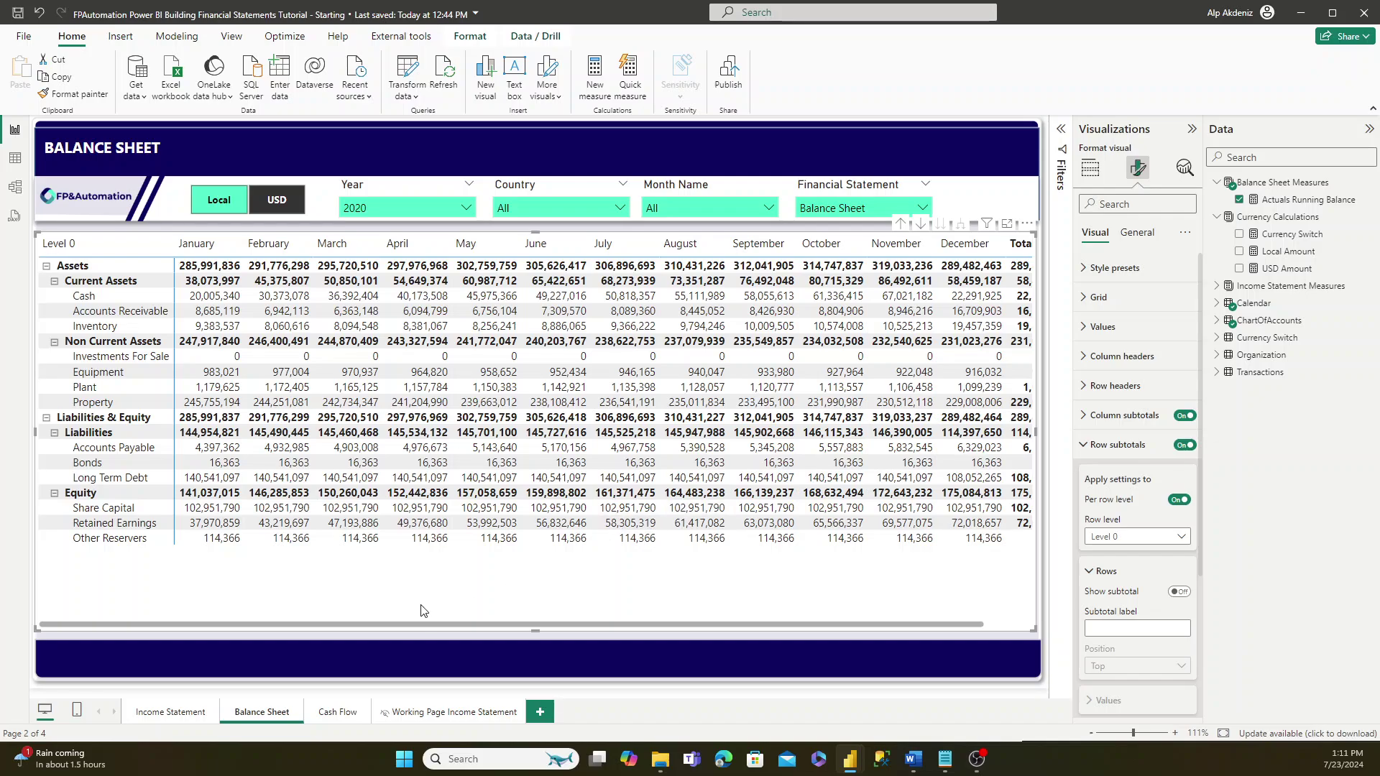
- Copy all visuals from the Balance Sheet page and paste them onto the Cash Flow page without syncing the slicers
left_click(420, 640)
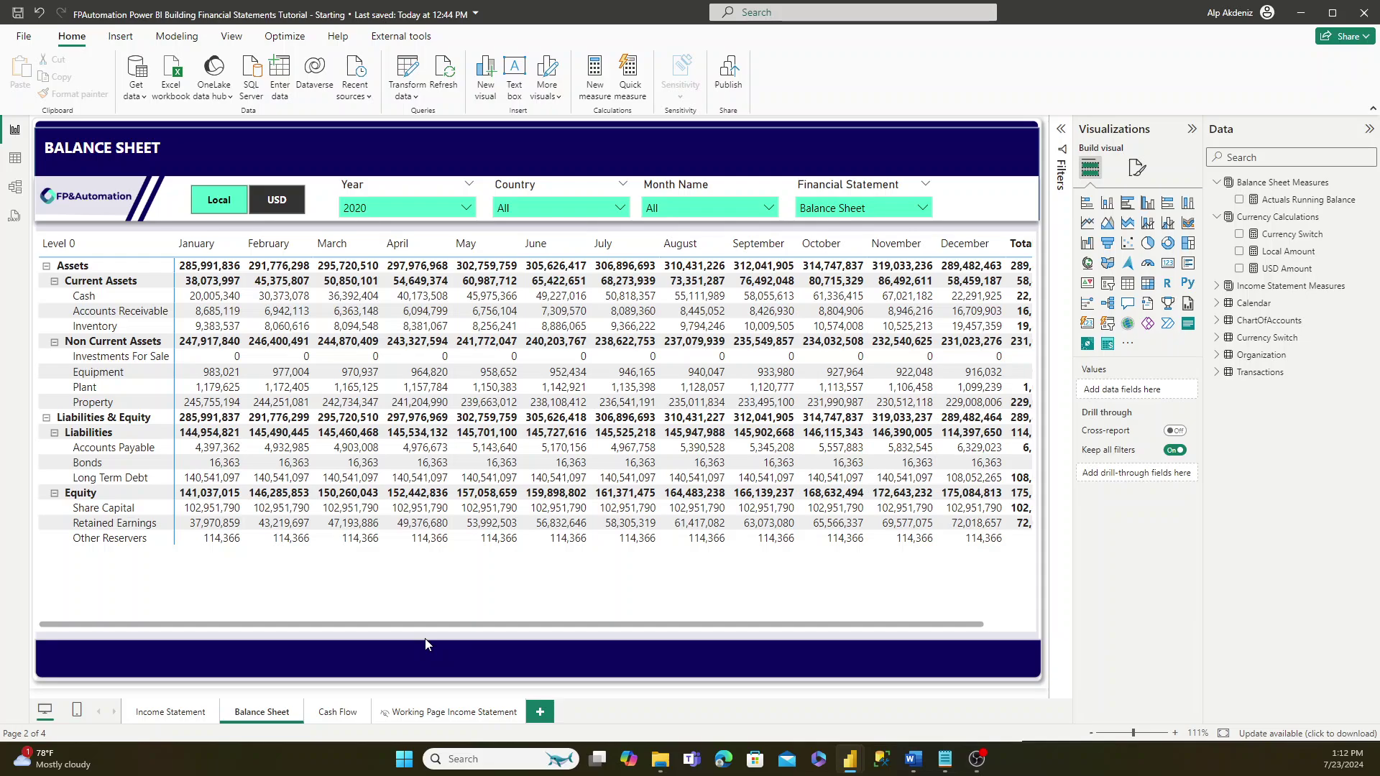
key("ctrl+a")
key("ctrl+c")
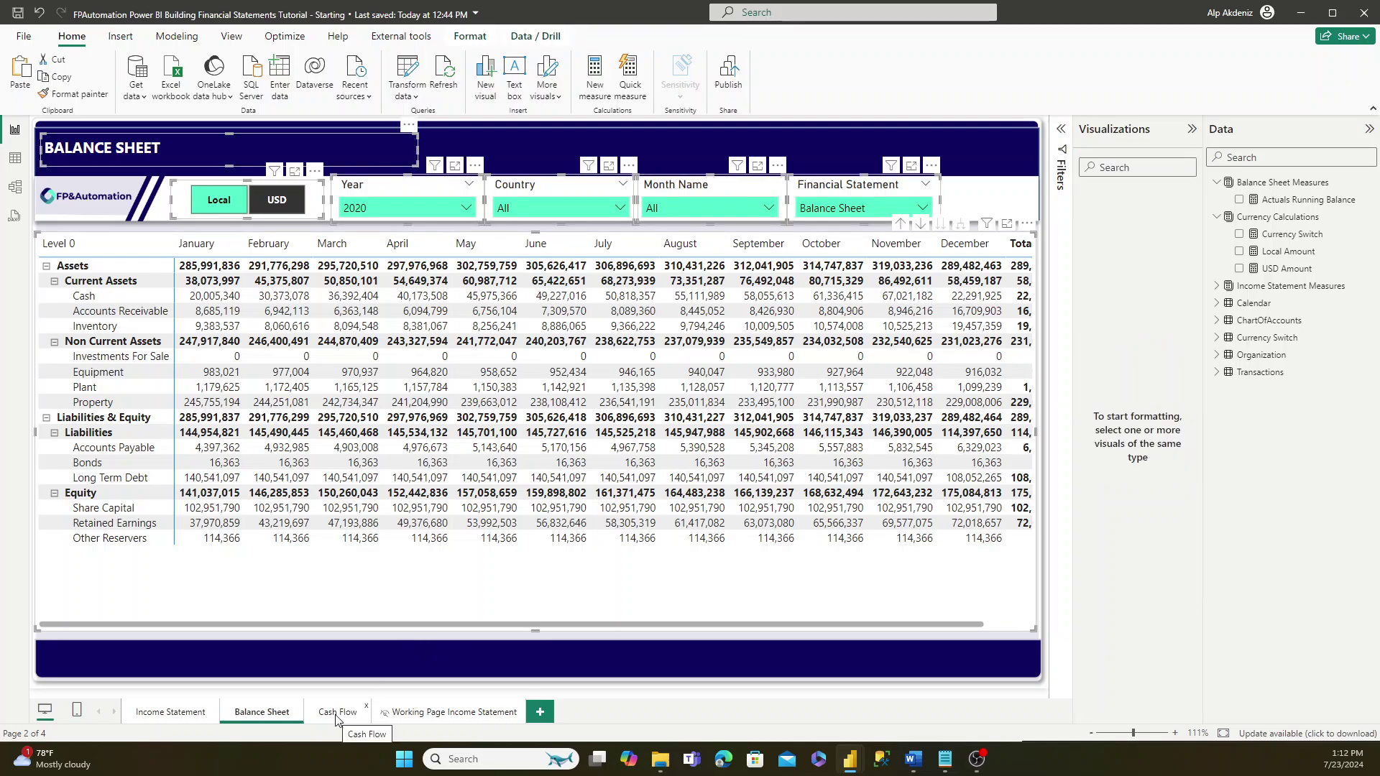
left_click(211, 133)
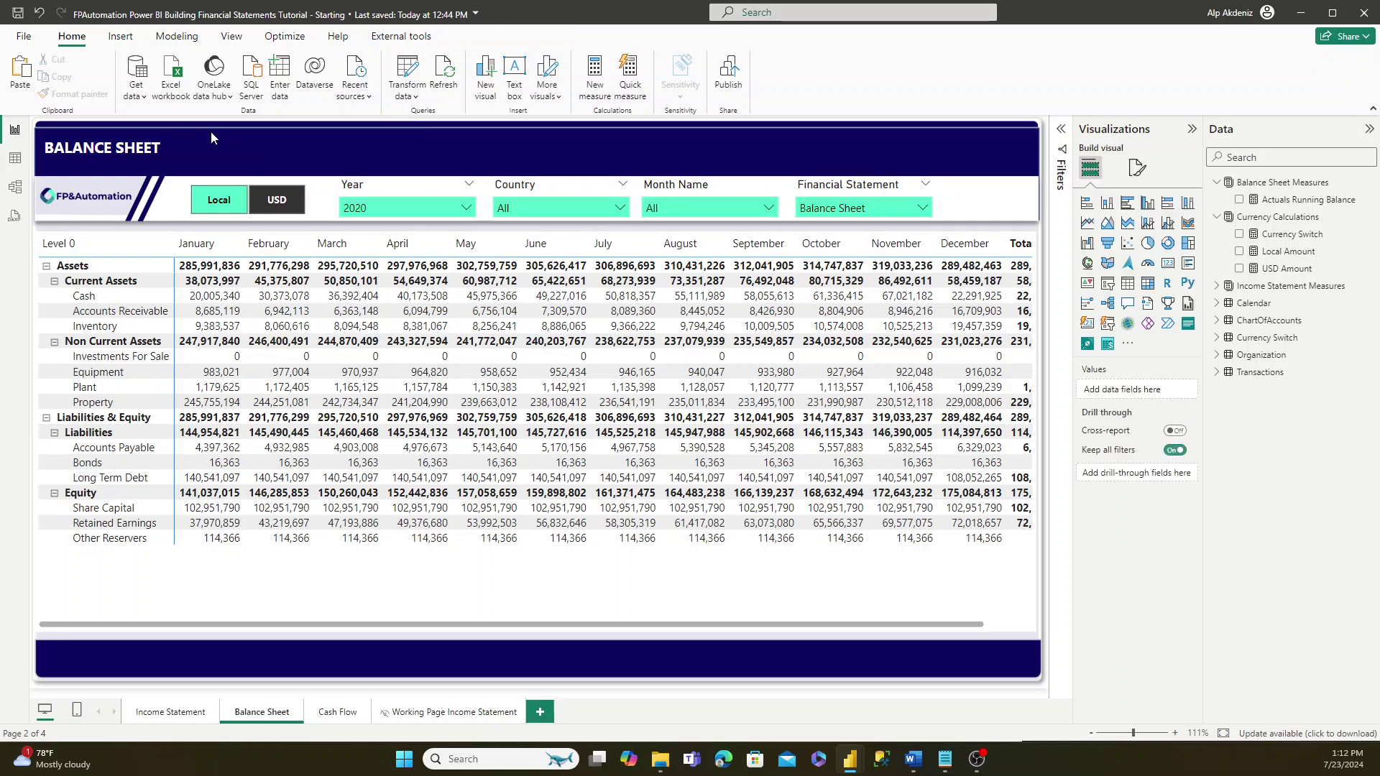
key("ctrl+a")
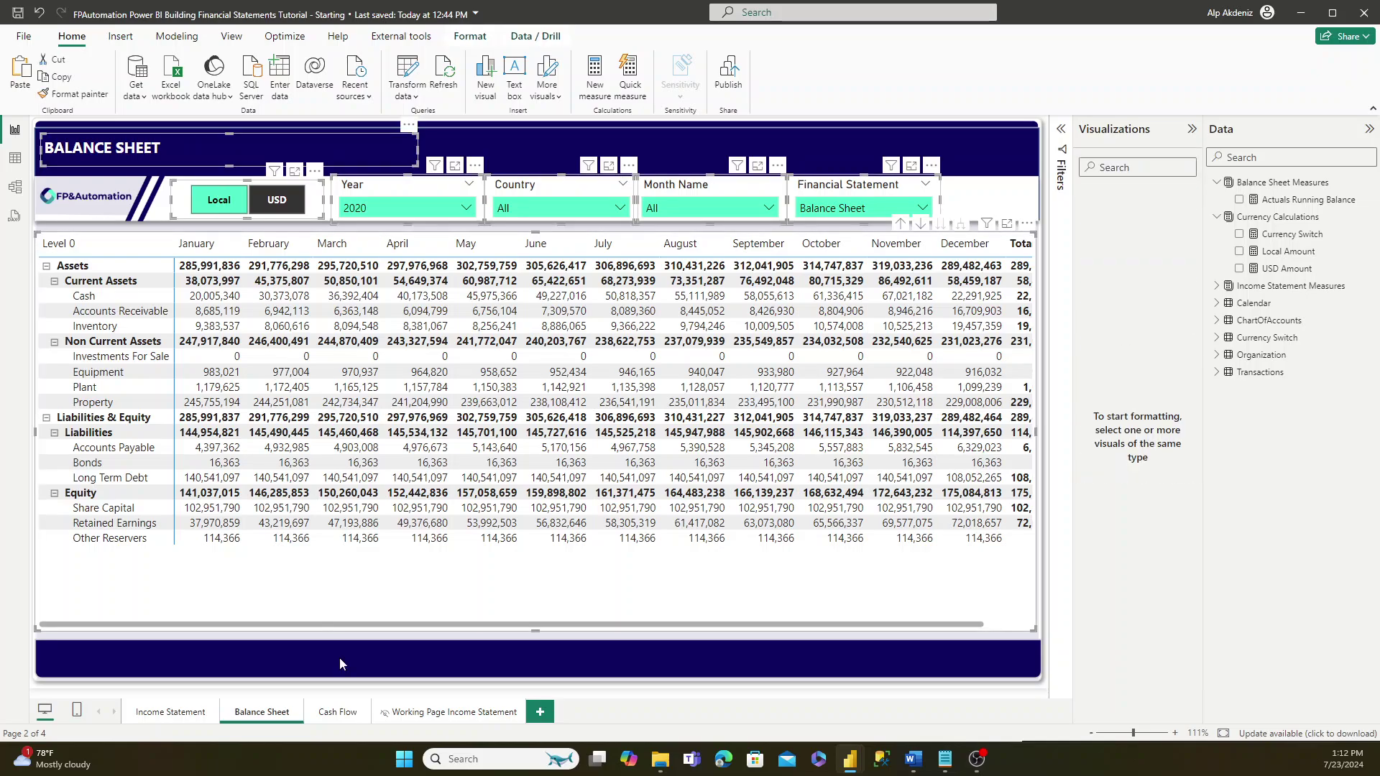
key("ctrl+Page_Down")
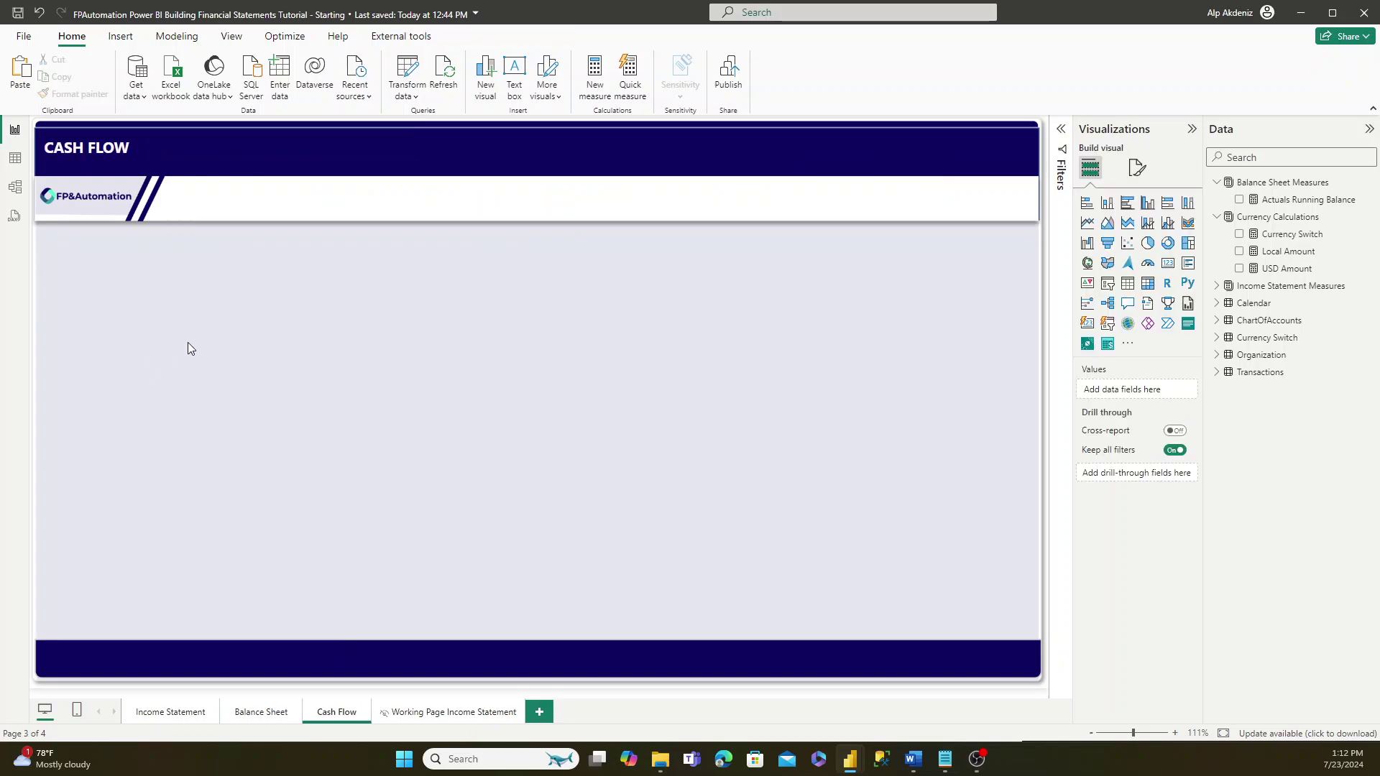
key("ctrl+v")
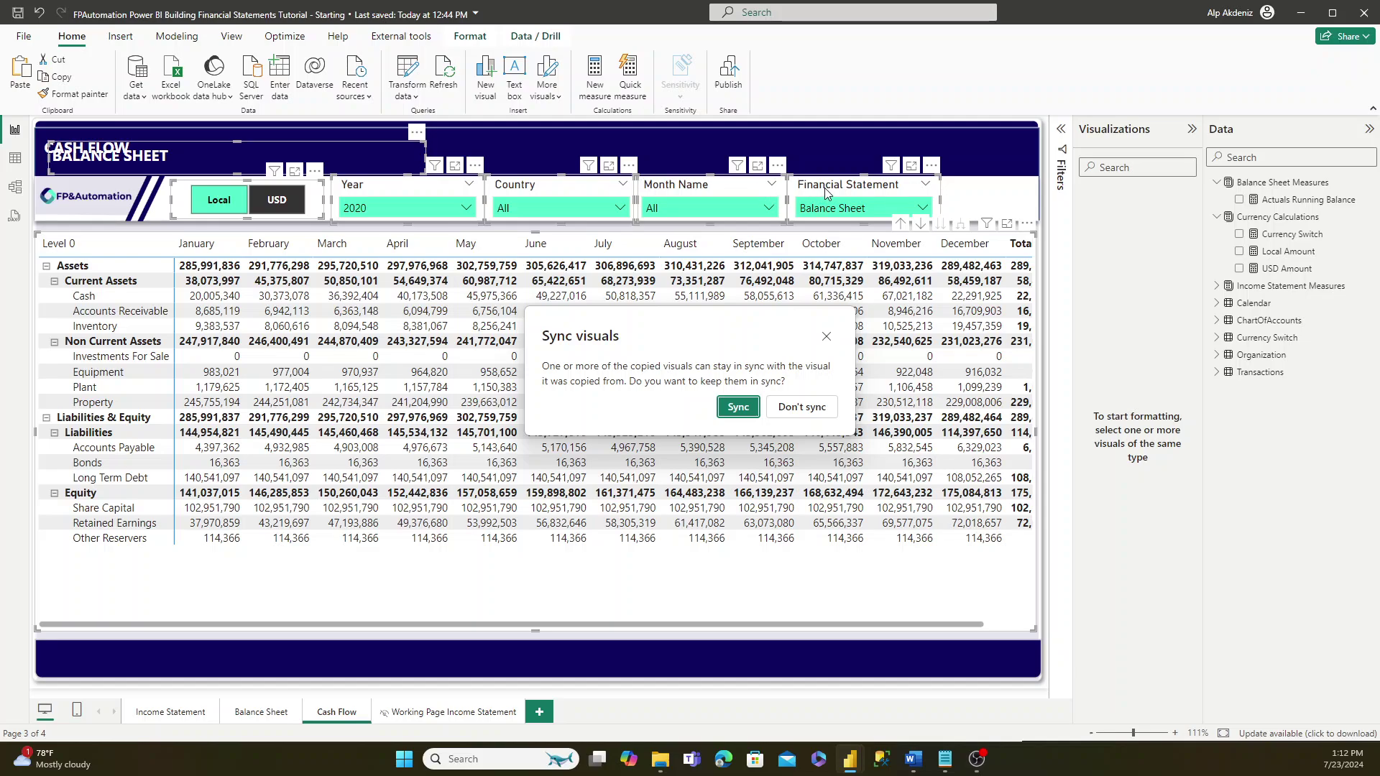
left_click(800, 407)
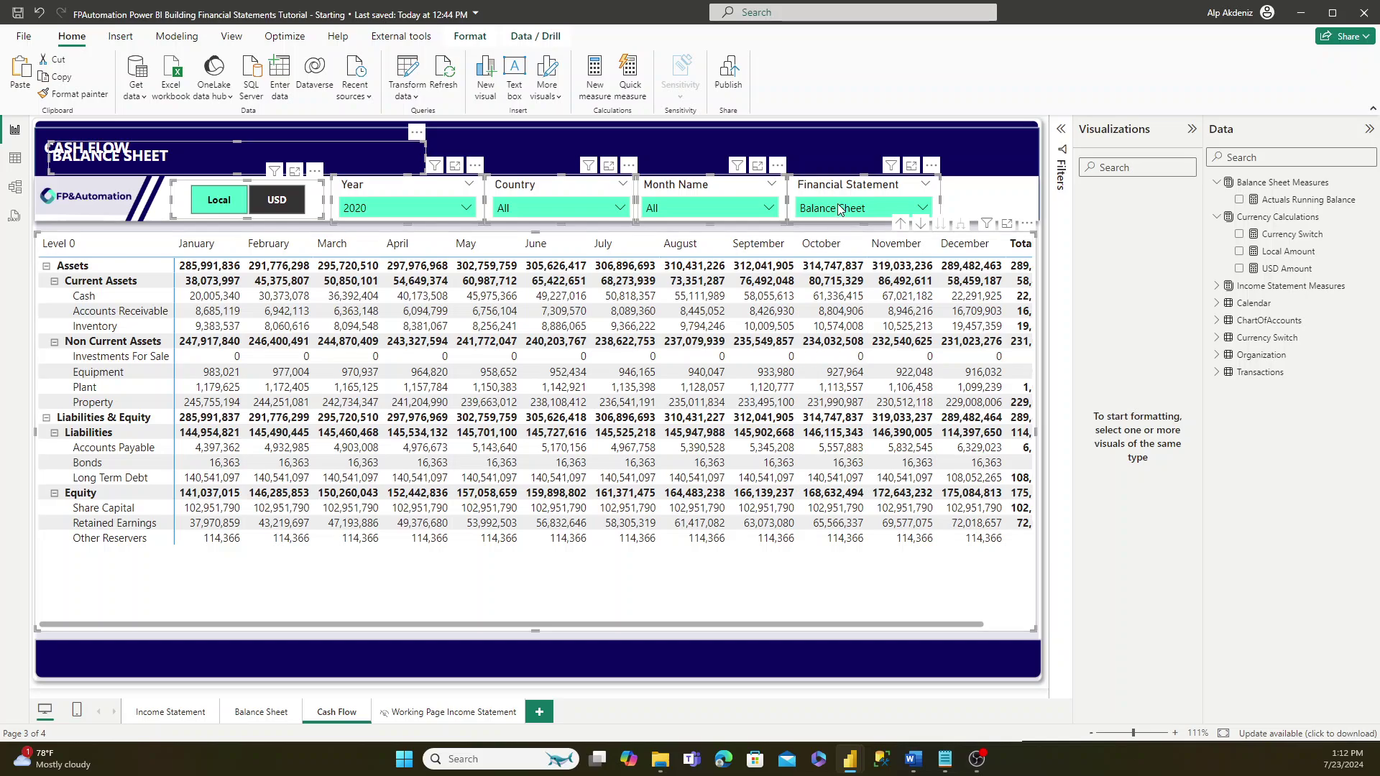
- Set the Financial Statement slicer to Cash Flow and delete the pasted BALANCE SHEET title overlapping the page heading
left_click(863, 208)
left_click(830, 255)
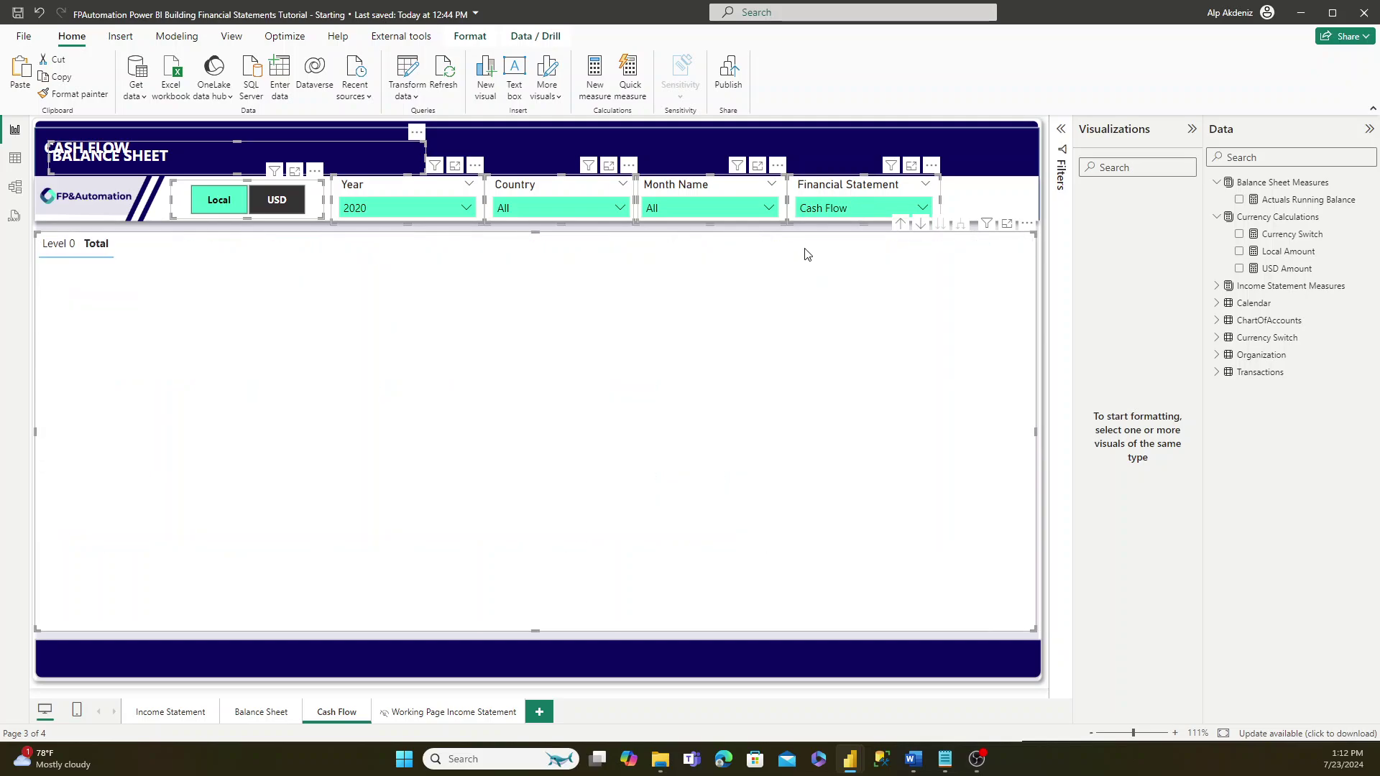
left_click(796, 160)
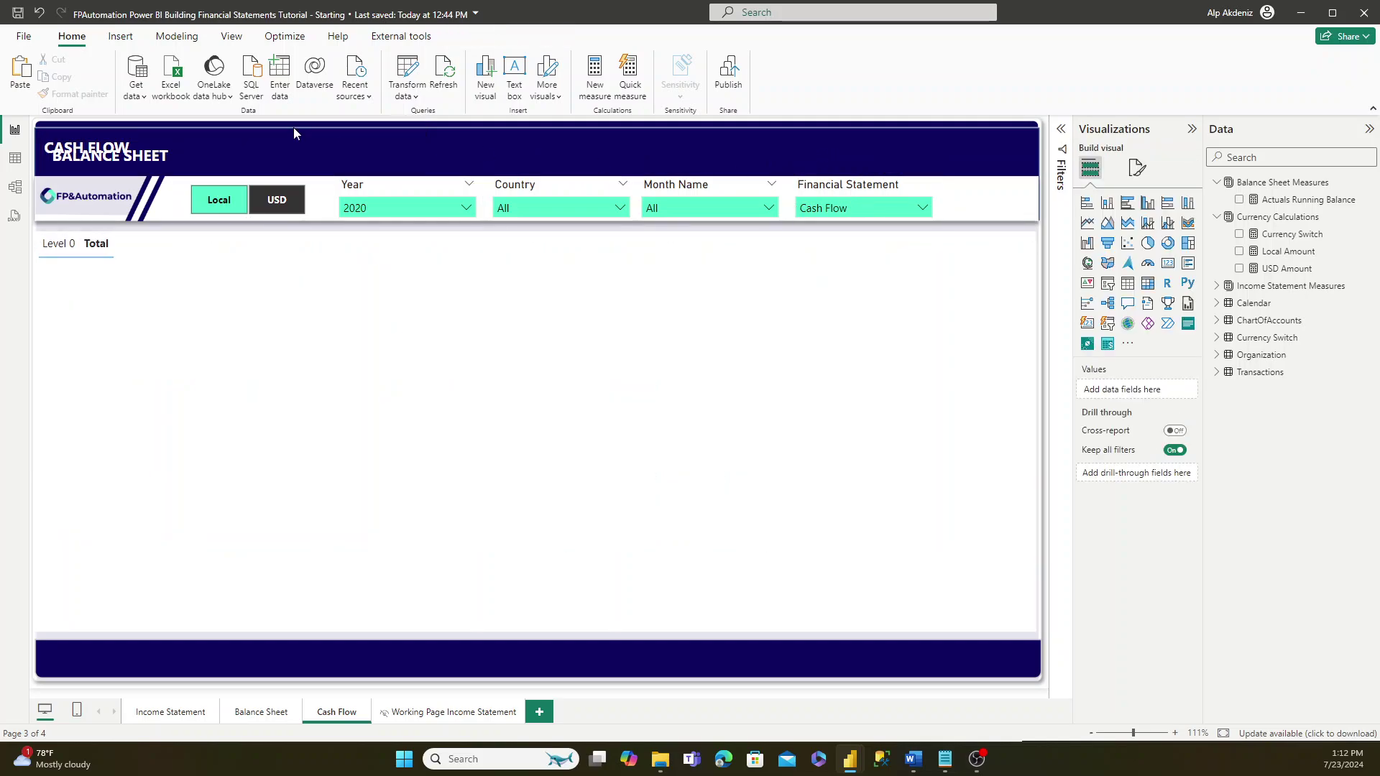
left_click(248, 144)
key("Delete")
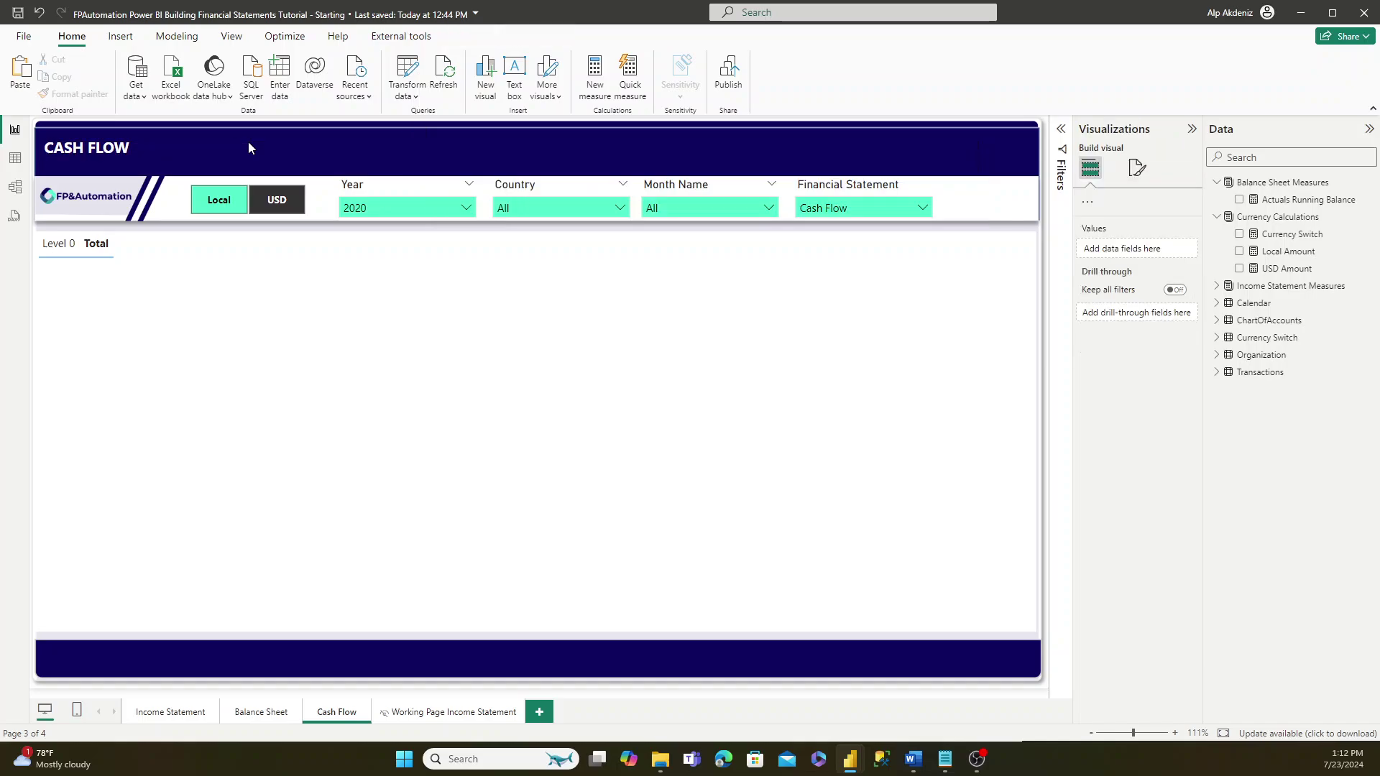
- Remove Actuals Running Balance from the cash flow matrix values and Month Name from its columns
left_click(478, 292)
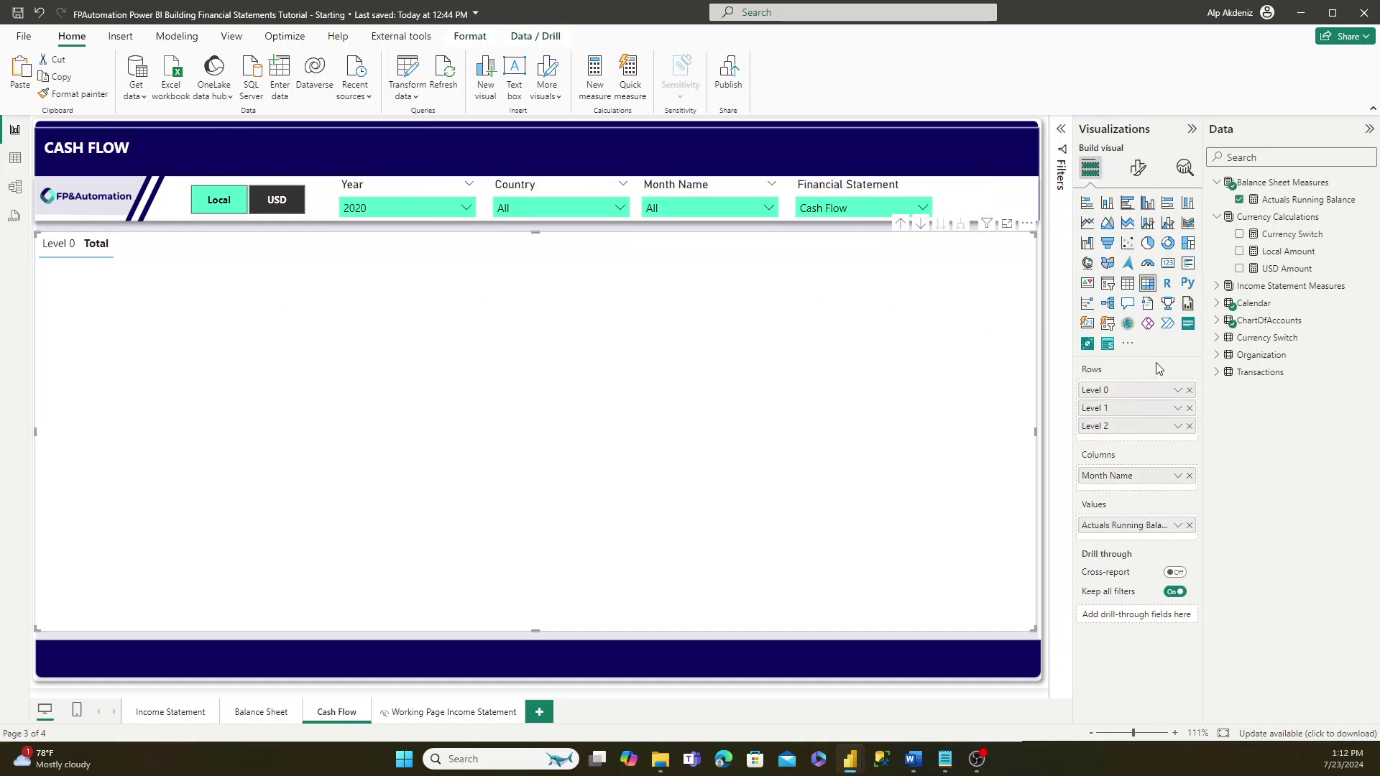
left_click(1189, 525)
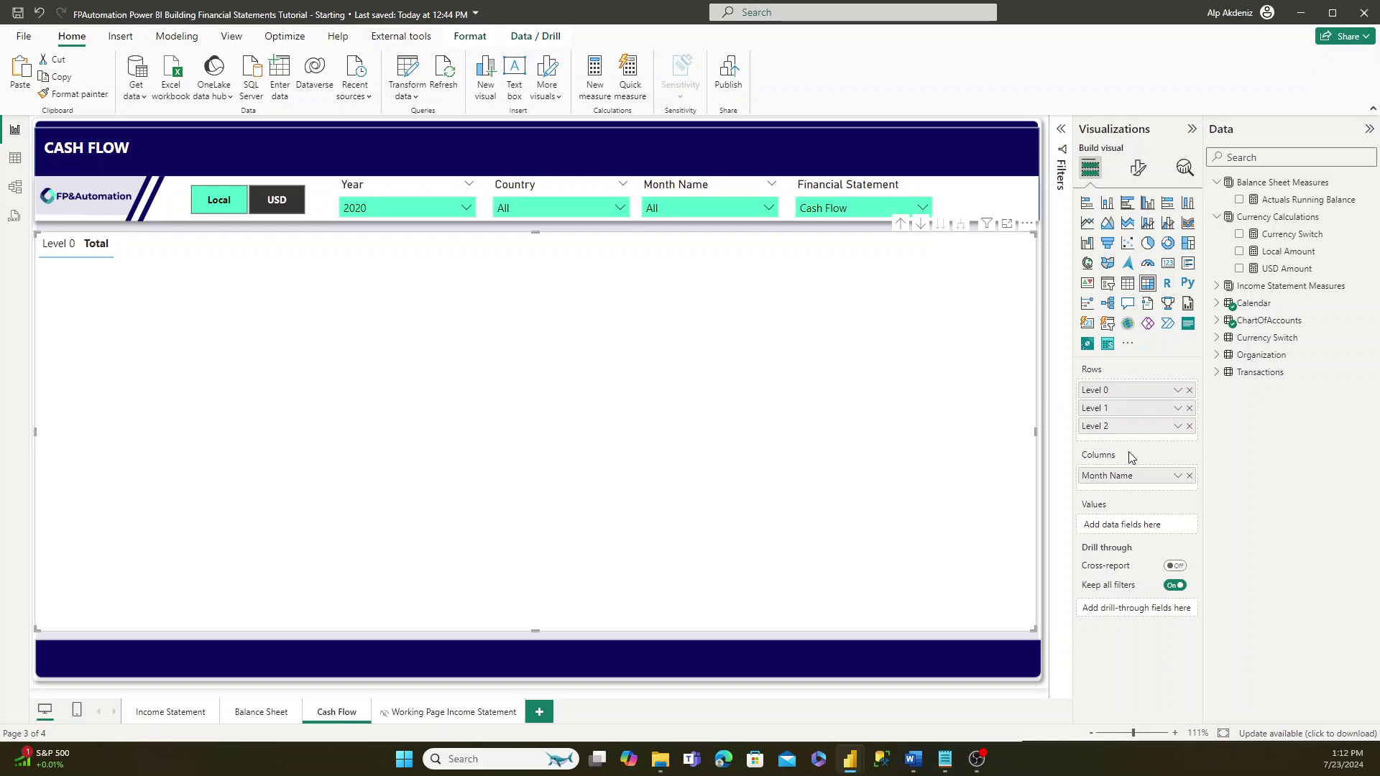
left_click(1189, 476)
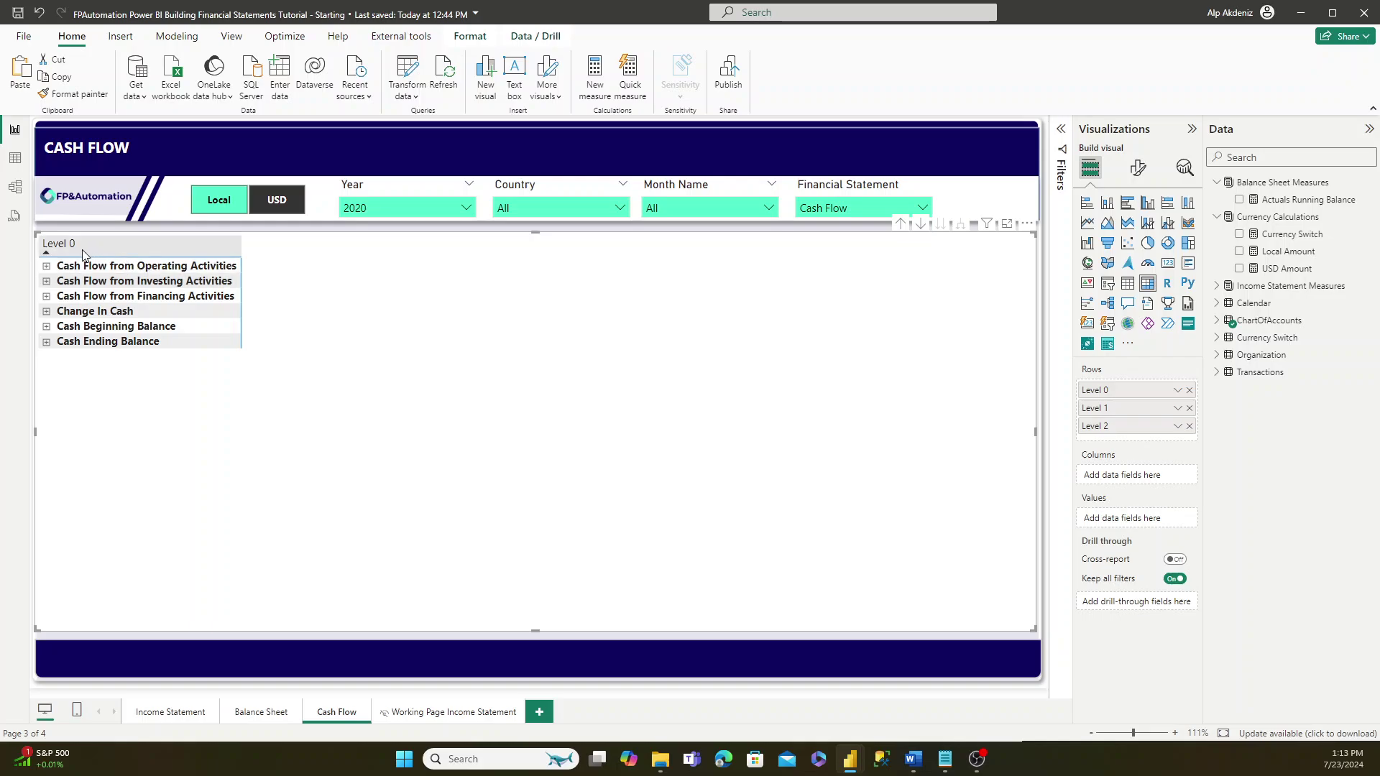
- Expand Cash Flow from Operating Activities down to its line items and remove Level 0 from the cash flow matrix rows
left_click(46, 266)
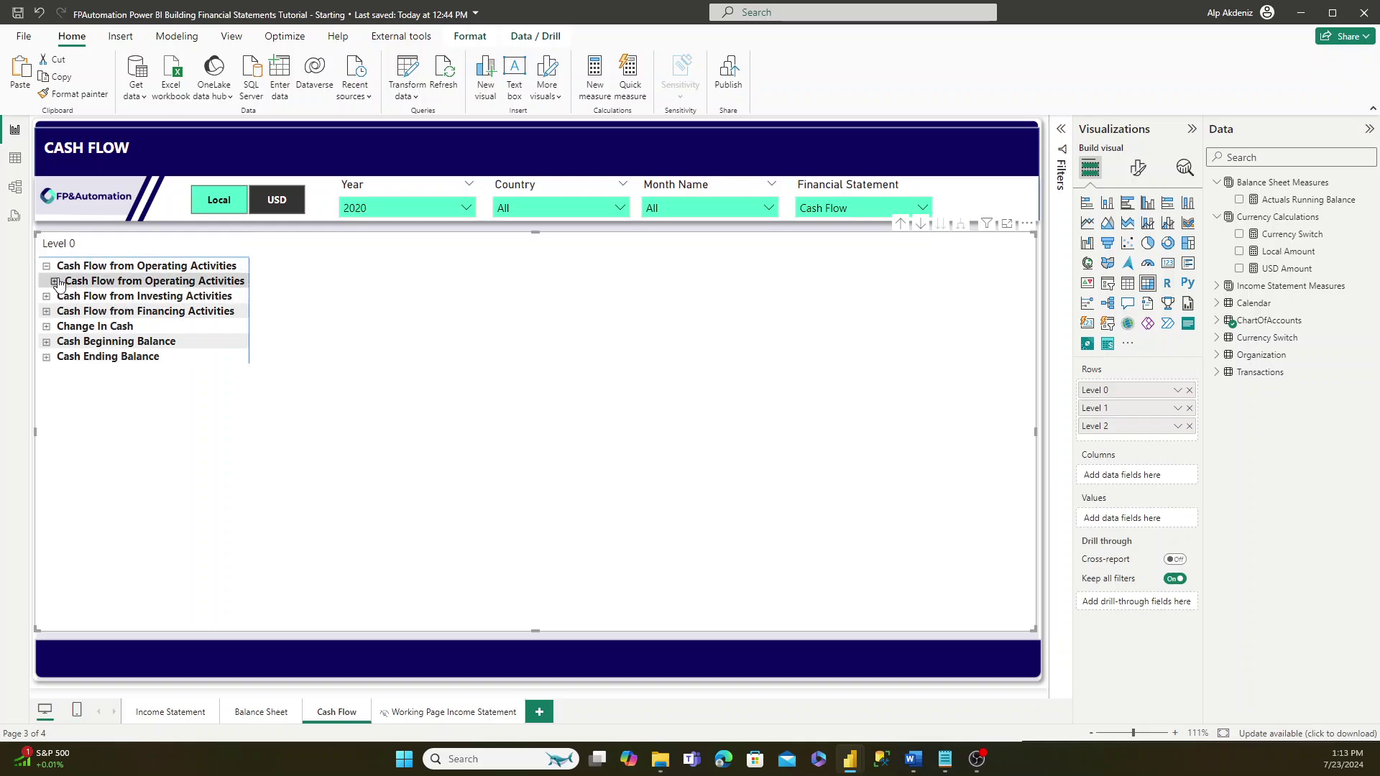
left_click(54, 282)
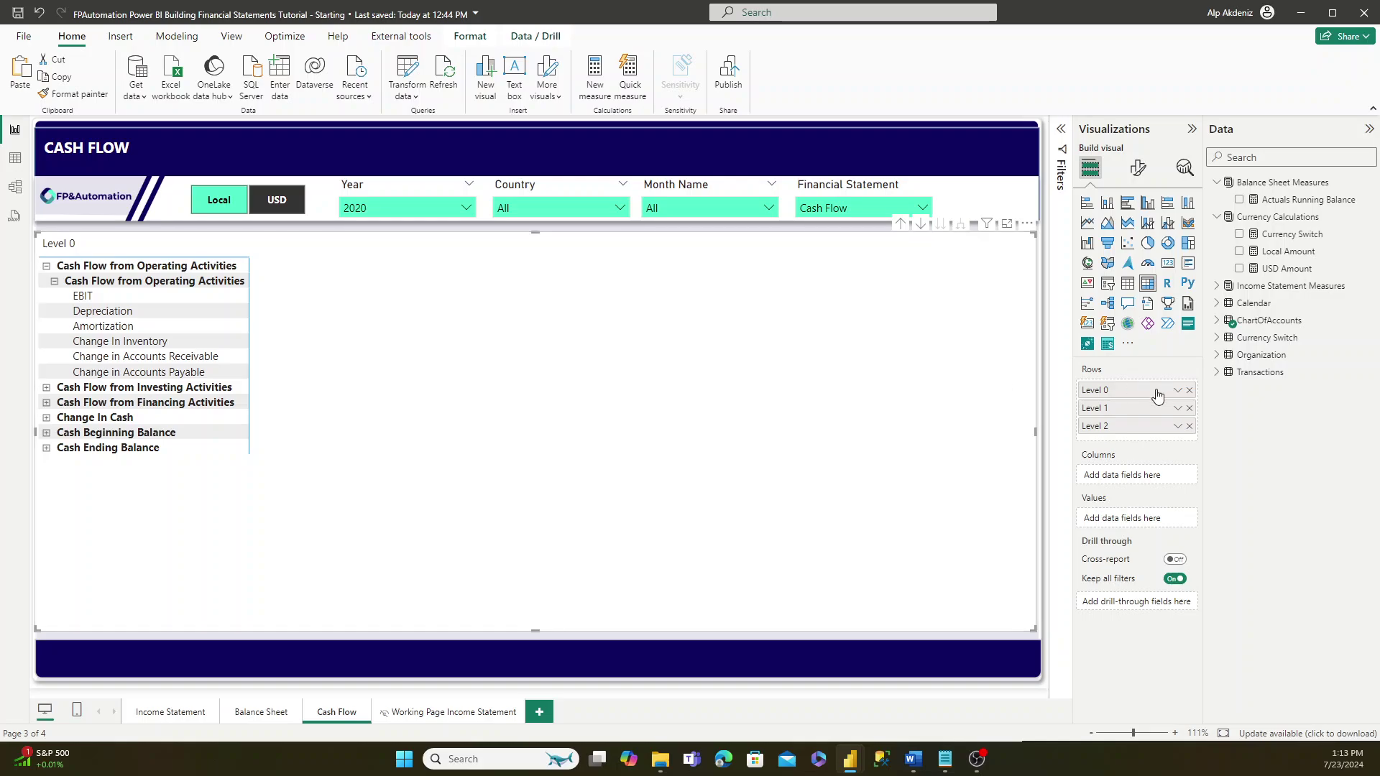
left_click(1189, 391)
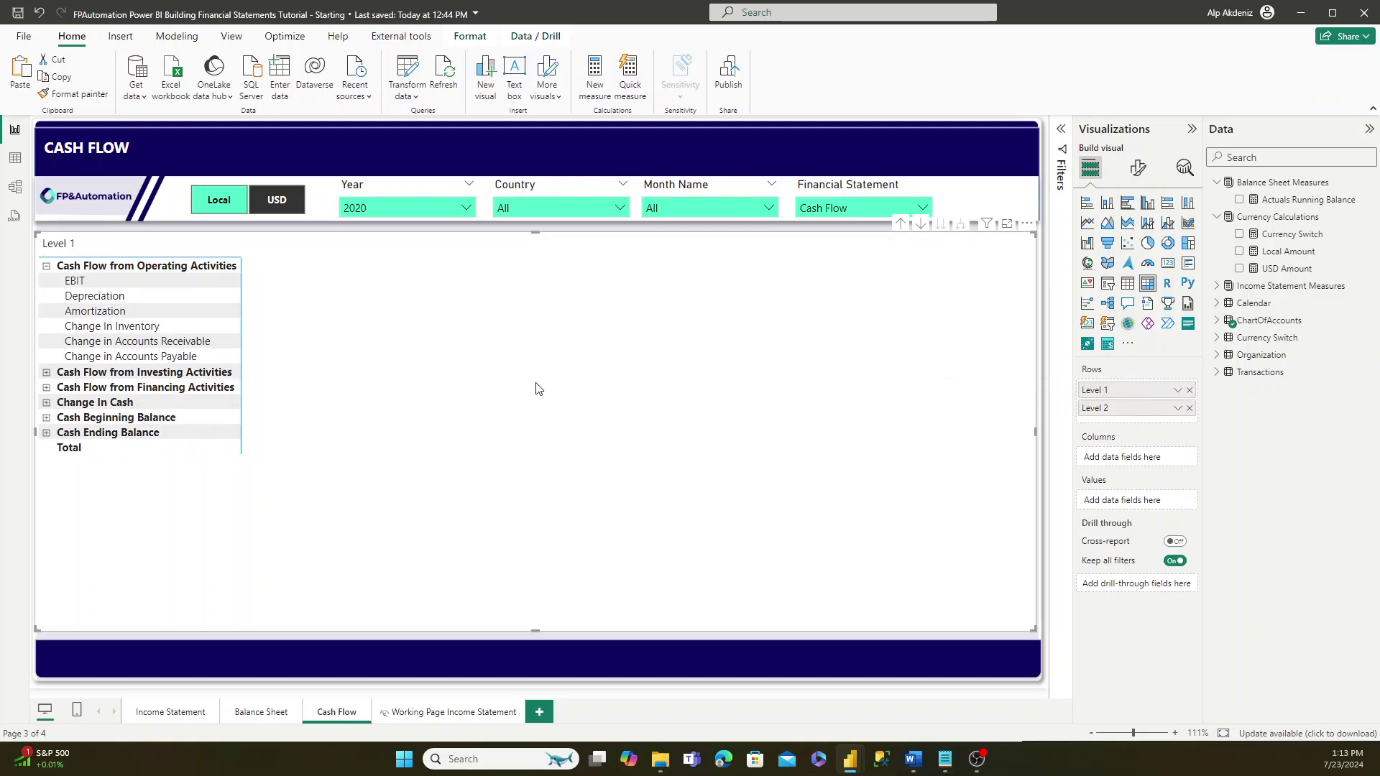
- Set the cash flow matrix's row subtotals per row level and turn off the subtotal for Level 1
left_click(1136, 168)
left_click(1096, 415)
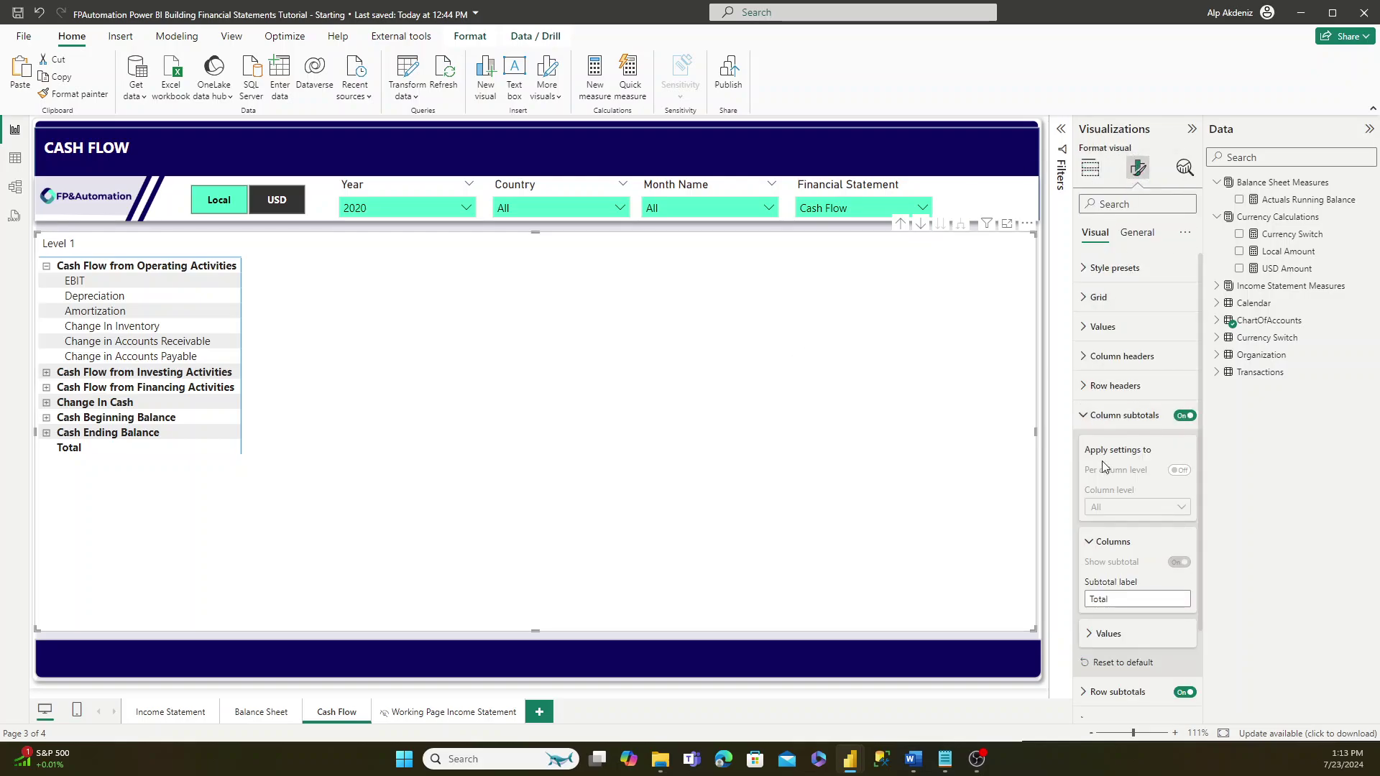
scroll(1139, 496, "down", 3)
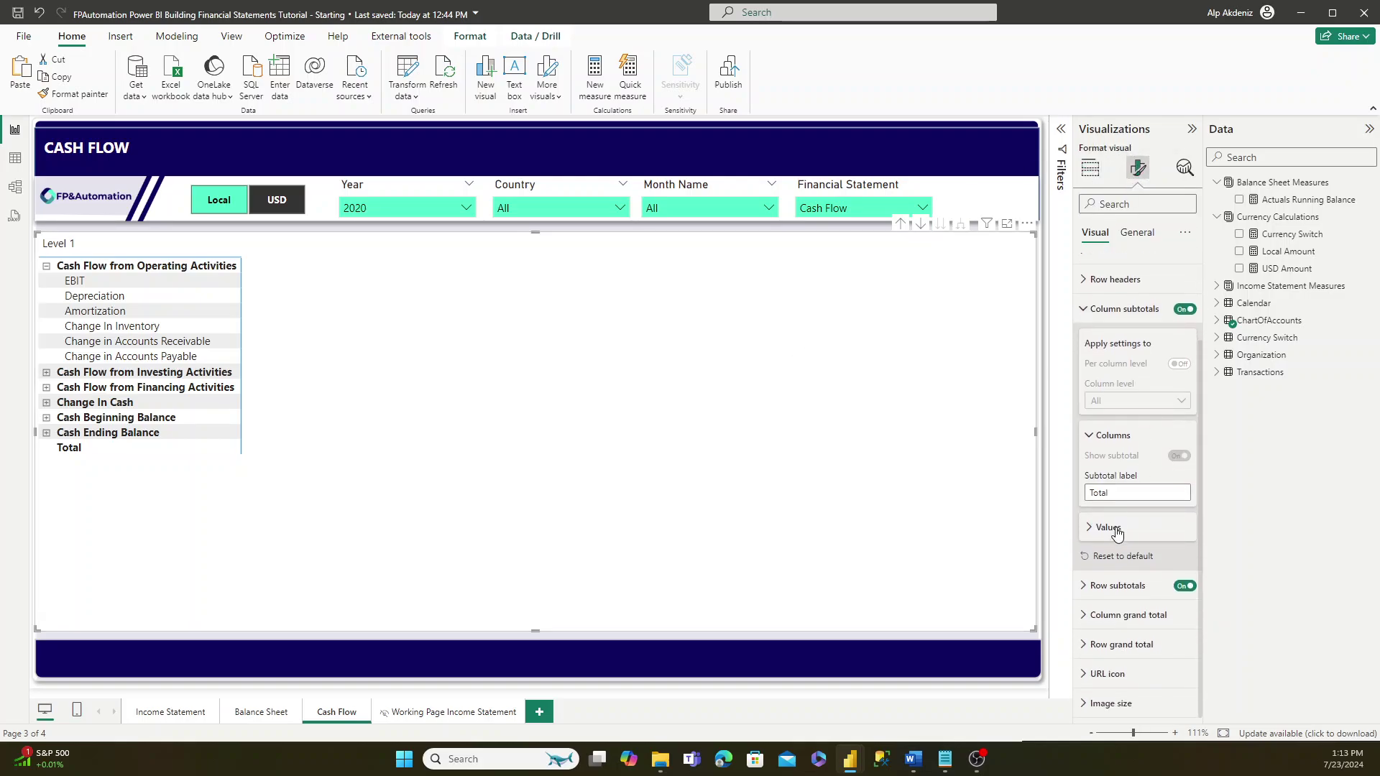
left_click(1116, 579)
left_click(1179, 640)
scroll(1164, 625, "down", 2)
left_click(1121, 606)
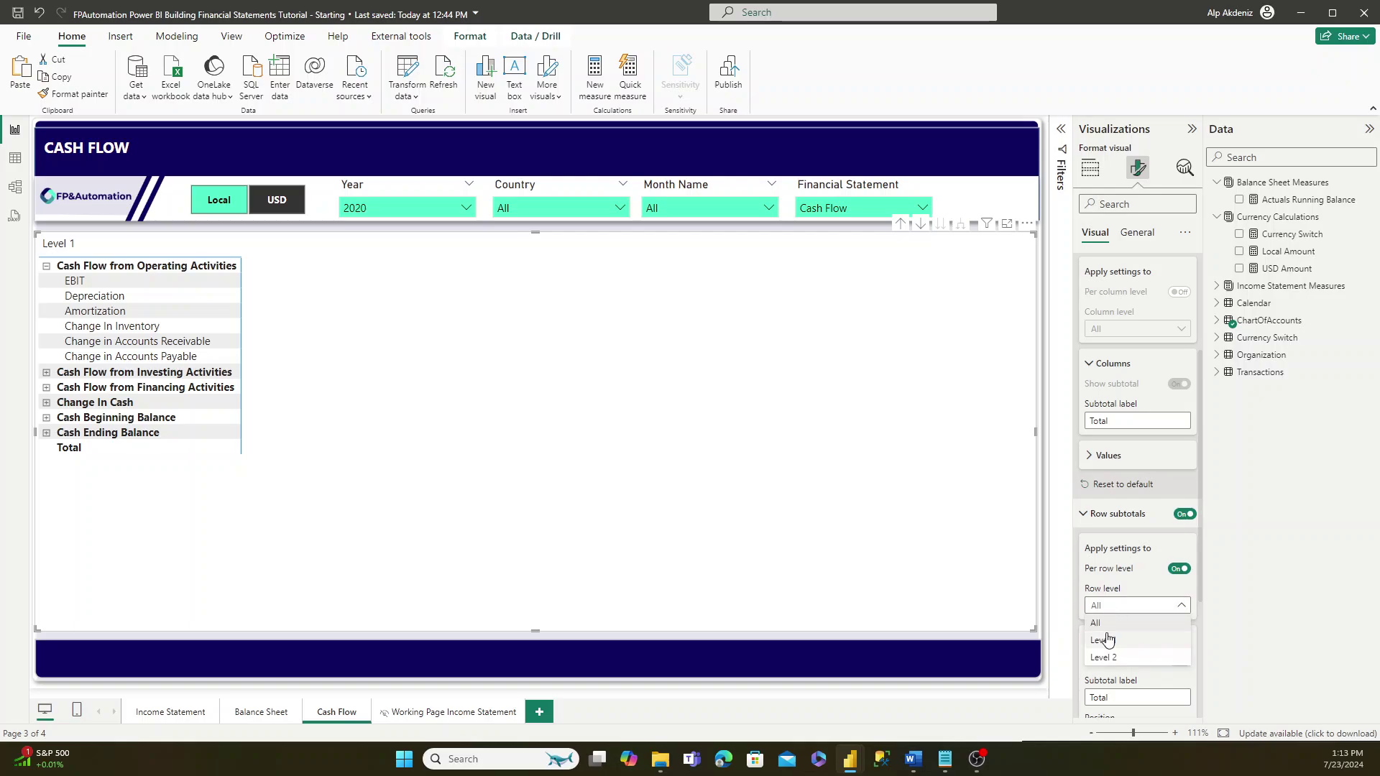
left_click(1114, 642)
left_click(1179, 660)
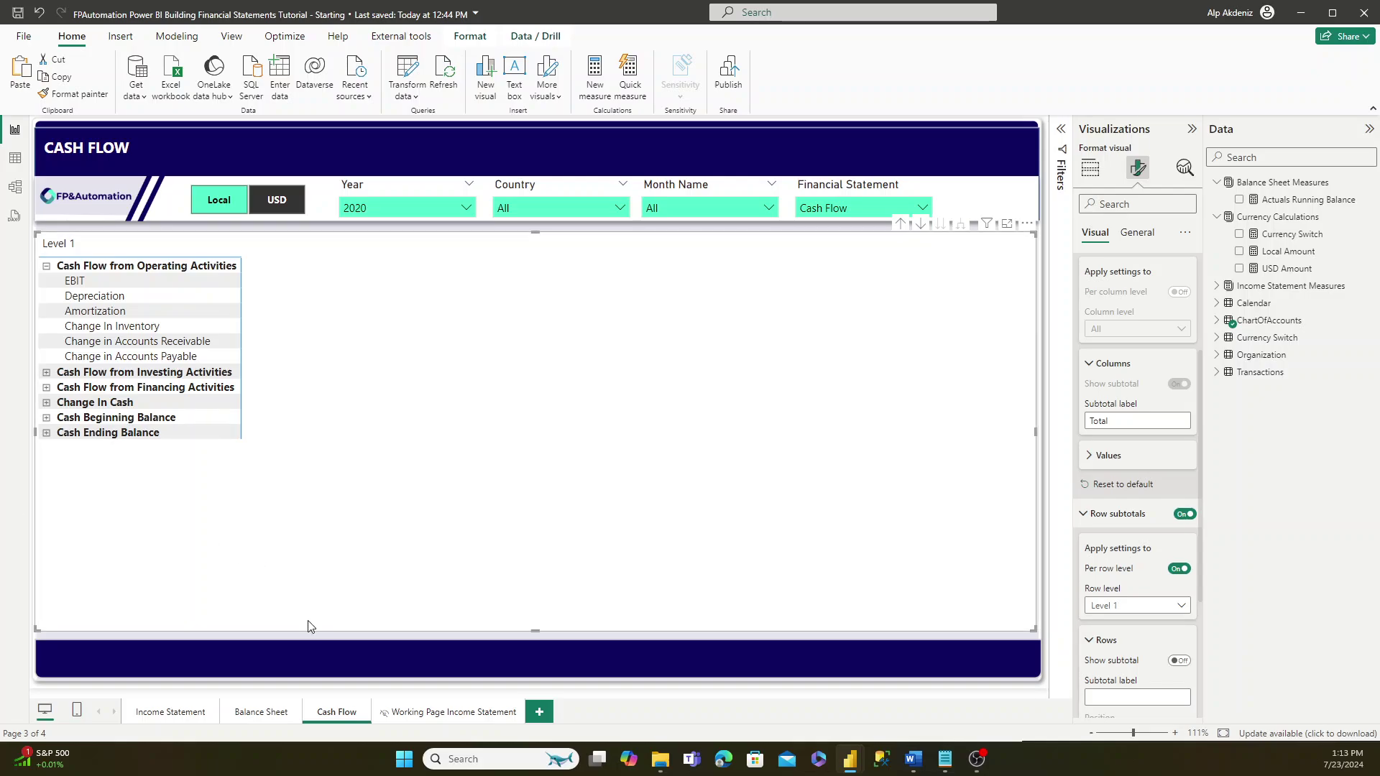
- Create a hidden duplicate of the Balance Sheet page named Working Page Balance Sheet
right_click(272, 711)
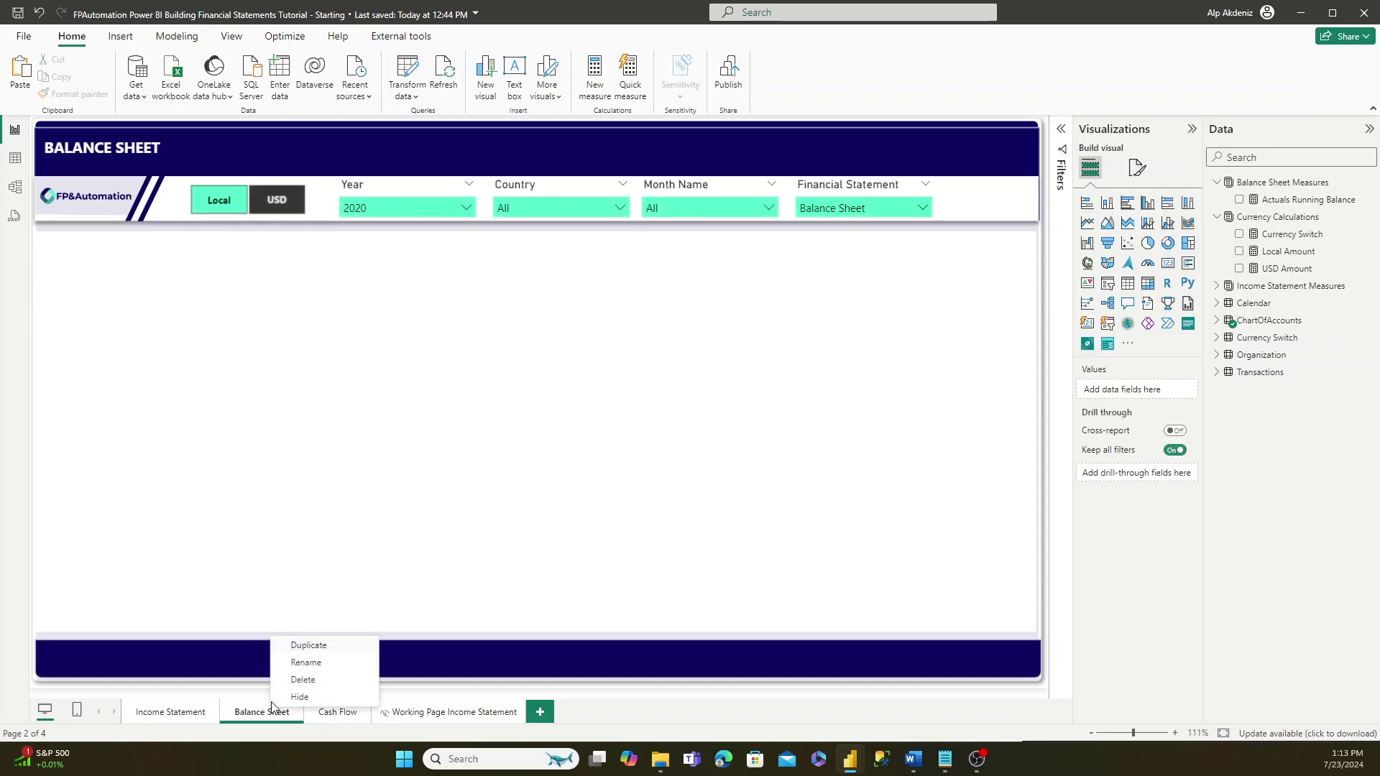
left_click(302, 642)
double_click(544, 711)
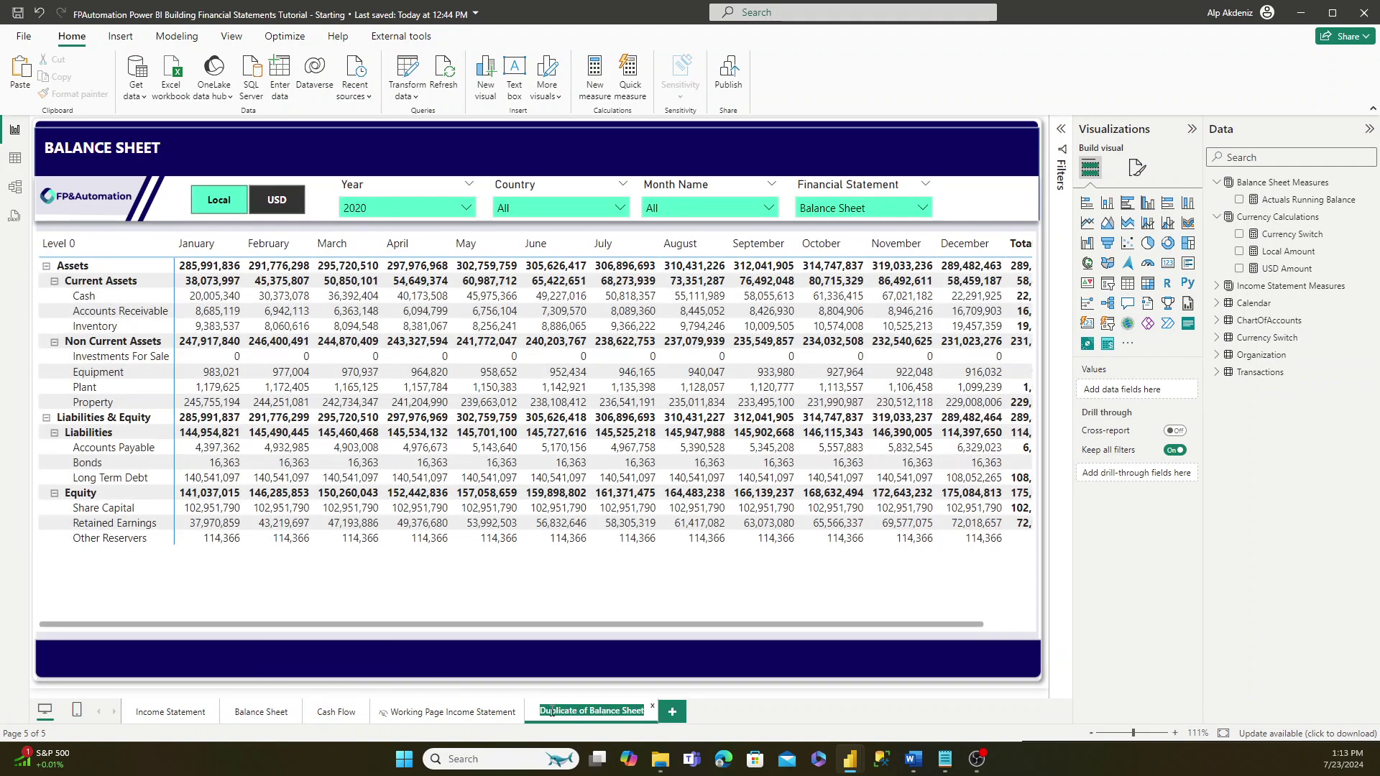
left_click_drag(541, 711, 592, 714)
type("Workin")
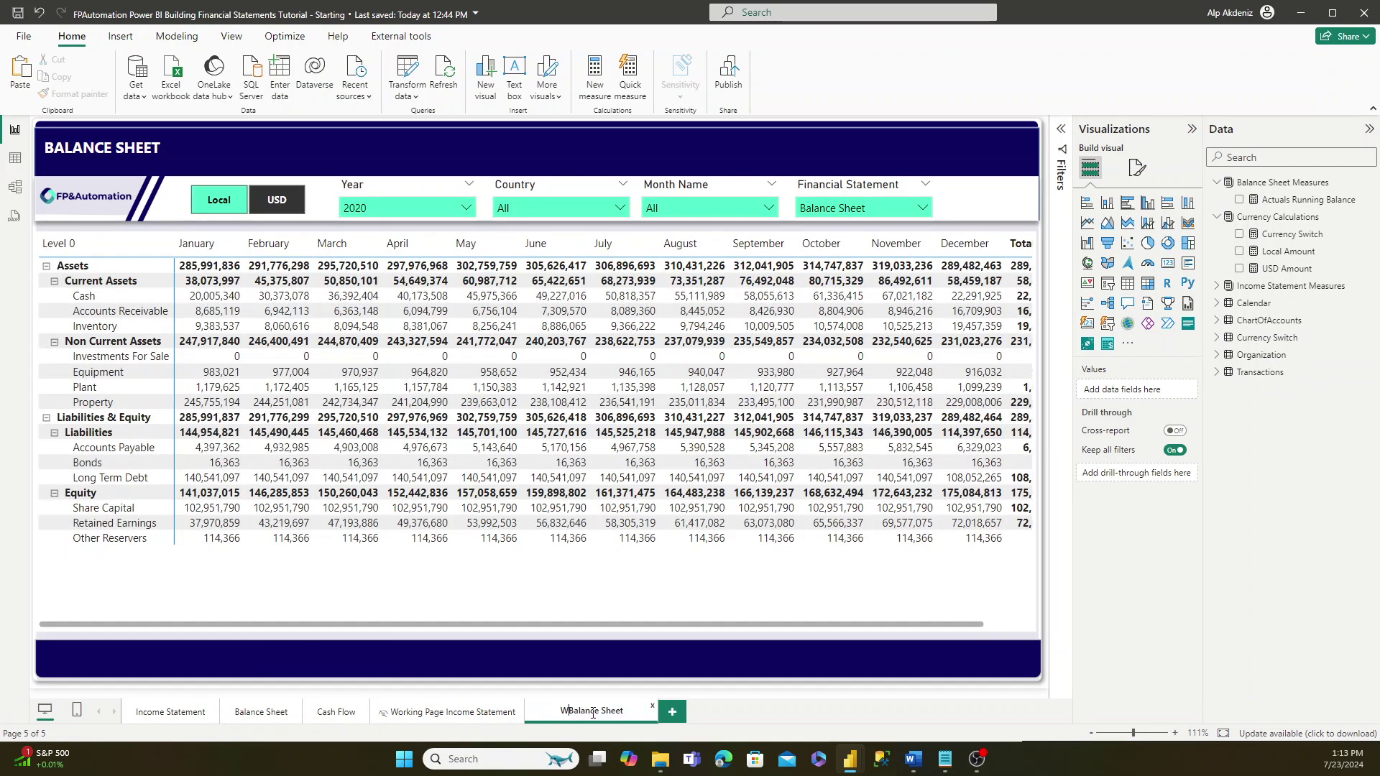
type("g Page")
key("Return")
right_click(593, 711)
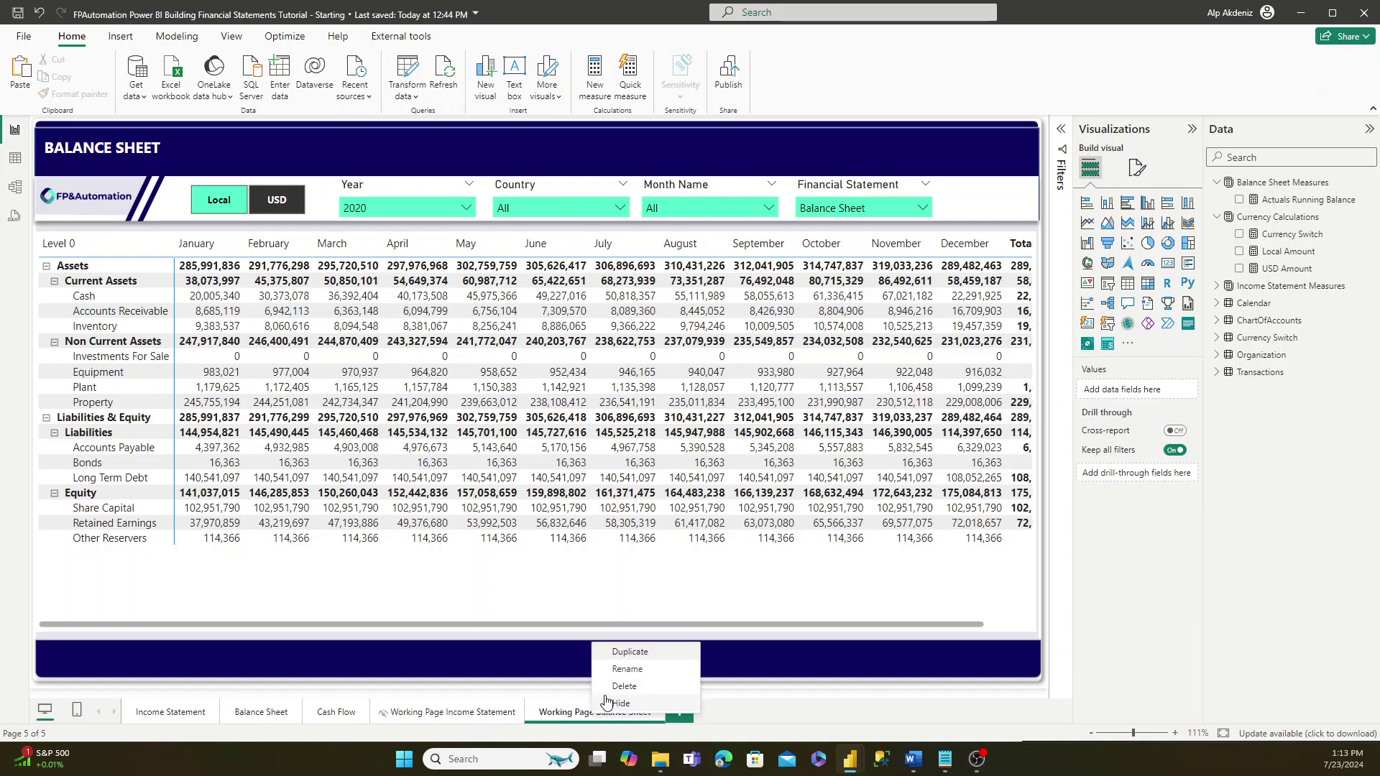
key("Escape")
- Move Month Name from the working page matrix's columns to the top of its rows and add 2019 to the Year selection
left_click(834, 471)
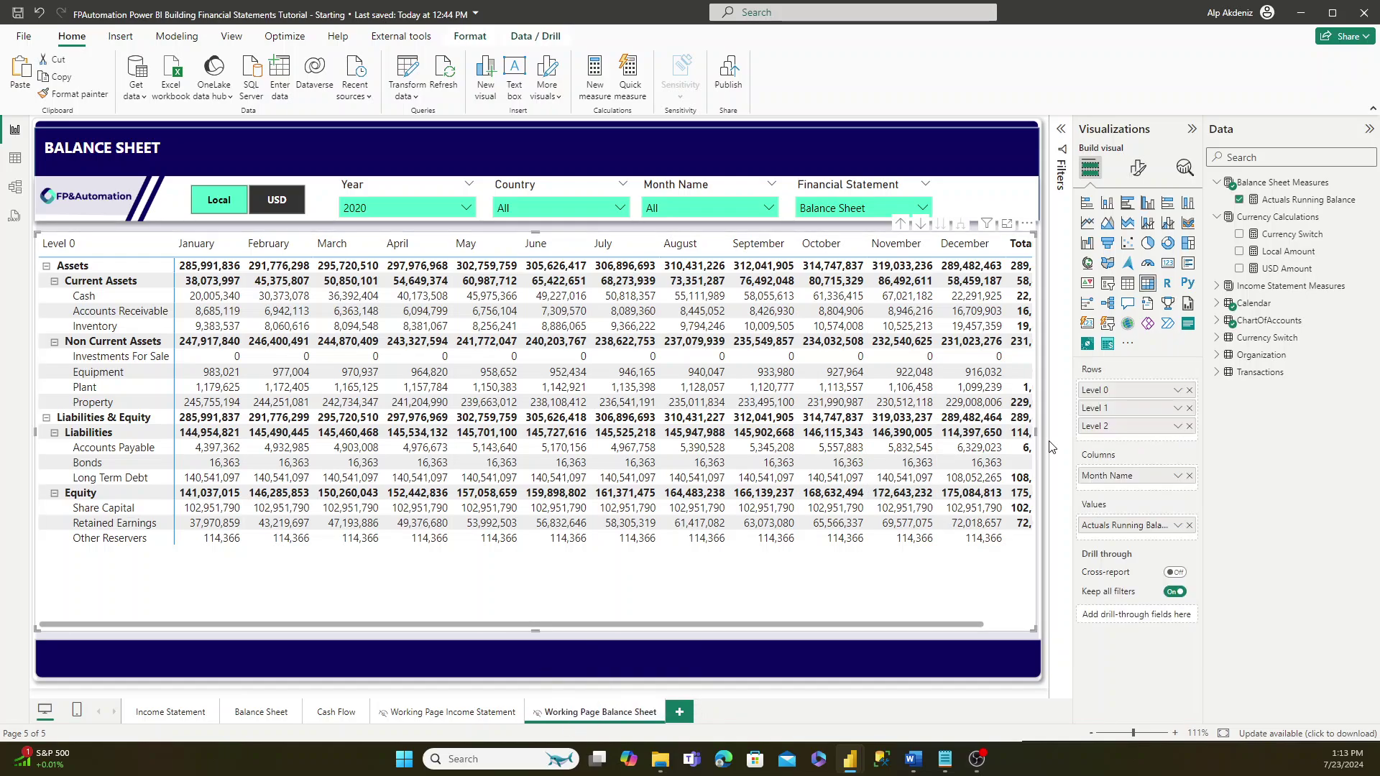
left_click_drag(1096, 476, 1109, 395)
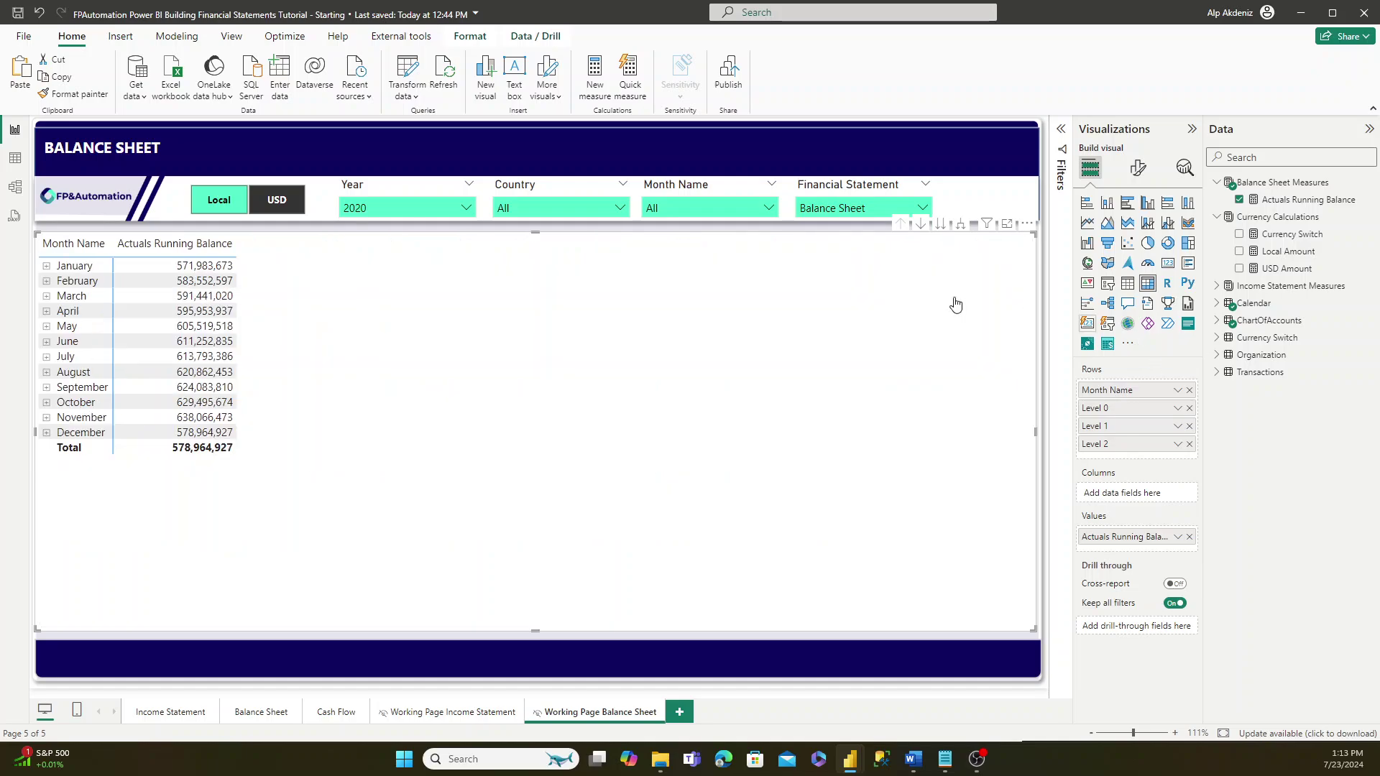
left_click(404, 207)
left_click(404, 232, "ctrl")
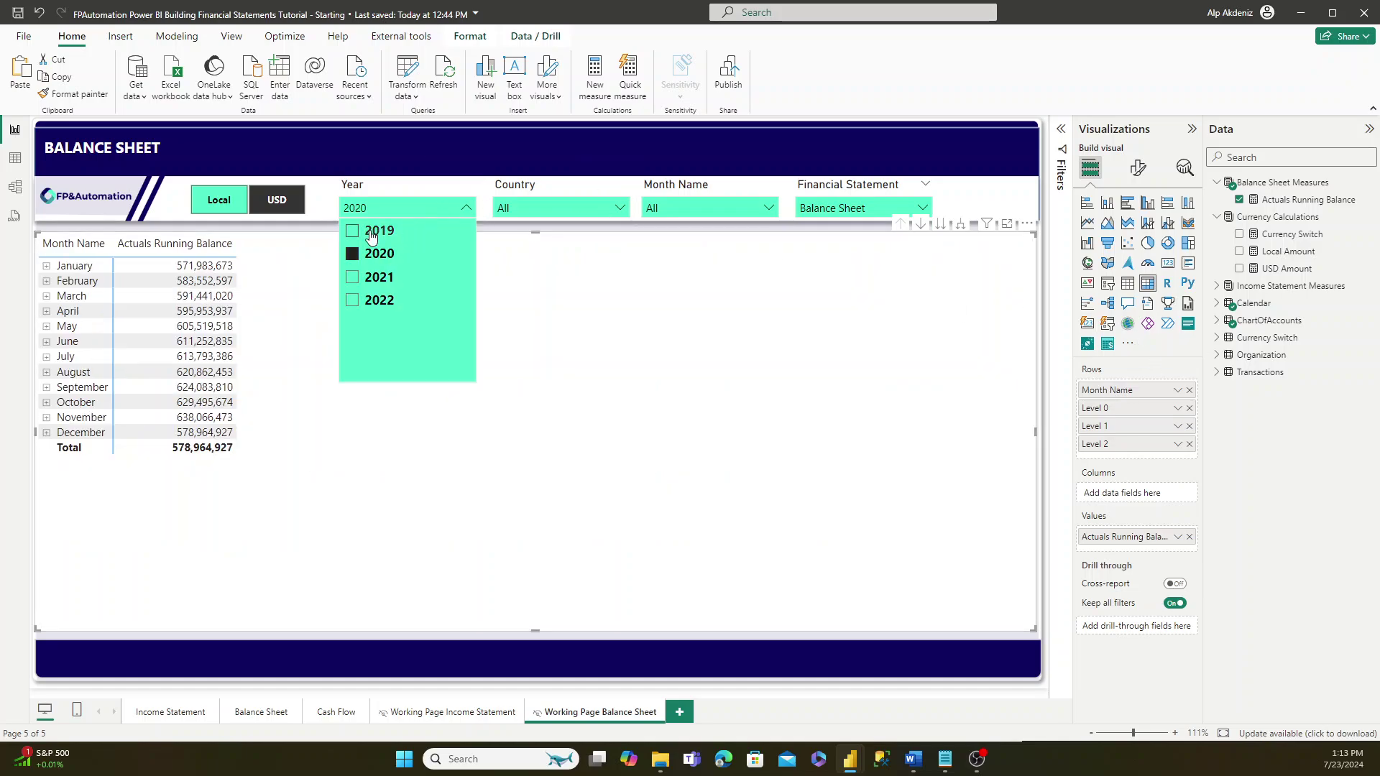
left_click(522, 346)
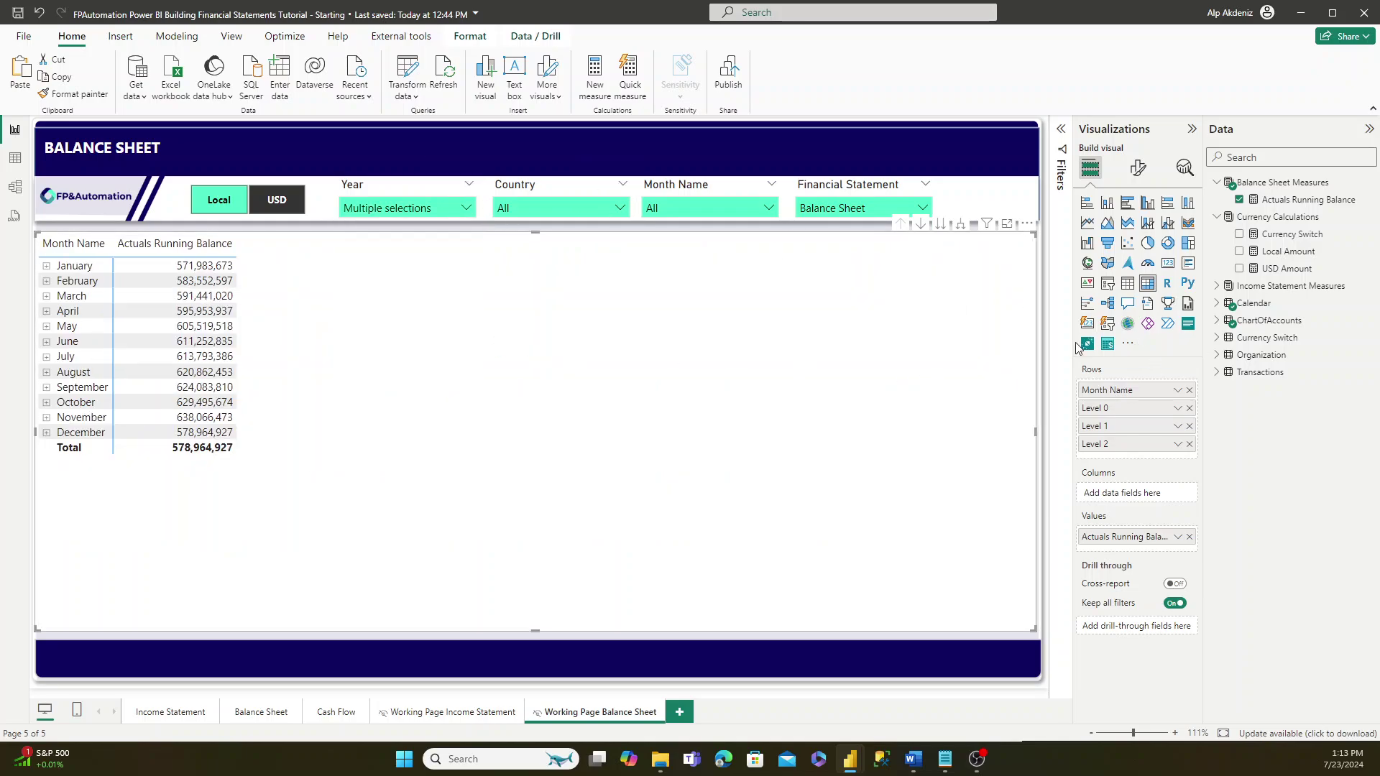
- Group the matrix rows by Year above Month Name, expanding 2019 and 2020, and add Currency Switch to the values
left_click(1216, 302)
left_click_drag(1267, 424, 1131, 389)
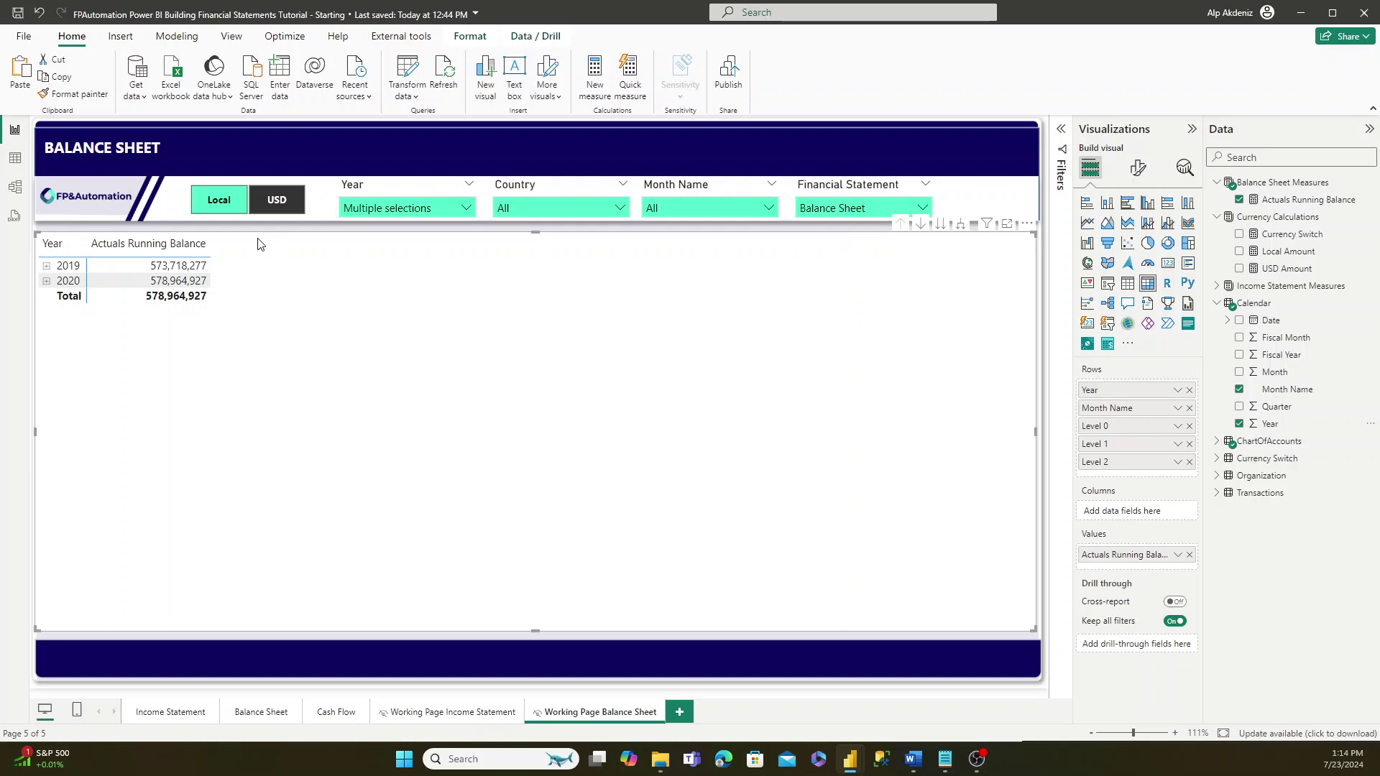
left_click(46, 266)
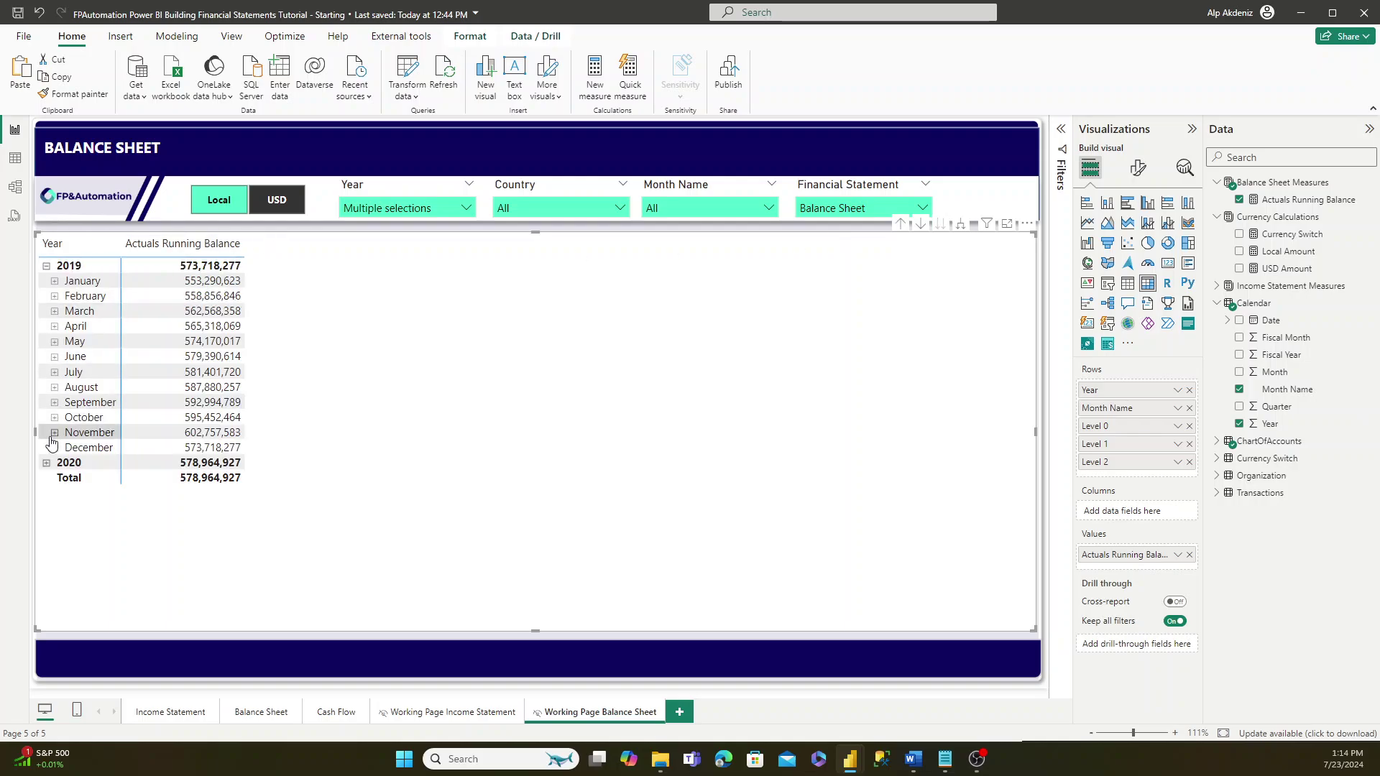
left_click(46, 462)
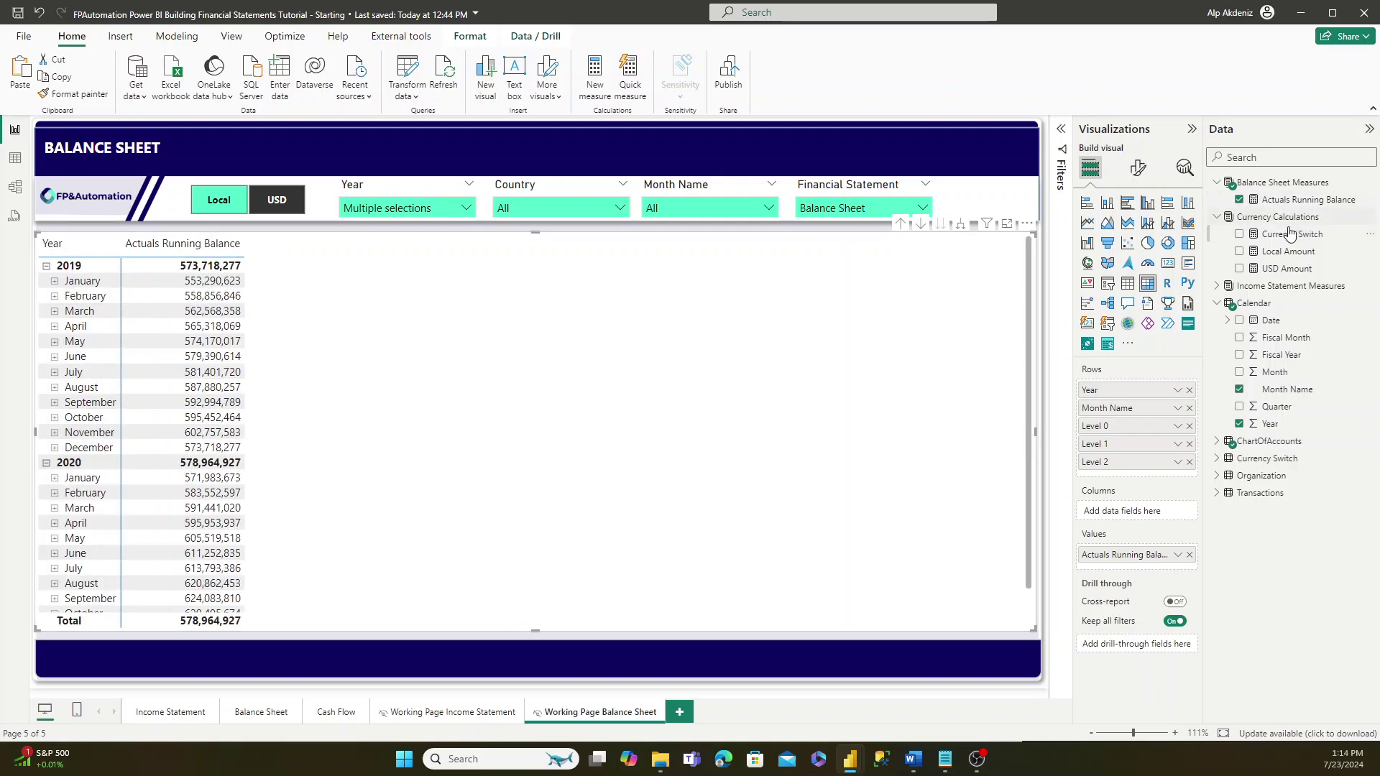
left_click_drag(1288, 235, 558, 363)
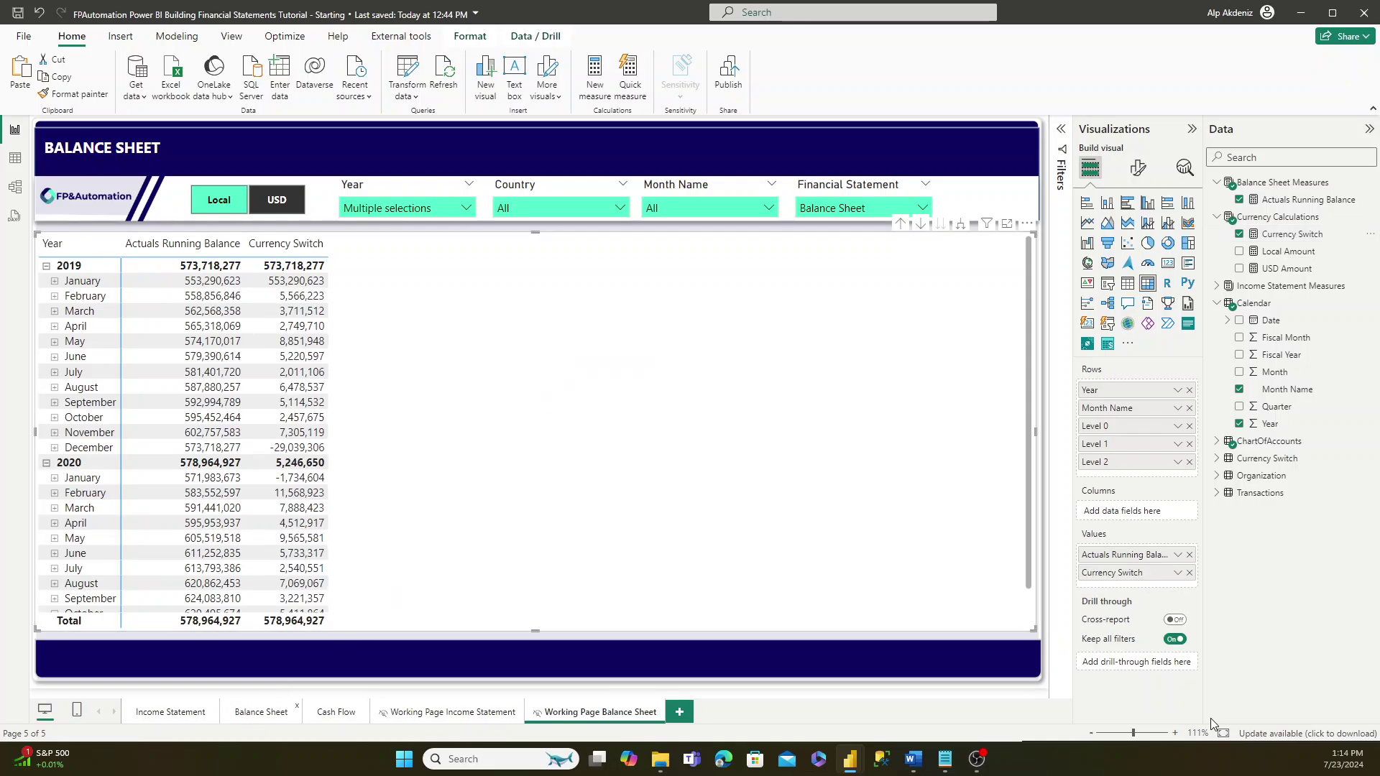
- Return to the Cash Flow page, collapse the expanded tables in the data list, and create an empty table named Cash Flow Measures
left_click(260, 711)
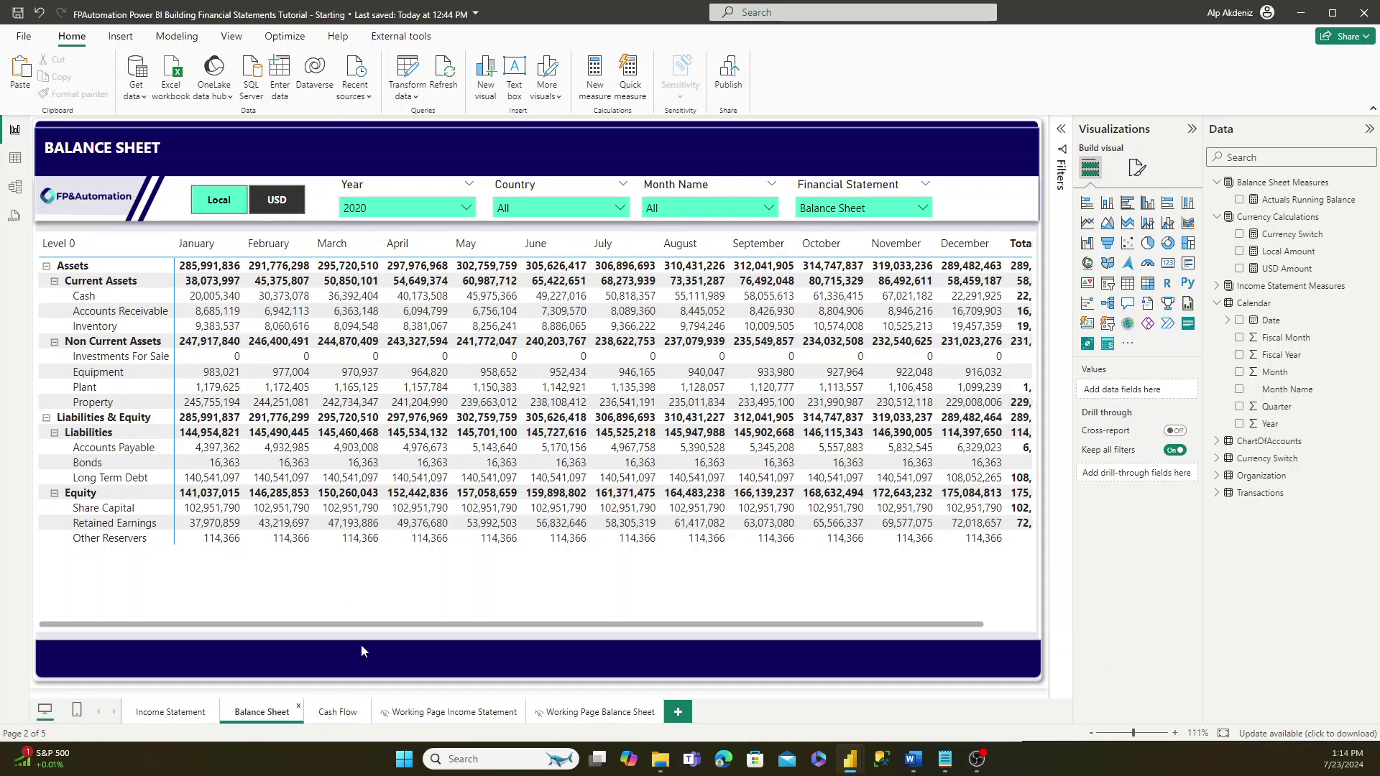
left_click(326, 716)
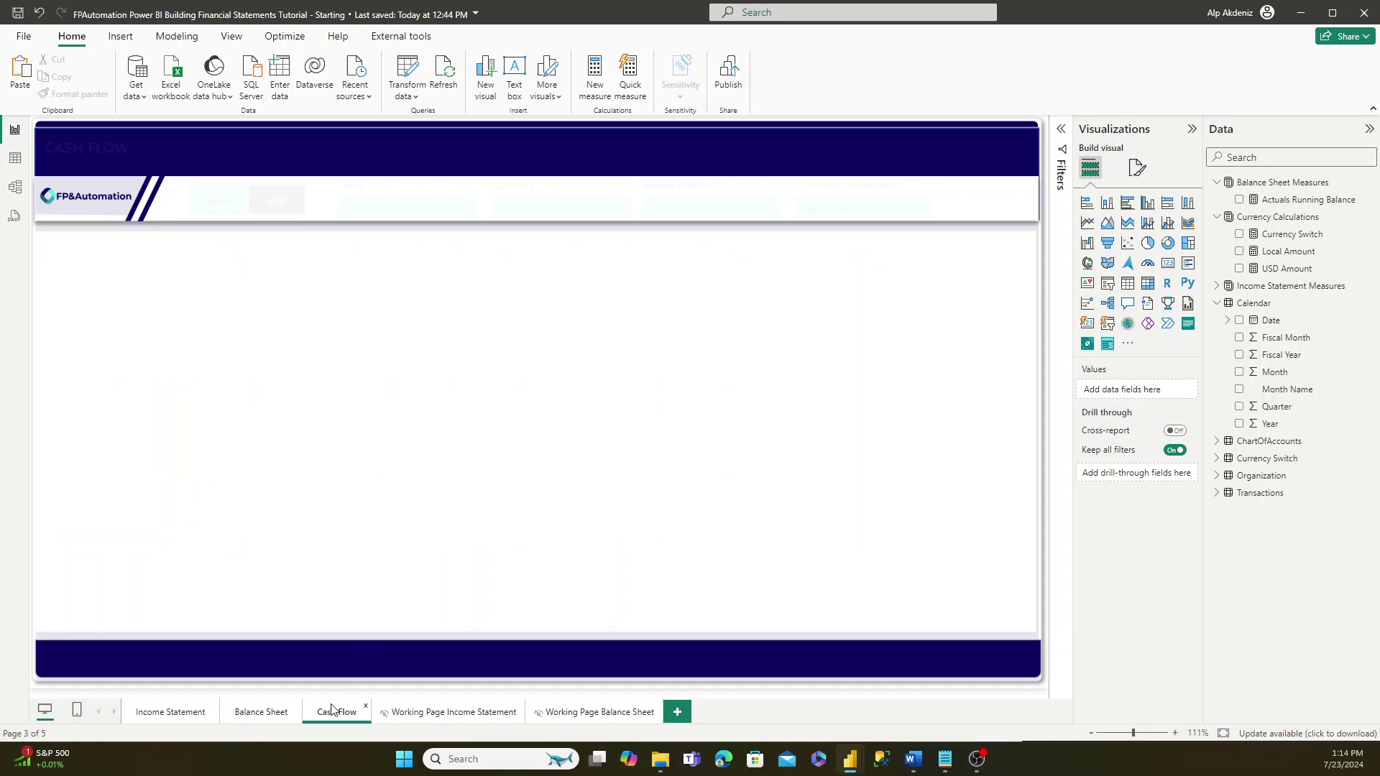
left_click(387, 625)
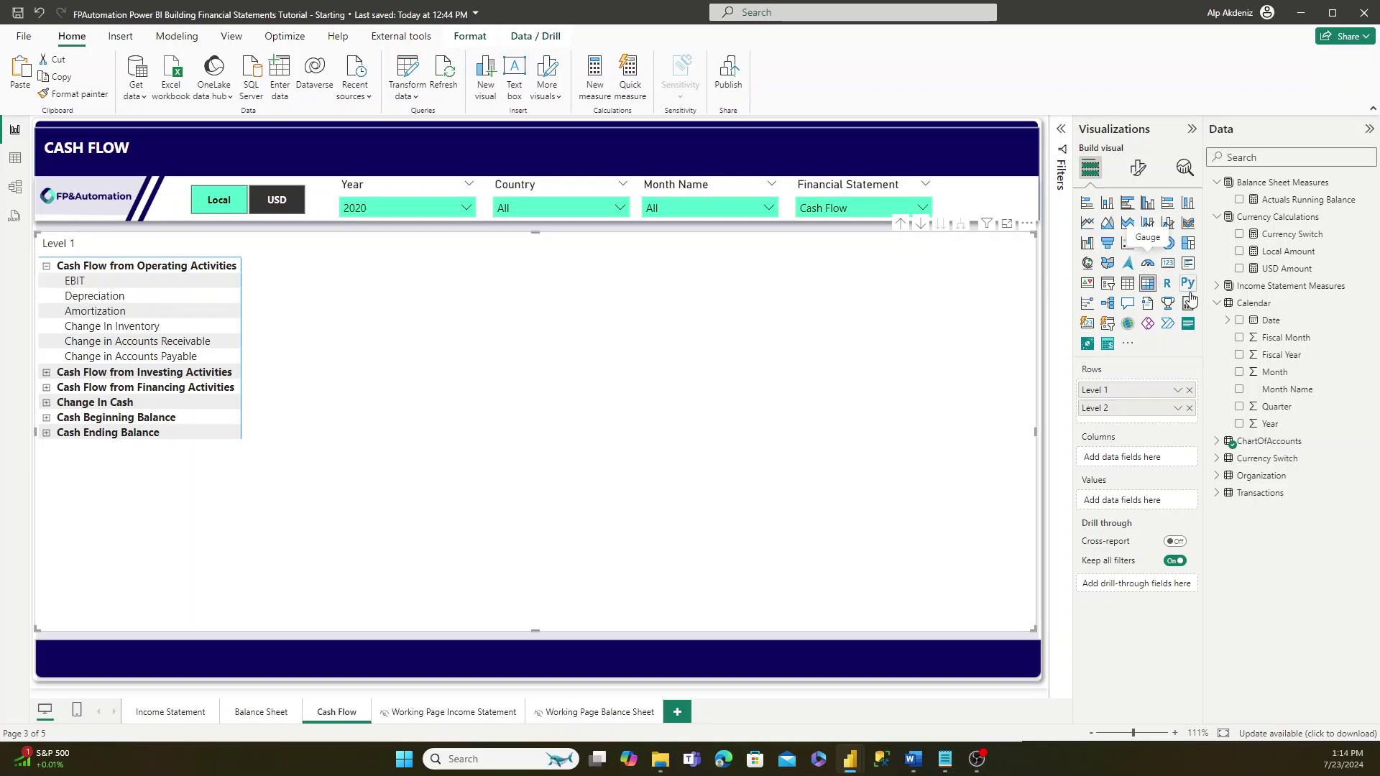
left_click(1229, 301)
left_click(1217, 217)
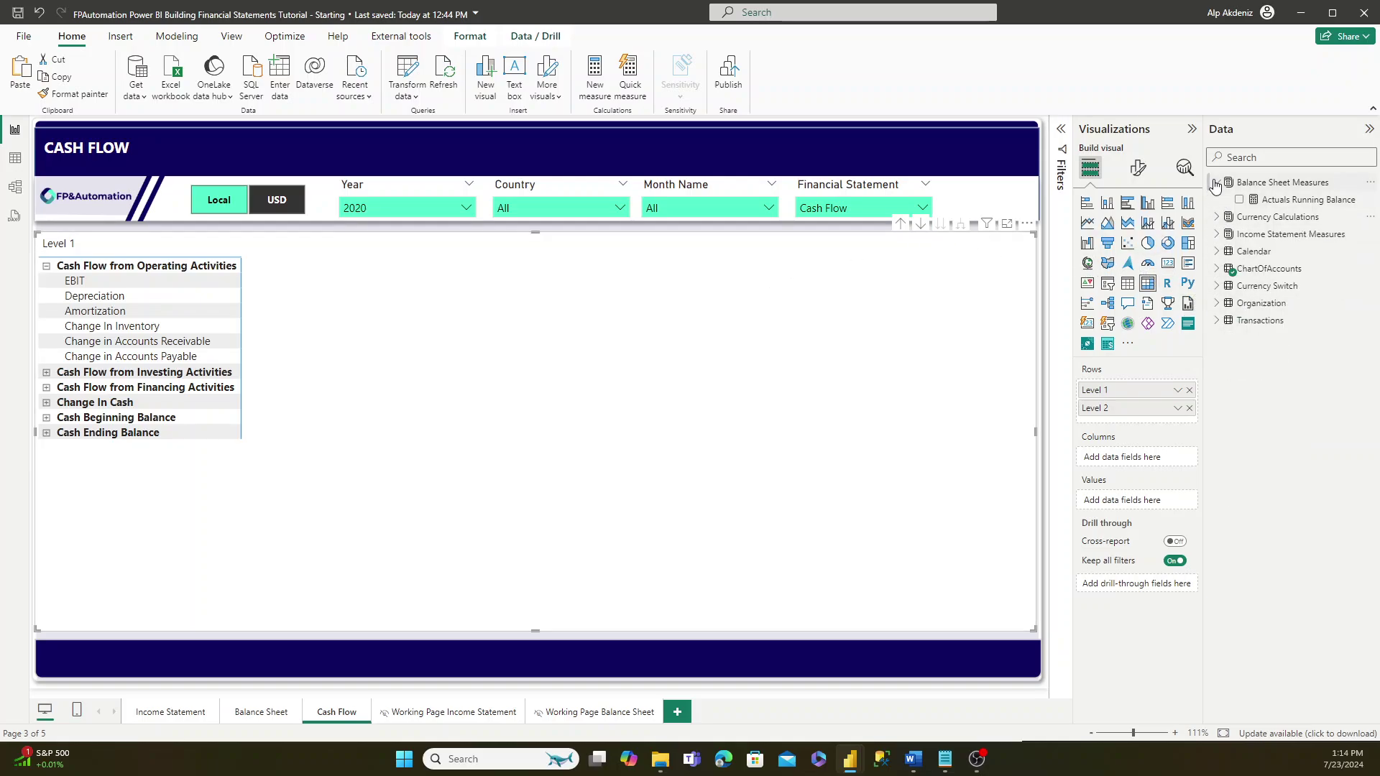
left_click(1217, 182)
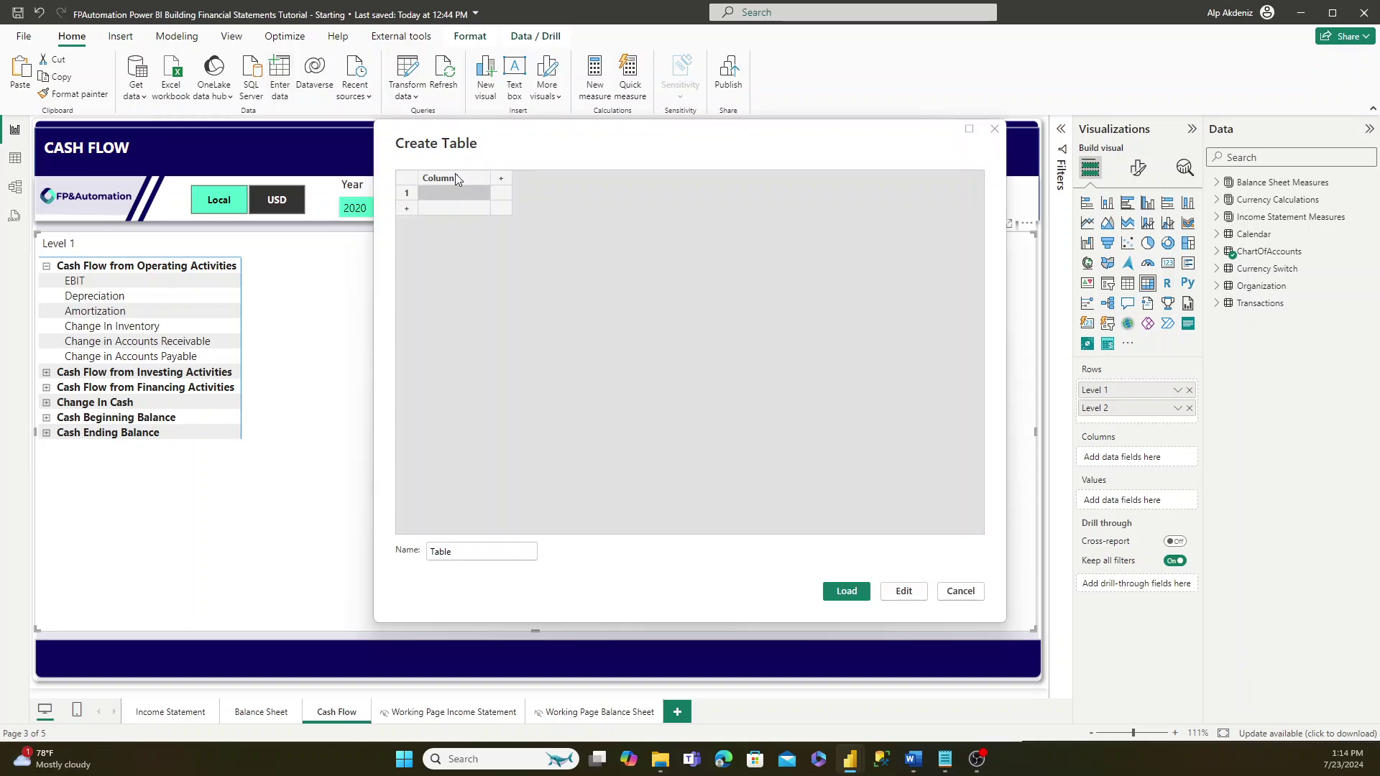
double_click(447, 548)
type("C")
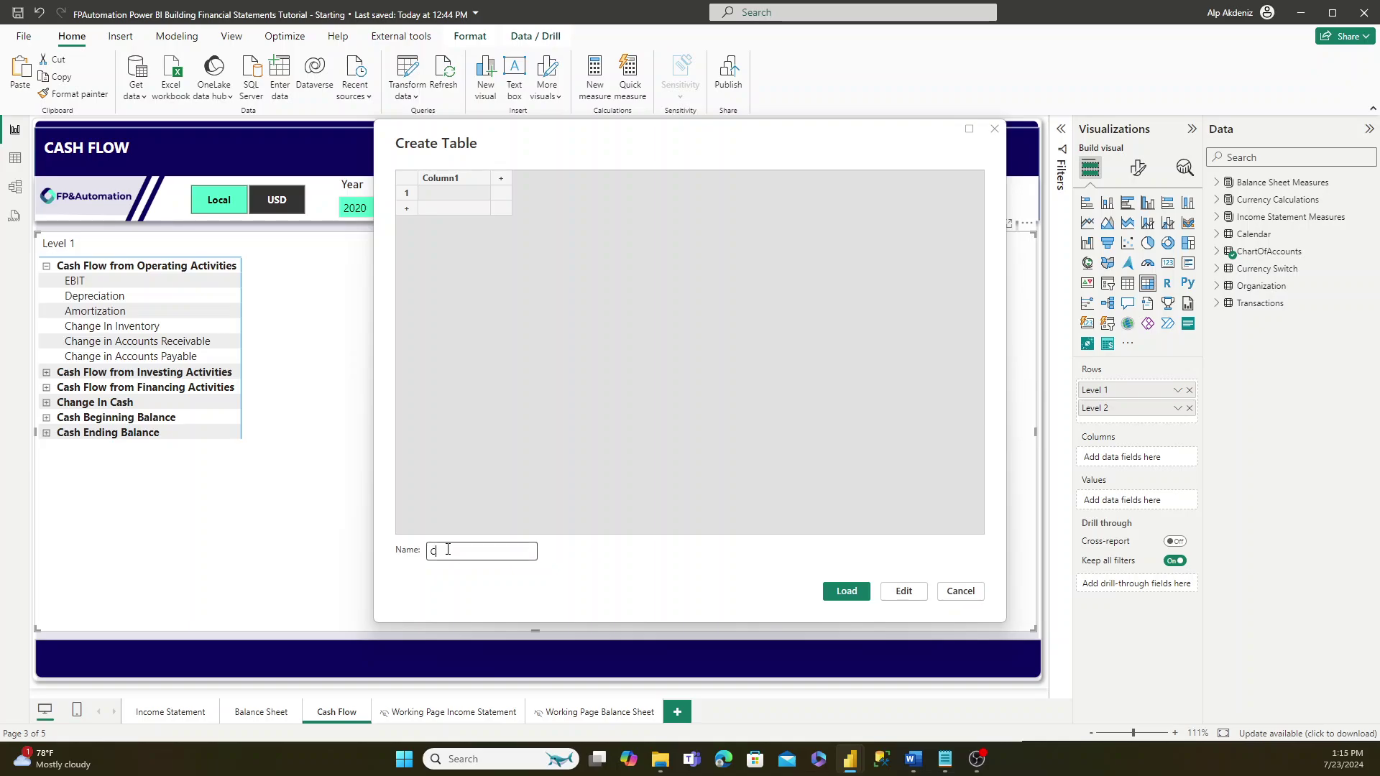
type("ash Flow Measures")
left_click(843, 589)
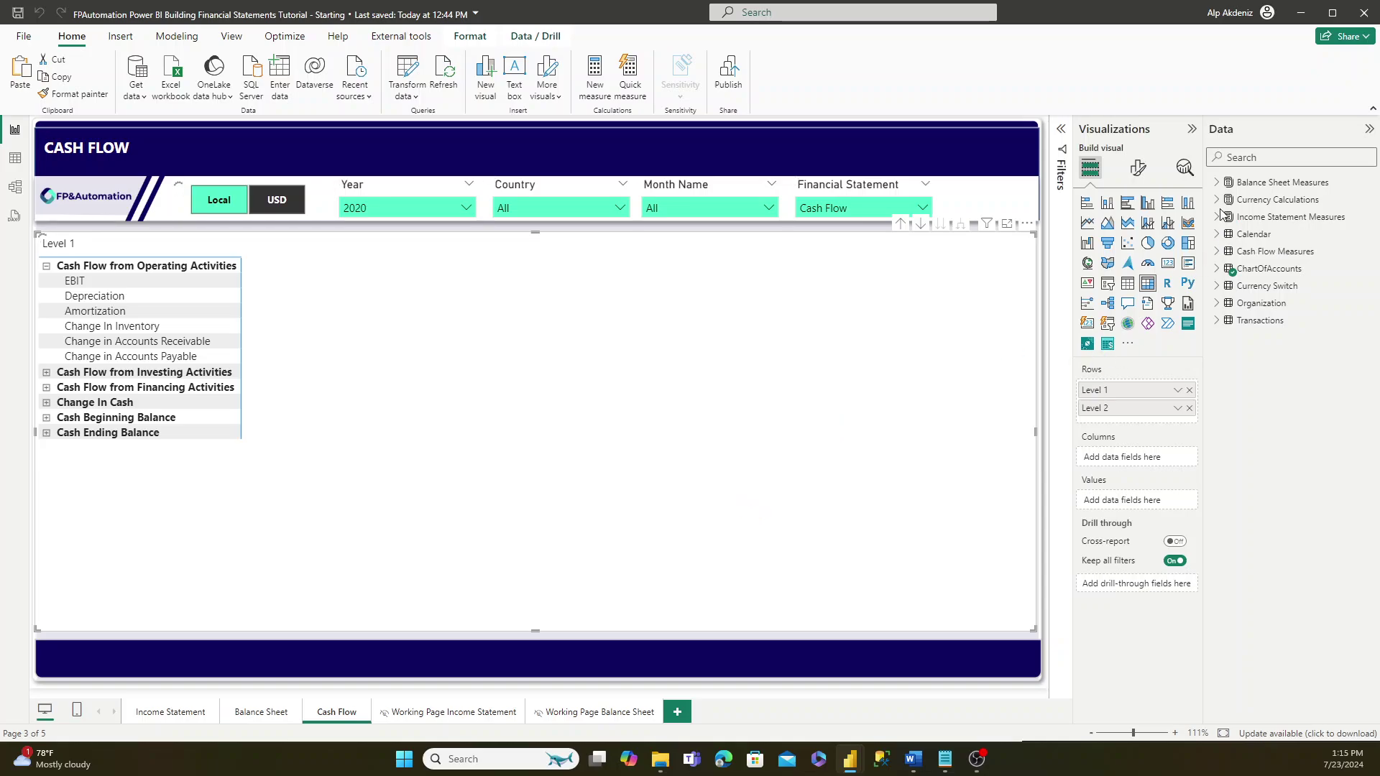
- Create the measure 01. Operator = MIN(ChartOfAccounts[Operator]) in the Cash Flow Measures table
left_click(1220, 252)
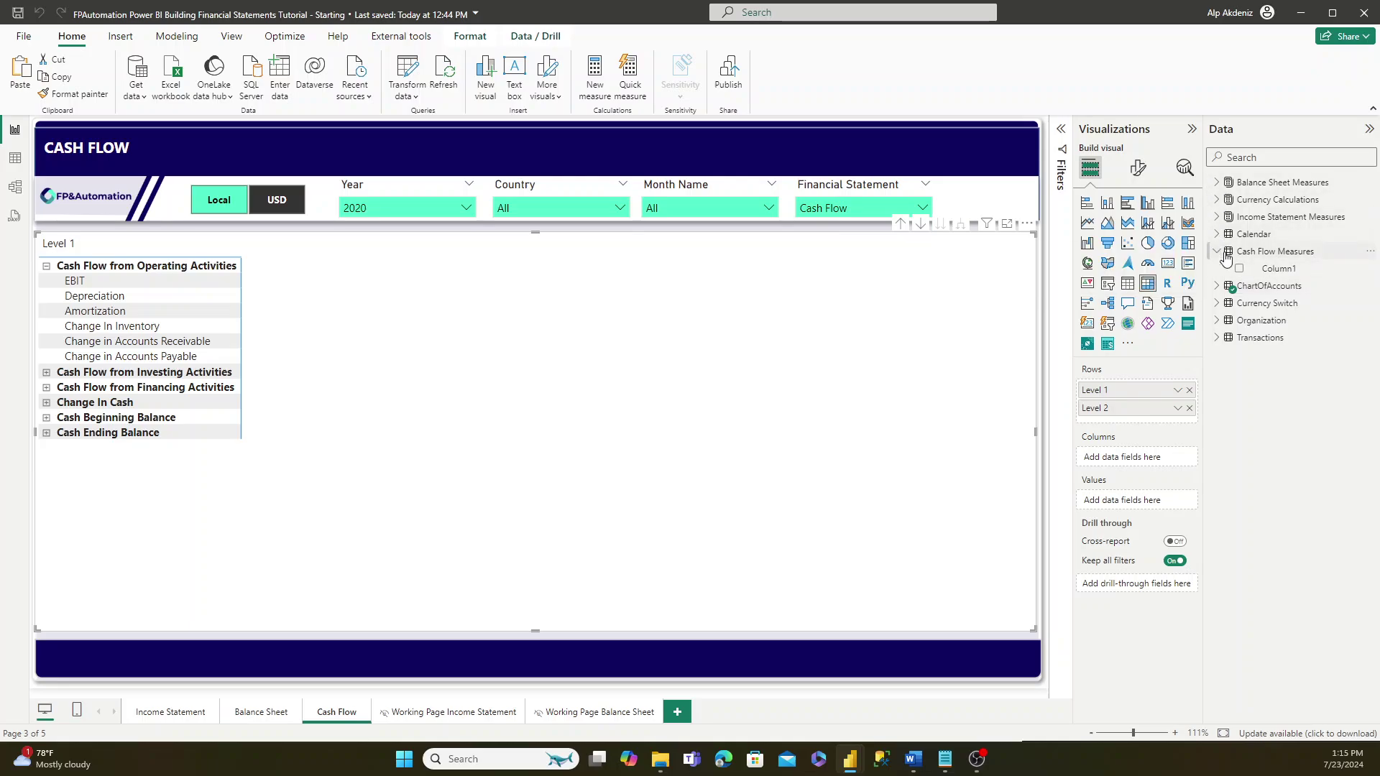
left_click(1254, 253)
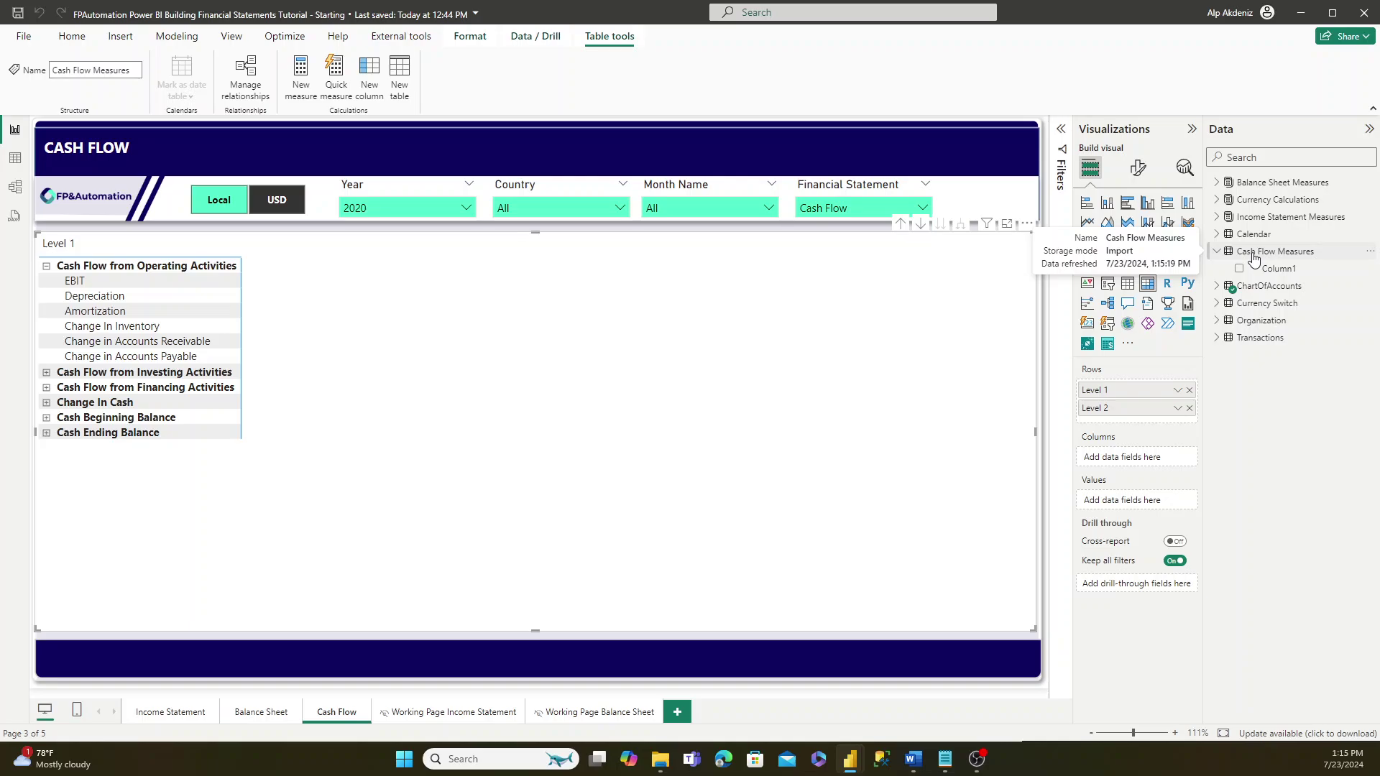
left_click(1266, 268)
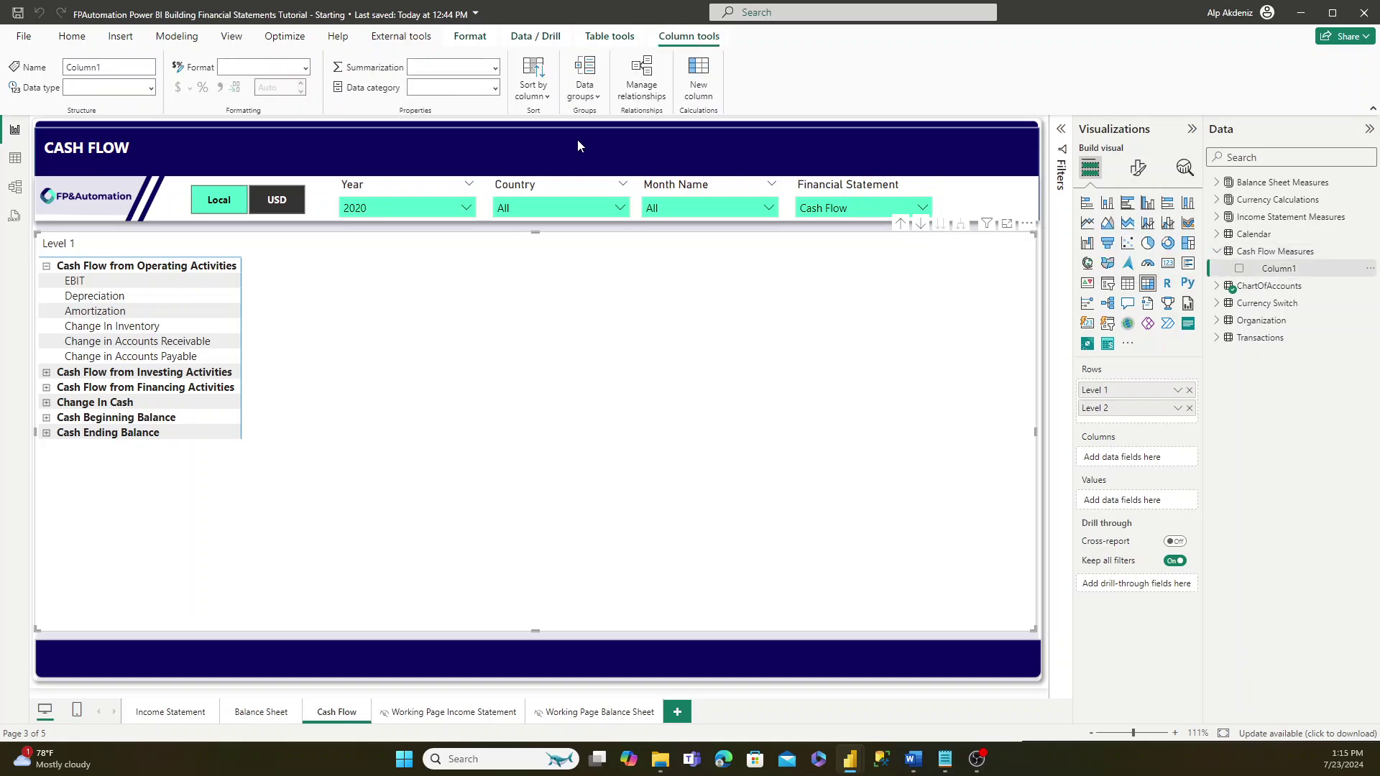
left_click(191, 40)
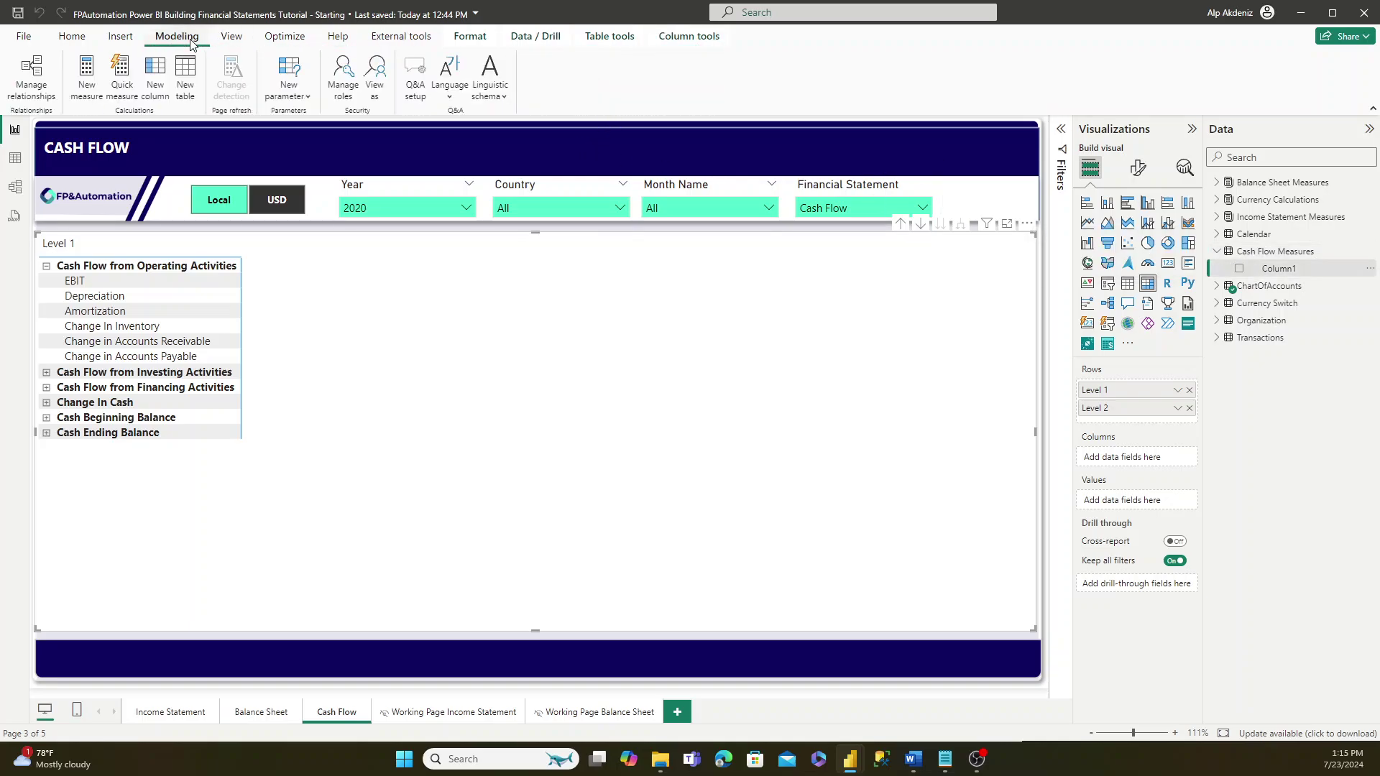
left_click(87, 85)
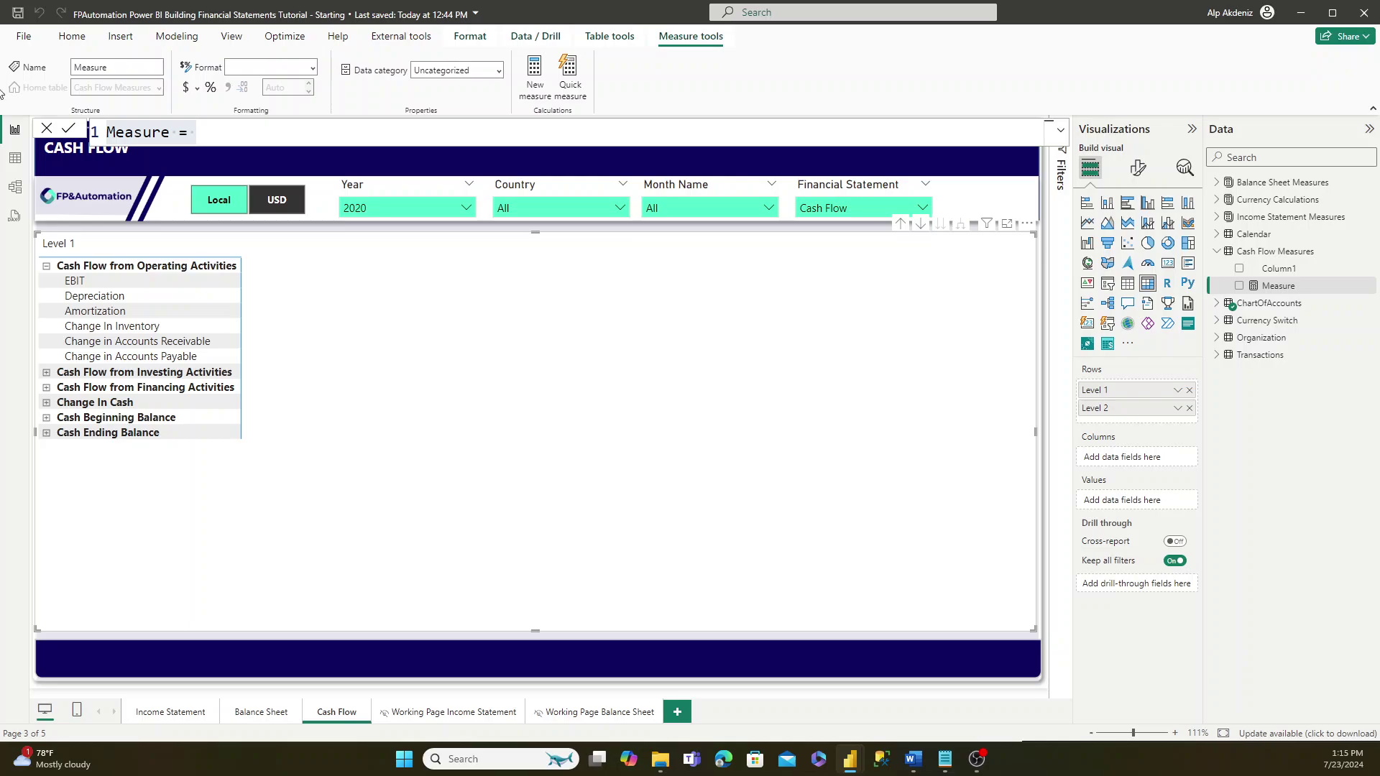
left_click_drag(201, 132, 101, 131)
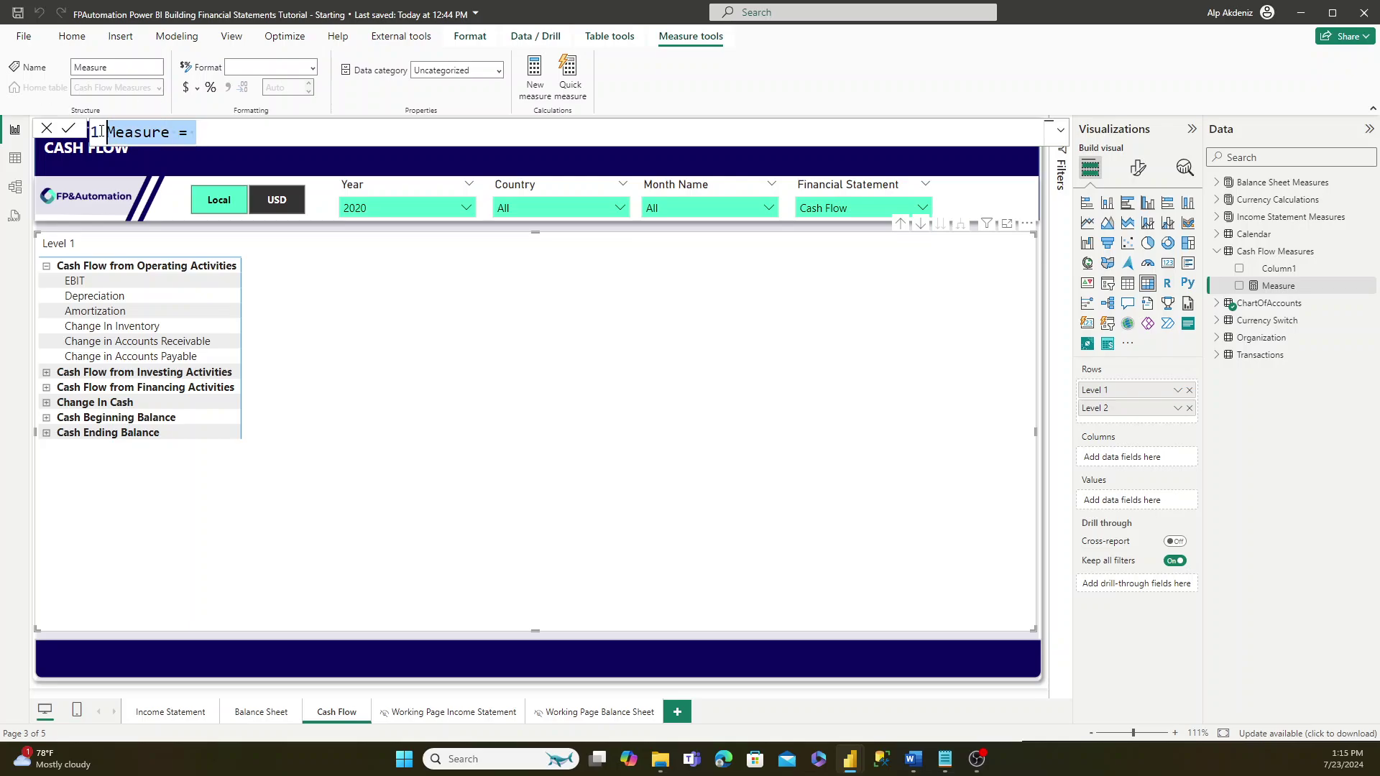
type("01. Operator = MIN(ChartOfAccounts[Operator])")
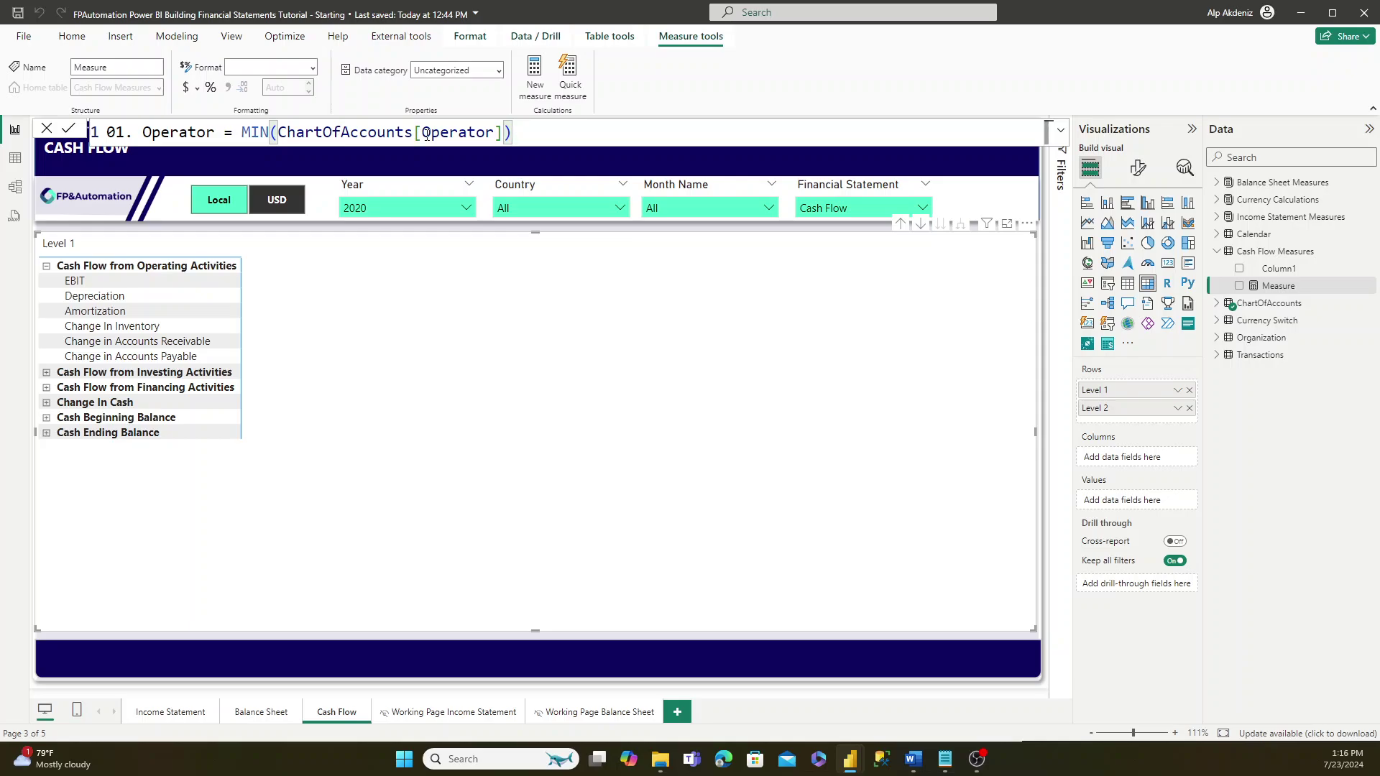
key("Return")
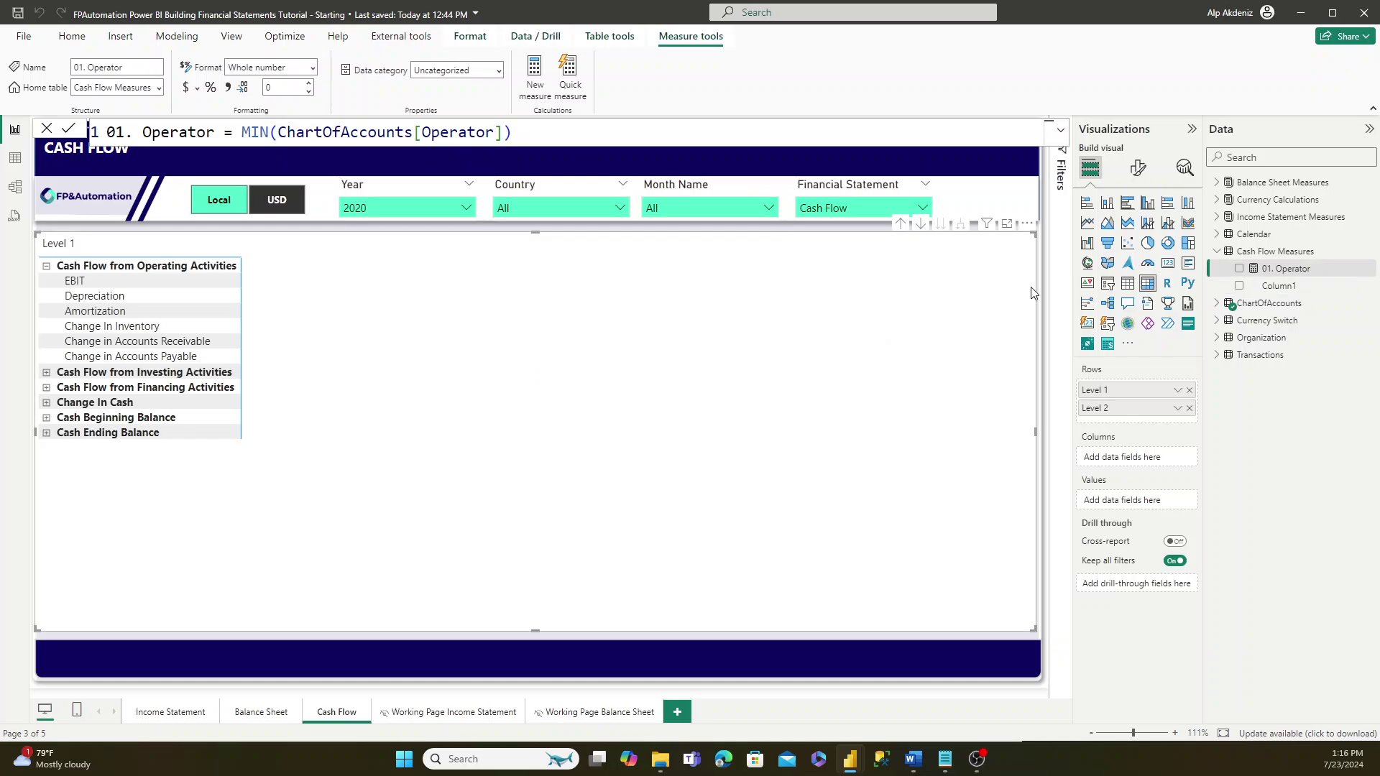
- Hide Column1 in the Cash Flow Measures table
right_click(1282, 286)
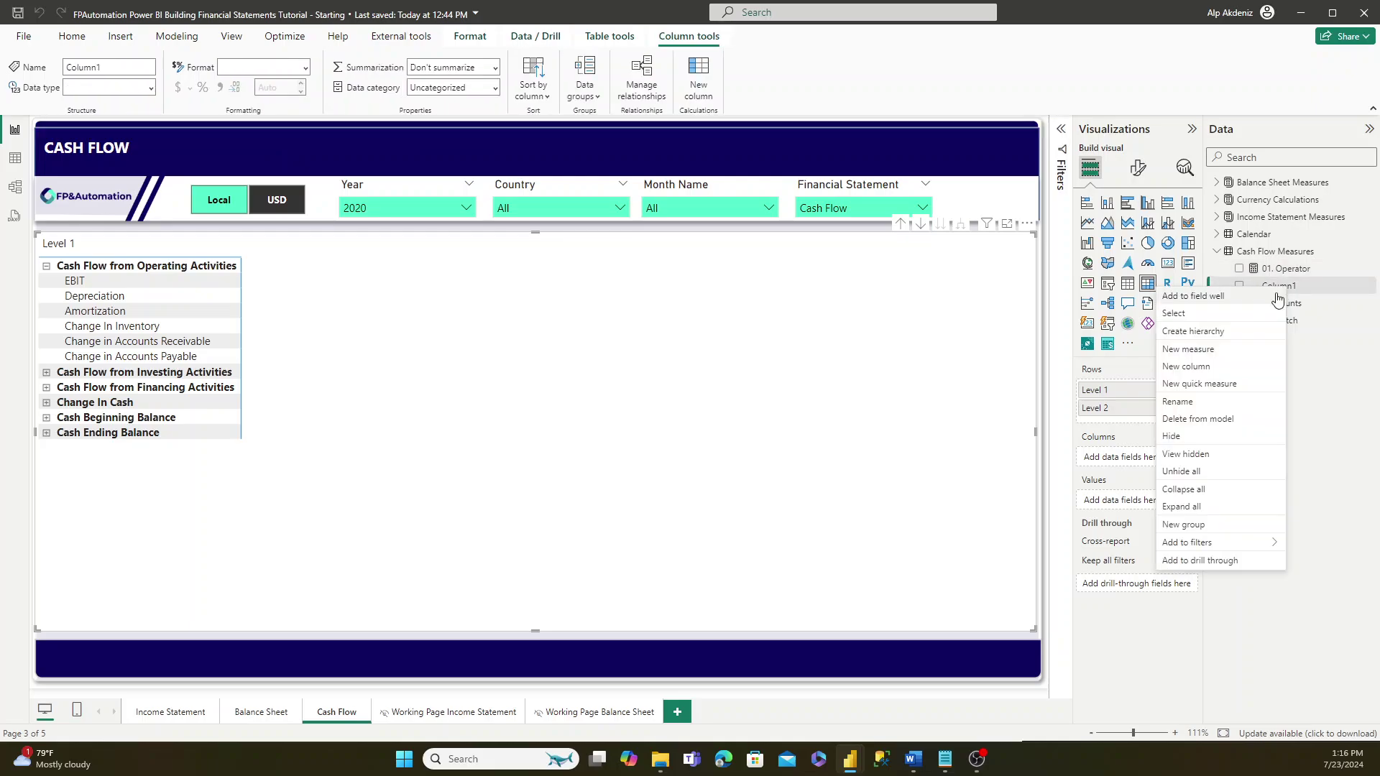
left_click(1184, 438)
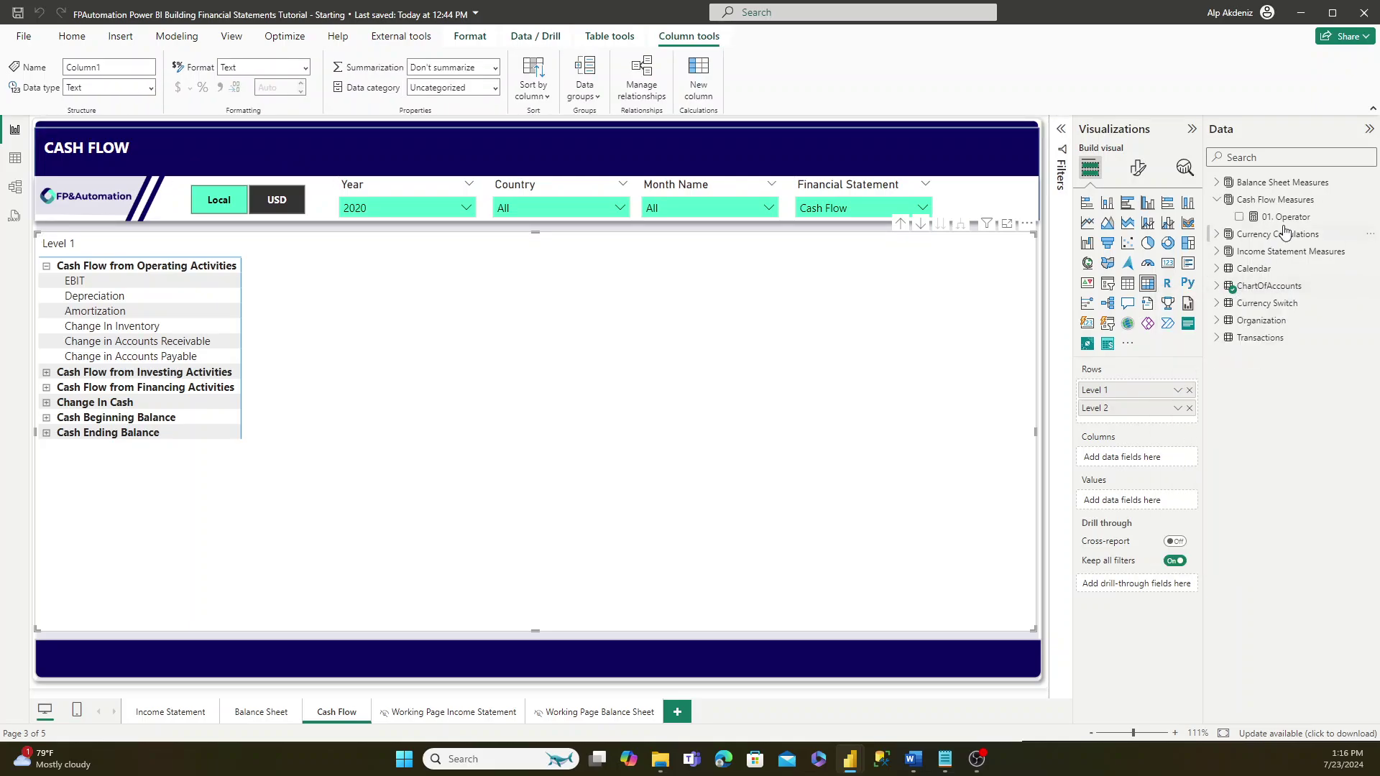
- Add 01. Operator to the matrix values and expand the Cash Flow from Investing Activities and Cash Flow from Financing Activities rows
left_click_drag(1296, 220, 559, 317)
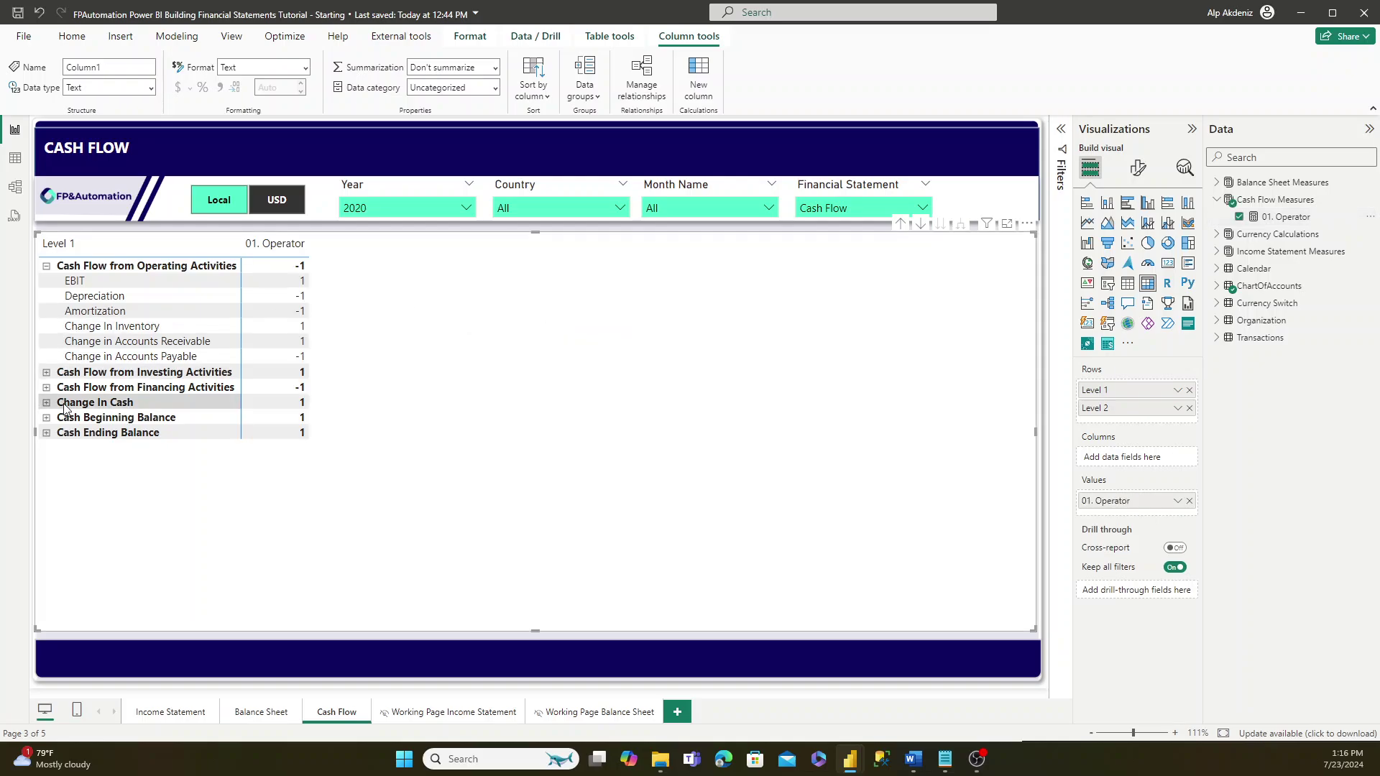
left_click(46, 372)
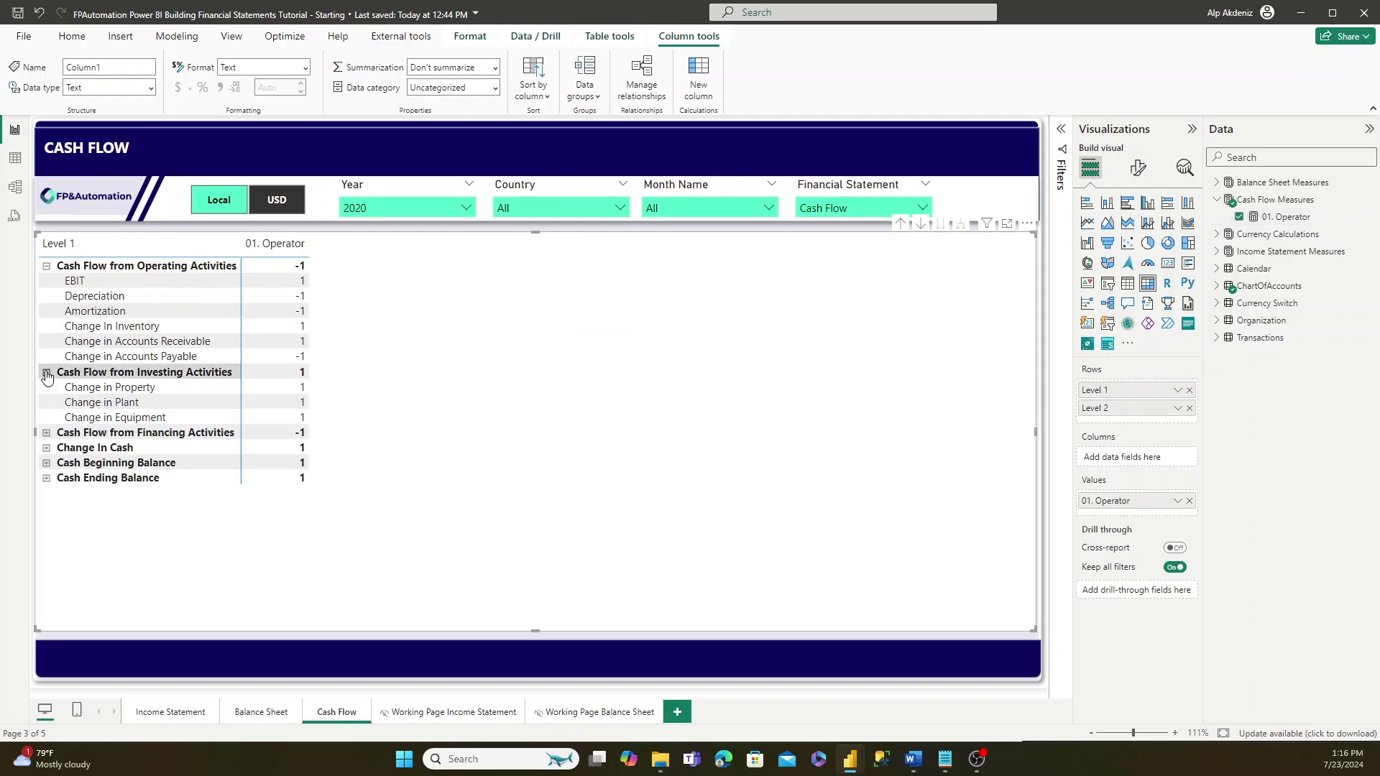
left_click(46, 432)
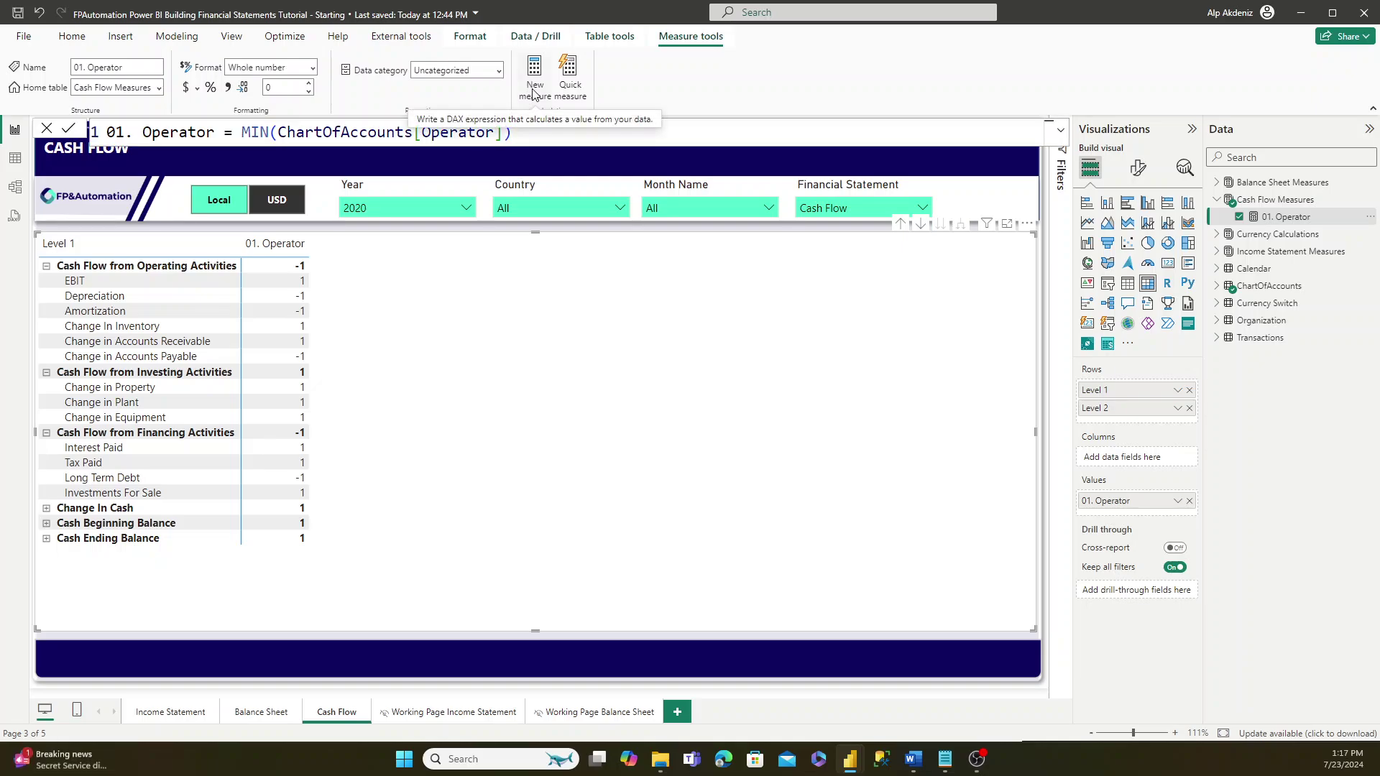
- Create the measure 02. EBIT = [Operating Profit] in Cash Flow Measures and add it to the matrix values
left_click(533, 95)
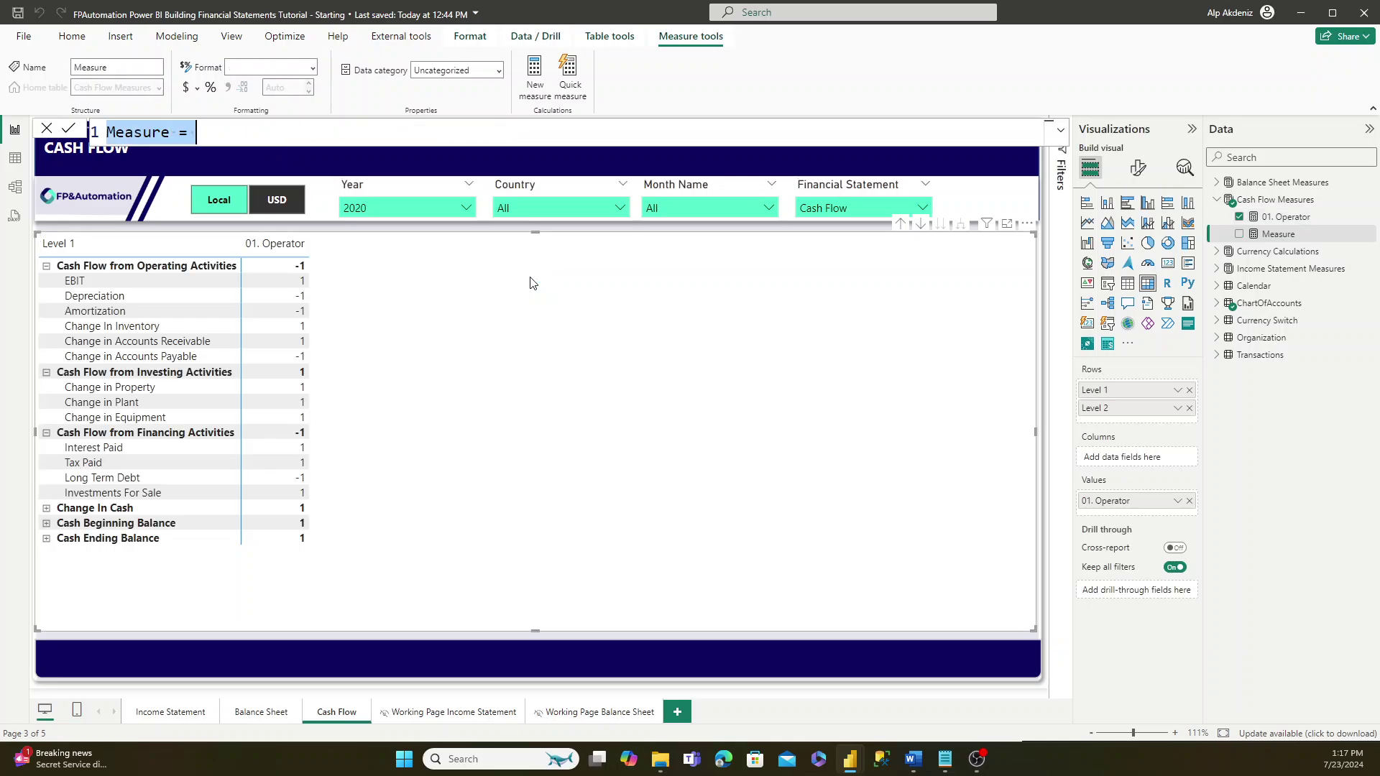
key("ctrl+a")
type("02. EBIT = [Operating Profit]")
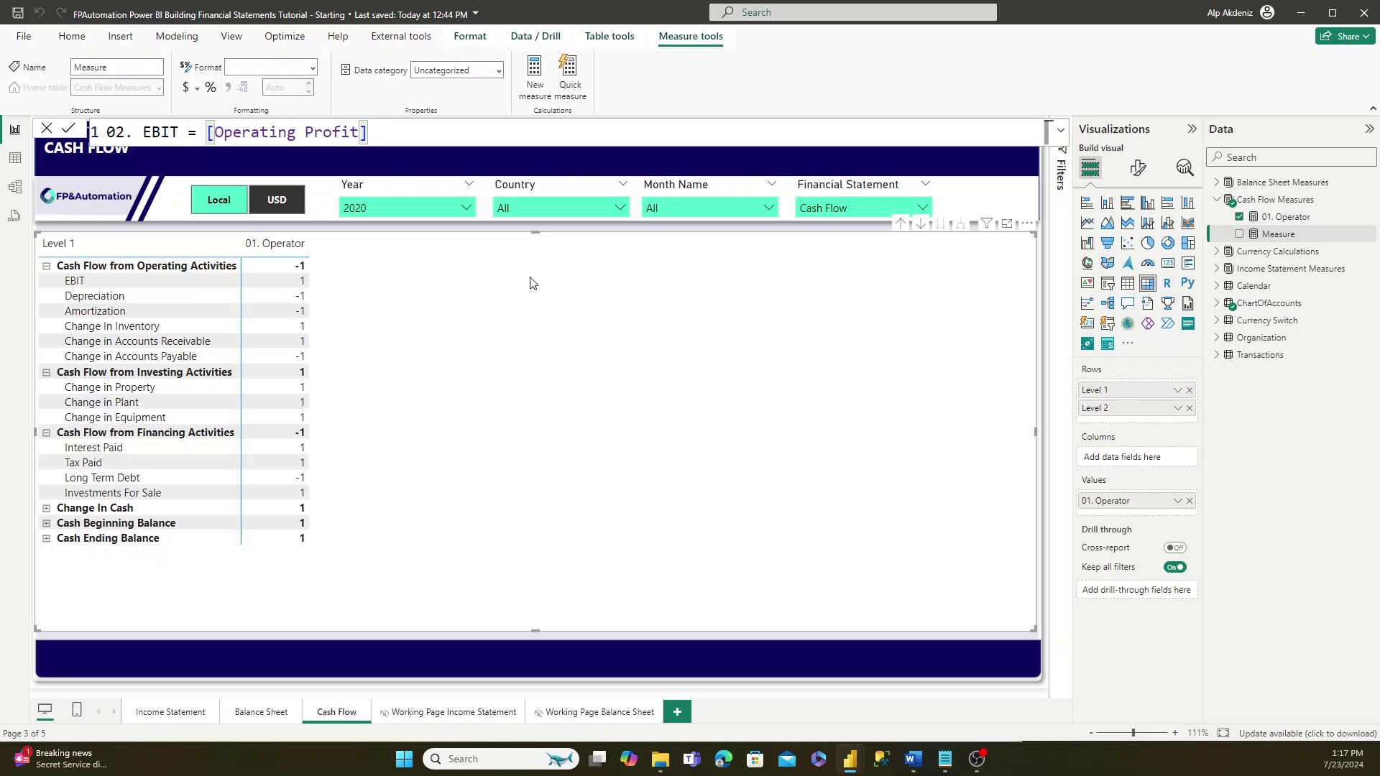
key("Return")
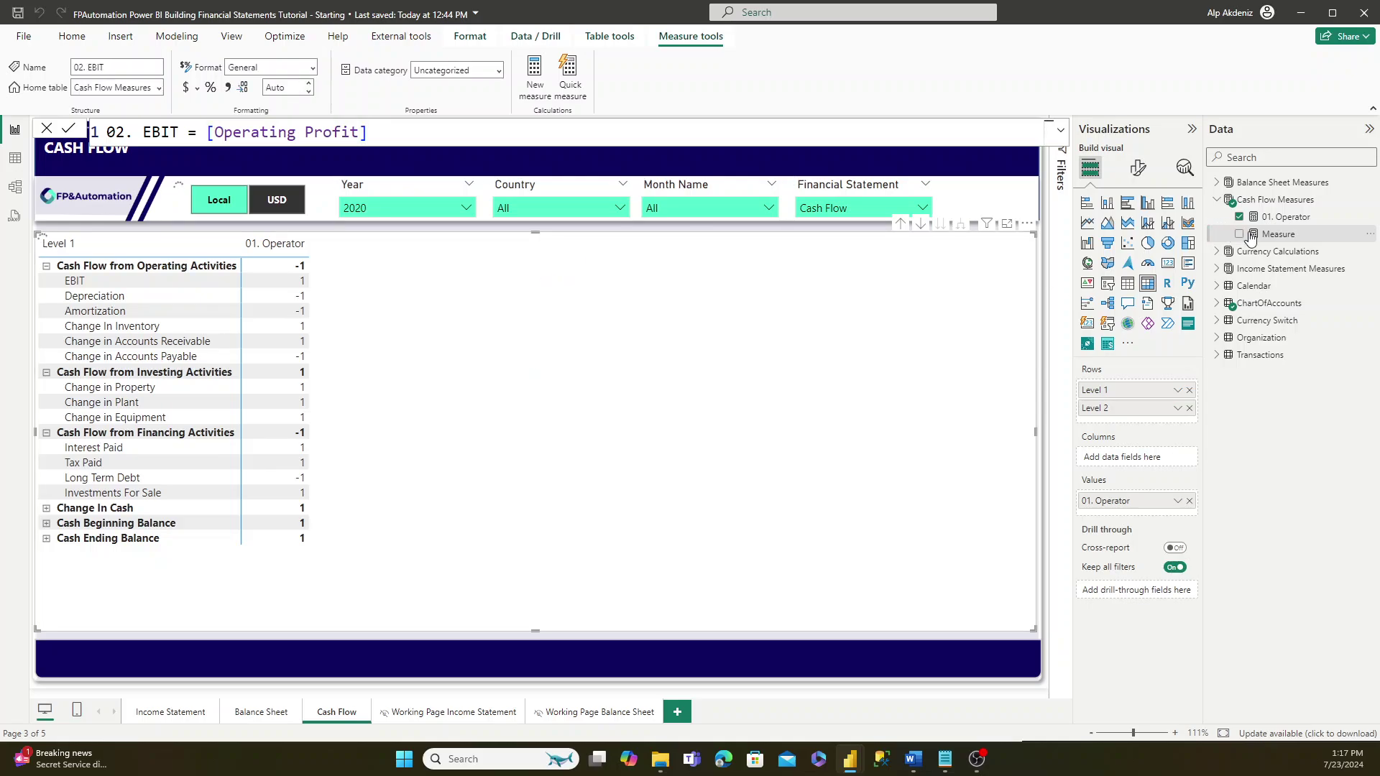
left_click_drag(1273, 239, 465, 343)
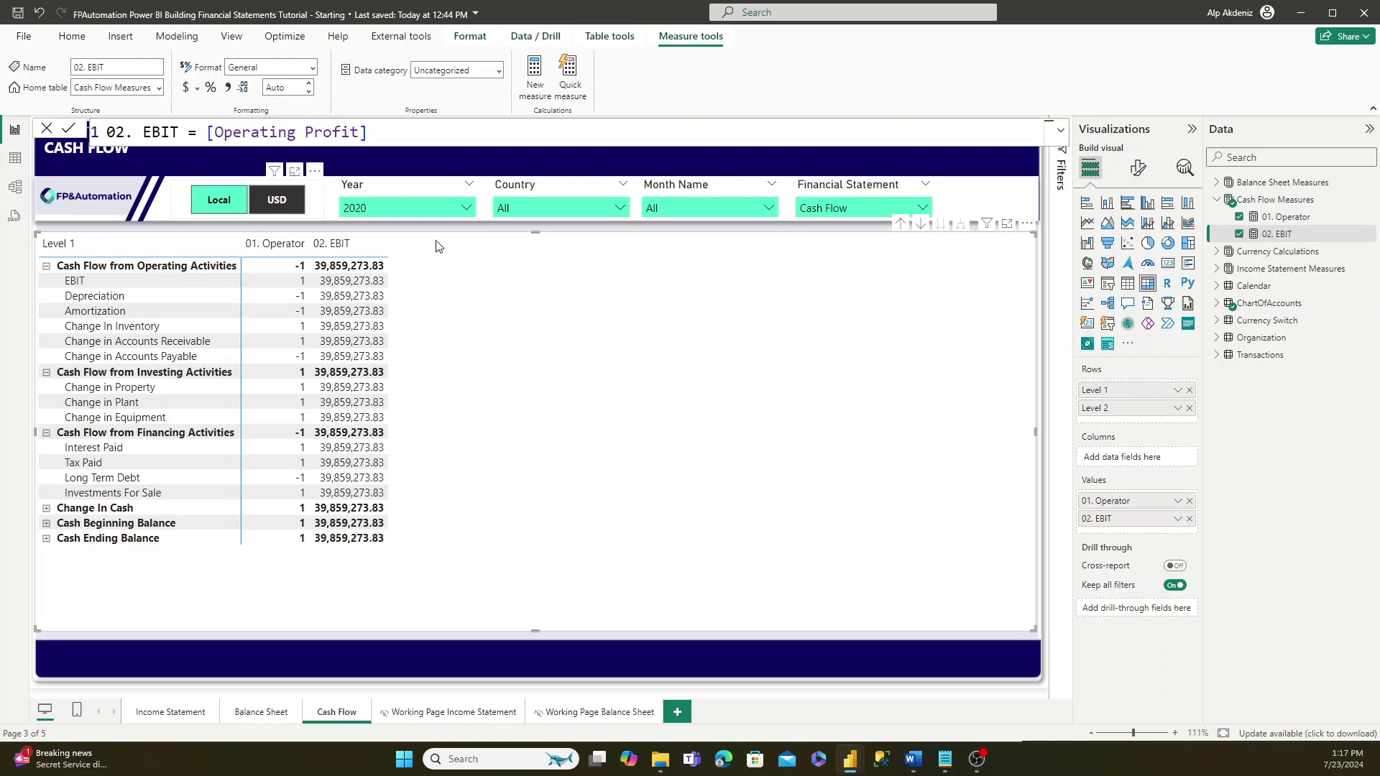
- Create the measure 03. Depreciation = [Depreciation] in Cash Flow Measures and add it to the matrix values
left_click(534, 76)
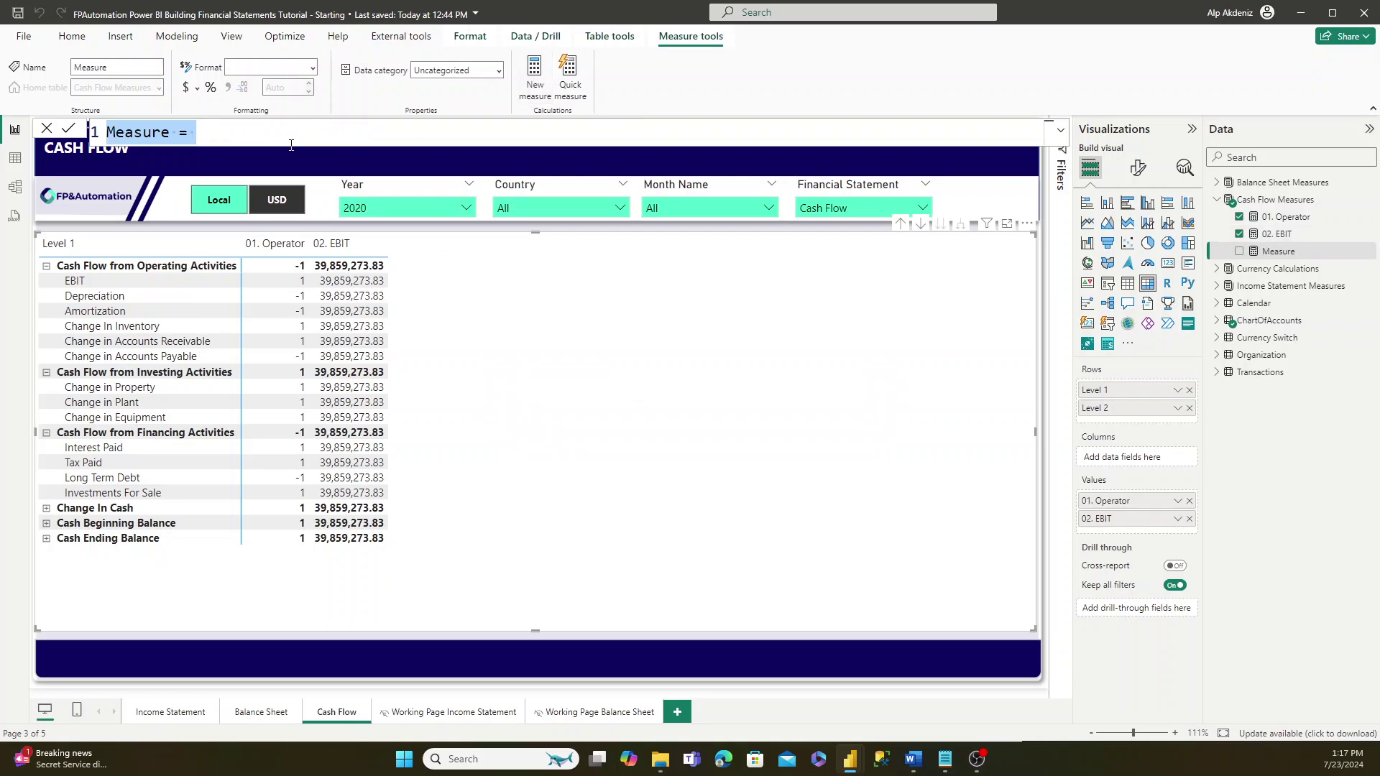
type("03. Depreciation = [Depreciation]")
key("Return")
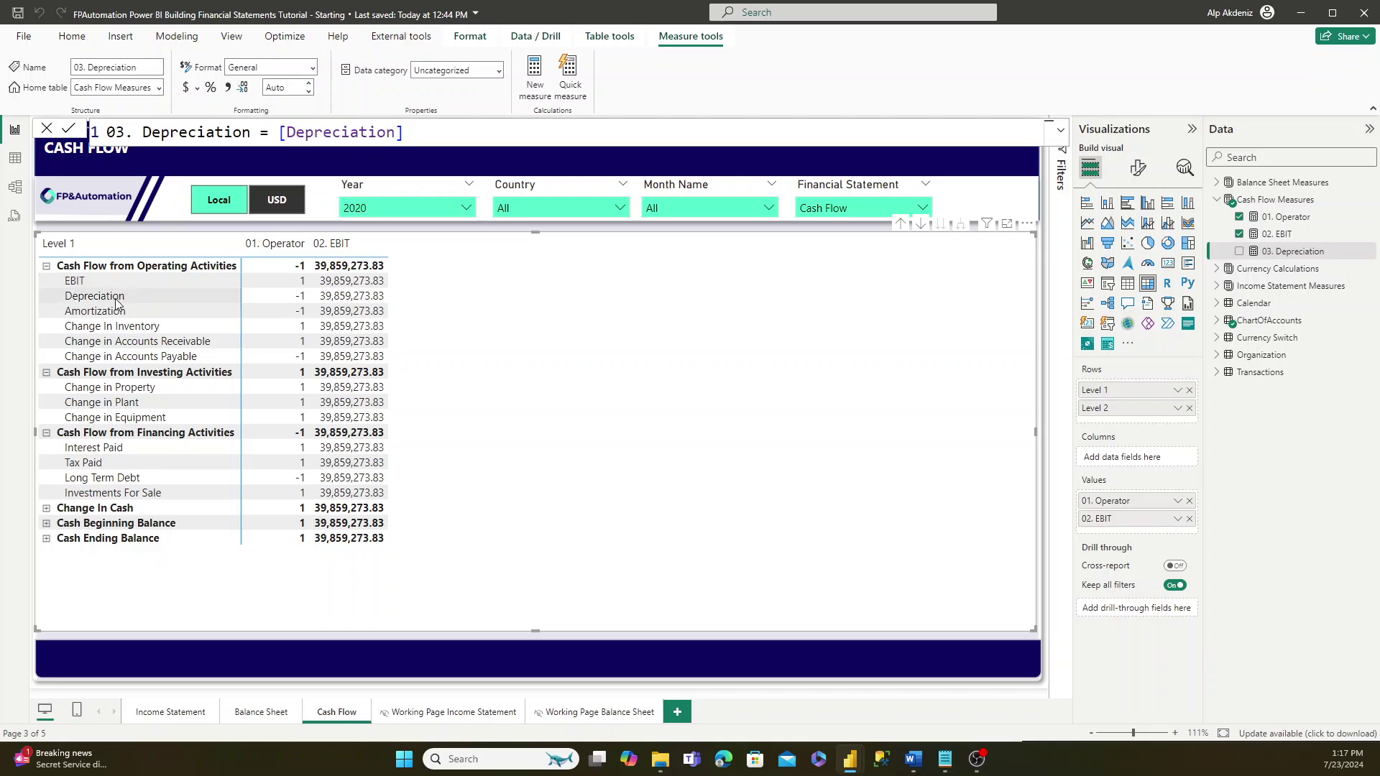
left_click_drag(1287, 252, 477, 343)
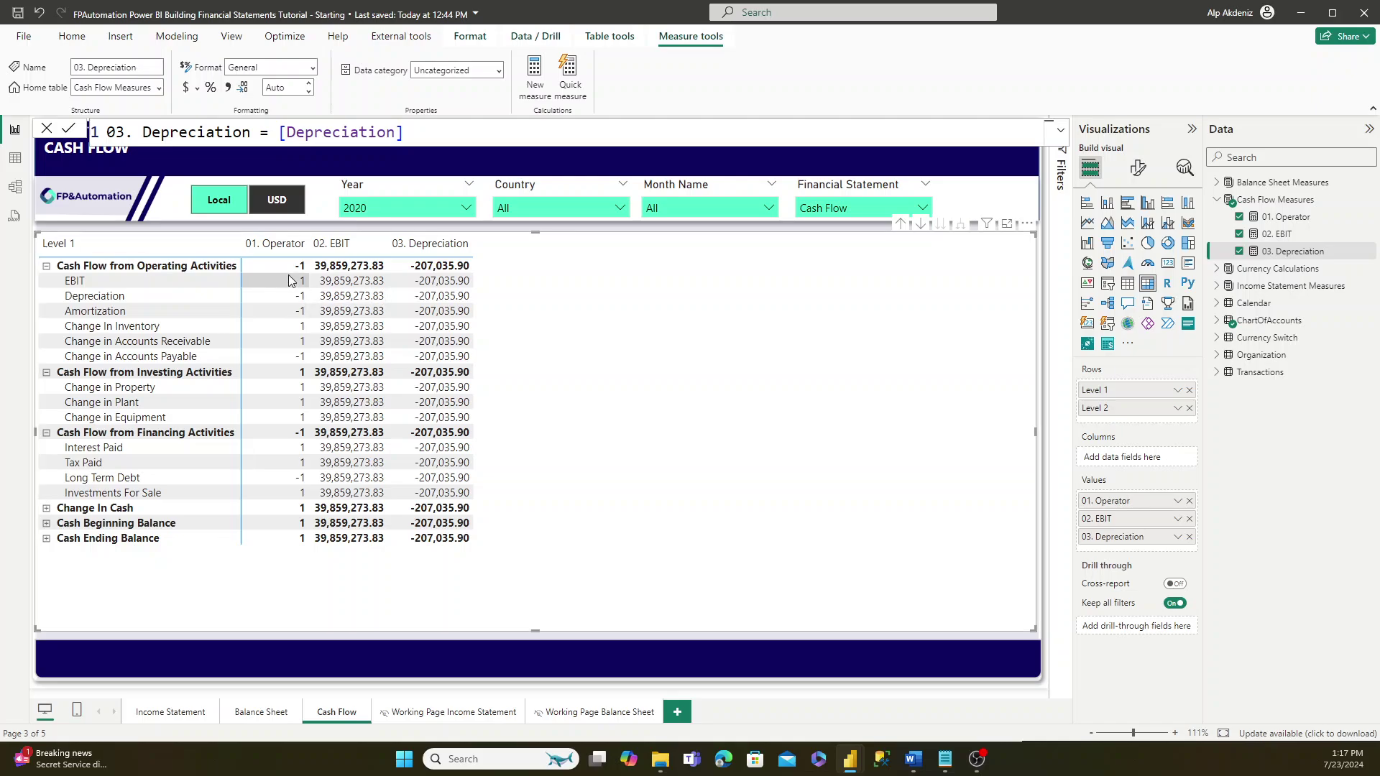
- Create the measure 04. Amortization = [Amortization] in the Cash Flow Measures table
left_click(539, 99)
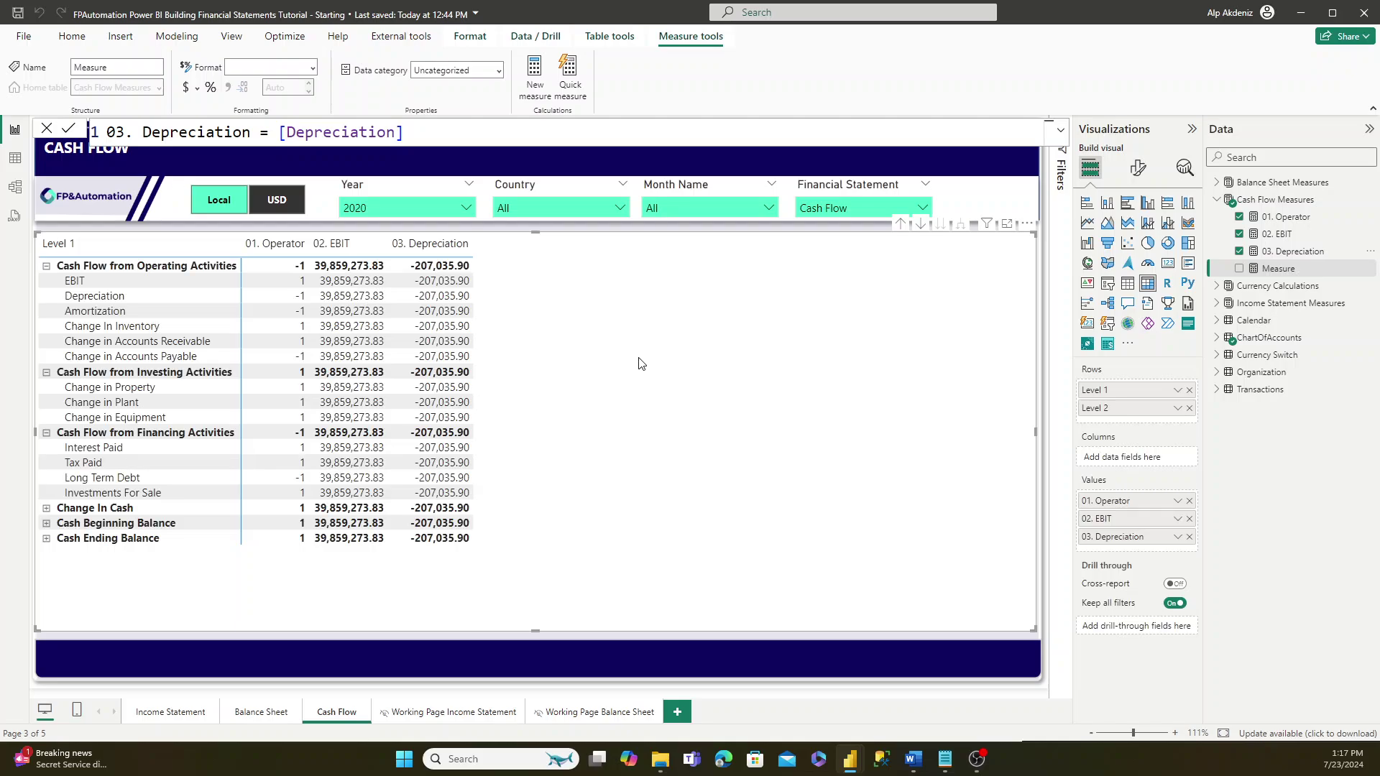
key("ctrl+a")
type("04. Amortization = [Amortization]")
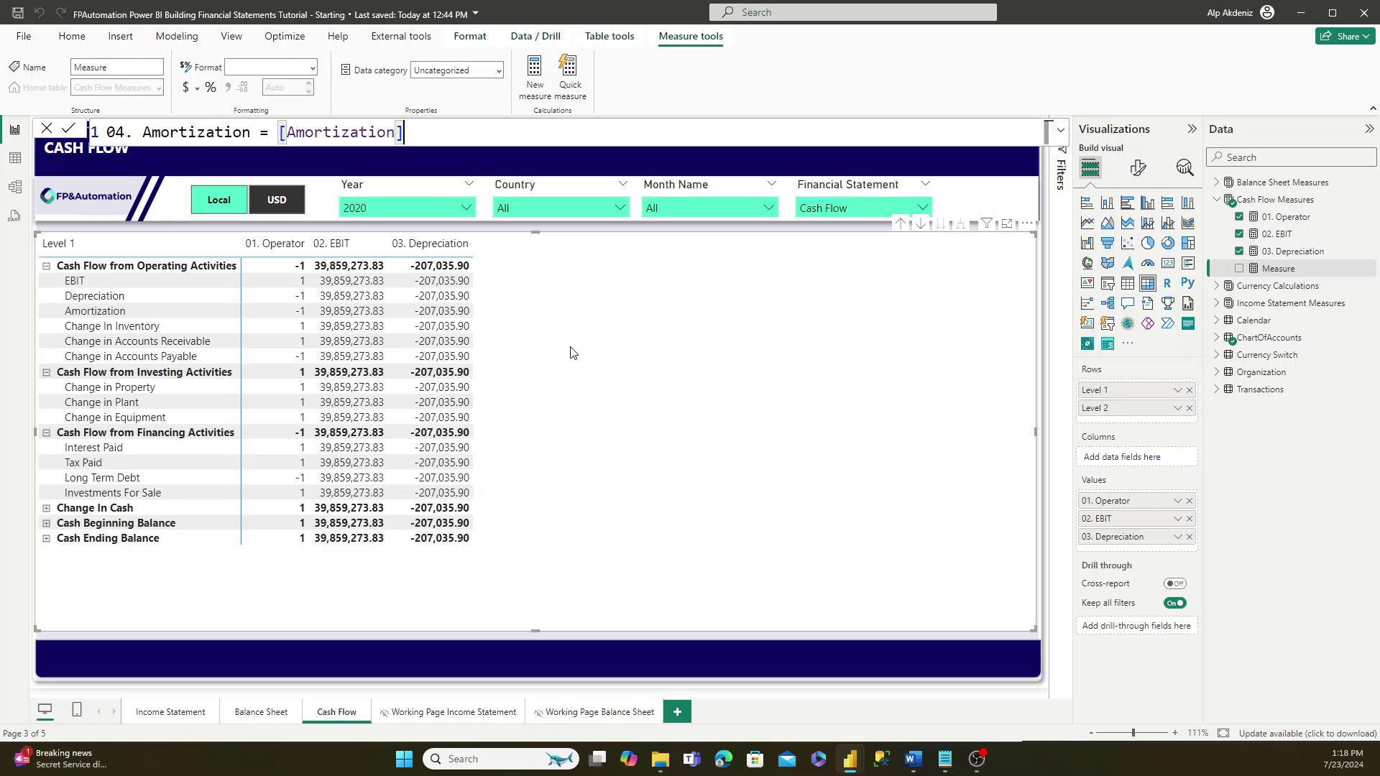
key("Return")
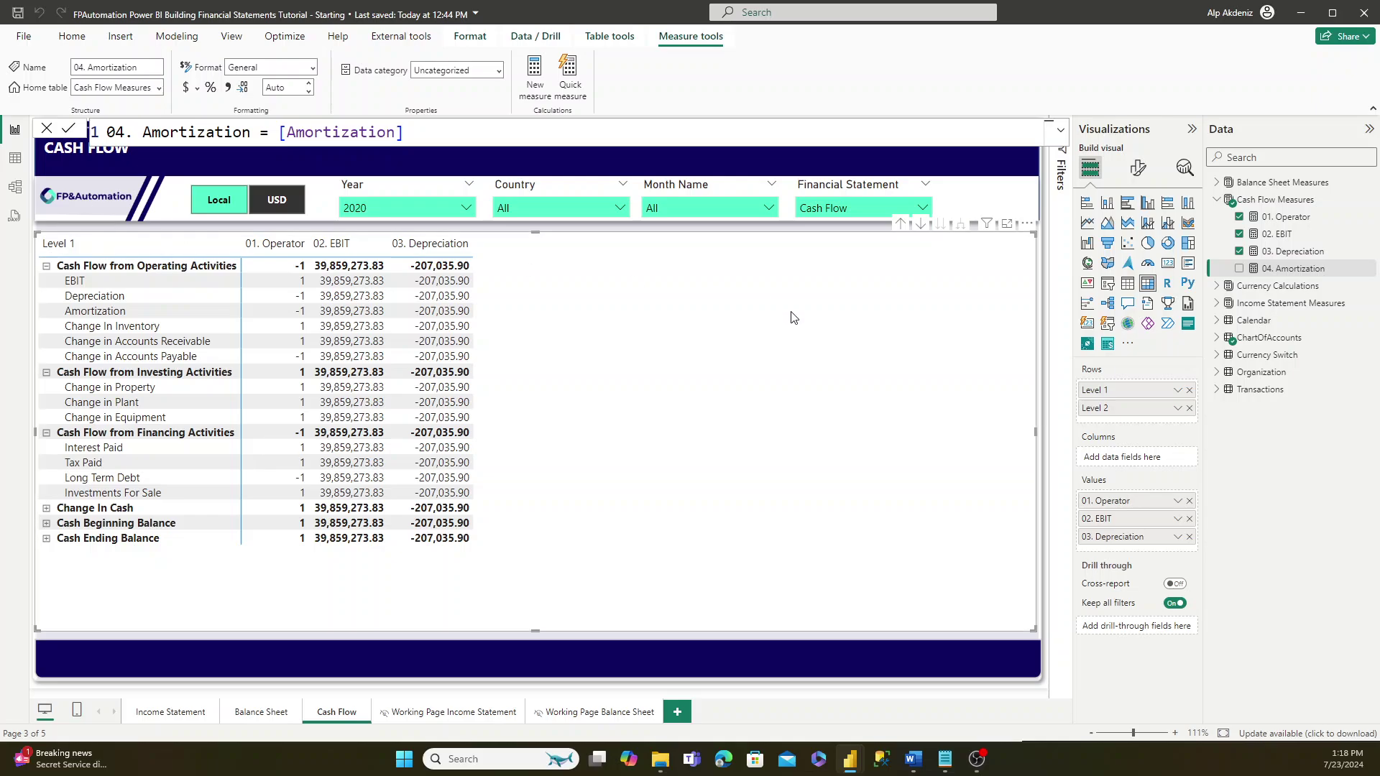
- Create 05. Inventory = CALCULATE([Actuals Running Balance], ALL(ChartOfAccounts),ChartOfAccounts[Level 2] = "Inventory") and add 04. Amortization and 05. Inventory to the matrix values
left_click(548, 97)
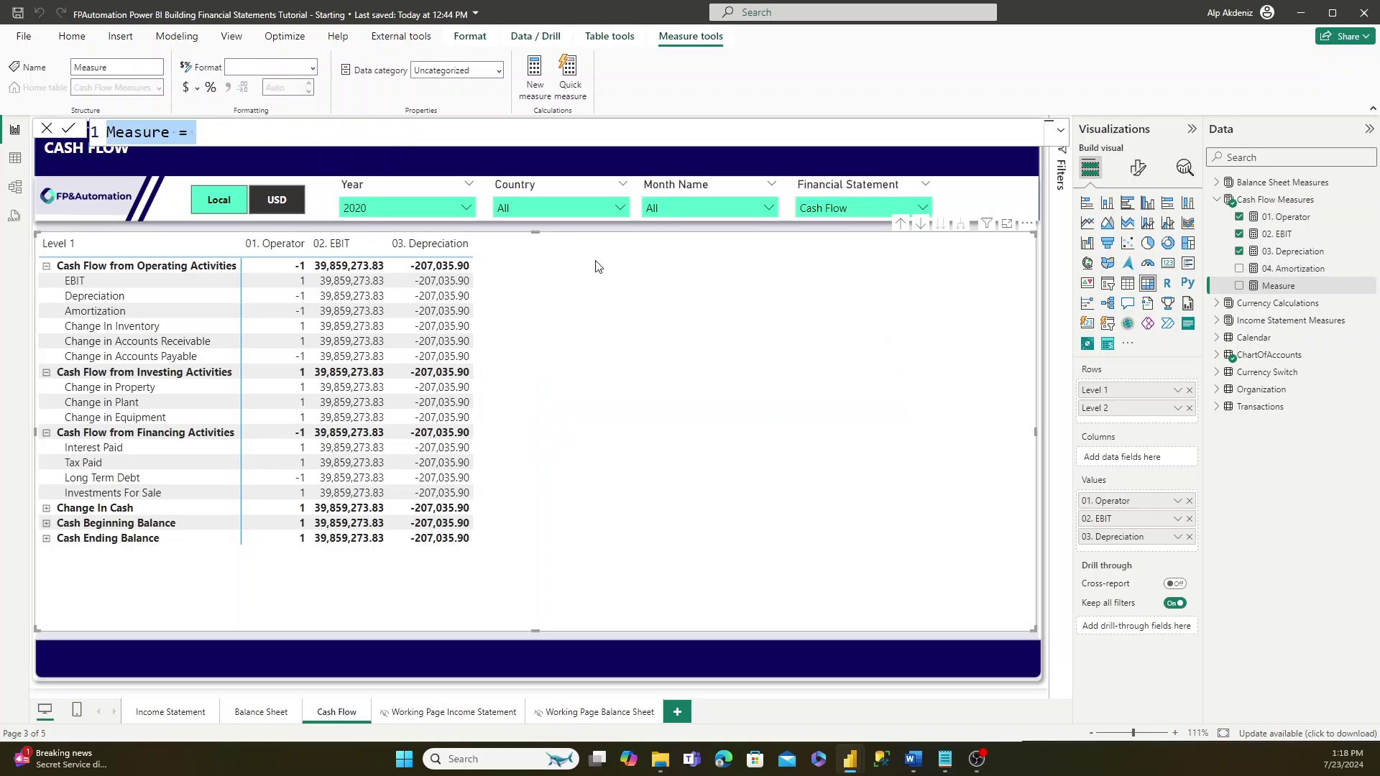
type("05. Inventory = CALCULATE([Actuals Running Balance], ALL(ChartOfAccounts),ChartOfAccounts[Level 2] = \"Inventory\")")
key("ctrl+Home")
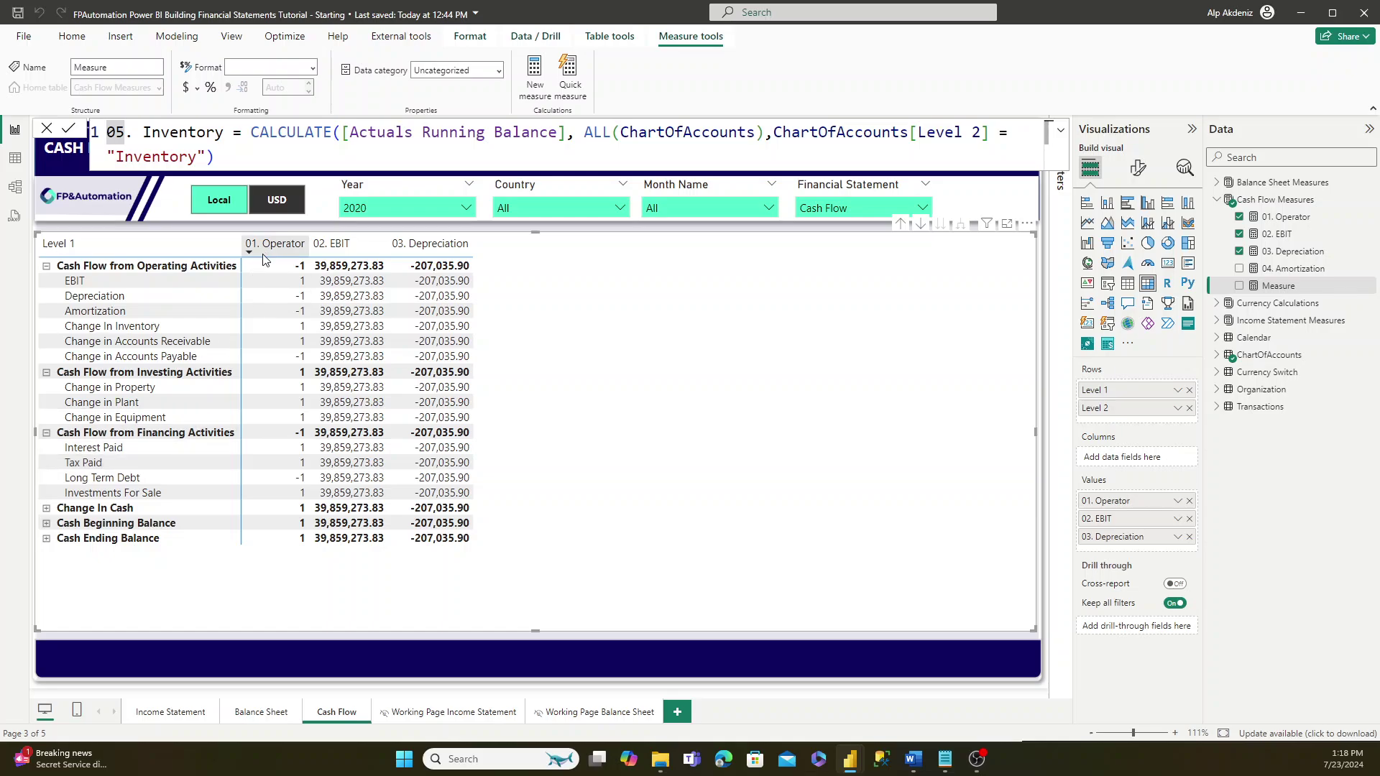
left_click(392, 136)
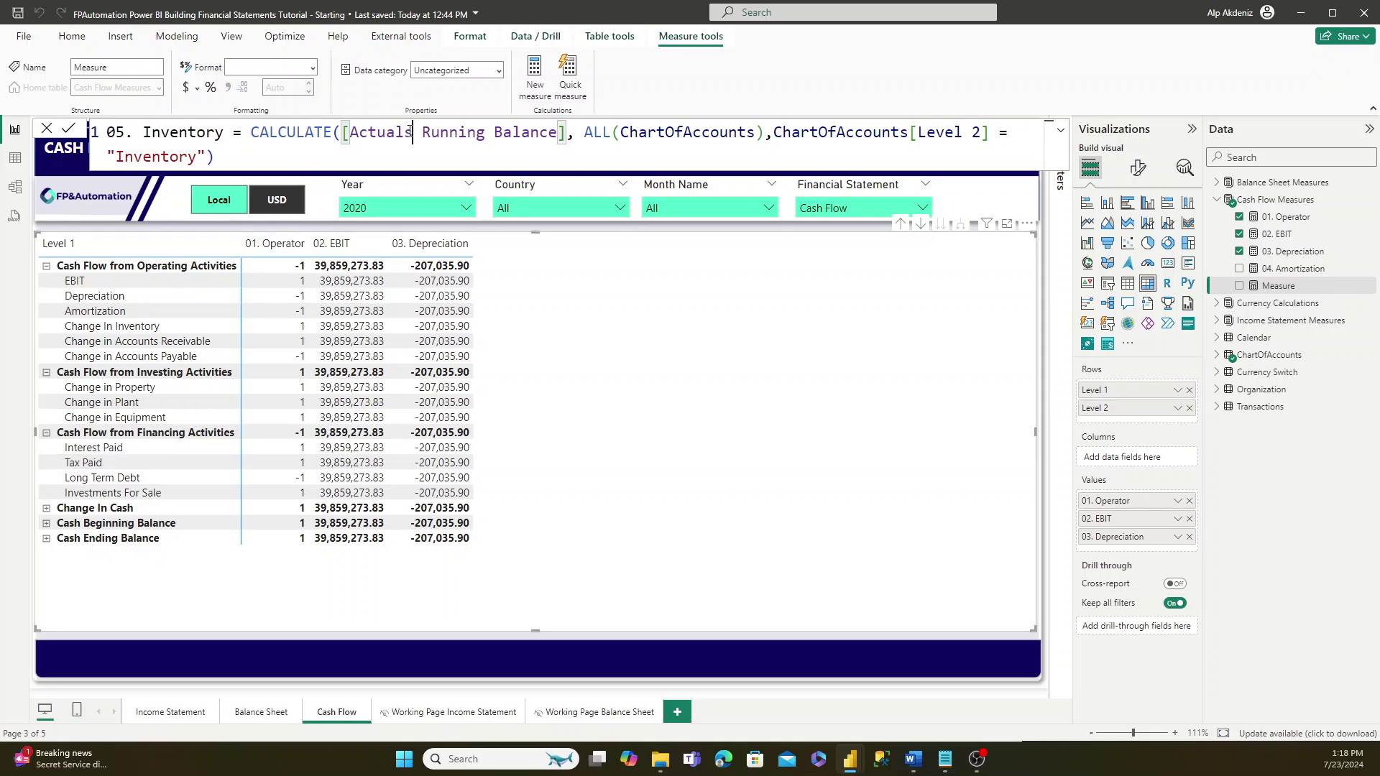
left_click(457, 139)
left_click(500, 151)
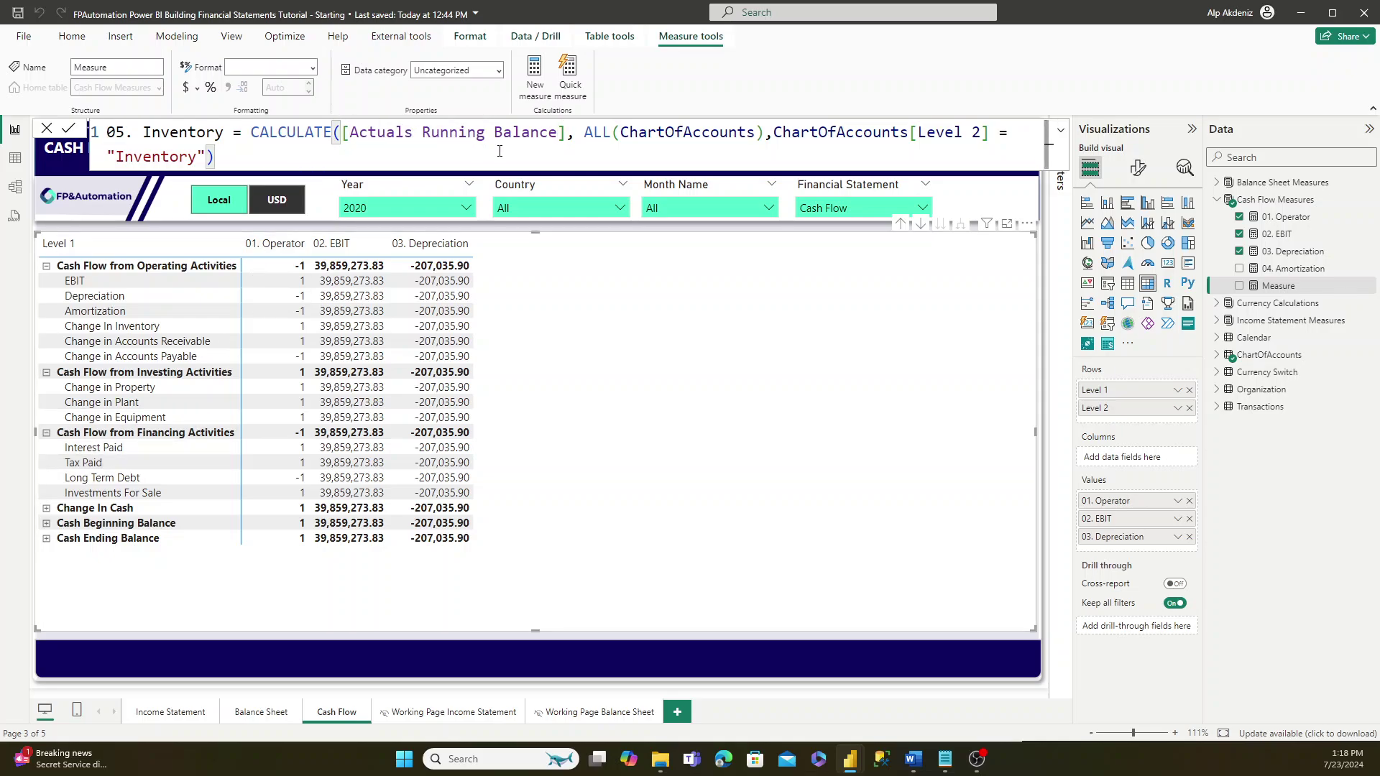
key("Return")
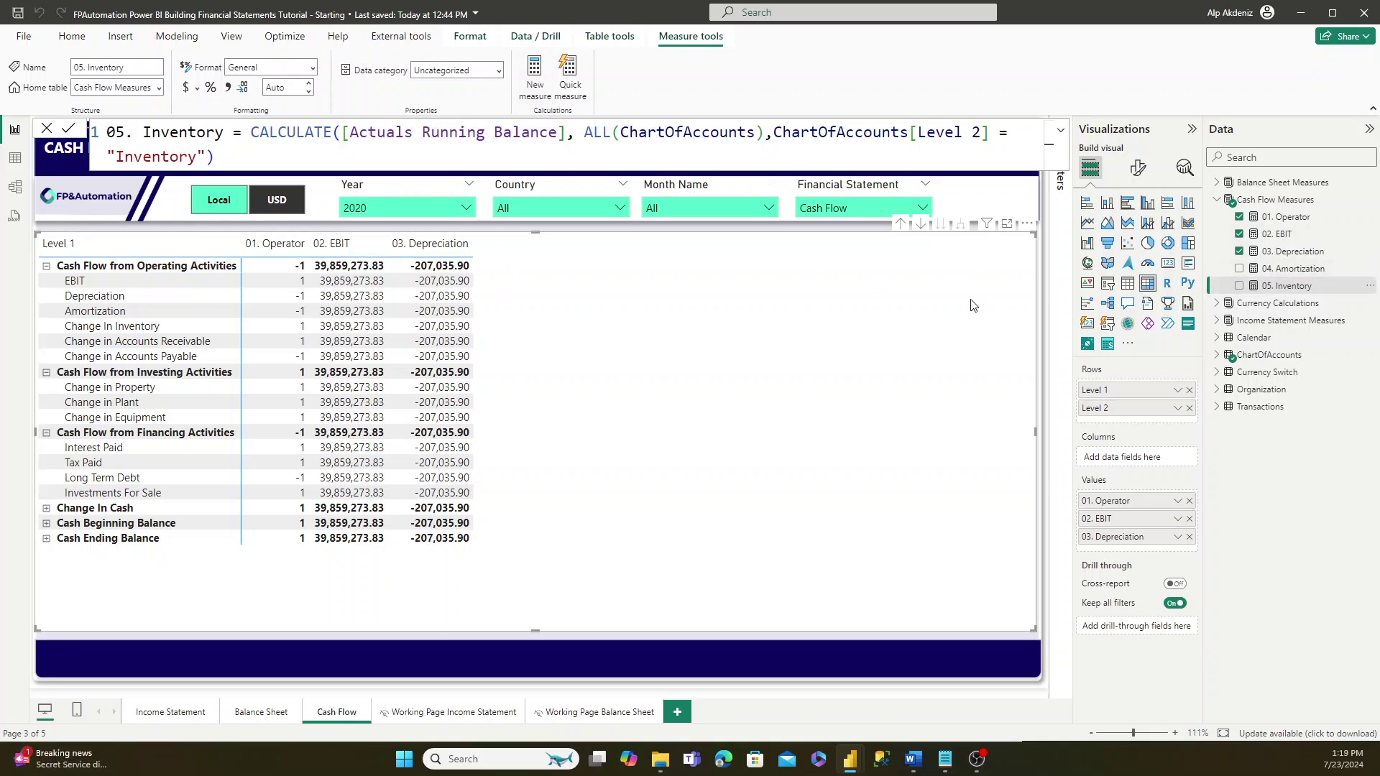
left_click(1239, 268)
left_click(1239, 286)
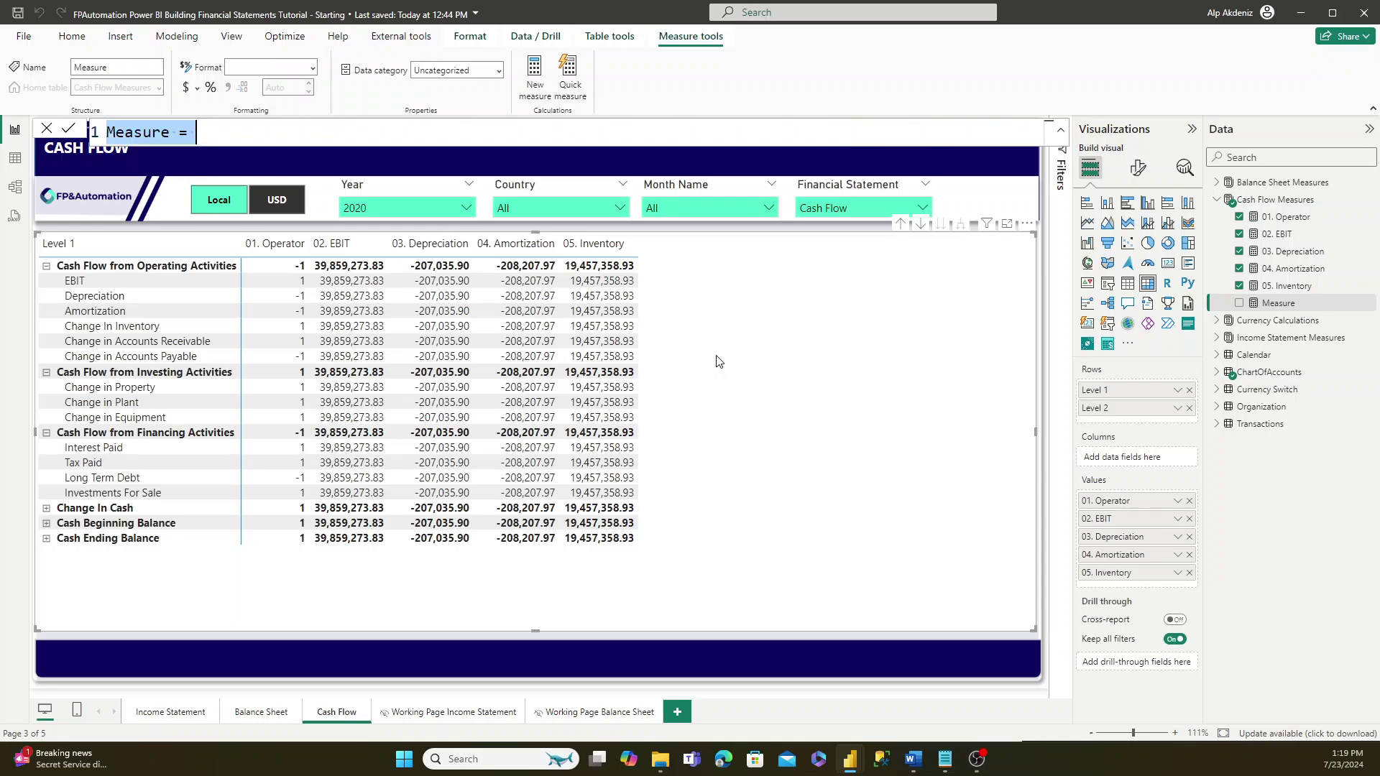
- Write a new measure 06. Change In Inventory that returns PrevMonthValue - CurrMonthValue, with both variables calculated from [05. Inventory] by Calendar month and year
type("06. Change In Inventory = VAR PrevMonth = IF(MIN('Calendar'[Month]) = 1, 12, MIN('Calendar'[Month])-1) VAR CurrMonth = MAX('Calendar'[Month]) VAR PrevMonthYear = IF(MIN('Calendar'[Month]) = 1, MIN('Calendar'[Year])-1, MIN('Calendar'[Year])) VAR CurrMonthYear = MAX('Calendar'[Year]) VAR PrevMonthValue =     CALCULATE([05. Inventory],         ALL('Calendar'),         ALL(ChartOfAccounts),         'Calendar'[Month] = PrevMonth, 'Calendar'[Year] = PrevMonthYear     ) VAR CurrMonthValue =     CALCULATE([05. Inventory],         ALL('Calendar'),         ALL(ChartOfAccounts),         'Calendar'[Month] = CurrMonth, 'Calendar'[Year] = CurrMonthYear     ) RETURN (PrevMonthValue - CurrMonthValue)")
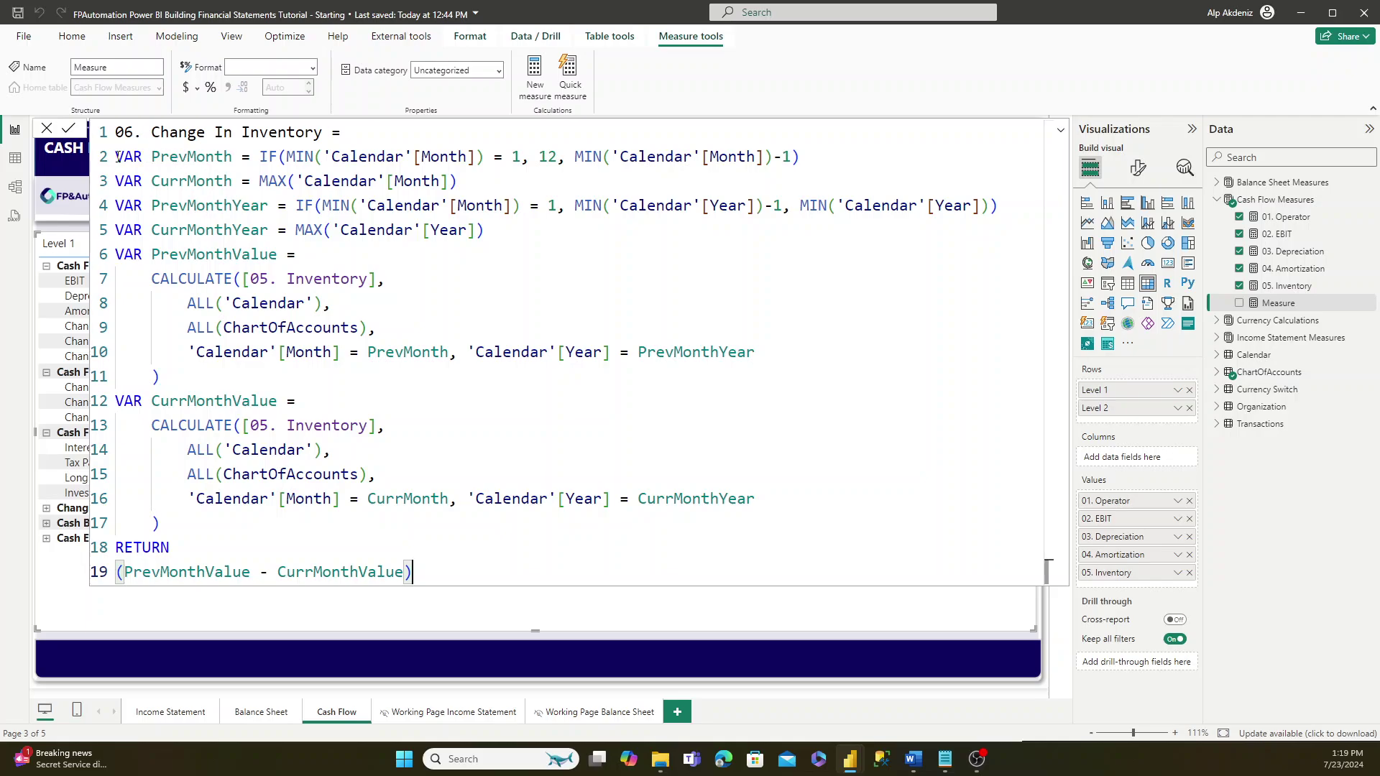
- Review the month, year and value variables declared in the 06. Change In Inventory formula
left_click_drag(117, 157, 290, 370)
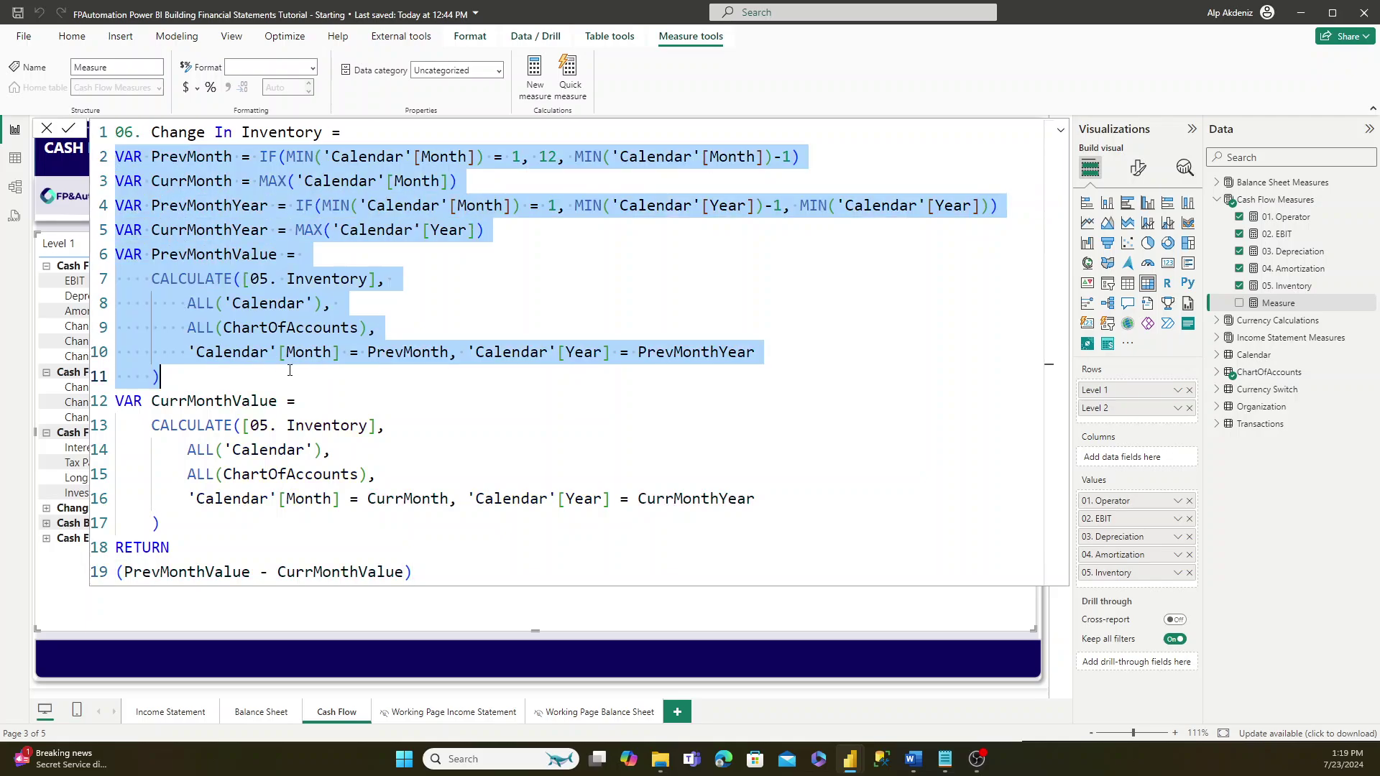
left_click(160, 181)
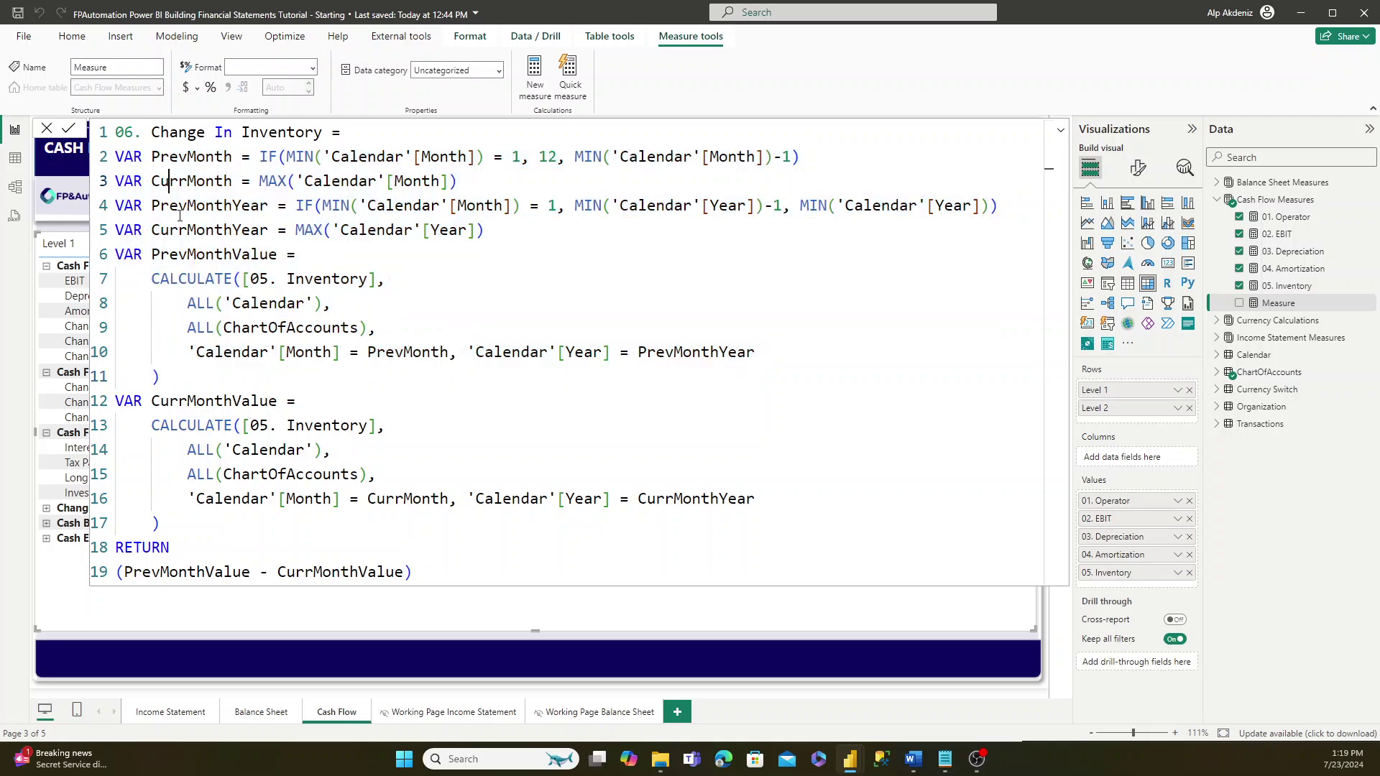
left_click(180, 207)
left_click(188, 230)
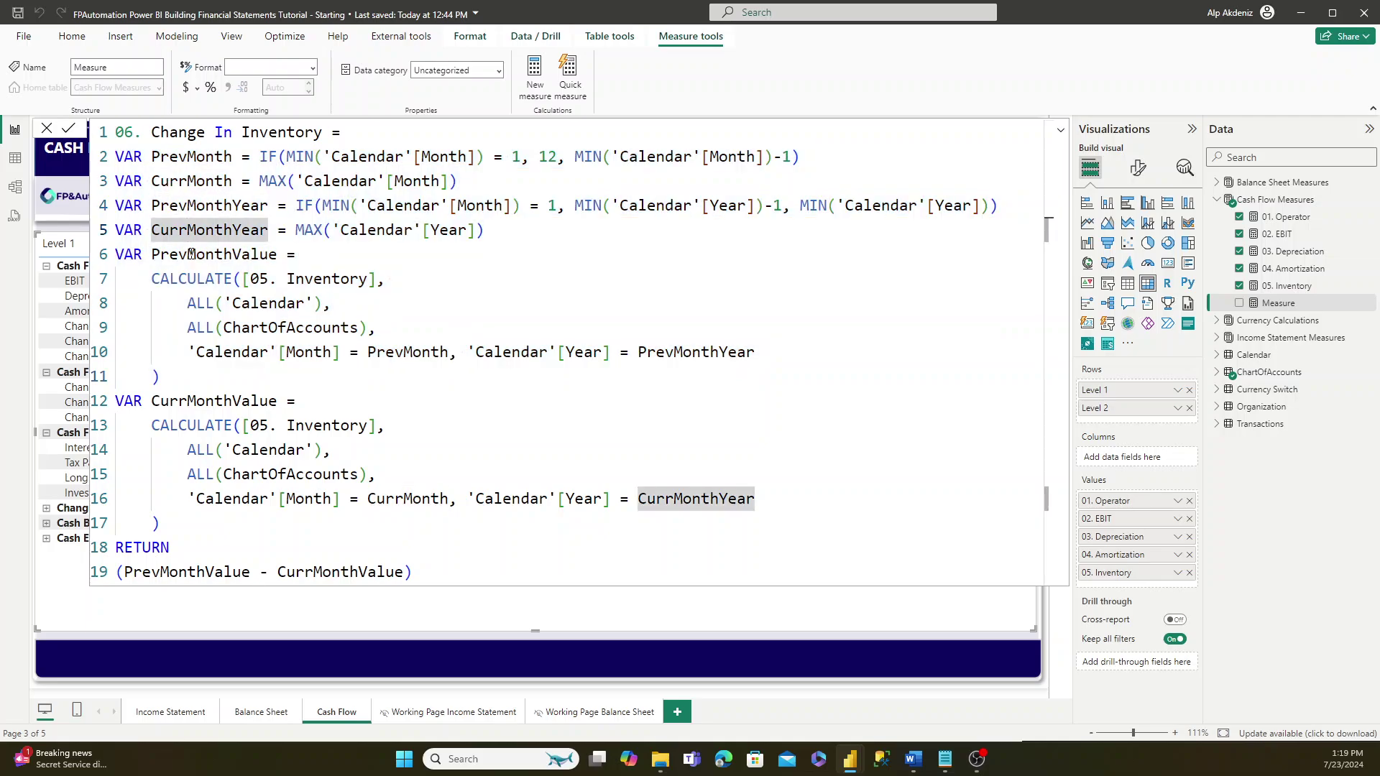
left_click(188, 255)
left_click(223, 401)
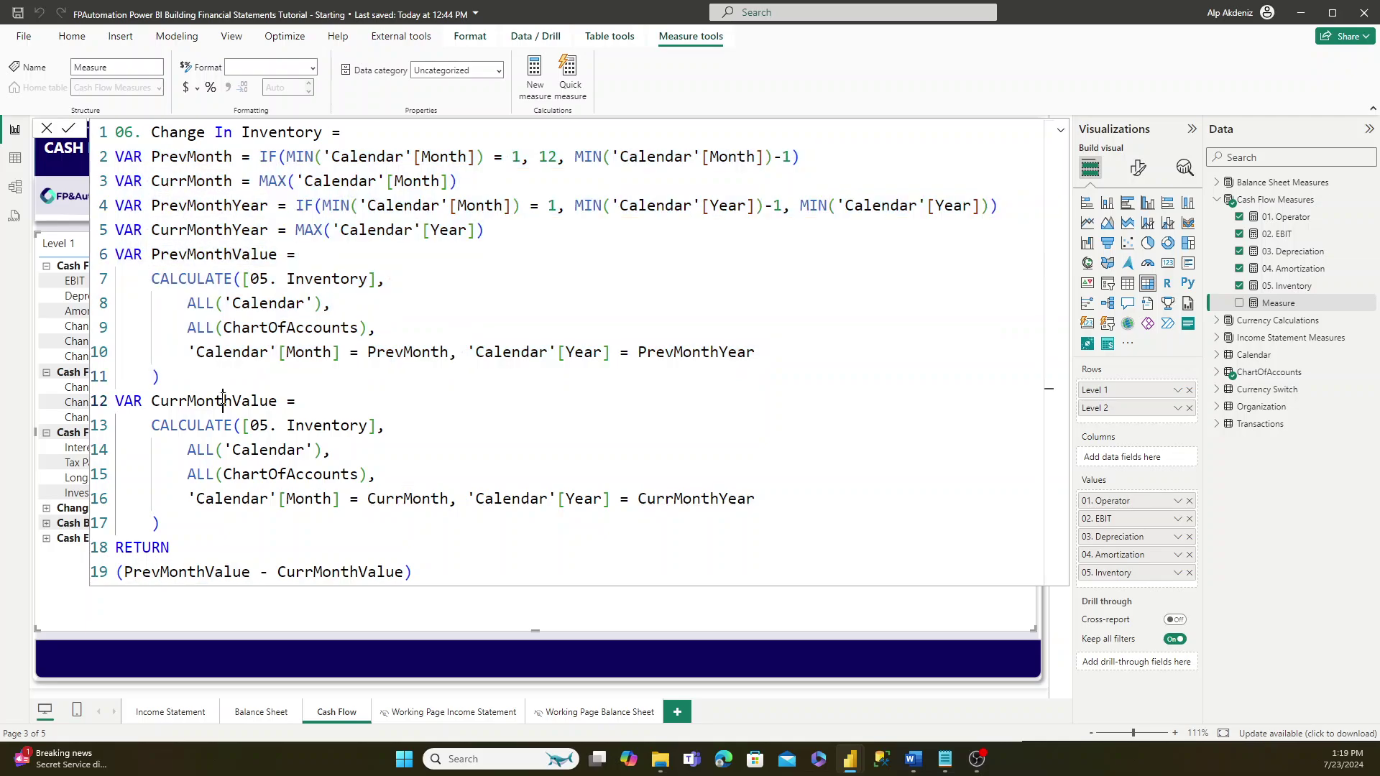
left_click(259, 181)
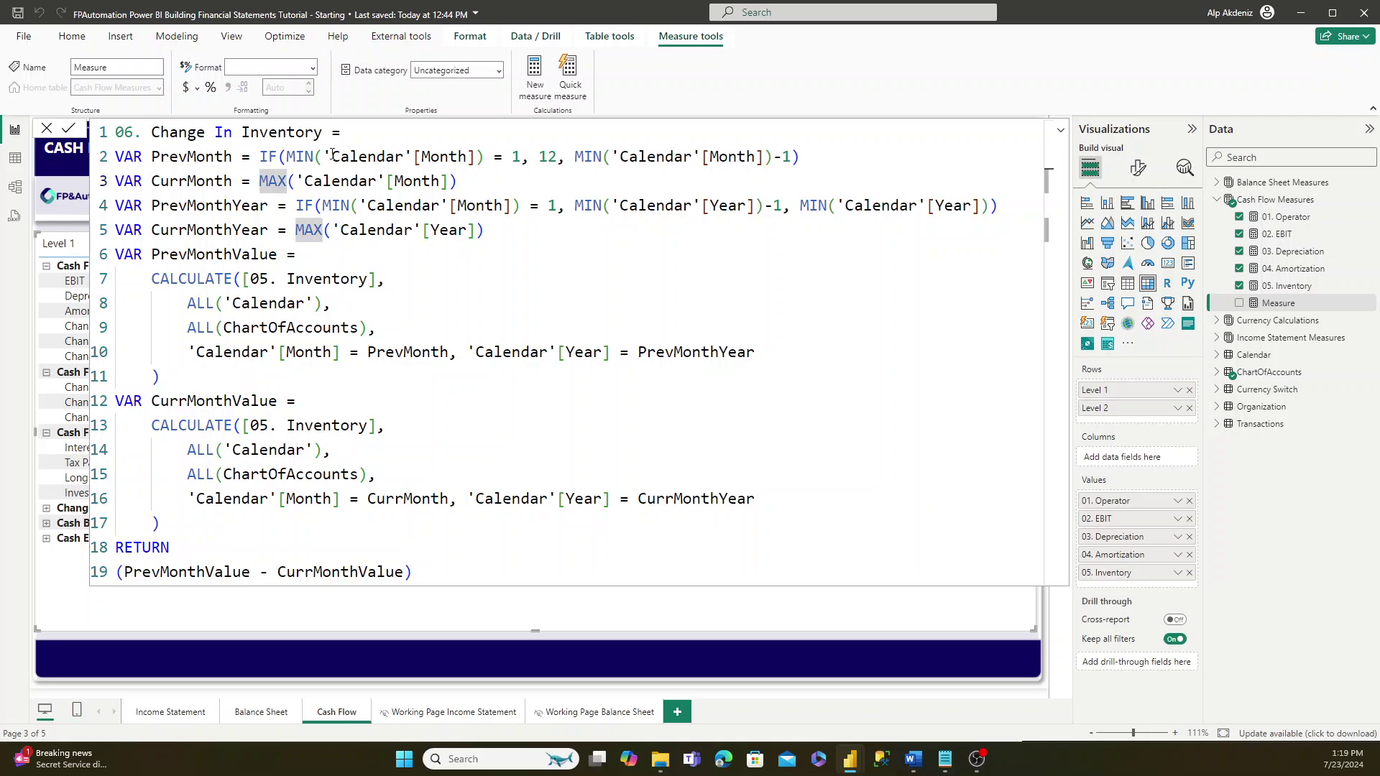
- Examine the PrevMonth, CurrMonth, PrevMonthYear and CurrMonthYear expressions in the 06. Change In Inventory formula
left_click_drag(260, 156, 801, 157)
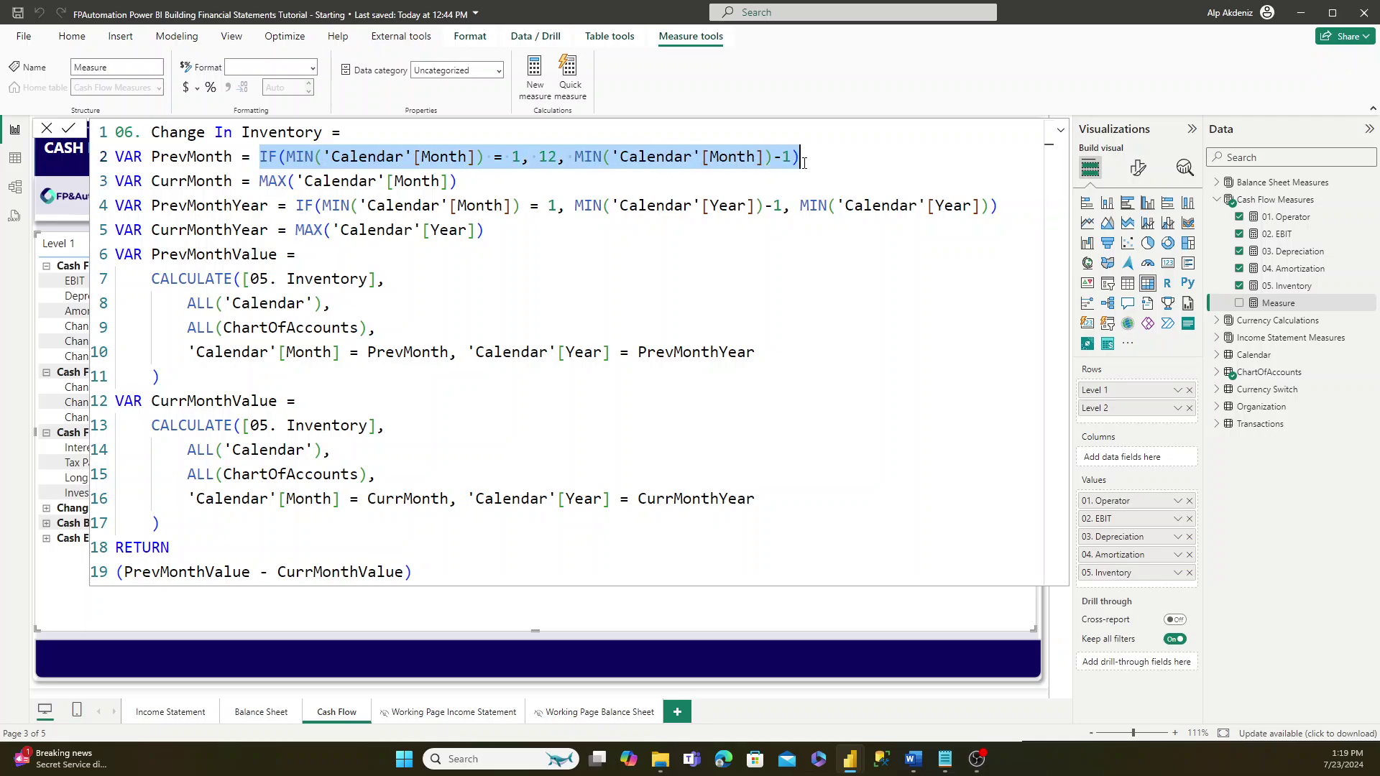
left_click(1061, 133)
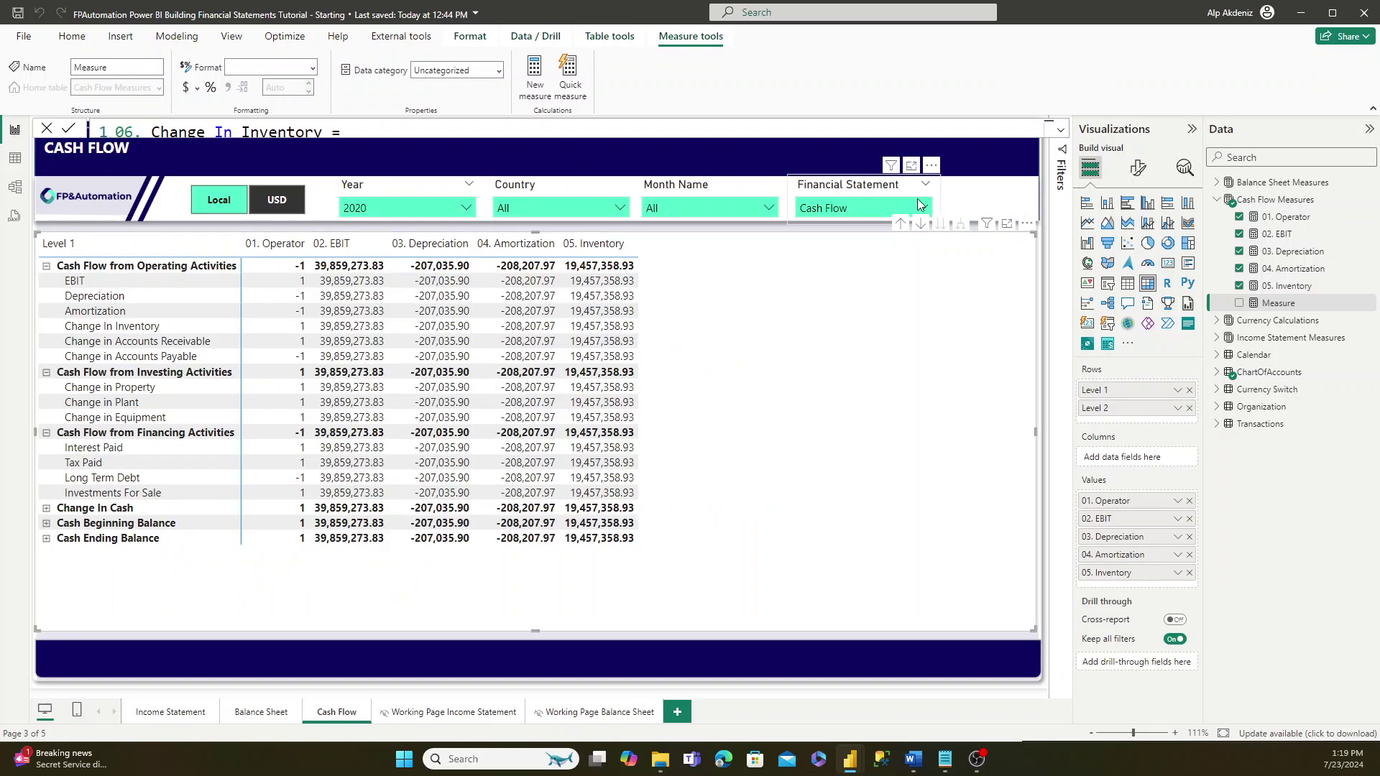
left_click(1061, 133)
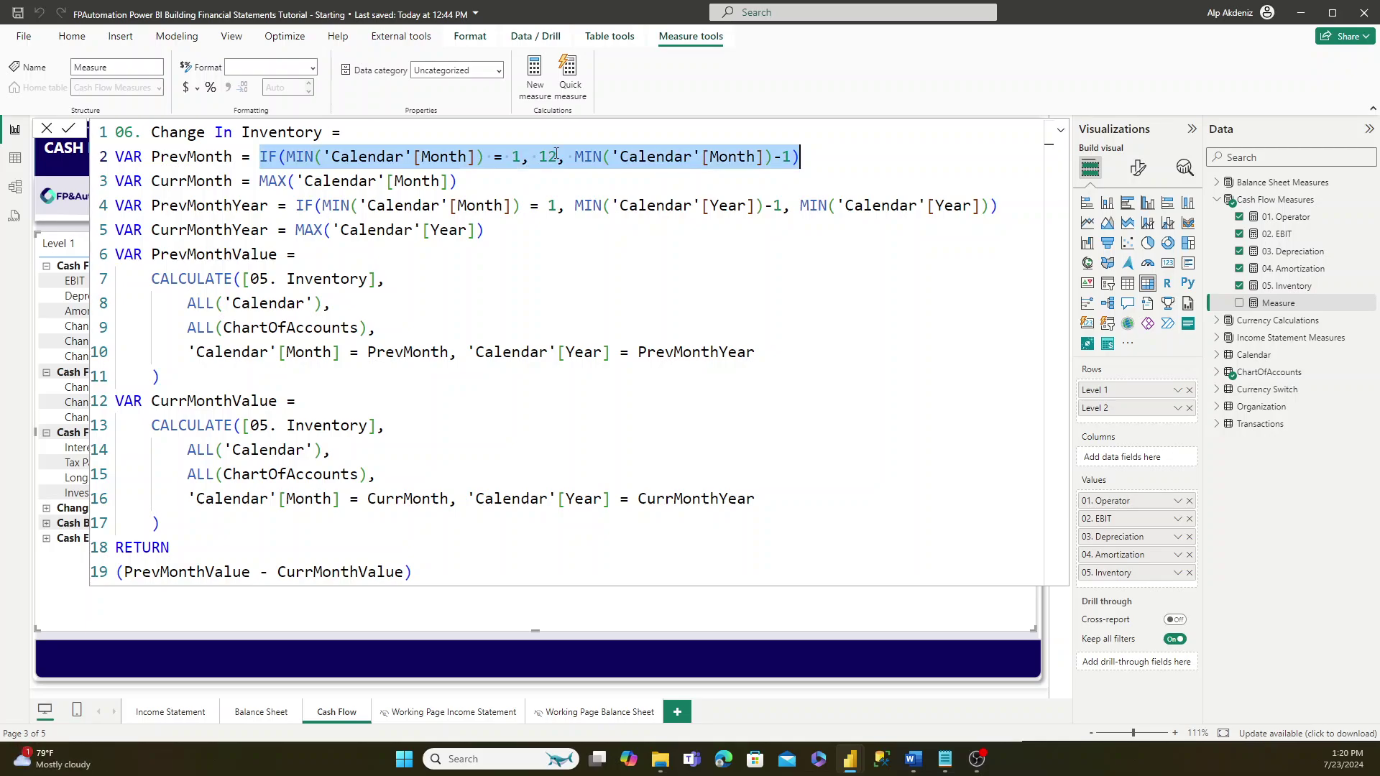
double_click(550, 155)
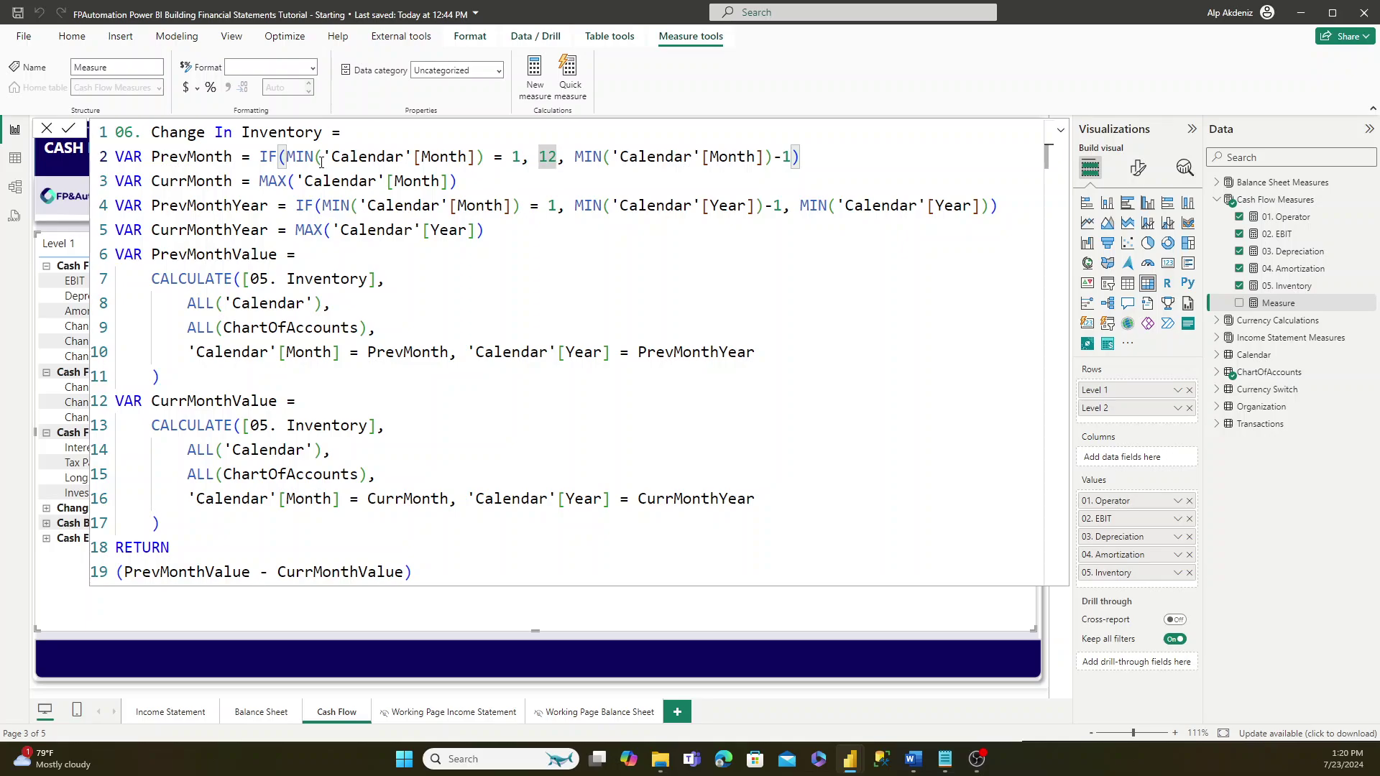
left_click_drag(259, 181, 463, 184)
left_click(429, 182)
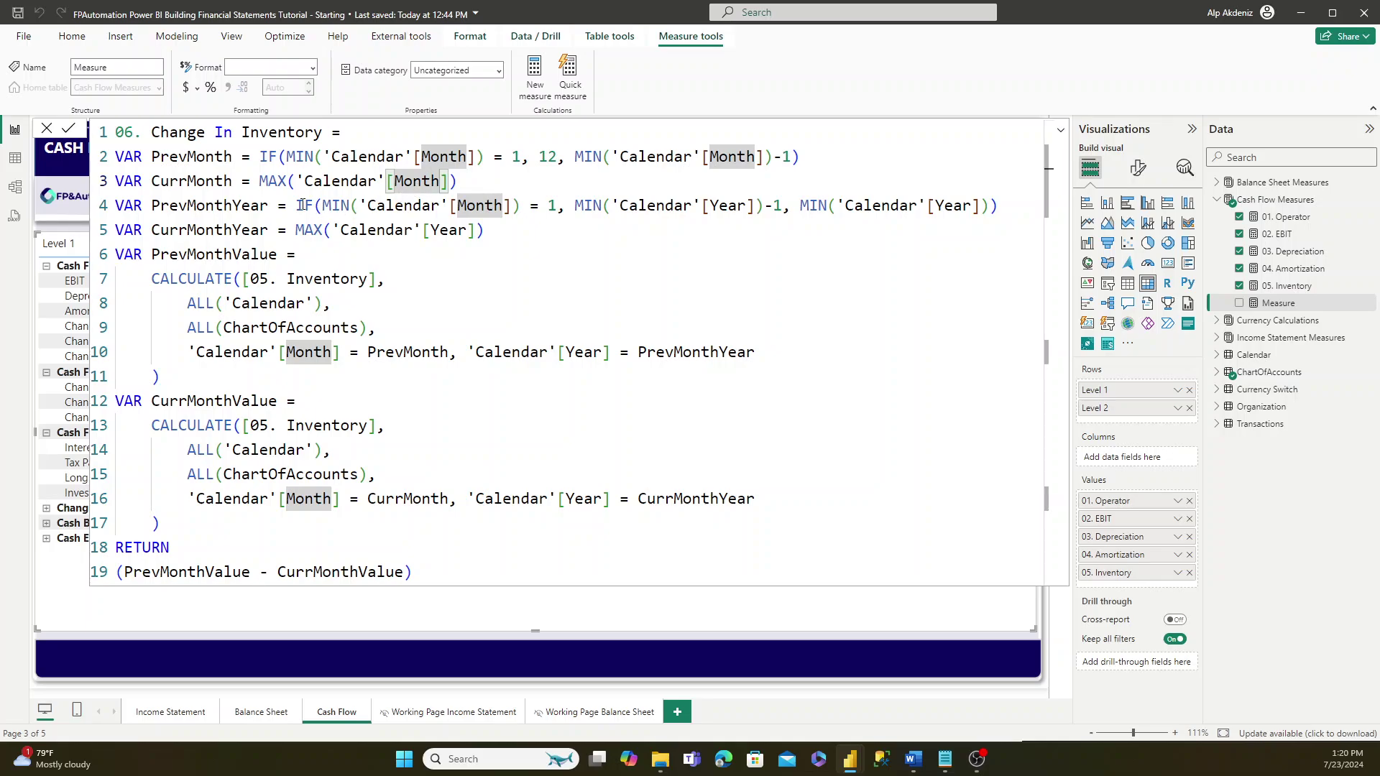
left_click_drag(296, 206, 444, 207)
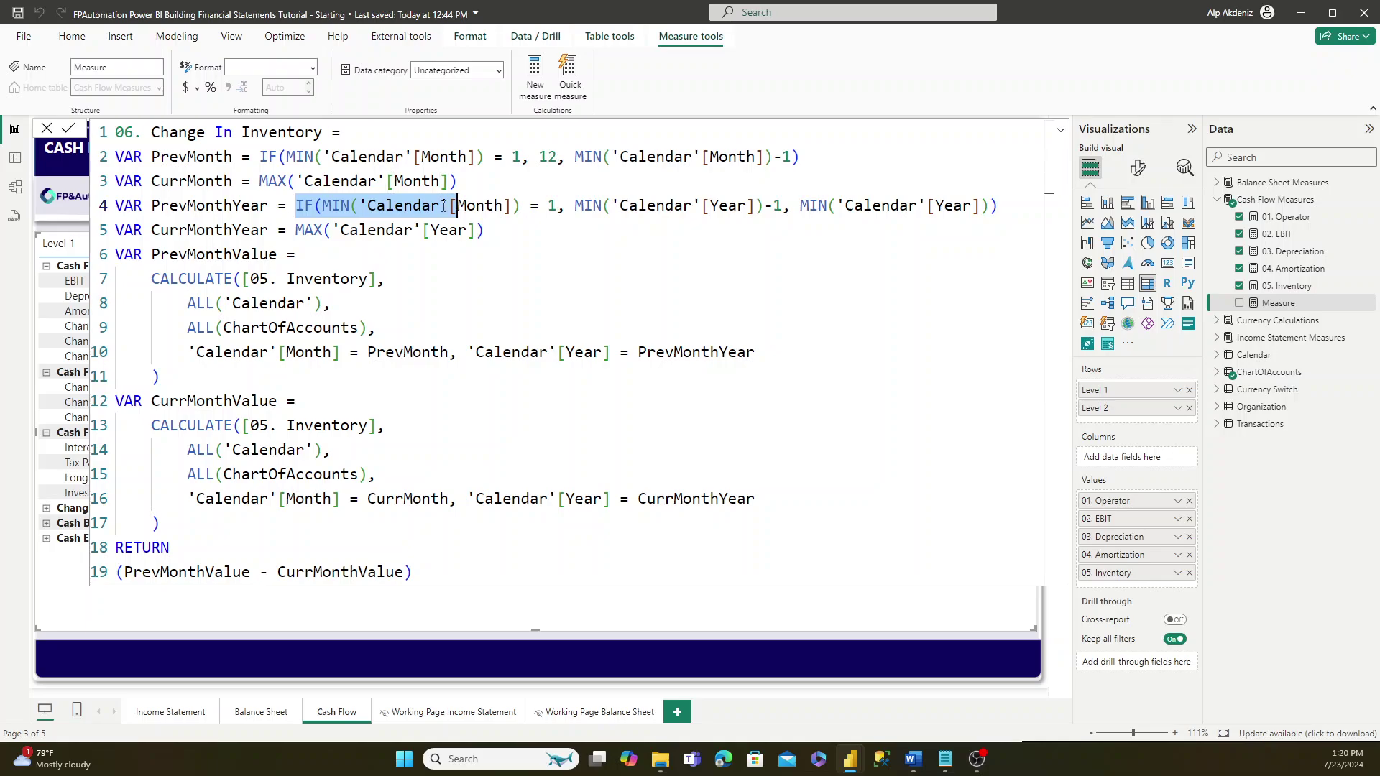
left_click(365, 205)
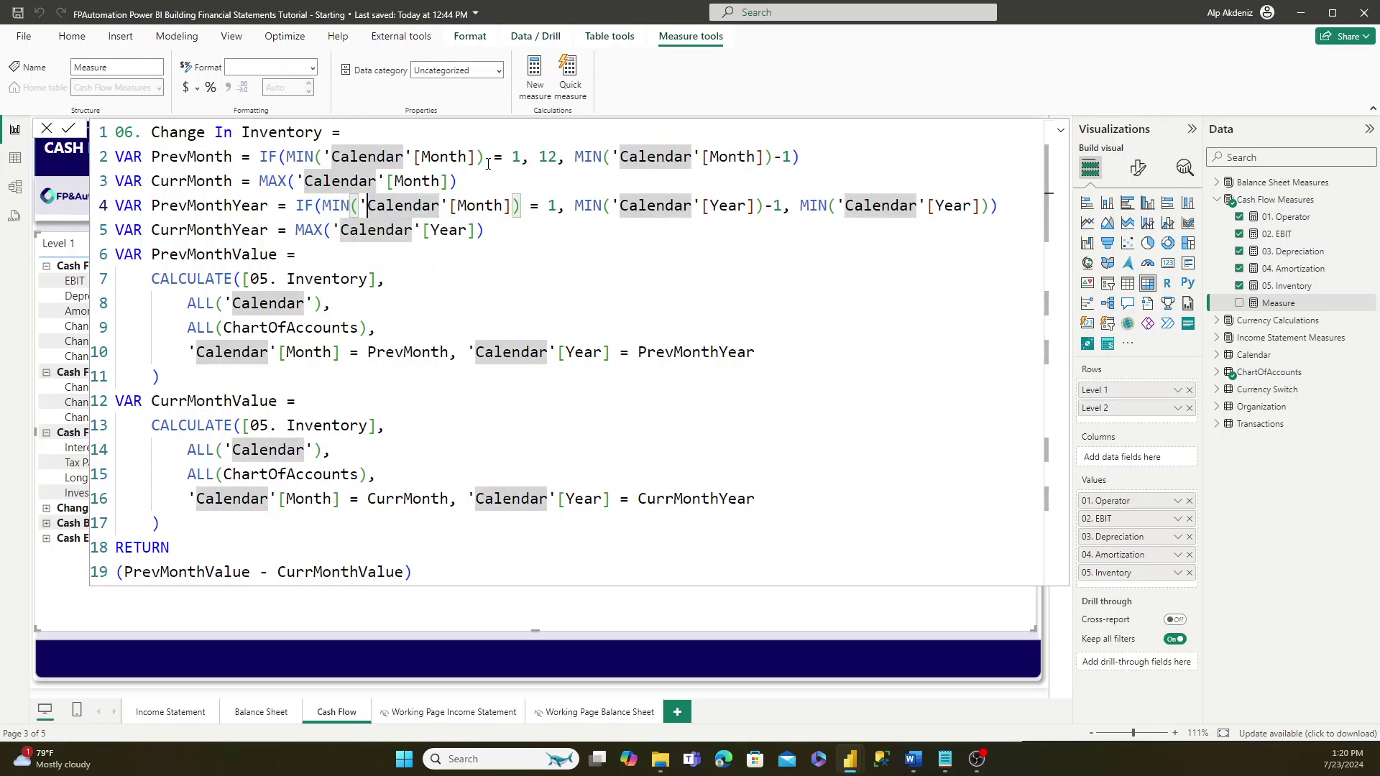
left_click(507, 206)
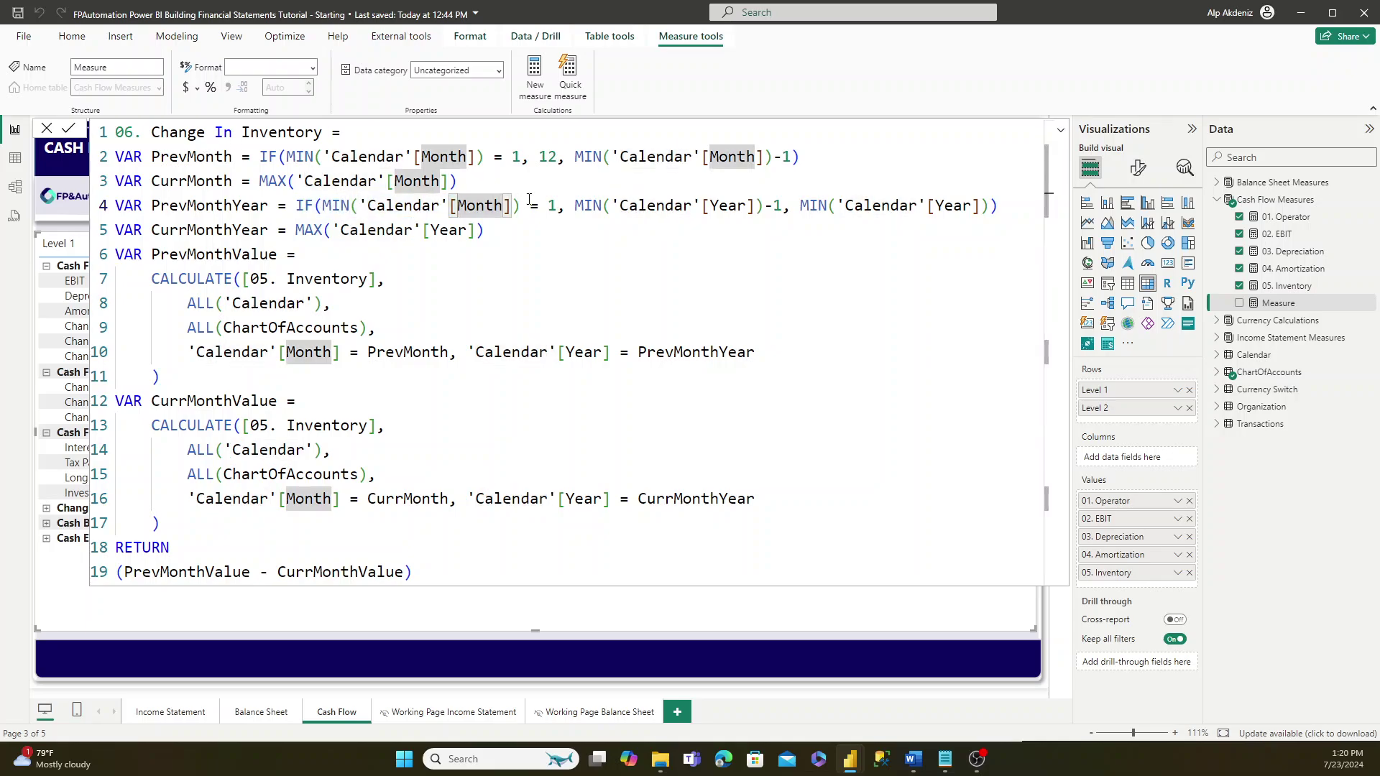
left_click(557, 205)
left_click(637, 206)
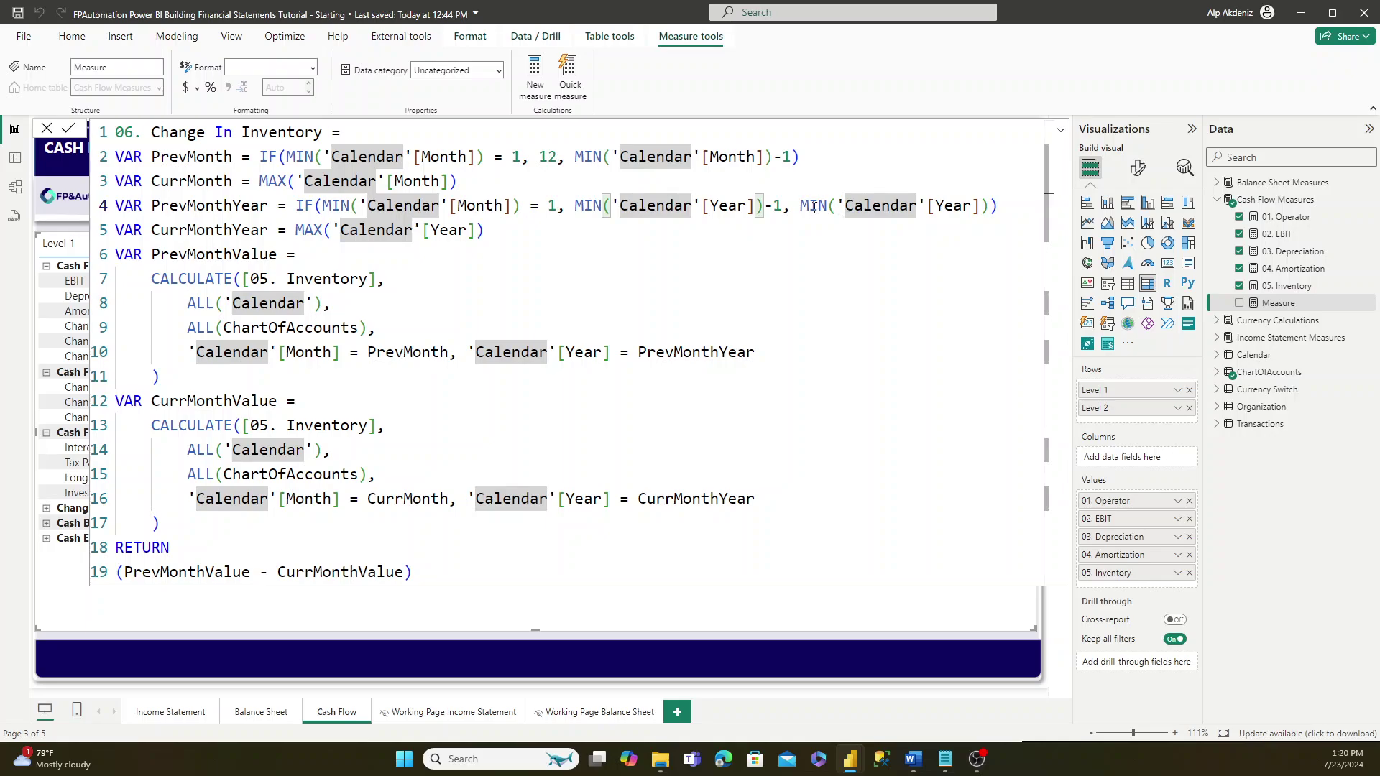
left_click(369, 230)
left_click_drag(297, 231, 481, 231)
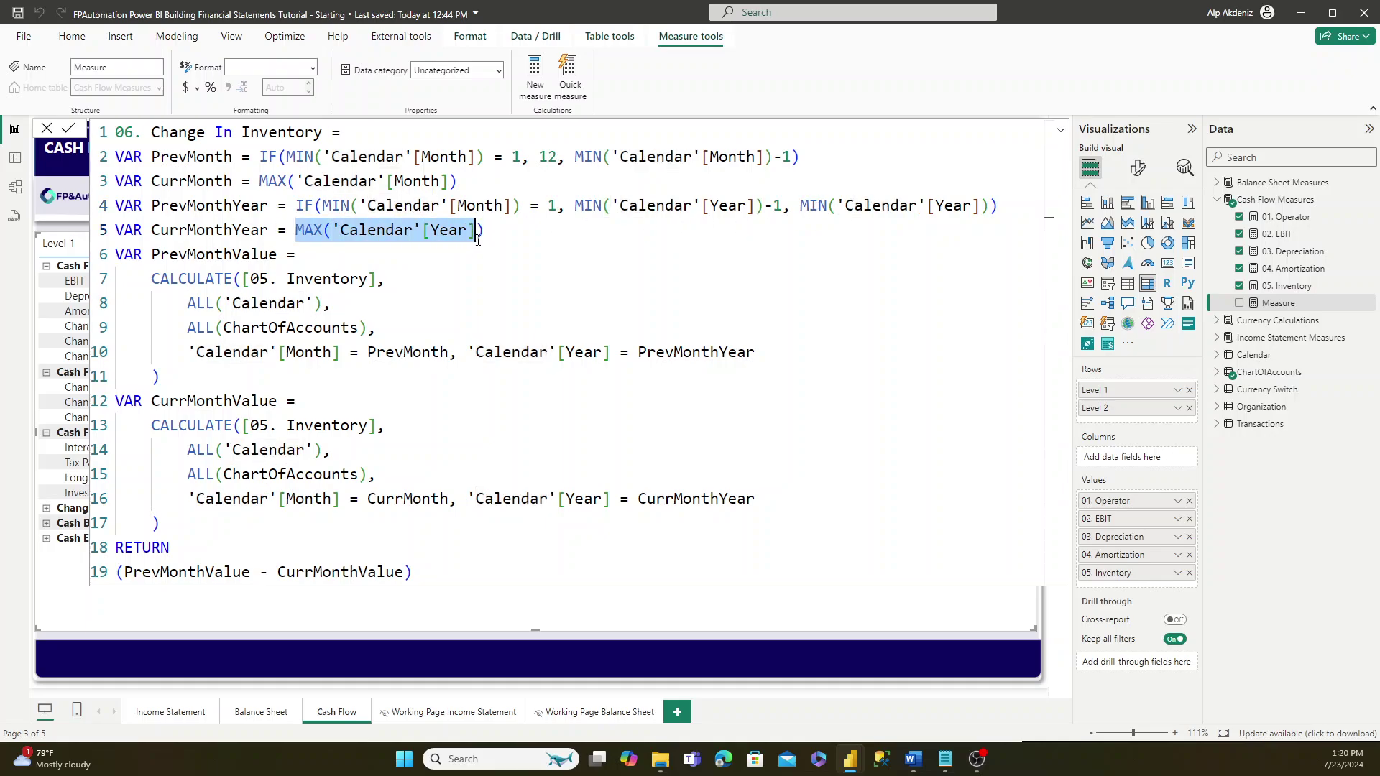
left_click(484, 234)
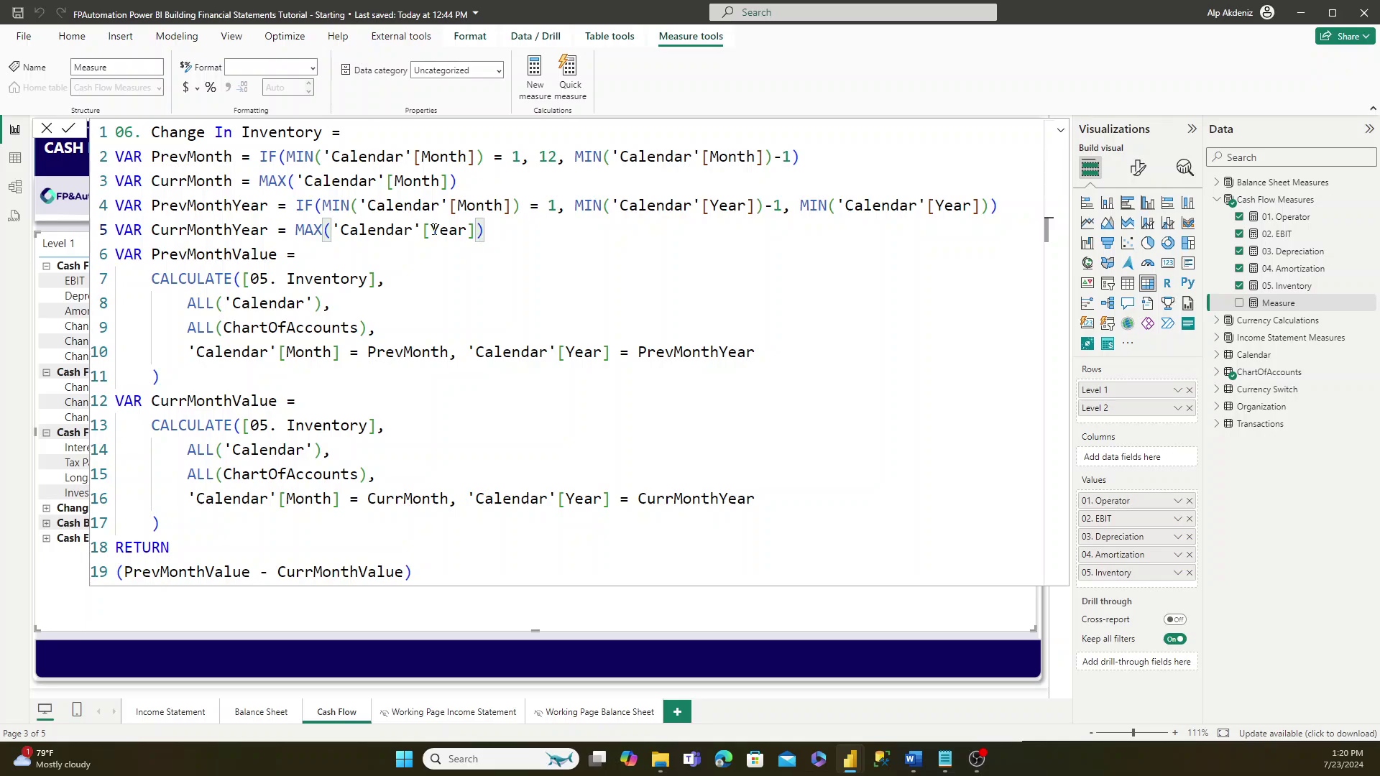
- Examine the PrevMonthValue and CurrMonthValue CALCULATE blocks, their ALL filters and the RETURN expression of 06. Change In Inventory
left_click(151, 254)
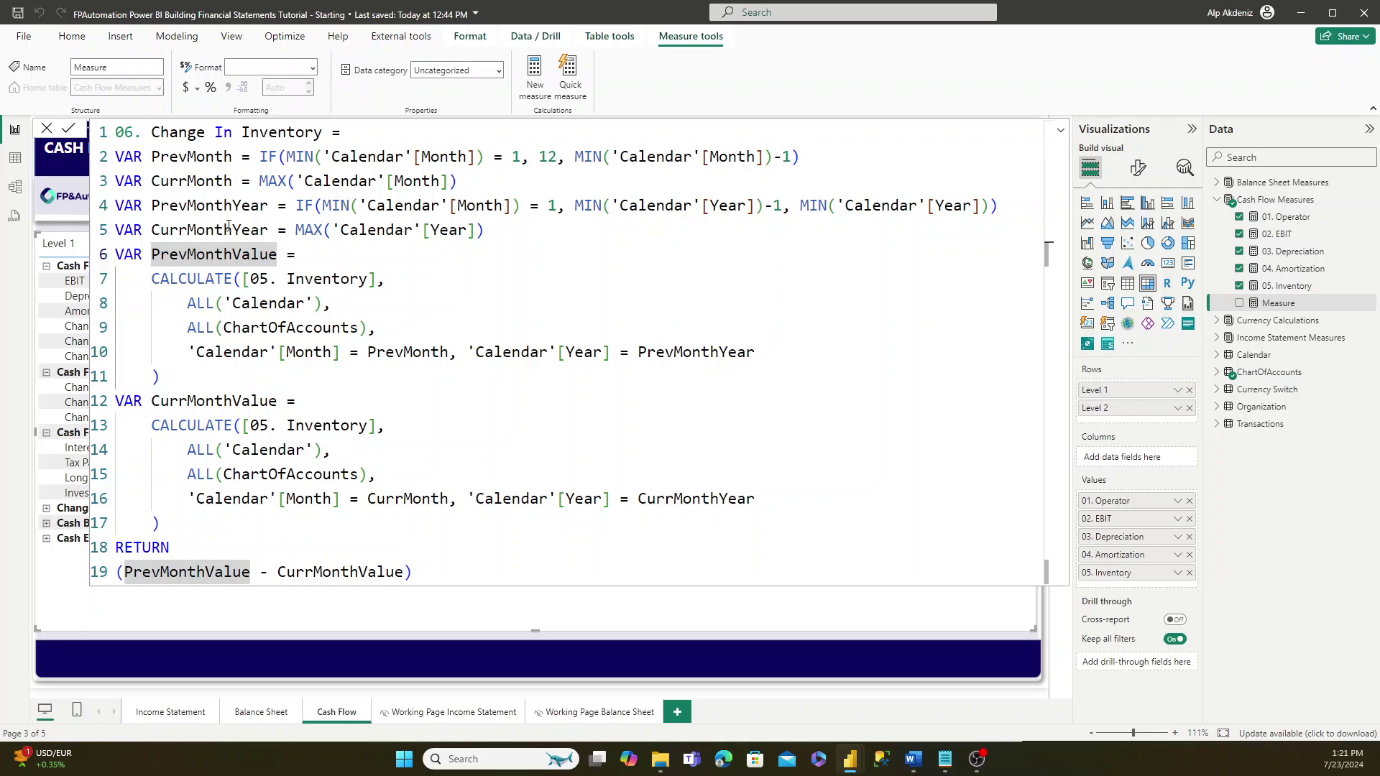
left_click(264, 302)
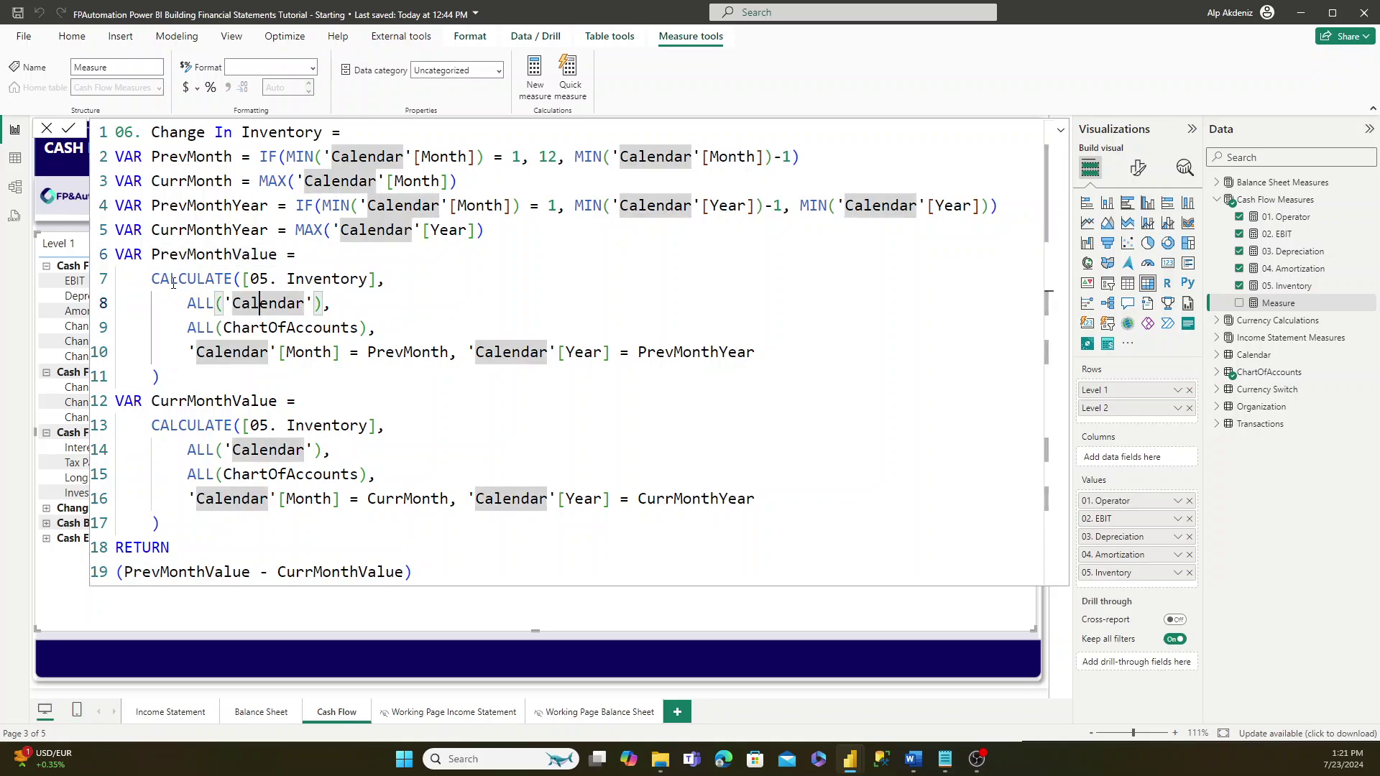
left_click_drag(150, 279, 228, 383)
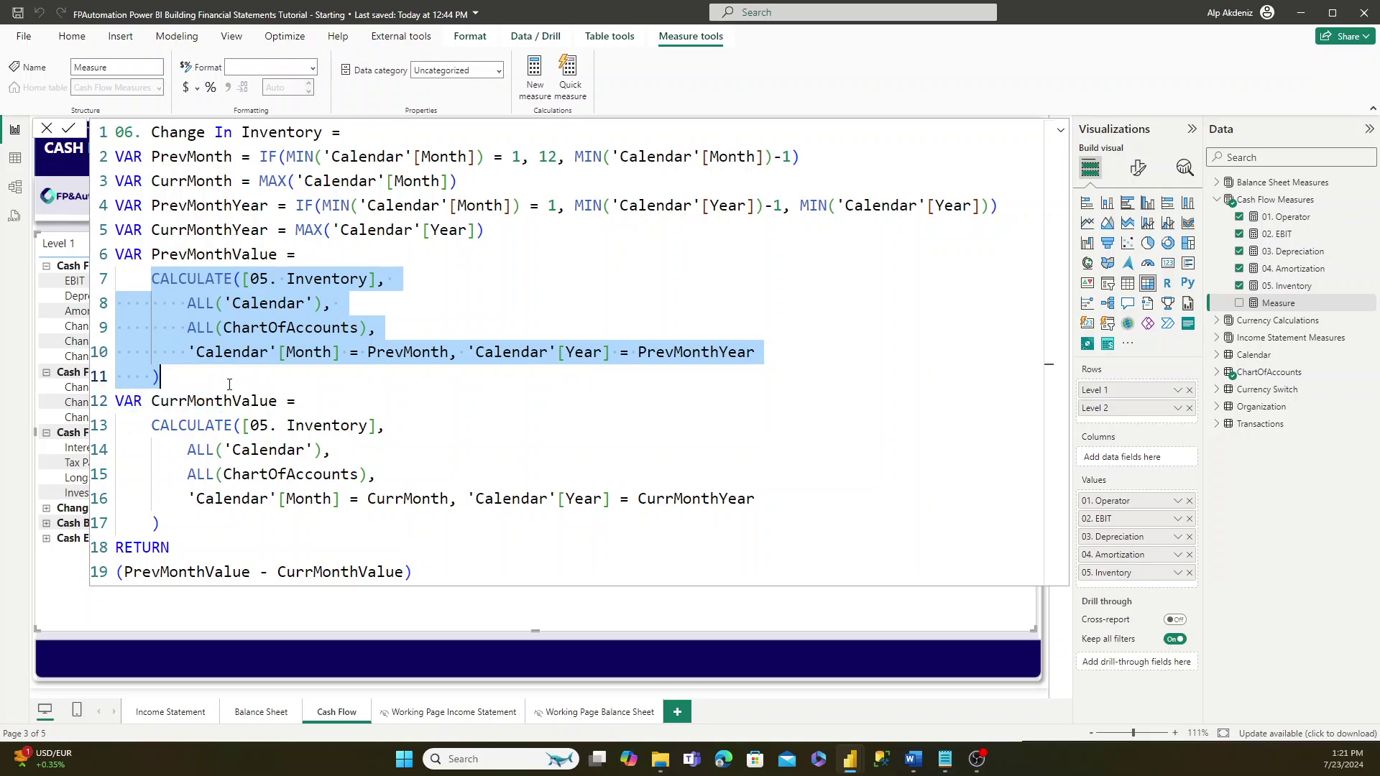
left_click(231, 353)
left_click_drag(189, 303, 376, 328)
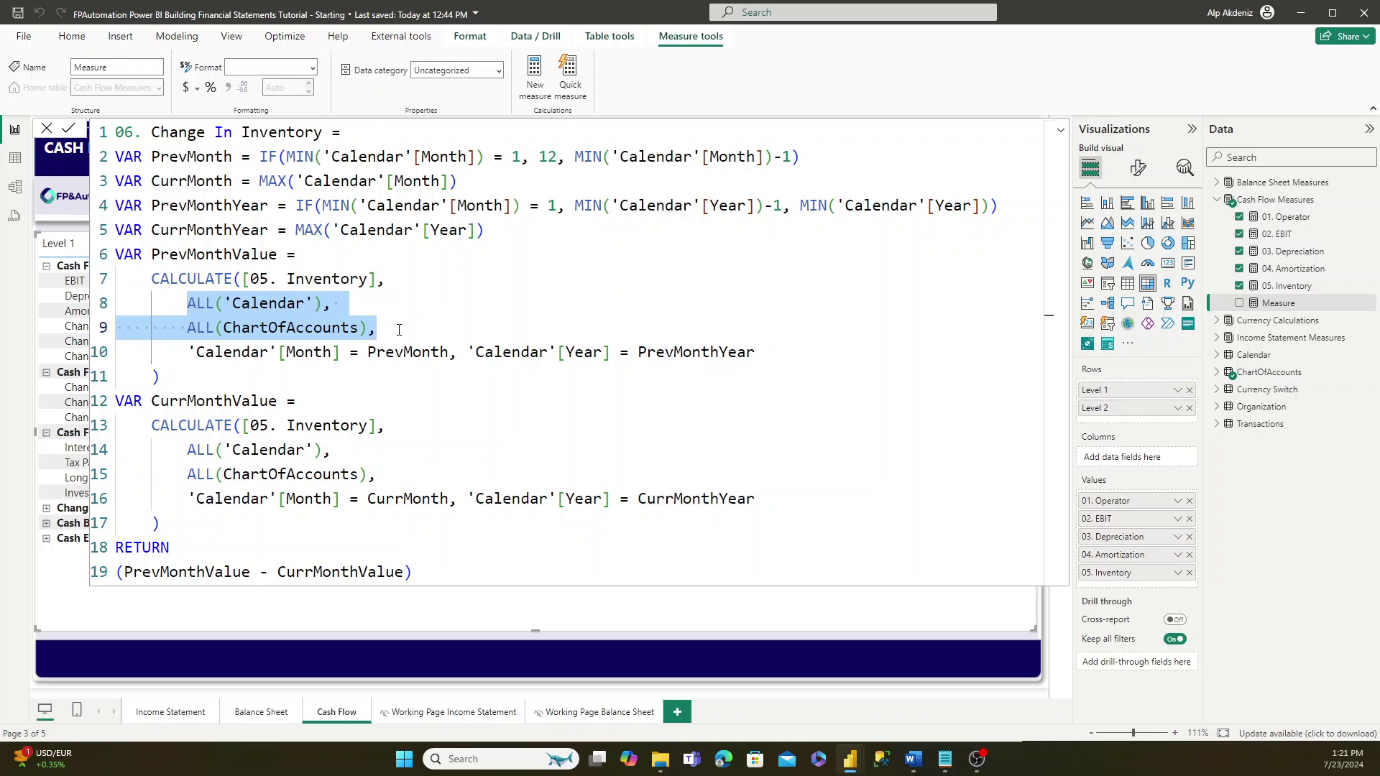
left_click(363, 351)
left_click_drag(213, 352, 379, 354)
left_click(535, 351)
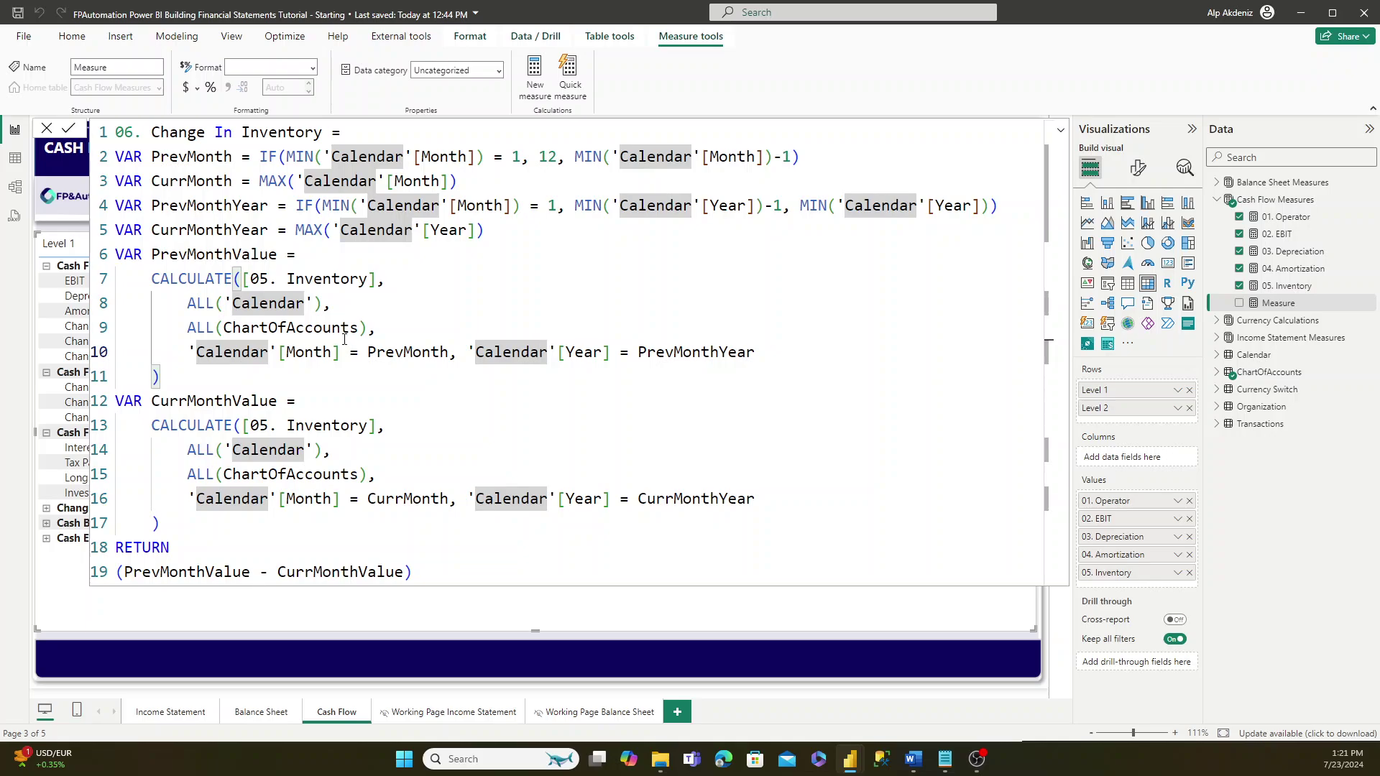
left_click(243, 474)
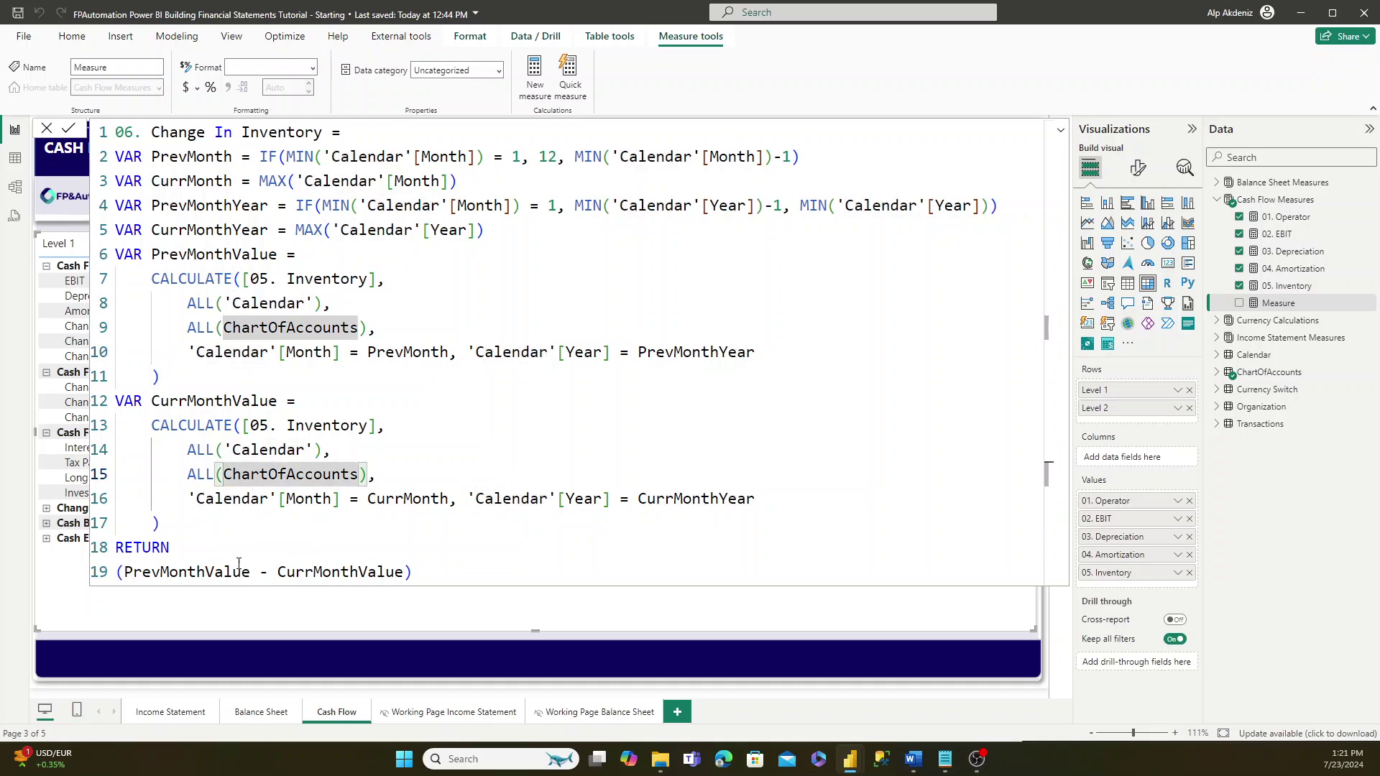
left_click_drag(119, 575, 417, 572)
left_click(426, 573)
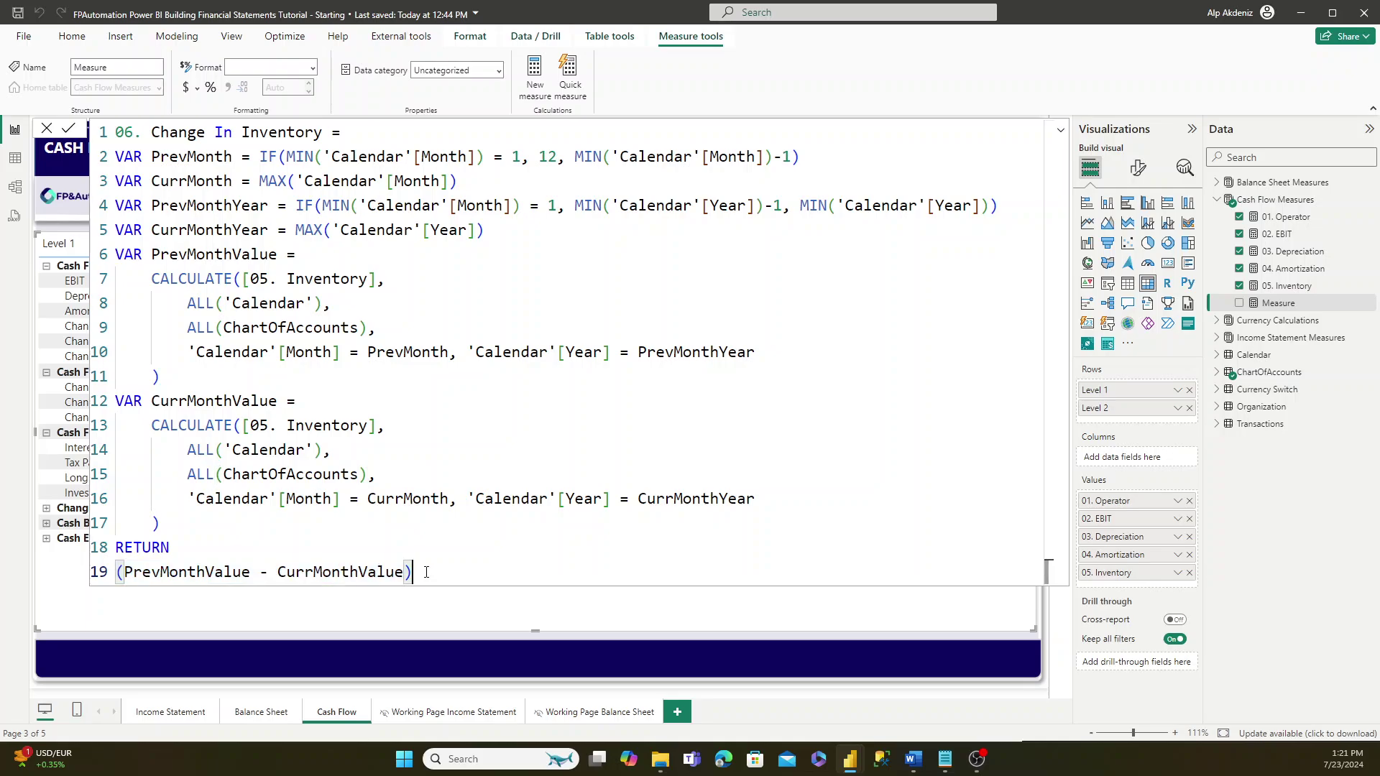
left_click(400, 468)
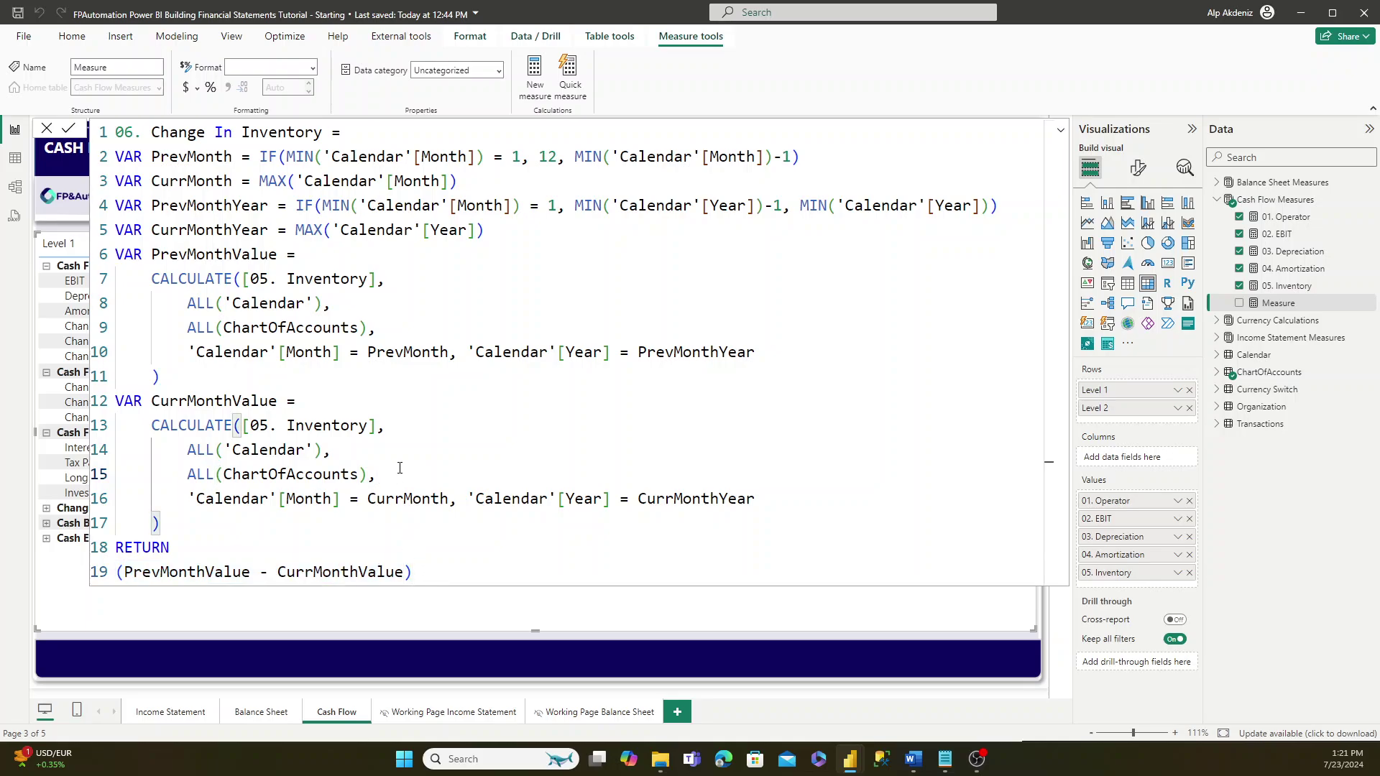
- Commit the 06. Change In Inventory measure, add it to the Cash Flow matrix values and save the report
key("Return")
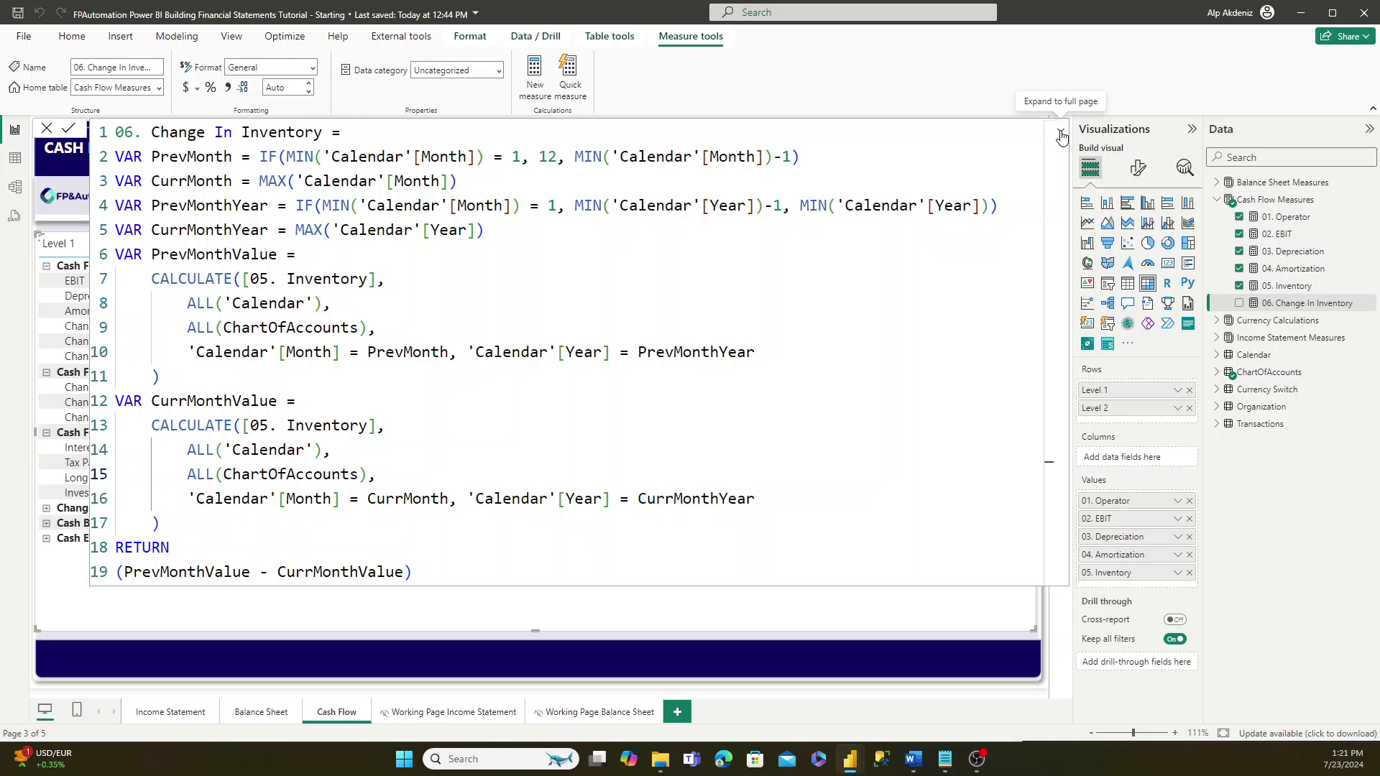
left_click(1062, 137)
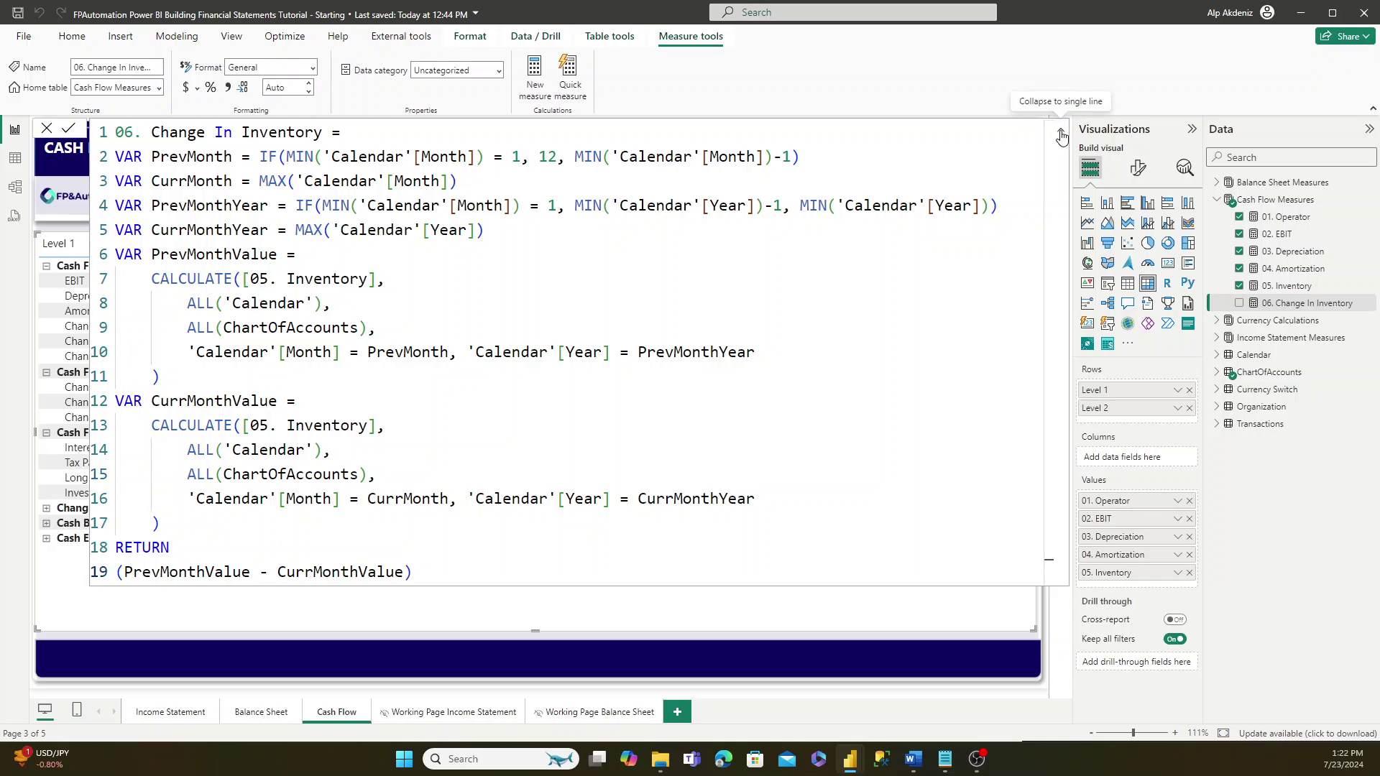
left_click(1062, 136)
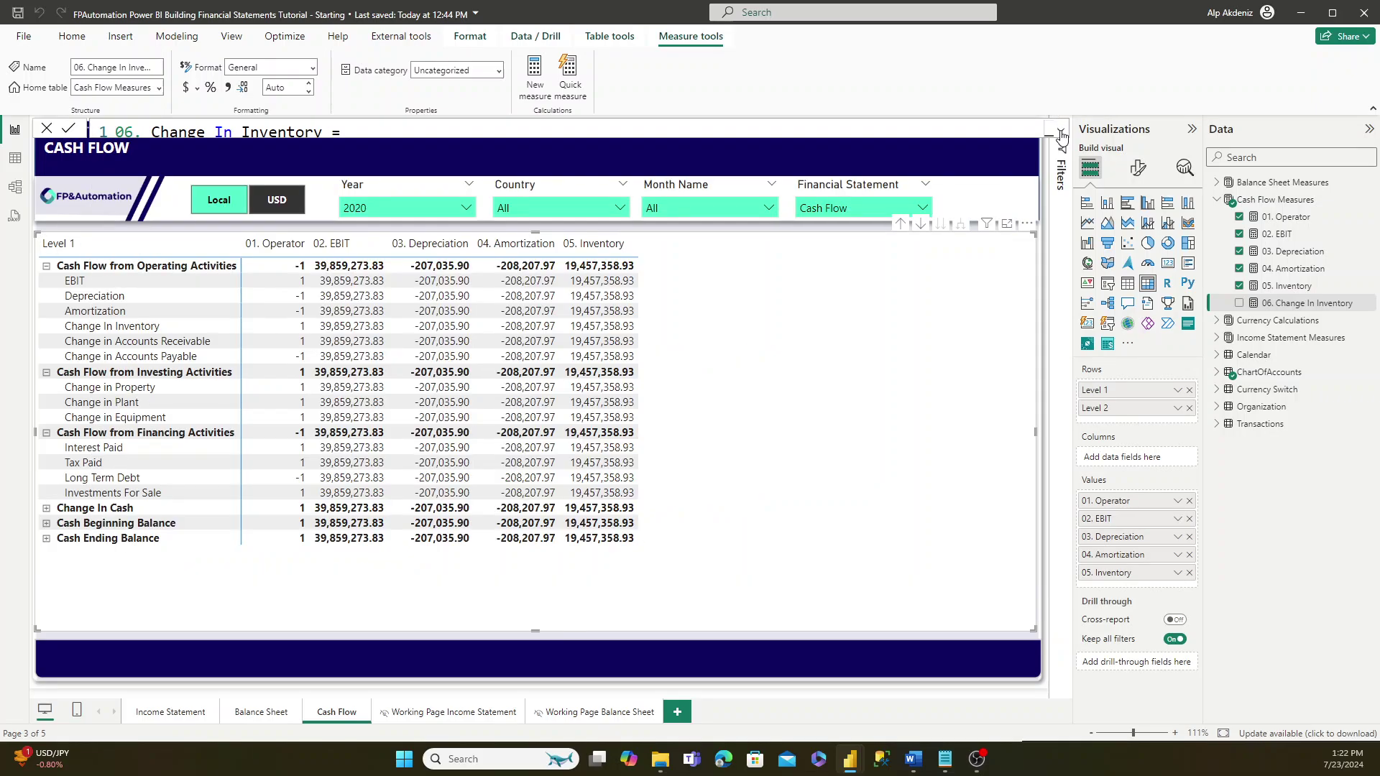
left_click(1239, 303)
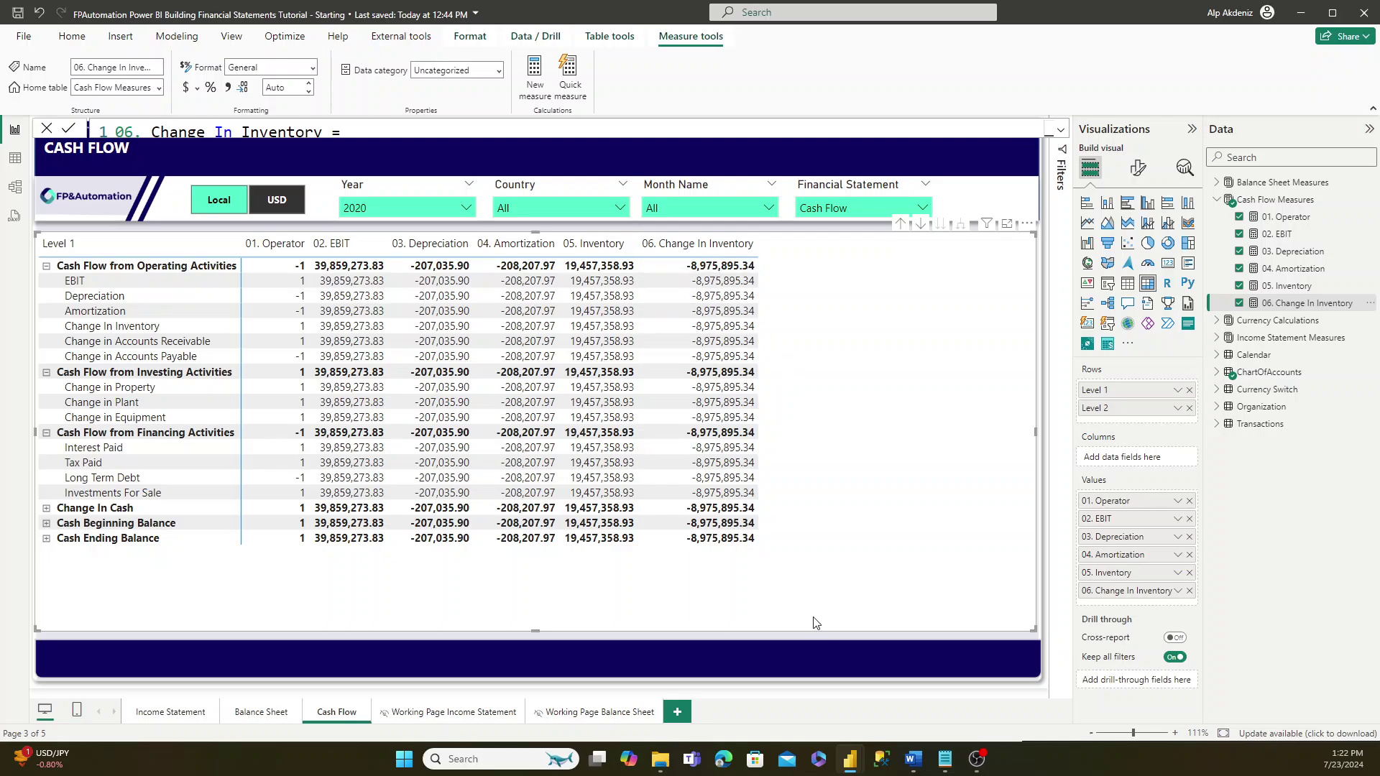
left_click(820, 645)
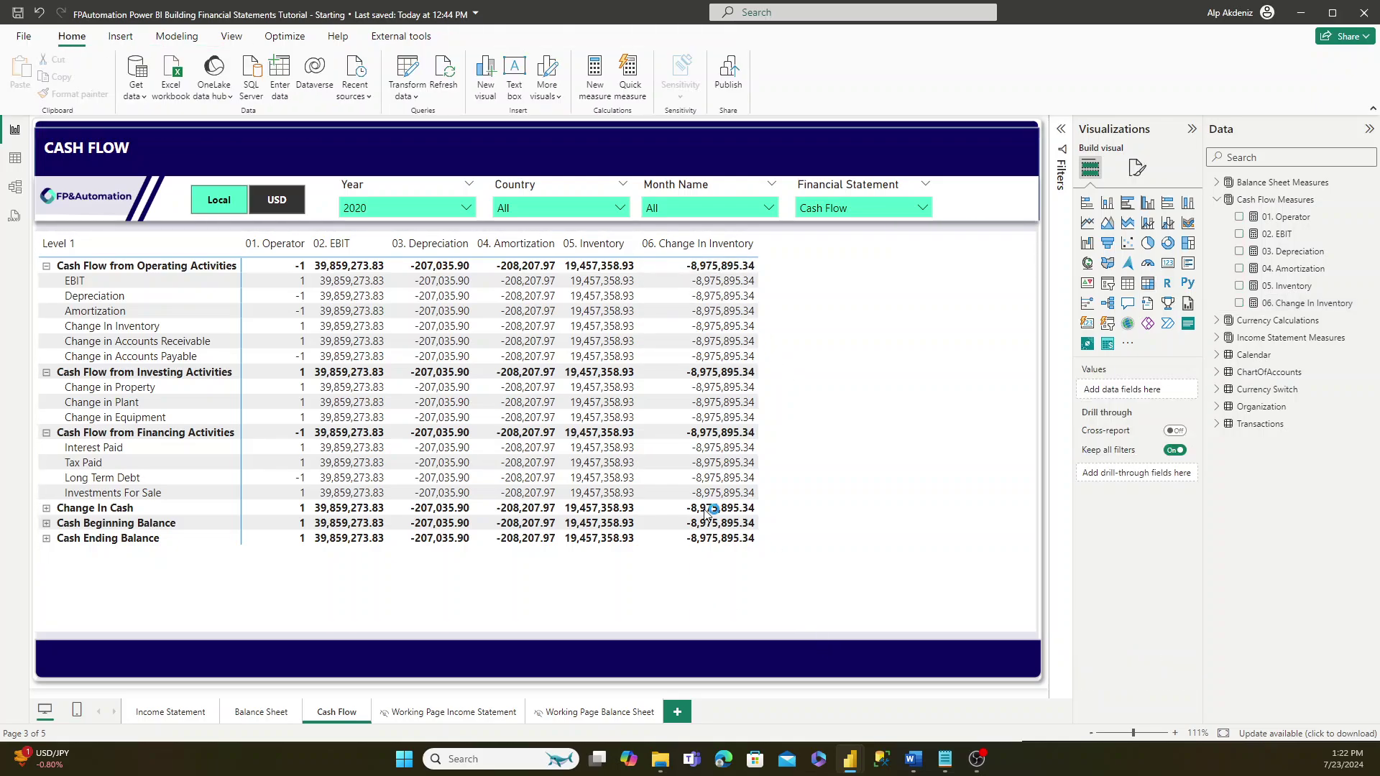
key("ctrl+s")
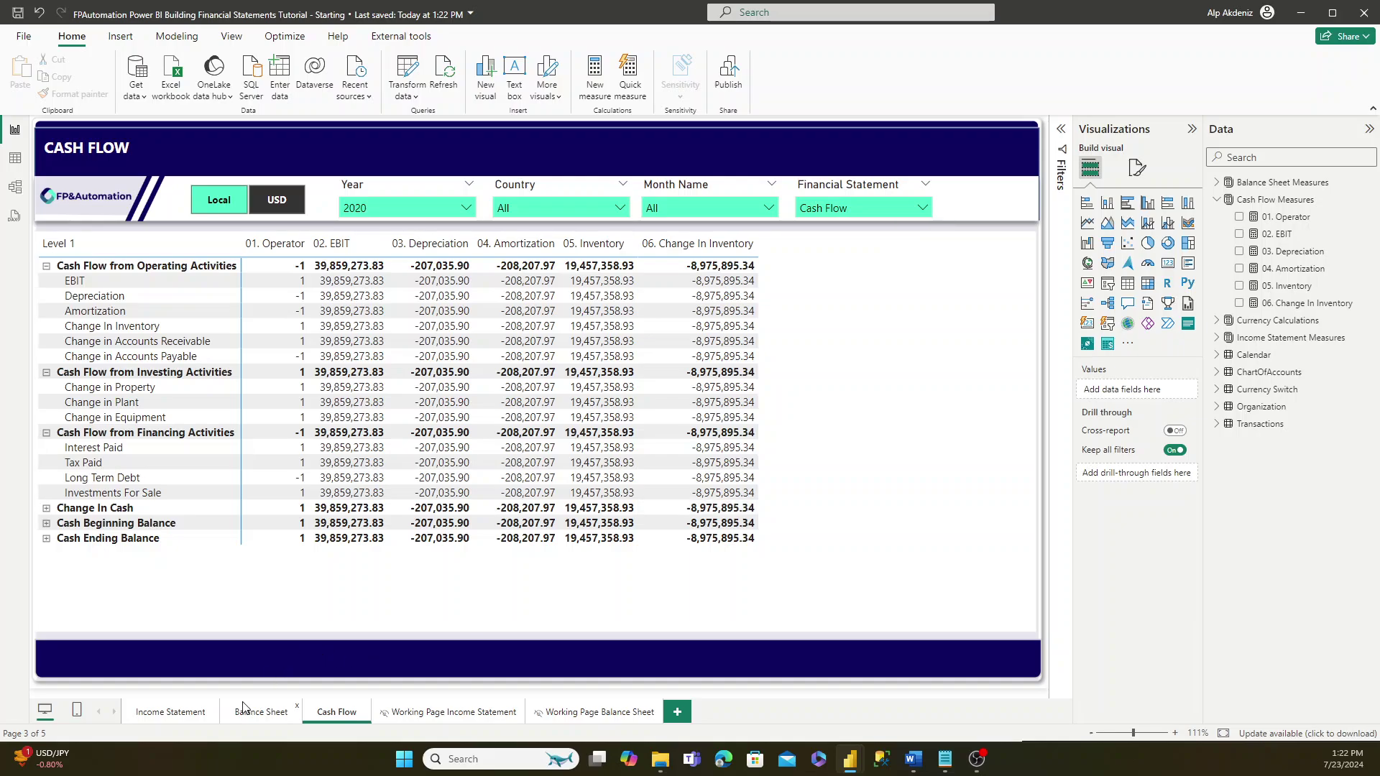
- Check 05. Inventory and 06. Change In Inventory by month in the Balance Sheet matrix, removing each, and return to the Cash Flow page
left_click(244, 710)
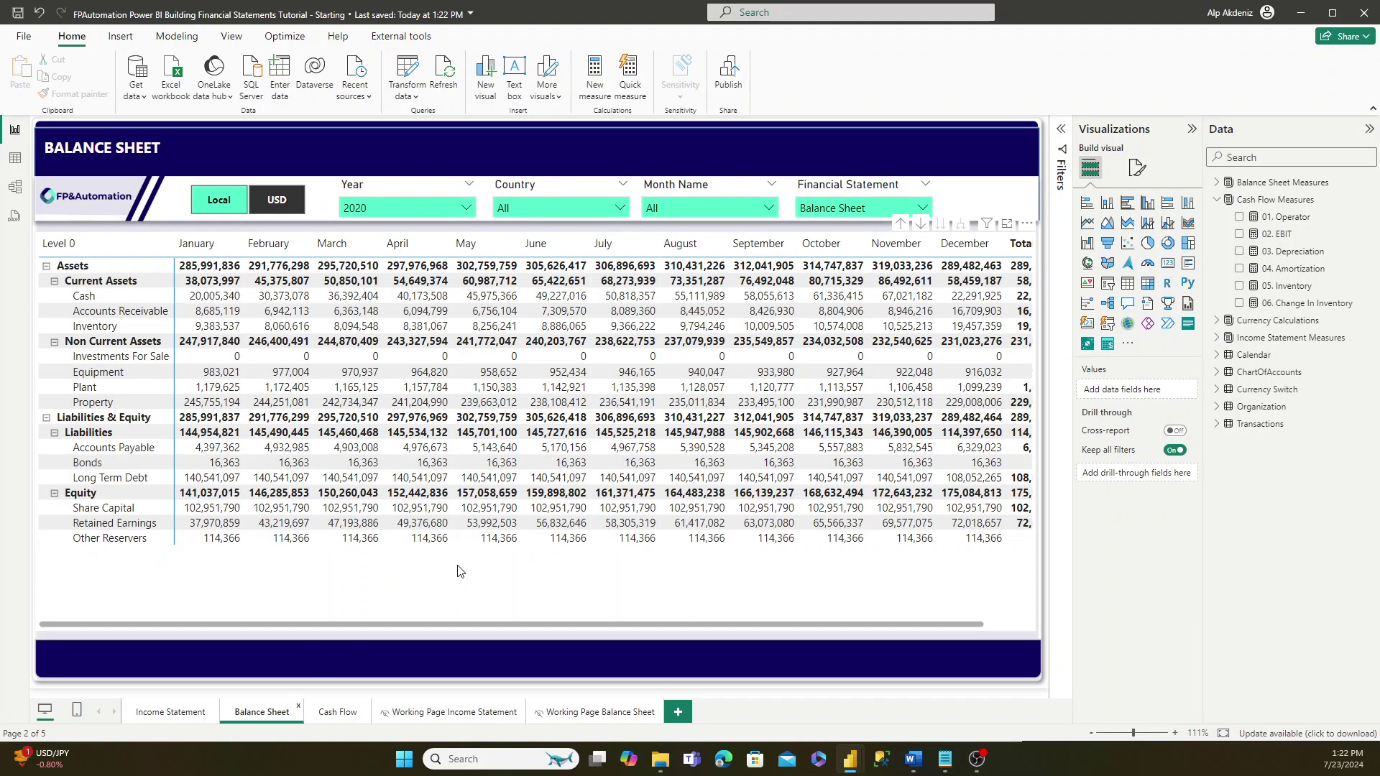
left_click(850, 478)
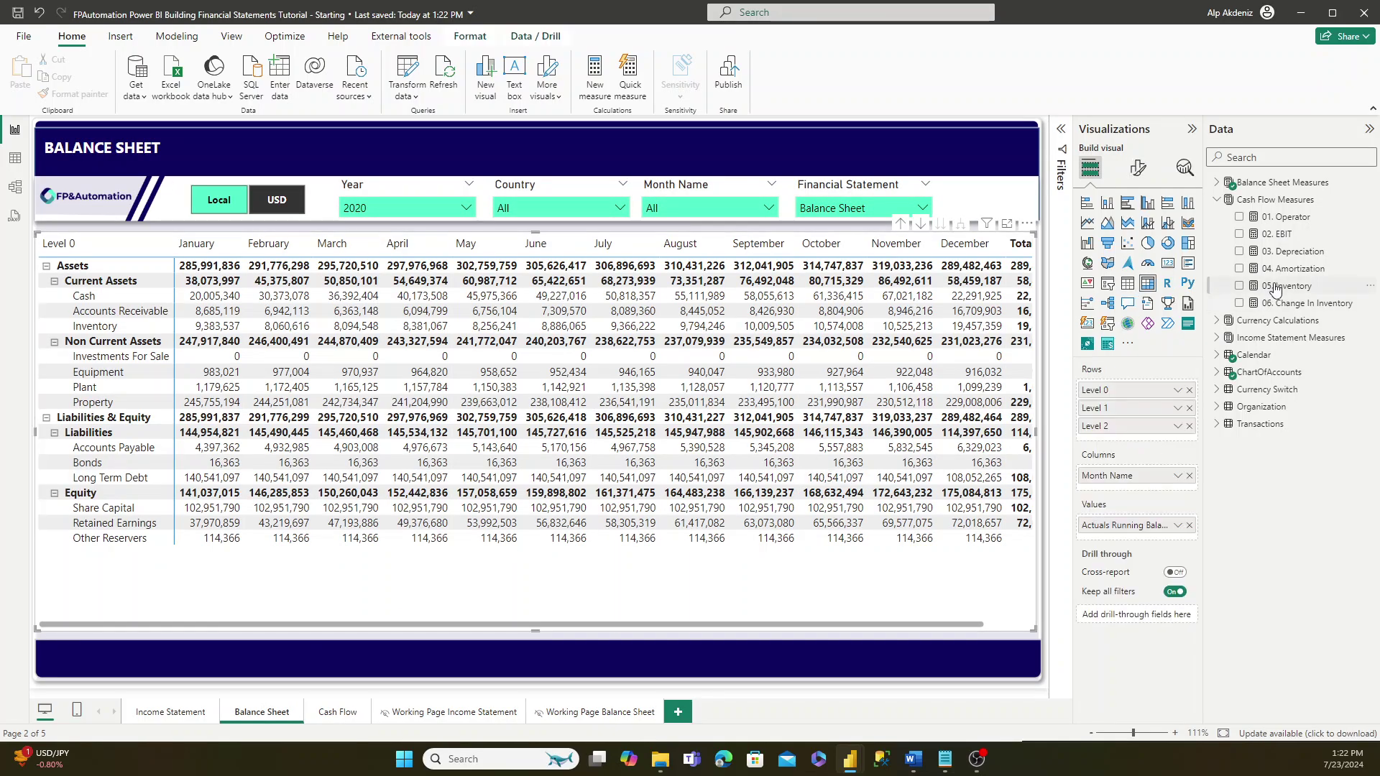
left_click_drag(1274, 289, 1166, 538)
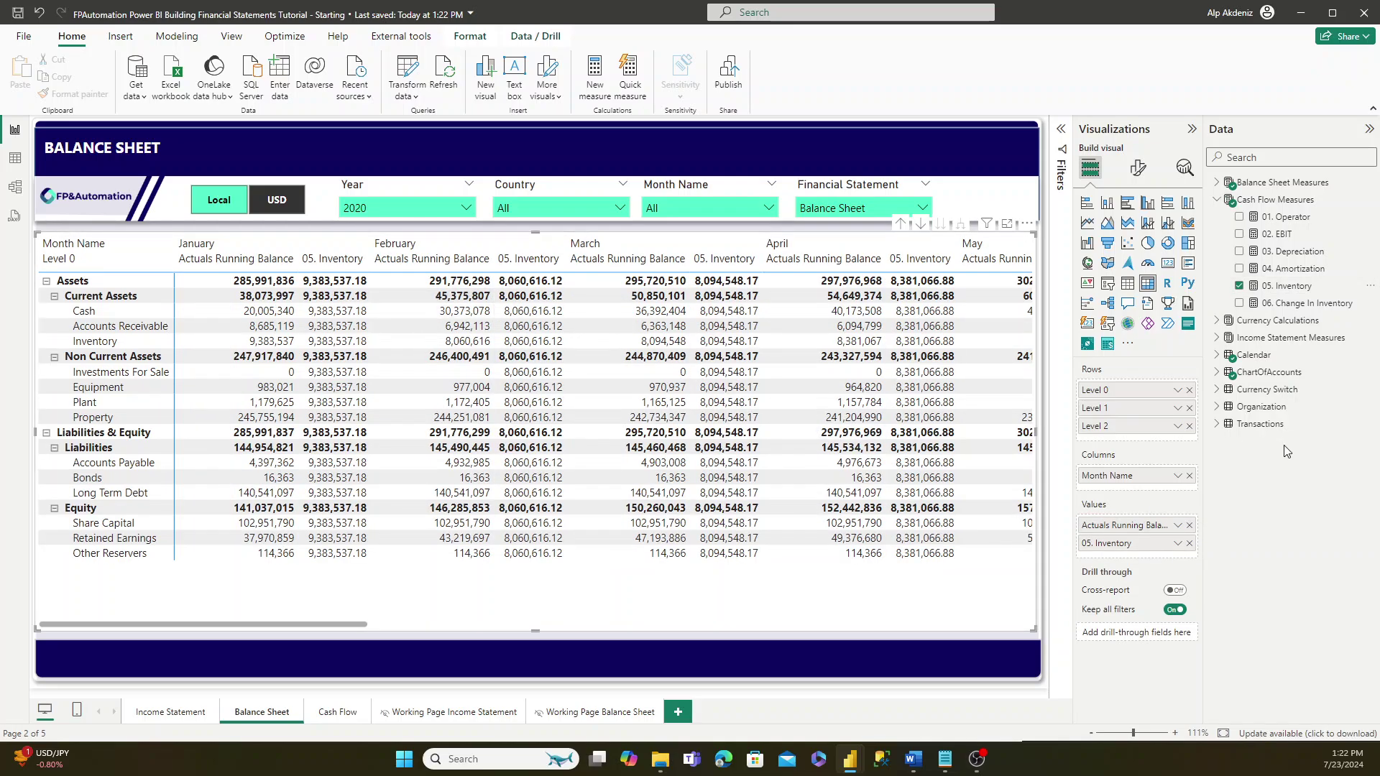
left_click(1190, 543)
left_click_drag(1277, 299, 1125, 537)
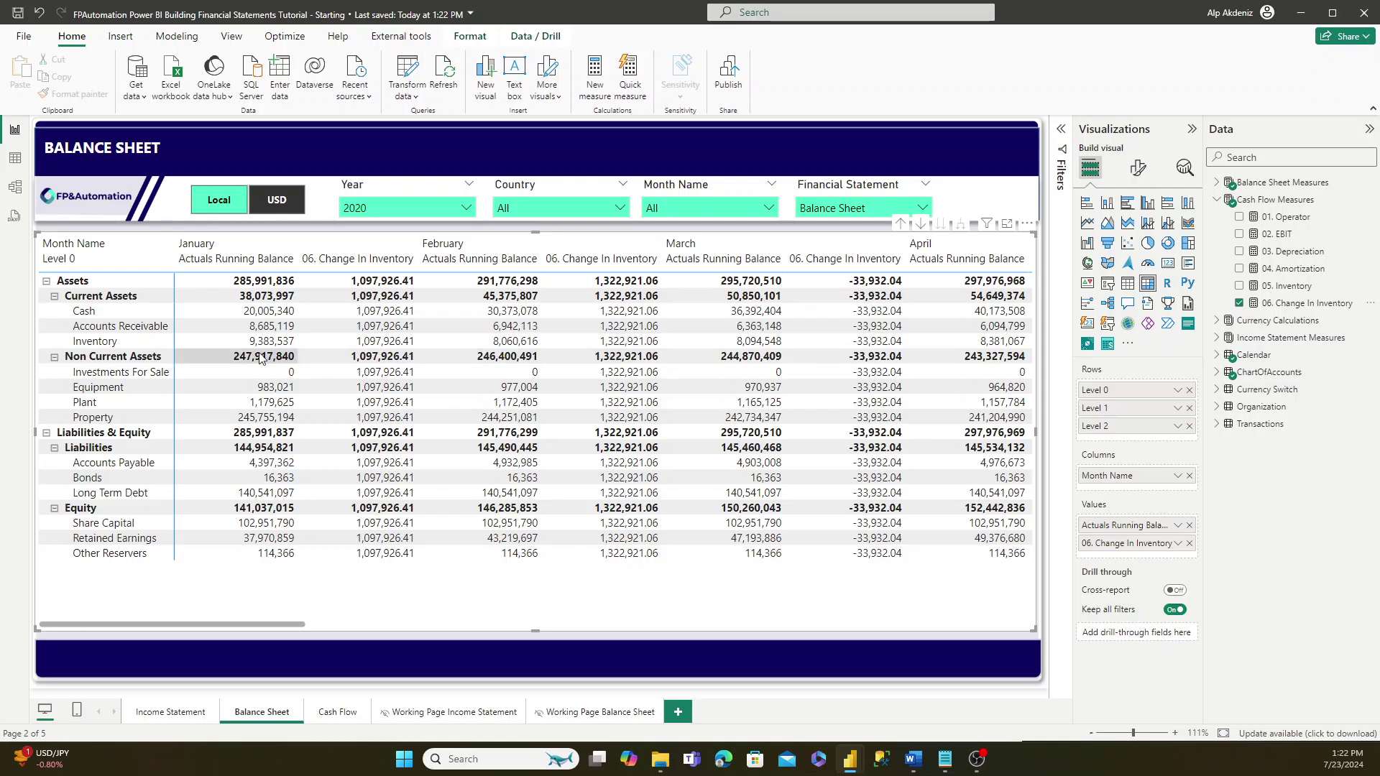
left_click(1189, 543)
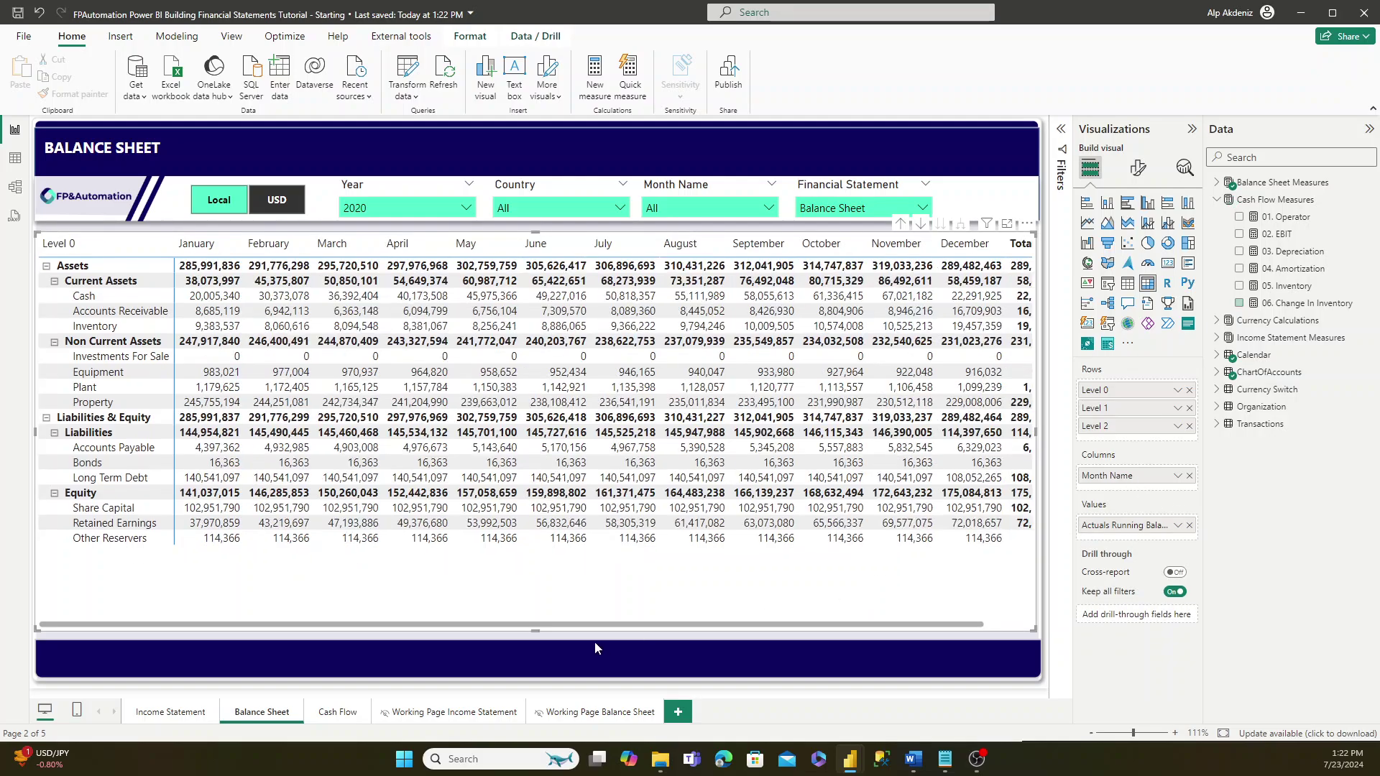
left_click(340, 711)
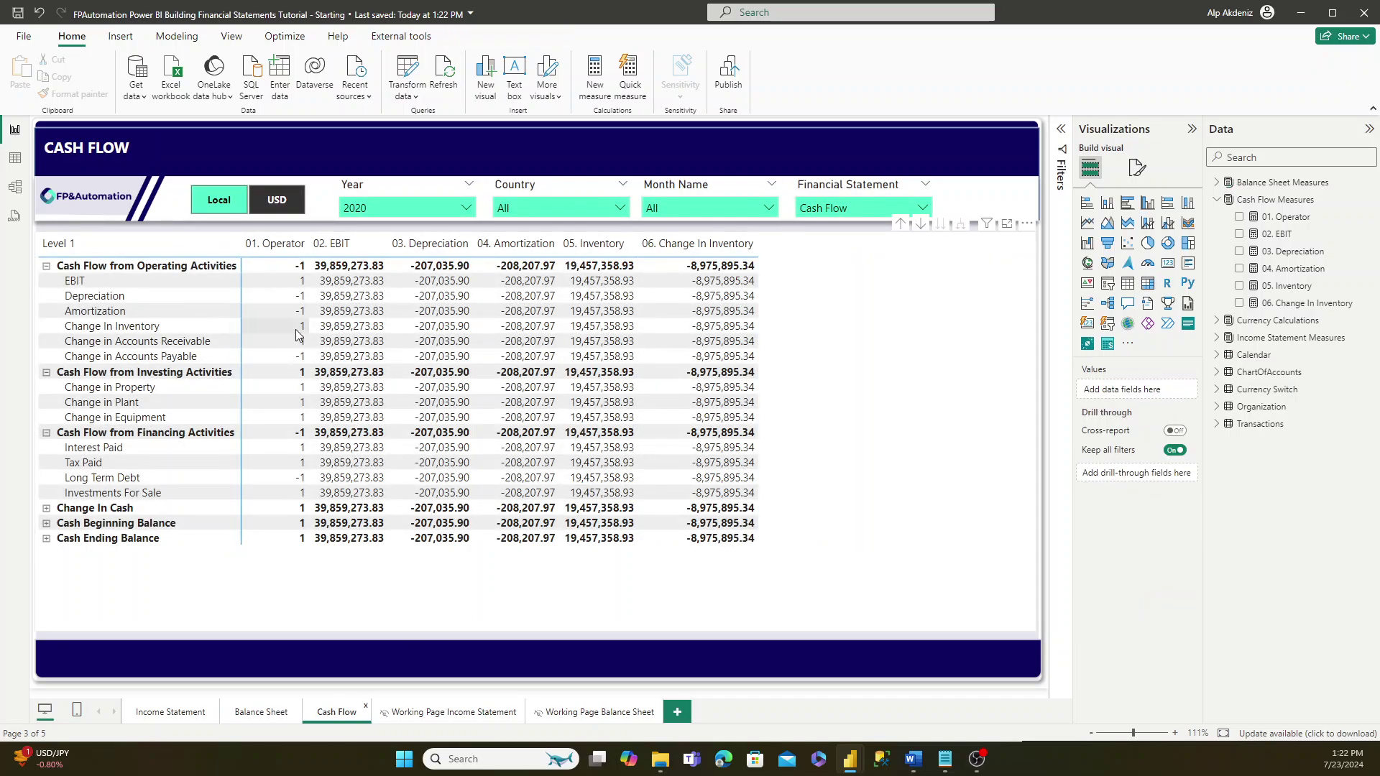
- Create the Cash Flow measure 07. Accounts Receivable = CALCULATE([Actuals Running Balance], ALL(ChartOfAccounts),ChartOfAccounts[Level 2] = "Accounts Receivable")
left_click(803, 373)
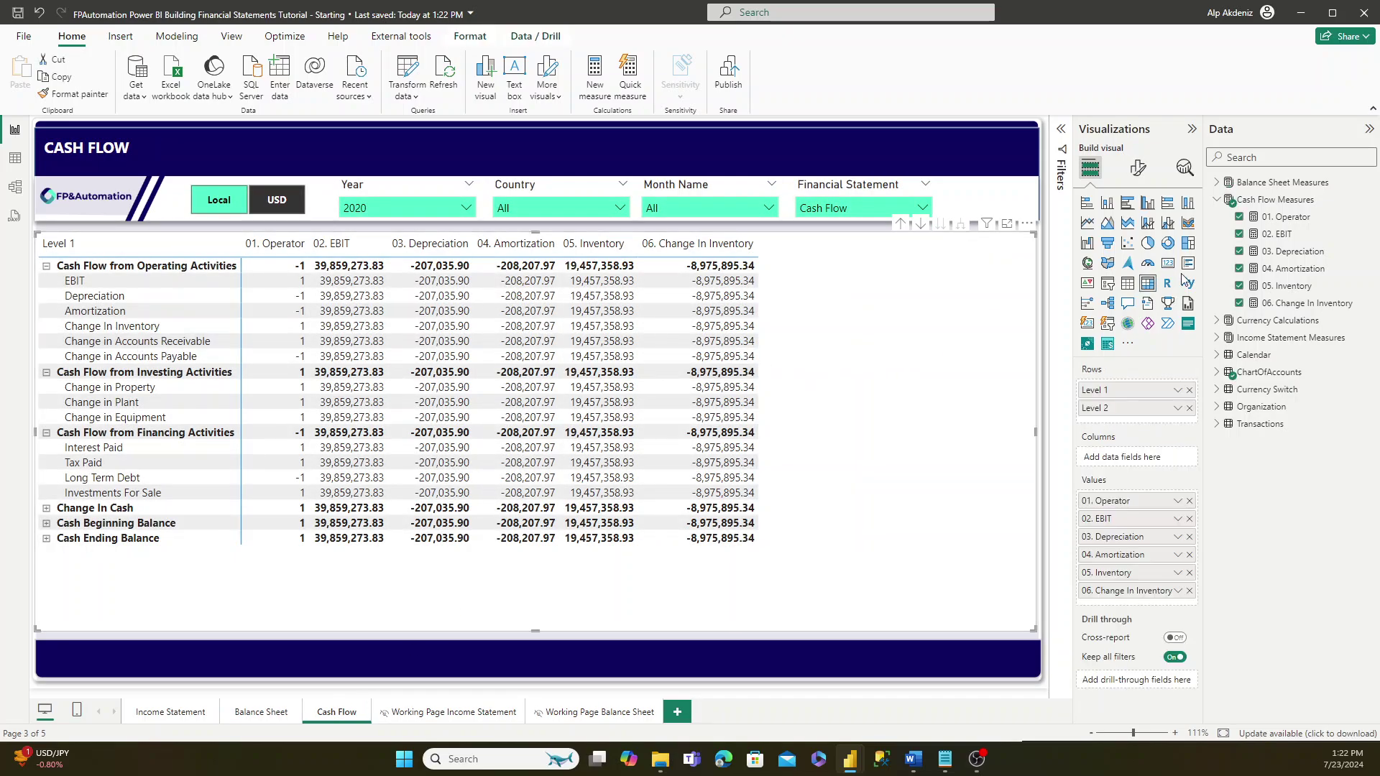
left_click(1279, 303)
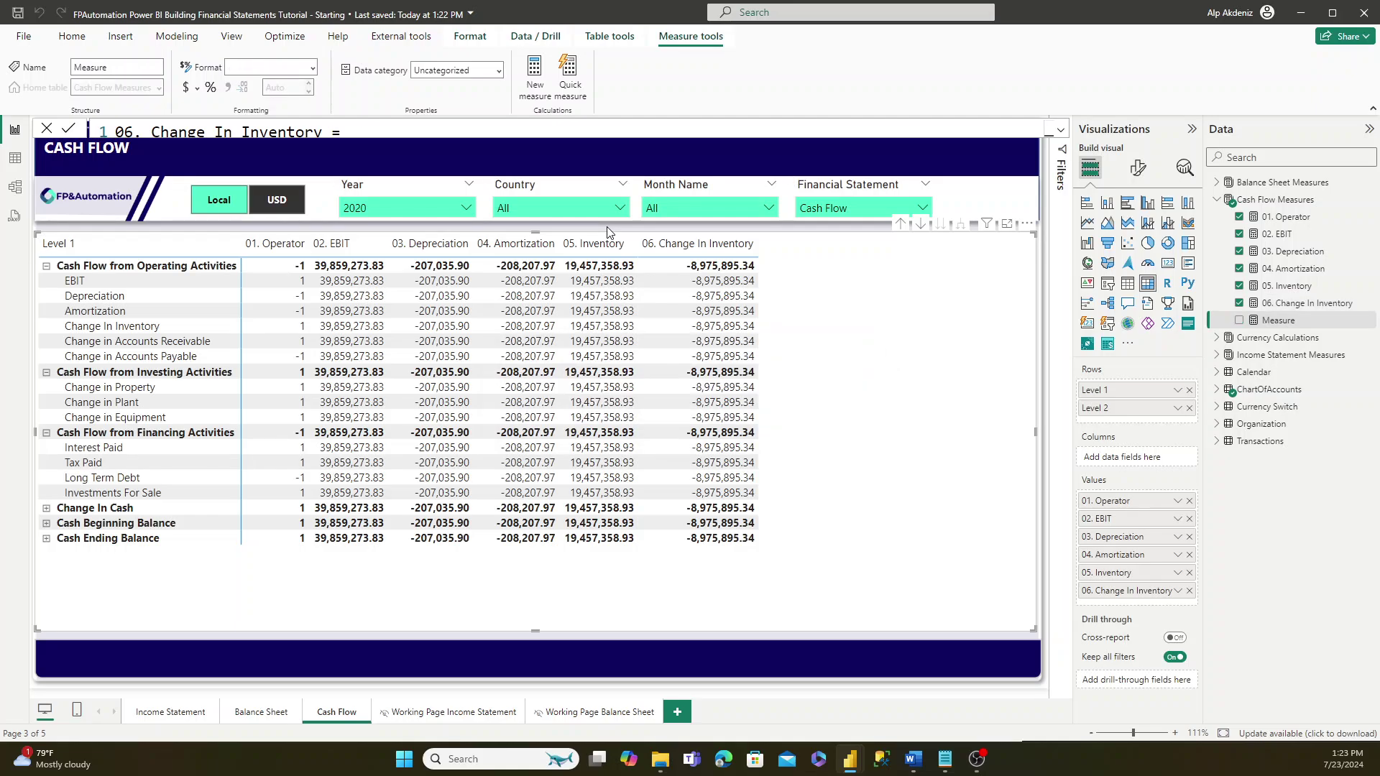
type("07. Accounts Receivable = CALCULATE([Actuals Running Balance], ALL(ChartOfAccounts),ChartOfAccounts[Level 2] = \"Accounts Receivable\")")
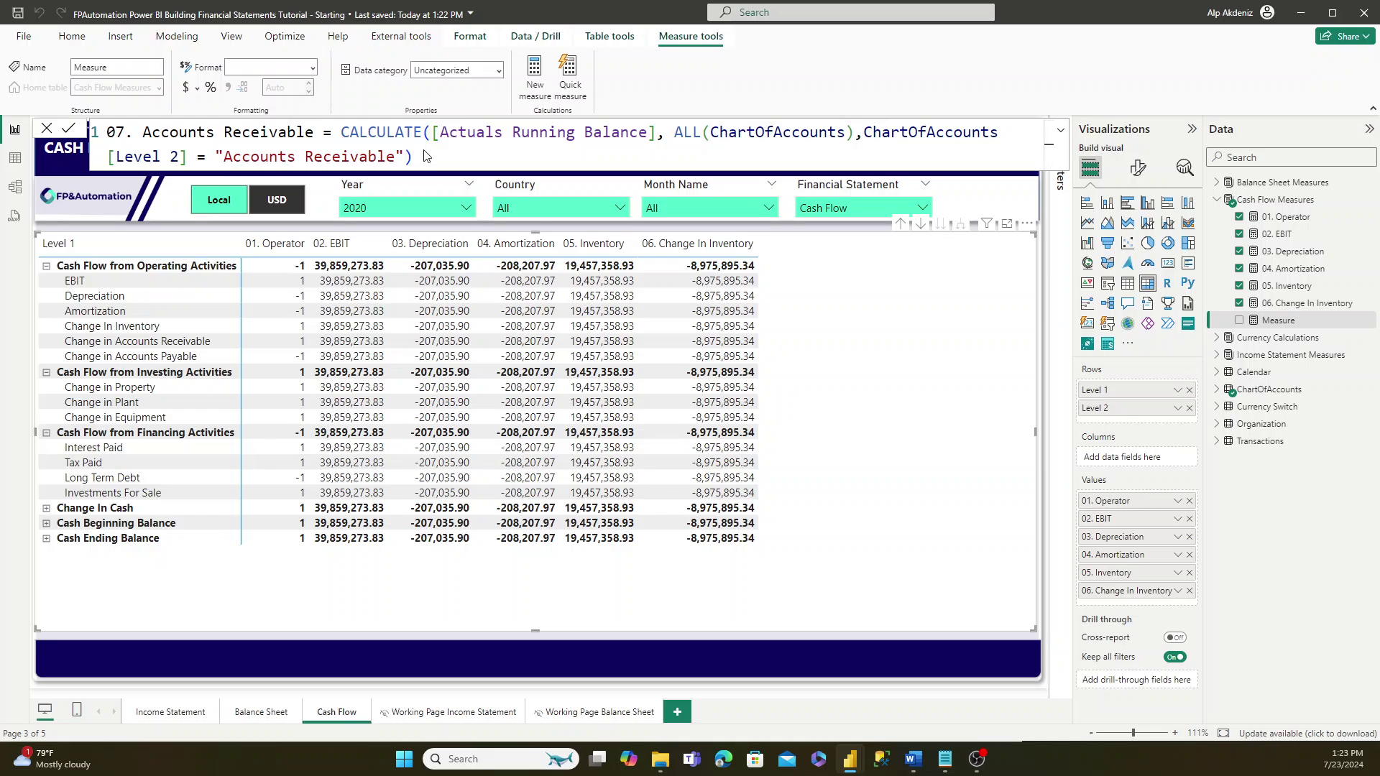
key("Return")
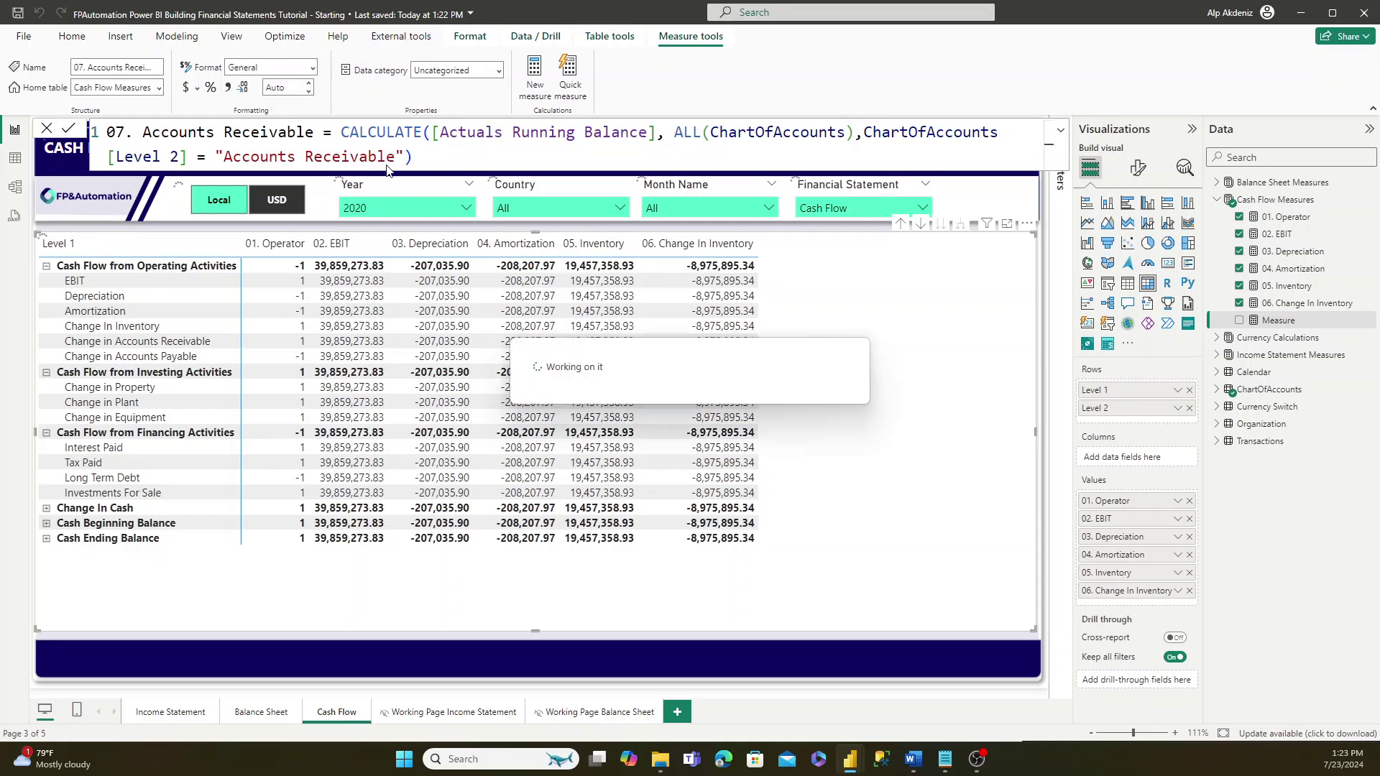
- Add 07. Accounts Receivable to the matrix and create 08. Accounts Payable = CALCULATE([Actuals Running Balance], ALL(ChartOfAccounts),ChartOfAccounts[Level 2] = "Accounts Payable")
left_click(1238, 320)
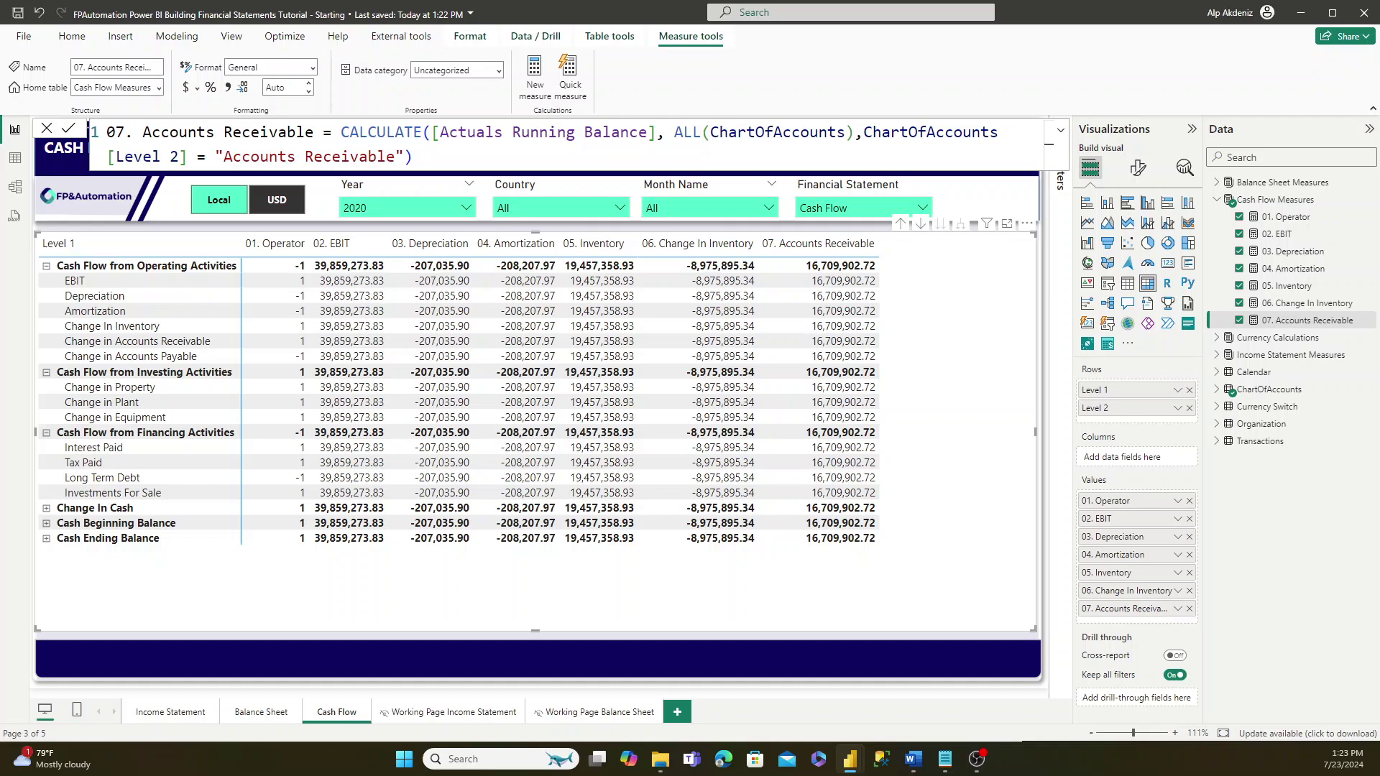
left_click(555, 99)
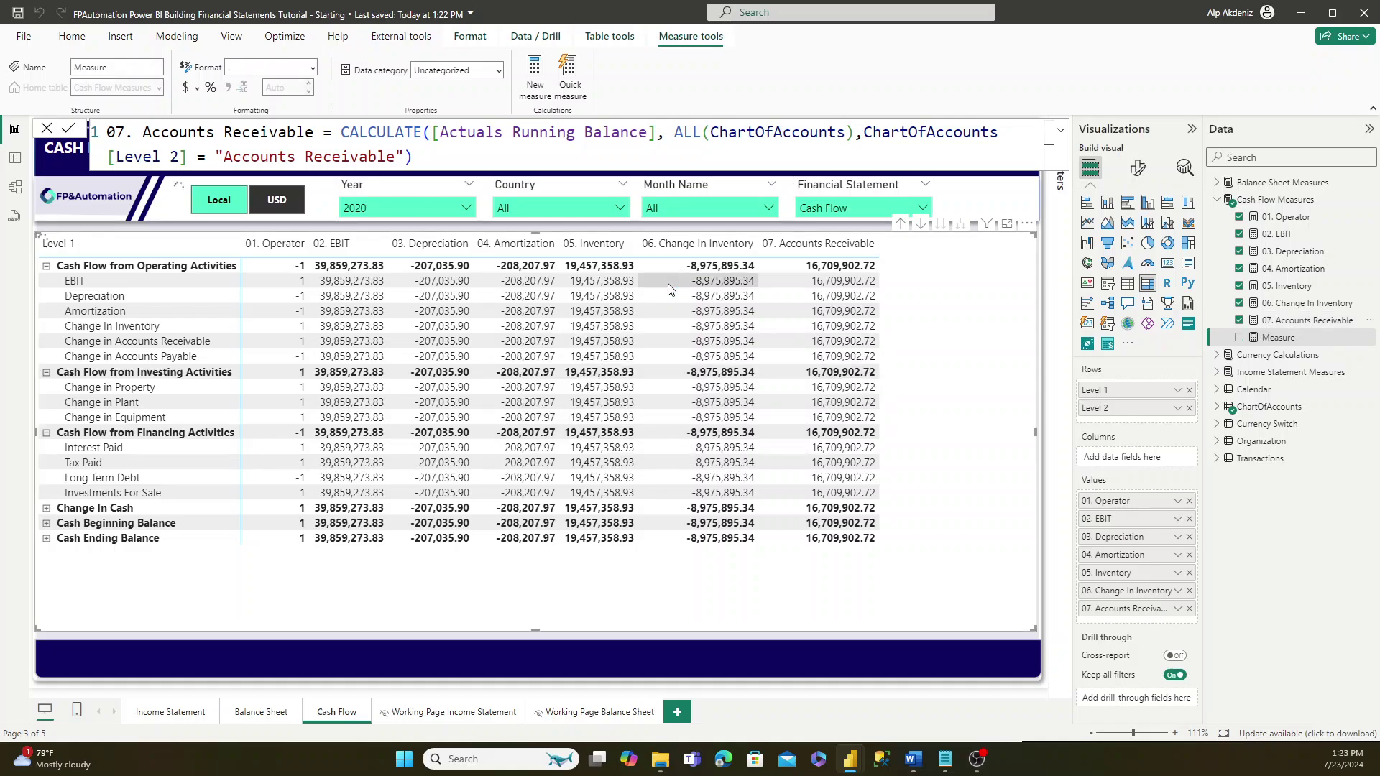
key("ctrl+a")
type("08. Accounts Payable = CALCULATE([Actuals Running Balance], ALL(ChartOfAccounts),ChartOfAccounts[Level 2] = \"Accounts Payable\")")
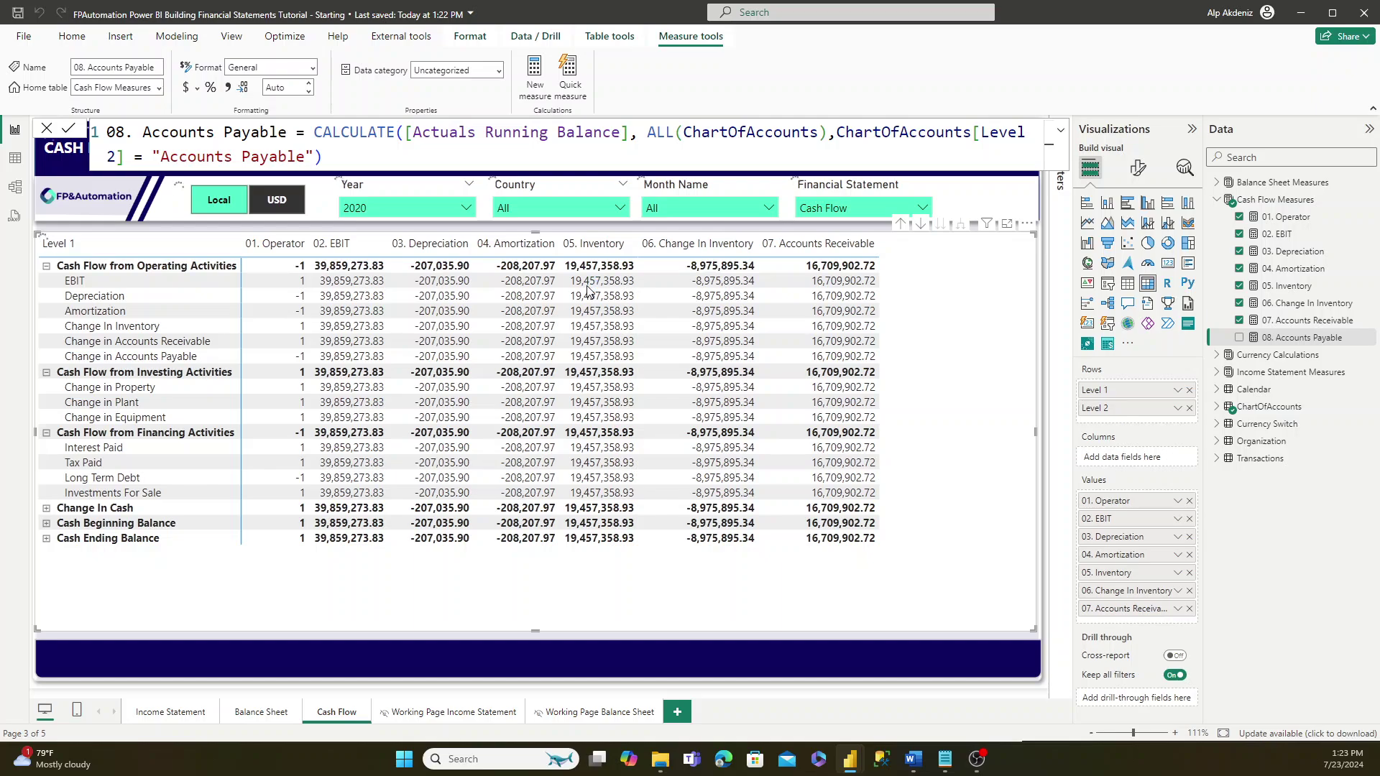
key("Return")
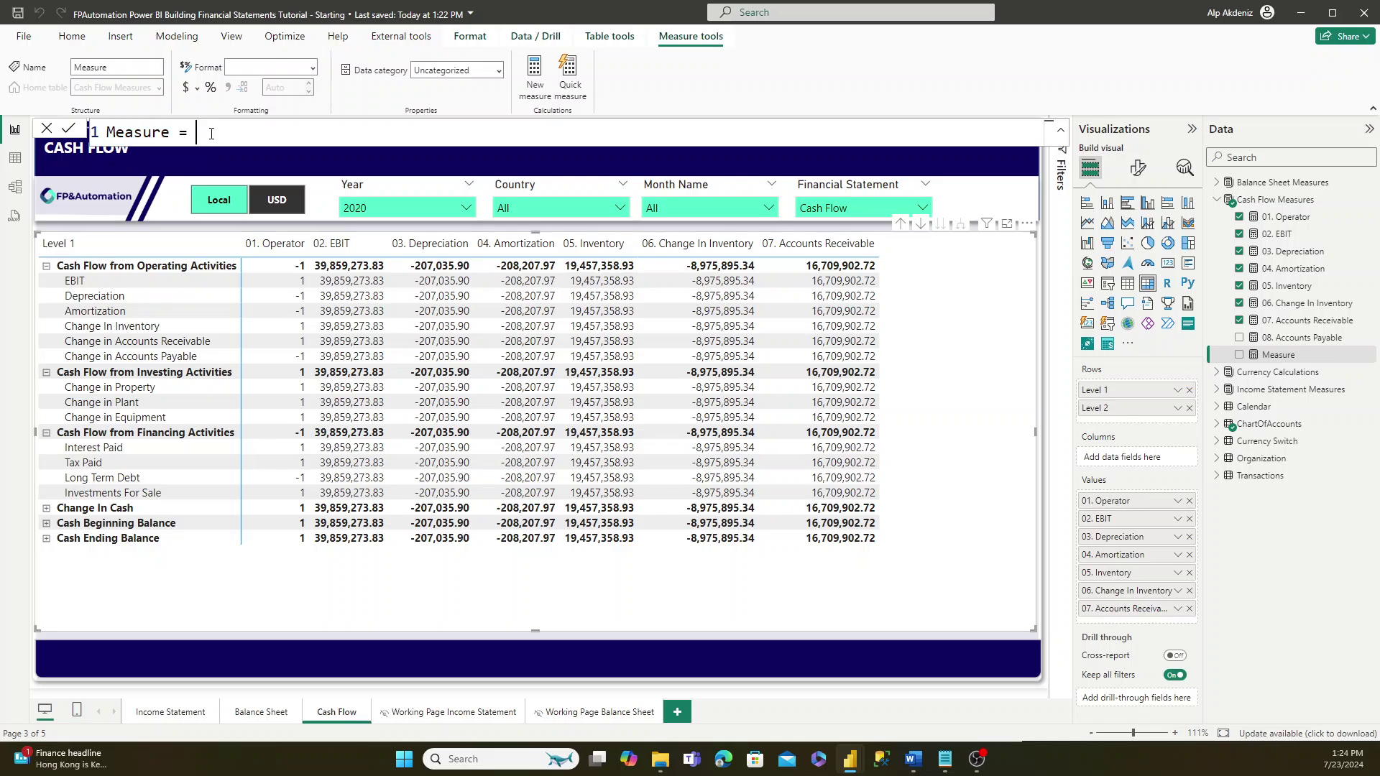
- Create the measure 09. Change In Accounts Receivable, returning (PrevMonthValue - CurrMonthValue) of [07. Accounts Receivable] with previous and current month and year variables
type("09. Change In Accounts Receivable = VAR PrevMonth = IF(MIN('Calendar'[Month]) = 1, 12, MIN('Calendar'[Month])-1) VAR CurrMonth = MAX('Calendar'[Month]) VAR PrevMonthYear = IF(MIN('Calendar'[Month]) = 1, MIN('Calendar'[Year])-1, MIN('Calendar'[Year])) VAR CurrMonthYear = MAX('Calendar'[Year]) VAR PrevMonthValue =     CALCULATE([07. Accounts Receivable],         ALL('Calendar'),         ALL(ChartOfAccounts),         'Calendar'[Month] = PrevMonth, 'Calendar'[Year] = PrevMonthYear     ) VAR CurrMonthValue =     CALCULATE([07. Accounts Receivable],         ALL('Calendar'),         ALL(ChartOfAccounts),         'Calendar'[Month] = CurrMonth, 'Calendar'[Year] = CurrMonthYear     ) RETURN (PrevMonthValue - CurrMonthValue)")
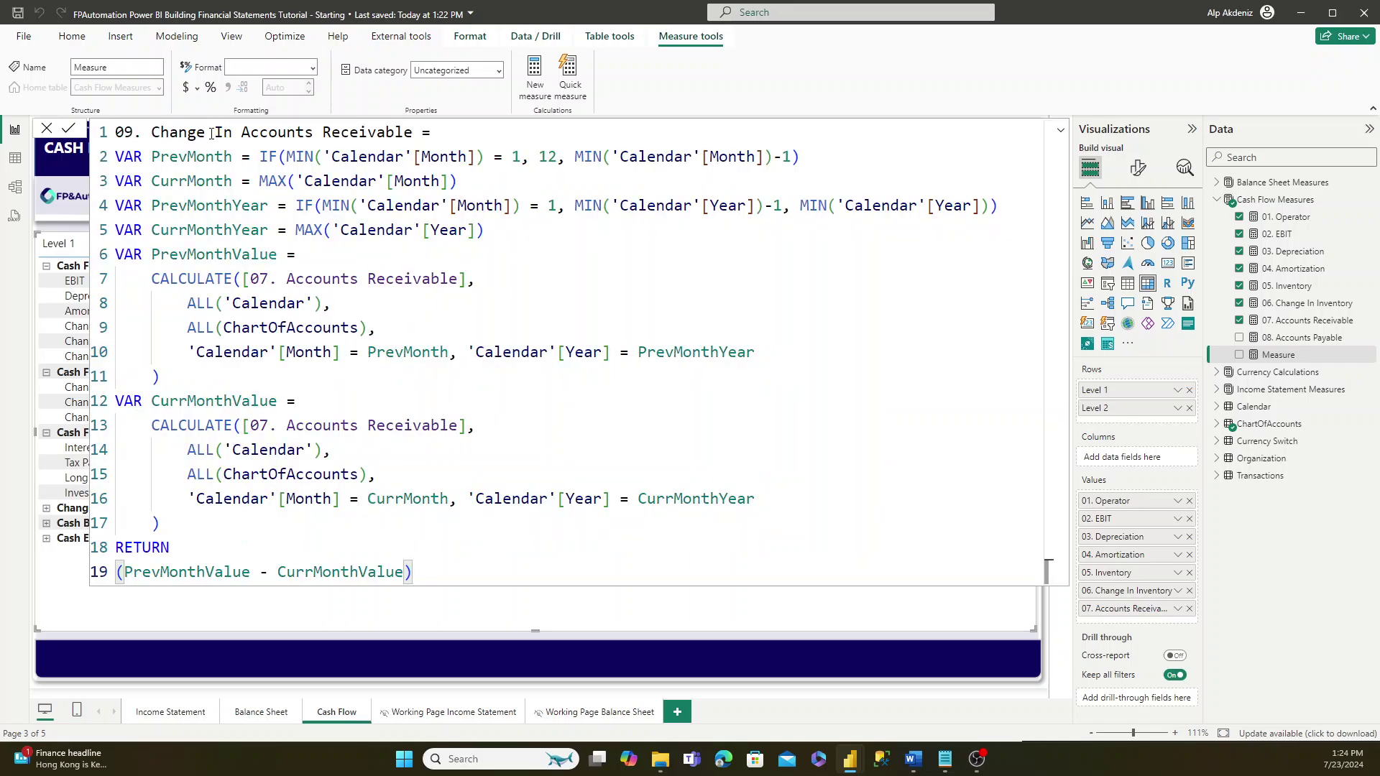
left_click(213, 133)
key("Return")
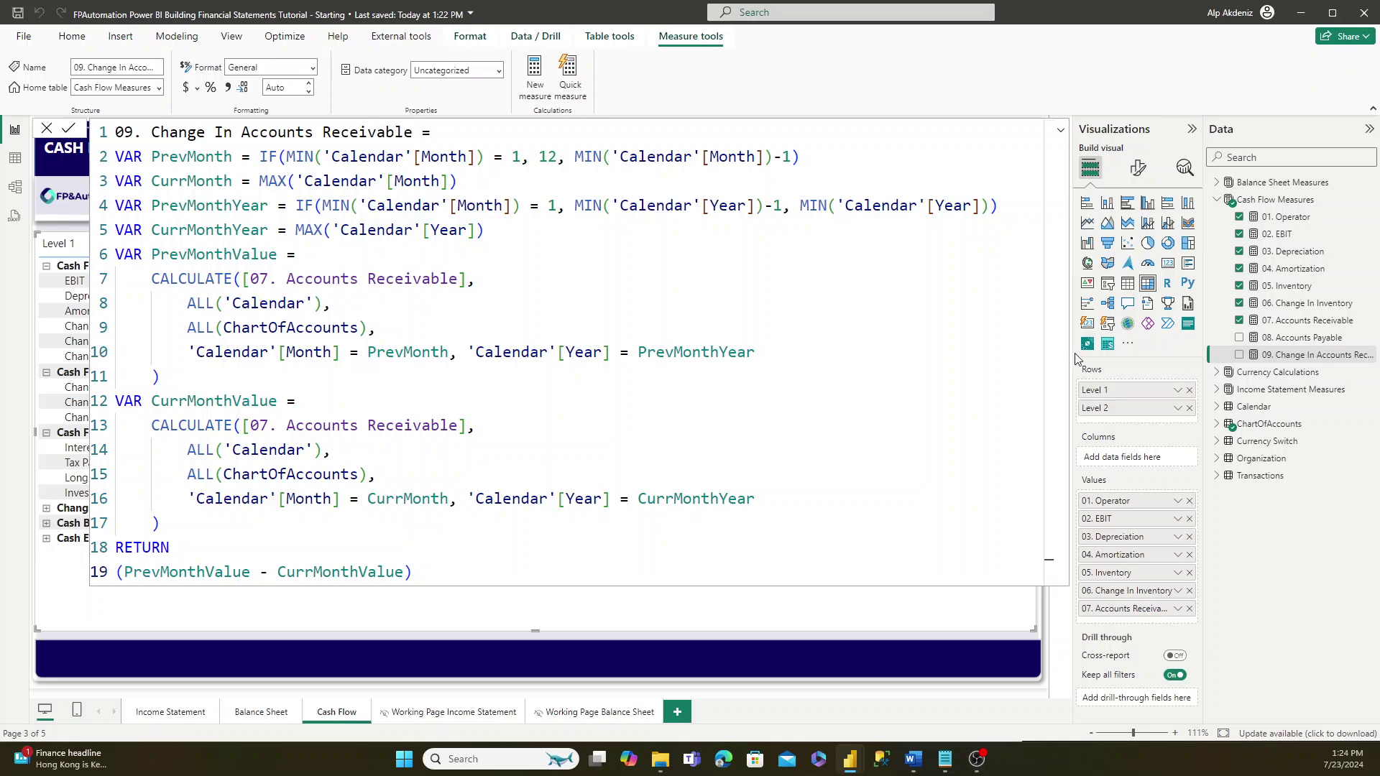
- Create the measure 10. Change In Accounts Payable, returning (PrevMonthValue - CurrMonthValue) of [08. Accounts Payable] with the same month and year variables
left_click(535, 79)
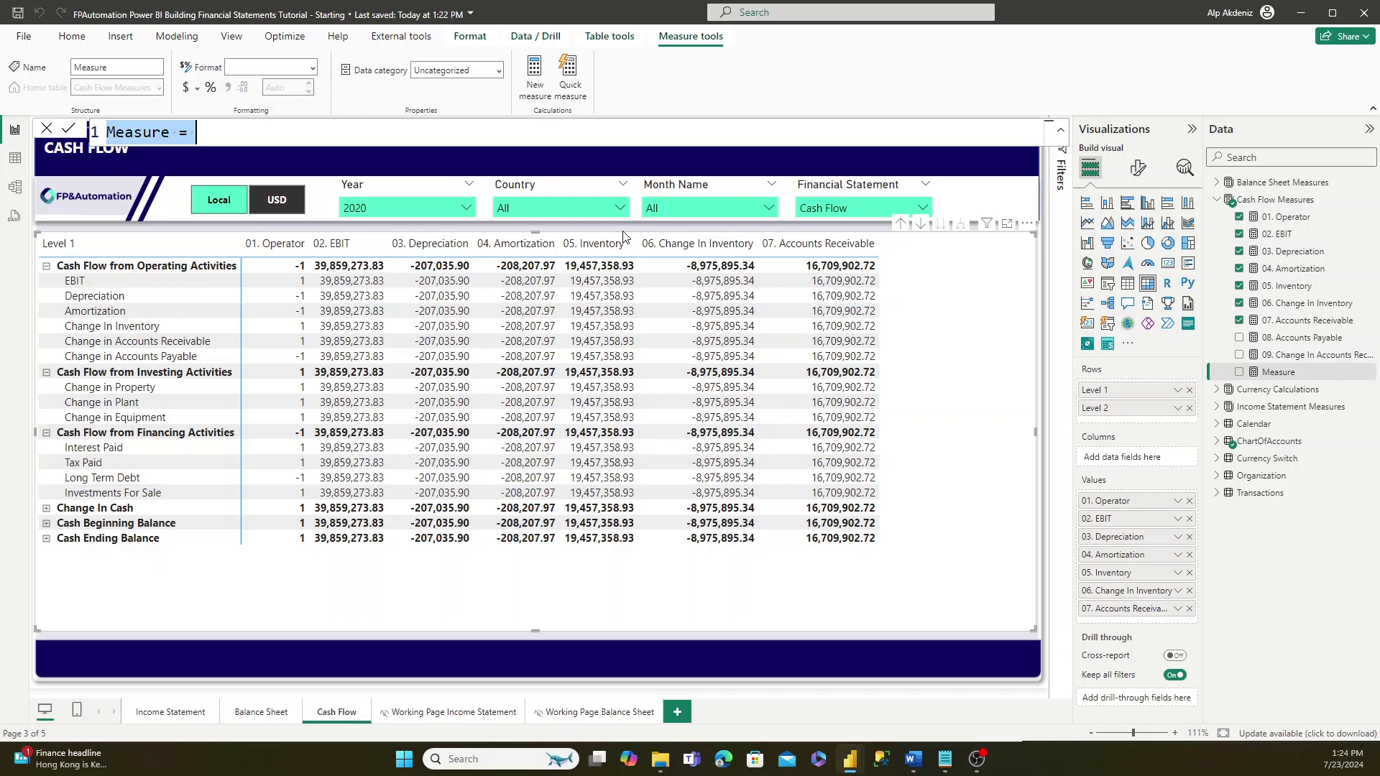
type("10. Change In Accounts Payable = VAR PrevMonth = IF(MIN('Calendar'[Month]) = 1, 12, MIN('Calendar'[Month])-1) VAR CurrMonth = MAX('Calendar'[Month]) VAR PrevMonthYear = IF(MIN('Calendar'[Month]) = 1, MIN('Calendar'[Year])-1, MIN('Calendar'[Year])) VAR CurrMonthYear = MAX('Calendar'[Year]) VAR PrevMonthValue =     CALCULATE([08. Accounts Payable],         ALL('Calendar'),         ALL(ChartOfAccounts),         'Calendar'[Month] = PrevMonth, 'Calendar'[Year] = PrevMonthYear     ) VAR CurrMonthValue =     CALCULATE([08. Accounts Payable],         ALL('Calendar'),         ALL(ChartOfAccounts),         'Calendar'[Month] = CurrMonth, 'Calendar'[Year] = CurrMonthYear     ) RETURN (PrevMonthValue - CurrMonthValue)")
key("Return")
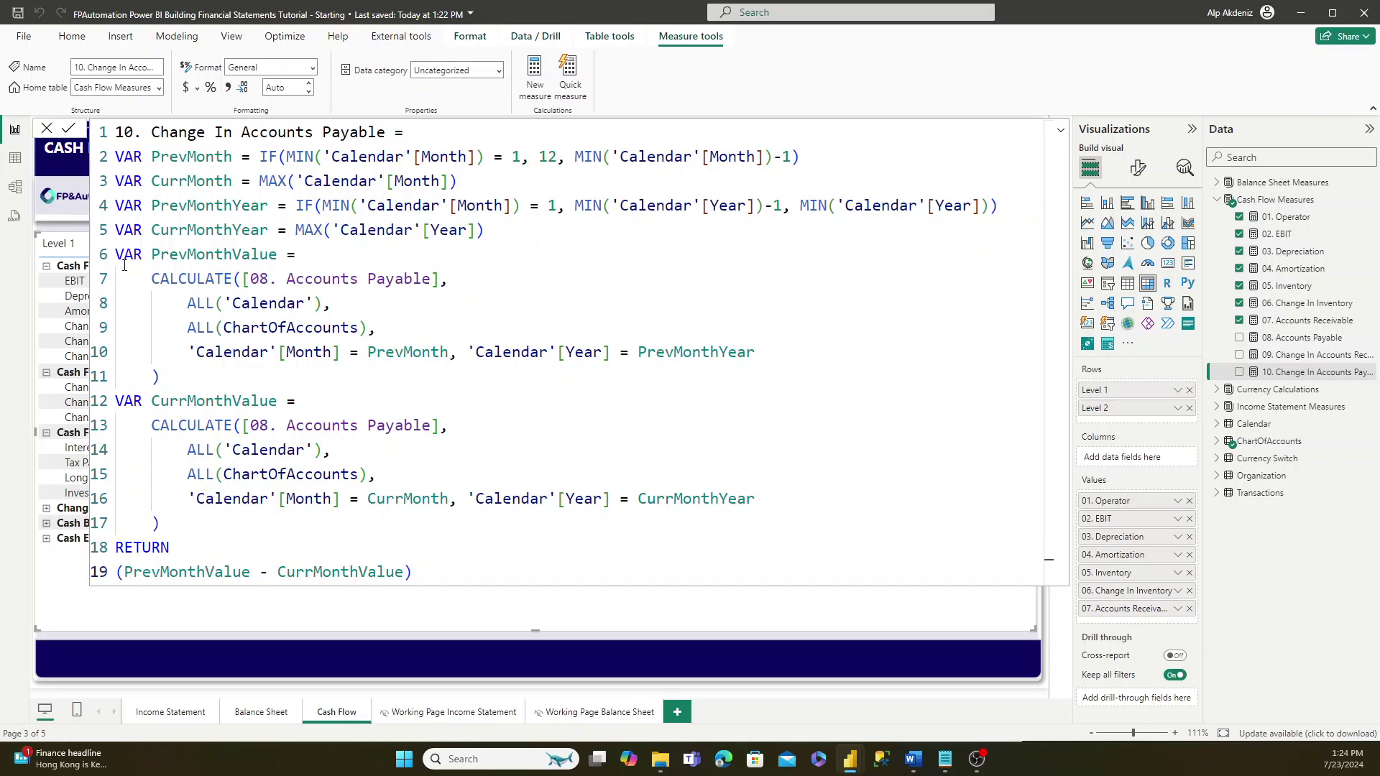
- Create the measure 11. Plant = CALCULATE([Actuals Running Balance], ALL(ChartOfAccounts),ChartOfAccounts[Level 2] = "Plant")
left_click(546, 100)
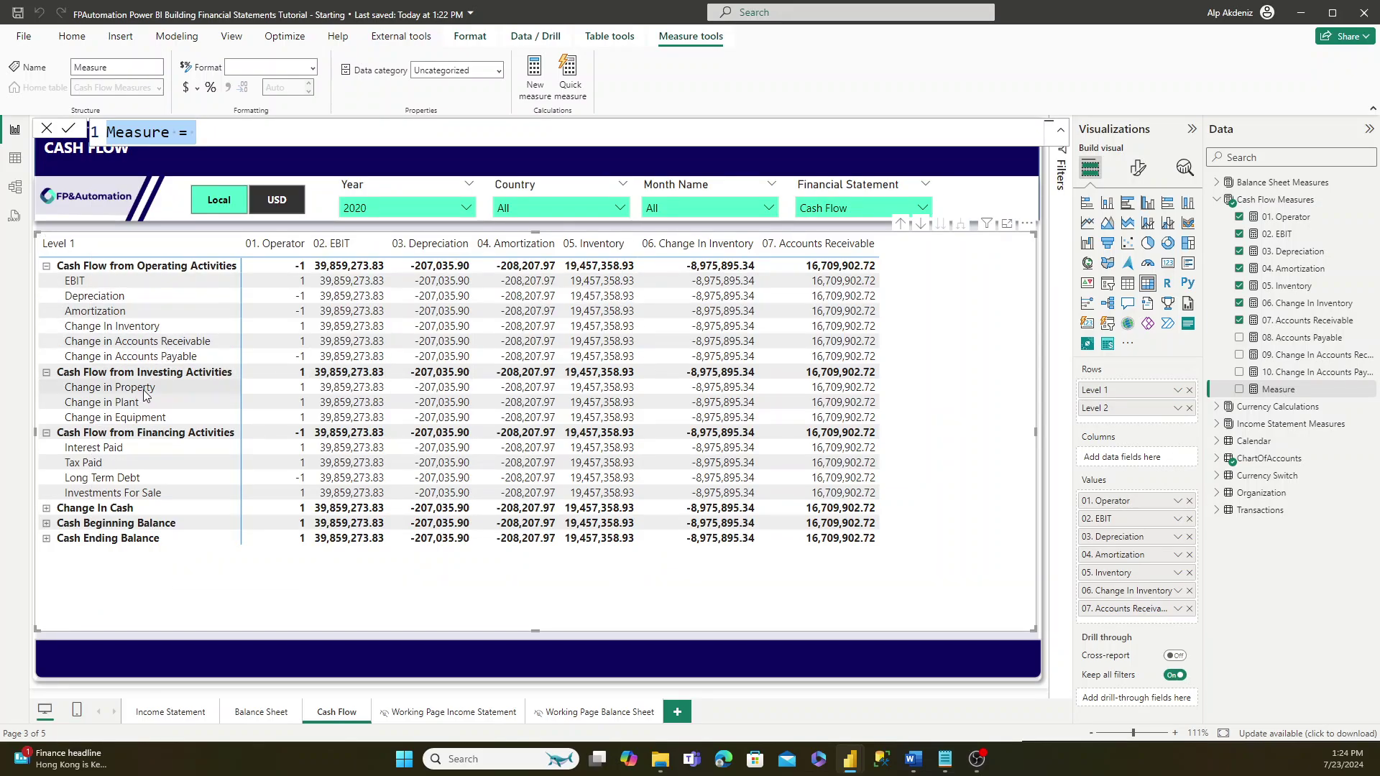
type("11. Plant = CALCULATE([Actuals Running Balance], ALL(ChartOfAccounts),ChartOfAccounts[Level 2] = \"Plant\")")
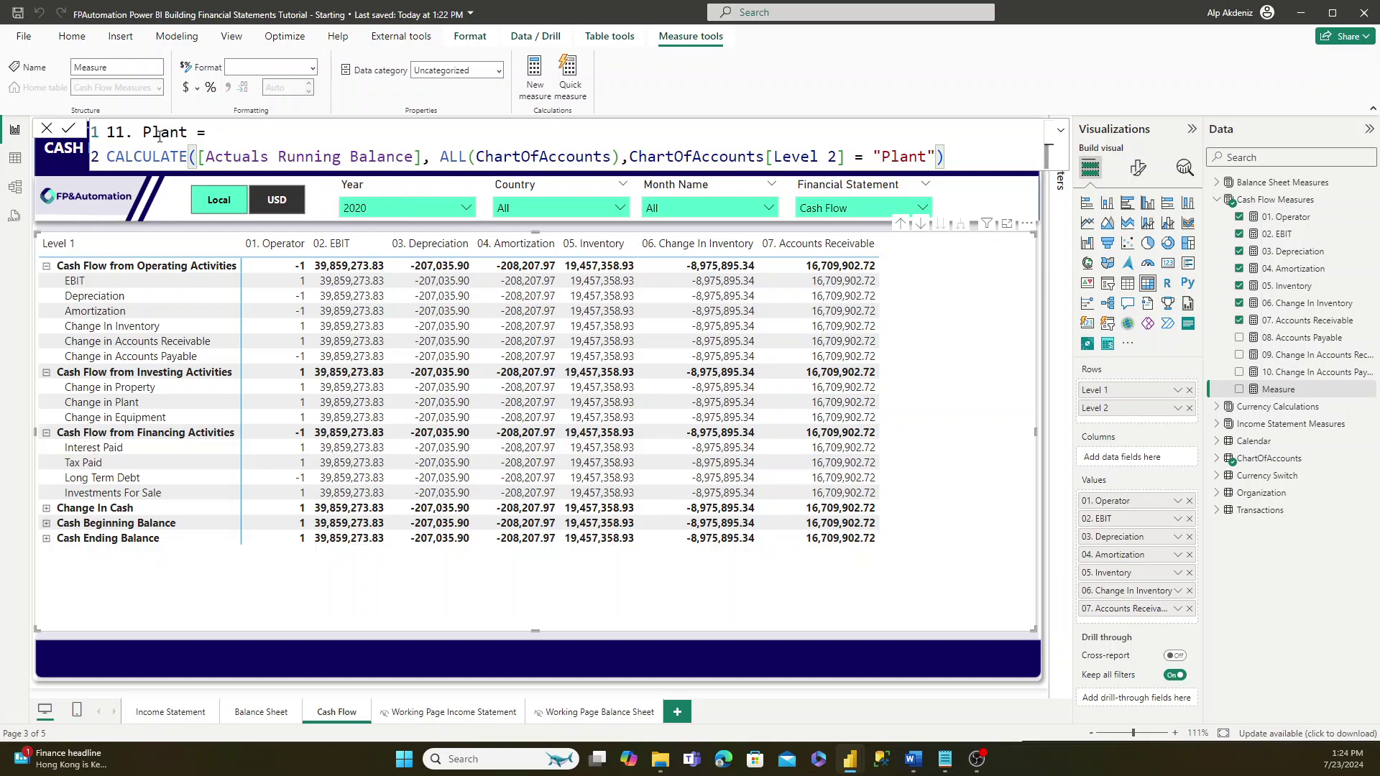
left_click_drag(207, 149, 258, 158)
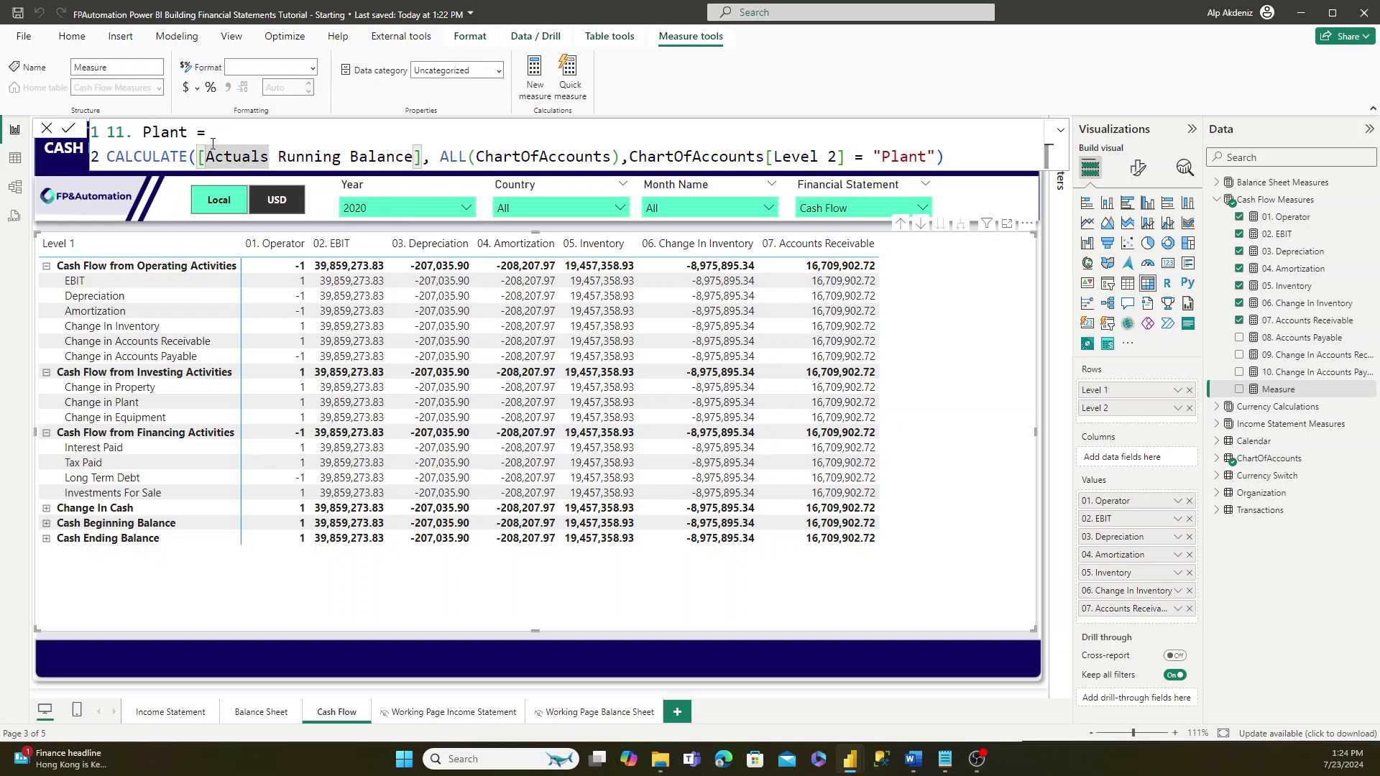
key("Return")
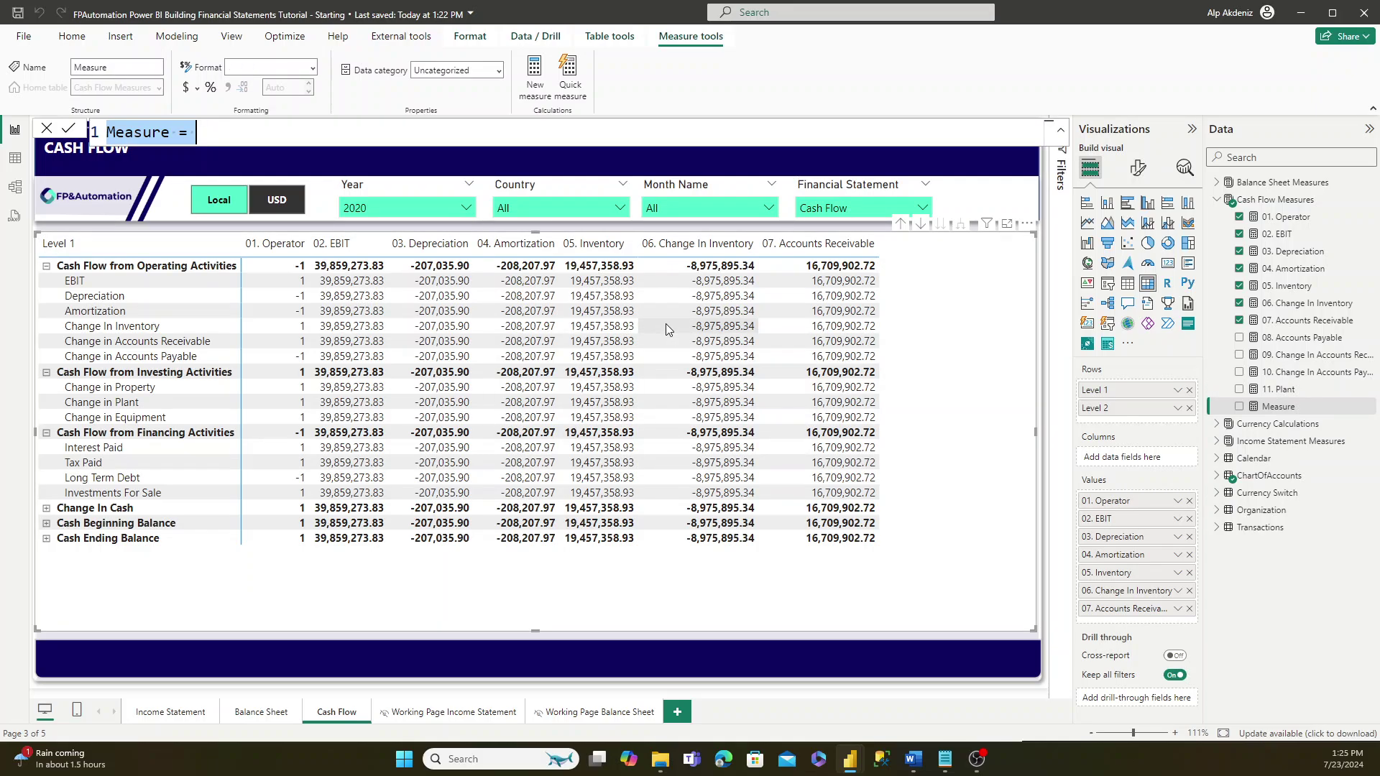
- Create the measures 12. Property and 13. Equipment as CALCULATE([Actuals Running Balance], ALL(ChartOfAccounts)) filtered to ChartOfAccounts[Level 2] = "Property" and "Equipment" respectively
type("12. Property = CALCULATE([Actuals Running Balance], ALL(ChartOfAccounts),ChartOfAccounts[Level 2] = \"Property\")")
key("Return")
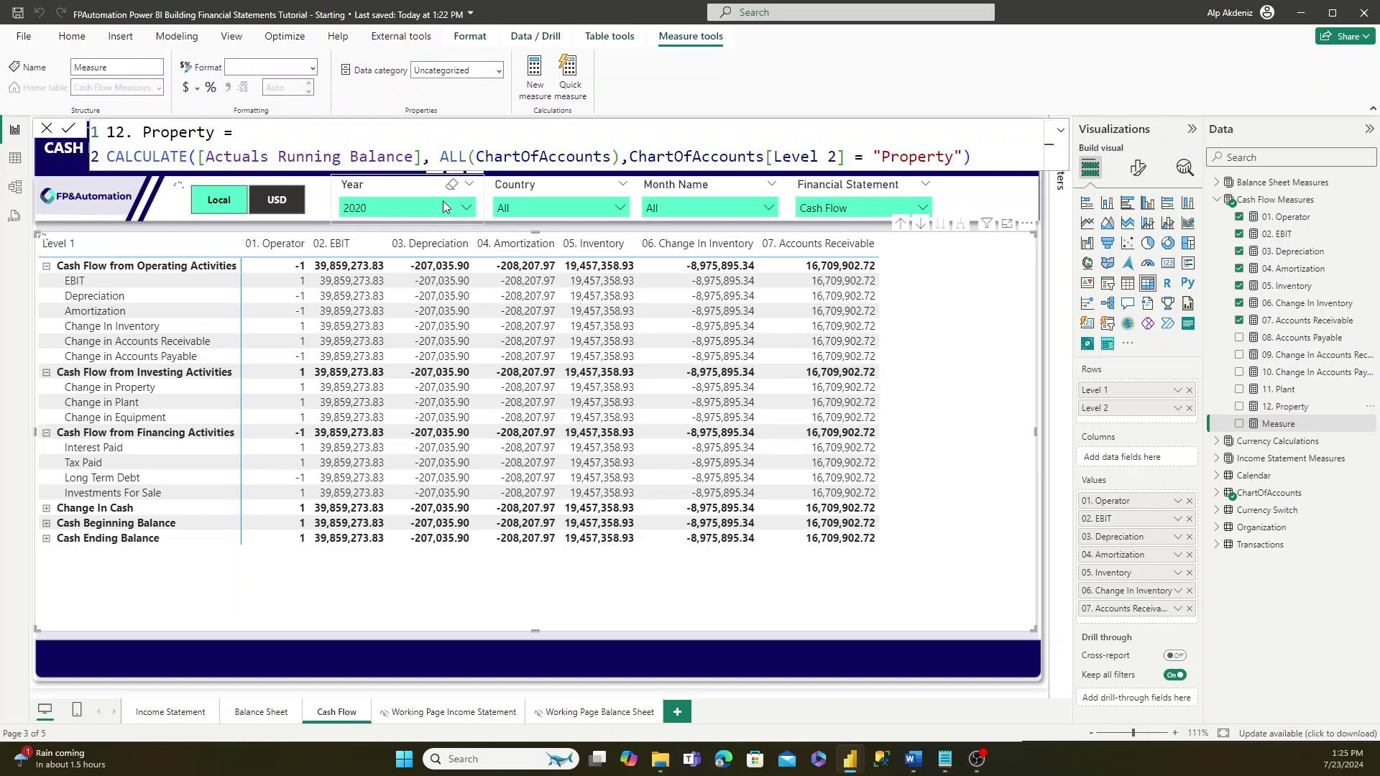
type("13. Equipment = CALCULATE([Actuals Running Balance], ALL(ChartOfAccounts),ChartOfAccounts[Level 2] = \"Equipment\")")
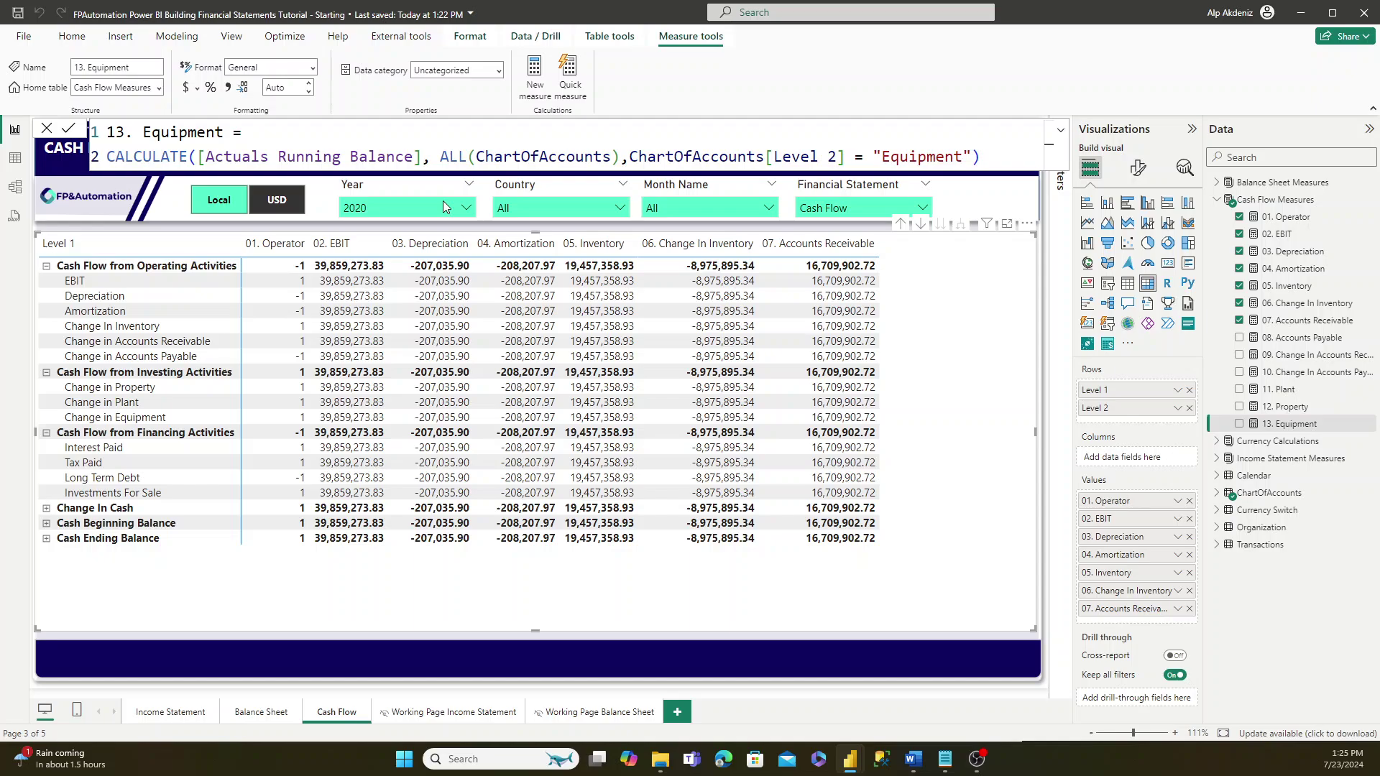
left_click(564, 130)
left_click(1286, 407)
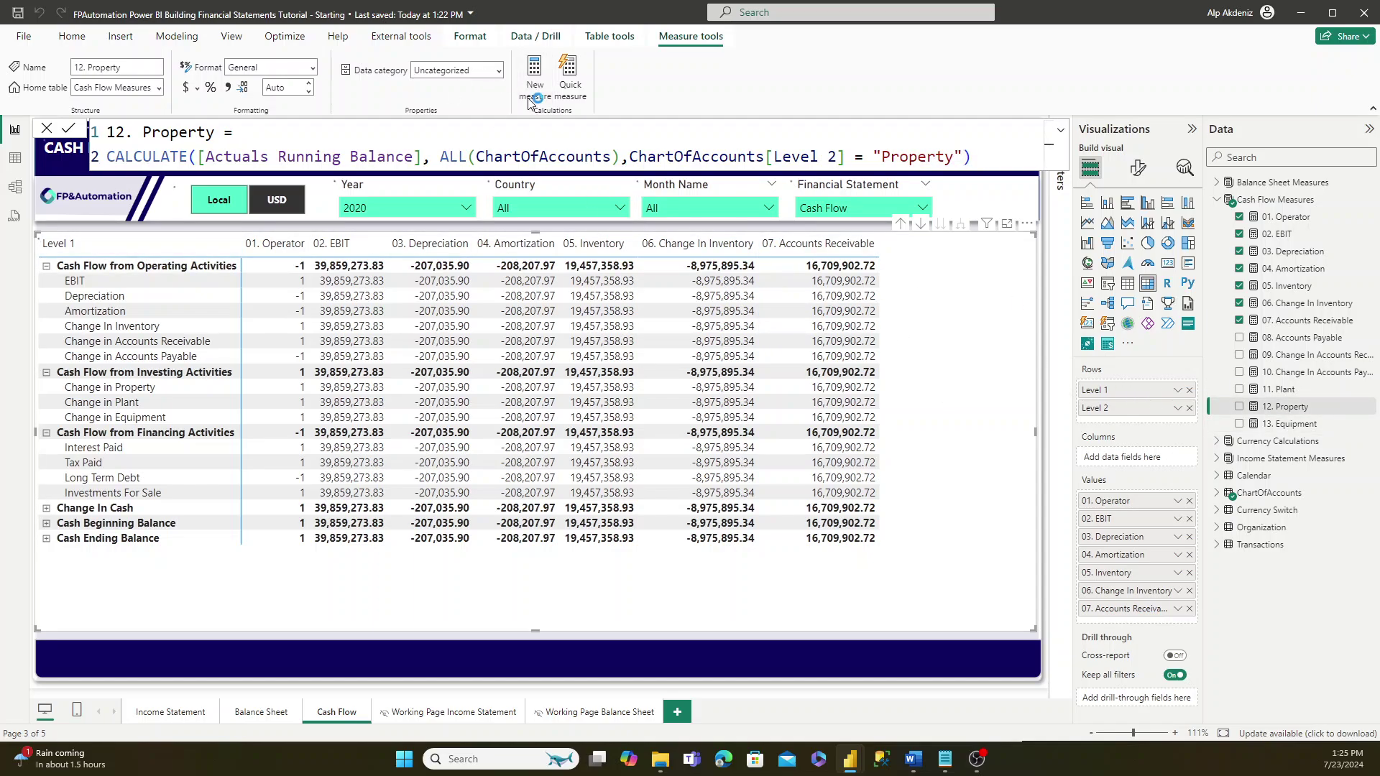
- Create the measure 14. Long Term Debt = CALCULATE([Actuals Running Balance], ALL(ChartOfAccounts),ChartOfAccounts[Level 2] = "Long Term Debt") and add another blank measure
left_click(532, 75)
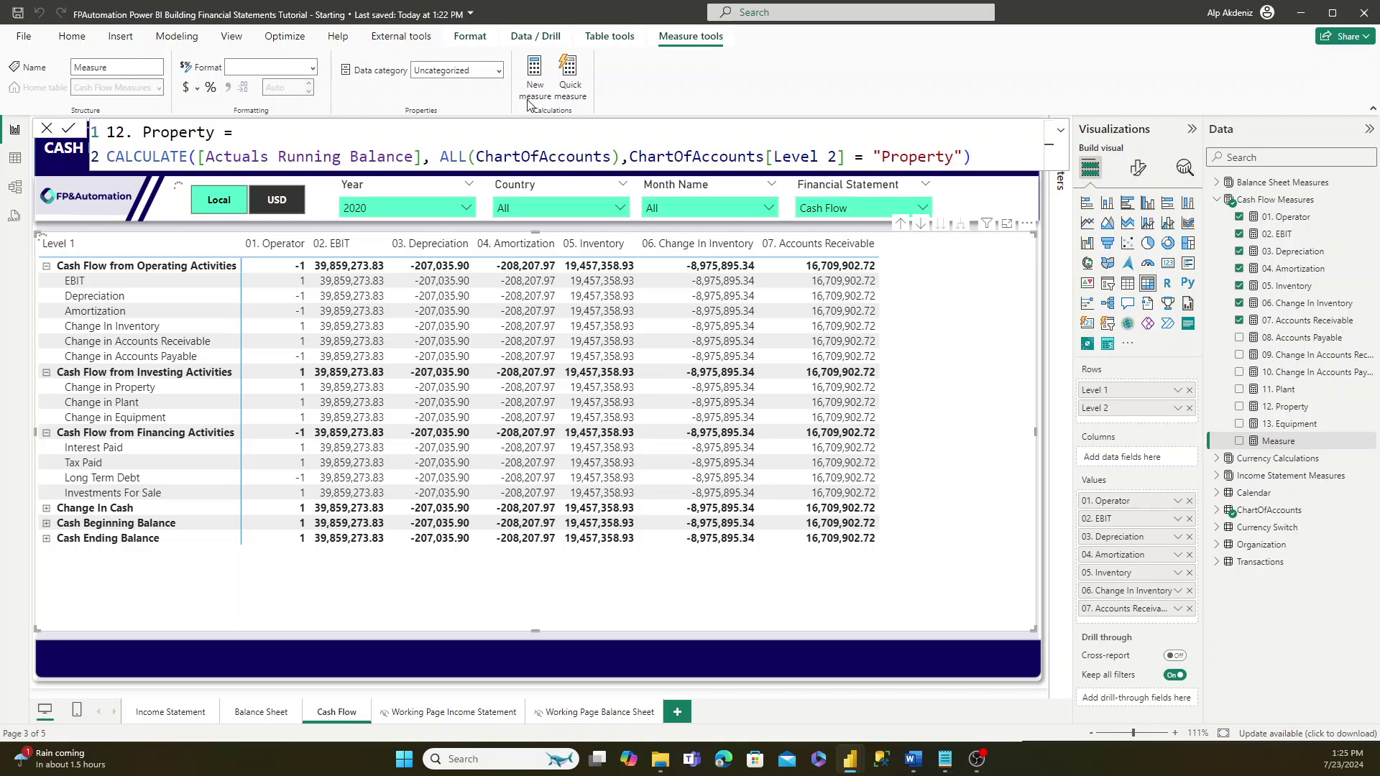
type("14. Long Term Debt = CALCULATE([Actuals Running Balance], ALL(ChartOfAccounts),ChartOfAccounts[Level 2] = \"Long Term Debt\")")
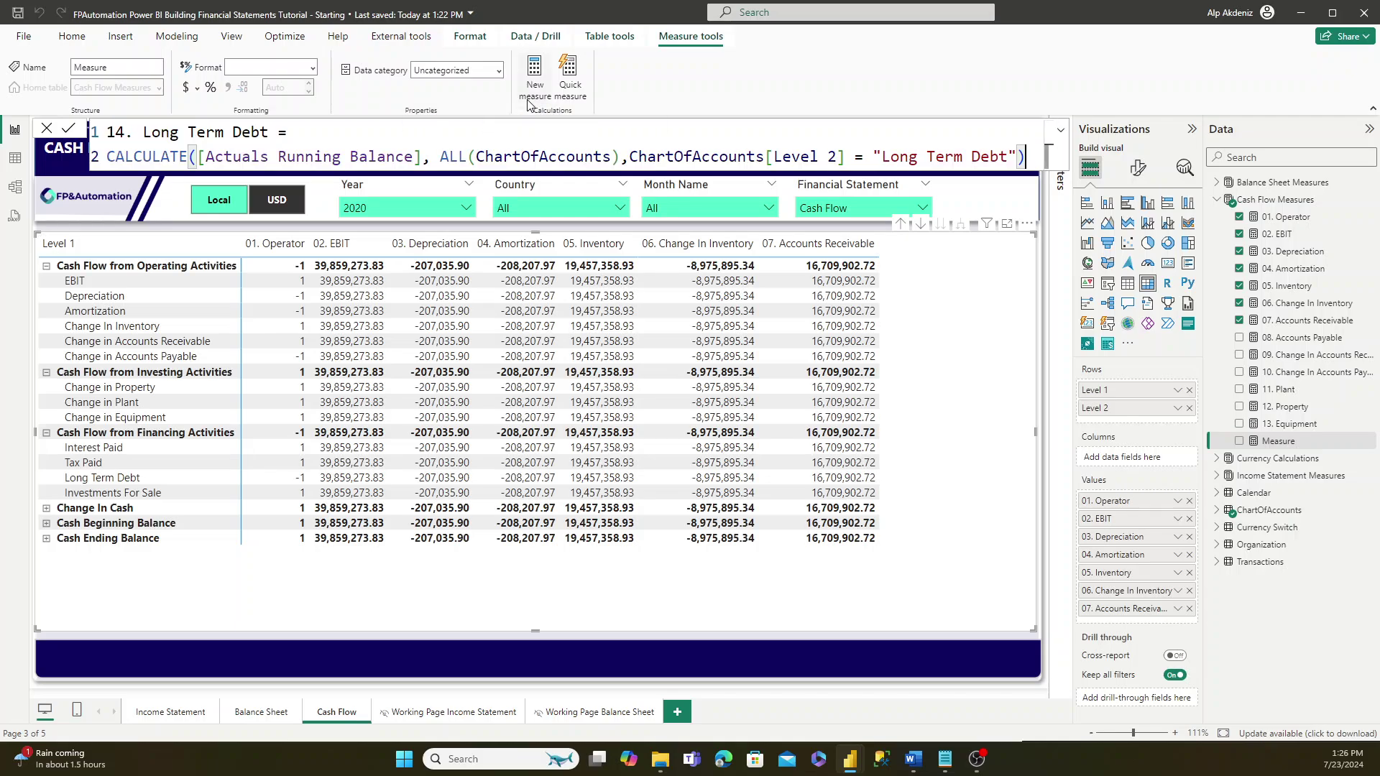
key("Return")
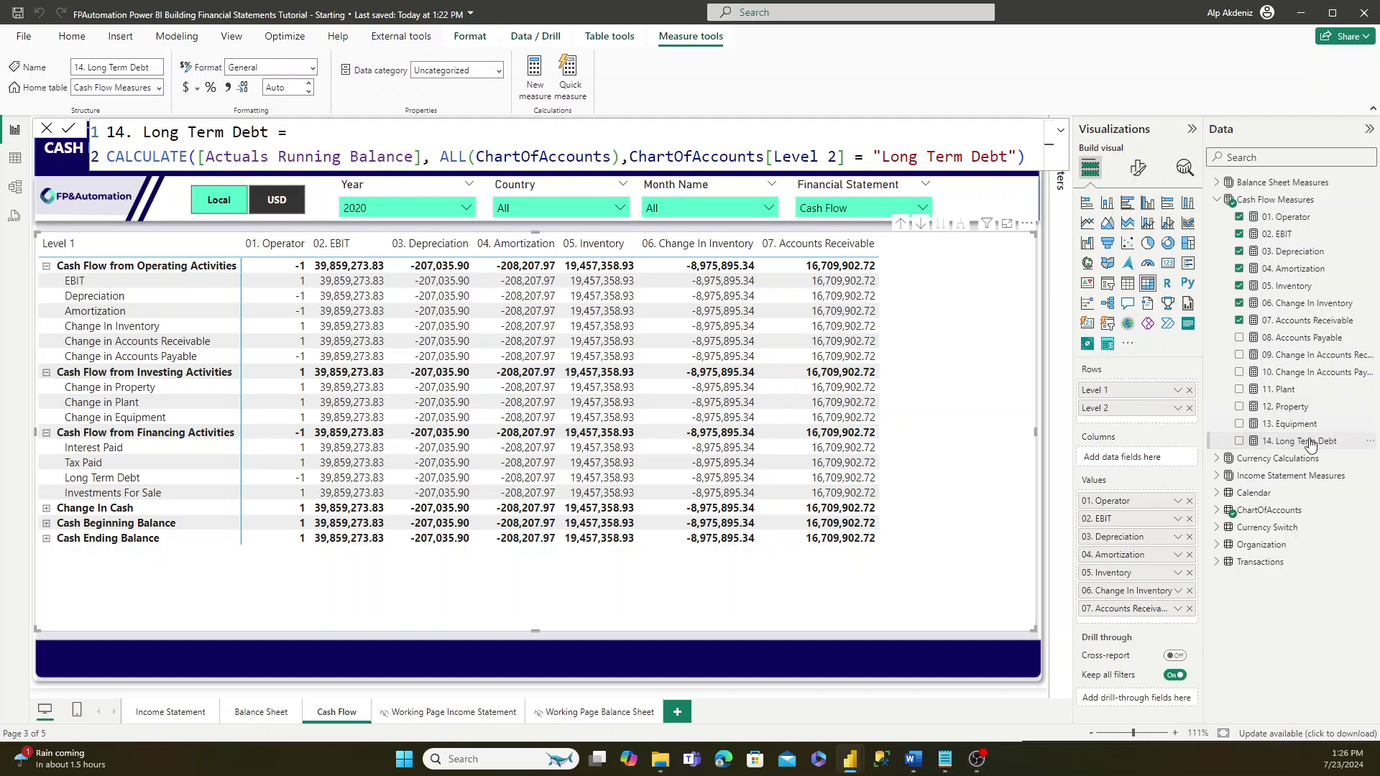
left_click(530, 95)
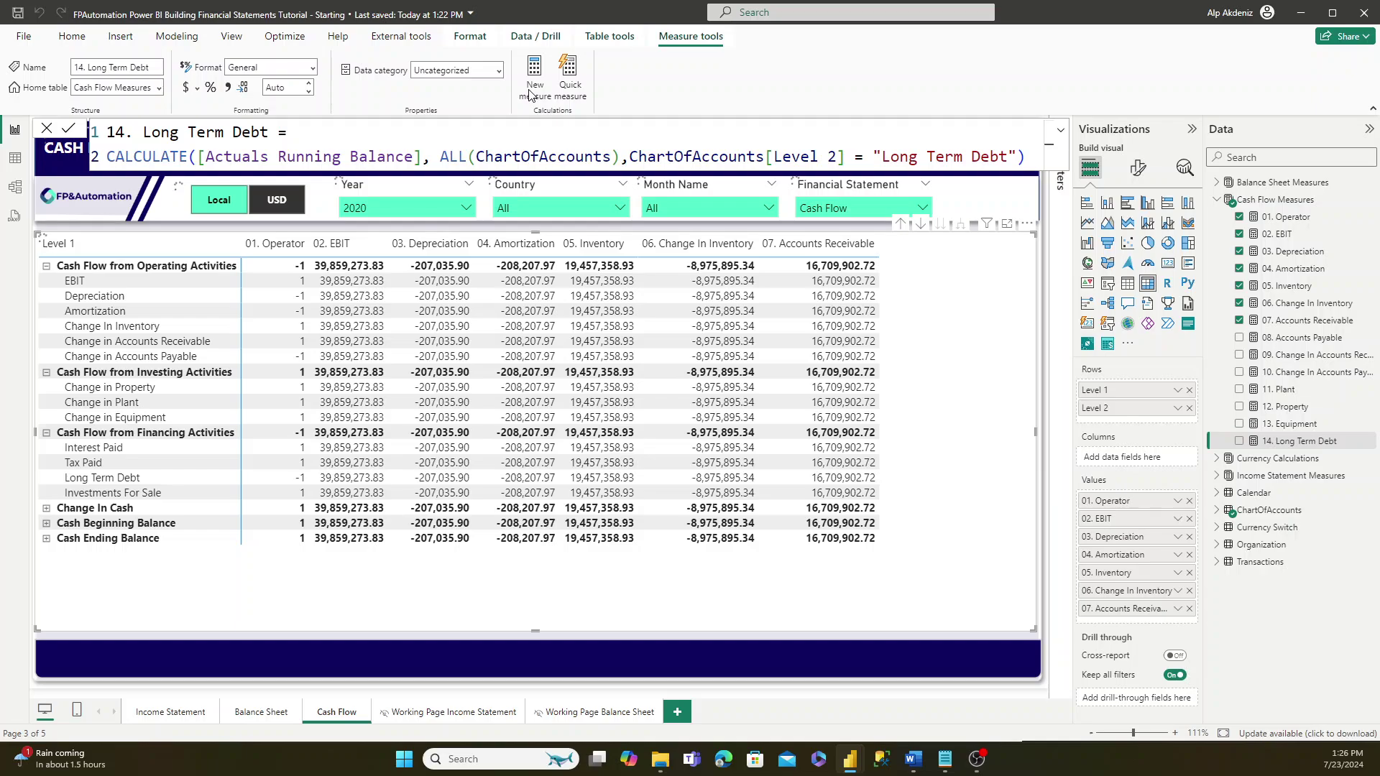
left_click(533, 85)
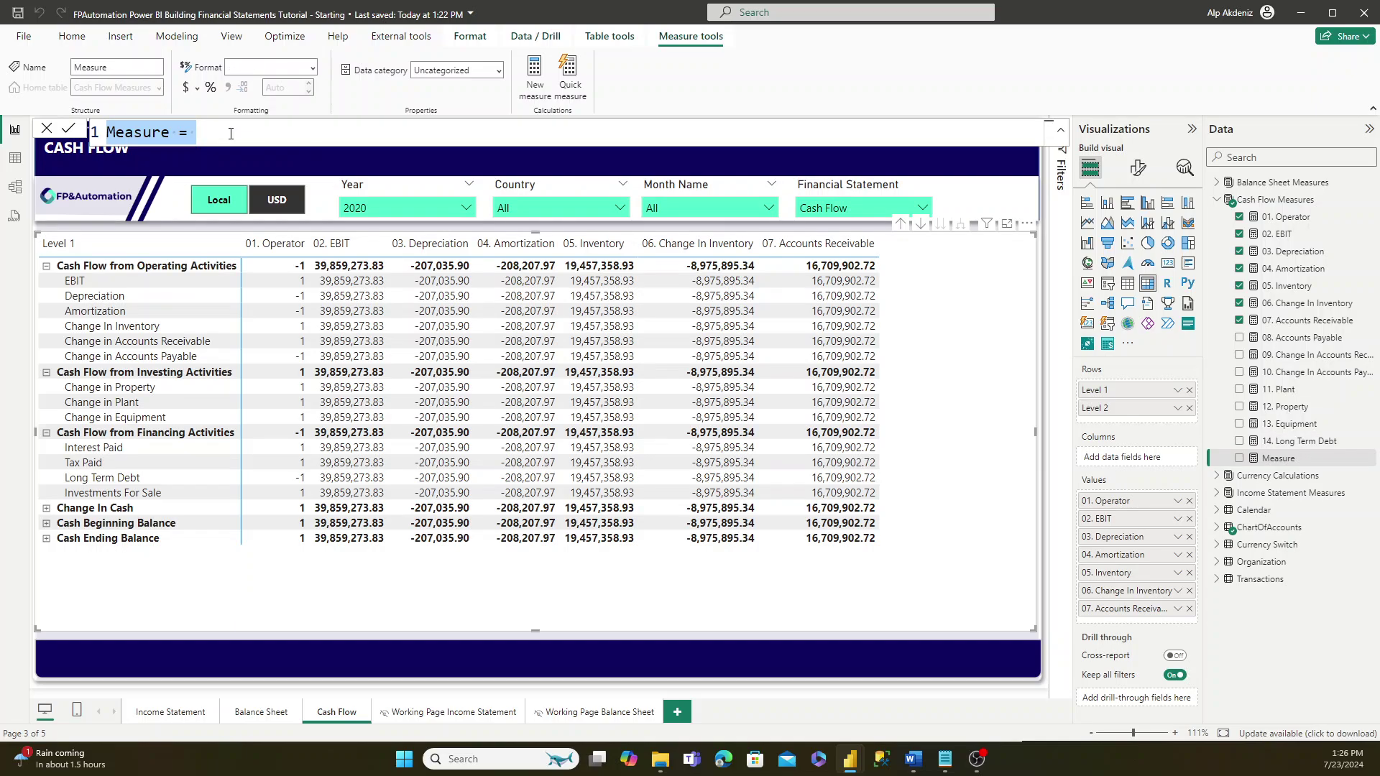
left_click(231, 133)
type("15. Investments For Sale = CALCULATE([Actuals Running Balance], ALL(ChartOfAccounts),ChartOfAccounts[Level 2] = \"Investments For Sale\")")
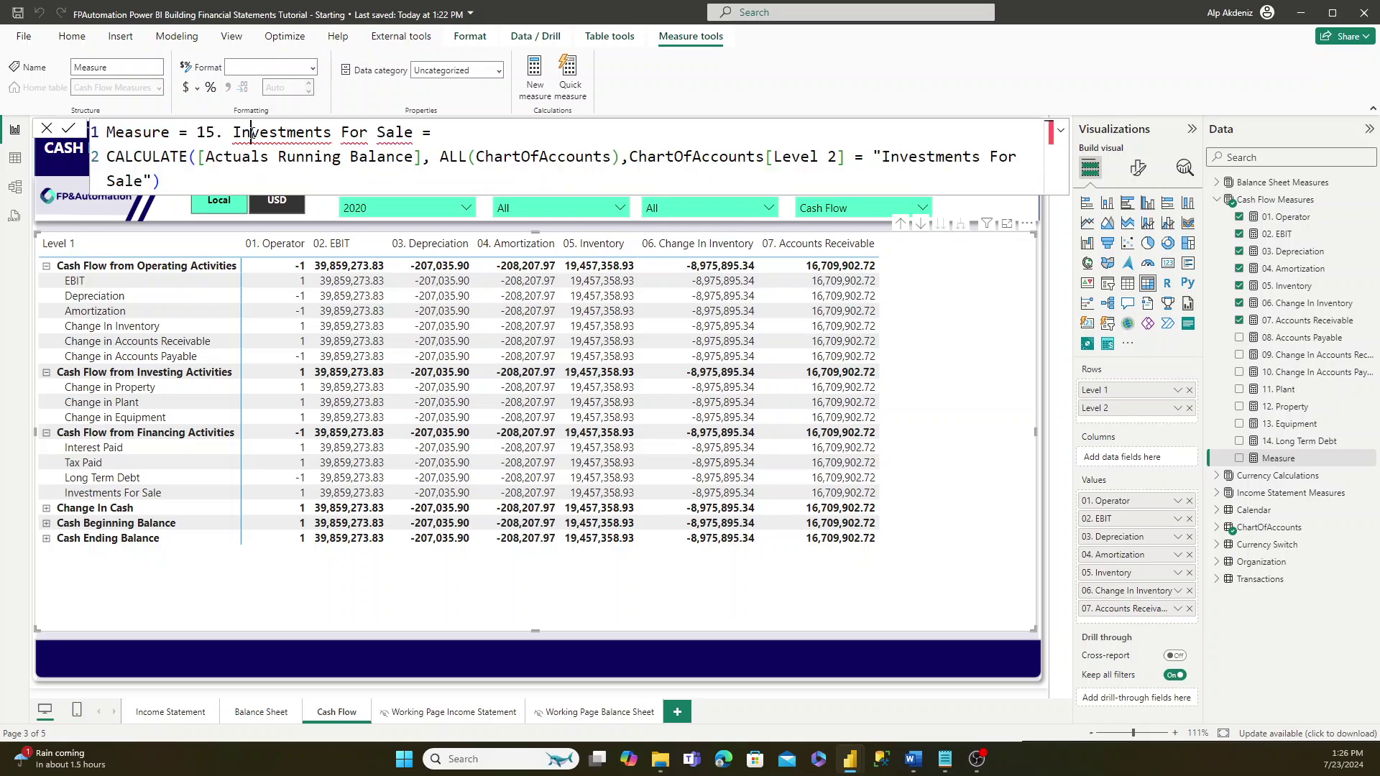
key("ctrl+z")
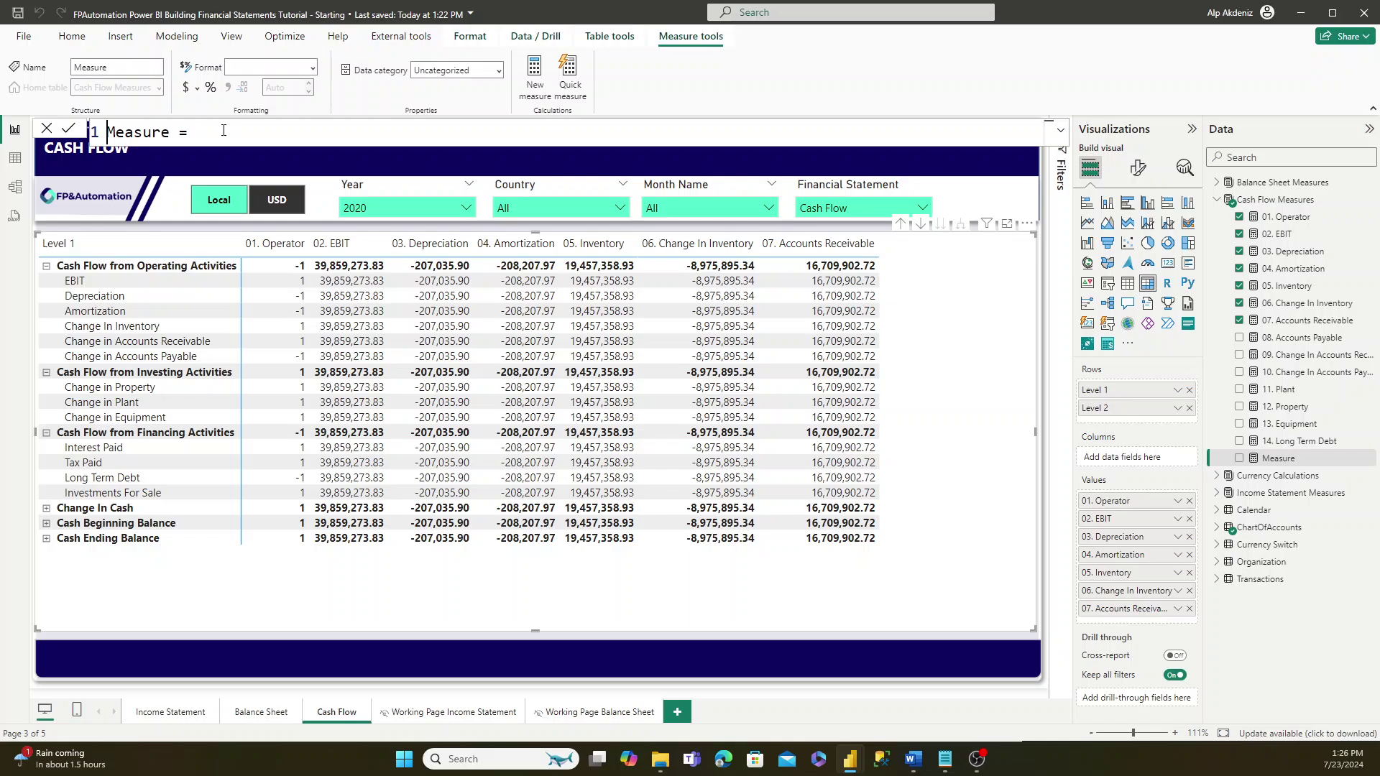
- Define the blank measure as 15. Investments For Sale = CALCULATE([Actuals Running Balance], ALL(ChartOfAccounts),ChartOfAccounts[Level 2] = "Investments For Sale")
key("ctrl+a")
type("15. Investments For Sale = CALCULATE([Actuals Running Balance], ALL(ChartOfAccounts),ChartOfAccounts[Level 2] = \"Investments For Sale\")")
key("Return")
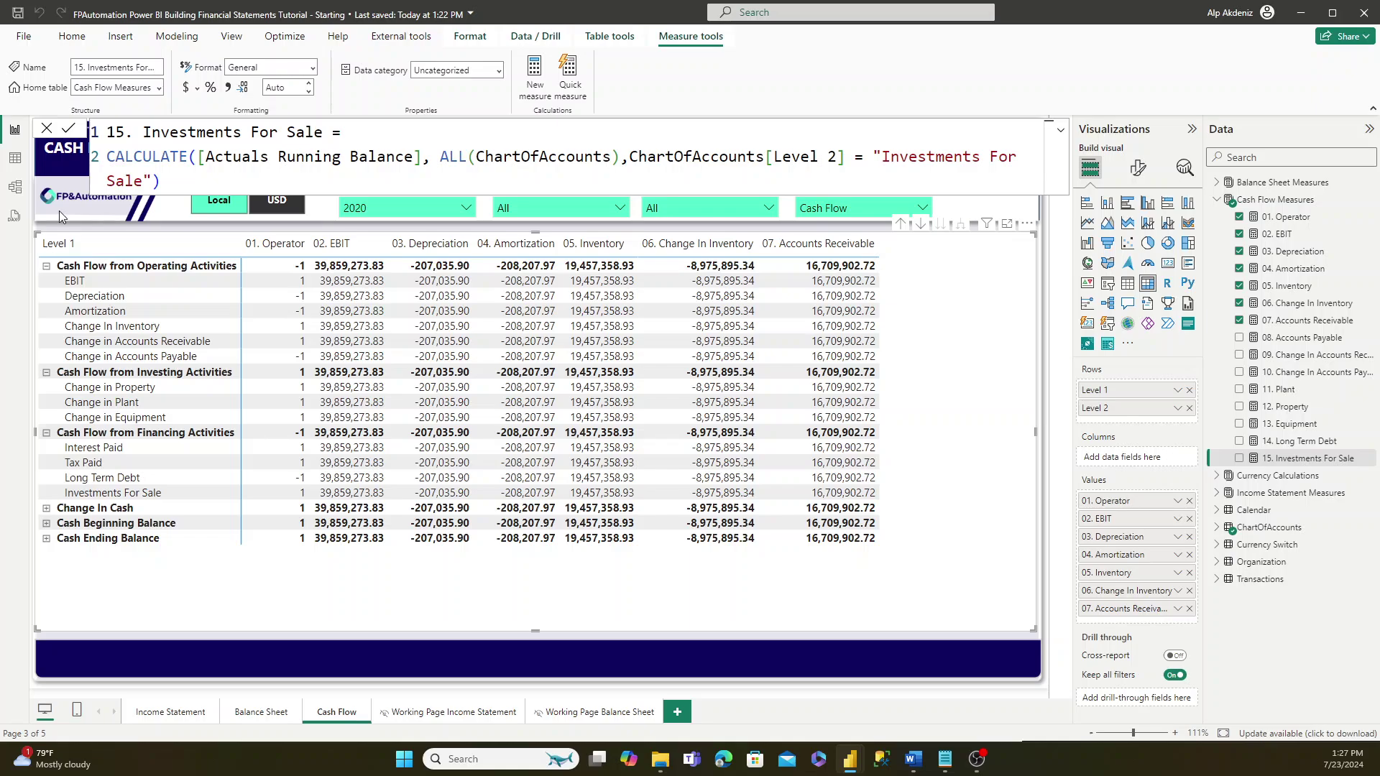
- Create the Cash Flow measures 16. Interest Paid = [Interest] and 17. Tax Paid = [Tax]
left_click(535, 98)
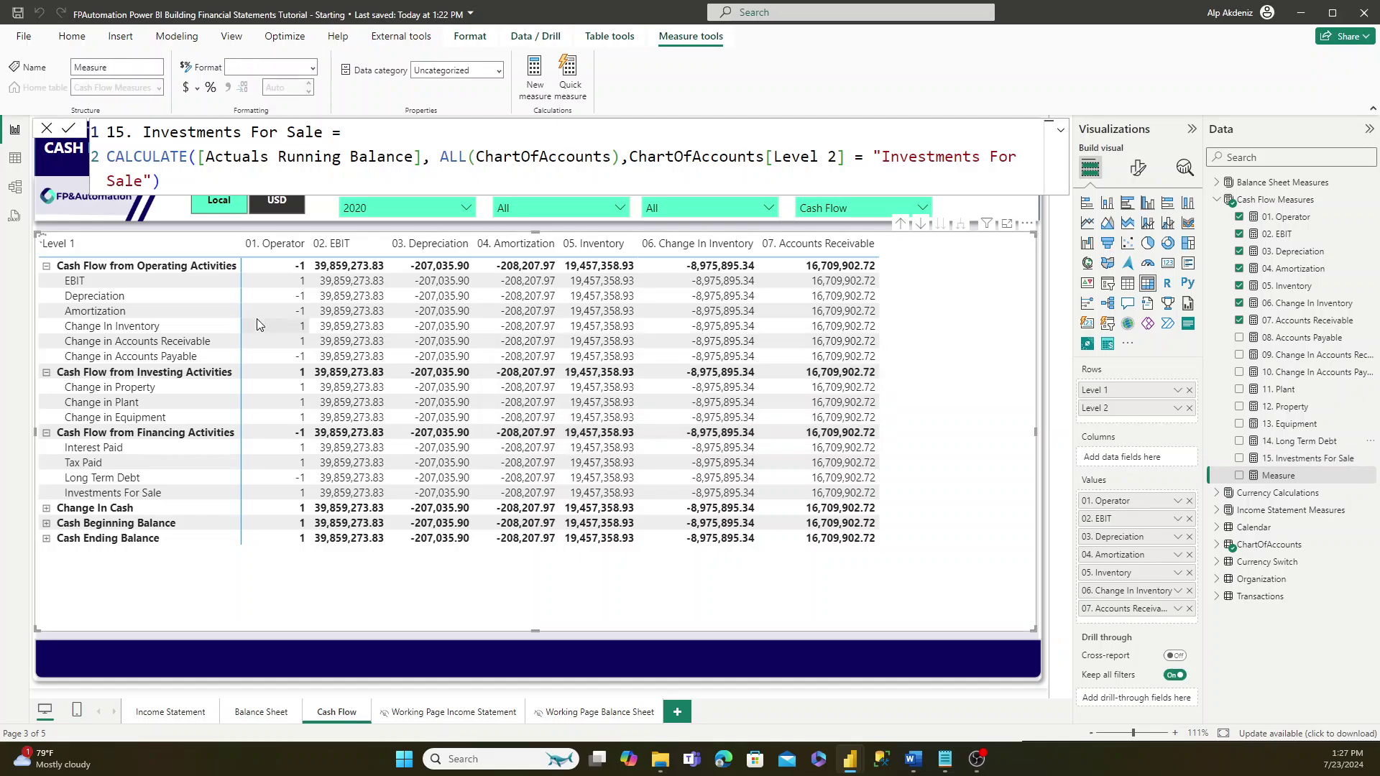
type("16. Interest Paid = [Interest]")
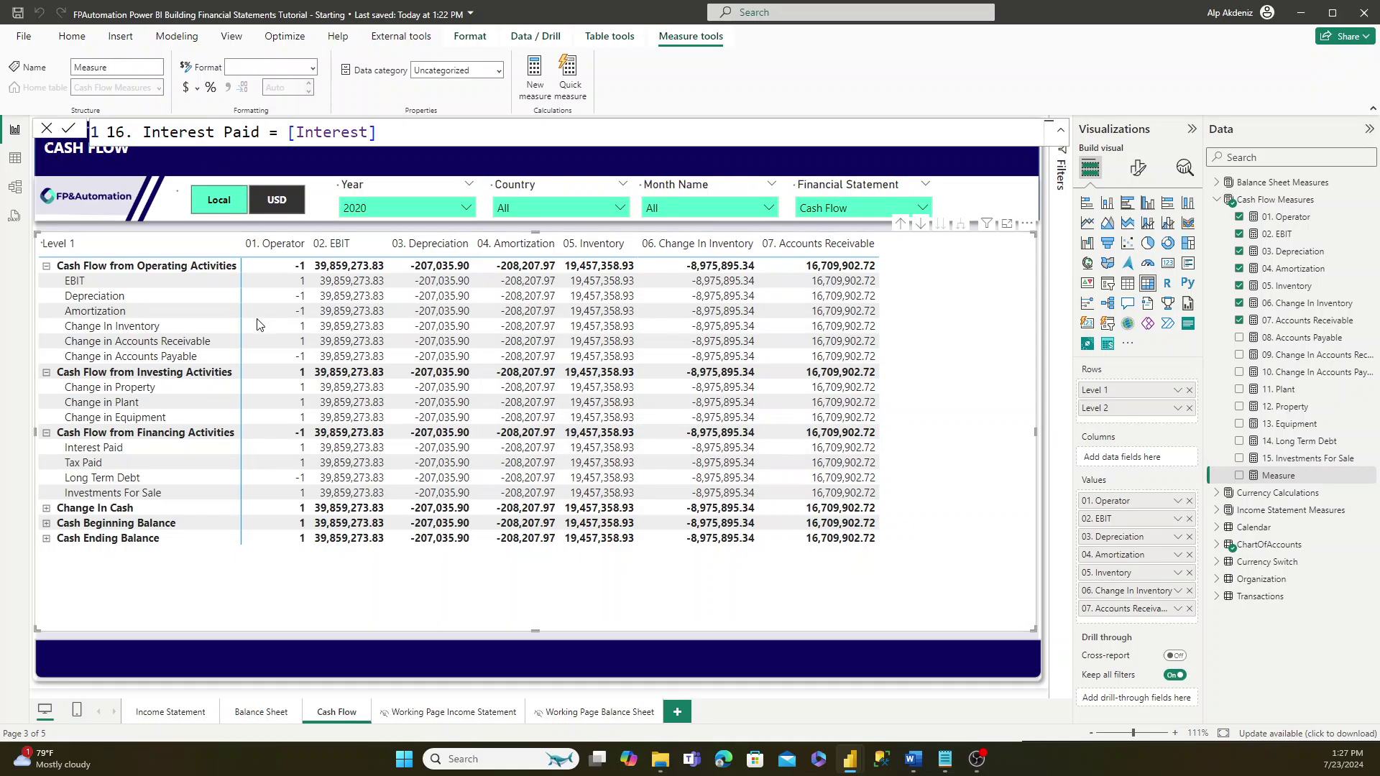
key("Return")
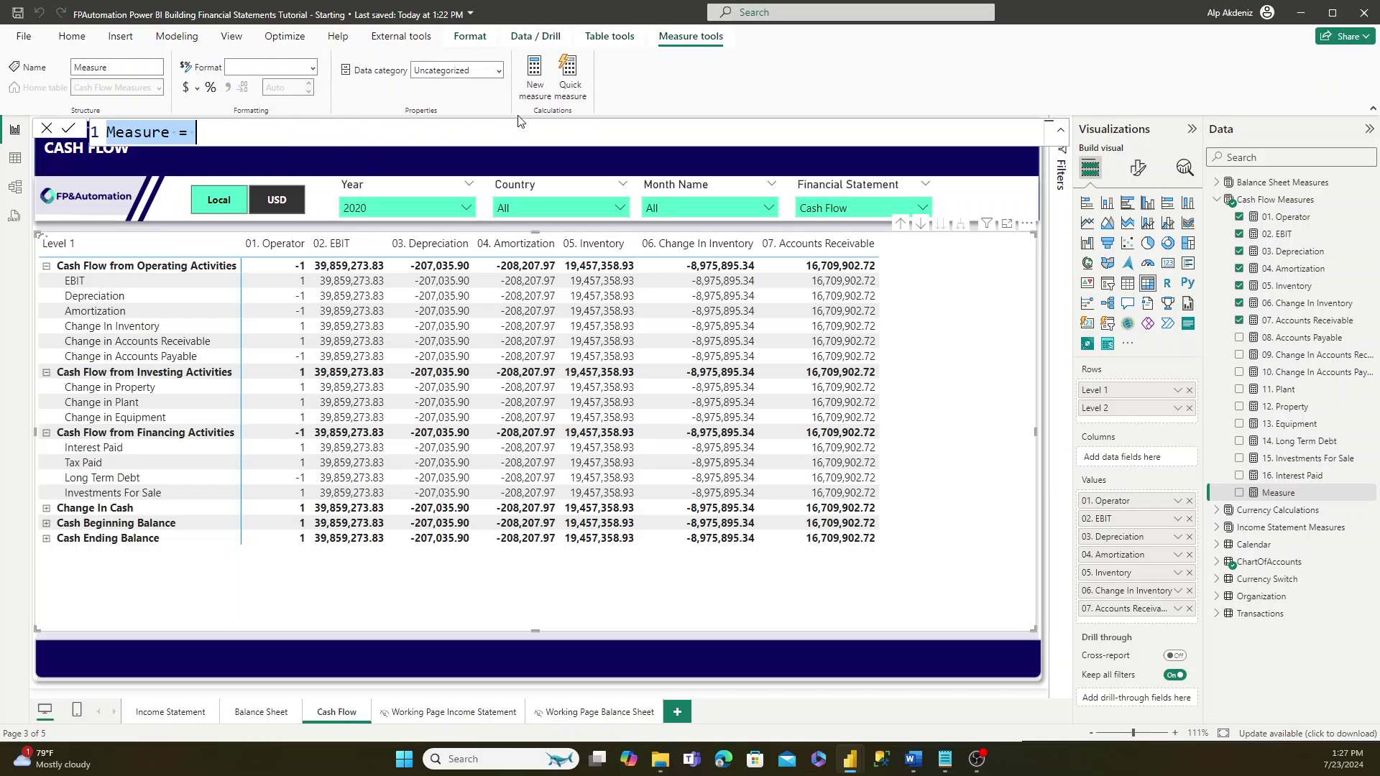
type("17. Tax Paid = [Tax]")
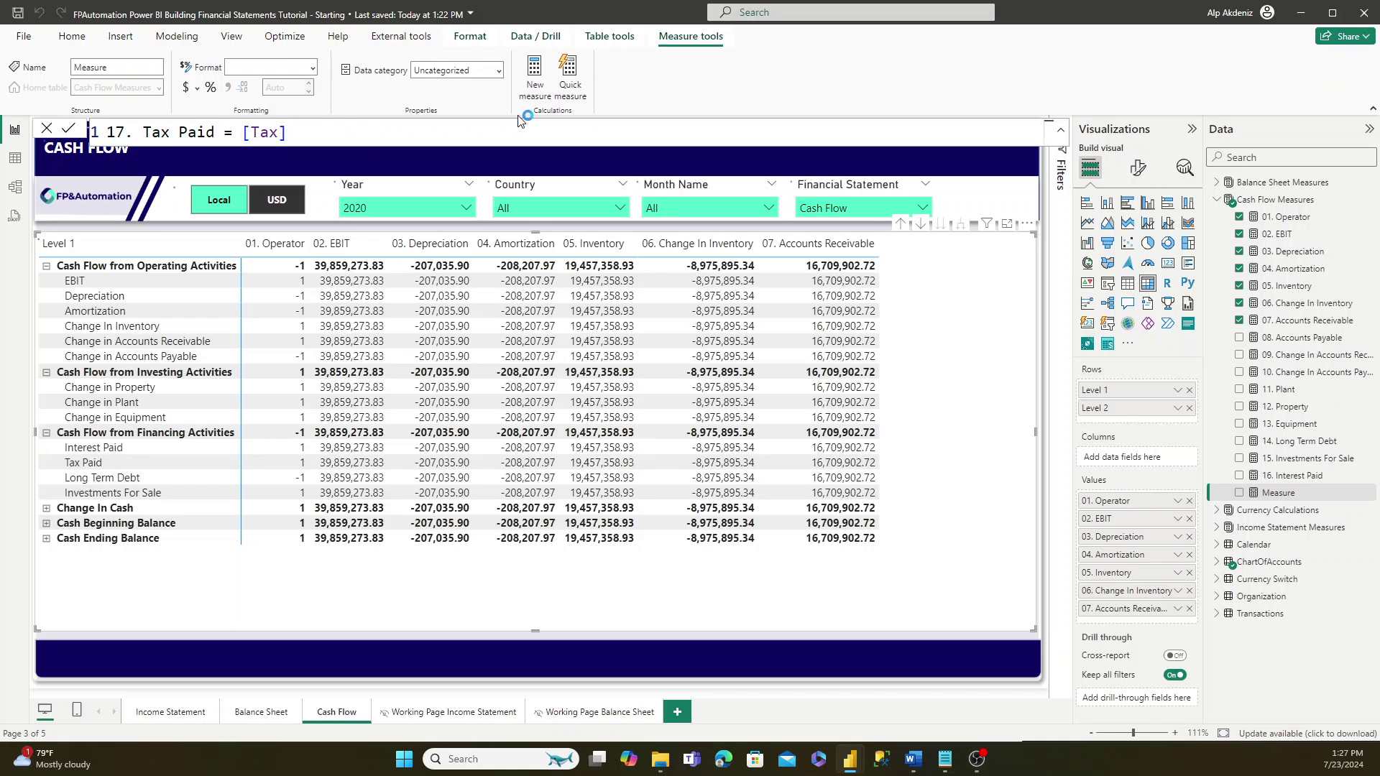
key("Return")
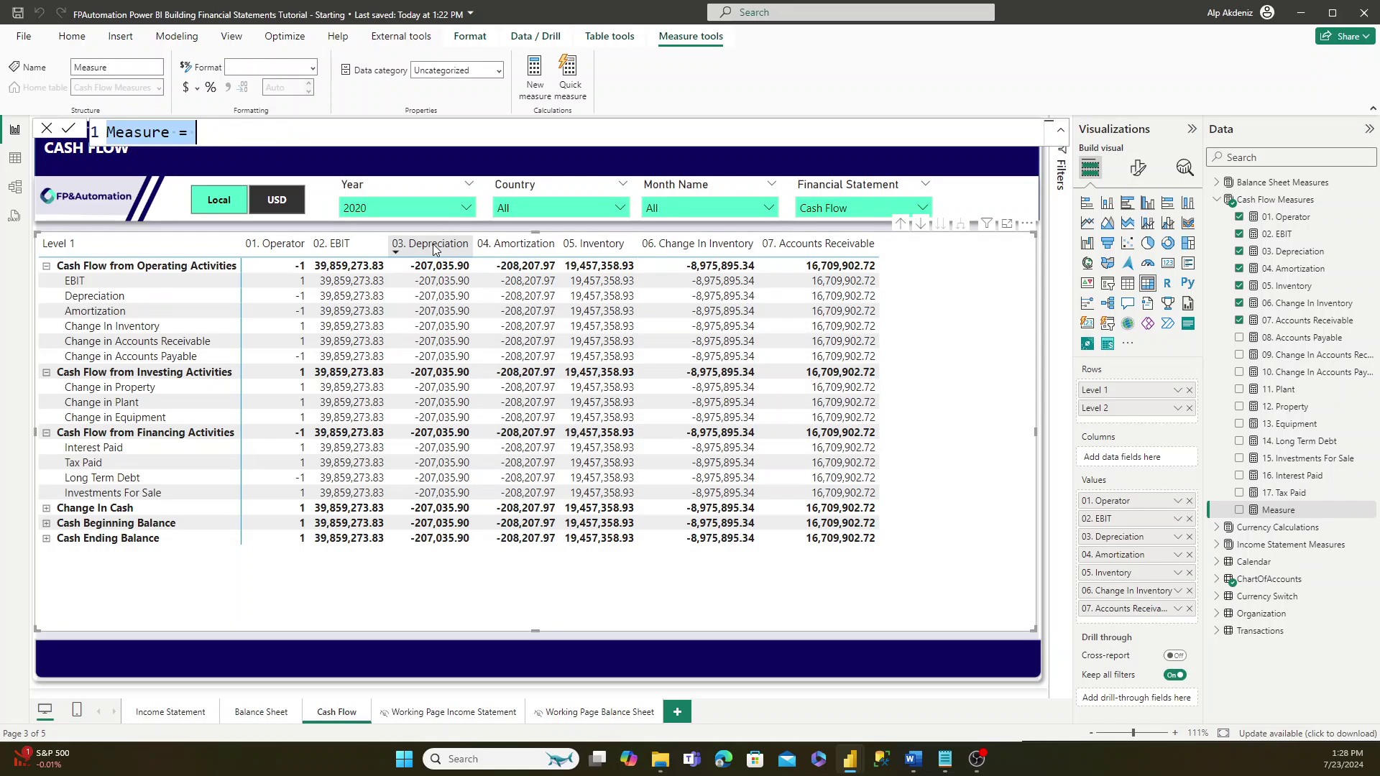
- Create the measure 18. Change In Property from [12. Property], returning (PrevMonthValue - CurrMonthValue) + (([03. Depreciation] + [04. Amortization]) * -1)
type("18. Change In Property = VAR PrevMonth = IF(MIN('Calendar'[Month]) = 1, 12, MIN('Calendar'[Month])-1) VAR CurrMonth = MAX('Calendar'[Month]) VAR PrevMonthYear = IF(MIN('Calendar'[Month]) = 1, MIN('Calendar'[Year])-1, MIN('Calendar'[Year])) VAR CurrMonthYear = MAX('Calendar'[Year]) VAR PrevMonthValue =     CALCULATE([12. Property],         ALL('Calendar'),         ALL(ChartOfAccounts),         'Calendar'[Month] = PrevMonth, 'Calendar'[Year] = PrevMonthYear     ) VAR CurrMonthValue =     CALCULATE([12. Property],         ALL('Calendar'),         ALL(ChartOfAccounts),         'Calendar'[Month] = CurrMonth, 'Calendar'[Year] = CurrMonthYear     ) RETURN (PrevMonthValue - CurrMonthValue) + (([03. Depreciation] + [04. Amortization]) * -1)")
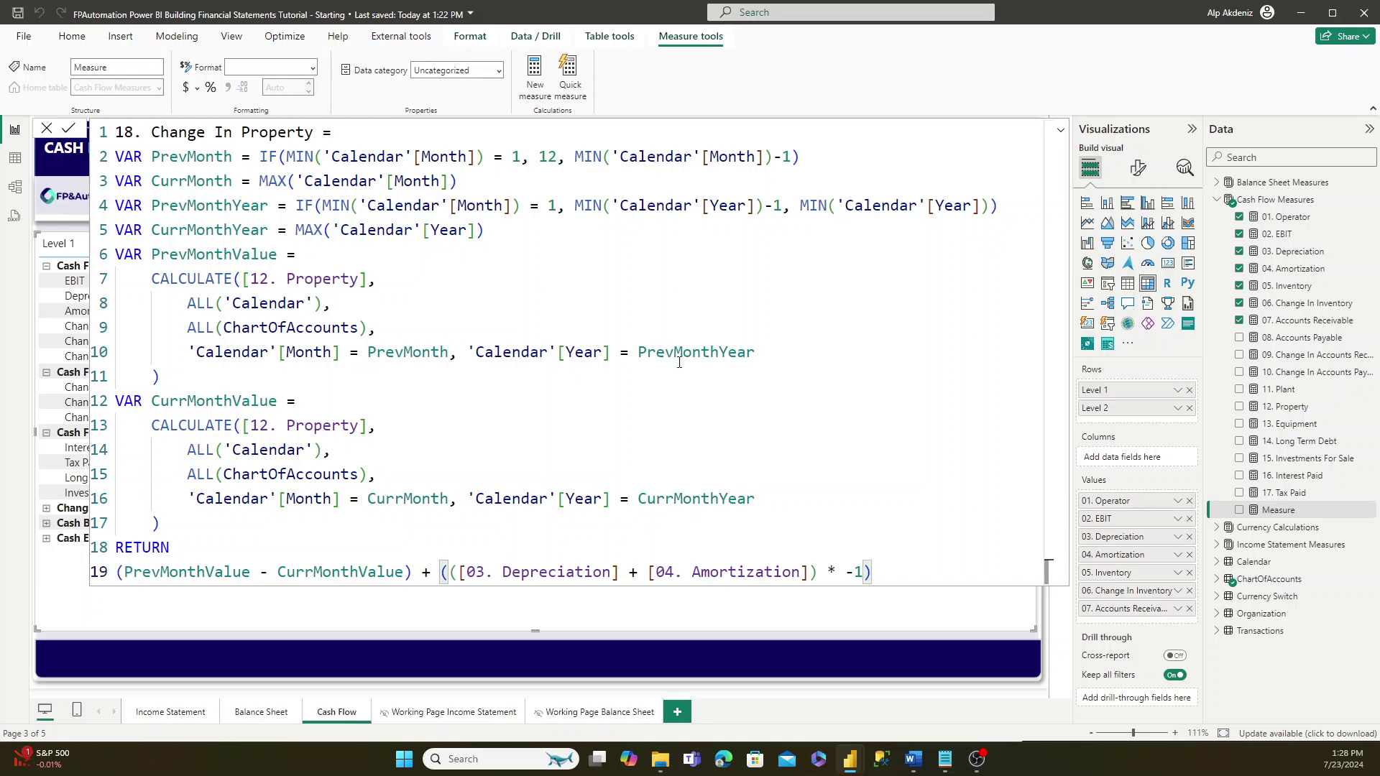
left_click(475, 563)
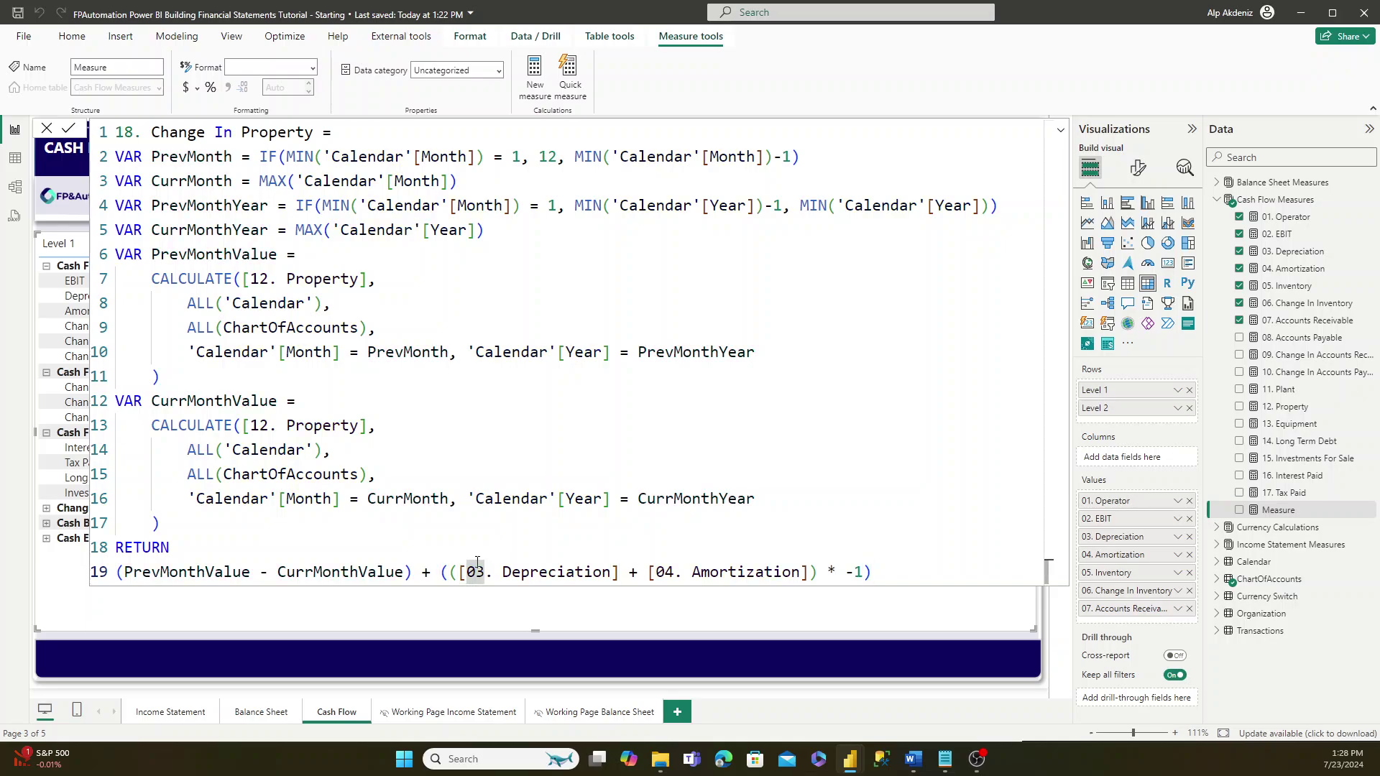
key("Return")
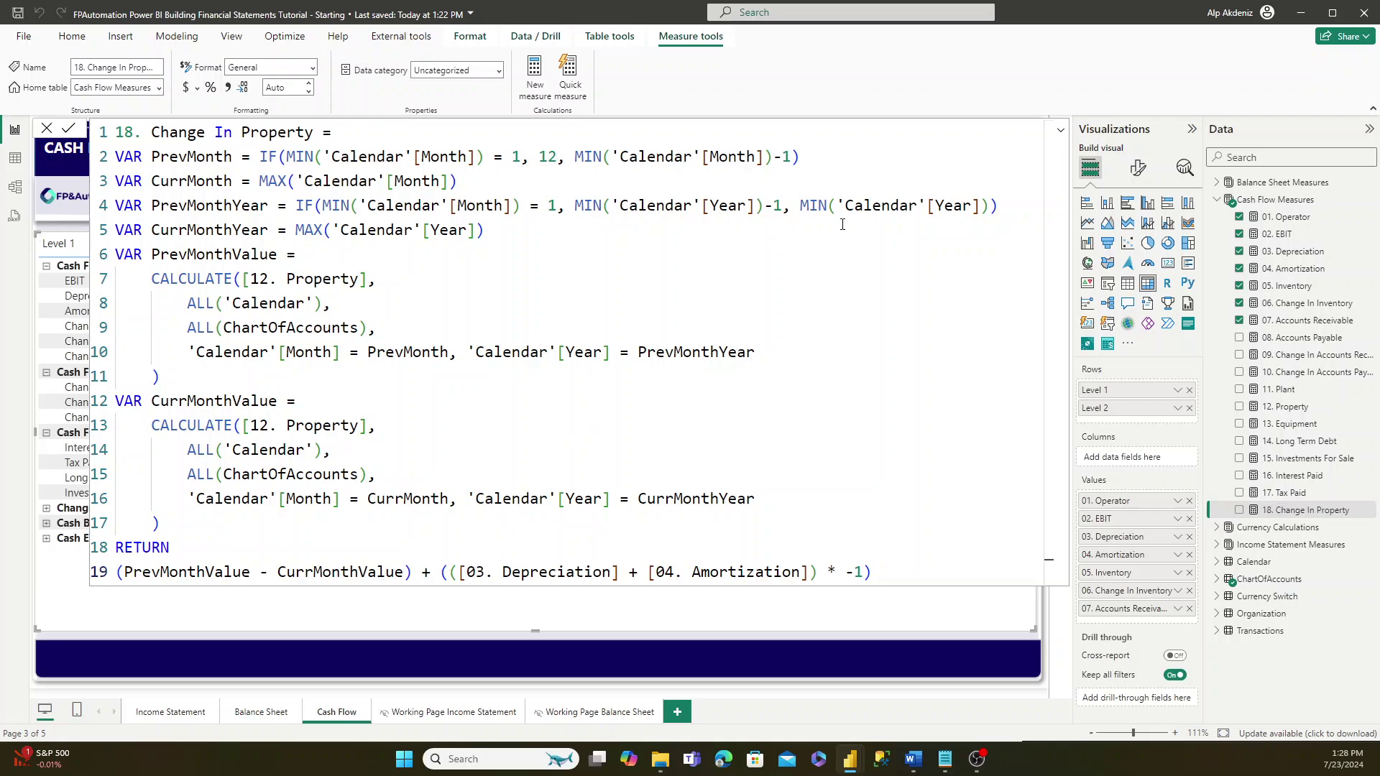
- Examine the full RETURN expression of 18. Change In Property with its Depreciation and Amortization terms, and collapse the formula
left_click(1061, 136)
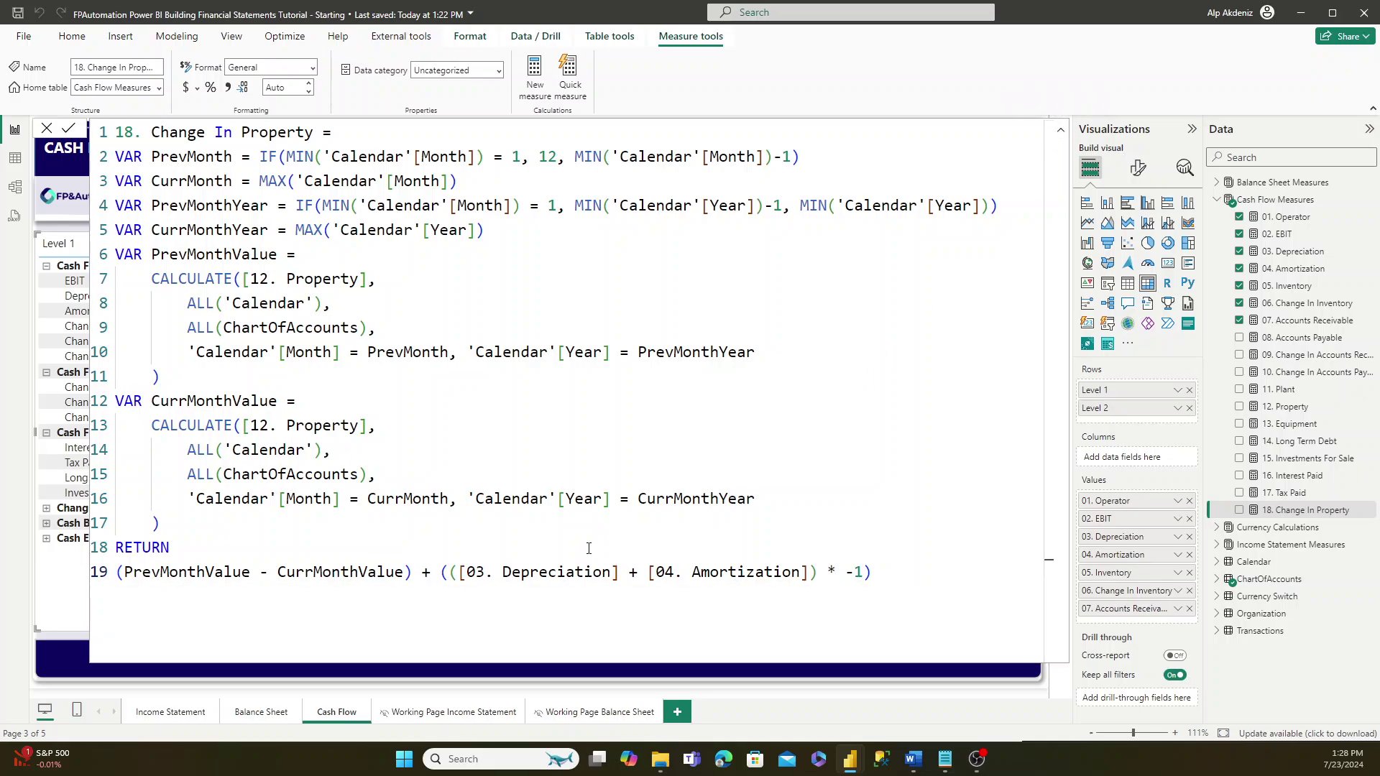
left_click(522, 573)
double_click(522, 573)
left_click_drag(412, 573, 115, 548)
left_click_drag(460, 573, 845, 573)
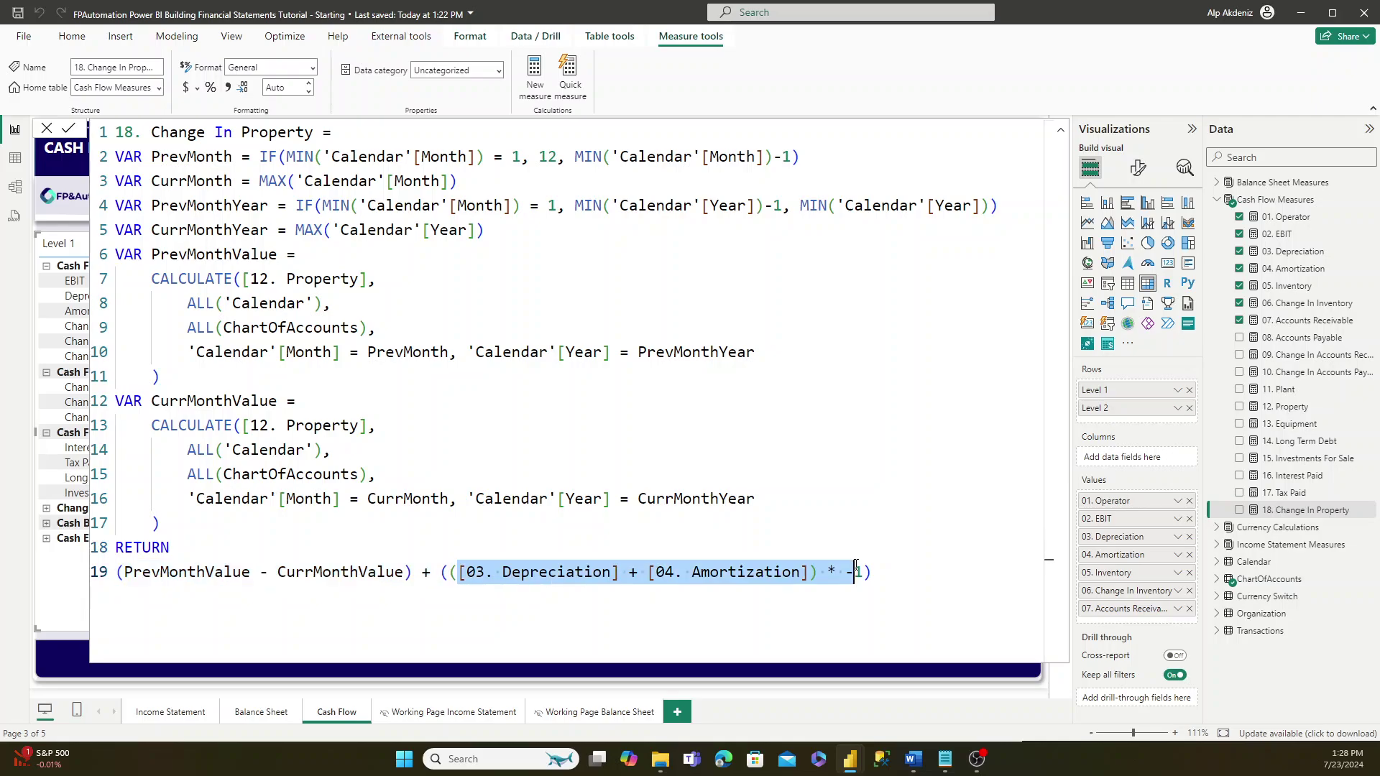
left_click(800, 573)
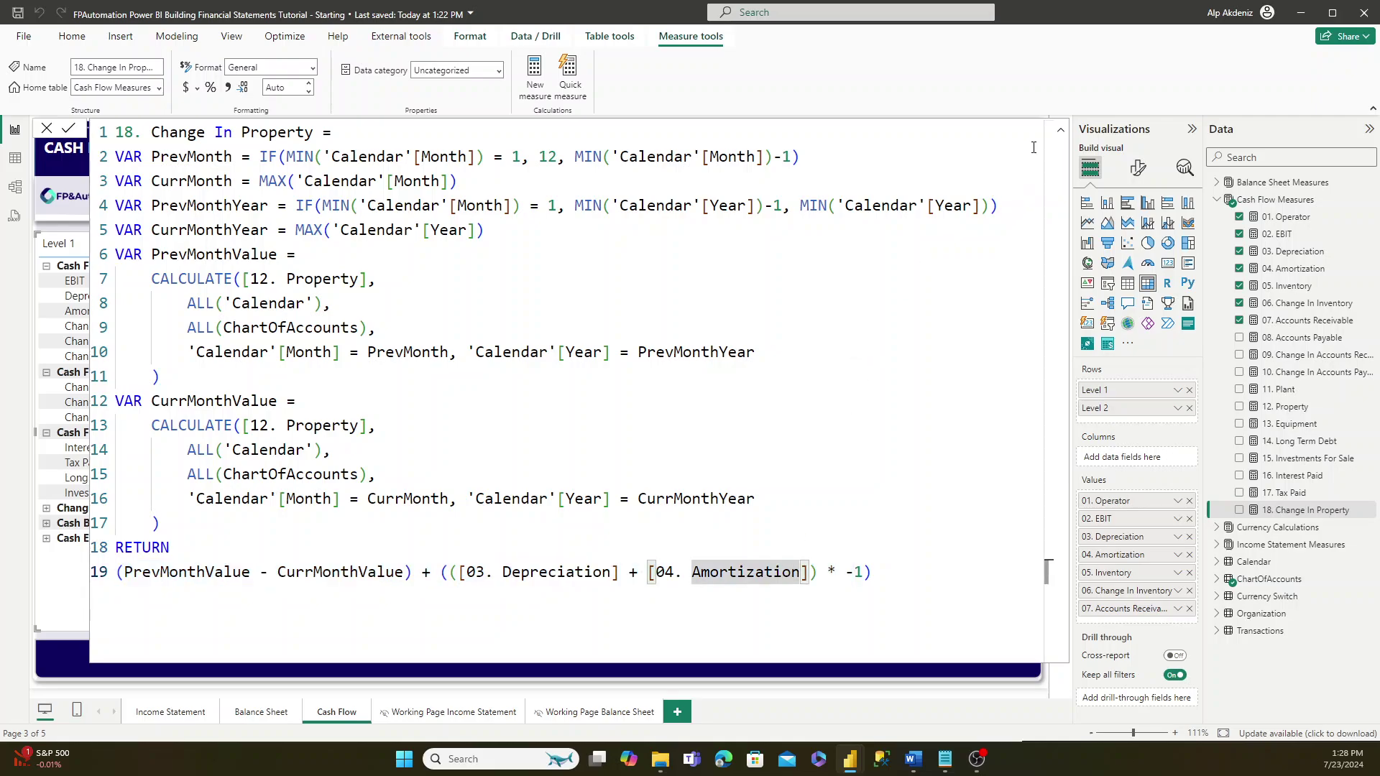
left_click(1060, 130)
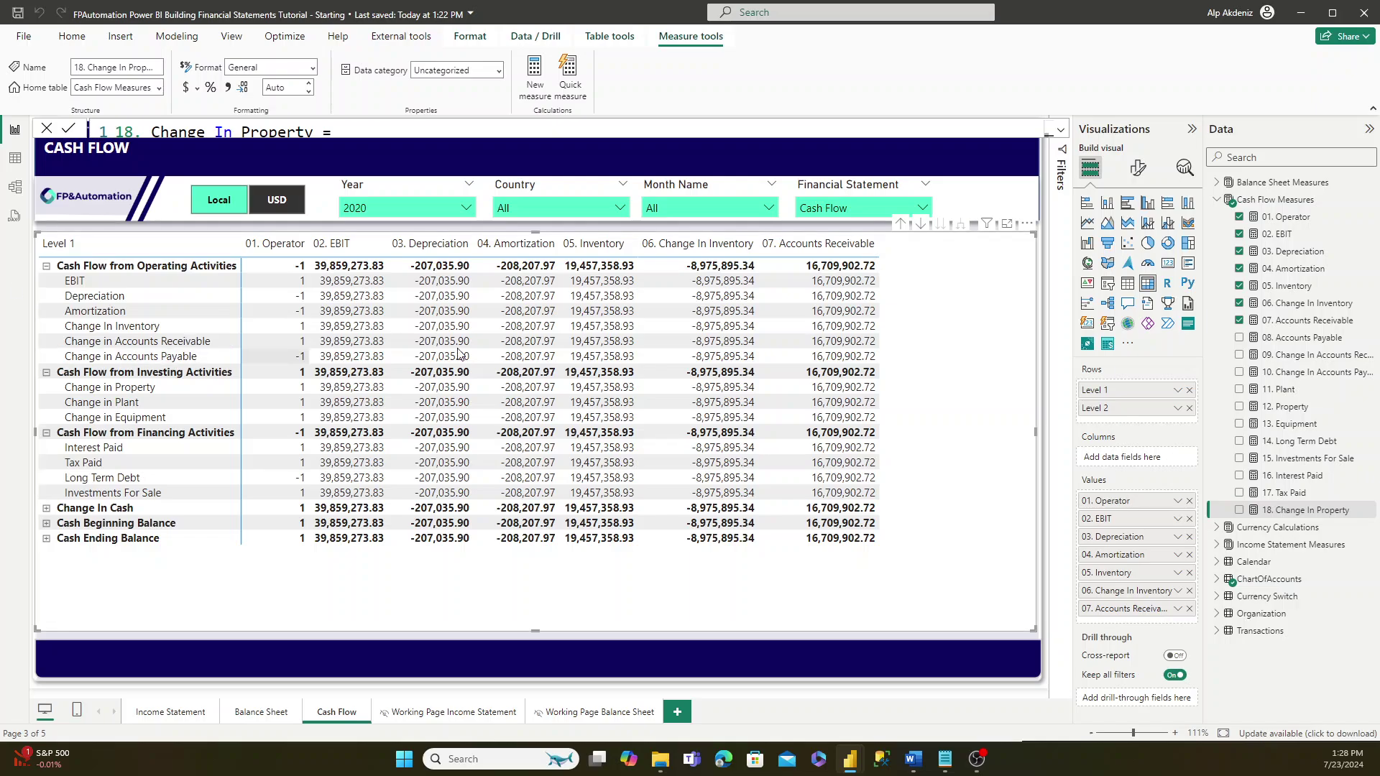
- Create the Cash Flow measure 19. Change In Equipment from [13. Equipment], returning (PrevMonthValue - CurrMonthValue) between the previous and current month
left_click(1276, 476)
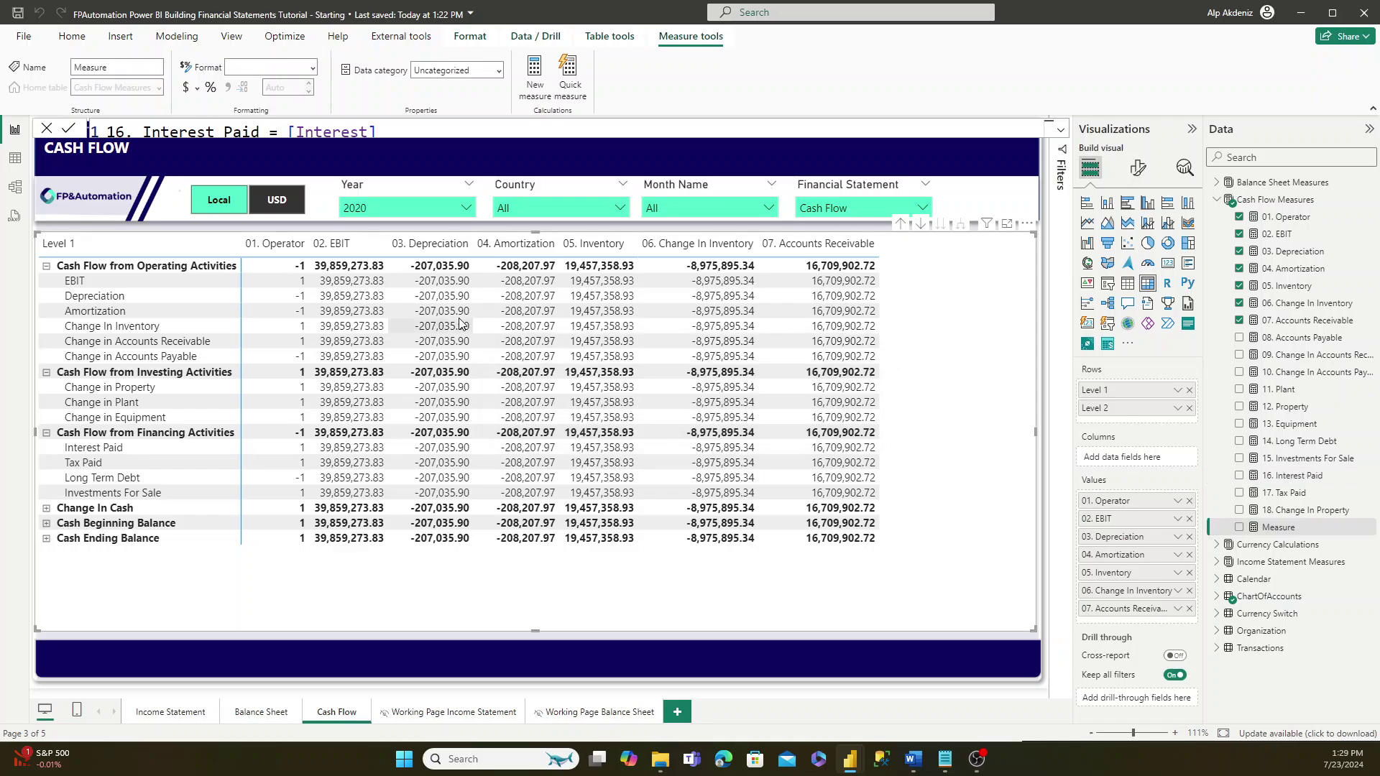
key("ctrl+a")
type("19. Change In Equipment = VAR PrevMonth = IF(MIN('Calendar'[Month]) = 1, 12, MIN('Calendar'[Month])-1) VAR CurrMonth = MAX('Calendar'[Month]) VAR PrevMonthYear = IF(MIN('Calendar'[Month]) = 1, MIN('Calendar'[Year])-1, MIN('Calendar'[Year])) VAR CurrMonthYear = MAX('Calendar'[Year]) VAR PrevMonthValue =     CALCULATE([13. Equipment],         ALL('Calendar'),         ALL(ChartOfAccounts),         'Calendar'[Month] = PrevMonth, 'Calendar'[Year] = PrevMonthYear     ) VAR CurrMonthValue =     CALCULATE([13. Equipment],         ALL('Calendar'),         ALL(ChartOfAccounts),         'Calendar'[Month] = CurrMonth, 'Calendar'[Year] = CurrMonthYear     ) RETURN (PrevMonthValue - CurrMonthValue)")
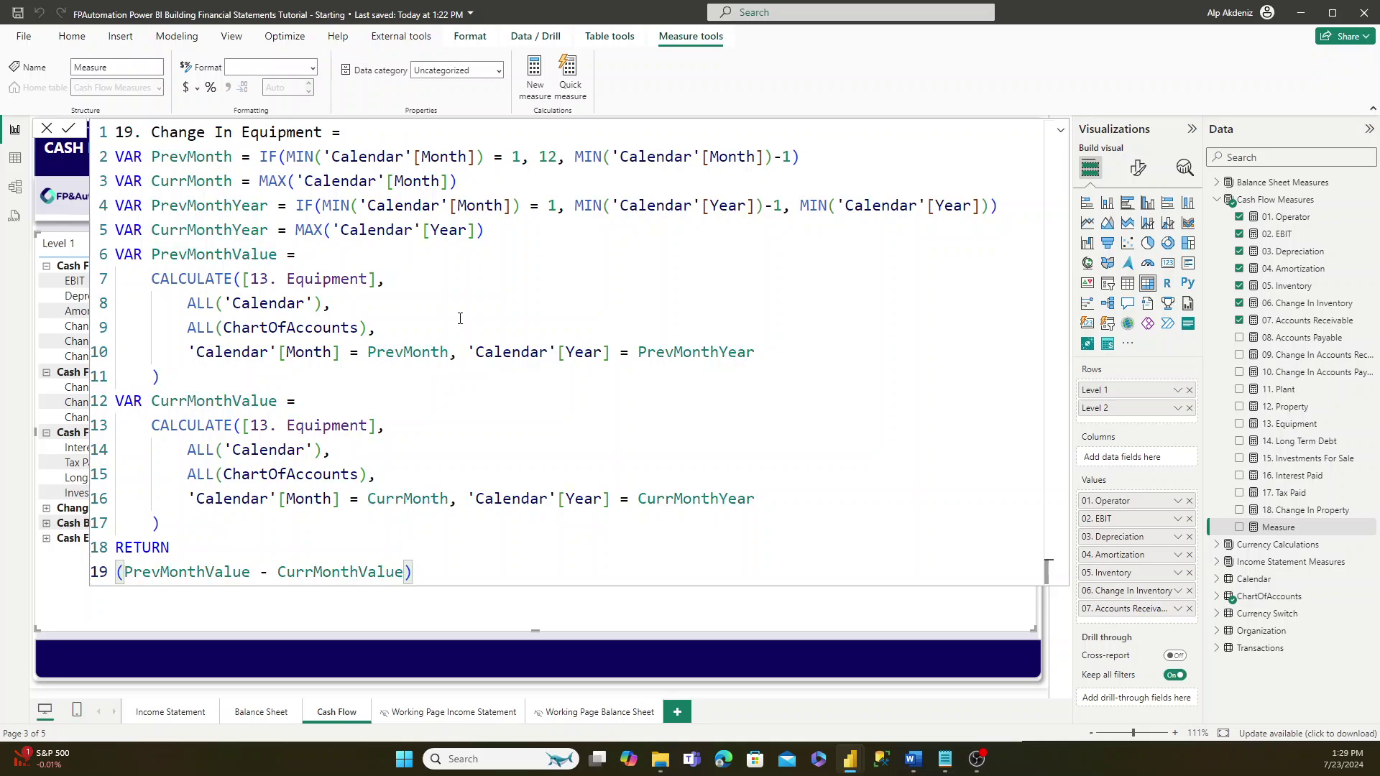
key("Return")
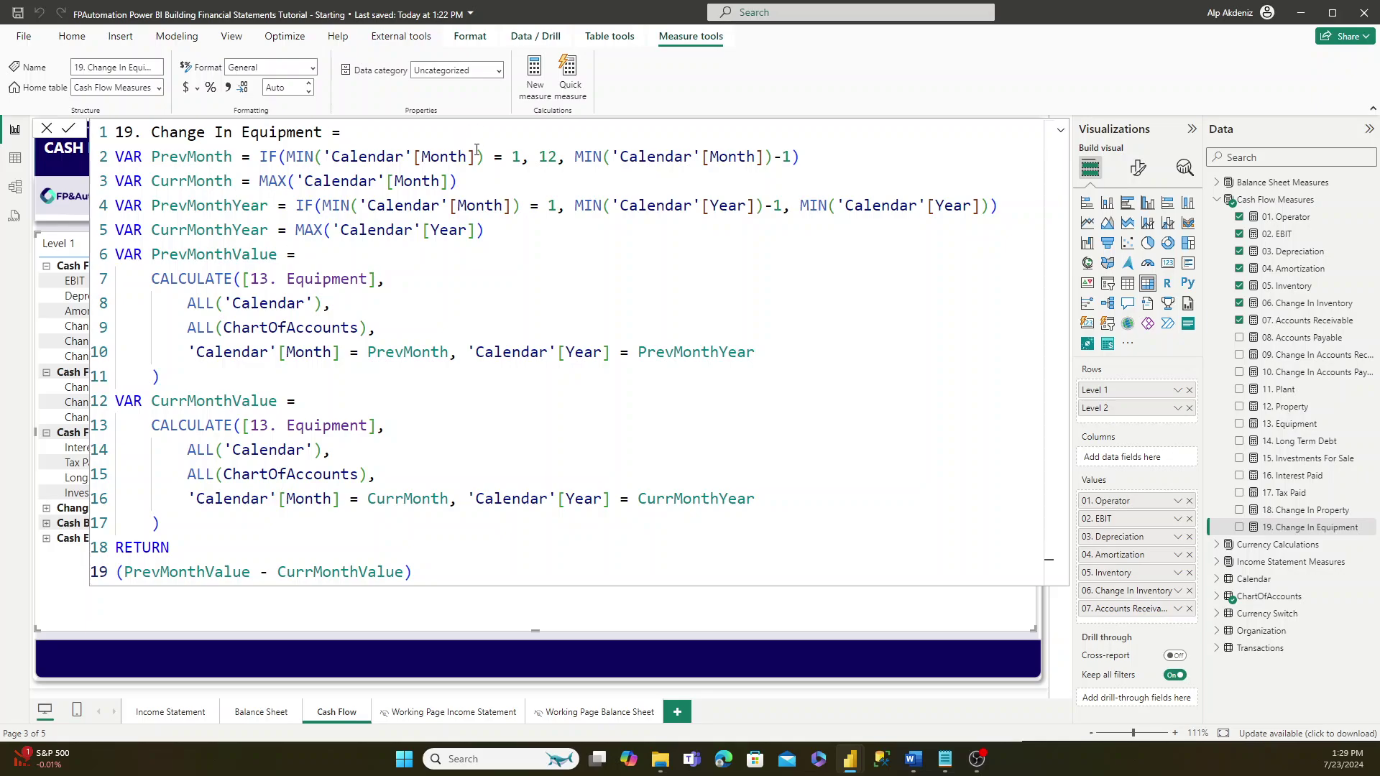
- Create the measure 20. Change In Plant from [11. Plant], returning (PrevMonthValue - CurrMonthValue), and save the report
left_click(429, 178)
key("Return")
left_click(534, 71)
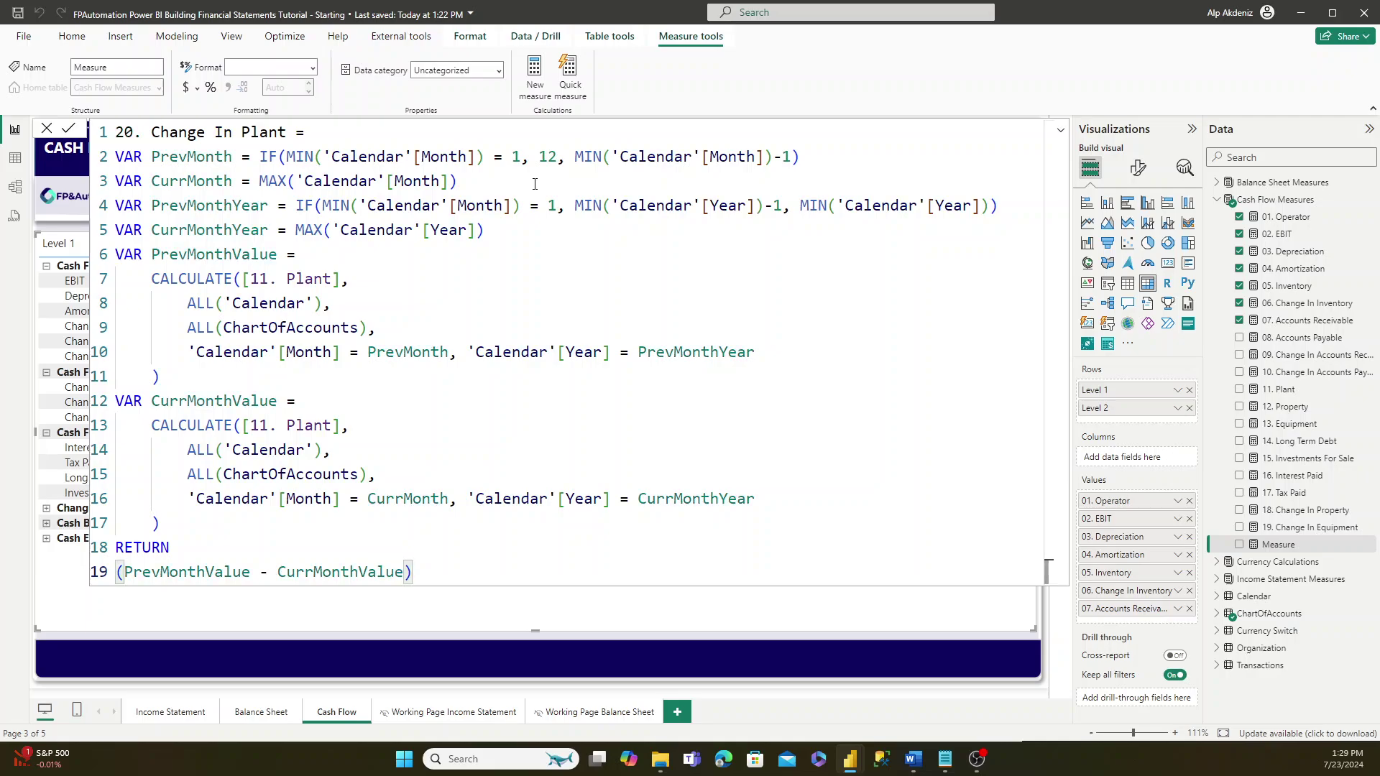
key("Return")
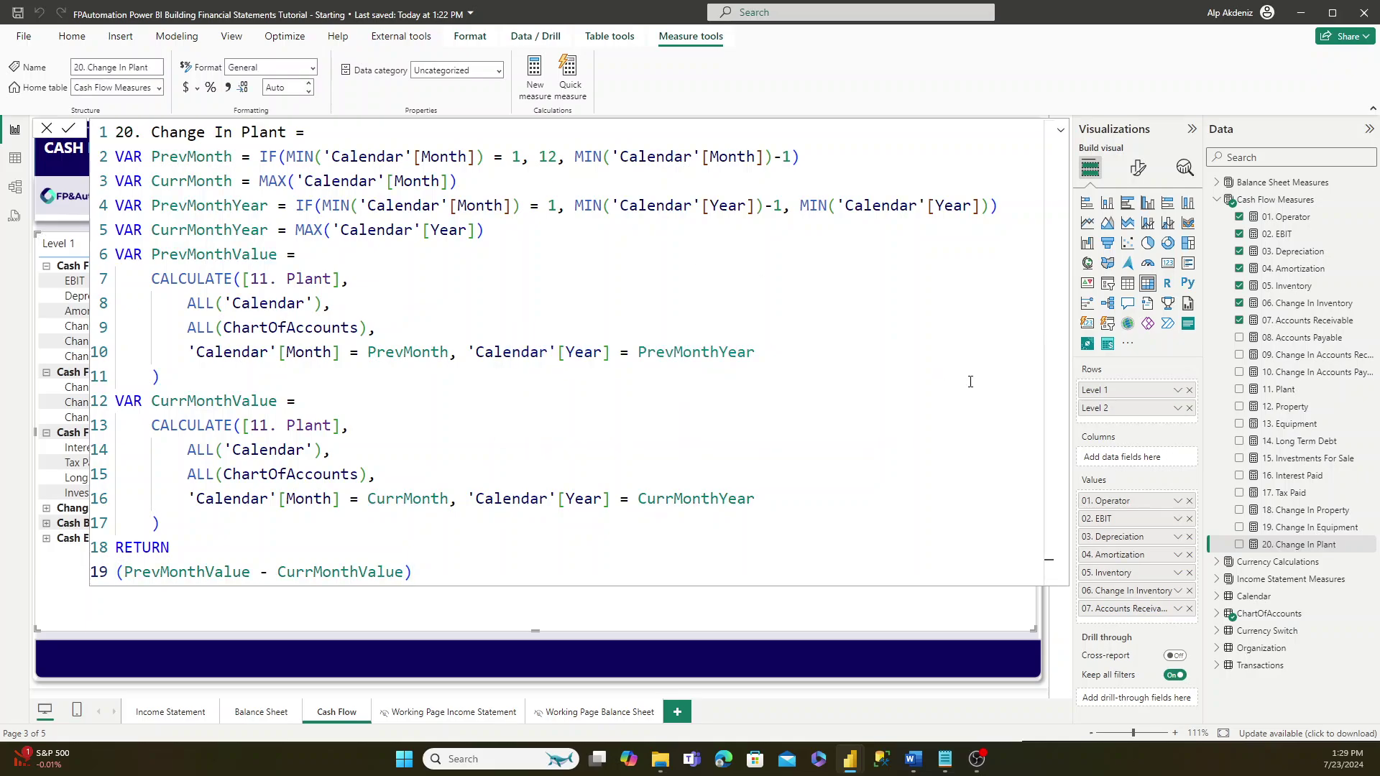
left_click(1280, 528)
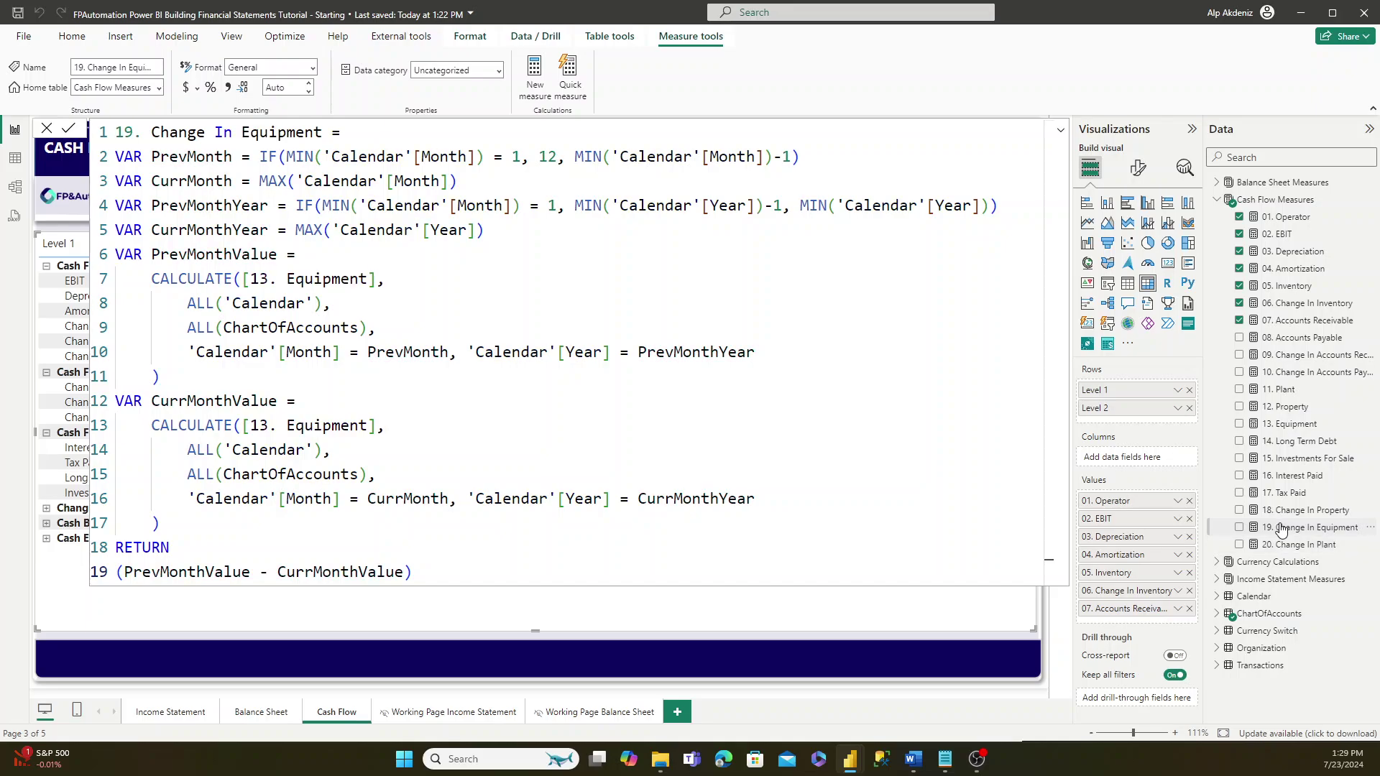
key("ctrl+s")
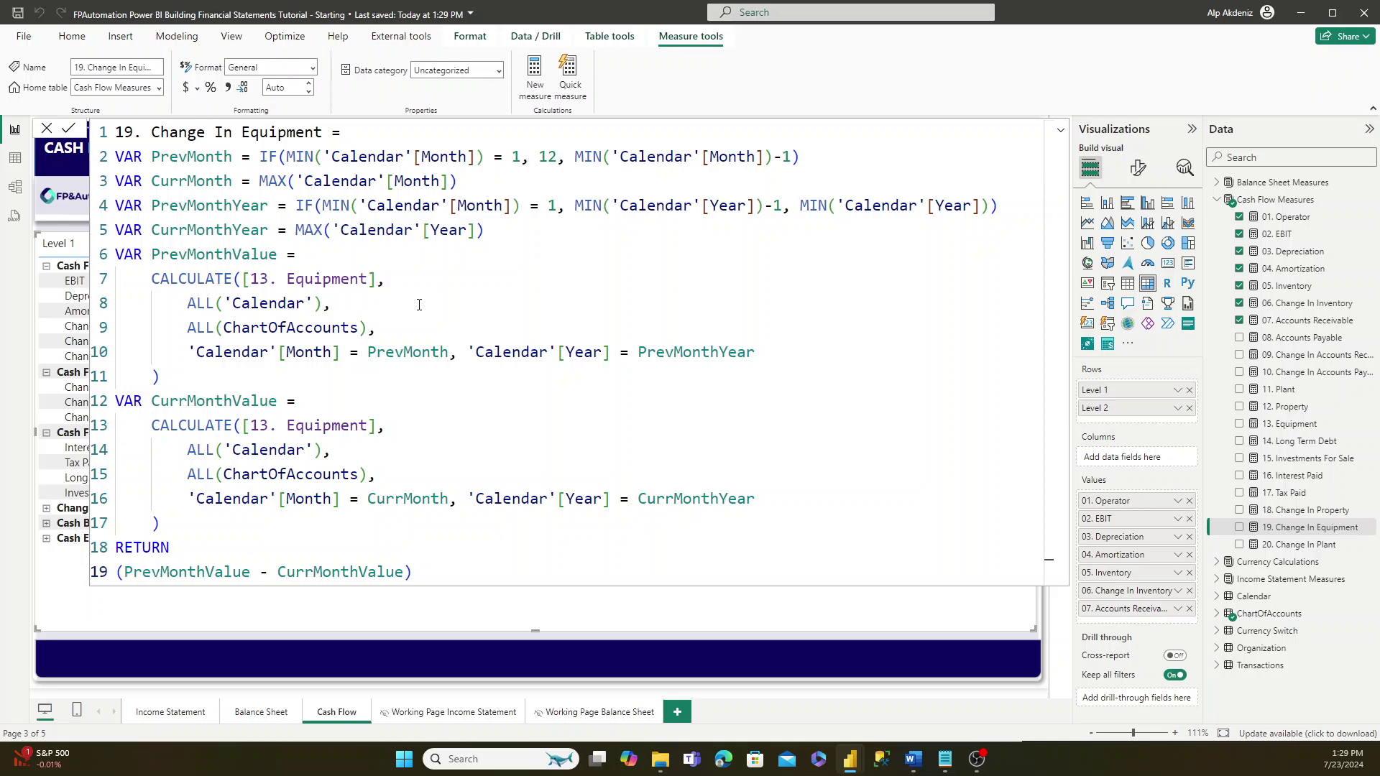
- Create the measure 21. Change In Long Term Debt from [14. Long Term Debt], returning (PrevMonthValue - CurrMonthValue)
left_click(1307, 511)
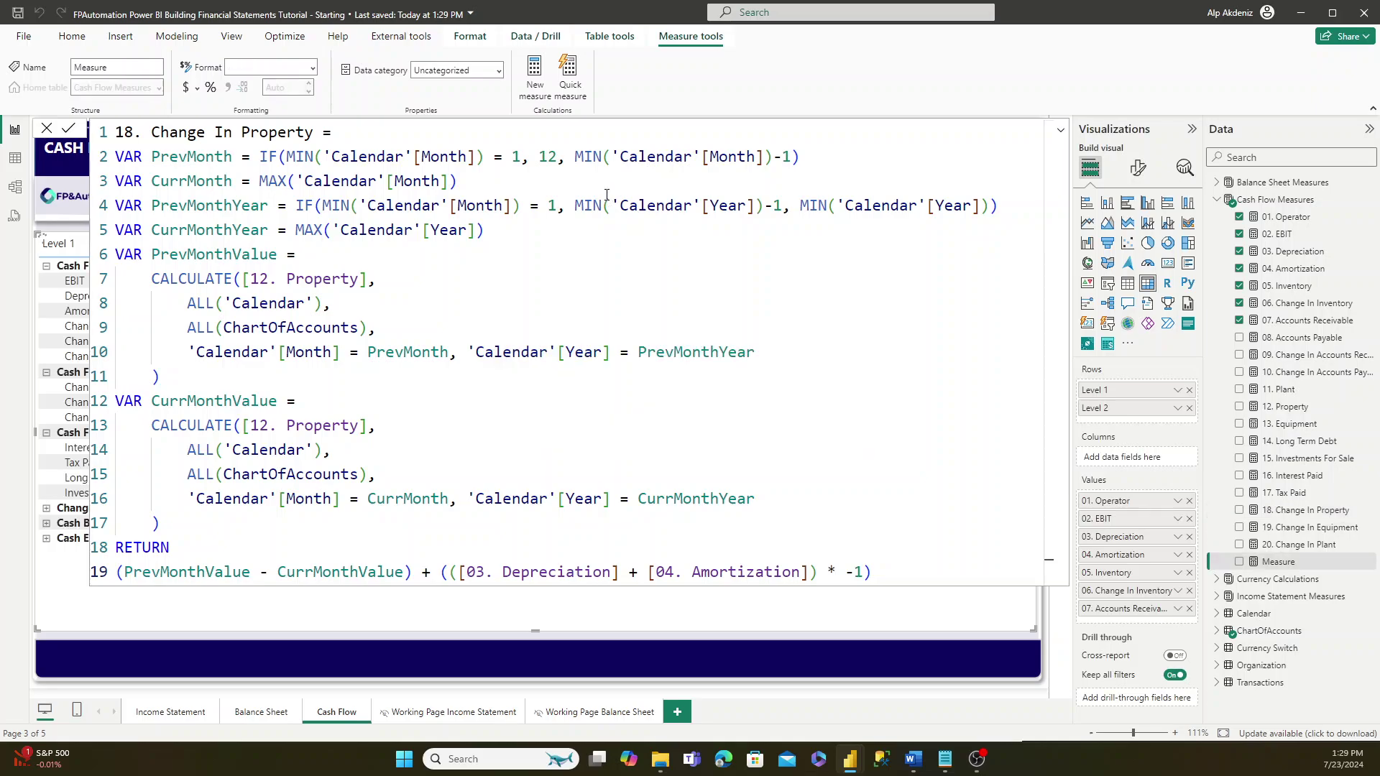
key("ctrl+a")
type("21. Change In Long Term Debt = VAR PrevMonth = IF(MIN('Calendar'[Month]) = 1, 12, MIN('Calendar'[Month])-1) VAR CurrMonth = MAX('Calendar'[Month]) VAR PrevMonthYear = IF(MIN('Calendar'[Month]) = 1, MIN('Calendar'[Year])-1, MIN('Calendar'[Year])) VAR CurrMonthYear = MAX('Calendar'[Year]) VAR PrevMonthValue =     CALCULATE([14. Long Term Debt],         ALL('Calendar'),         ALL(ChartOfAccounts),         'Calendar'[Month] = PrevMonth, 'Calendar'[Year] = PrevMonthYear     ) VAR CurrMonthValue =     CALCULATE([14. Long Term Debt],         ALL('Calendar'),         ALL(ChartOfAccounts),         'Calendar'[Month] = CurrMonth, 'Calendar'[Year] = CurrMonthYear     ) RETURN (PrevMonthValue - CurrMonthValue)")
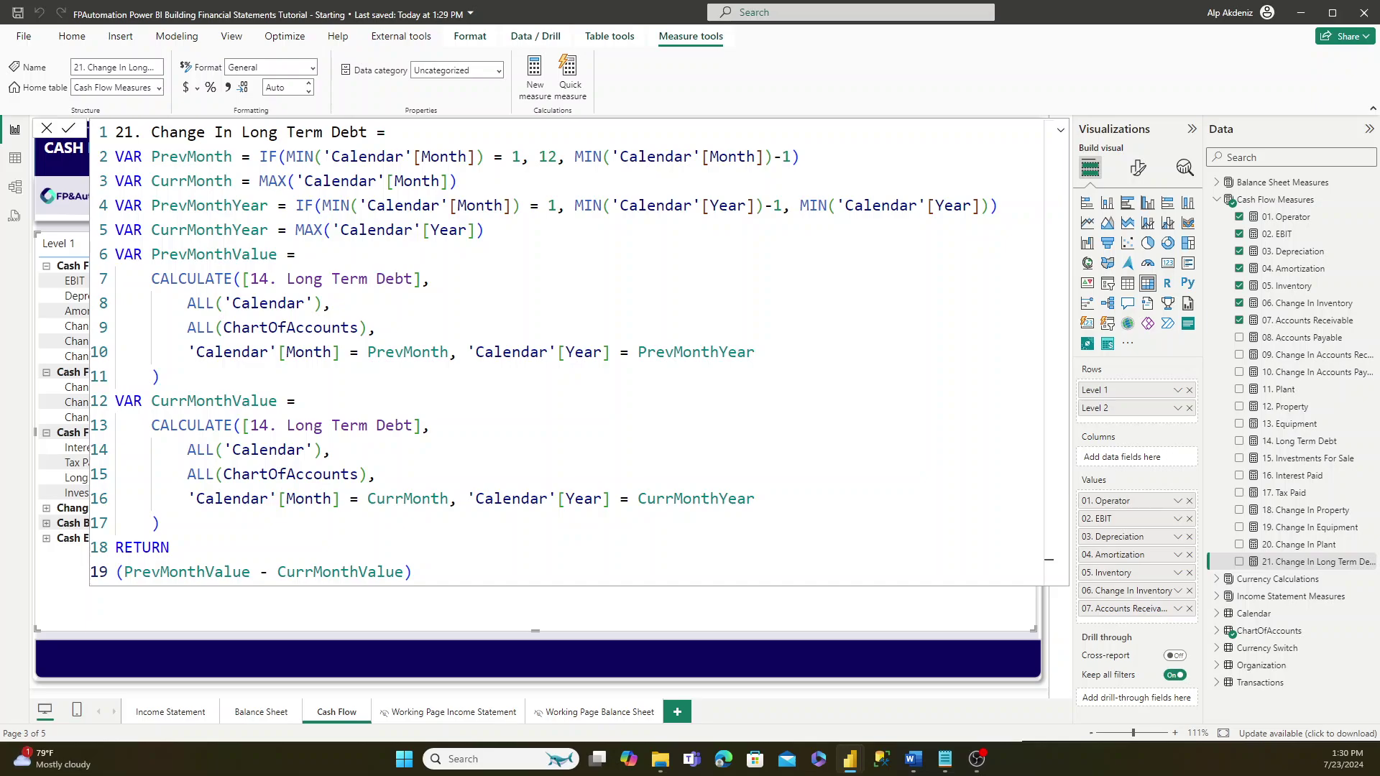
- Create the measure 22. Change In Investments For Sale from [15. Investments For Sale], returning (PrevMonthValue - CurrMonthValue)
left_click(1294, 424)
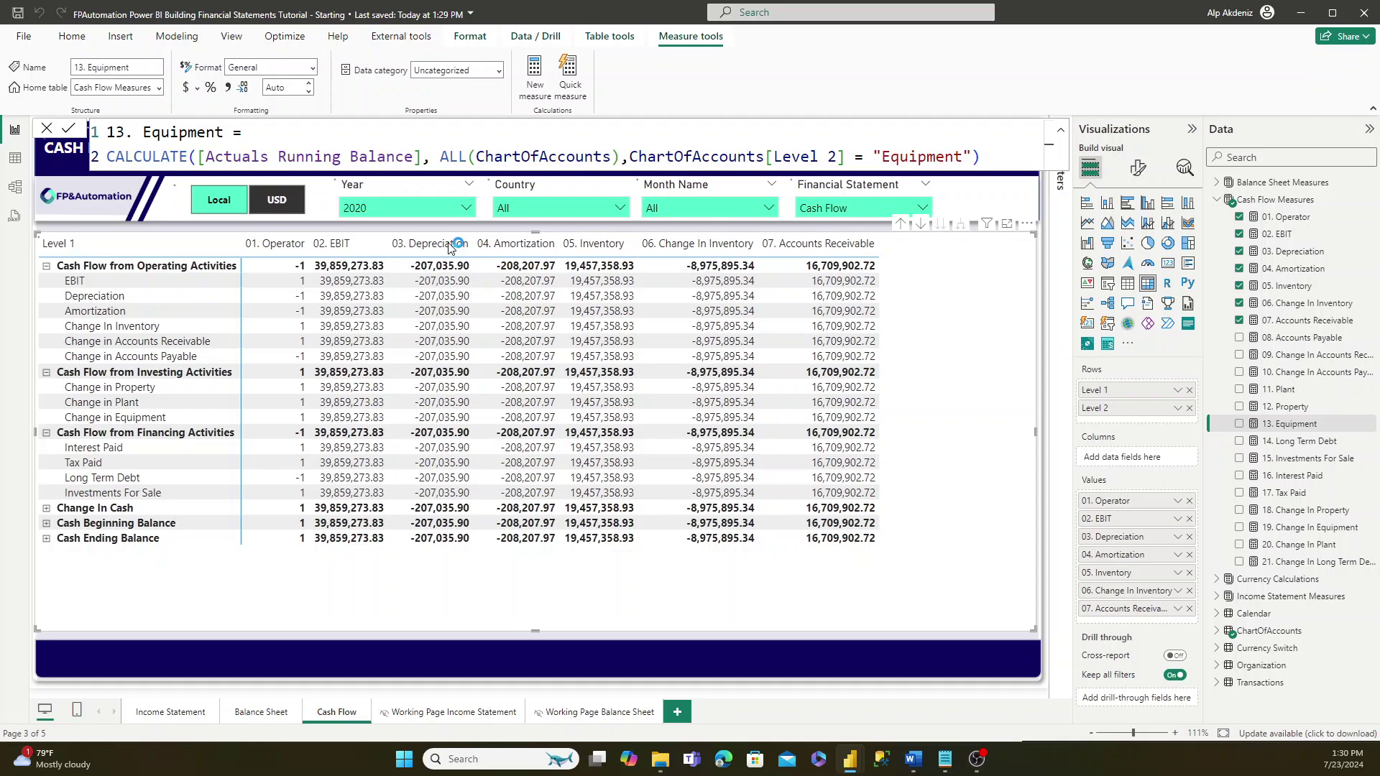
left_click(422, 249)
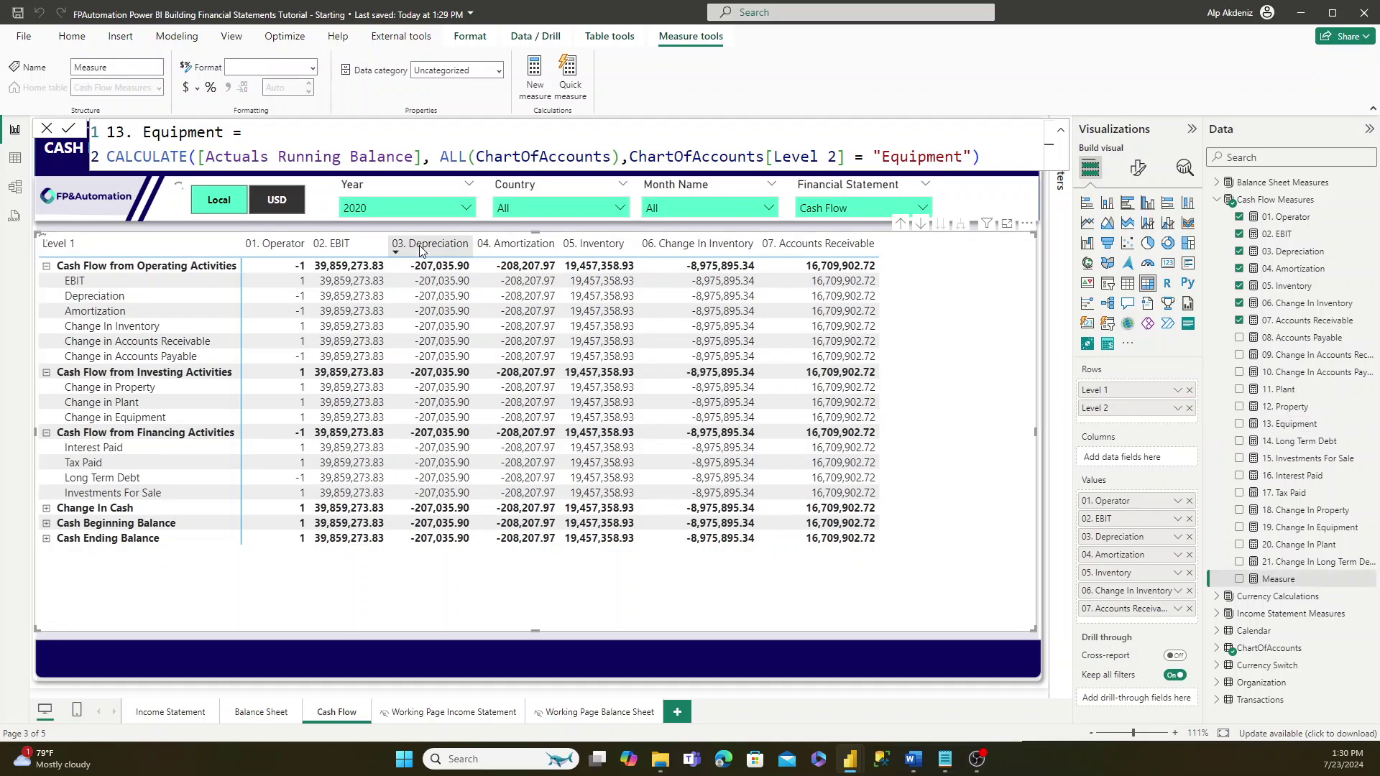
type("22. Change In Investments For Sale = VAR PrevMonth = IF(MIN('Calendar'[Month]) = 1, 12, MIN('Calendar'[Month])-1) VAR CurrMonth = MAX('Calendar'[Month]) VAR PrevMonthYear = IF(MIN('Calendar'[Month]) = 1, MIN('Calendar'[Year])-1, MIN('Calendar'[Year])) VAR CurrMonthYear = MAX('Calendar'[Year]) VAR PrevMonthValue =     CALCULATE([15. Investments For Sale],         ALL('Calendar'),         ALL(ChartOfAccounts),         'Calendar'[Month] = PrevMonth, 'Calendar'[Year] = PrevMonthYear     ) VAR CurrMonthValue =     CALCULATE([15. Investments For Sale],         ALL('Calendar'),         ALL(ChartOfAccounts),         'Calendar'[Month] = CurrMonth, 'Calendar'[Year] = CurrMonthYear     ) RETURN (PrevMonthValue - CurrMonthValue)")
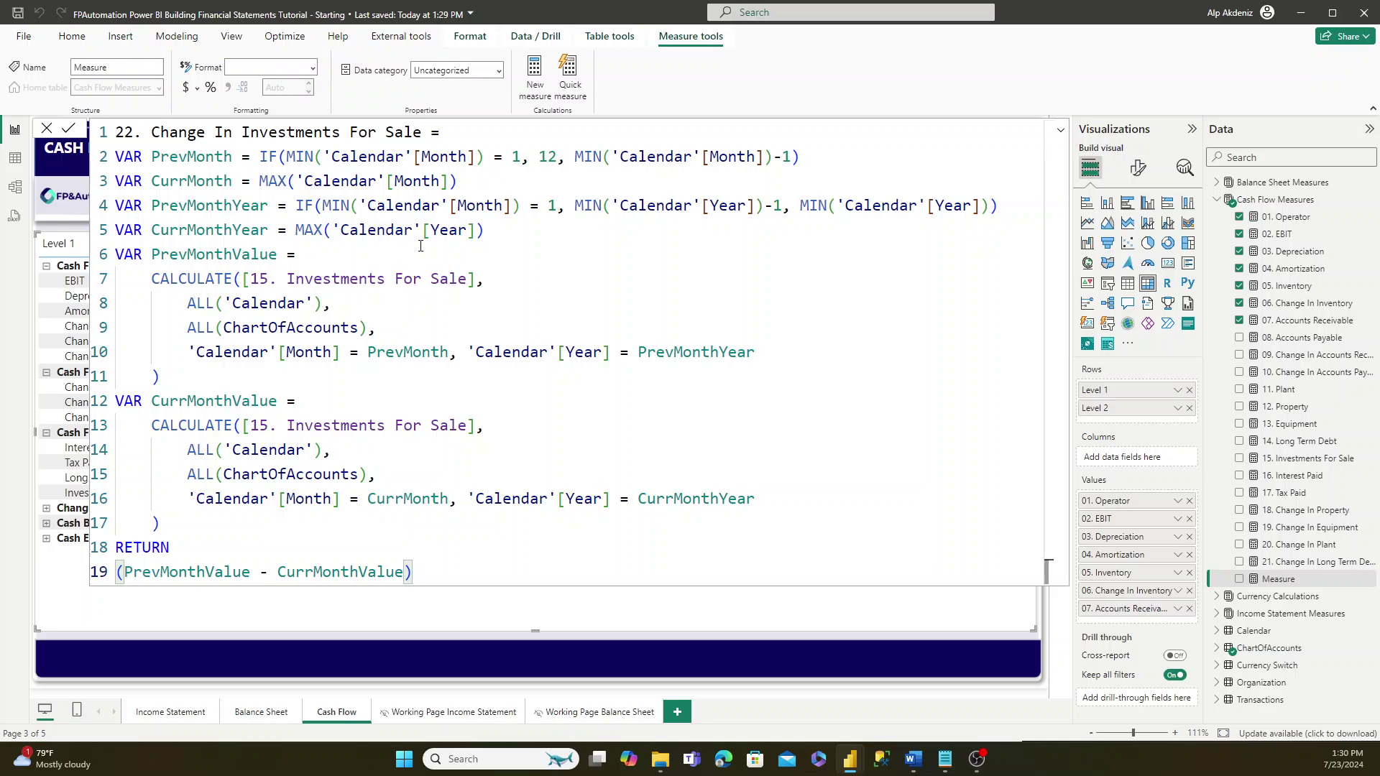
key("Return")
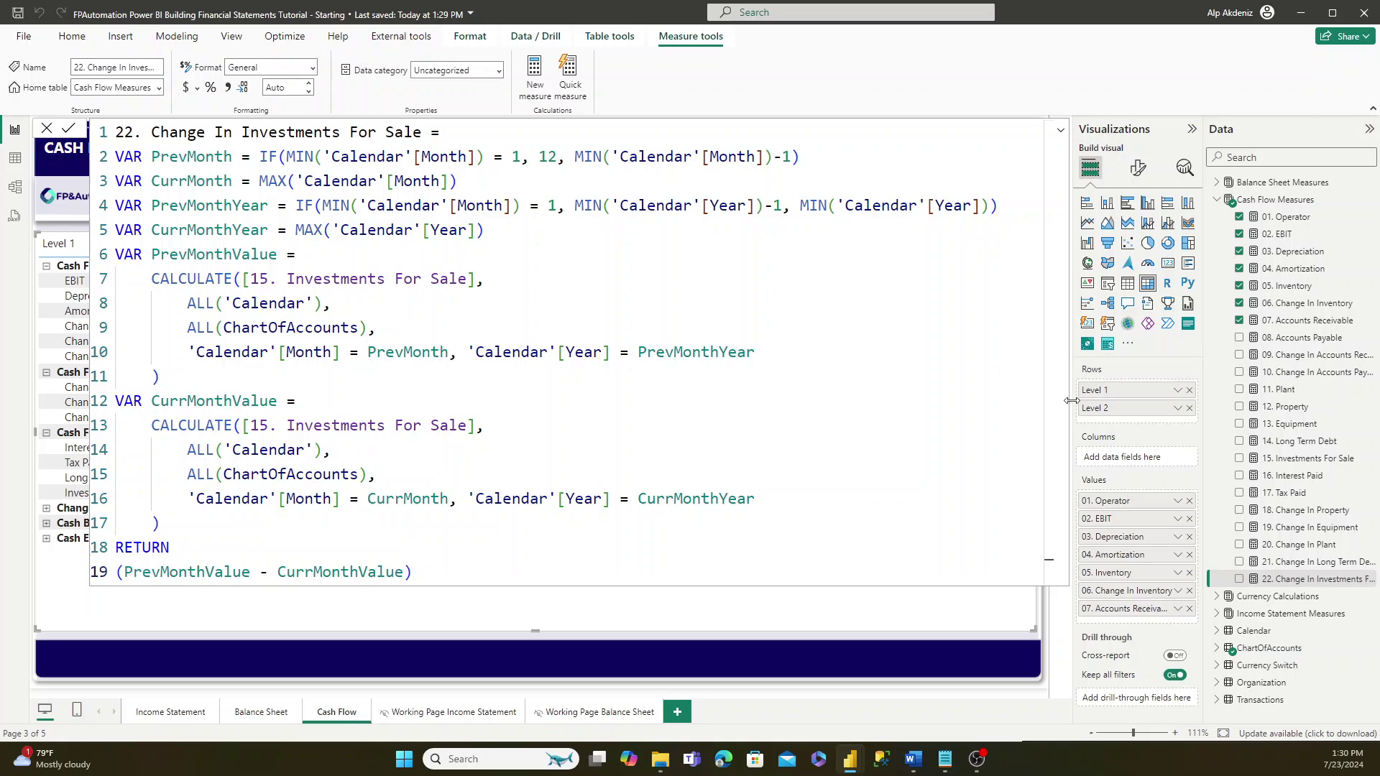
- Create the measure 23. Cash = CALCULATE([Actuals Running Balance], ALL(ChartOfAccounts),ChartOfAccounts[Level 2] = "Cash")
left_click(1308, 580)
left_click(530, 78)
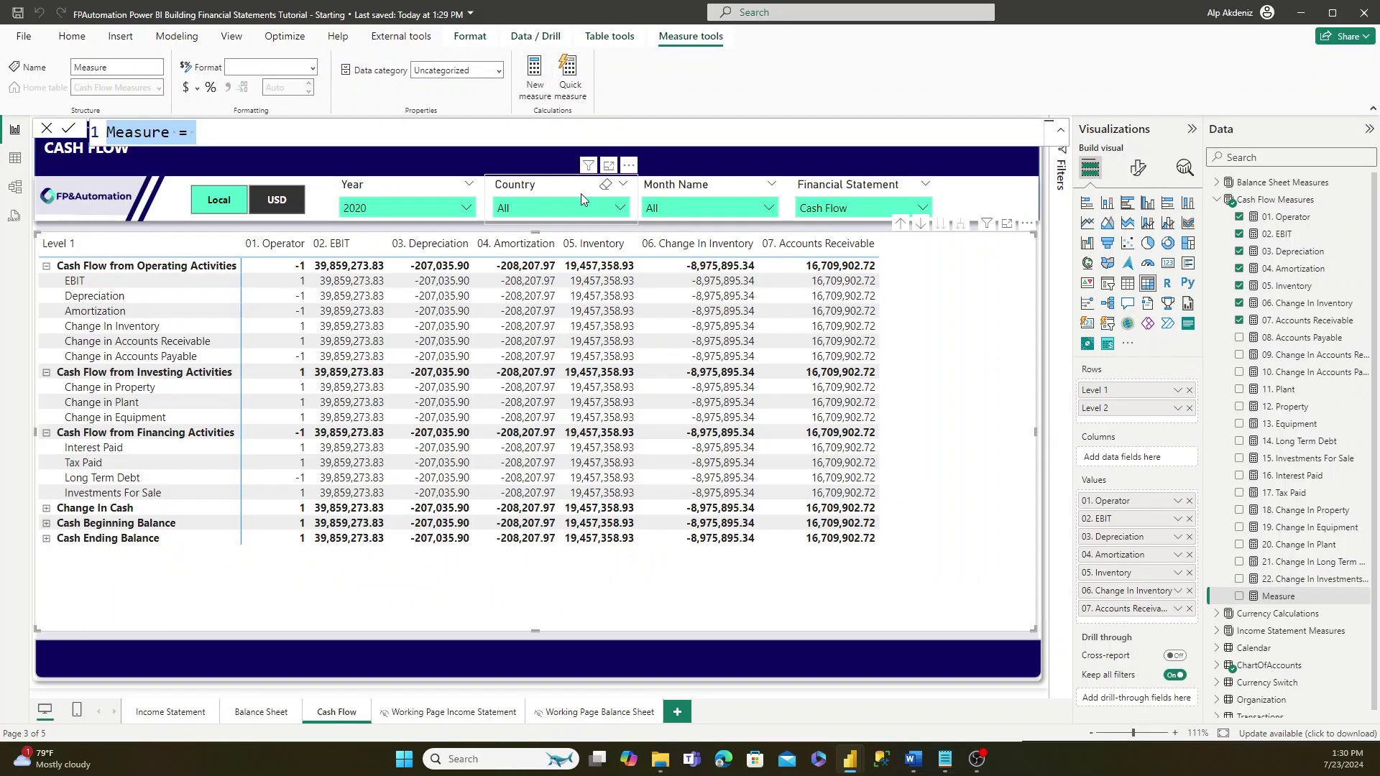
type("23. Cash = CALCULATE([Actuals Running Balance], ALL(ChartOfAccounts),ChartOfAccounts[Level 2] = \"Cash\")")
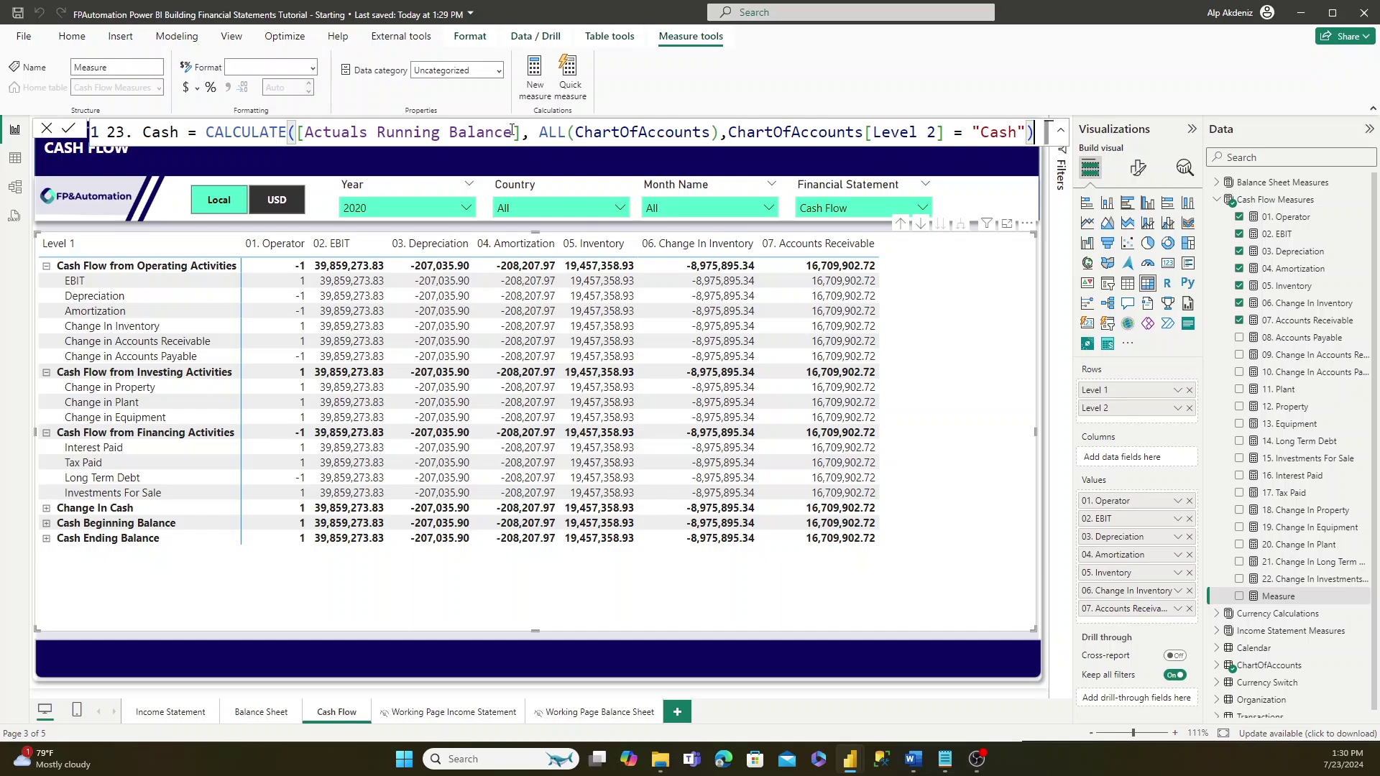
left_click(512, 132)
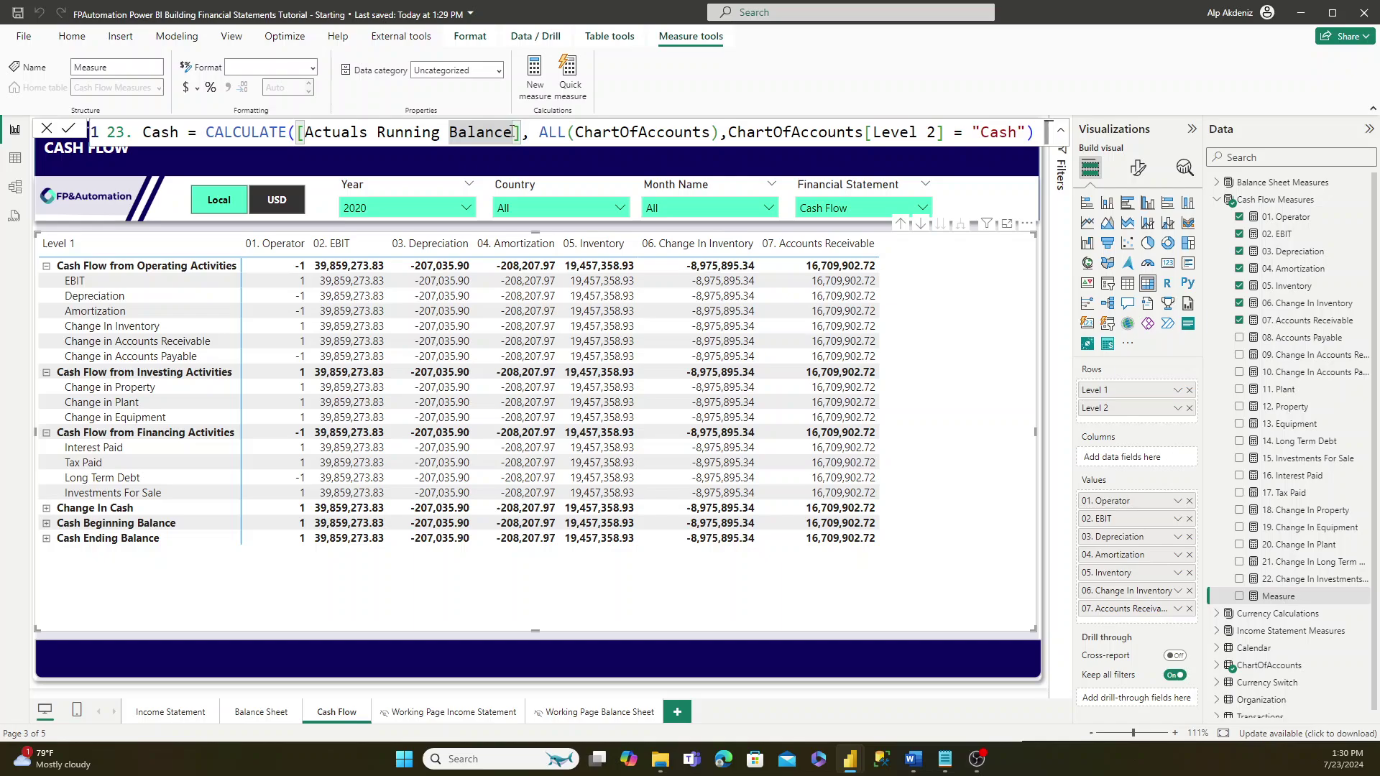
key("Return")
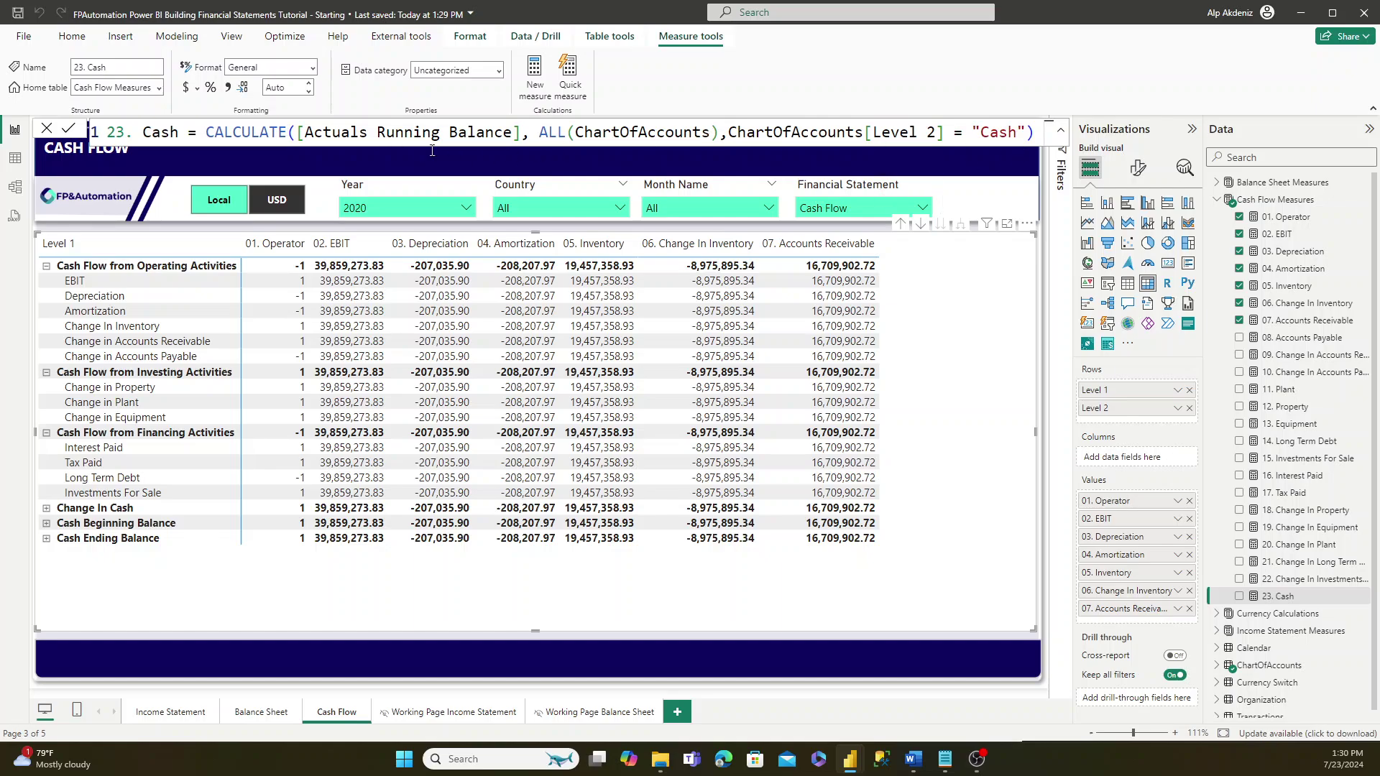
- Add the Cash Flow measures 08. Accounts Payable through 23. Cash to the matrix values and look across the added columns
left_click(1239, 338)
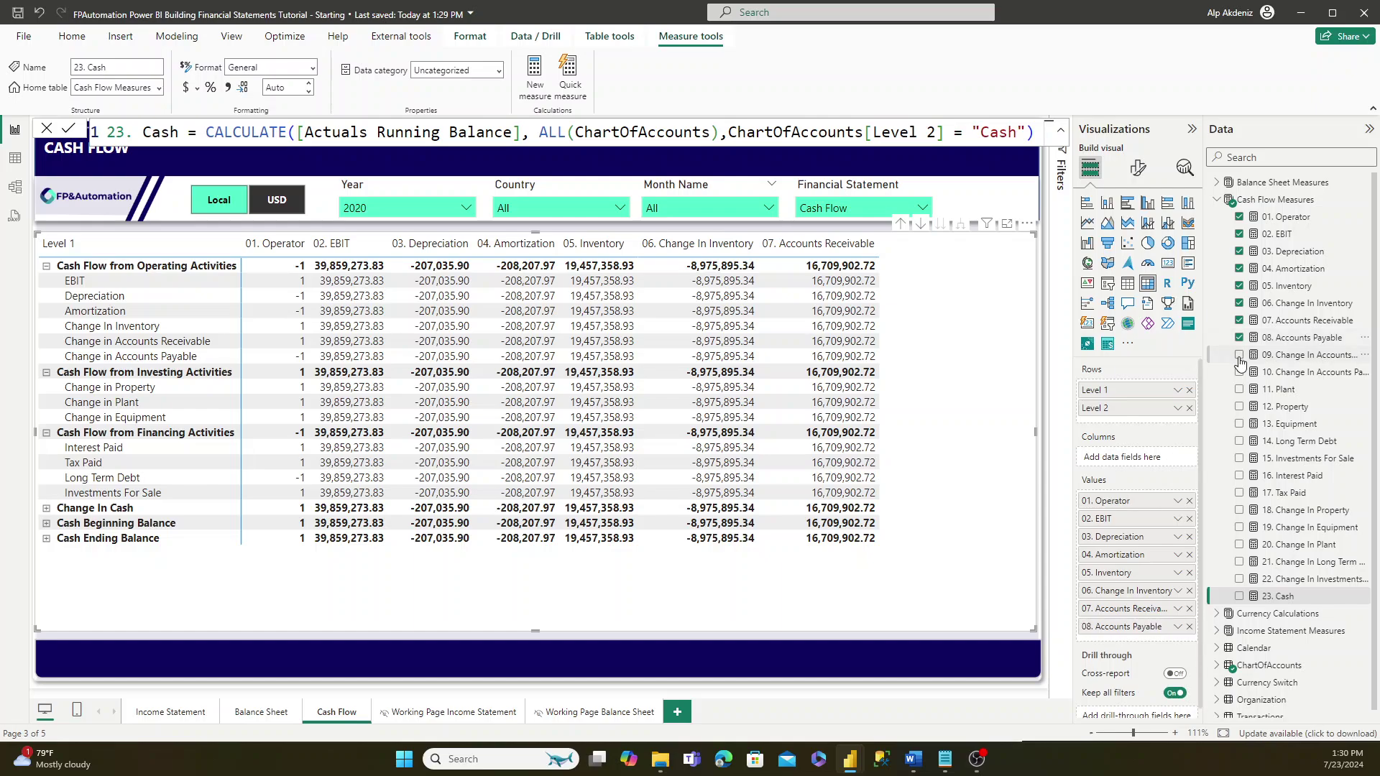
left_click(1239, 355)
left_click(1239, 372)
left_click(1239, 389)
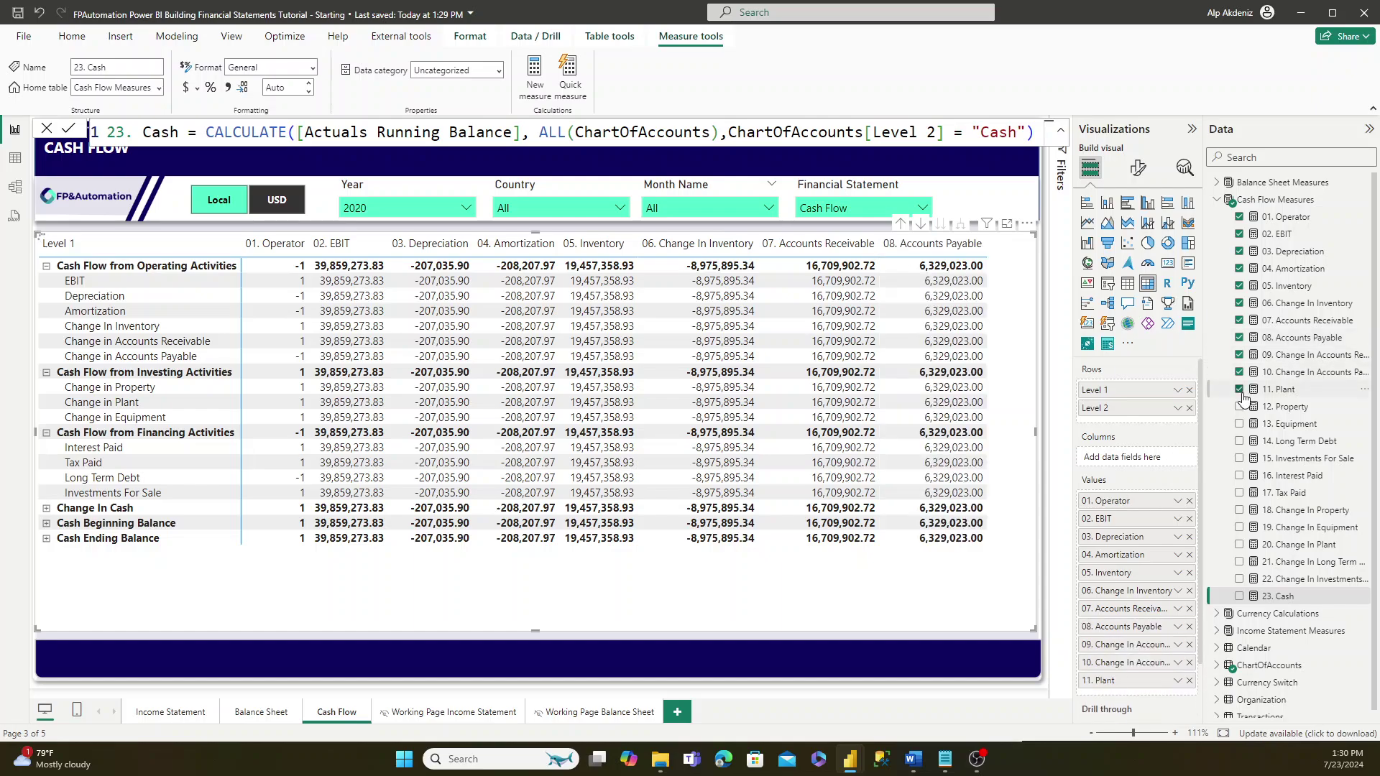
left_click(1239, 407)
left_click(1240, 424)
left_click(1240, 442)
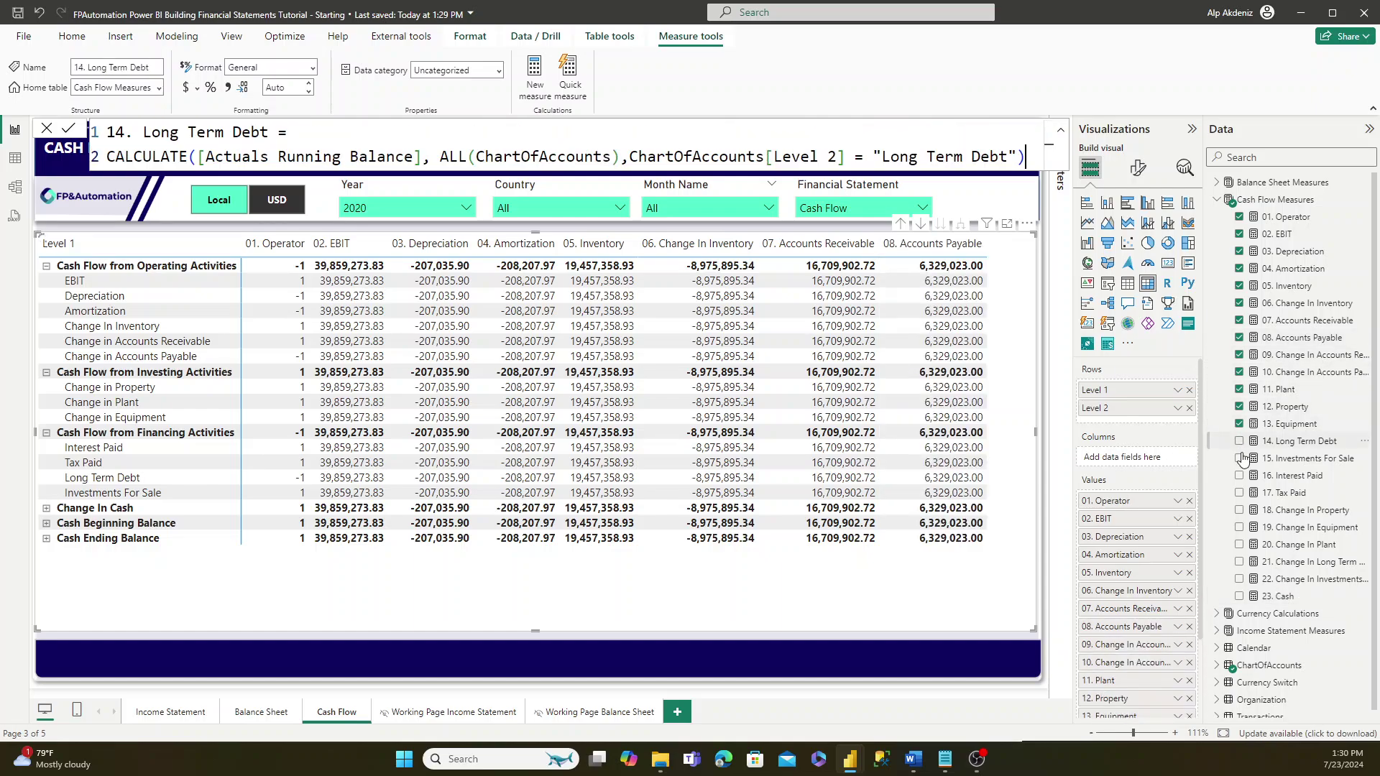
left_click(1239, 441)
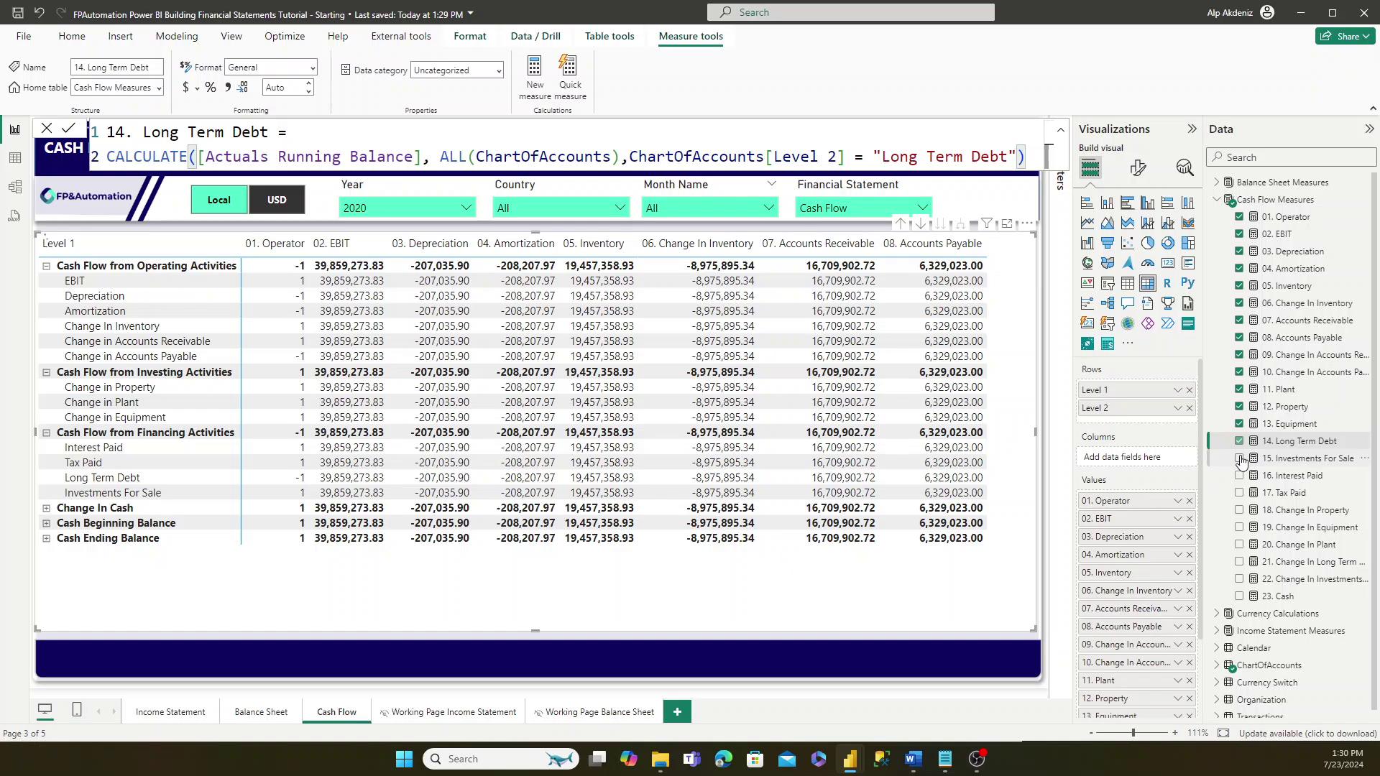
left_click(1239, 459)
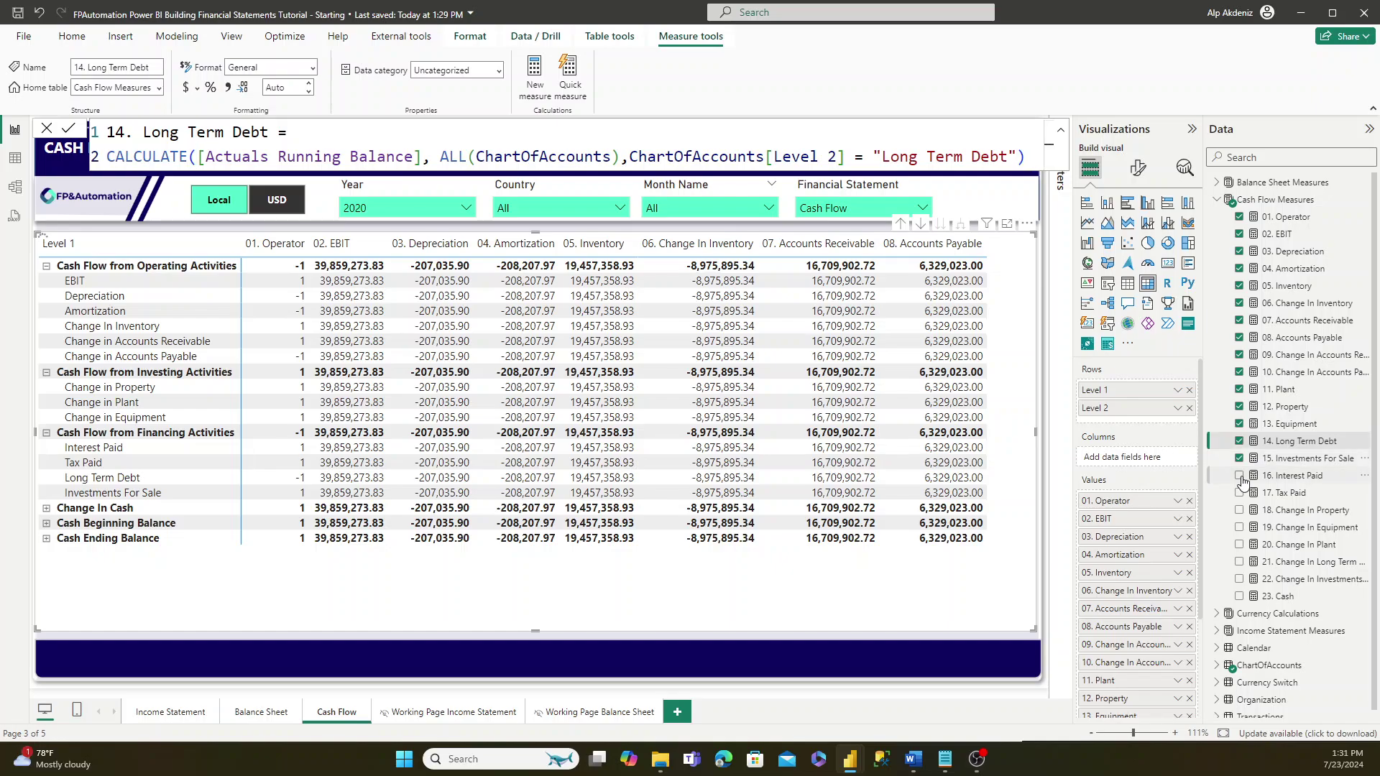
left_click(1239, 475)
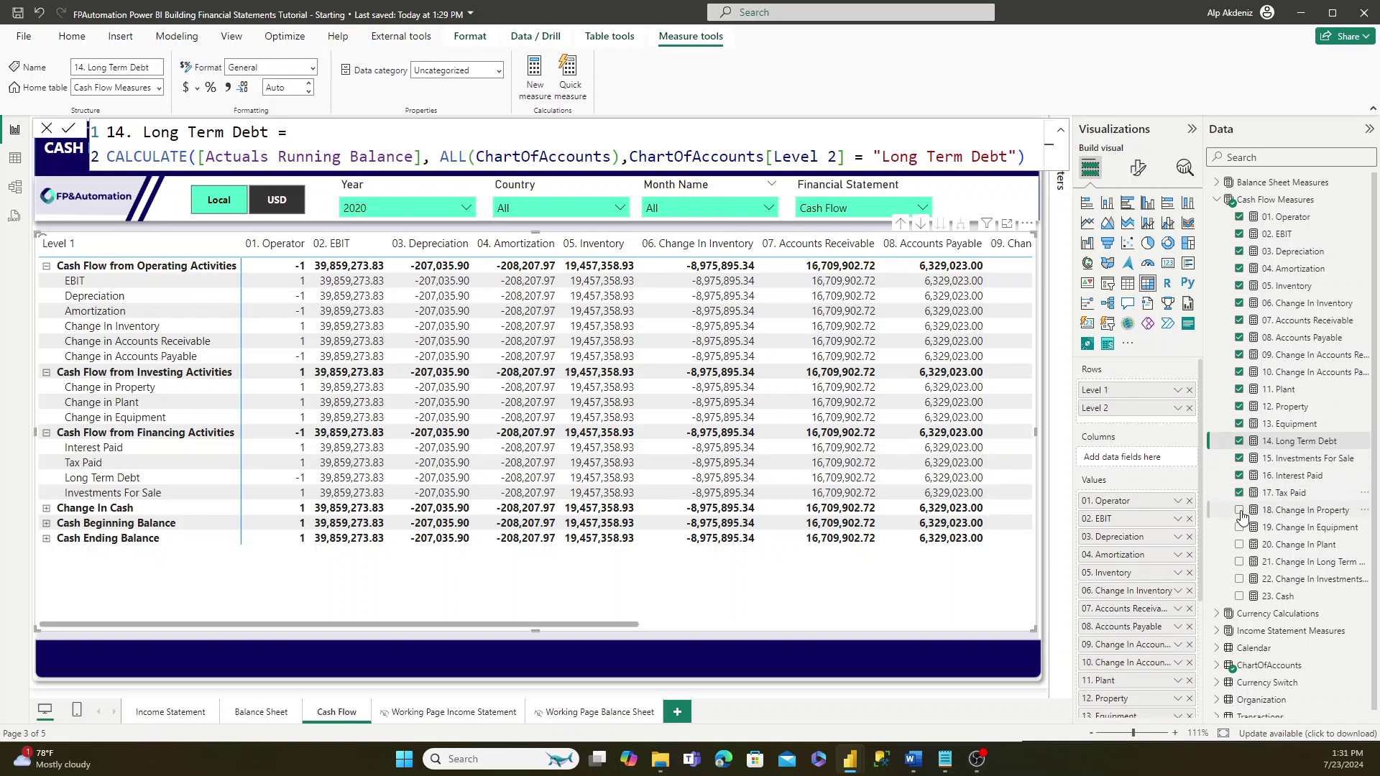
left_click(1240, 511)
left_click(1239, 528)
left_click(1239, 546)
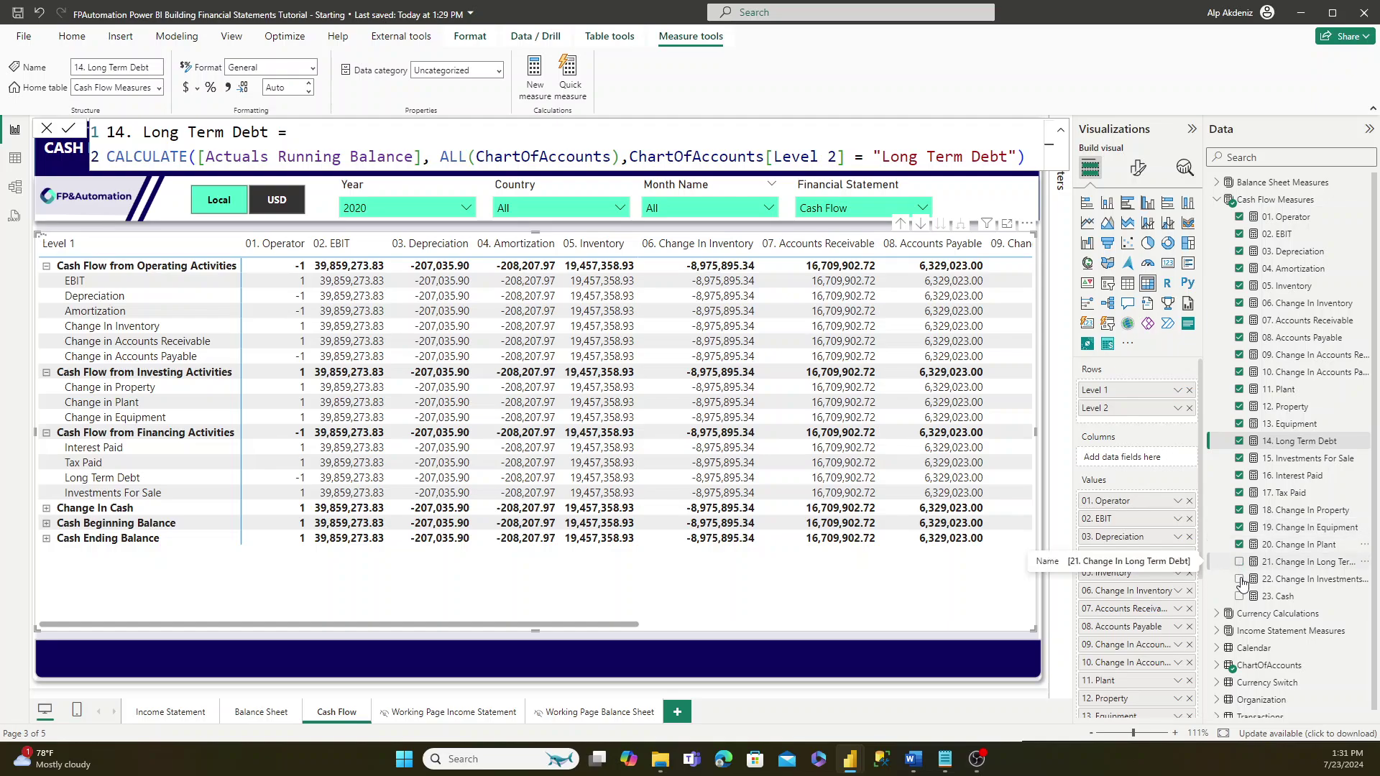
left_click(1239, 580)
left_click(1240, 563)
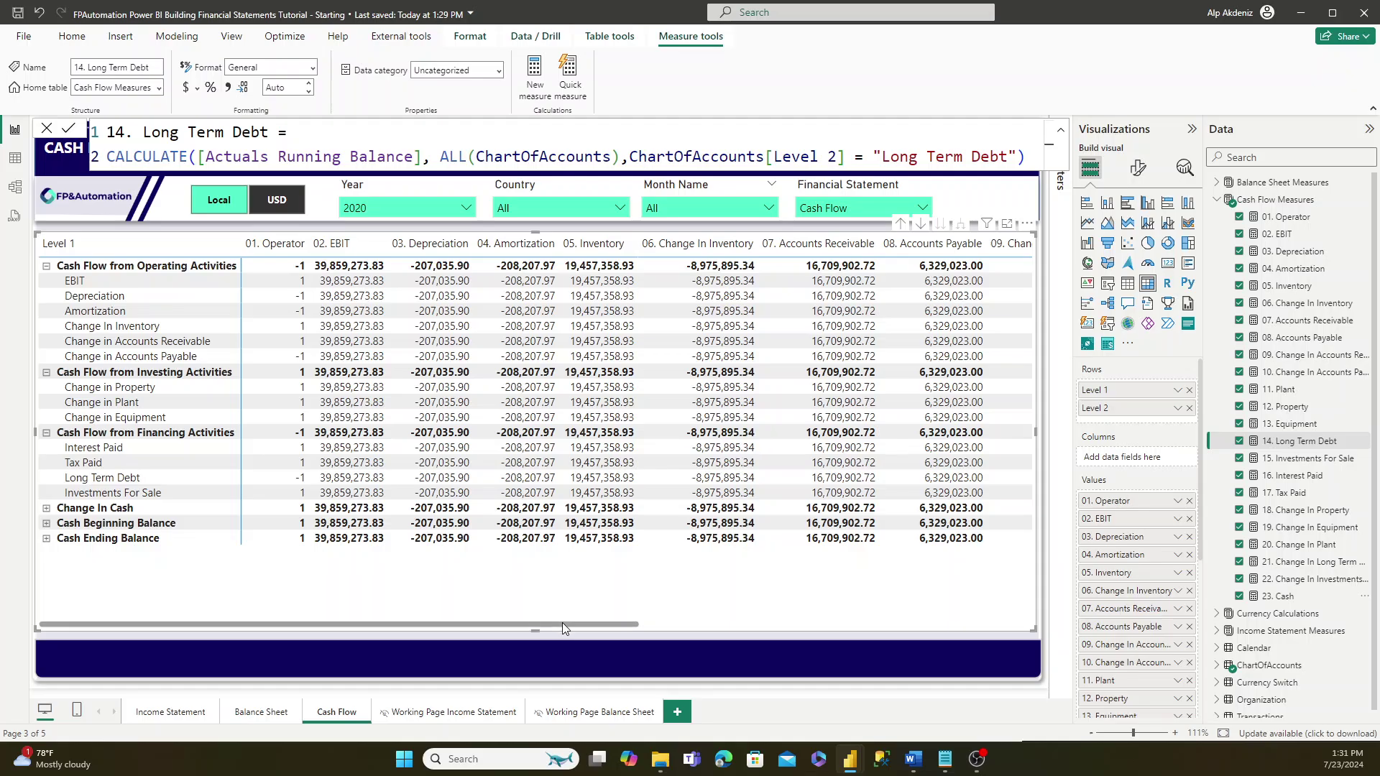
left_click(742, 625)
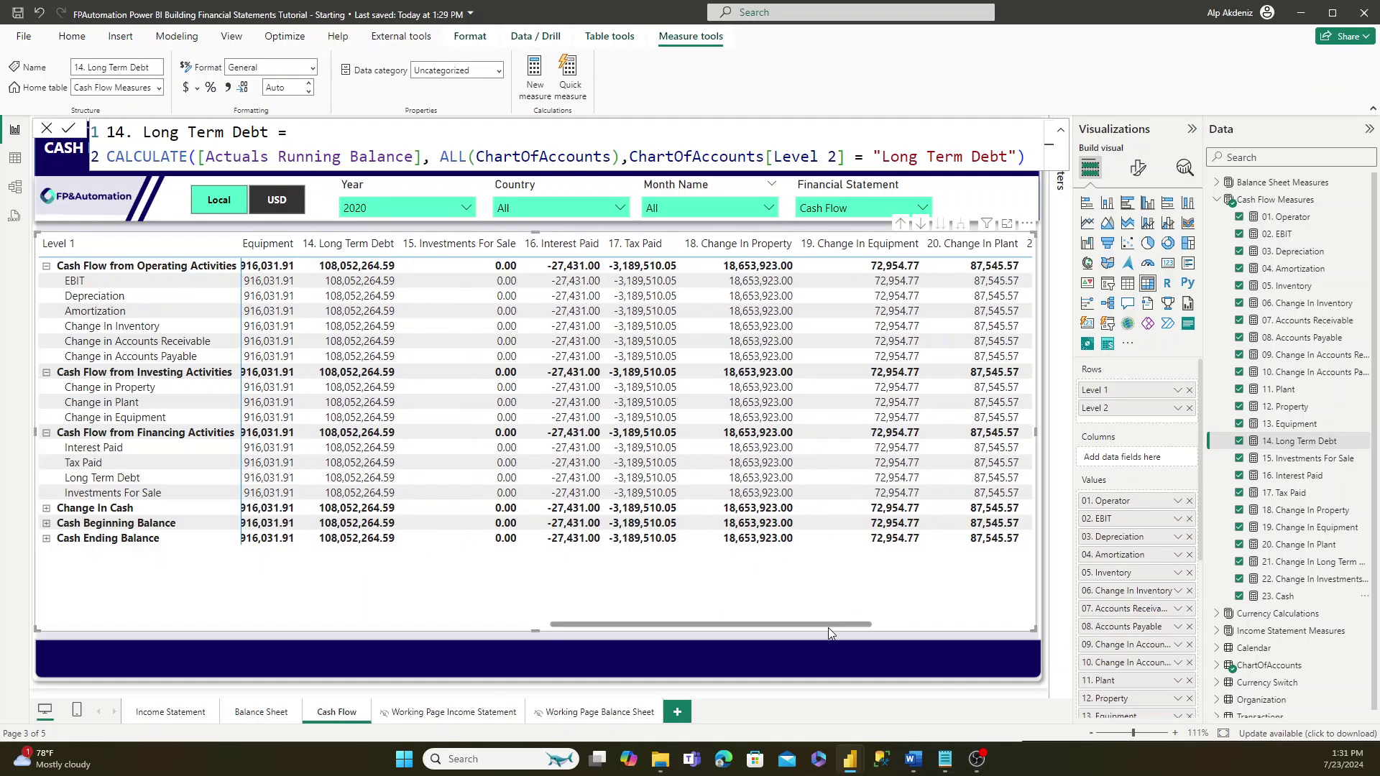
left_click_drag(822, 624, 291, 629)
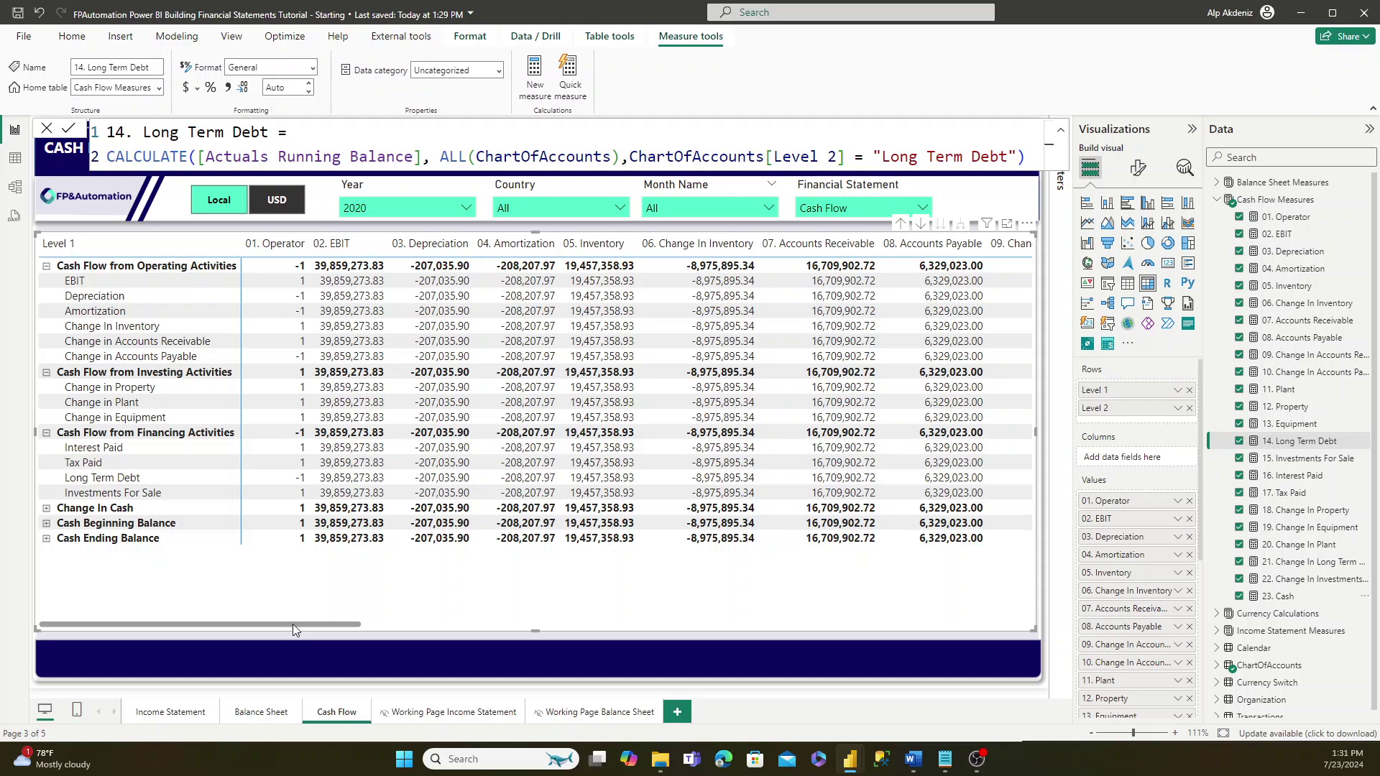
- Create the measure 24. Cash Beginning Balance, calculating [23. Cash] over ALL('Calendar') with Month = PrevMonth and Year = PrevMonthYear
left_click(1292, 597)
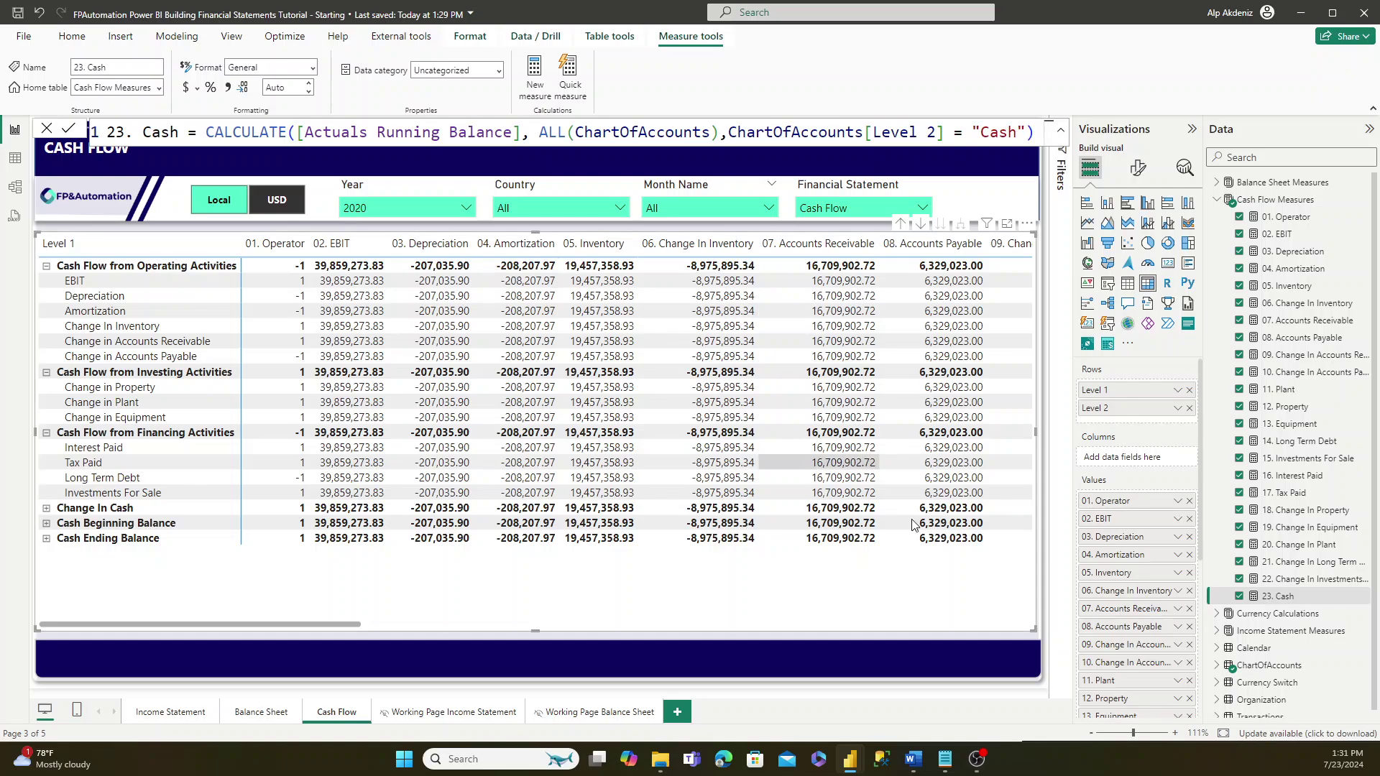
left_click(530, 92)
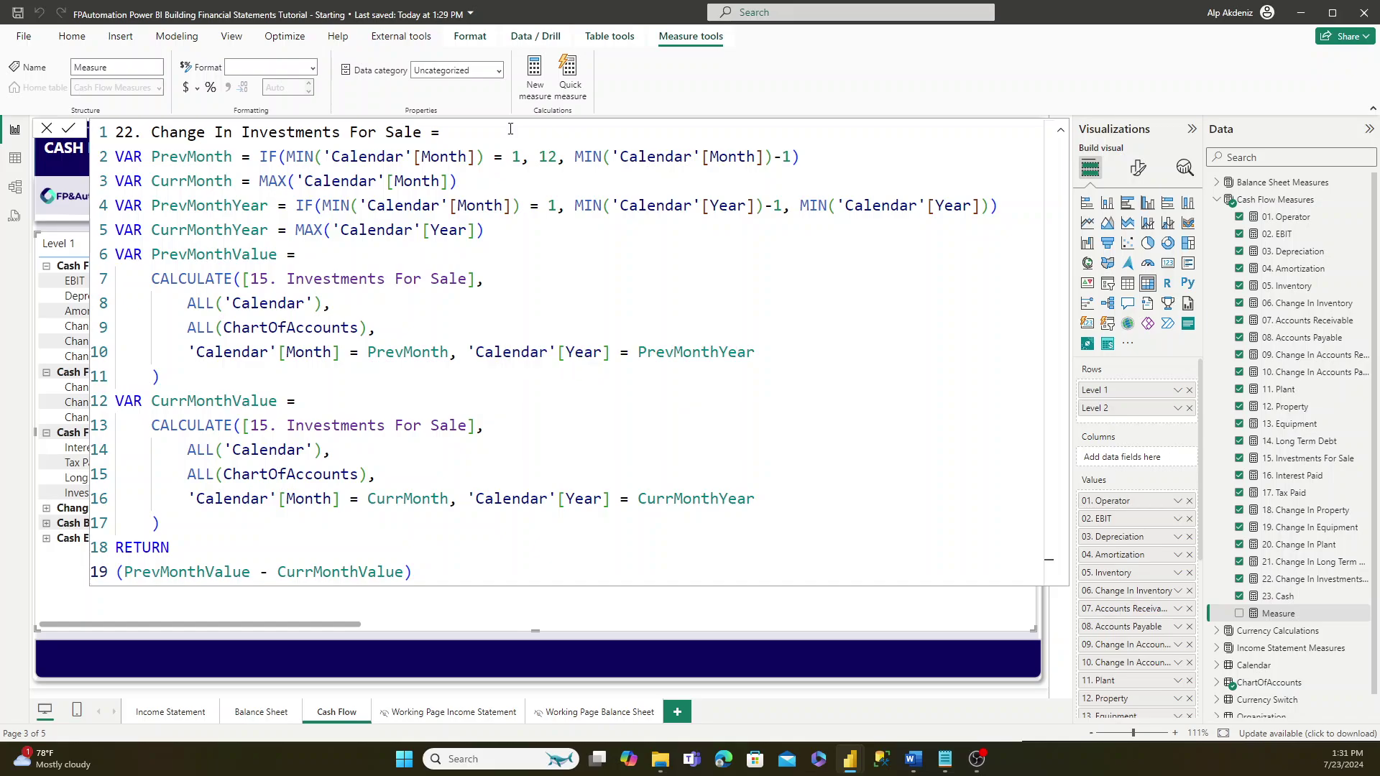
type("24. Cash Beginning Balance = VAR PrevMonth = IF(MIN('Calendar'[Month]) = 1, 12, MIN('Calendar'[Month])-1) VAR PrevMonthYear = IF(MIN('Calendar'[Month]) = 1, MIN('Calendar'[Year])-1, MIN('Calendar'[Year])) RETURN CALCULATE([23. Cash], ALL('Calendar'),     'Calendar'[Month] = PrevMonth, 'Calendar'[Year] = PrevMonthYear )")
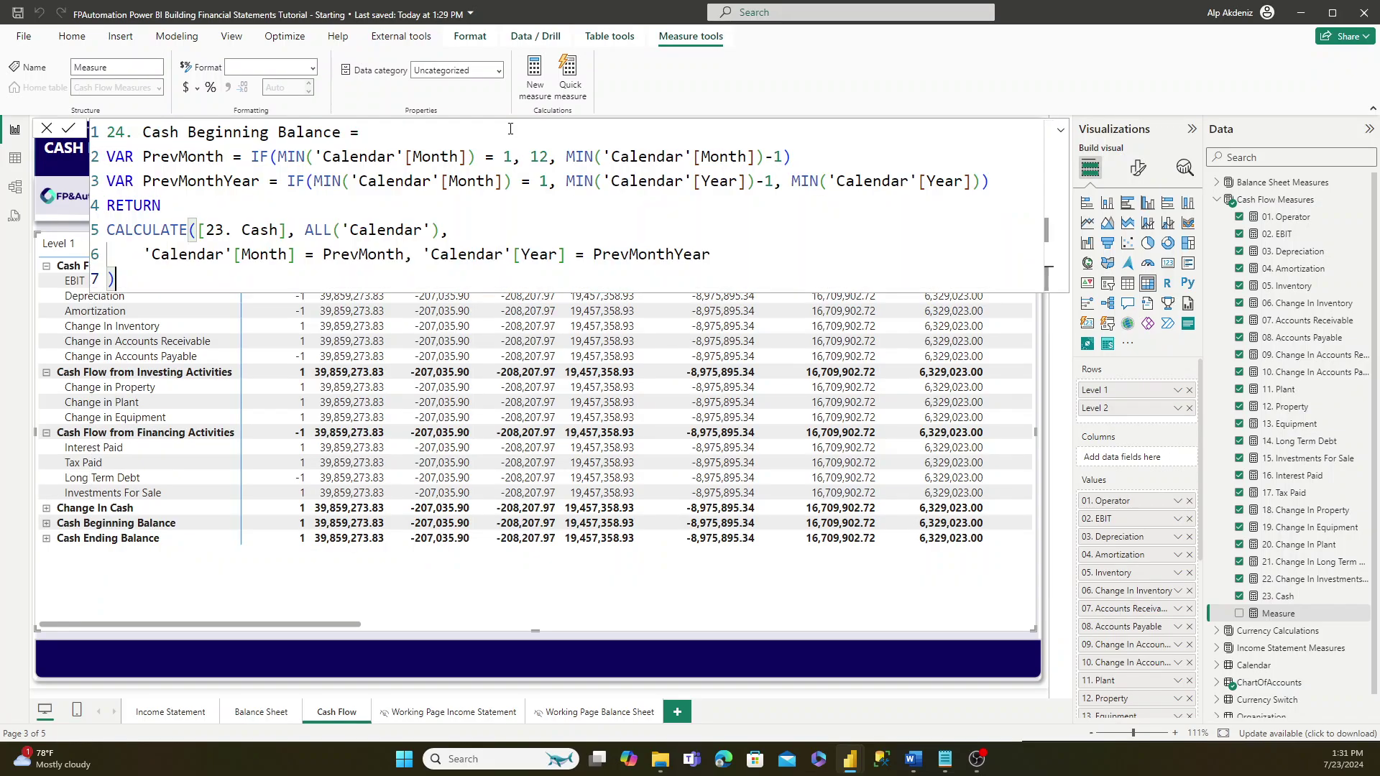
key("ctrl+Home")
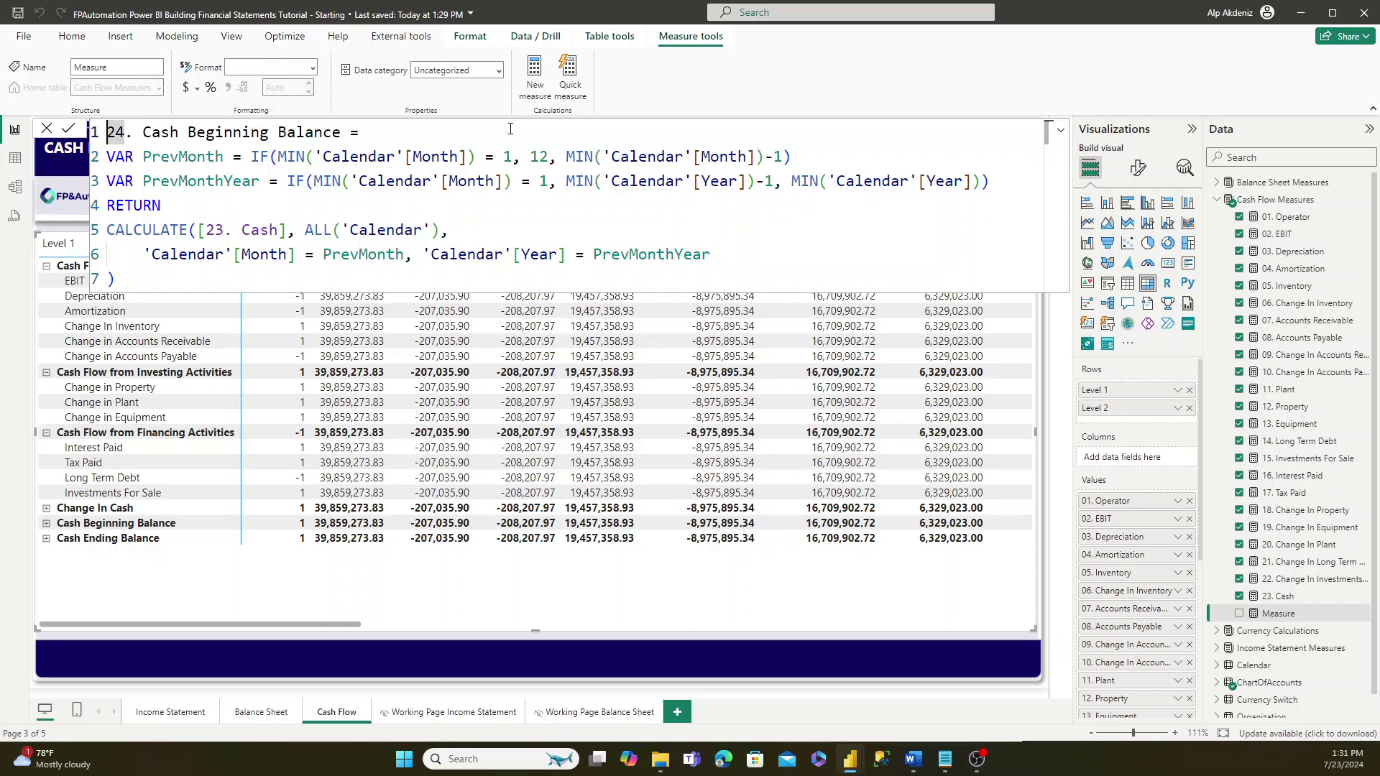
key("Down")
key("Down")
key("Down")
key("Down")
key("Down")
key("Down")
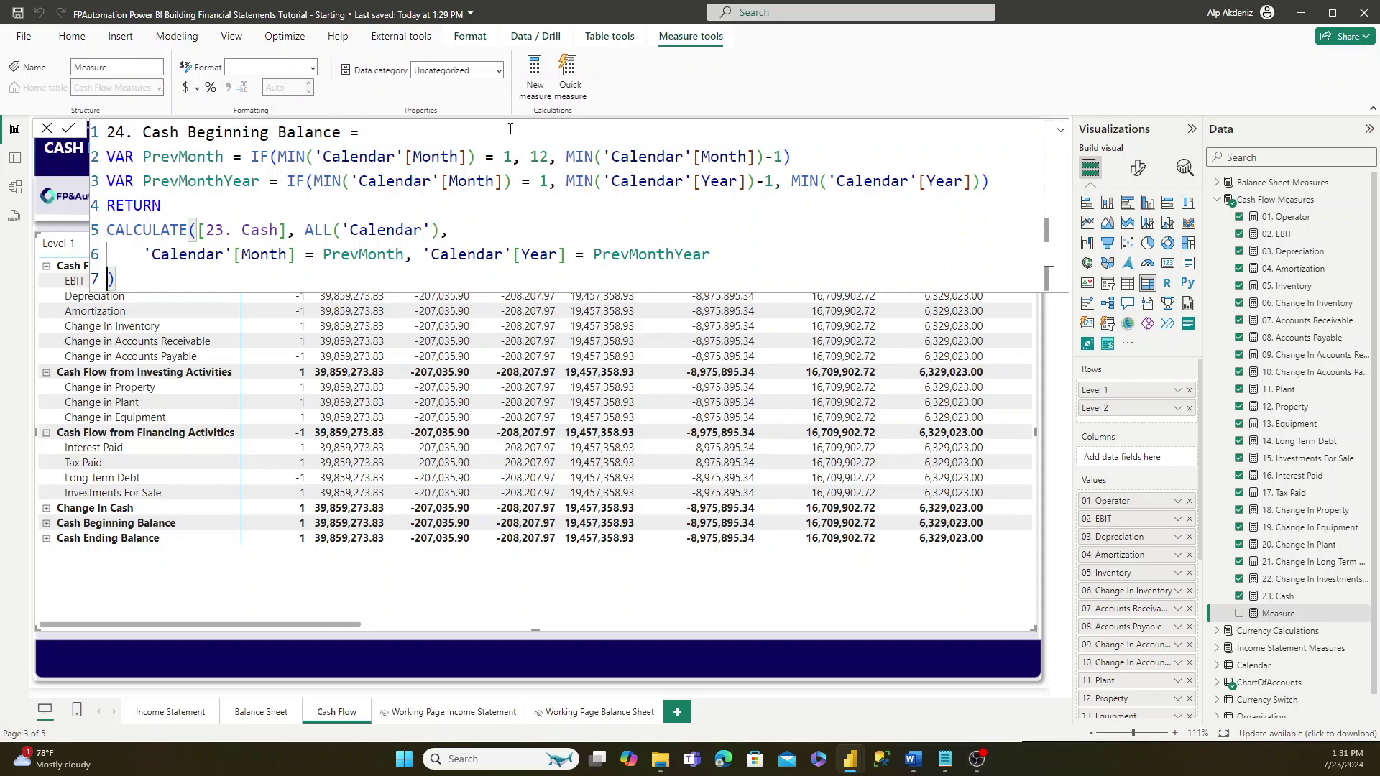
left_click(158, 276)
key("Return")
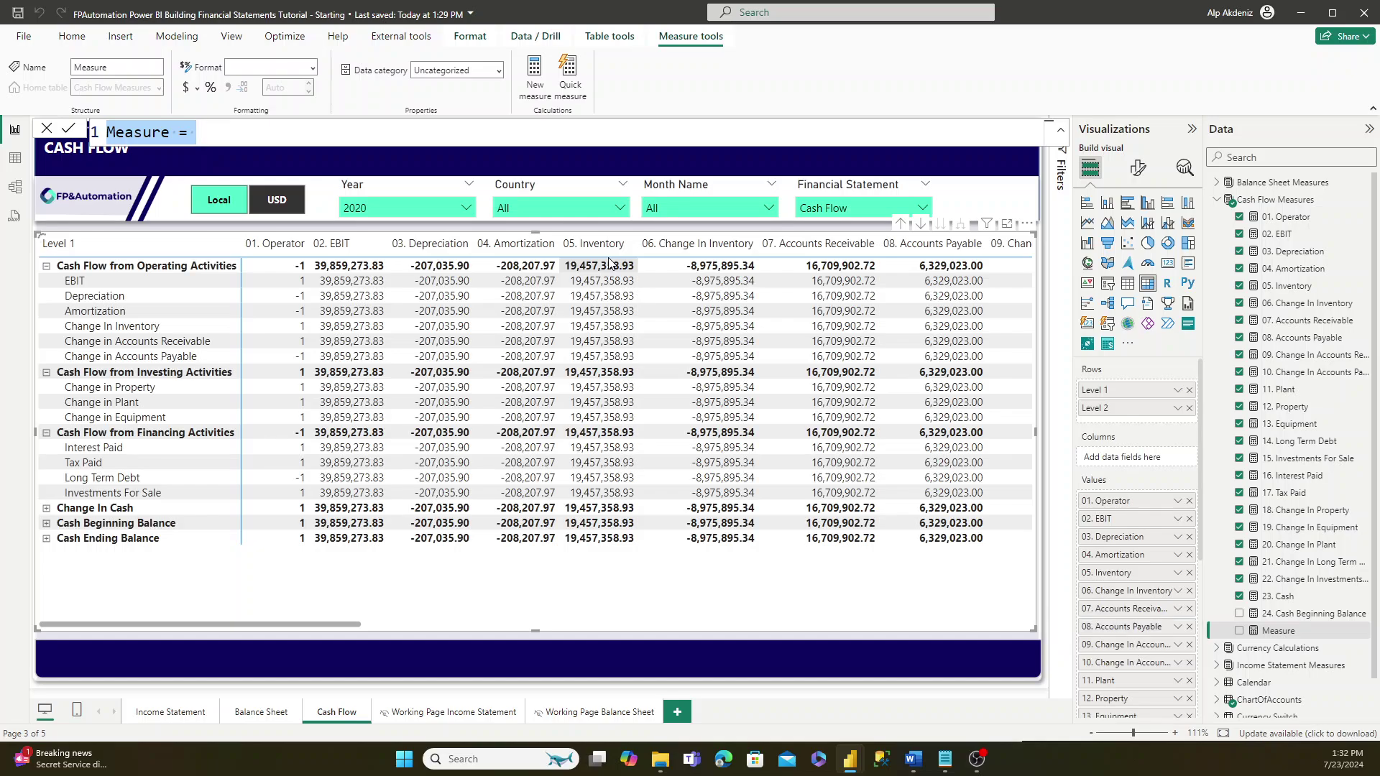
- Define 25. Cash Ending Balance as [23. Cash] over ALL('Calendar') for CurrMonth and CurrMonthYear, and add measures 24 and 25 to the matrix
type("25. Cash Ending Balance = VAR CurrMonth = MAX('Calendar'[Month]) VAR CurrMonthYear = MAX('Calendar'[Year]) RETURN CALCULATE([23. Cash], ALL('Calendar'),     'Calendar'[Month] = CurrMonth, 'Calendar'[Year] = CurrMonthYear )")
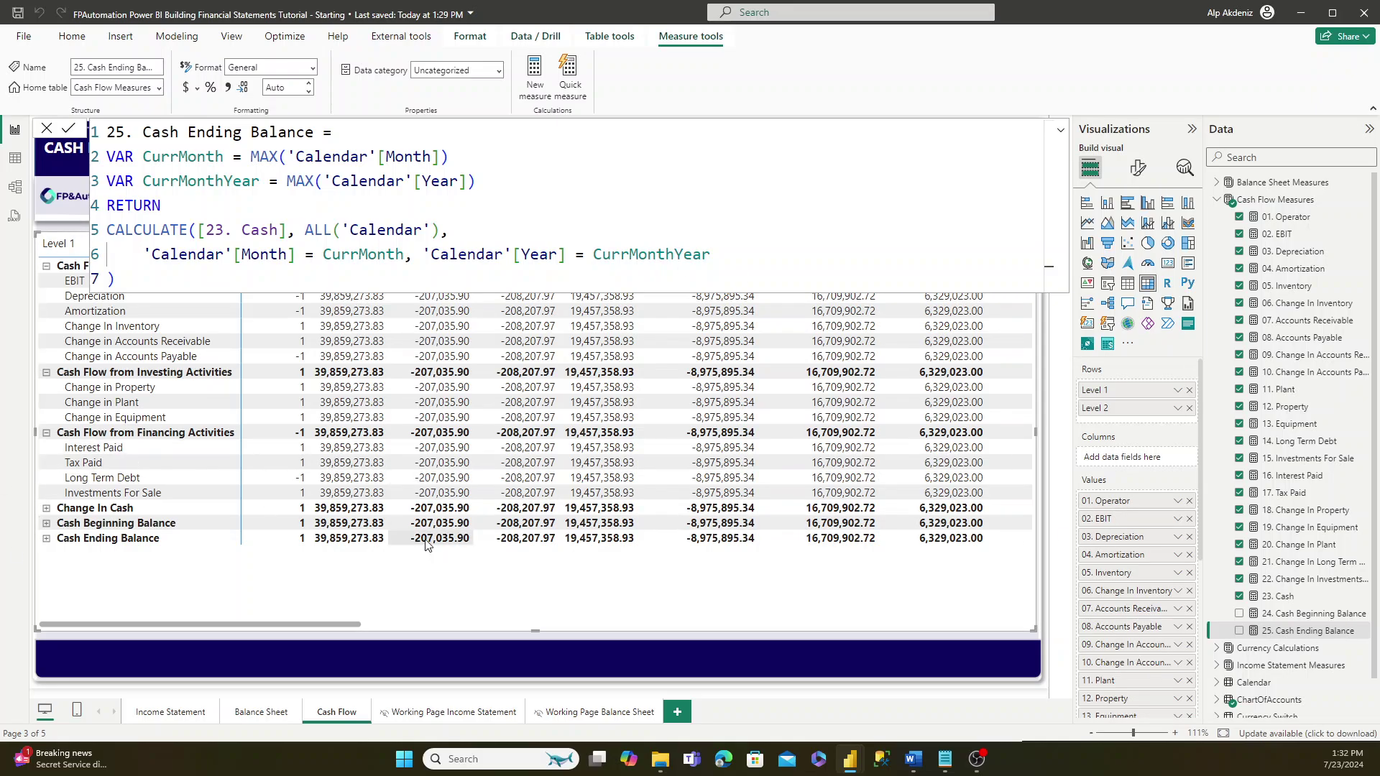
left_click(1239, 630)
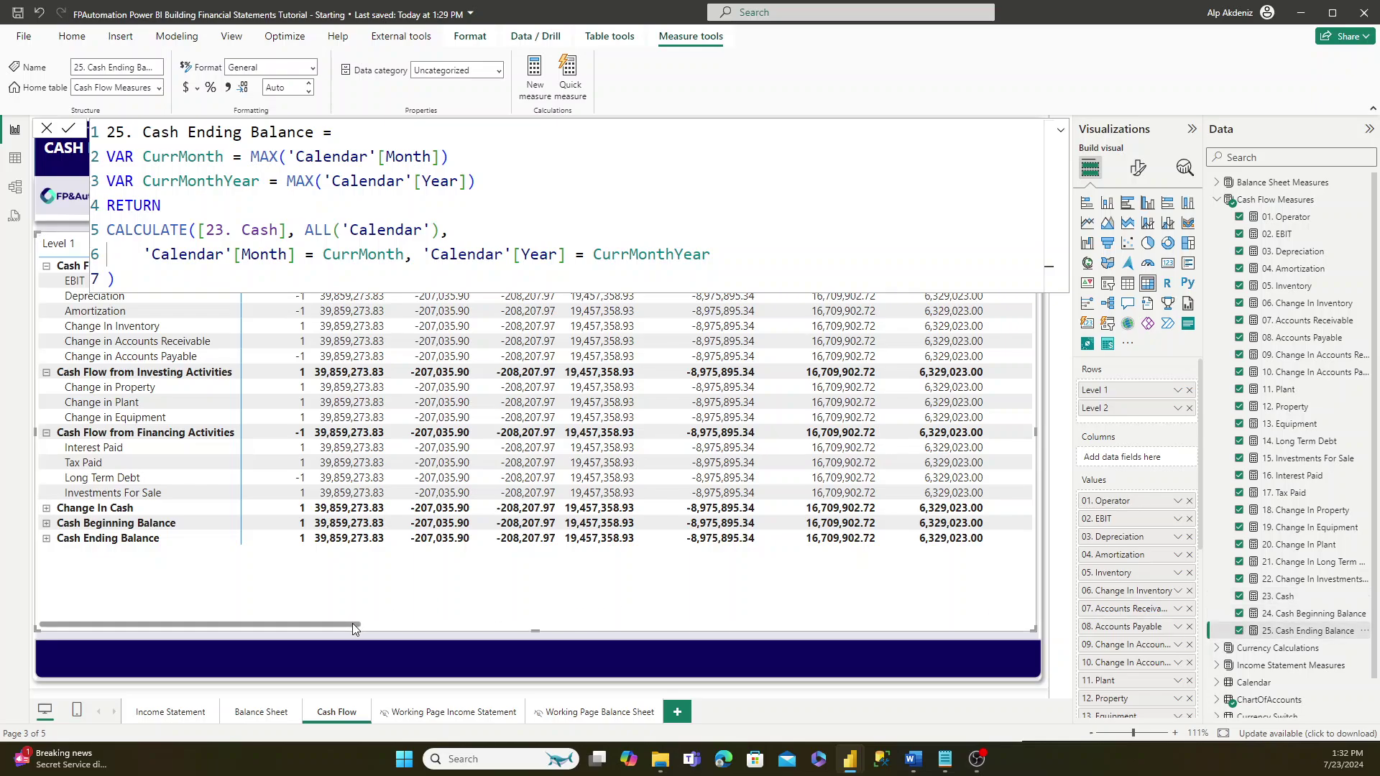
- Look across the matrix columns through 25. Cash Ending Balance, then return to the first measure columns
left_click_drag(352, 623, 984, 624)
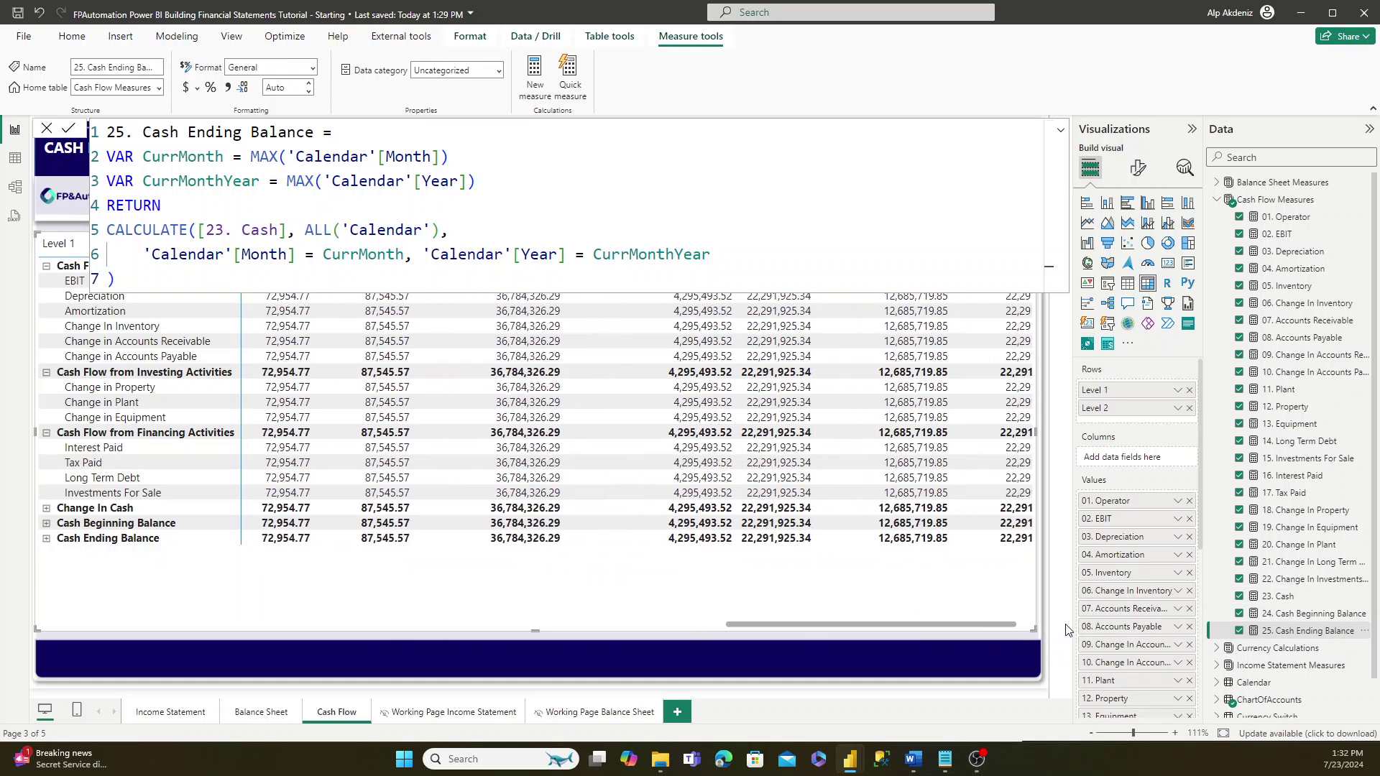
left_click(972, 645)
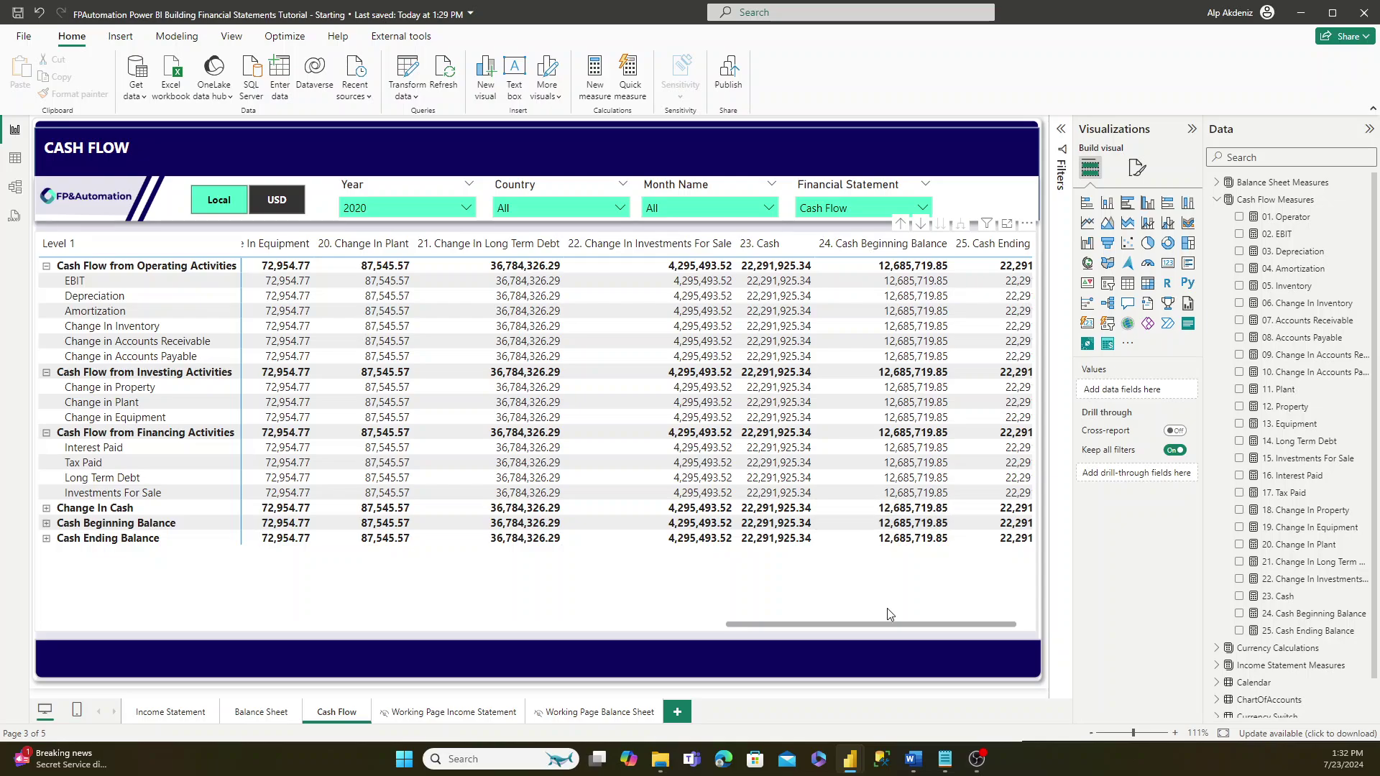
left_click_drag(891, 623, 105, 573)
left_click(204, 579)
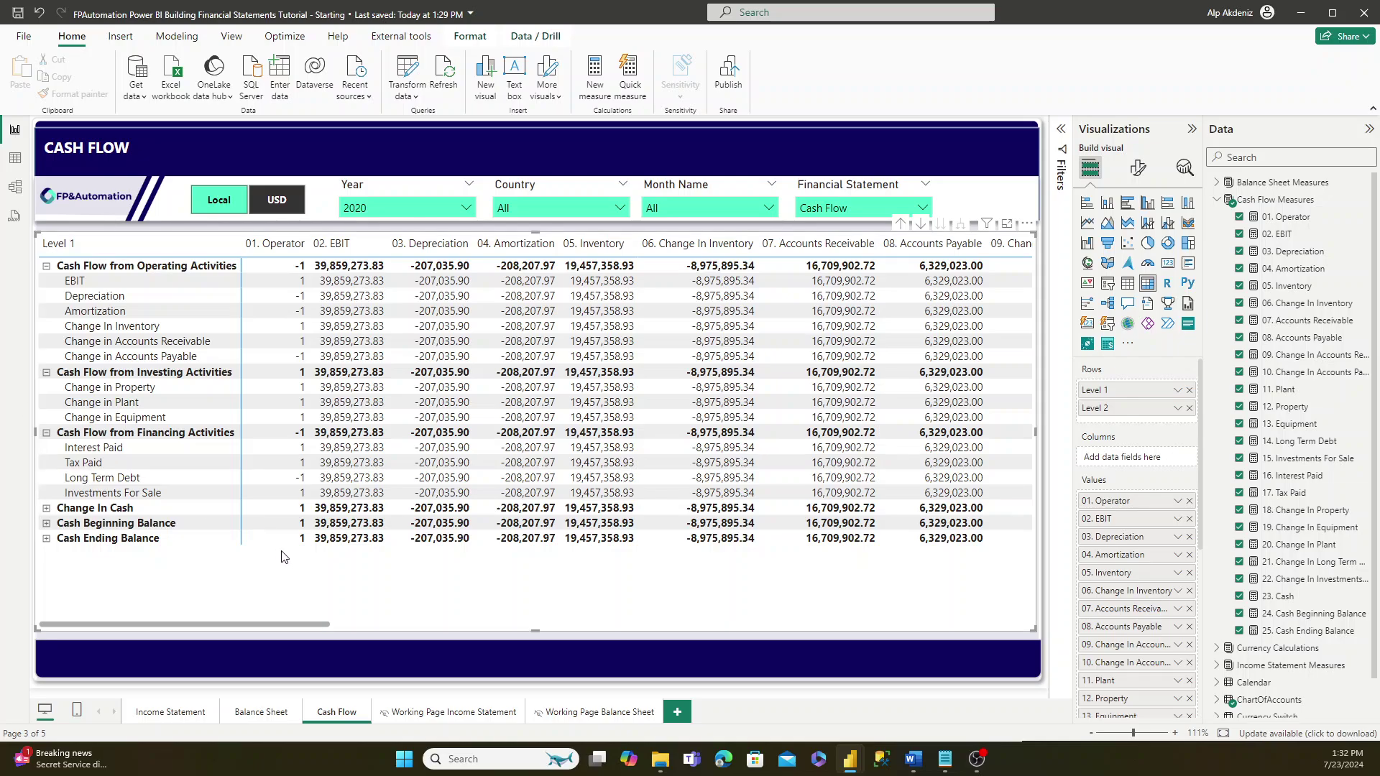
- Create Cash Flow Detailed Accounts, a SWITCH on ChartOfAccounts[Level 2] returning activity measures times [01. Operator] and plain cash balances, and place it first in the matrix
left_click(1286, 493)
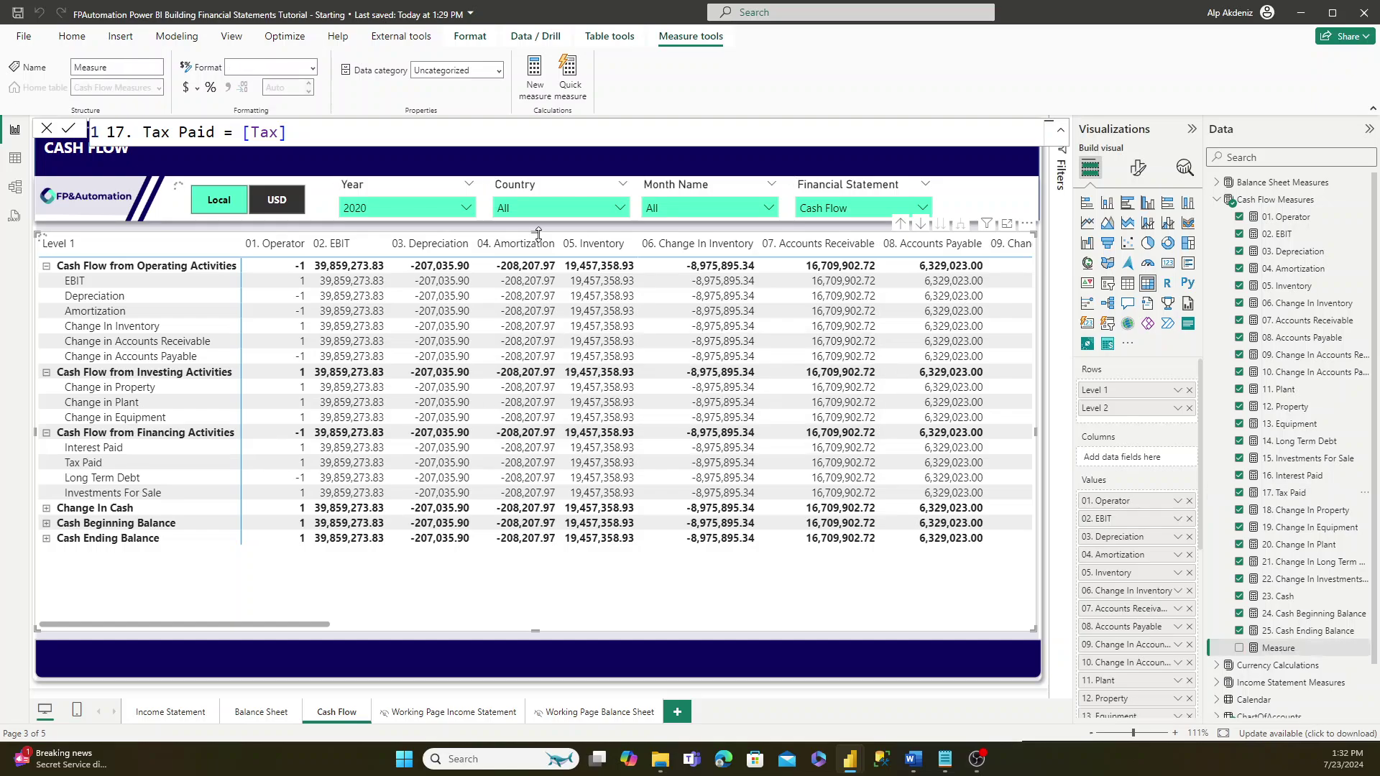
type("Cash Flow Detailed Accounts = VAR AcctVal = SELECTEDVALUE(ChartOfAccounts[Level 2]) RETURN SWITCH(     TRUE(),     AcctVal = \"EBIT\", [02. EBIT] * [01. Operator],     AcctVal = \"Depreciation\", [03. Depreciation] * [01. Operator],     AcctVal = \"Amortization\", [04. Amortization] * [01. Operator],     AcctVal = \"Change In Inventory\", [06. Change In Inventory] * [01. Operator],     AcctVal = \"Change In Accounts Receivable\", [09. Change In Accounts Receivable] * [01. Operator],     AcctVal = \"Change In Accounts Payable\", [10. Change In Accounts Payable] * [01. Operator],     AcctVal = \"Change In Property\", [18. Change In Property] * [01. Operator],     AcctVal = \"Change In Plant\", [20. Change In Plant] * [01. Operator],     AcctVal = \"Change In Equipment\", [19. Change In Equipment] * [01. Operator],     AcctVal = \"Interest Paid\", [16. Interest Paid] * [01. Operator],     AcctVal = \"Tax Paid\", [17. Tax Paid] * [01. Operator],     AcctVal = \"Long Term Debt\", [21. Change In Long Term Debt] * [01. Operator],     AcctVal = \"Investments For Sale\", [22. Change In Investments For Sale] * [01. Operator],     AcctVal = \"Cash Beginning Balance\", [24. Cash Beginning Balance],     AcctVal = \"Cash Ending Balance\", [25. Cash Ending Balance]  )")
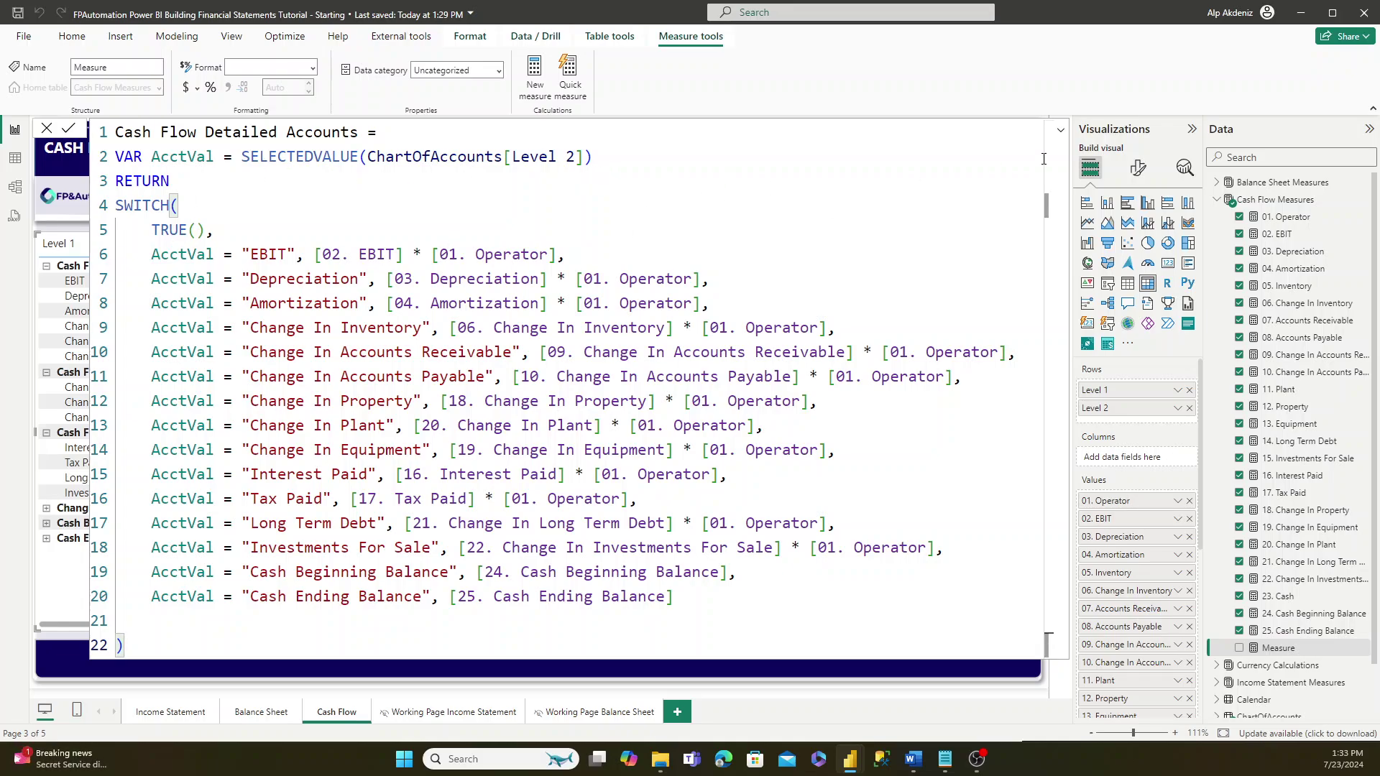
left_click(1061, 132)
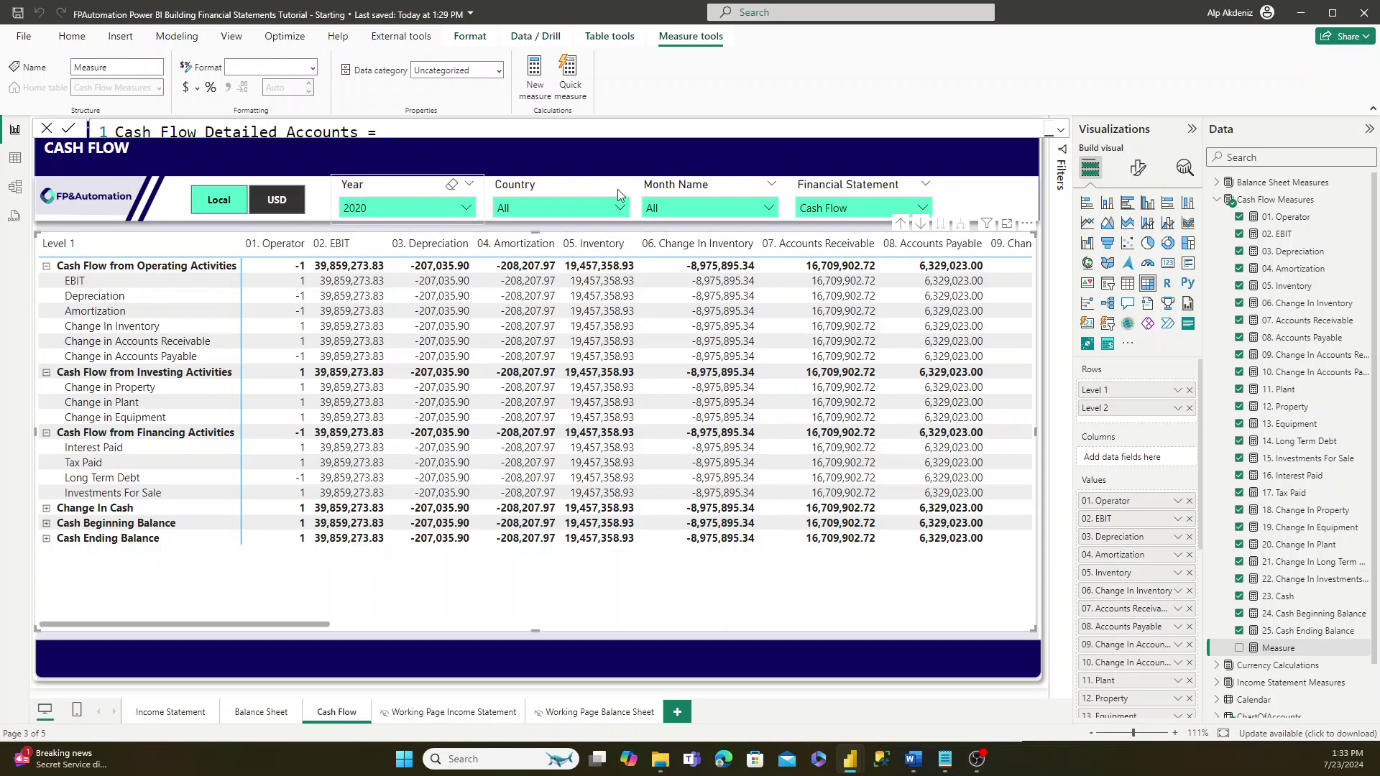
left_click(1061, 131)
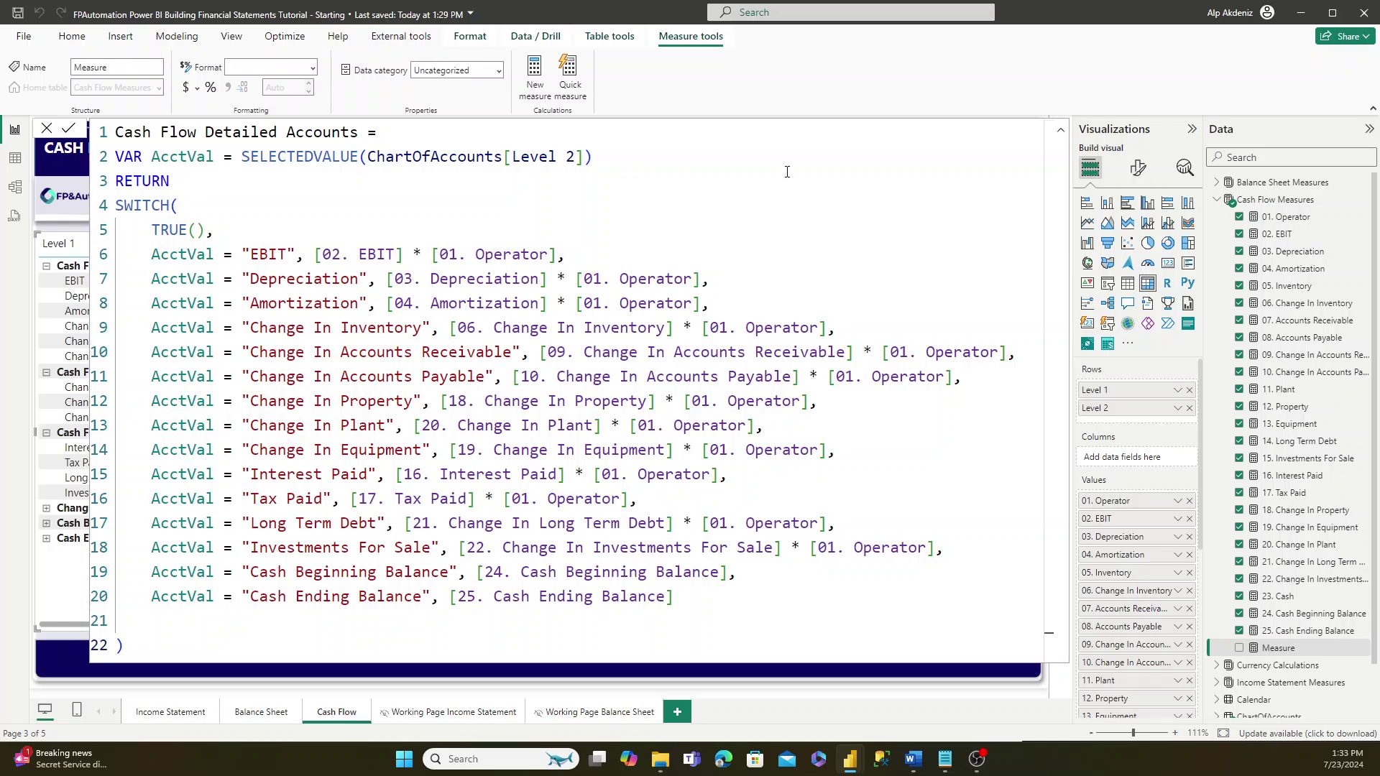
left_click(1061, 131)
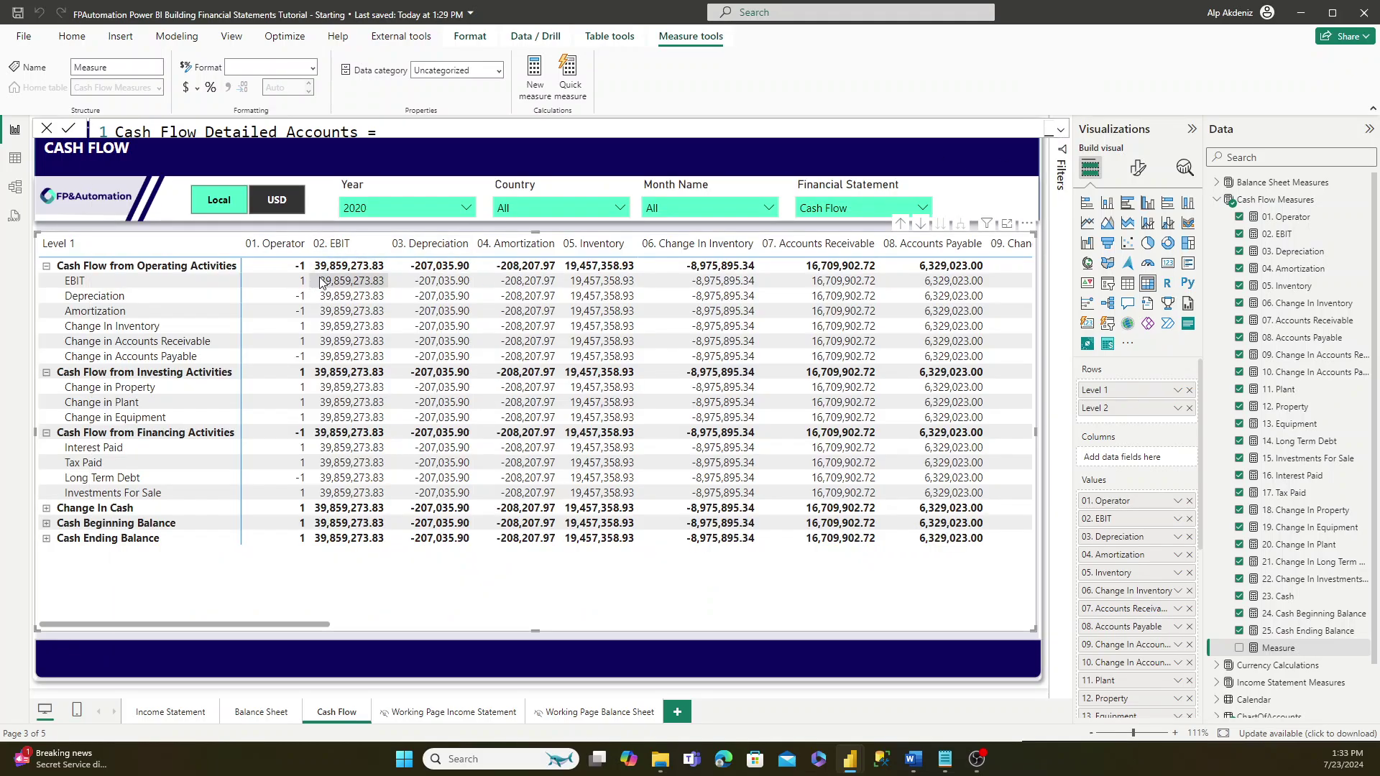
left_click(1061, 131)
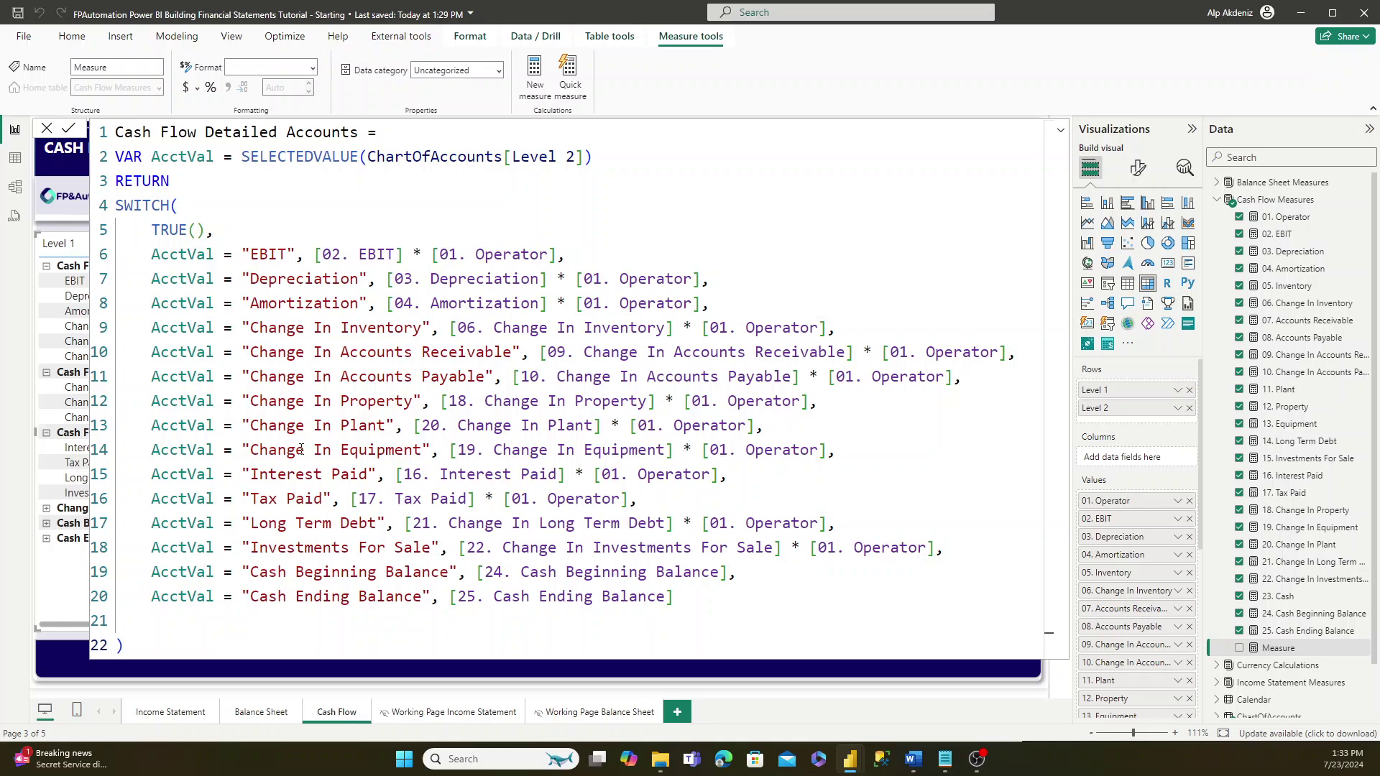
left_click(325, 530)
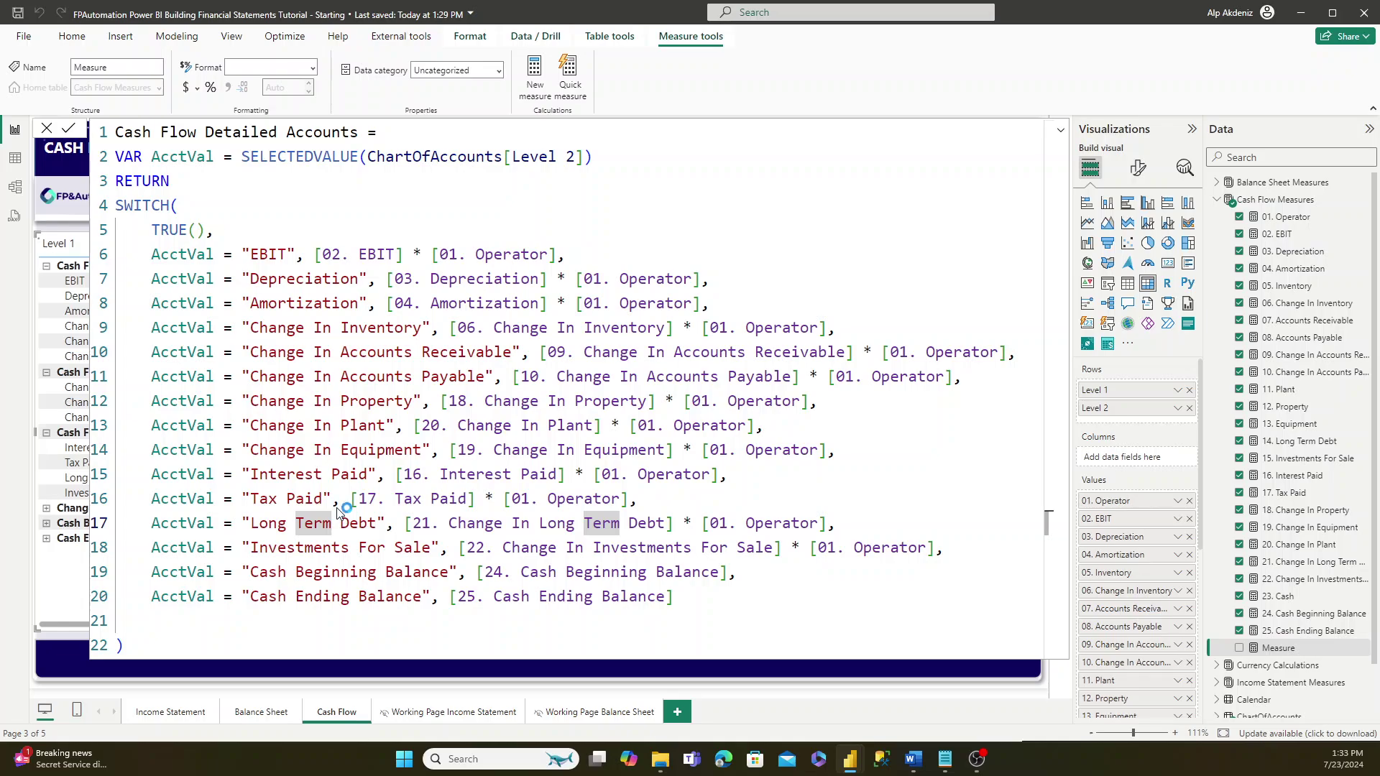
key("Return")
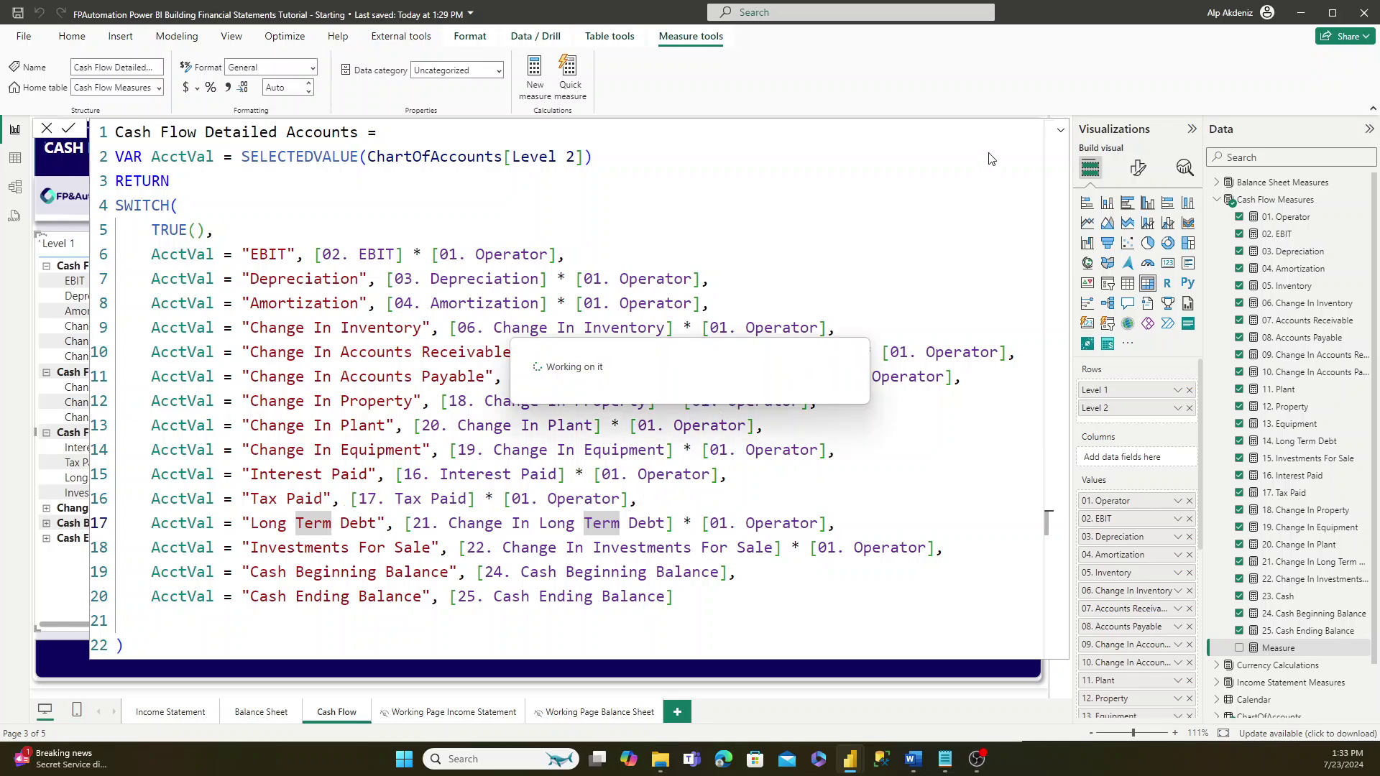
left_click(1061, 134)
left_click_drag(1280, 656, 1145, 497)
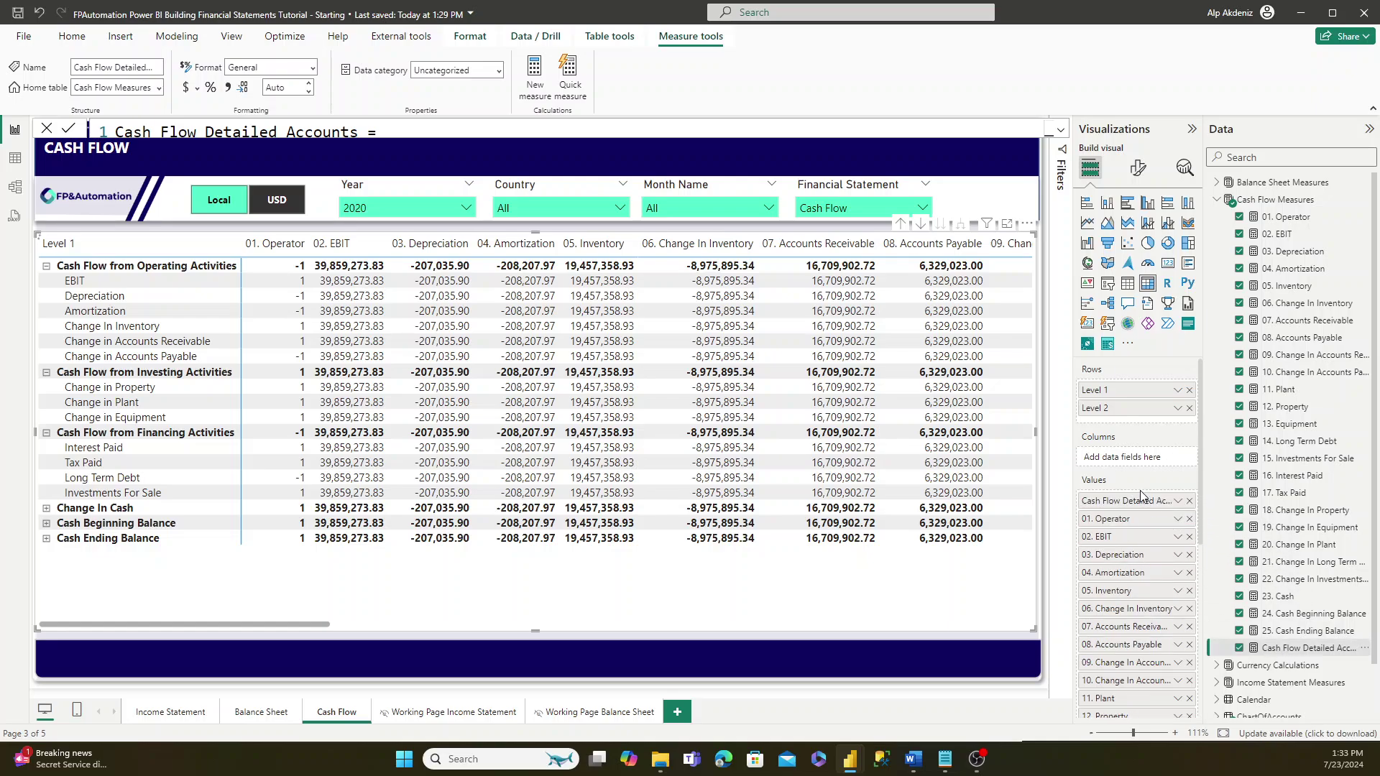
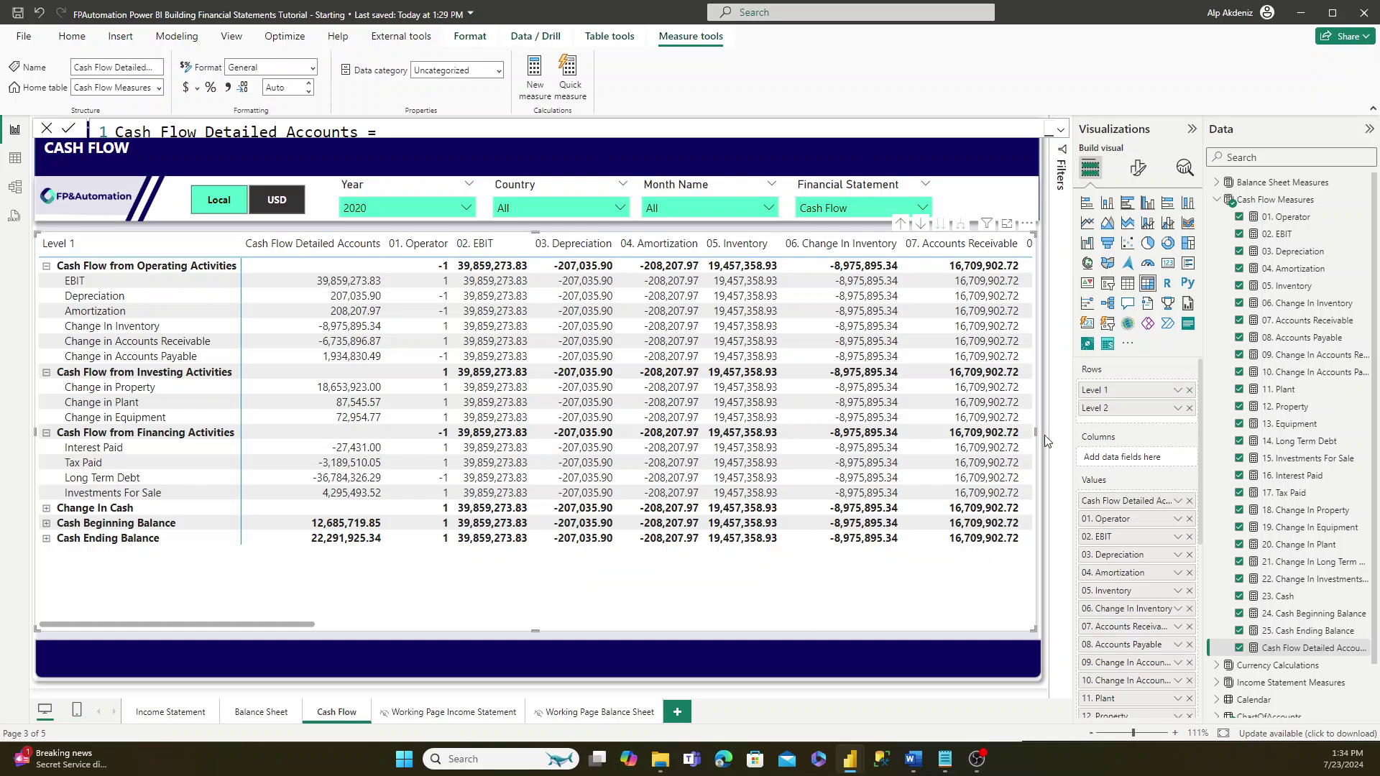
- Create 26. Cash Flow from Operating Activities, summing [Cash Flow Detailed Accounts] for EBIT, Depreciation, Amortization and the changes in Inventory, Accounts Receivable and Accounts Payable
left_click(1317, 631)
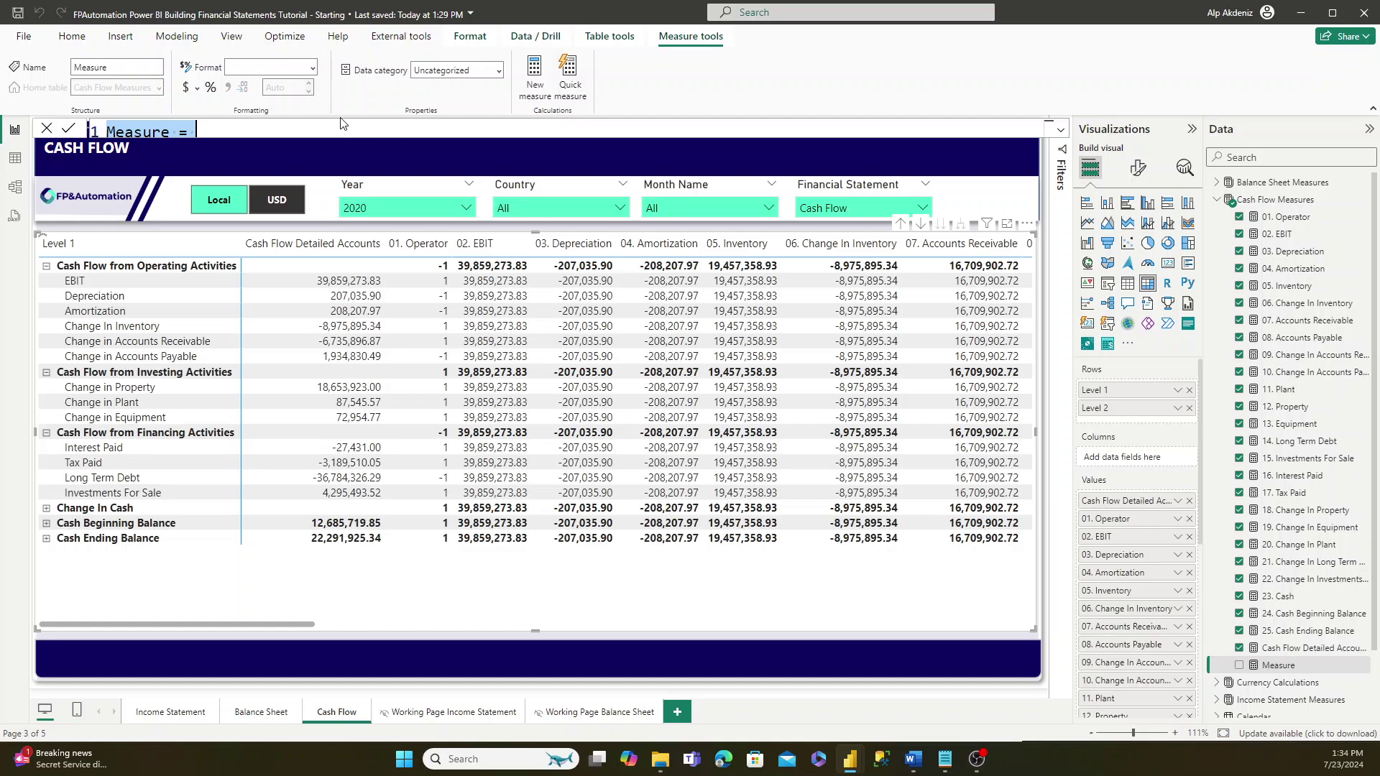
type("26. Cash Flow from Operating Activities = CALCULATE([Cash Flow Detailed Accounts], ChartOfAccounts[Level 2] = \"EBIT\") + CALCULATE([Cash Flow Detailed Accounts], ChartOfAccounts[Level 2] = \"Depreciation\") + CALCULATE([Cash Flow Detailed Accounts], ChartOfAccounts[Level 2] = \"Amortization\") + CALCULATE([Cash Flow Detailed Accounts], ChartOfAccounts[Level 2] = \"Change In Inventory\") + CALCULATE([Cash Flow Detailed Accounts], ChartOfAccounts[Level 2] = \"Change In Accounts Receivable\") + CALCULATE([Cash Flow Detailed Accounts], ChartOfAccounts[Level 2] = \"Change In Accounts Payable\")")
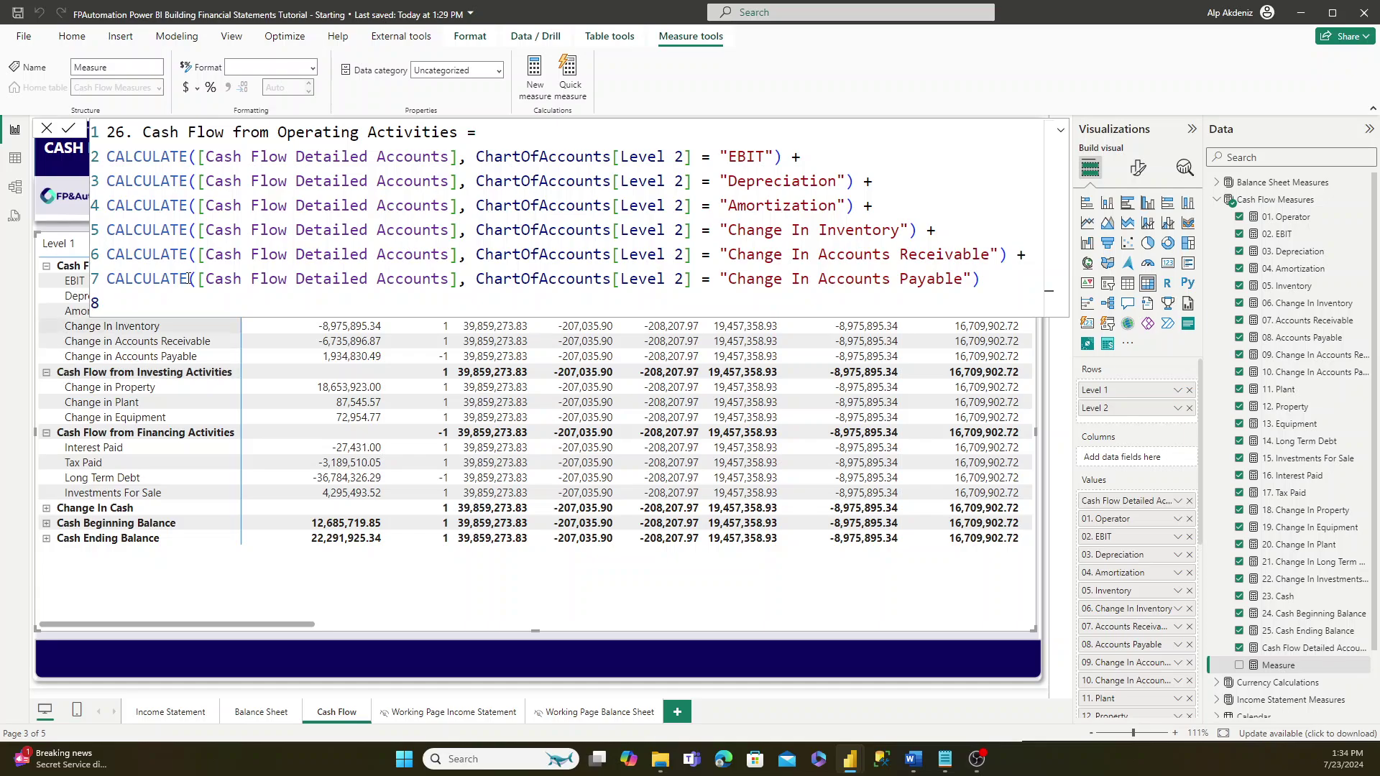
left_click(209, 262)
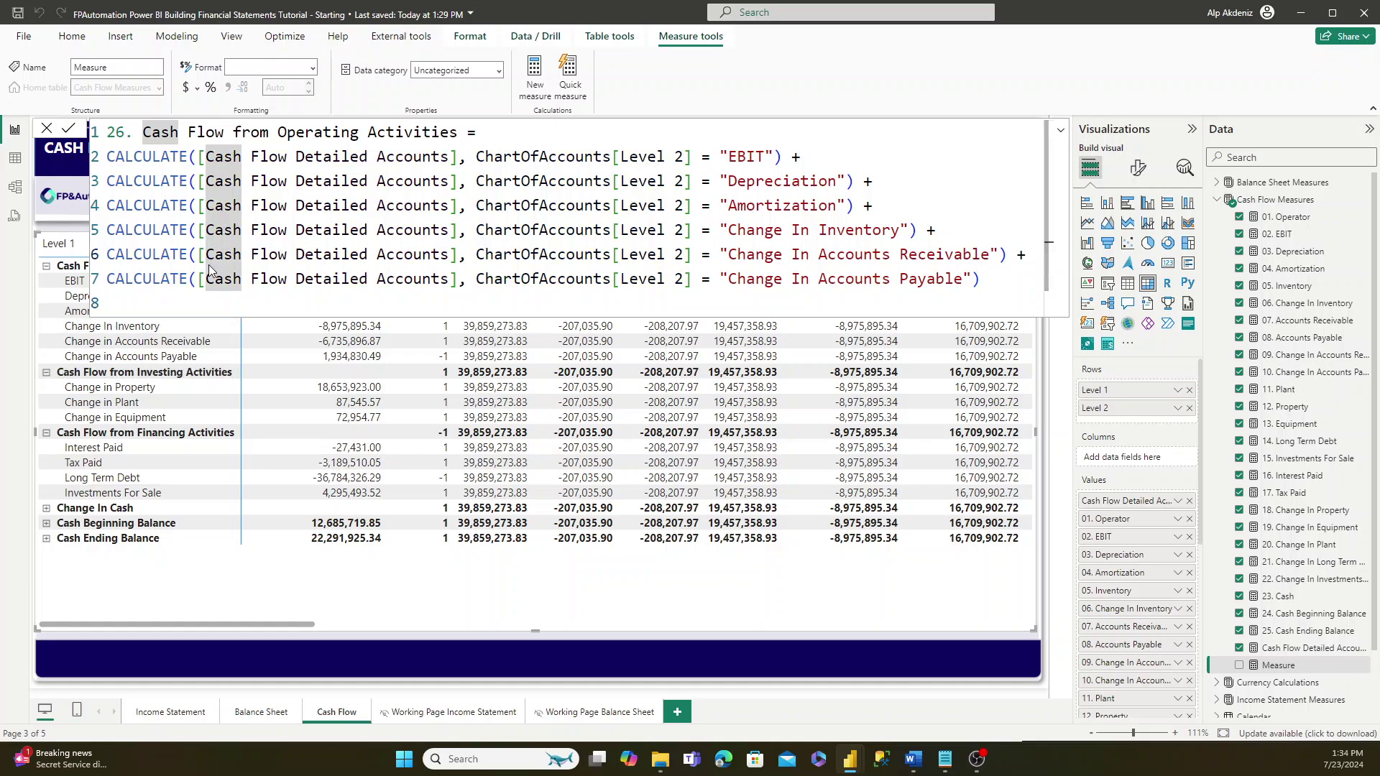
key("Return")
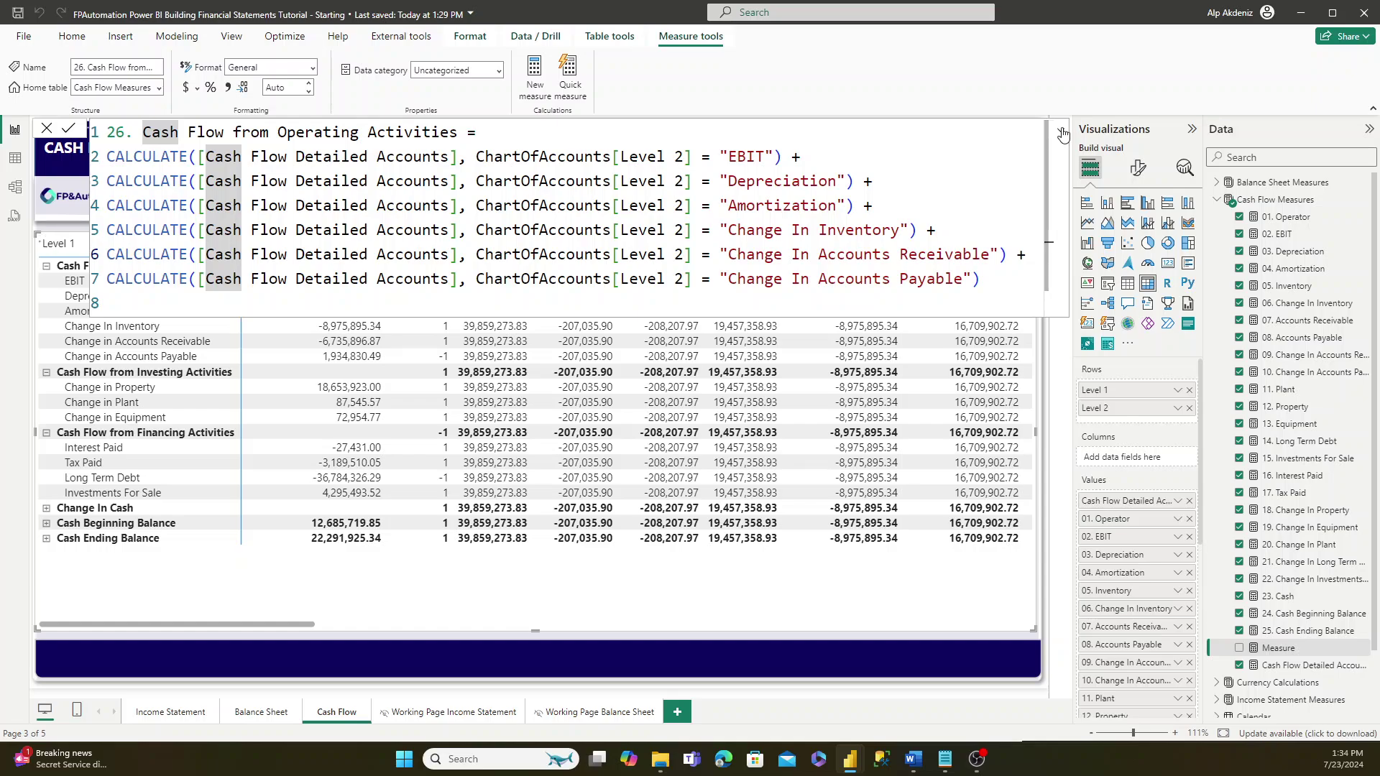
- Add 26. Cash Flow from Operating Activities to the matrix values, ahead of Cash Flow Detailed Accounts
left_click(1062, 133)
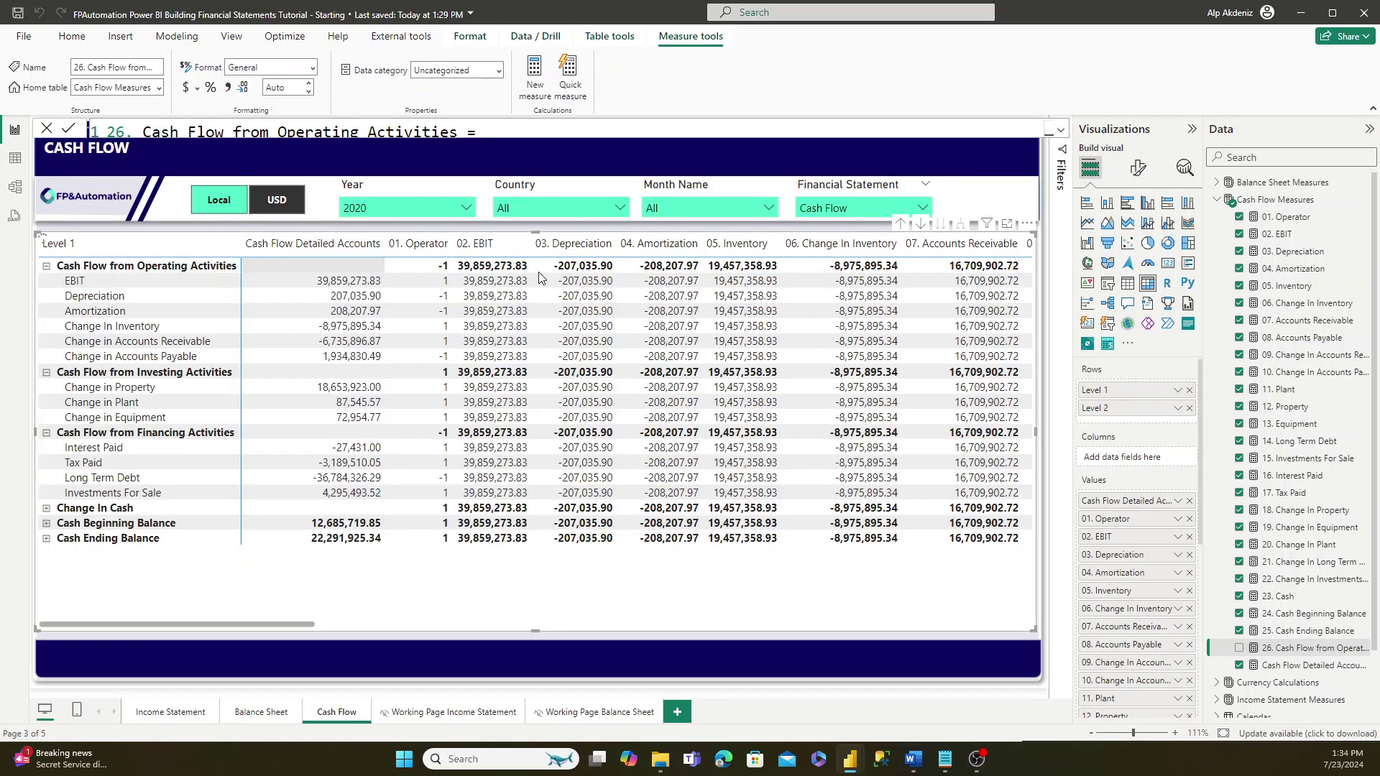
scroll(1150, 597, "down", 2)
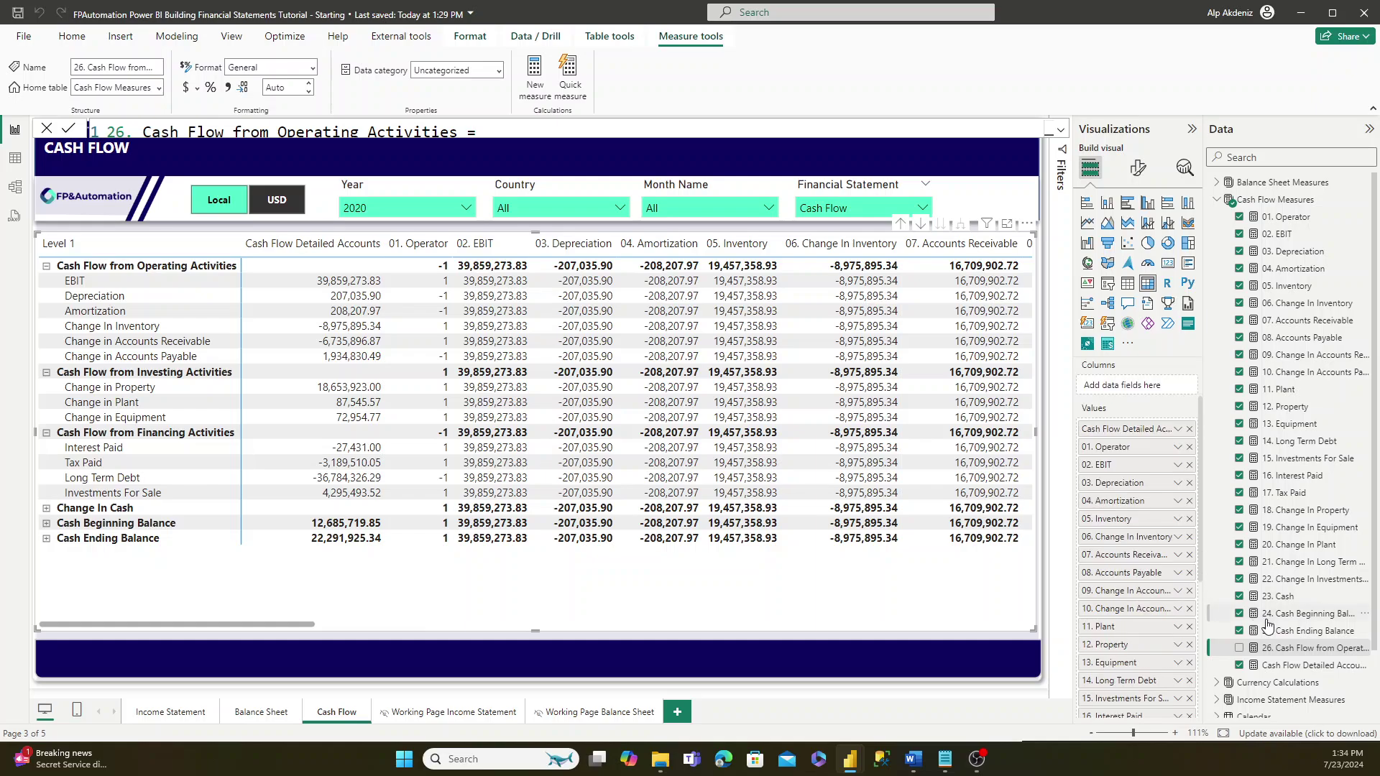
left_click_drag(1287, 647, 1137, 431)
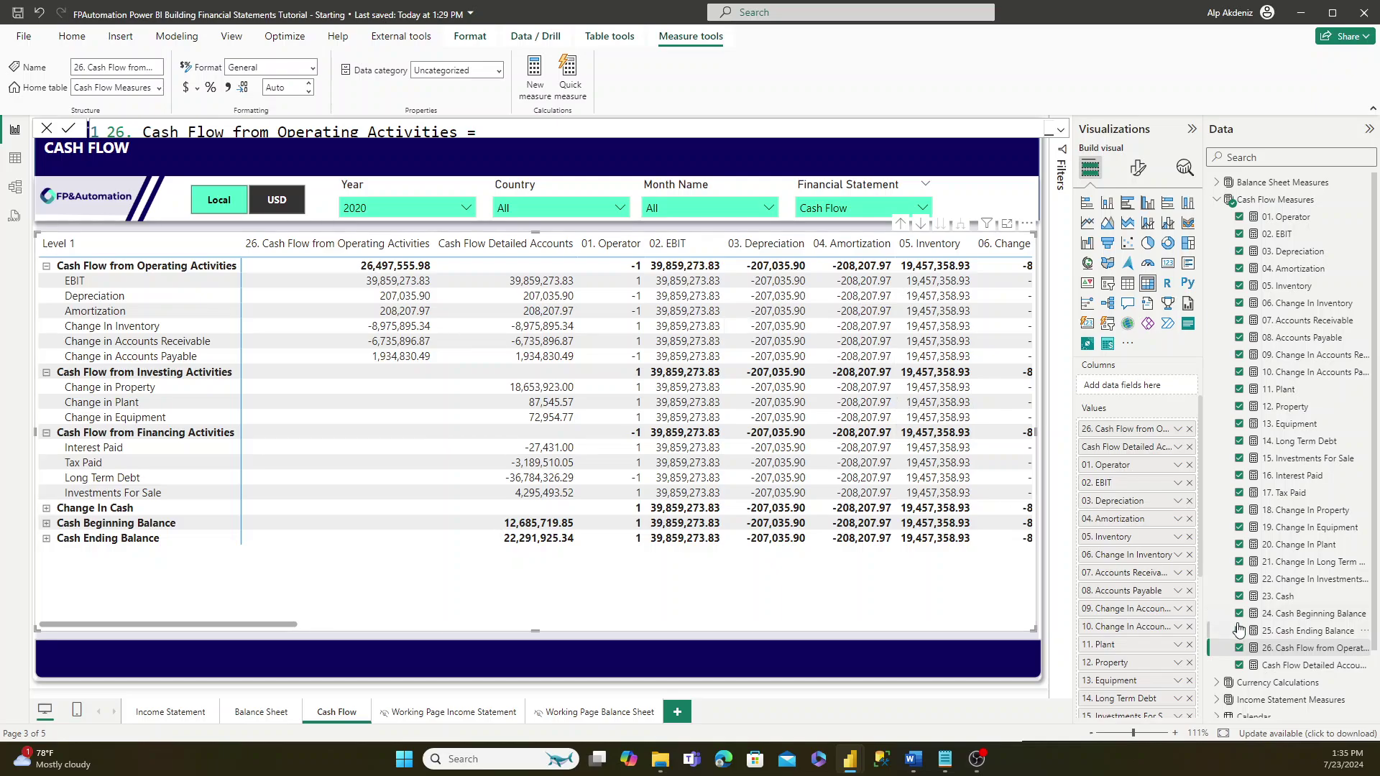
- Create 27. Cash Flow from Investing Activities, summing [Cash Flow Detailed Accounts] for Change in Property, Plant and Equipment, and add it first in the matrix
left_click(536, 92)
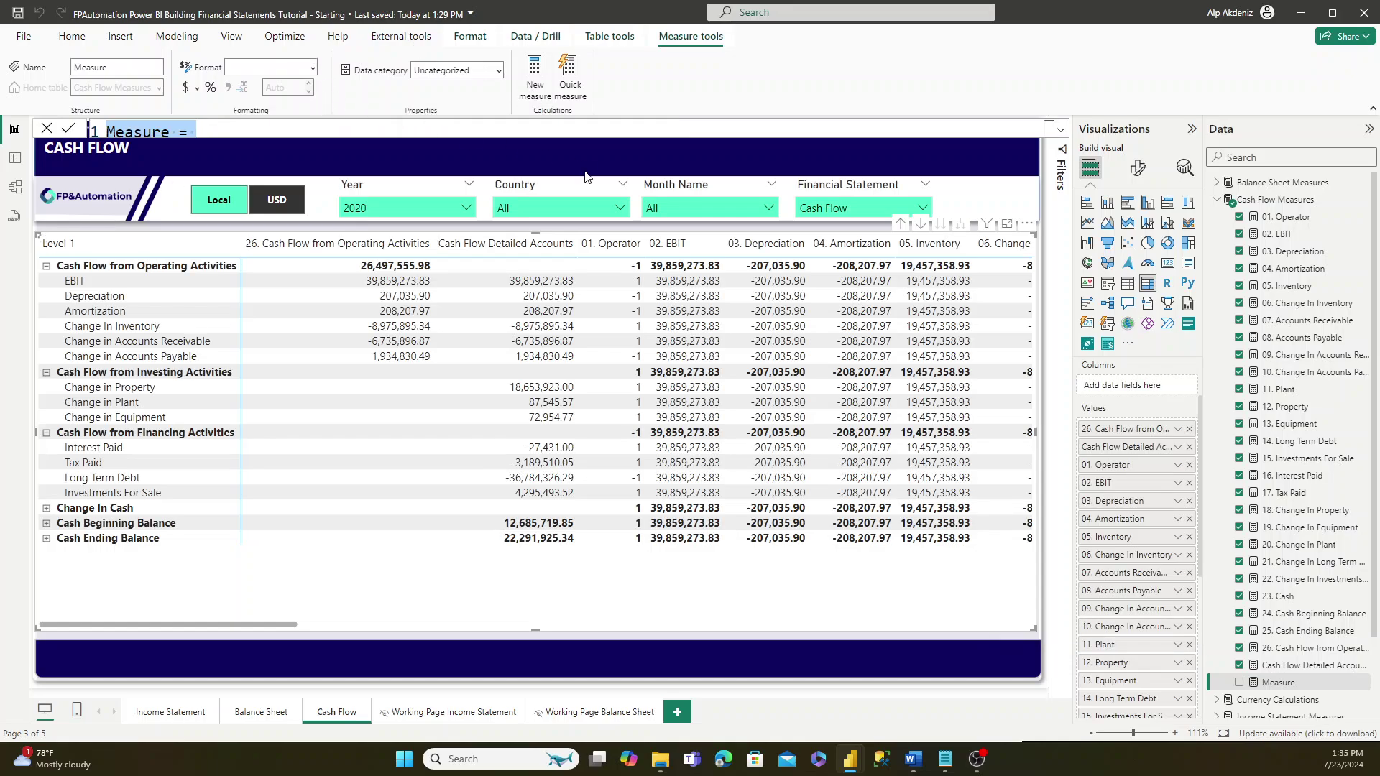
type("27. Cash Flow from Investing Activities = CALCULATE([Cash Flow Detailed Accounts], ChartOfAccounts[Level 2] = \"Change in Property\") + CALCULATE([Cash Flow Detailed Accounts], ChartOfAccounts[Level 2] = \"Change in Plant\") + CALCULATE([Cash Flow Detailed Accounts], ChartOfAccounts[Level 2] = \"Change in Equipment\")")
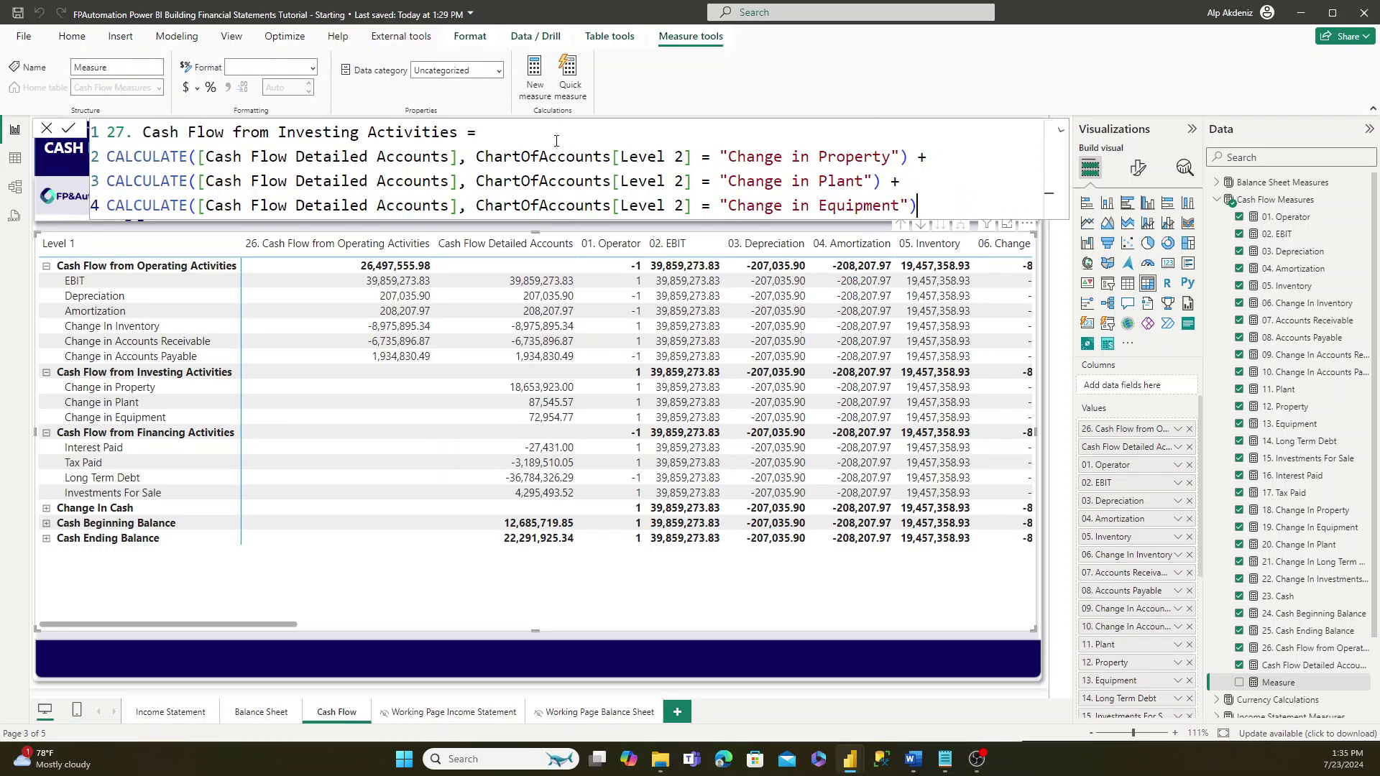
left_click(449, 156)
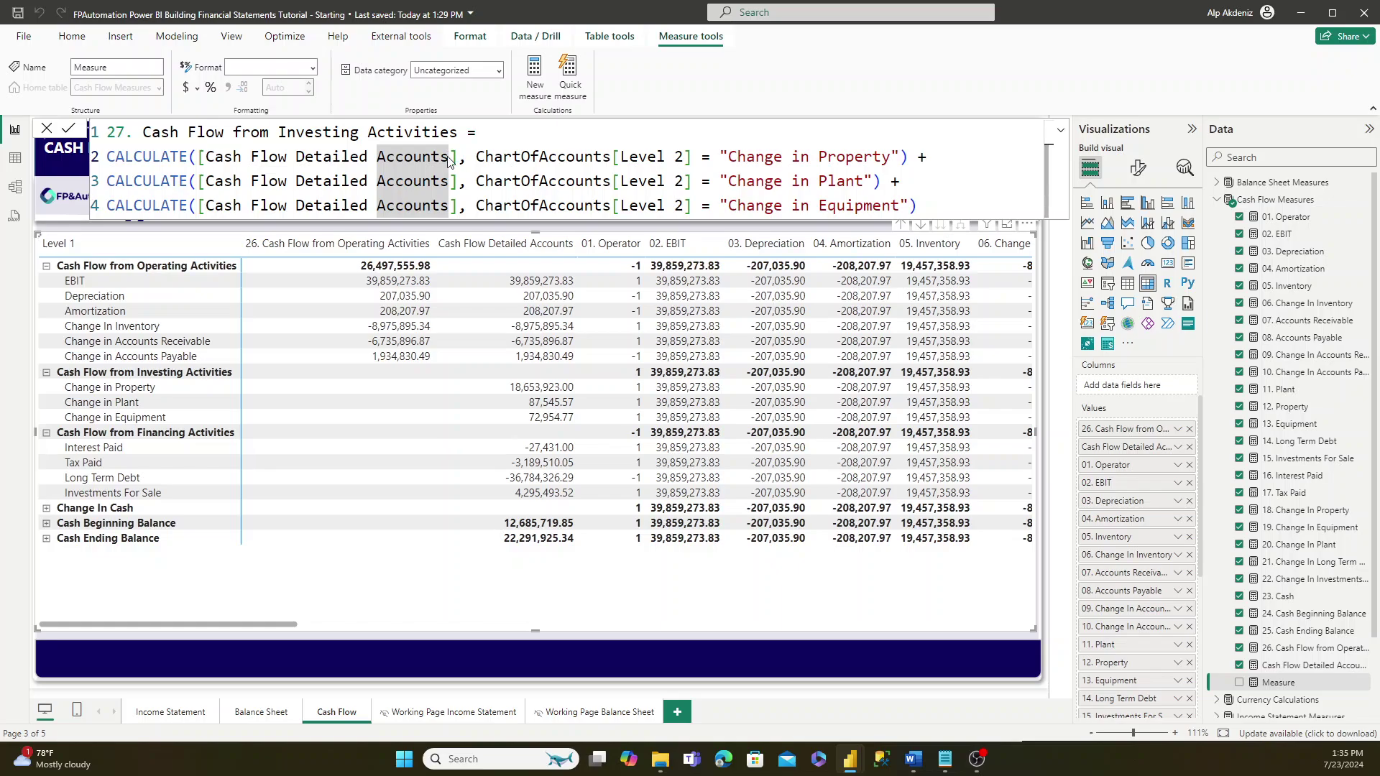
key("Return")
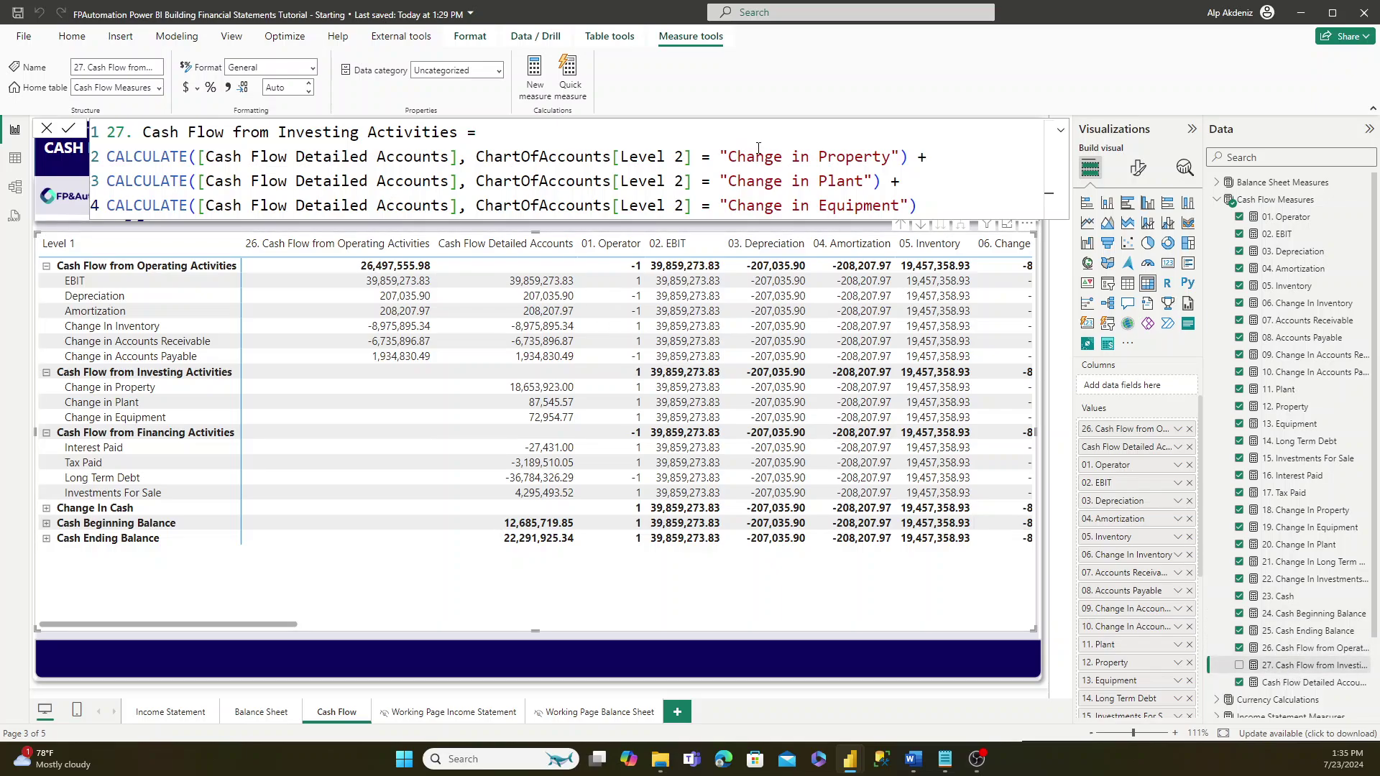
left_click_drag(1293, 664, 1131, 426)
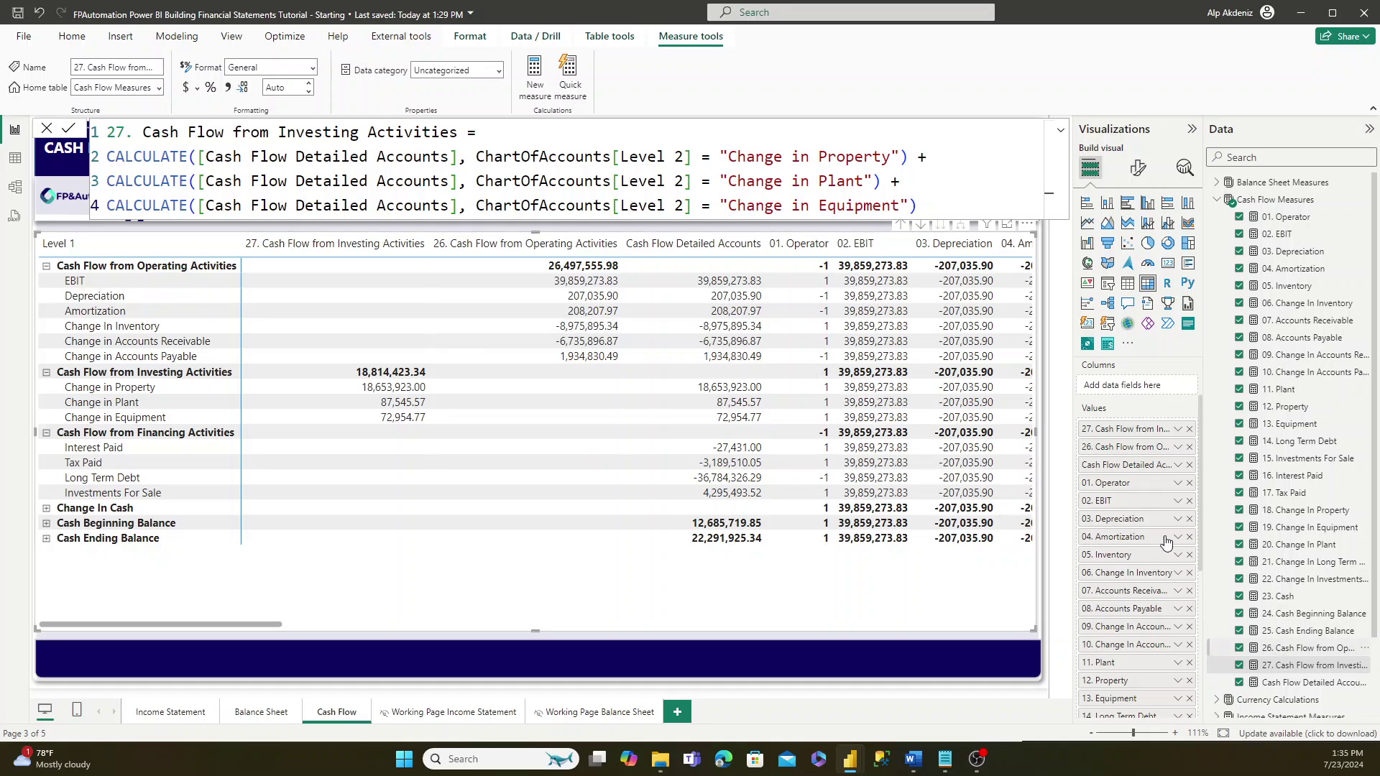
- Create 28. Cash Flow from Financing Activities, summing [Cash Flow Detailed Accounts] for Interest Paid, Tax Paid, Long Term Debt and Investments For Sale
left_click(1308, 648)
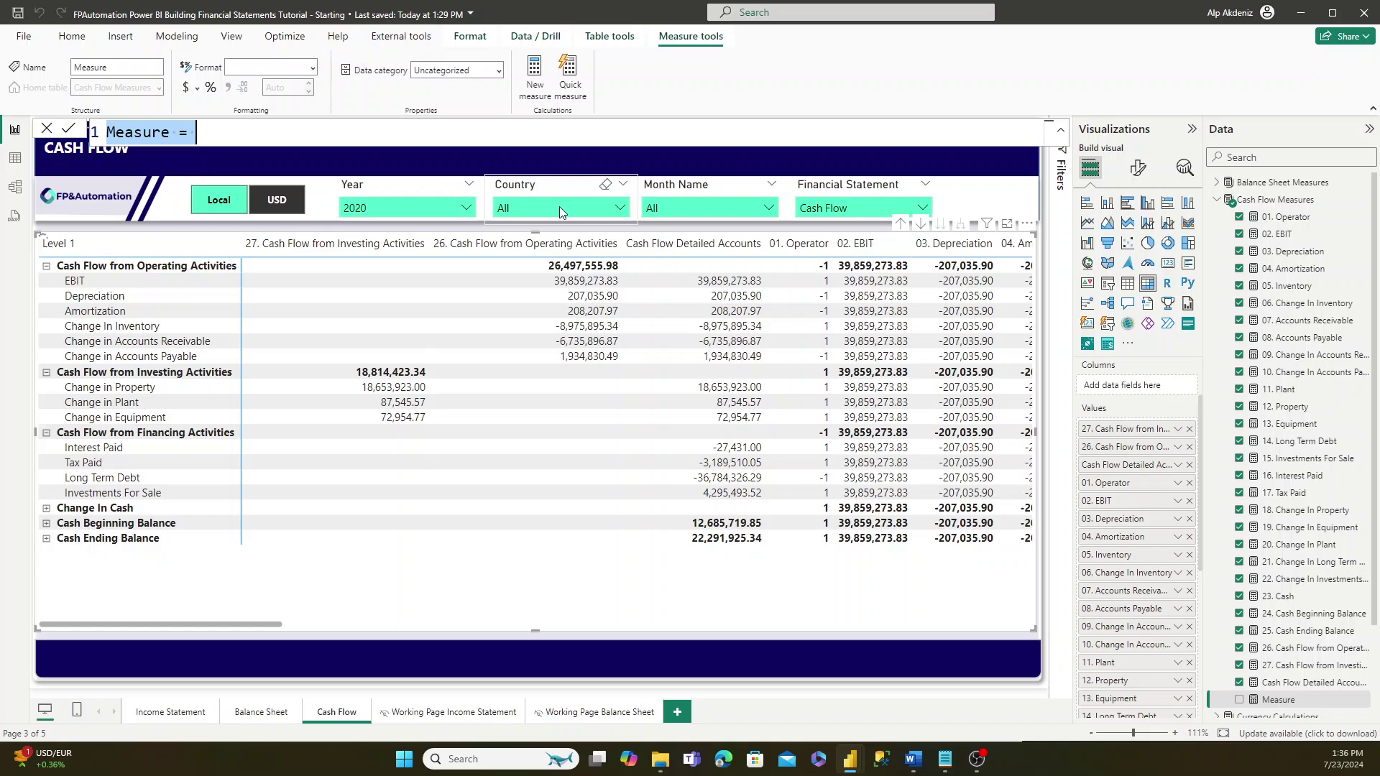
left_click(226, 134)
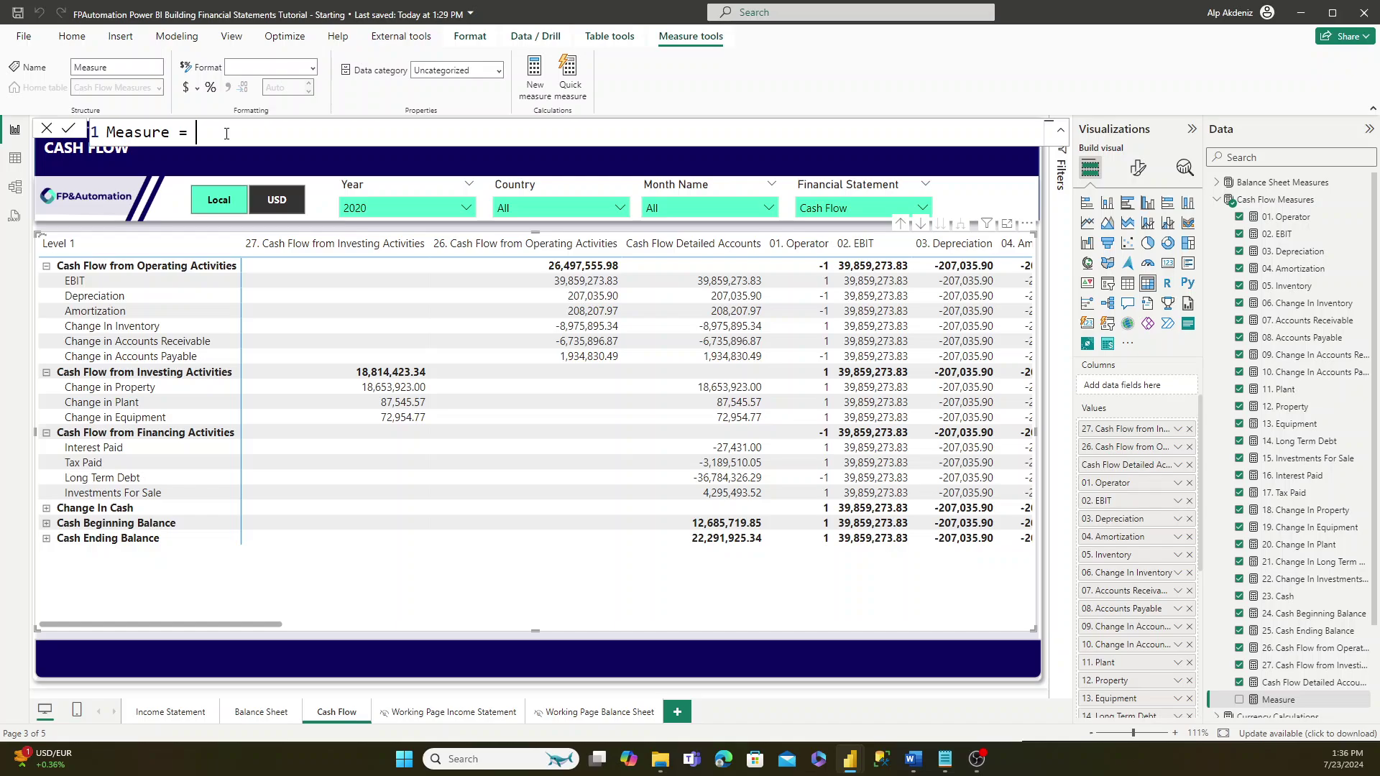
key("ctrl+a")
type("28. Cash Flow from Financing Activities = CALCULATE([Cash Flow Detailed Accounts], ChartOfAccounts[Level 2] = \"Interest Paid\") + CALCULATE([Cash Flow Detailed Accounts], ChartOfAccounts[Level 2] = \"Tax Paid\") + CALCULATE([Cash Flow Detailed Accounts], ChartOfAccounts[Level 2] = \"Long Term Debt\") + CALCULATE([Cash Flow Detailed Accounts], ChartOfAccounts[Level 2] = \"Investments For Sale\")")
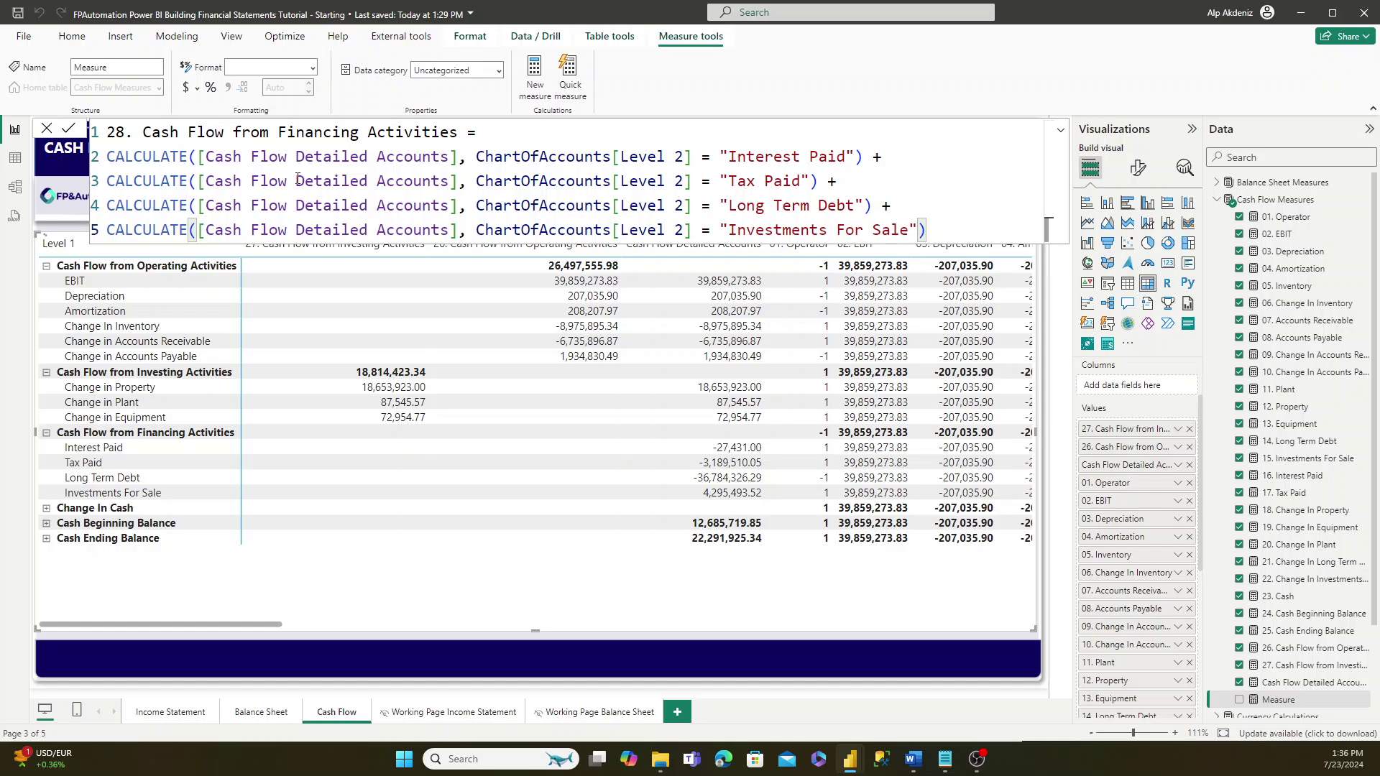
left_click(298, 180)
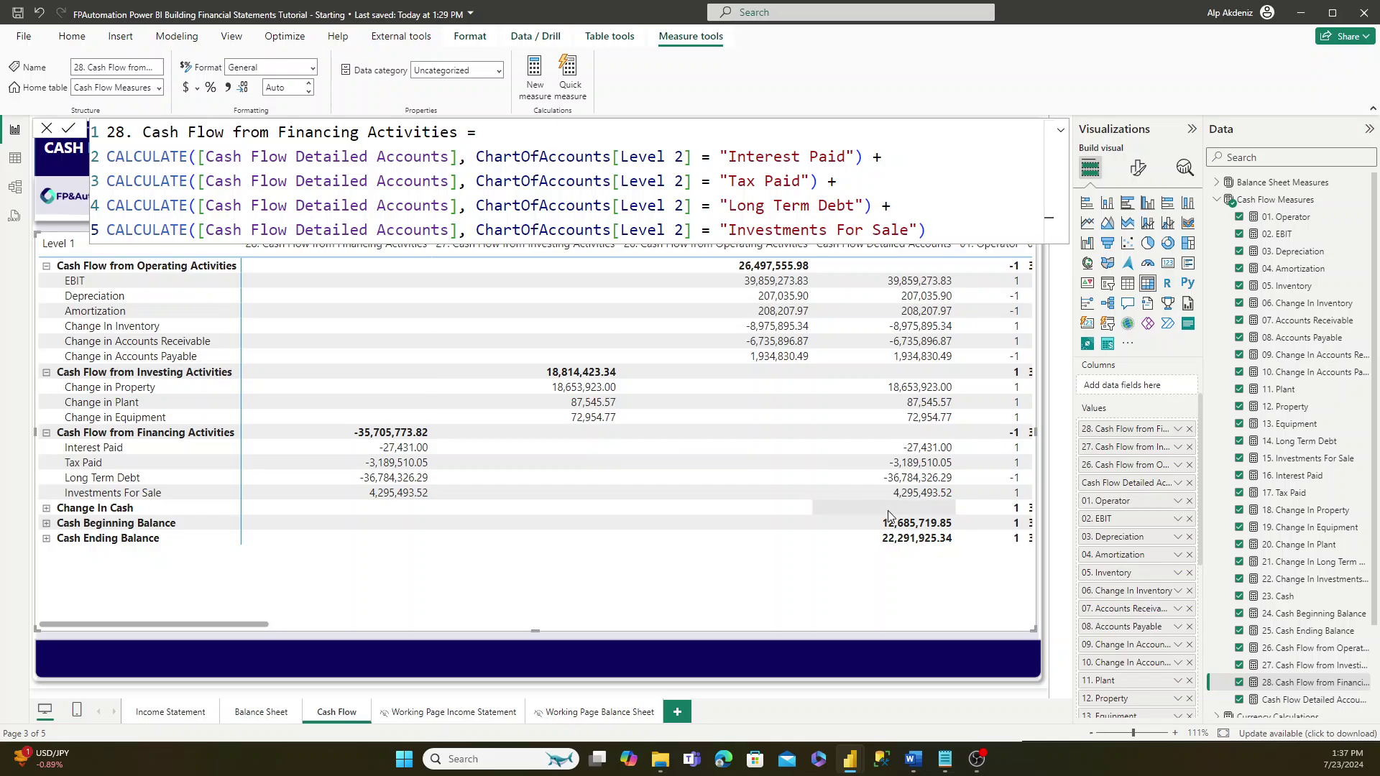
- Create 29. Change In Cash, calculating the sum of measures 26, 27 and 28 over ALL(ChartOfAccounts), and add it as the first matrix value
left_click(1315, 665)
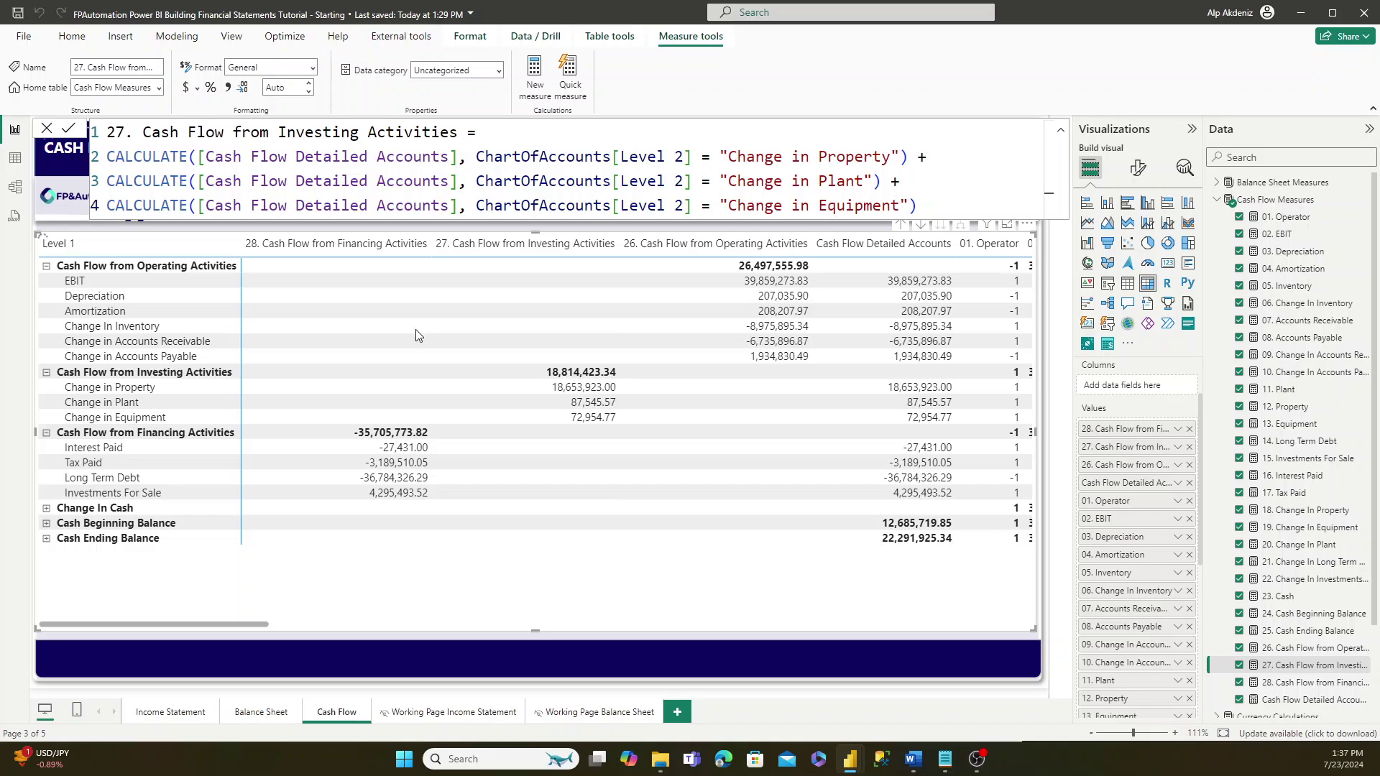
key("alt+h")
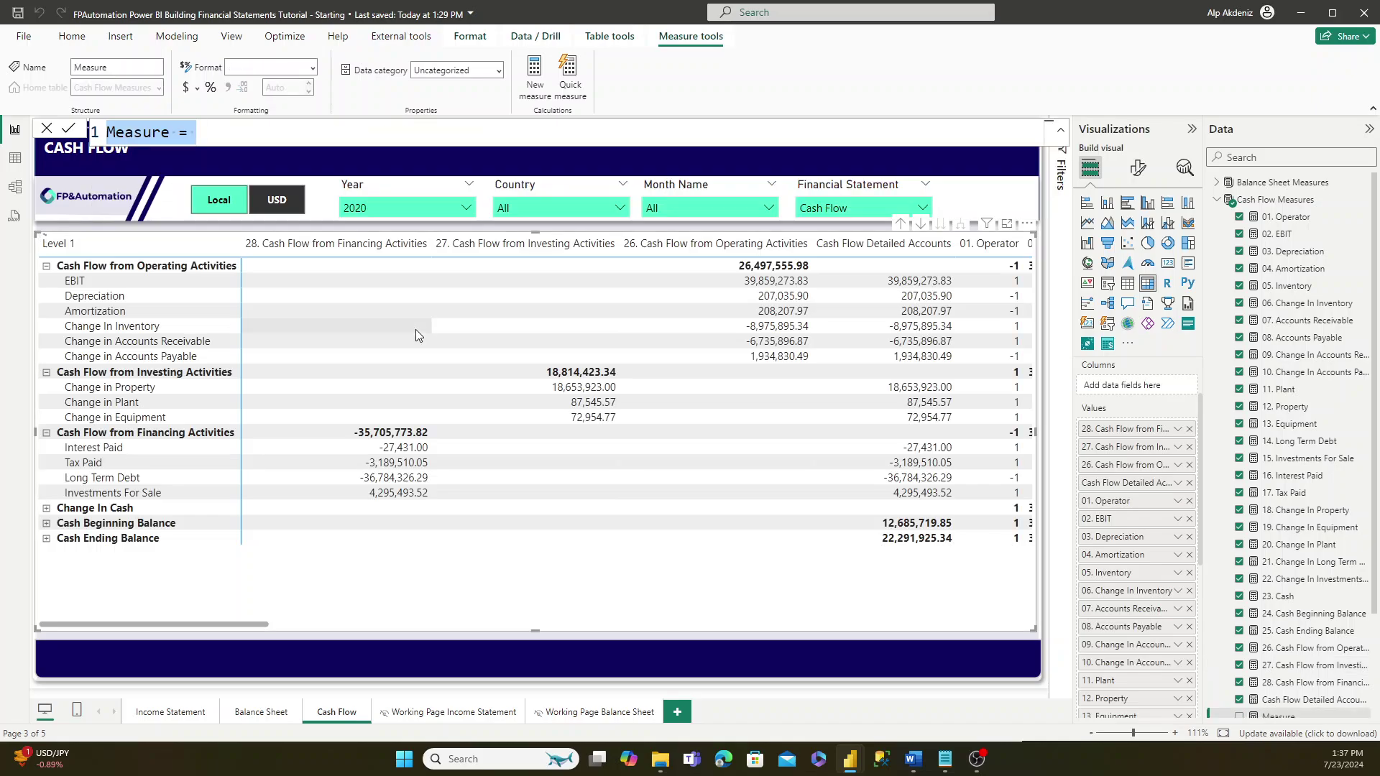
key("ctrl+a")
type("29. Change In Cash = CALCULATE(     [26. Cash Flow from Operating Activities] +     [27. Cash Flow from Investing Activities] +     [28. Cash Flow from Financing Activities],     ALL(ChartOfAccounts) )")
key("Return")
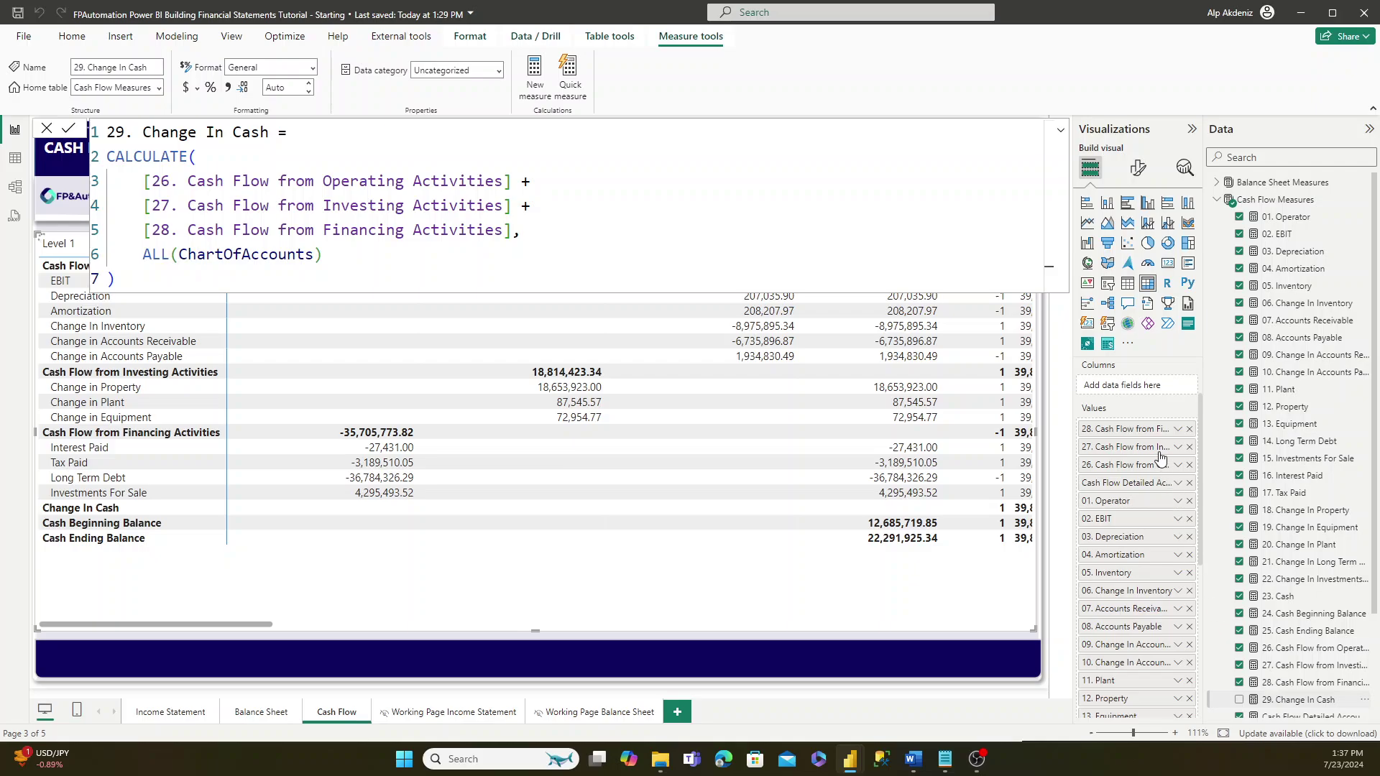
left_click_drag(1277, 700, 1114, 428)
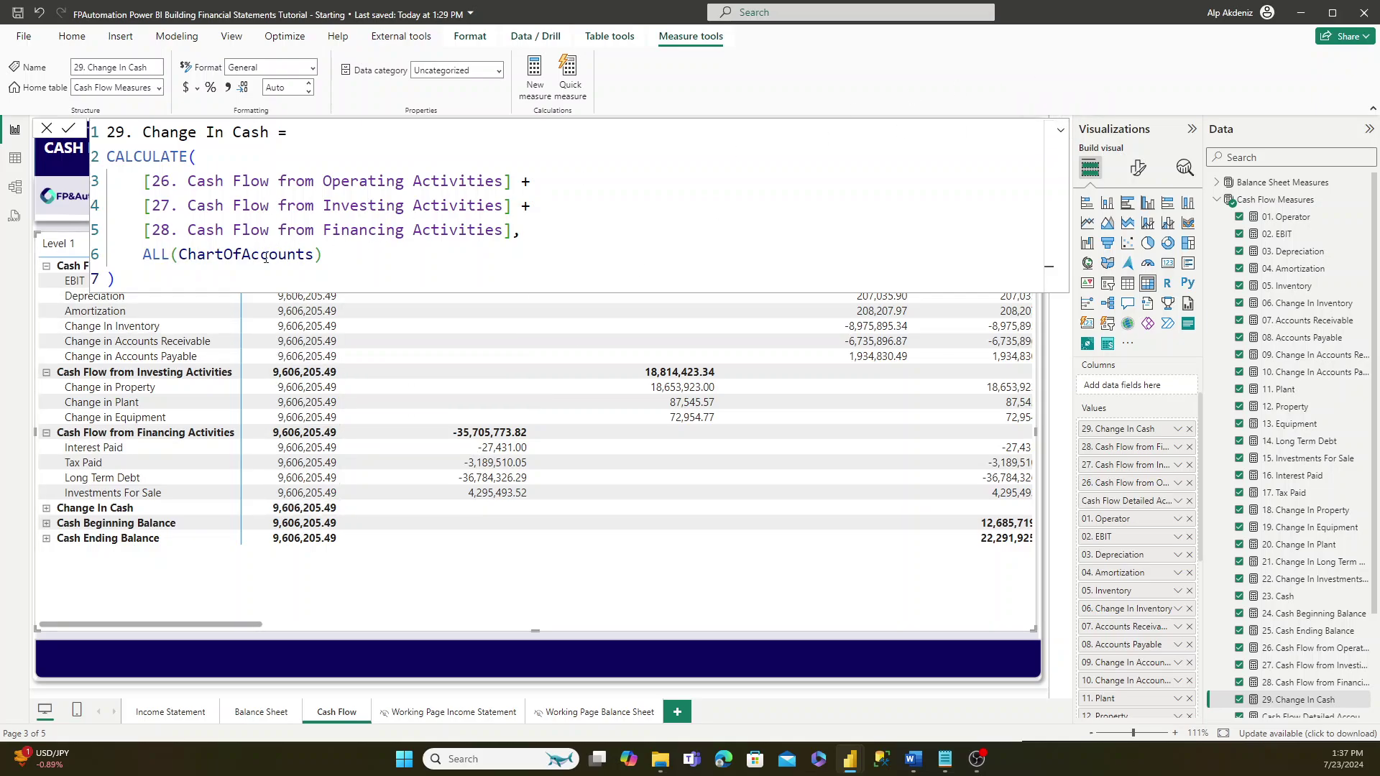
left_click_drag(145, 254, 324, 255)
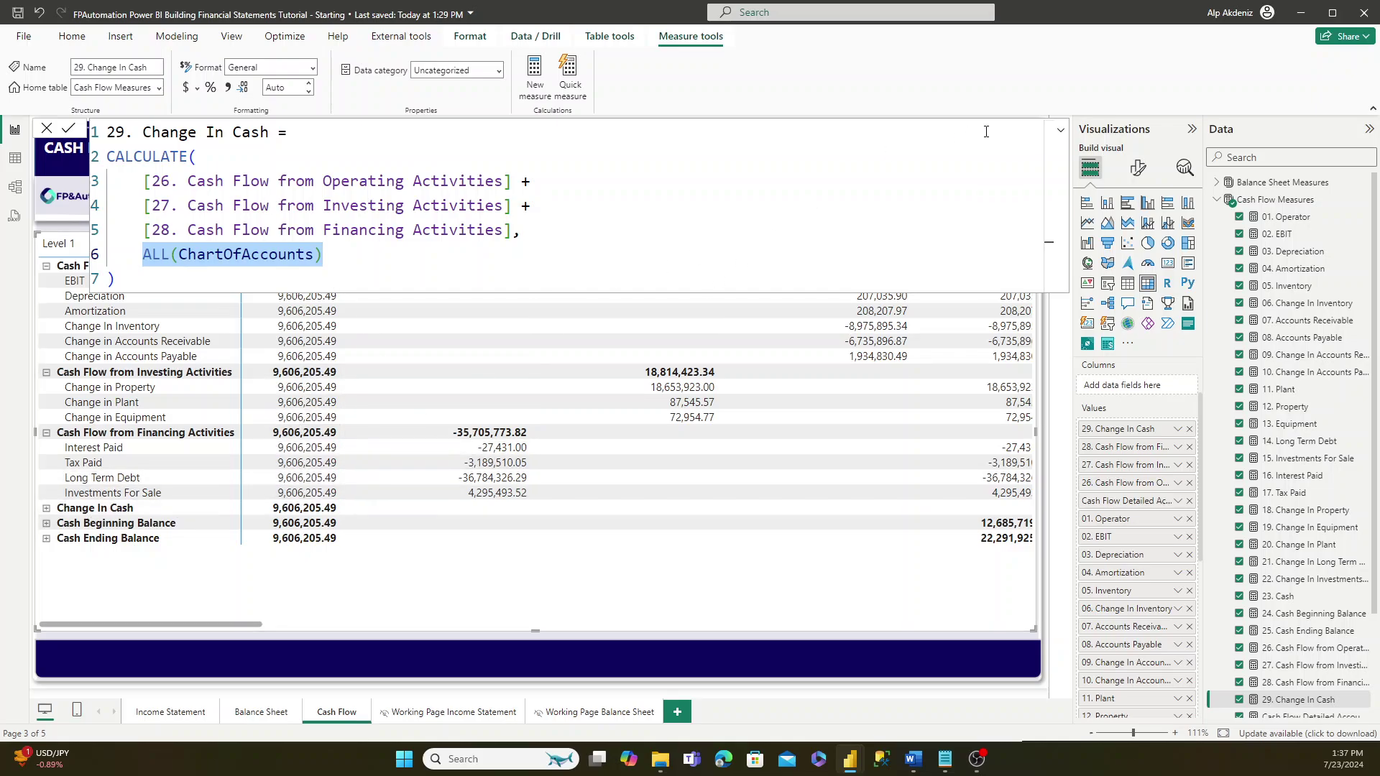
left_click(1061, 133)
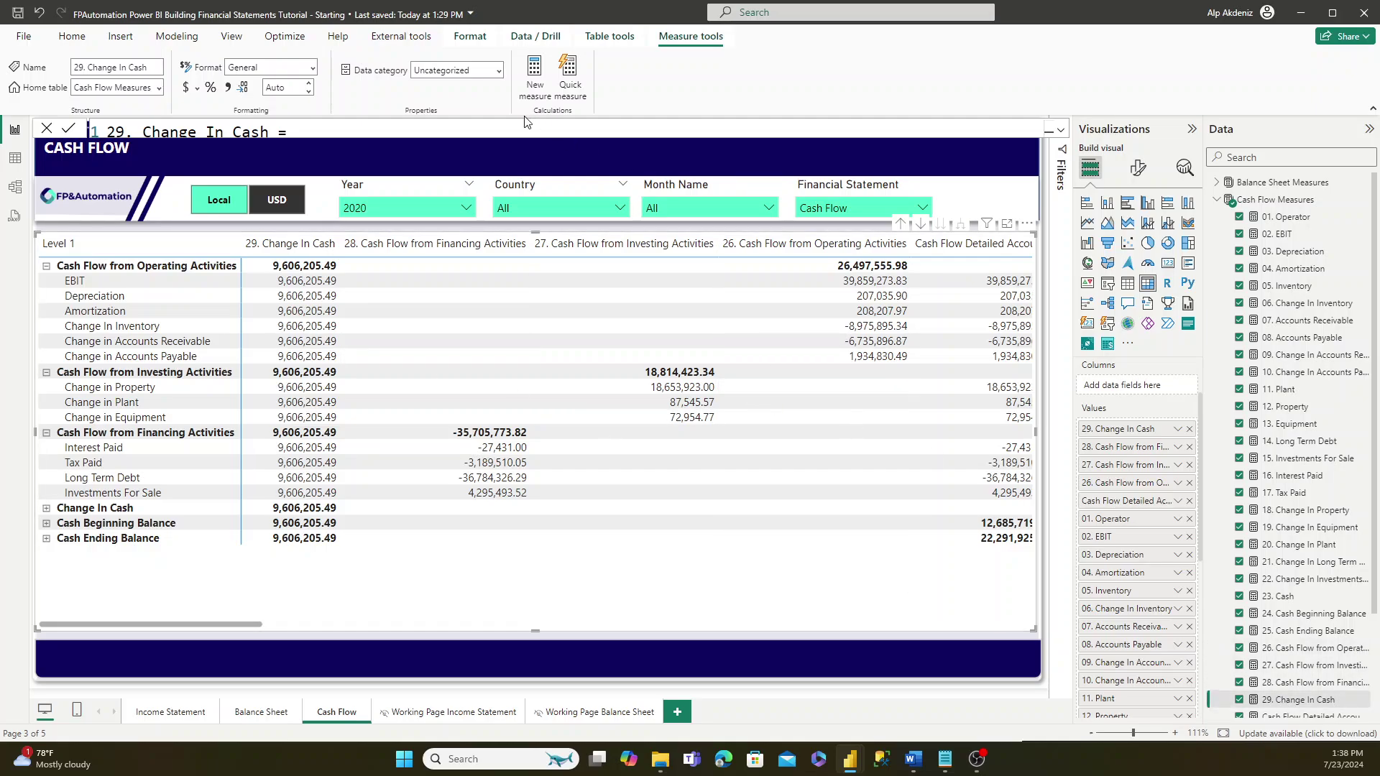
- Create a Cash Flow measure that uses COALESCE over [Cash Flow Detailed Accounts] and measures 26, 27, 28 and 29, in that order
left_click(572, 213)
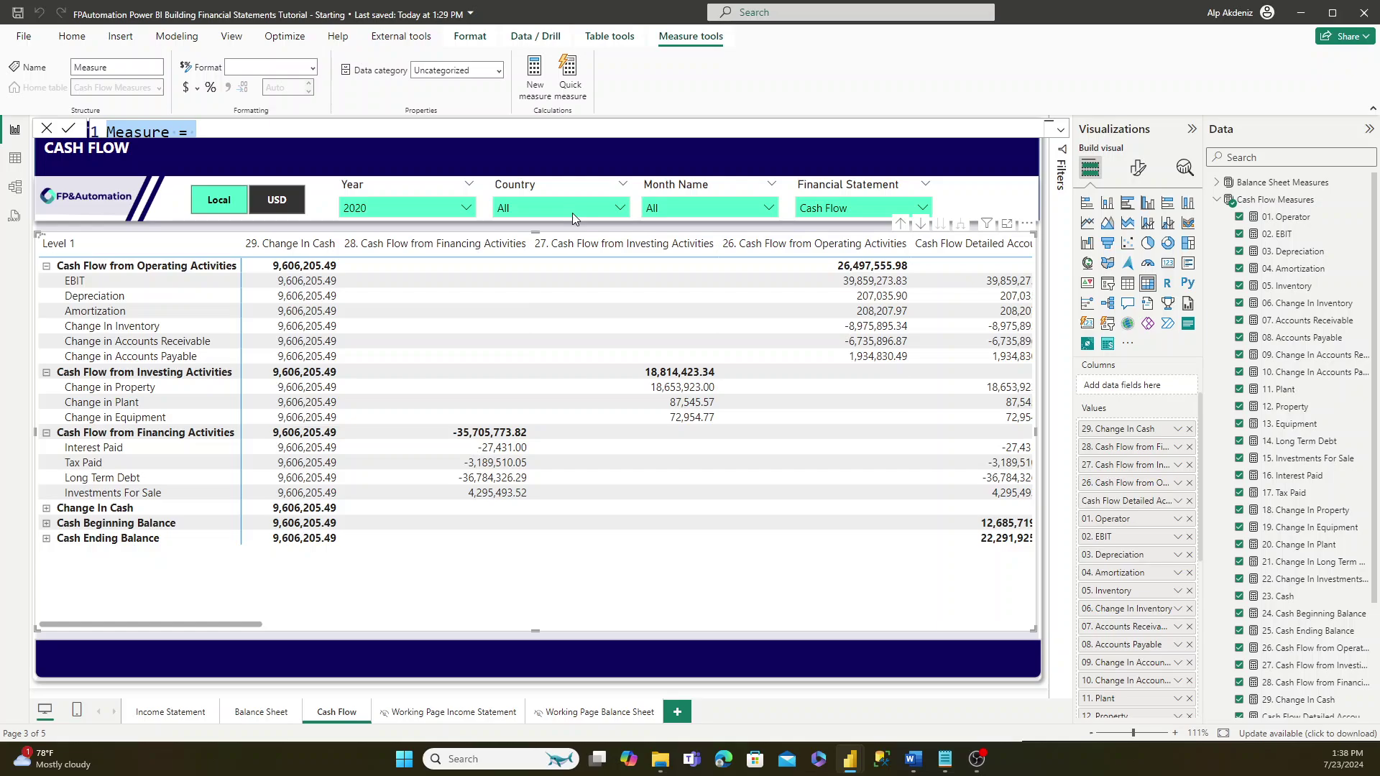
type("Cash Flow =  COALESCE(     [Cash Flow Detailed Accounts],     [26. Cash Flow from Operating Activities],     [27. Cash Flow from Investing Activities],     [28. Cash Flow from Financing Activities],     [29. Change In Cash] )")
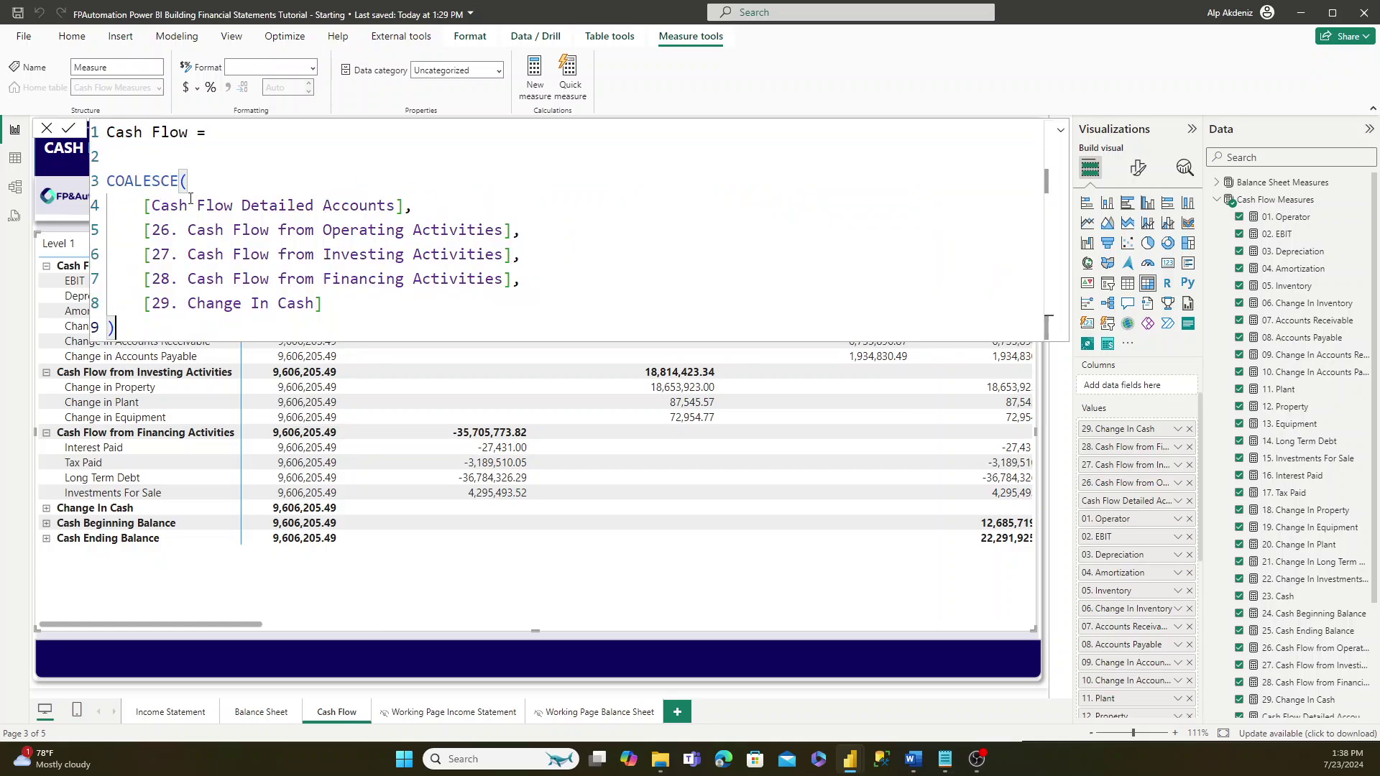
left_click(191, 200)
left_click_drag(144, 206, 404, 206)
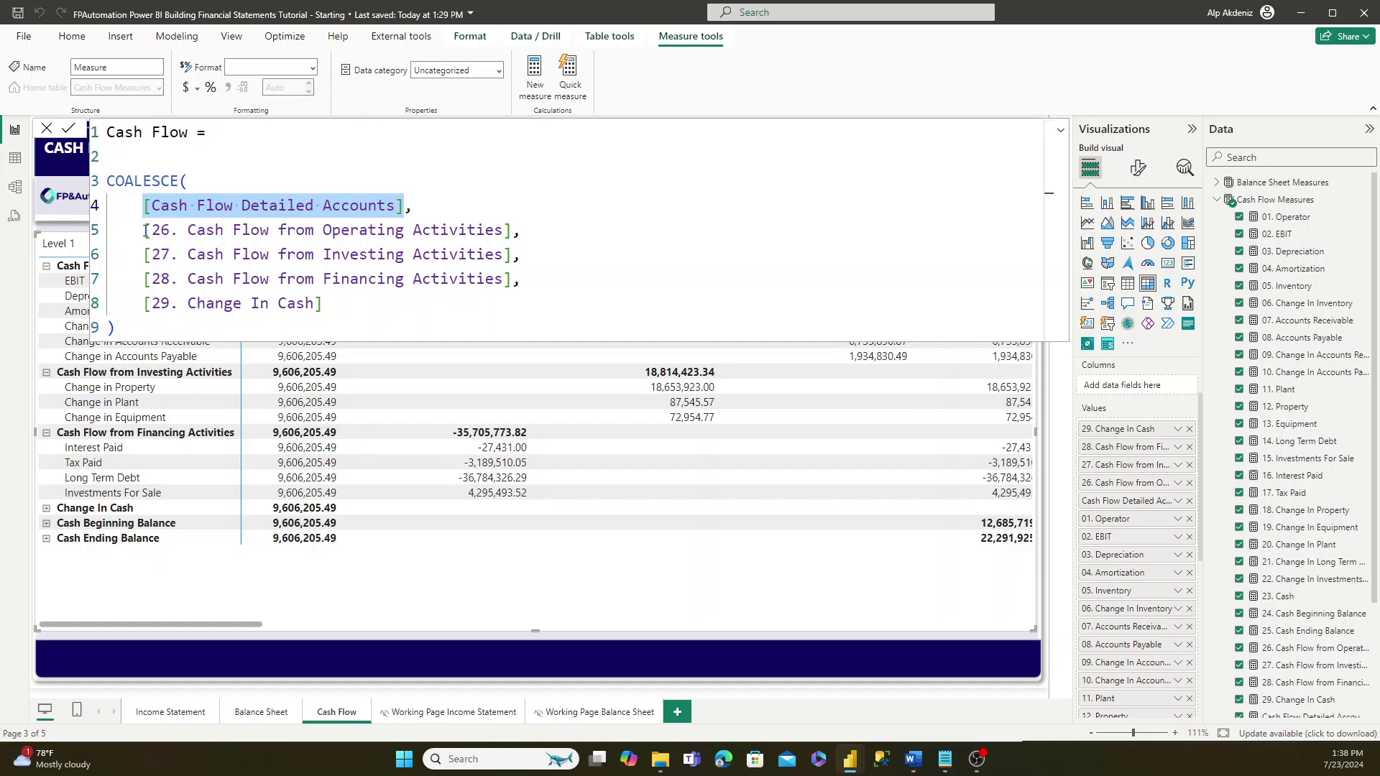
left_click_drag(146, 231, 511, 229)
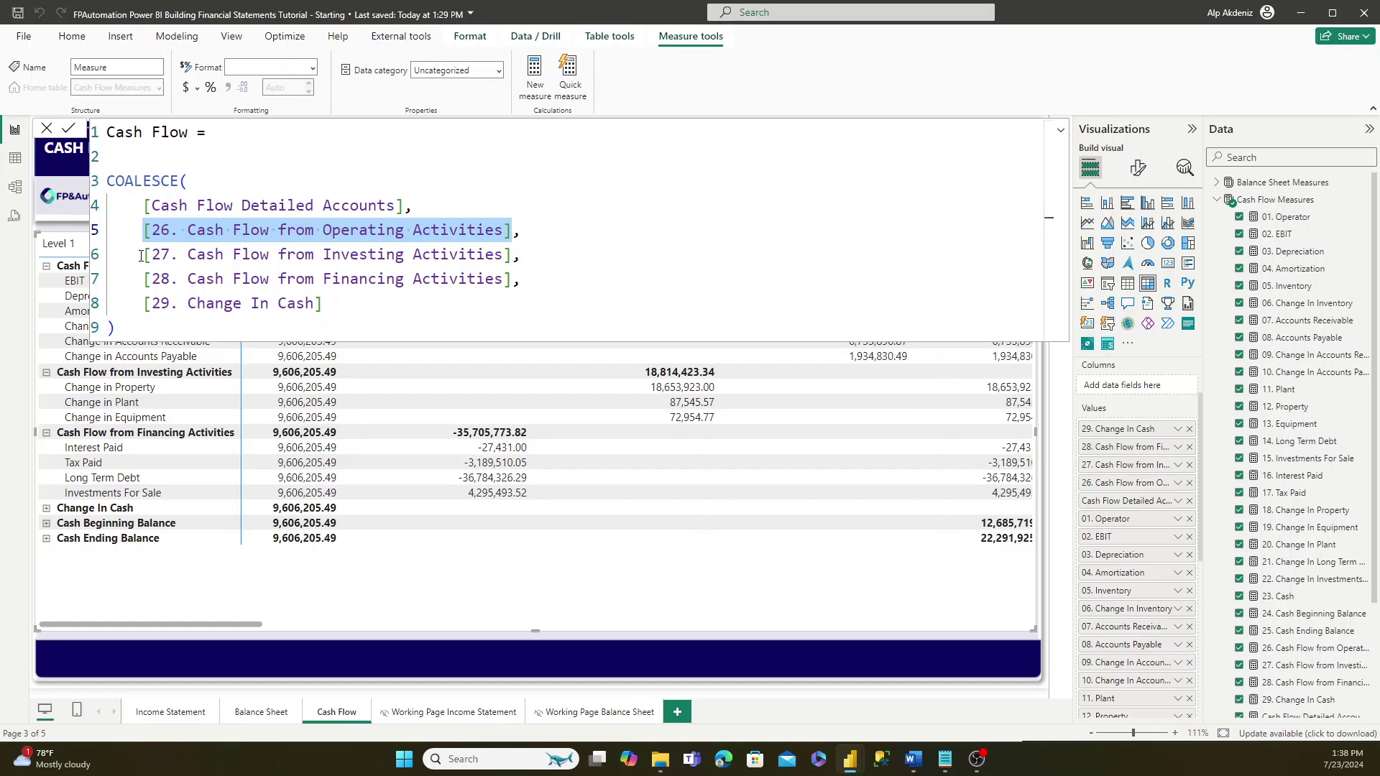
left_click_drag(144, 254, 511, 255)
left_click(329, 294)
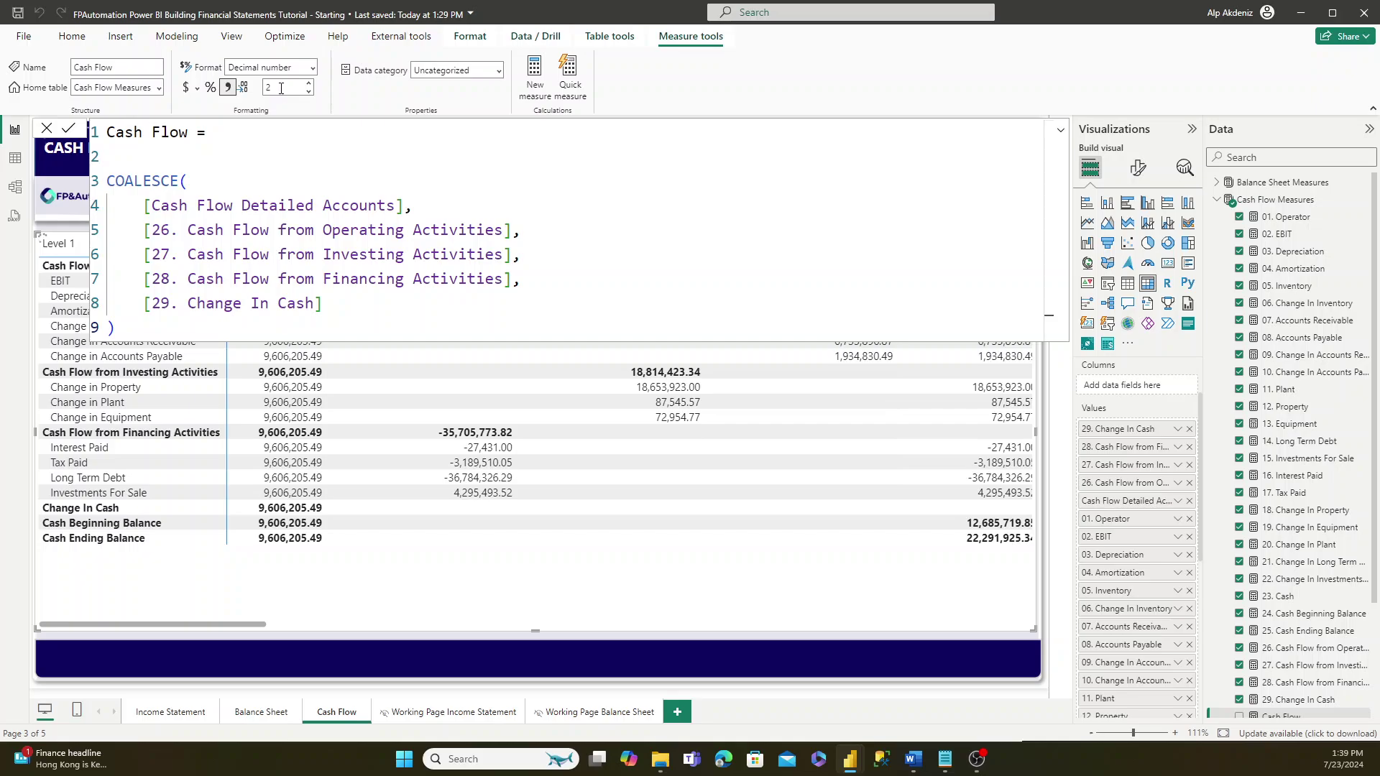
- Format Cash Flow as a decimal number with thousands separators and 0 decimal places, and add it as the first matrix value
double_click(279, 86)
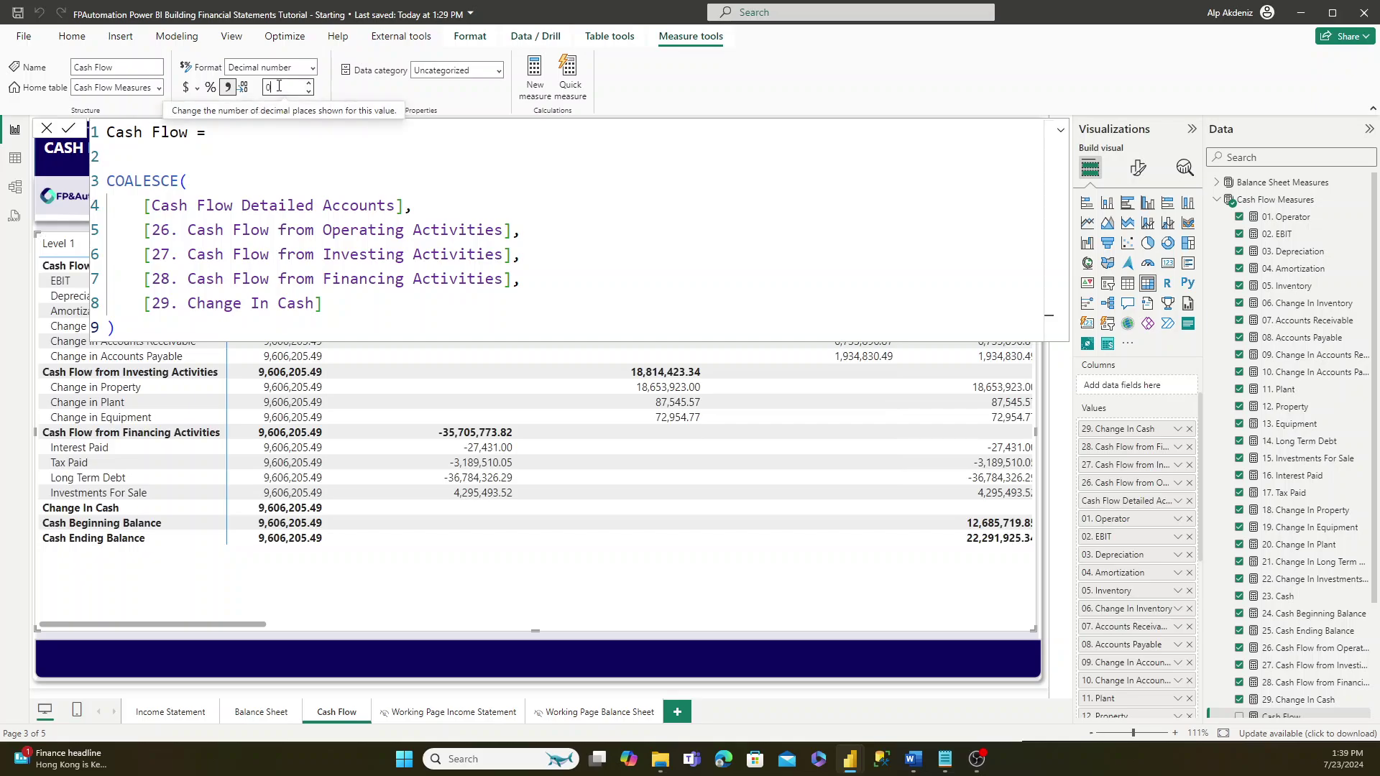
type("0")
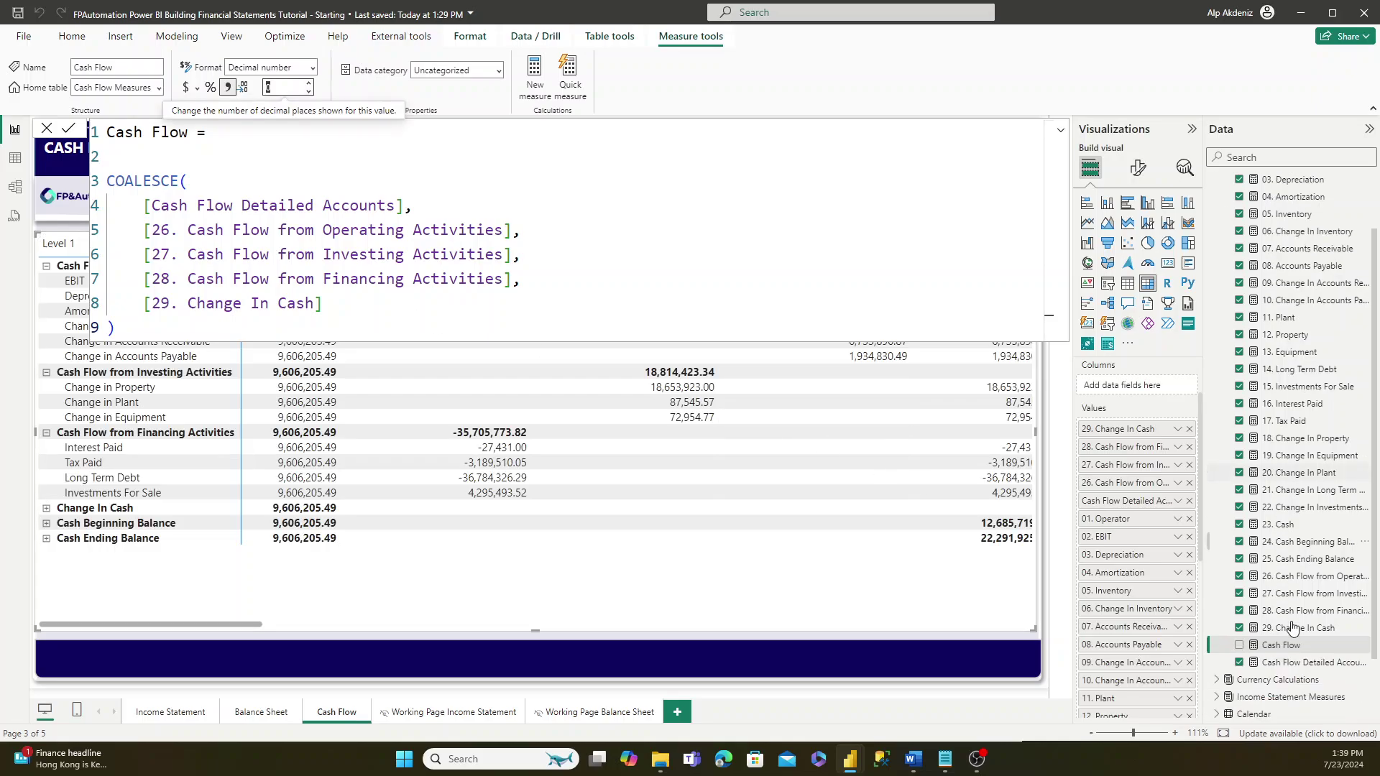
scroll(1283, 579, "down", 3)
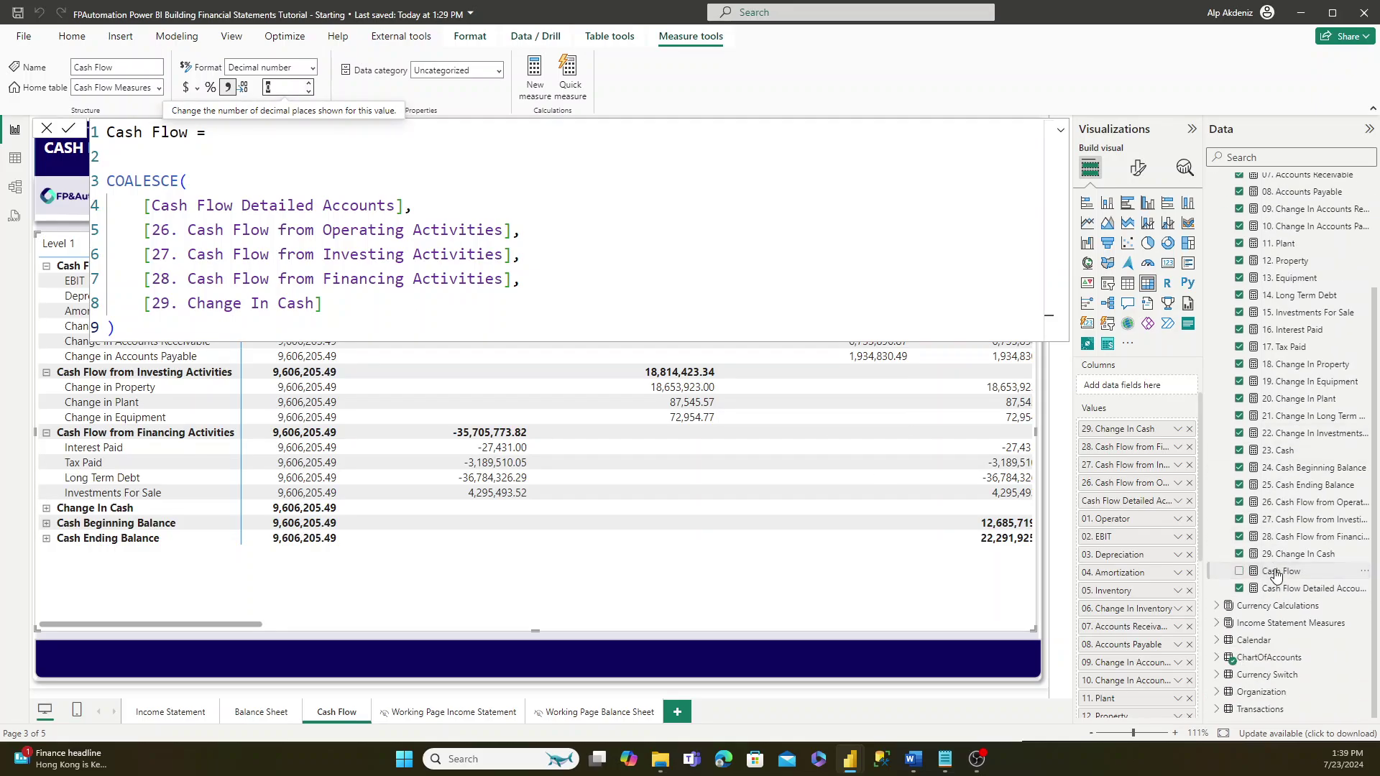
left_click_drag(1250, 572, 1071, 430)
left_click(1060, 130)
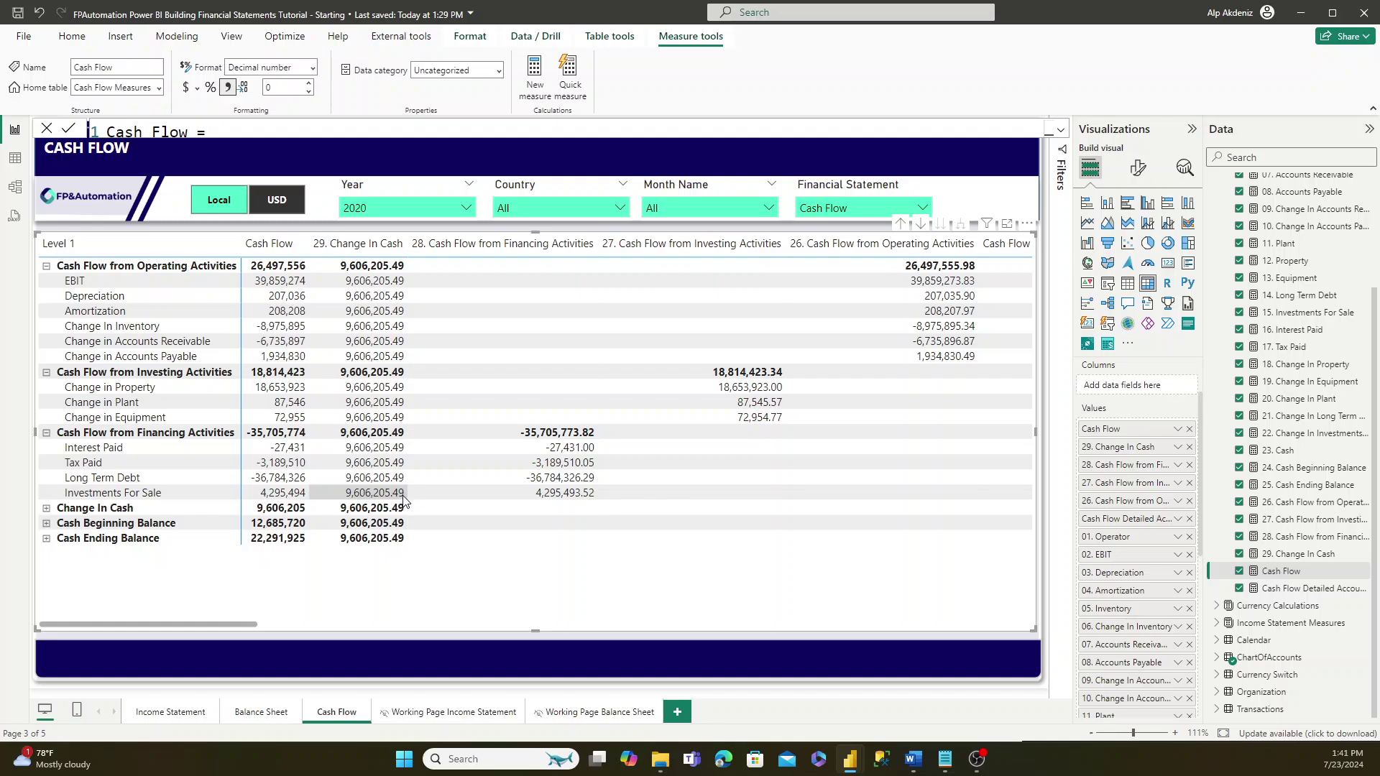
- Duplicate the Cash Flow page and rename the copy Working Page Cash Flow
right_click(332, 711)
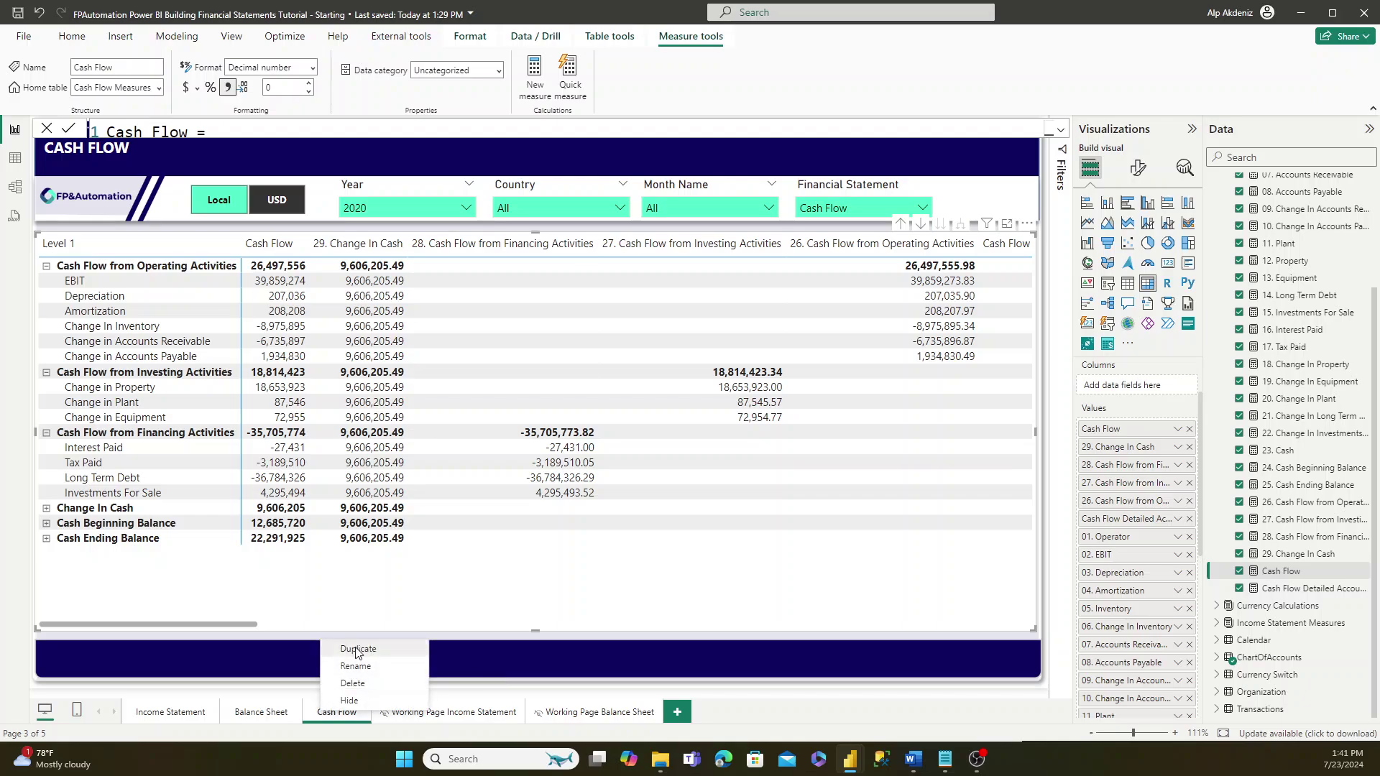
left_click(358, 649)
double_click(706, 710)
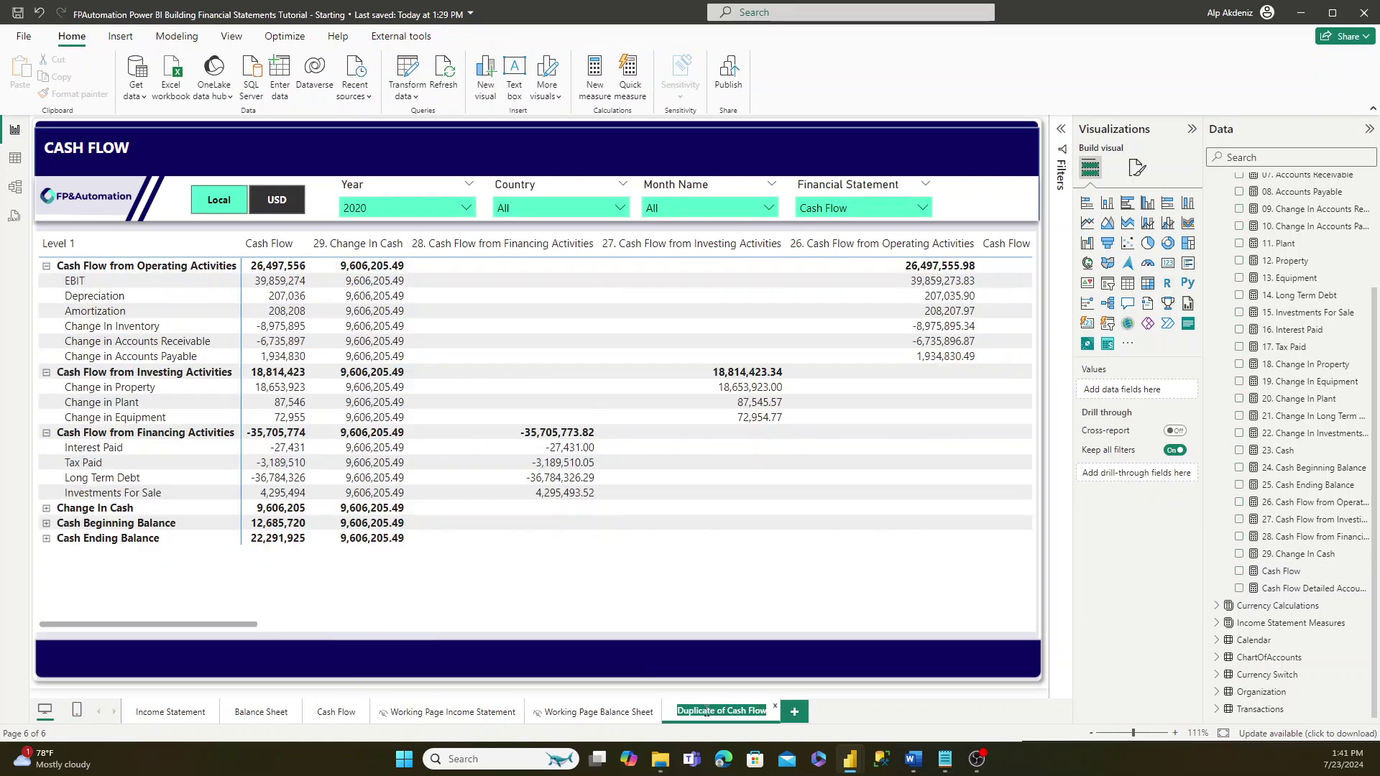
type("Working Page")
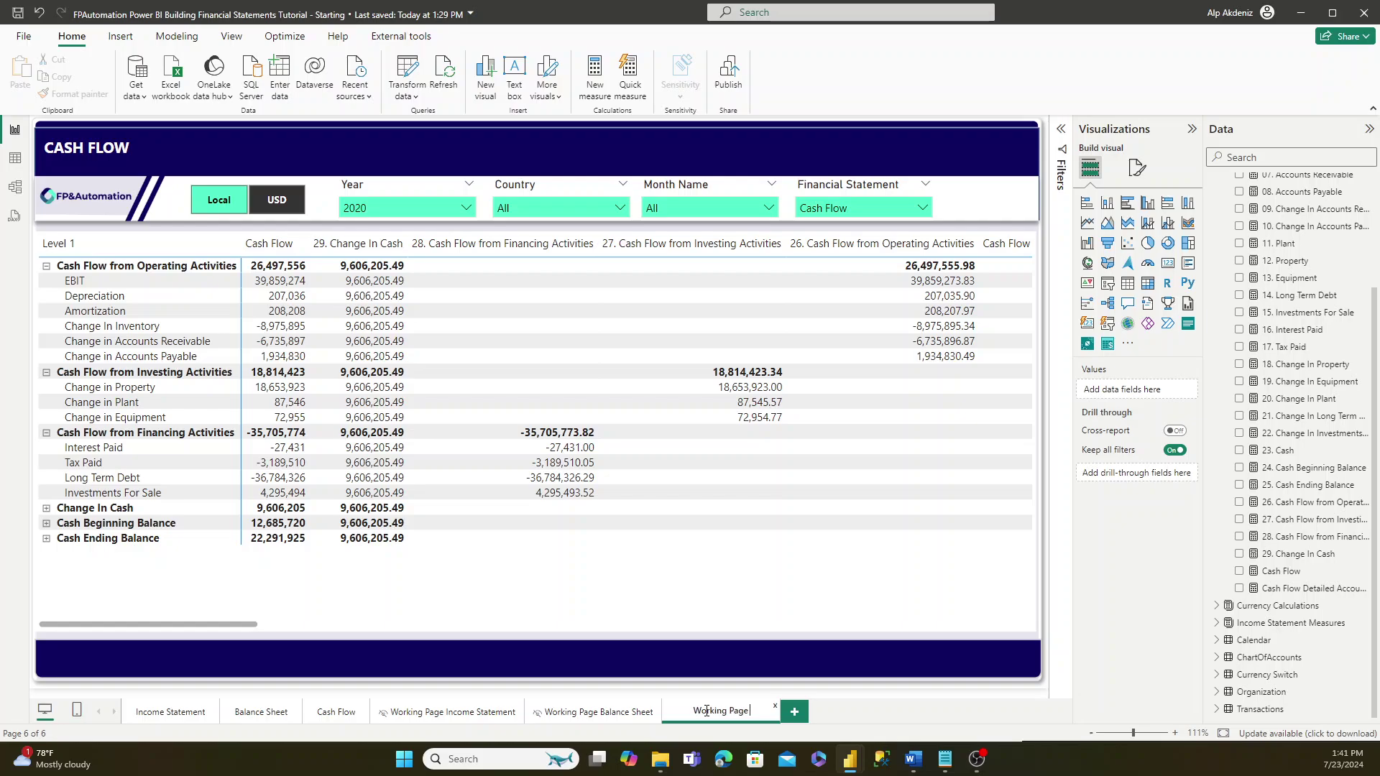
type(" Cash Flow")
key("Return")
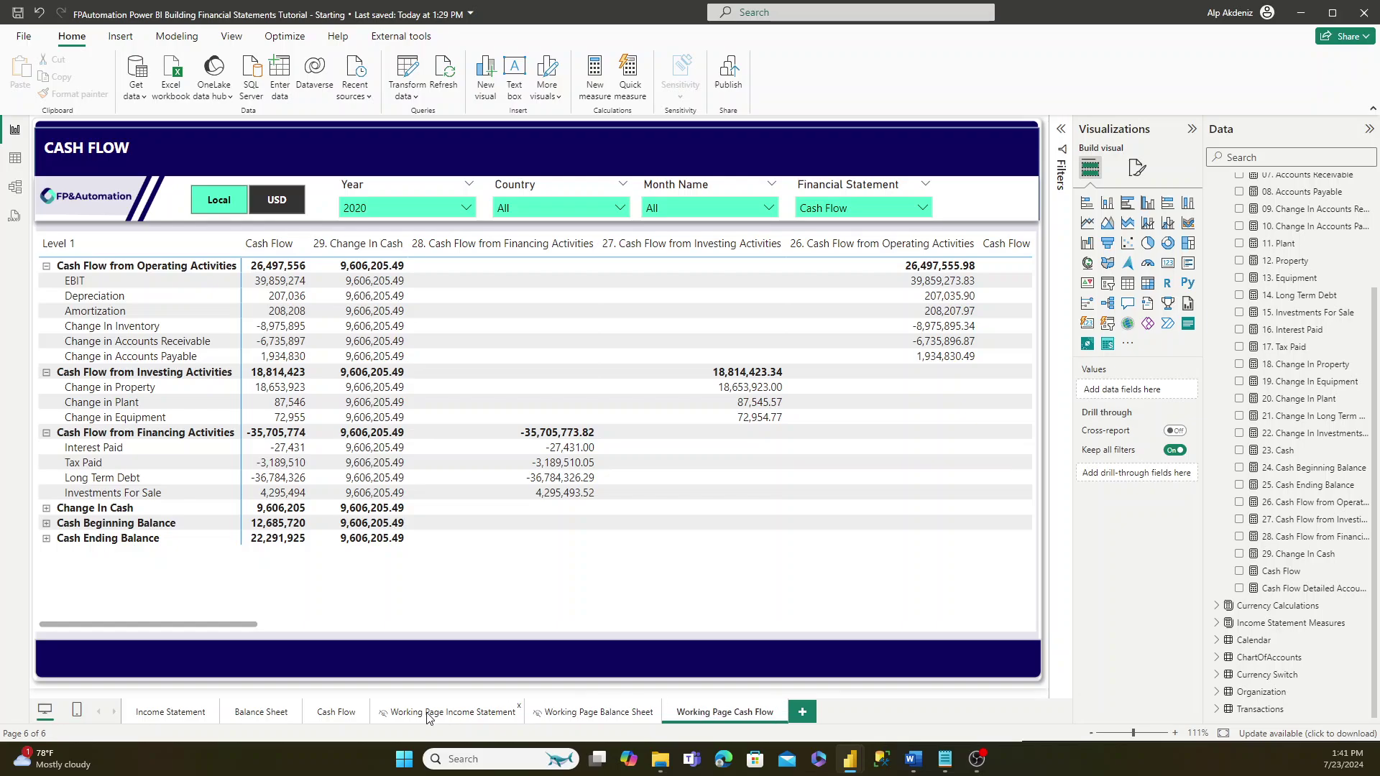
- On the original Cash Flow page, remove every measure from the matrix values except Cash Flow
left_click(349, 713)
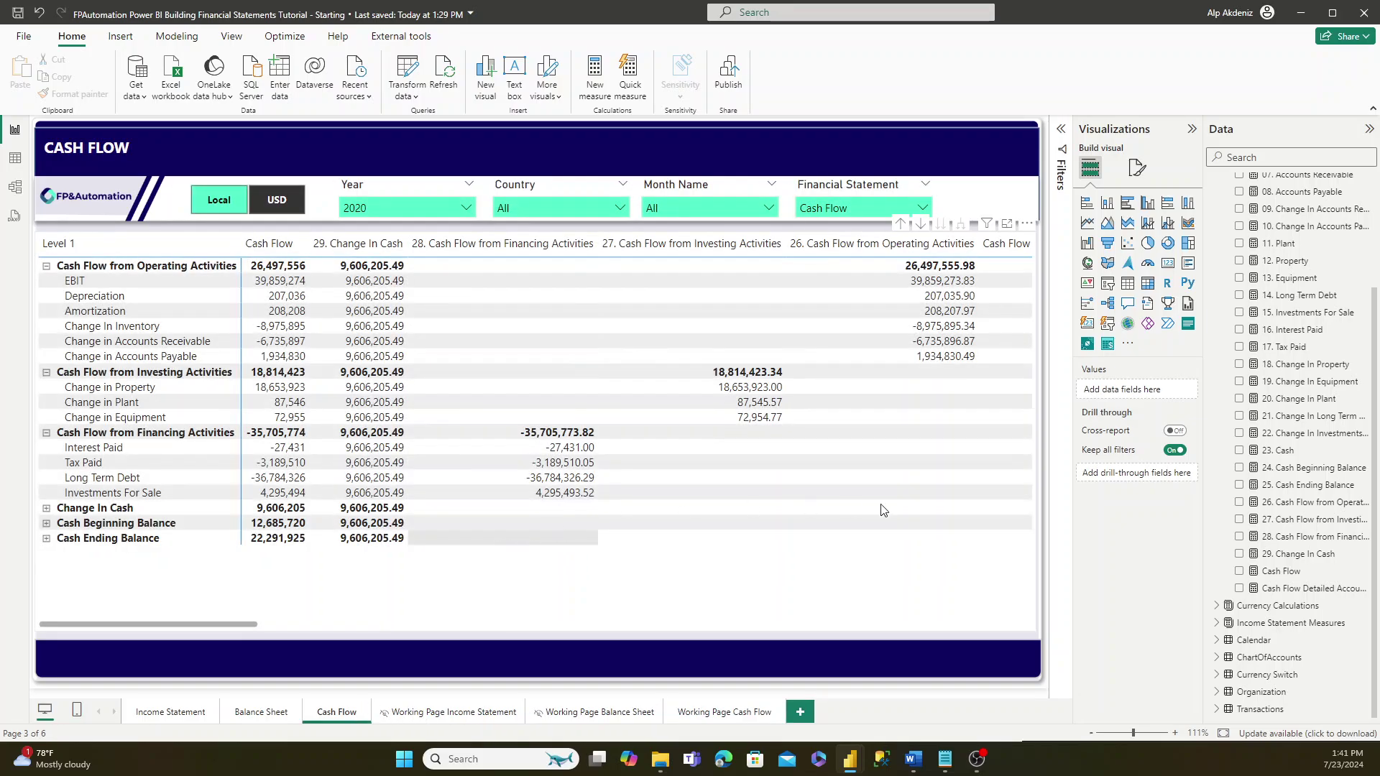
left_click(930, 511)
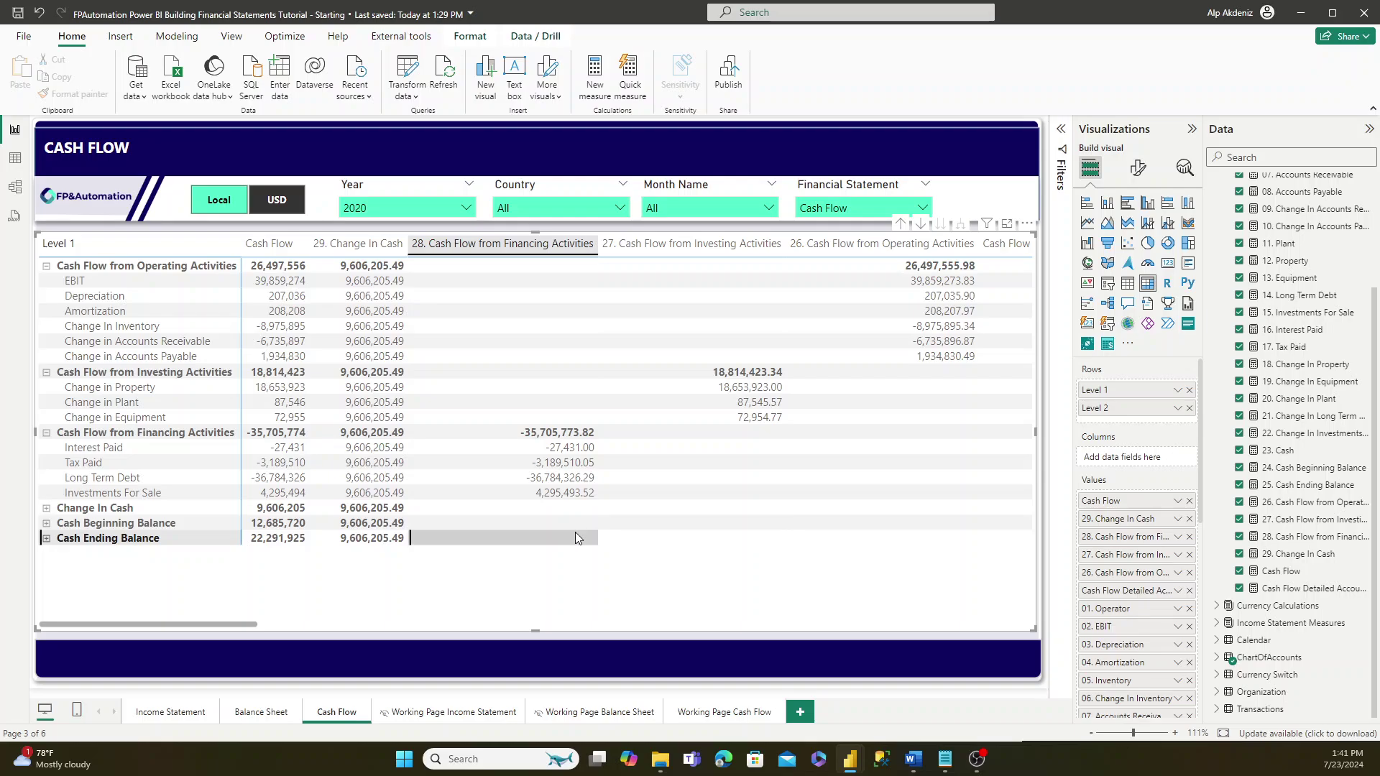
left_click(1189, 519)
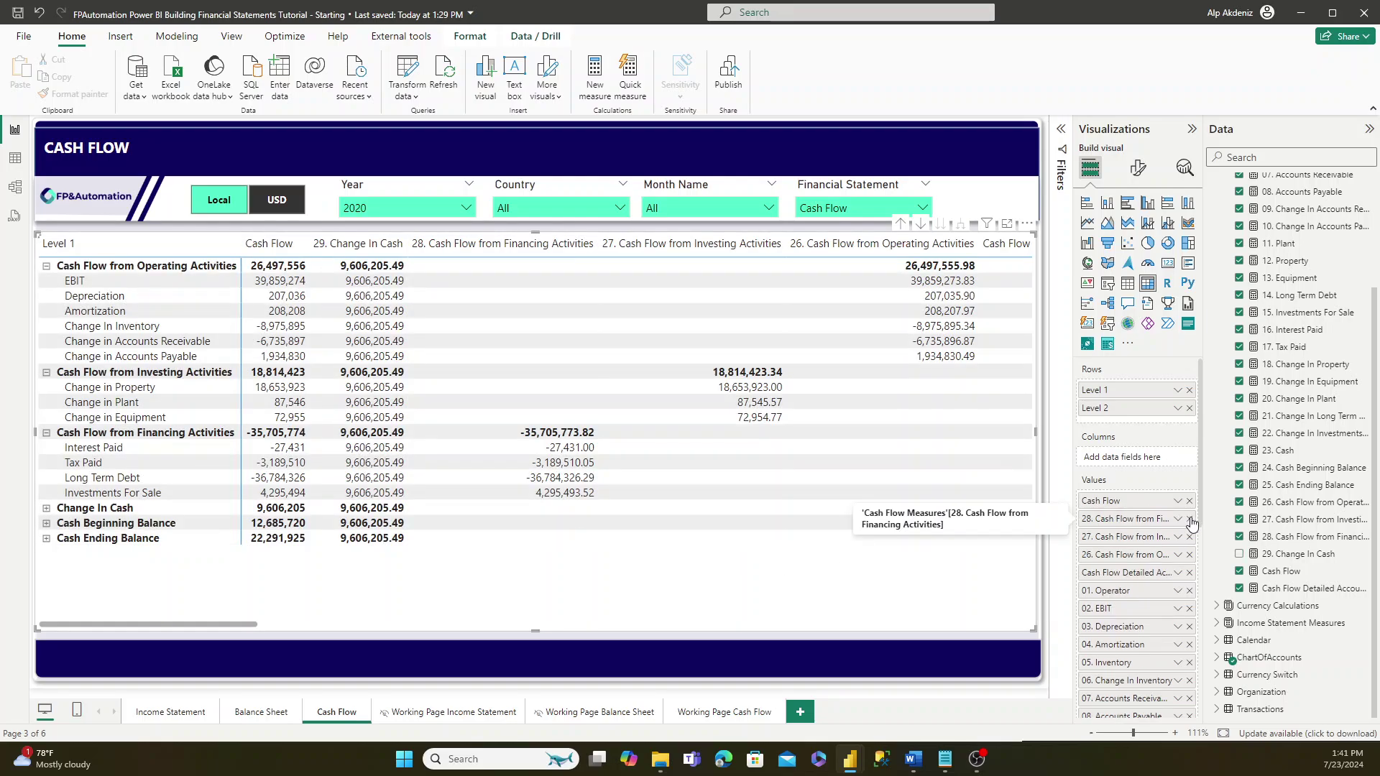
left_click(1189, 519)
left_click(1189, 519)
left_click(1190, 519)
left_click(1189, 519)
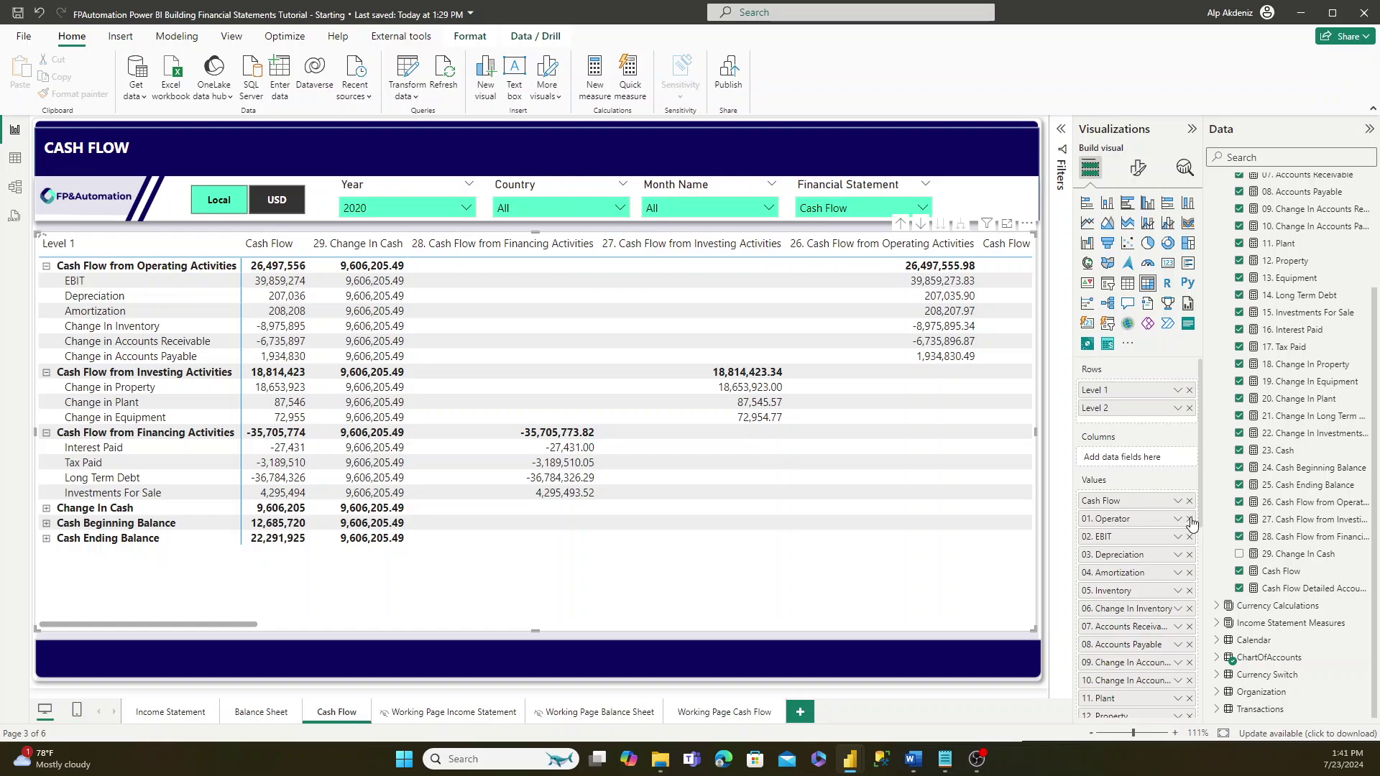
left_click(1190, 519)
left_click(1189, 519)
left_click(1189, 519)
left_click(1189, 519)
left_click(1189, 519)
left_click(1189, 518)
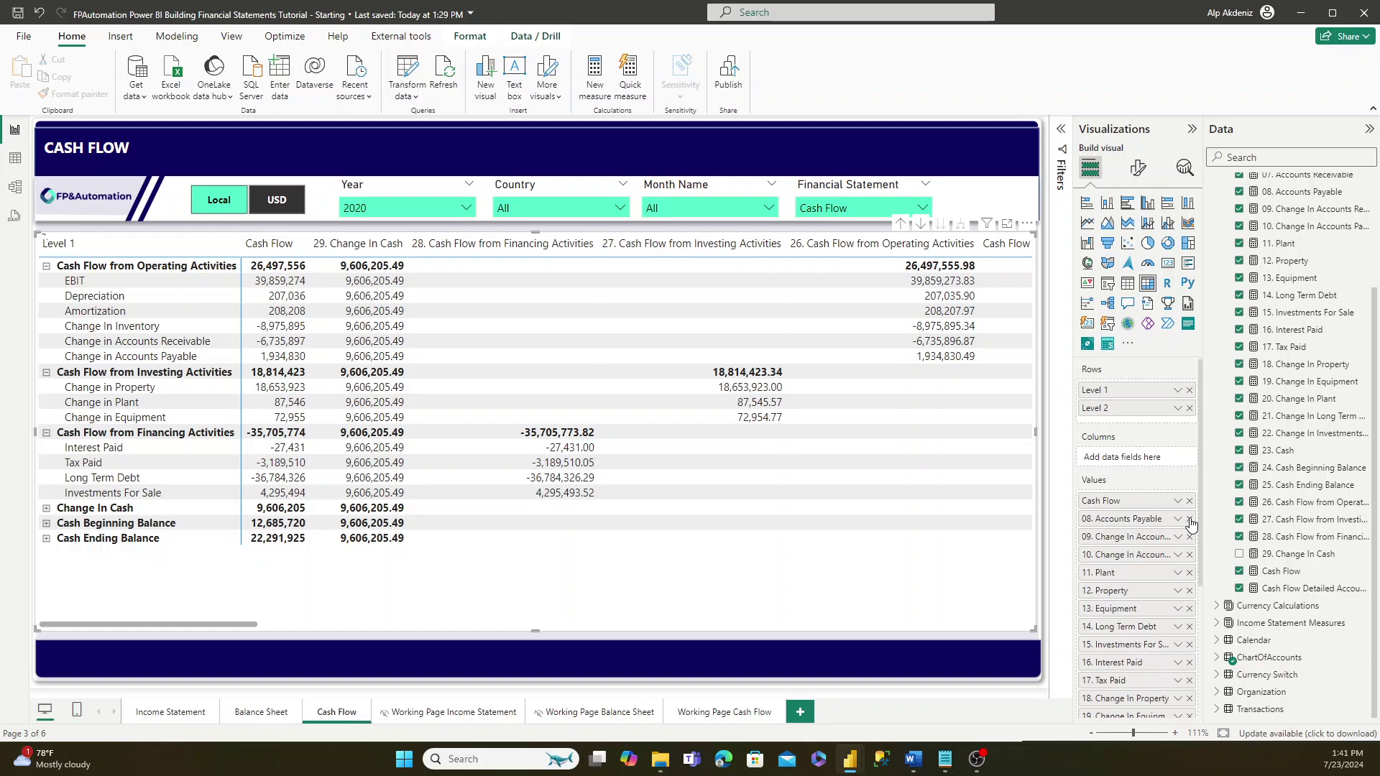
left_click(1189, 519)
left_click(1189, 519)
left_click(1189, 519)
left_click(1190, 518)
left_click(1189, 519)
left_click(1190, 519)
left_click(1189, 519)
left_click(1190, 519)
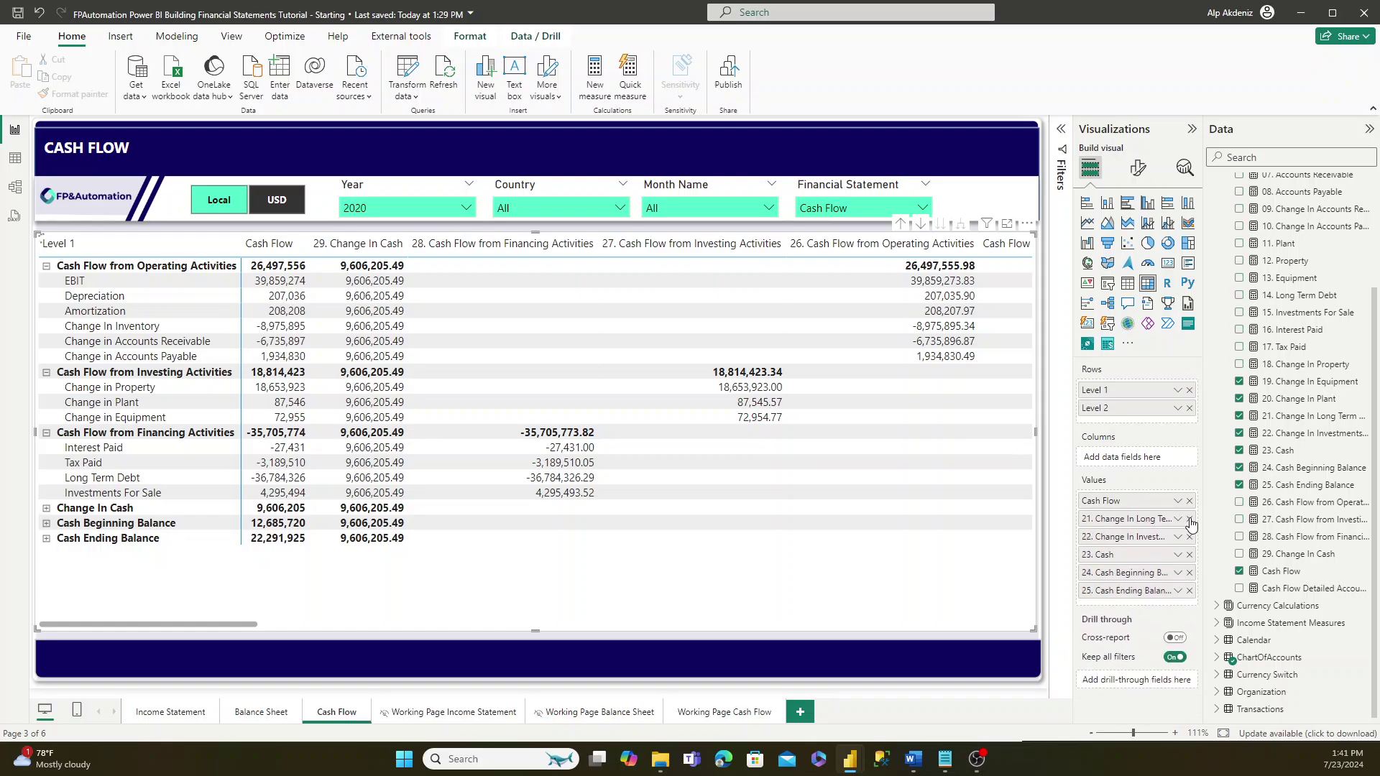
left_click(1189, 519)
left_click(1189, 519)
left_click(1190, 519)
left_click(1189, 519)
left_click(1189, 519)
left_click(1190, 519)
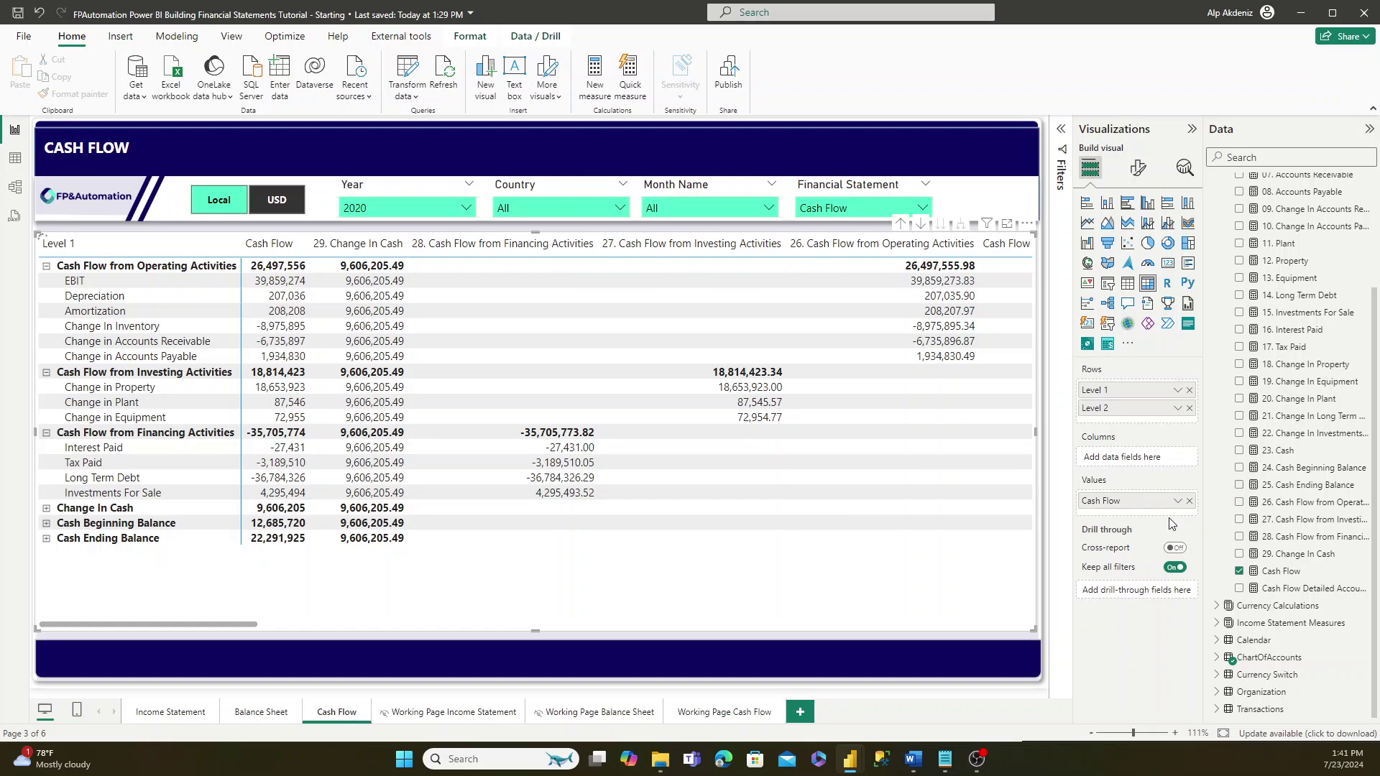
- Add Month Name from the Calendar table to the matrix columns and check the monthly beginning and ending cash balances
scroll(1265, 360, "up", 4)
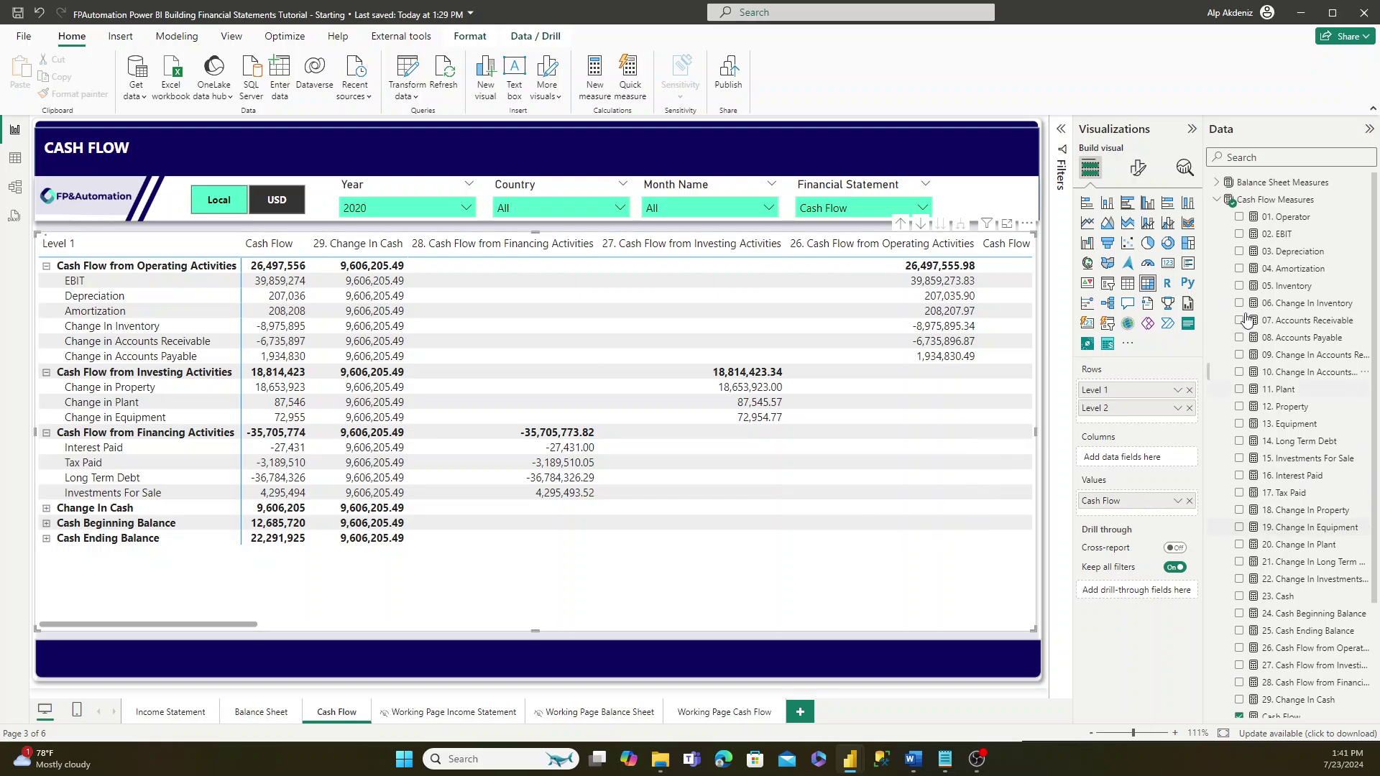
left_click(1219, 201)
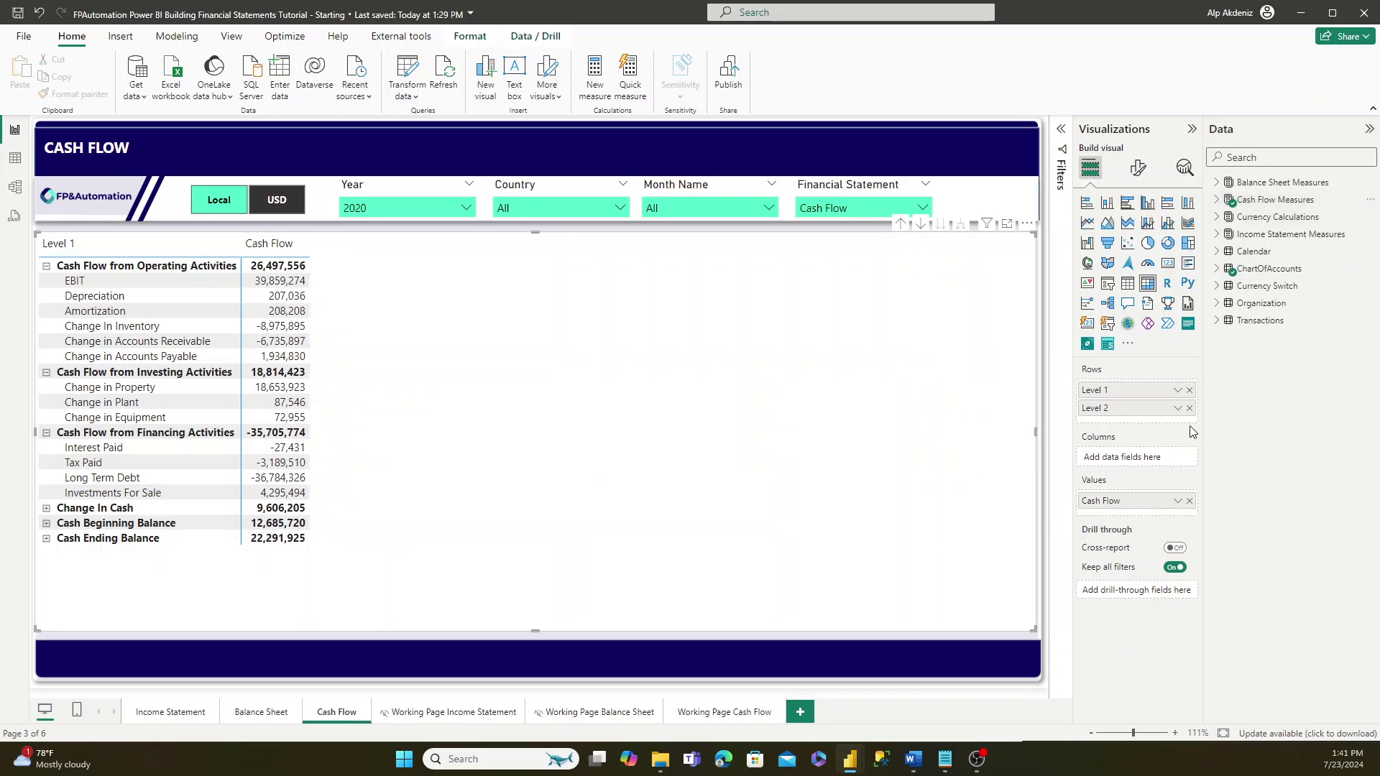
left_click(1217, 251)
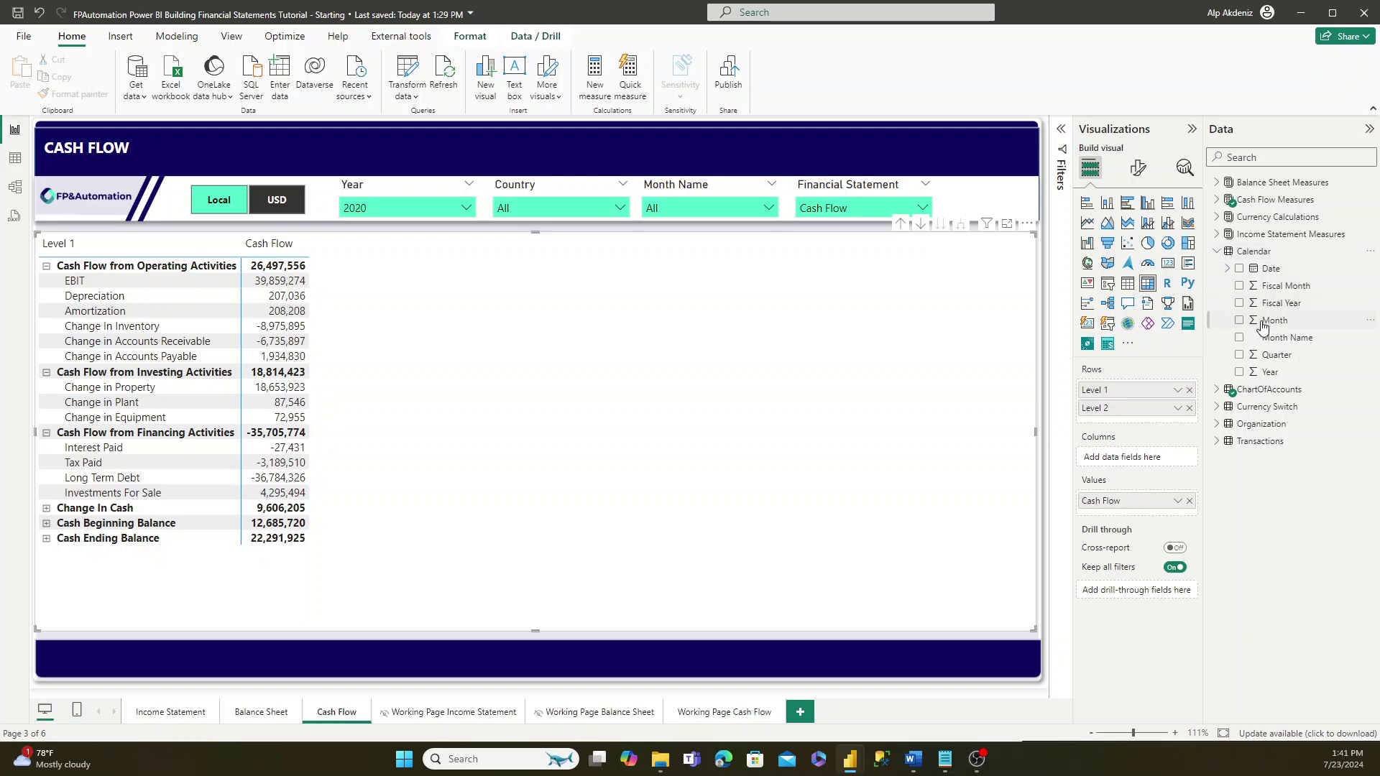
left_click_drag(1269, 337, 1146, 457)
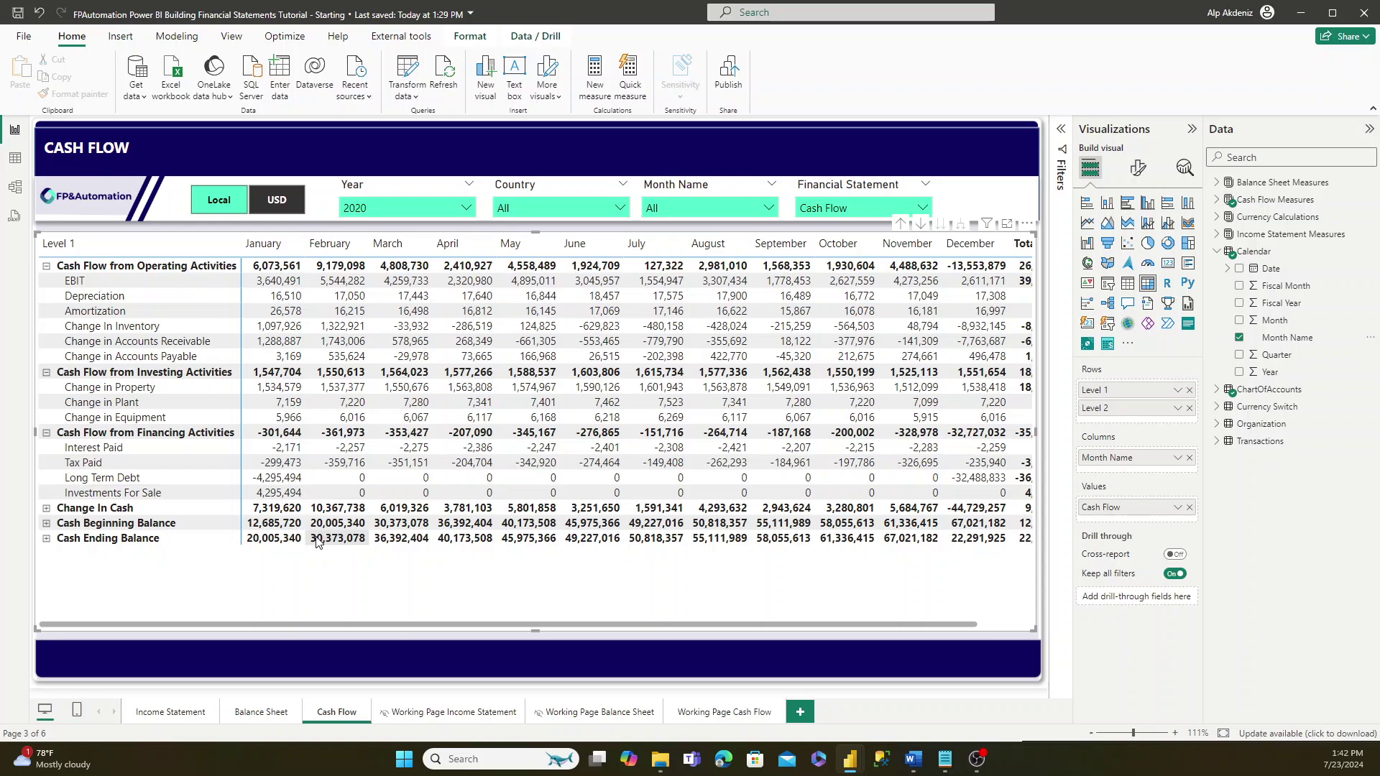
left_click_drag(739, 625, 793, 627)
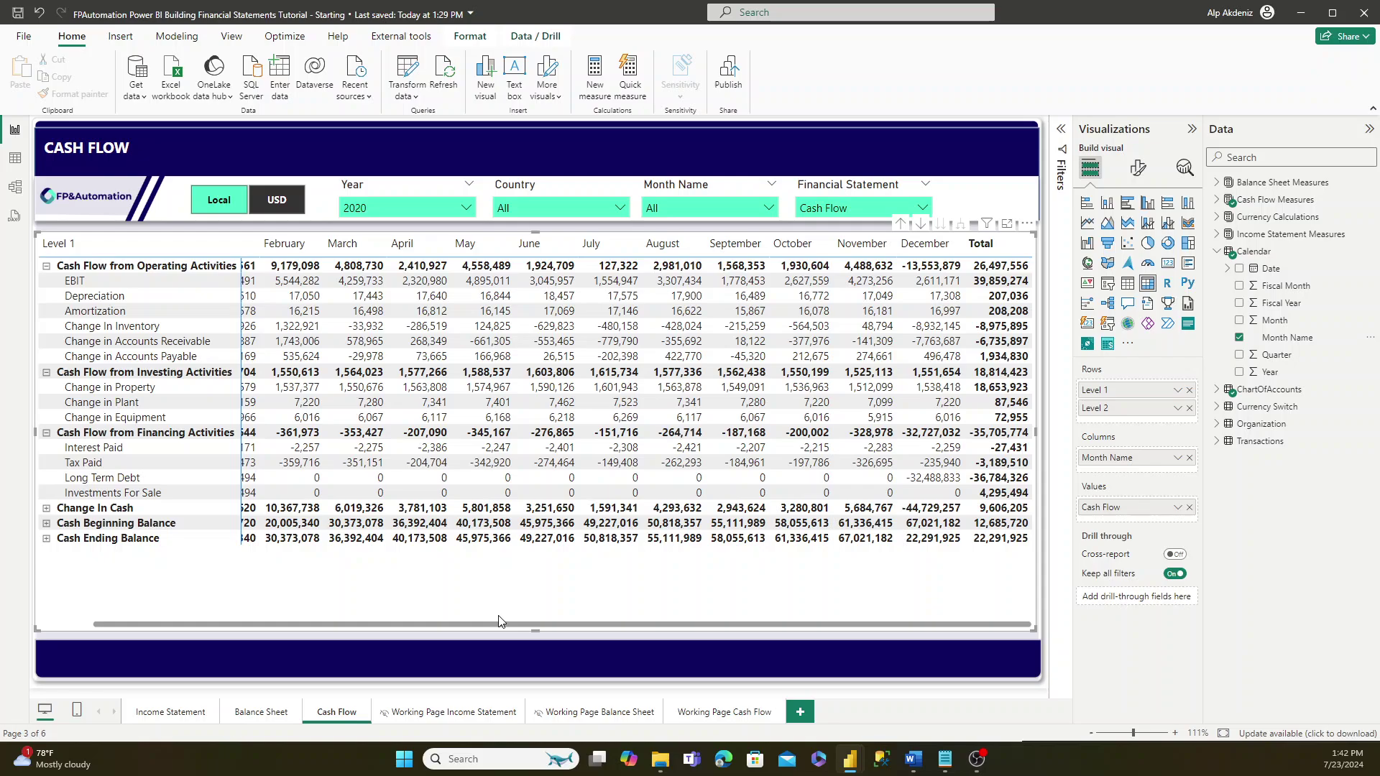
left_click_drag(500, 624, 446, 624)
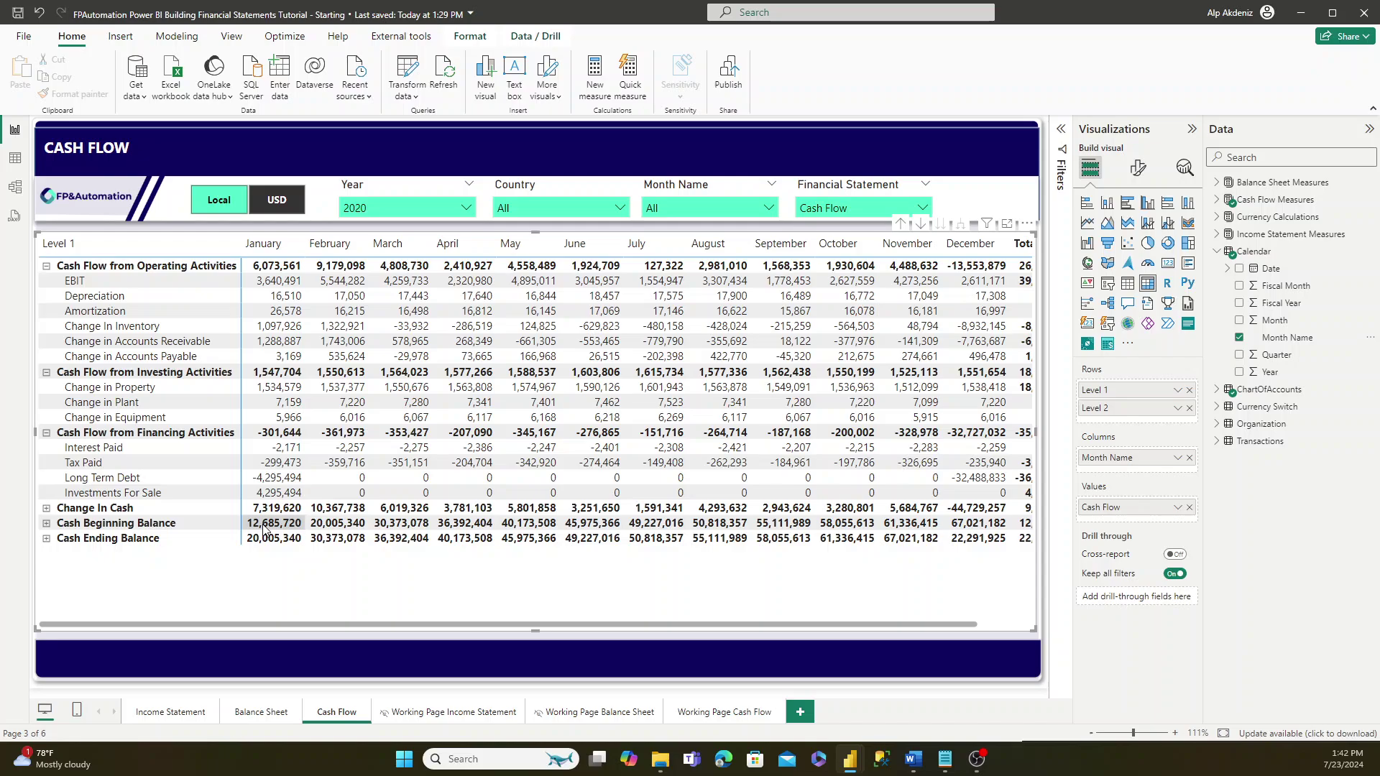
scroll(265, 530, "right", 1)
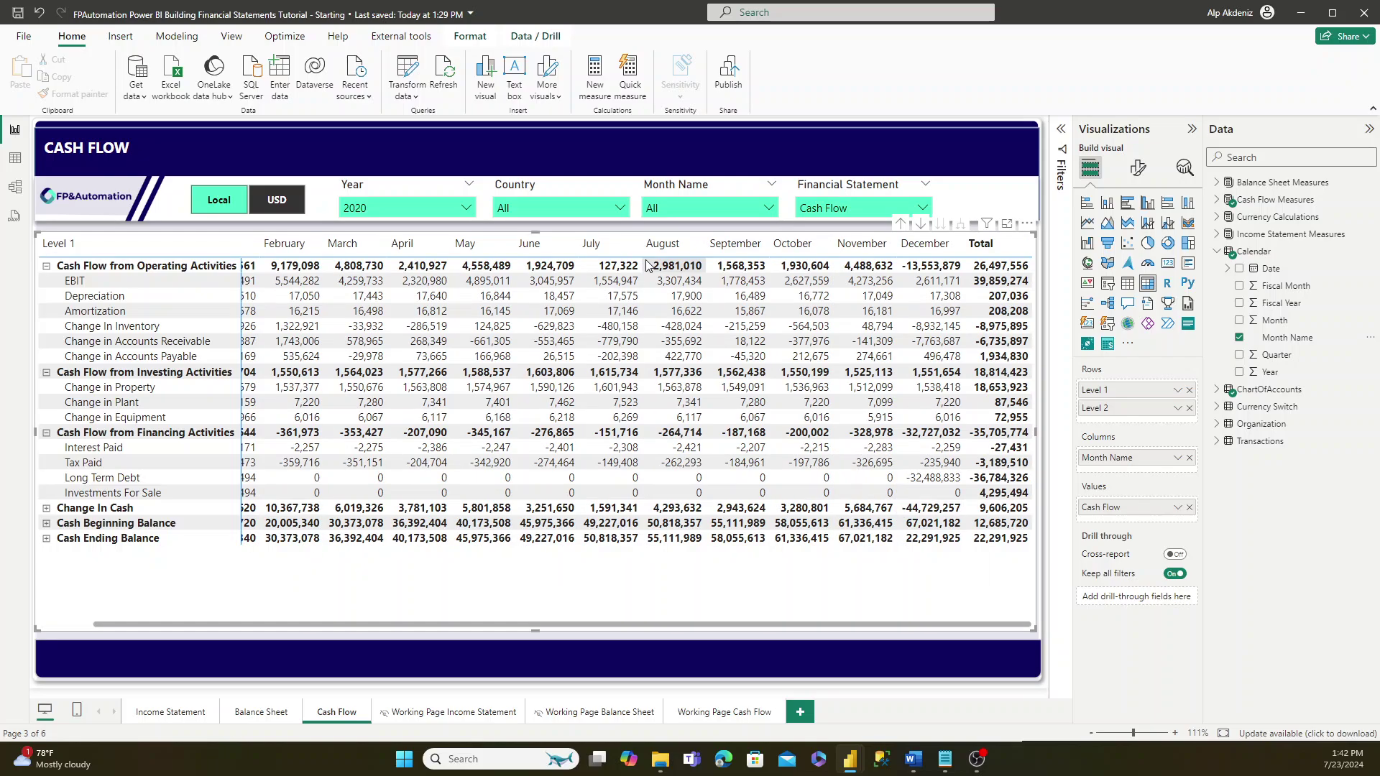
- Filter the Cash Flow page to March and April with the Month Name slicer
left_click(707, 208)
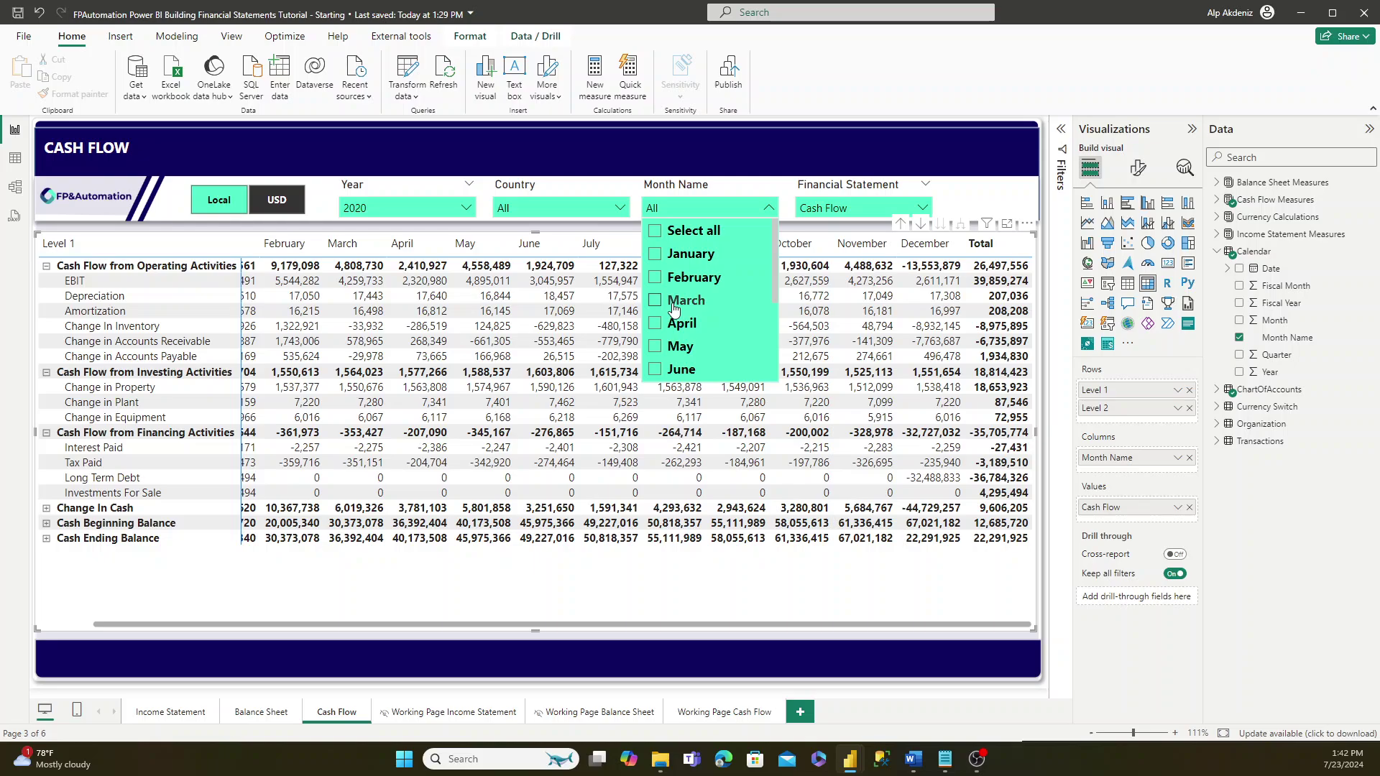
left_click(674, 309)
left_click(678, 210)
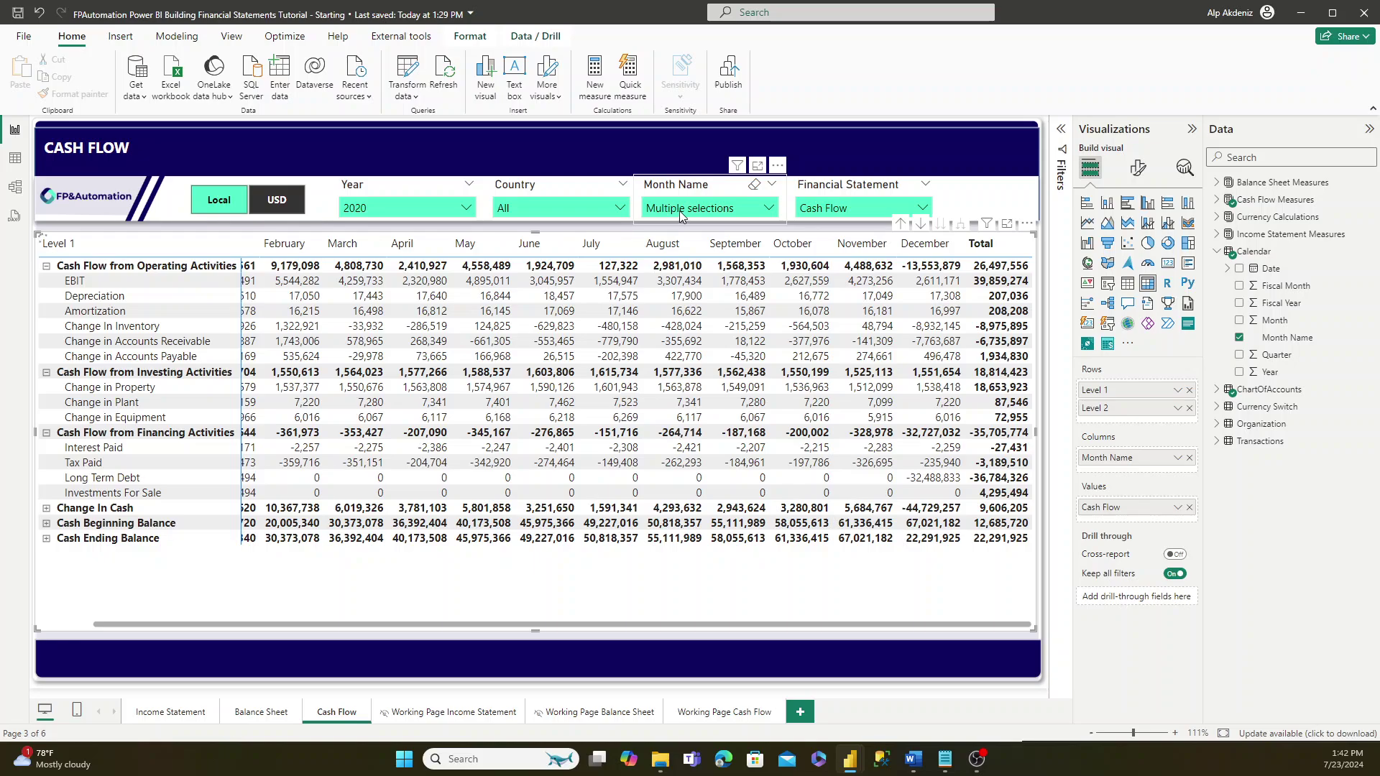
left_click_drag(364, 622, 337, 623)
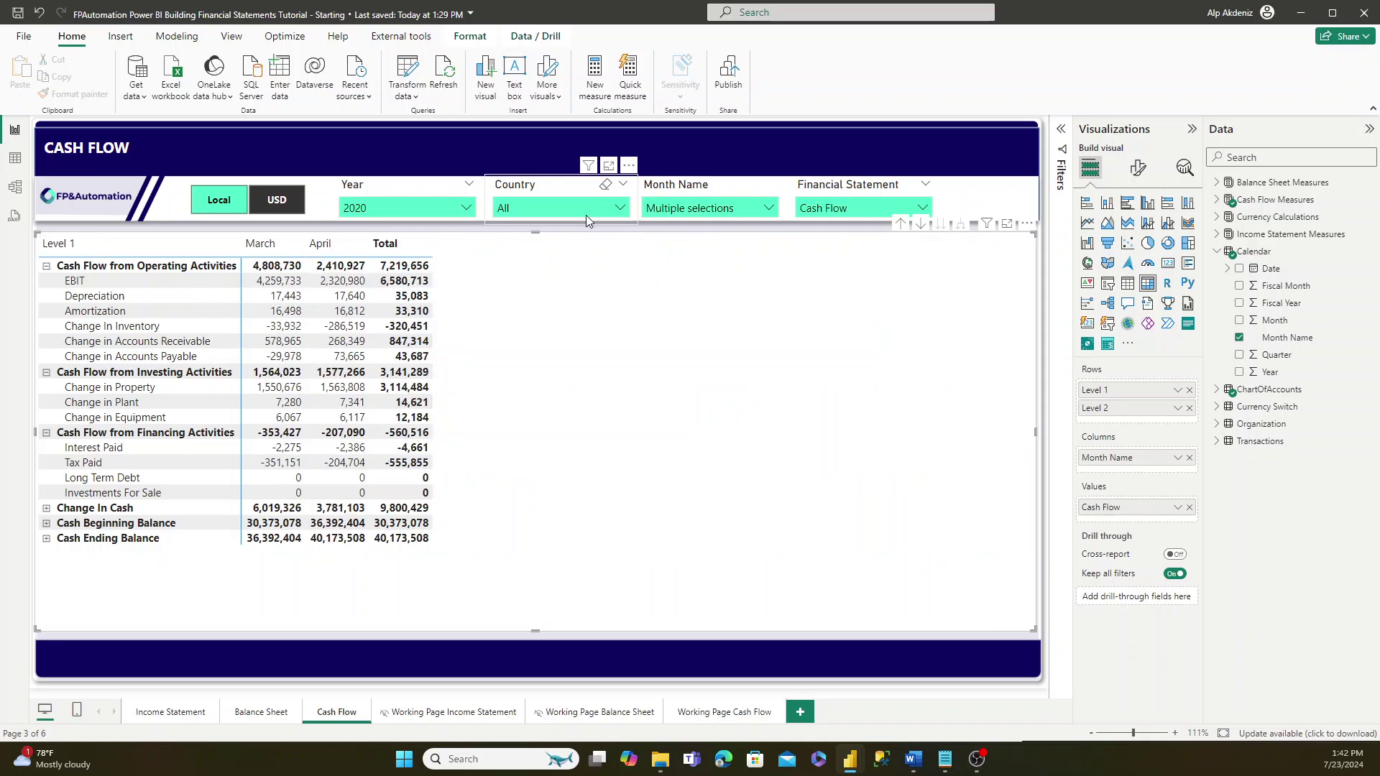
- Filter the Cash Flow page to Usa with the Country slicer
left_click(585, 214)
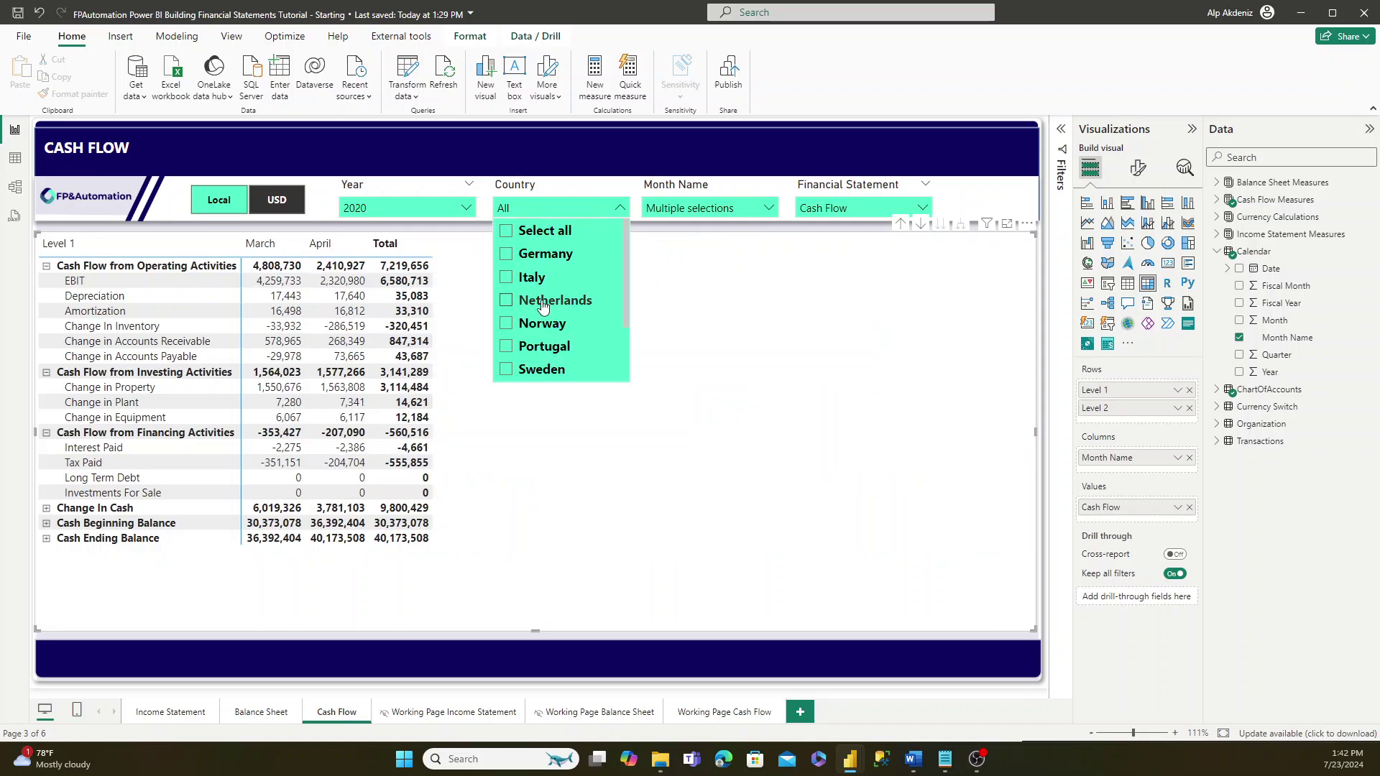
scroll(543, 307, "down", 3)
left_click(530, 367)
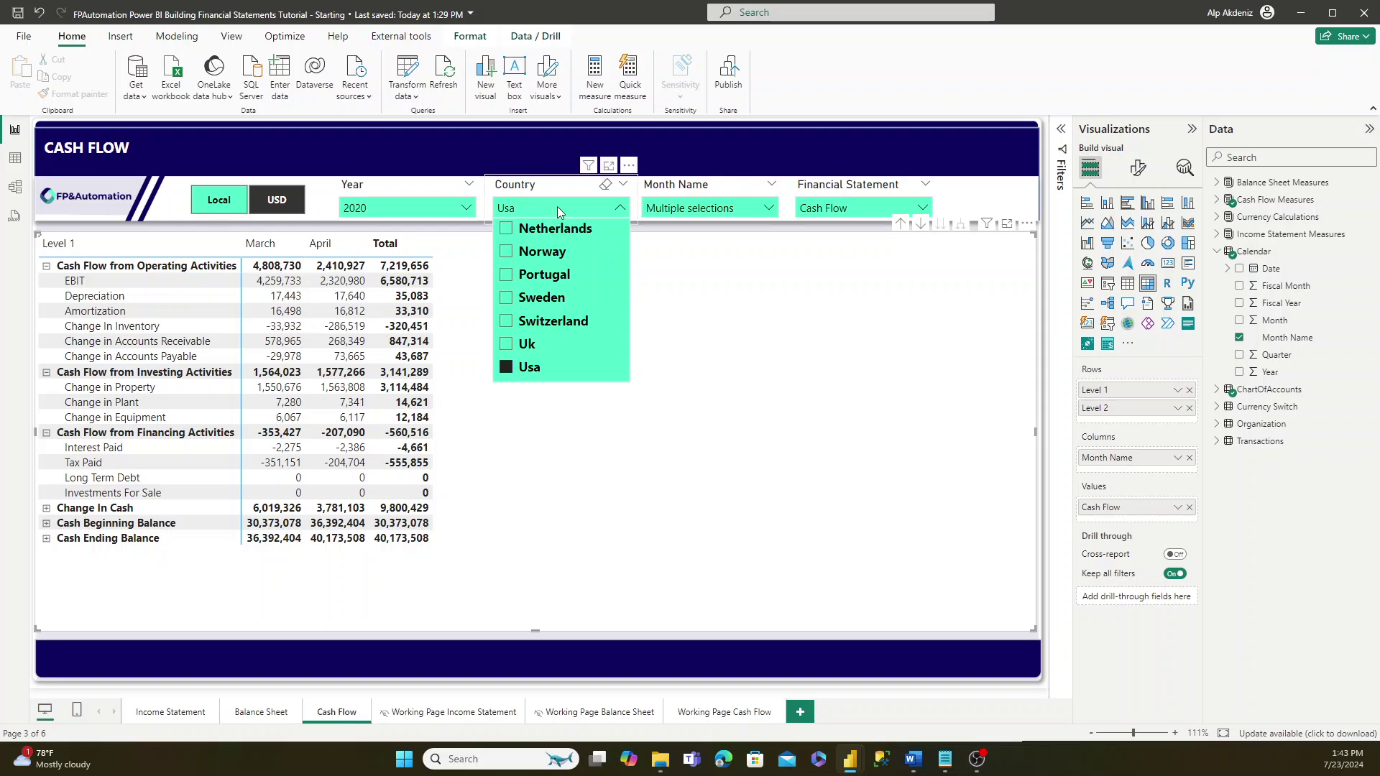
left_click(557, 205)
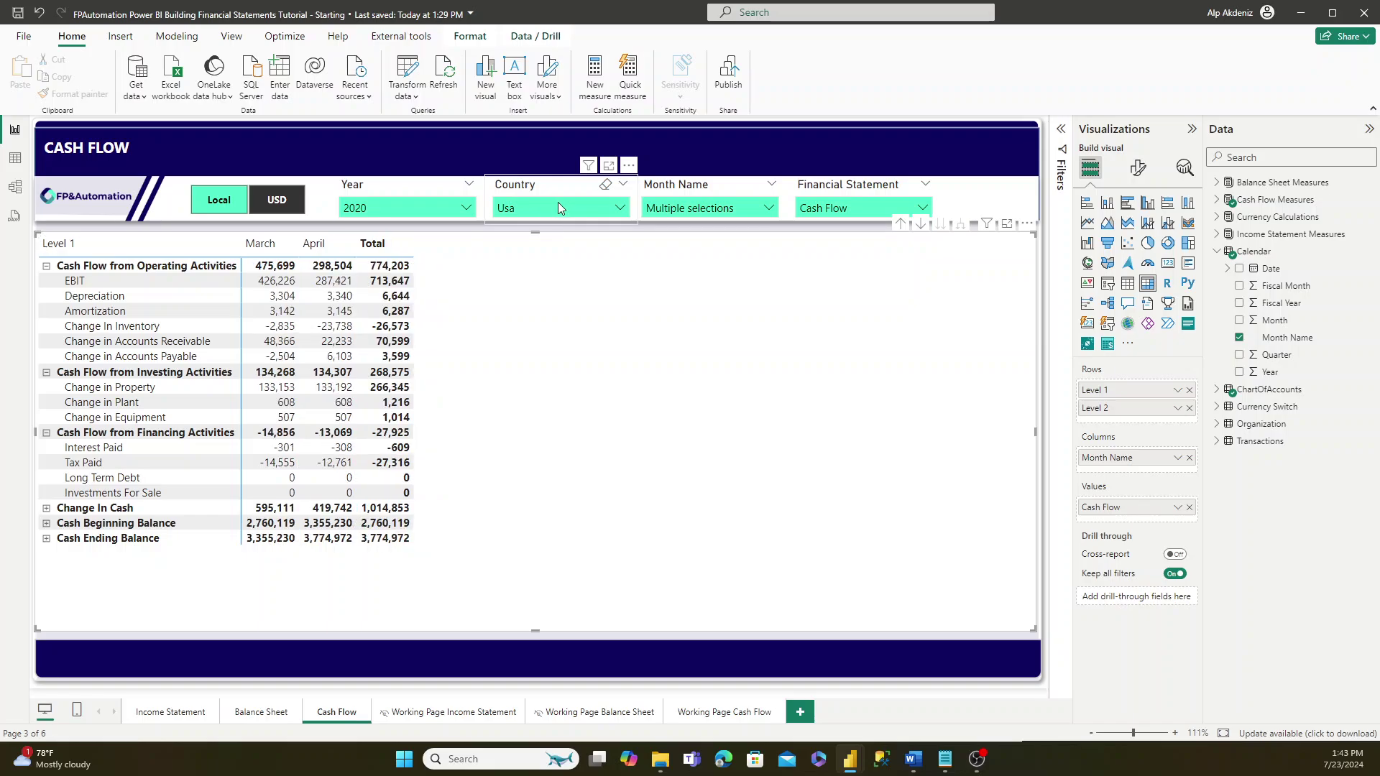
- Clear the Country and Month Name slicer selections and deselect the visual
left_click(605, 184)
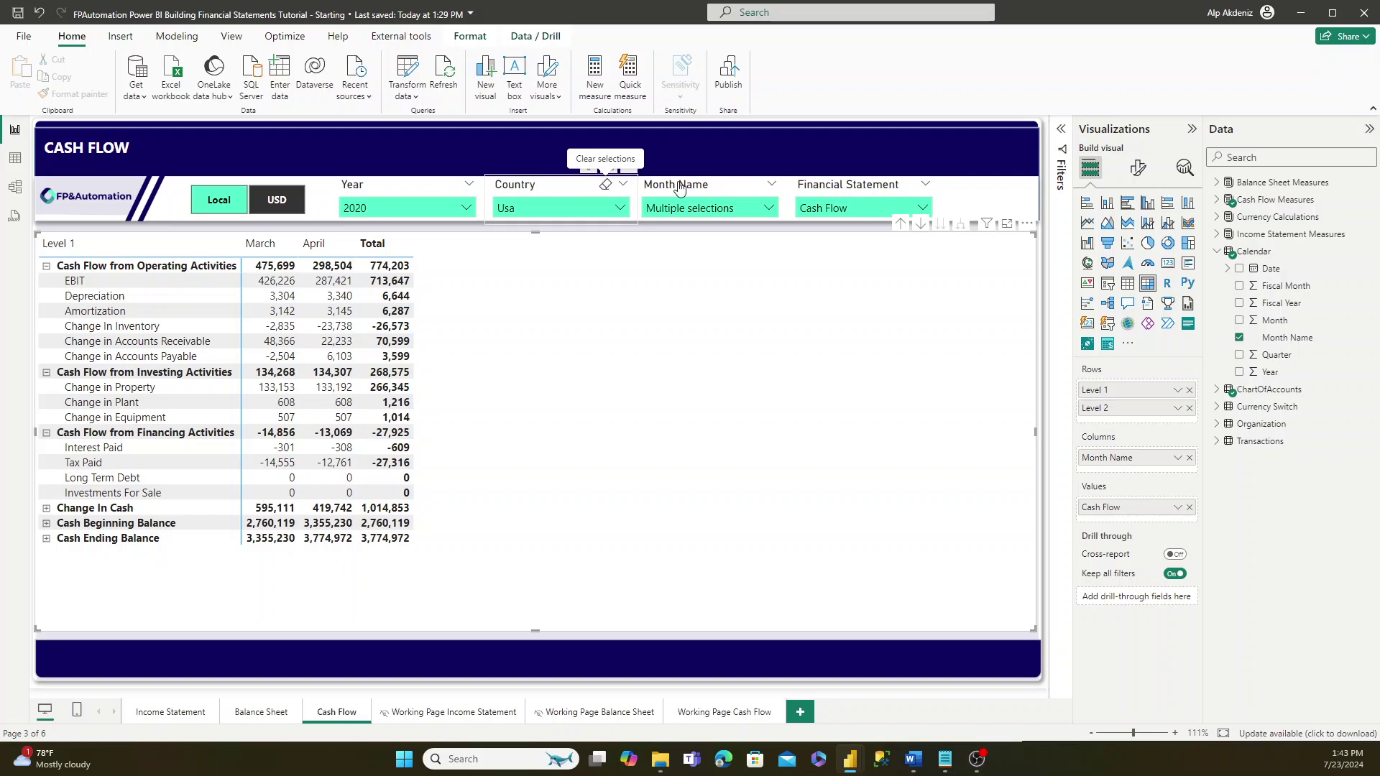
left_click(753, 186)
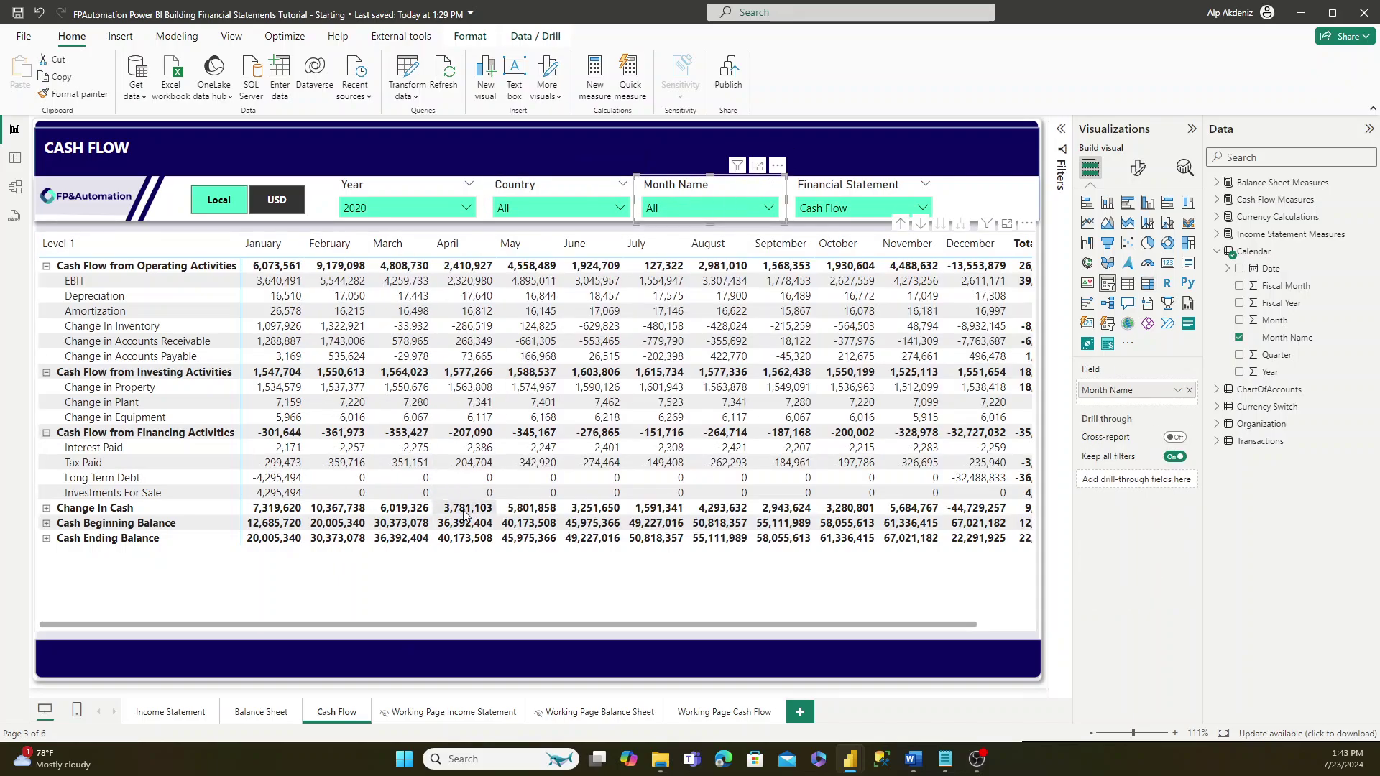
left_click(382, 640)
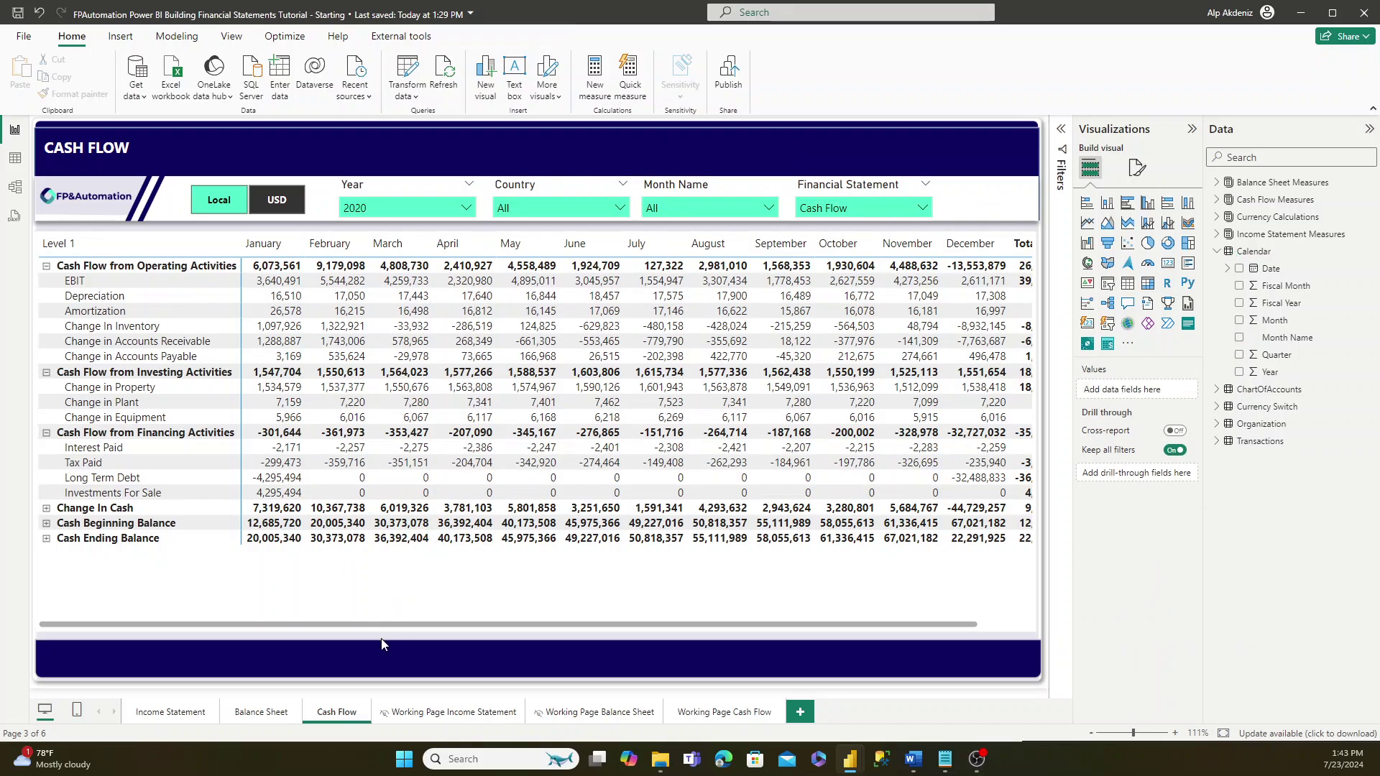